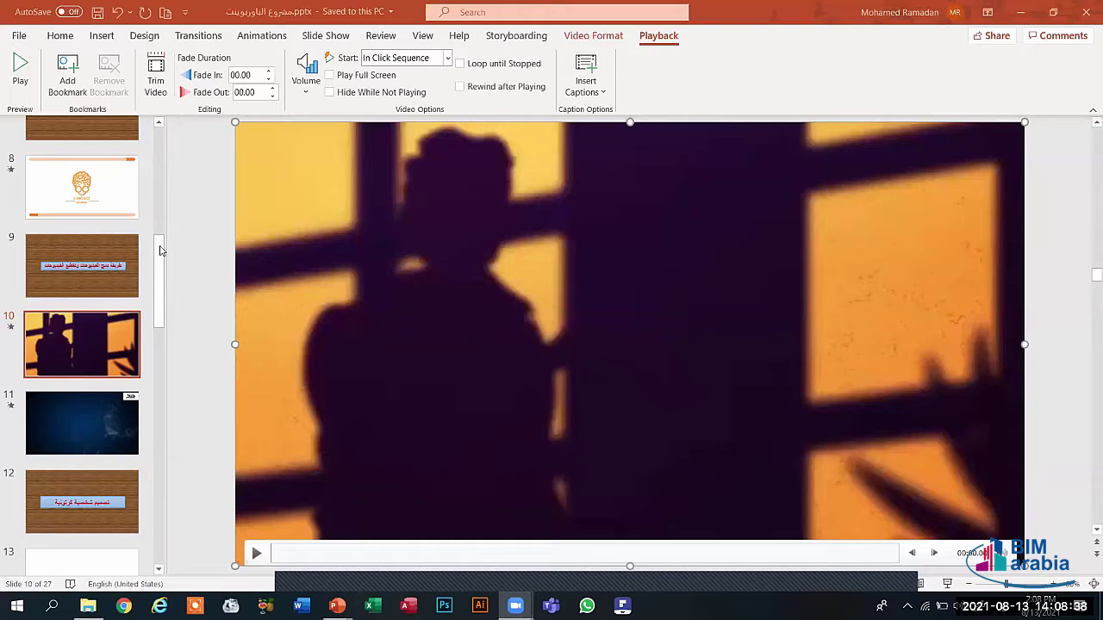
Jump to slide 1 and step down through the deck to slide 6 with the blue ring.
left_click(147, 188)
scroll(146, 185, "up", 6)
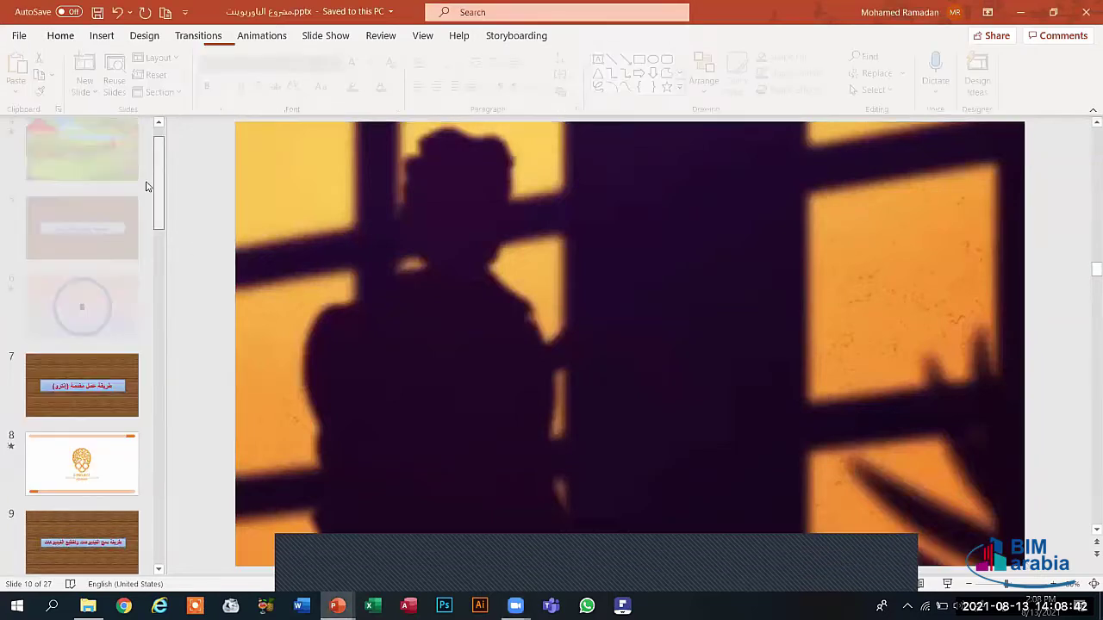
left_click(118, 180)
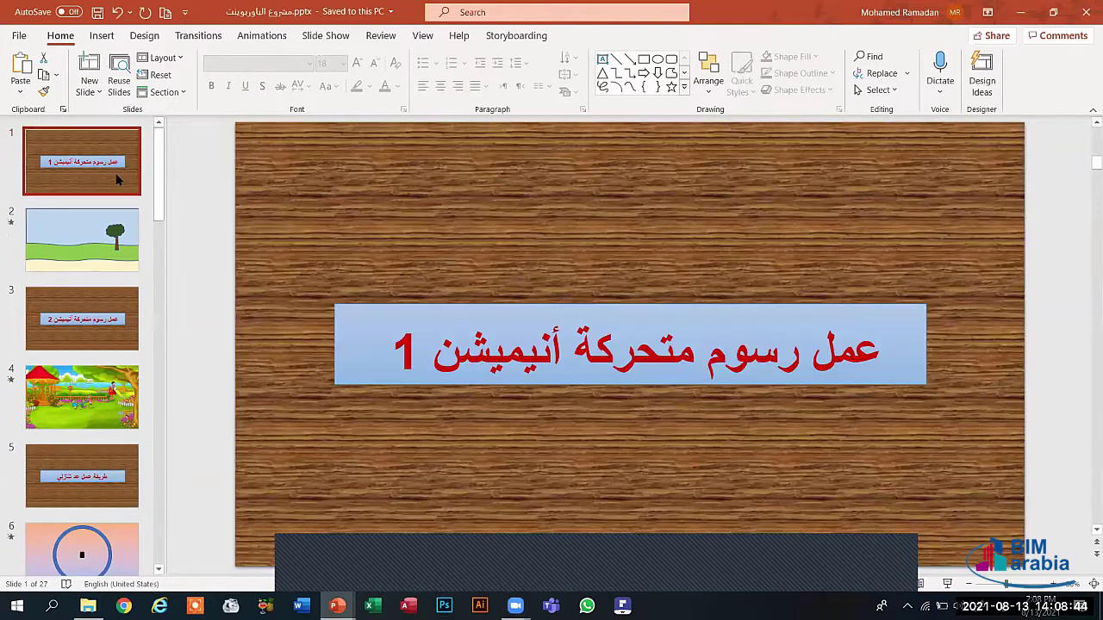
key("Down")
key("Down")
key("Down")
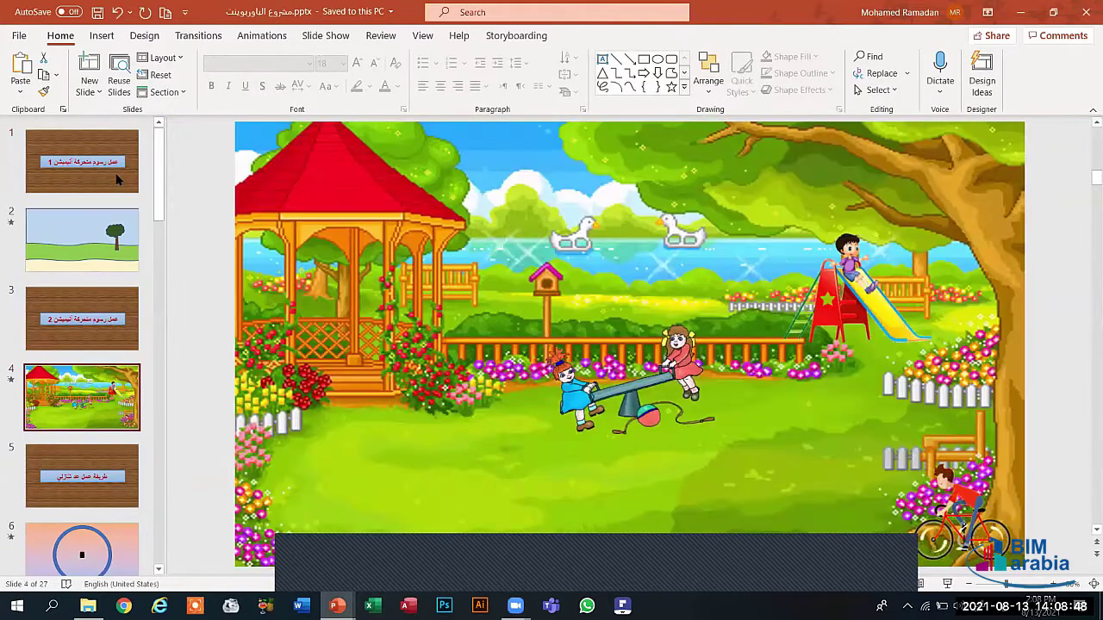
key("Down")
key("Down")
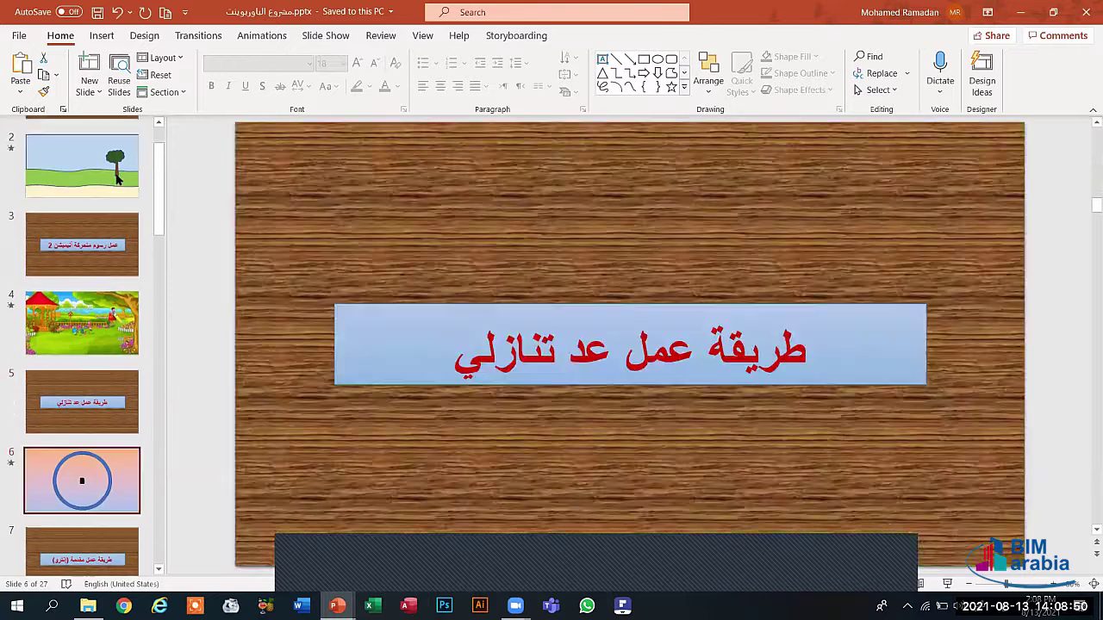
key("Up")
key("Down")
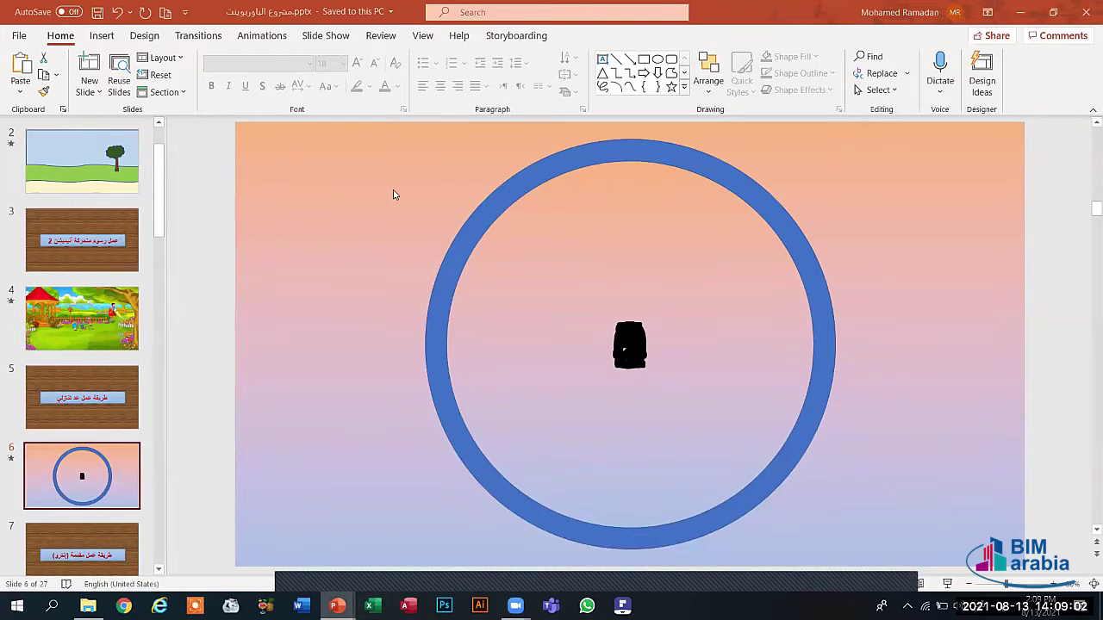
Step forward through the deck from slide 7 to the last slide, 27.
left_click(113, 546)
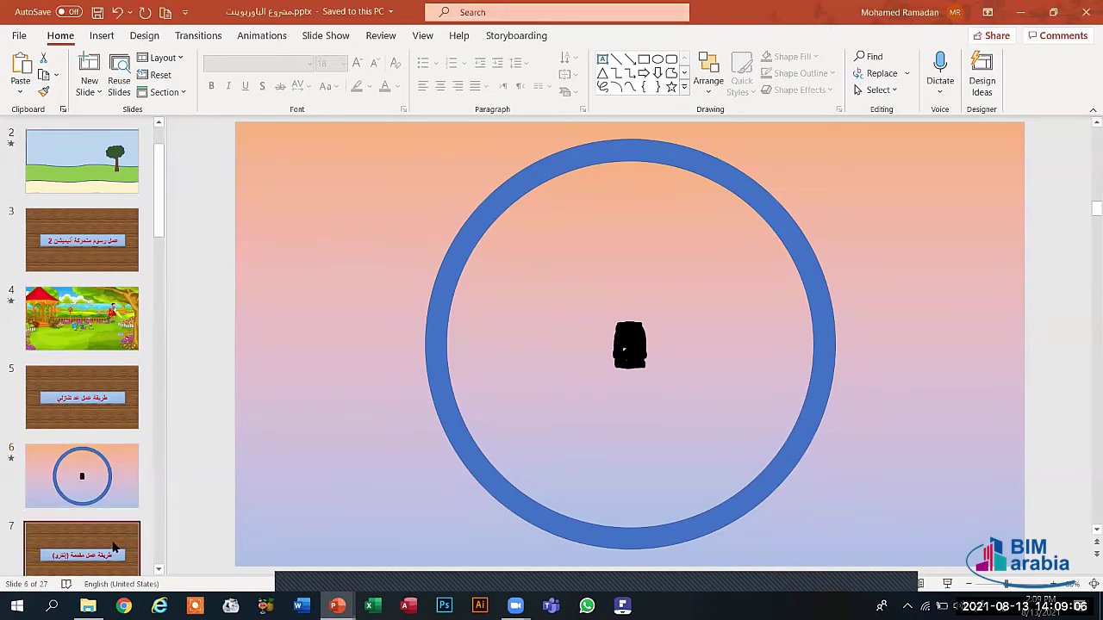
key("Down")
key("Down")
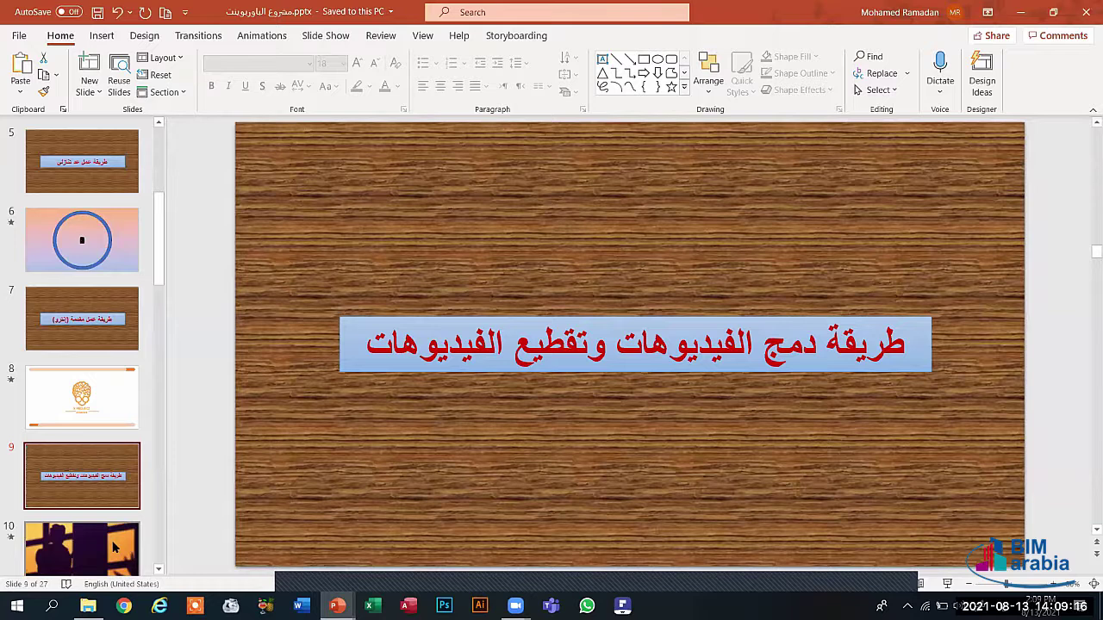
key("Down")
key("Down")
key("Down")
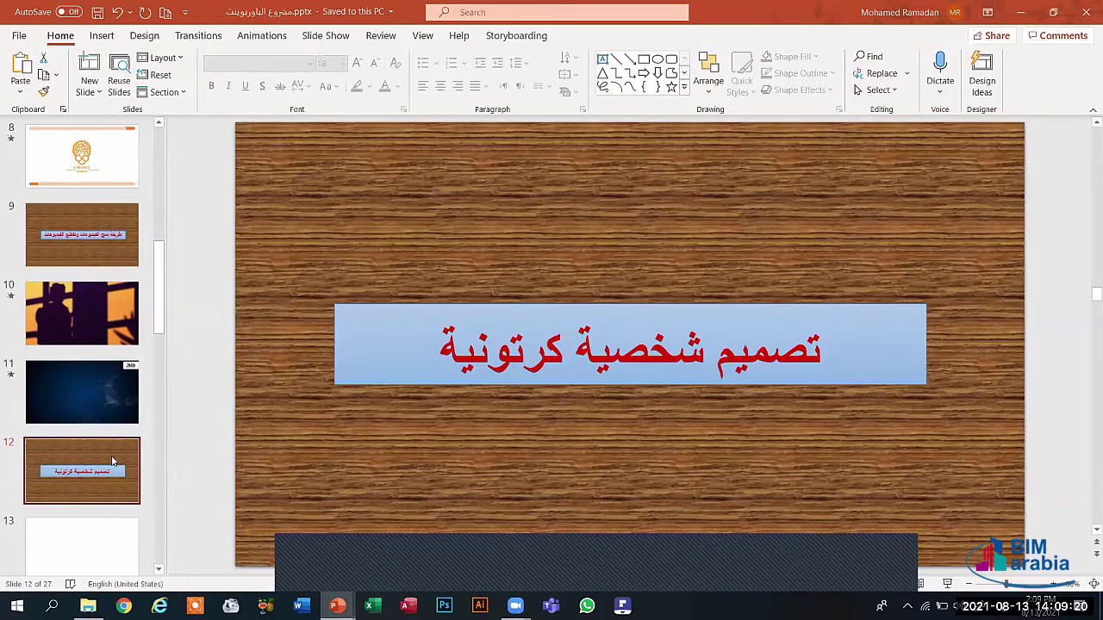
key("Down")
key("Down")
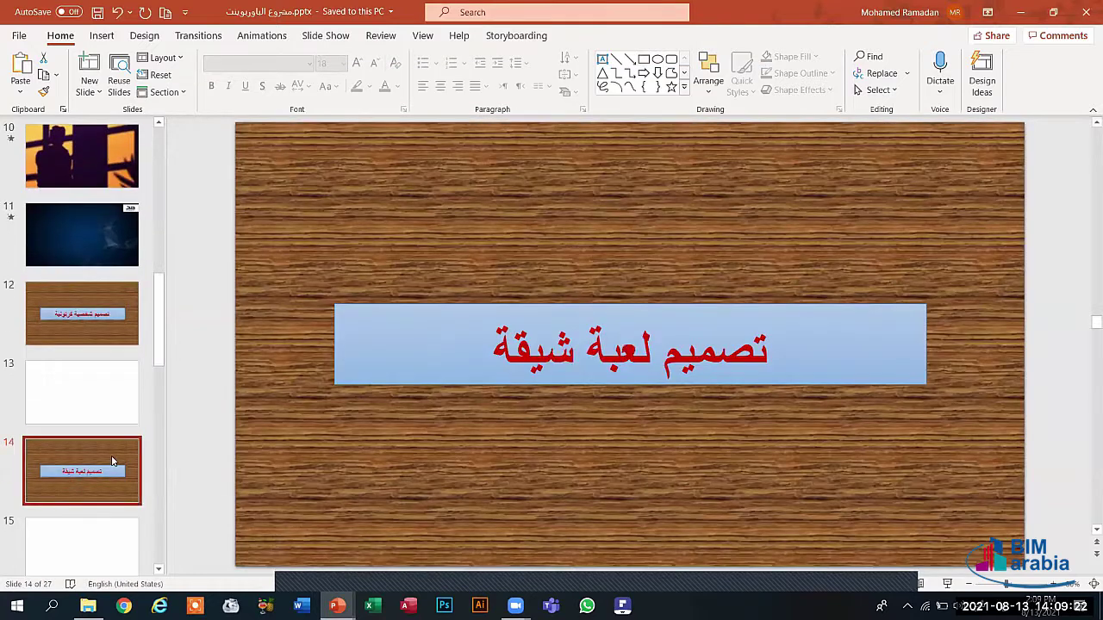
key("Down")
key("Down")
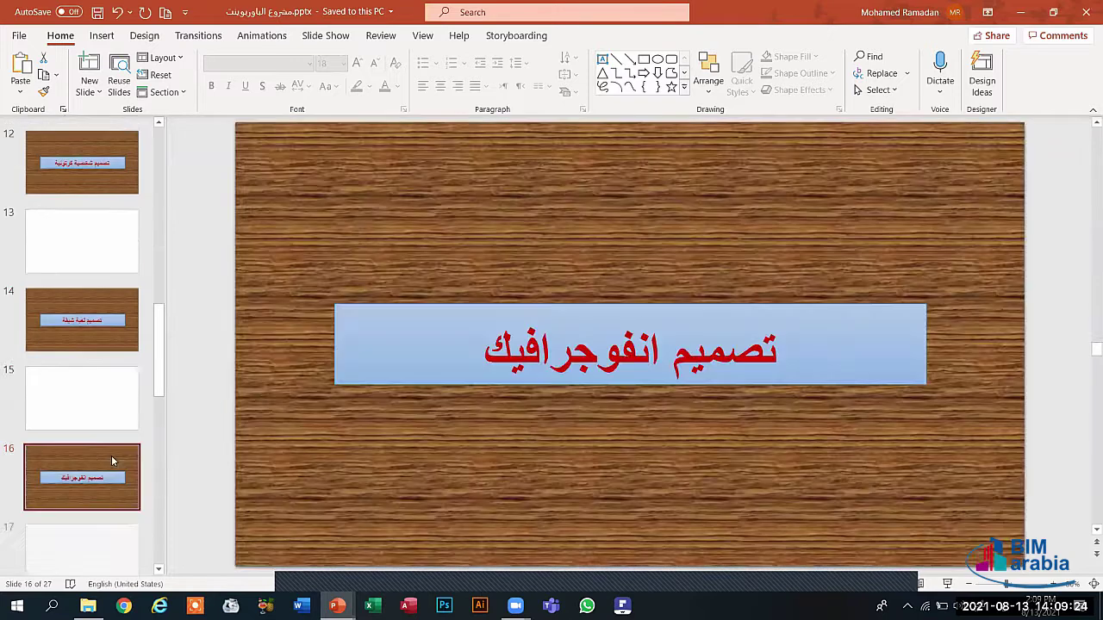
key("Down")
key("Down")
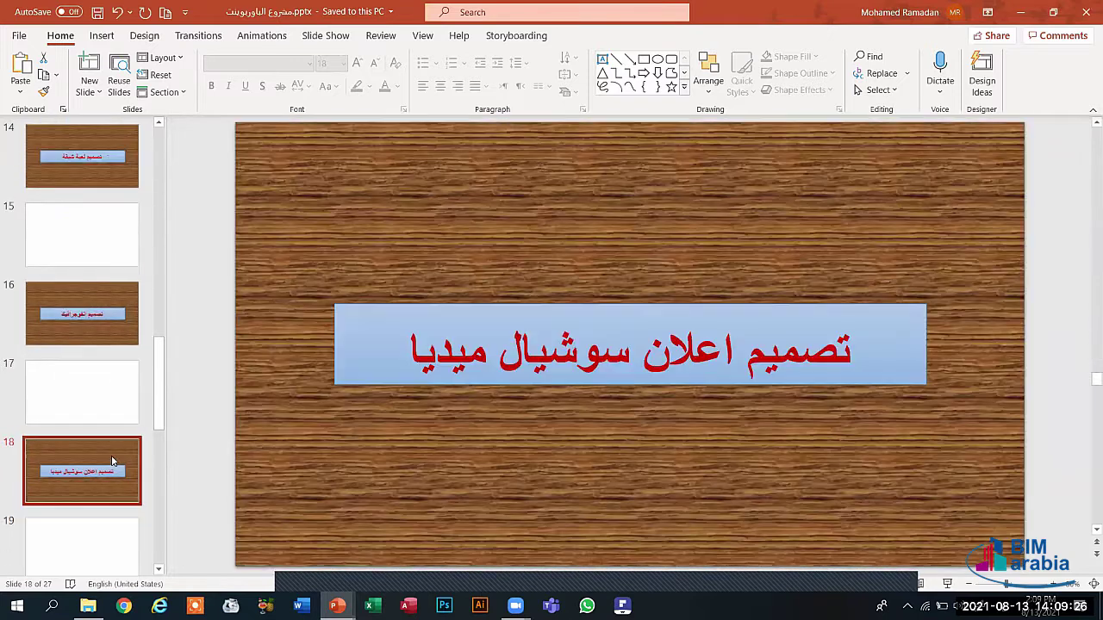
key("Down")
key("Up")
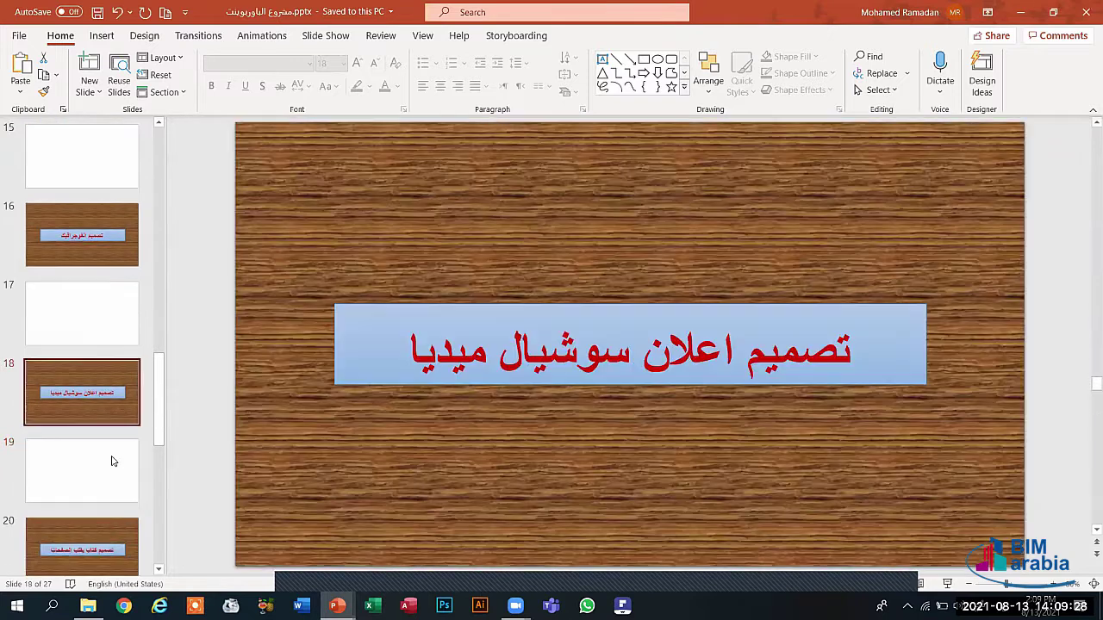
key("Down")
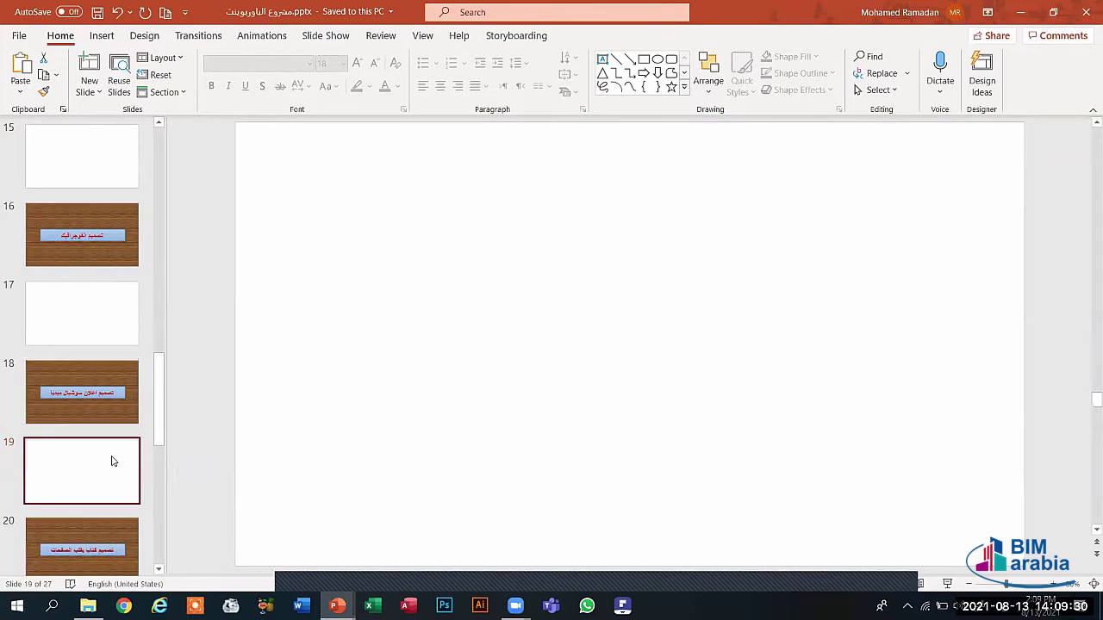
key("Down")
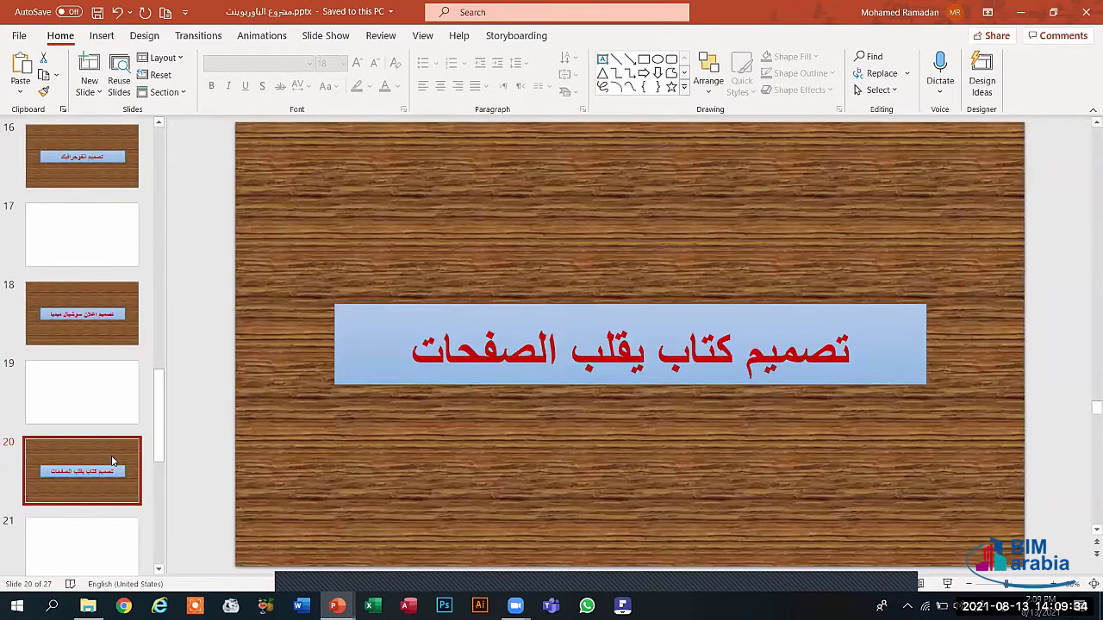
key("Down")
key("Down")
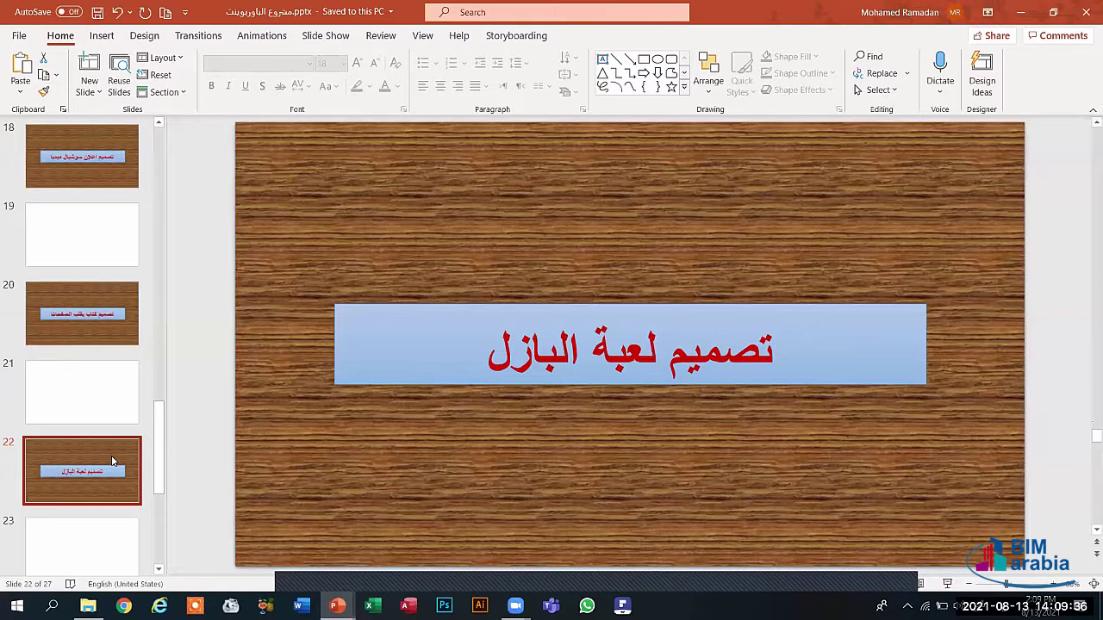
key("Down")
key("Down")
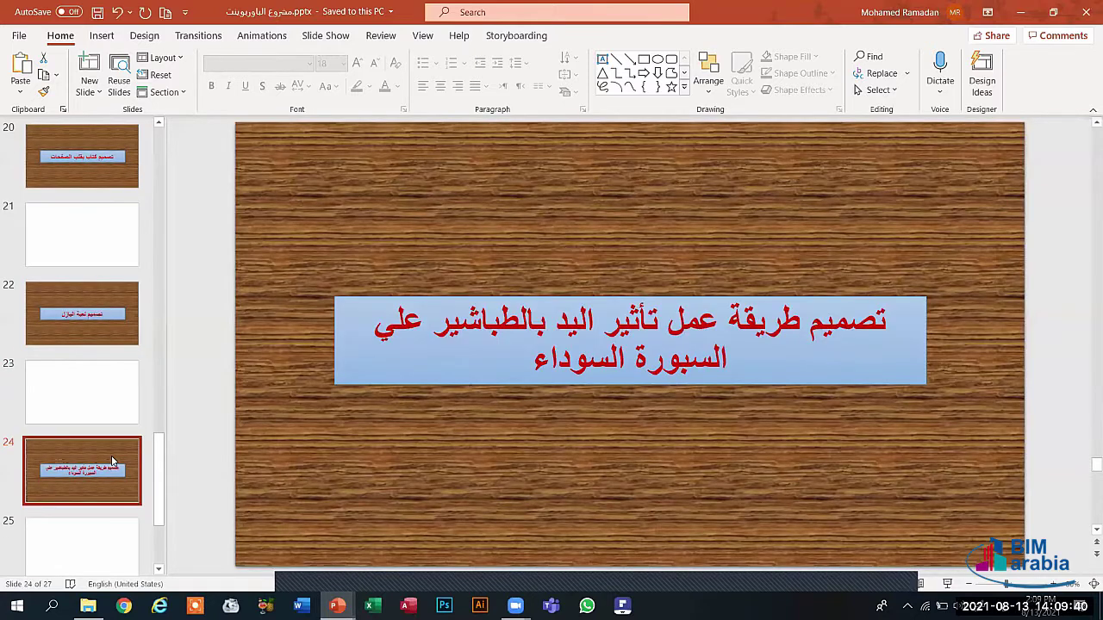
key("Down")
key("Down")
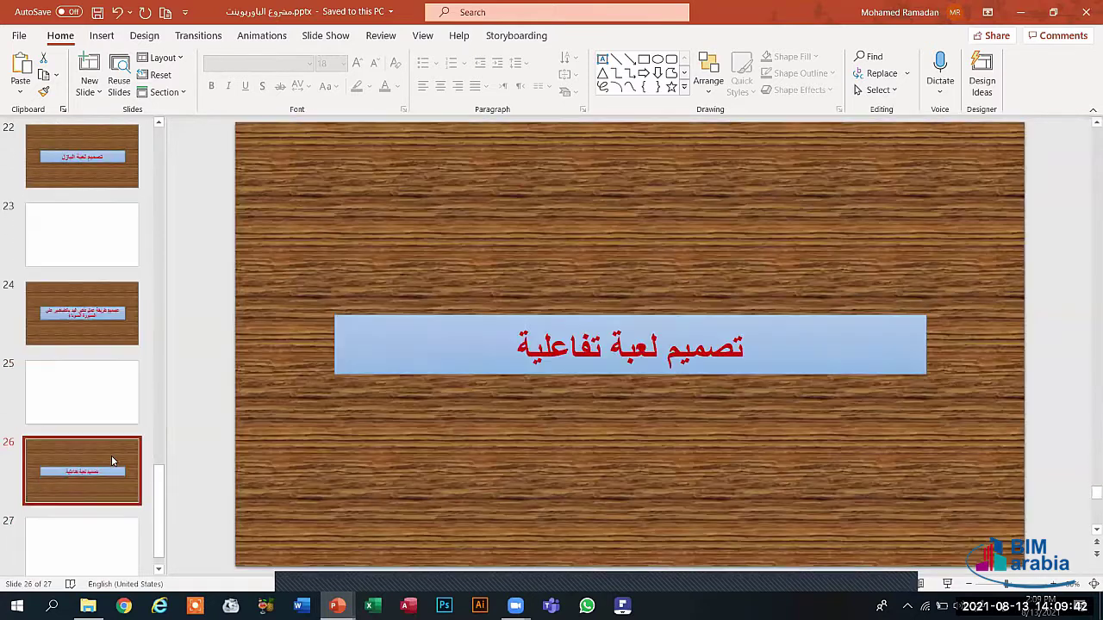
key("Down")
Go back up through the deck to slide 8, then open slide 10 with the silhouette video.
key("Up")
key("Up")
key("Up")
key("Up")
key("Up")
key("Up")
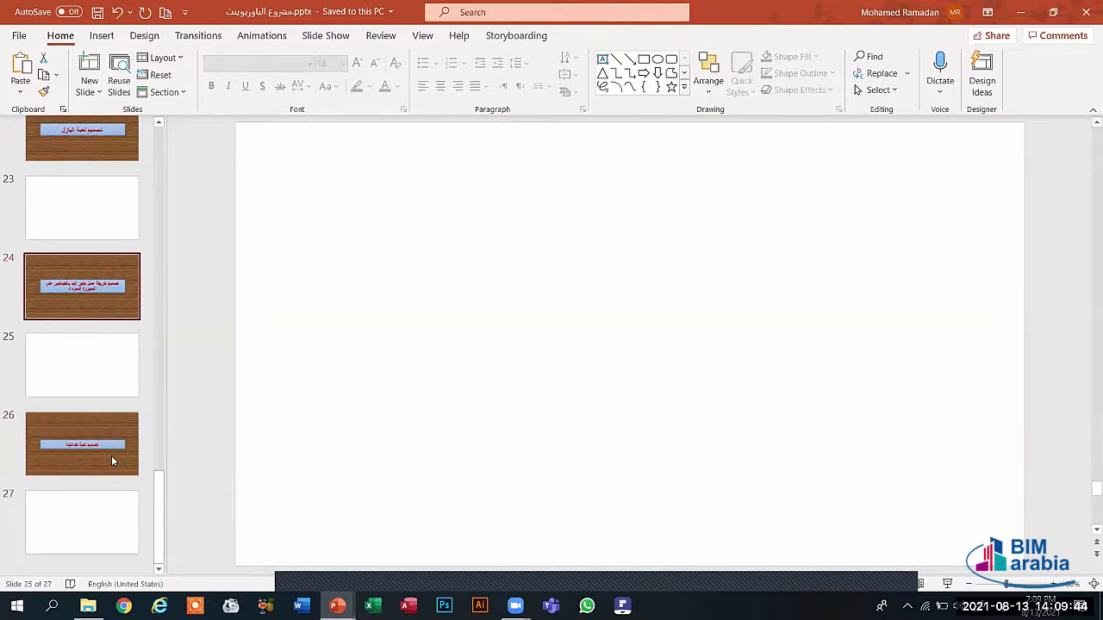
key("Up")
key("Up")
key("Up")
key("Up")
key("Up")
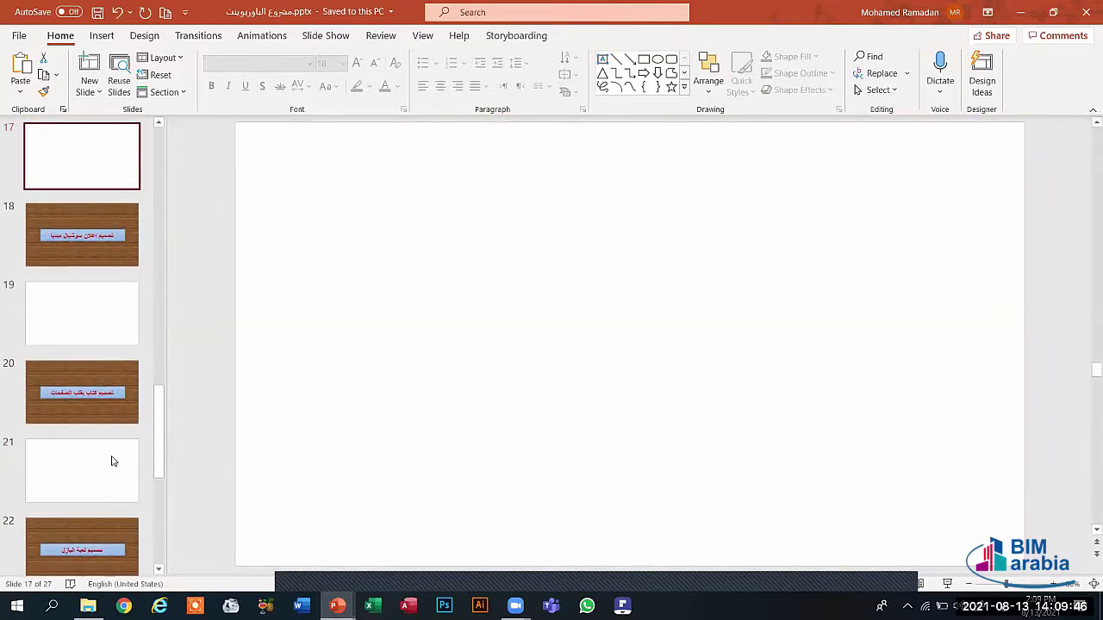
key("Up")
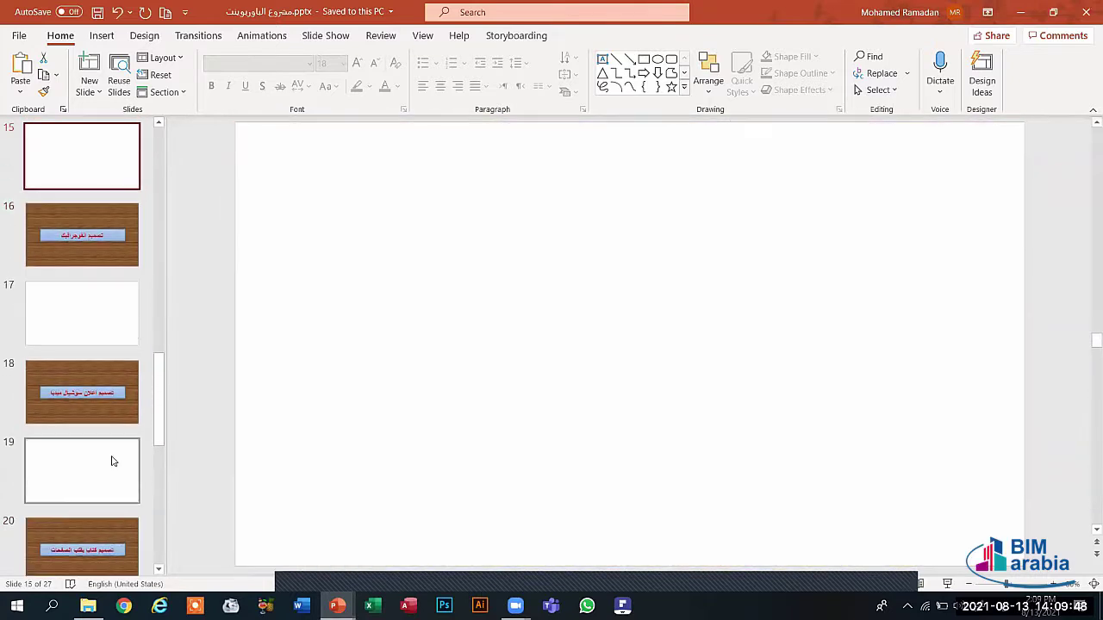
key("Up")
key("Up")
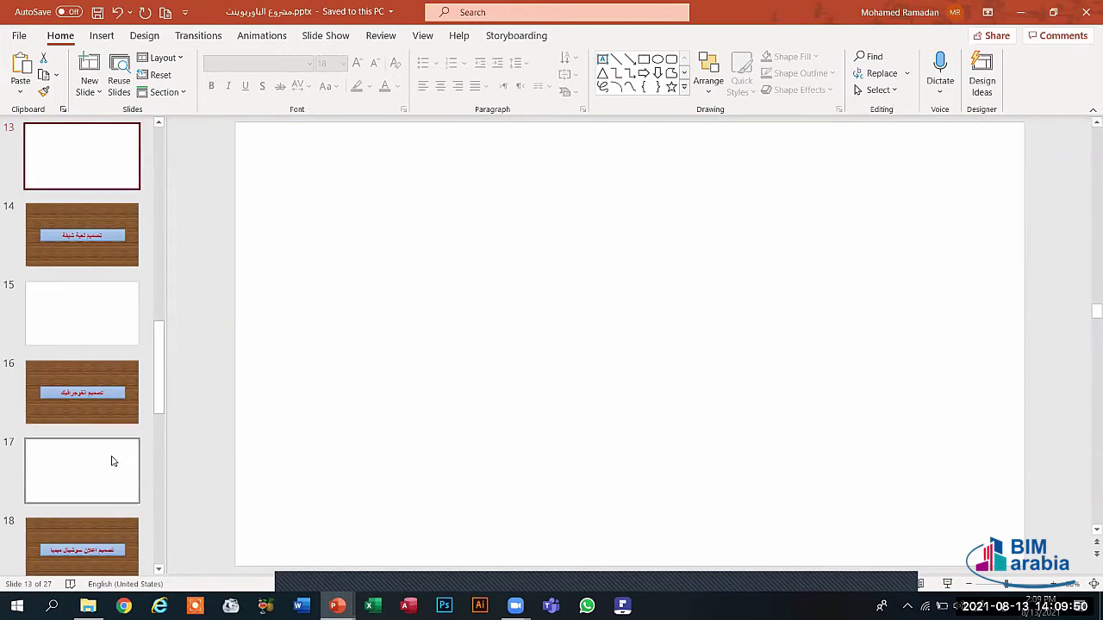
key("Up")
key("Up")
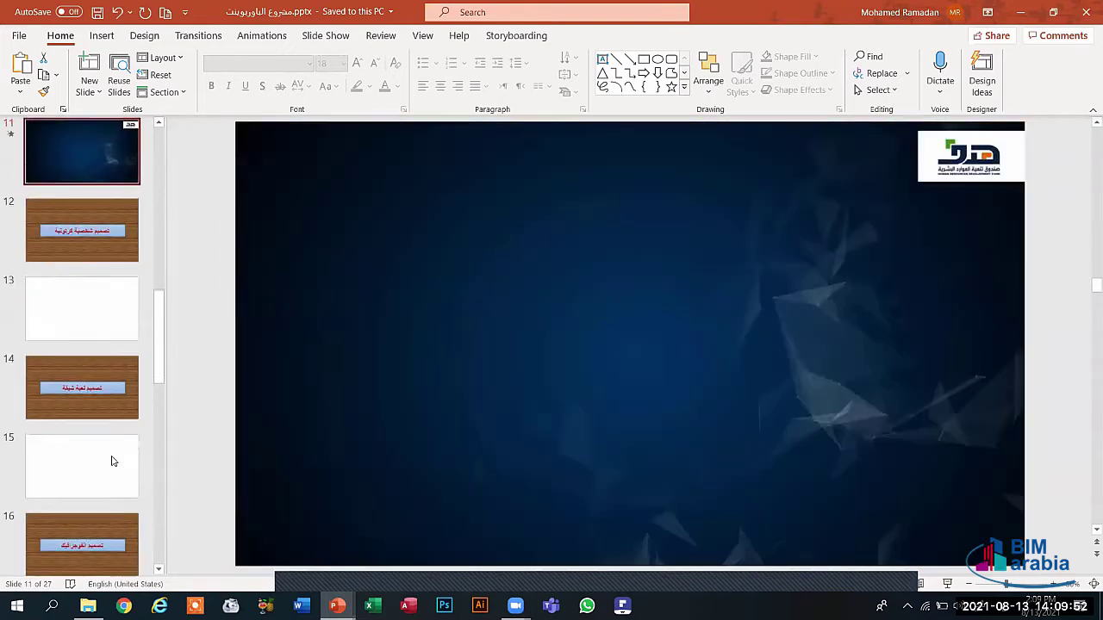
key("Down")
key("Up")
key("Up")
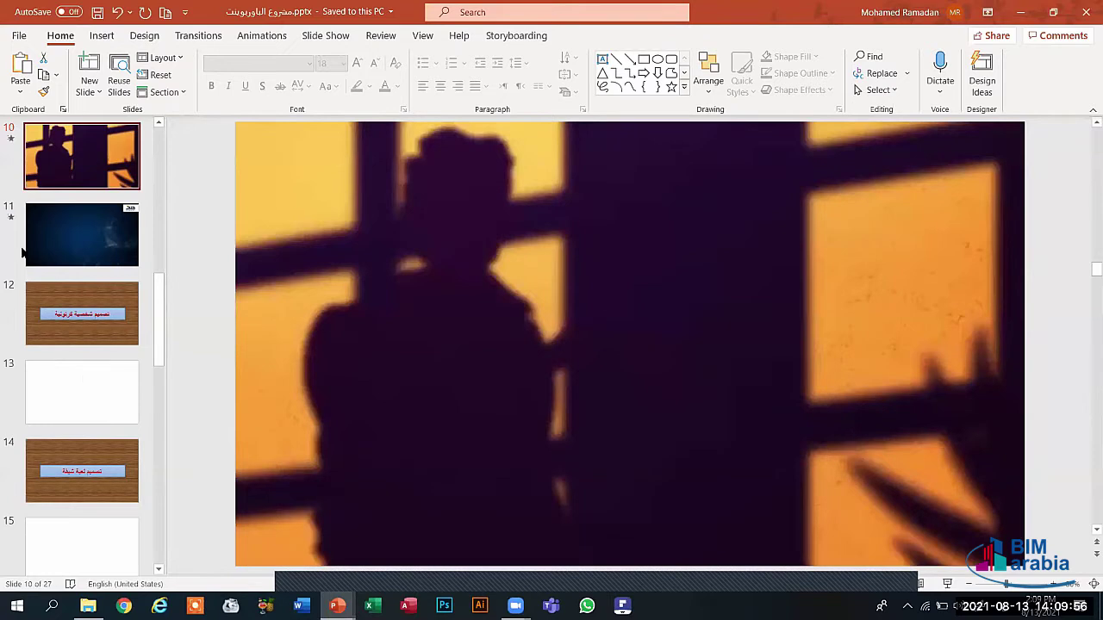
key("Up")
key("Up")
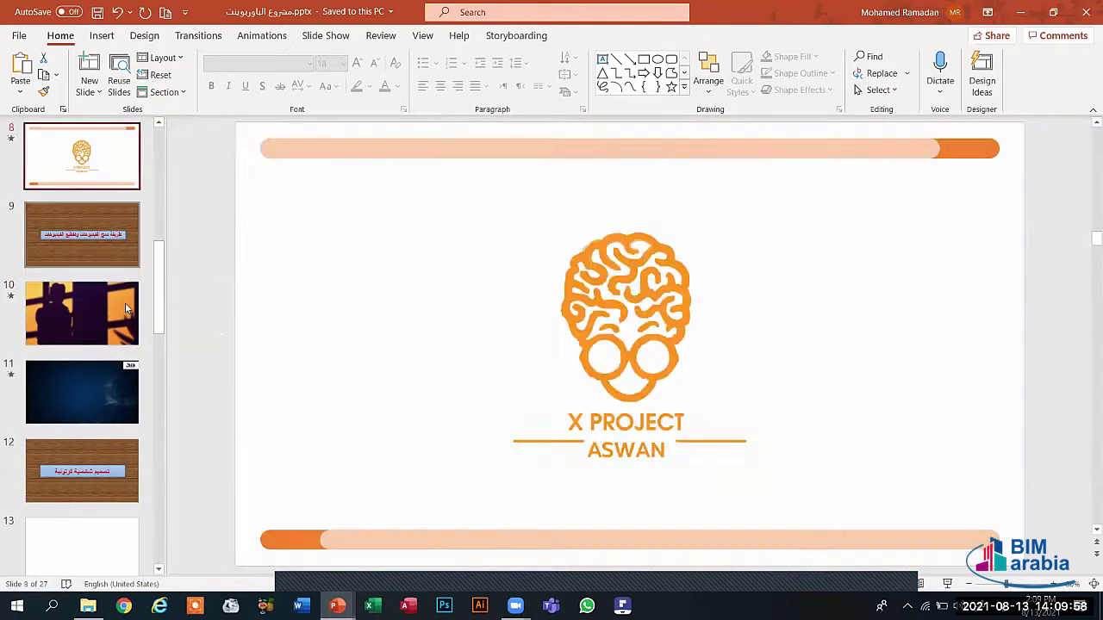
left_click(125, 307)
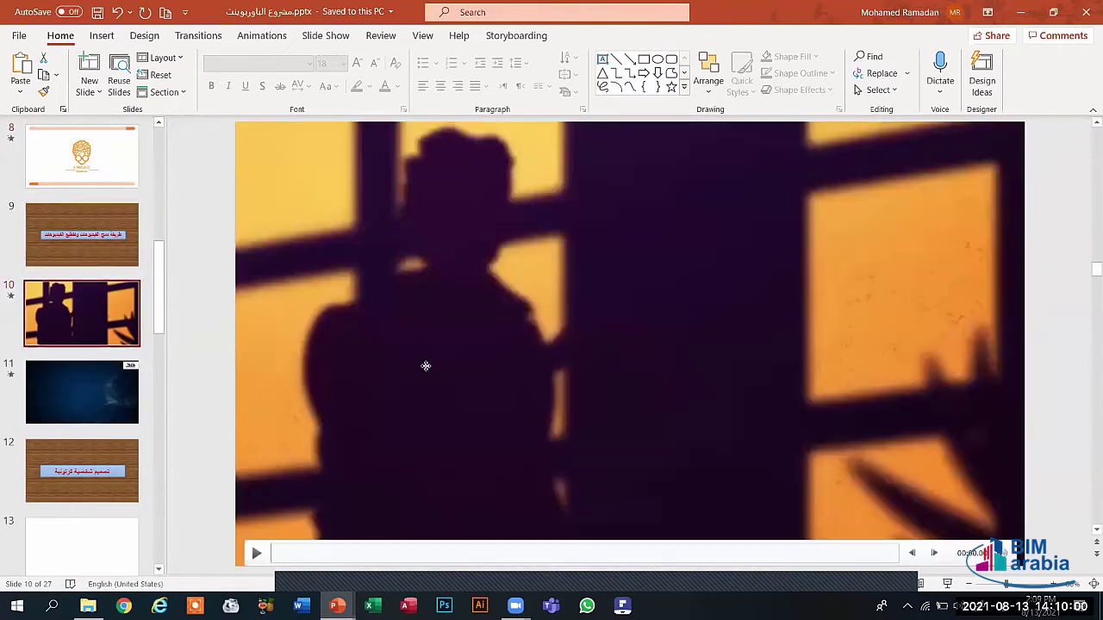
Bring up and dismiss the video's shortcut menu, then show the Insert options.
right_click(426, 368)
left_click(400, 367)
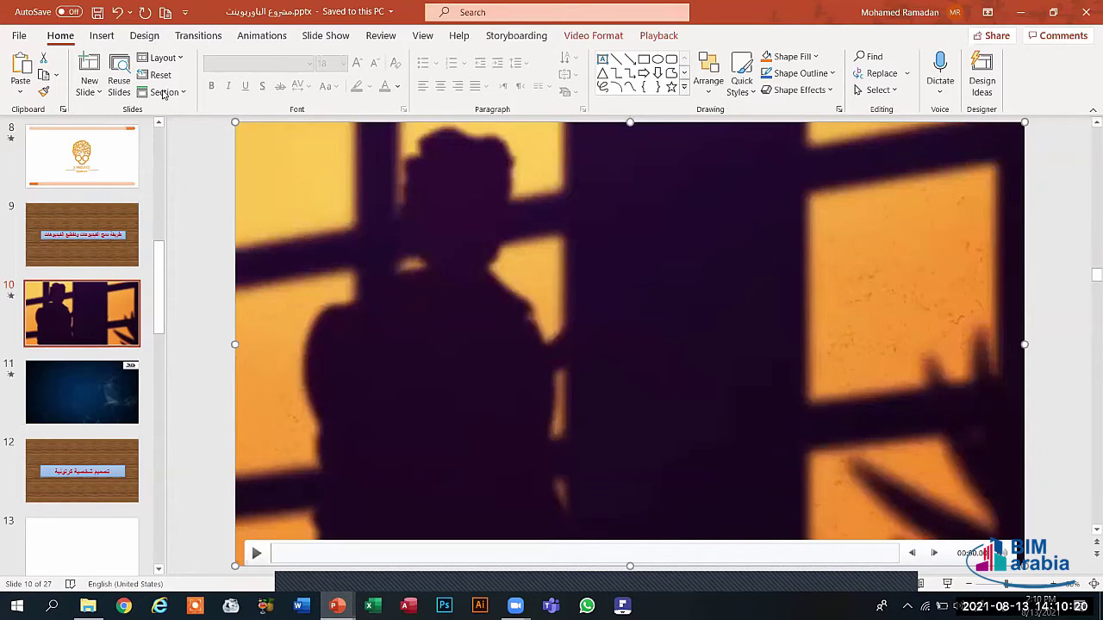
left_click(103, 35)
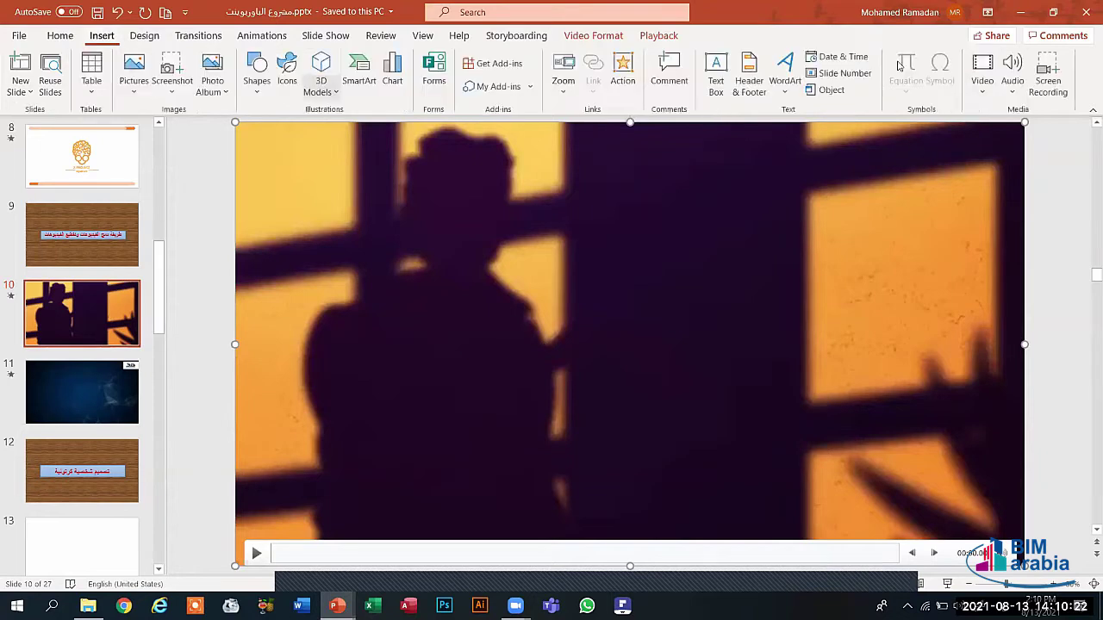
Look at the Insert > Video sources, close them, and show the video's Playback settings.
left_click(984, 94)
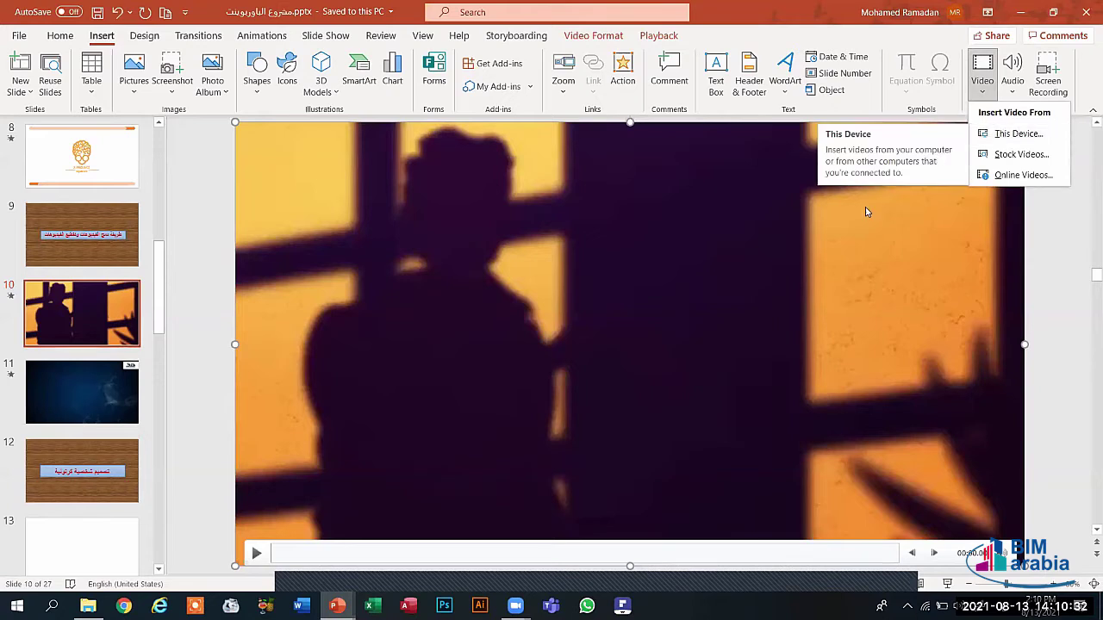
left_click(748, 242)
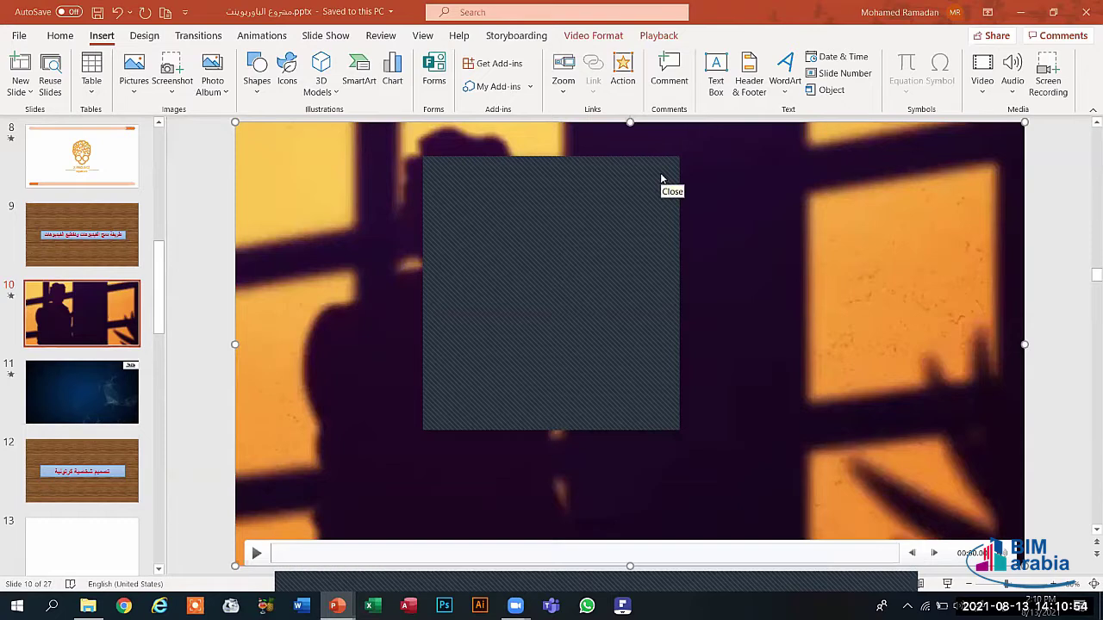
left_click(662, 178)
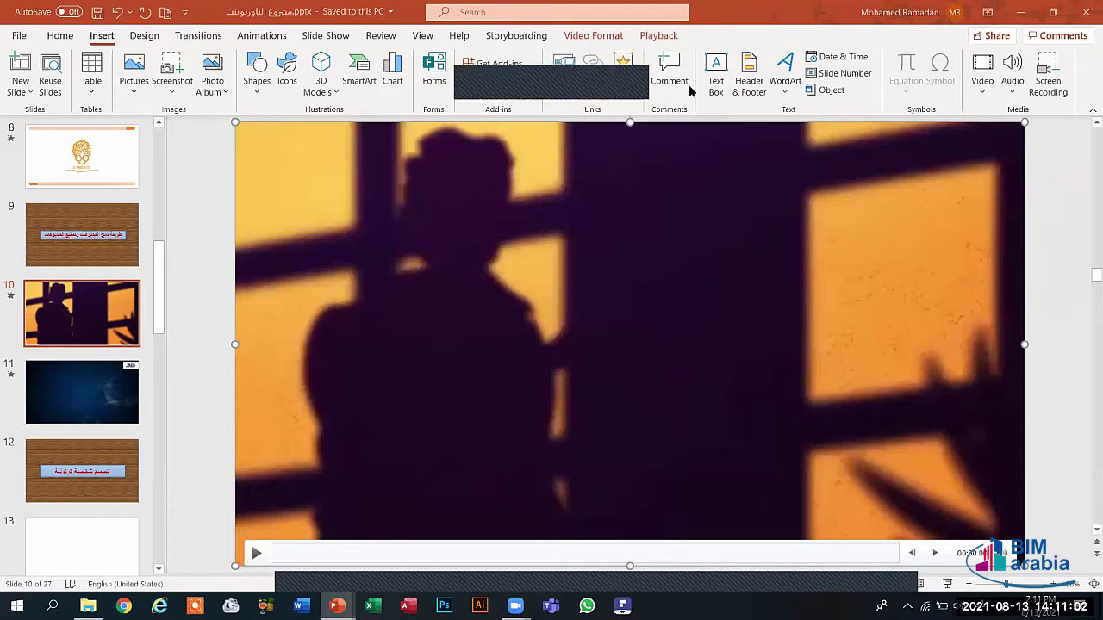
left_click(659, 36)
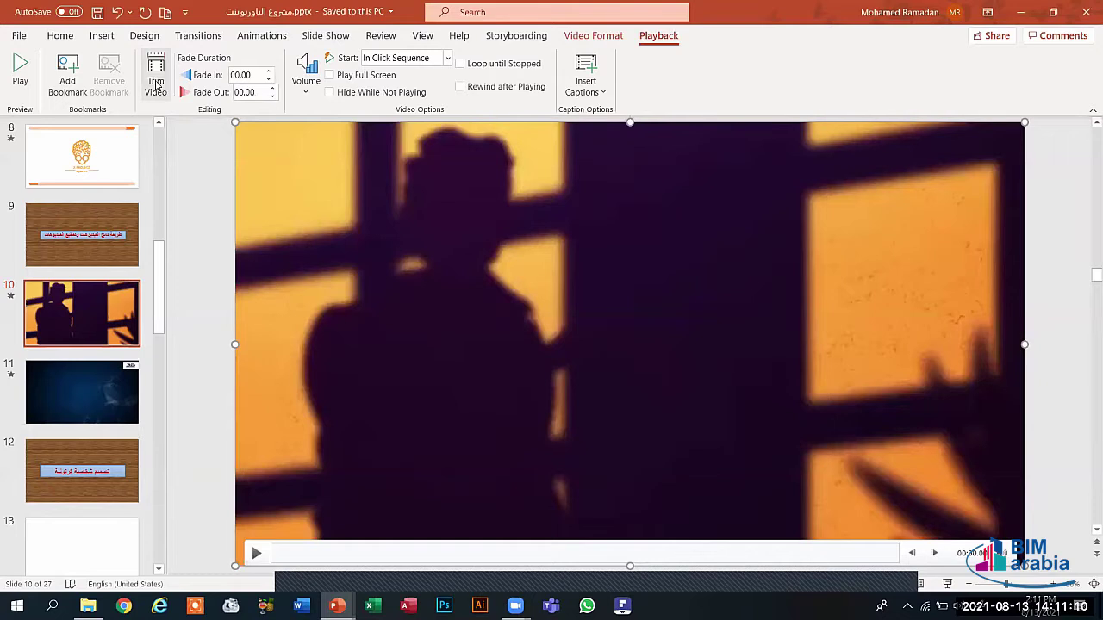
Trim the slide 10 video to play from 00:19.026 to 01:19.672.
left_click(158, 83)
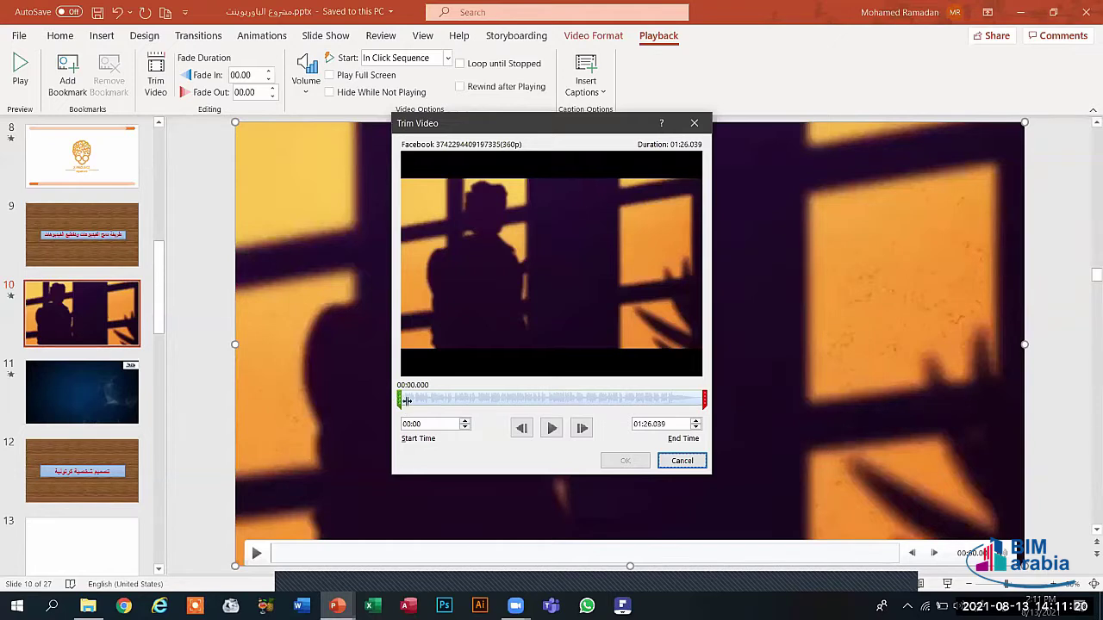
left_click_drag(422, 400, 466, 401)
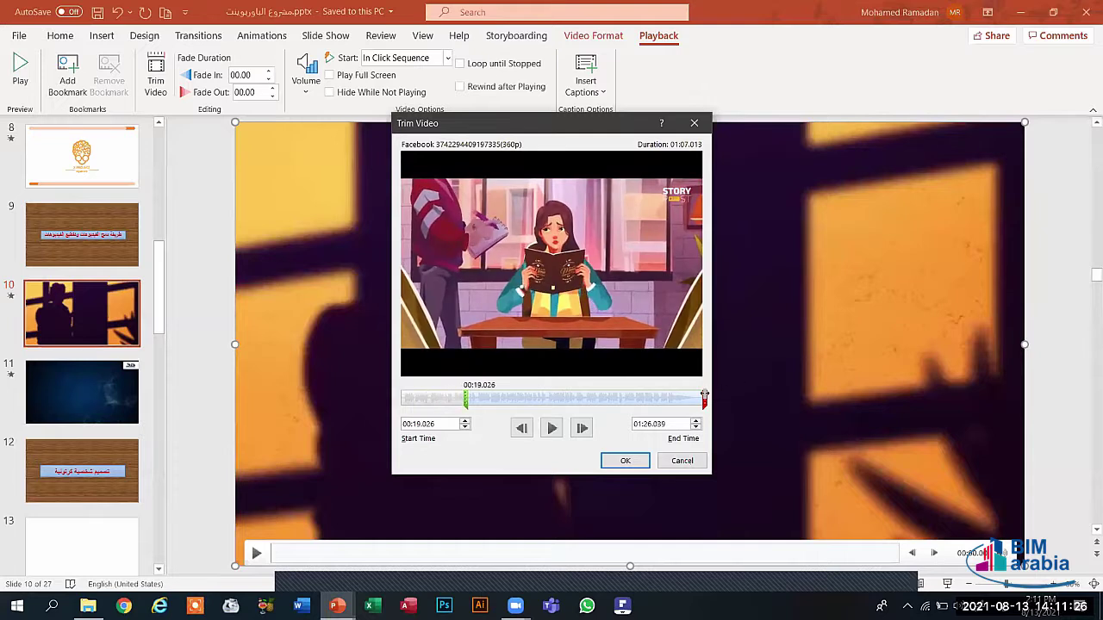
left_click_drag(705, 398, 681, 399)
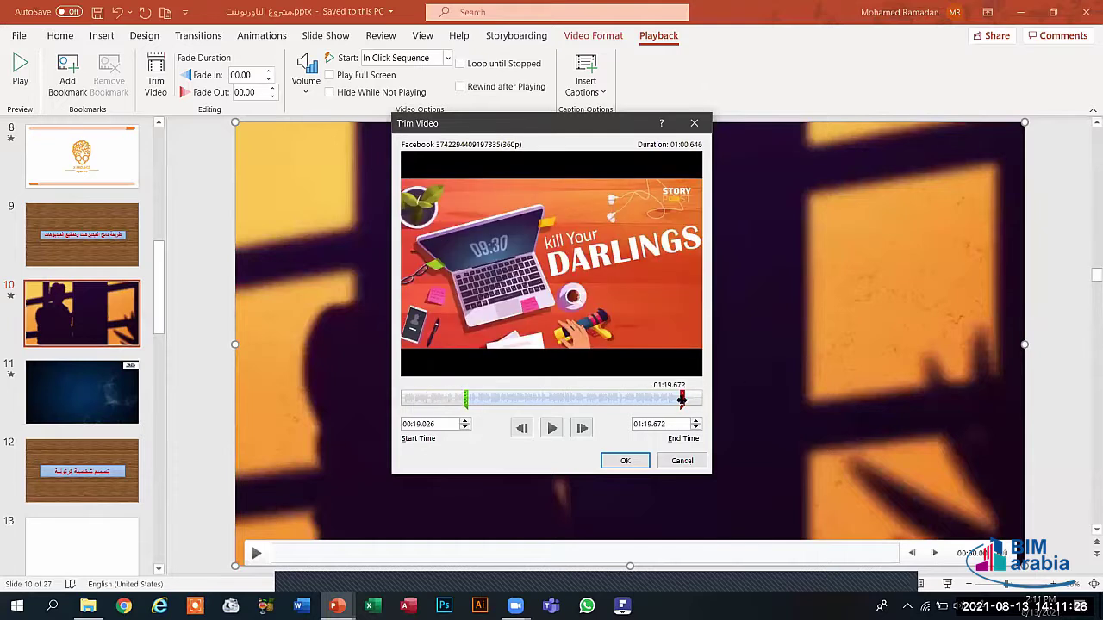
left_click(624, 462)
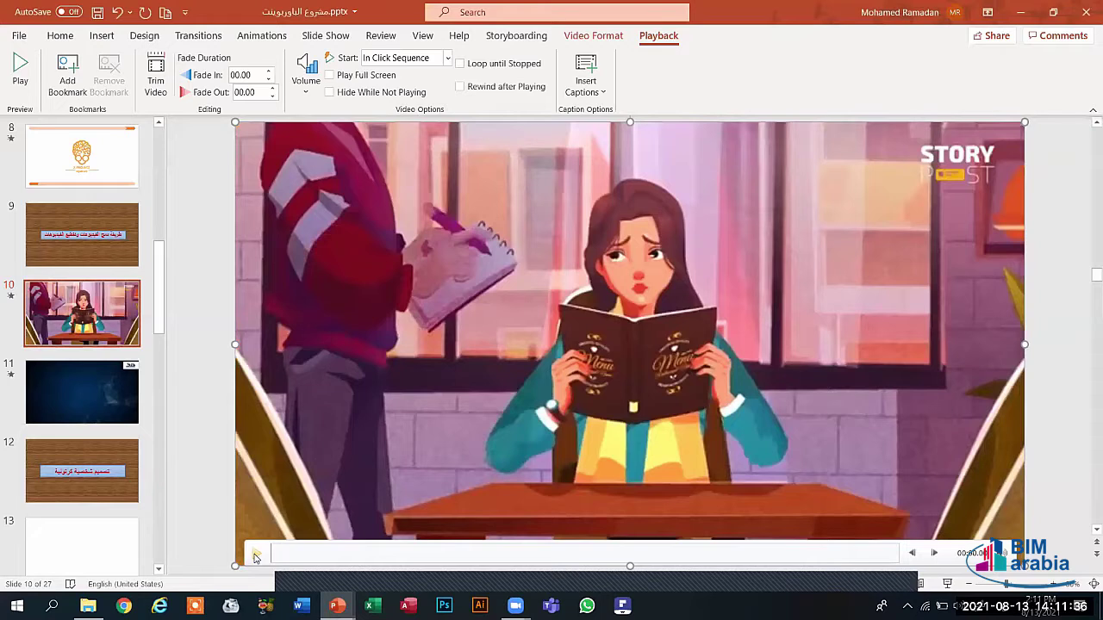
Preview the trimmed video, adjusting volume and pausing, then select slide 11's video.
left_click(256, 554)
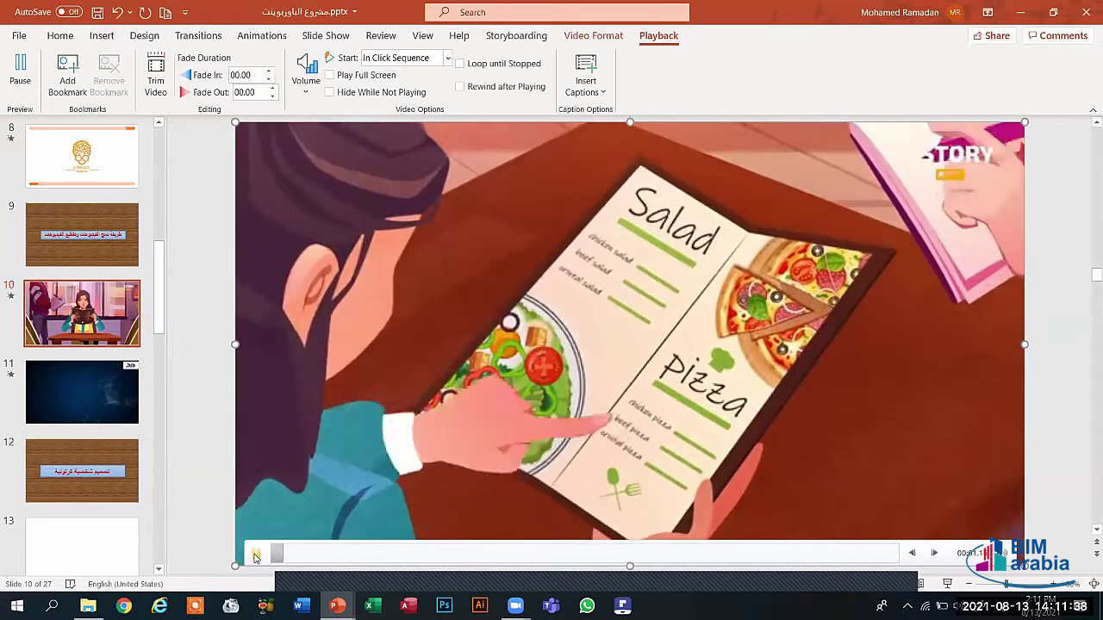
key("XF86AudioRaiseVolume")
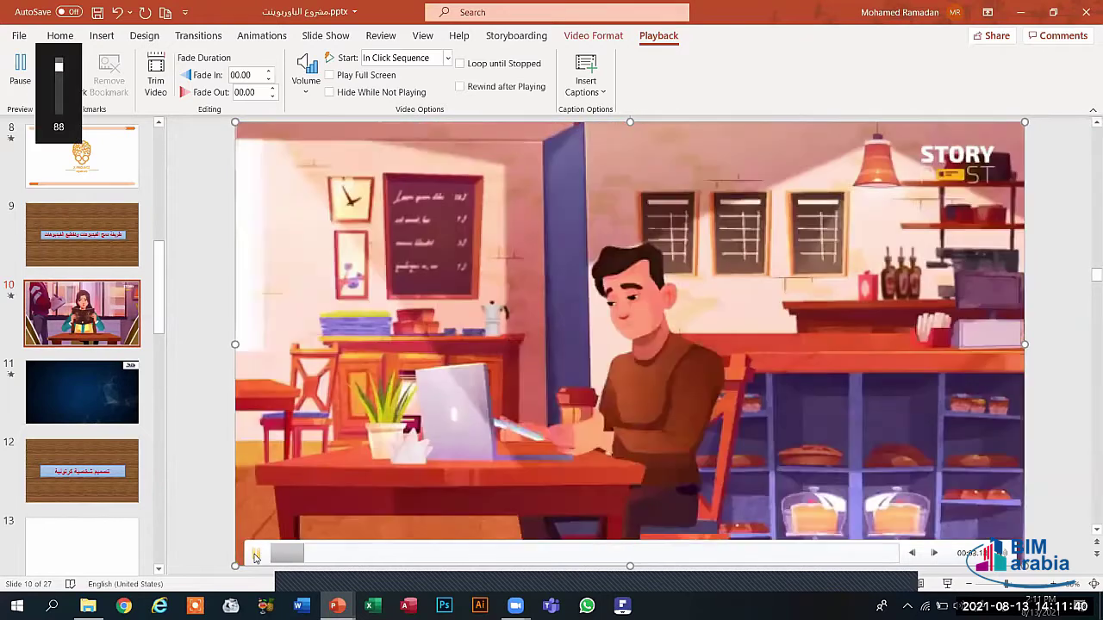
key("XF86AudioLowerVolume")
key("XF86AudioLowerVolume")
key("XF86AudioLowerVolume")
key("XF86AudioLowerVolume")
key("XF86AudioLowerVolume")
key("XF86AudioLowerVolume")
key("XF86AudioLowerVolume")
key("XF86AudioLowerVolume")
key("XF86AudioLowerVolume")
key("XF86AudioLowerVolume")
key("XF86AudioLowerVolume")
key("XF86AudioLowerVolume")
key("XF86AudioLowerVolume")
key("XF86AudioLowerVolume")
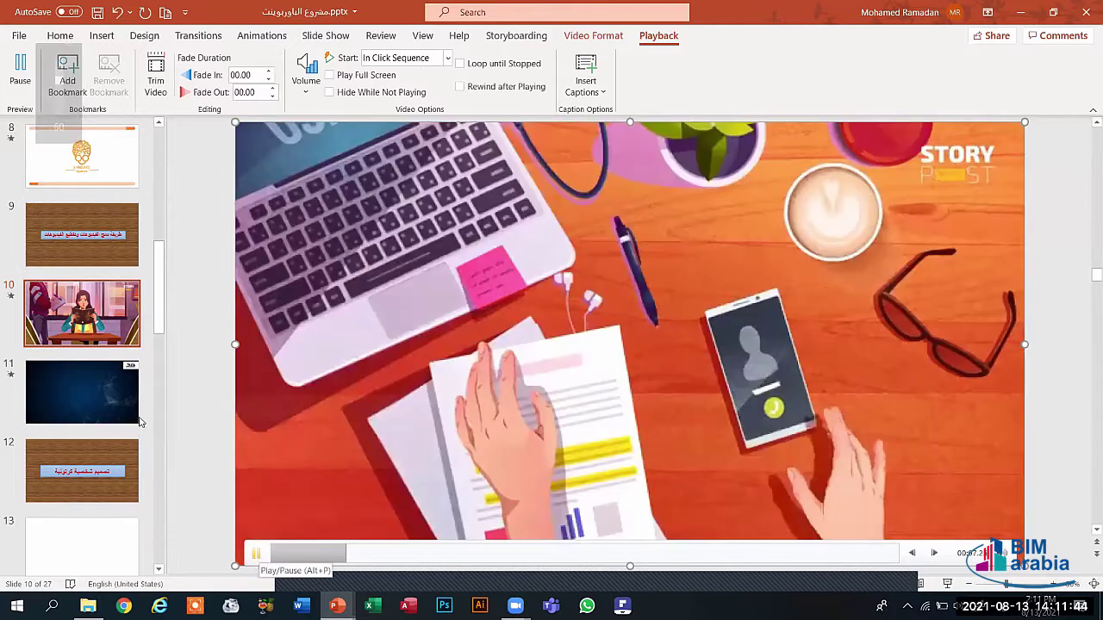
key("alt+p")
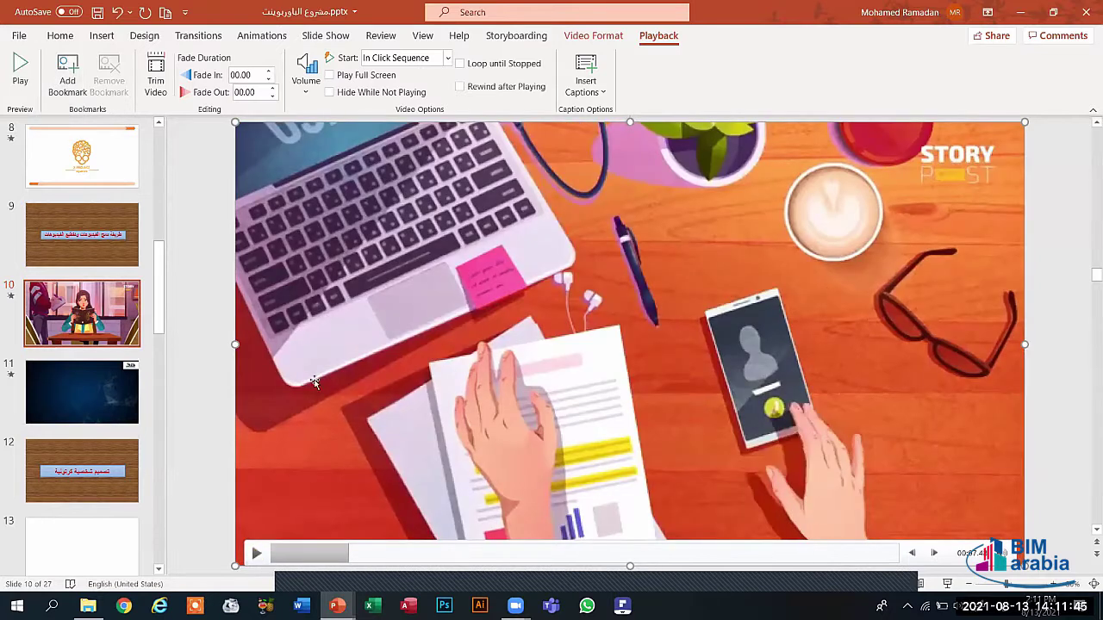
left_click(129, 413)
left_click(481, 398)
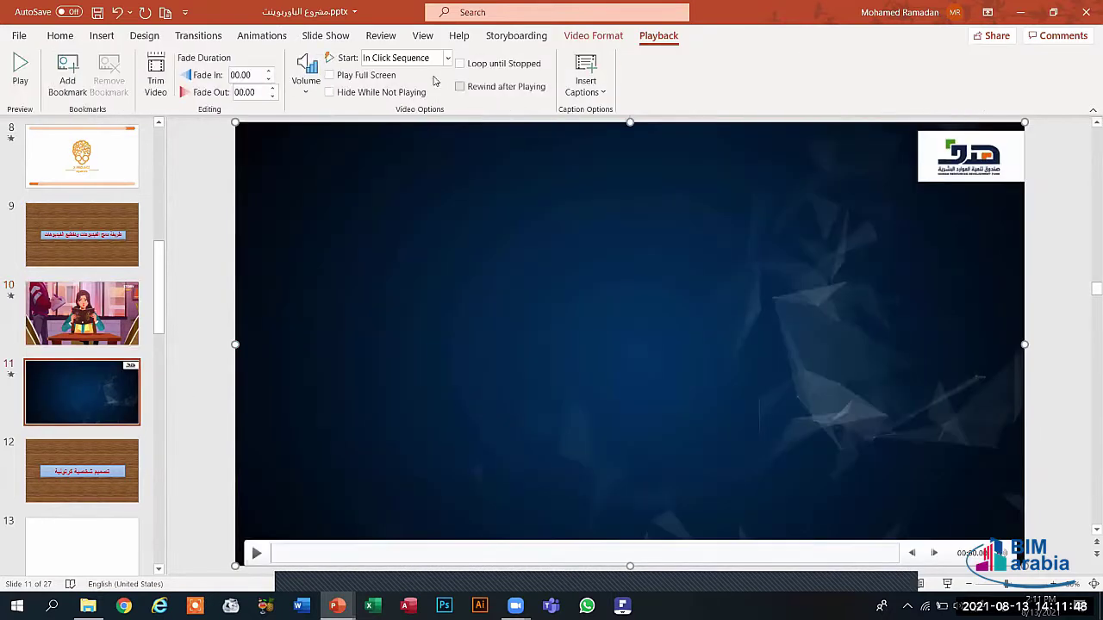
Move the interview video's start and end markers to 00:03.319 and 01:45.937 and apply.
left_click(156, 78)
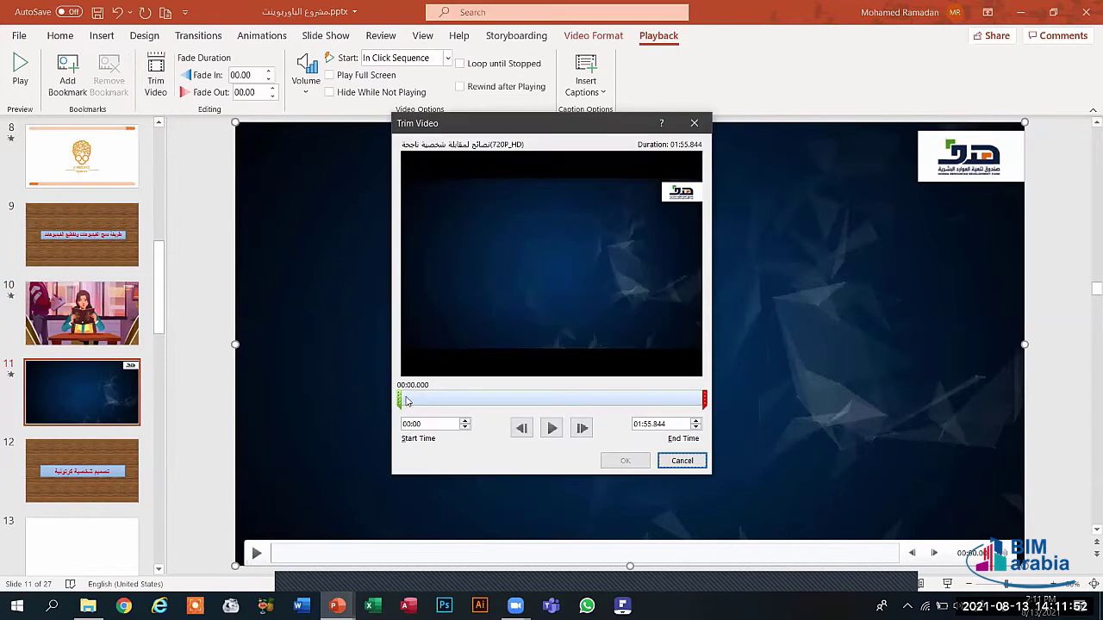
left_click_drag(399, 398, 406, 401)
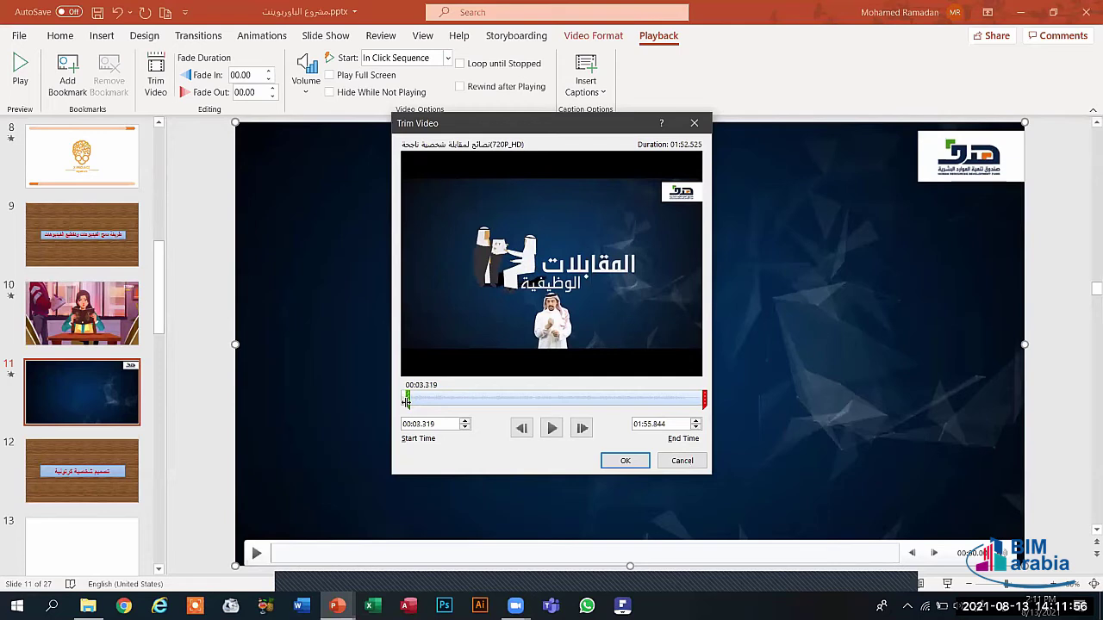
left_click(702, 399)
left_click_drag(703, 399, 677, 402)
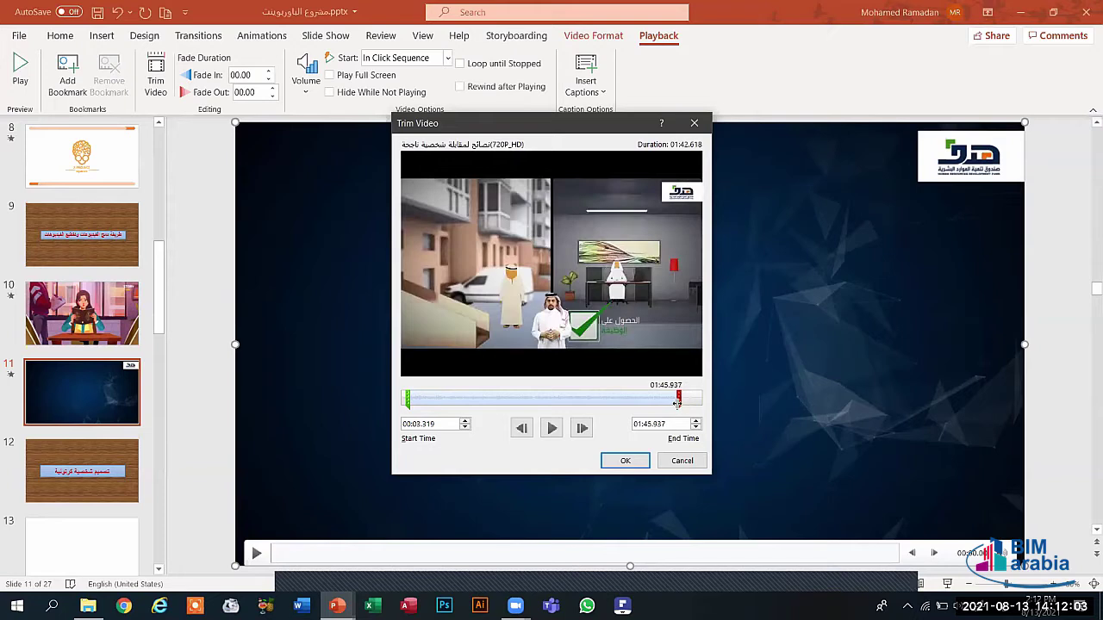
left_click(626, 461)
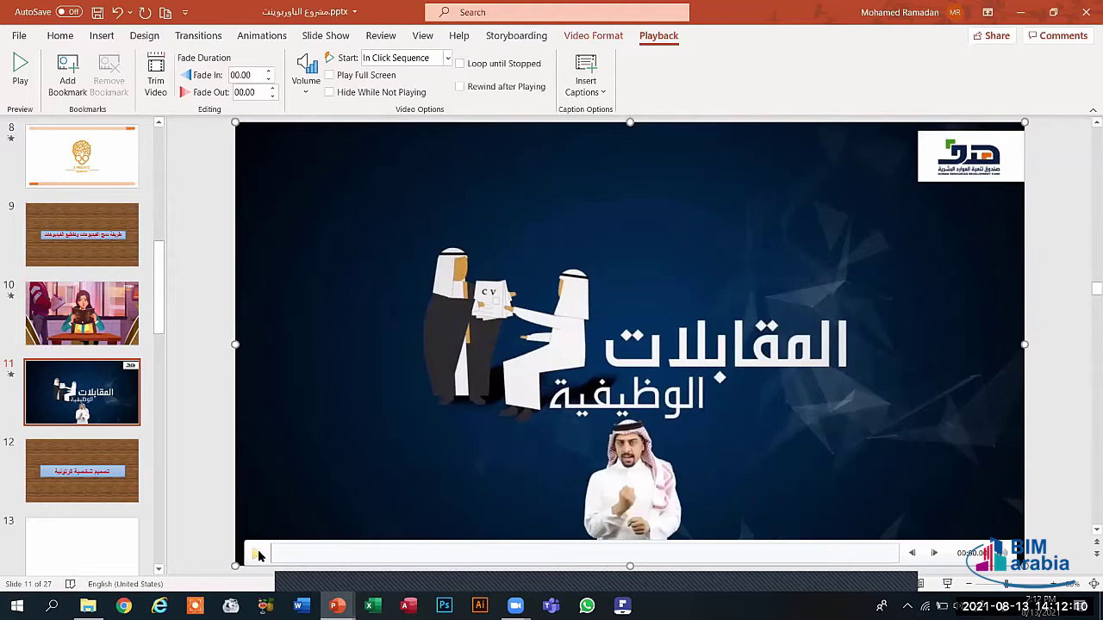
Play and stop the trimmed slide 11 video, then return to slide 10.
left_click(258, 555)
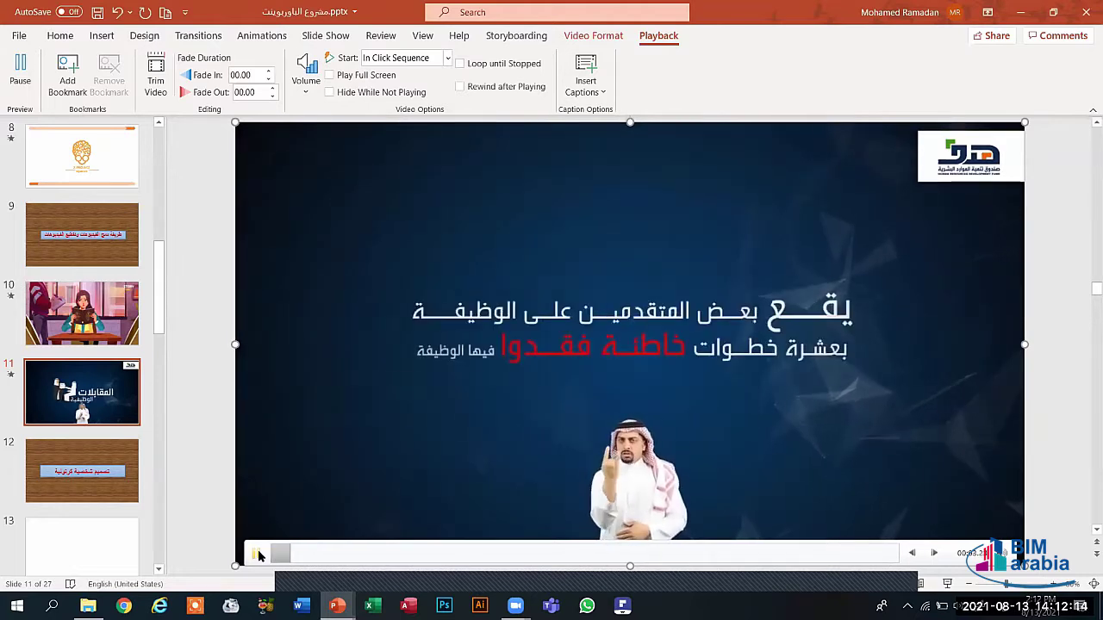
left_click(258, 555)
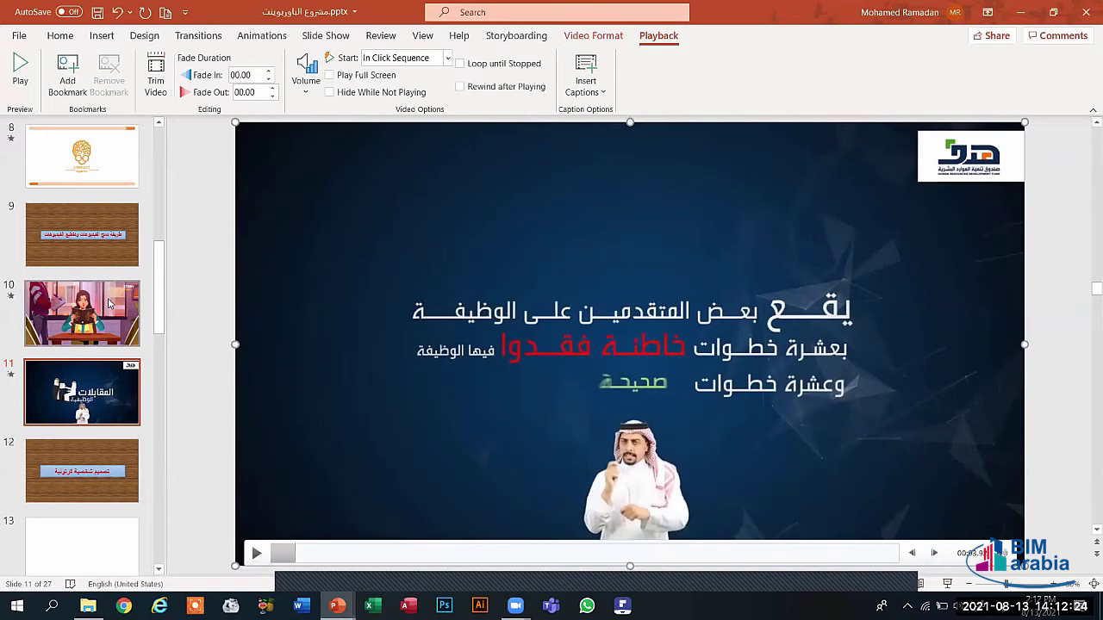
left_click(109, 303)
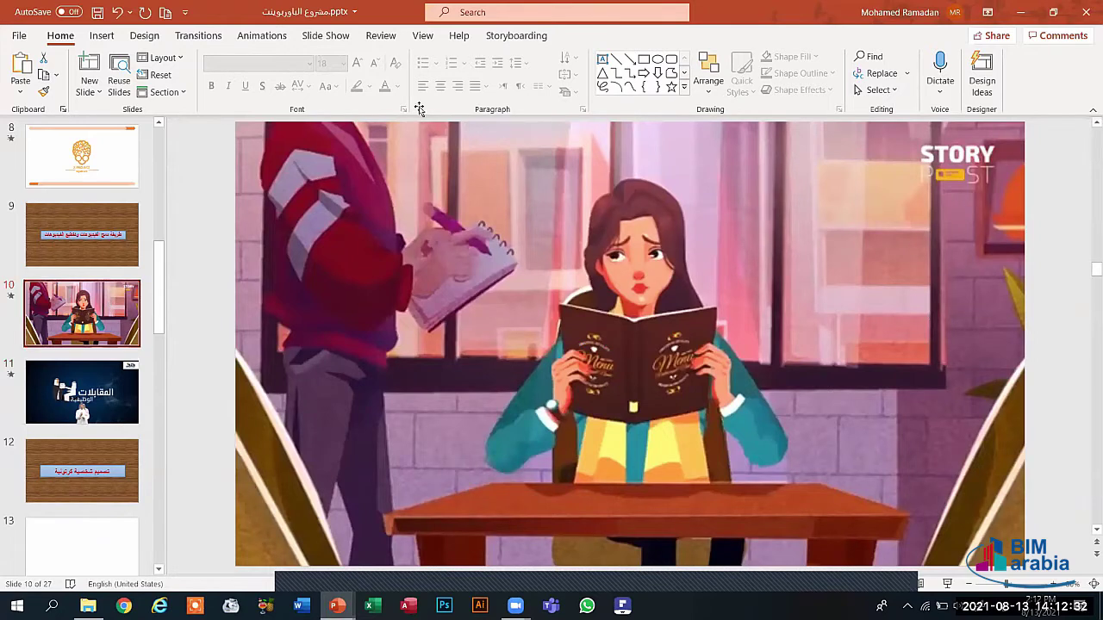
Set the slide 10 video to start Automatically.
left_click(362, 242)
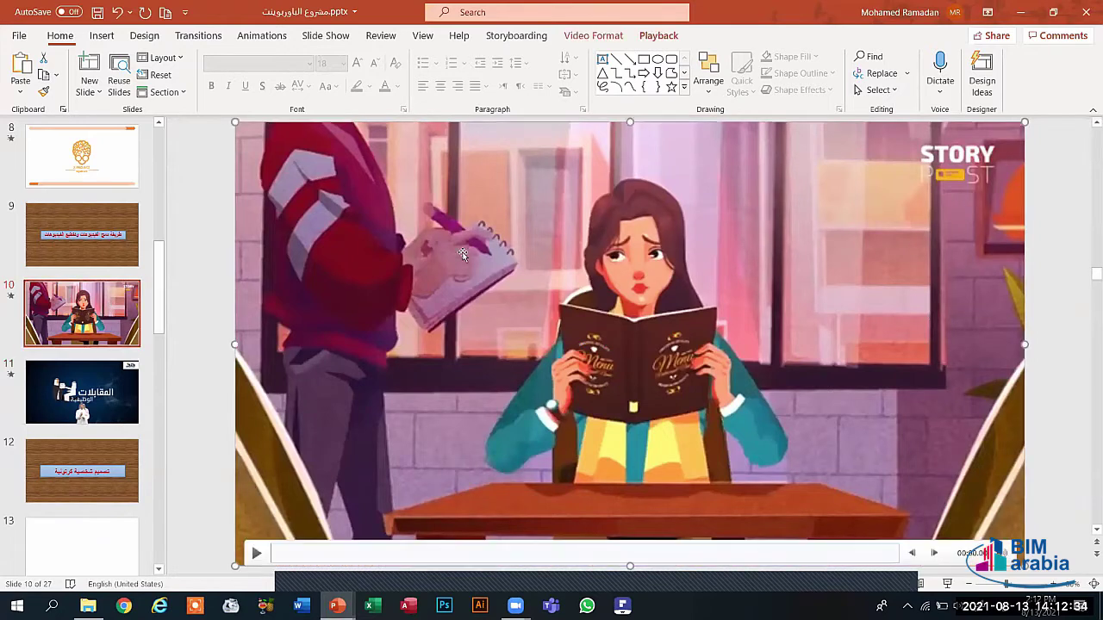
left_click(655, 35)
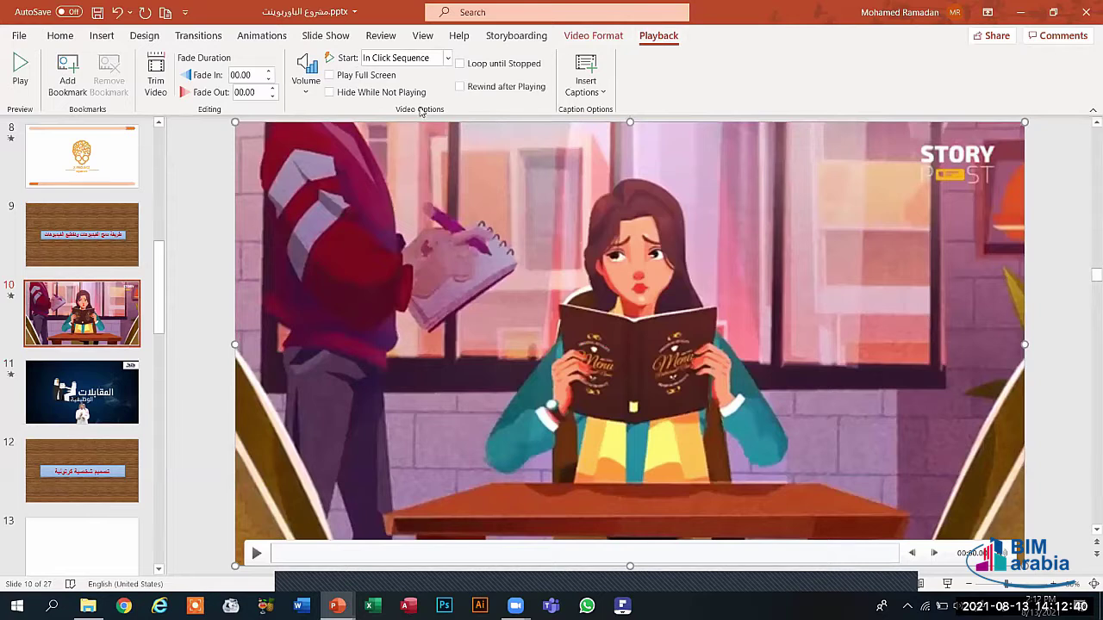
left_click(446, 58)
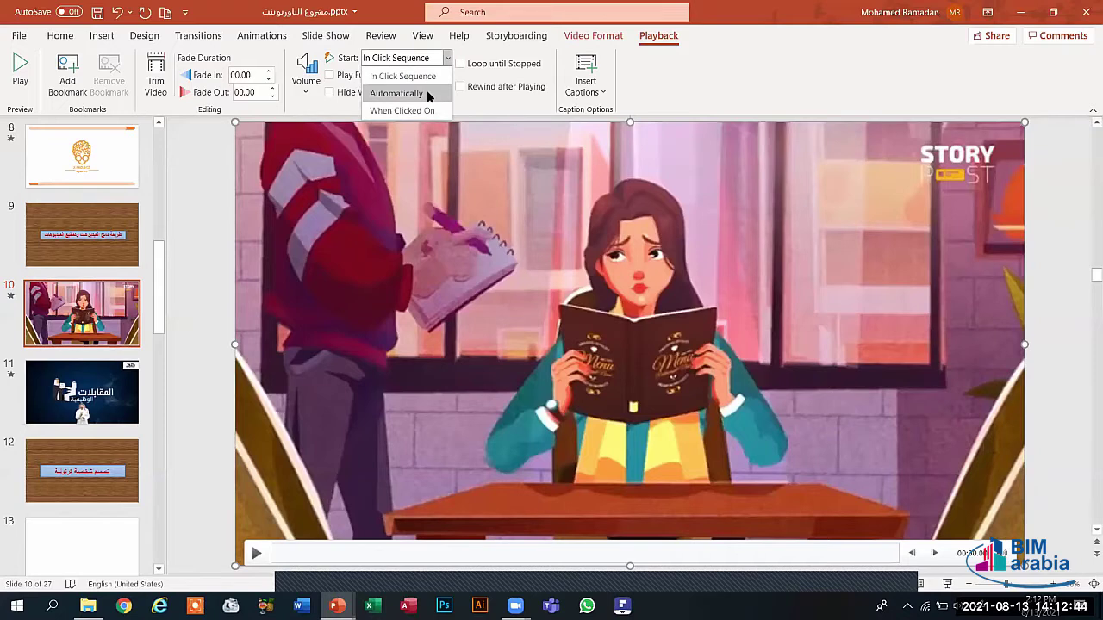
left_click(428, 96)
Set the slide 11 video to start Automatically, then return to slide 10.
key("Page_Down")
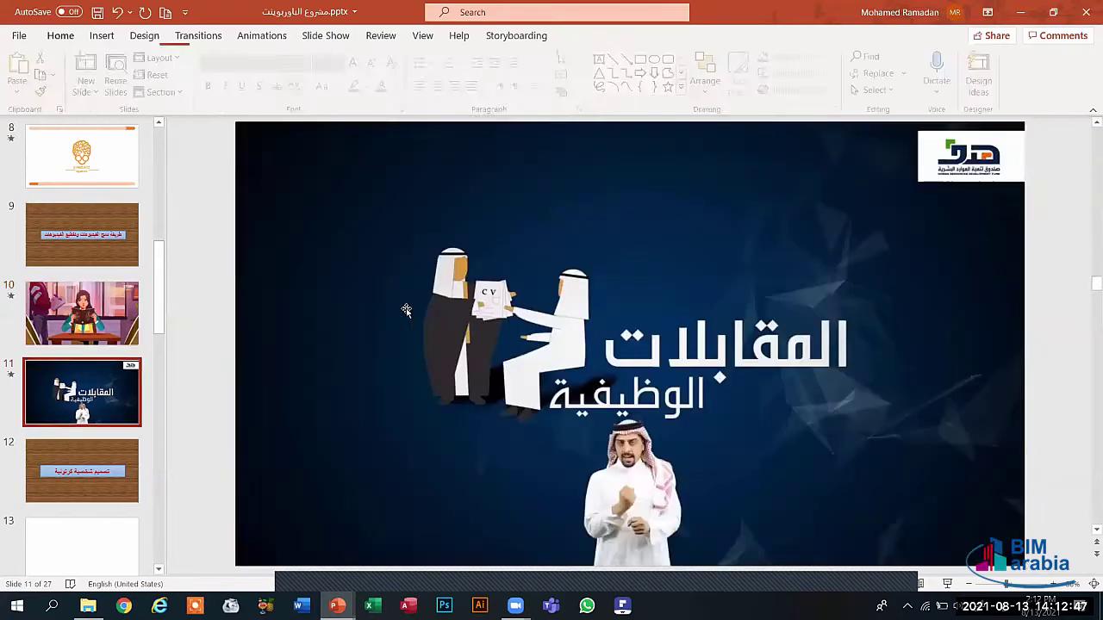
double_click(406, 310)
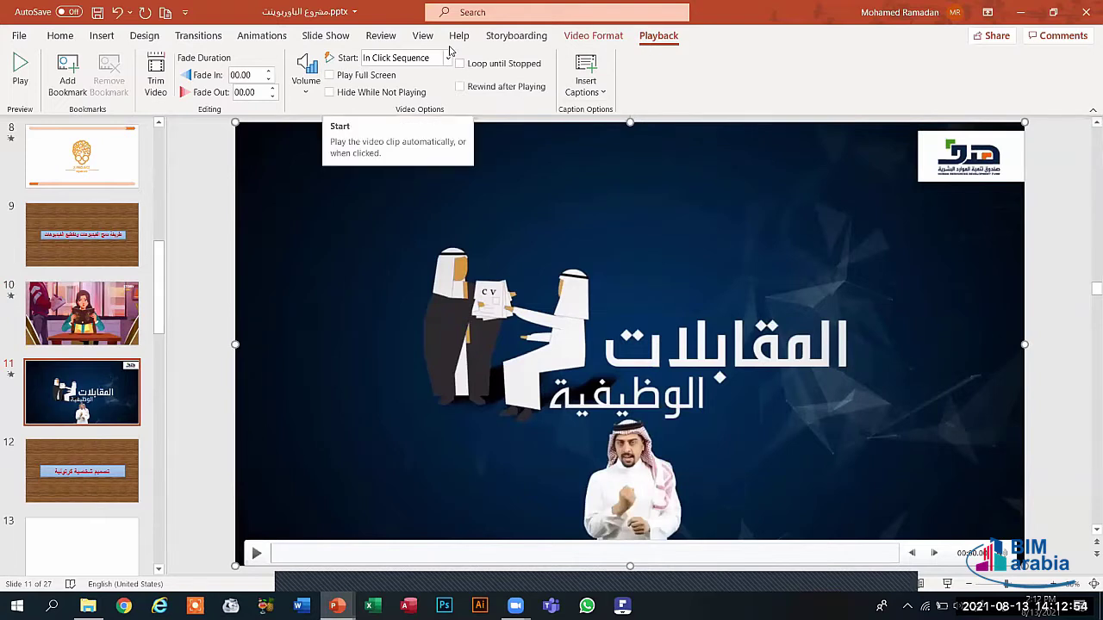
left_click(447, 58)
left_click(440, 86)
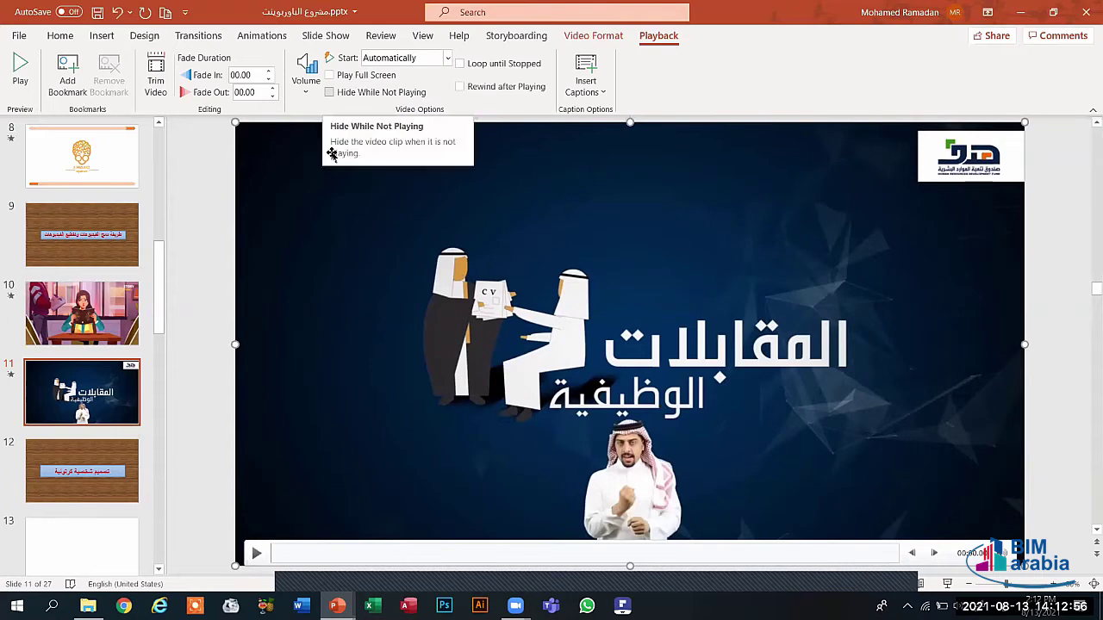
left_click(111, 335)
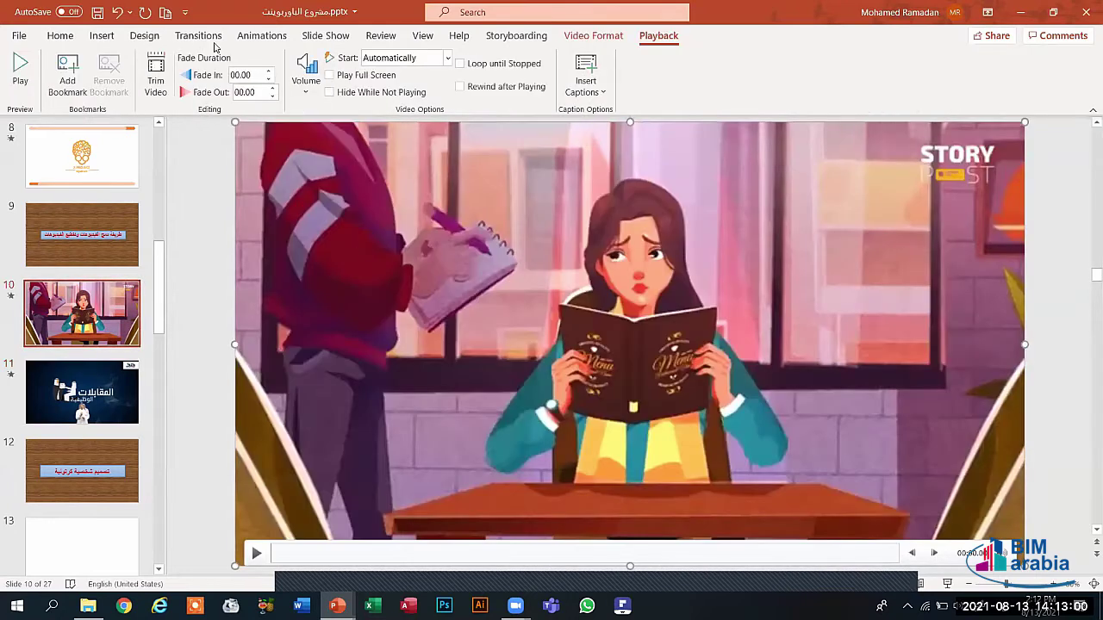
Apply the Shape transition to slide 10 and the Airplane transition (01.25) to slide 11.
left_click(200, 36)
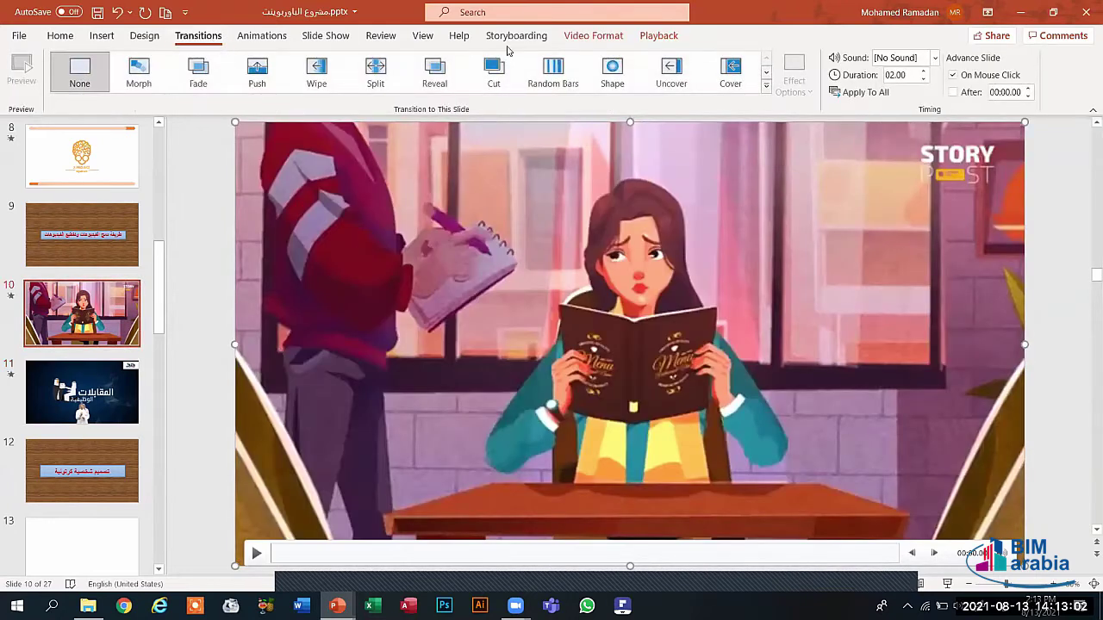
left_click(626, 79)
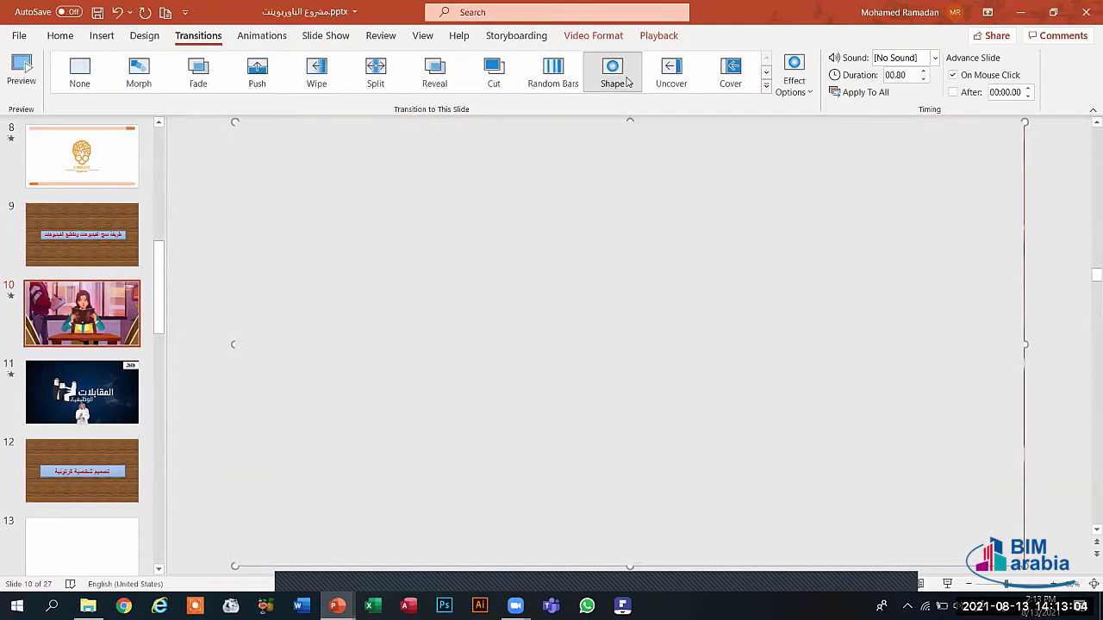
key("Page_Down")
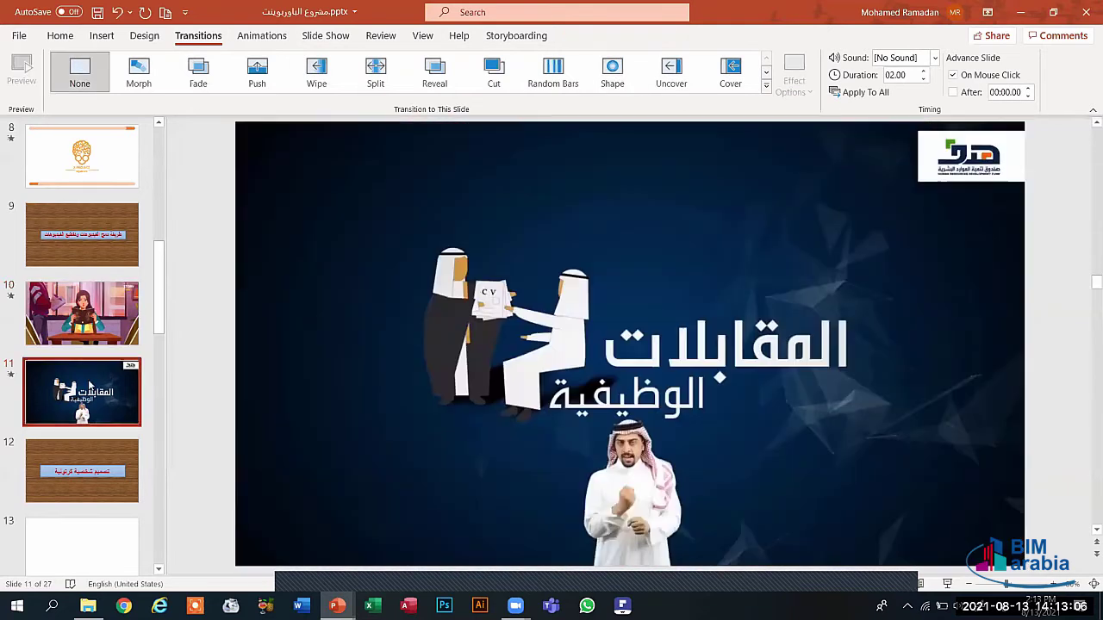
left_click(767, 74)
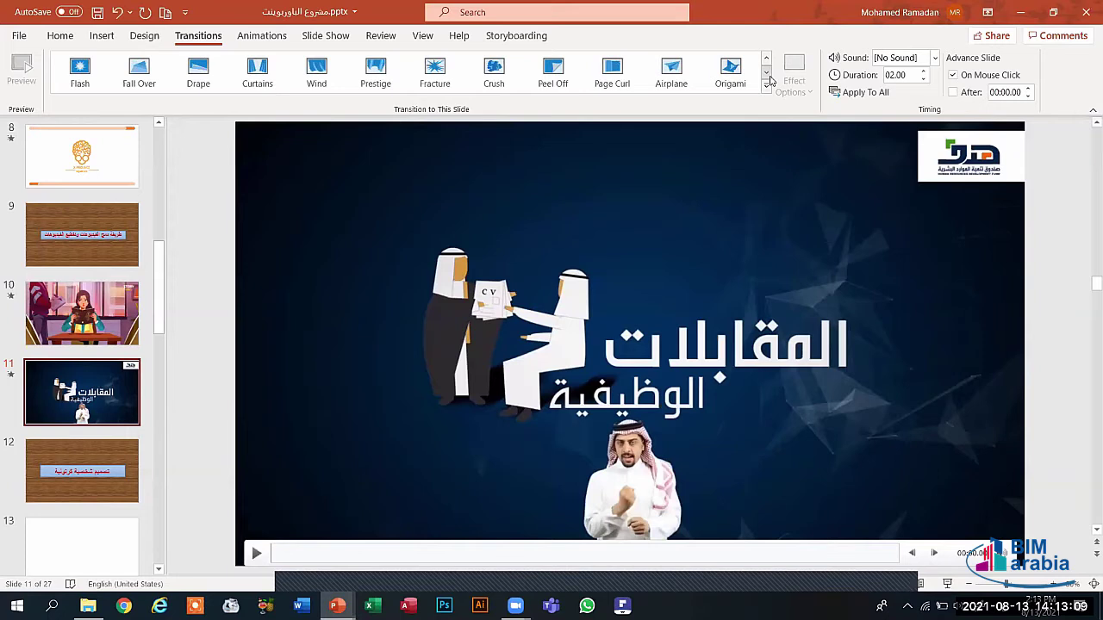
left_click(671, 75)
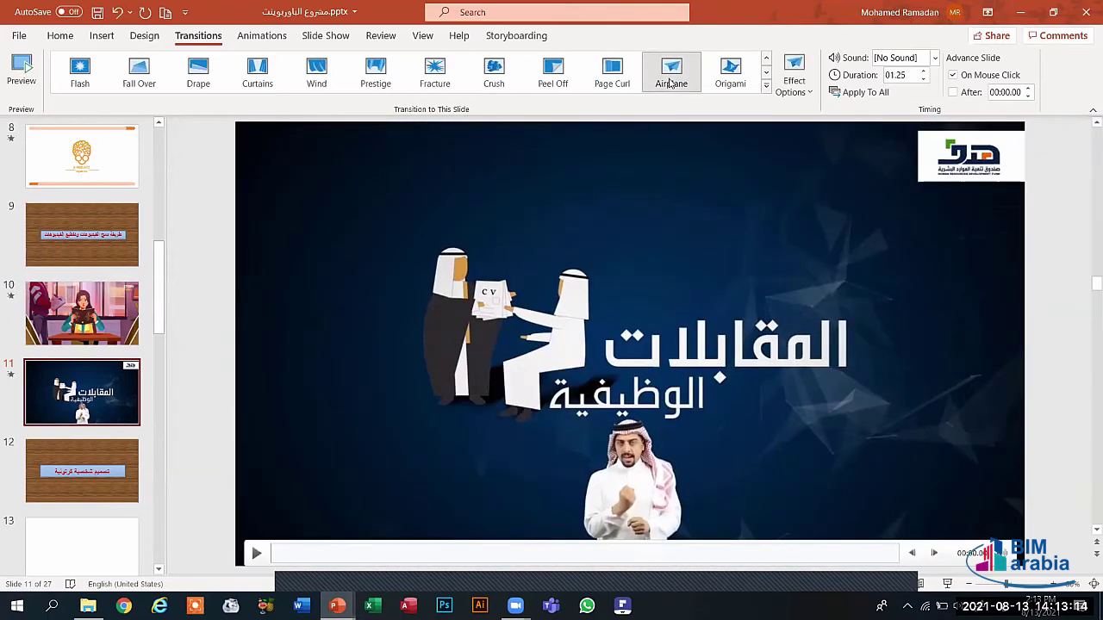
Create a video of the deck at HD (720p) with 05.00 seconds per slide.
left_click(15, 39)
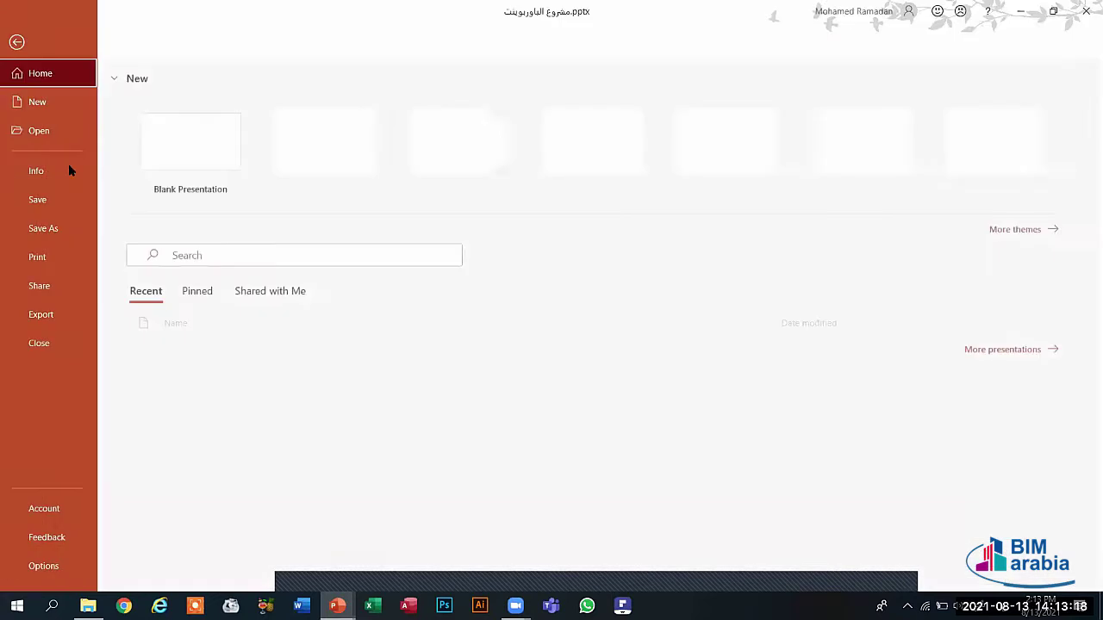
left_click(69, 314)
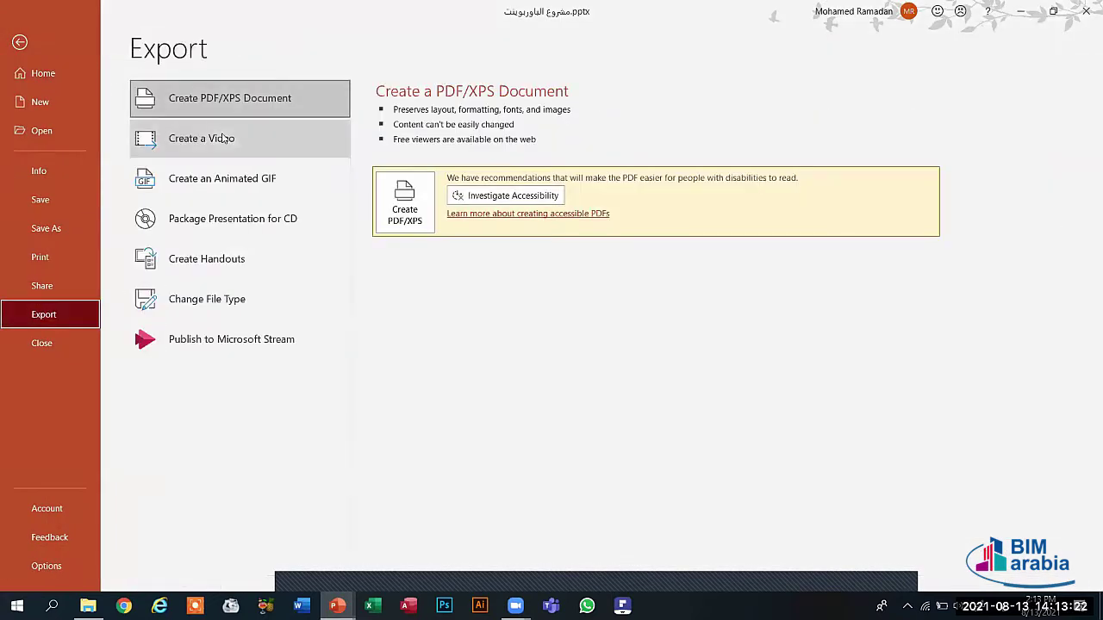
left_click(222, 140)
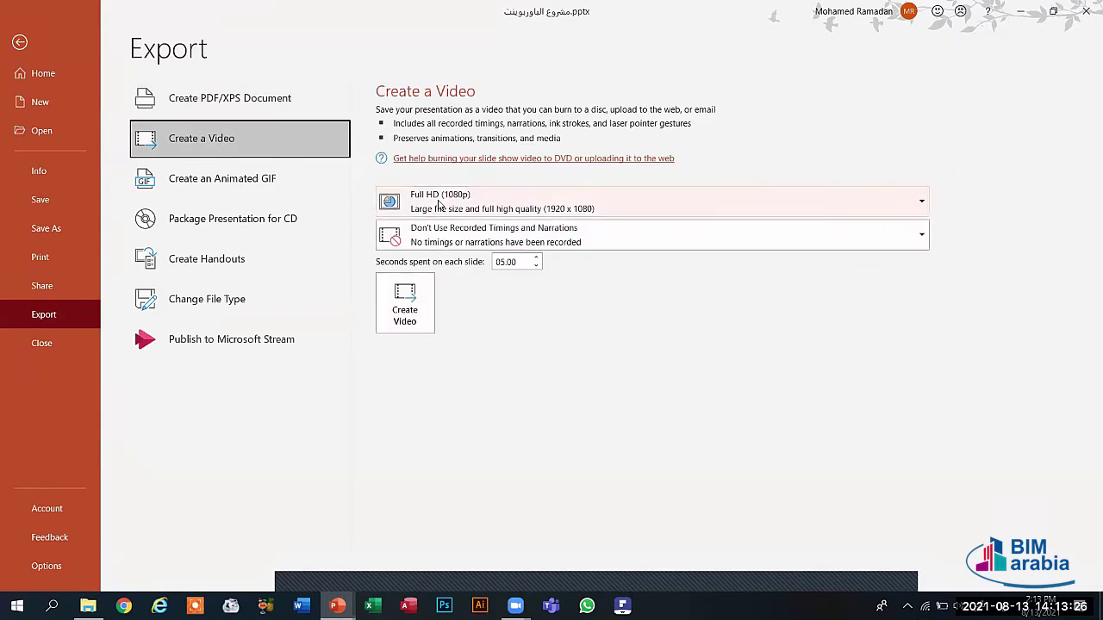
left_click(444, 209)
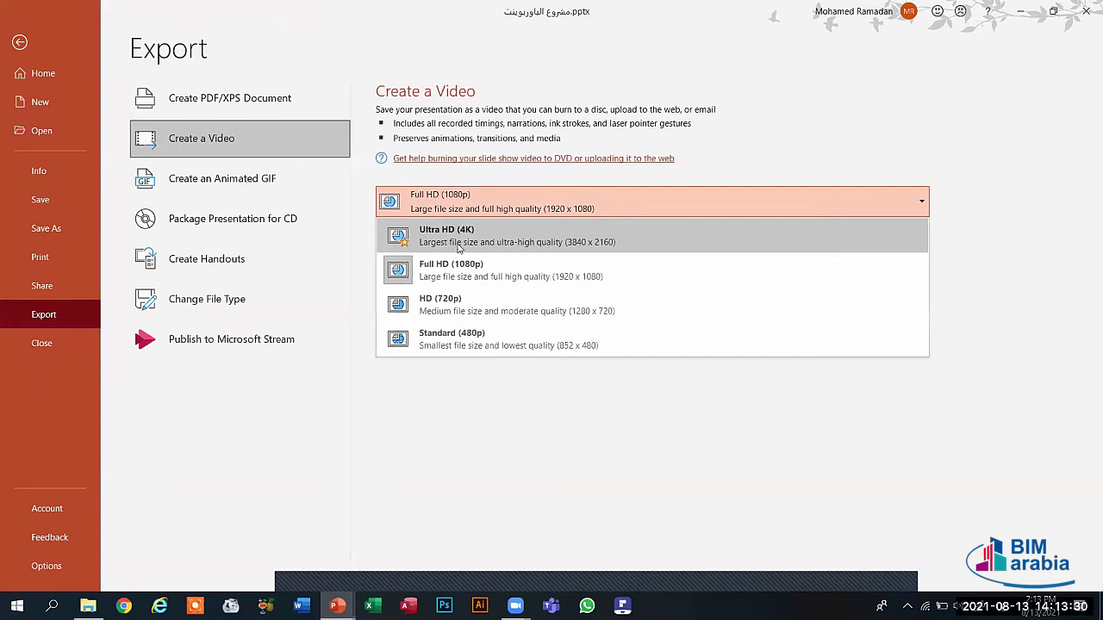
left_click(469, 295)
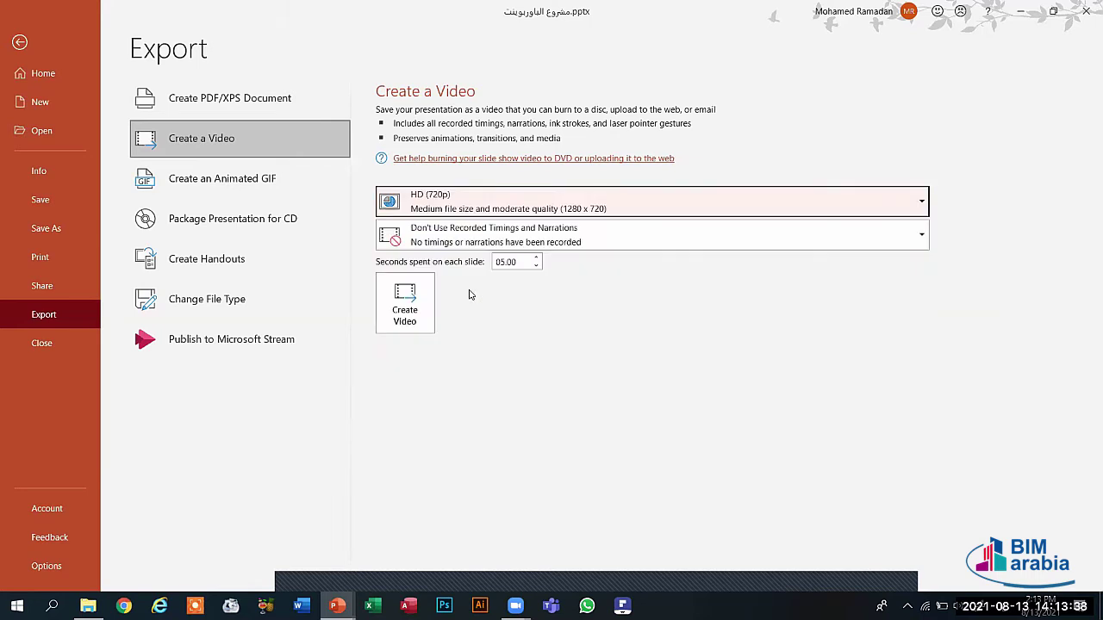
left_click(406, 303)
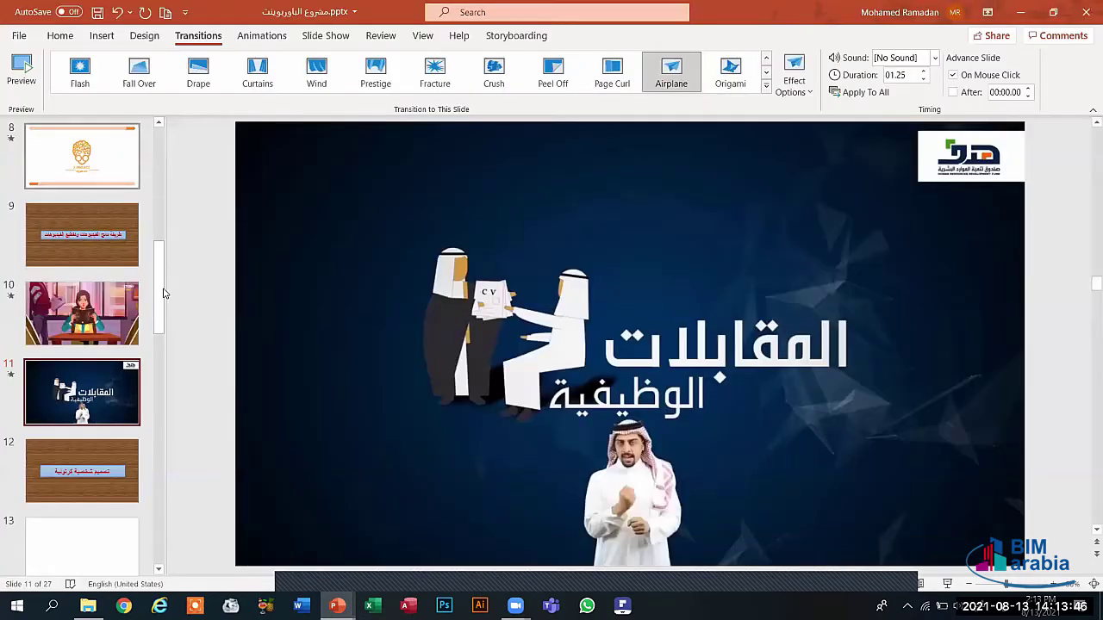
Switch to Presentation1 and set the slide 1 video to start Automatically.
scroll(140, 126, "up", 1)
scroll(156, 274, "up", 5)
scroll(156, 274, "down", 4)
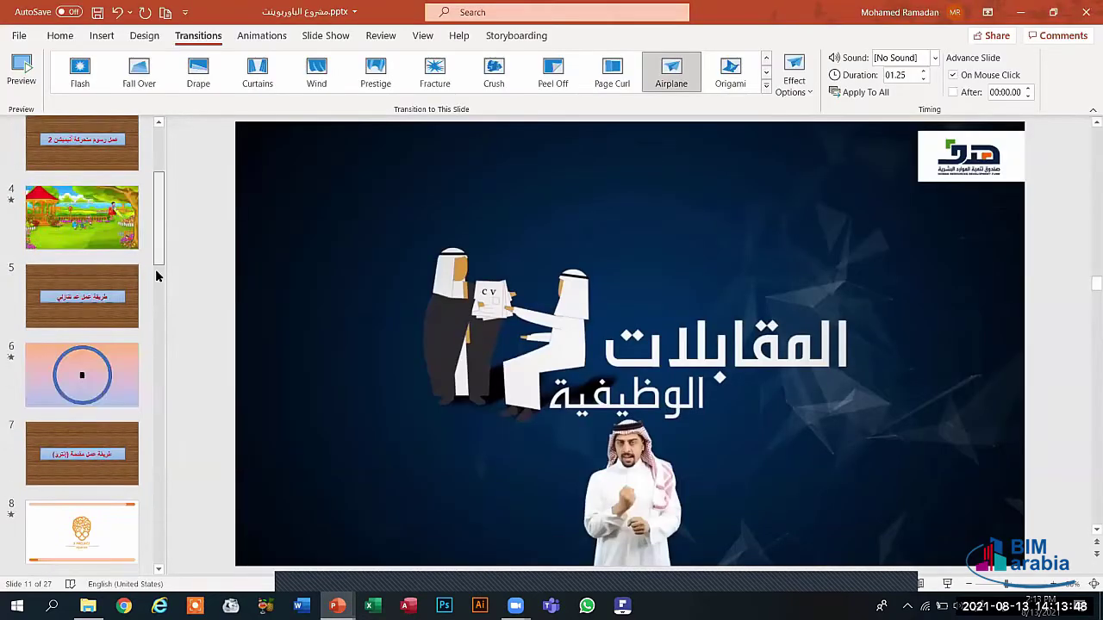
scroll(156, 274, "down", 1)
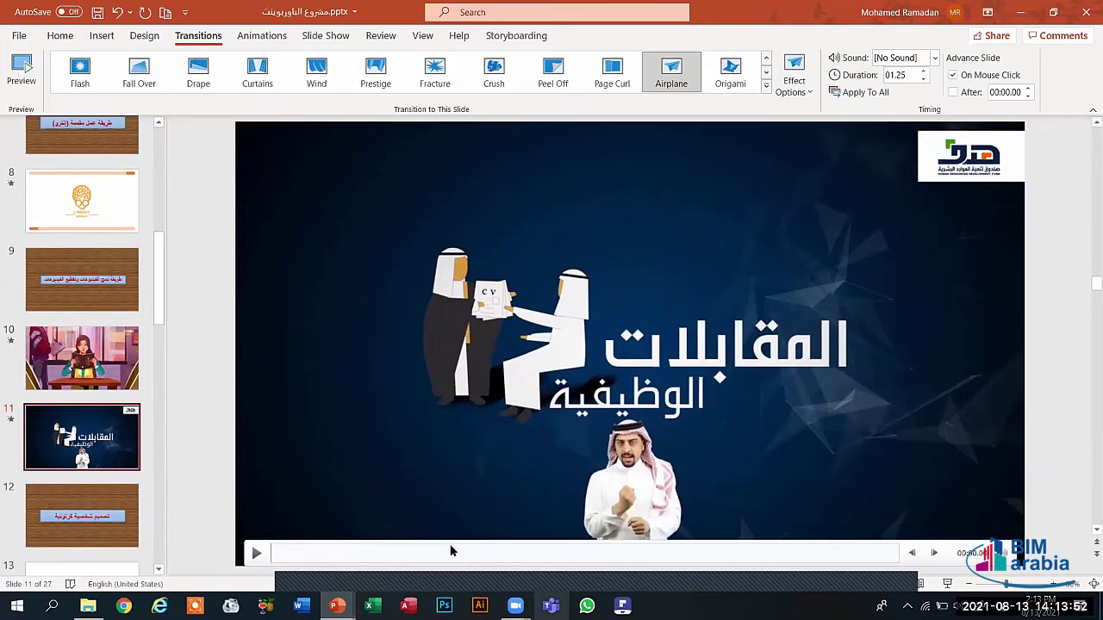
left_click(336, 605)
left_click(445, 548)
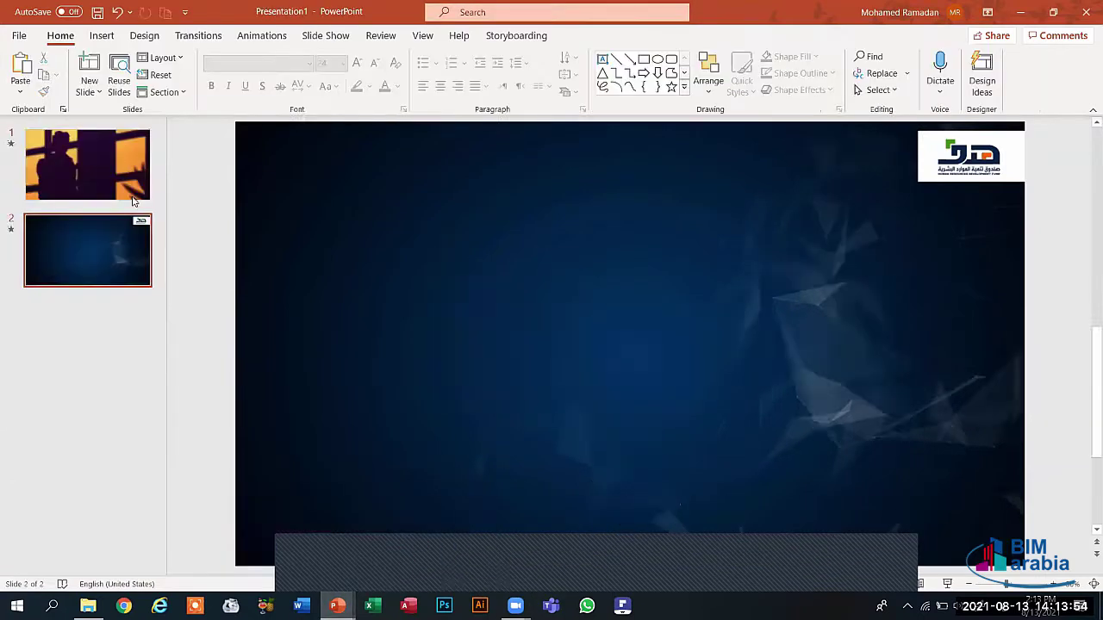
left_click(120, 190)
left_click(443, 191)
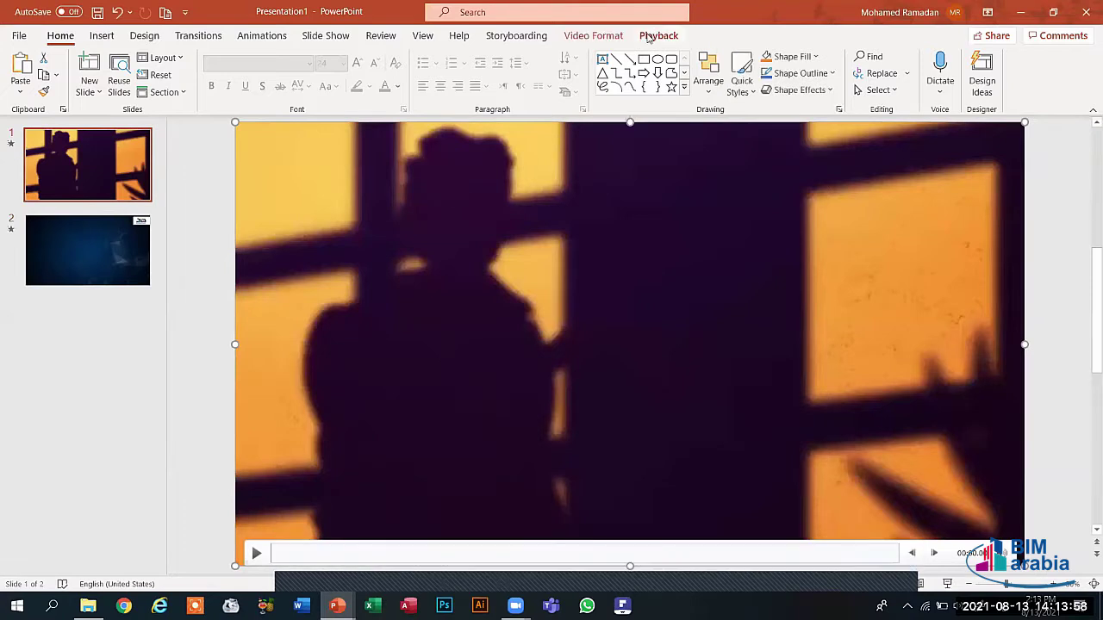
left_click(658, 35)
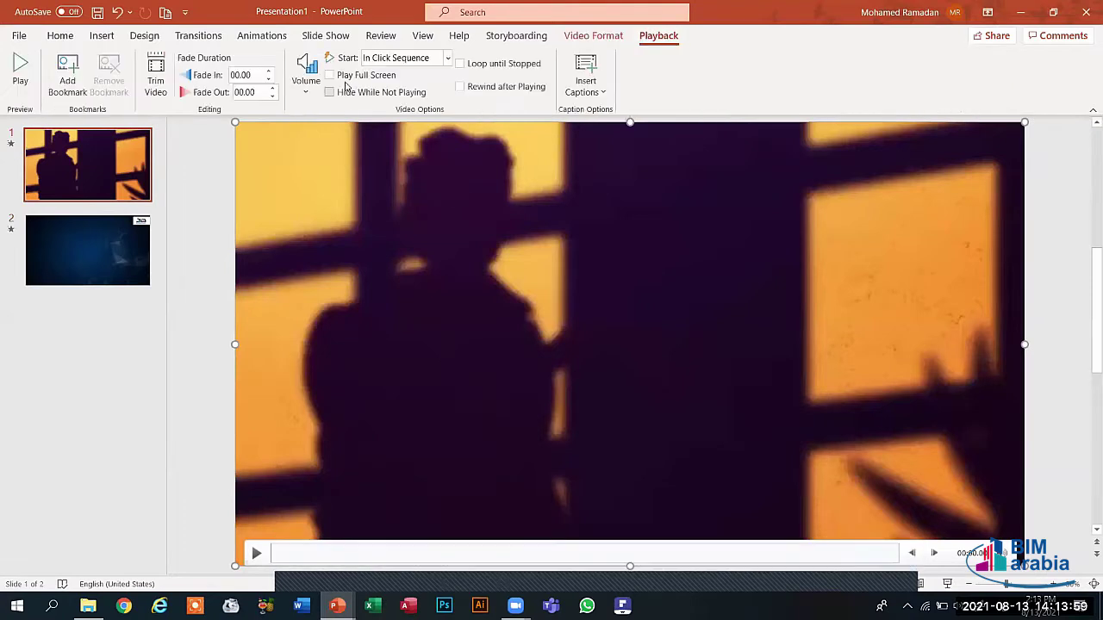
left_click(433, 62)
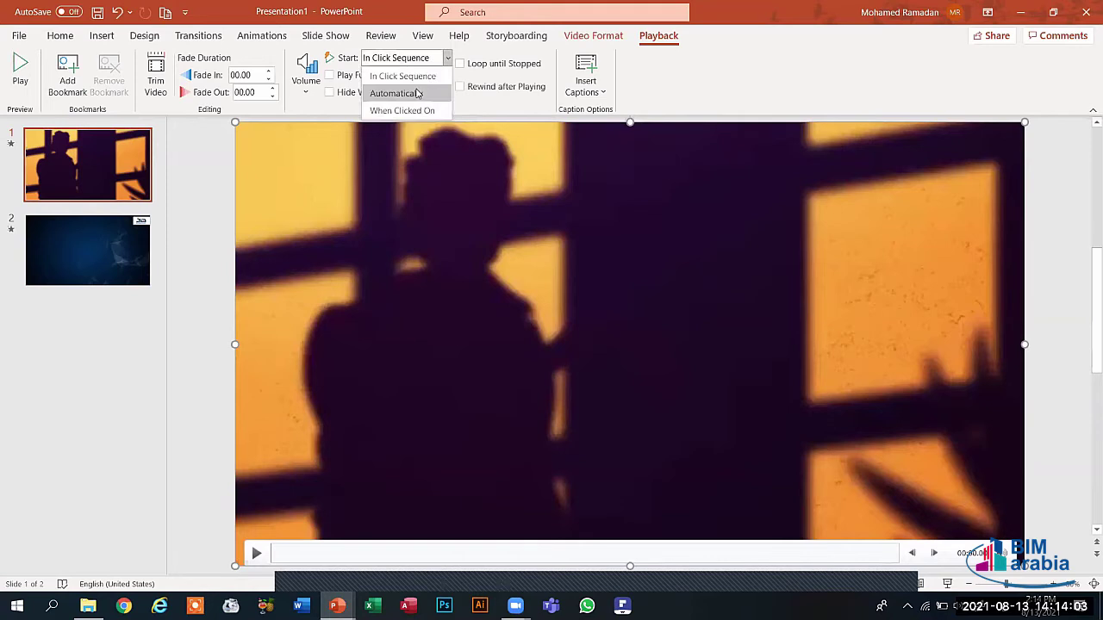
left_click(76, 234)
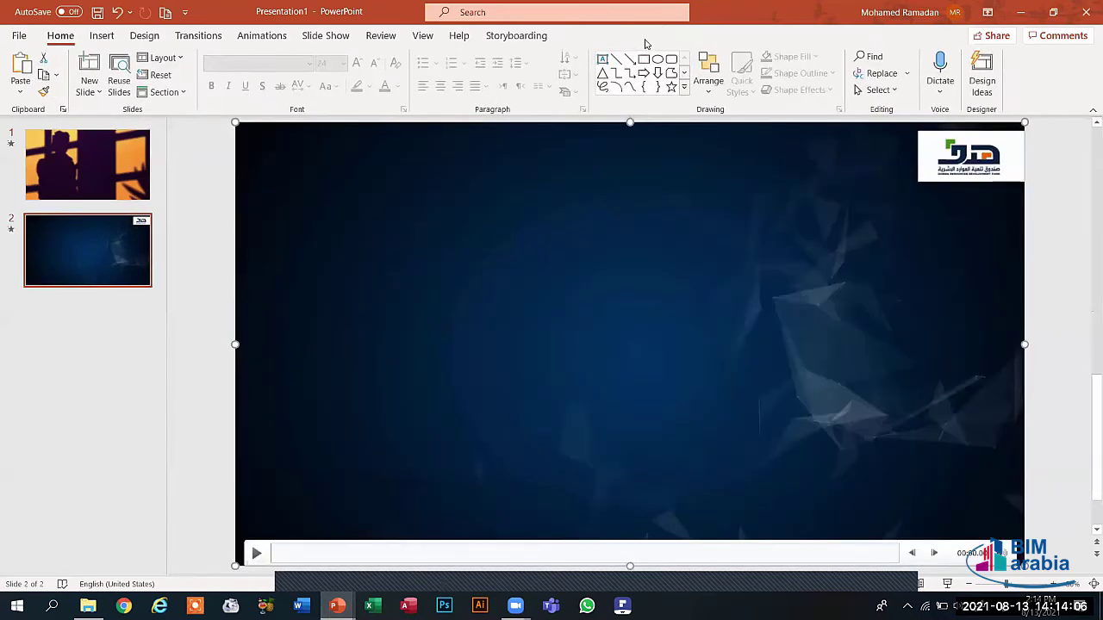
Set the slide 2 video to start Automatically, then return to slide 1.
left_click(658, 35)
left_click(447, 60)
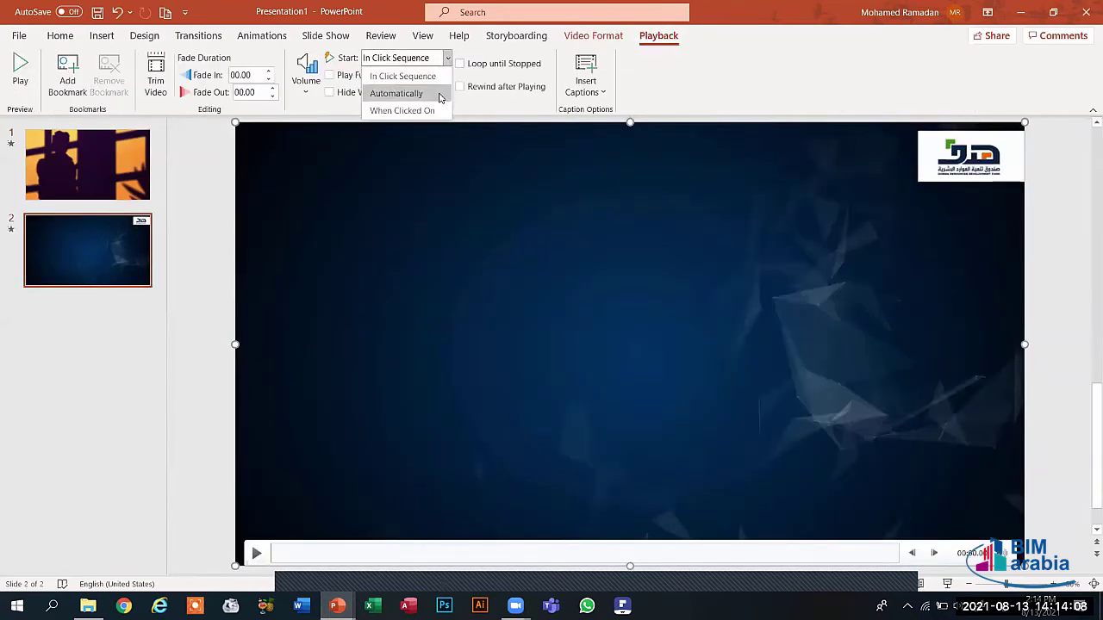
left_click(439, 94)
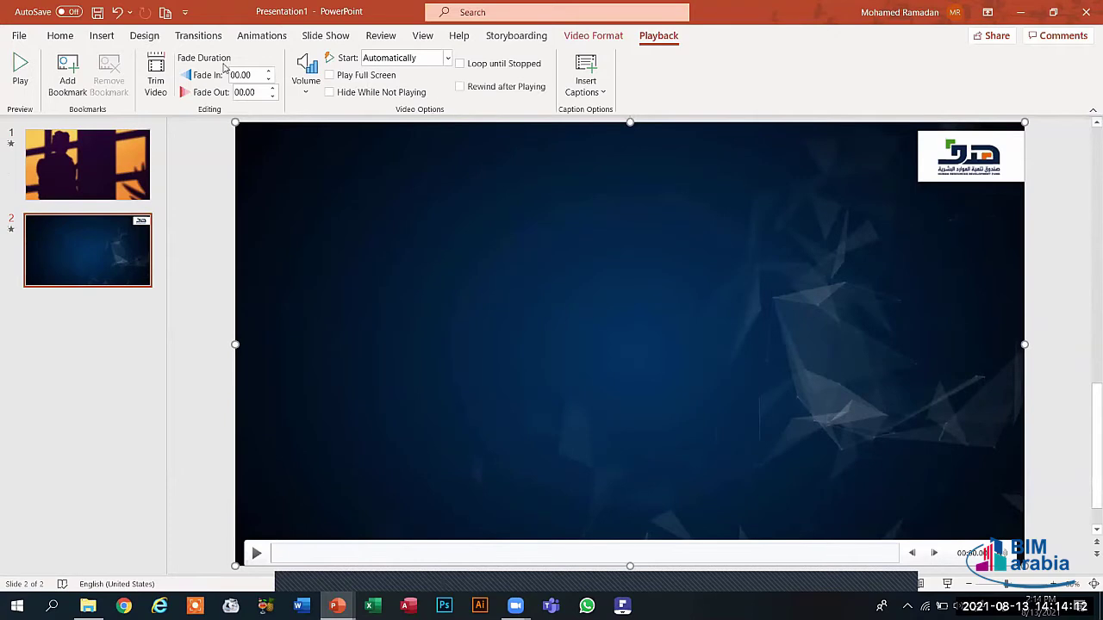
left_click(87, 164)
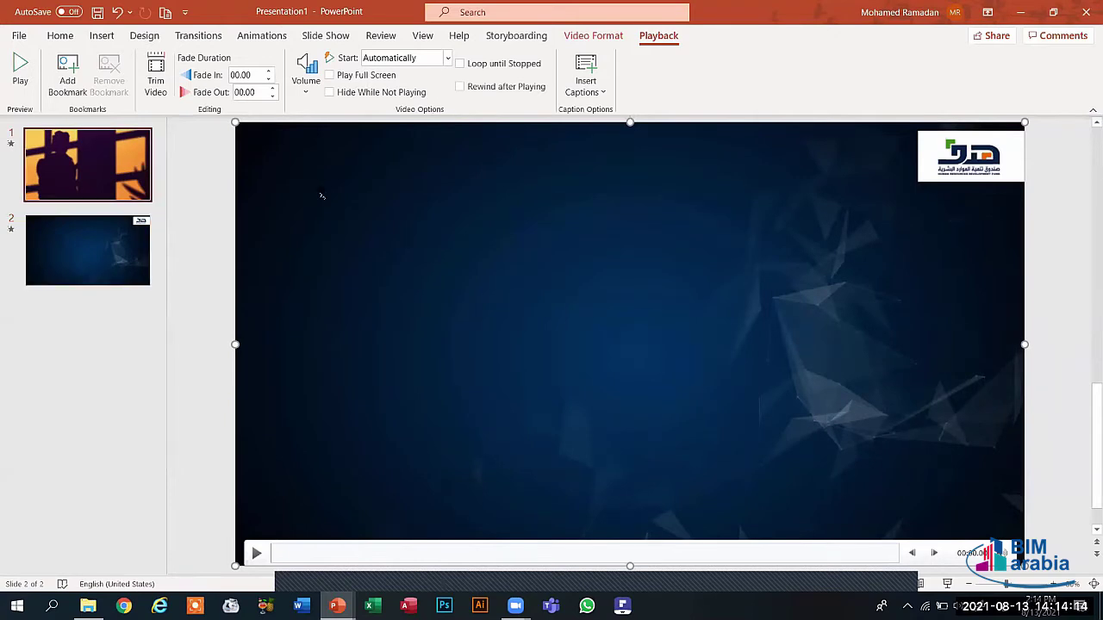
left_click(188, 38)
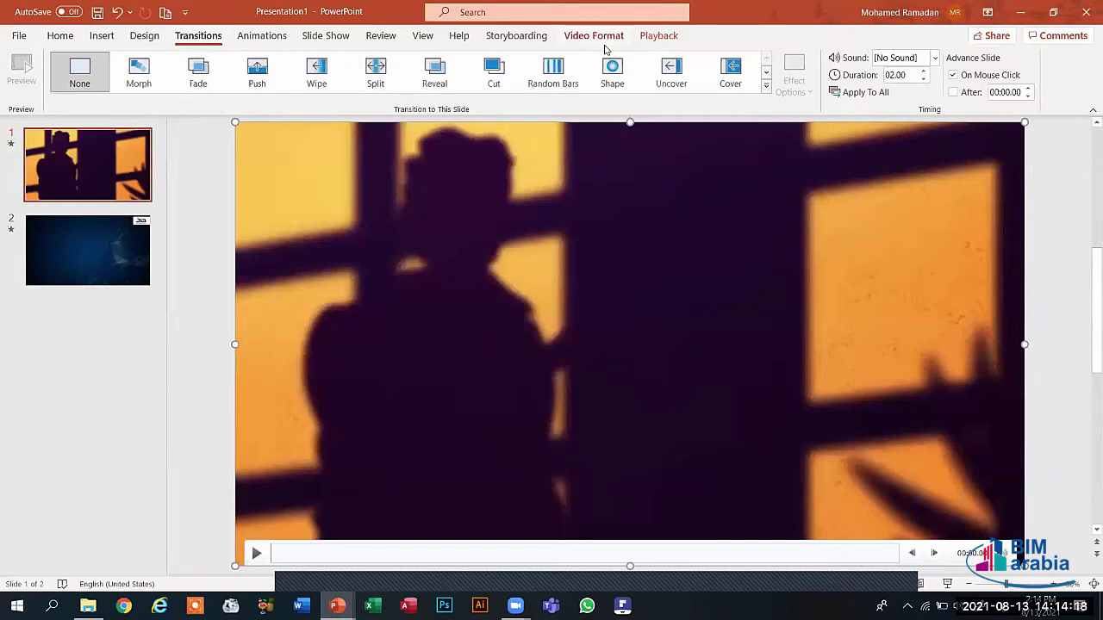
Give slide 1 a Shape transition and slide 2 a Vortex transition, then open the File menu.
left_click(621, 69)
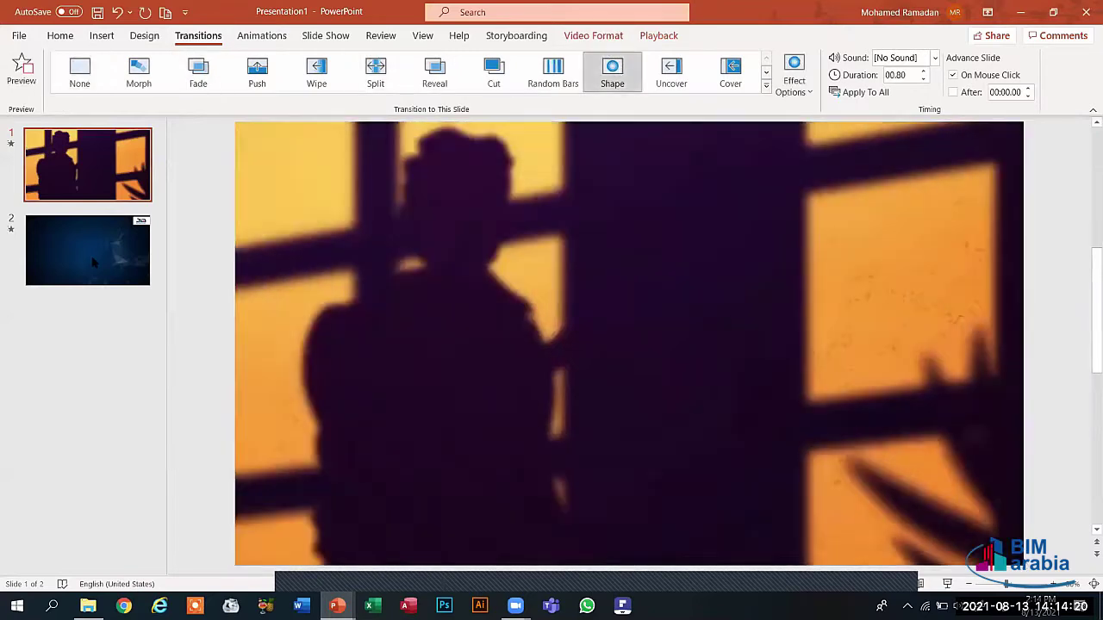
key("Page_Down")
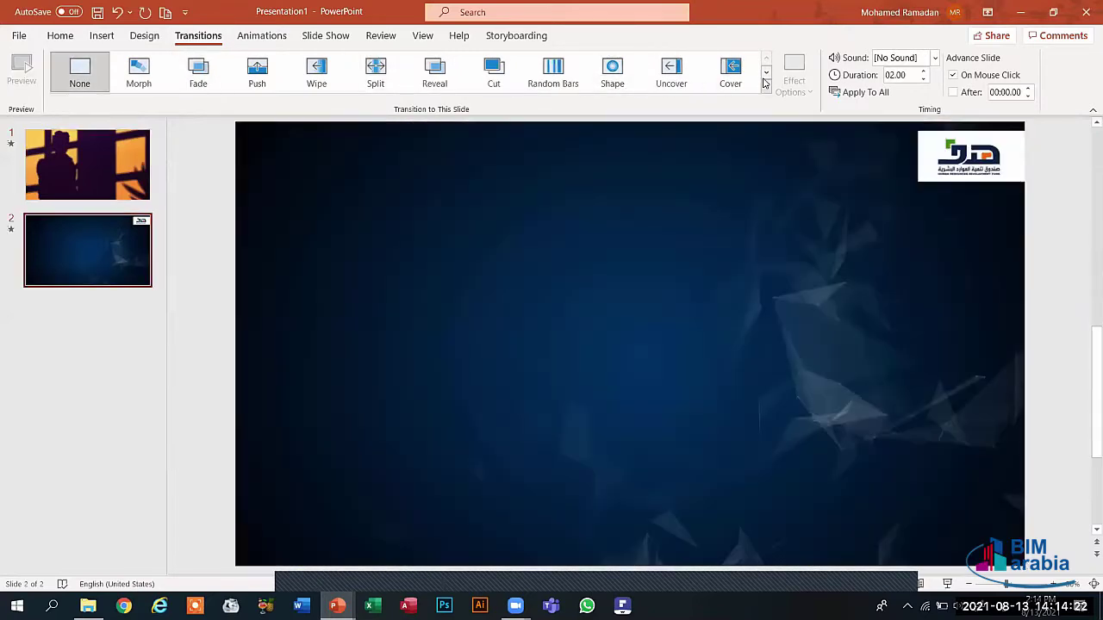
left_click(766, 72)
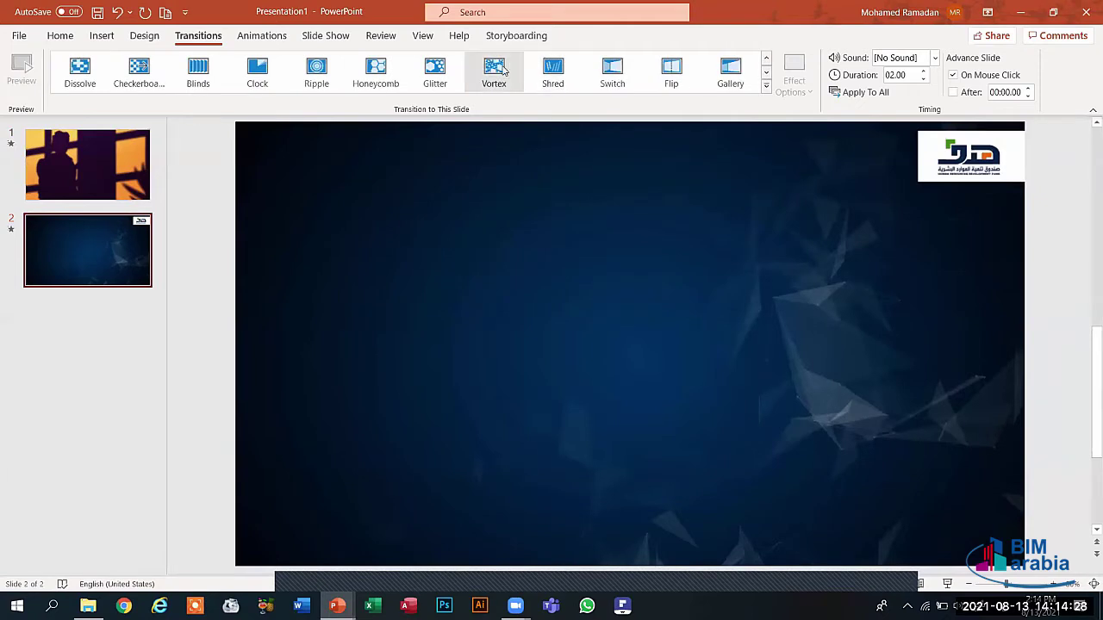
left_click(505, 70)
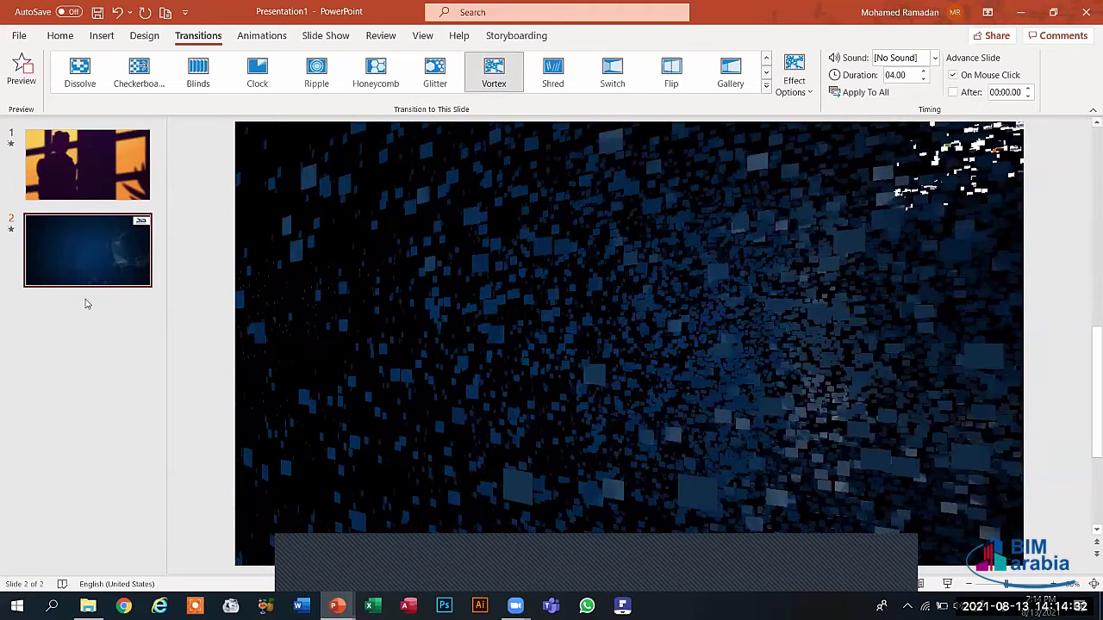
key("alt+f")
Export the presentation as a Standard (480p) video and start Create Video.
left_click(43, 314)
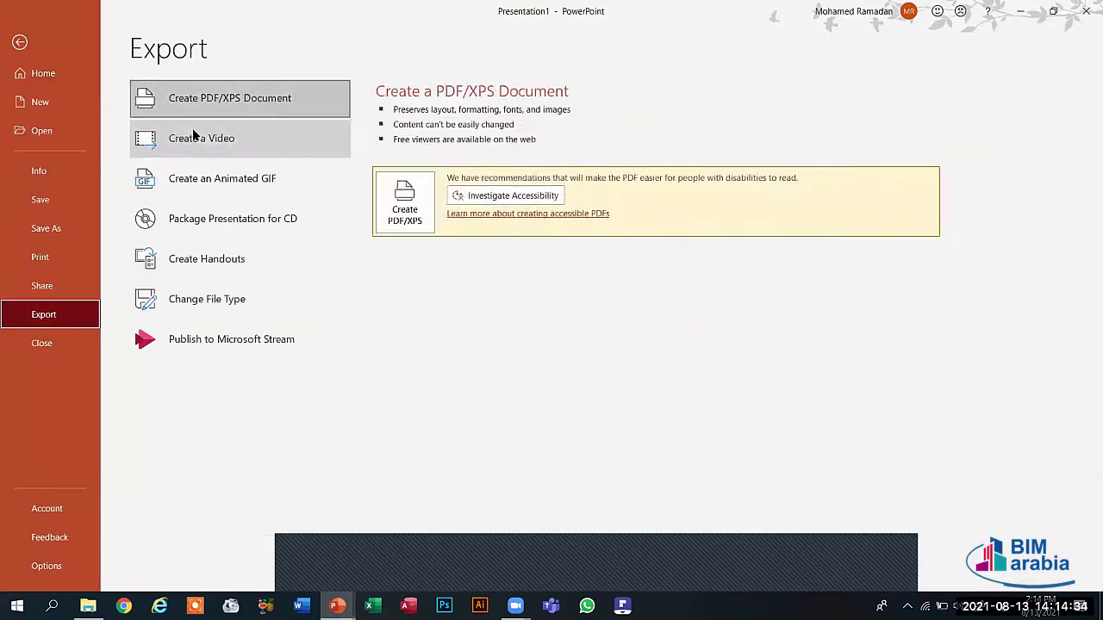
left_click(206, 138)
left_click(456, 205)
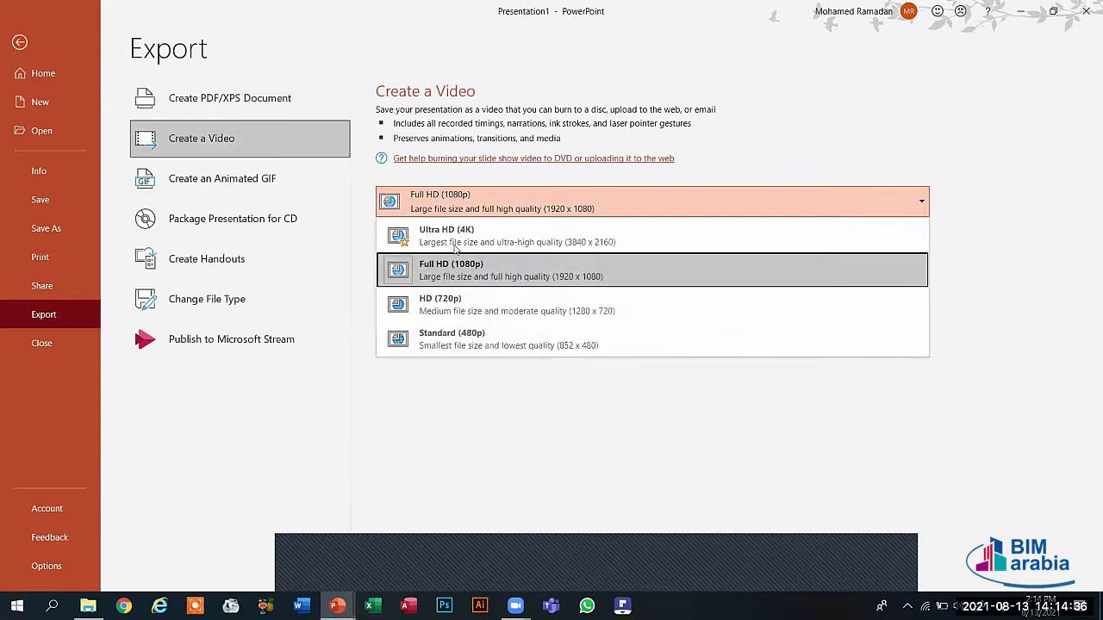
left_click(445, 333)
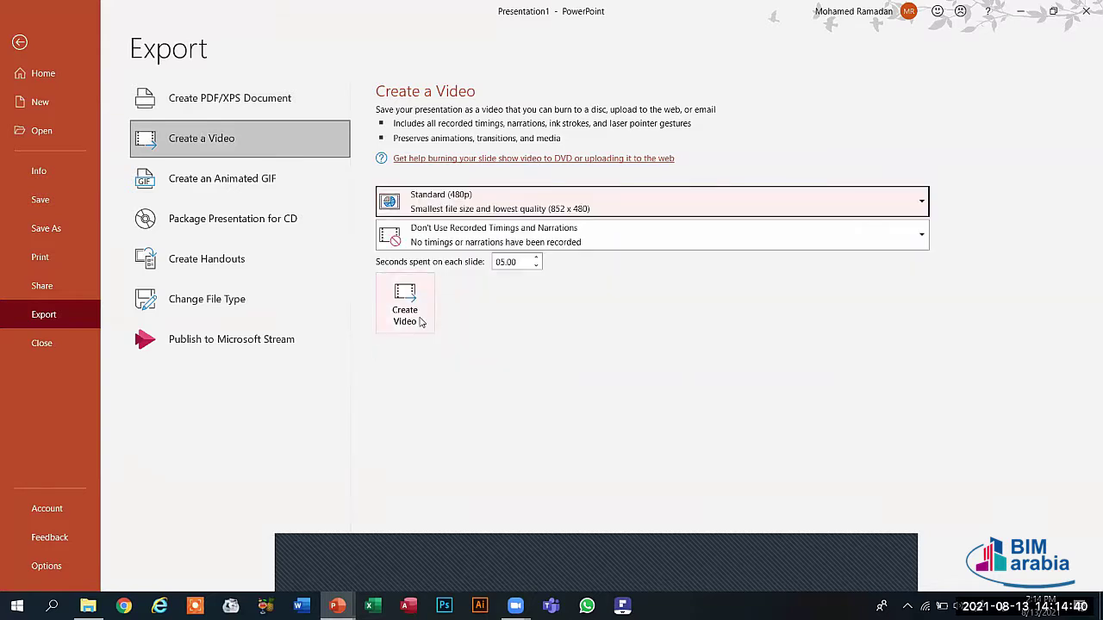
left_click(421, 322)
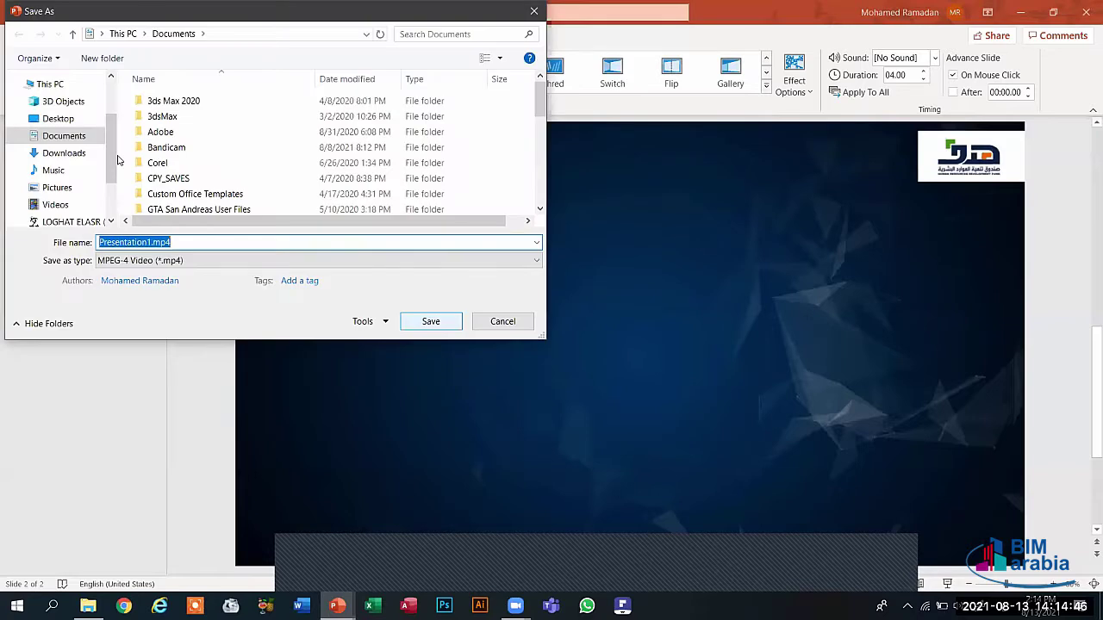
Choose the Desktop as the location for Presentation1.mp4 and confirm the save.
left_click(57, 118)
key("Escape")
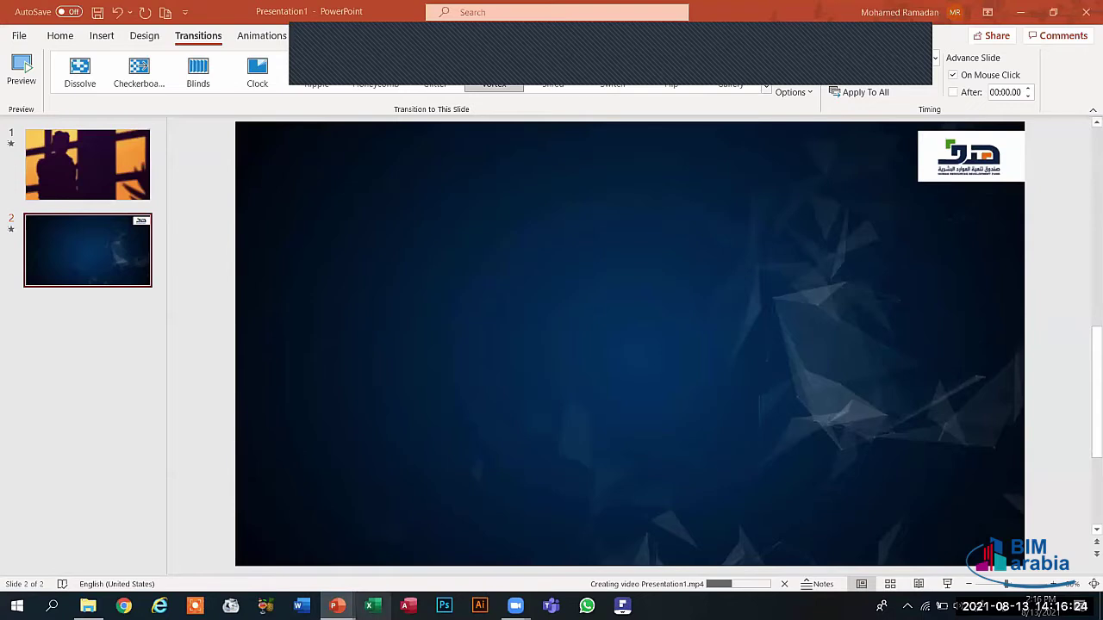
Launch a new blank presentation, delete its title and subtitle placeholders, and dismiss Design Ideas.
right_click(336, 606)
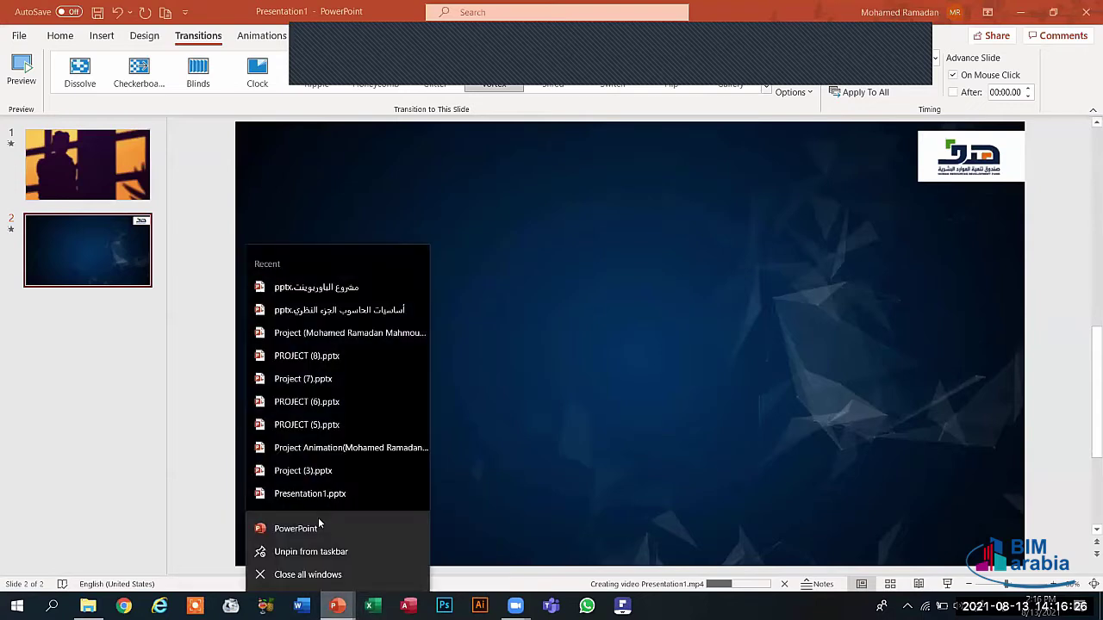
left_click(311, 526)
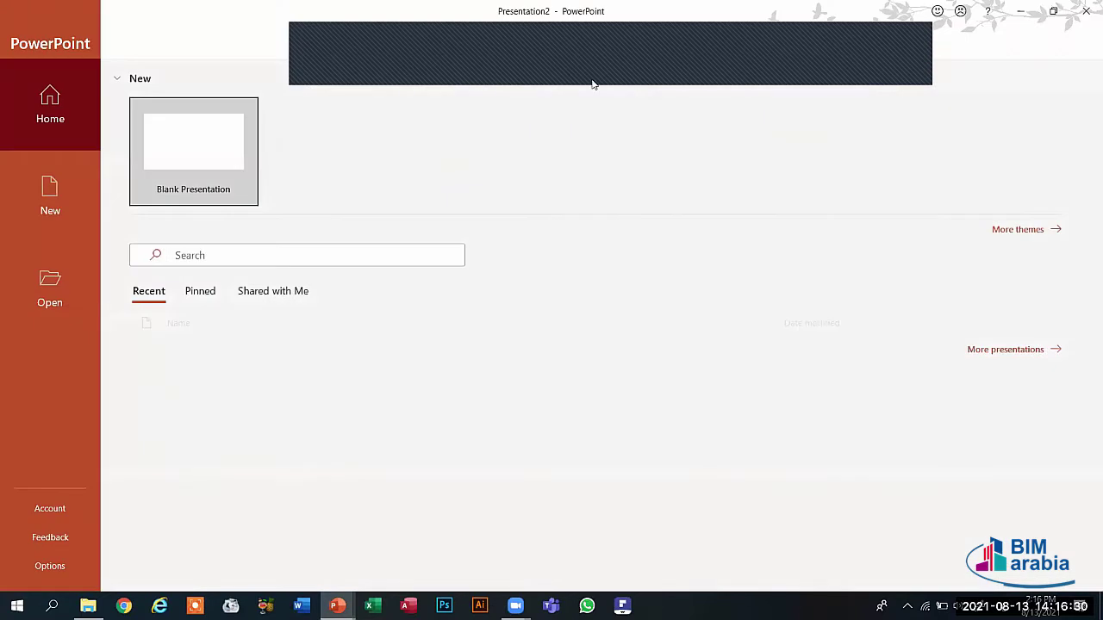
key("Escape")
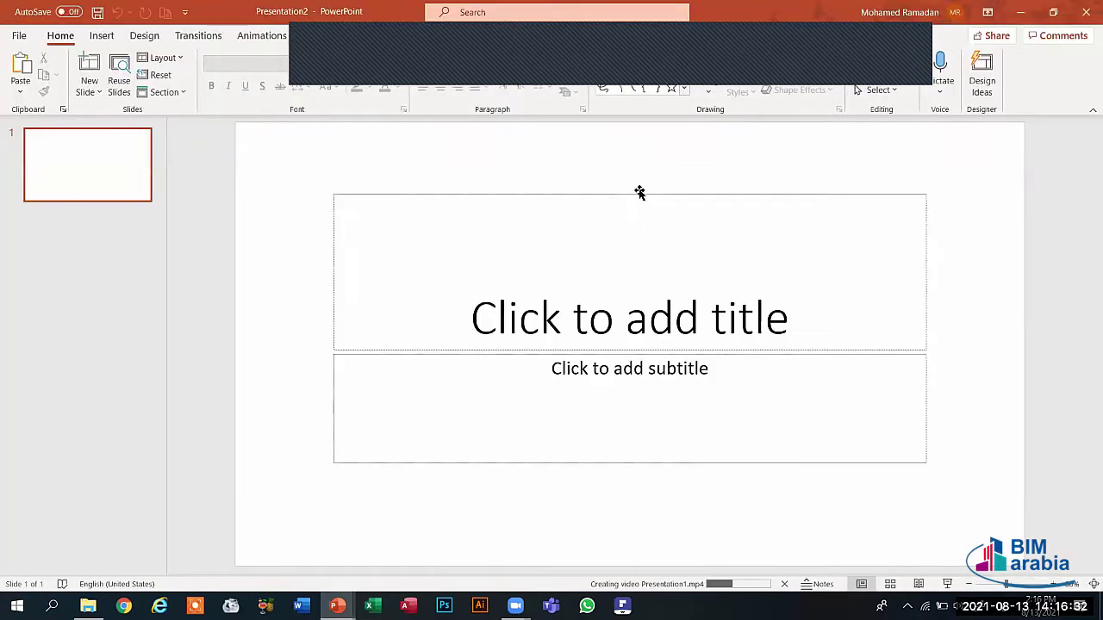
left_click(640, 193)
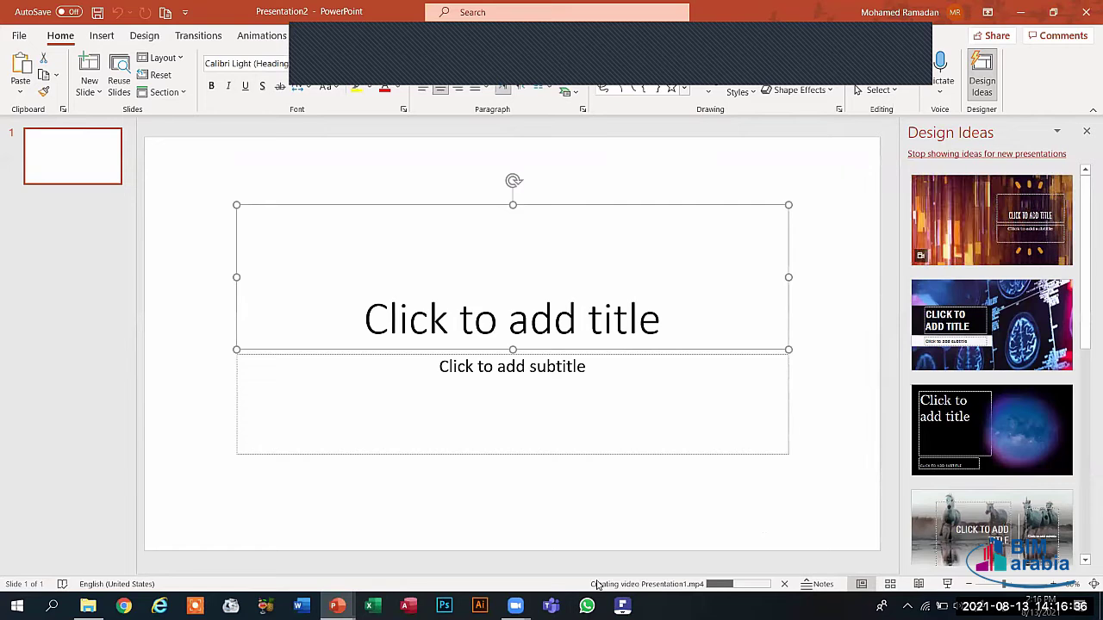
key("Delete")
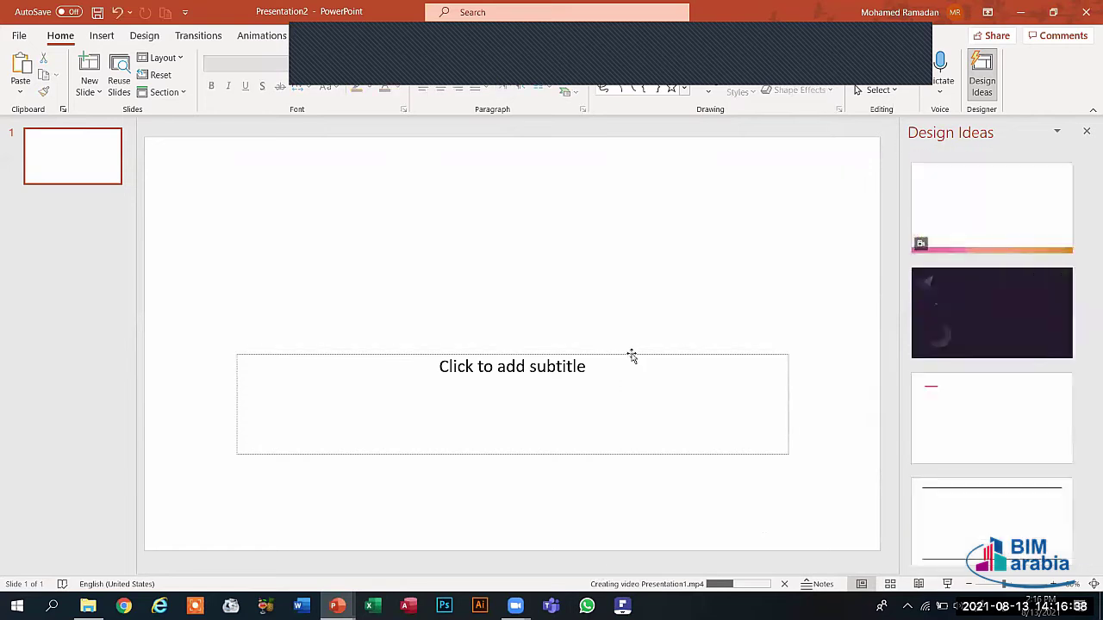
left_click(632, 354)
key("Delete")
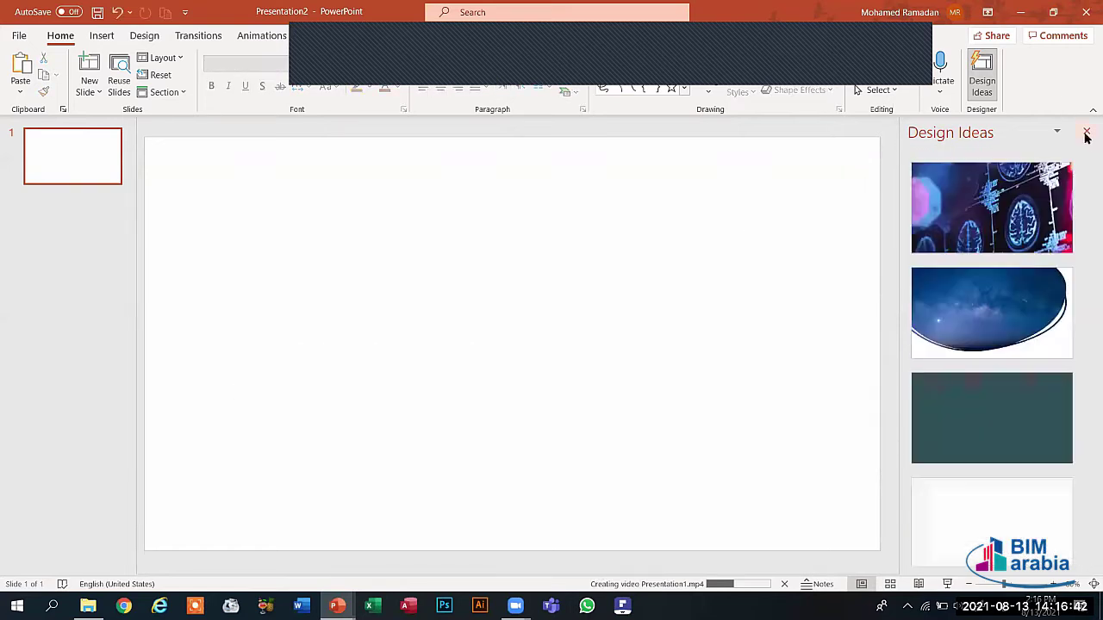
left_click(1086, 133)
Check the Presentation1 window, then return to Presentation2 and select its first slide.
mouse_move(337, 606)
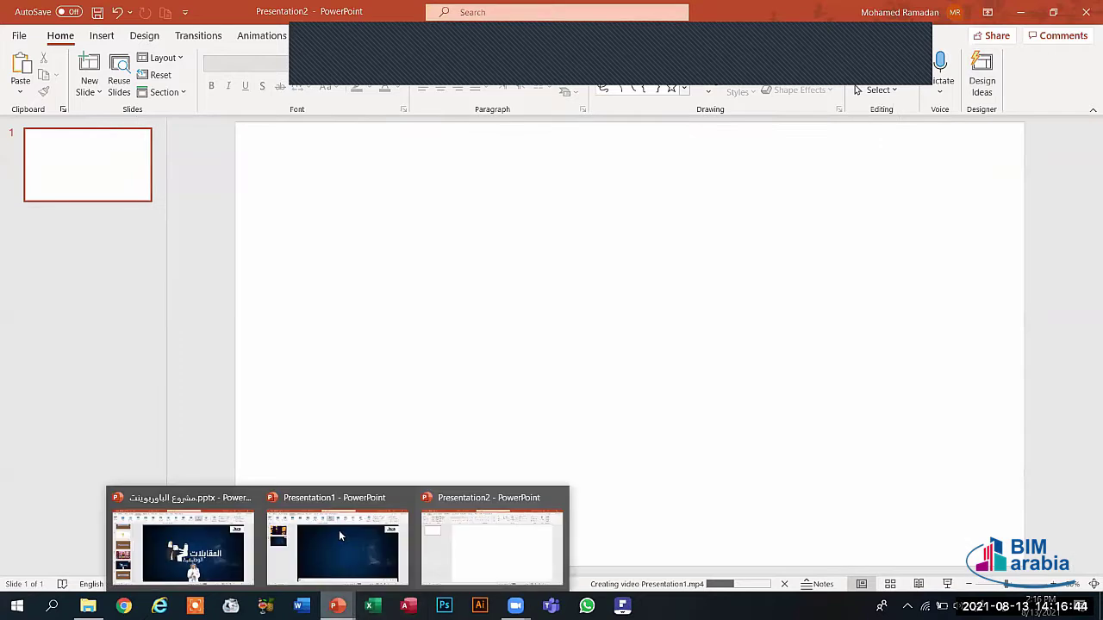
left_click(339, 536)
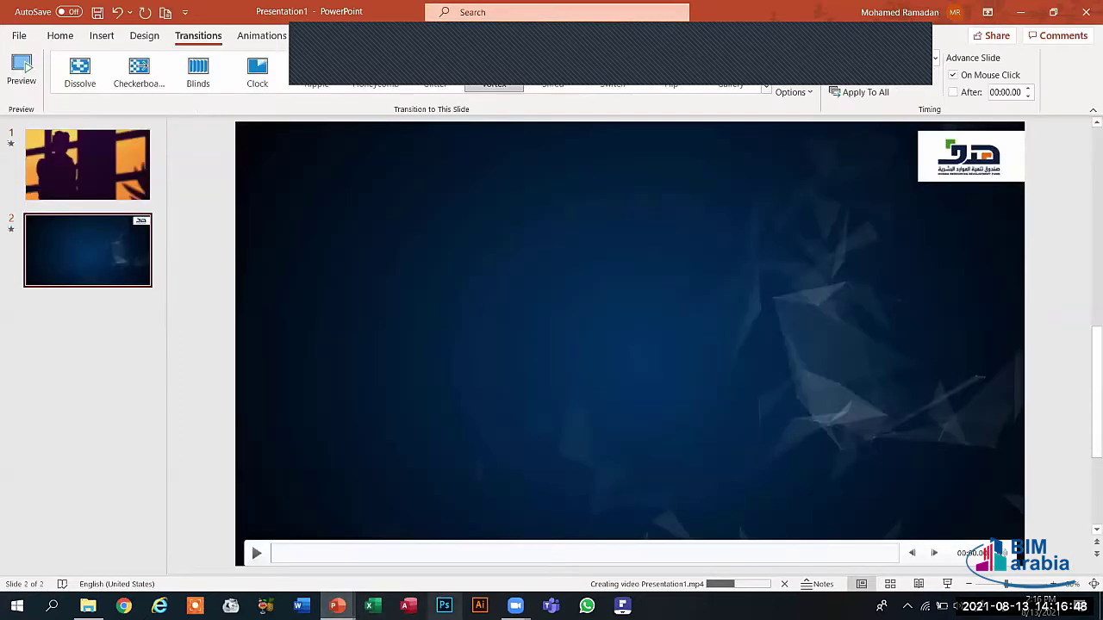
mouse_move(337, 606)
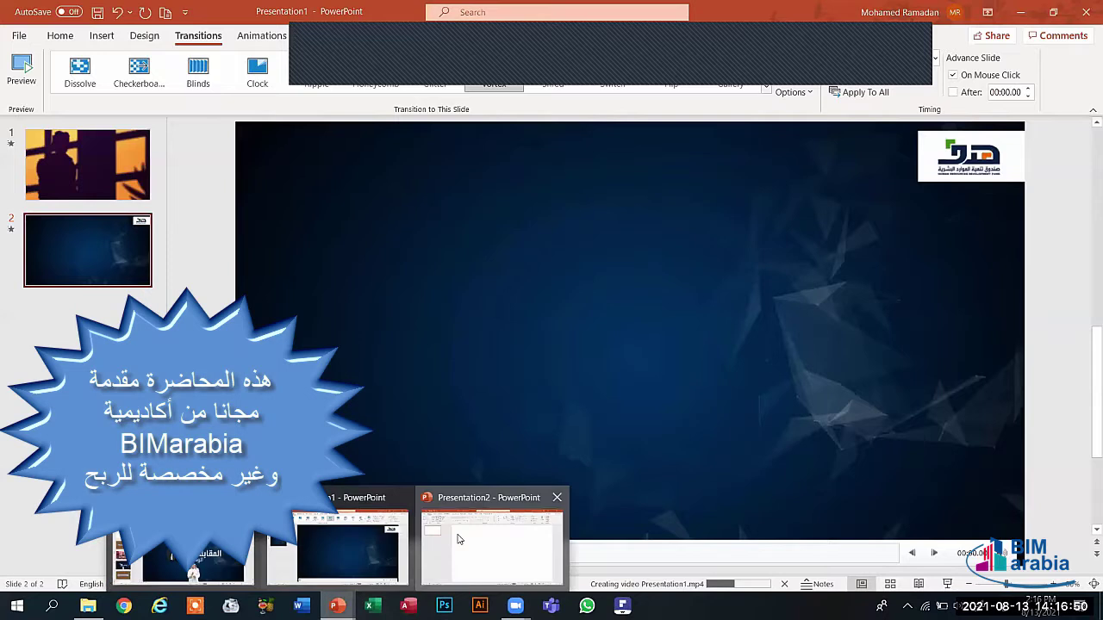
left_click(459, 539)
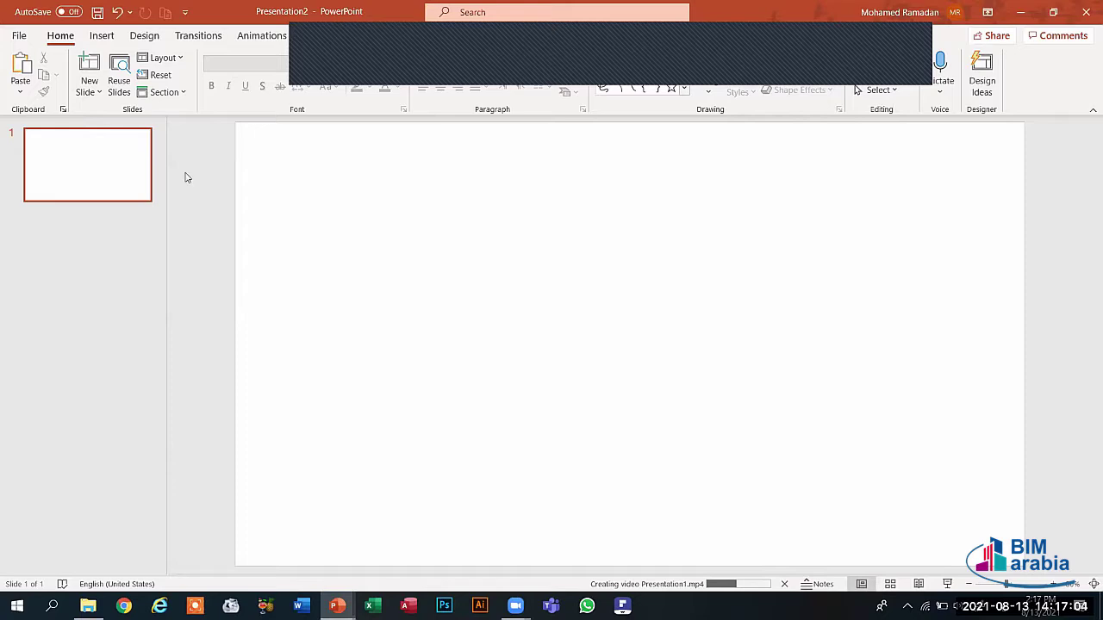
left_click(143, 164)
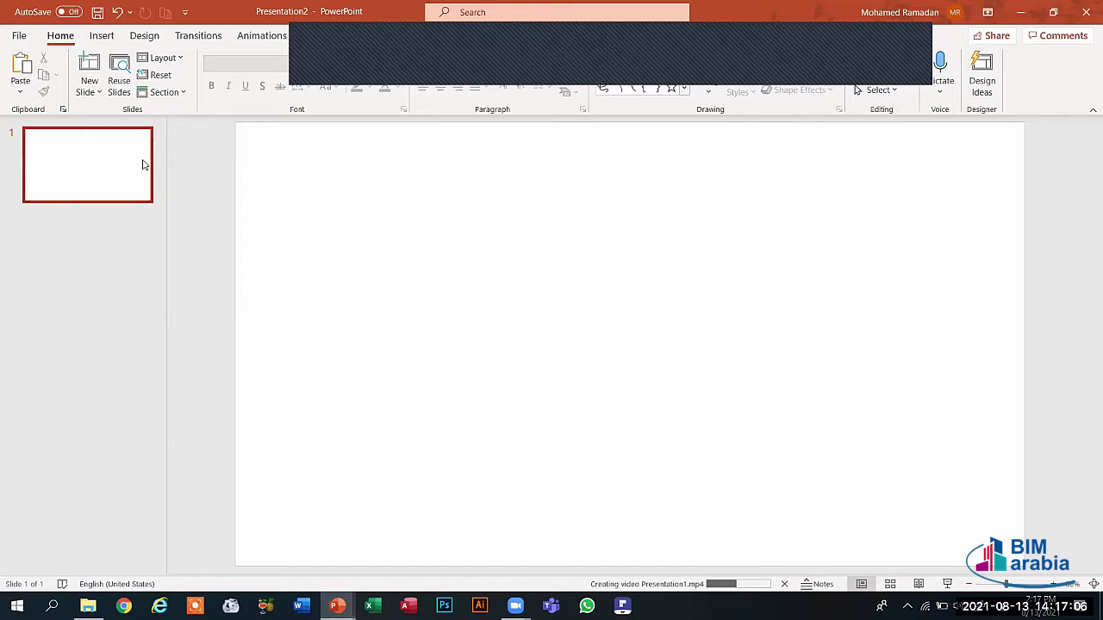
Open the slide's Format Background settings and choose a gradient fill.
right_click(143, 165)
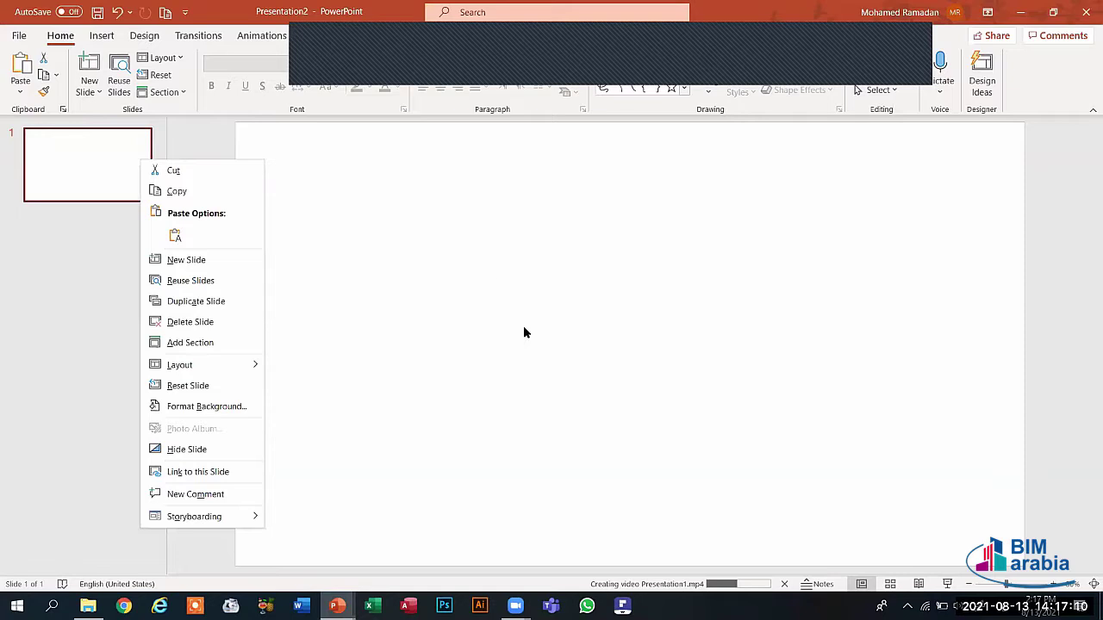
right_click(491, 269)
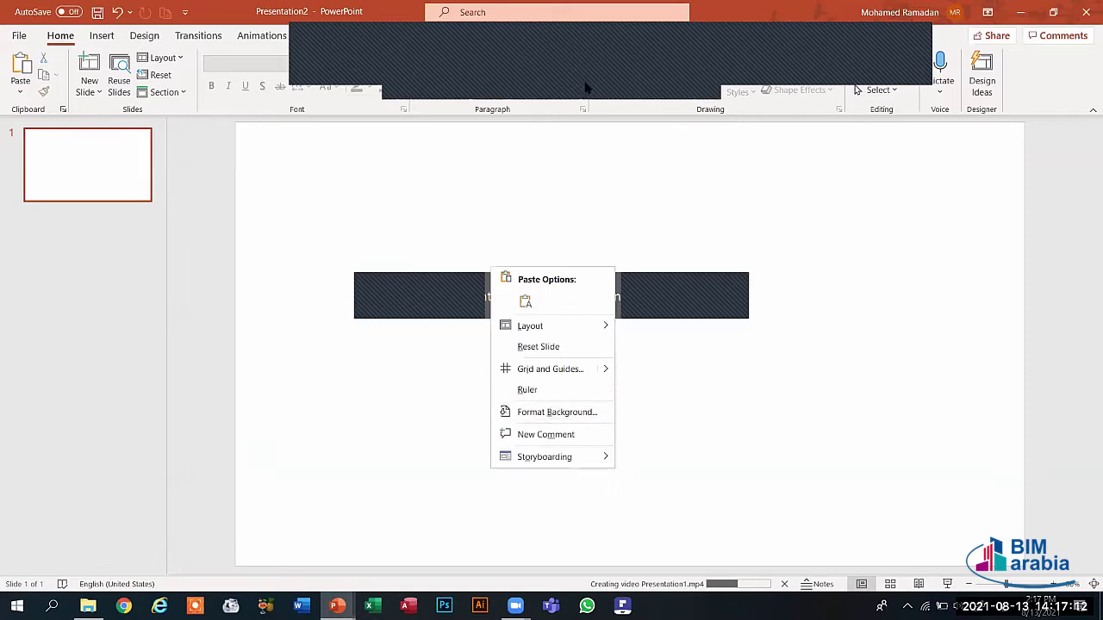
key("Escape")
right_click(578, 337)
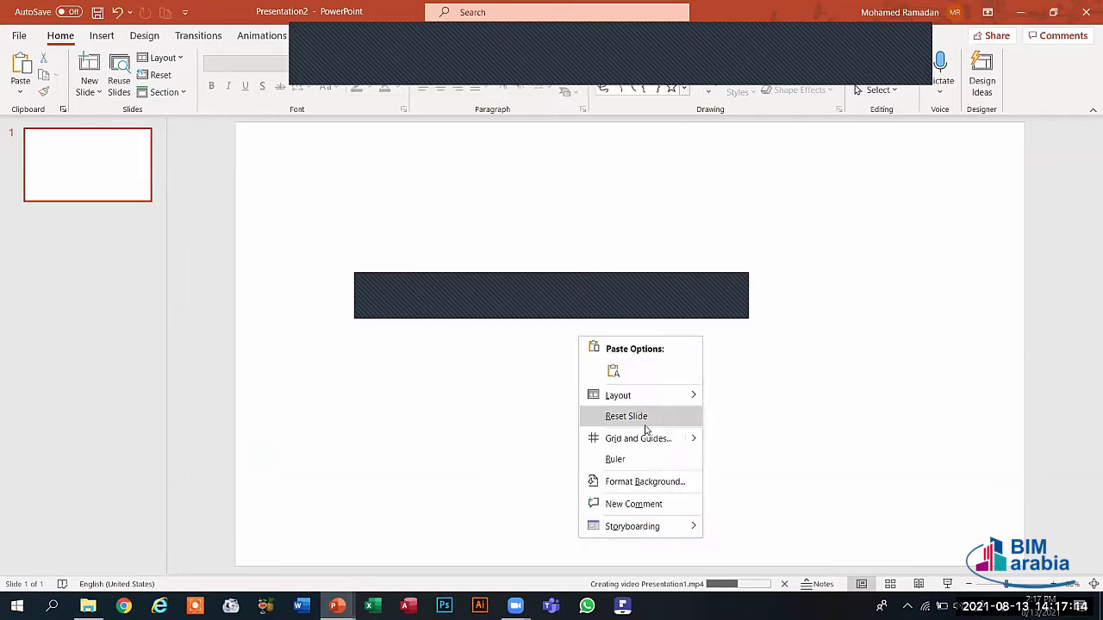
left_click(648, 482)
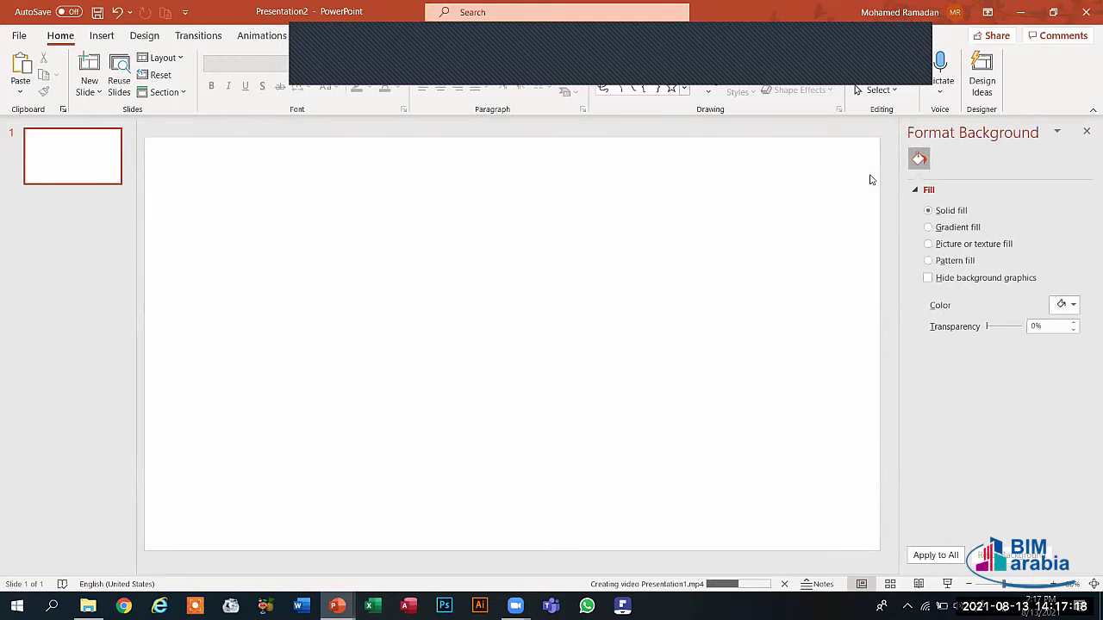
left_click(928, 228)
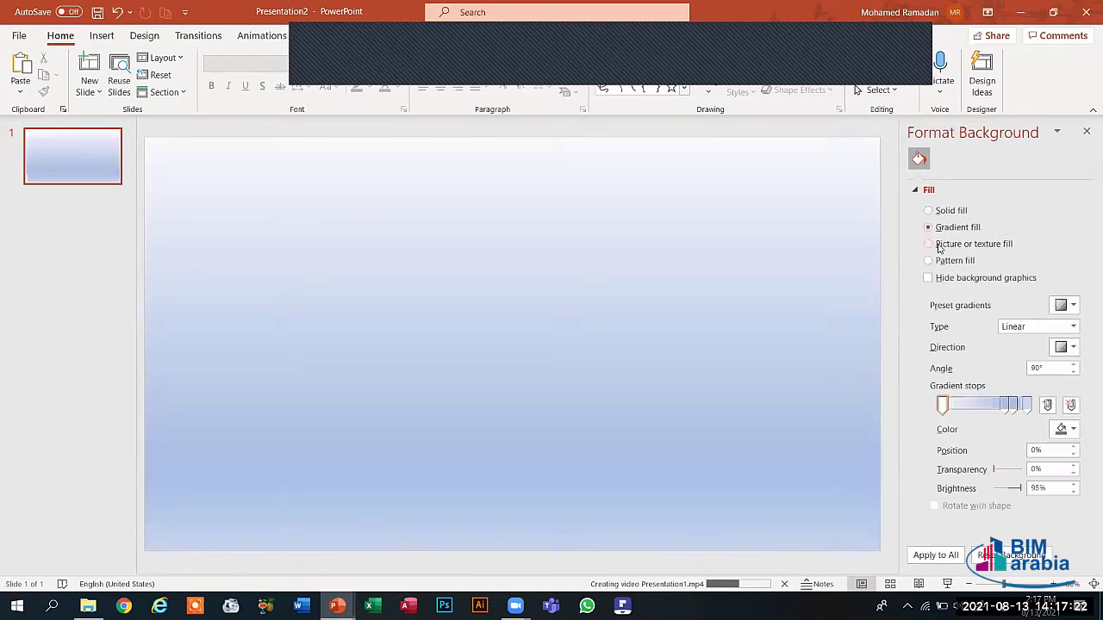
left_click(932, 244)
left_click(931, 229)
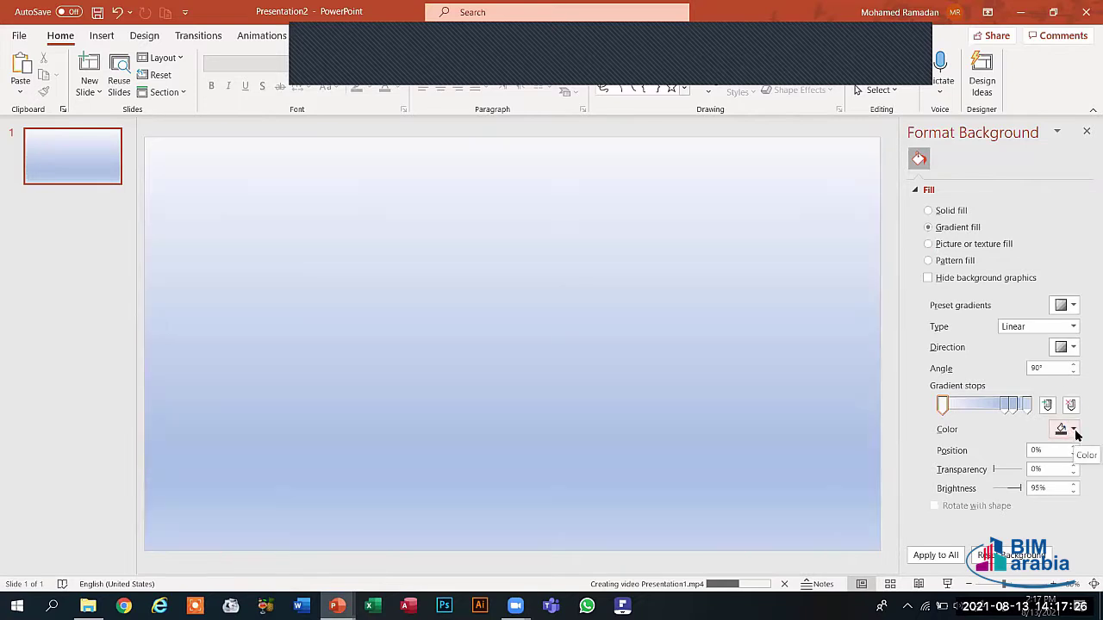
Make the first gradient stop red and remove the extra stops, including the 74% stop.
left_click(1074, 433)
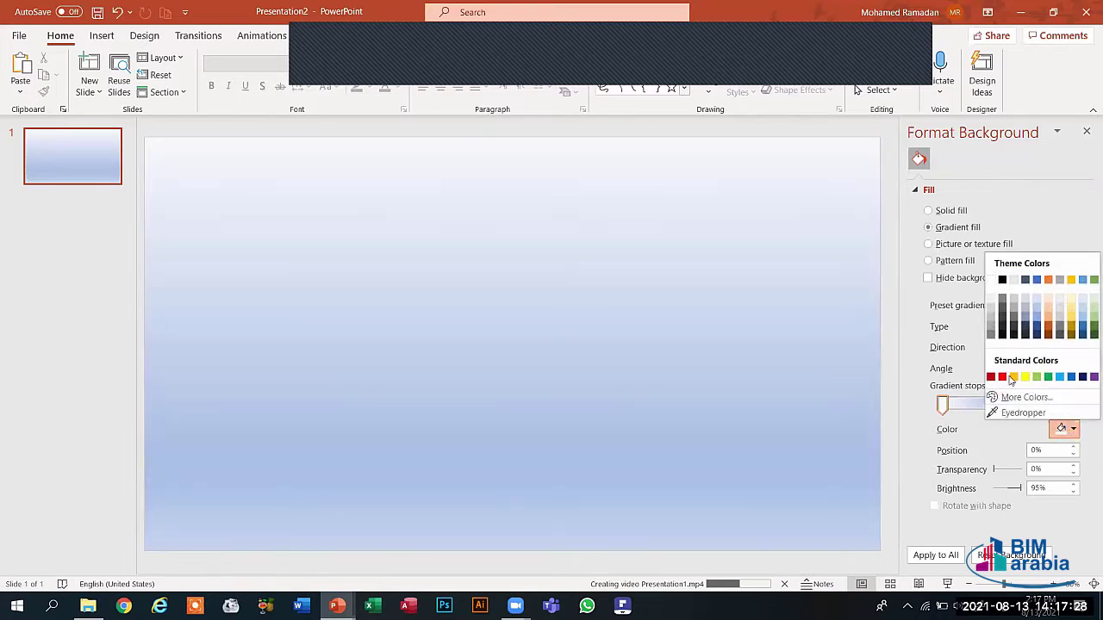
left_click(1002, 377)
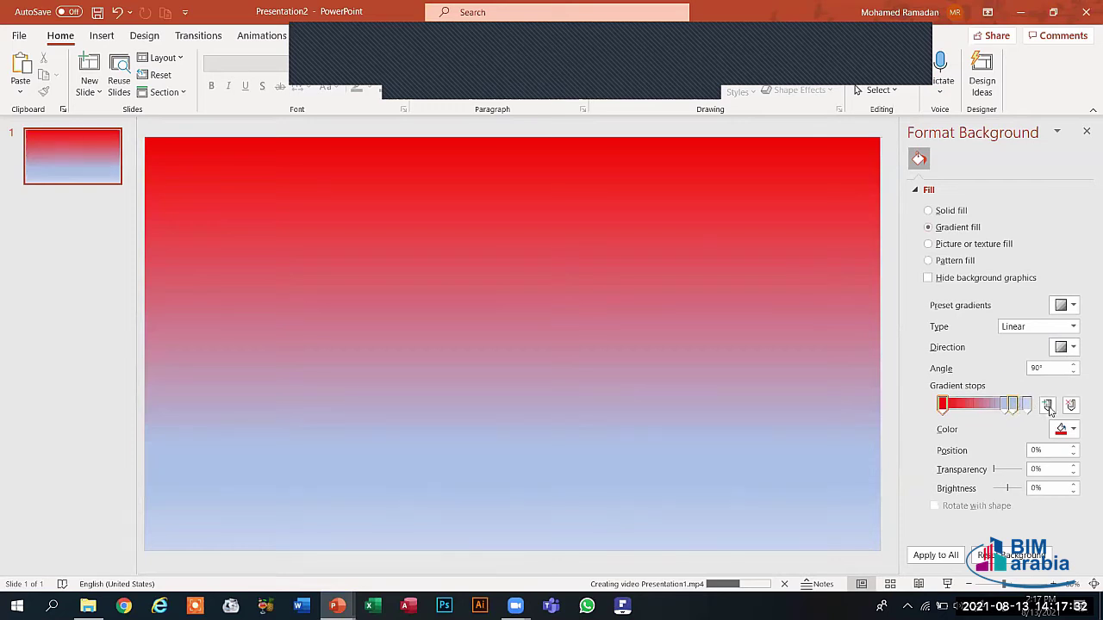
left_click(1068, 410)
left_click(1006, 405)
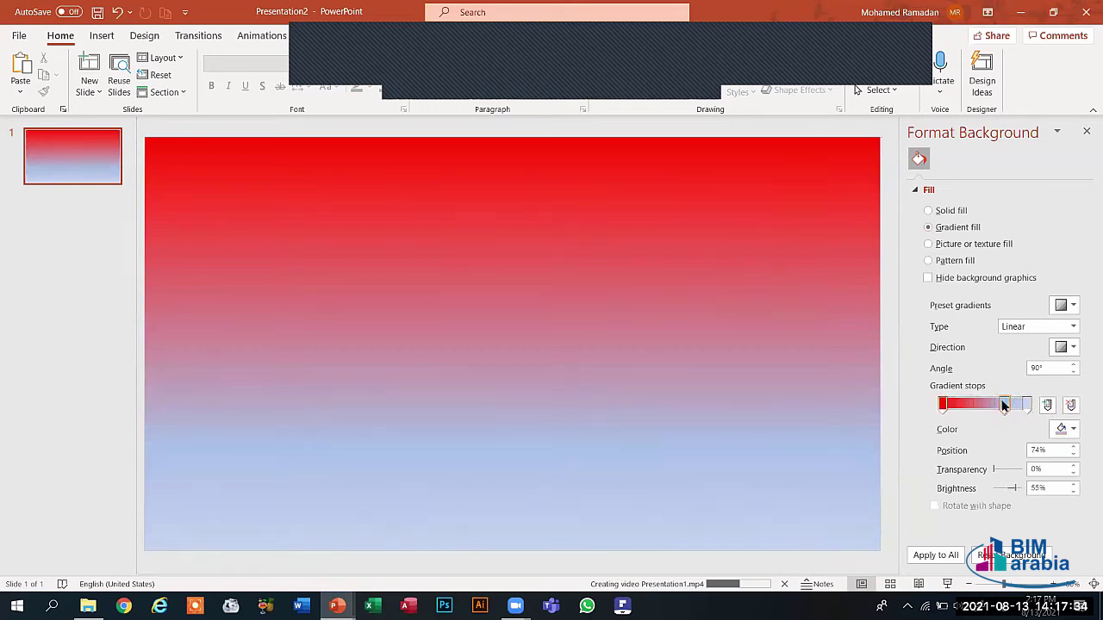
left_click(1069, 407)
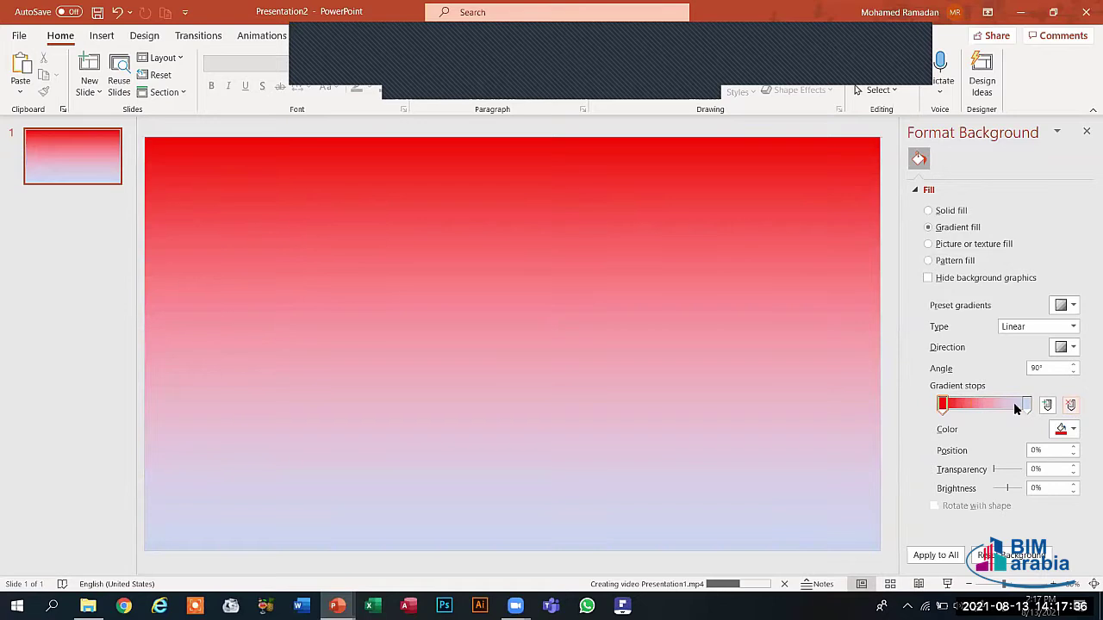
Adjust the gradient stops: dark brown at 78%, gold at 96%, pale blue at 27%.
left_click(1066, 429)
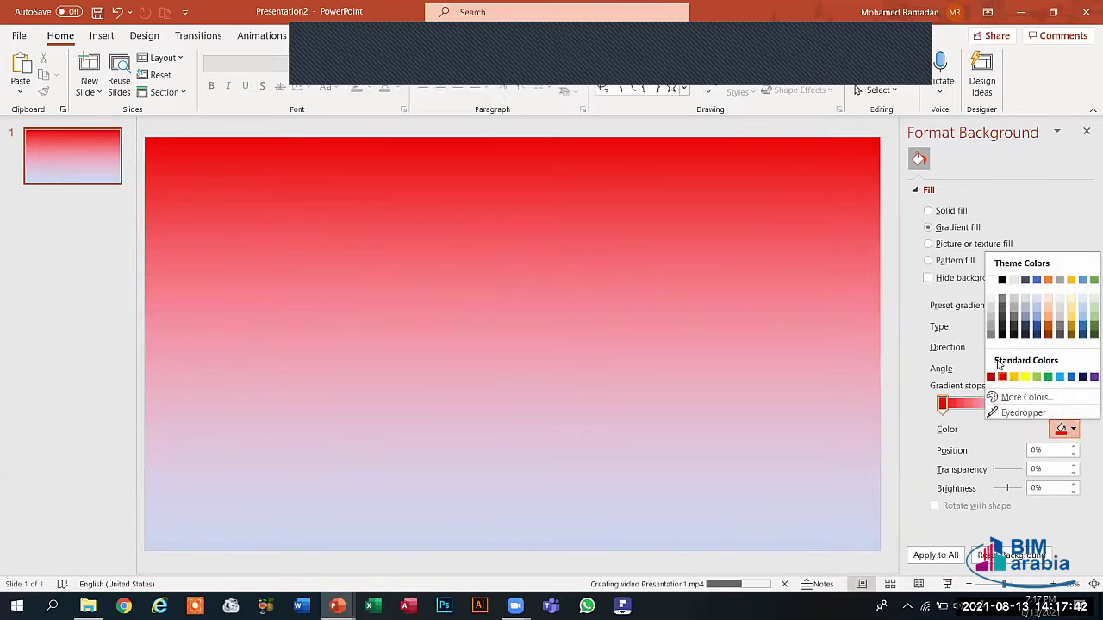
left_click(1046, 332)
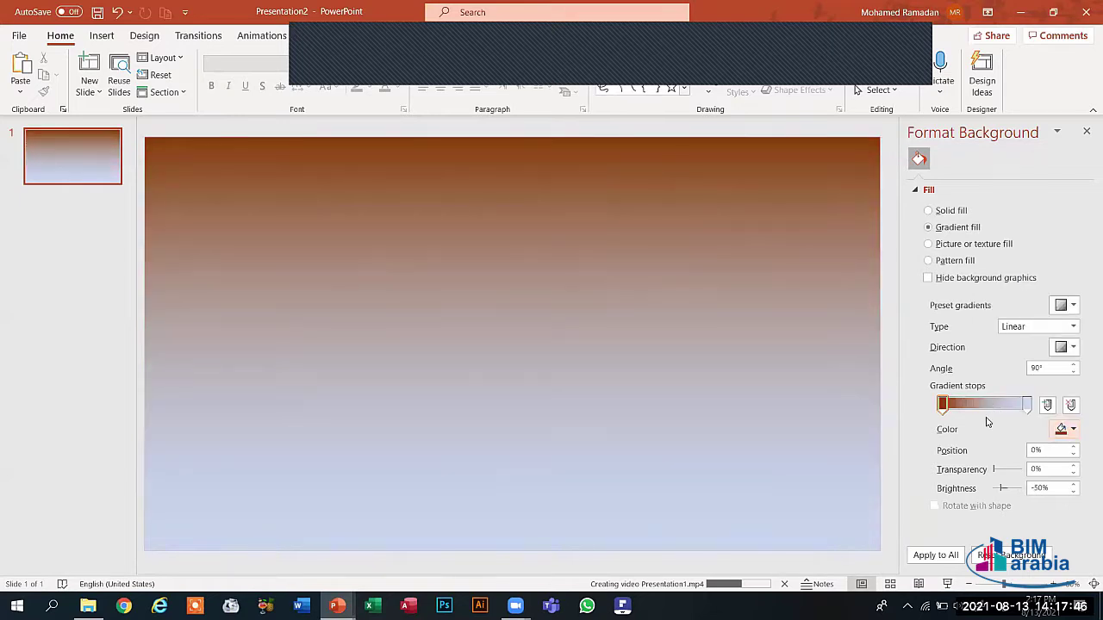
mouse_move(941, 406)
left_mouse_down()
mouse_move(1028, 408)
mouse_move(1038, 419)
mouse_move(998, 425)
mouse_move(974, 409)
mouse_move(937, 407)
left_mouse_up()
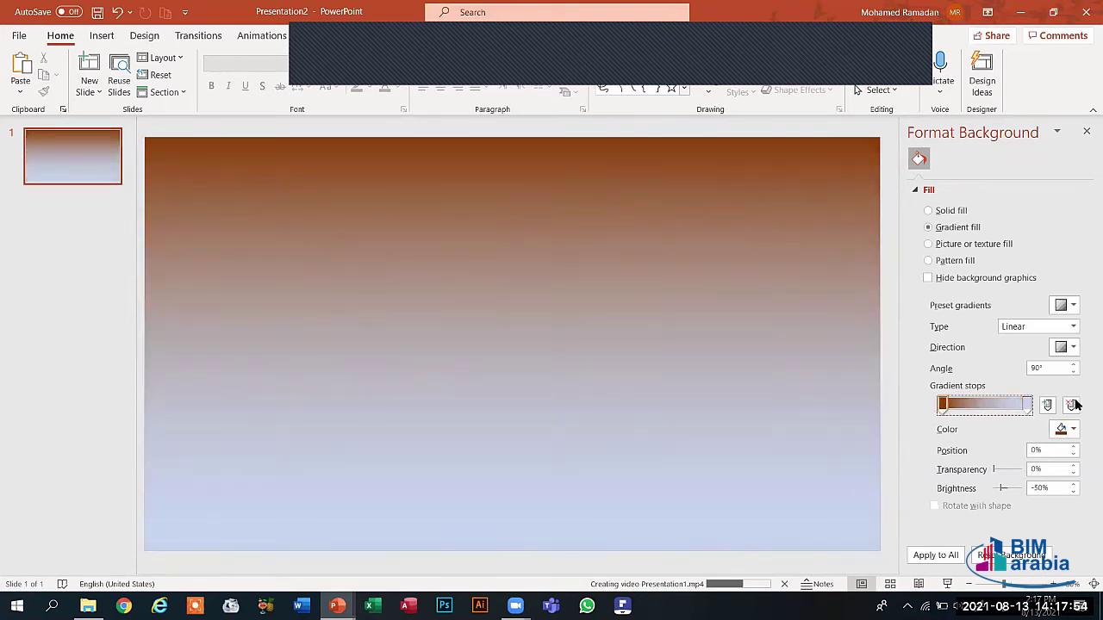
left_click(1068, 429)
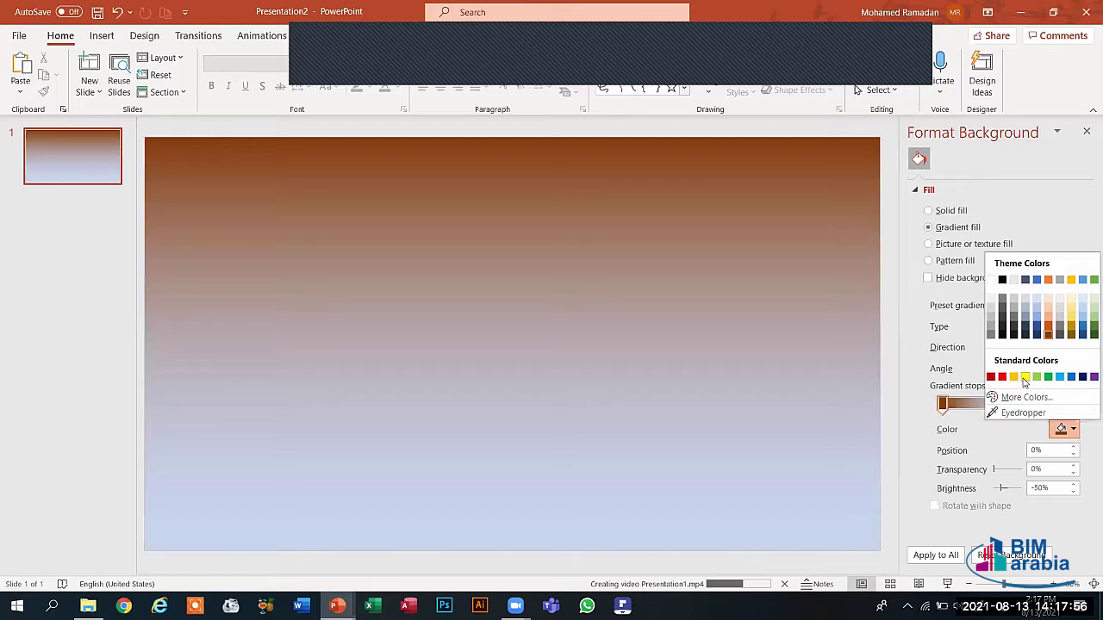
left_click(1014, 377)
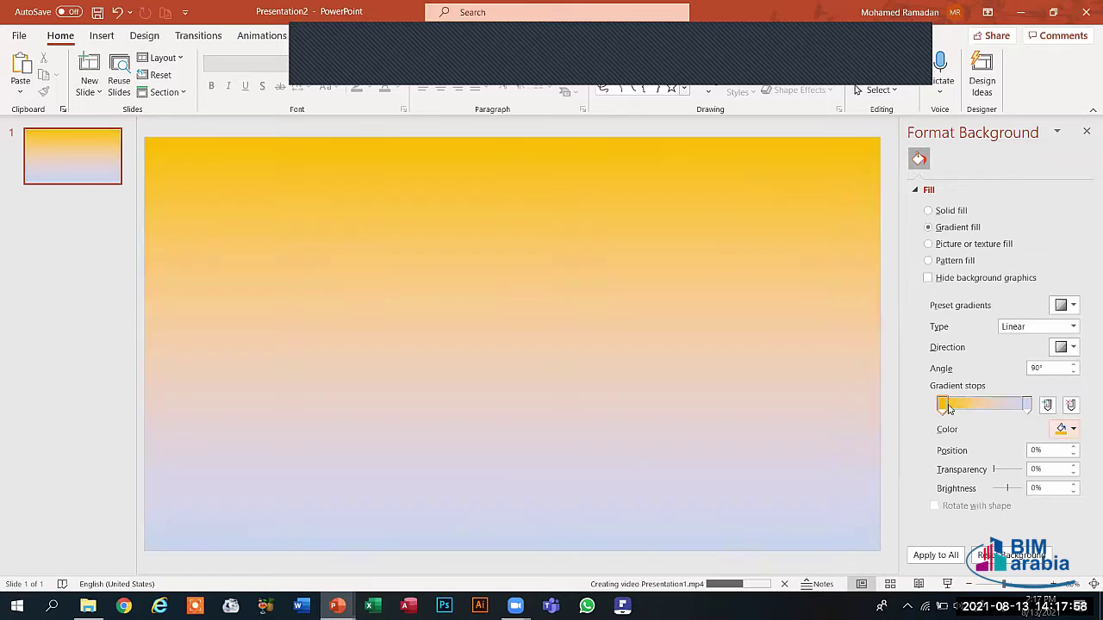
left_click_drag(942, 407, 919, 413)
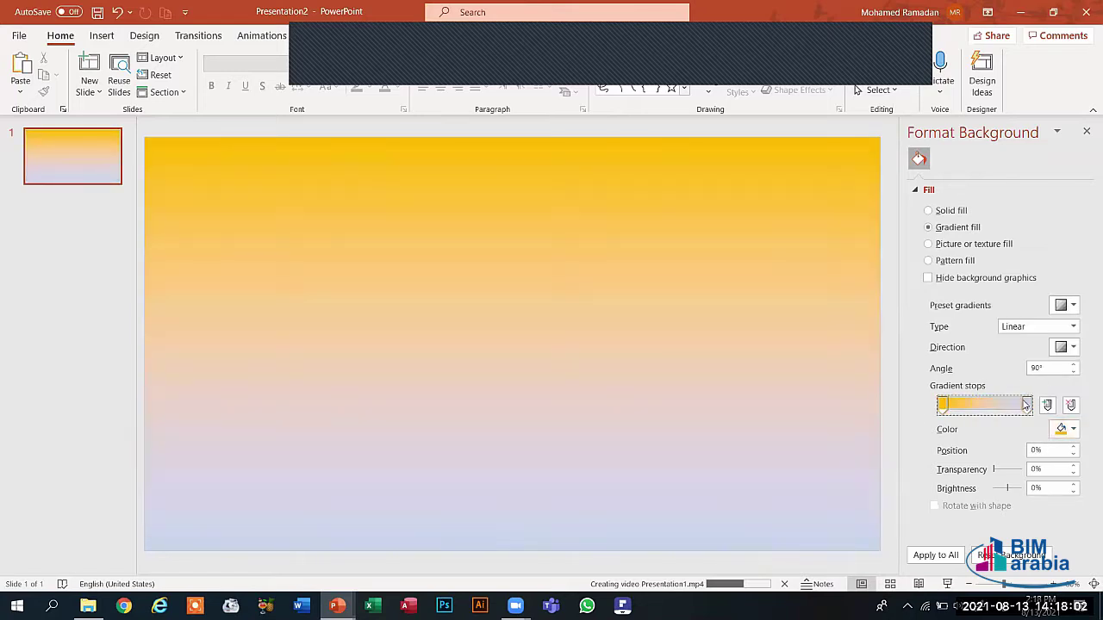
left_click(1022, 405)
left_click_drag(1021, 406, 942, 412)
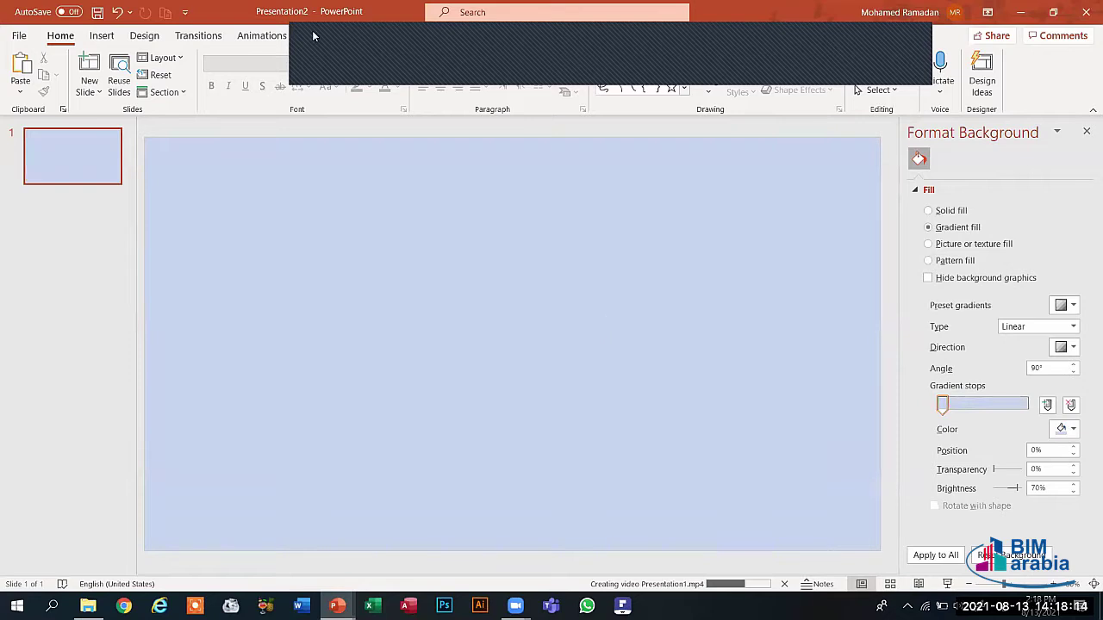
Draw a large blue oval circle and move it to the slide centre.
left_click(102, 35)
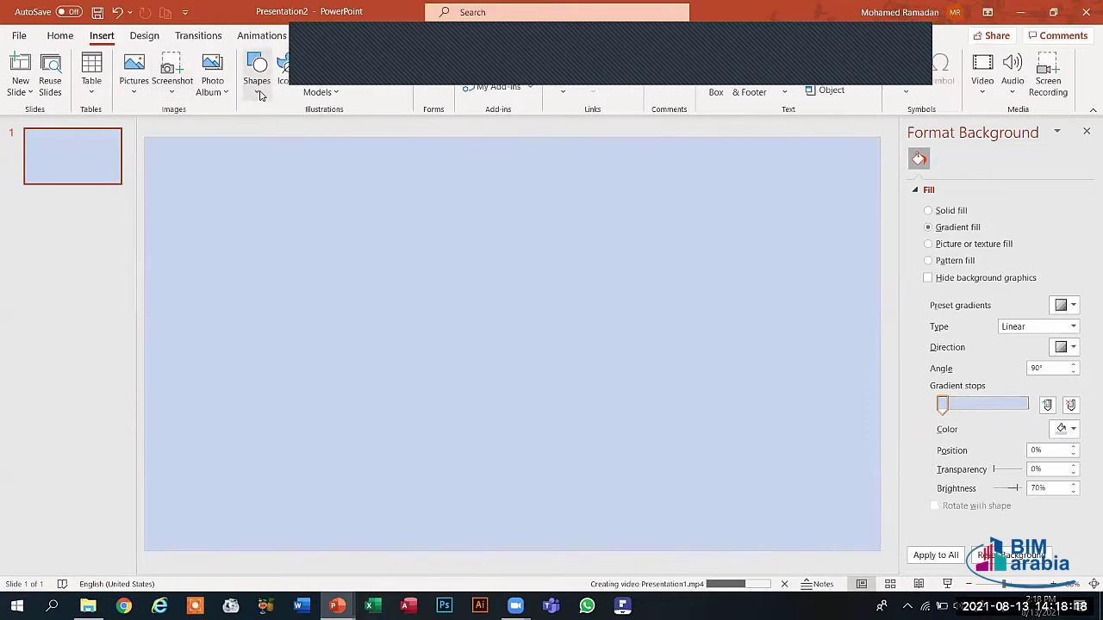
left_click(259, 86)
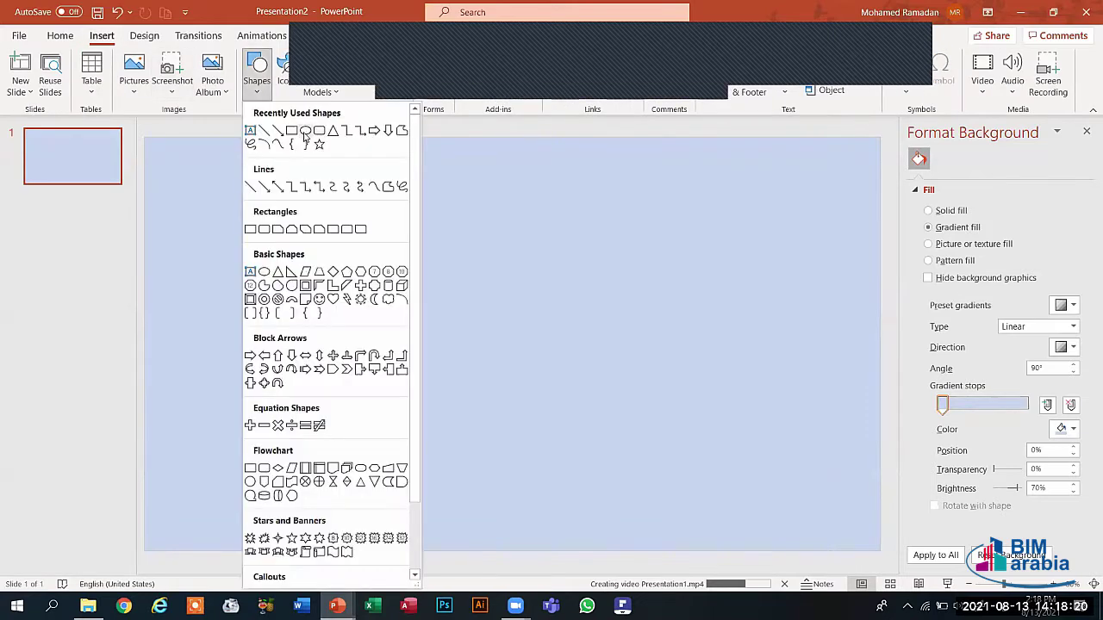
left_click(305, 131)
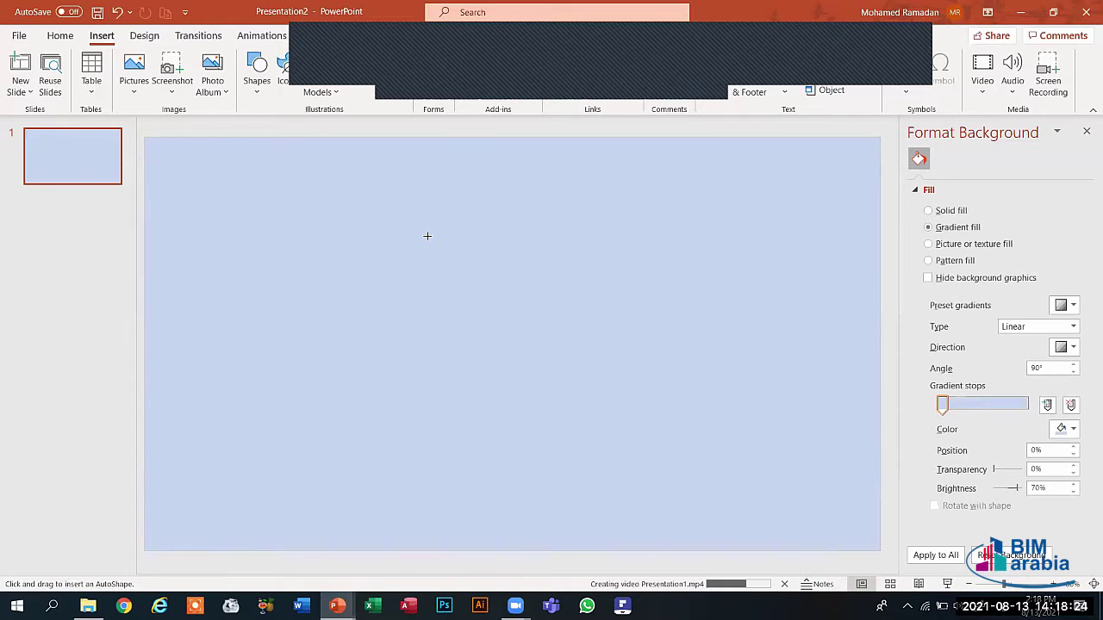
left_click_drag(427, 236, 760, 479)
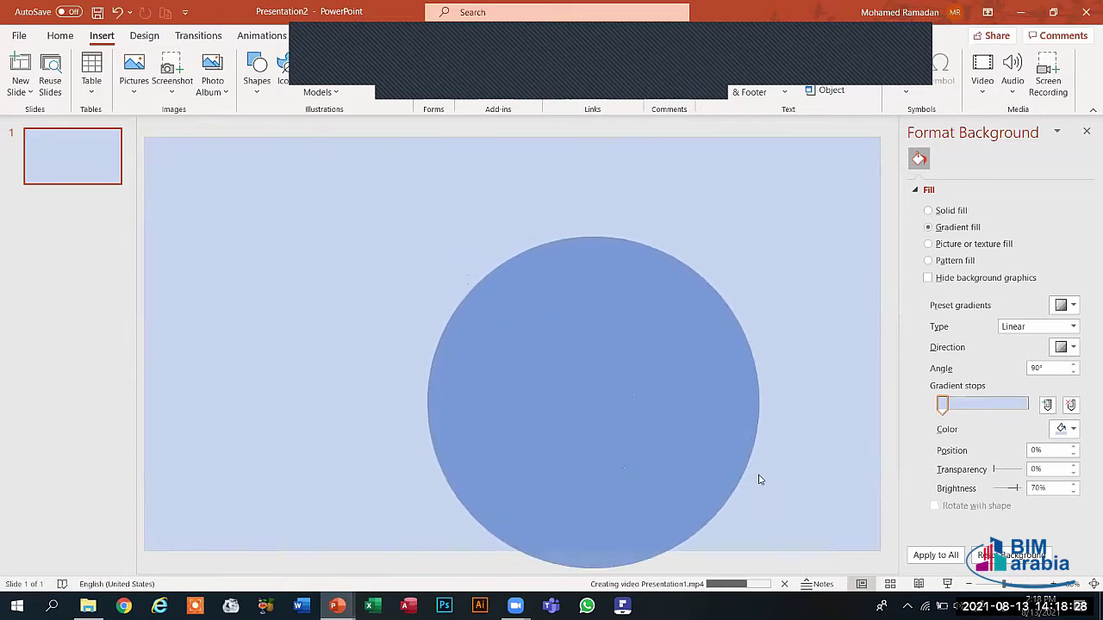
left_click_drag(596, 394, 516, 343)
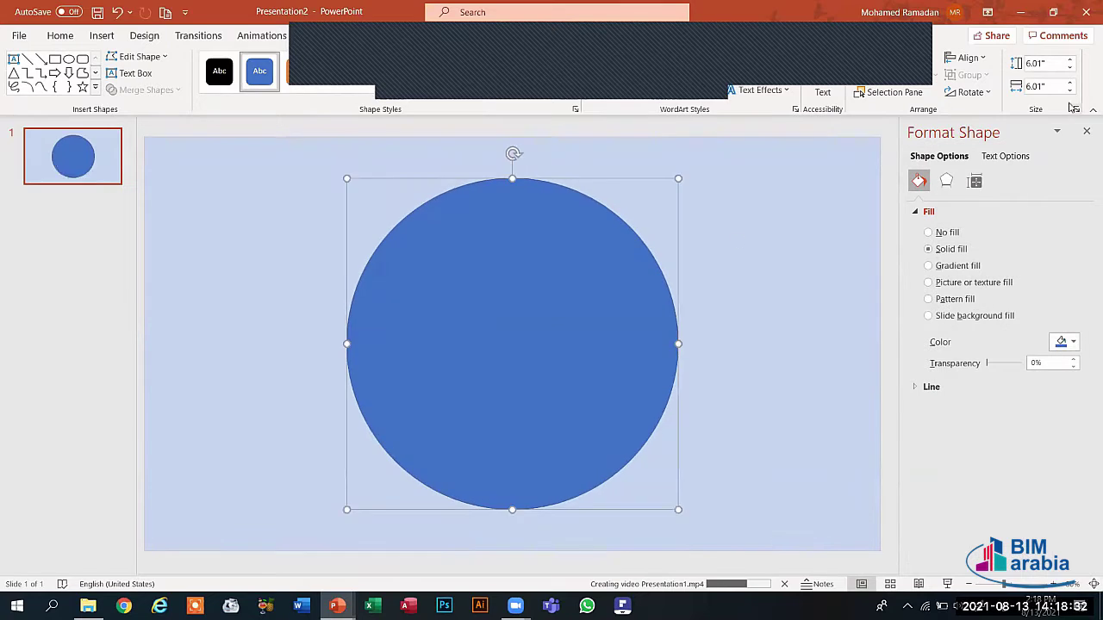
left_click(1085, 132)
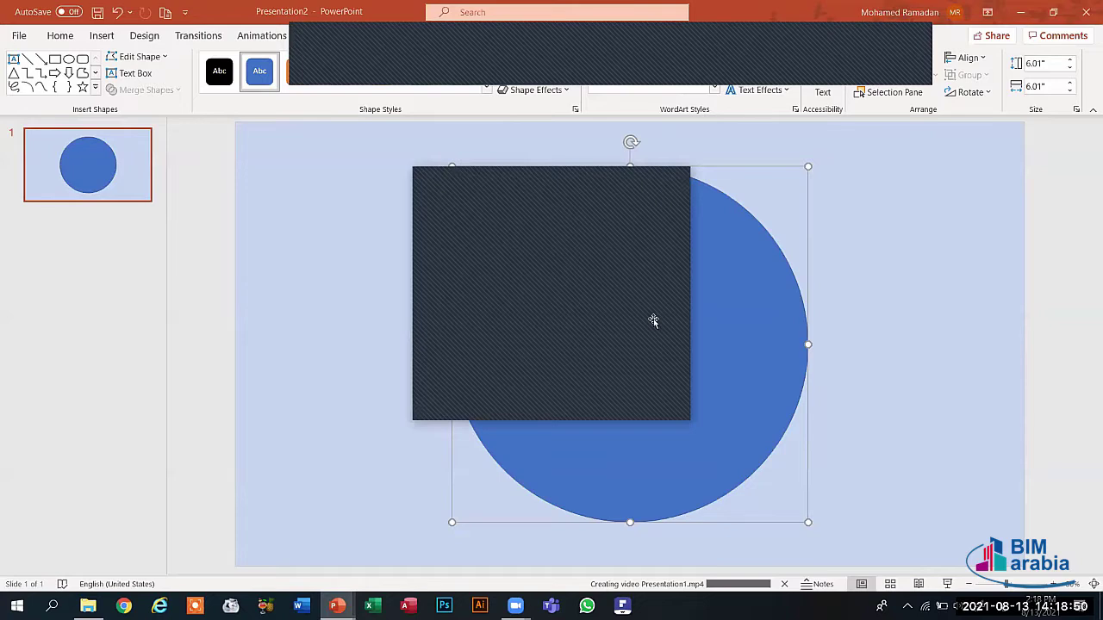
Duplicate the circle, shrink the copy to 5.25 inches, and centre it inside the original.
key("ctrl+d")
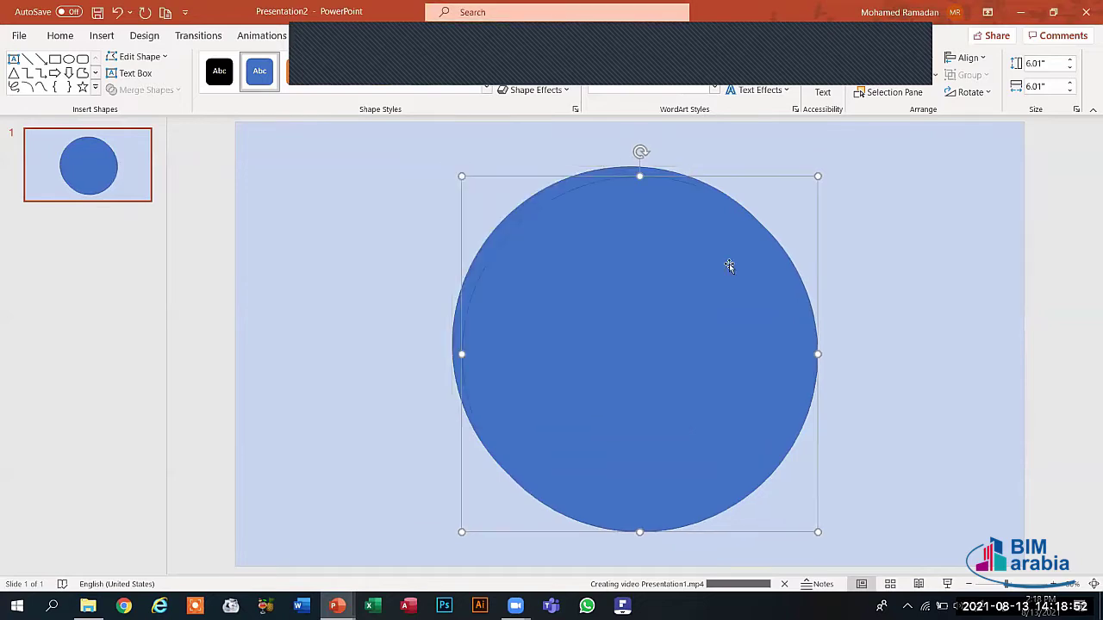
left_click(809, 180)
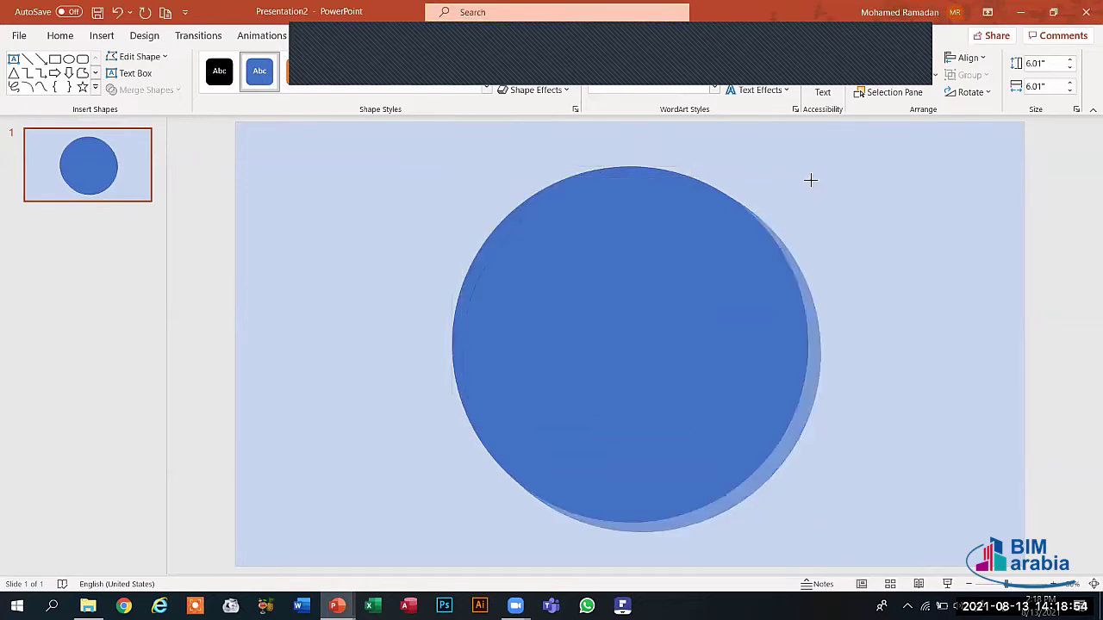
left_click_drag(810, 180, 760, 218)
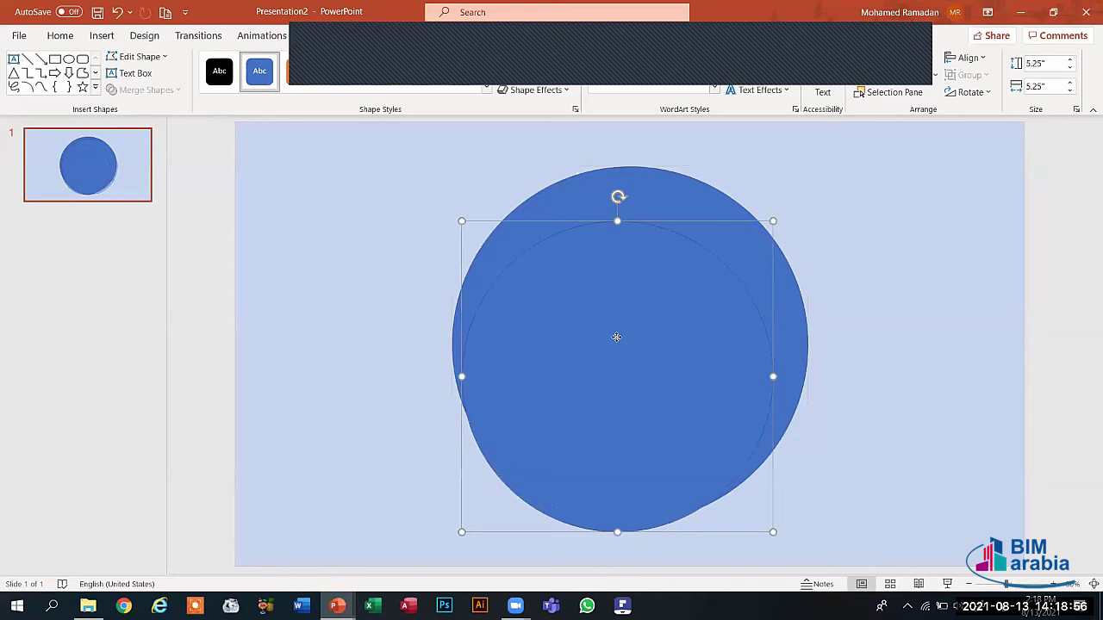
left_click_drag(616, 337, 627, 307)
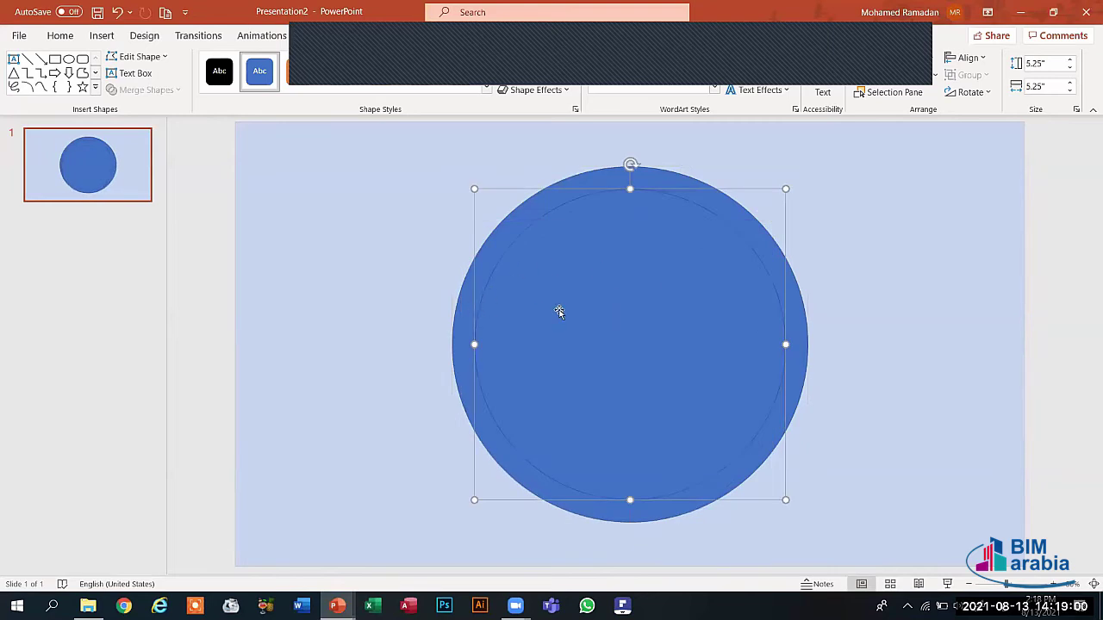
In Format Shape, try gradient then picture or texture fill on the ring, and undo the texture.
right_click(638, 324)
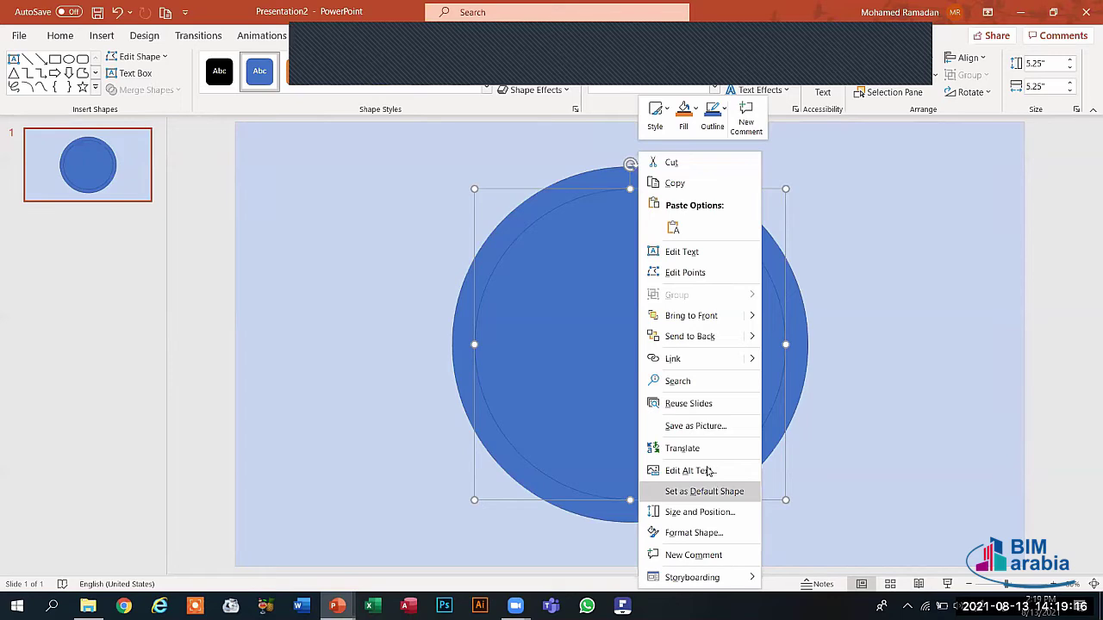
left_click(621, 312)
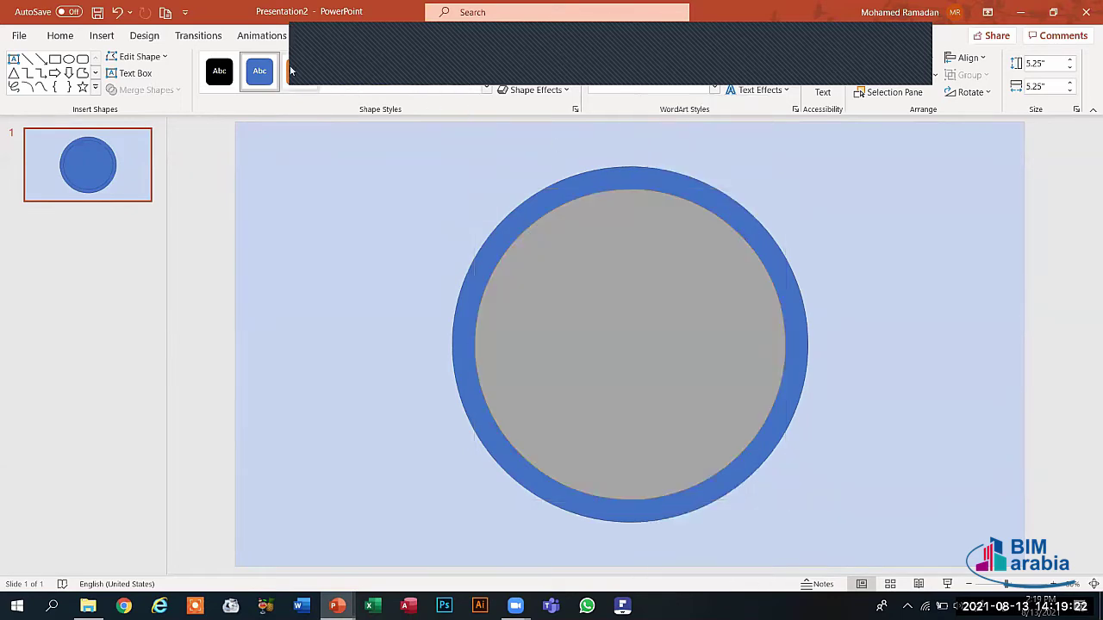
right_click(652, 316)
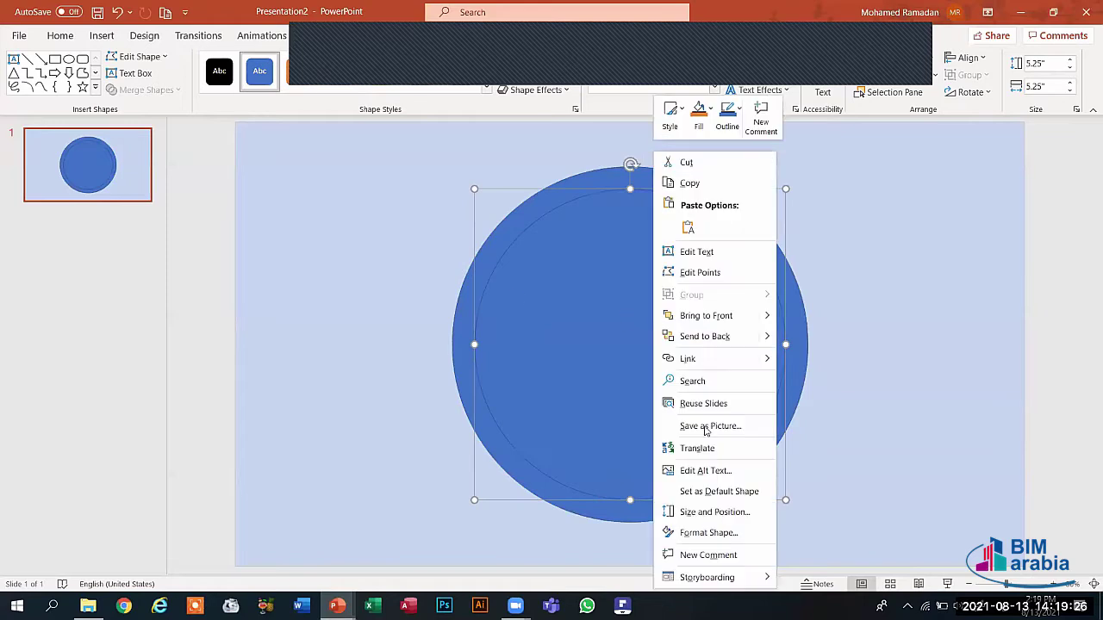
left_click(726, 532)
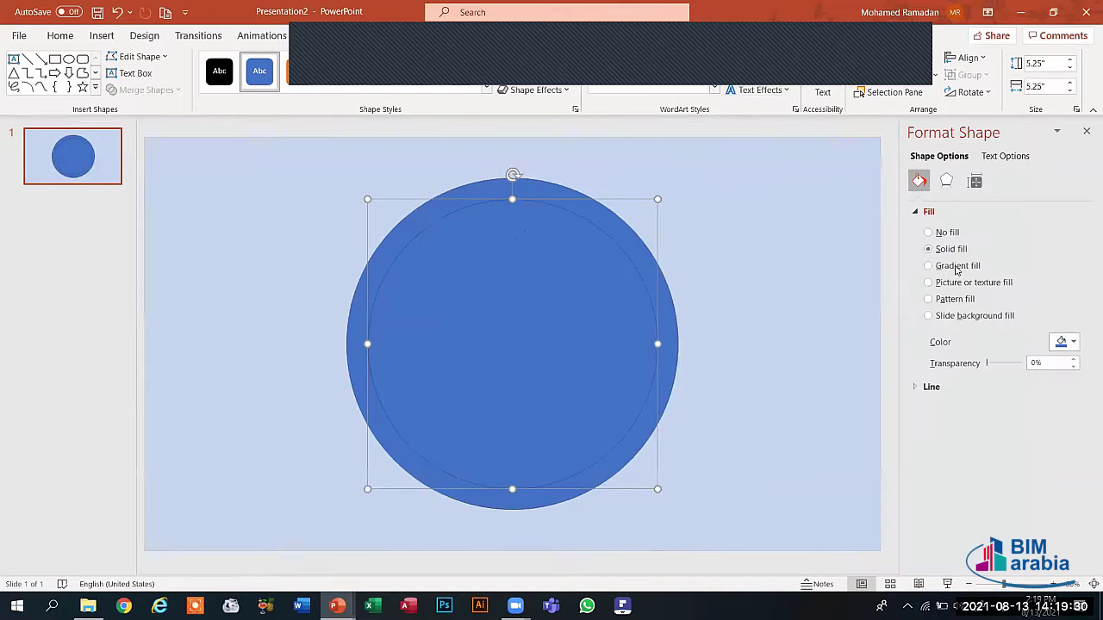
left_click(930, 269)
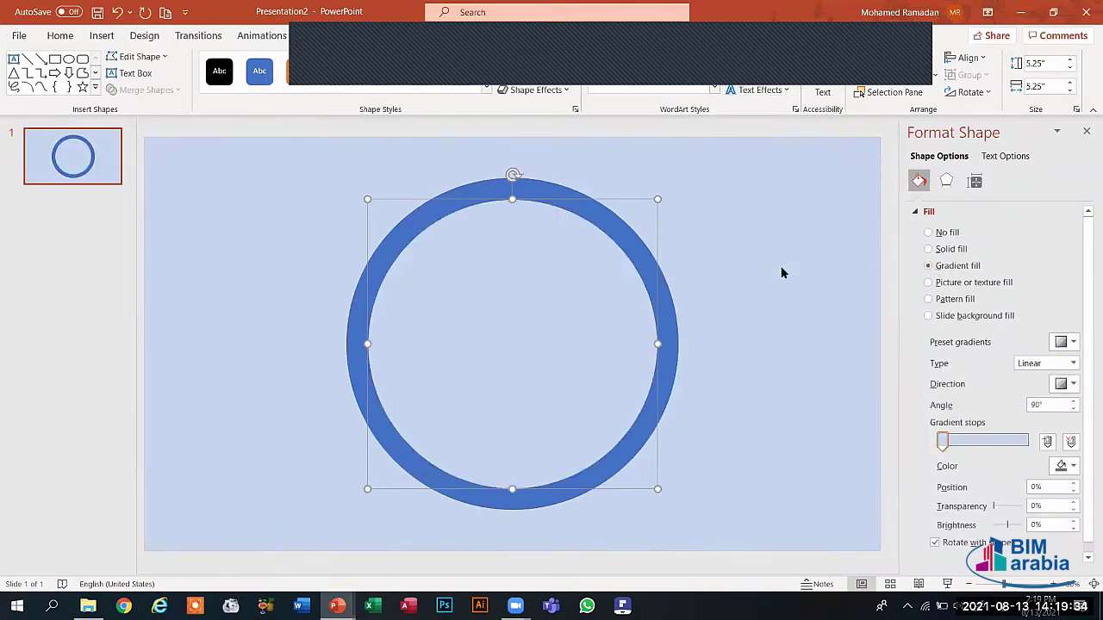
left_click(950, 281)
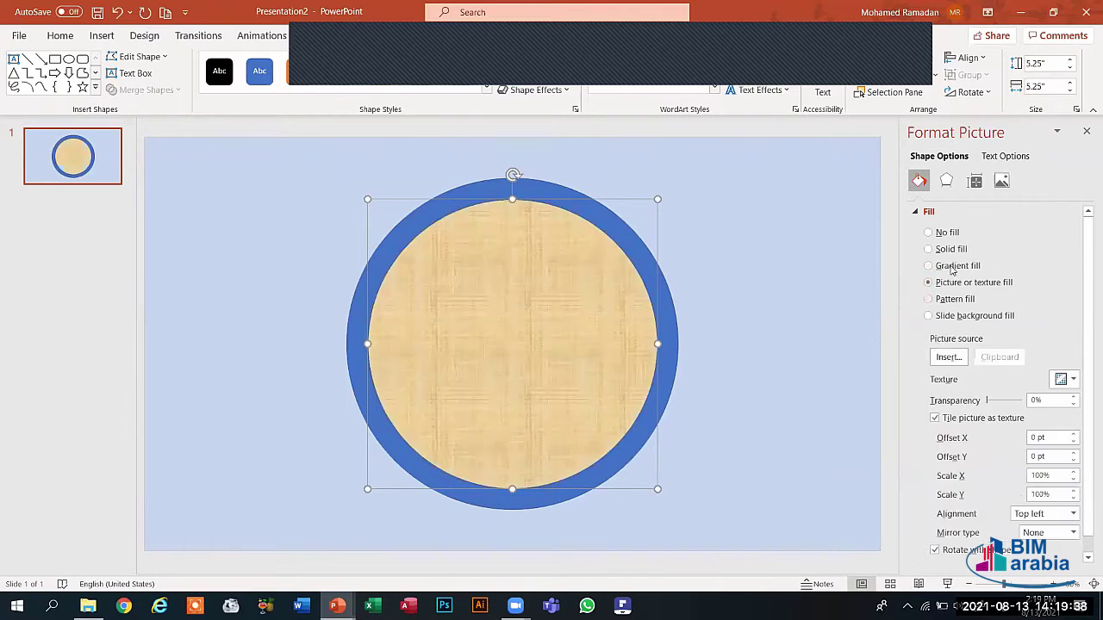
key("ctrl+z")
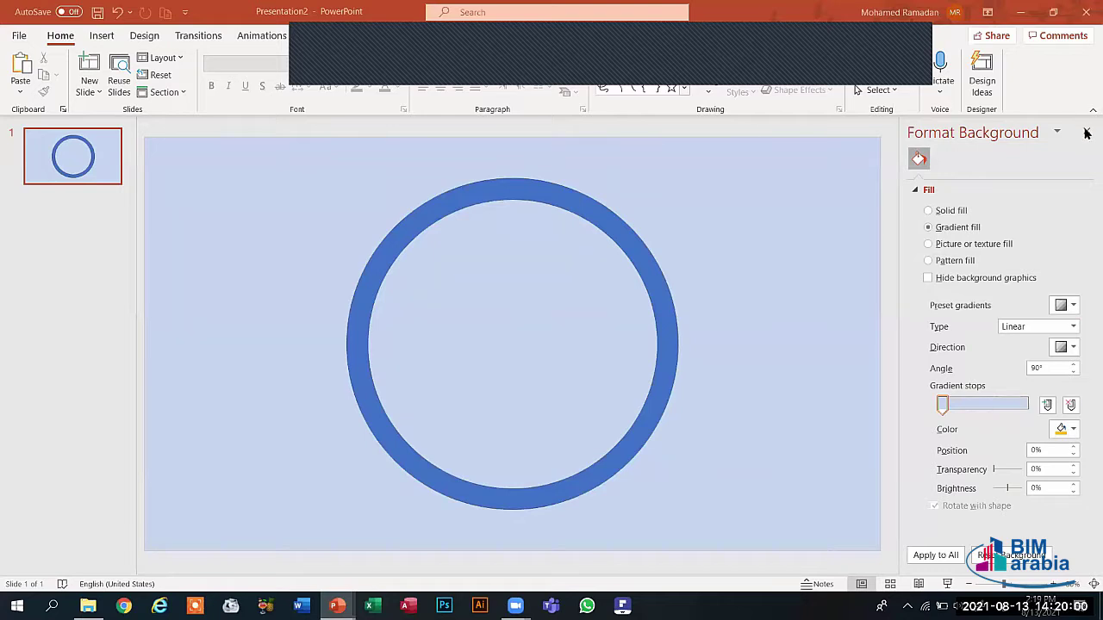
Select both ovals of the ring and apply the Wheel entrance animation.
left_click_drag(313, 153, 734, 534)
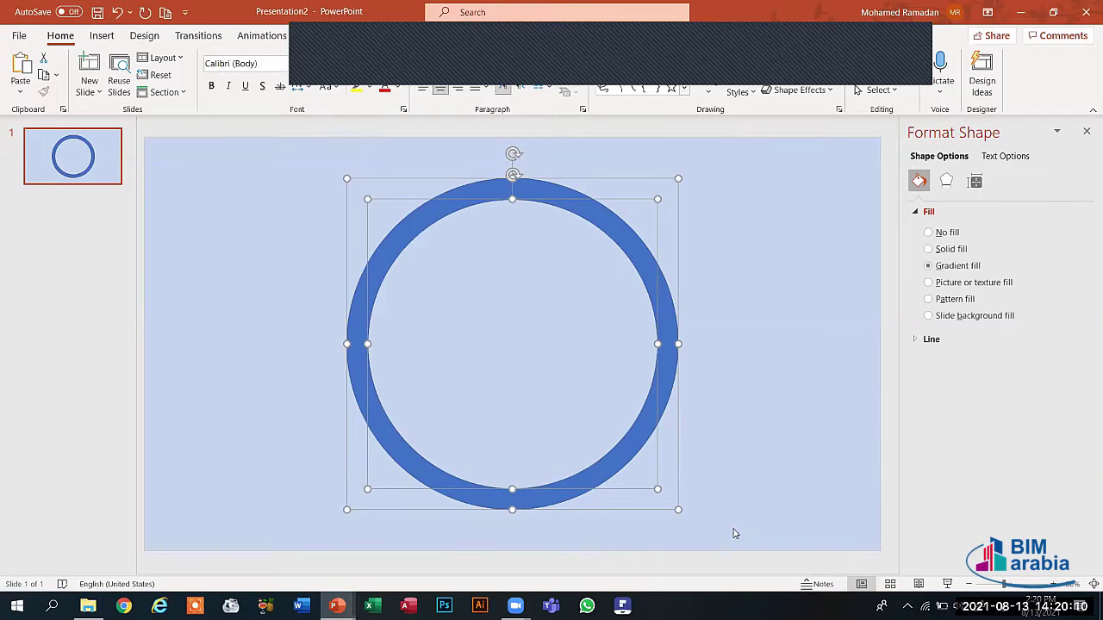
left_click(199, 36)
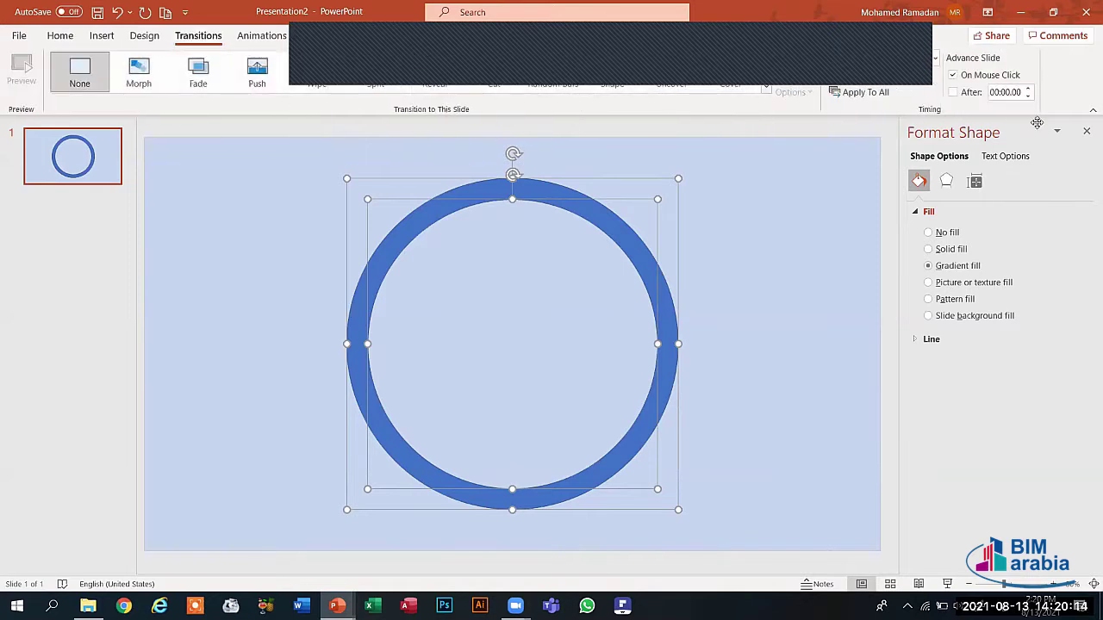
left_click(1086, 134)
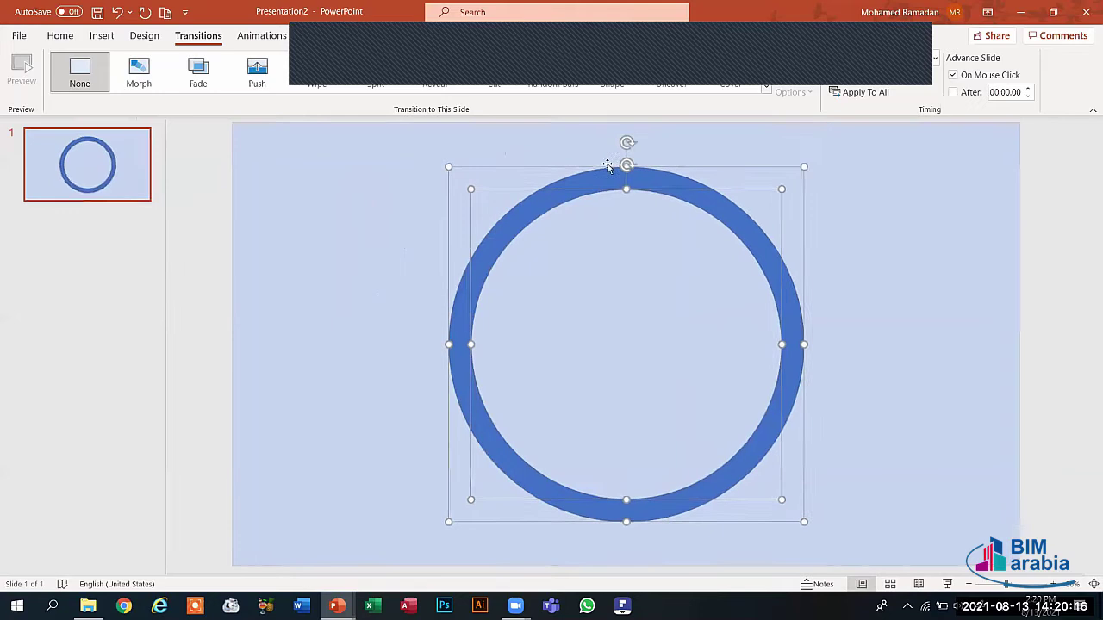
left_click(276, 38)
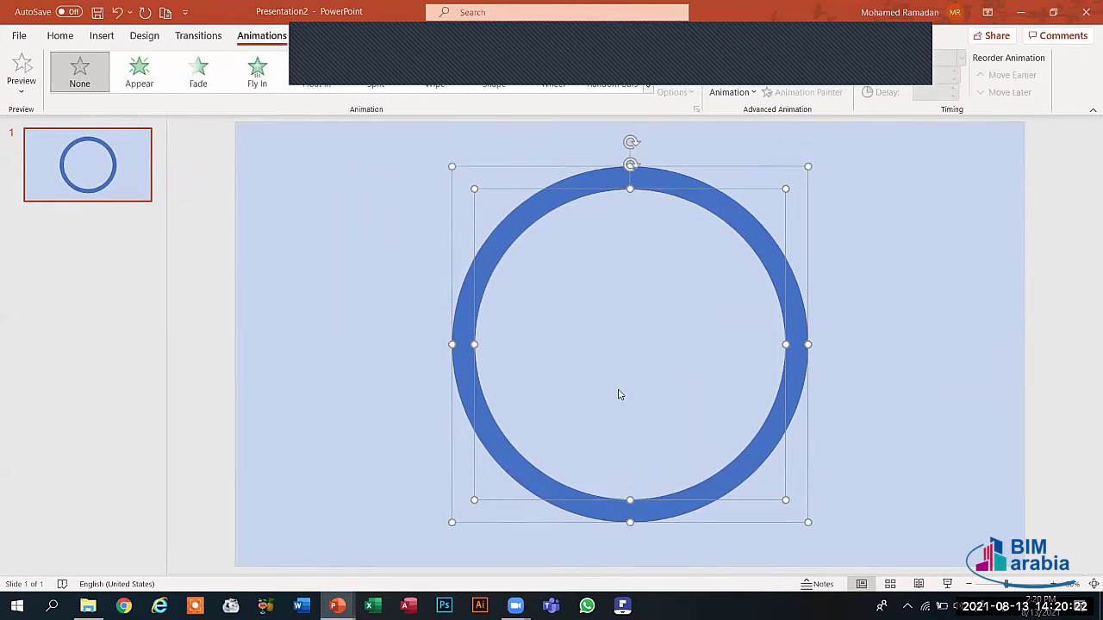
left_click(555, 81)
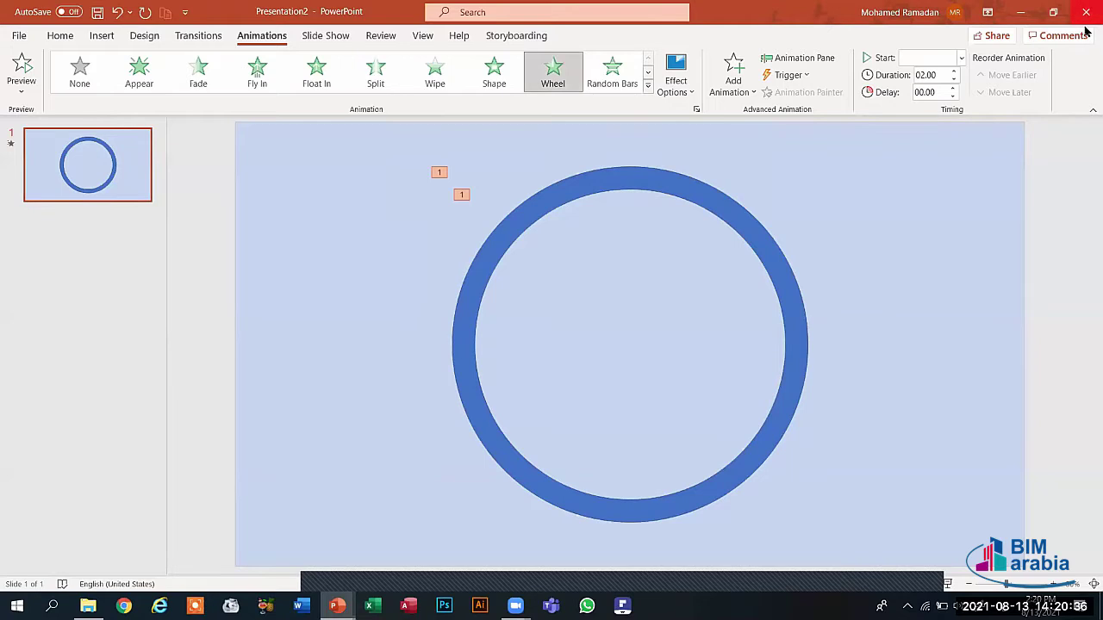
Set the ring's Wheel animation to start With Previous, last 01.00 second, and preview it.
left_click(962, 58)
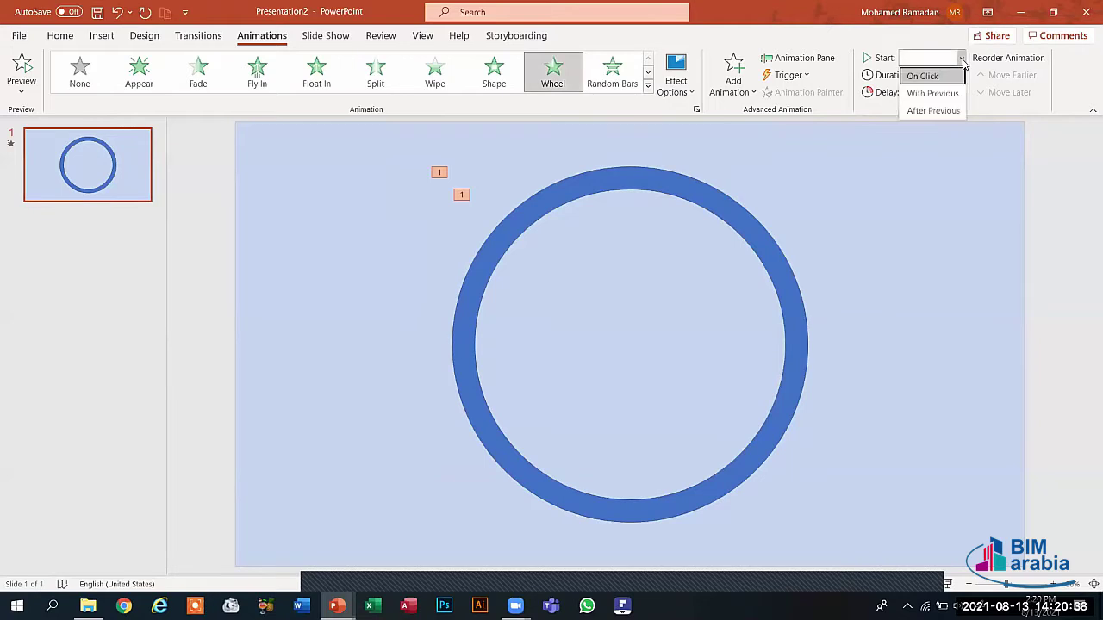
left_click(932, 93)
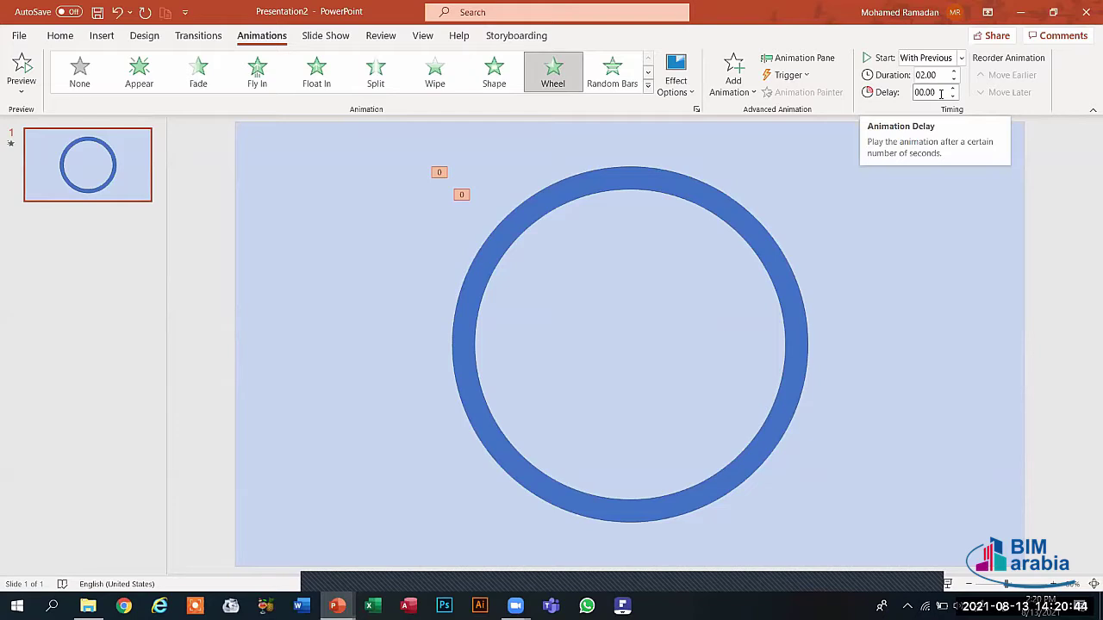
left_click(954, 80)
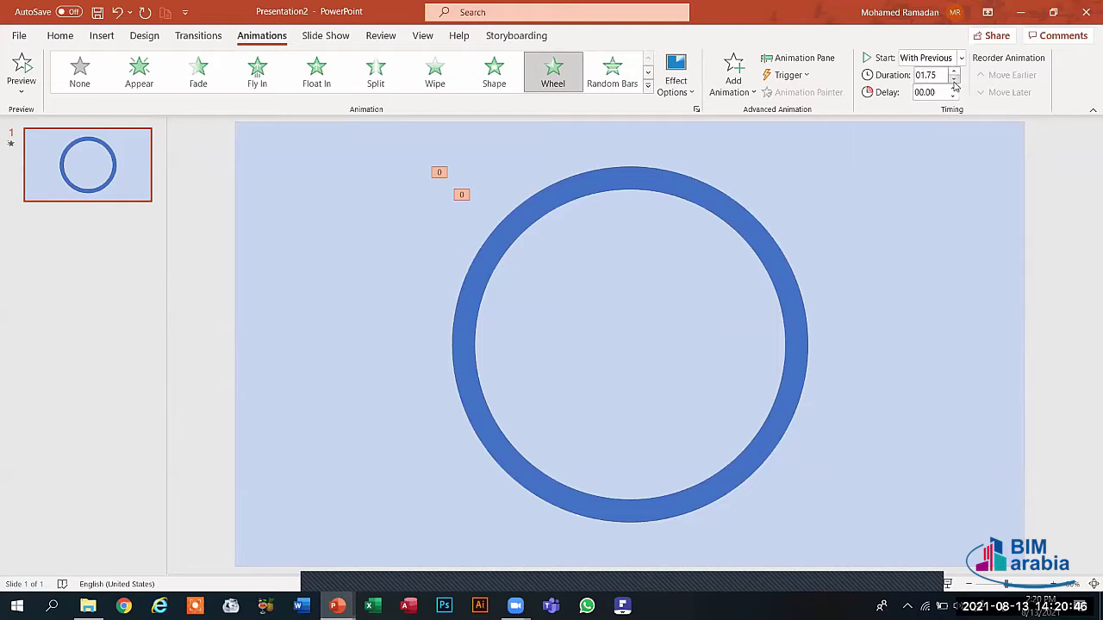
left_click(954, 81)
left_click(953, 81)
left_click(954, 81)
left_click(954, 81)
left_click(954, 73)
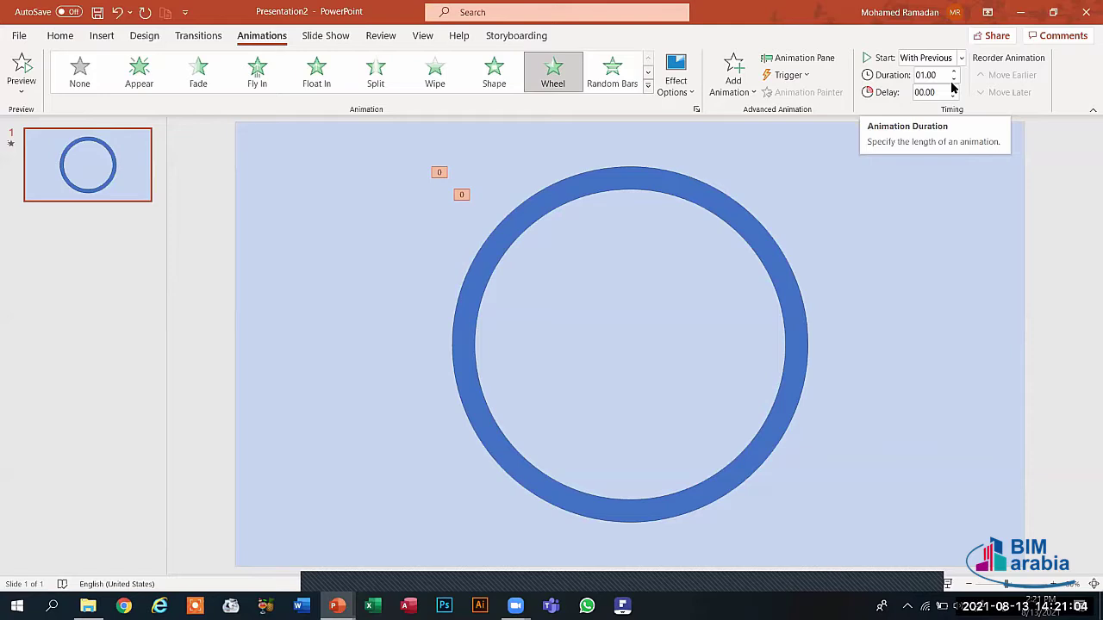
left_click(10, 55)
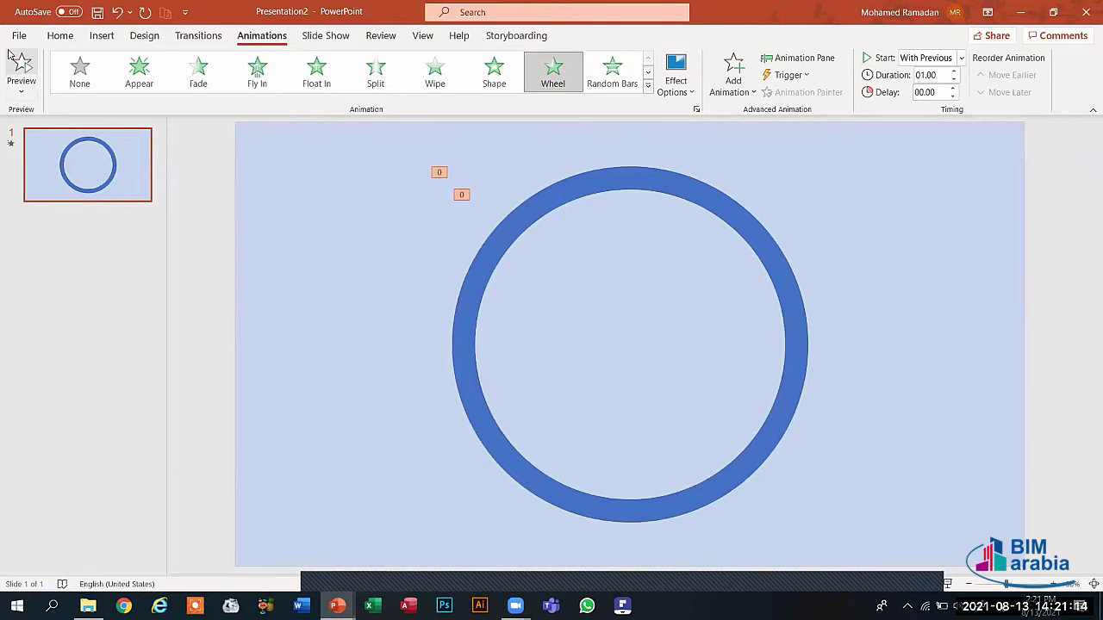
Select Oval 3 and Oval 4 in the Animation Pane and set their Wheel Repeat to 6.
left_click(811, 61)
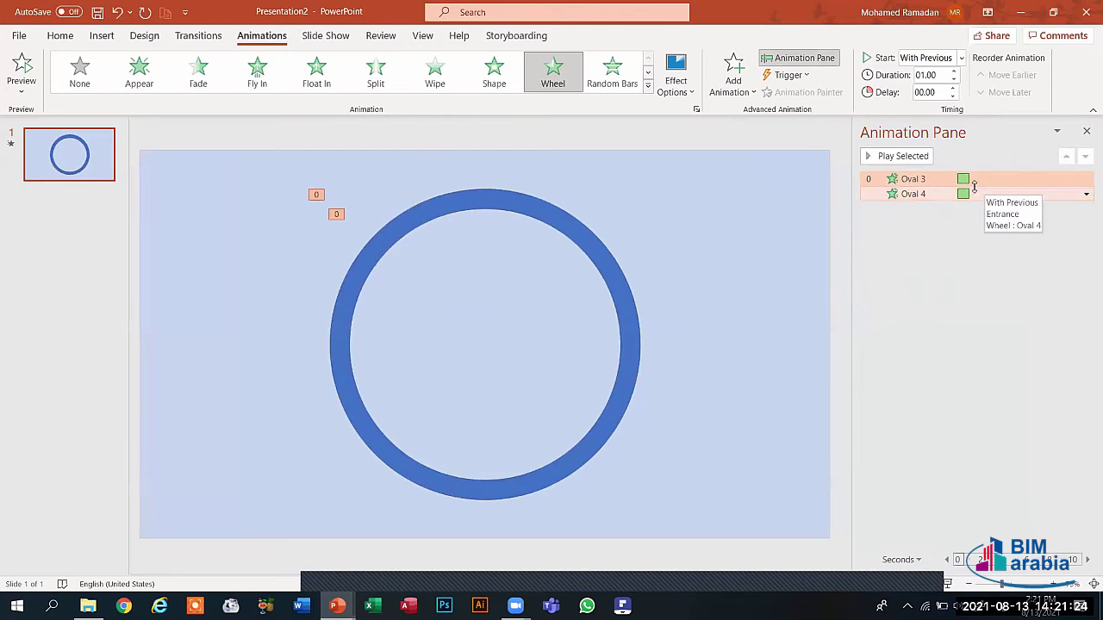
left_click(942, 193, "shift")
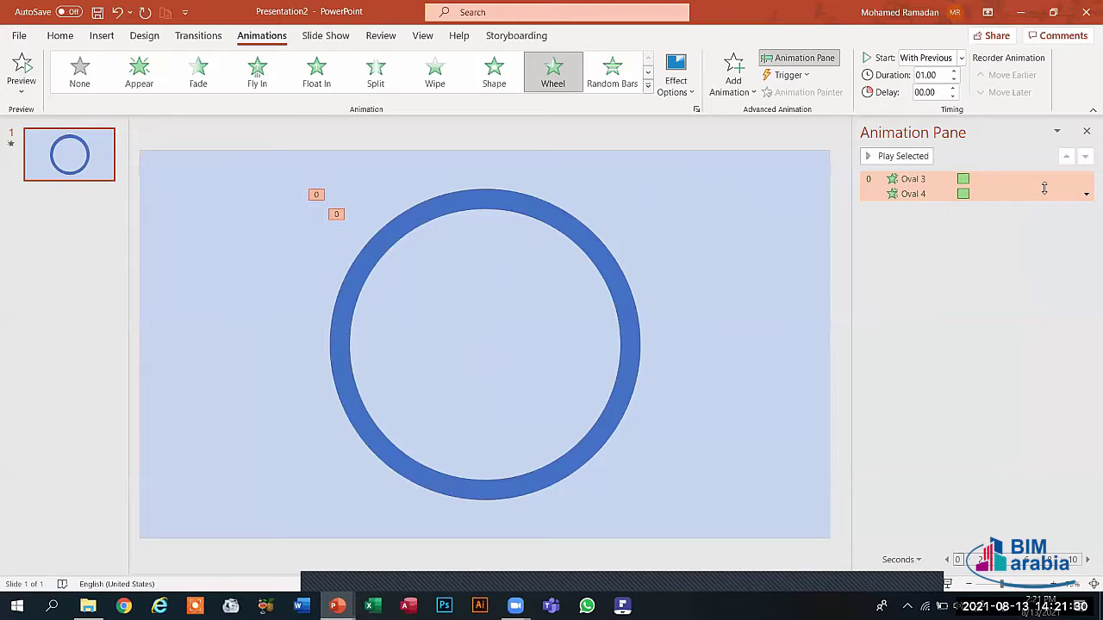
left_click(1085, 194)
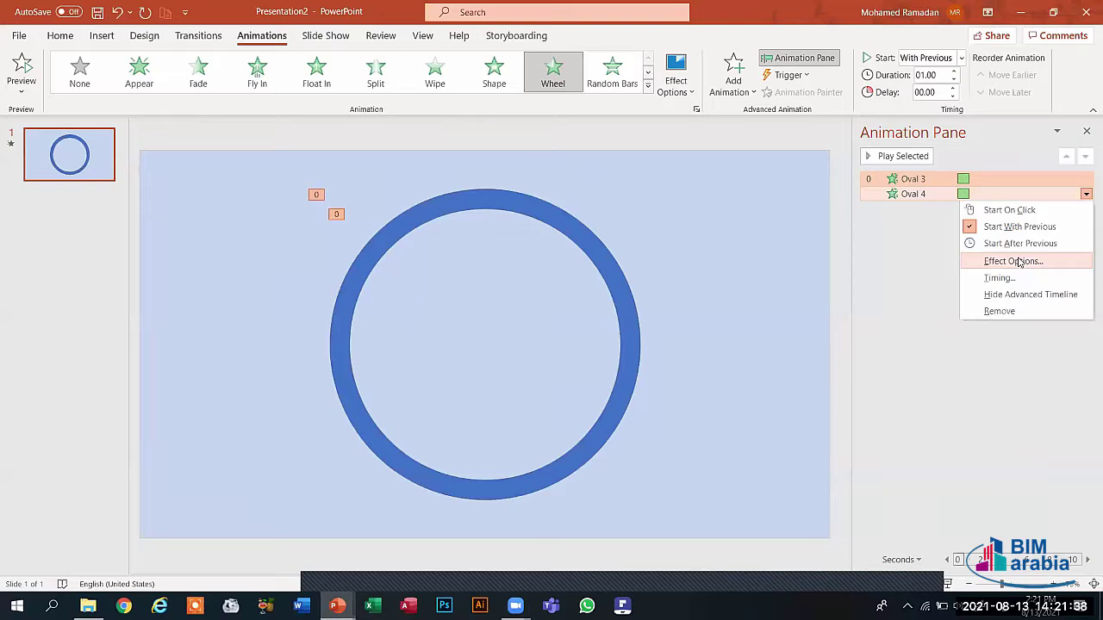
left_click(1016, 261)
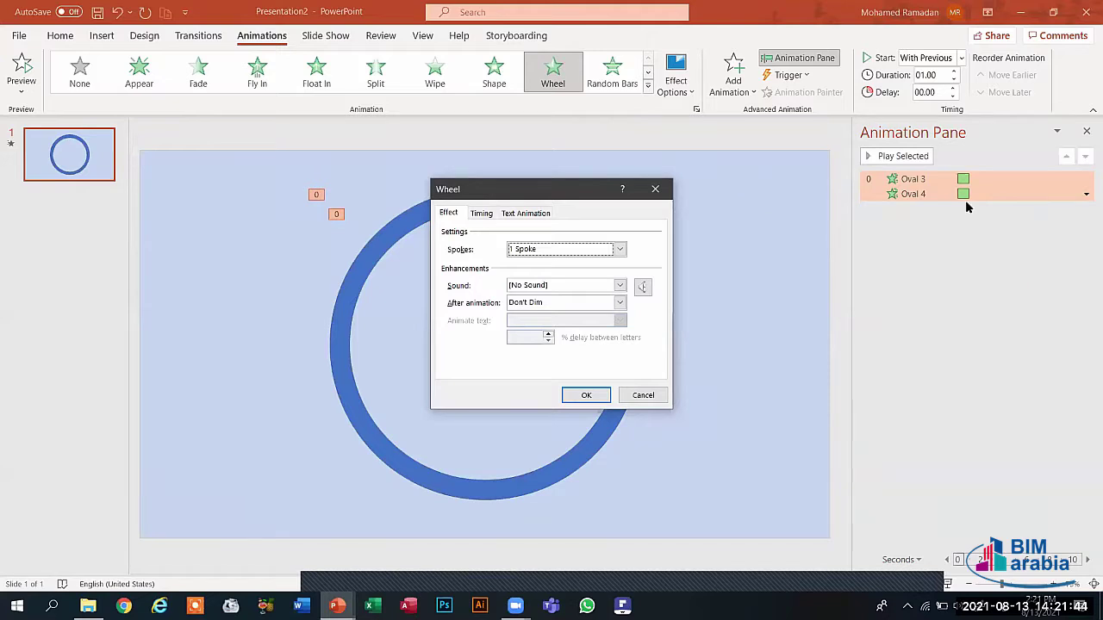
left_click(472, 213)
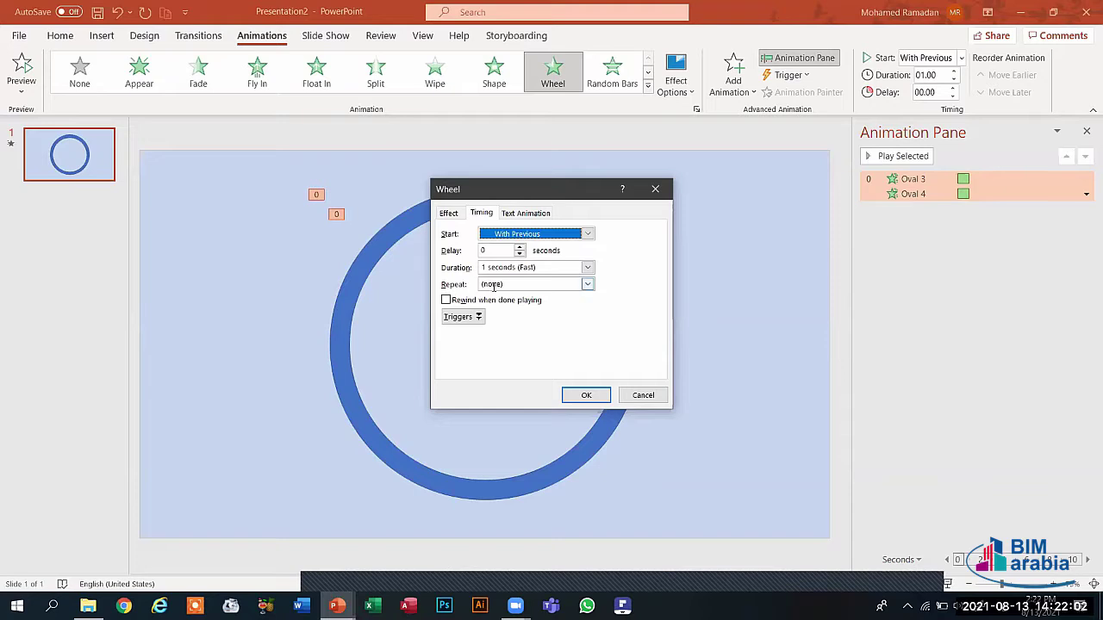
left_click(586, 284)
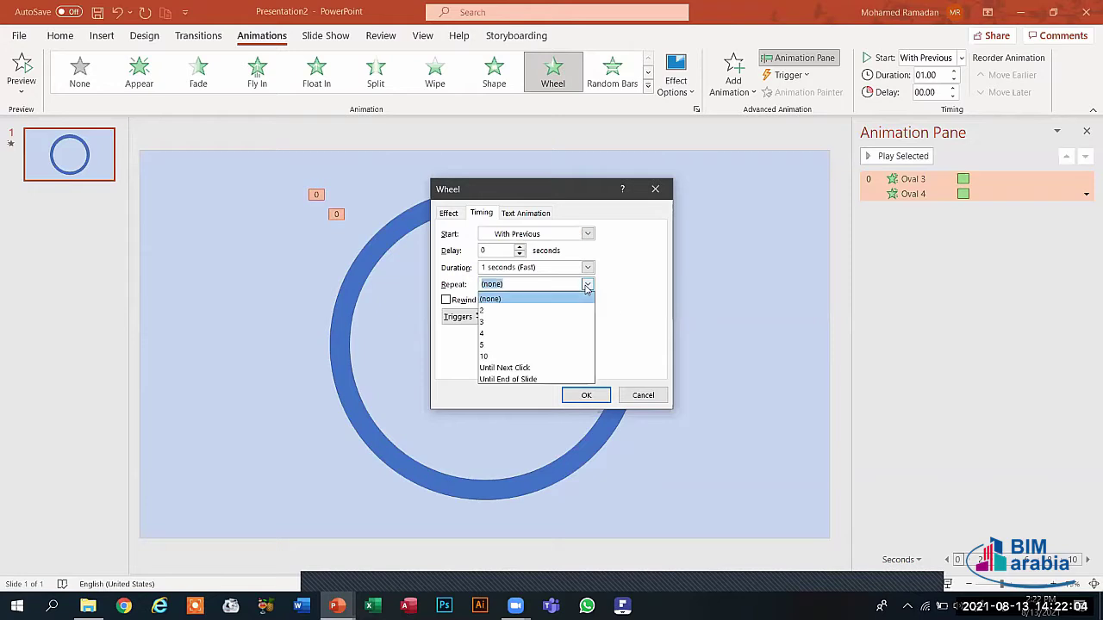
left_click(517, 282)
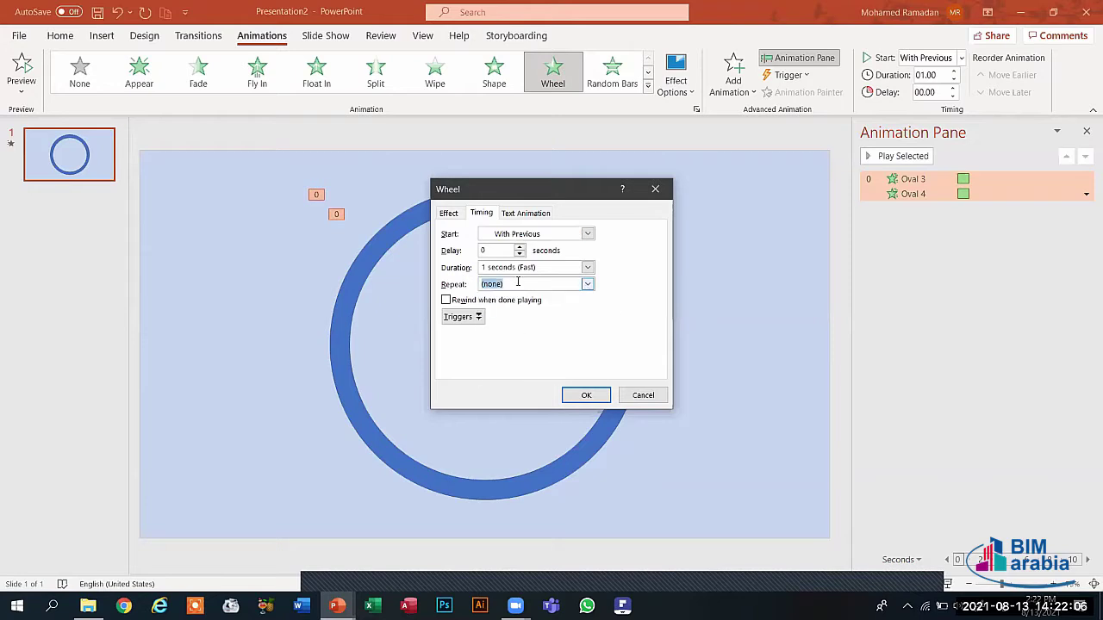
type("6")
left_click(585, 396)
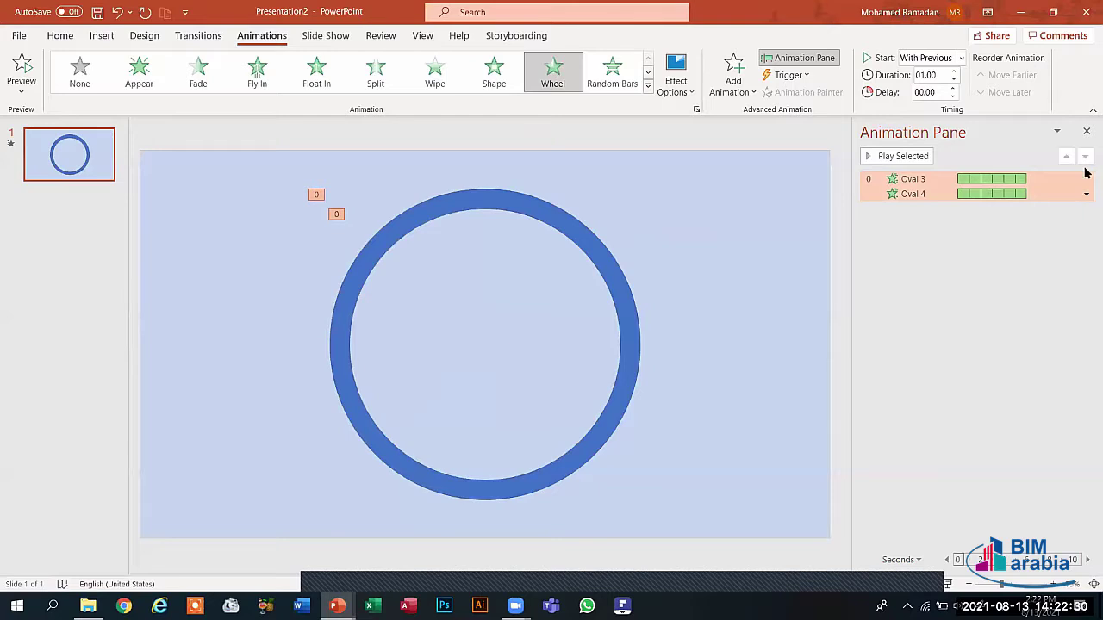
Close the Animation Pane and add a text box containing 5 near the slide's top-left.
left_click(1085, 131)
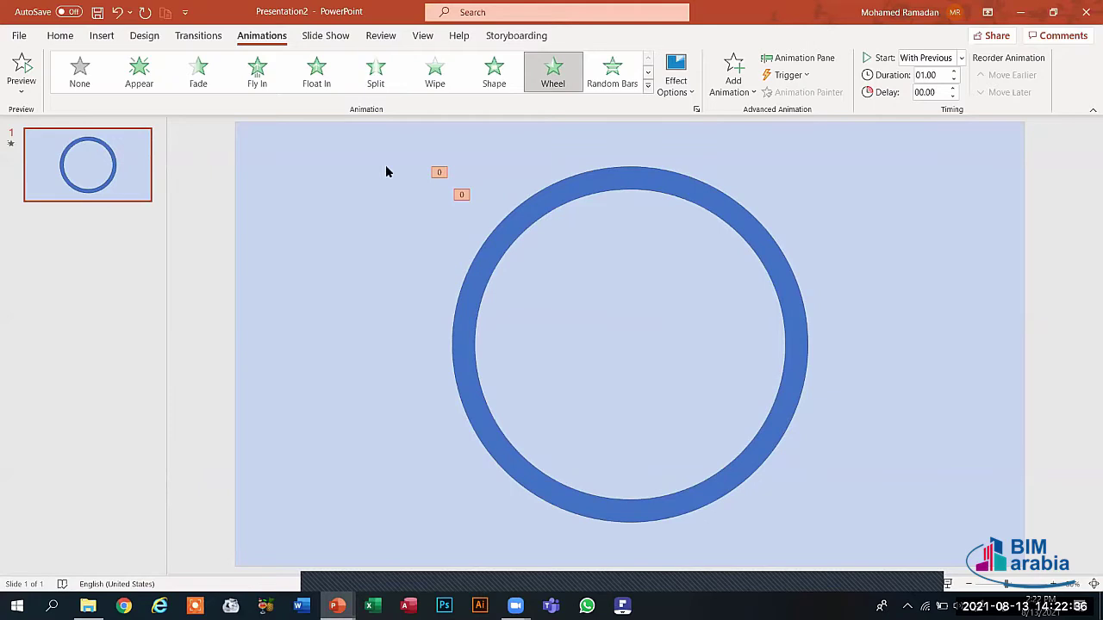
left_click(101, 36)
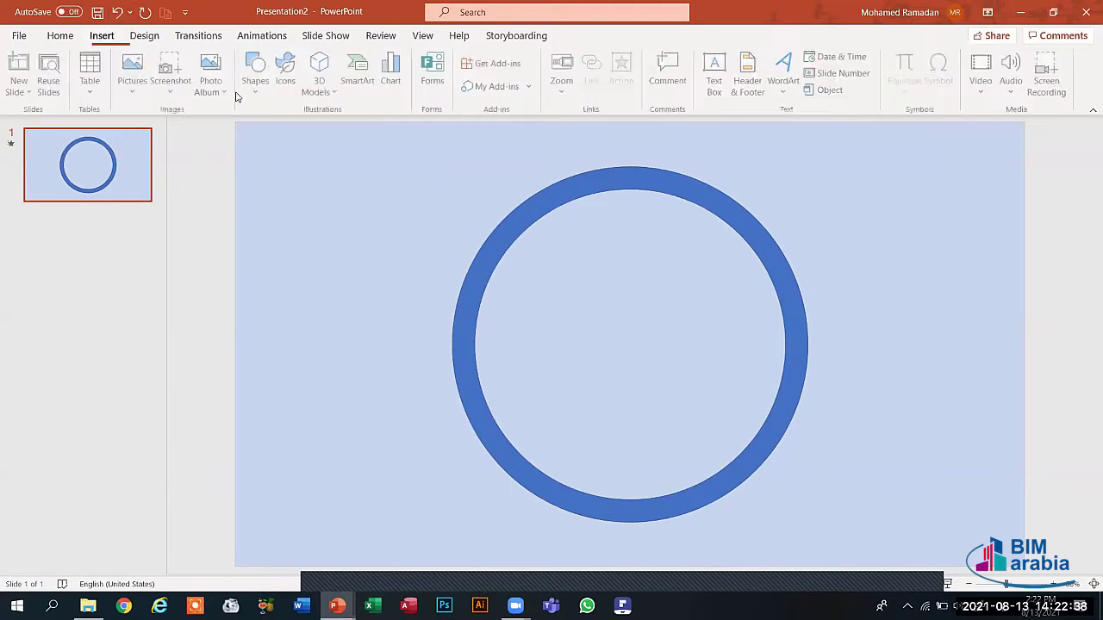
left_click(720, 76)
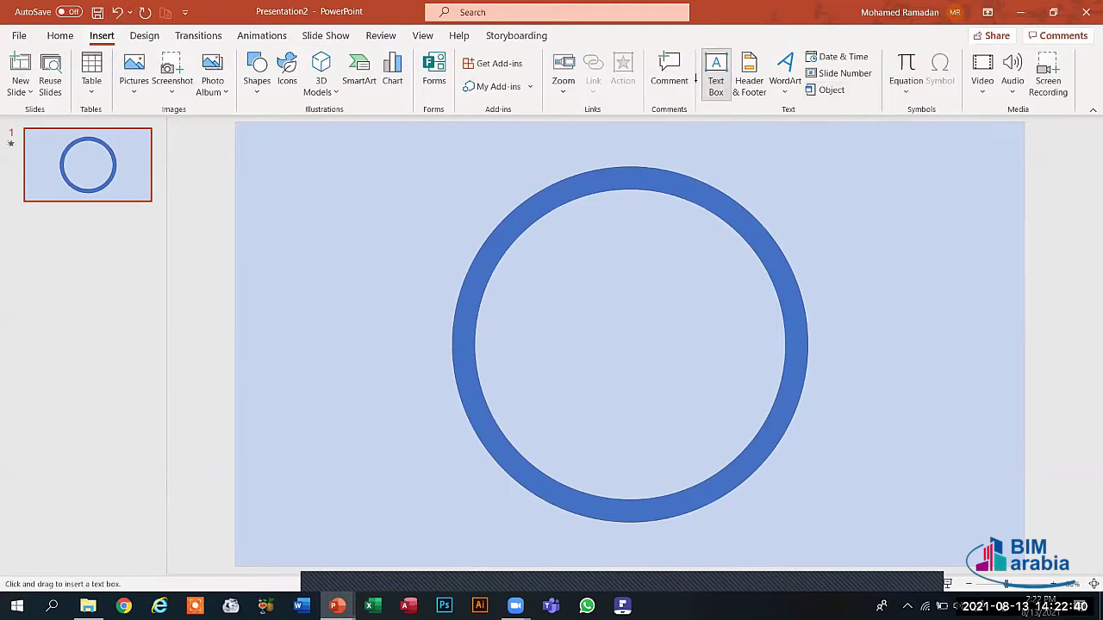
left_click_drag(294, 140, 353, 204)
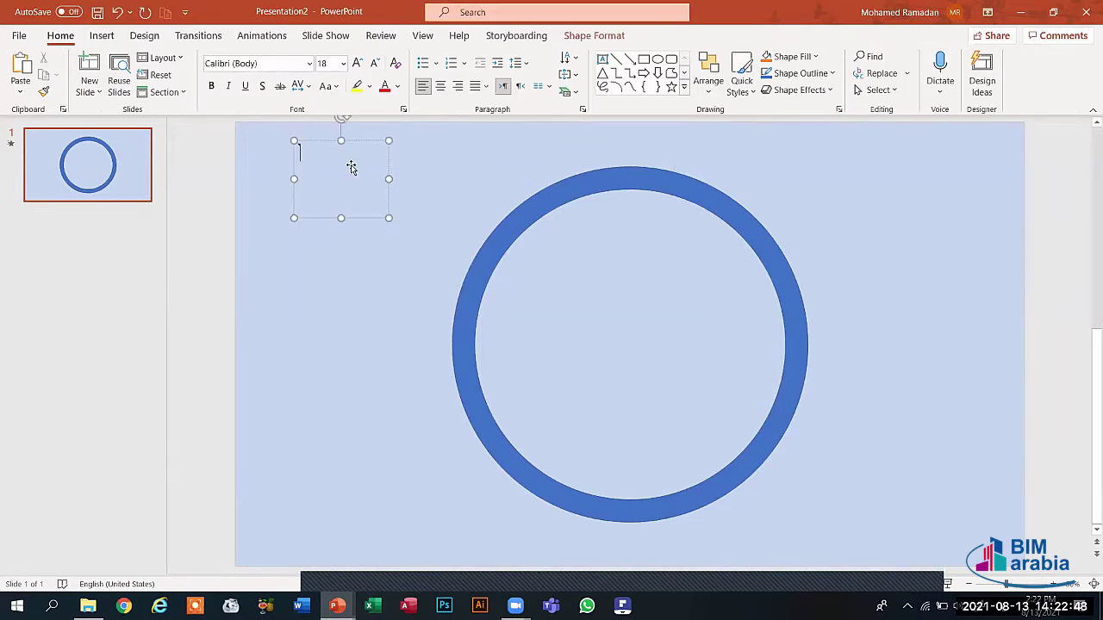
key("alt+shift")
type("5")
Centre the 5, enlarge it to 115 pt and make it bold.
double_click(330, 151)
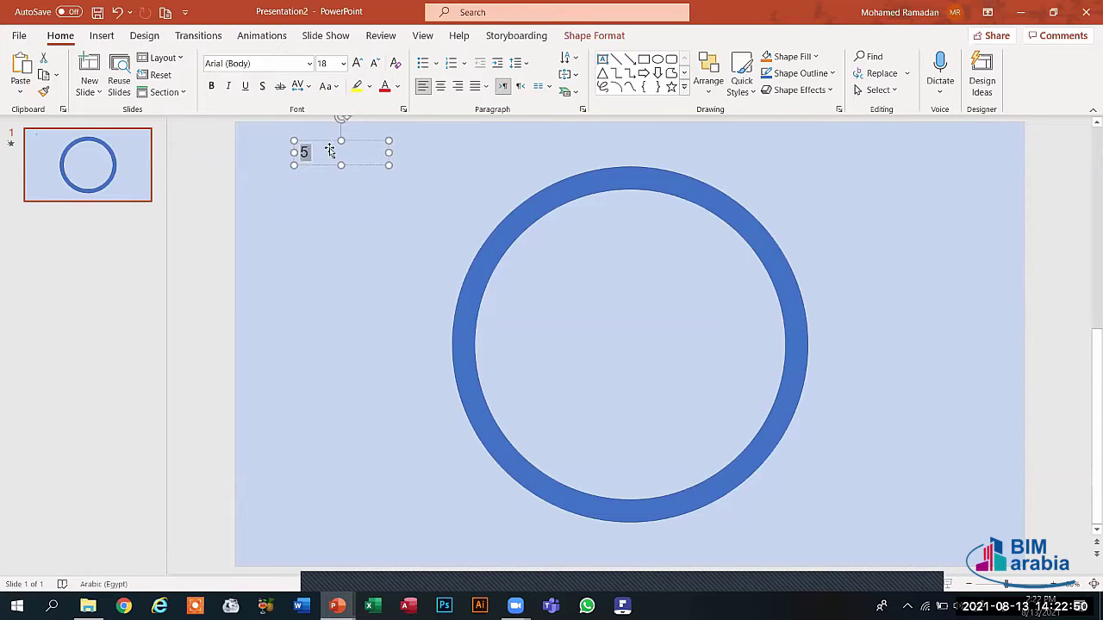
left_click(440, 87)
left_click(358, 64)
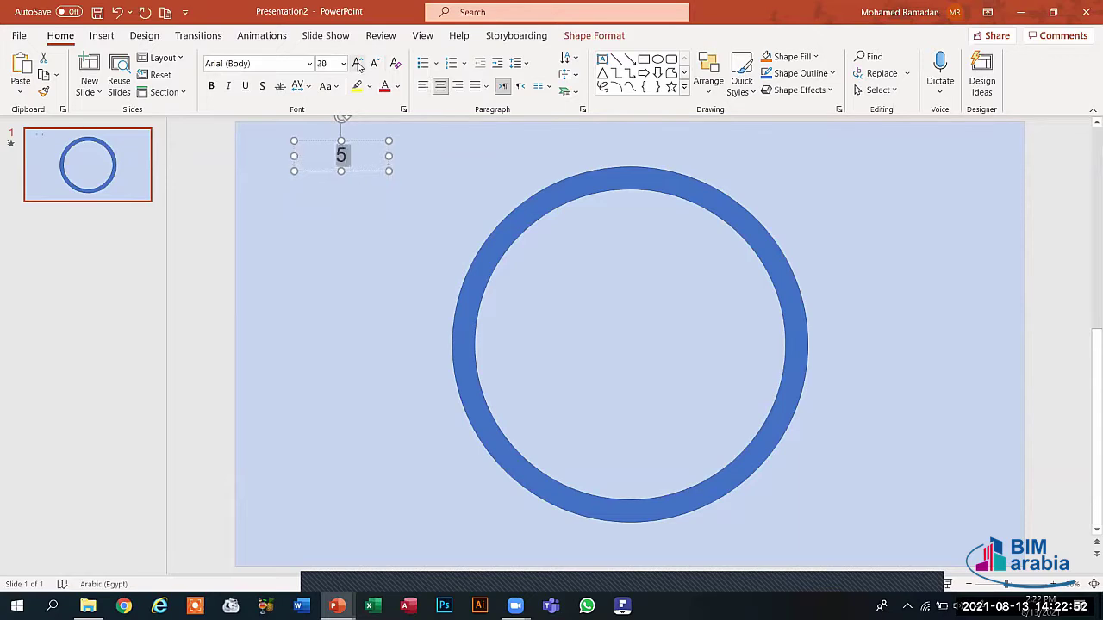
left_click(358, 65)
left_click(358, 65)
left_click(357, 65)
left_click(357, 66)
left_click(358, 65)
left_click(357, 65)
left_click(358, 65)
left_click(357, 66)
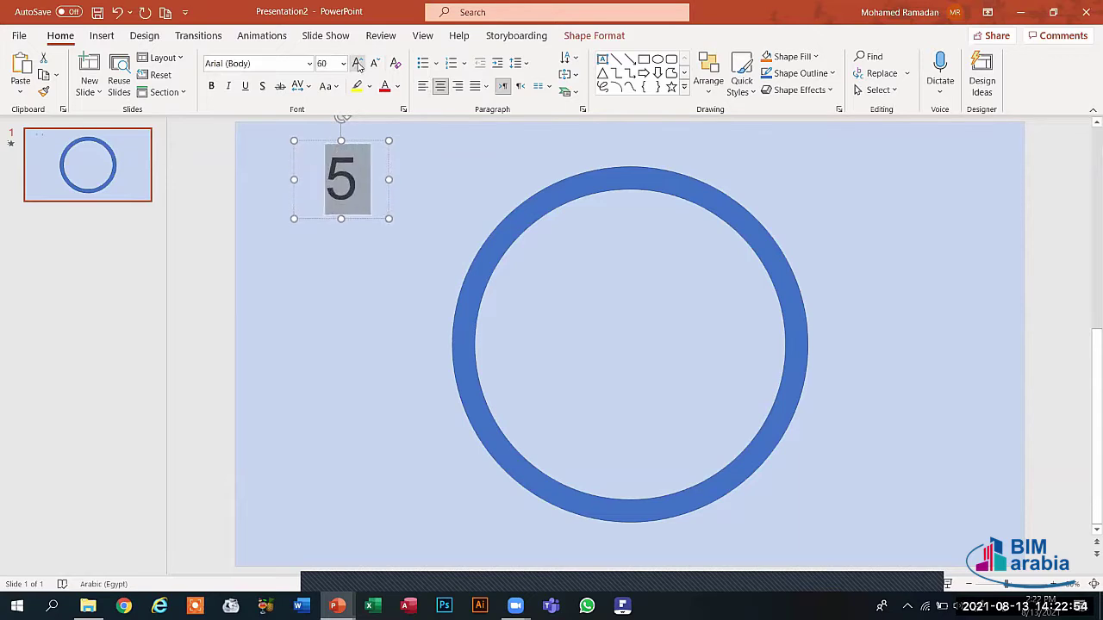
left_click(358, 66)
left_click(358, 66)
left_click(357, 66)
left_click(358, 66)
left_click(357, 66)
left_click(357, 66)
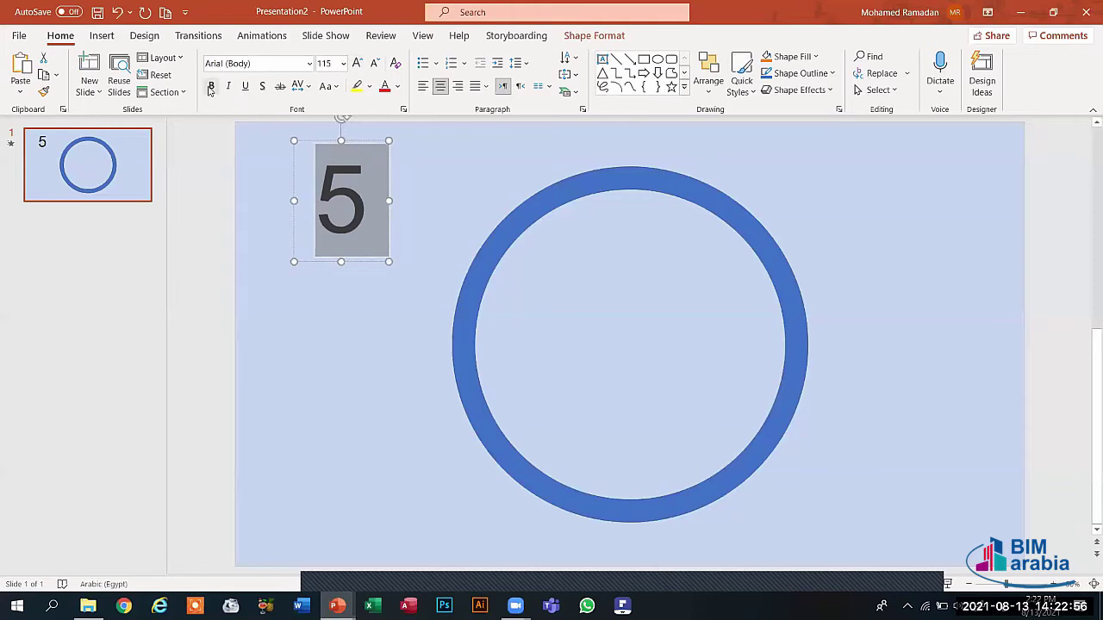
left_click(210, 86)
left_click(295, 231)
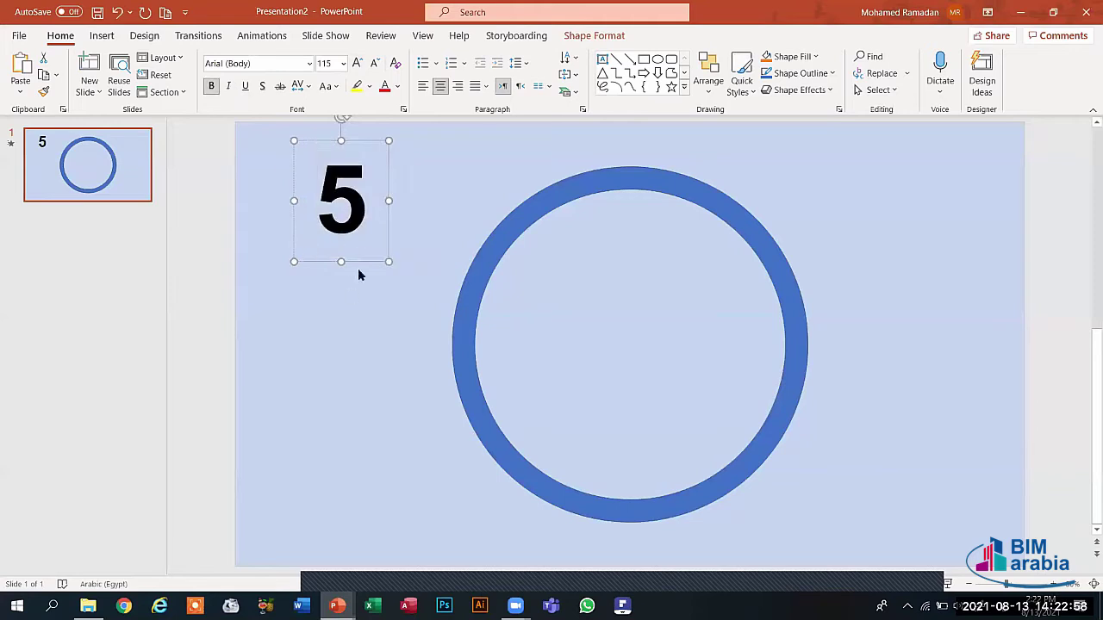
Duplicate the 5 text box with Ctrl+D and spread the copies out of the pile.
left_click_drag(359, 261, 323, 249)
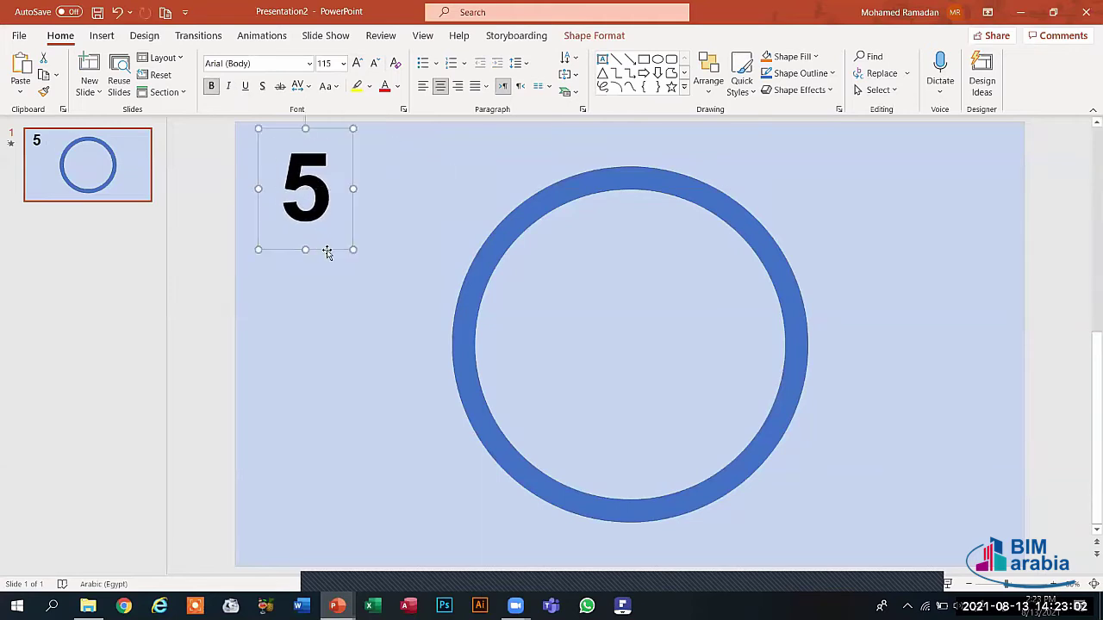
key("ctrl+d")
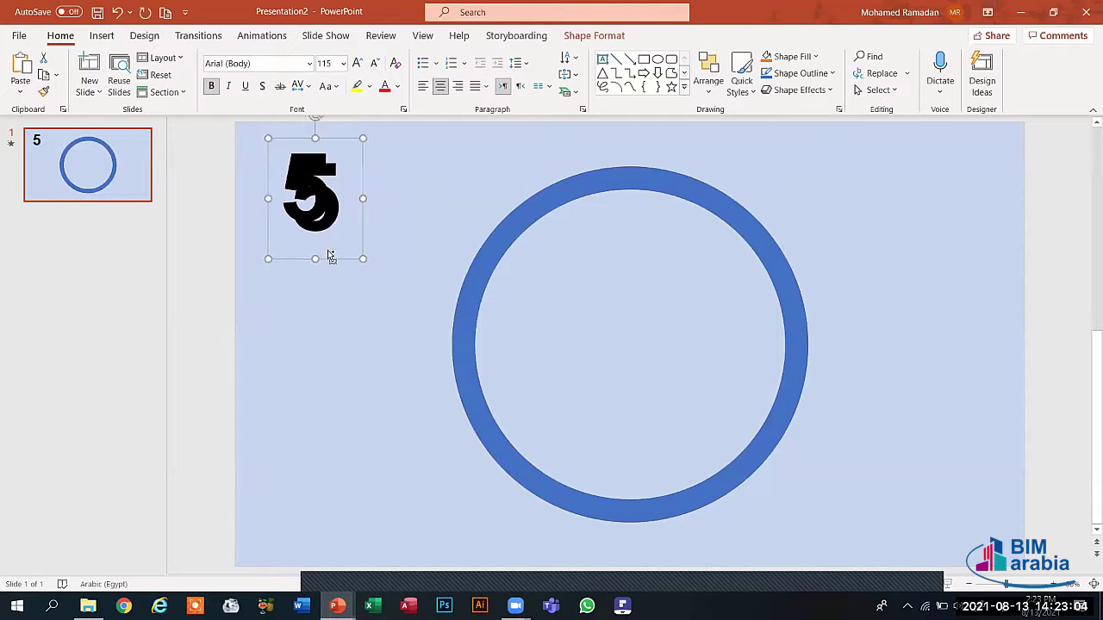
key("ctrl+d")
key("ctrl+d")
key("ctrl+d")
key("ctrl+d")
key("ctrl+d")
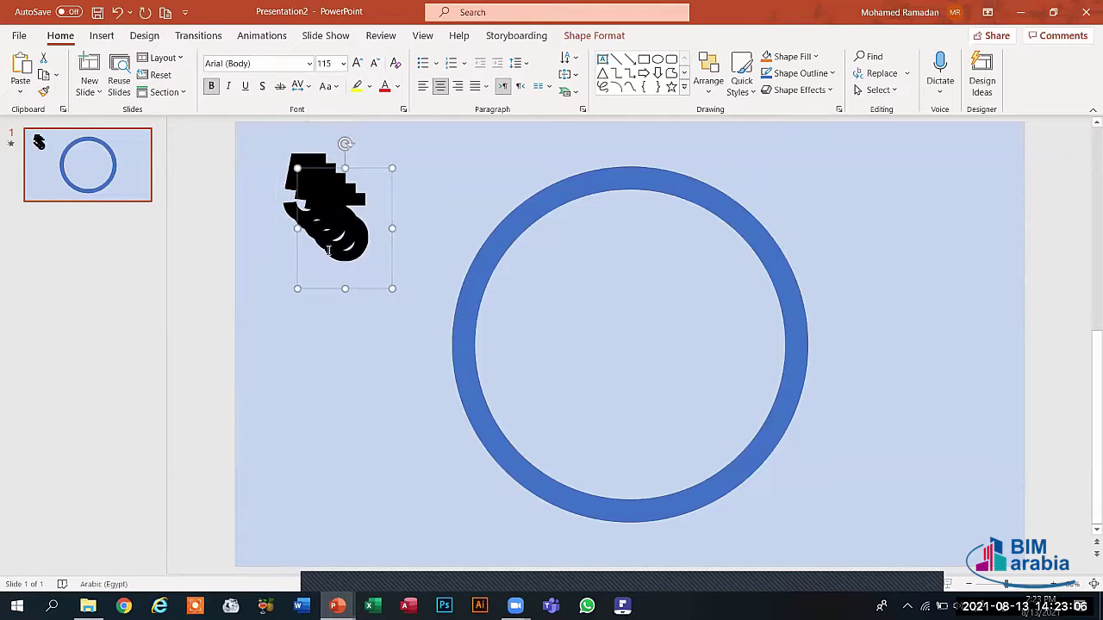
left_click_drag(377, 296, 482, 187)
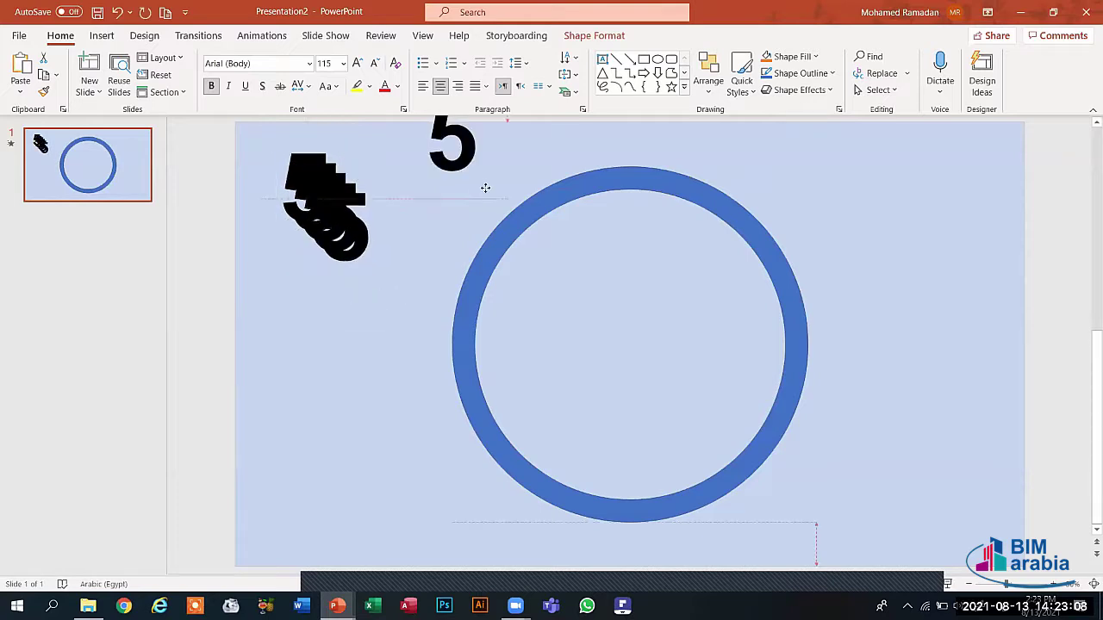
left_click(357, 266)
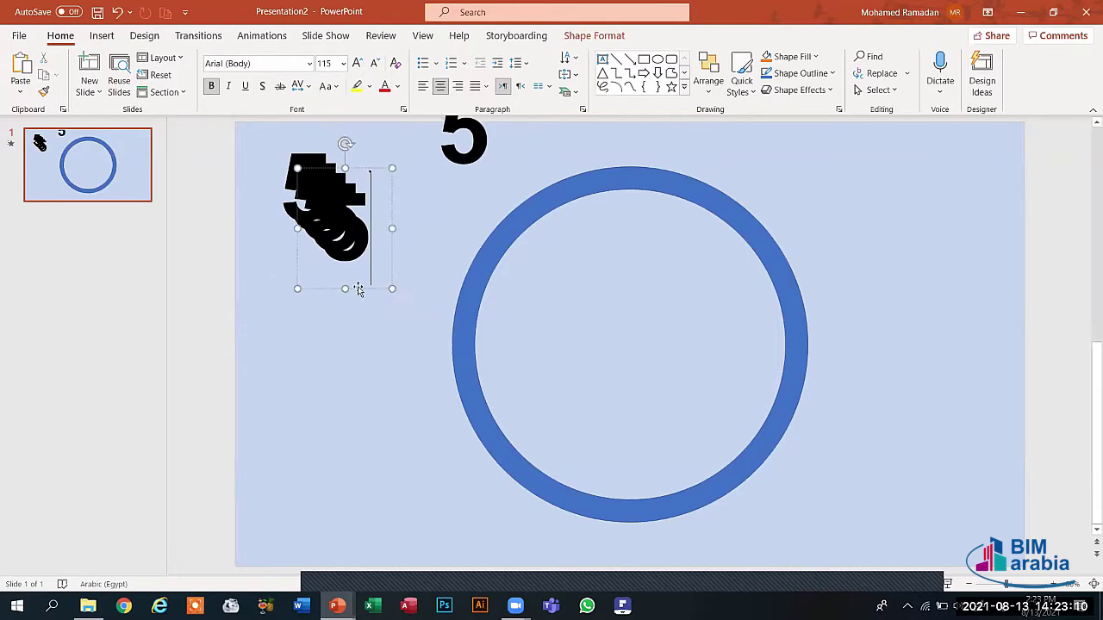
left_click_drag(359, 289, 501, 274)
left_click(345, 264)
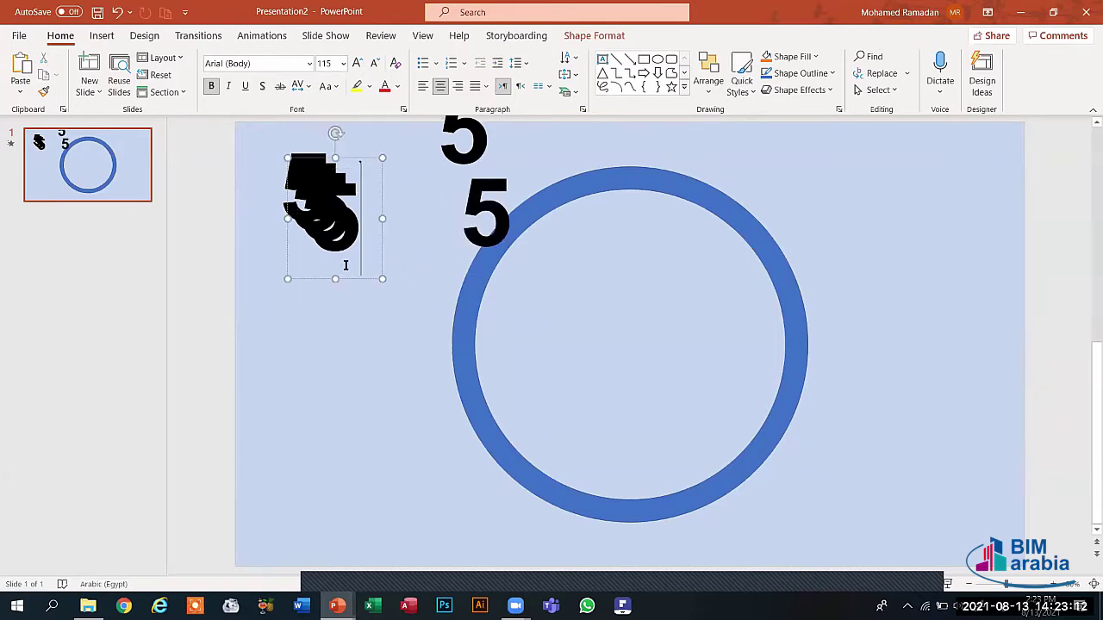
left_click_drag(342, 278, 515, 332)
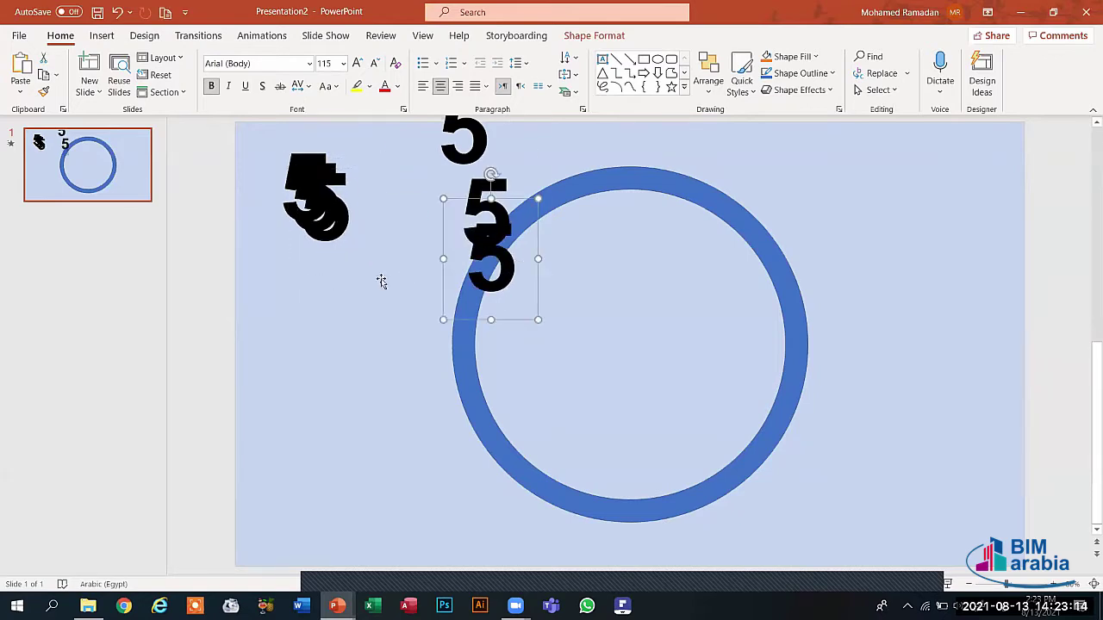
left_click(340, 266)
left_click(440, 302)
left_click_drag(336, 258, 455, 307)
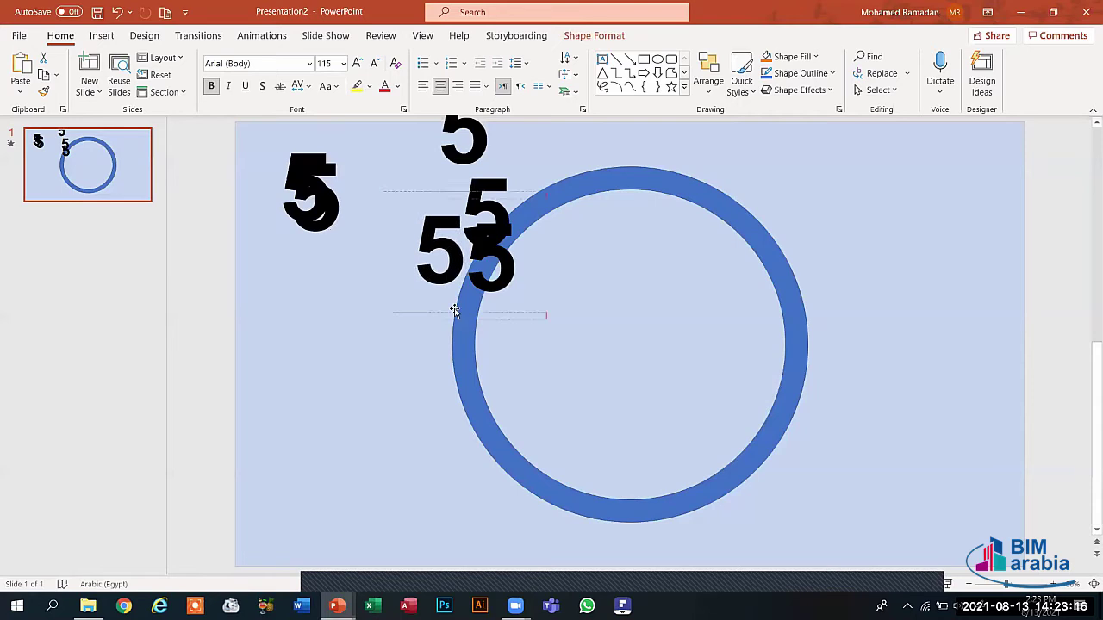
left_click(320, 218)
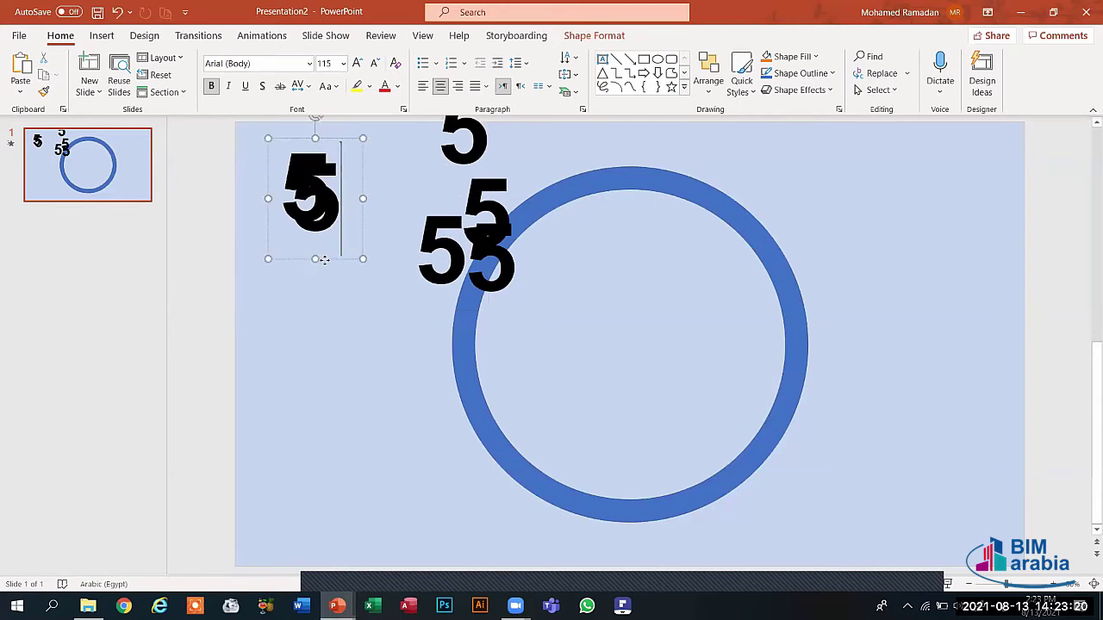
left_click_drag(323, 259, 313, 344)
Turn two copies into 4 and 3, stacked below the 5 on the left.
left_click(330, 285)
double_click(310, 284)
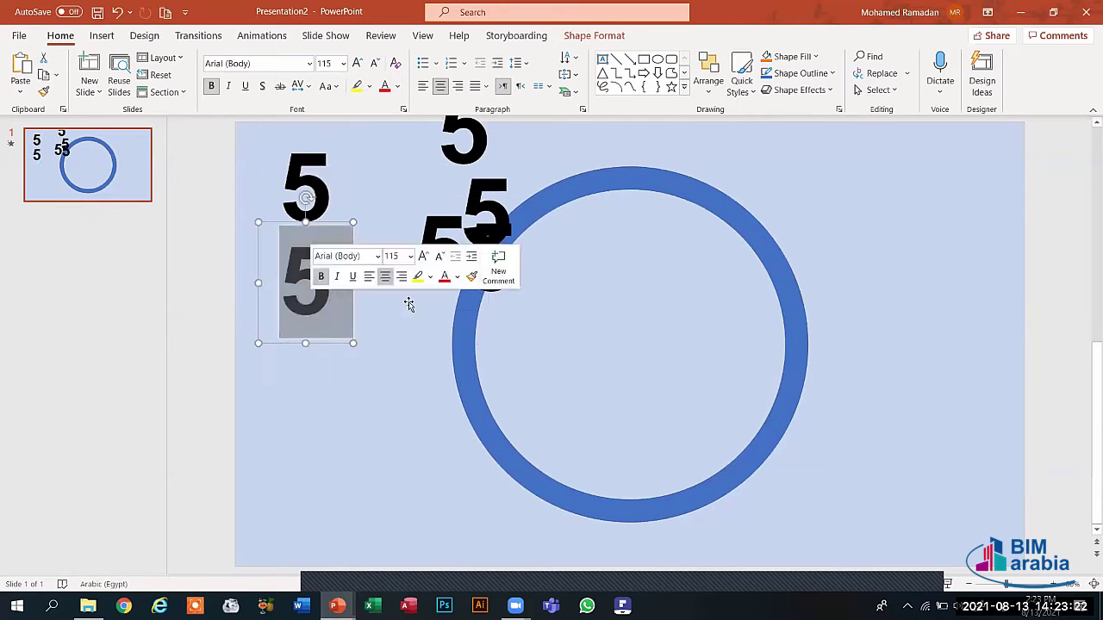
type("4")
left_click(422, 315)
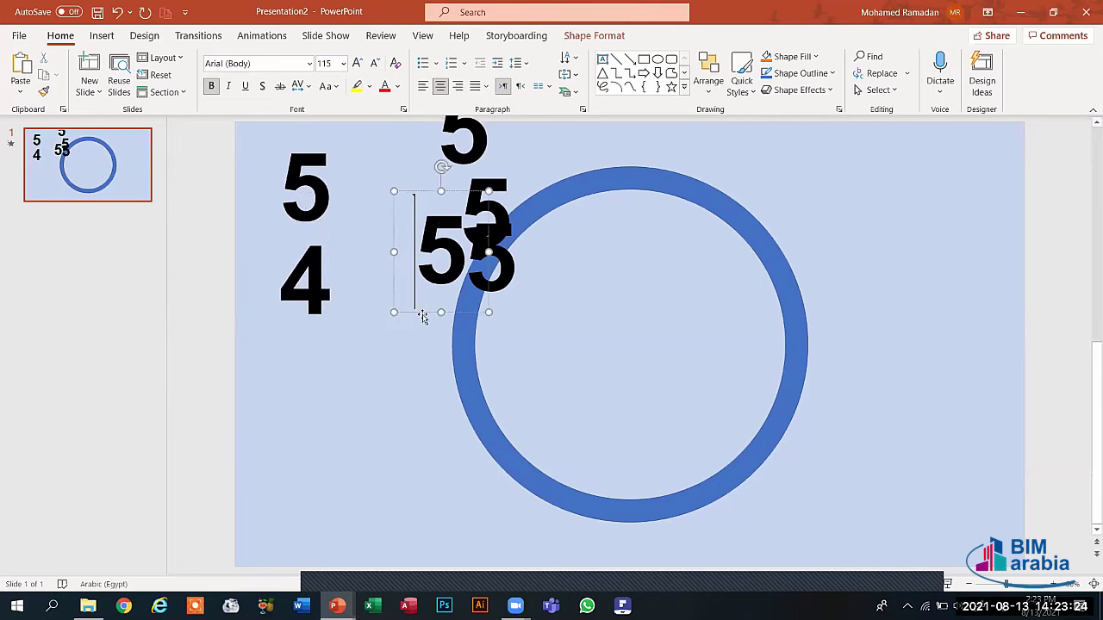
left_click(424, 313)
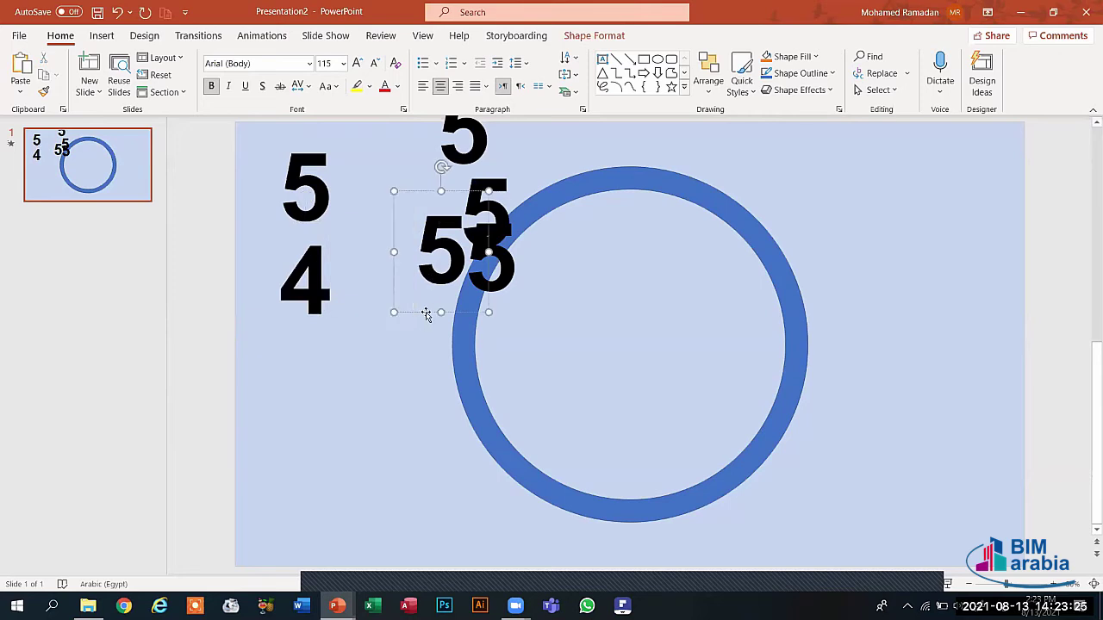
left_click_drag(320, 413, 287, 443)
double_click(302, 416)
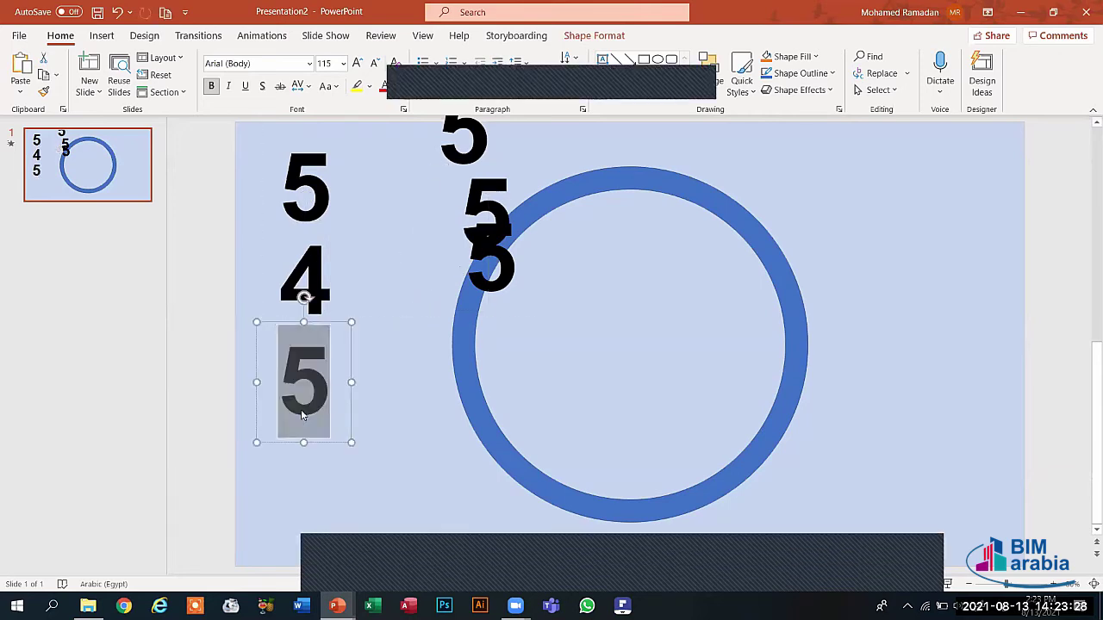
type("3")
Place a copy below the 3 as 2 and another on the right as 1.
left_click(473, 284)
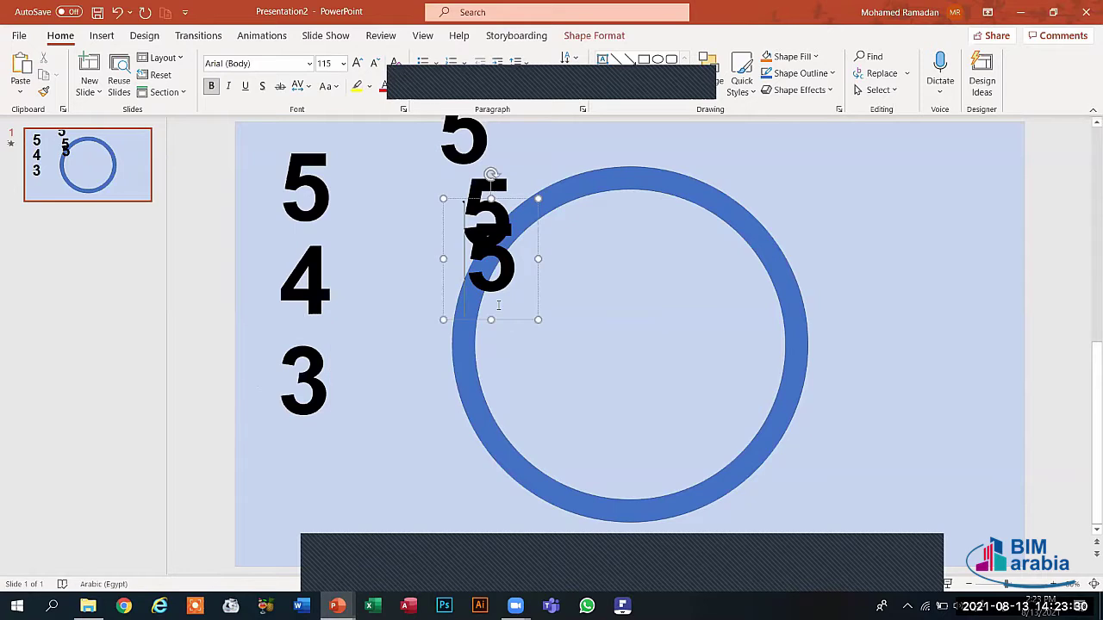
left_click_drag(504, 319, 313, 548)
double_click(314, 513)
type("2")
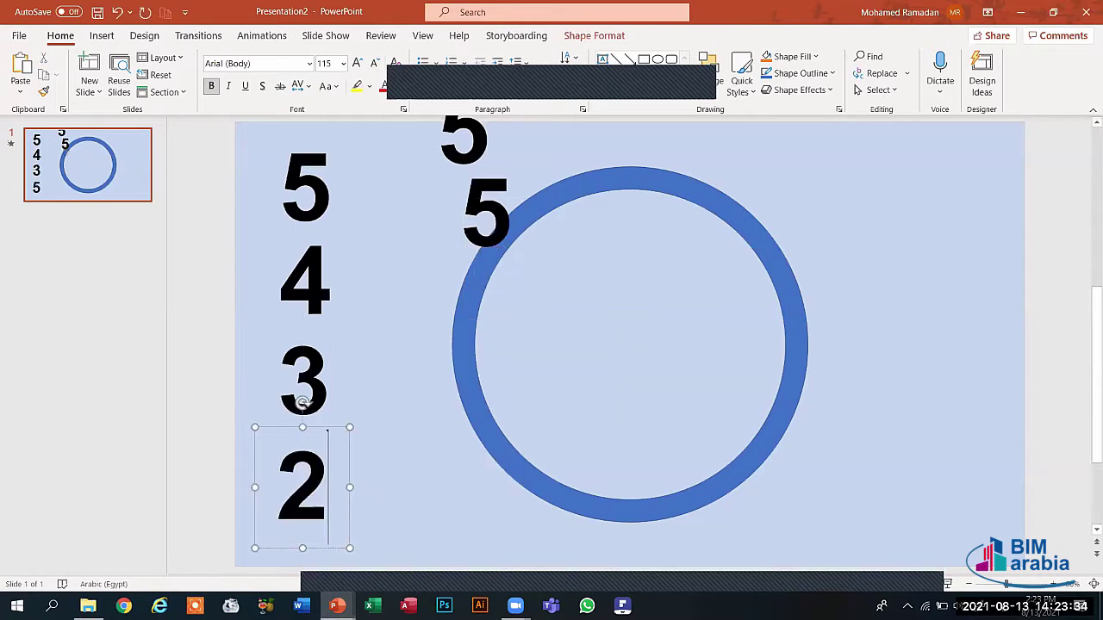
left_click(472, 244)
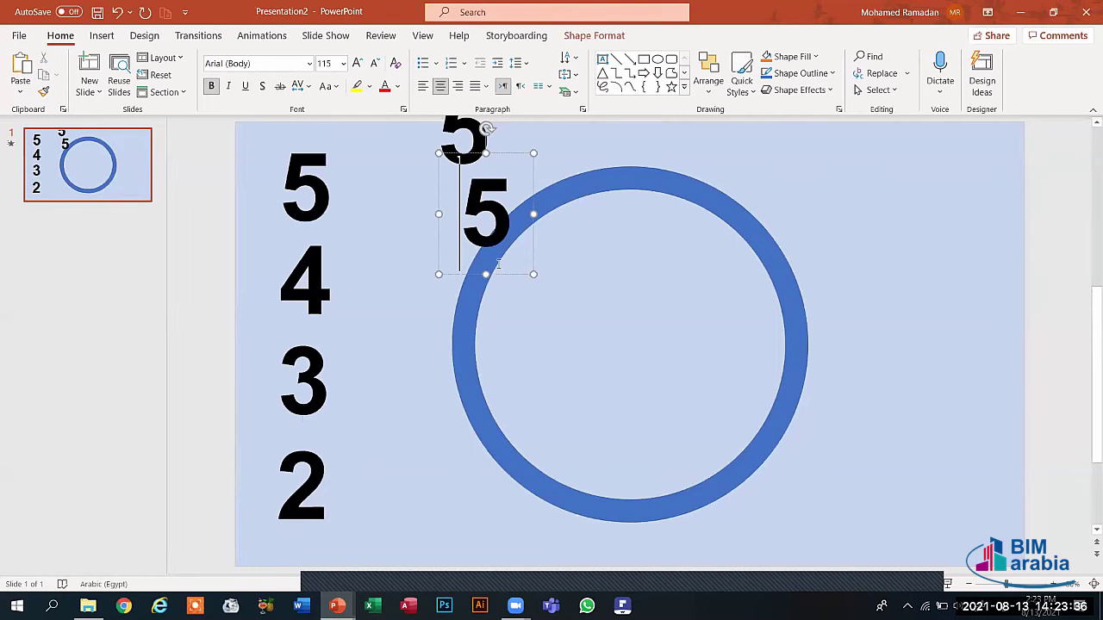
left_click_drag(509, 271, 979, 261)
double_click(973, 237)
type("1")
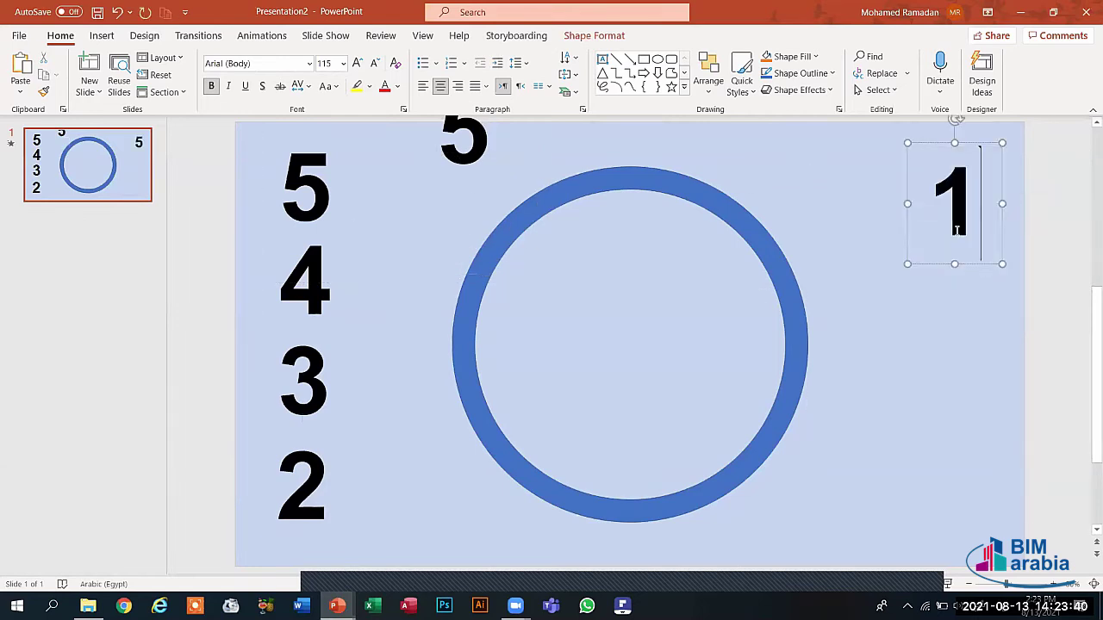
left_click(942, 307)
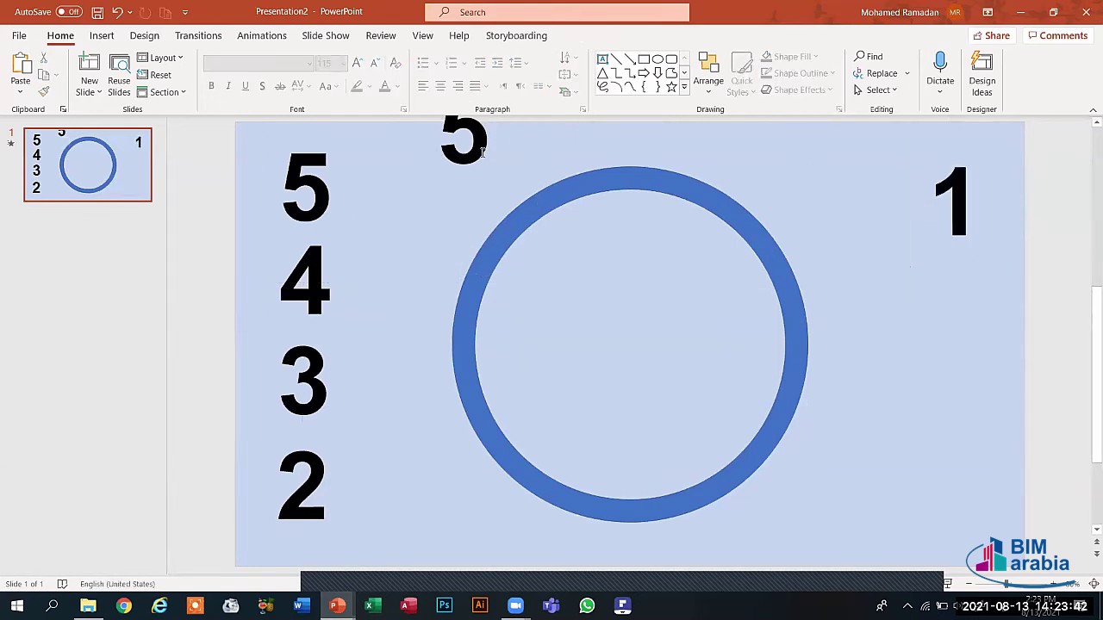
Move the top copy to the right below the 1 and change it to 0.
scroll(480, 139, "up", 2)
left_click(484, 276)
left_click_drag(485, 280, 985, 465)
scroll(985, 466, "down", 1)
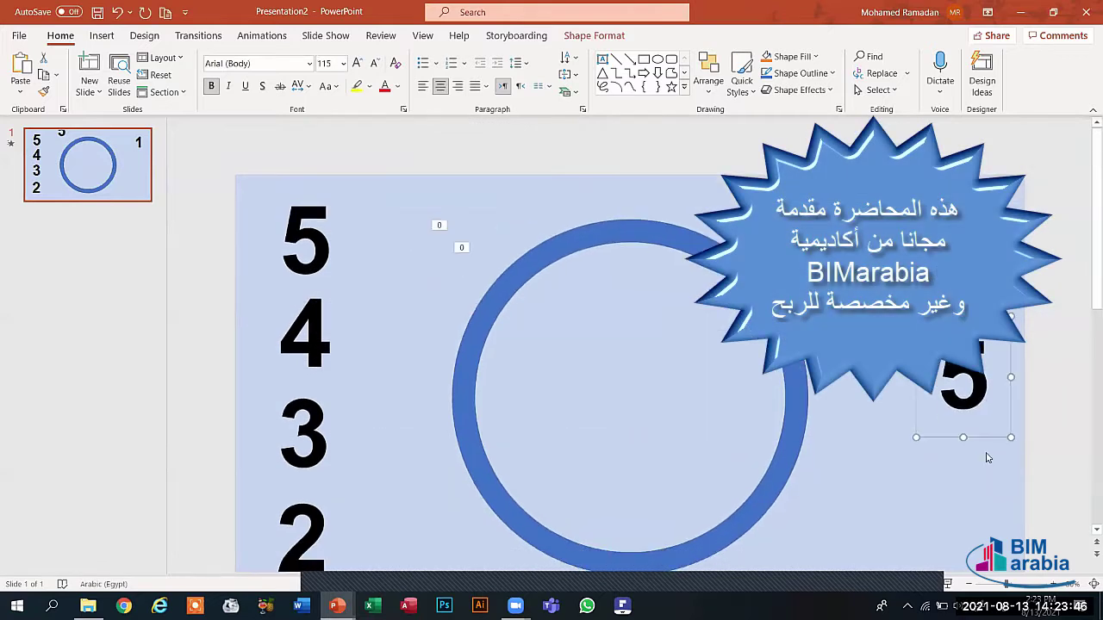
right_click(982, 353)
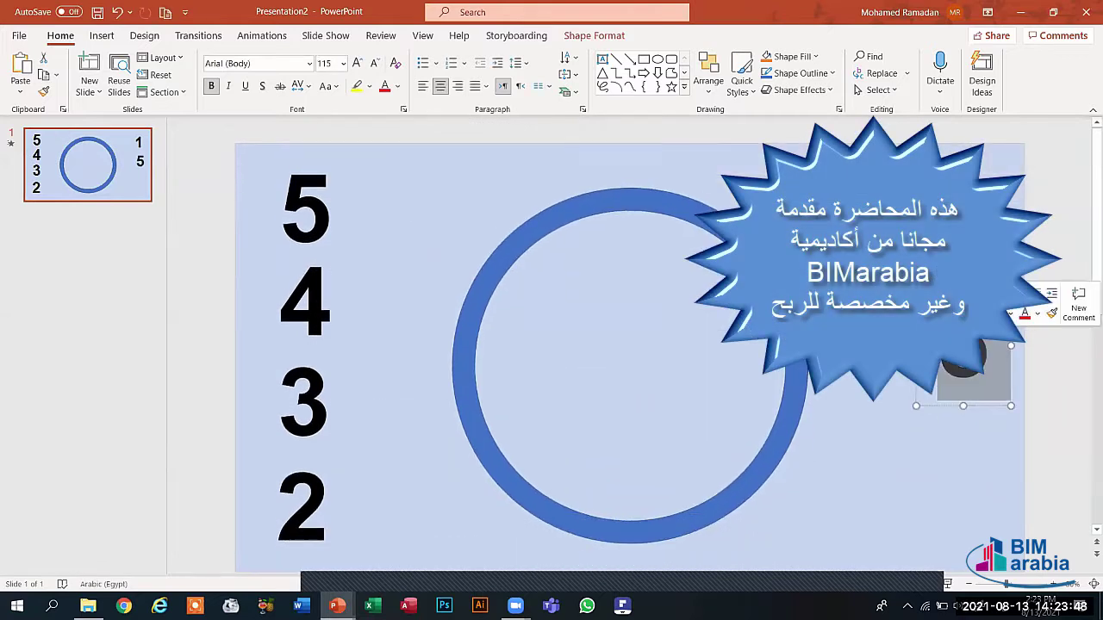
type("0")
left_click(894, 457)
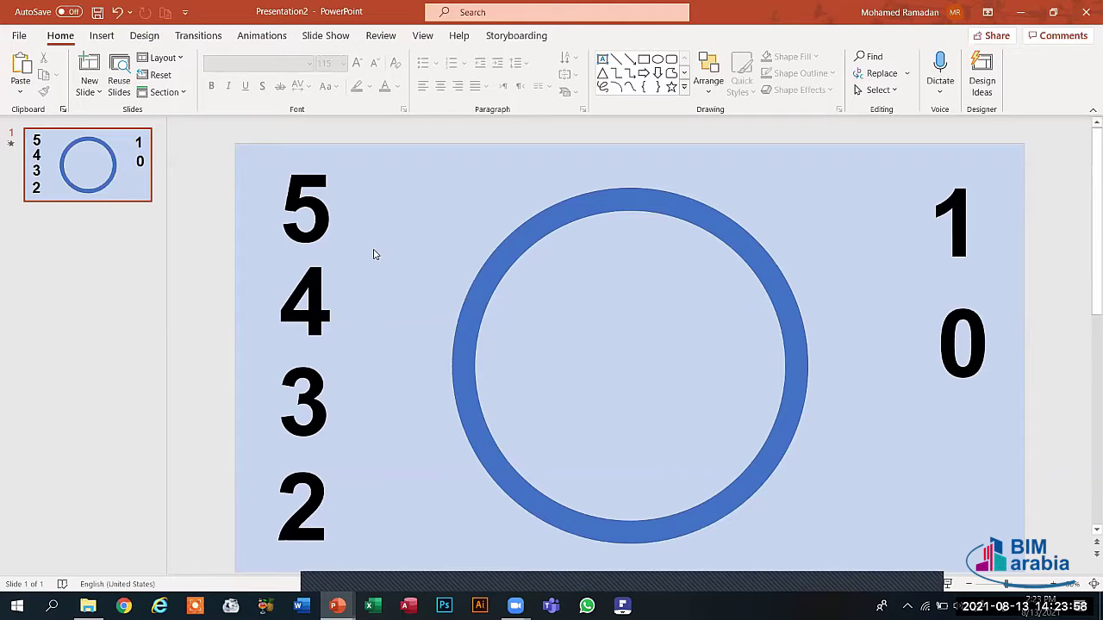
left_click(331, 207)
Drag the digit into the centre of the blue ring.
left_click(340, 266)
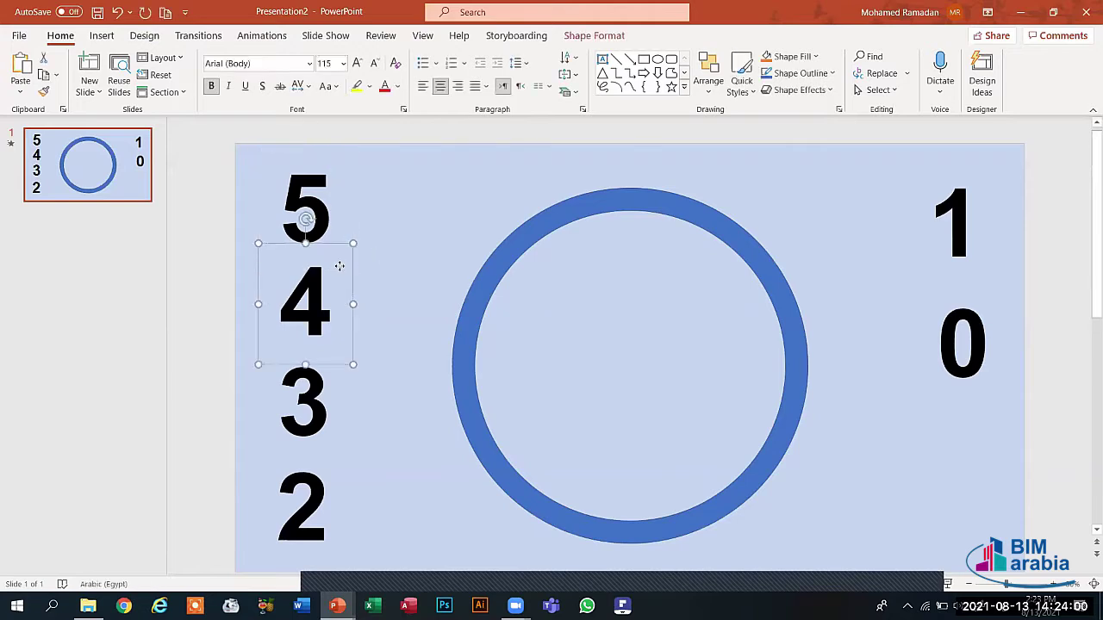
left_click_drag(340, 266, 661, 428)
left_click(326, 210)
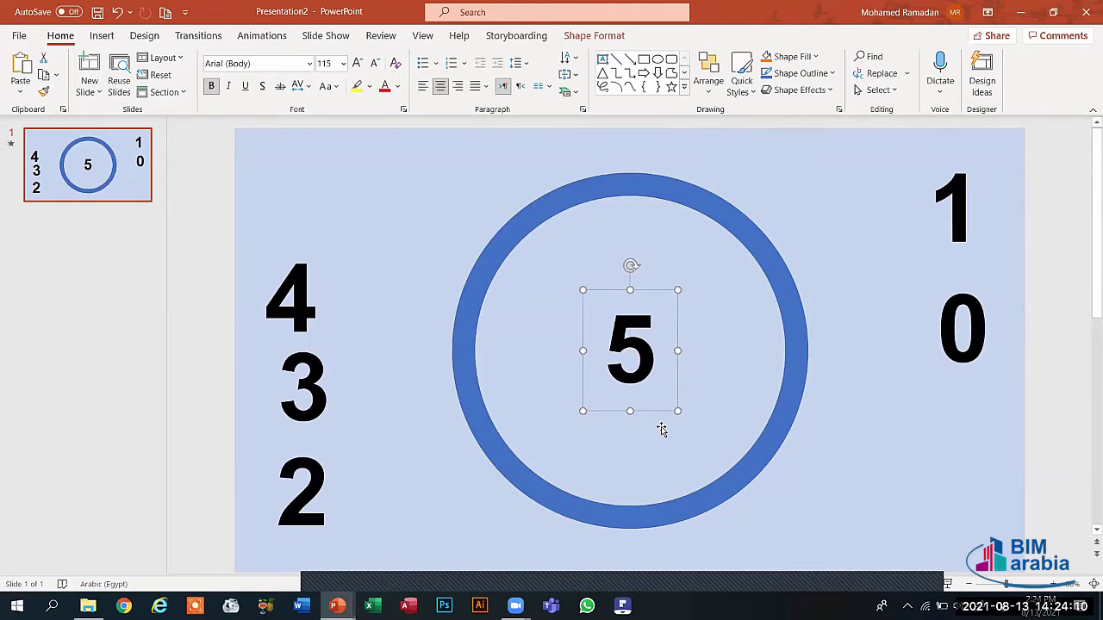
Bring the 5 in front of the ring with Bring to Front.
left_click(627, 39)
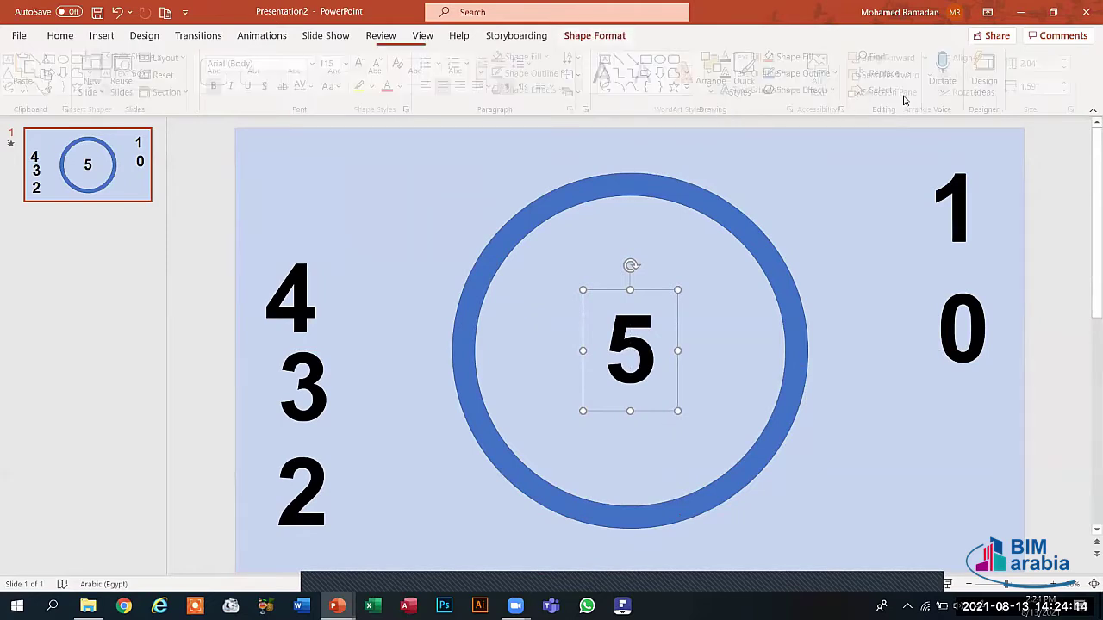
left_click(914, 77)
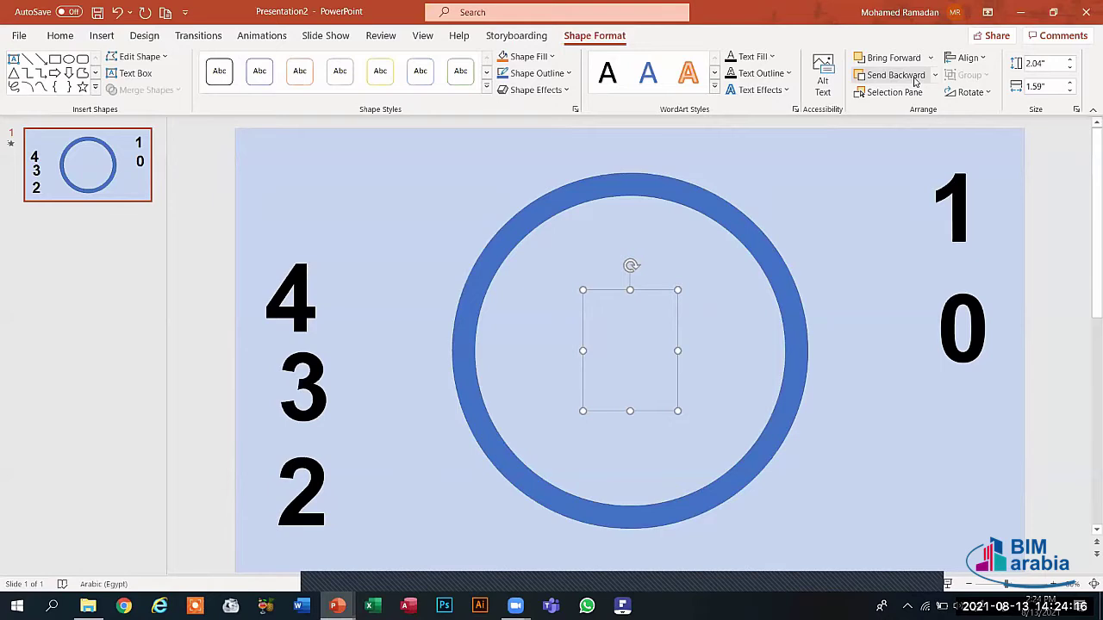
left_click(935, 76)
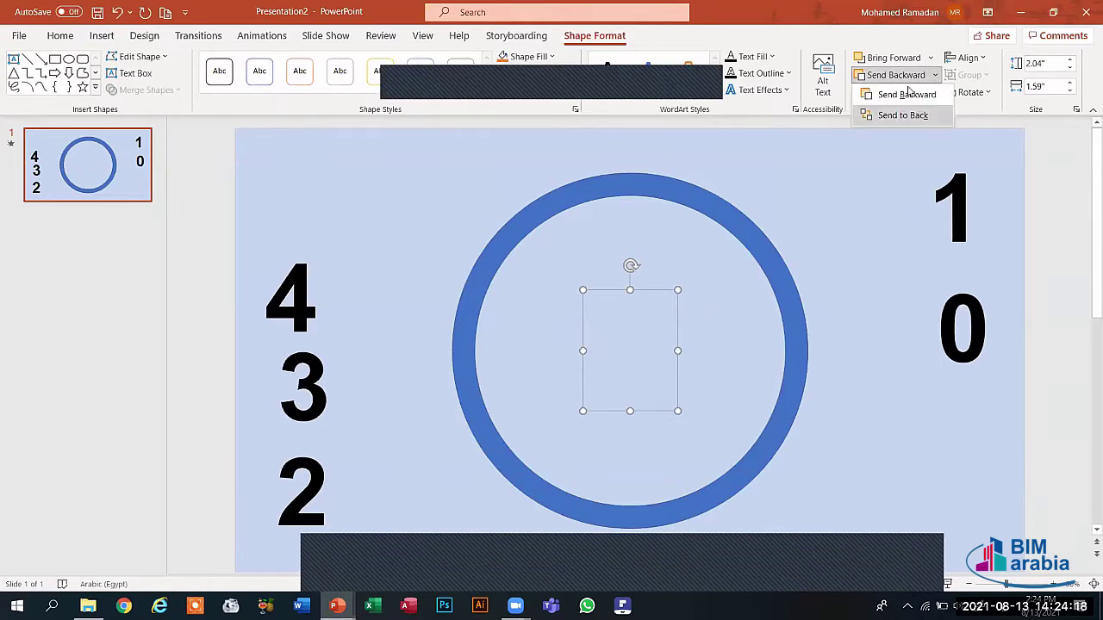
left_click(926, 93)
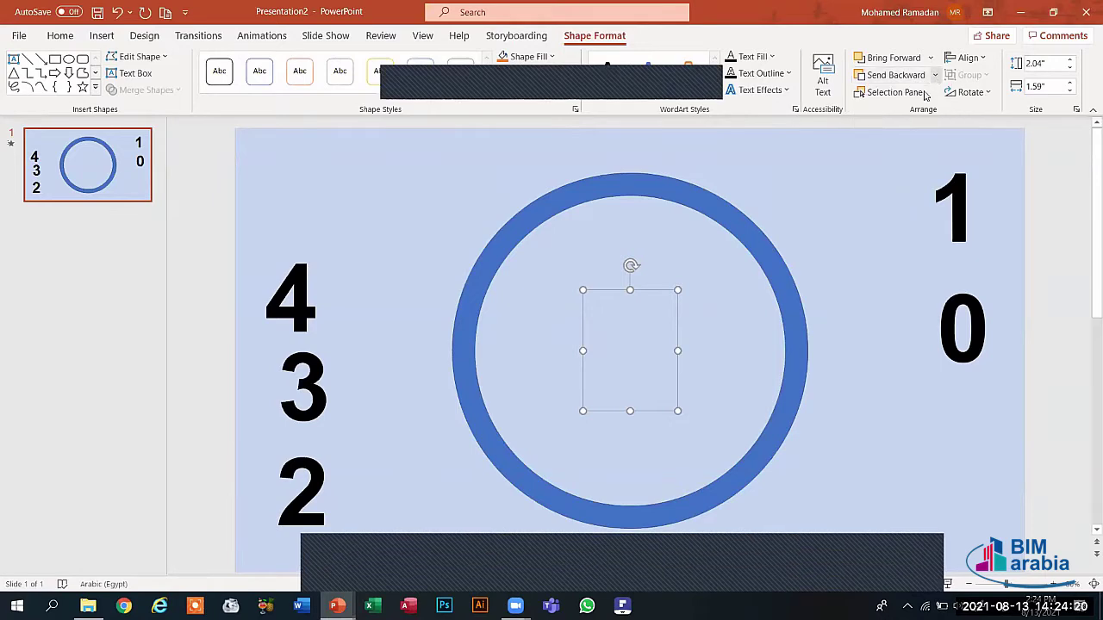
left_click(929, 57)
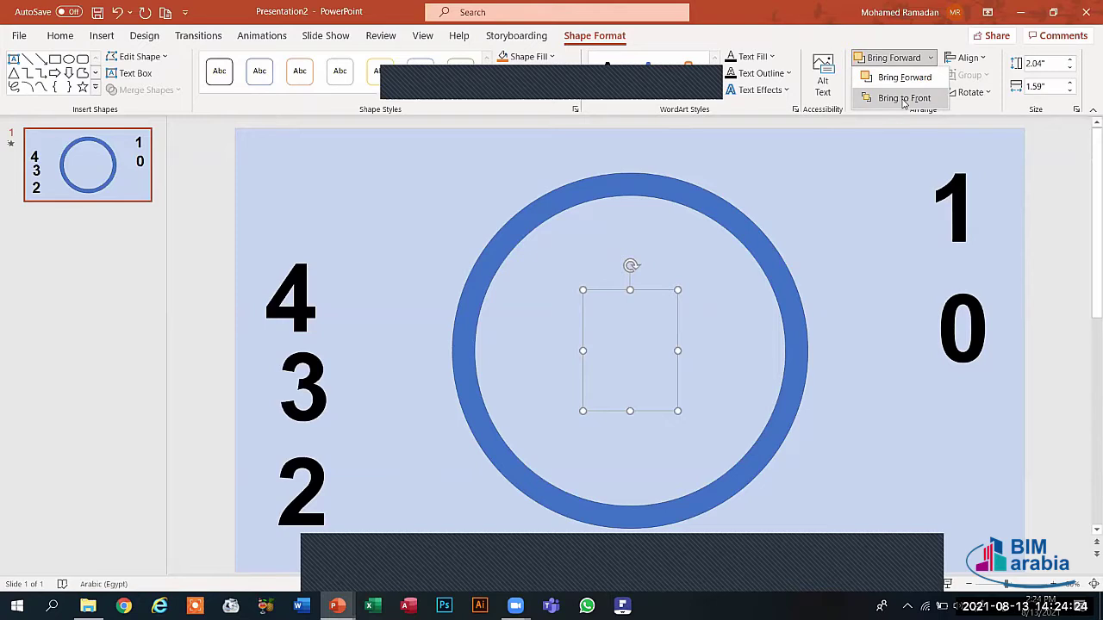
left_click(903, 98)
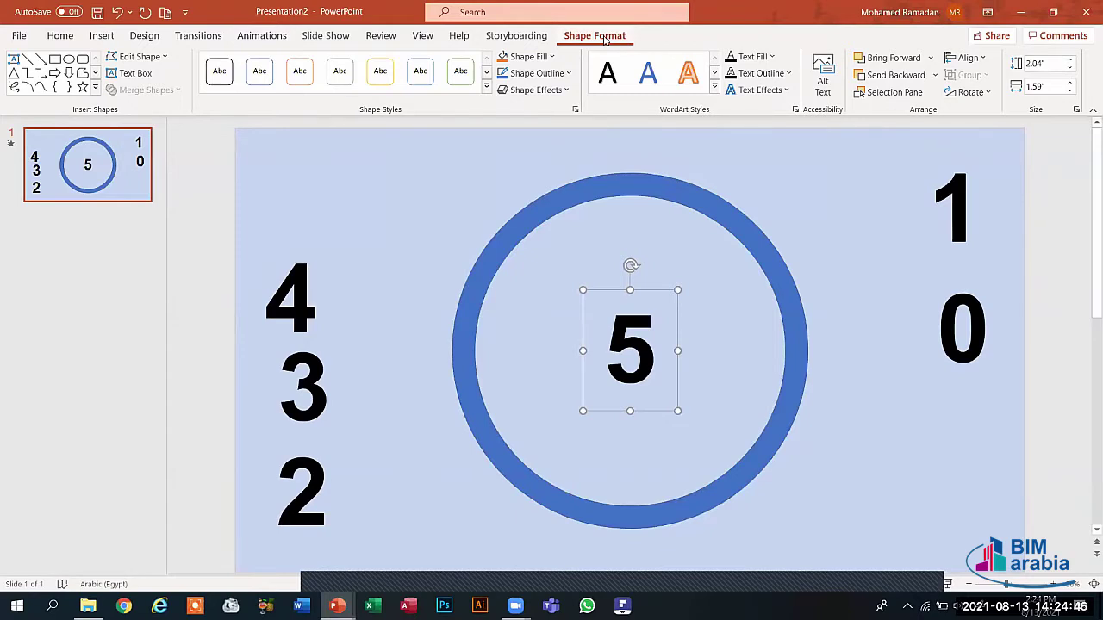
left_click(272, 38)
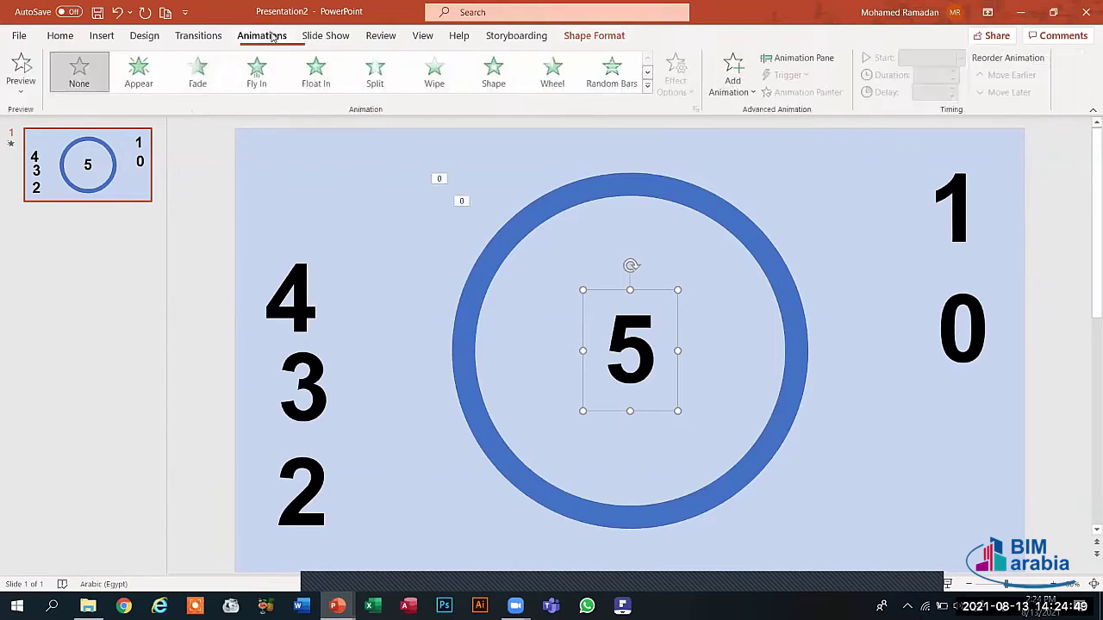
Give the central 5 an Appear entrance starting With Previous and show the Animation Pane.
left_click(132, 69)
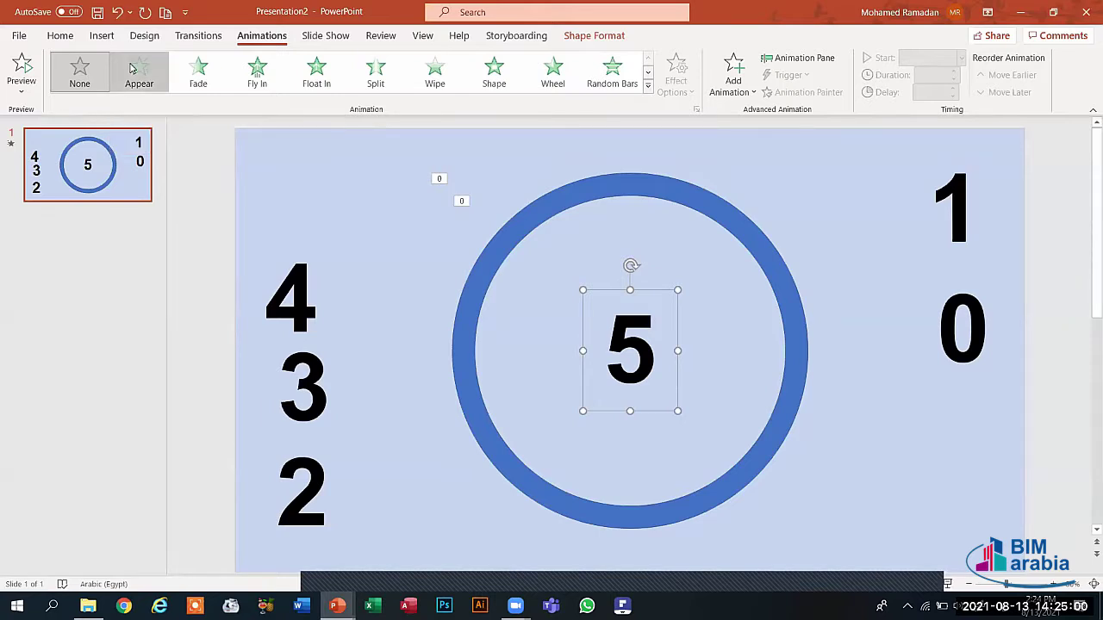
left_click(132, 69)
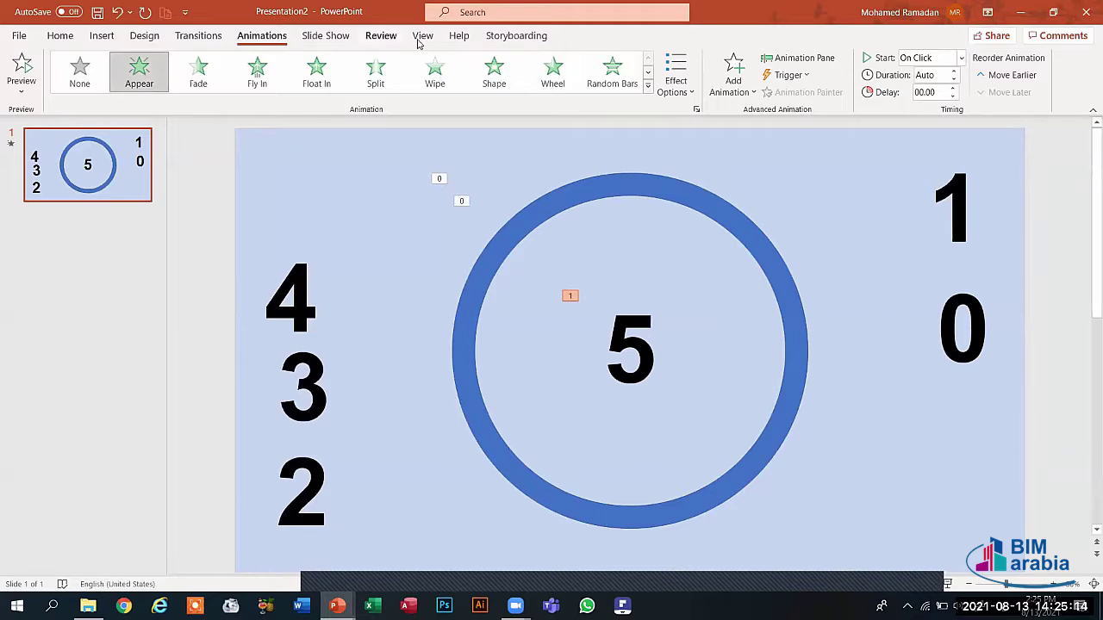
left_click(798, 58)
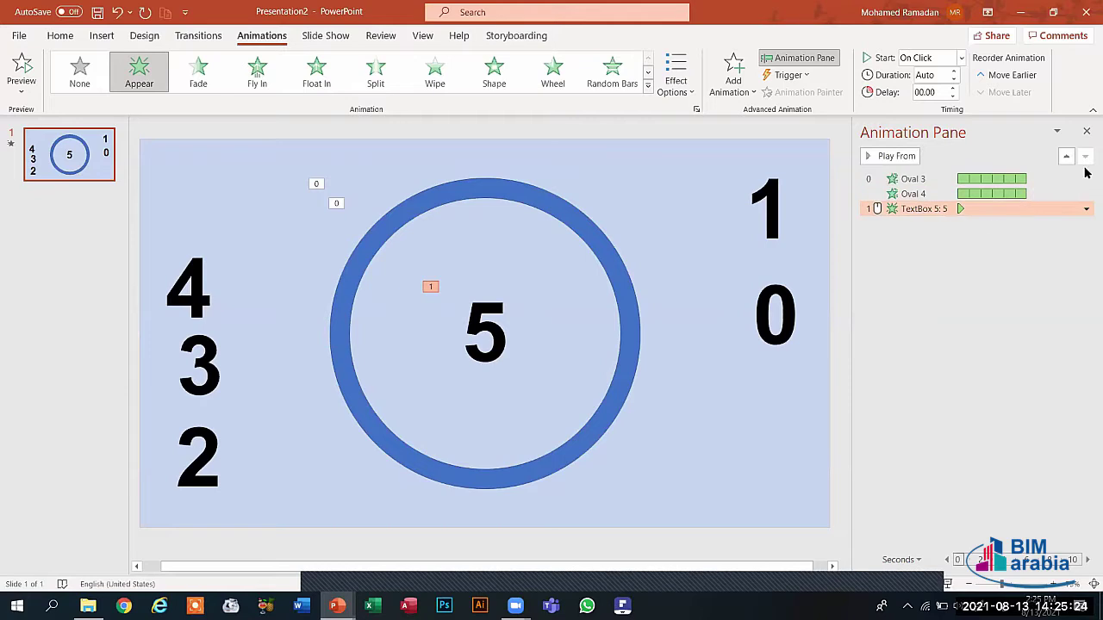
left_click(1086, 131)
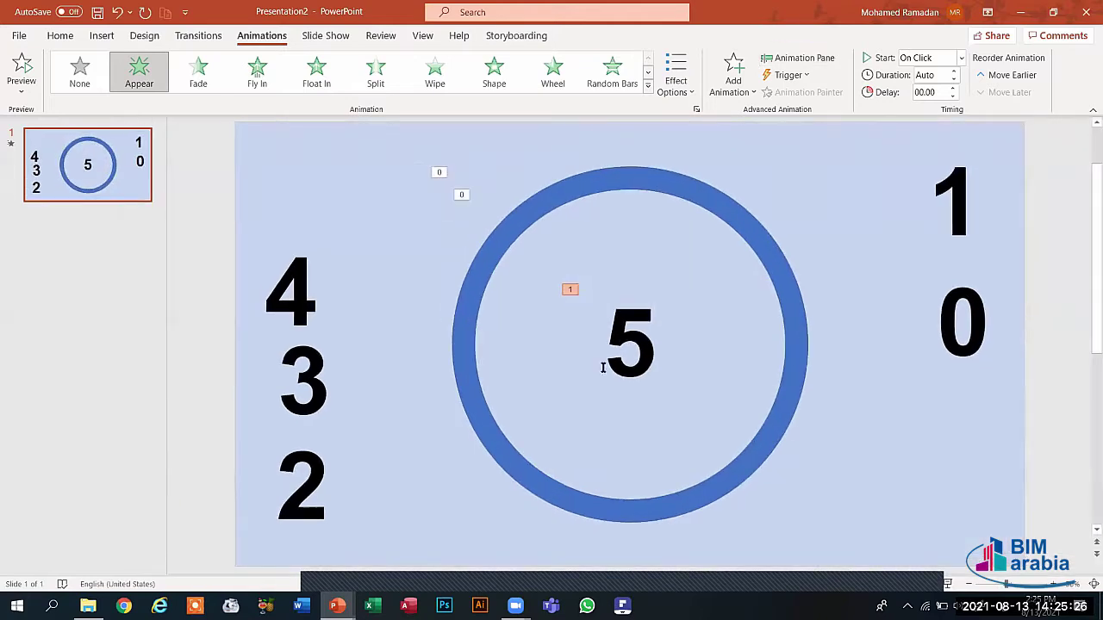
left_click(603, 368)
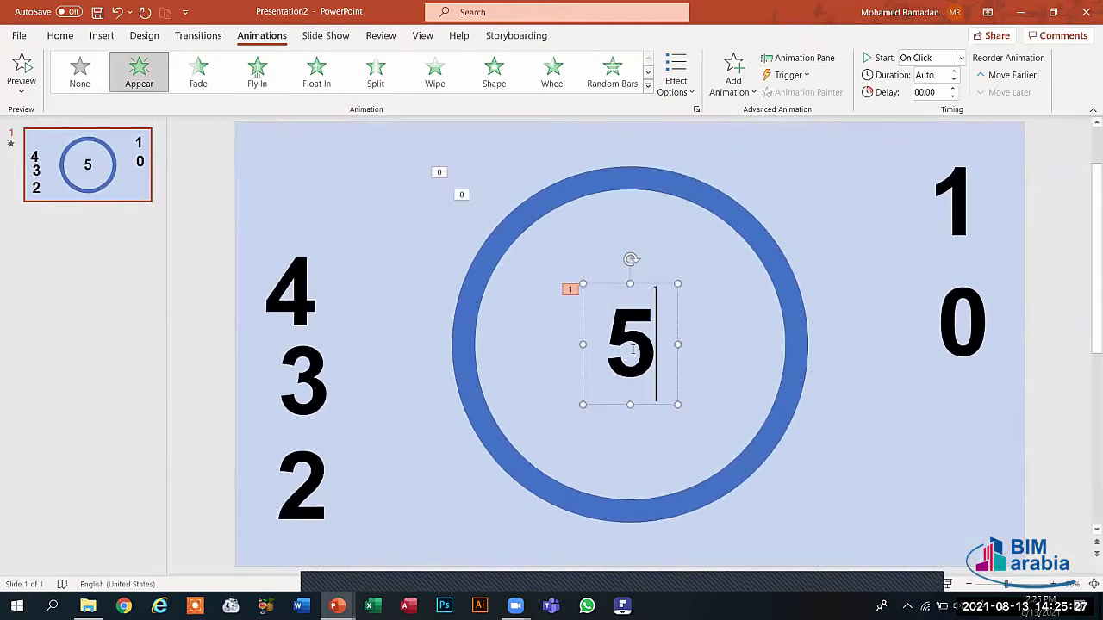
left_click(137, 78)
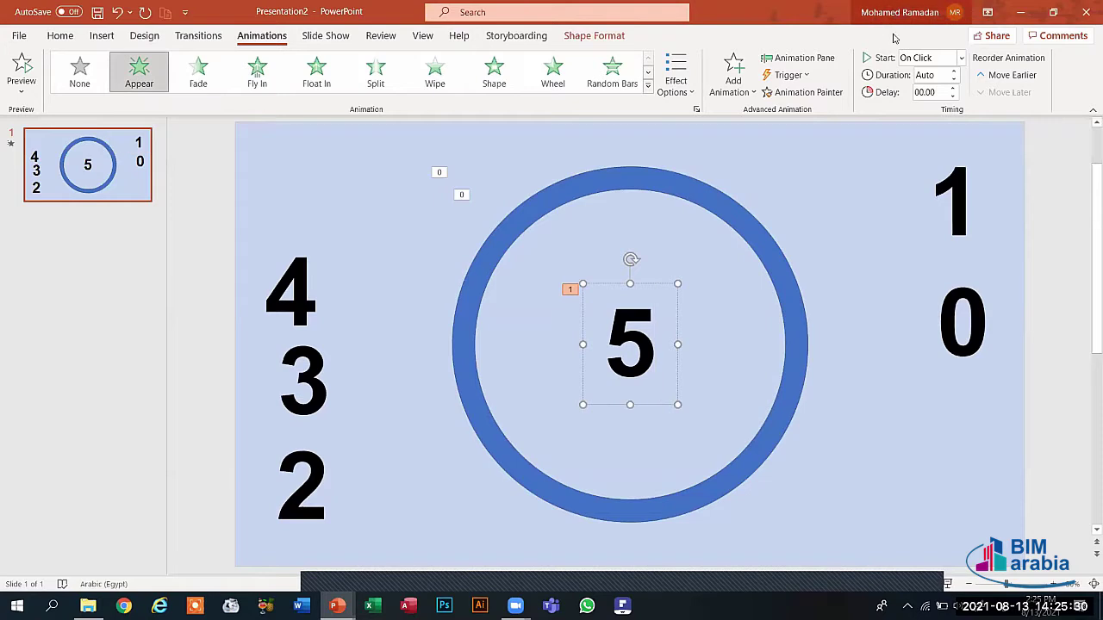
left_click(961, 58)
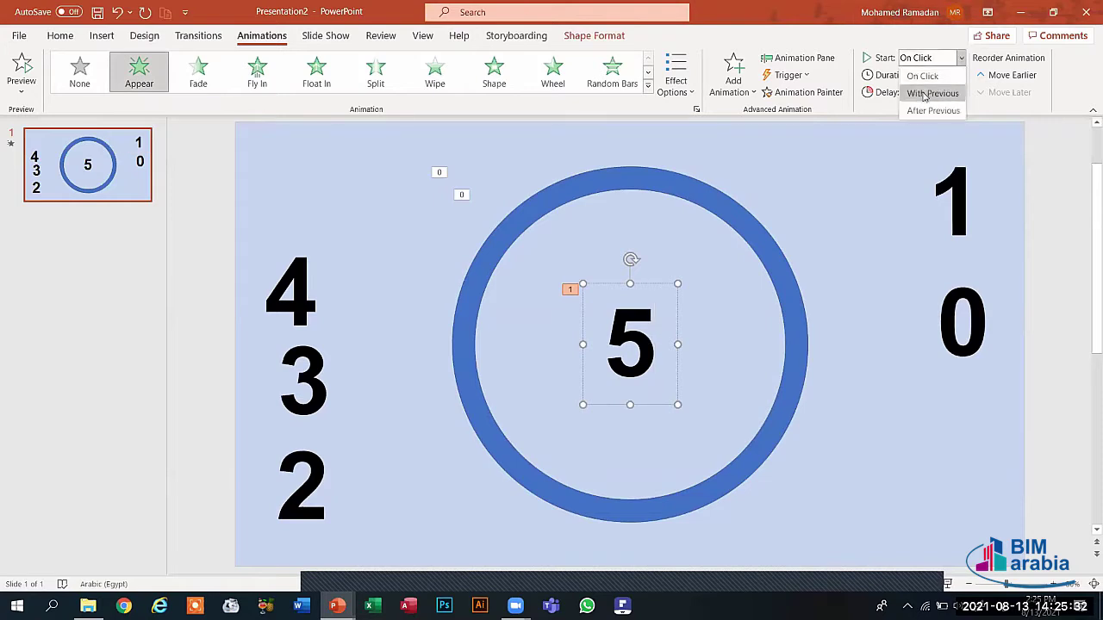
left_click(930, 93)
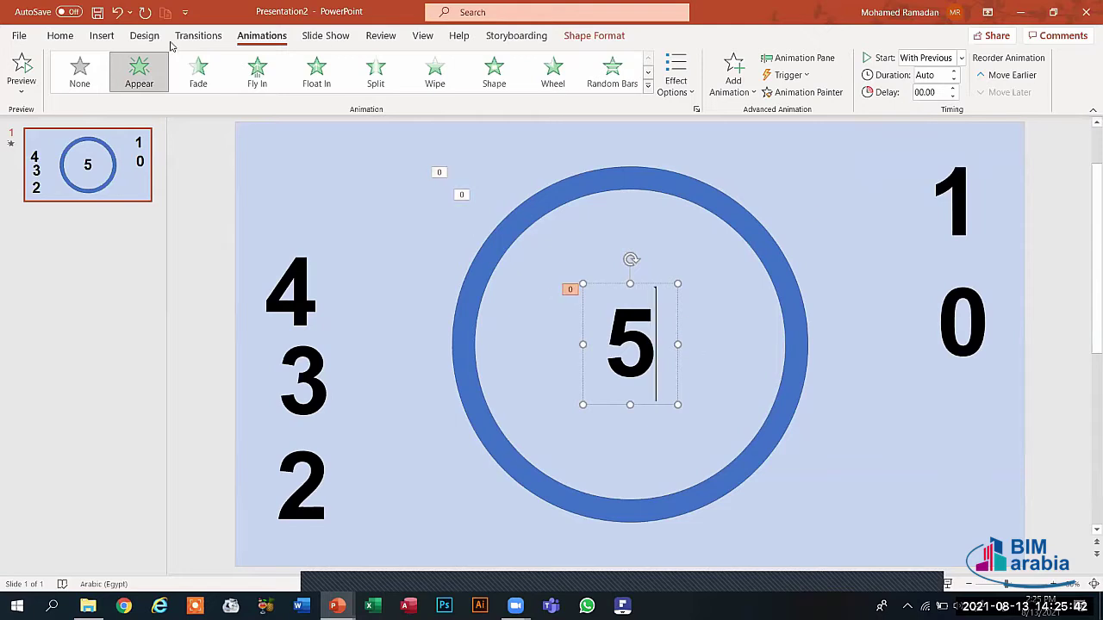
left_click(803, 57)
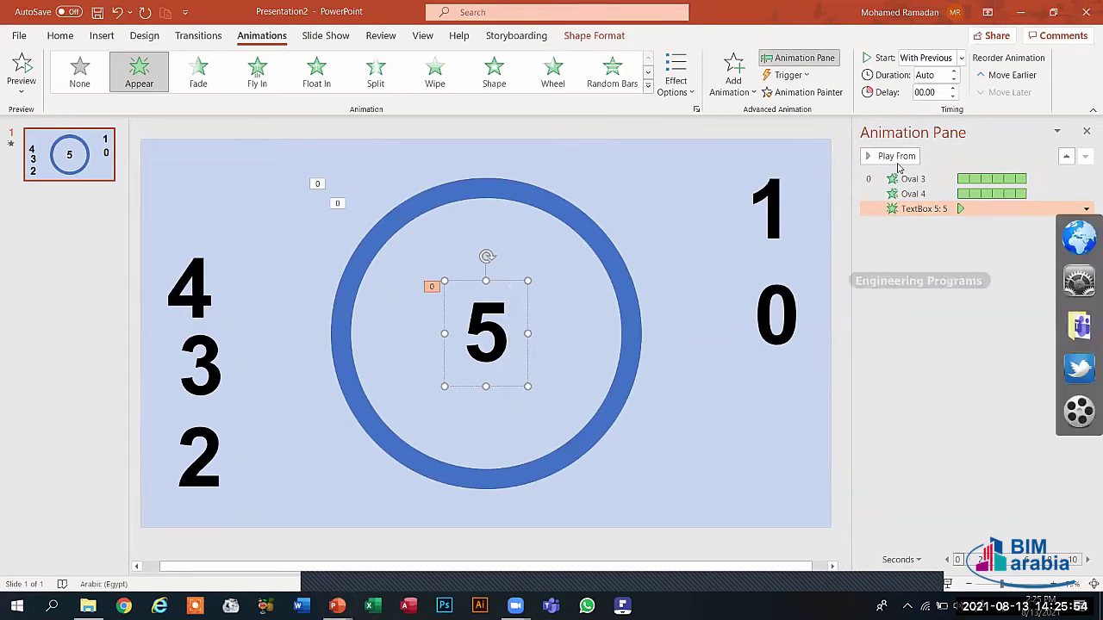
Set the sound of TextBox 5's Appear entrance to Click.
left_click(1086, 211)
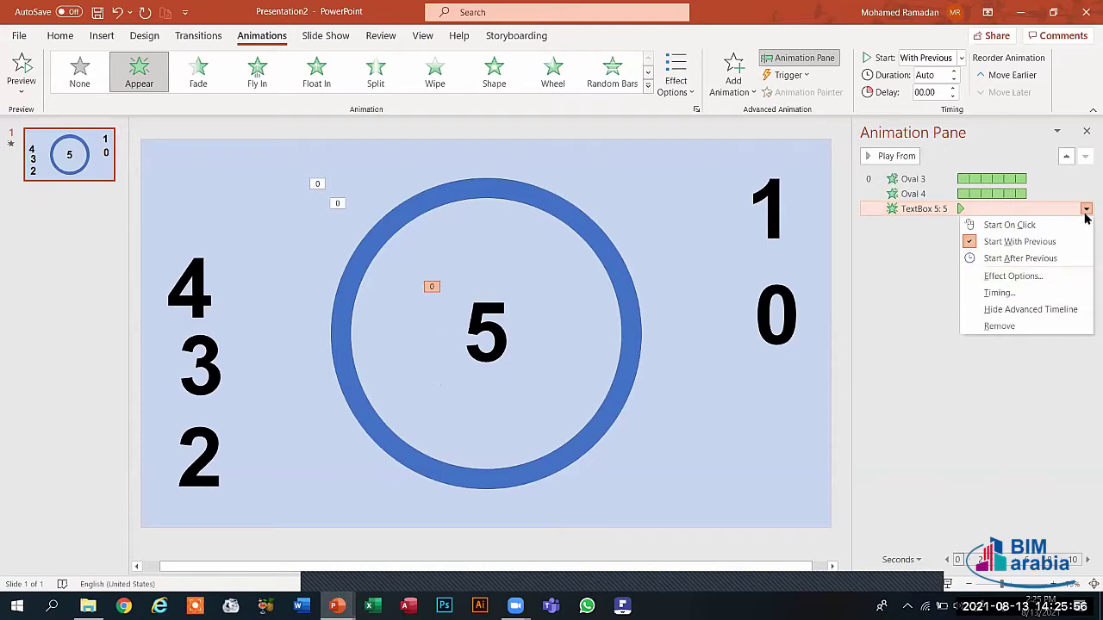
left_click(1014, 275)
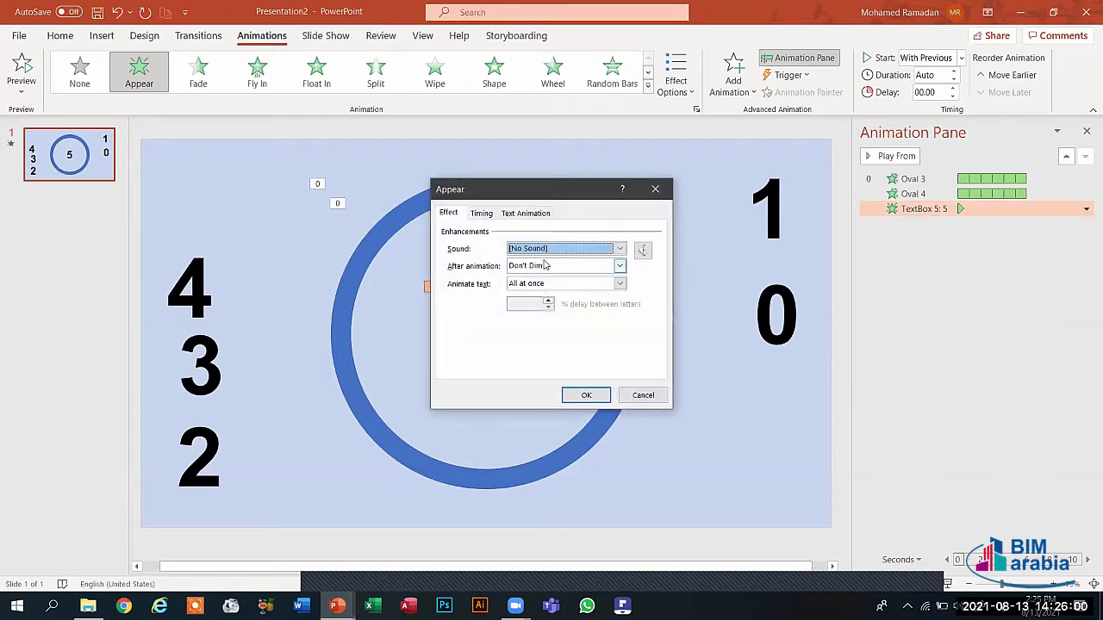
left_click(621, 249)
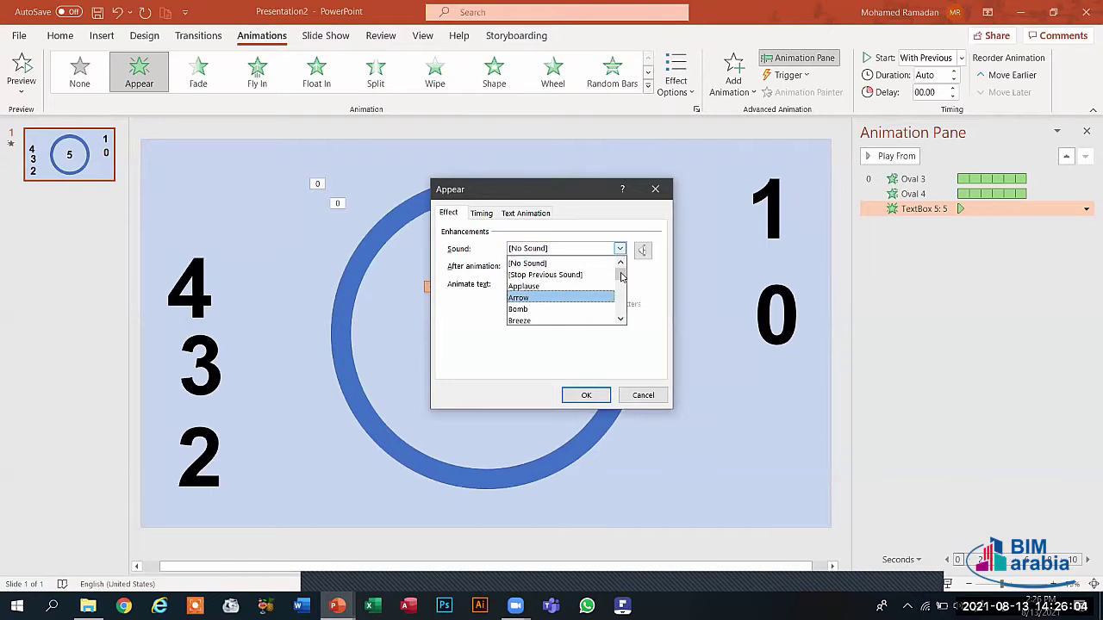
left_click_drag(620, 276, 620, 284)
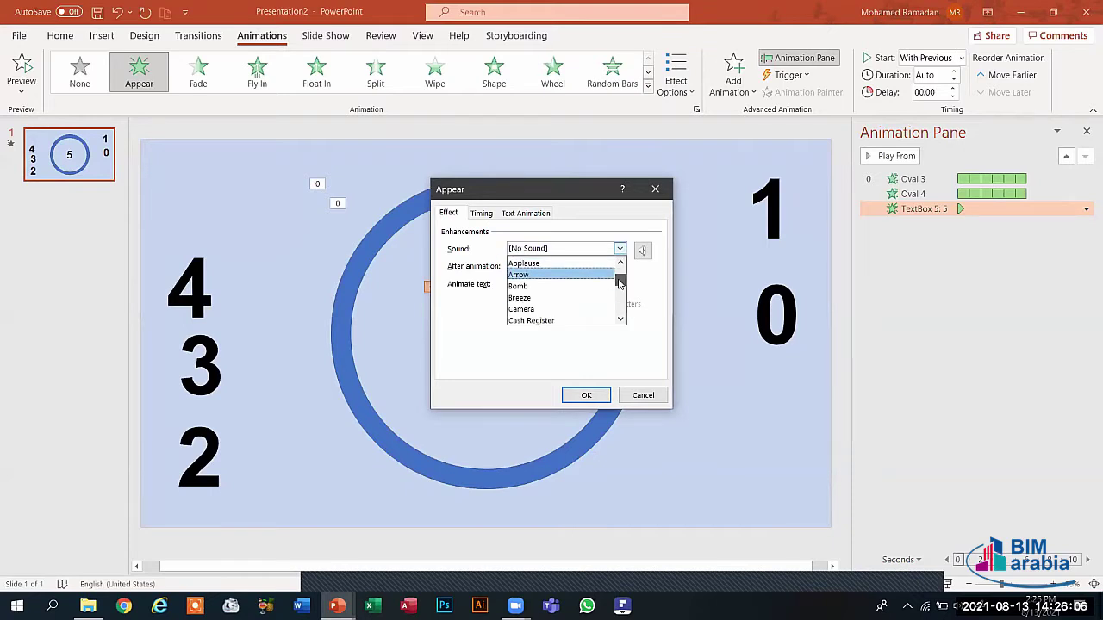
left_click_drag(619, 284, 619, 286)
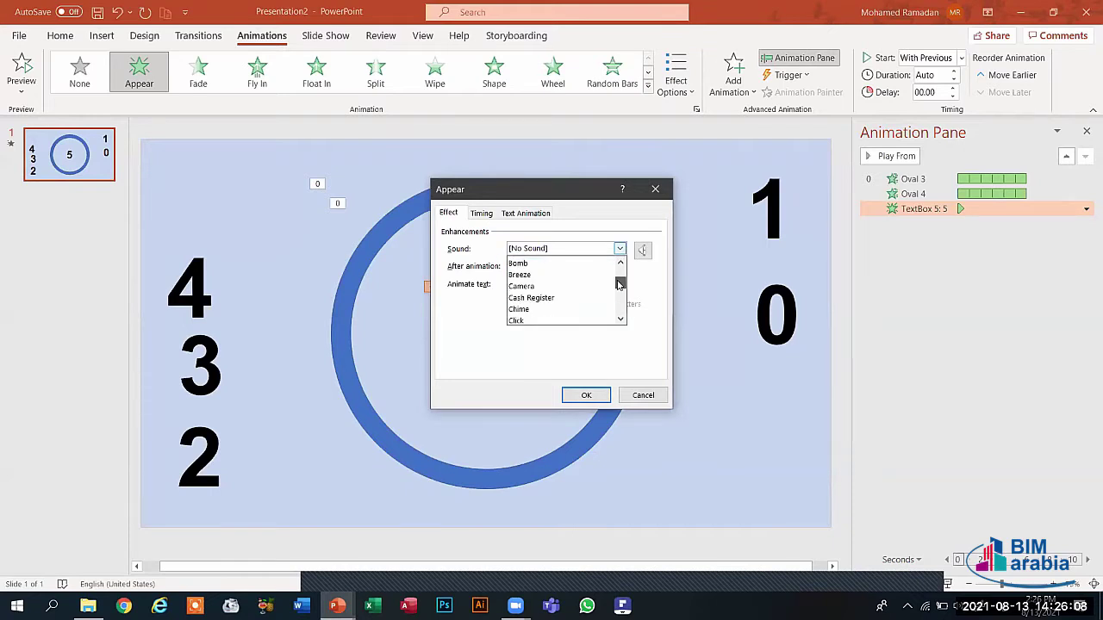
left_click(589, 280)
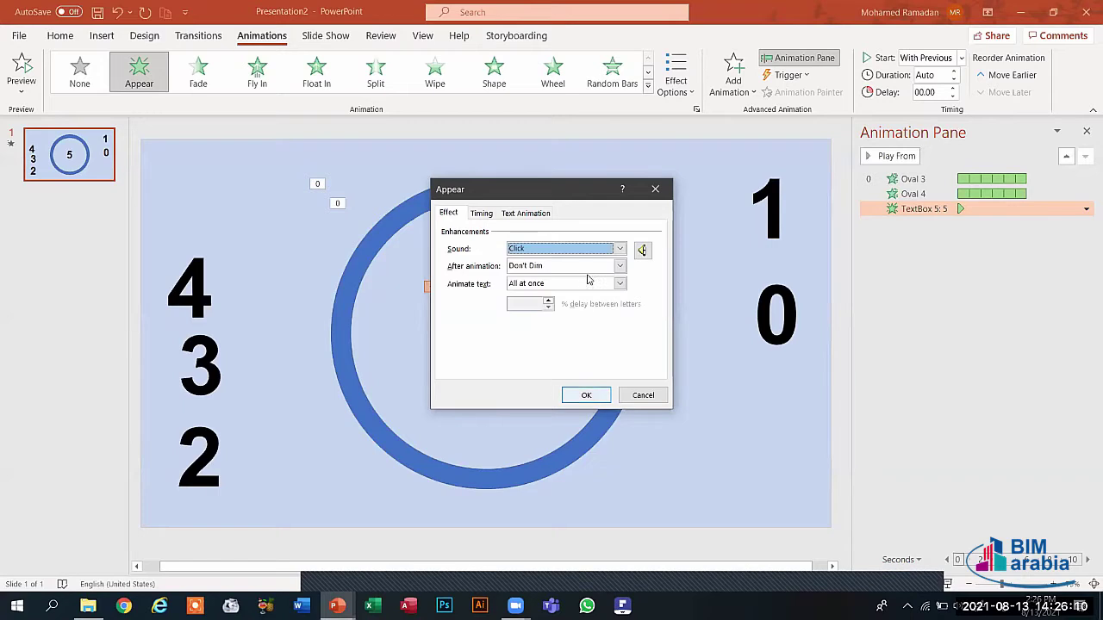
left_click(583, 395)
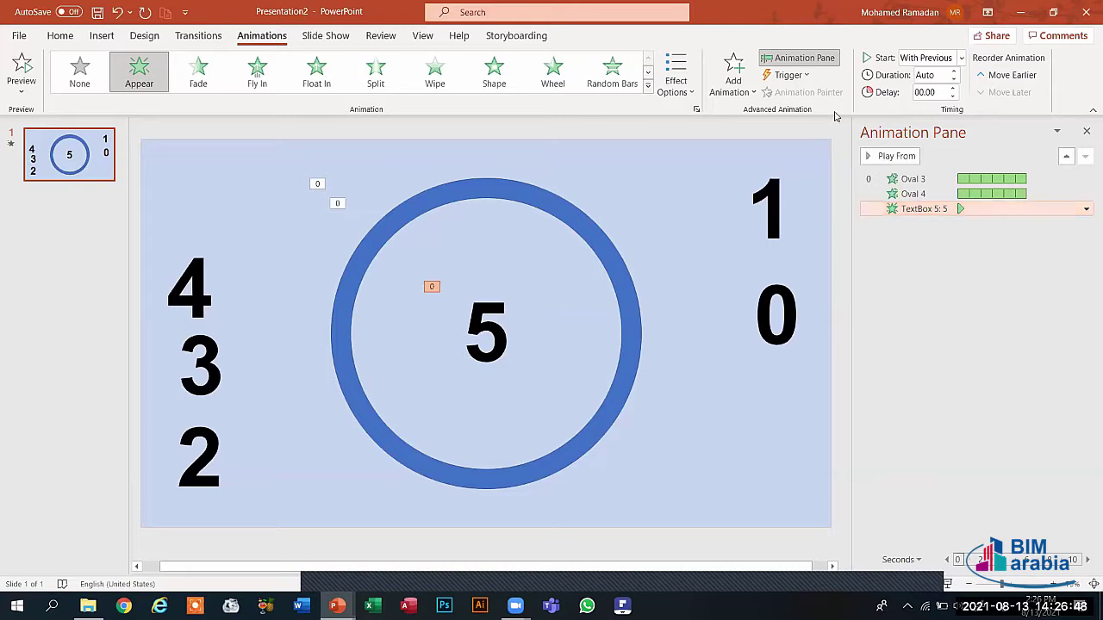
Add a Disappear exit to the 5, With Previous after a 01.00 s delay, and preview.
left_click(743, 86)
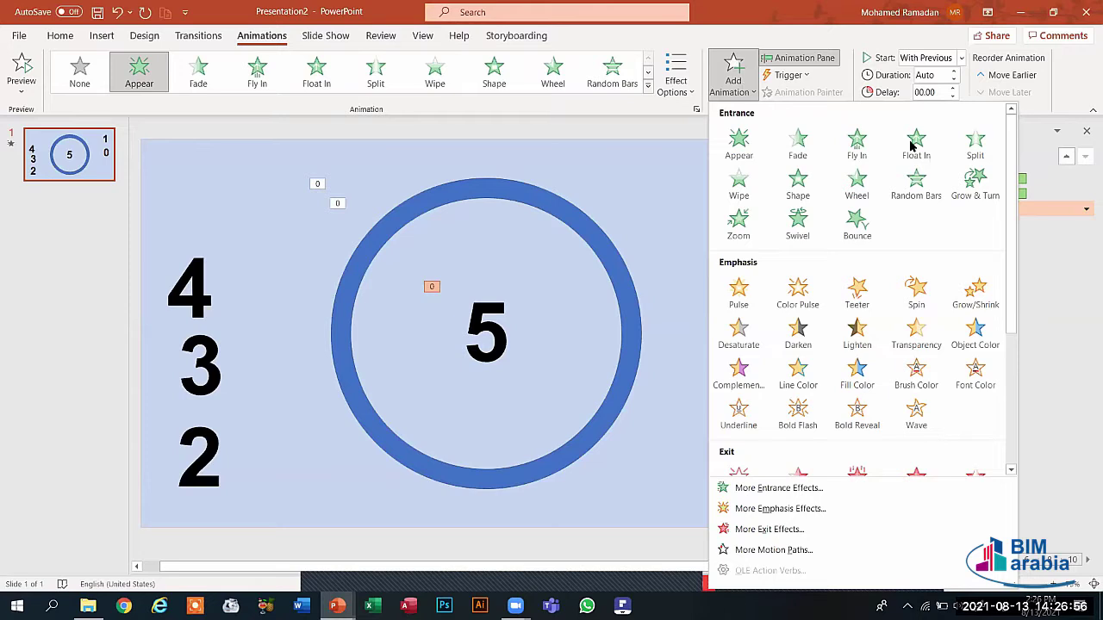
left_click_drag(1011, 273, 1005, 347)
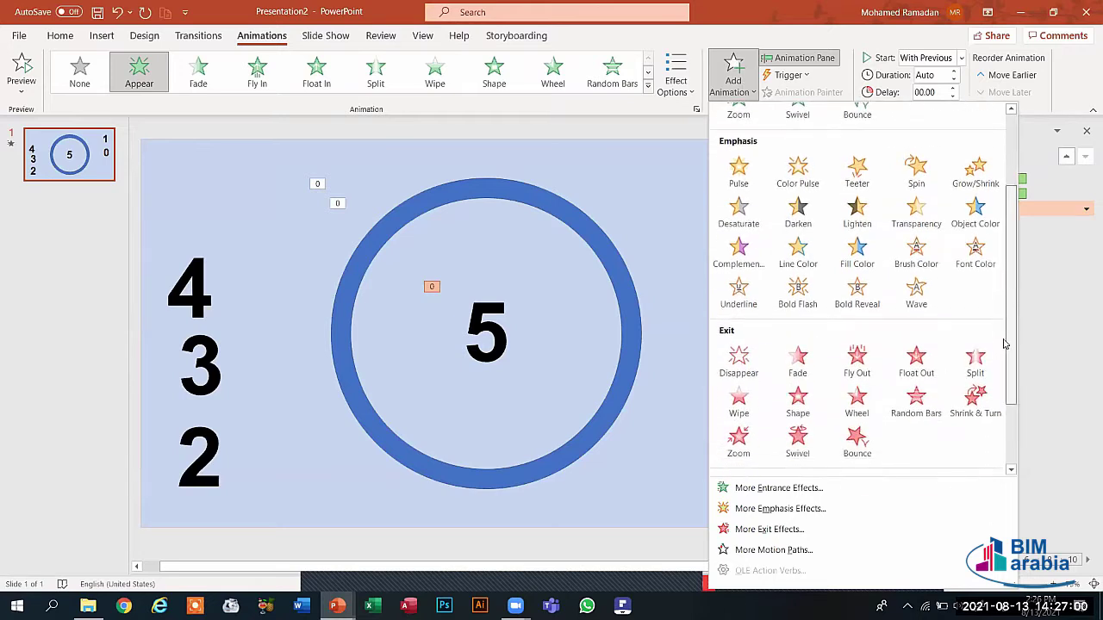
left_click(746, 364)
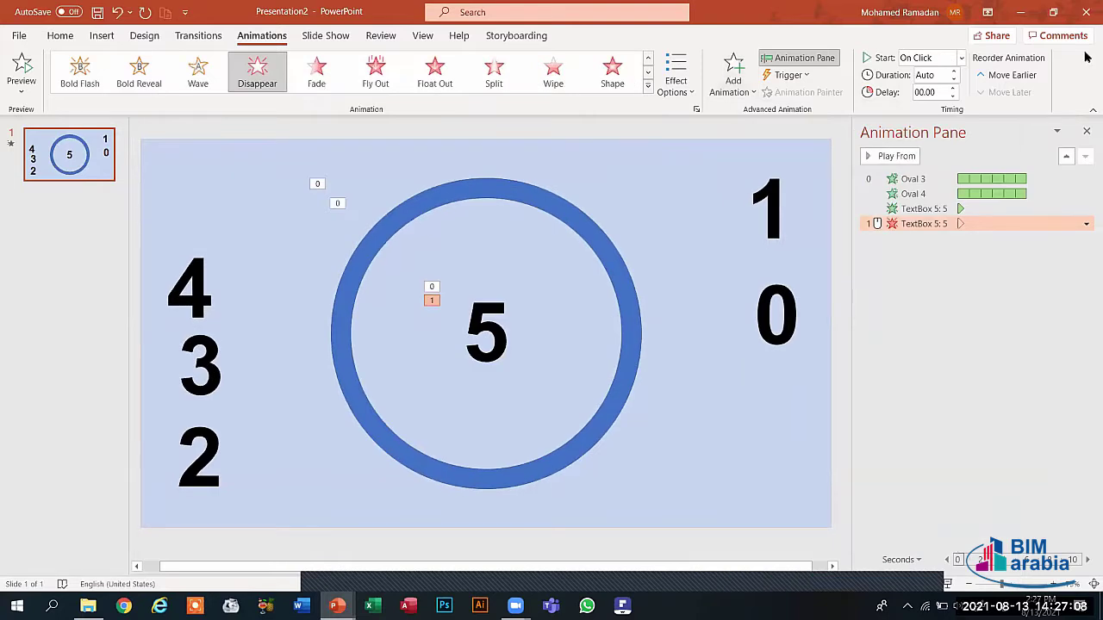
left_click(962, 59)
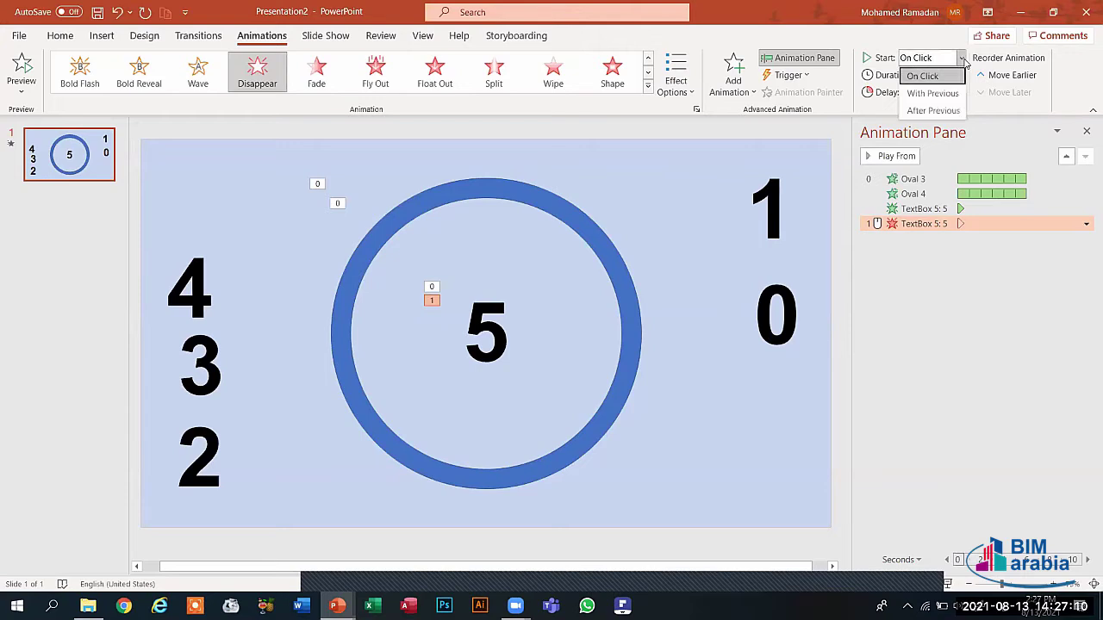
left_click(932, 93)
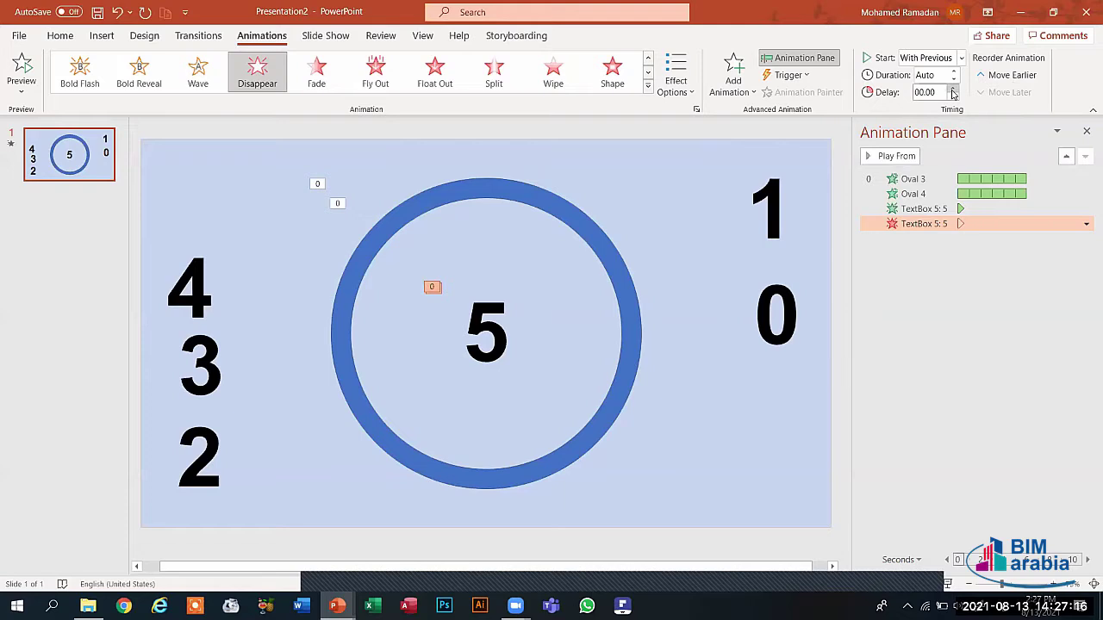
left_click(953, 89)
left_click(952, 89)
left_click(953, 90)
left_click(953, 89)
left_click(24, 67)
Drag the 4 from the left side onto the ring's centre, over the 5.
left_click_drag(223, 338, 401, 360)
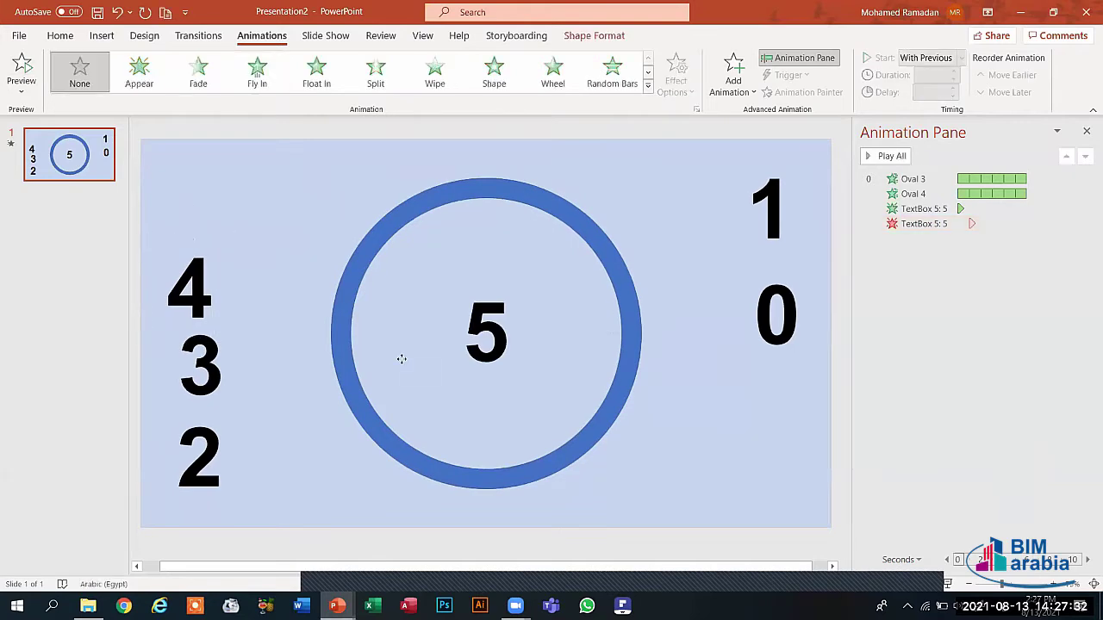
left_click_drag(297, 382, 263, 377)
left_click(214, 309)
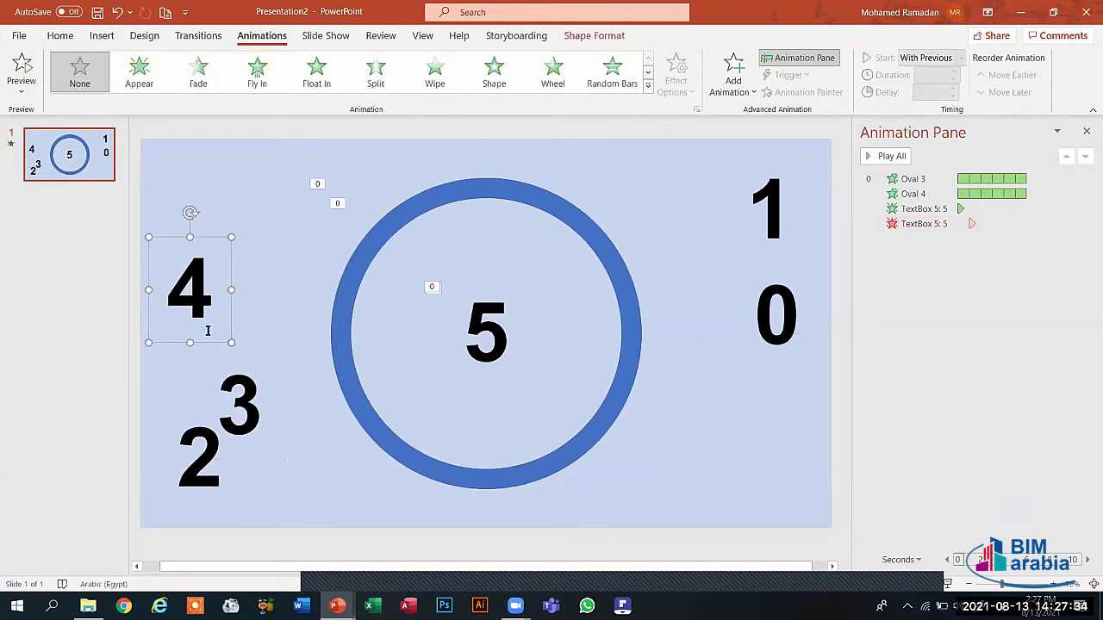
left_click_drag(209, 344, 505, 387)
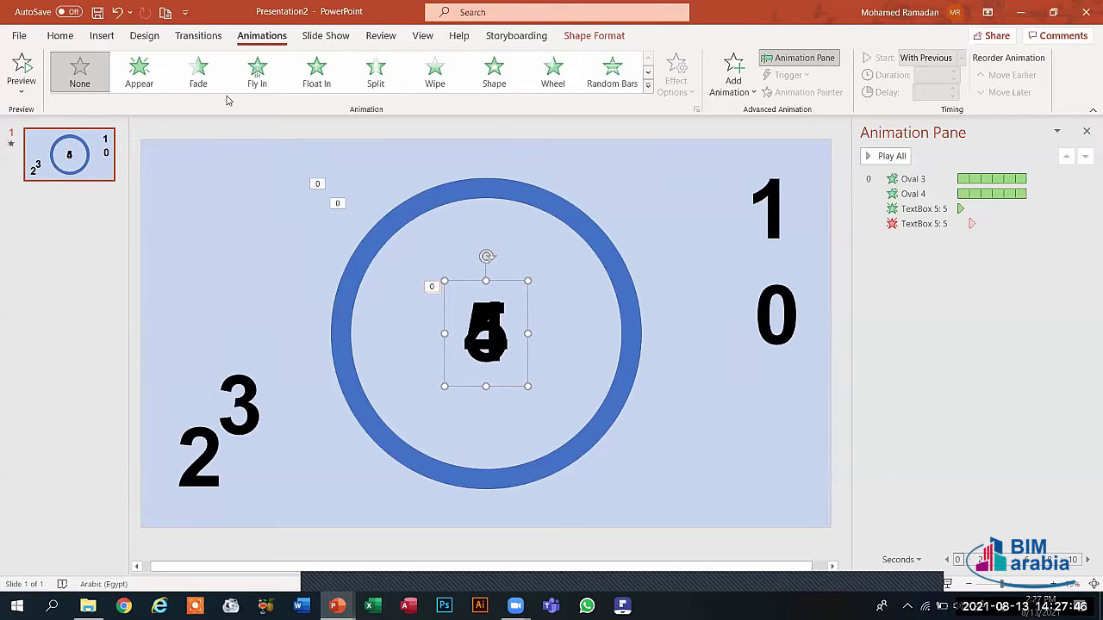
Give the 4 an Appear entrance starting With Previous.
left_click(138, 68)
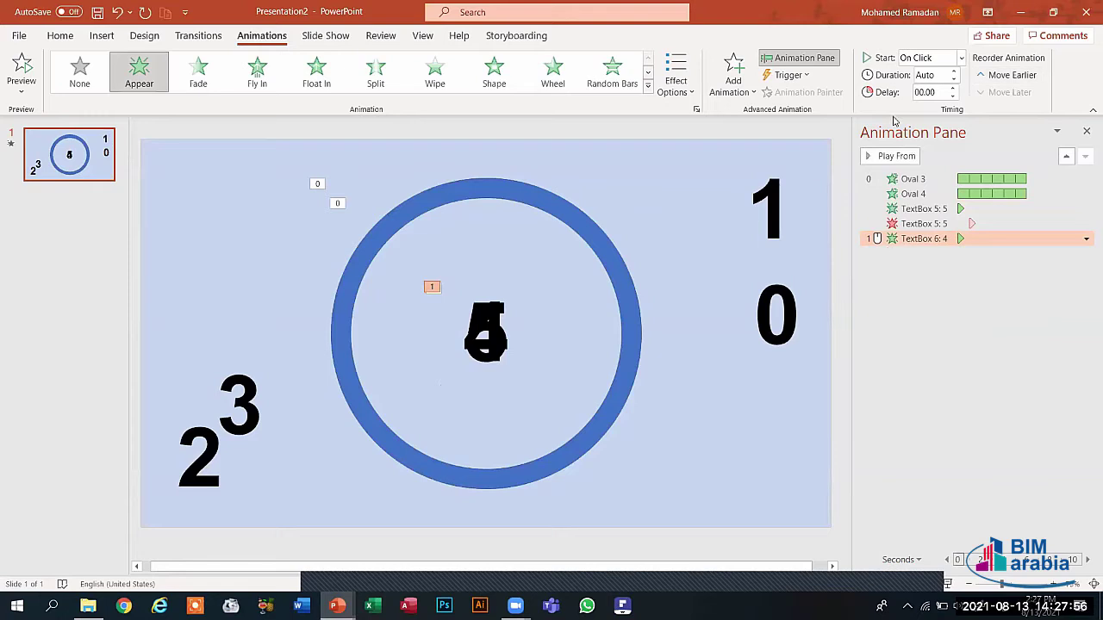
left_click(960, 57)
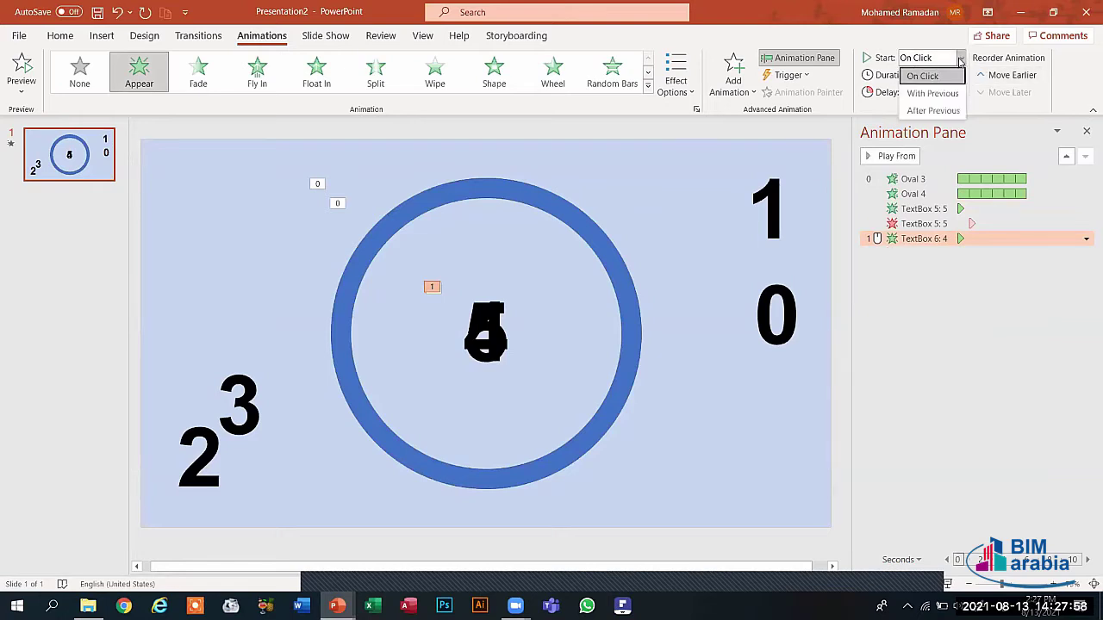
left_click(930, 89)
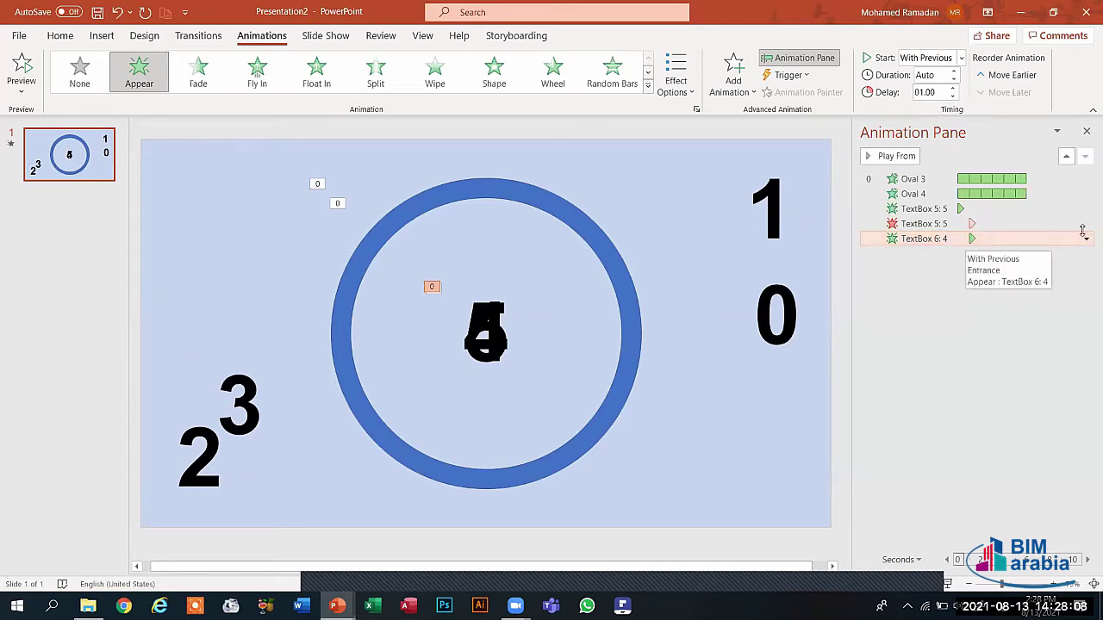
Set the 4's entrance sound to Click in Effect Options.
left_click(1085, 240)
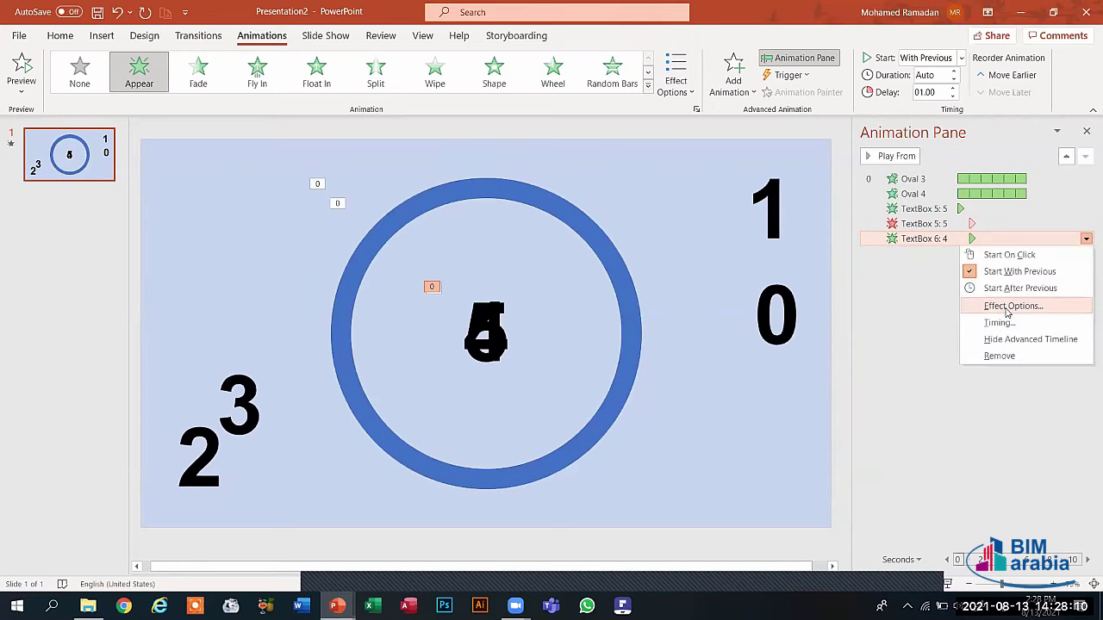
left_click(1007, 307)
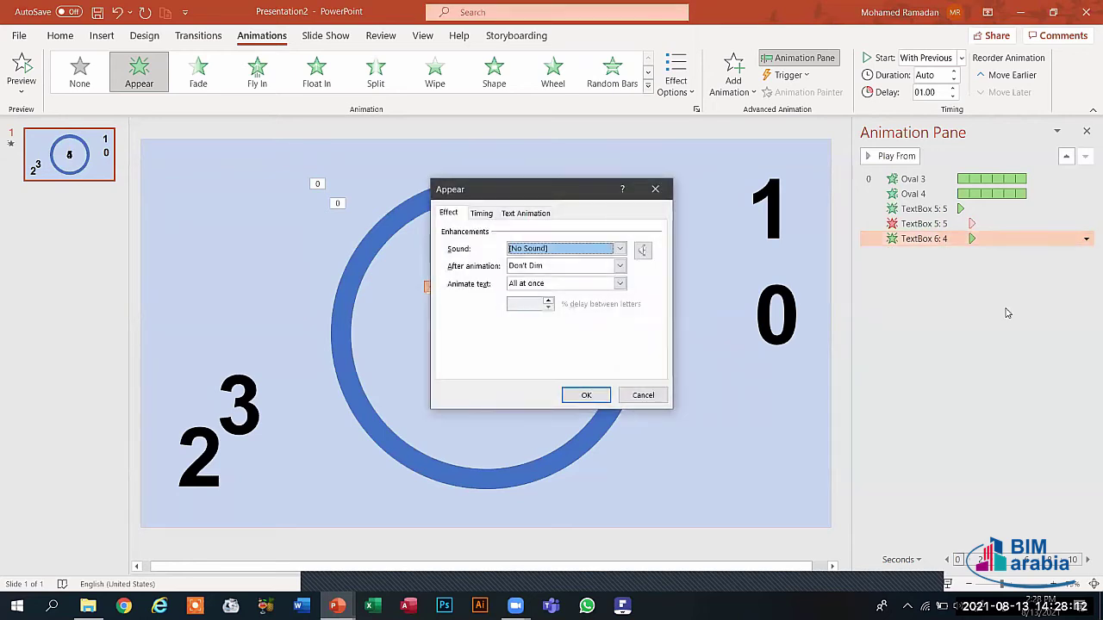
left_click(620, 249)
left_click_drag(617, 280, 620, 293)
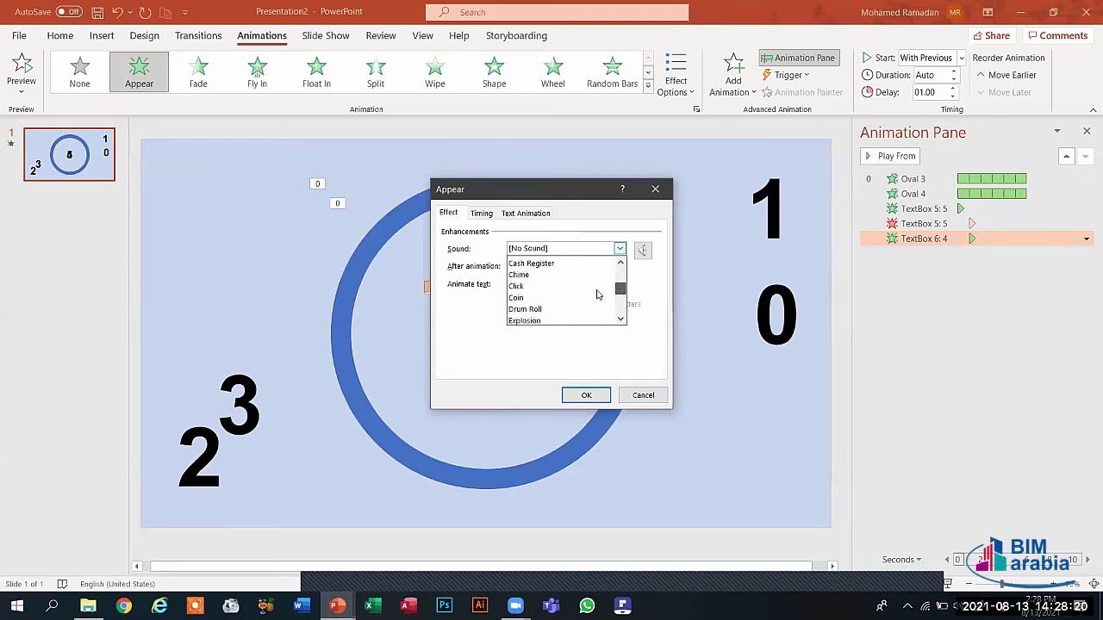
left_click(552, 286)
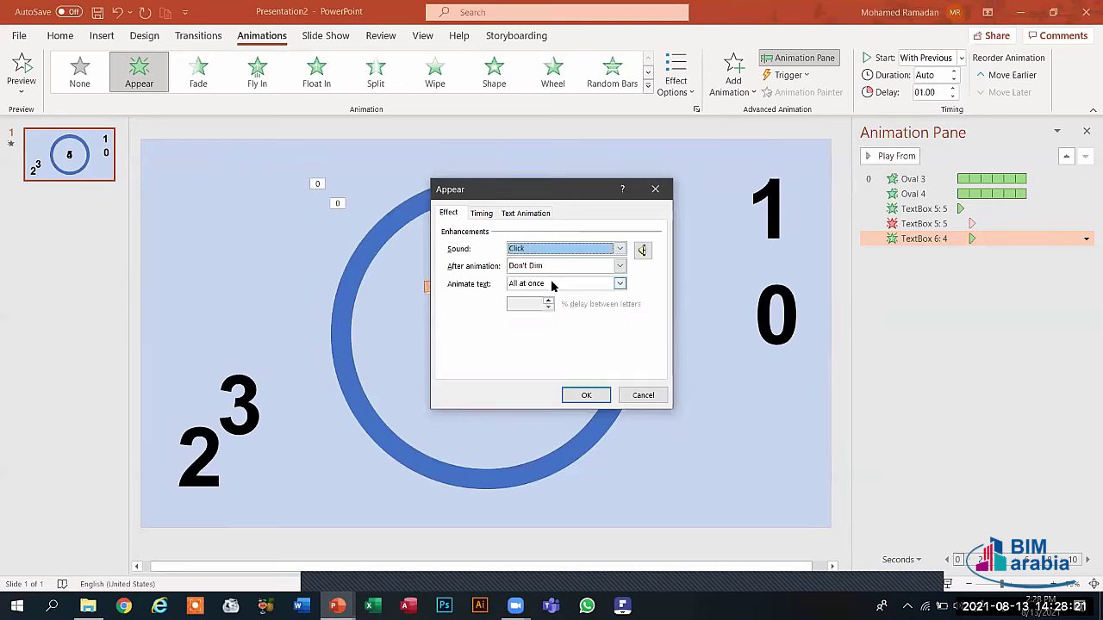
left_click(585, 395)
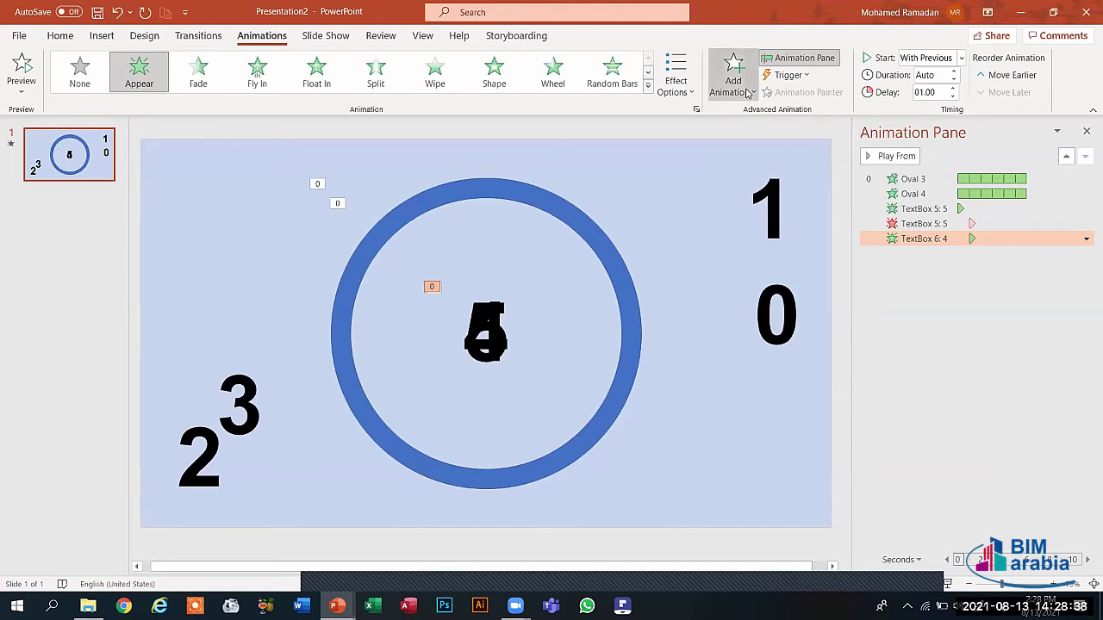
Add a Disappear exit to the 4, With Previous after a 02.00 s delay, and preview.
left_click(734, 78)
scroll(1011, 326, "down", 1)
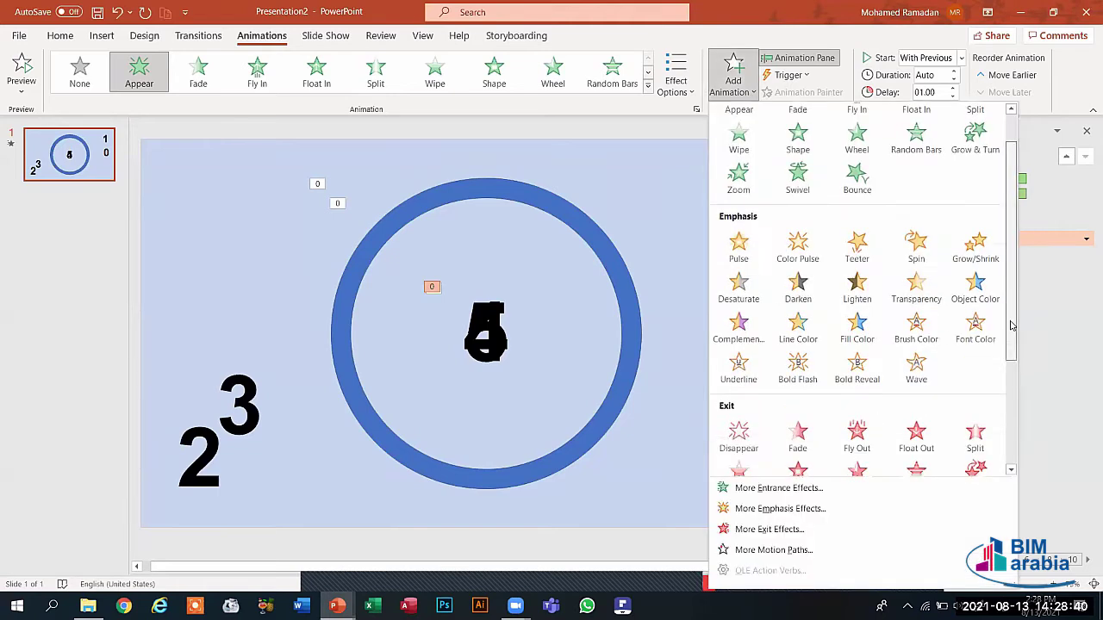
left_click(735, 432)
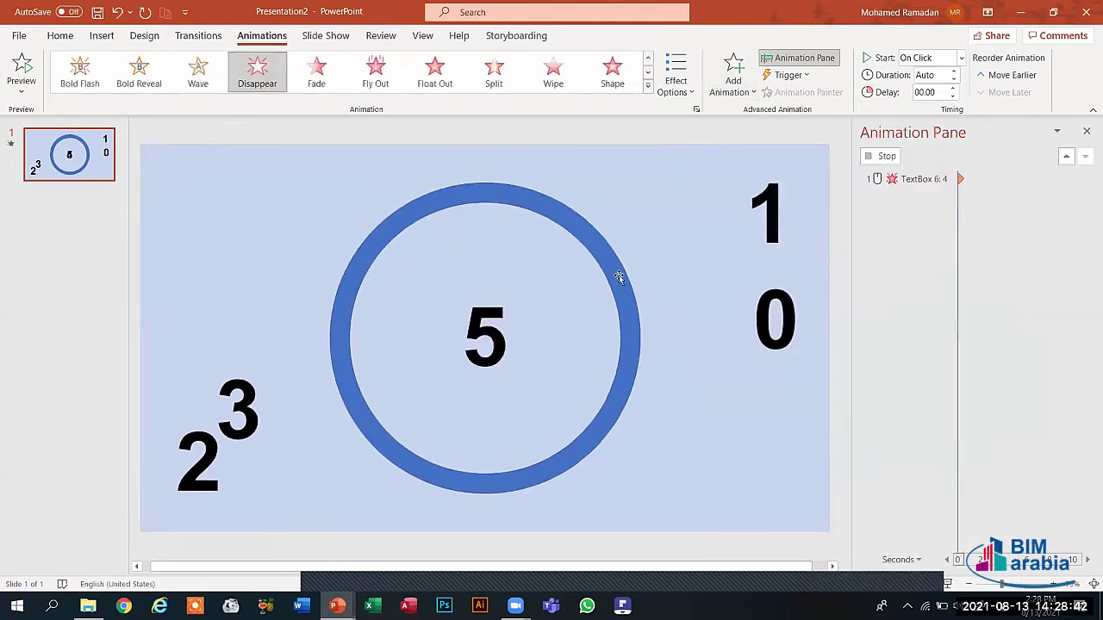
left_click(960, 58)
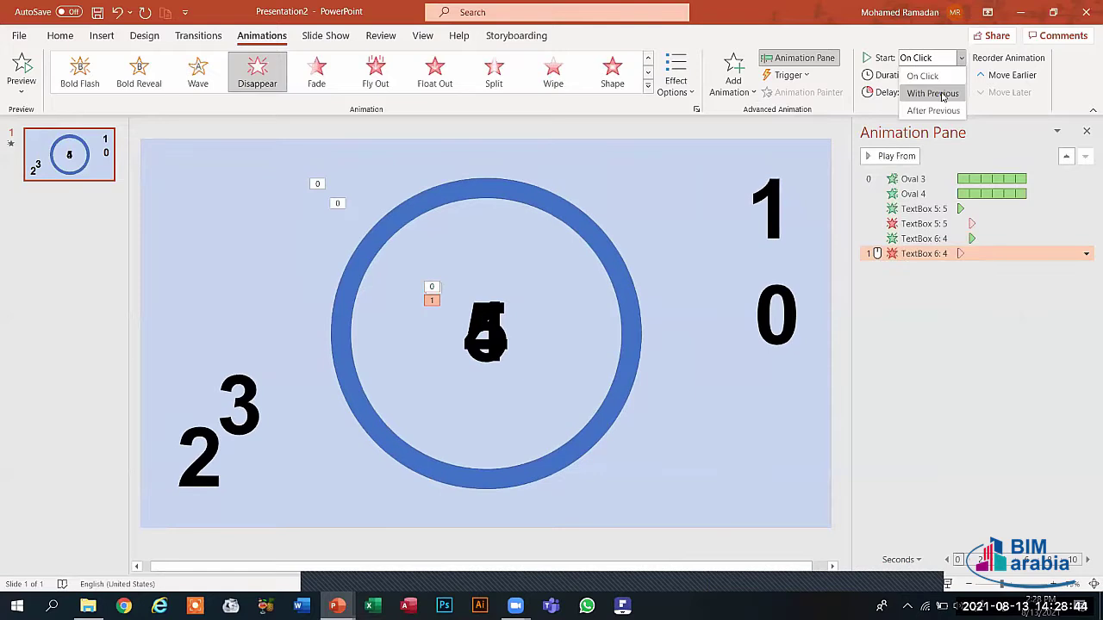
left_click(941, 96)
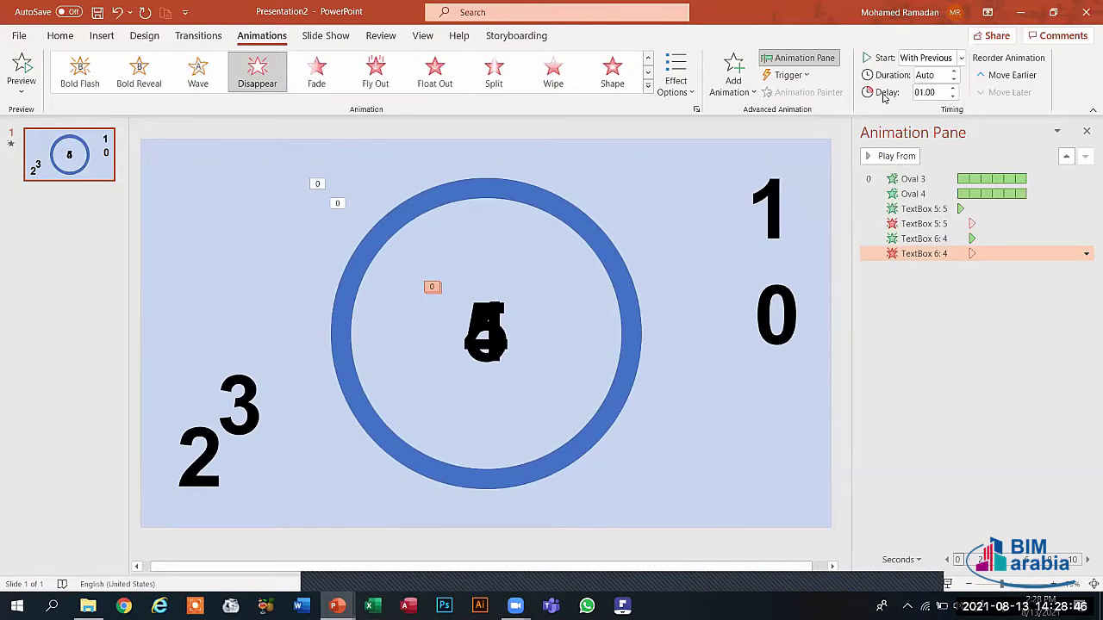
left_click(953, 88)
left_click(953, 88)
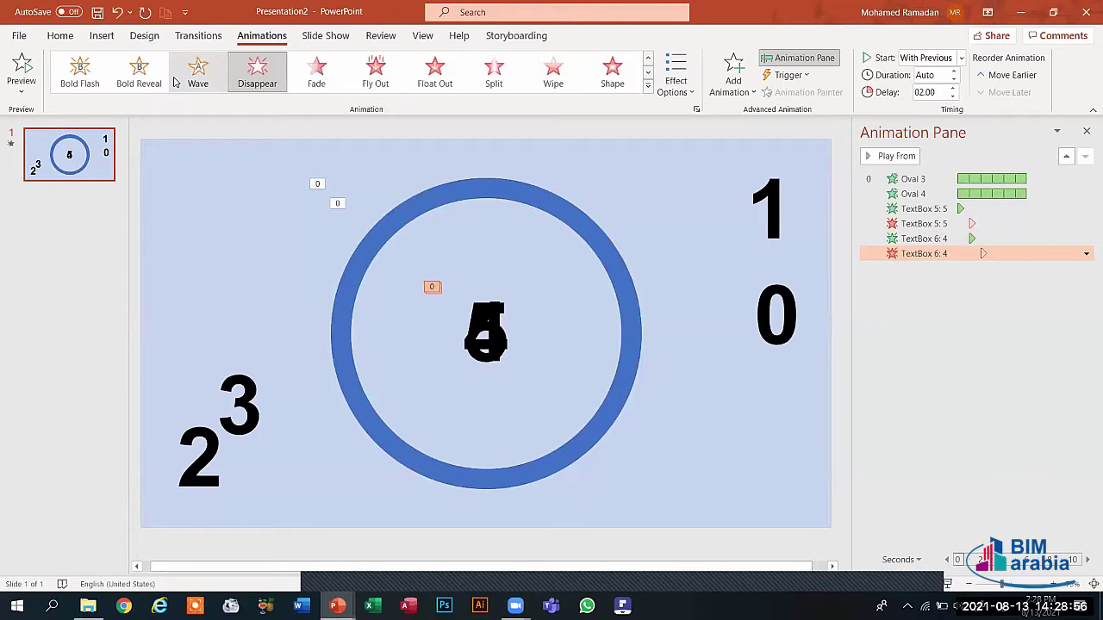
left_click(891, 156)
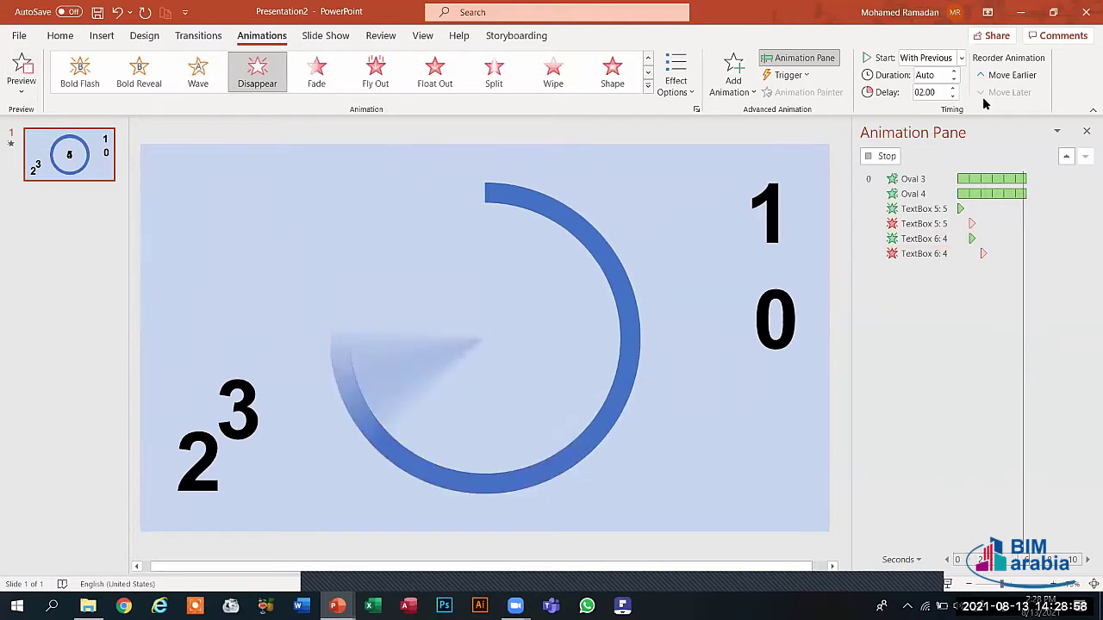
left_click(1085, 134)
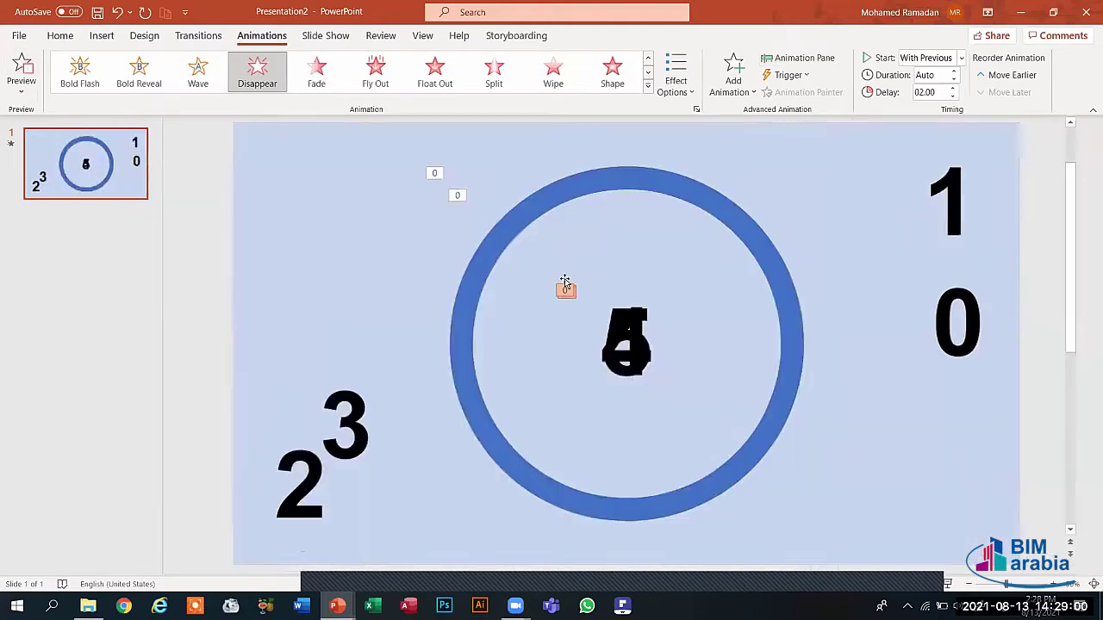
Drag the 3 into the ring's centre and give it an Appear entrance starting With Previous.
left_click(337, 441)
left_click(362, 464)
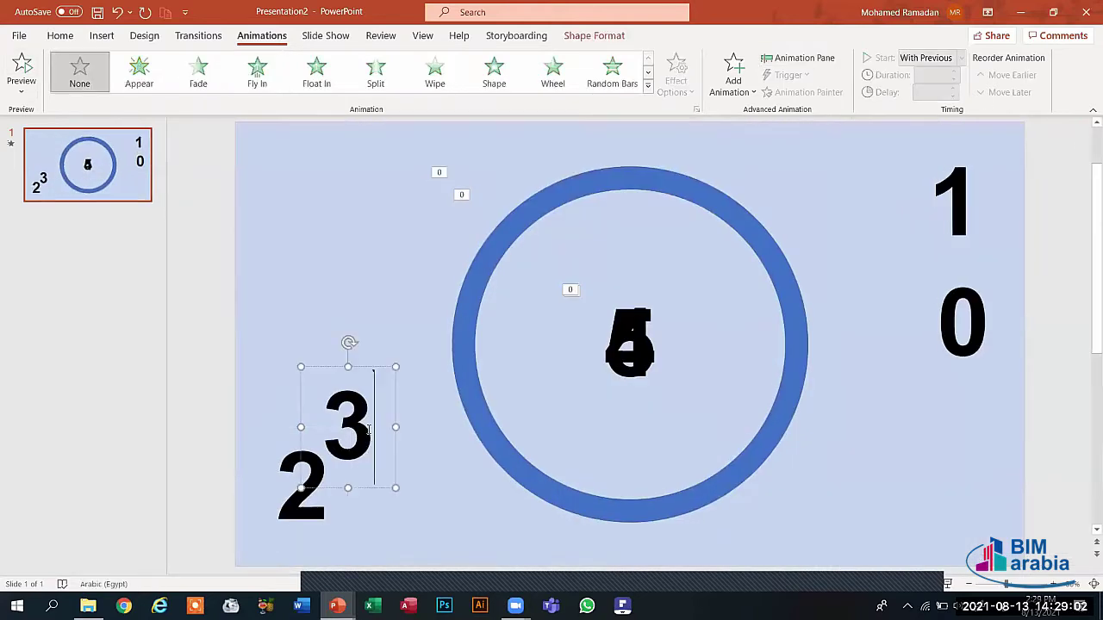
left_click_drag(361, 484, 643, 398)
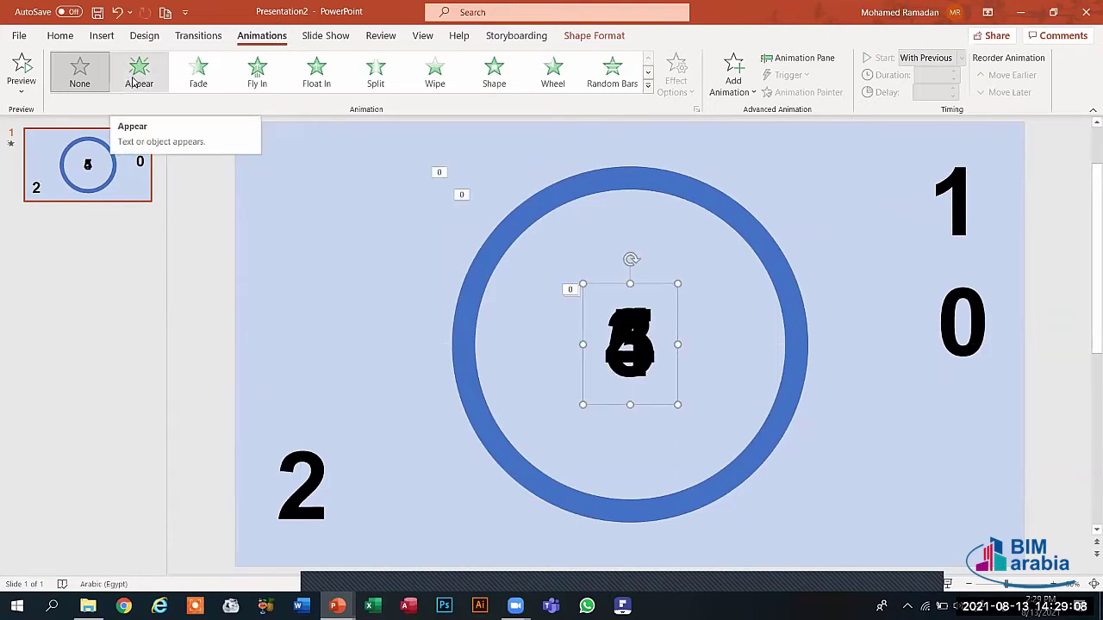
left_click(136, 76)
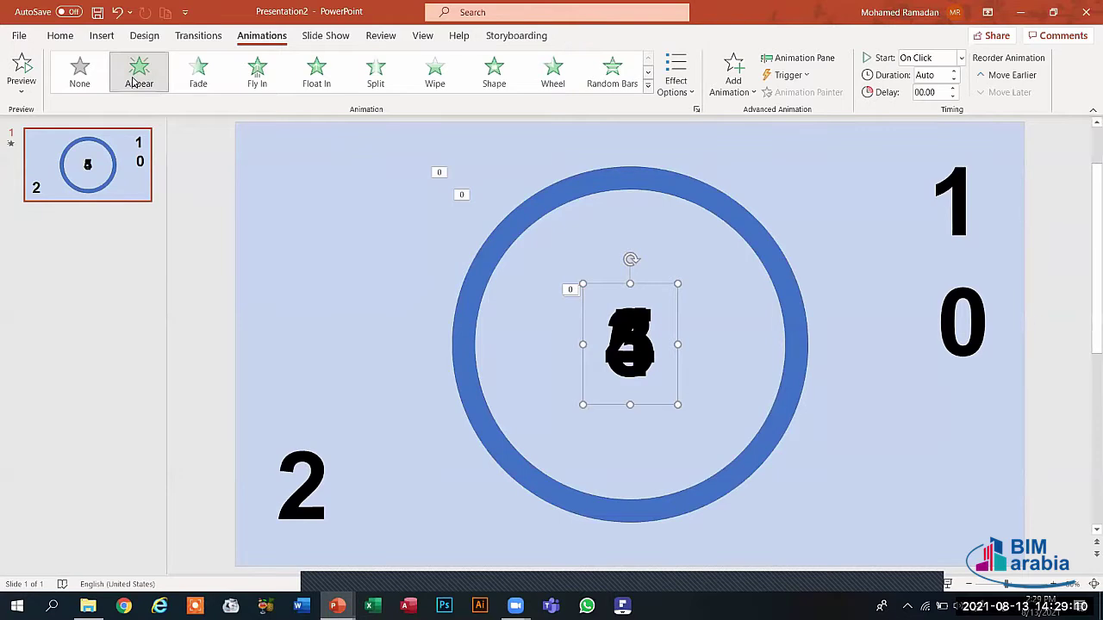
left_click(961, 58)
left_click(939, 92)
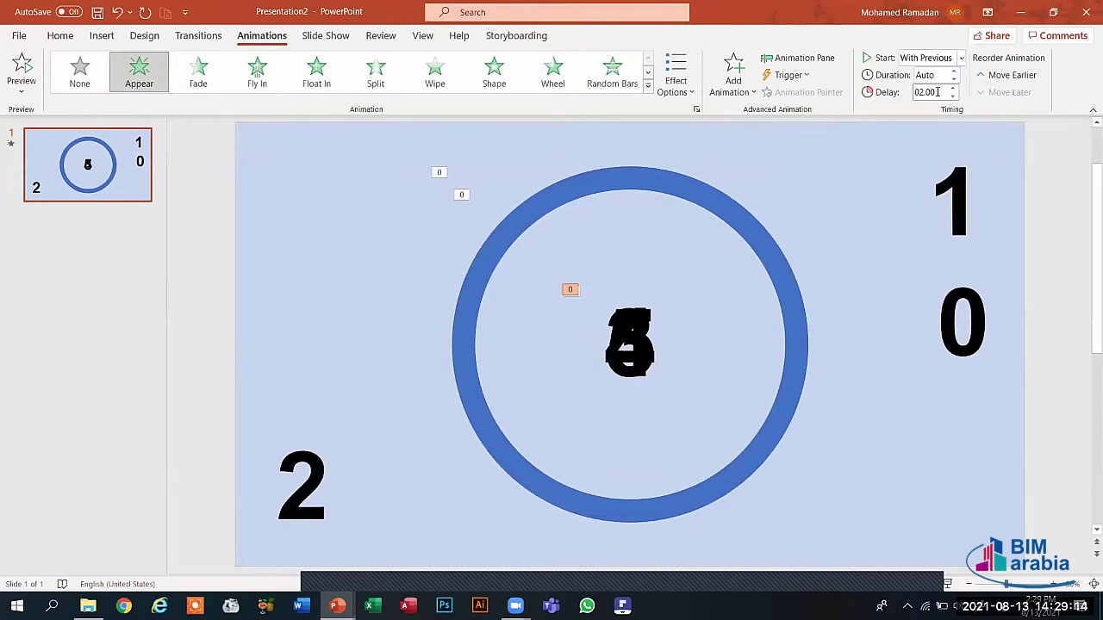
Set the Click sound on the 3's Appear entrance in its effect settings.
left_click(807, 60)
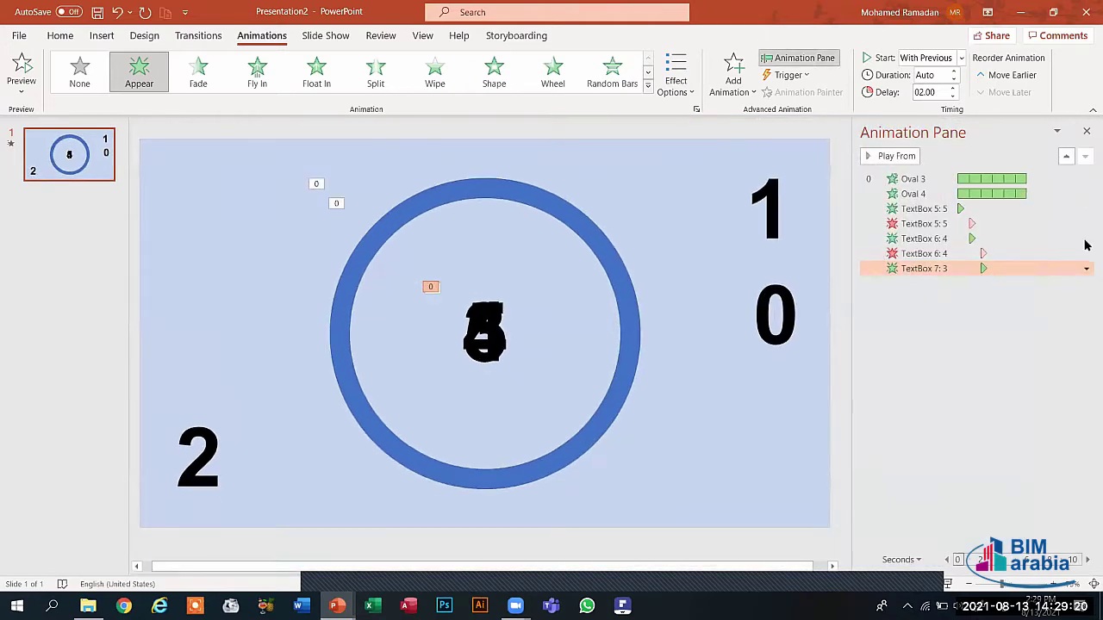
left_click(1086, 270)
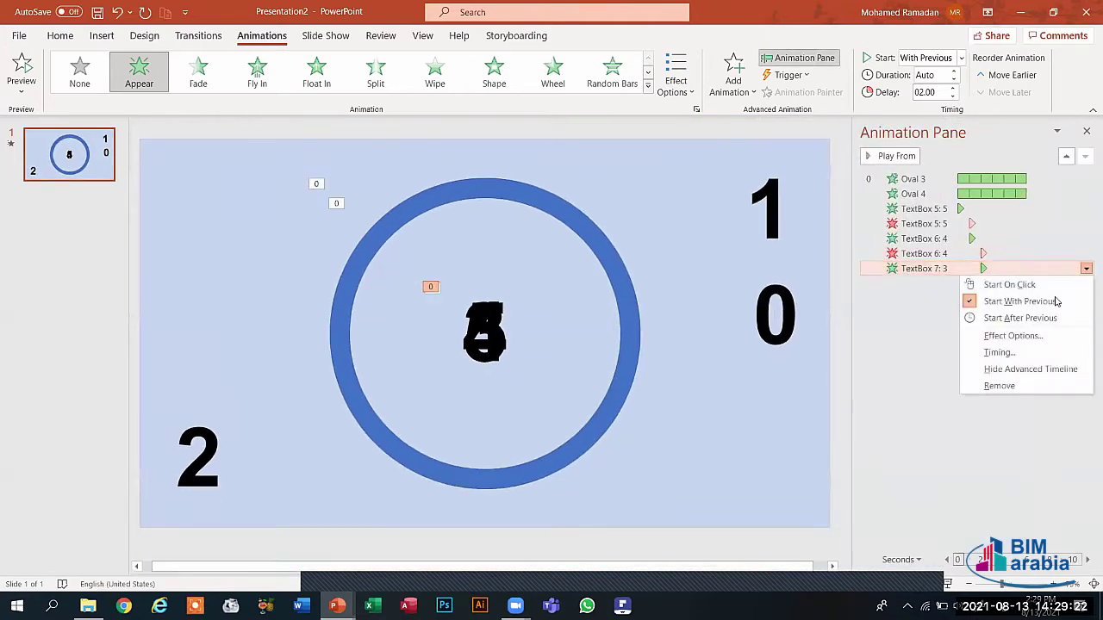
left_click(1013, 336)
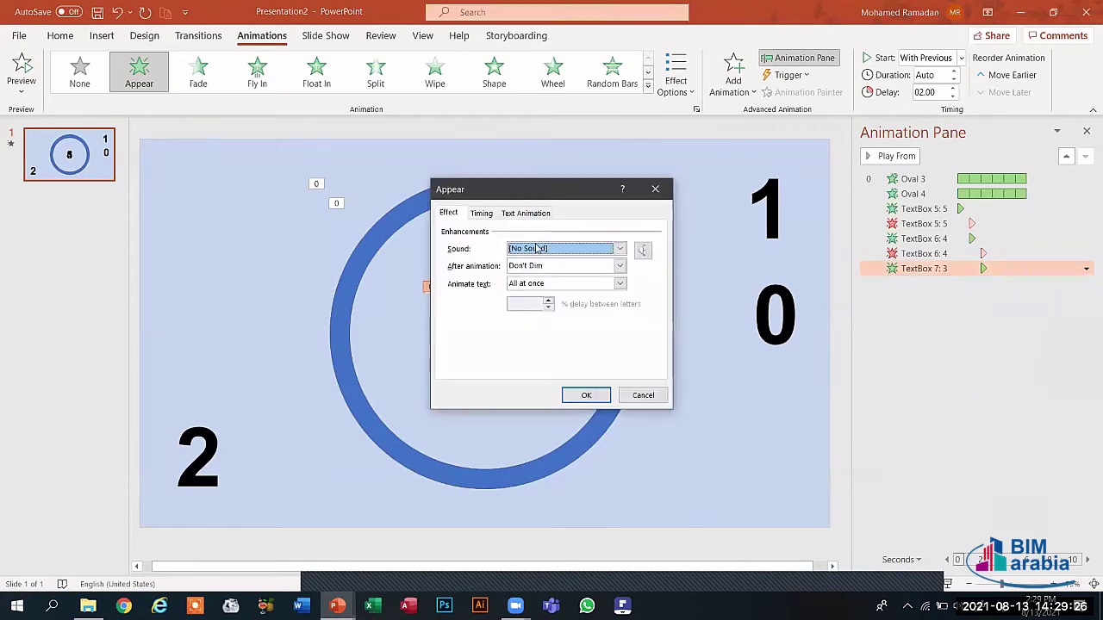
left_click(598, 249)
scroll(560, 292, "down", 2)
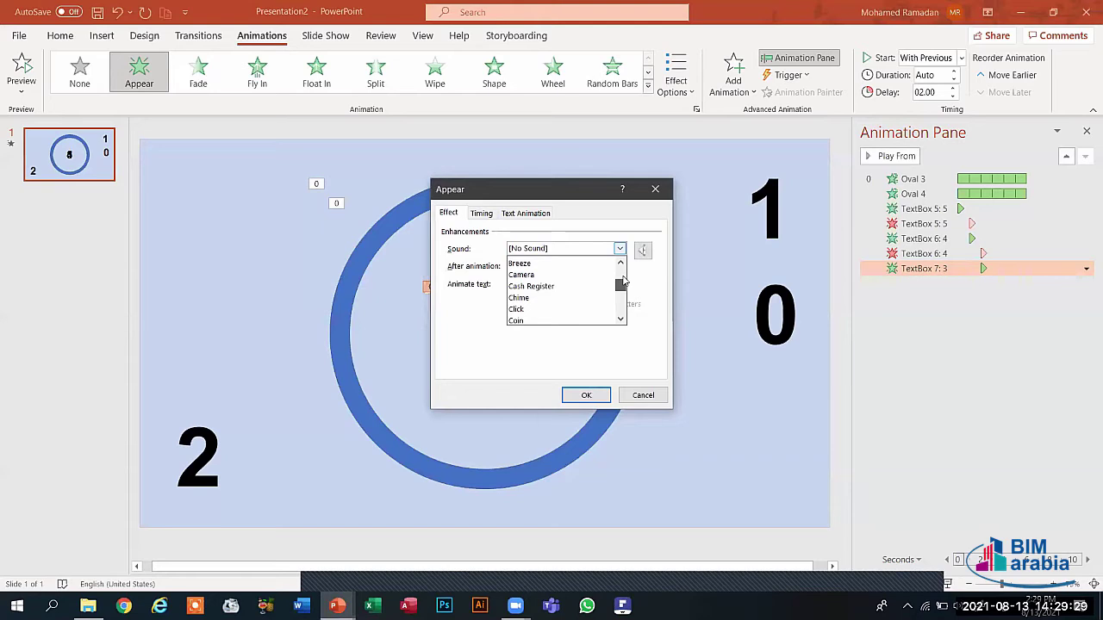
left_click(545, 311)
left_click(586, 394)
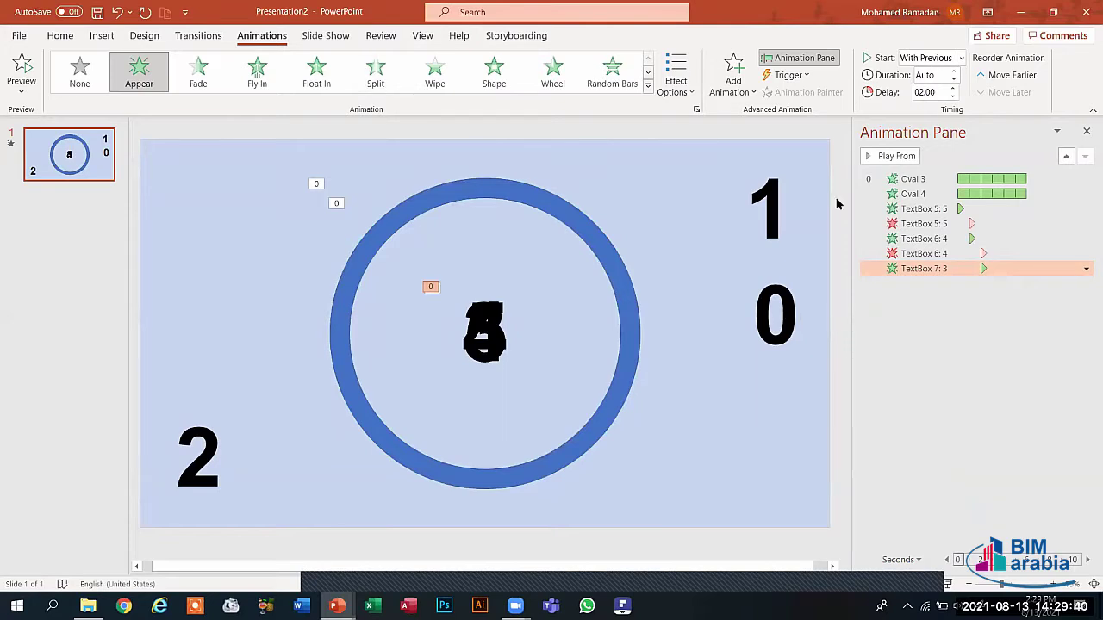
left_click(740, 86)
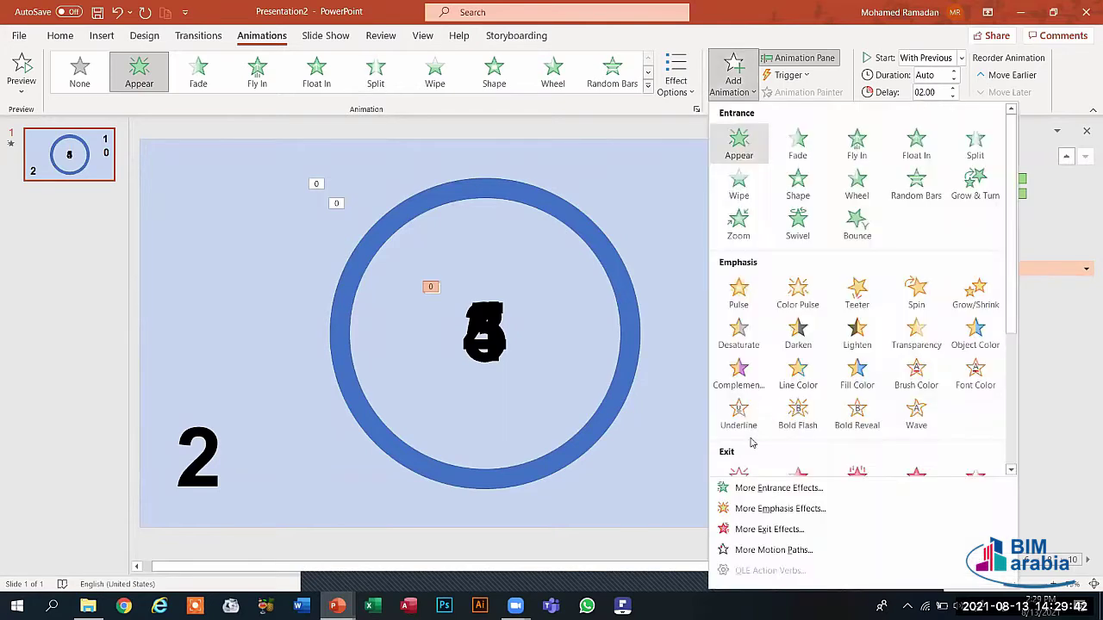
Add a Disappear exit to the 3, With Previous after 03.00 seconds, and preview the countdown.
left_click(739, 475)
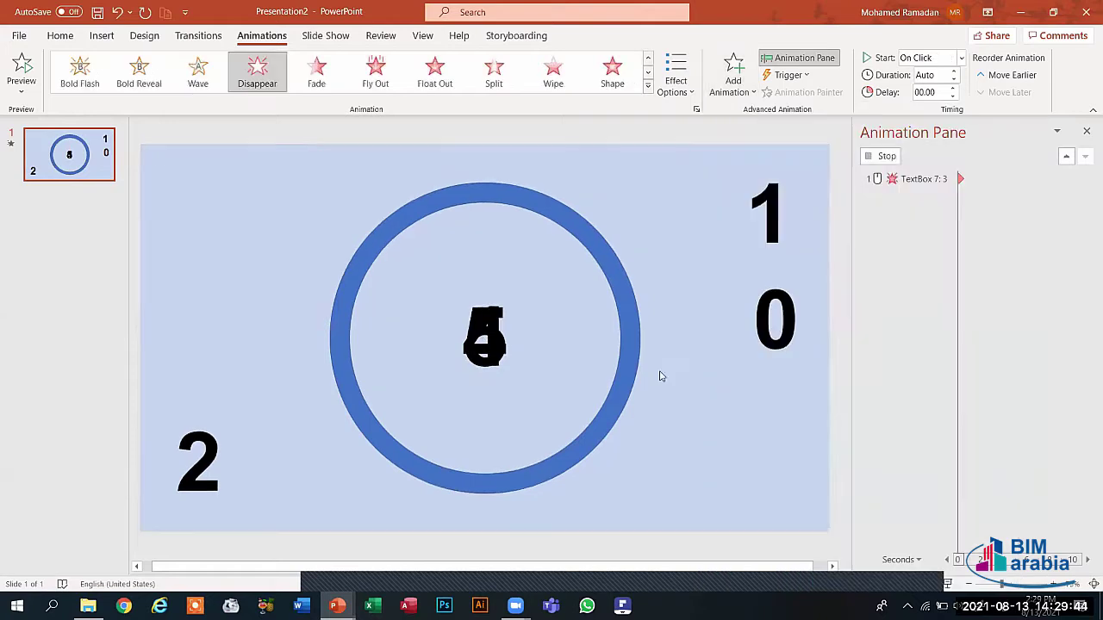
left_click(960, 58)
left_click(948, 92)
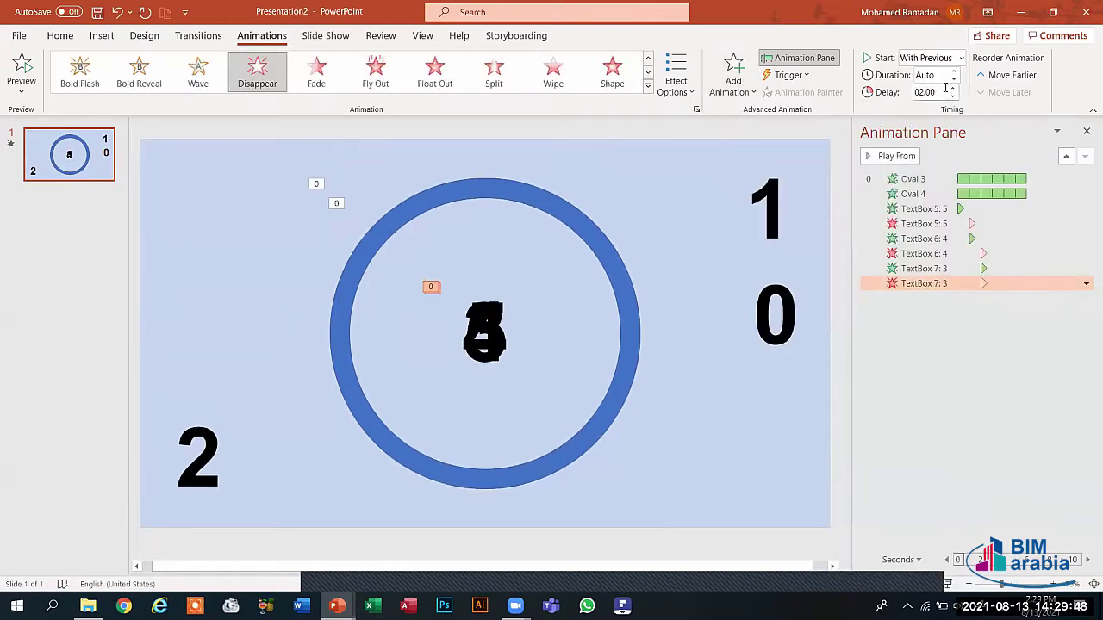
left_click(953, 87)
left_click(952, 88)
left_click(953, 88)
left_click(953, 88)
left_click(23, 65)
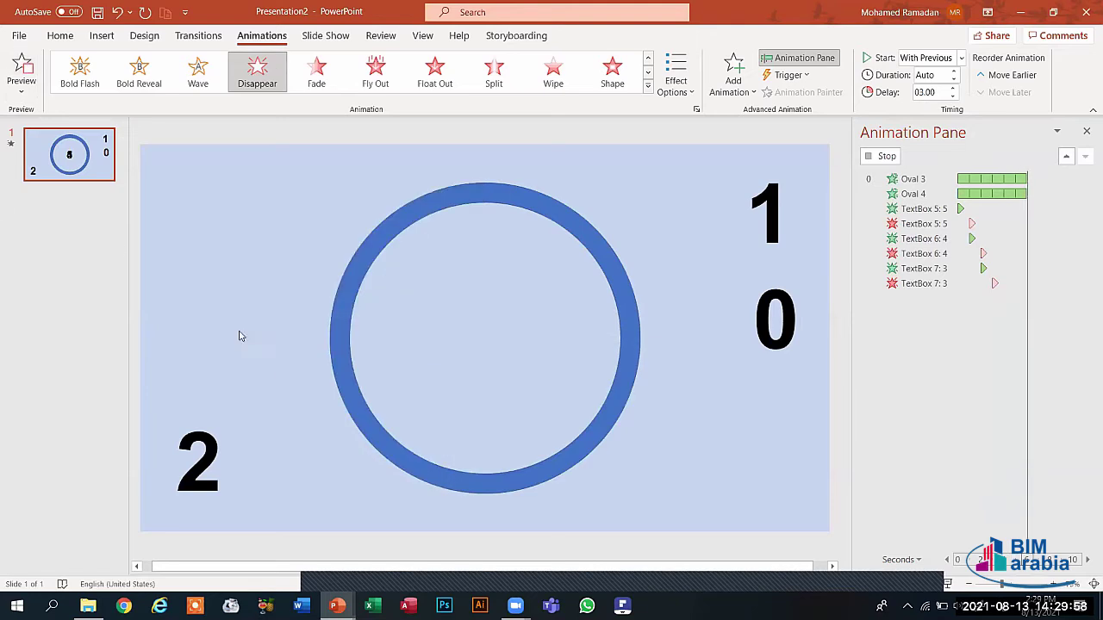
left_click(212, 472)
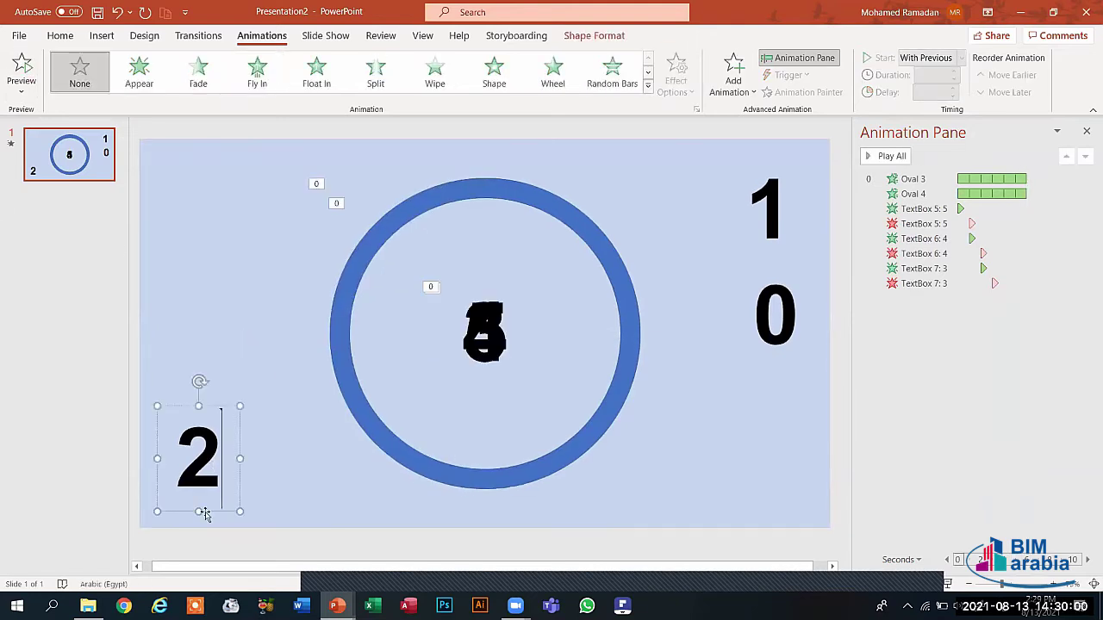
Drag the 2 into the ring's centre and give it an Appear entrance starting With Previous.
left_click_drag(204, 514, 494, 392)
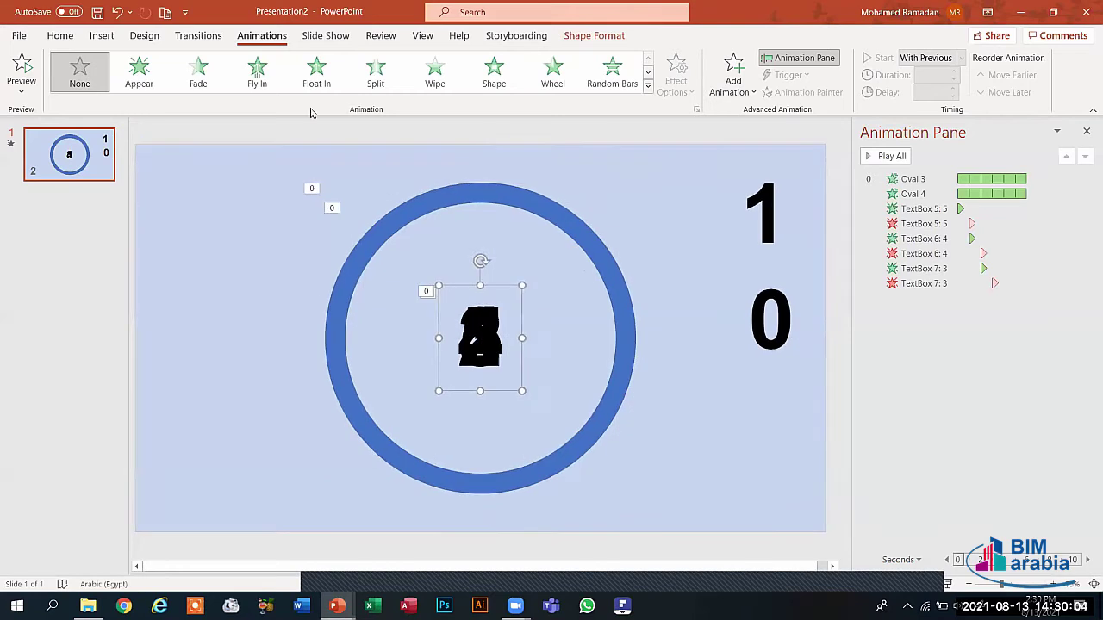
left_click(140, 73)
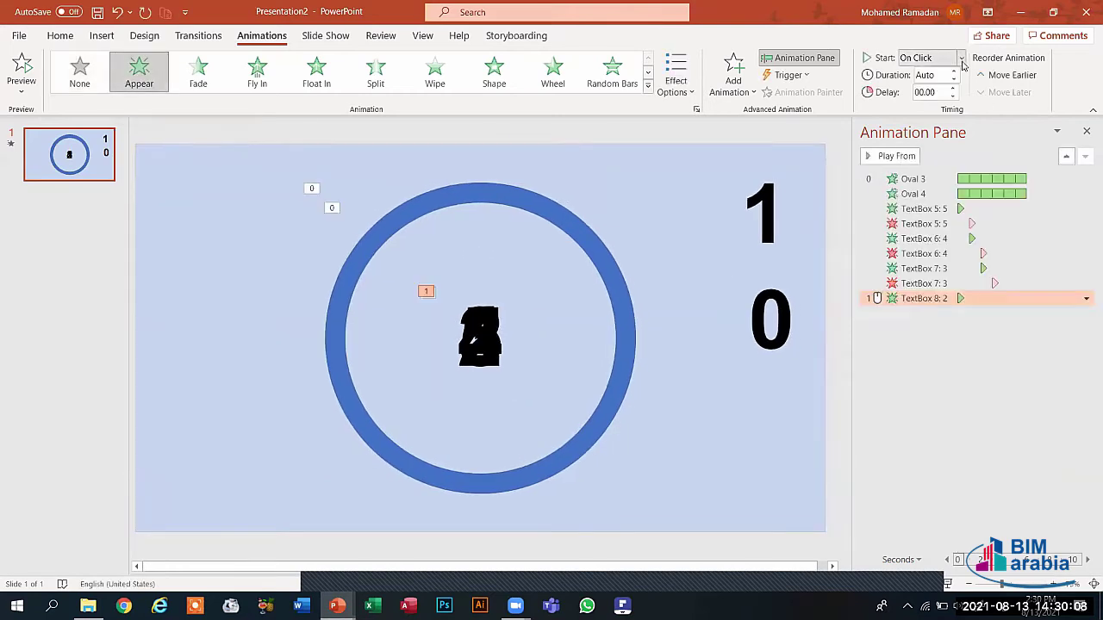
left_click(961, 59)
left_click(945, 92)
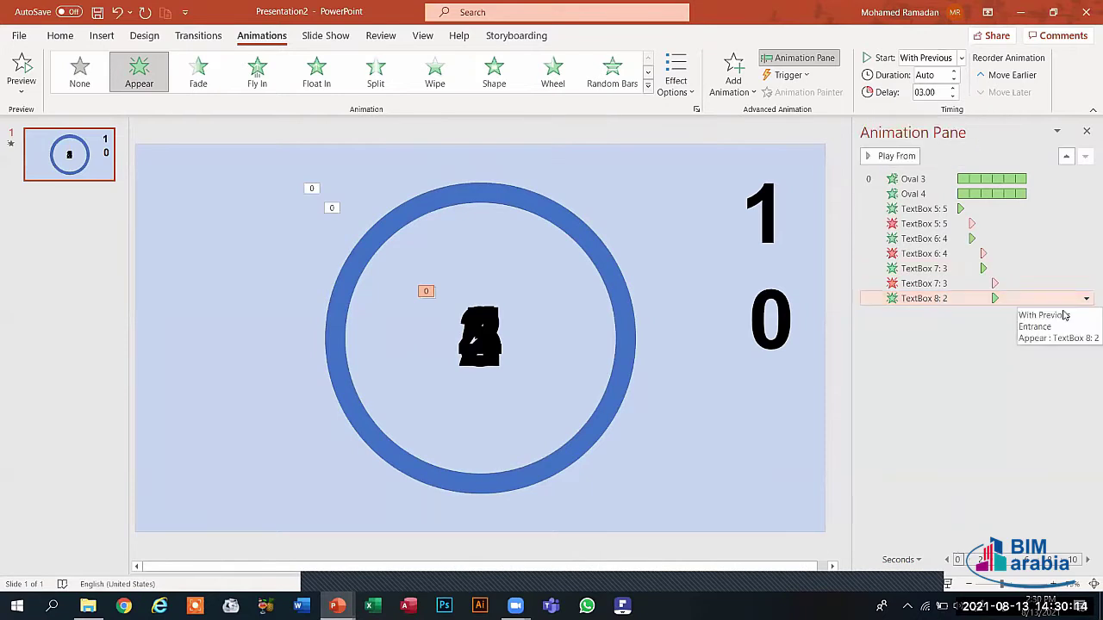
Set the Click sound on the 2's Appear entrance in its effect settings.
left_click(1086, 298)
left_click(1034, 364)
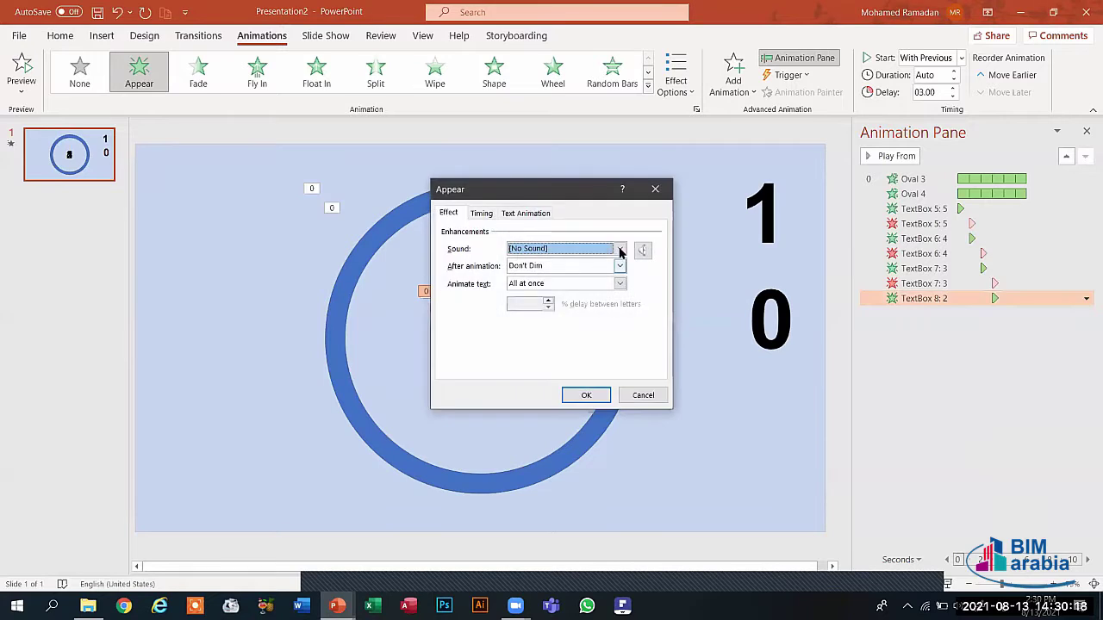
left_click(620, 249)
scroll(568, 301, "down", 2)
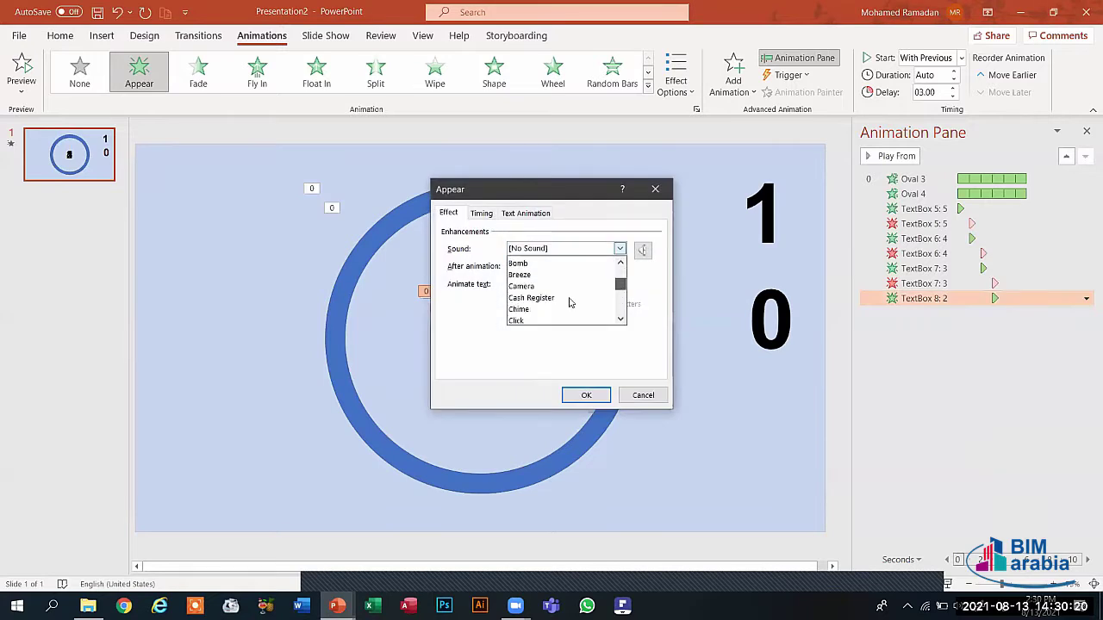
left_click(568, 319)
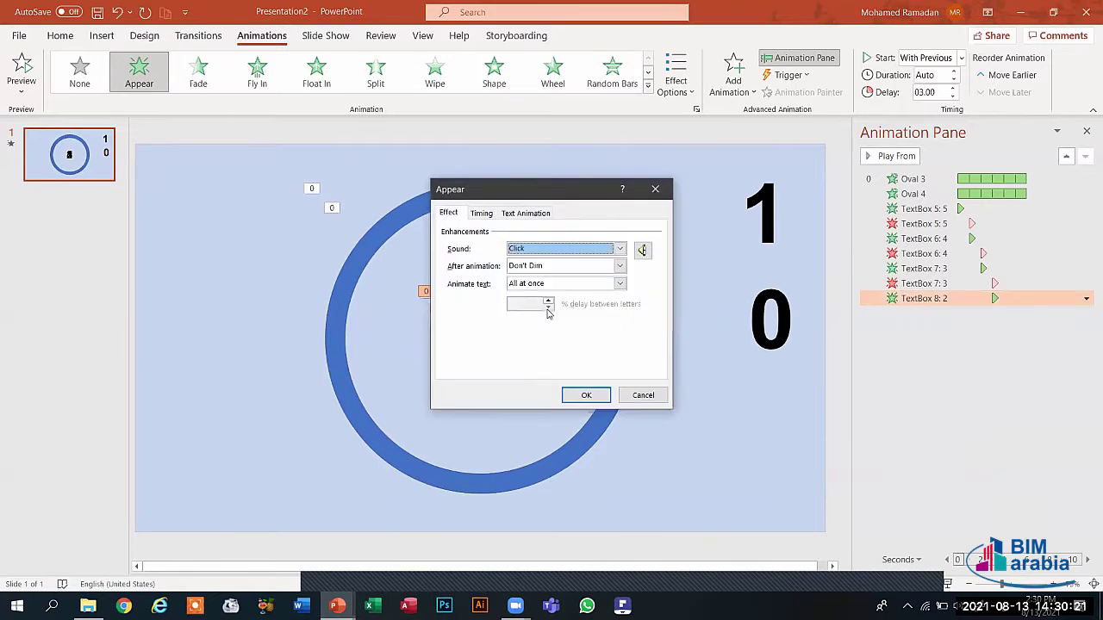
left_click(585, 397)
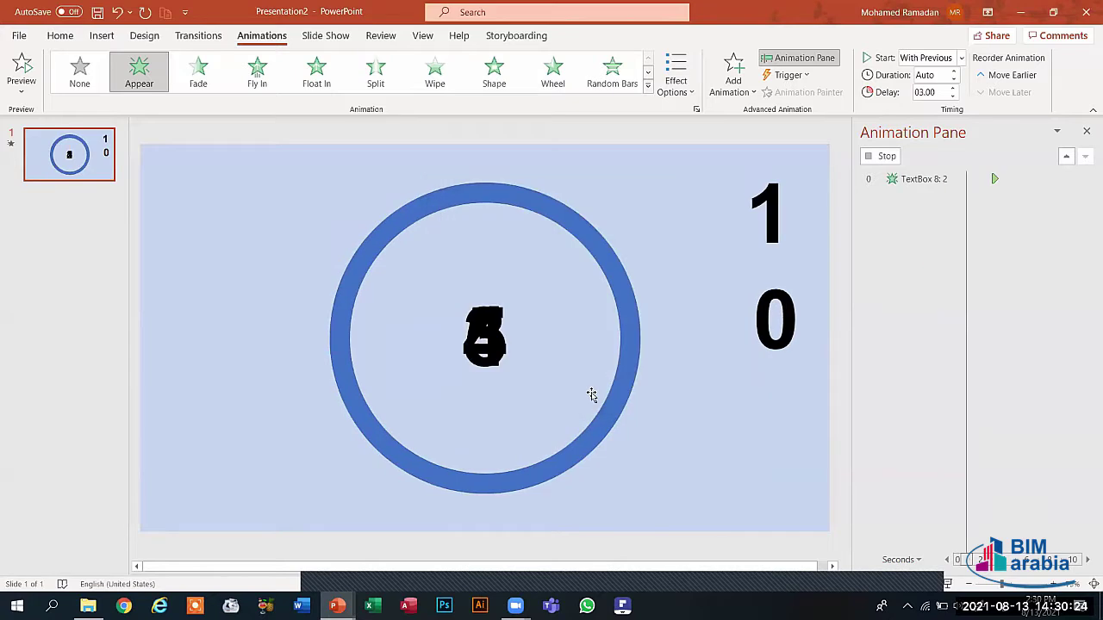
Add a Disappear exit to the 2, With Previous after 04.00 seconds, and preview the countdown.
left_click(739, 89)
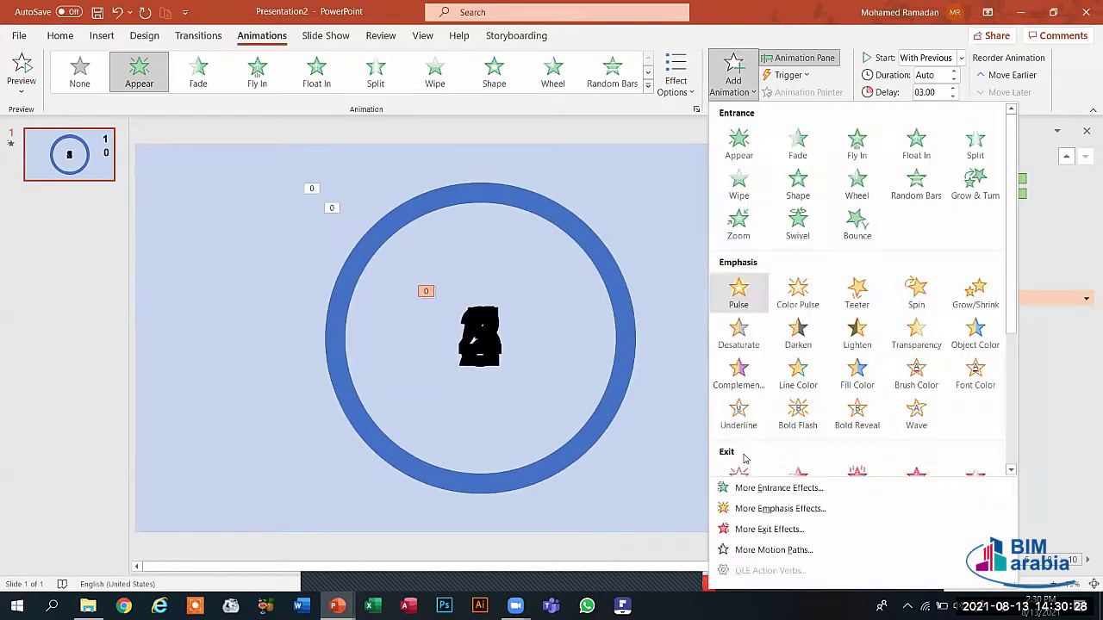
left_click(738, 473)
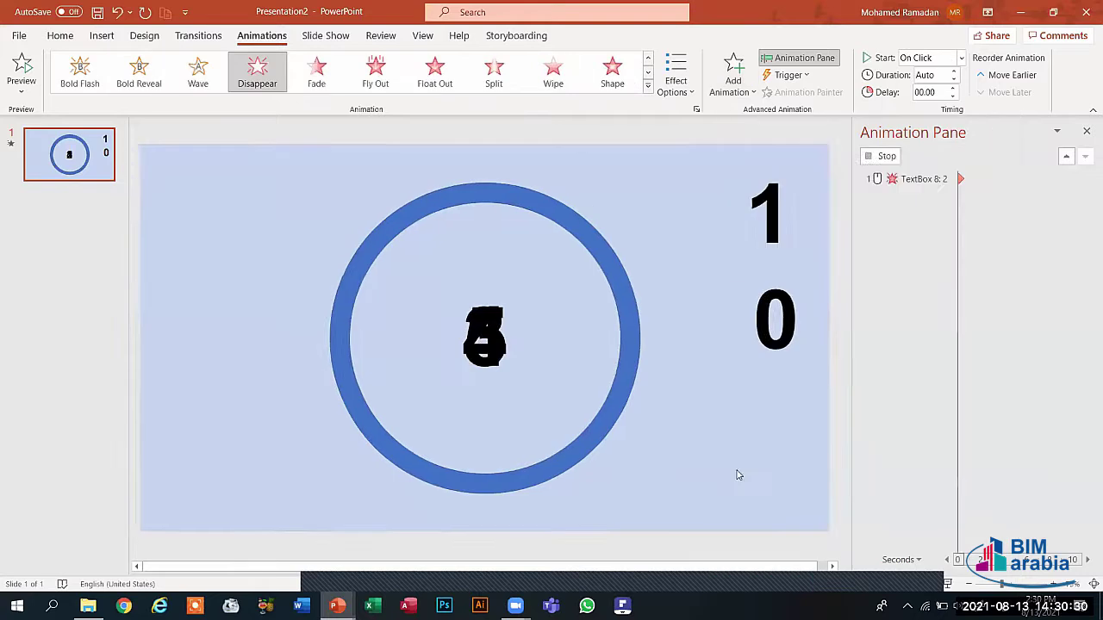
left_click(961, 58)
left_click(937, 93)
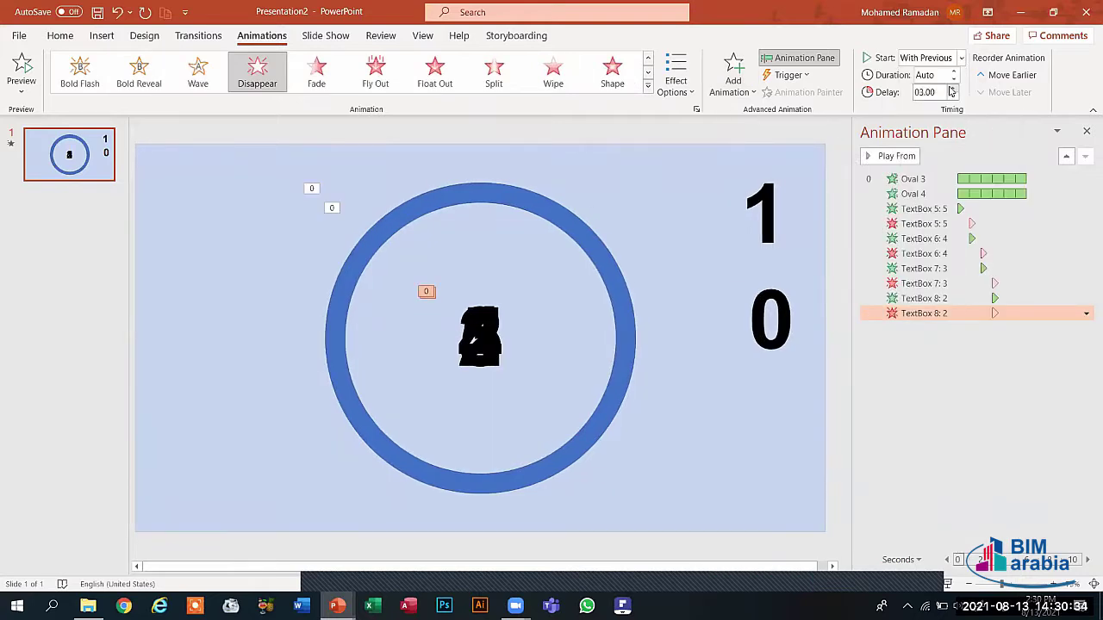
left_click(952, 88)
left_click(952, 88)
left_click(952, 88)
left_click(31, 69)
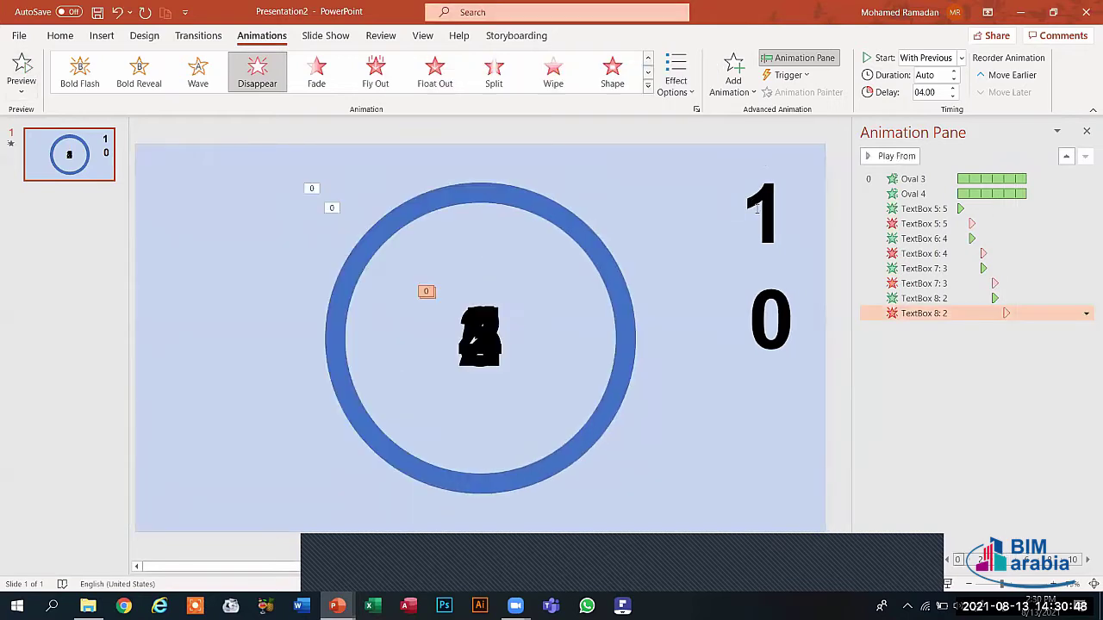
left_click(757, 209)
Drag the 1 into the ring's centre and give it an Appear entrance starting With Previous.
left_click_drag(754, 266, 474, 387)
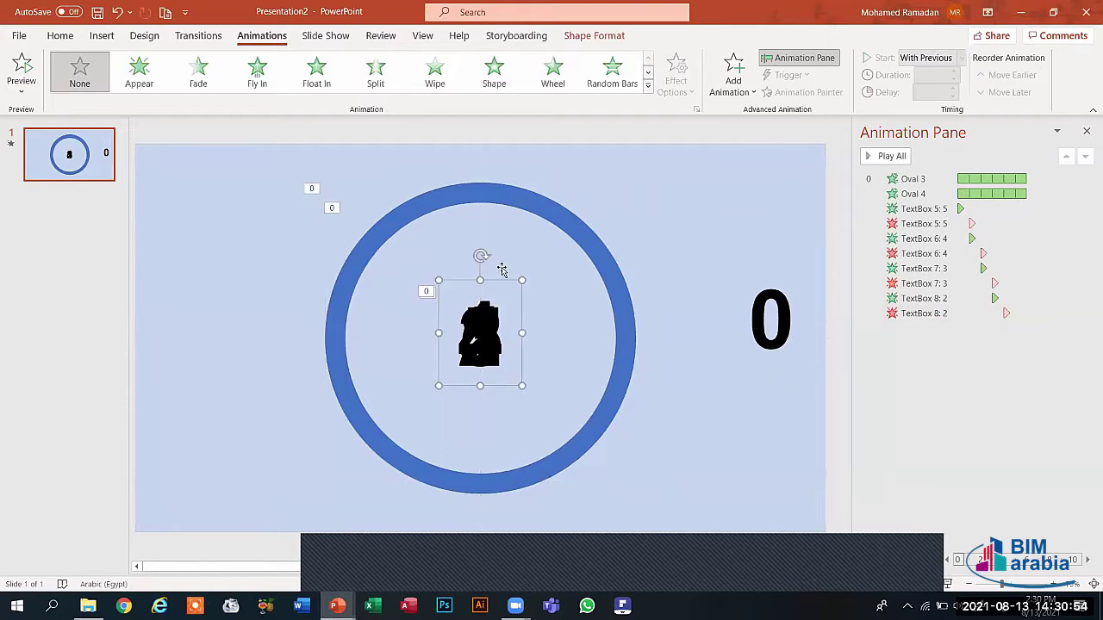
left_click(139, 76)
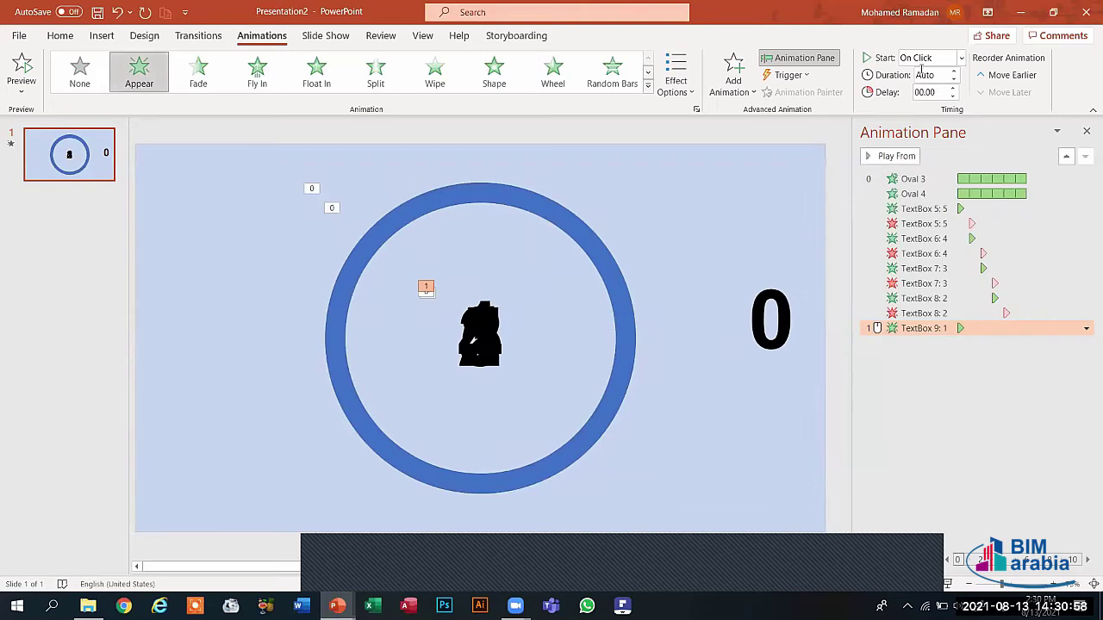
left_click(961, 58)
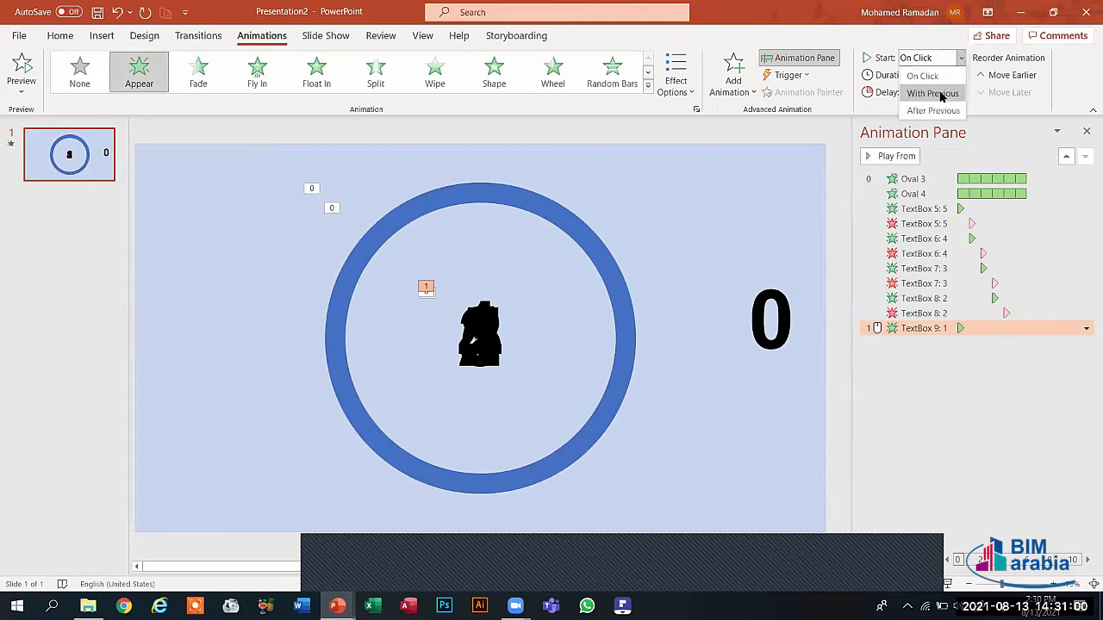
left_click(935, 91)
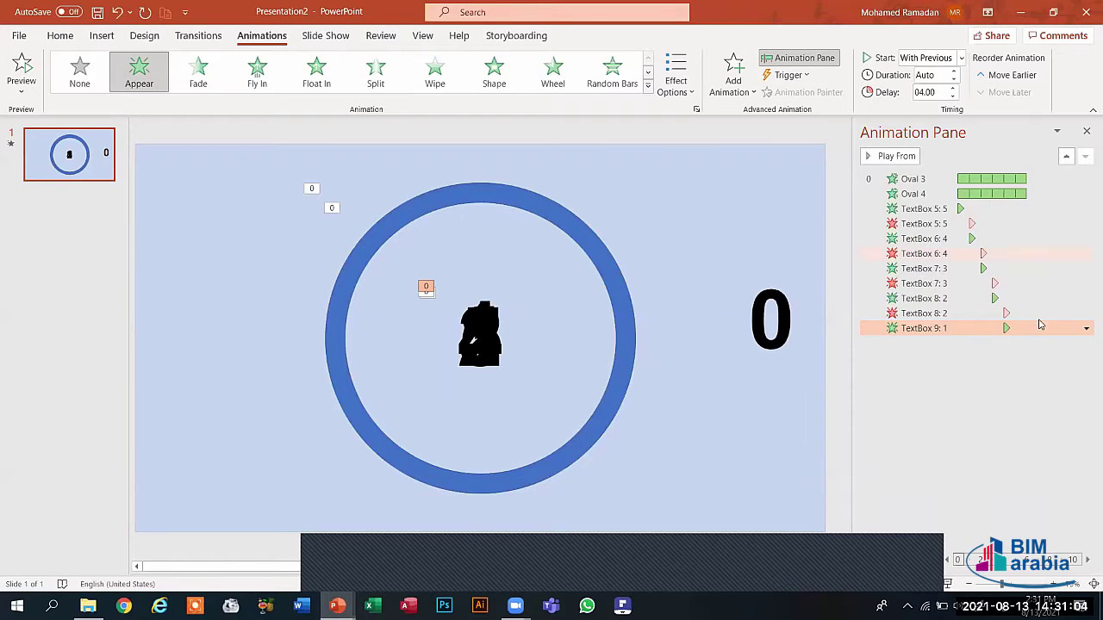
Set the Click sound on the 1's Appear entrance, replacing an initially picked Coin sound.
left_click(1085, 331)
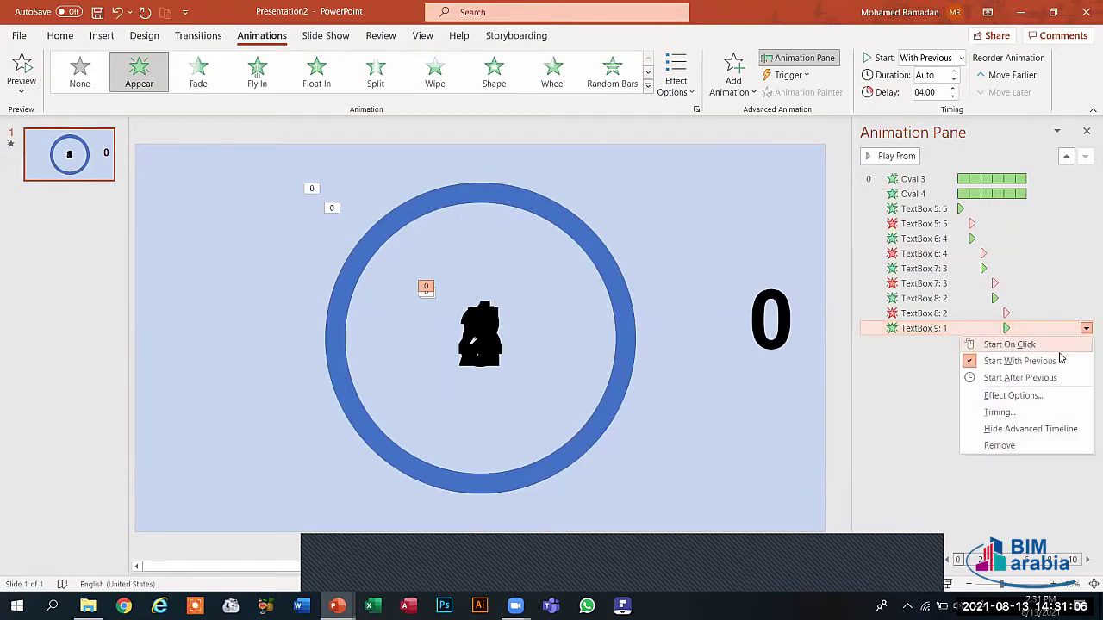
left_click(1023, 397)
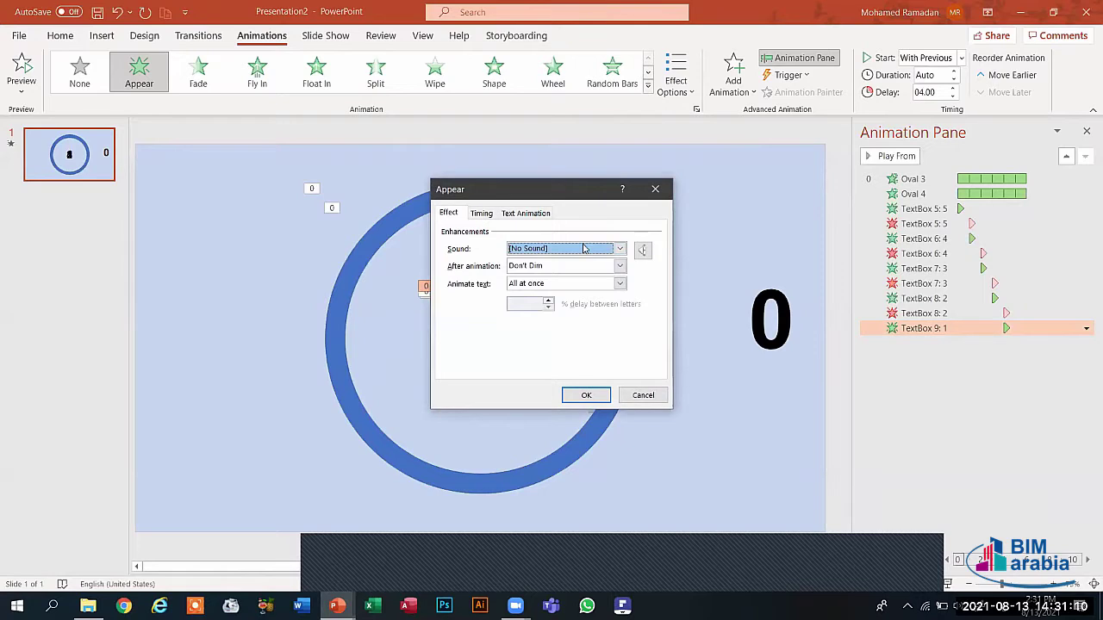
left_click(583, 248)
left_click_drag(620, 275, 620, 290)
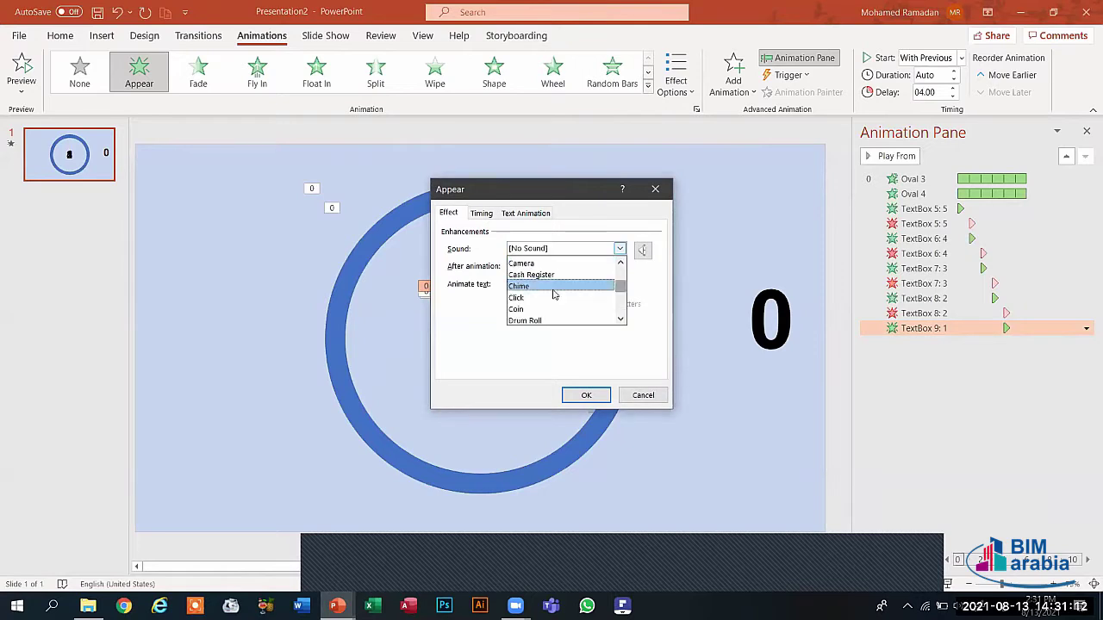
left_click(533, 308)
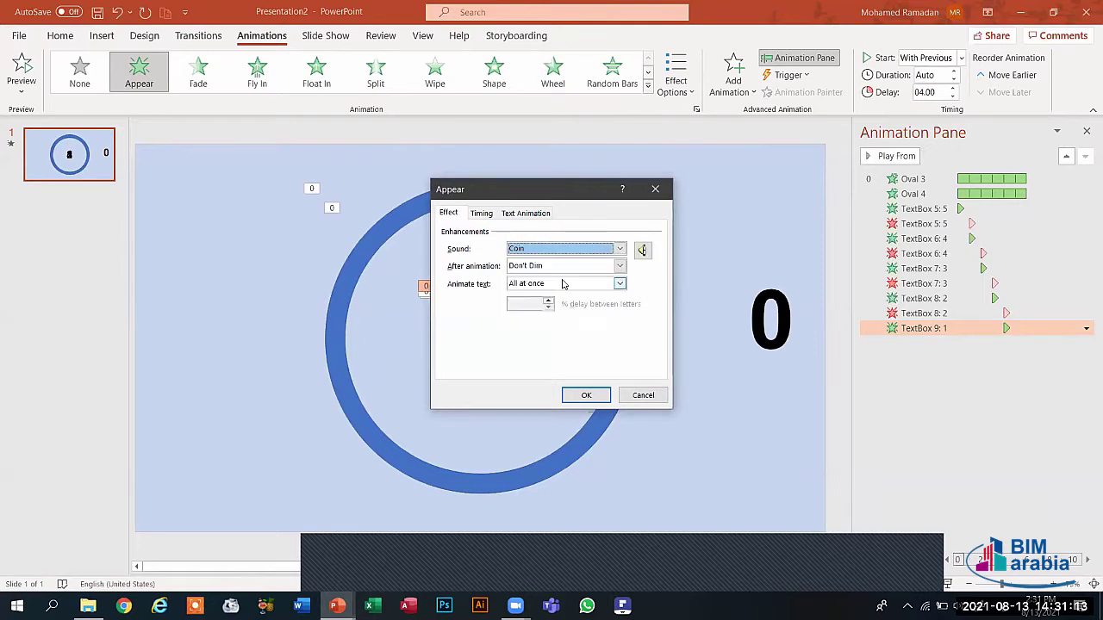
left_click(617, 250)
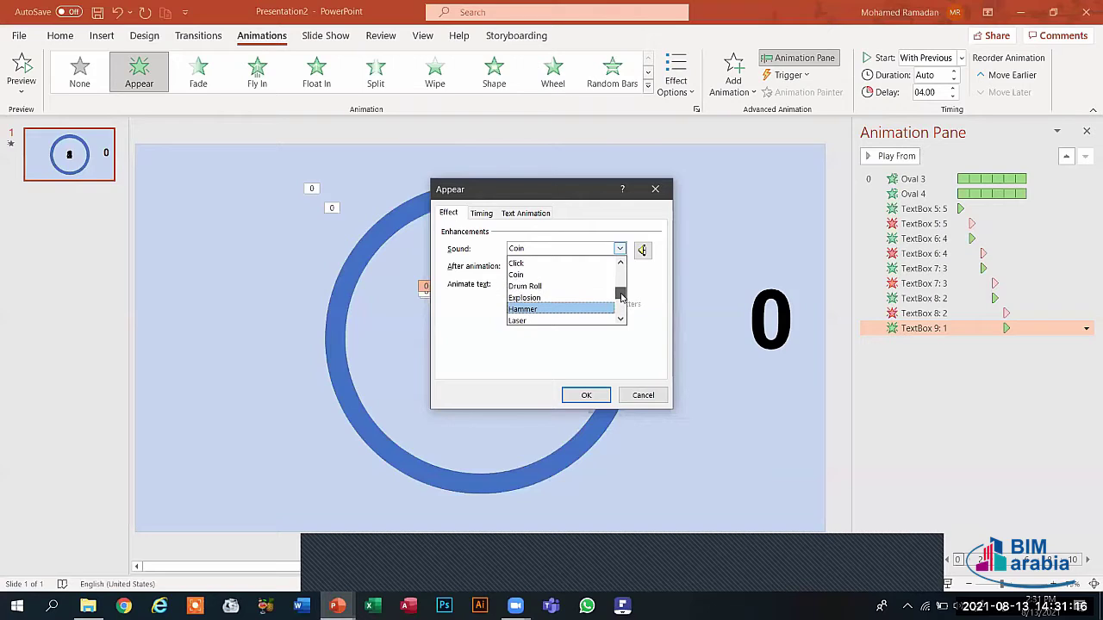
left_click_drag(620, 297, 620, 277)
left_click(547, 280)
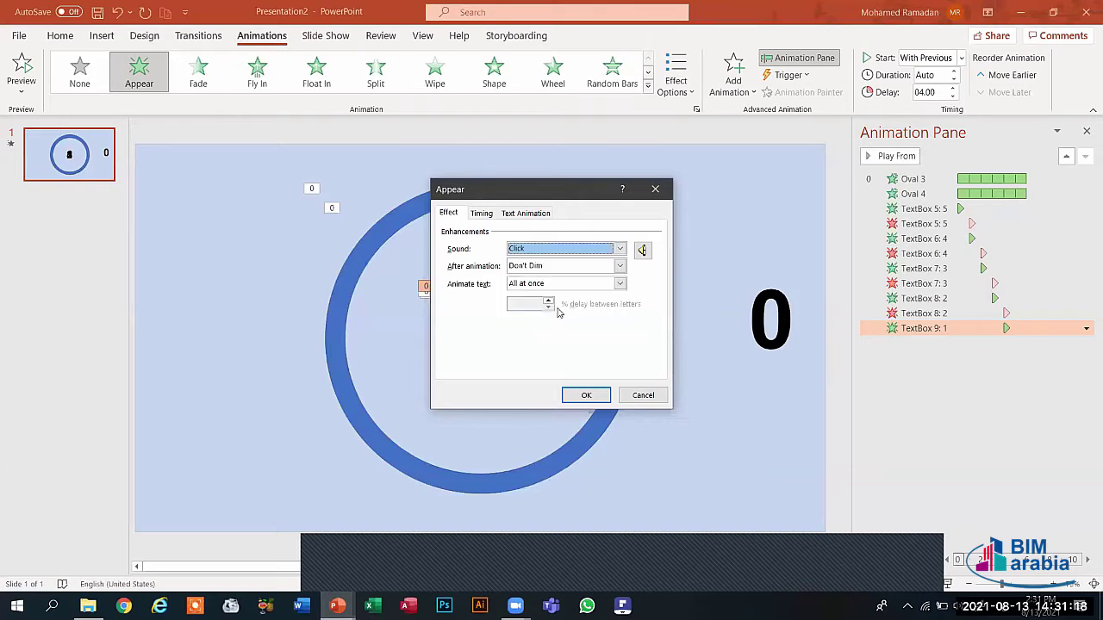
left_click(584, 394)
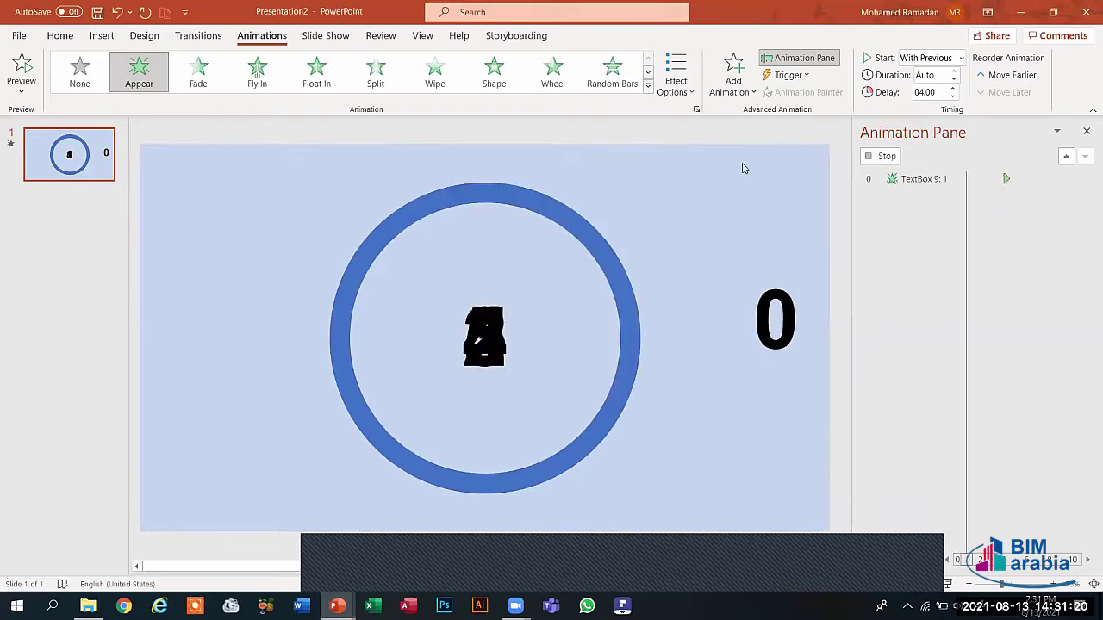
Add a Disappear exit to the 1, With Previous after 05.00 seconds, and preview the countdown.
left_click(733, 85)
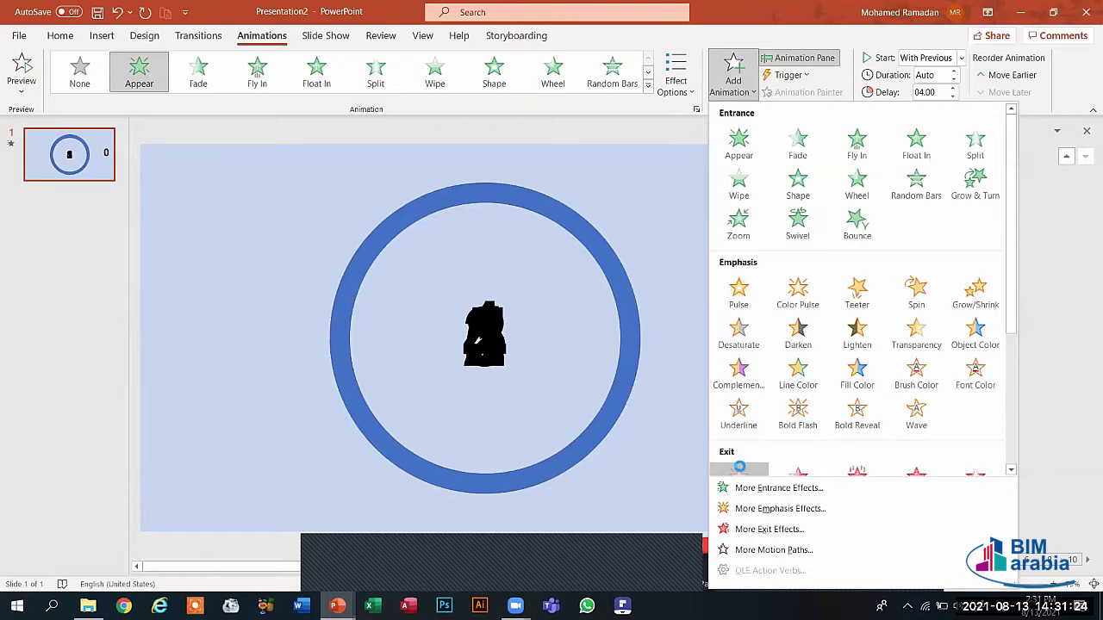
left_click(739, 471)
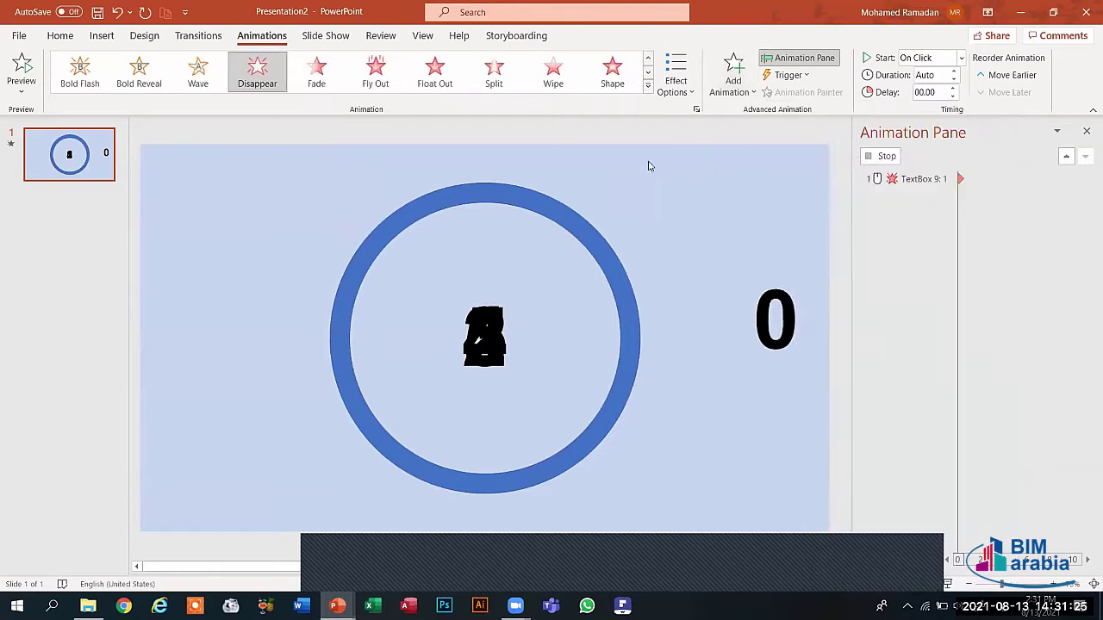
left_click(929, 57)
left_click(921, 93)
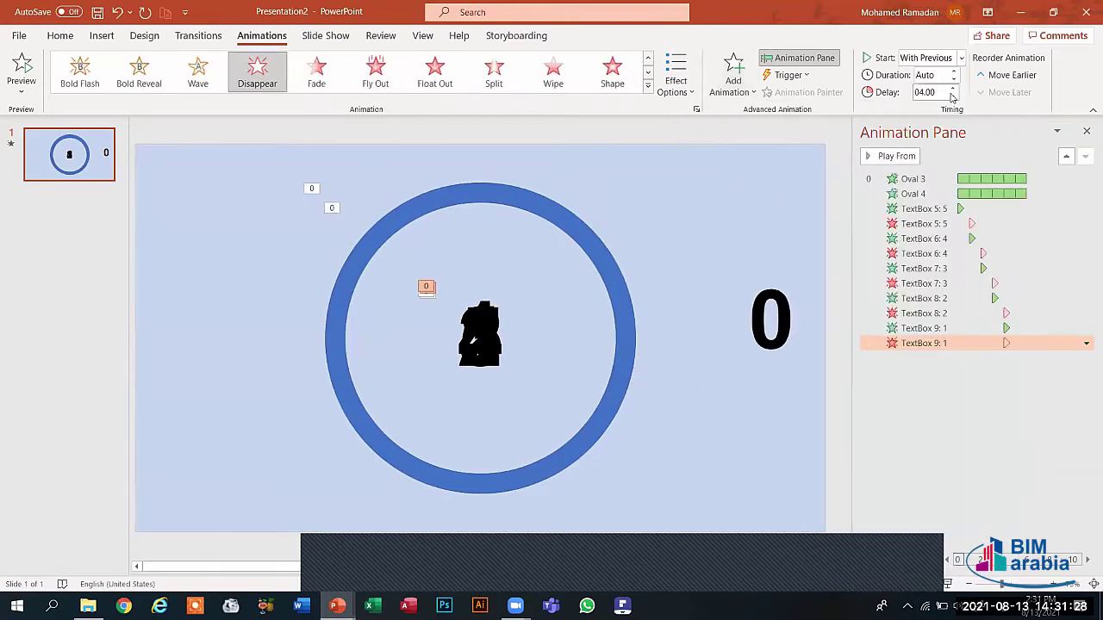
left_click(954, 91)
left_click(954, 90)
left_click(953, 91)
left_click(953, 90)
left_click(954, 91)
left_click(954, 97)
left_click(22, 69)
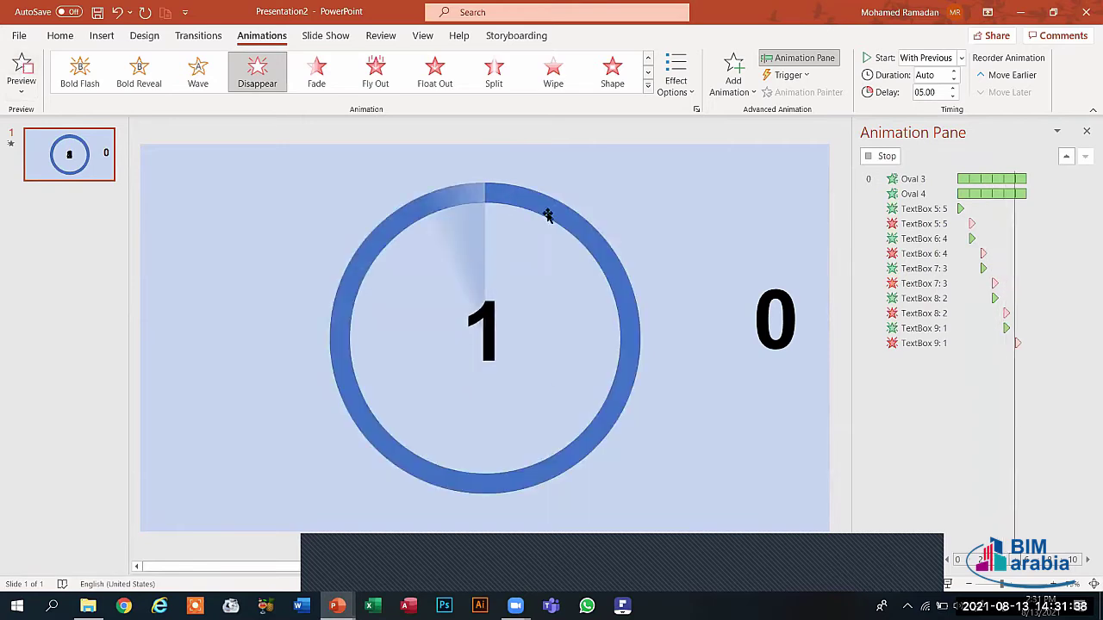
left_click(785, 325)
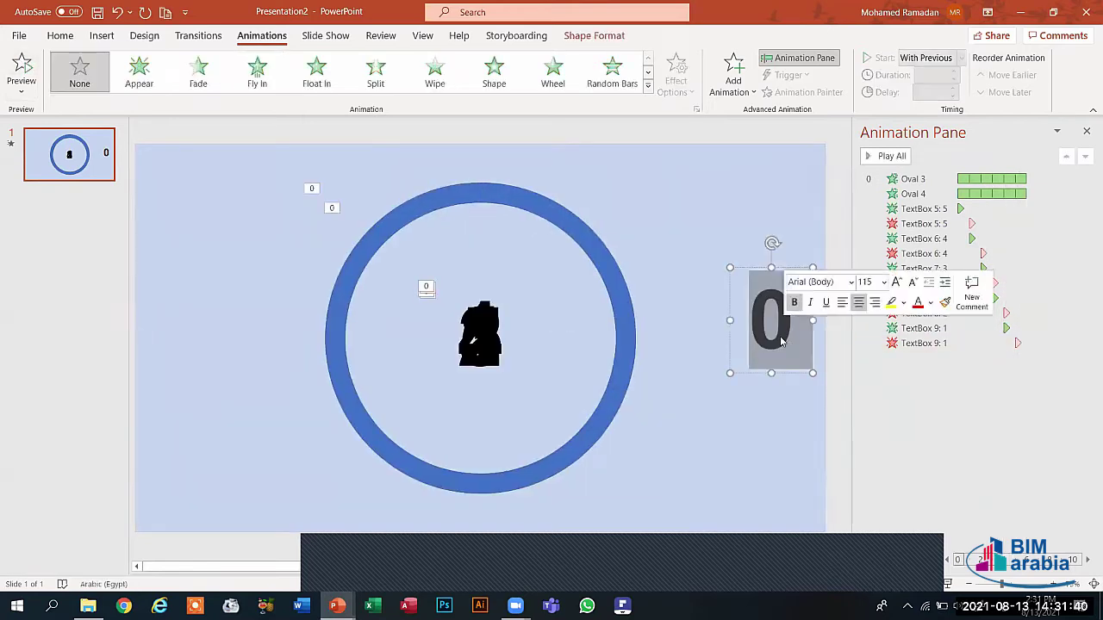
Drag the 0 into the ring's centre and give it an Appear entrance starting With Previous.
left_click_drag(766, 369, 471, 390)
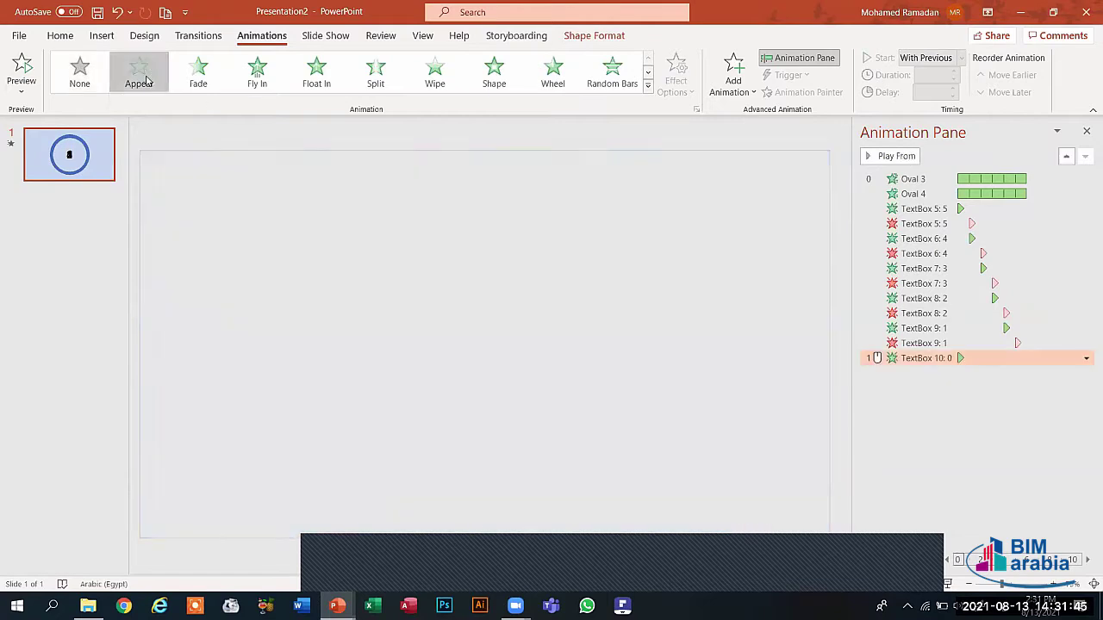
left_click(139, 73)
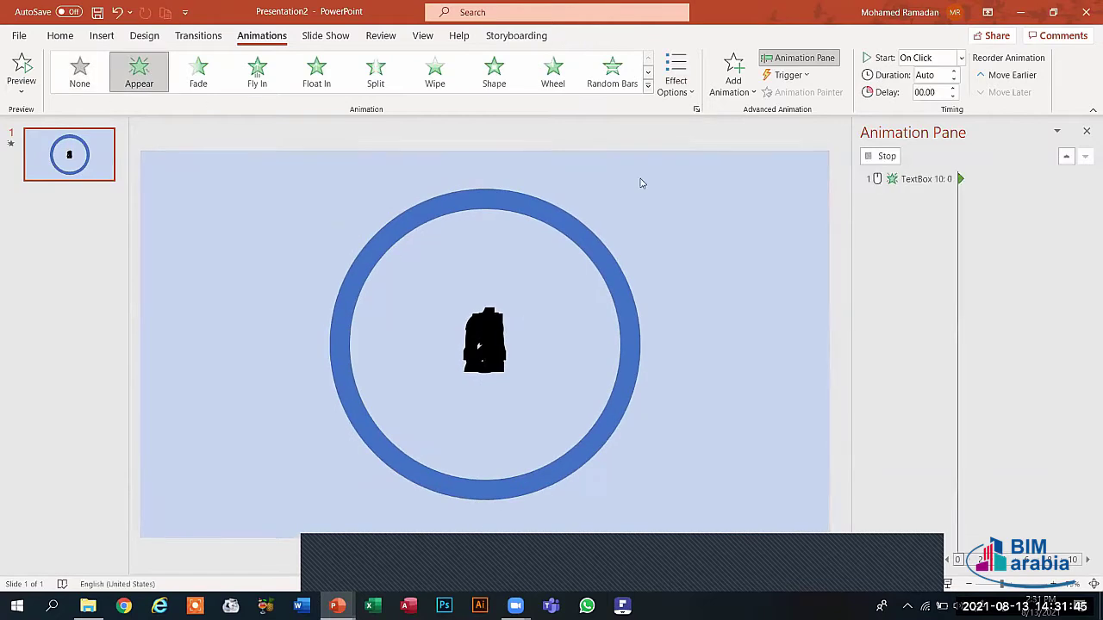
left_click(958, 59)
left_click(932, 93)
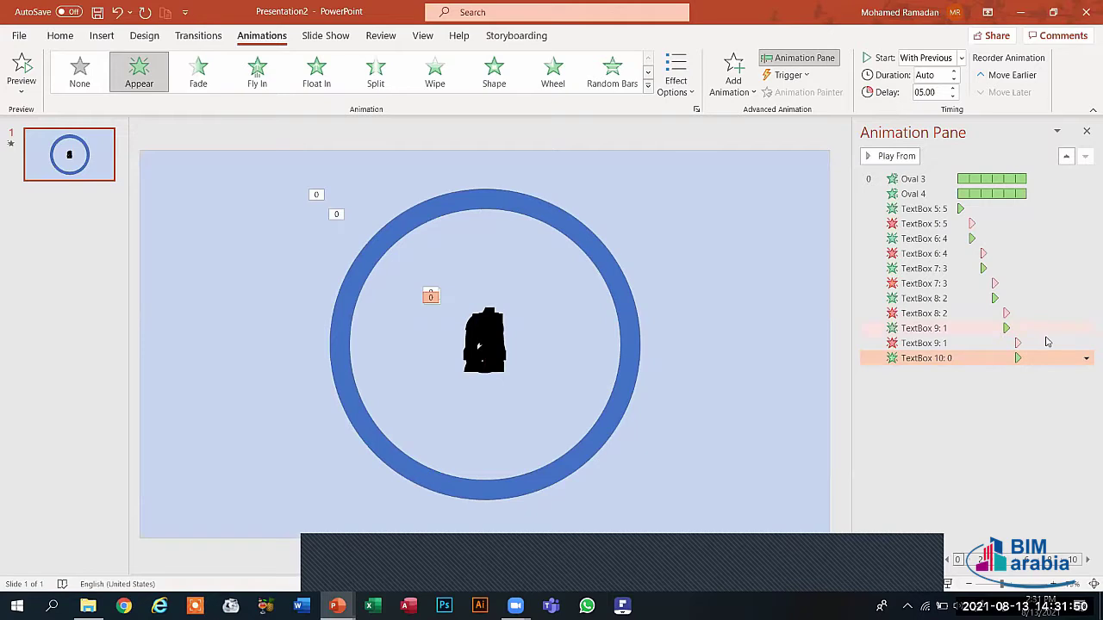
Set the Click sound on the 0's Appear entrance in its effect settings.
left_click(1085, 359)
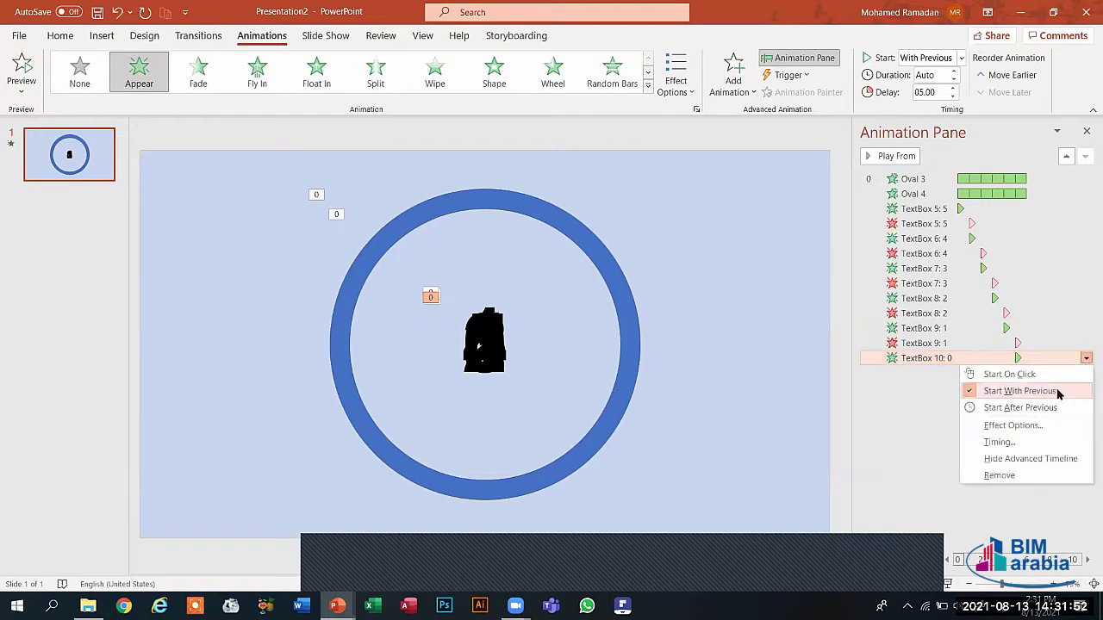
left_click(1014, 425)
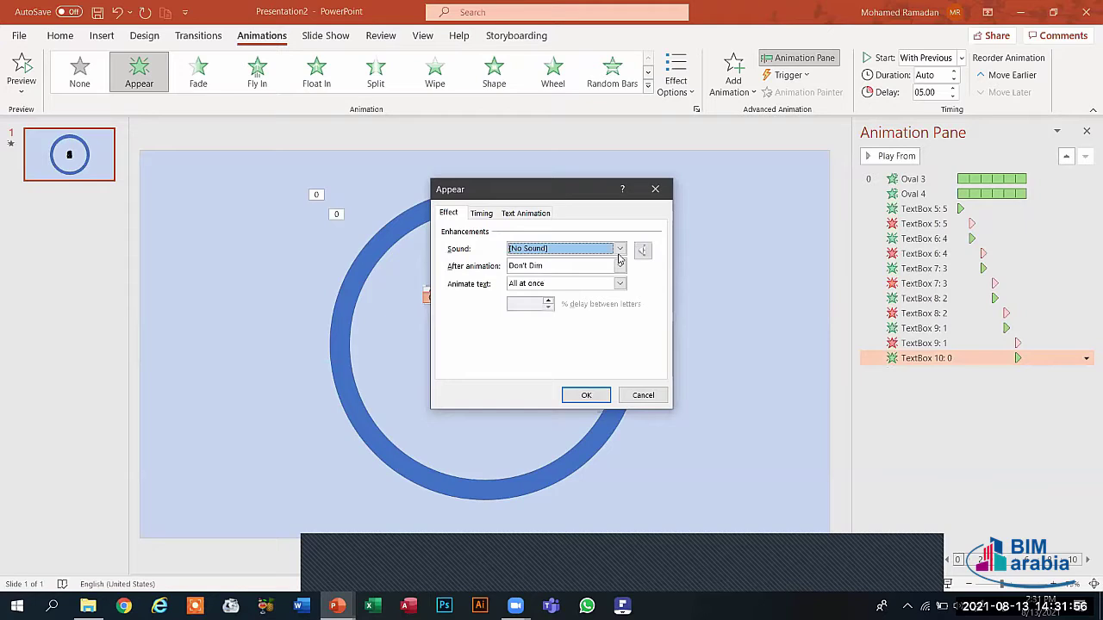
left_click(619, 249)
left_click_drag(620, 276, 620, 287)
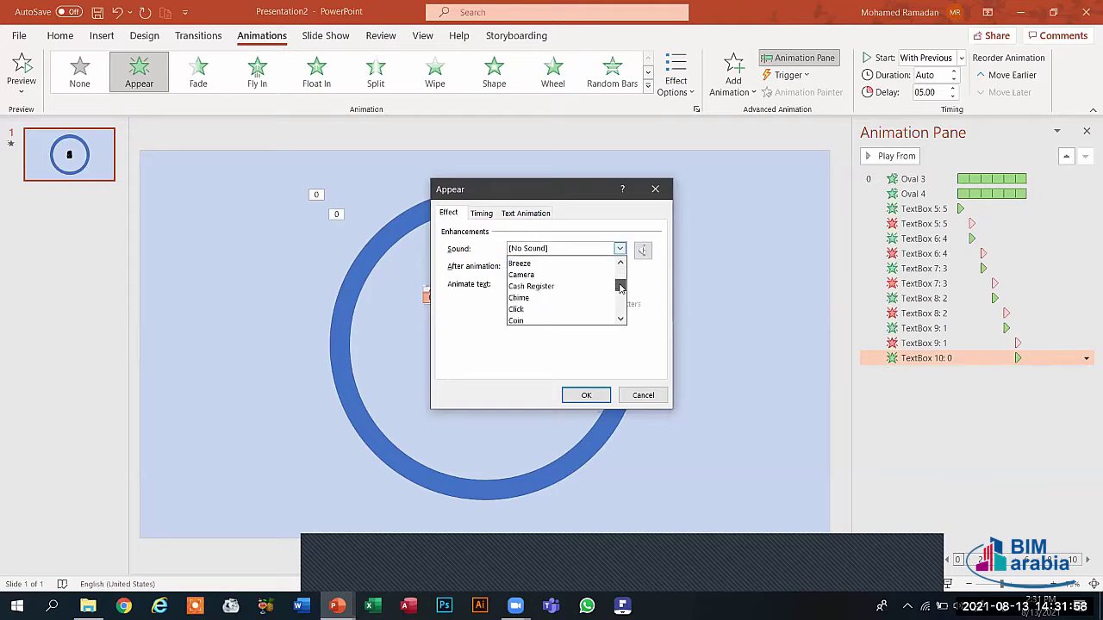
left_click(553, 308)
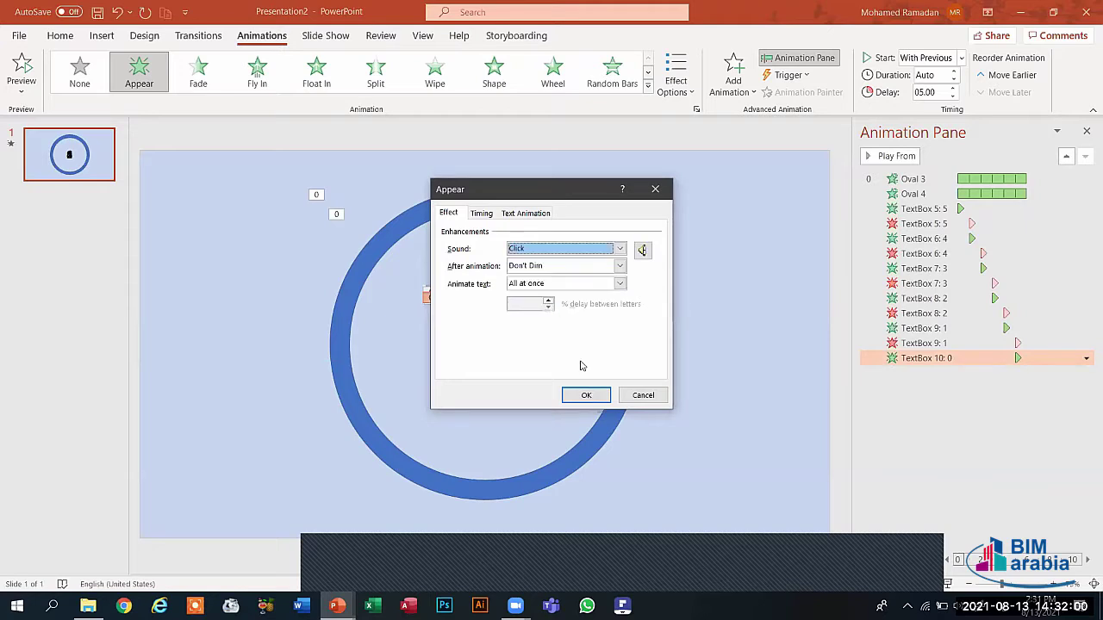
left_click(584, 394)
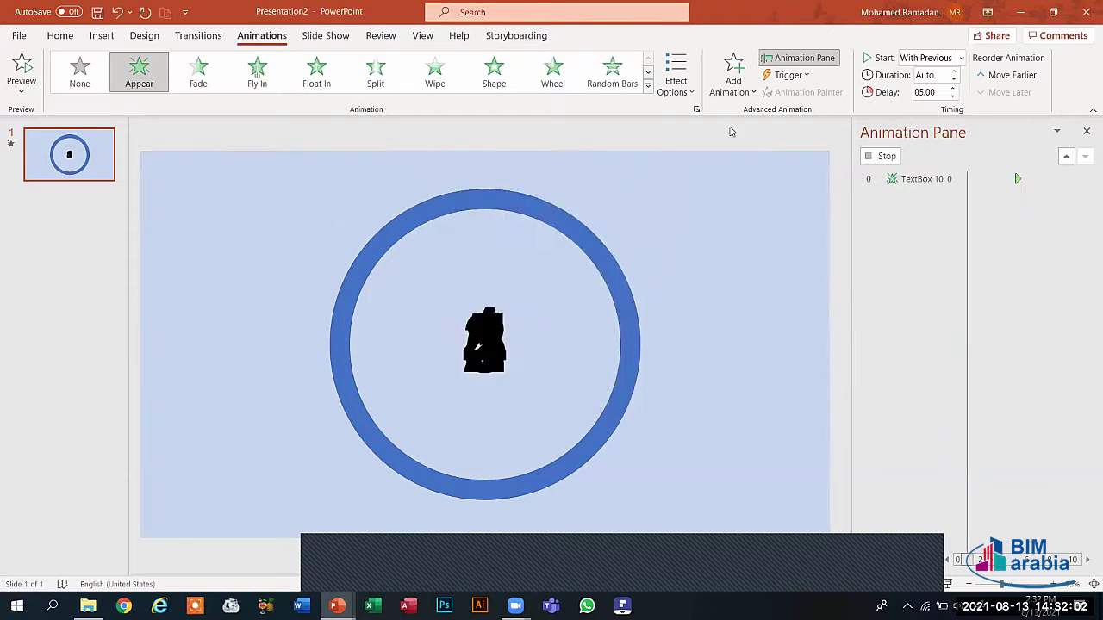
Add a Disappear exit to the 0, With Previous after 06.00 seconds, preview, and close the Animation Pane.
left_click(733, 86)
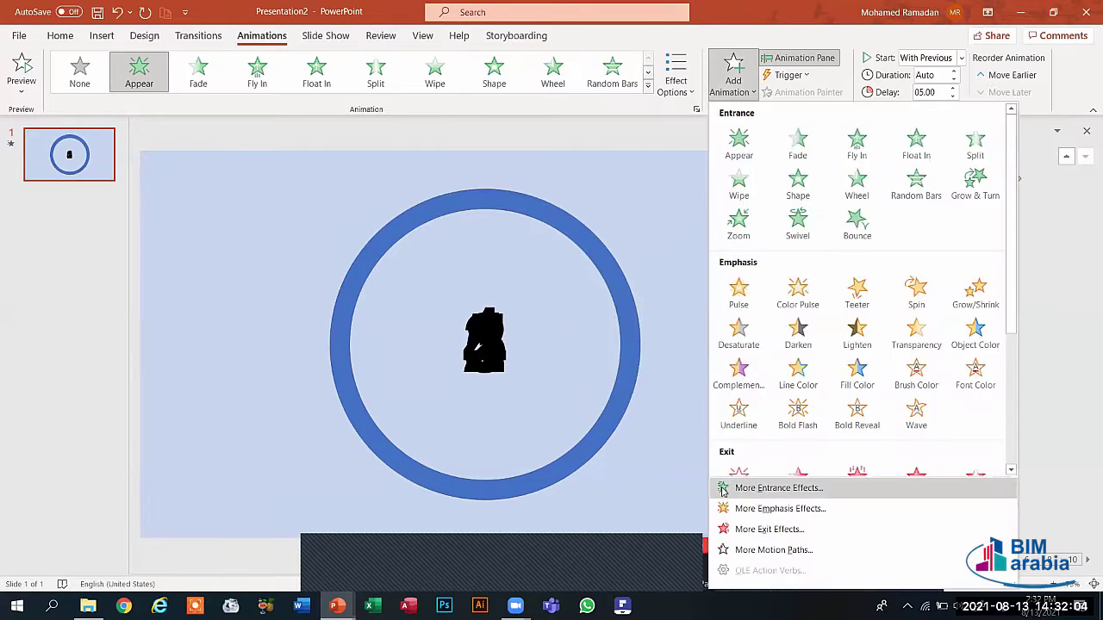
scroll(740, 379, "down", 1)
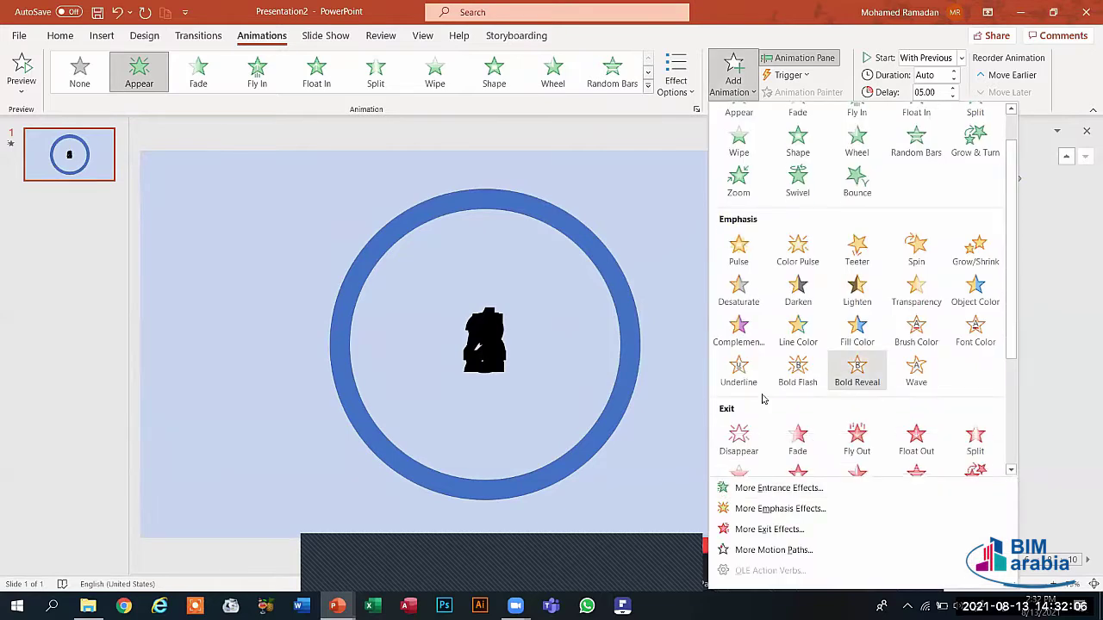
left_click(734, 444)
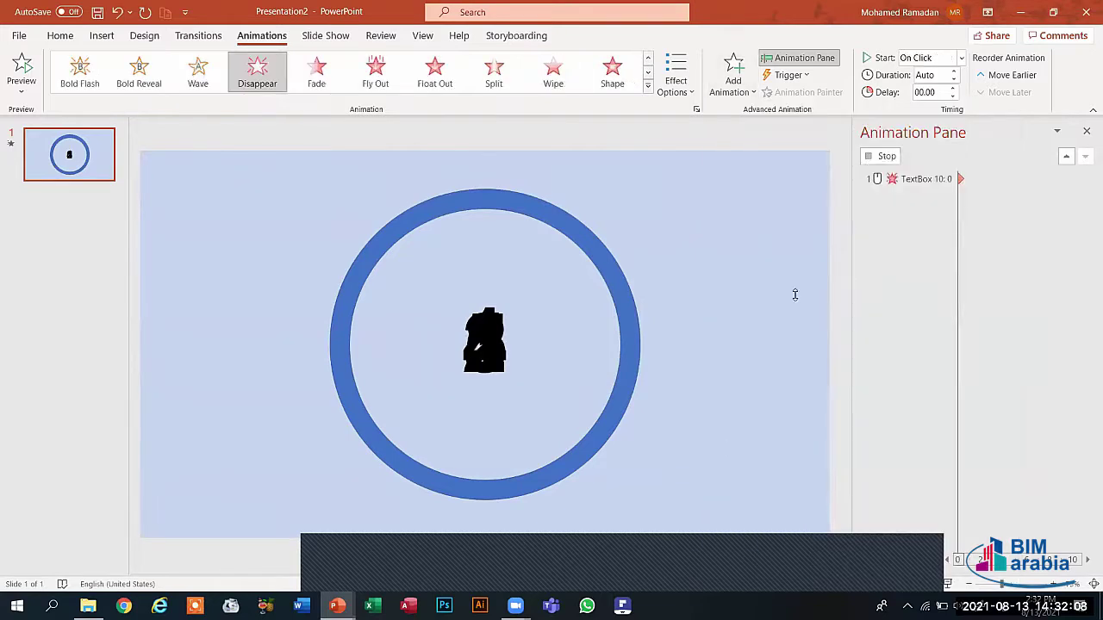
left_click(956, 60)
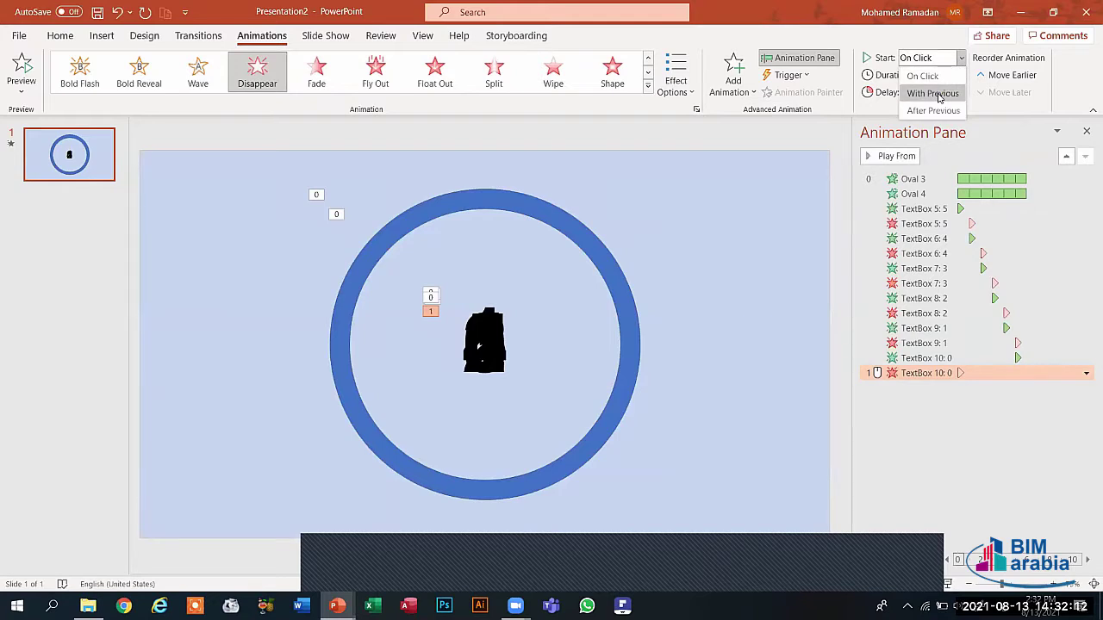
left_click(939, 98)
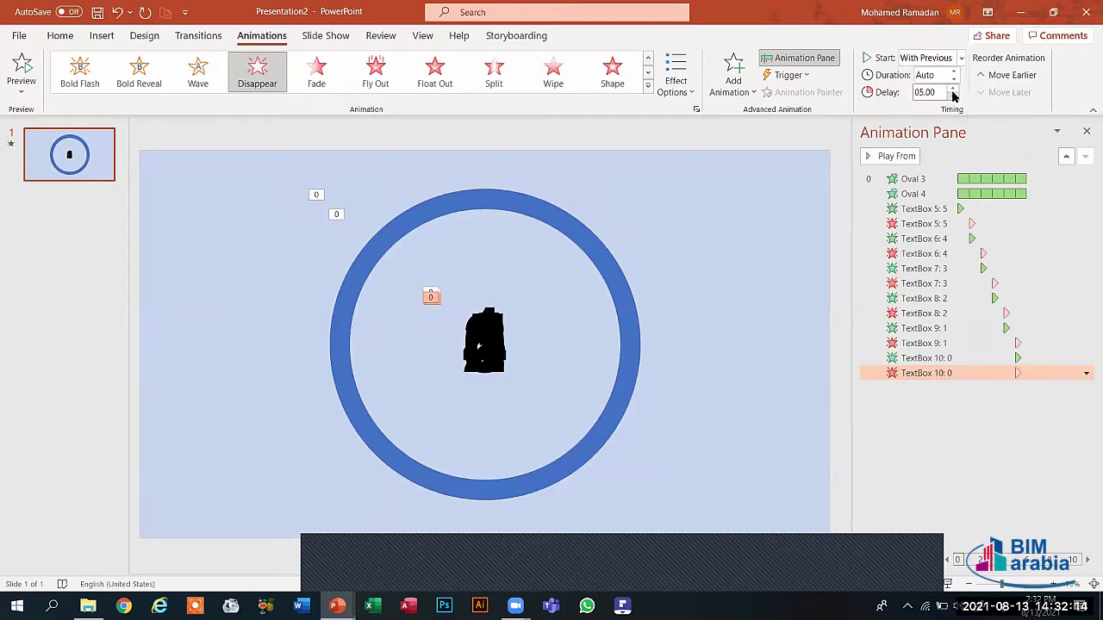
left_click(953, 96)
left_click(953, 96)
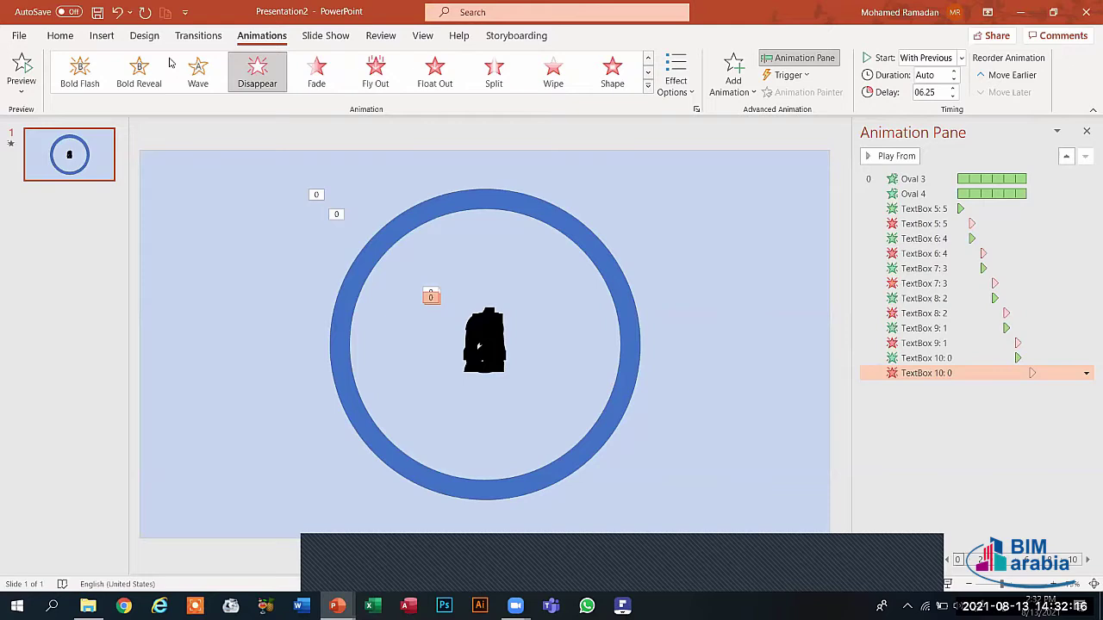
left_click(24, 65)
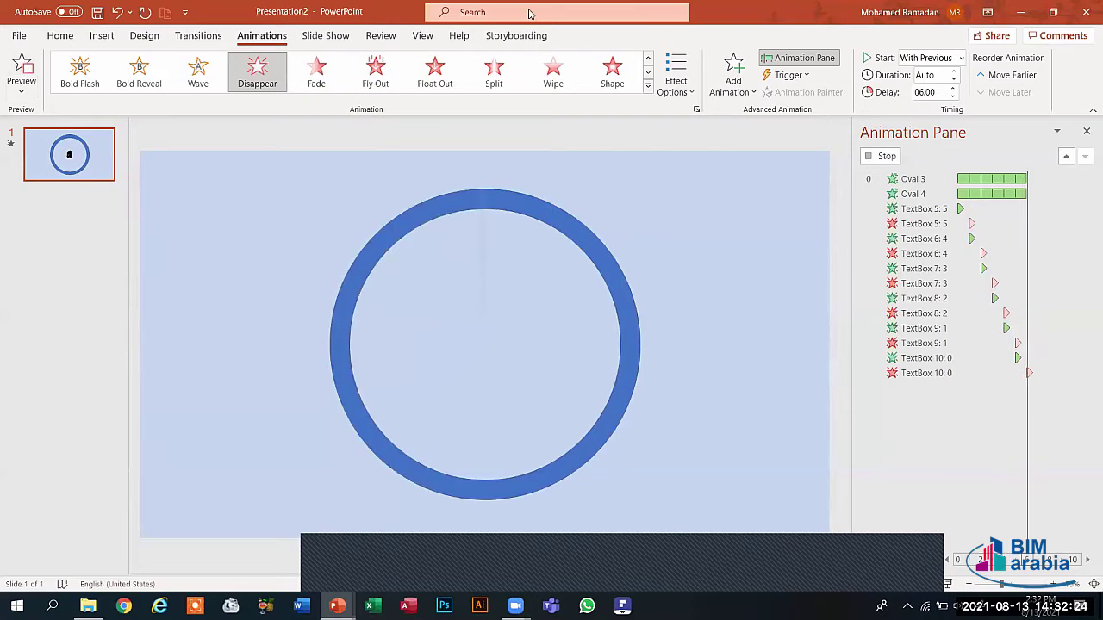
left_click(1086, 132)
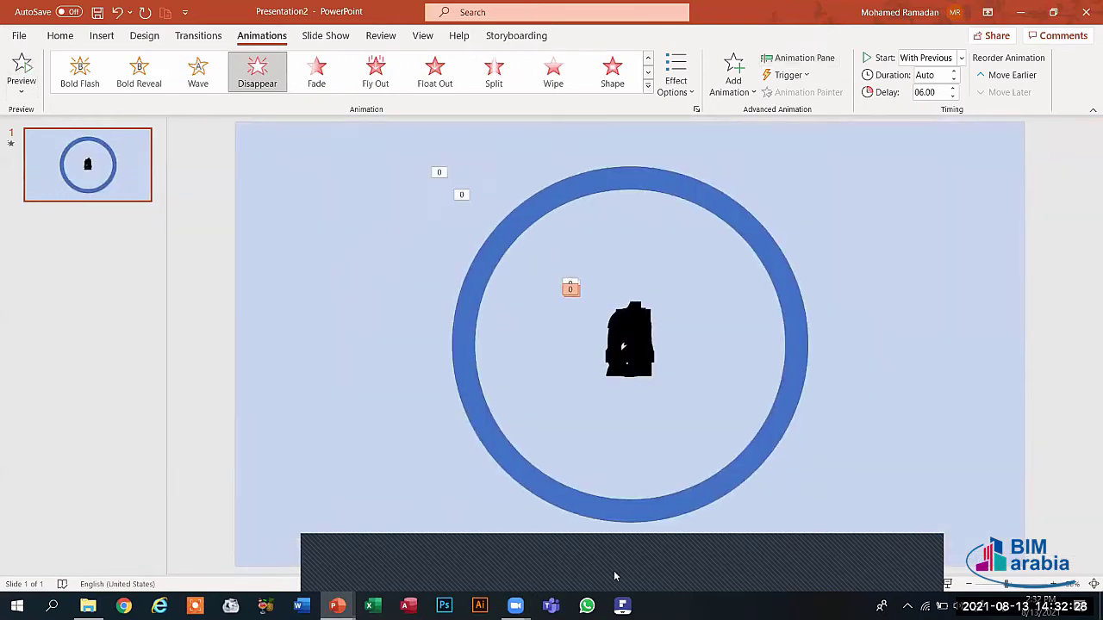
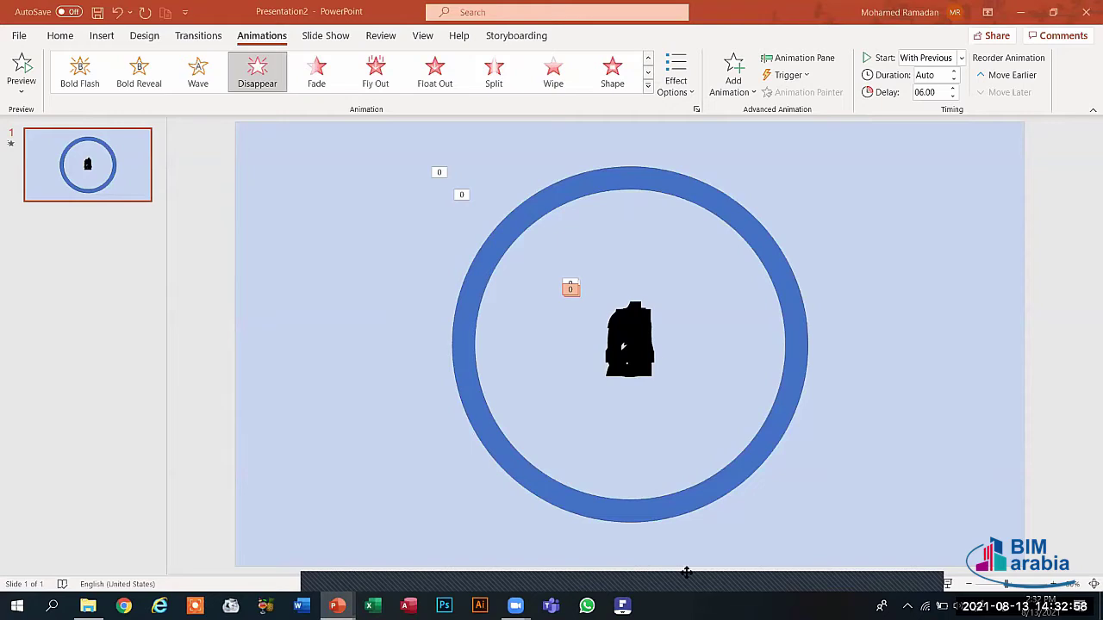
Minimize the circle-drawing Presentation2 window and then the Presentation1 window to clear the screen.
left_click_drag(549, 575, 545, 534)
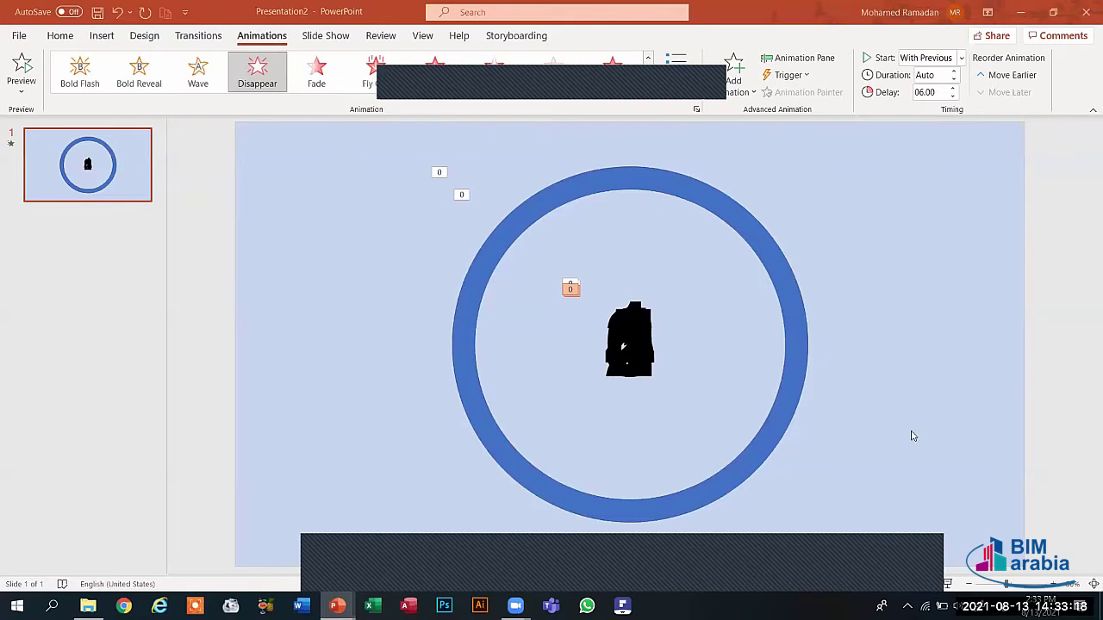
left_click(1019, 11)
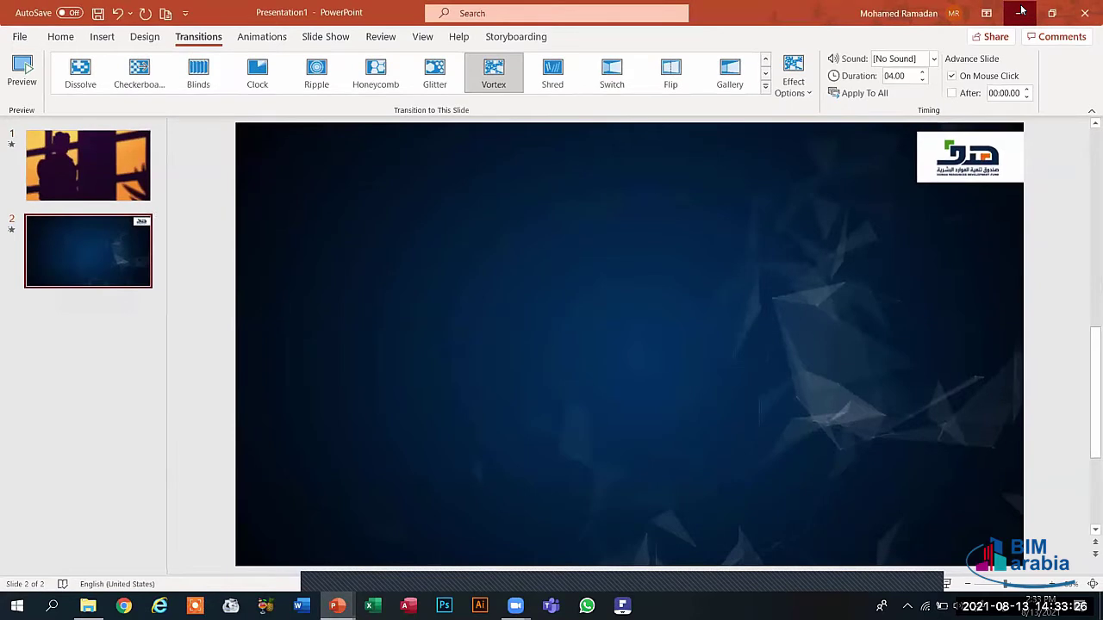
left_click(1019, 13)
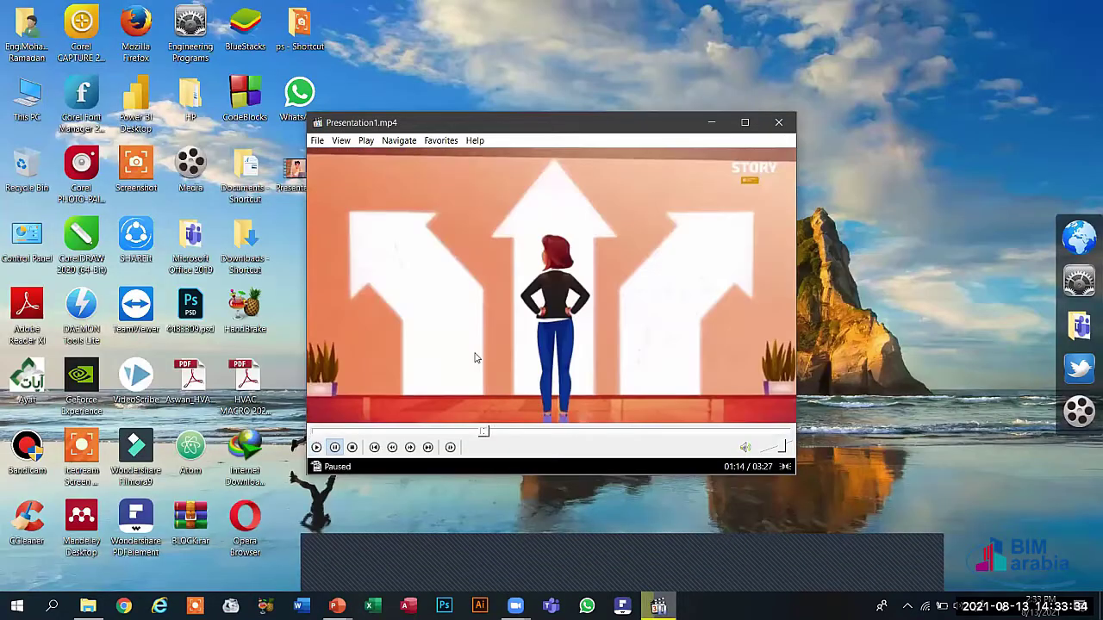
Play Presentation1.mp4, jump to about 01:39, pause at 01:40, and close the player.
left_click(475, 357)
left_click(542, 430)
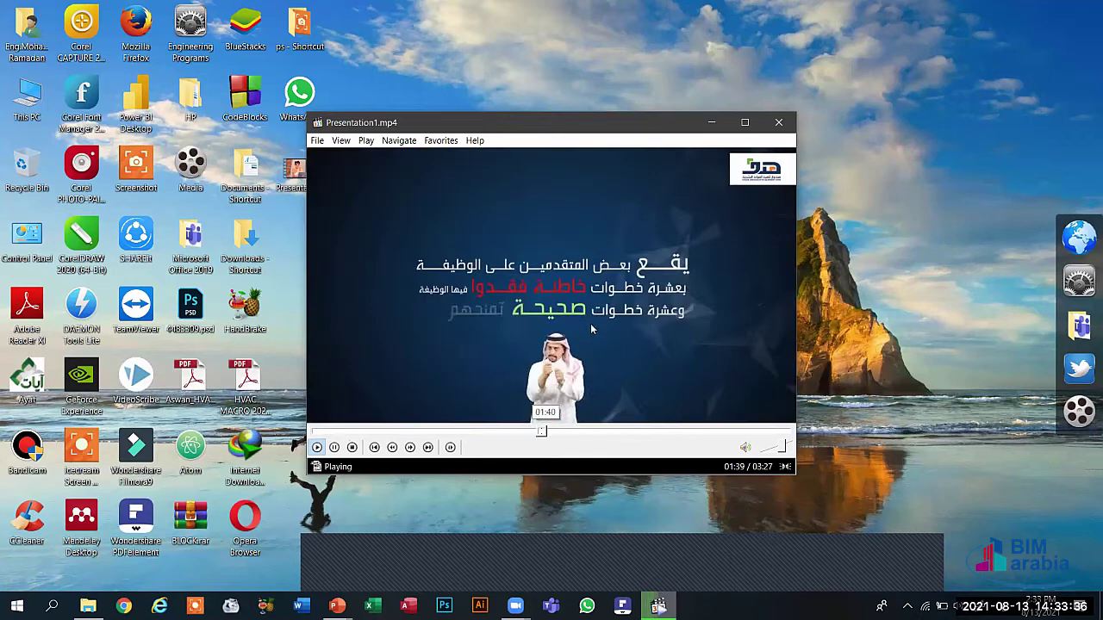
left_click(590, 323)
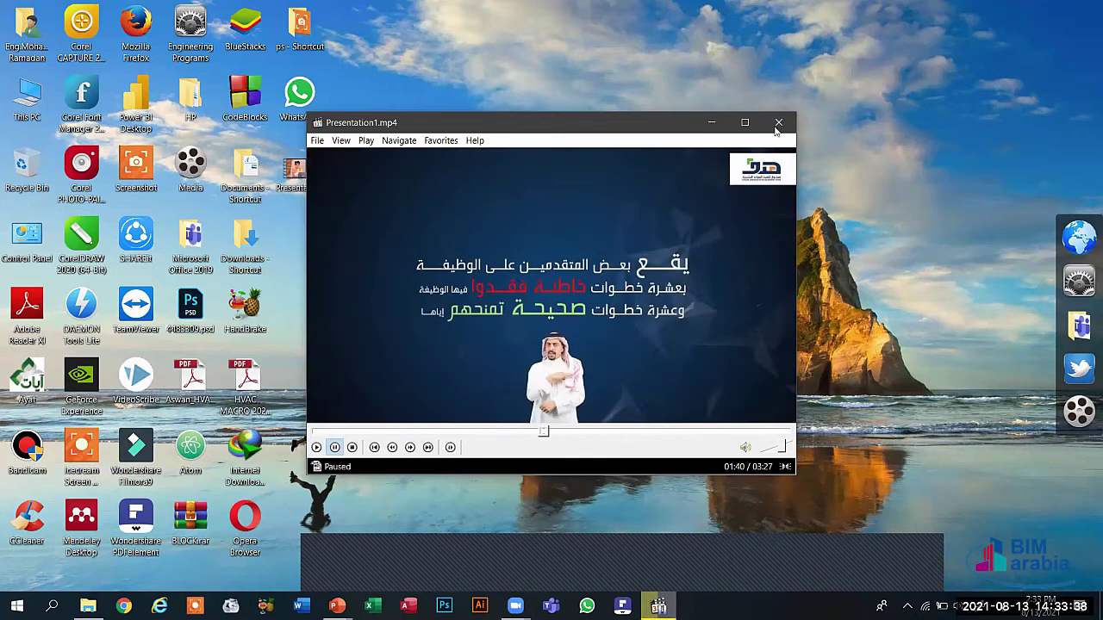
key("alt+F4")
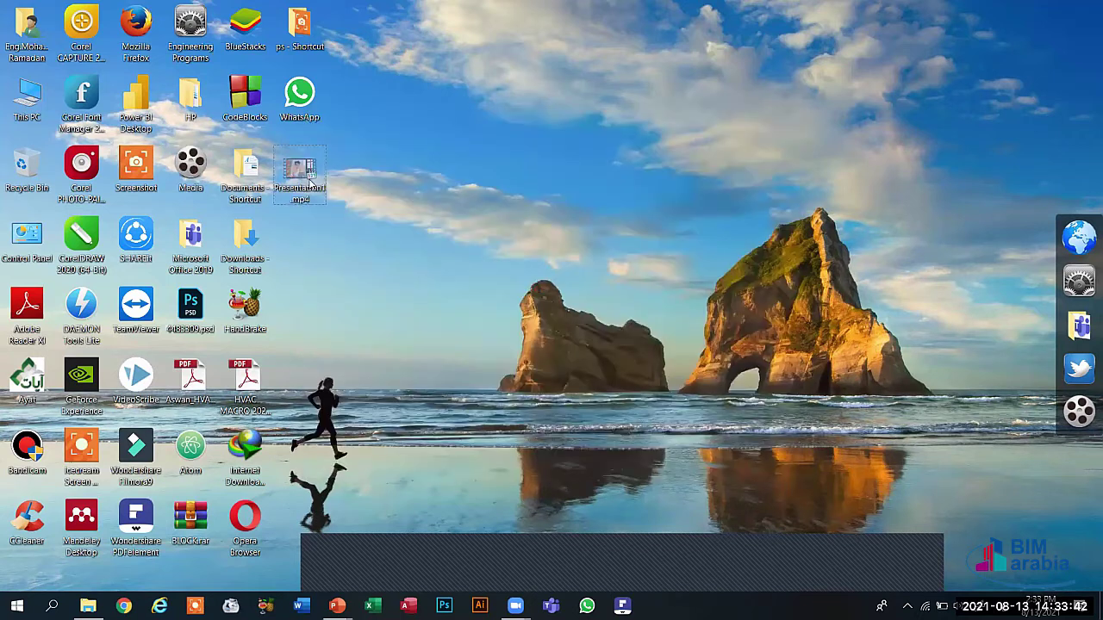
Look over the project folder's 11 files, then return to Presentation1 in PowerPoint.
left_click(88, 606)
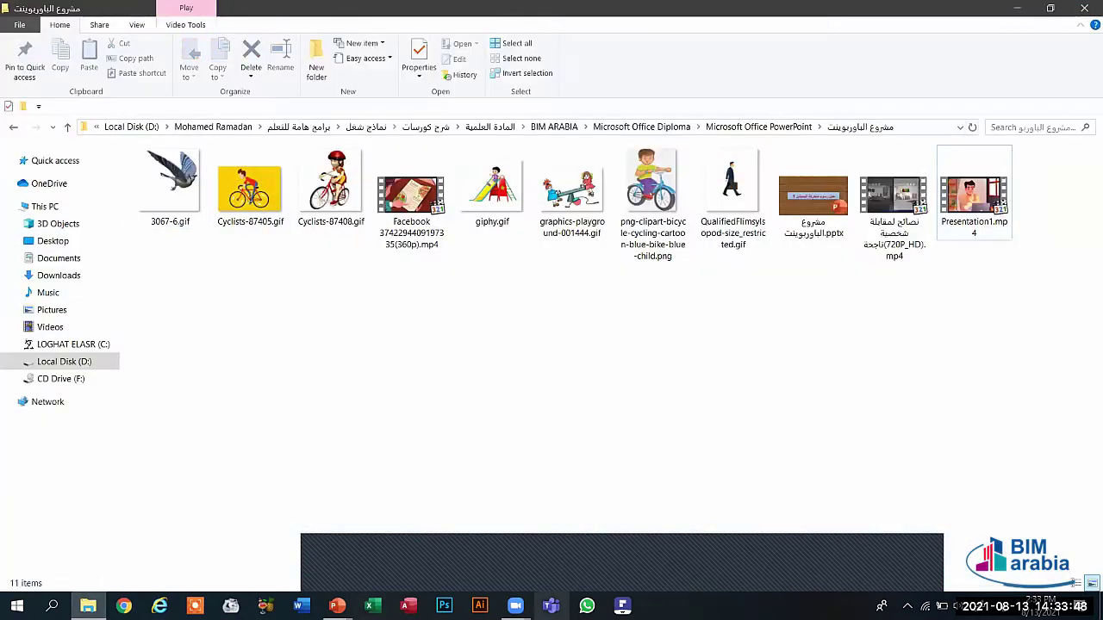
left_click(336, 605)
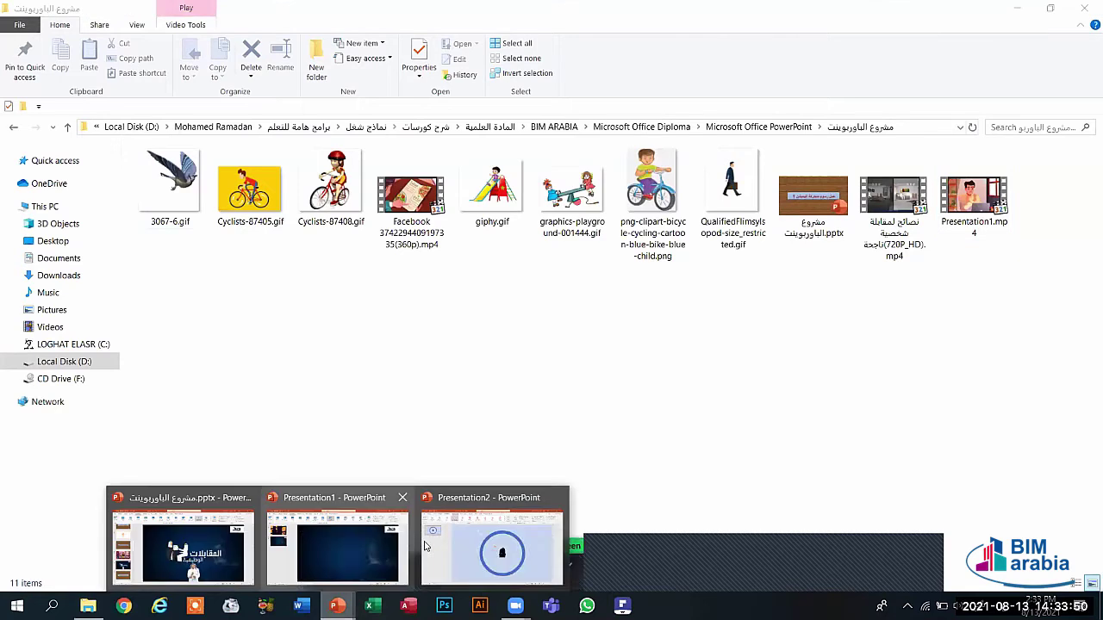
left_click(373, 542)
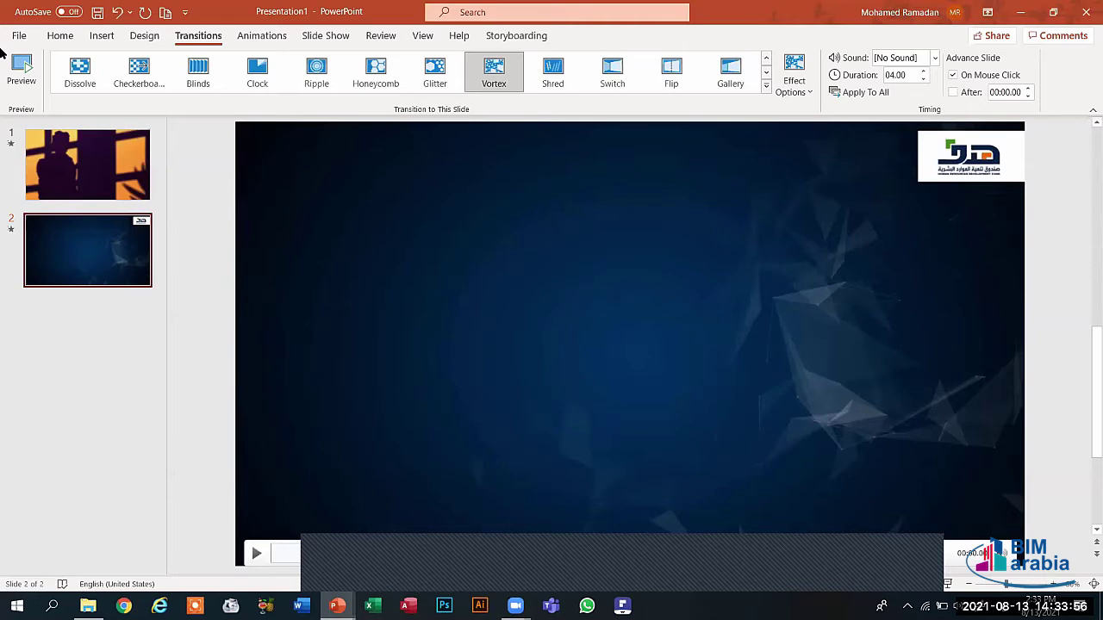
Save the presentation to the Desktop as 'دمج فيديوهين.pptx' using Save As.
key("F12")
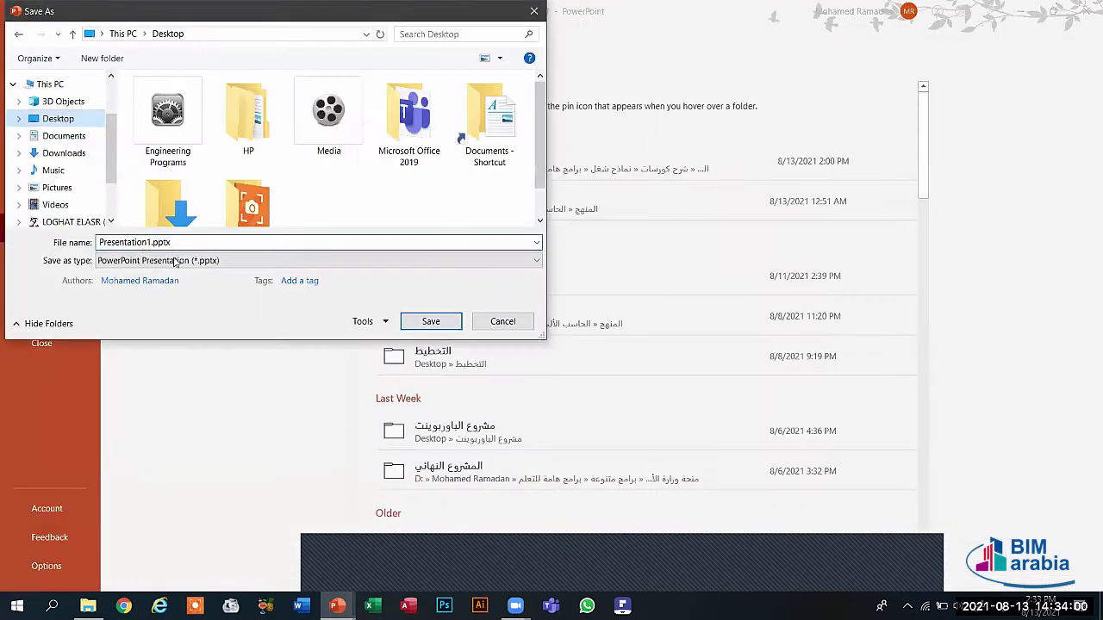
left_click(136, 243)
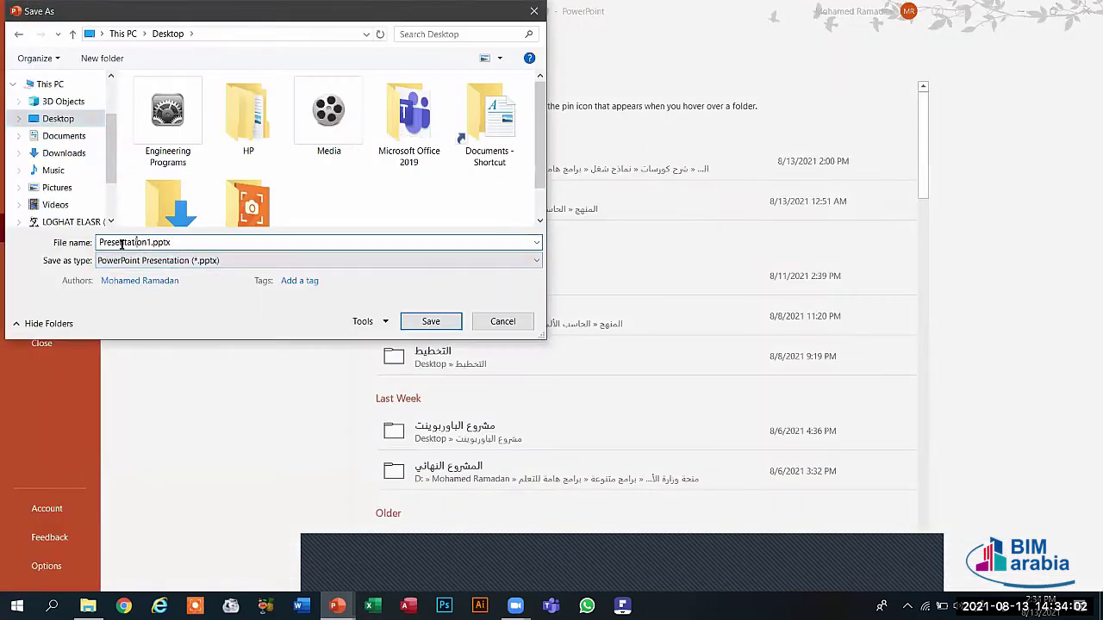
left_click_drag(112, 244, 150, 245)
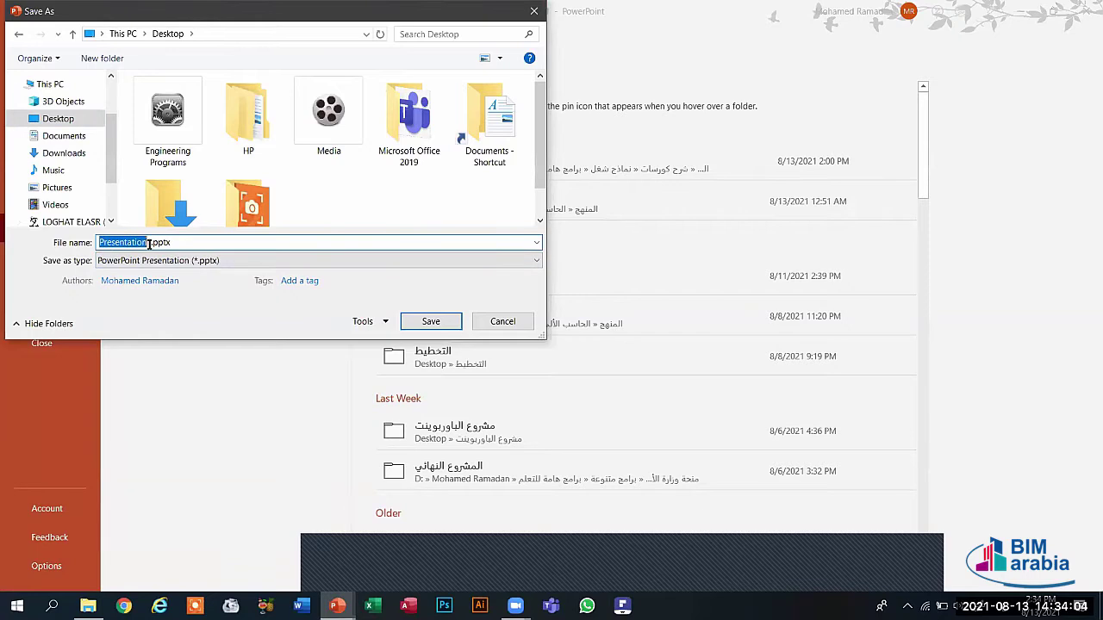
key("BackSpace")
type("د")
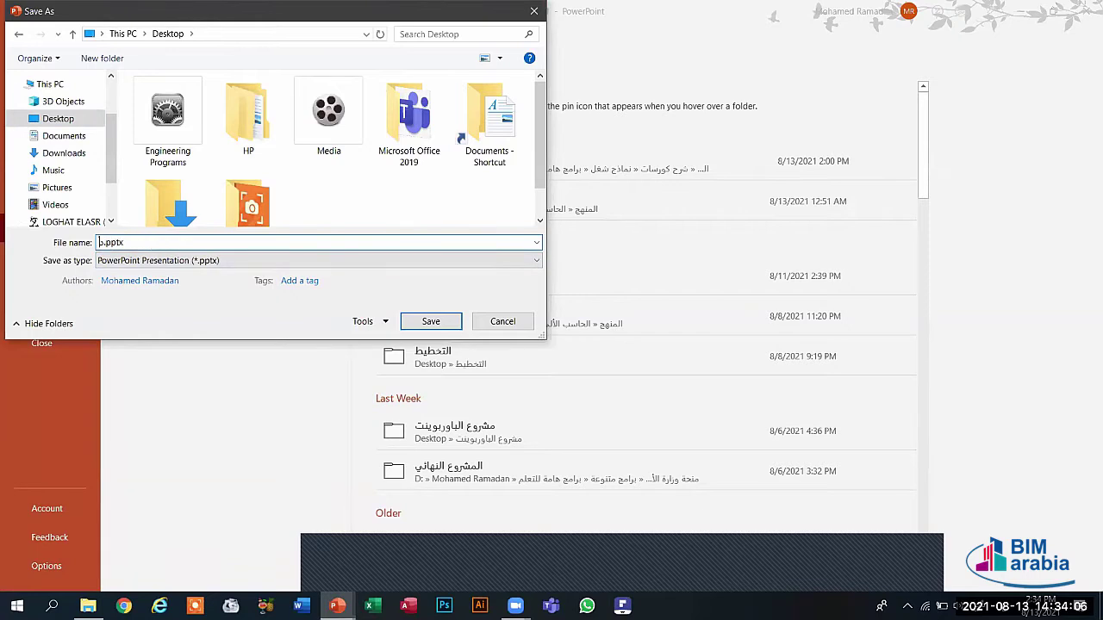
type("مج فيديوهين")
left_click(429, 321)
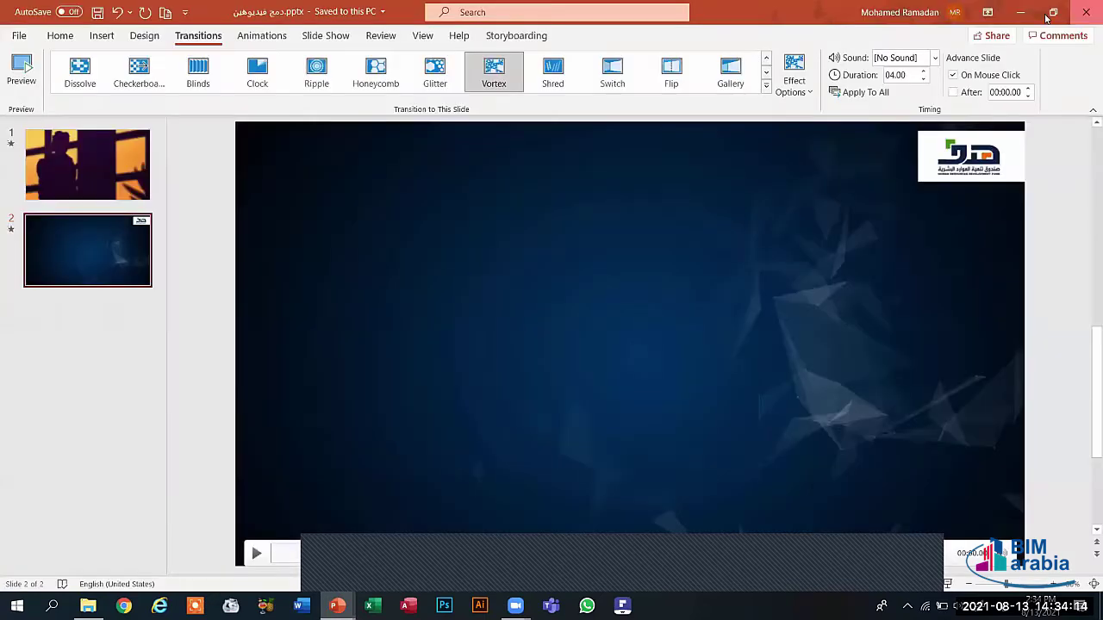
Minimize PowerPoint and toggle the desktop to bring the project folder forward.
left_click(1022, 11)
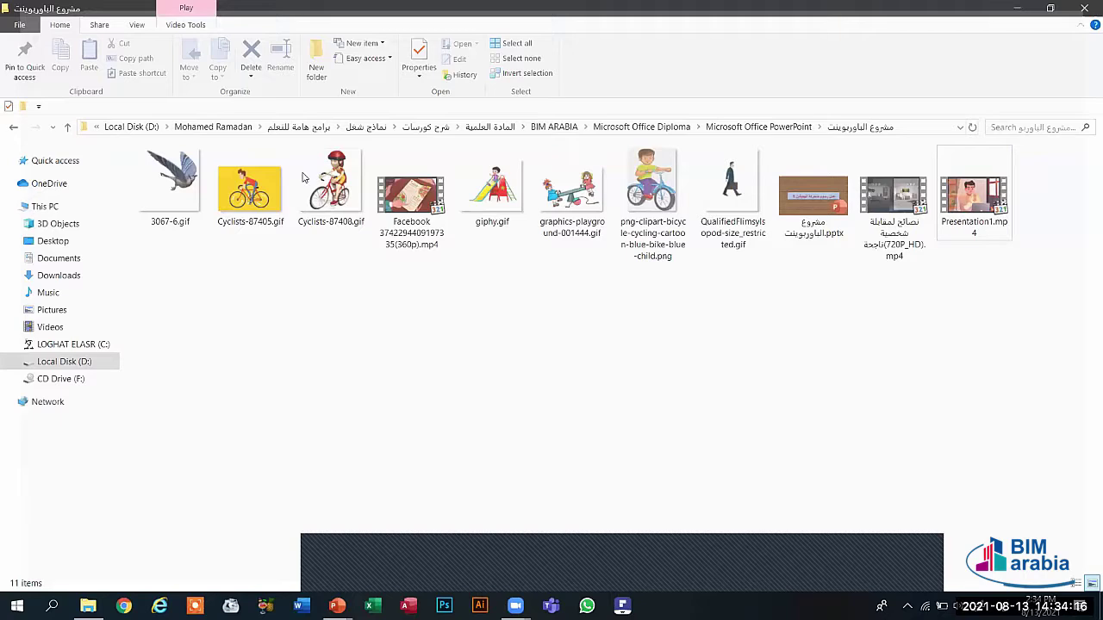
key("super+d")
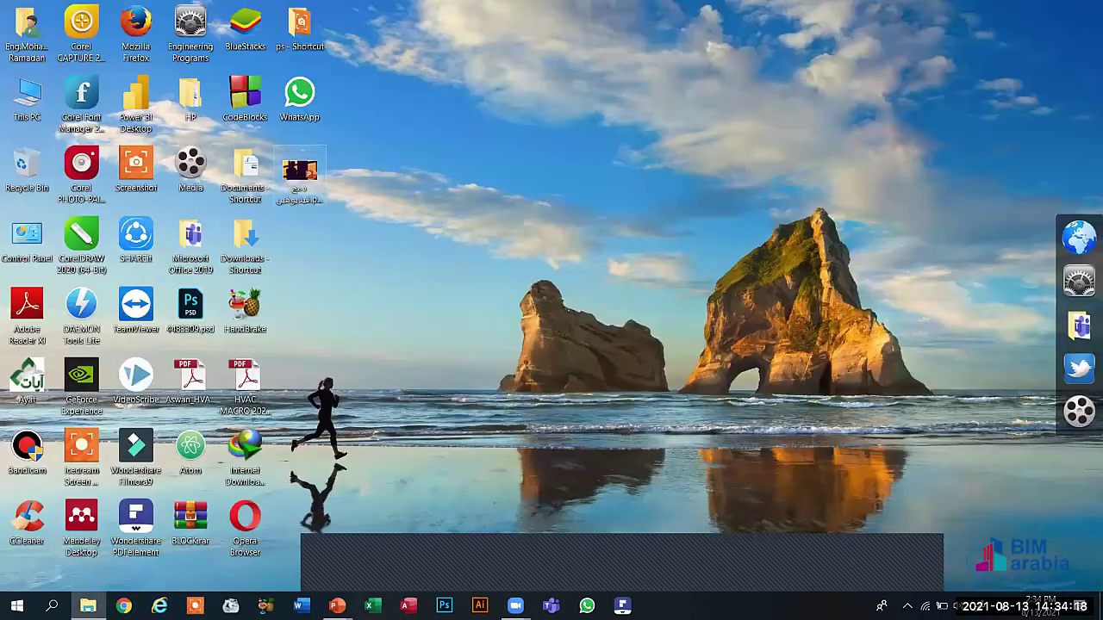
key("super+d")
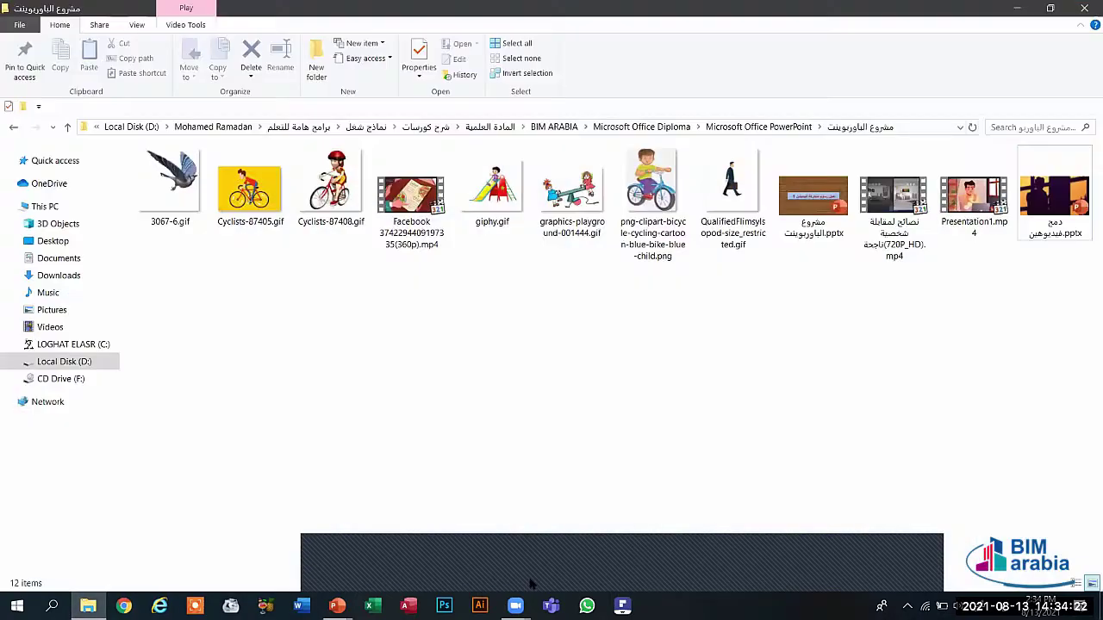
Close the circle drawing presentation without saving, then open دمج فيديوهين.pptx from the folder.
mouse_move(338, 605)
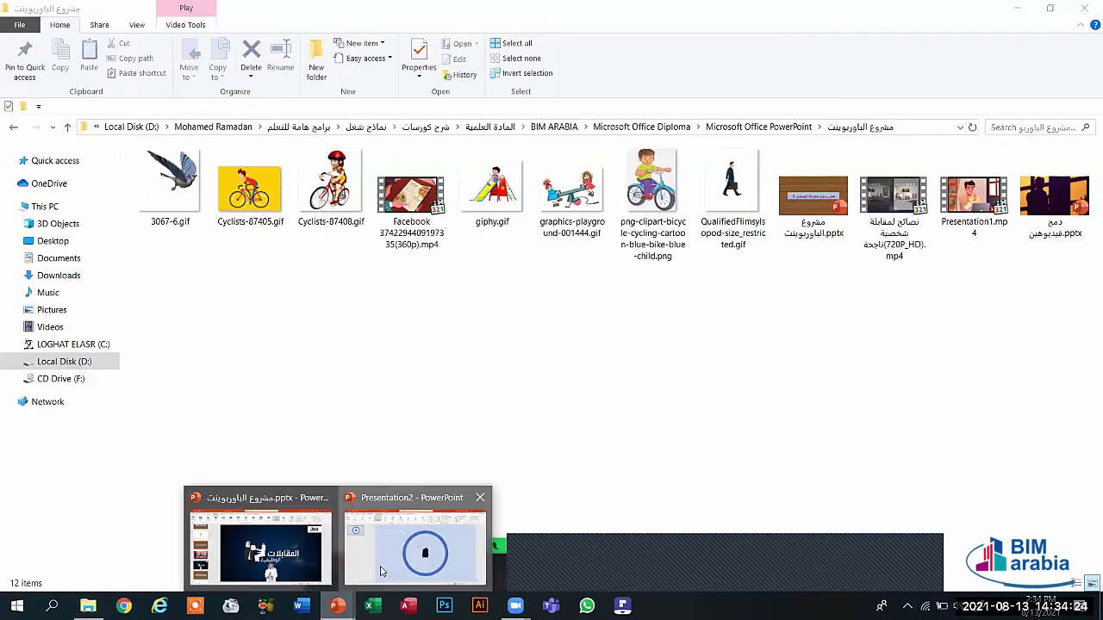
left_click(381, 570)
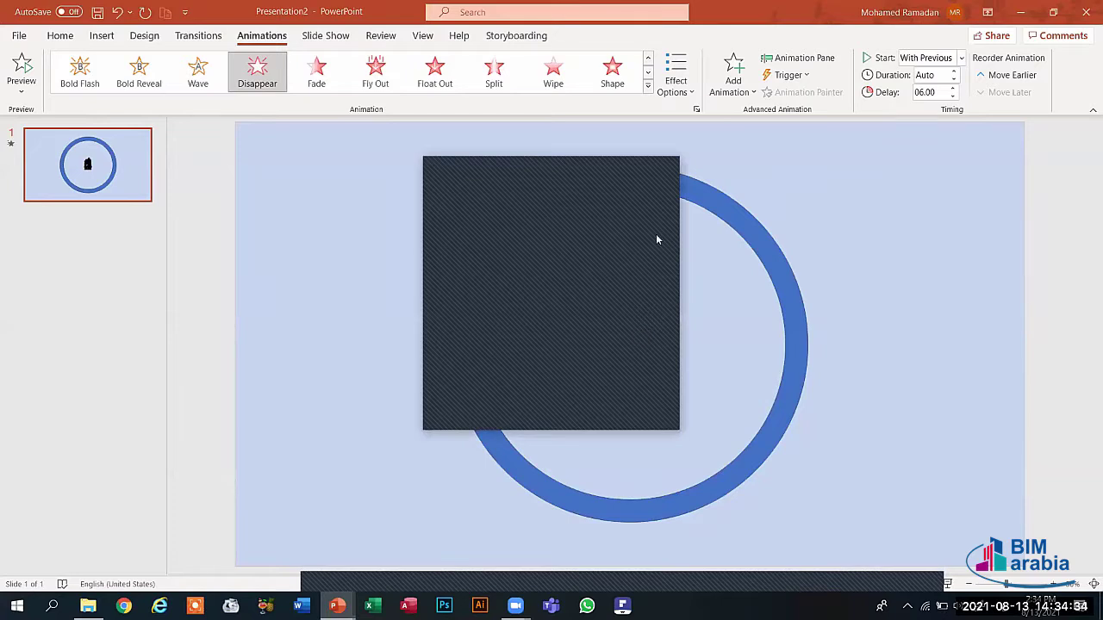
key("alt+F4")
left_click(661, 385)
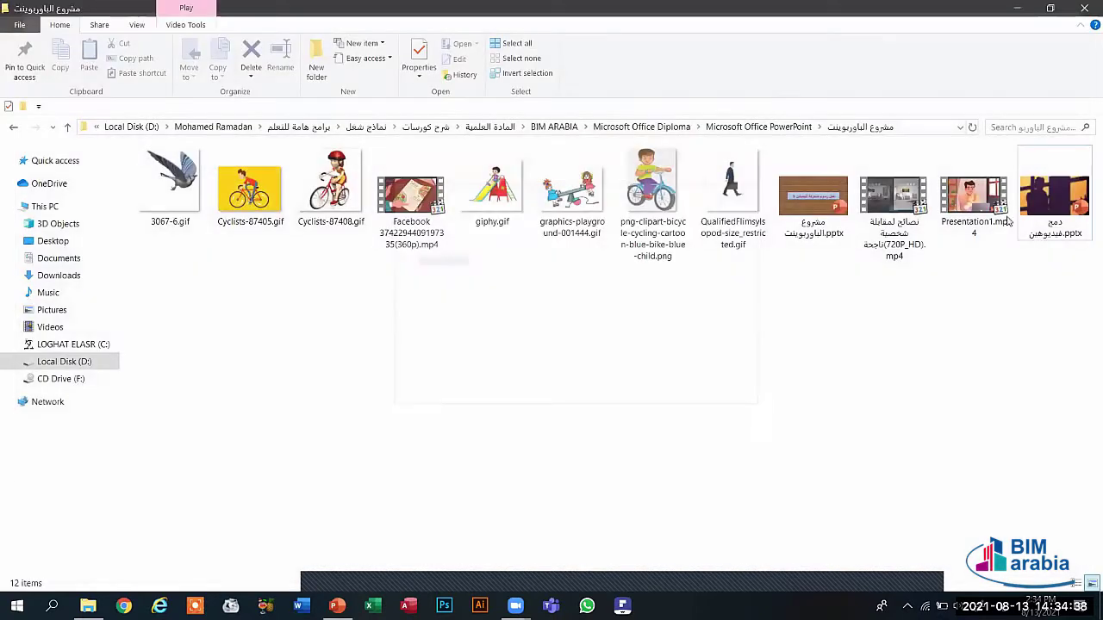
double_click(1046, 225)
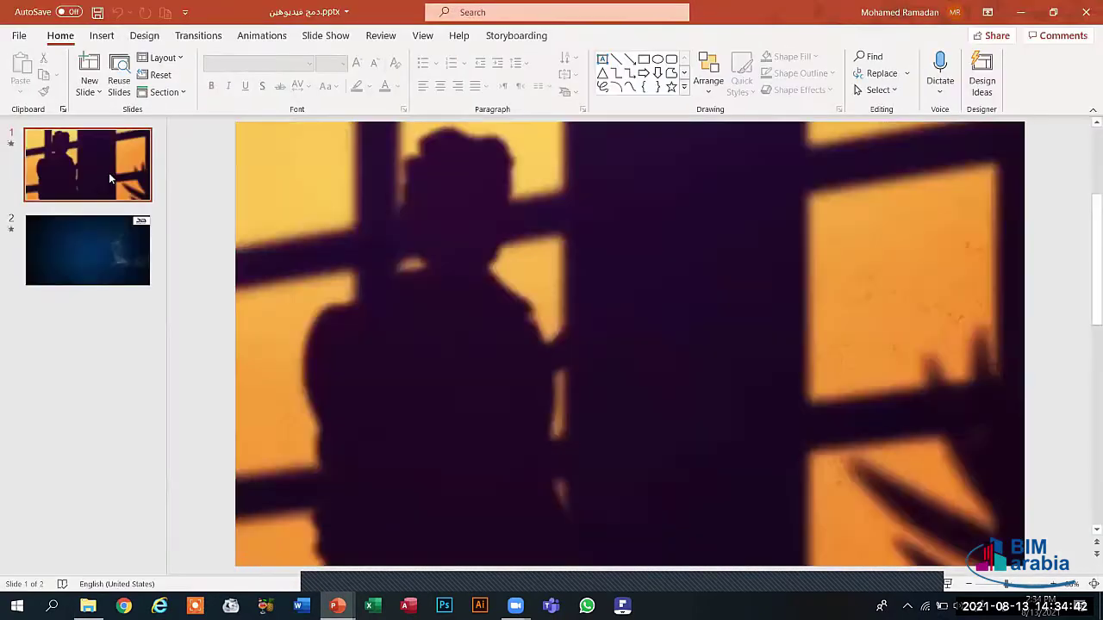
Inspect the playback options of the videos on slides 1 and 2.
left_click(358, 168)
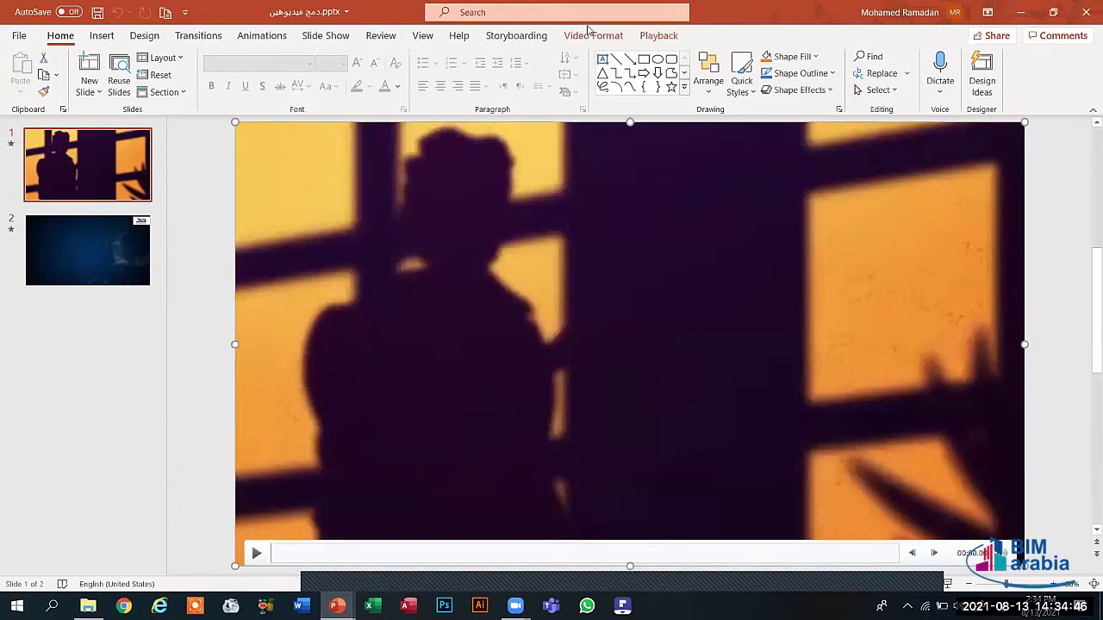
left_click(659, 36)
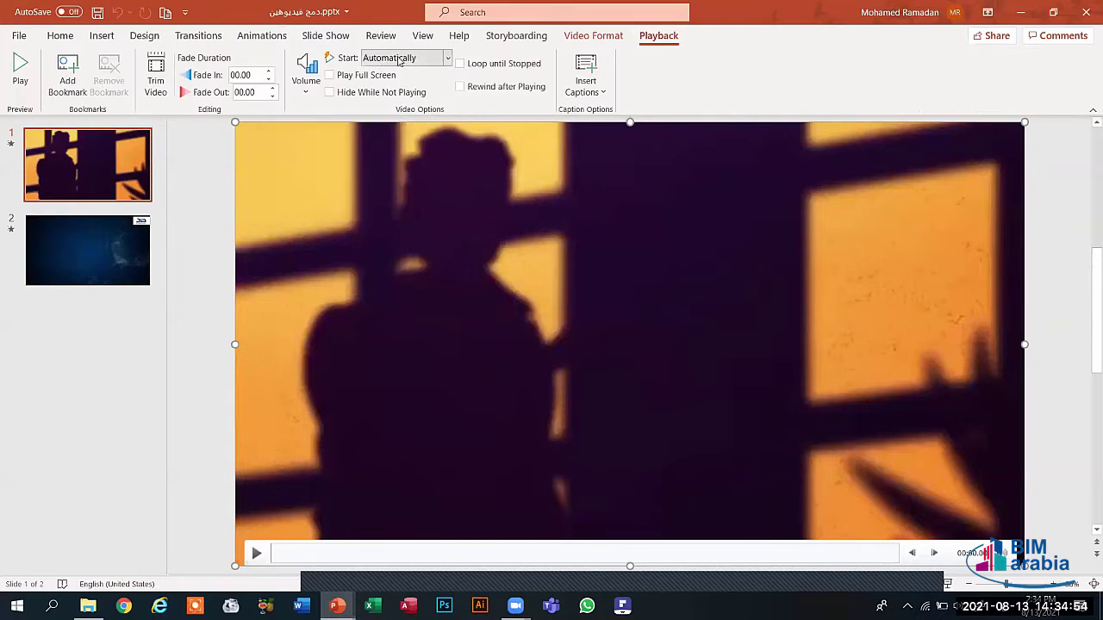
left_click(143, 253)
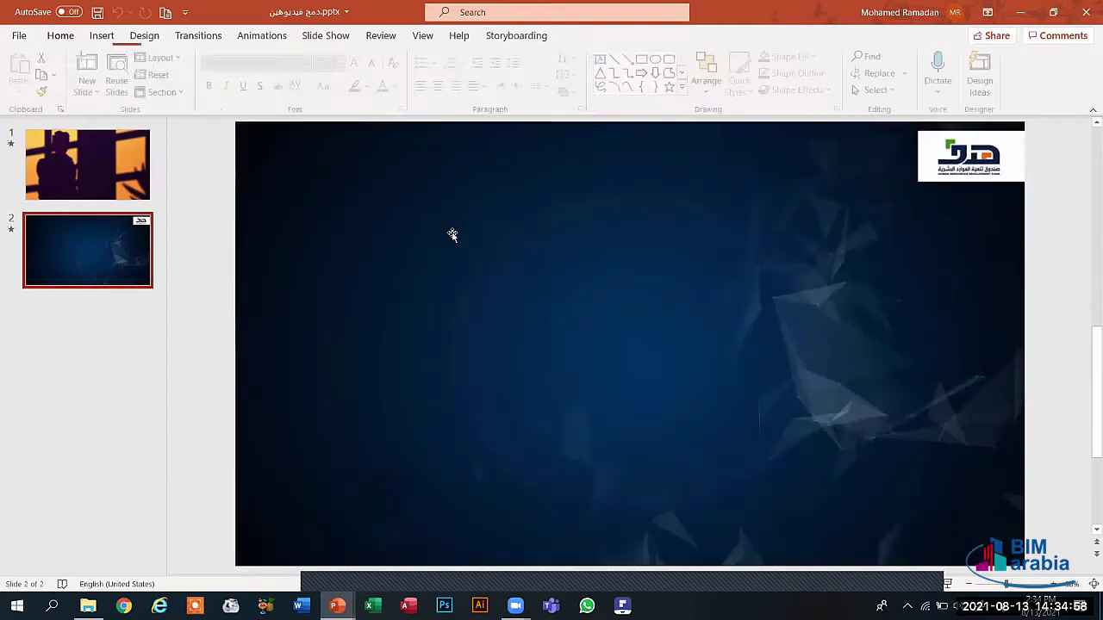
left_click(453, 234)
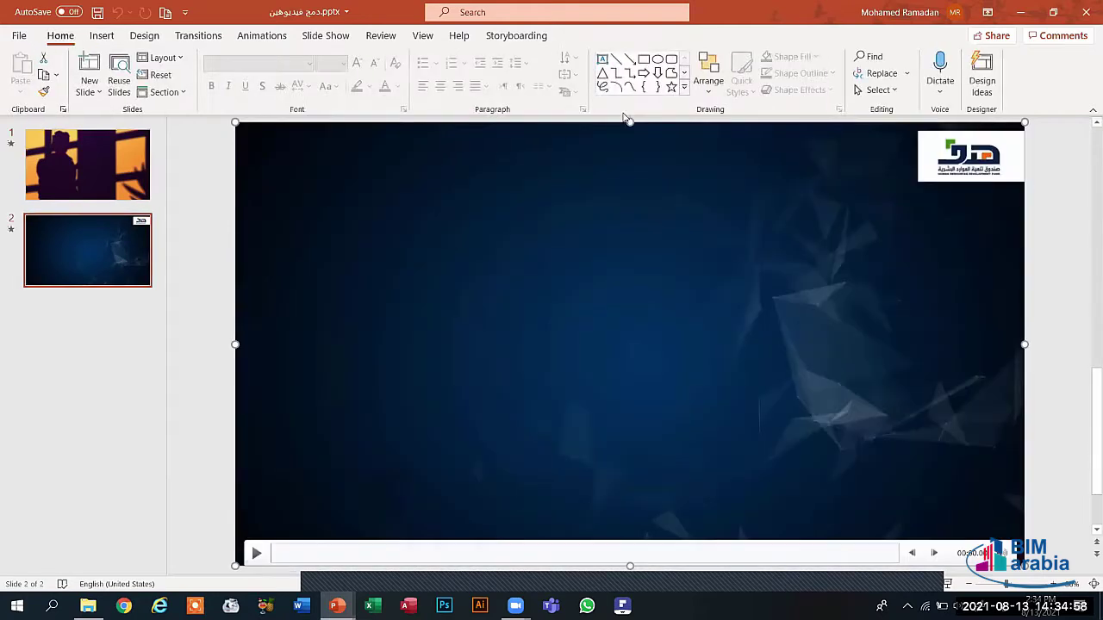
left_click(658, 34)
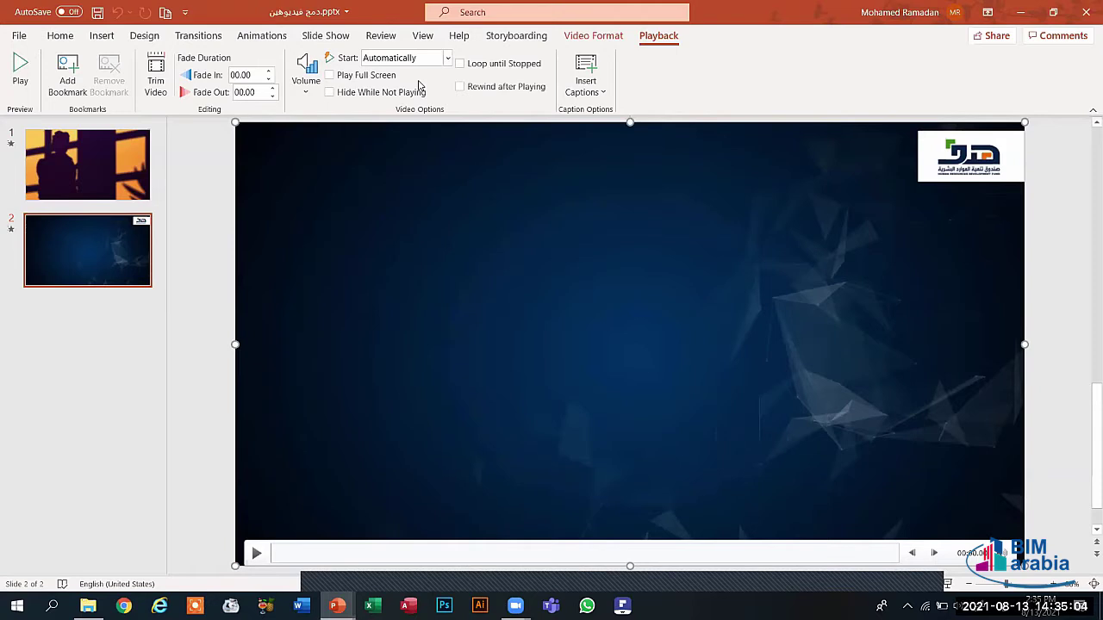
Compare transitions: slide 1 uses Shape (00.80), slide 2 uses Vortex (04.00).
left_click(119, 161)
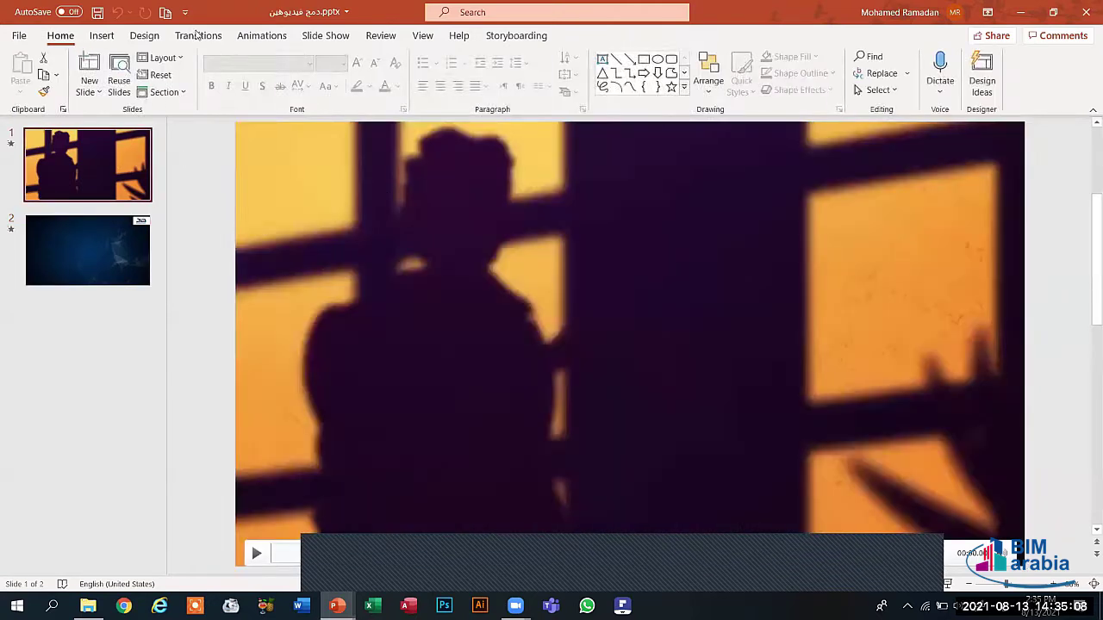
left_click(217, 38)
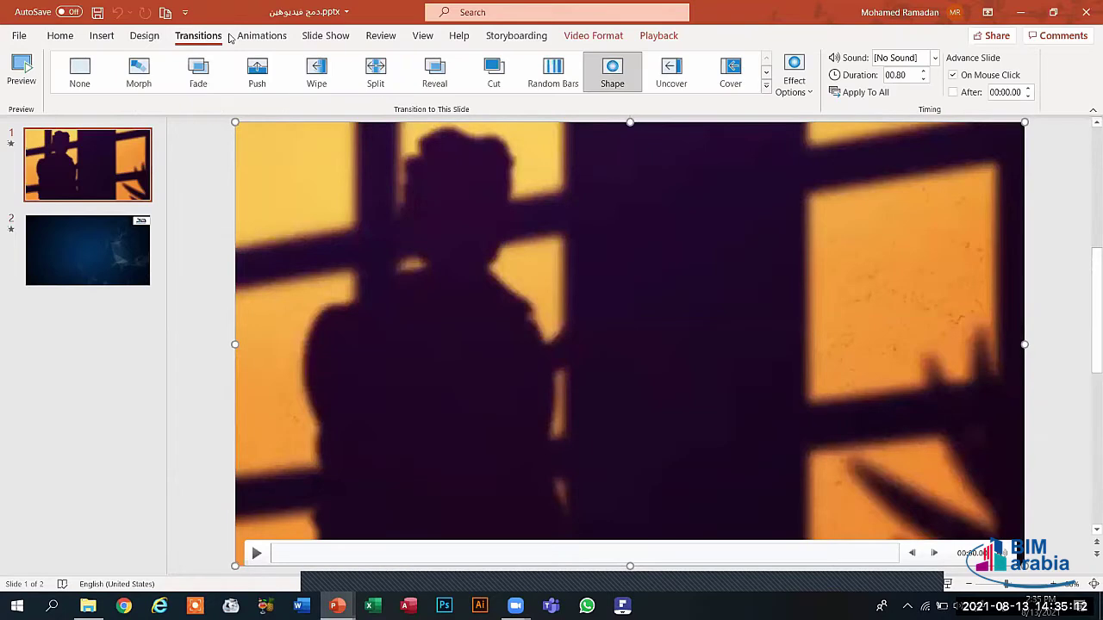
left_click(143, 230)
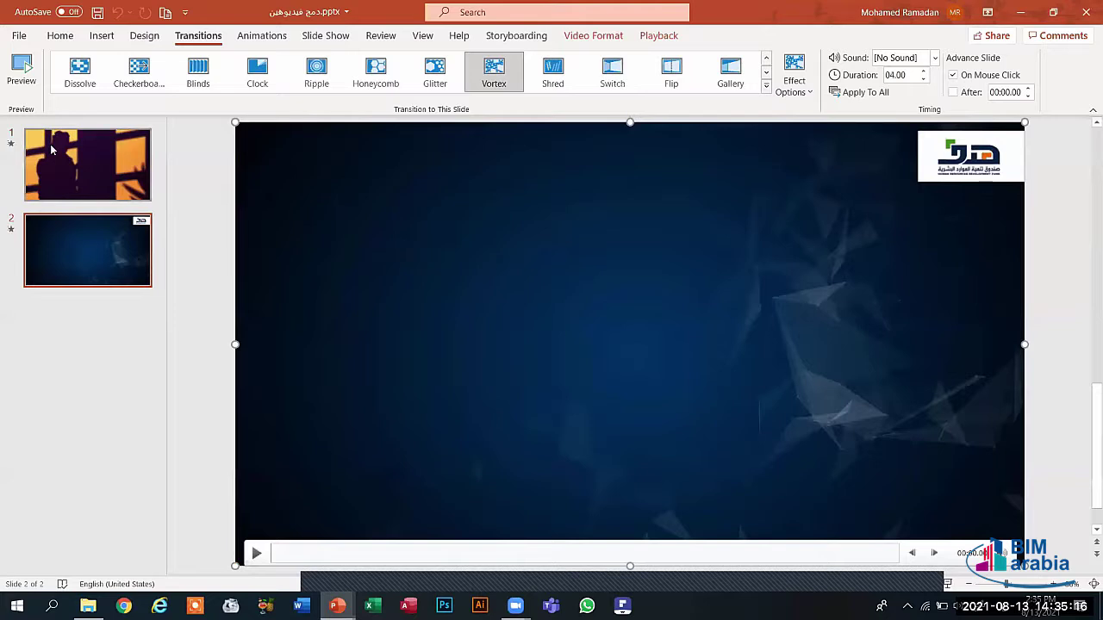
left_click(51, 150)
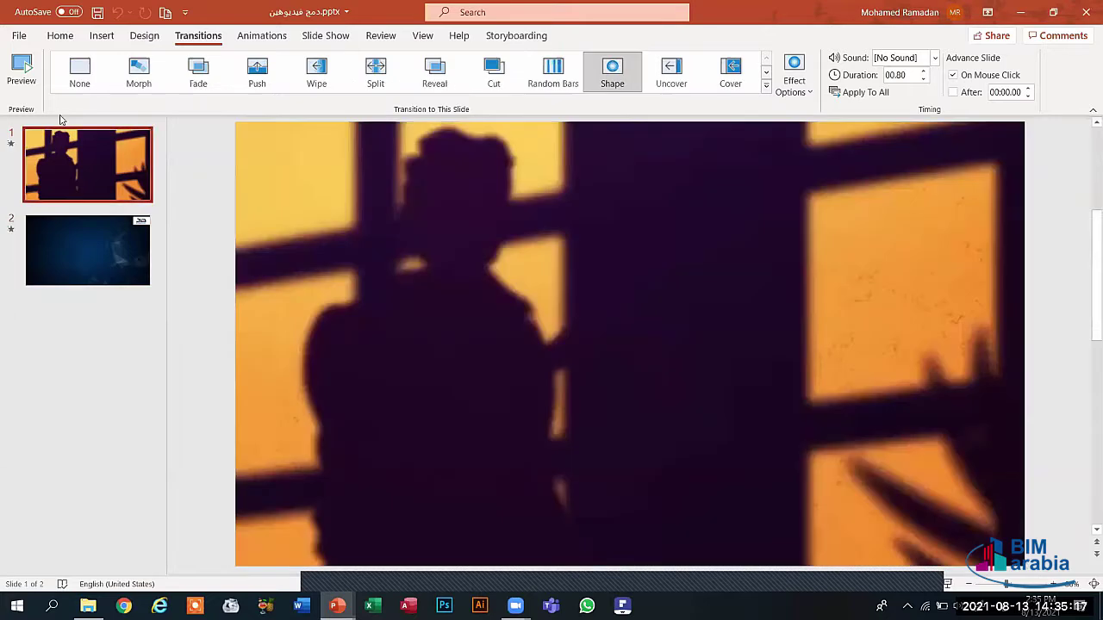
Review File > Export > Create a Video, keep Full HD (1080p), and exit without exporting.
left_click(19, 36)
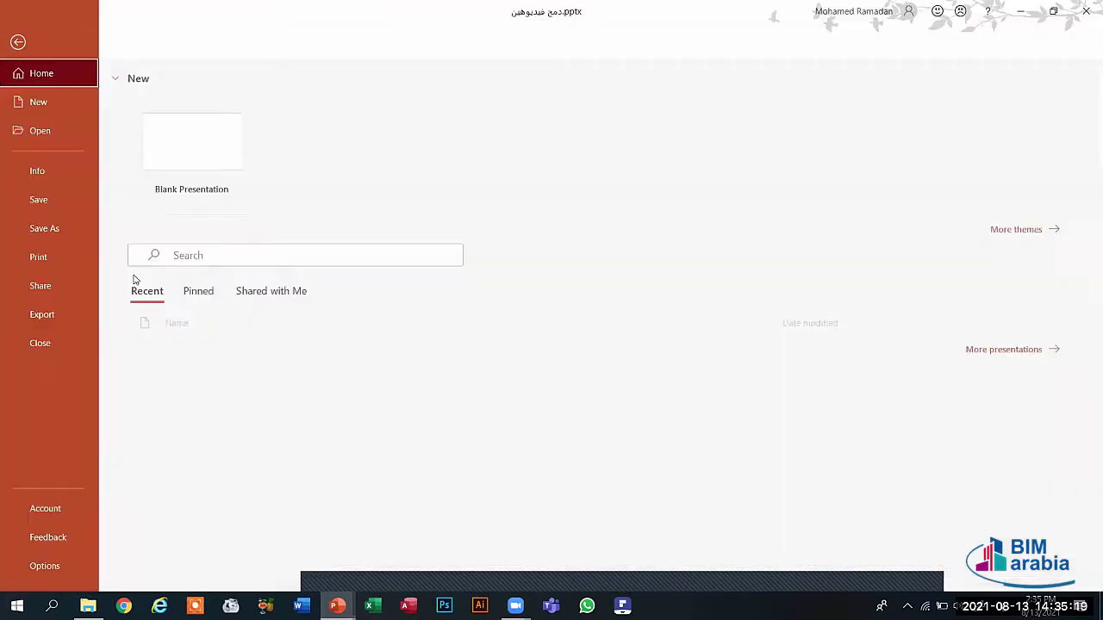
left_click(49, 317)
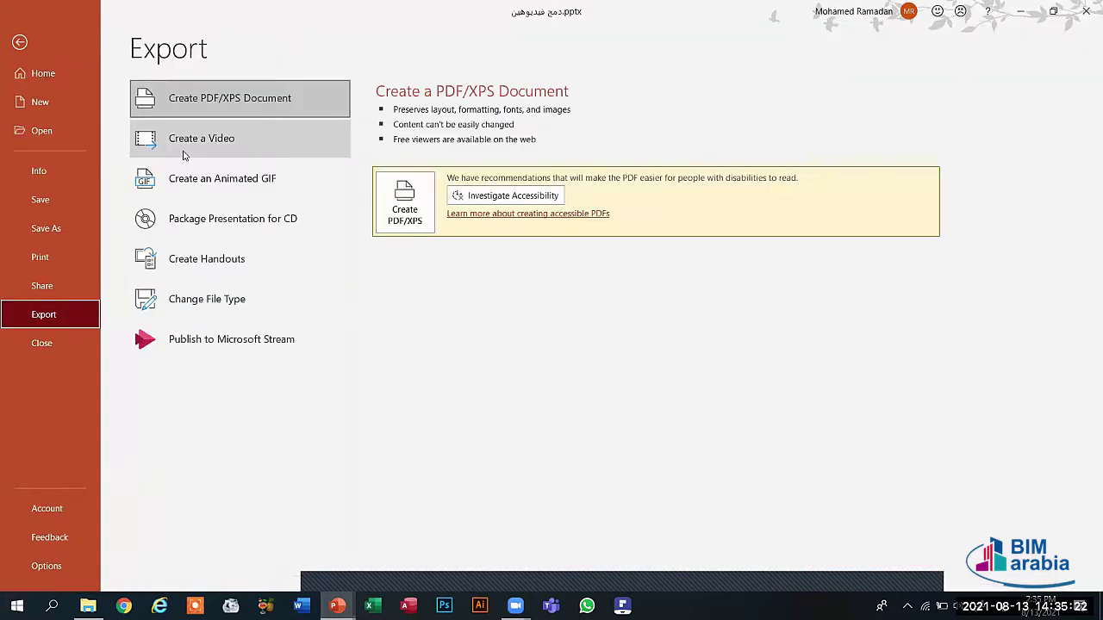
left_click(183, 155)
left_click(458, 199)
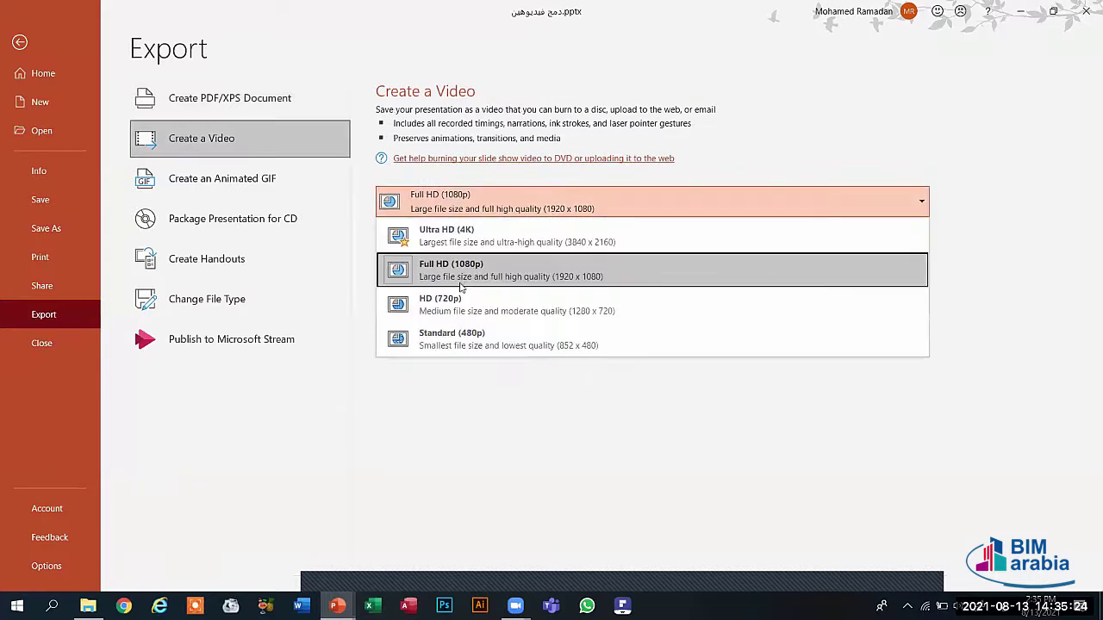
left_click(480, 445)
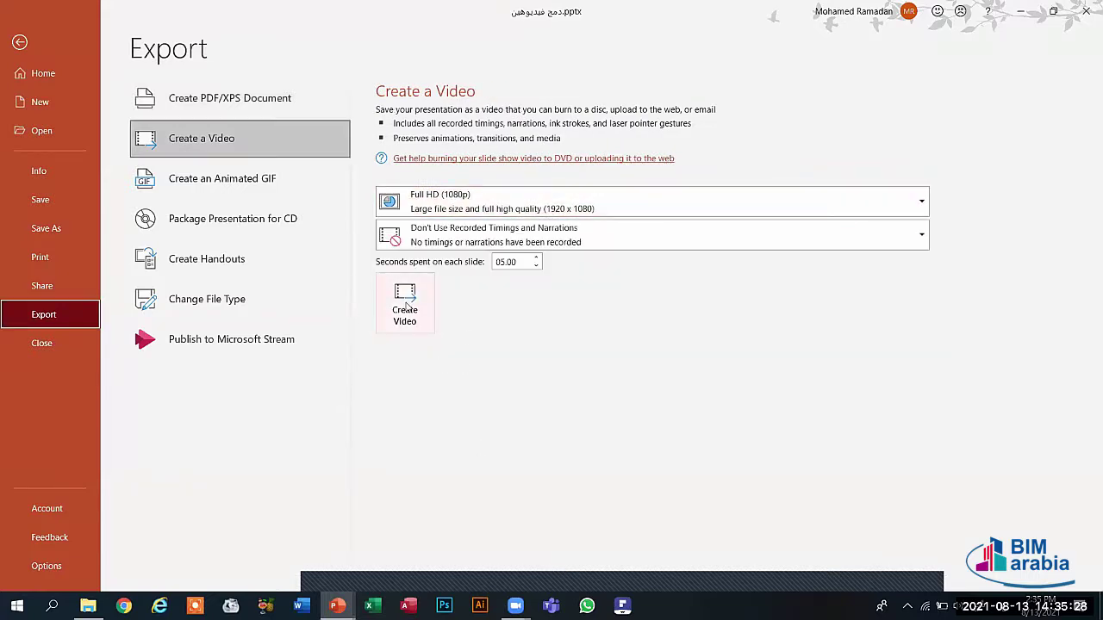
key("Escape")
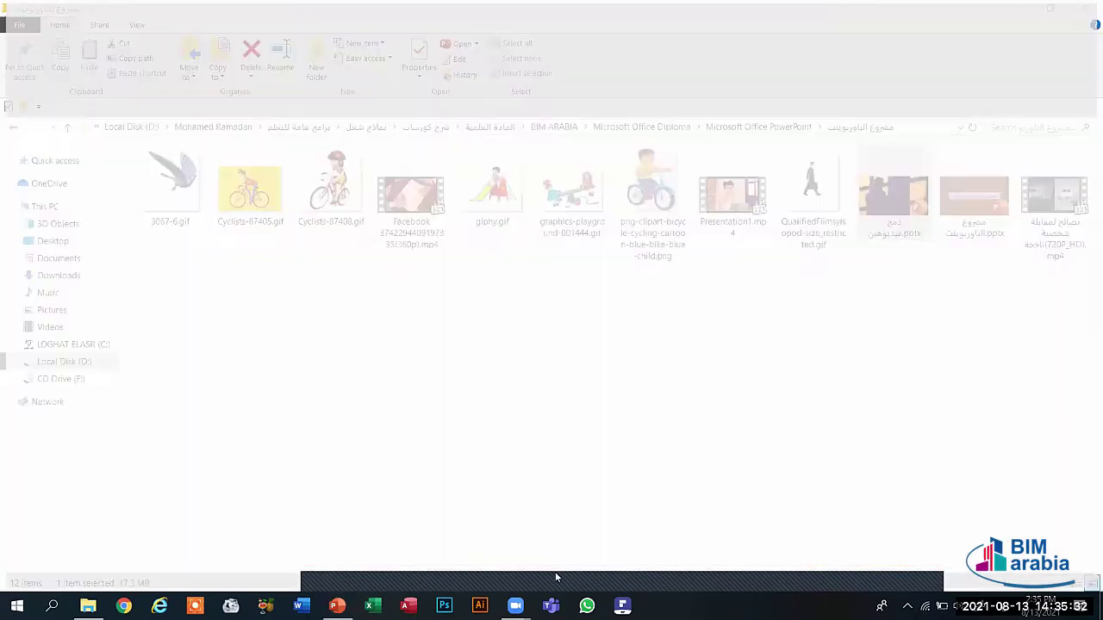
Add a blank slide 13 after slide 12 in مشروع الباوربوينت.pptx.
left_click(181, 412)
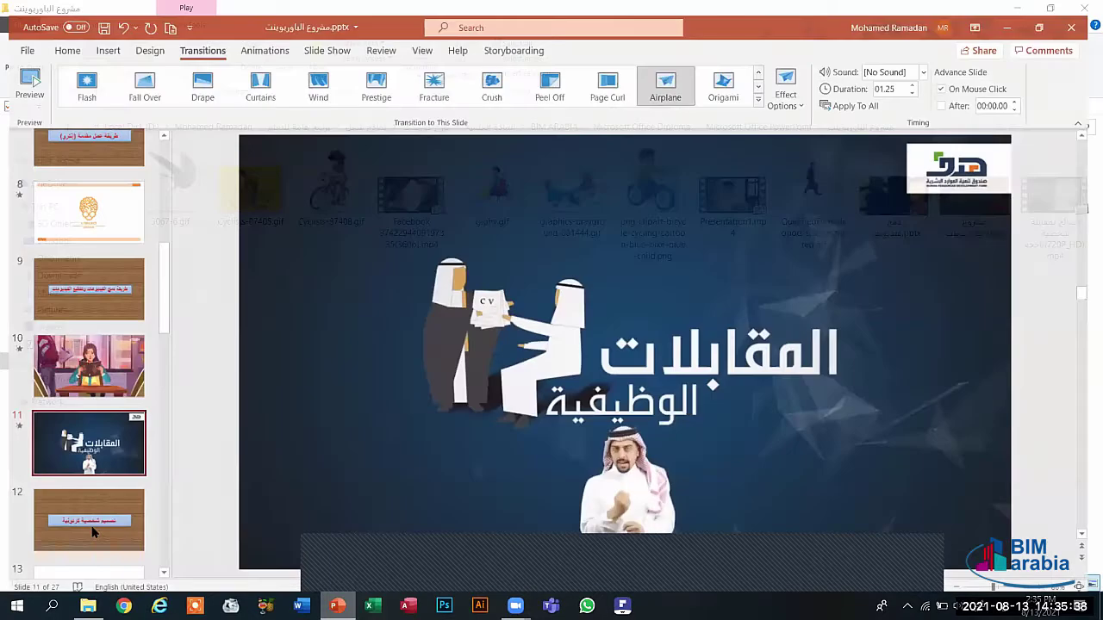
left_click(94, 531)
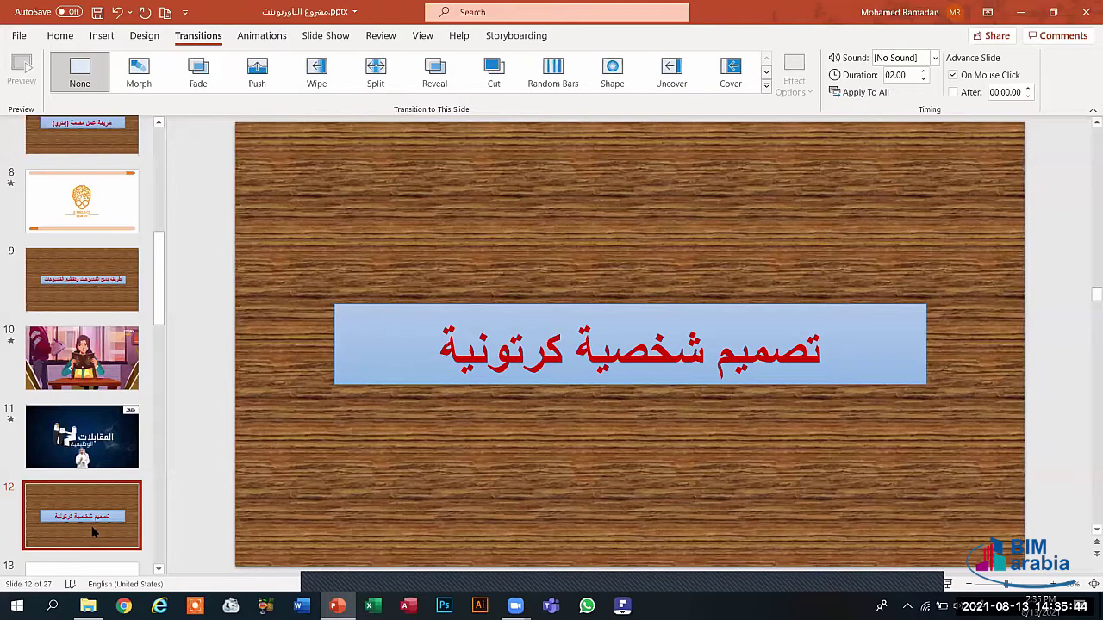
key("Return")
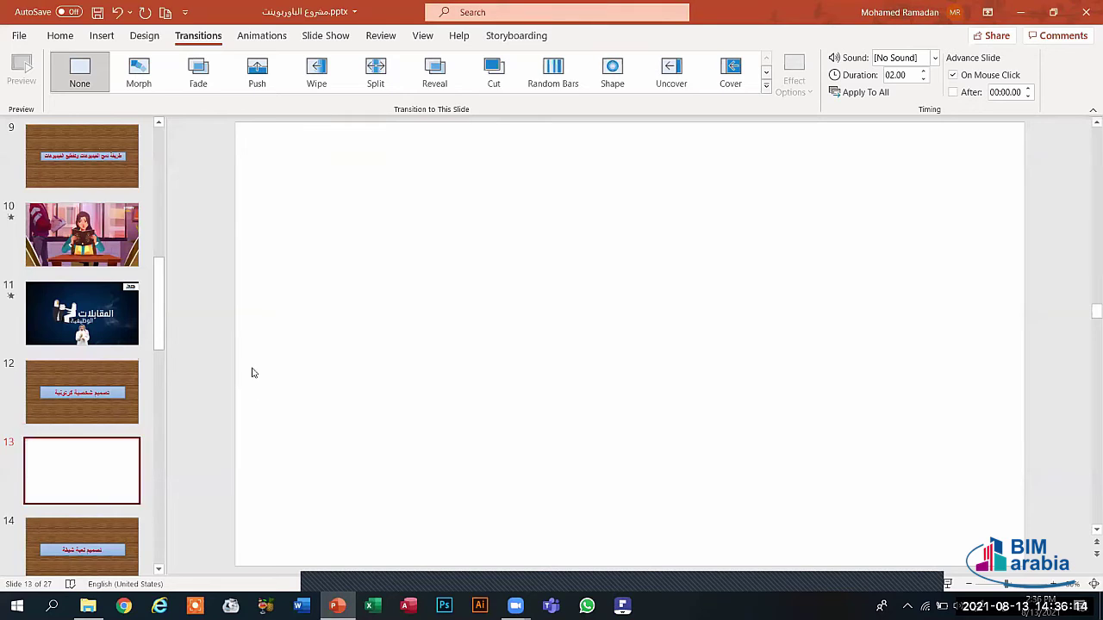
Apply a light blue gradient fill to slide 13's background via Format Background.
right_click(336, 230)
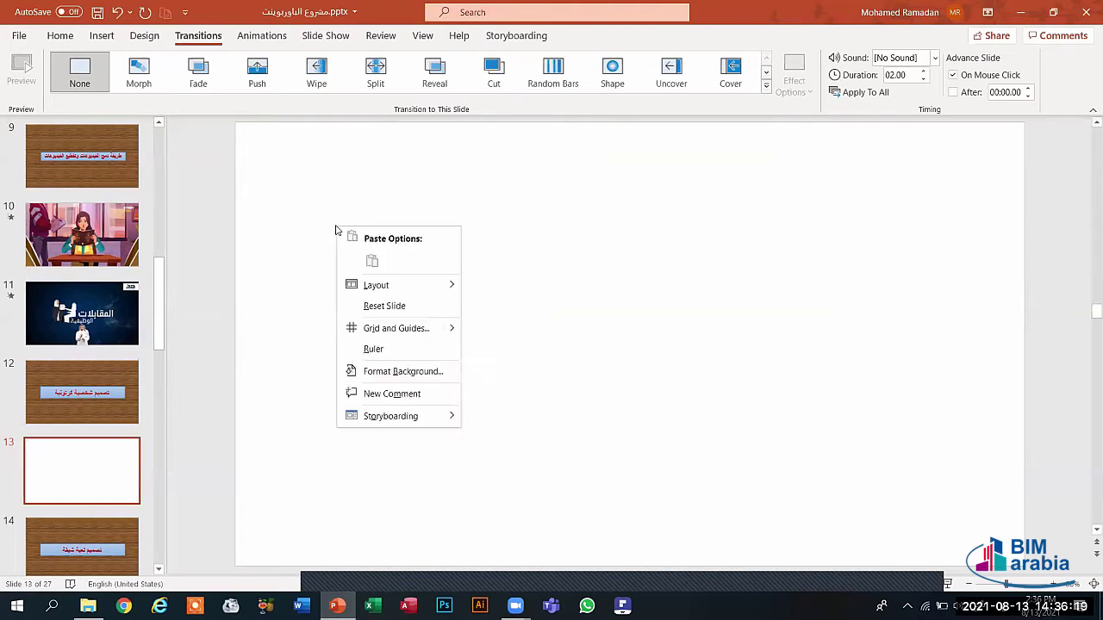
left_click(426, 370)
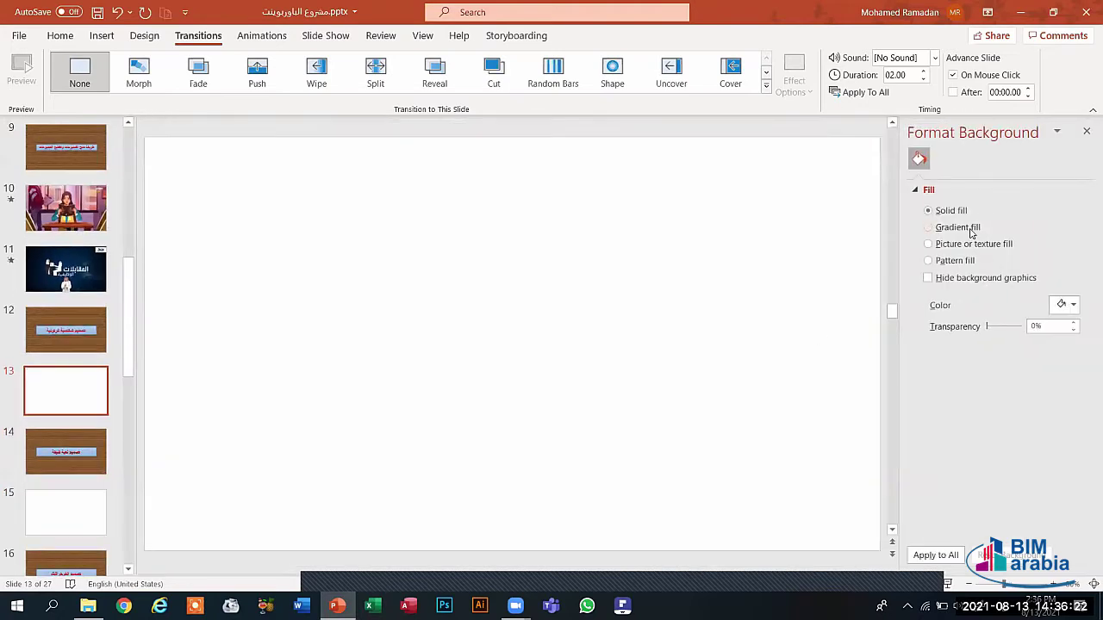
left_click(971, 231)
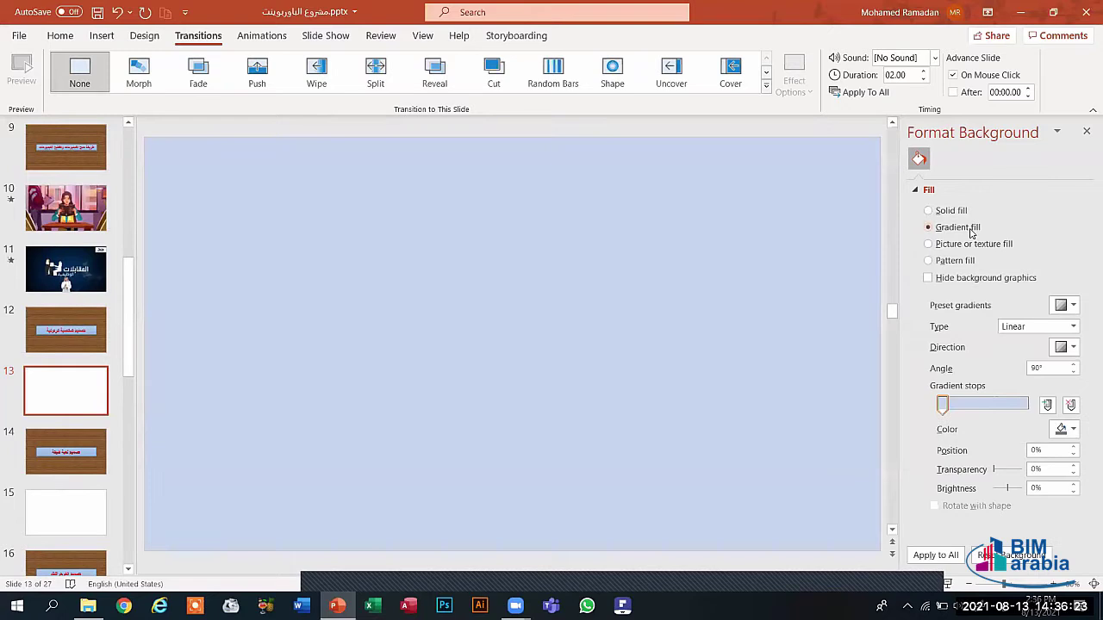
left_click(1085, 131)
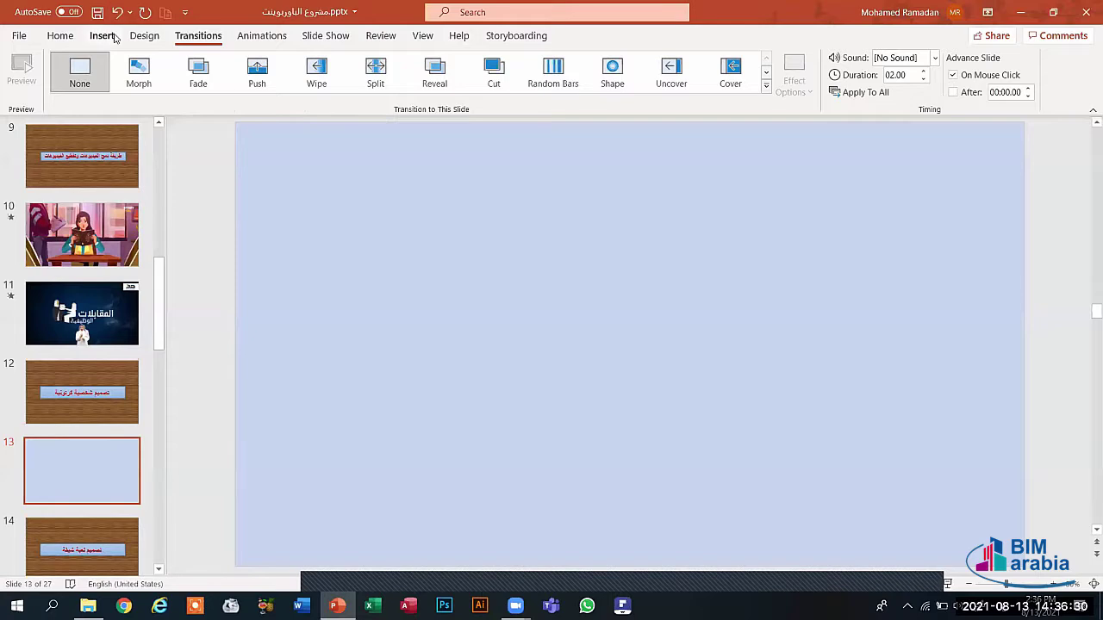
Draw a trial rounded rectangle, delete it, and reopen the Shapes gallery.
left_click(103, 36)
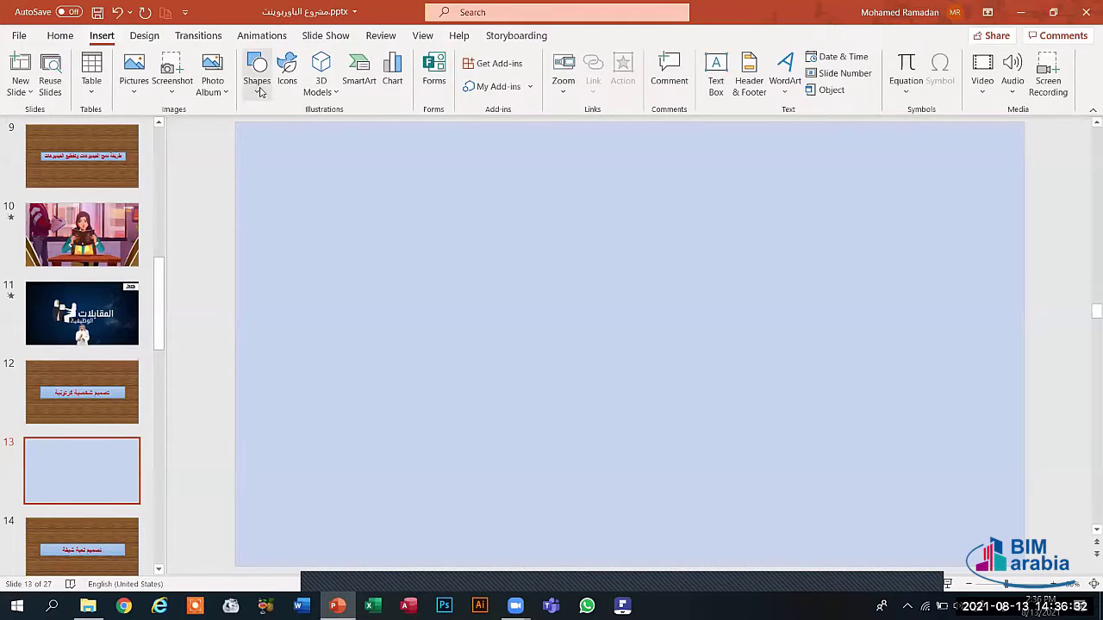
left_click(260, 91)
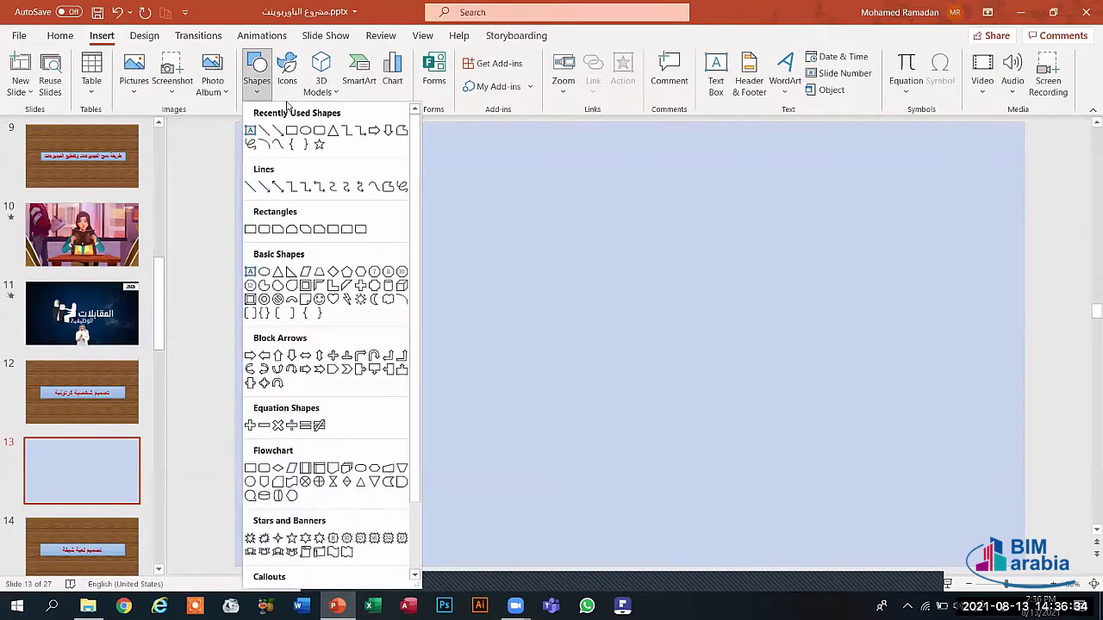
left_click(319, 130)
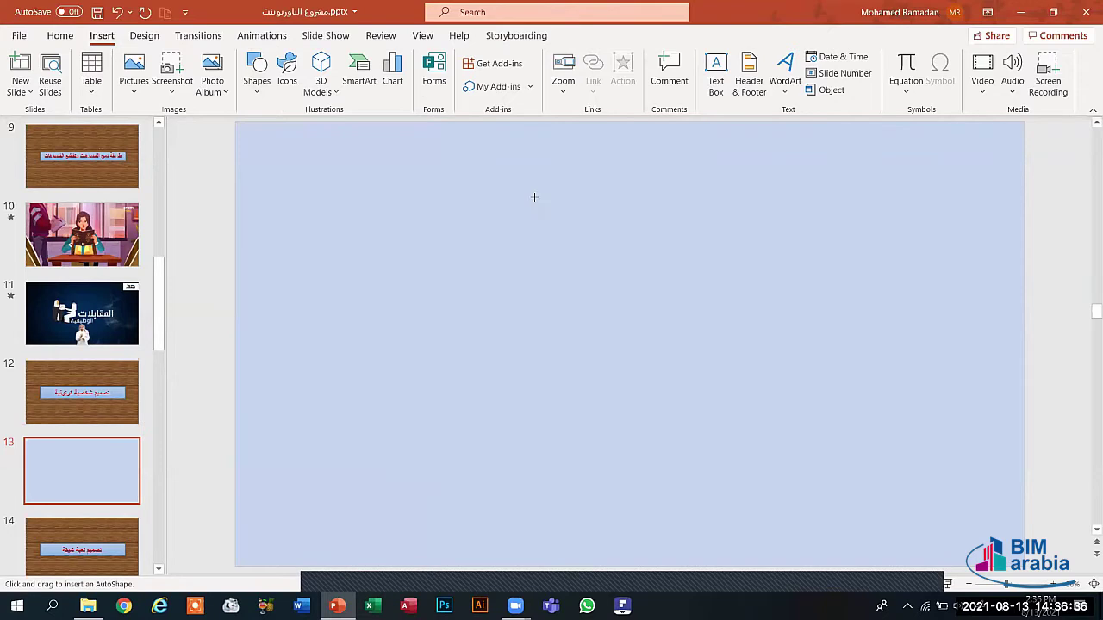
left_click_drag(566, 204, 694, 394)
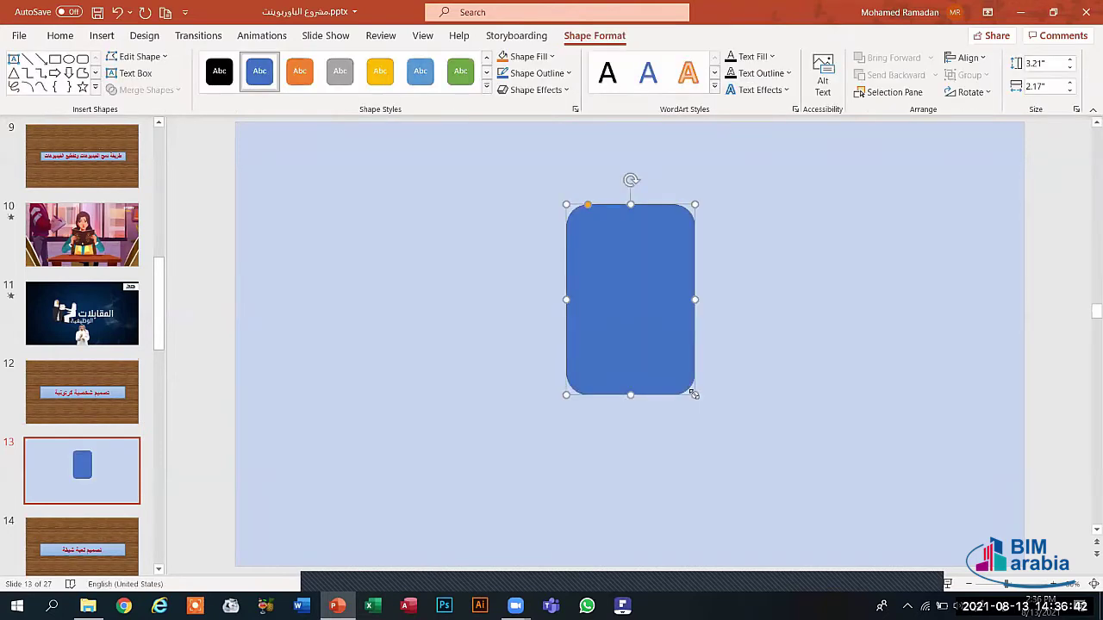
key("Delete")
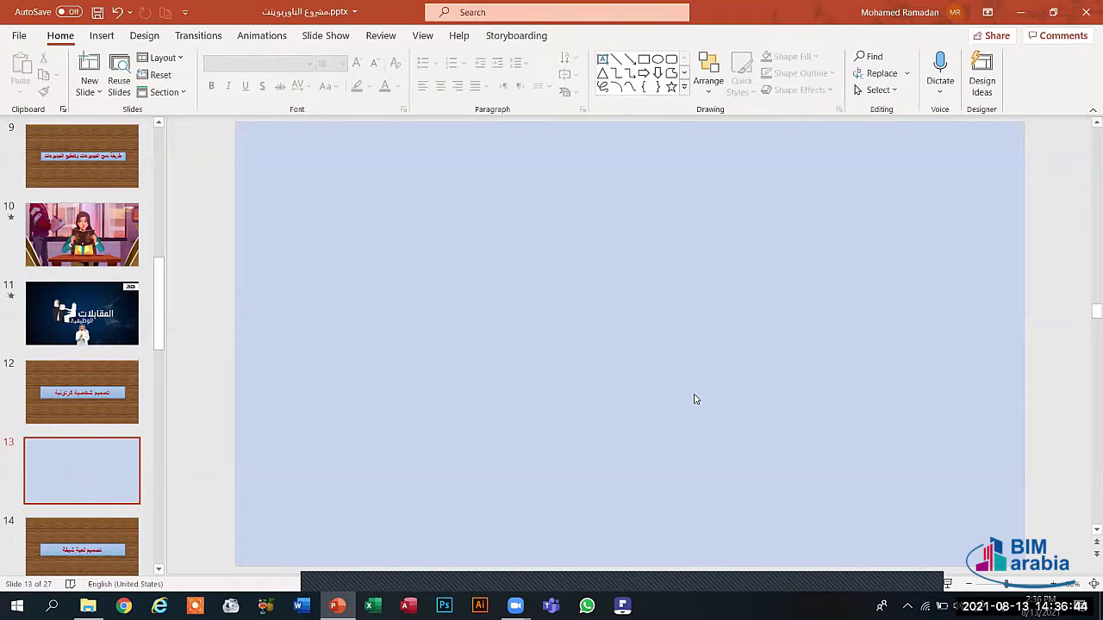
left_click(101, 37)
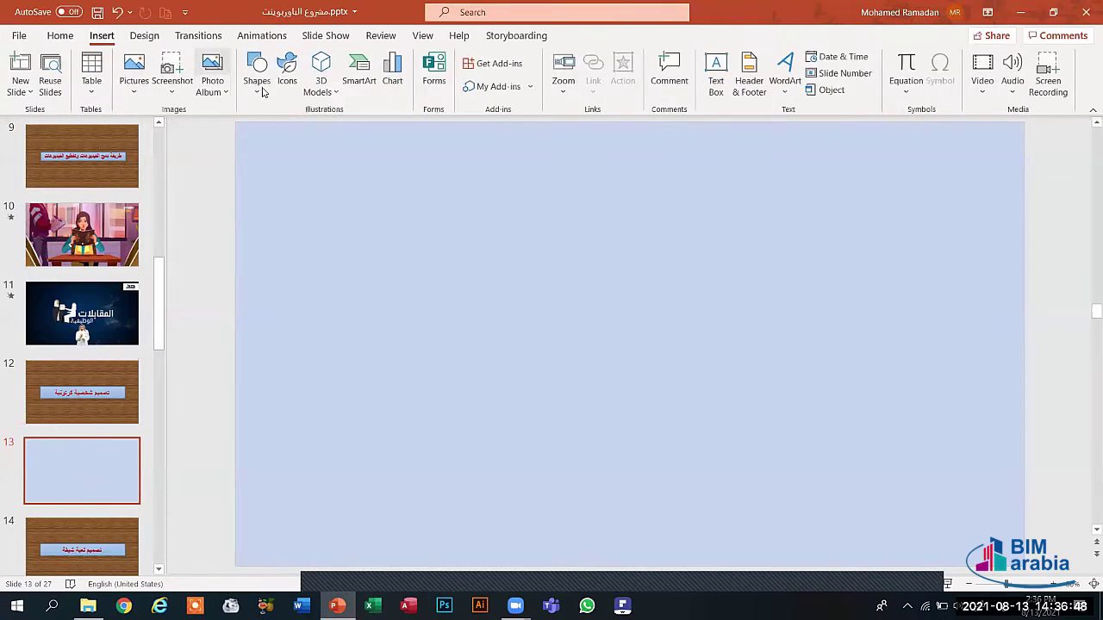
left_click(258, 87)
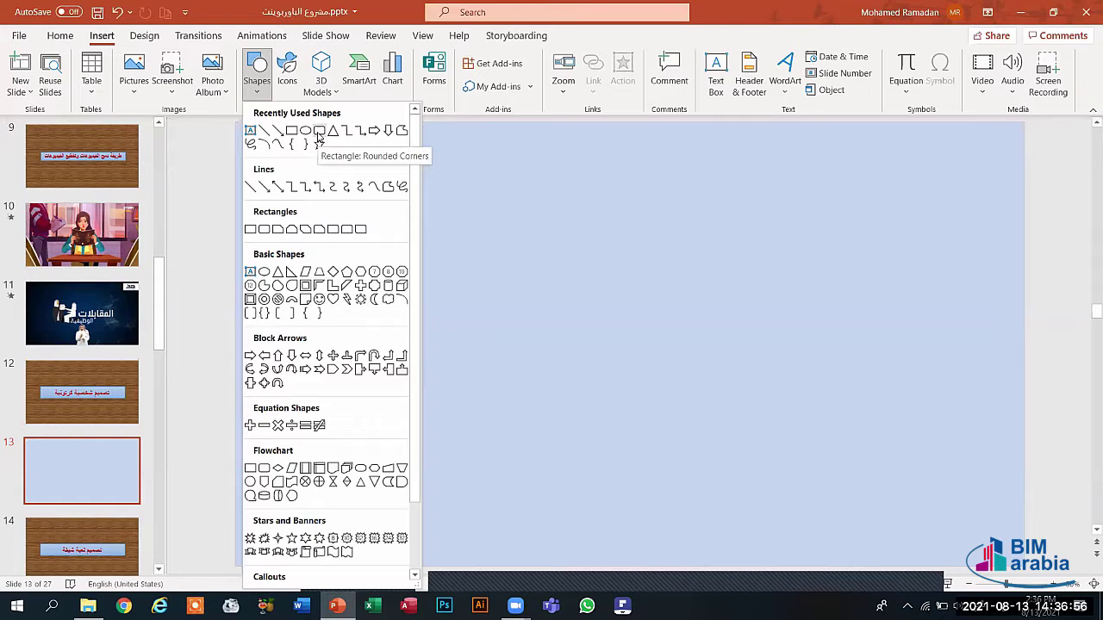
Draw a 3.81 by 2.21 inch rounded rectangle, round it into a pill, and nudge it right.
left_click(318, 136)
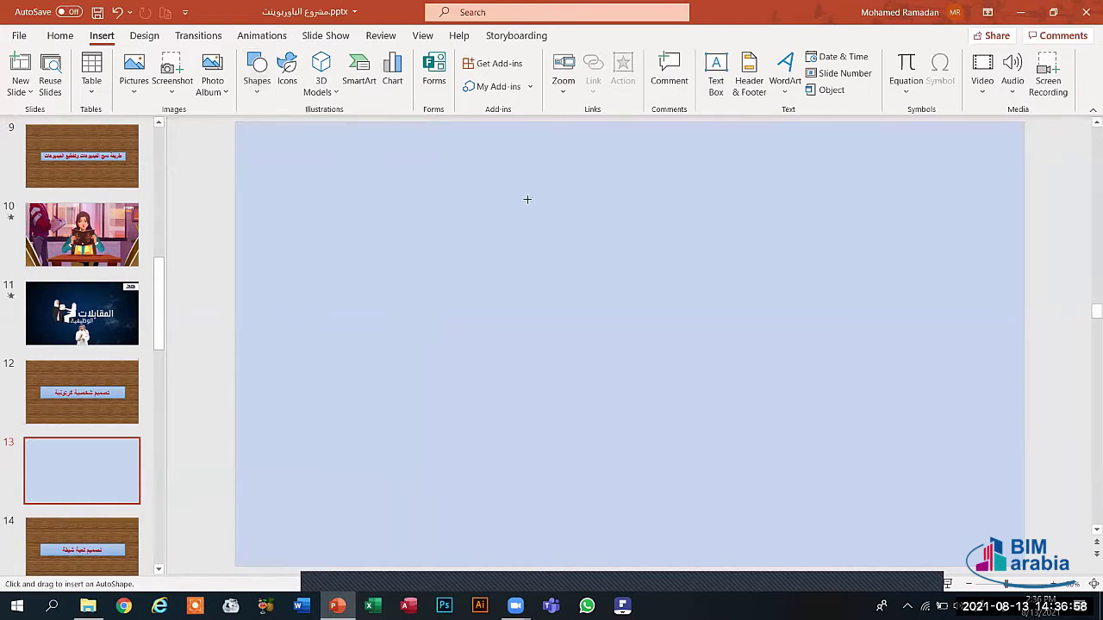
left_click_drag(527, 198, 660, 423)
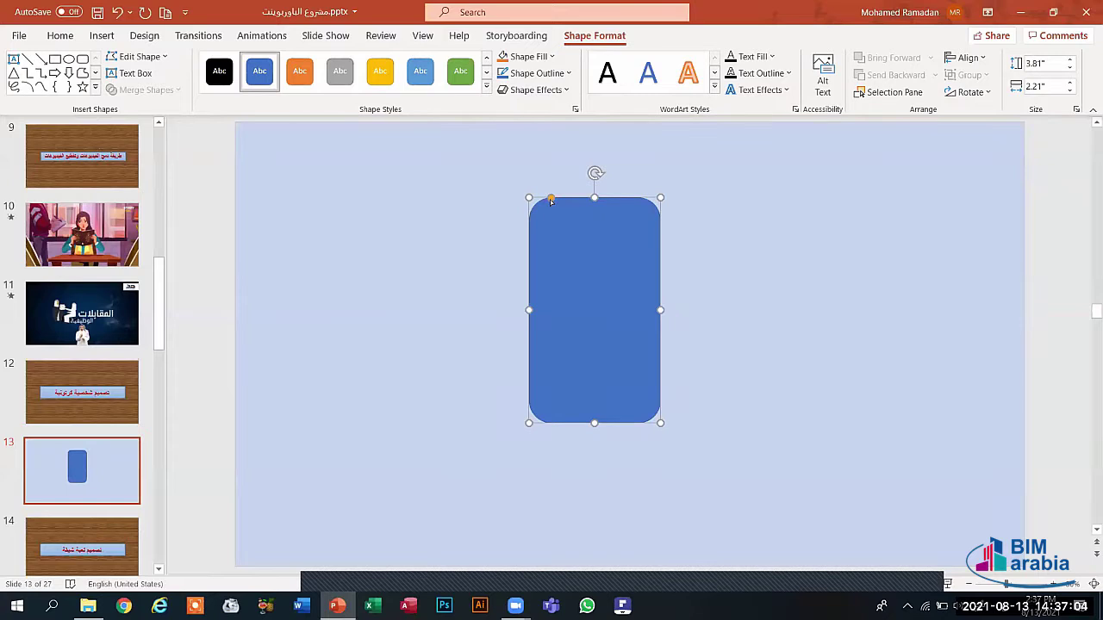
left_click_drag(550, 199, 649, 346)
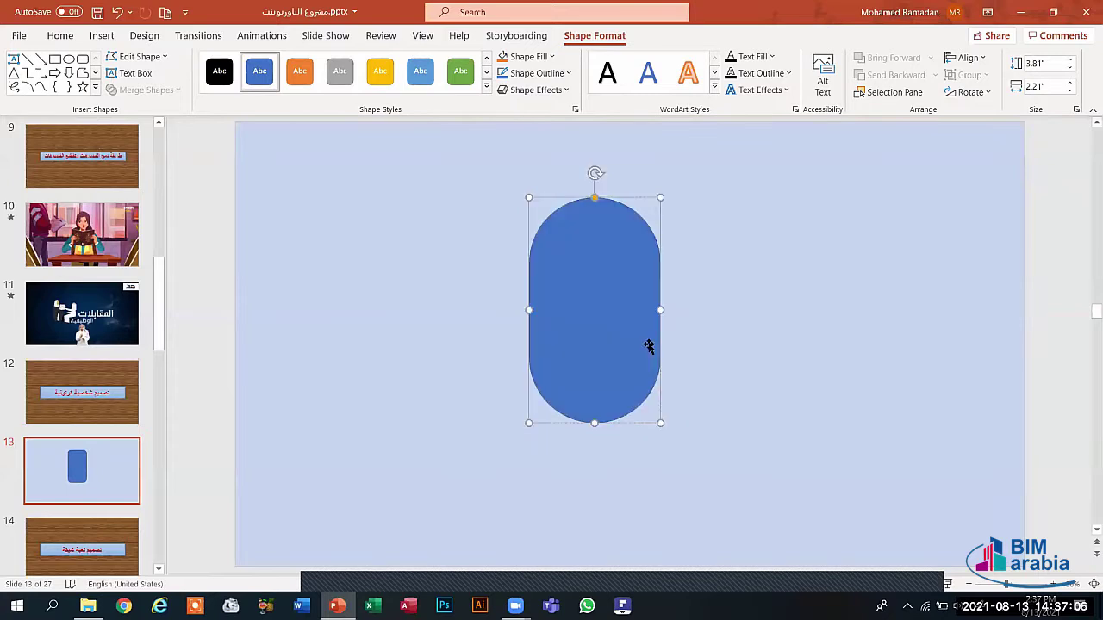
left_click_drag(605, 308, 644, 342)
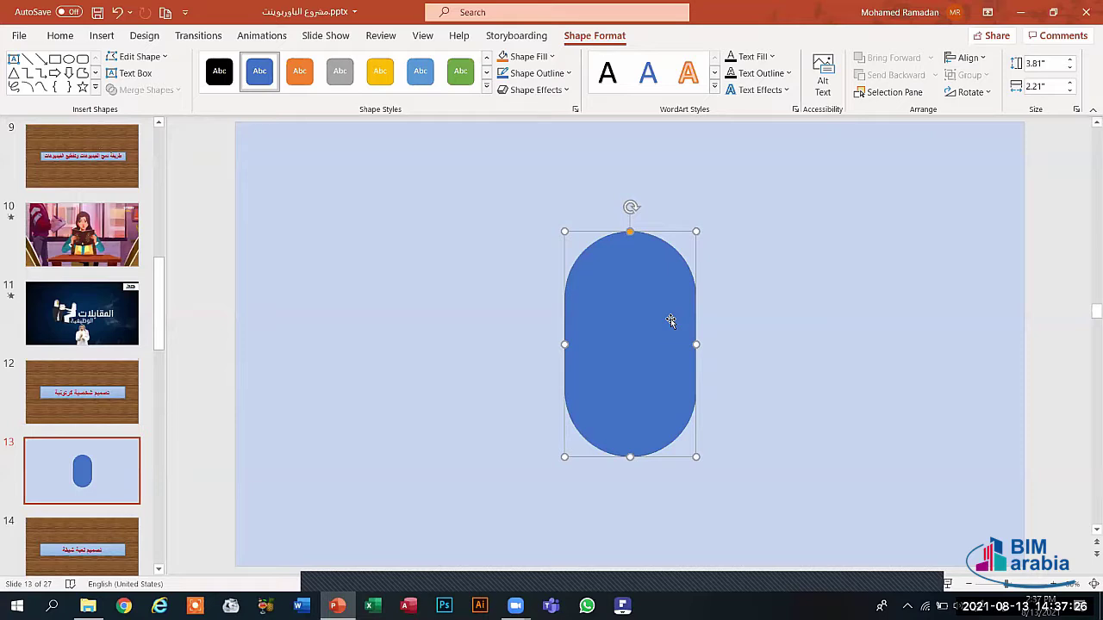
Fill the pill shape peach, shorten it to 3.06 inches tall, and shift it up-left.
left_click(549, 58)
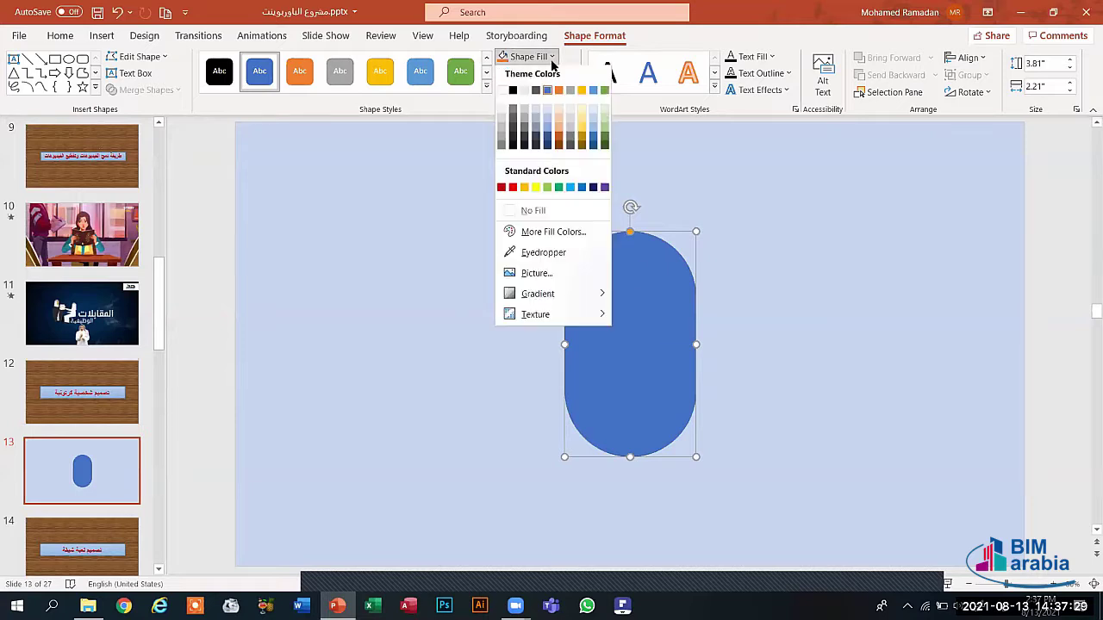
left_click(560, 124)
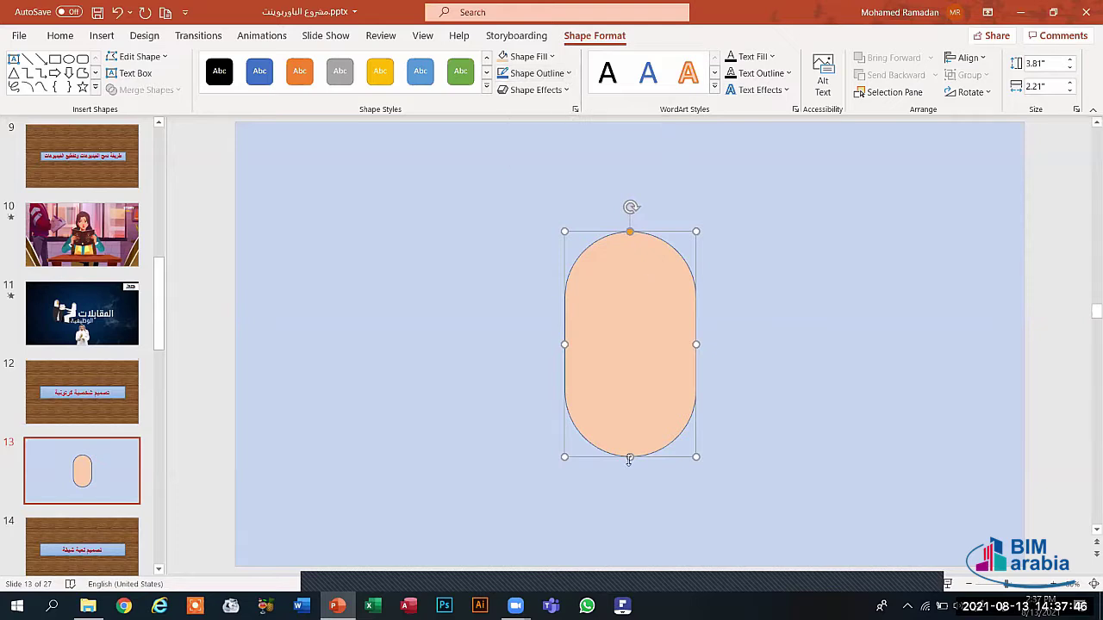
left_click_drag(629, 458, 630, 410)
left_click_drag(635, 345, 619, 322)
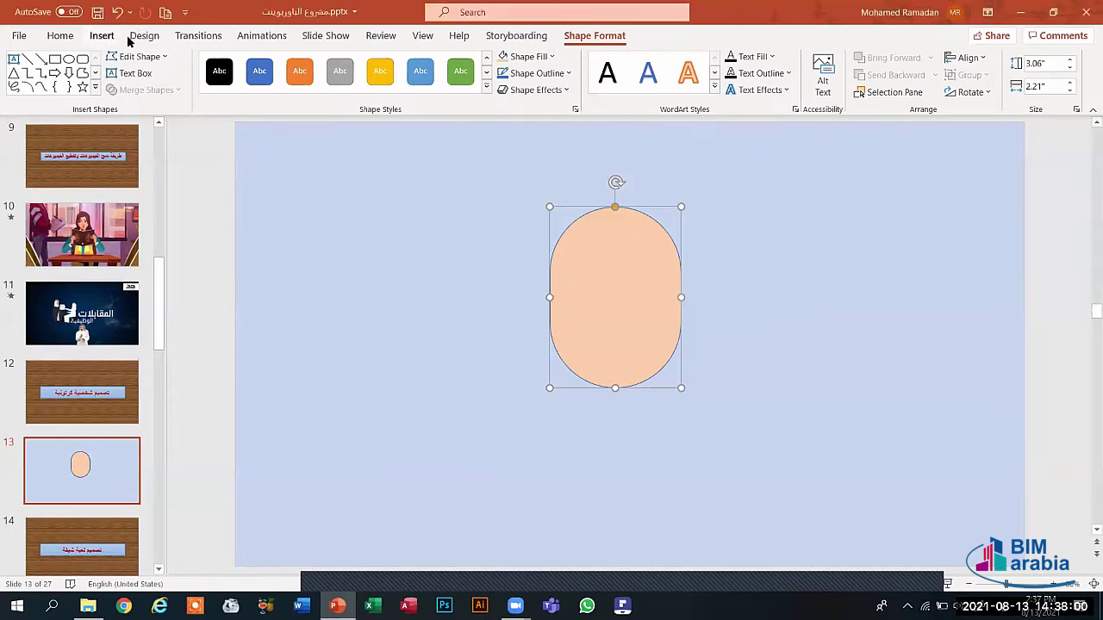
left_click(100, 37)
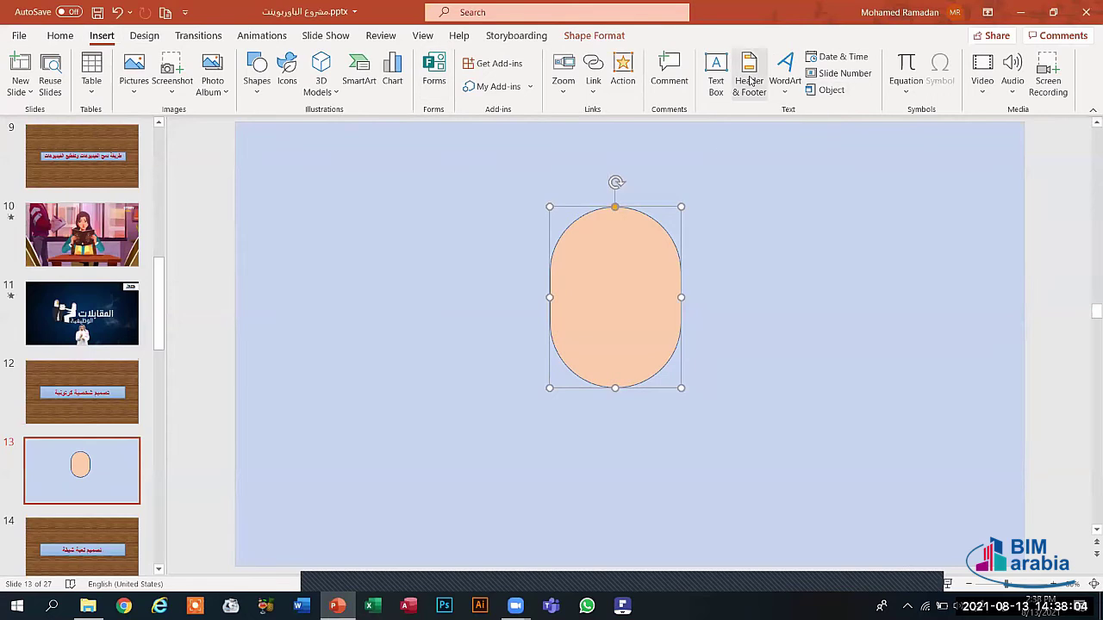
Nudge the peach face shape slightly left and down.
left_click(258, 86)
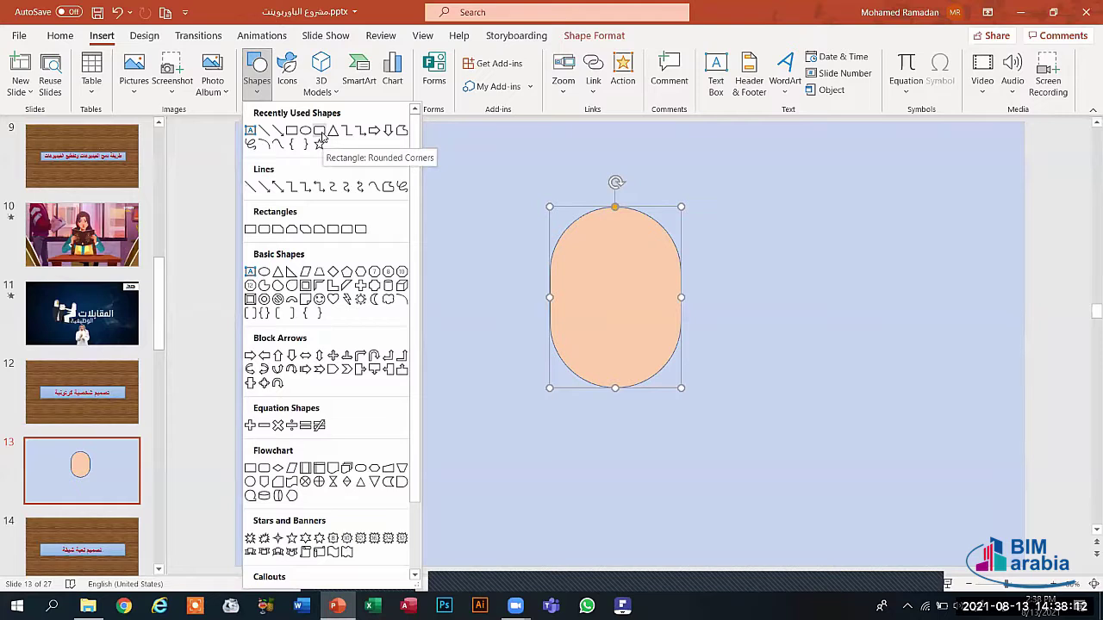
left_click(617, 246)
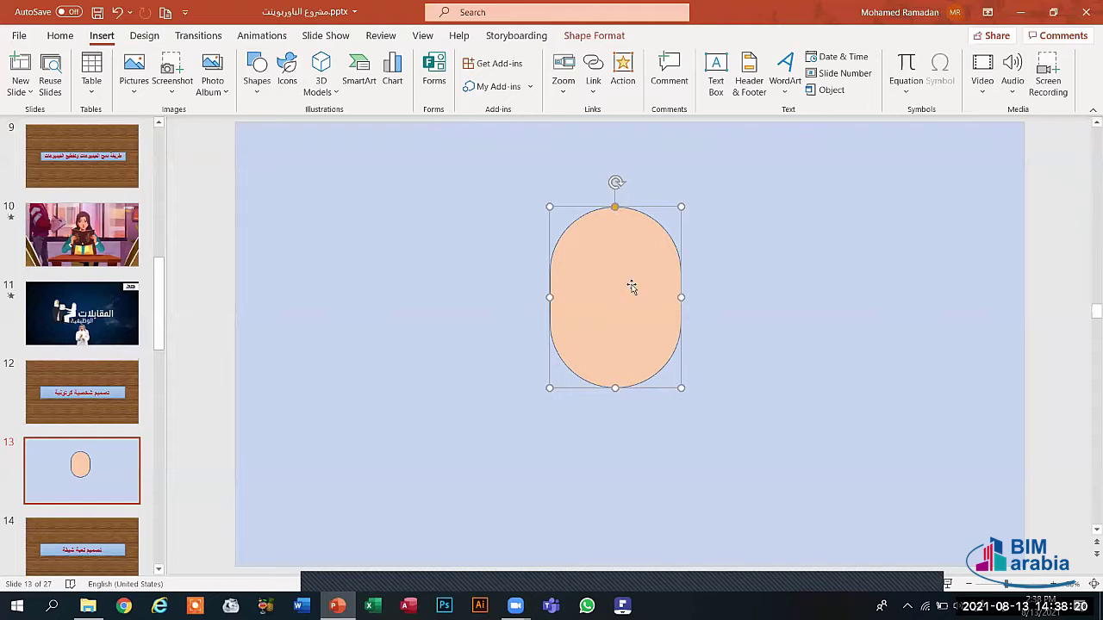
mouse_move(644, 282)
left_mouse_down()
mouse_move(623, 279)
mouse_move(644, 285)
left_mouse_up()
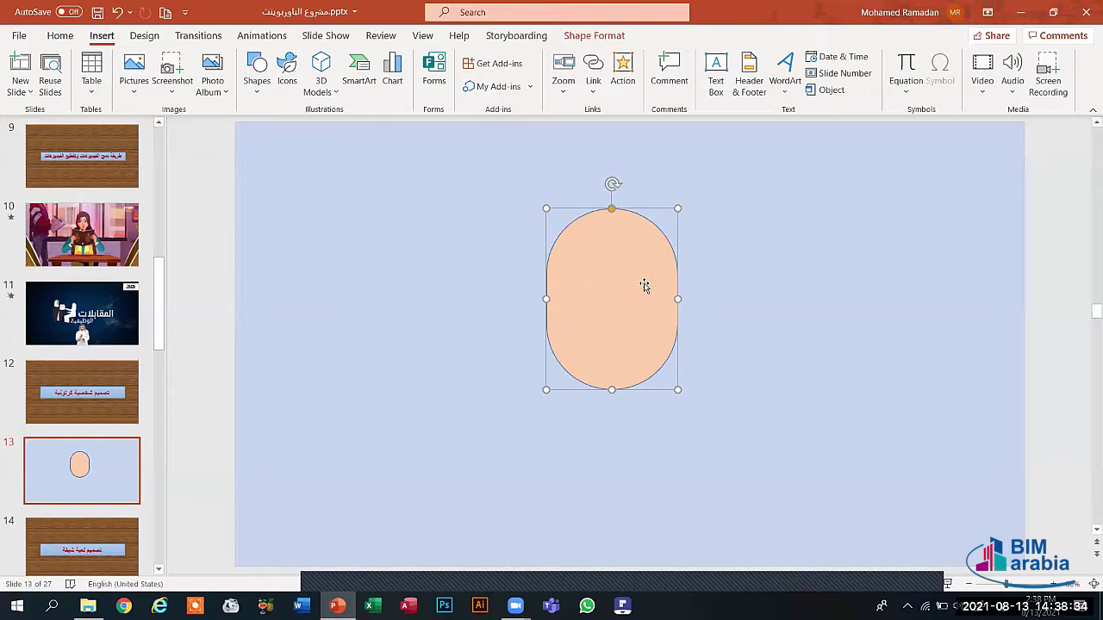
left_click(405, 249)
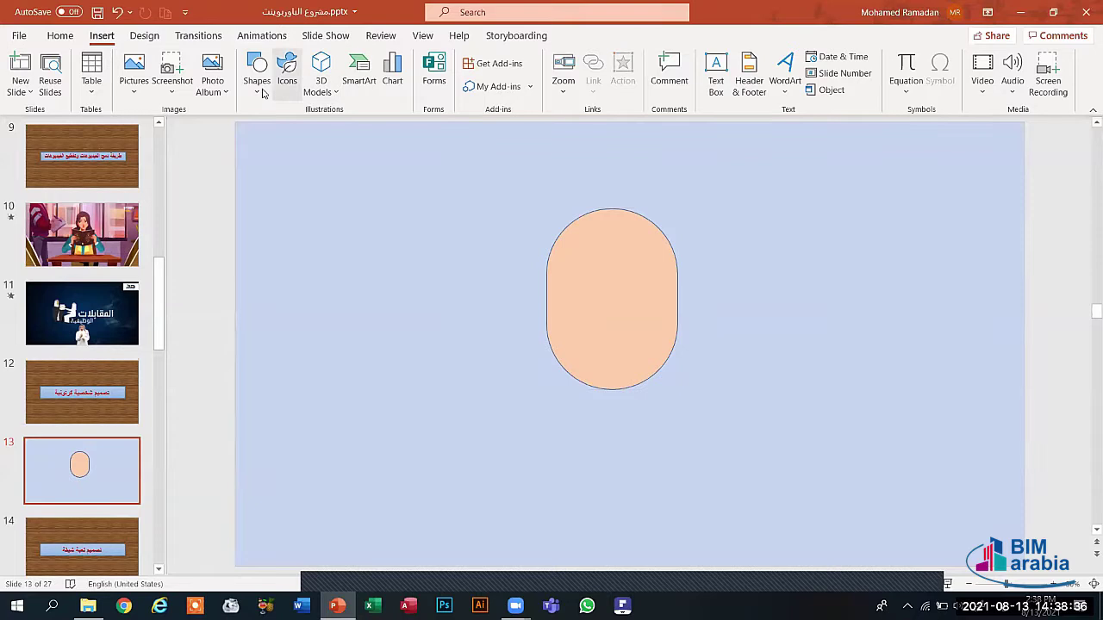
Draw a 1.86 by 2.21 inch oval to the right of the face.
left_click(260, 90)
left_click(307, 133)
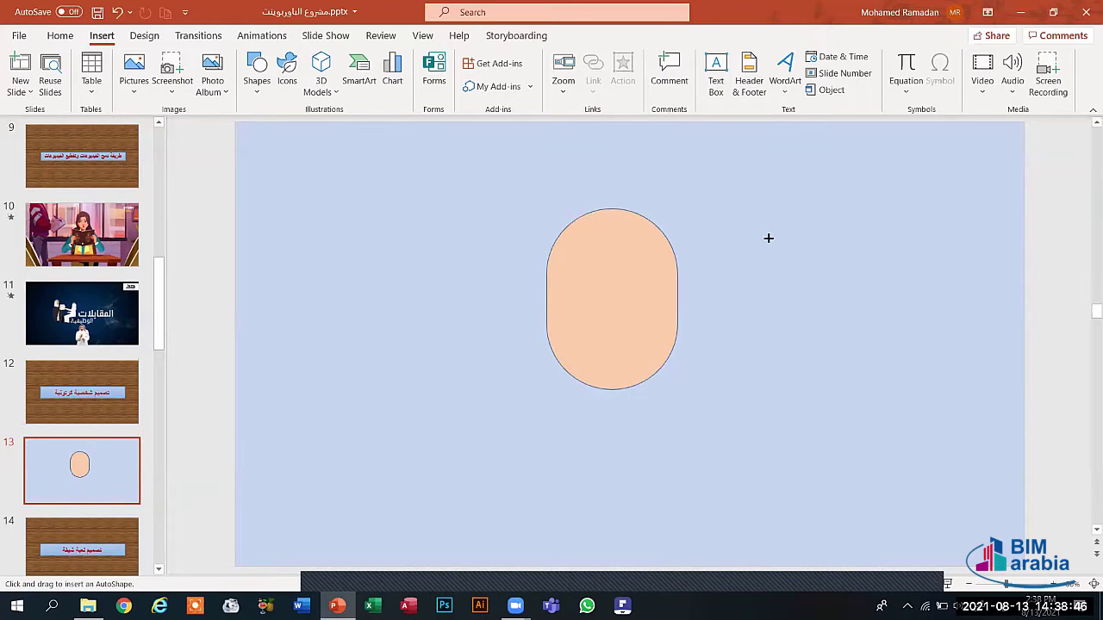
left_click_drag(769, 238, 898, 347)
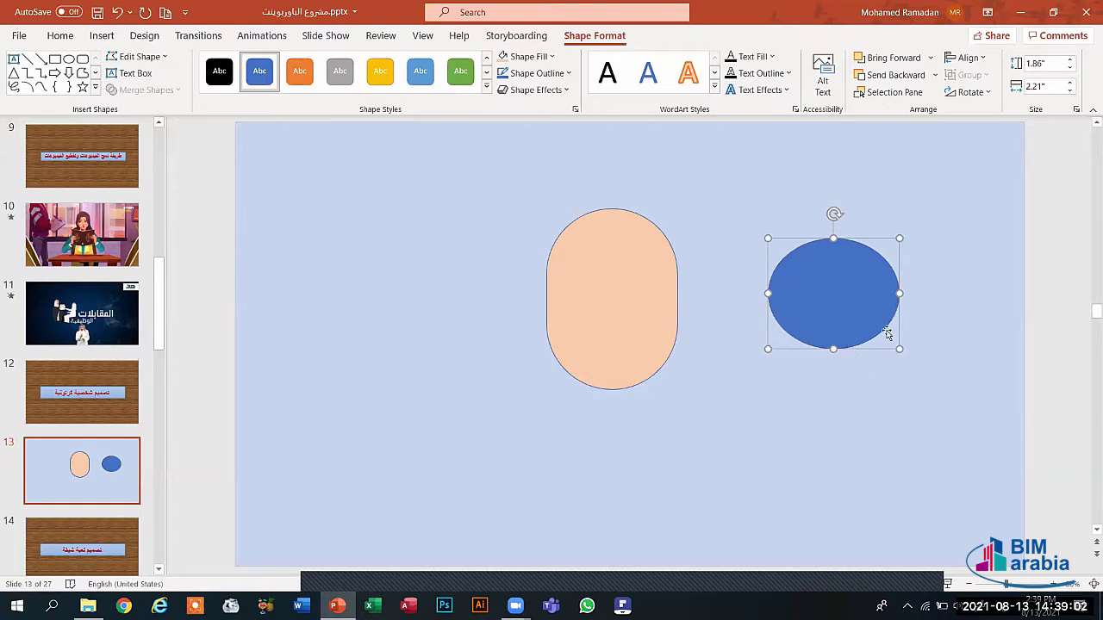
Make the oval black with no outline, shrunk to 1.46 by 1.73 inches over the face's top-left.
left_click(532, 74)
left_click(534, 231)
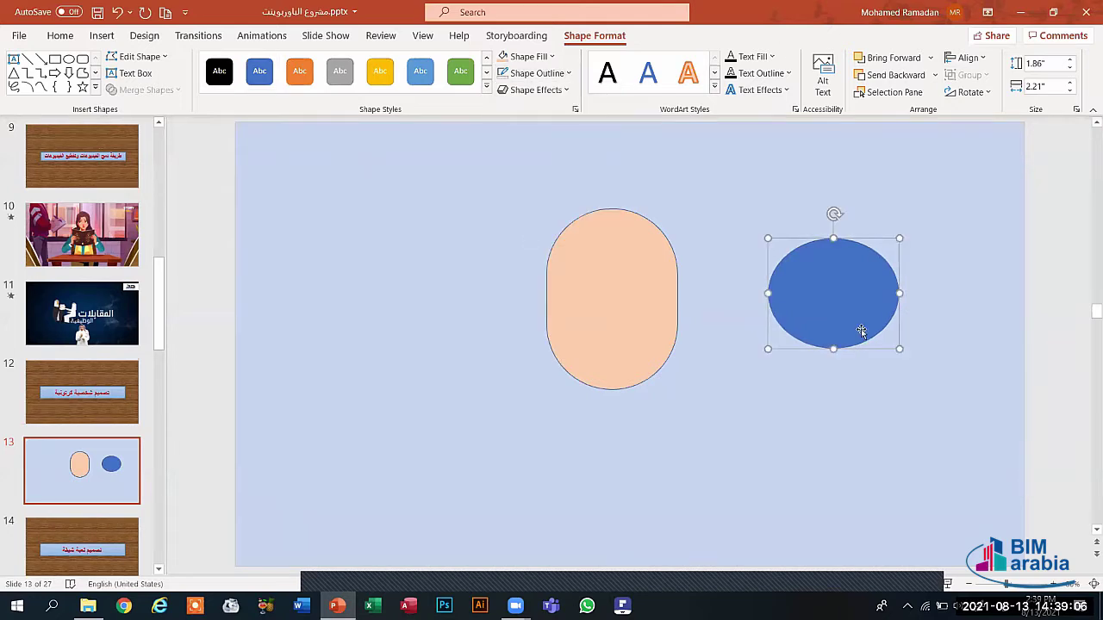
left_click(529, 56)
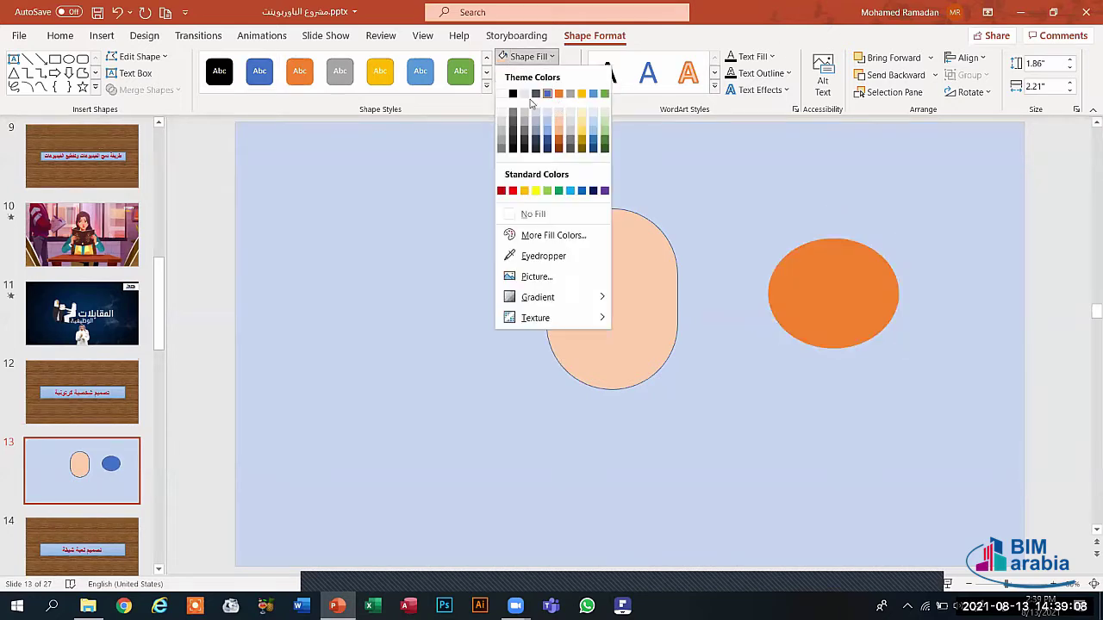
left_click(514, 95)
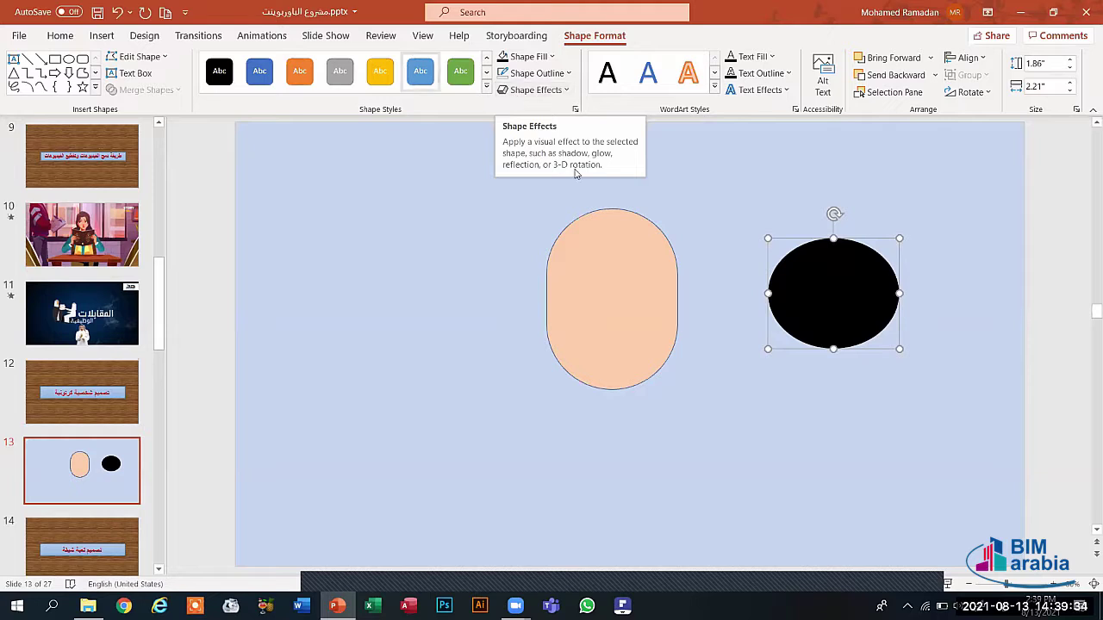
left_click_drag(800, 268, 509, 200)
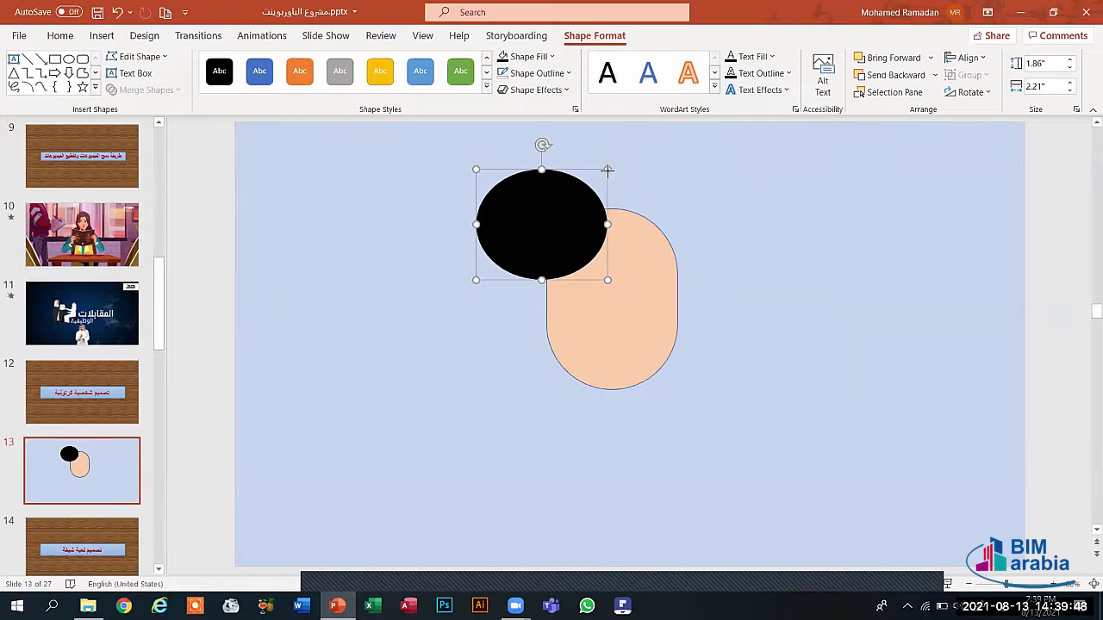
left_click_drag(607, 170, 551, 195)
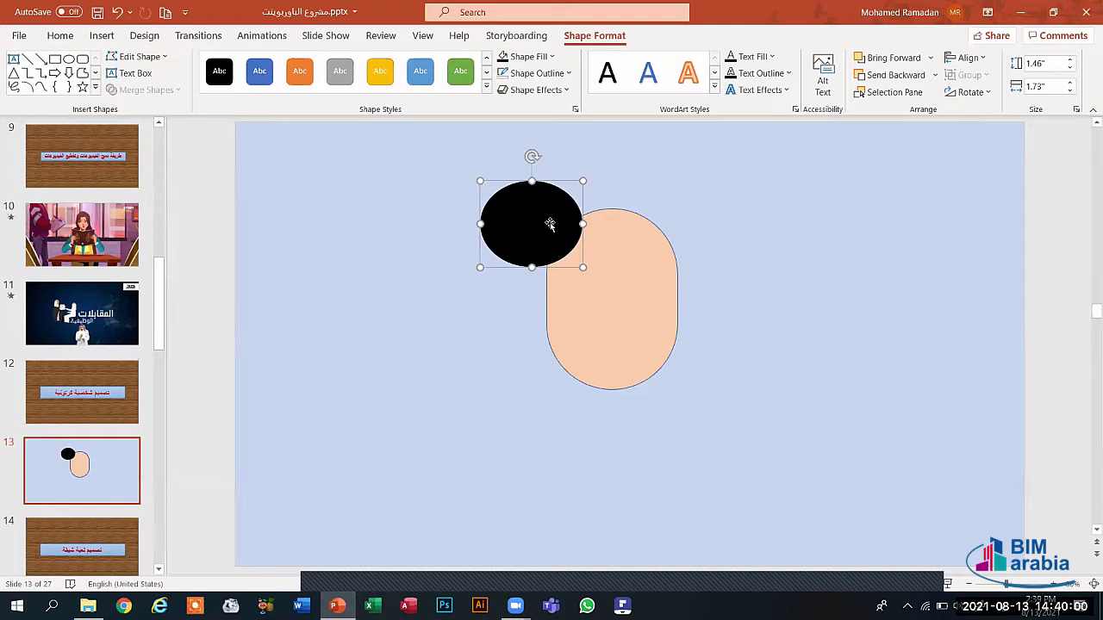
Duplicate the black oval and enlarge the upper one across the face's top-left.
key("ctrl+d")
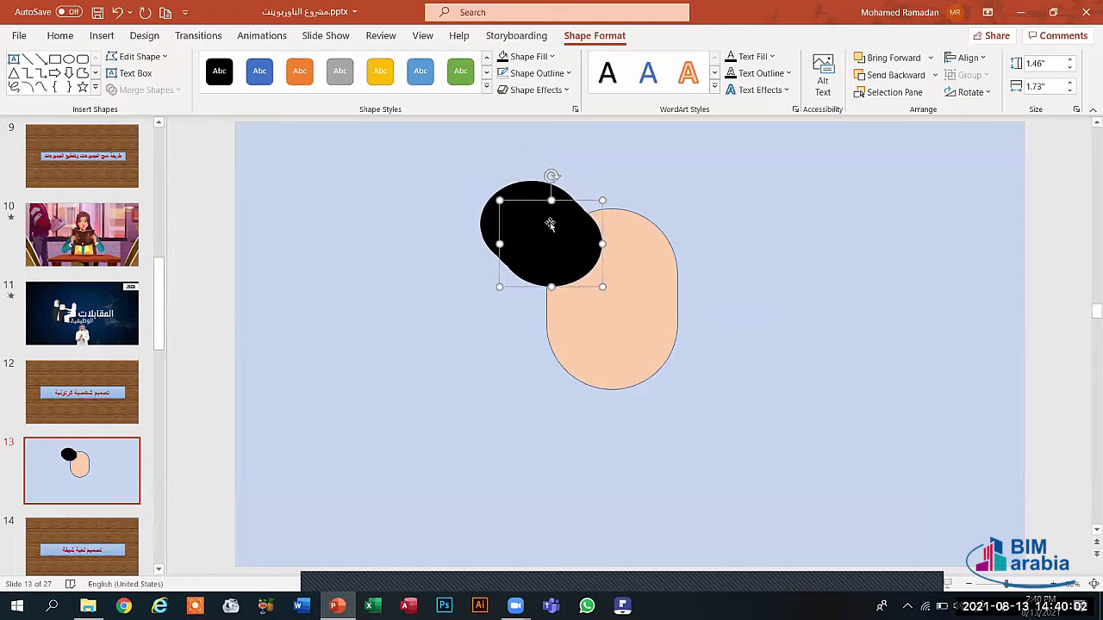
left_click_drag(549, 224, 371, 254)
left_click(533, 246)
left_click_drag(534, 245, 549, 322)
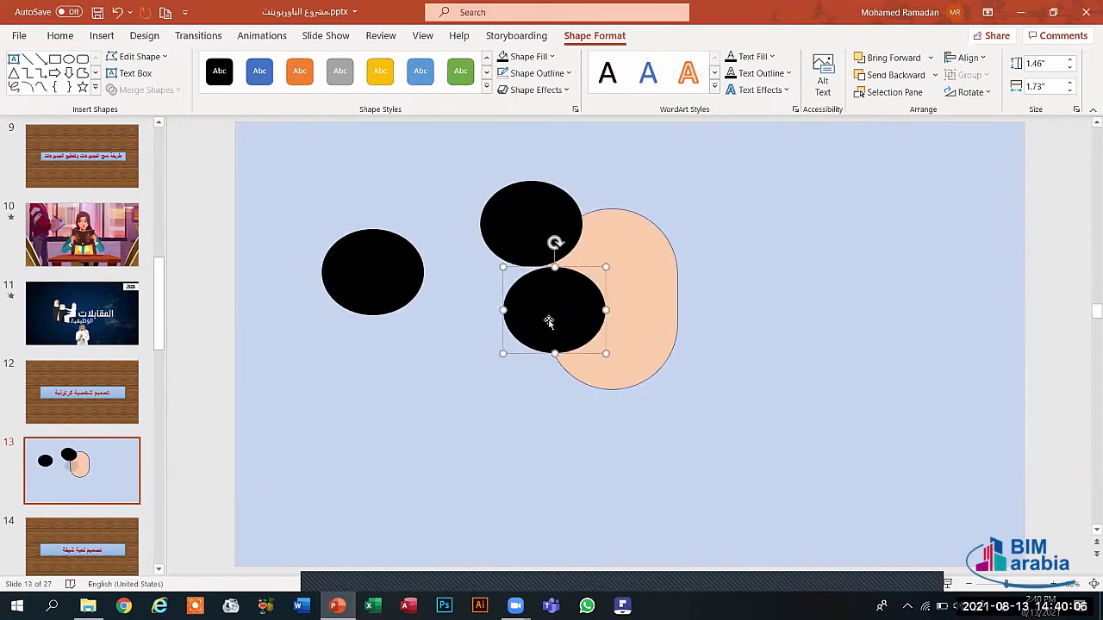
left_click(536, 241)
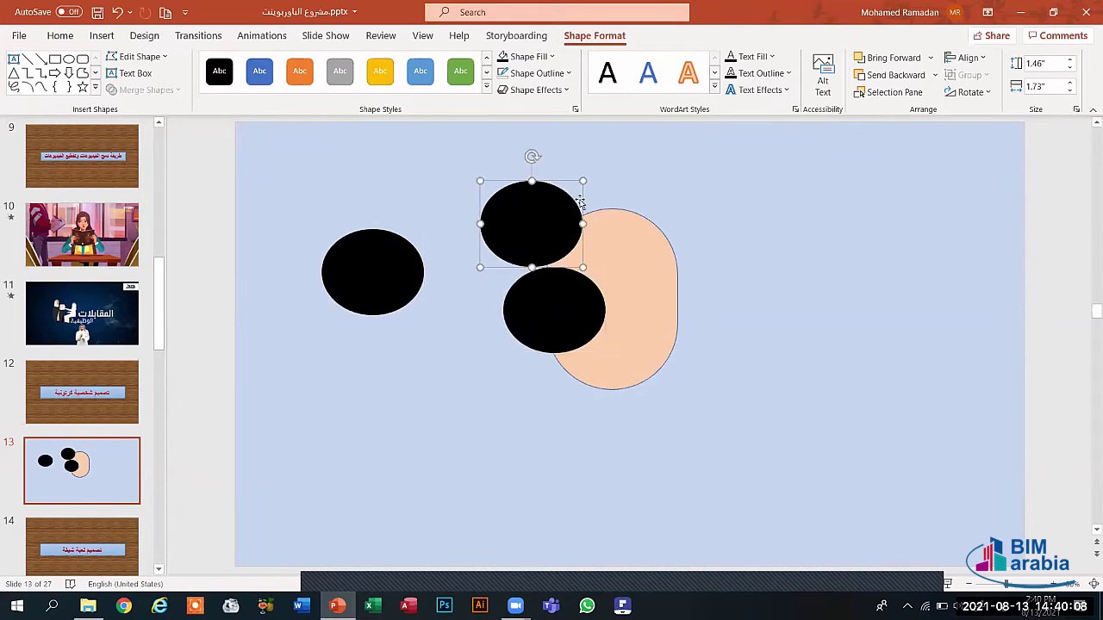
left_click_drag(584, 180, 606, 153)
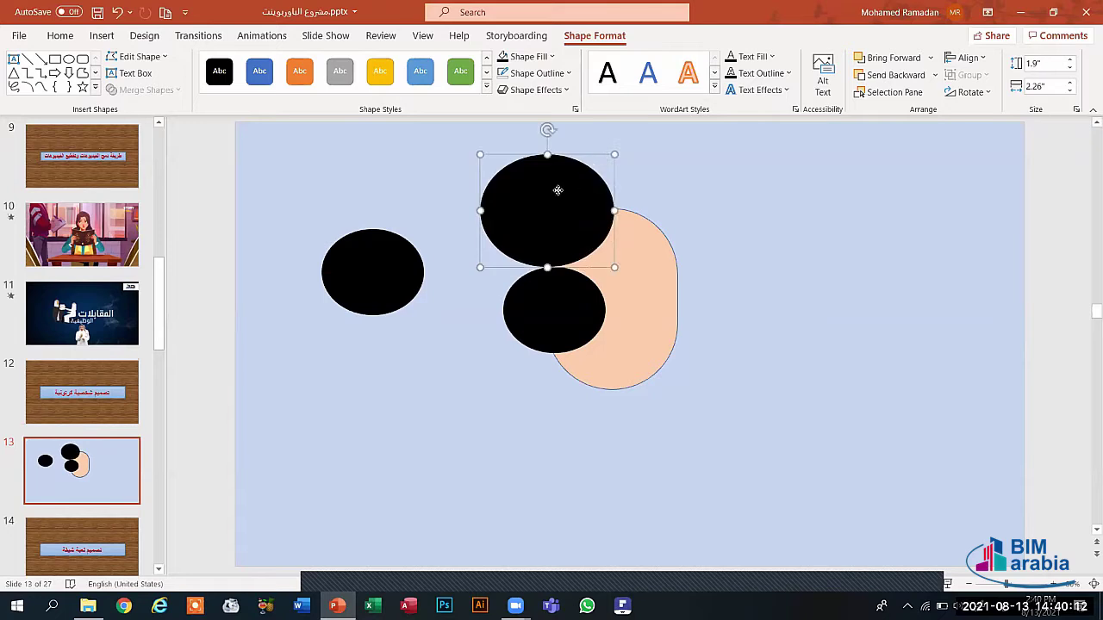
left_click_drag(560, 187, 537, 188)
Arrange black ovals along the hair's top-right, ending with a smaller 1.26 by 1.49 inch oval.
left_click(566, 316)
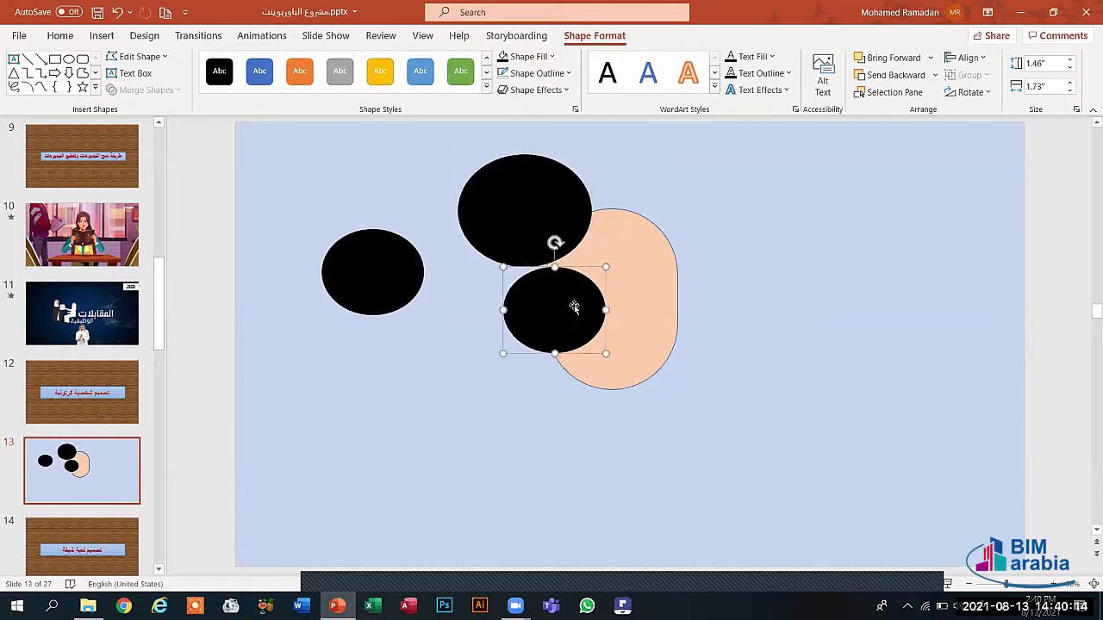
left_click_drag(574, 307, 620, 219)
mouse_move(647, 180)
left_mouse_down()
mouse_move(668, 171)
mouse_move(660, 177)
left_mouse_up()
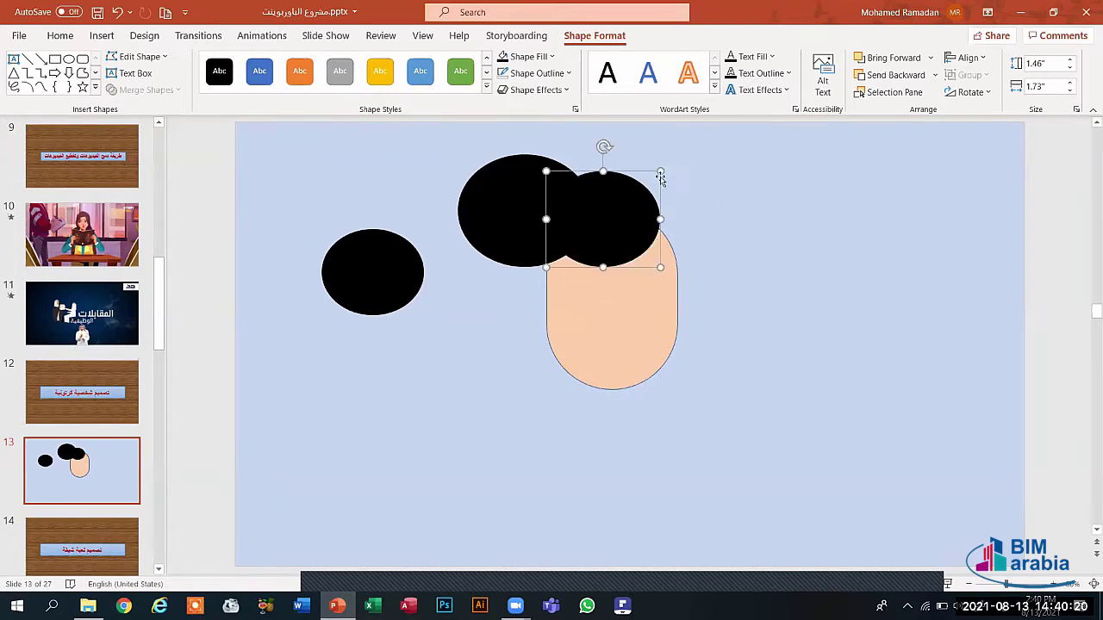
left_click(489, 311)
left_click(384, 266)
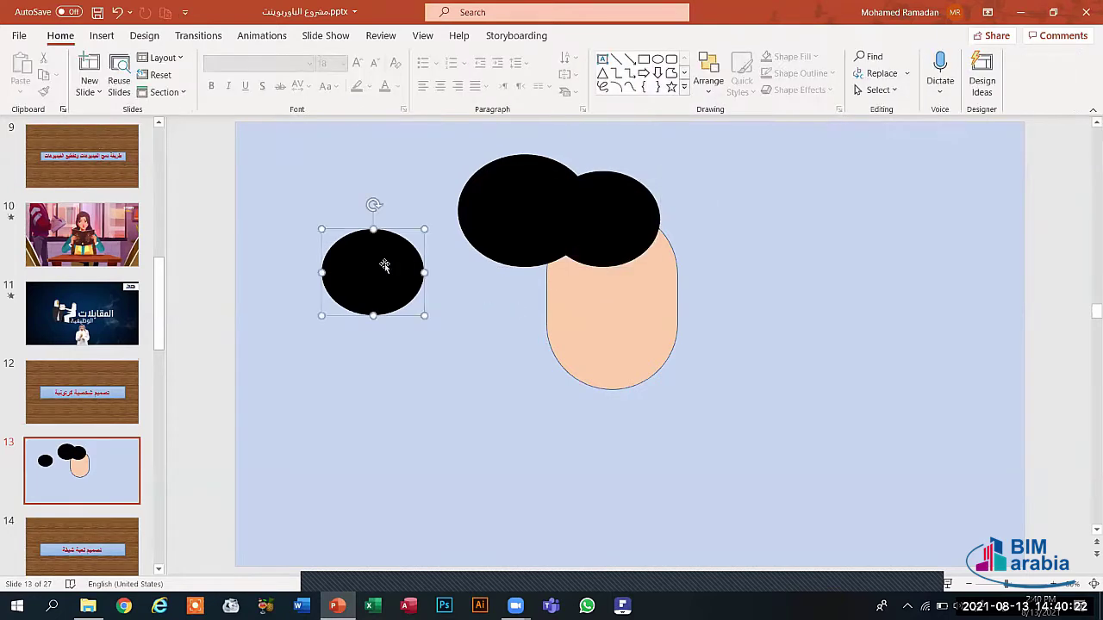
left_click_drag(384, 267, 680, 224)
key("Delete")
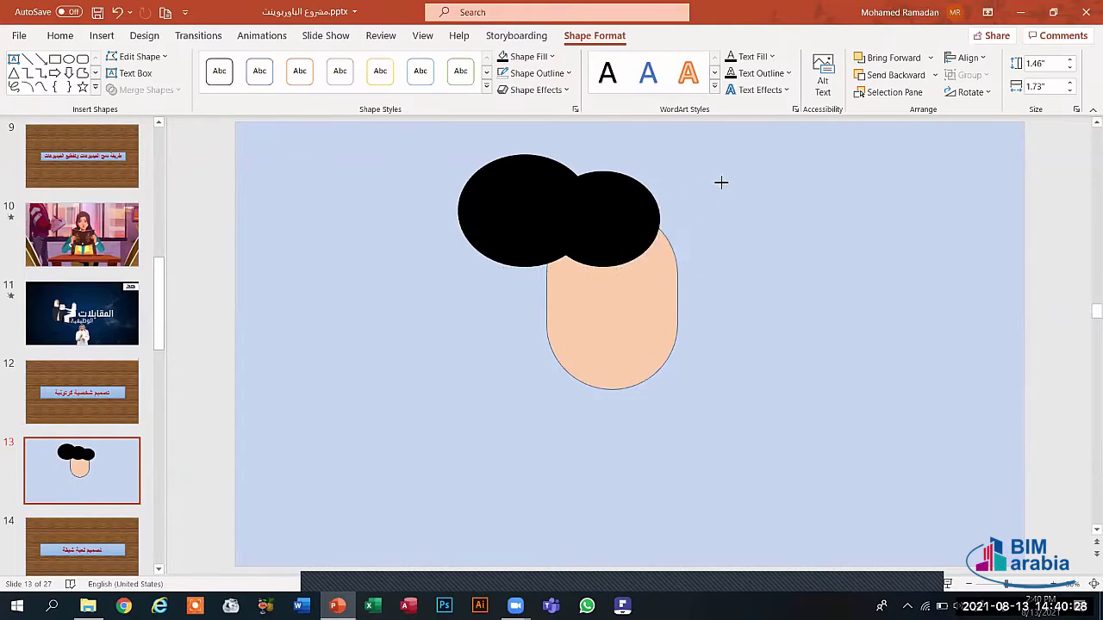
left_click_drag(617, 272, 705, 197)
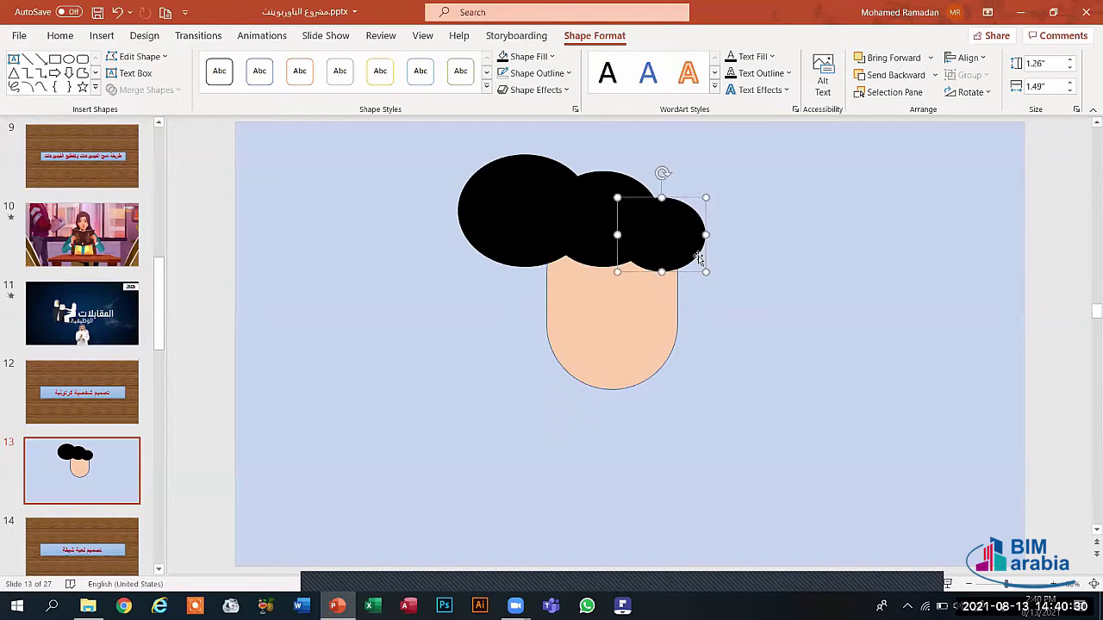
left_click(787, 313)
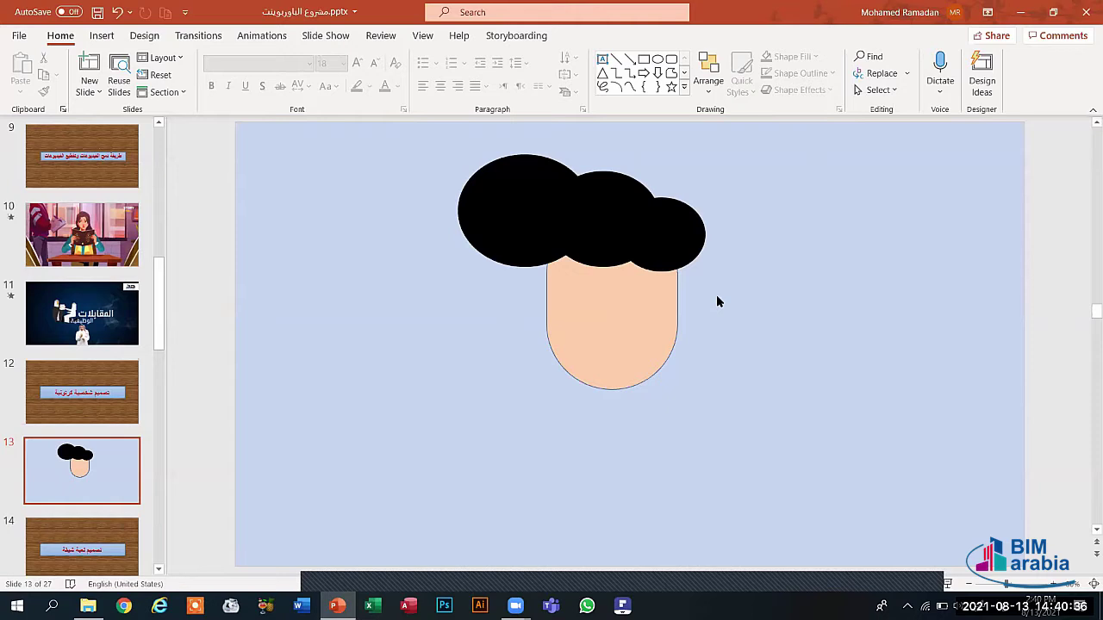
Remove the peach face's outline.
left_click(635, 314)
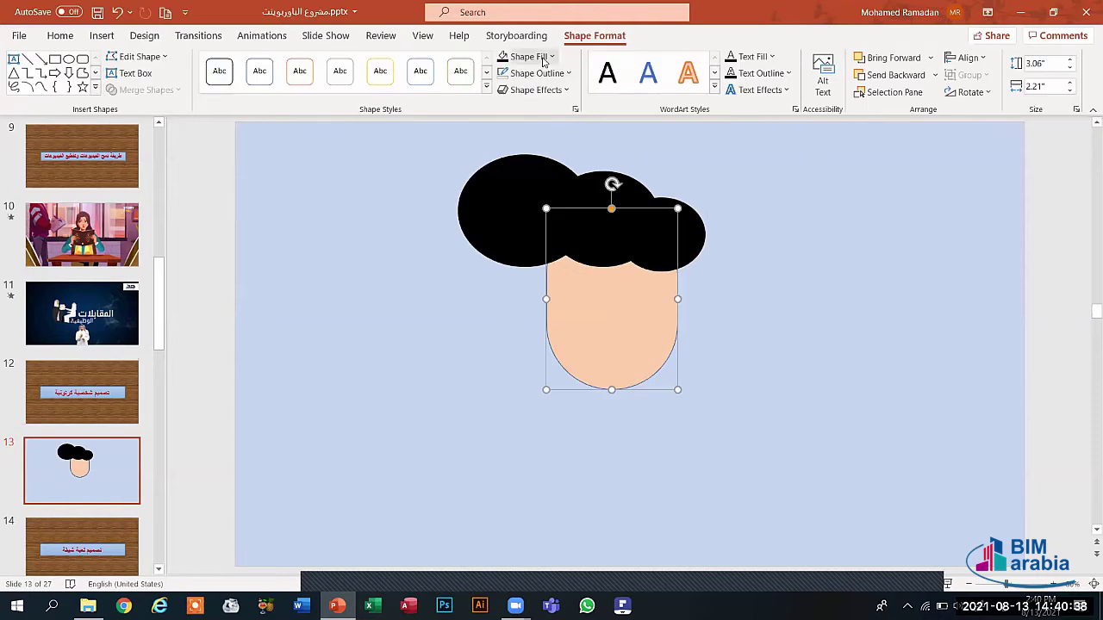
left_click(552, 74)
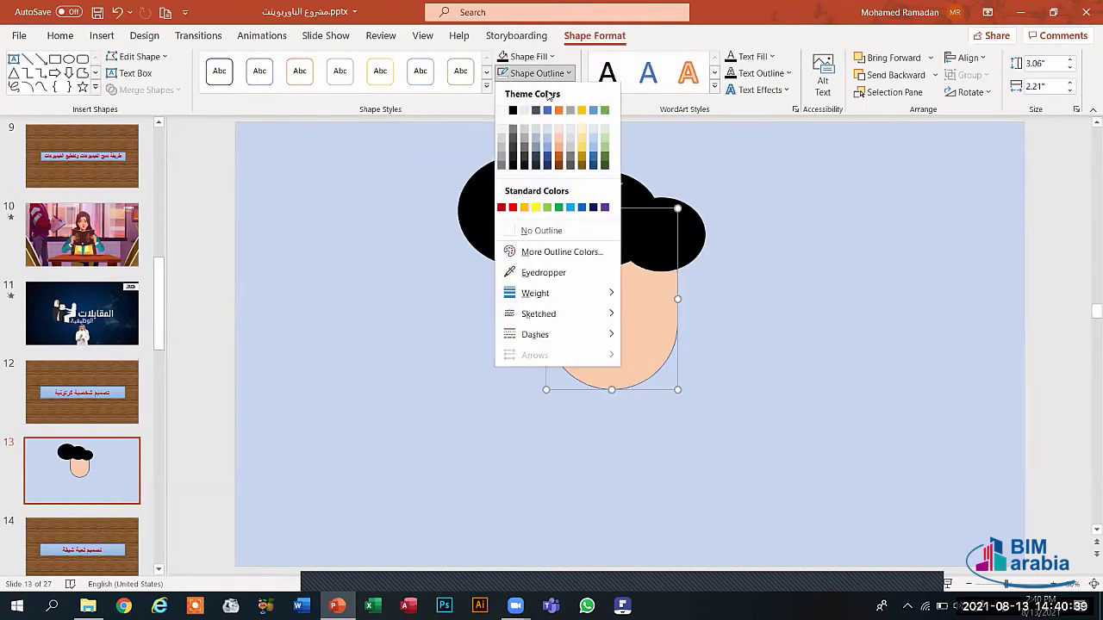
left_click(543, 230)
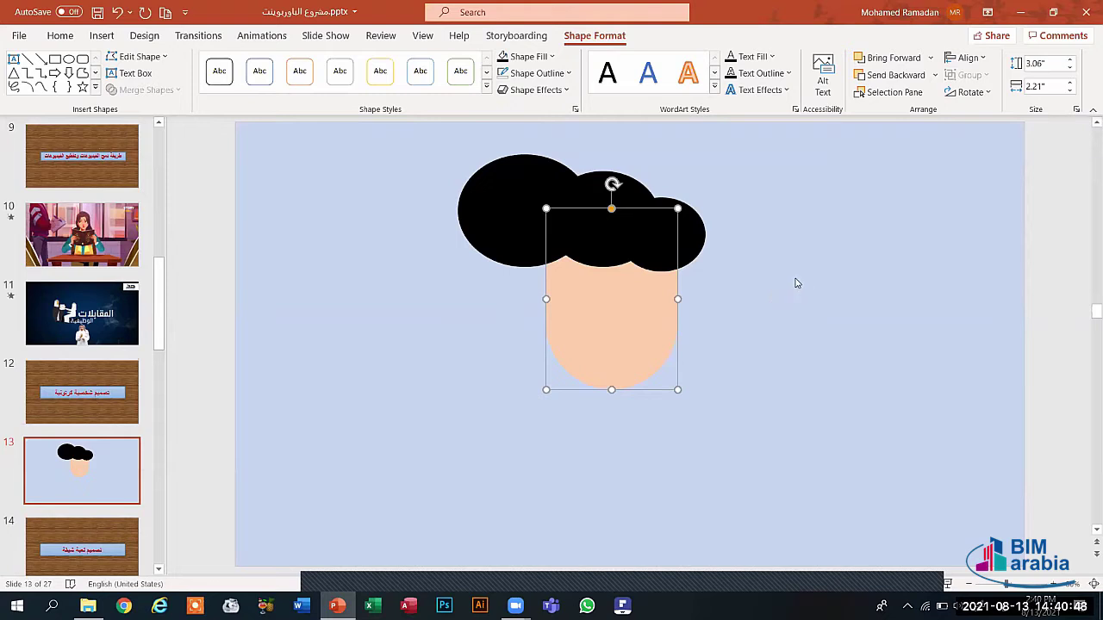
left_click(796, 284)
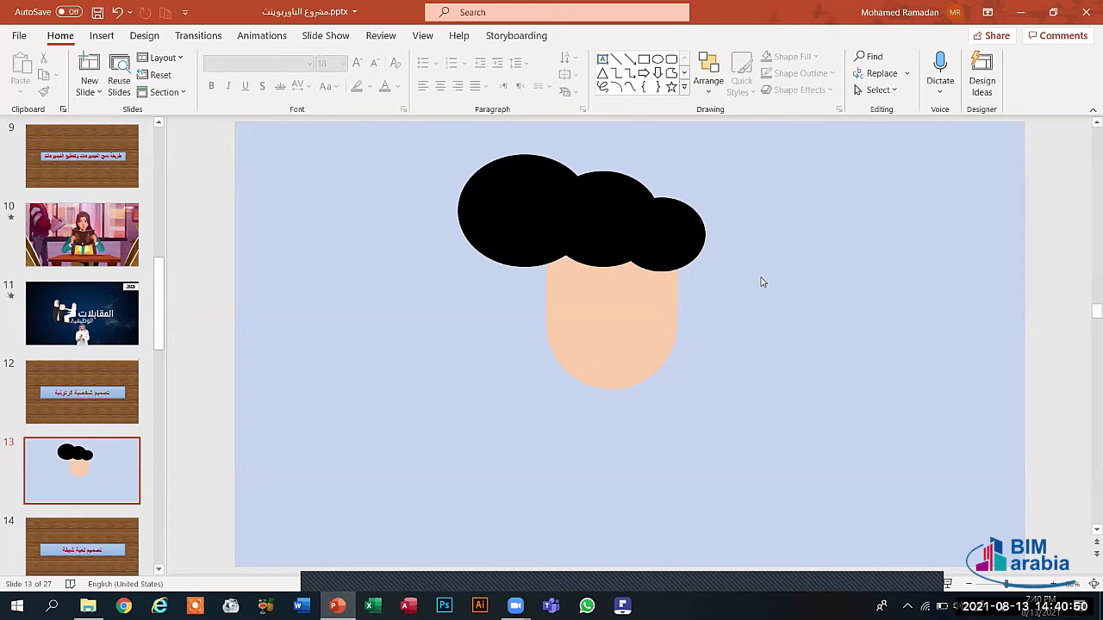
Copy the right hair circle down and right, shrinking it into a small curl.
left_click(655, 237)
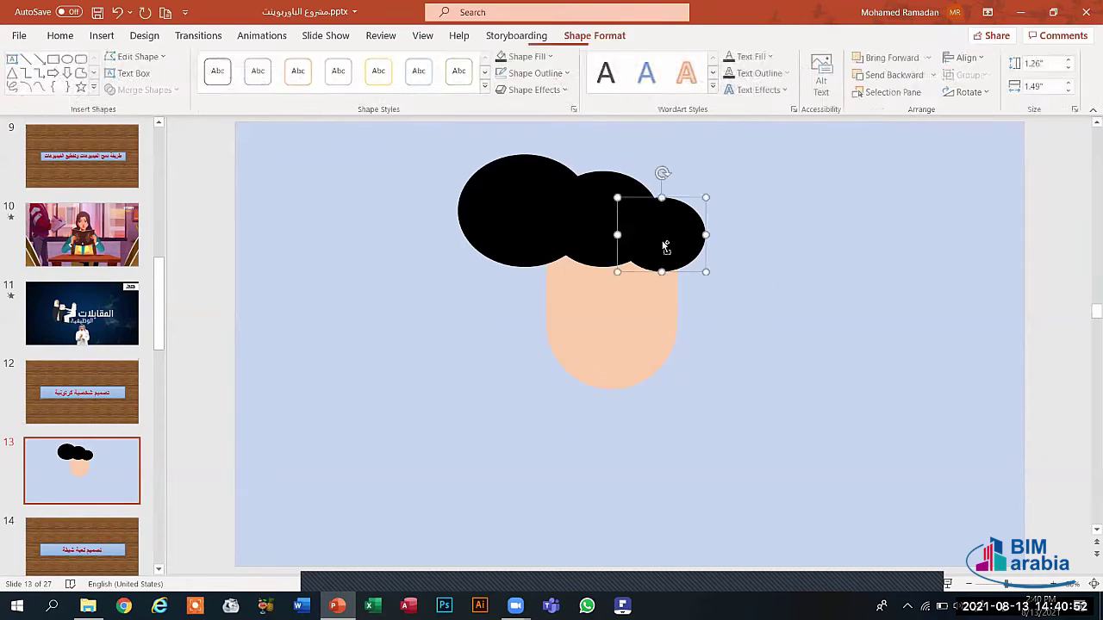
left_click_drag(655, 237, 686, 260)
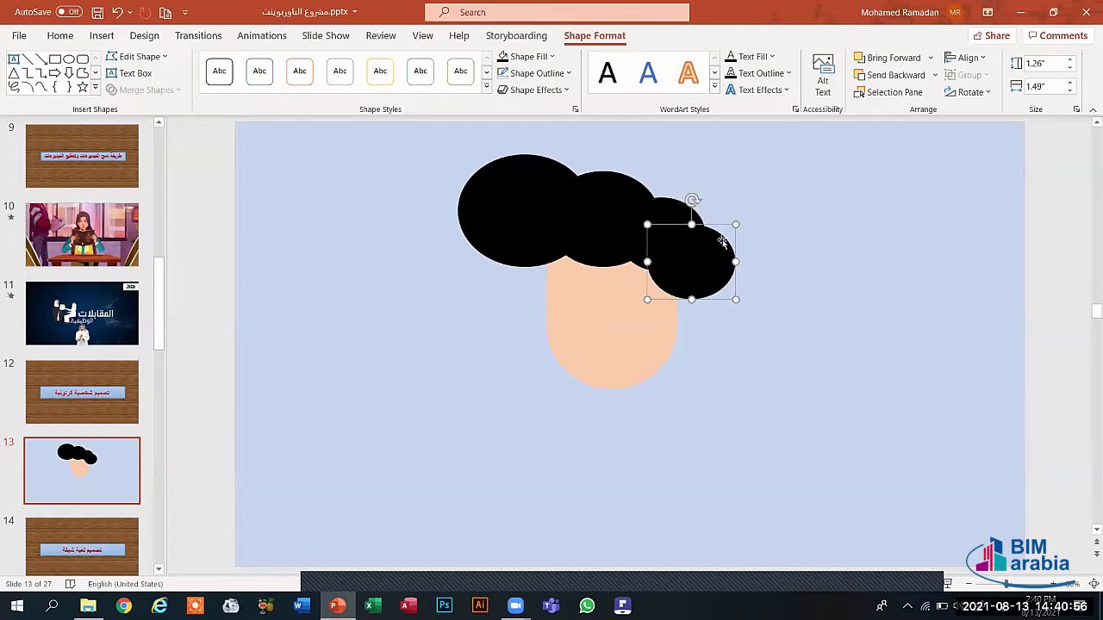
left_click_drag(735, 225, 695, 259)
left_click(747, 274)
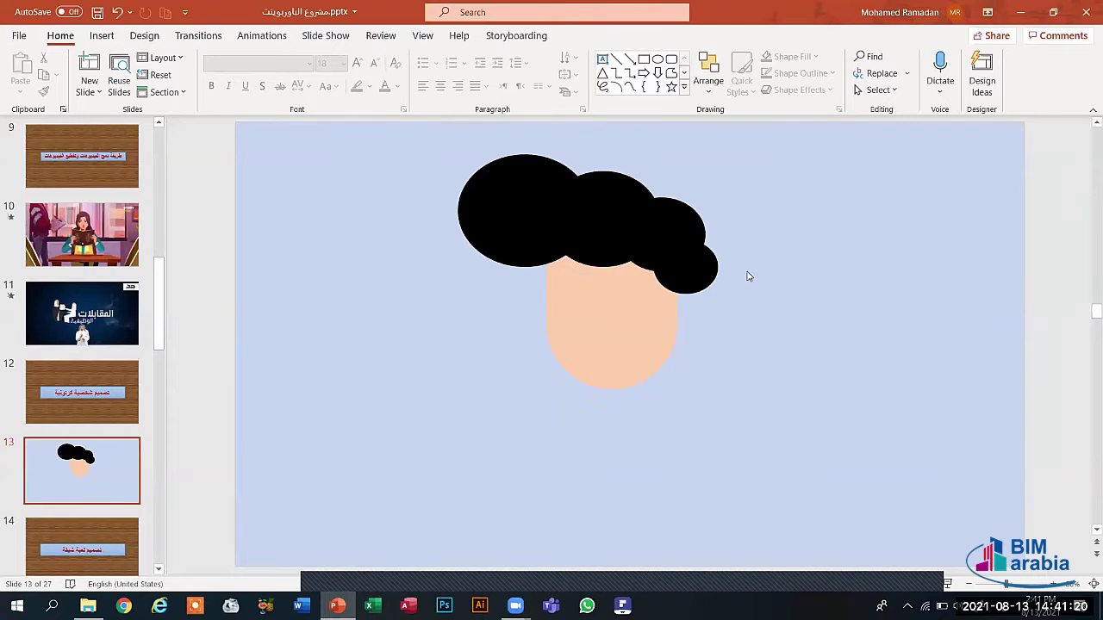
Send the small right hair curl behind the face.
left_click(700, 265)
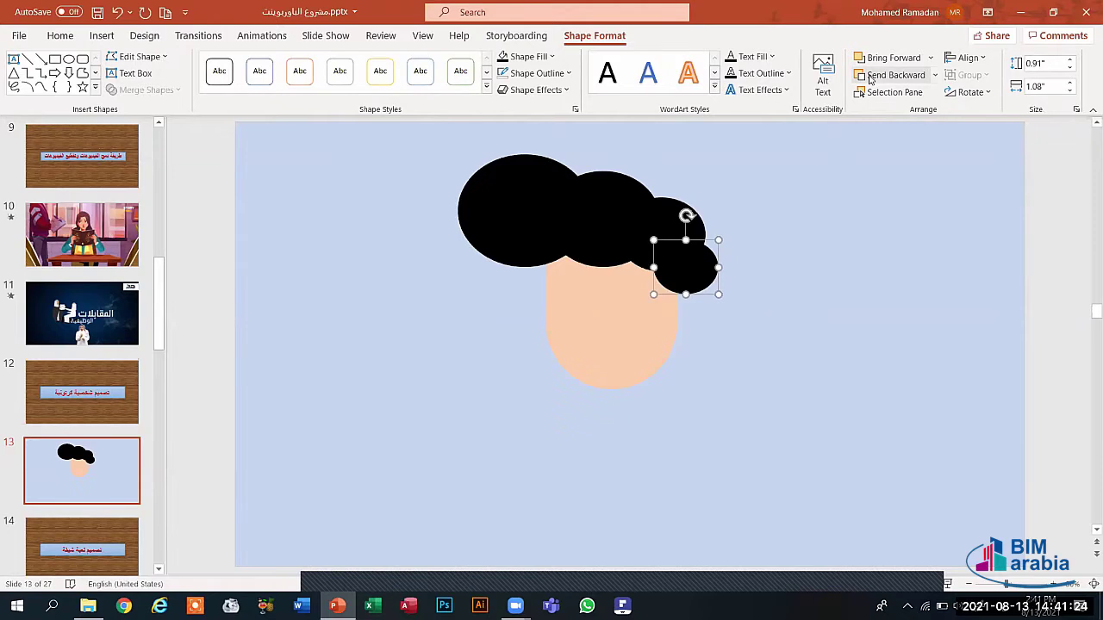
left_click(934, 76)
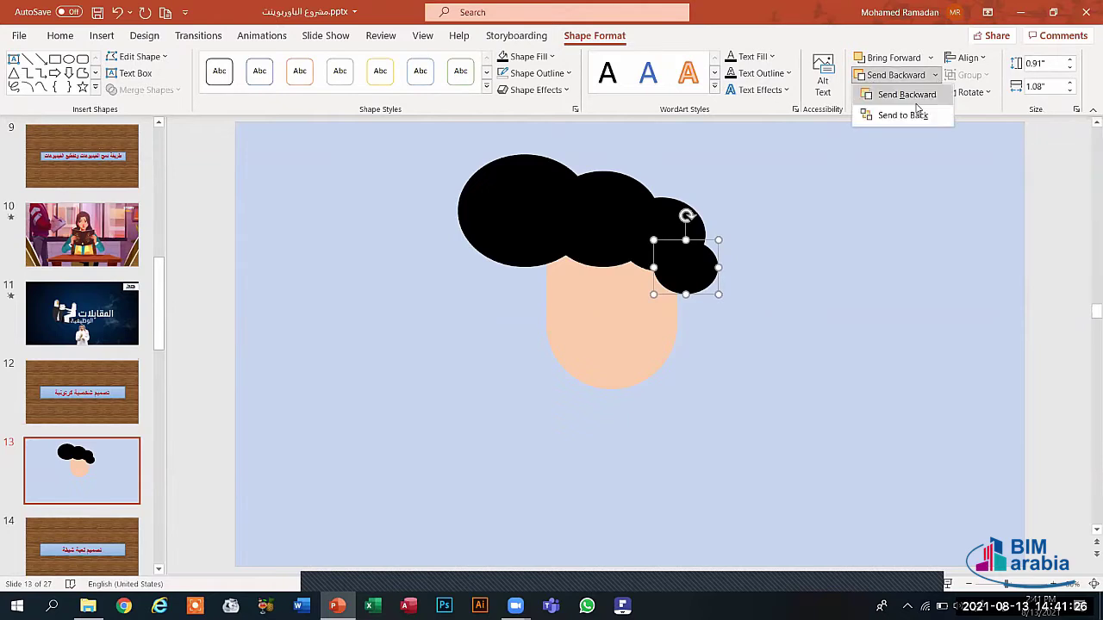
left_click(917, 112)
left_click(751, 274)
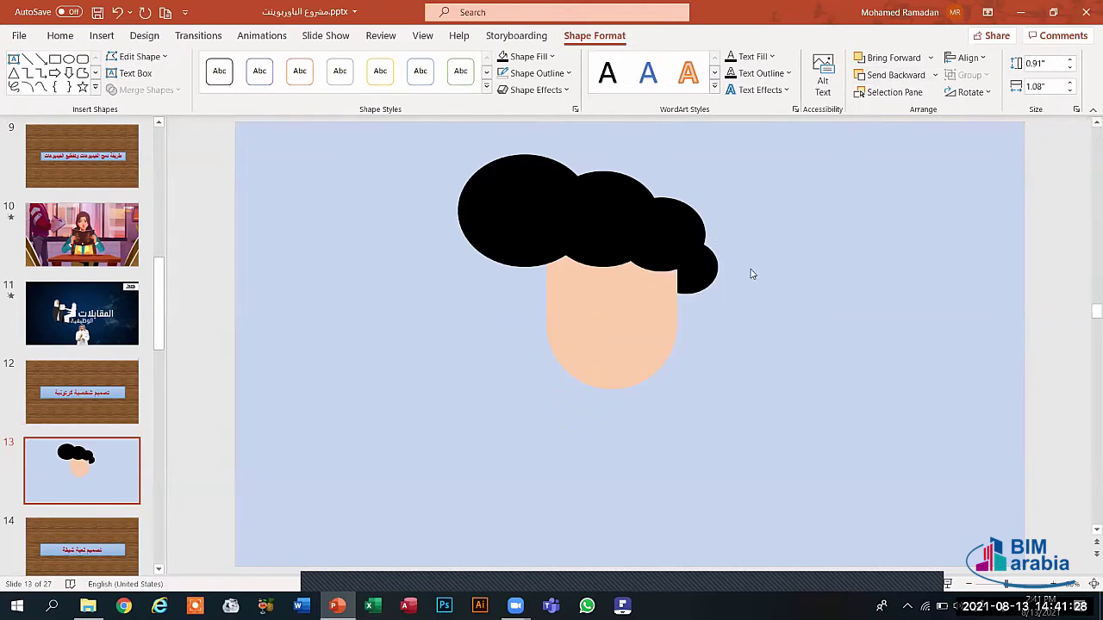
left_click(699, 279)
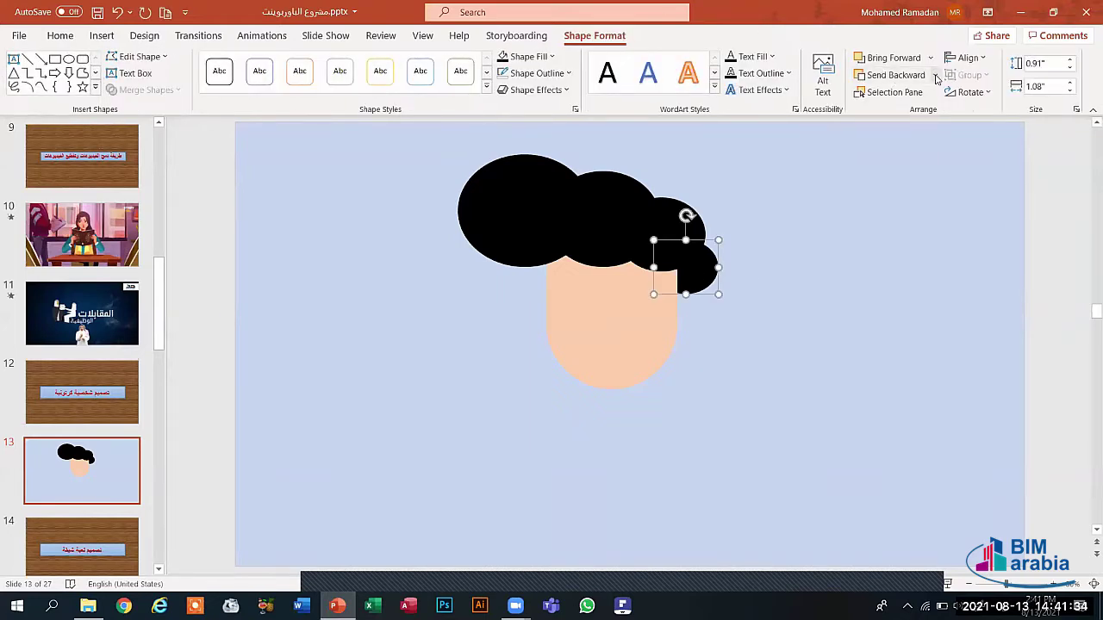
left_click(810, 422)
left_click(810, 422)
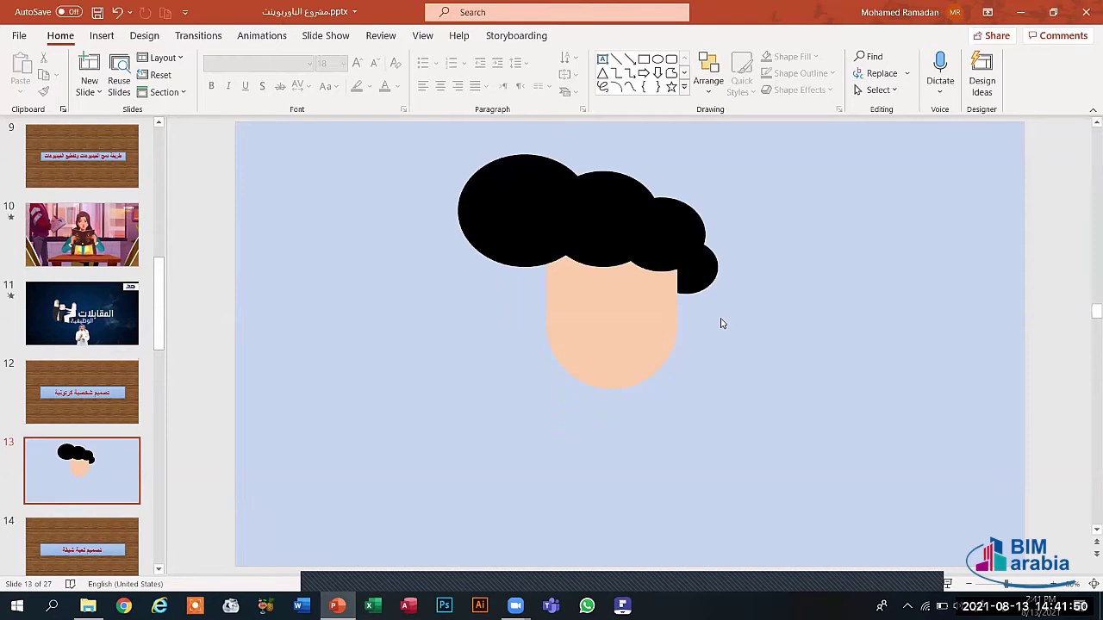
Copy the small curl to the face's left side and send it behind the face.
left_click(700, 284)
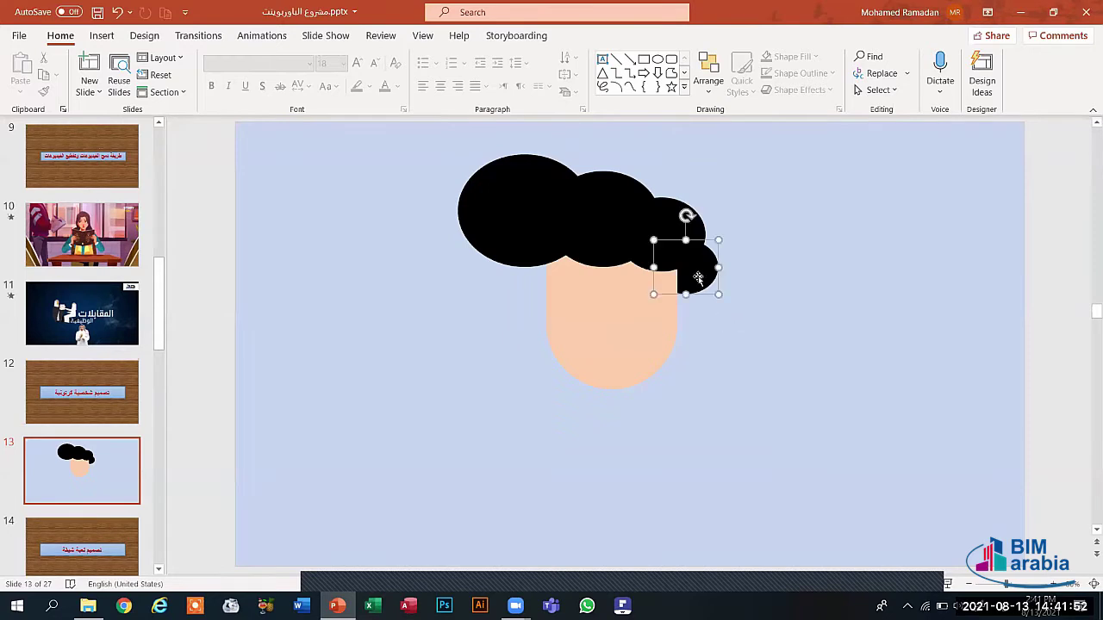
left_click_drag(688, 267, 524, 269)
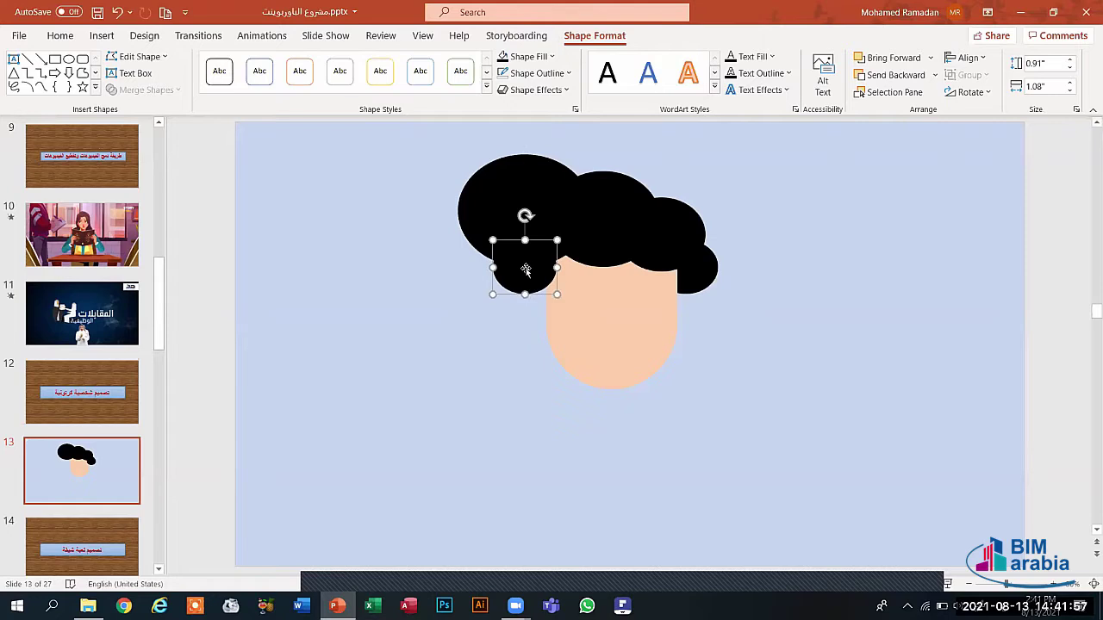
left_click(934, 75)
left_click(913, 117)
left_click(760, 280)
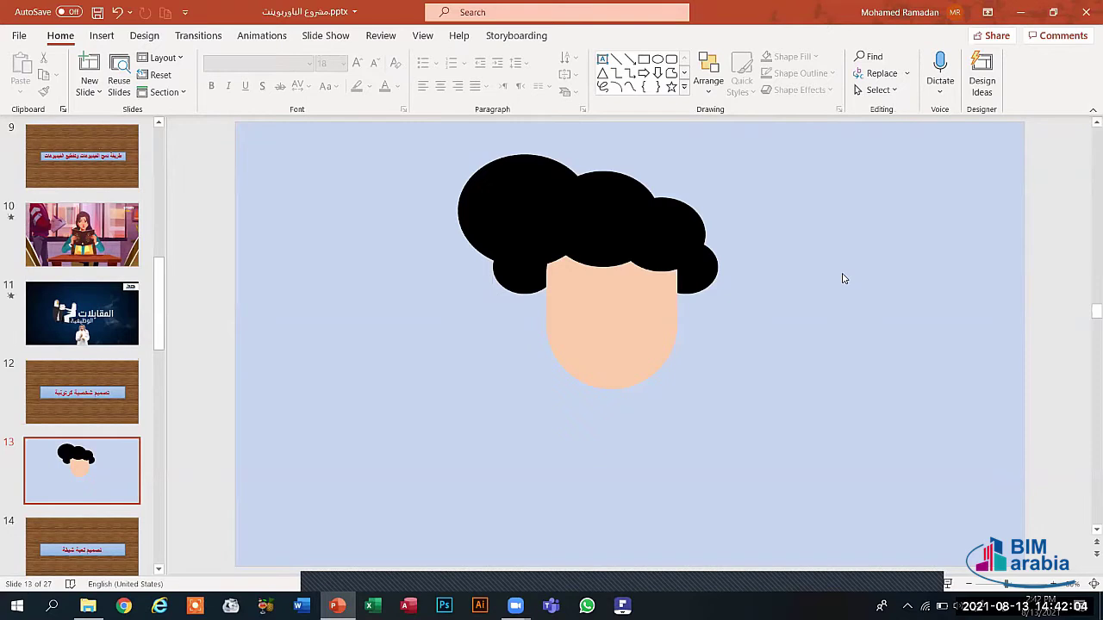
left_click_drag(527, 274, 534, 276)
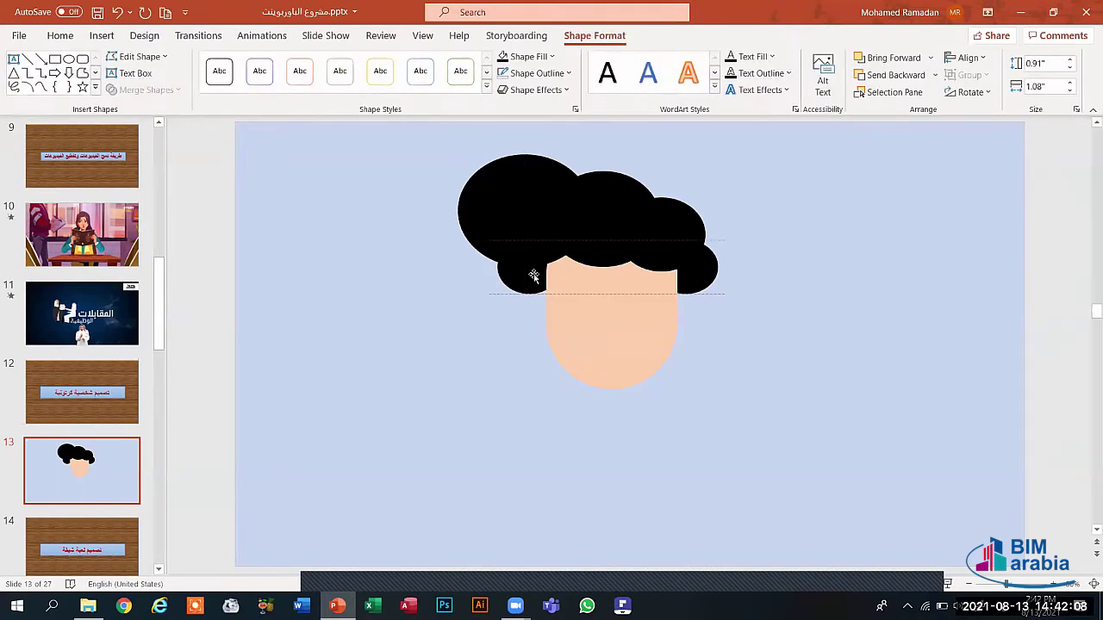
left_click_drag(534, 276, 534, 275)
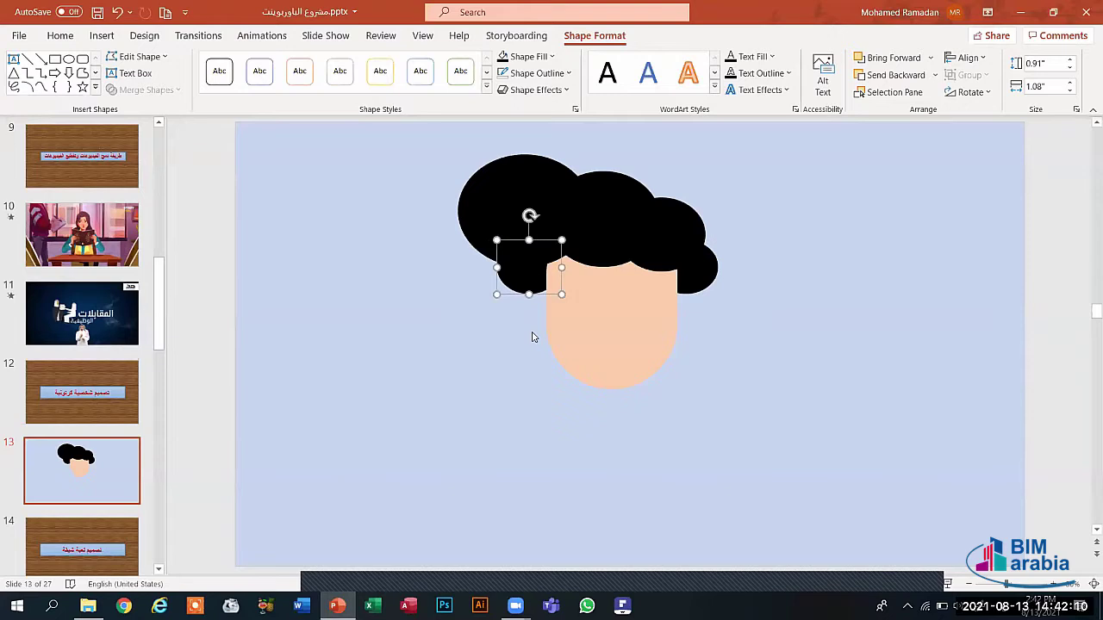
key("Escape")
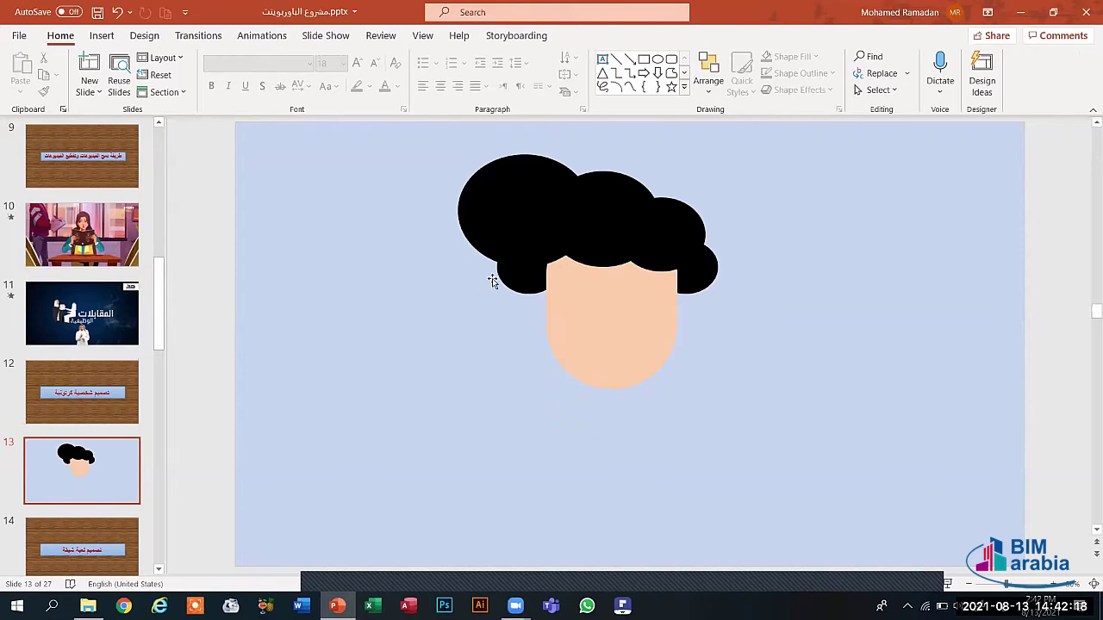
Move the left curl below the hairline, send it to back, and nudge it into place.
left_click(519, 272)
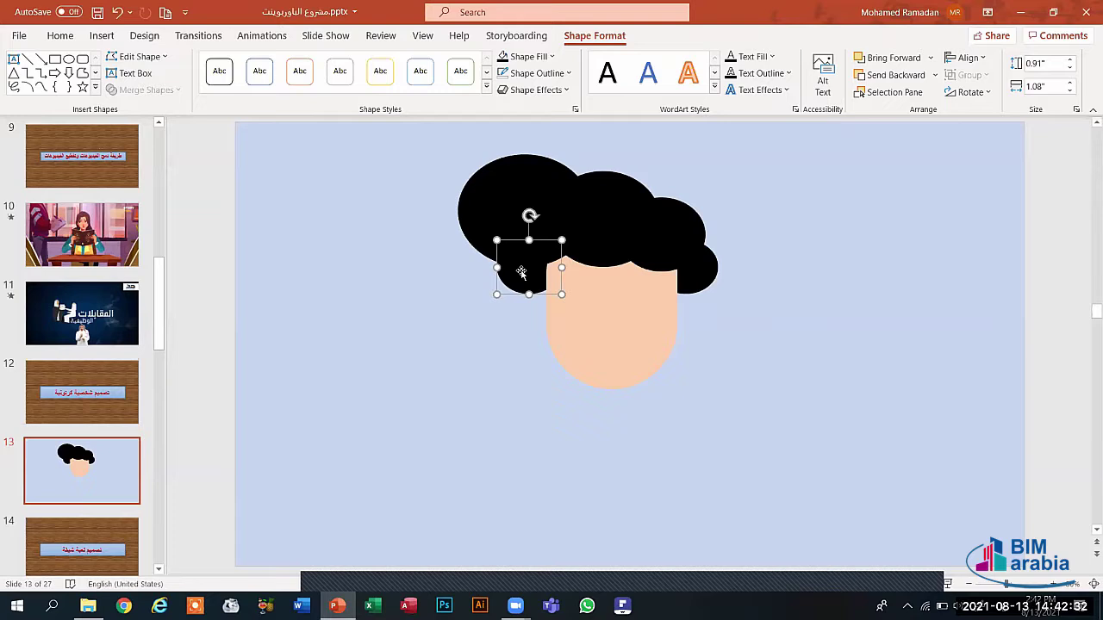
left_click_drag(521, 273, 511, 325)
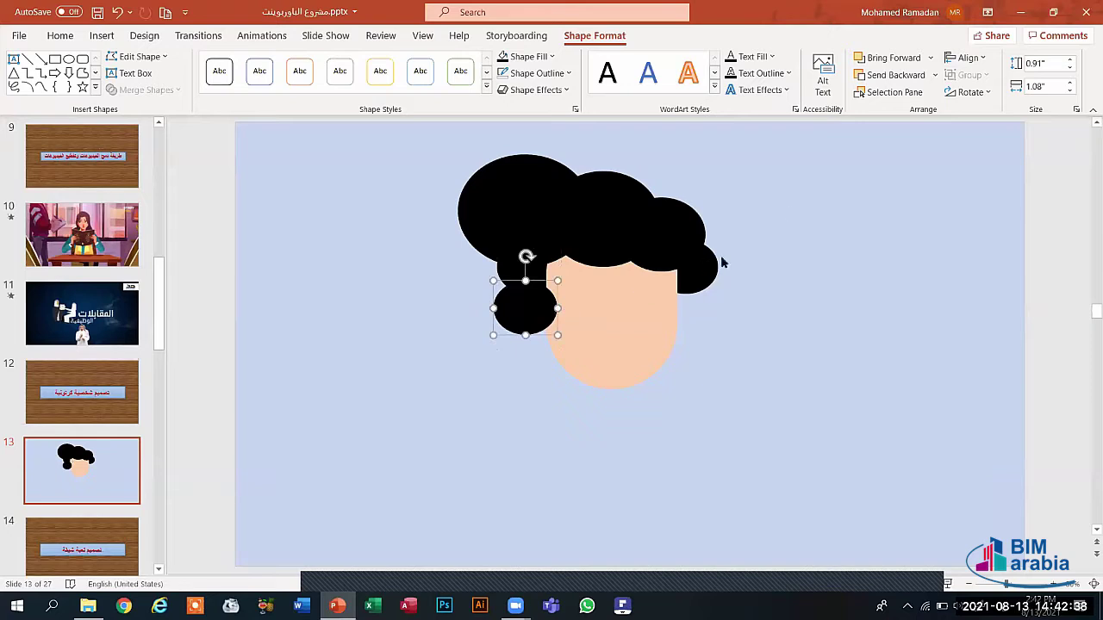
left_click(934, 76)
left_click(919, 113)
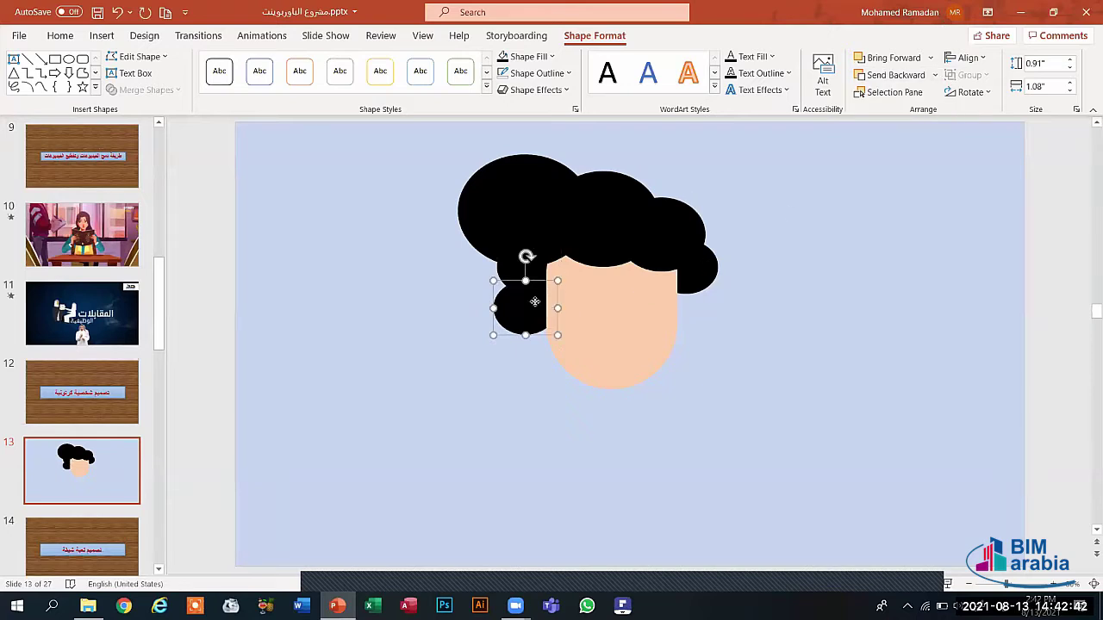
left_click_drag(534, 302, 552, 303)
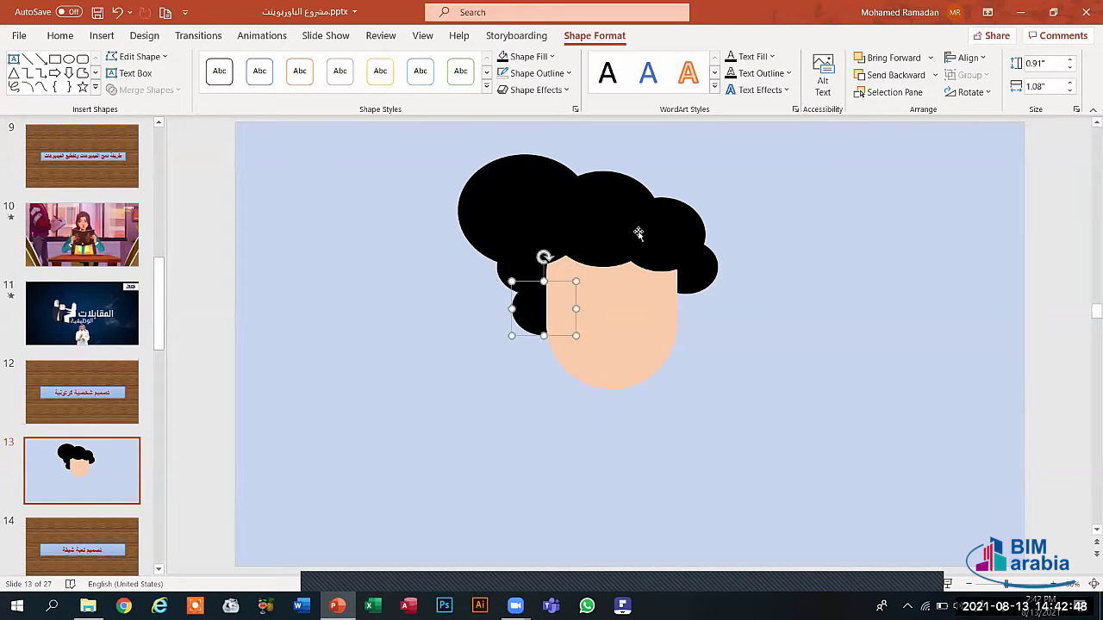
left_click(747, 282)
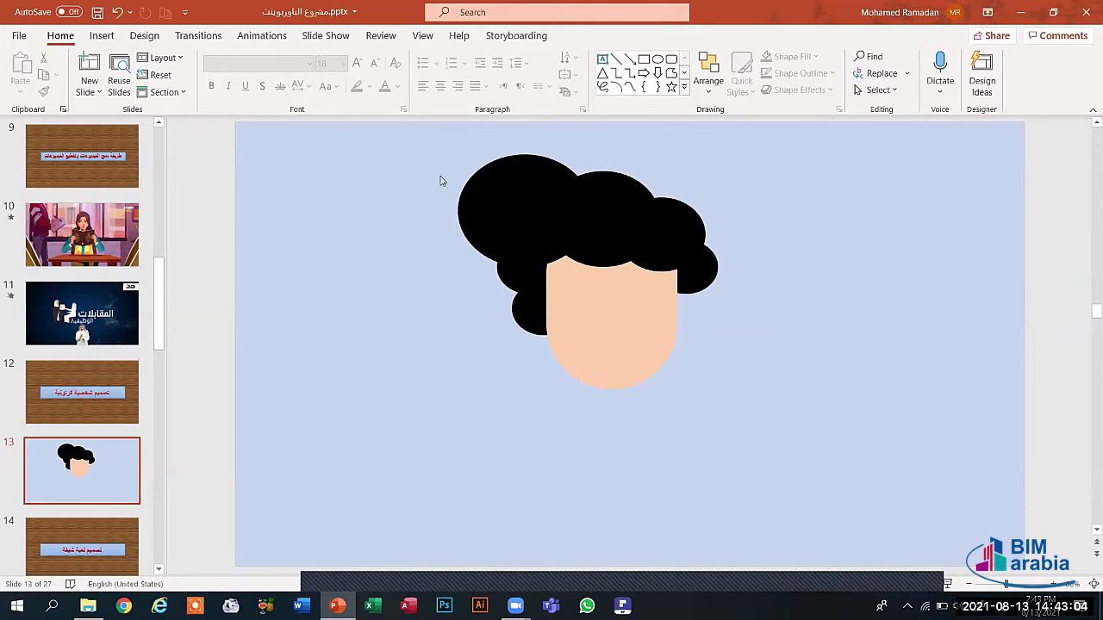
Shift the hair and face together toward the slide's right side.
left_click_drag(416, 148, 873, 450)
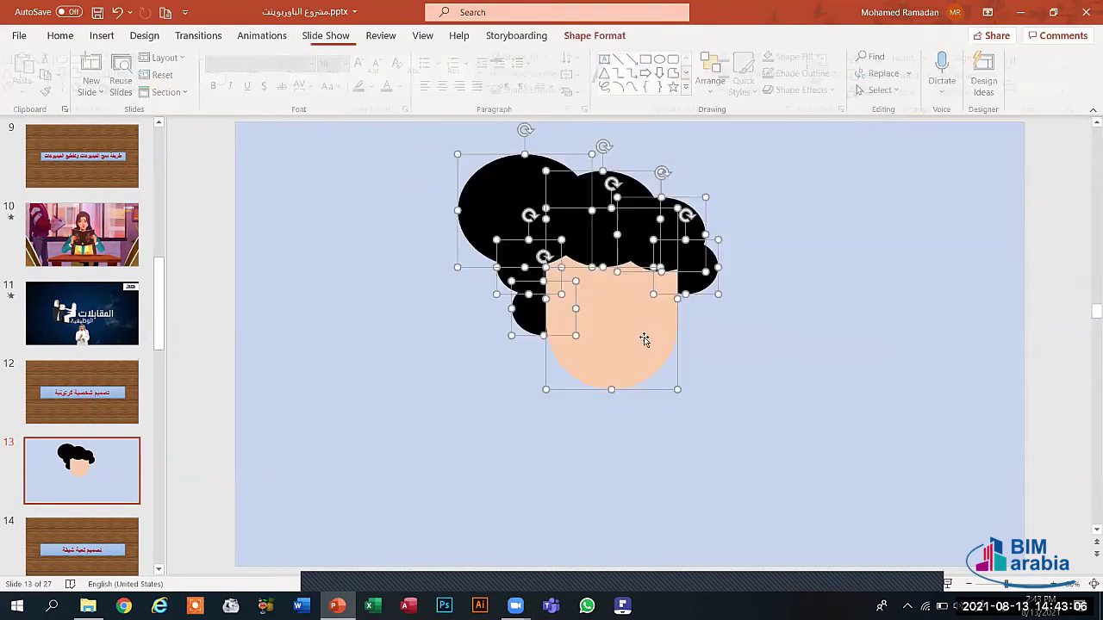
left_click_drag(645, 337, 913, 366)
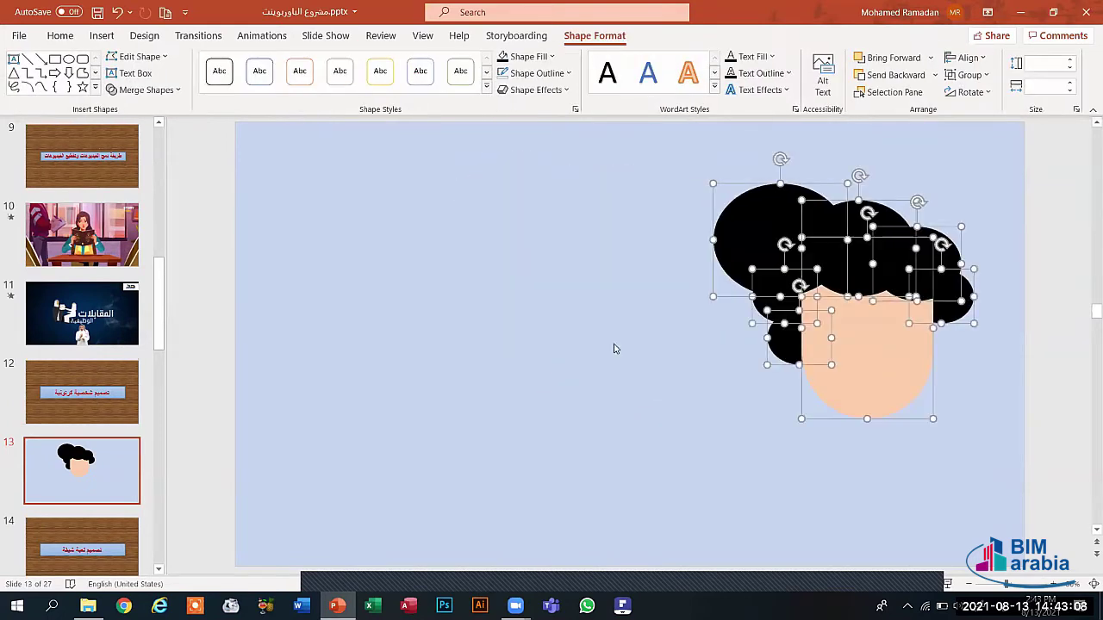
left_click(537, 347)
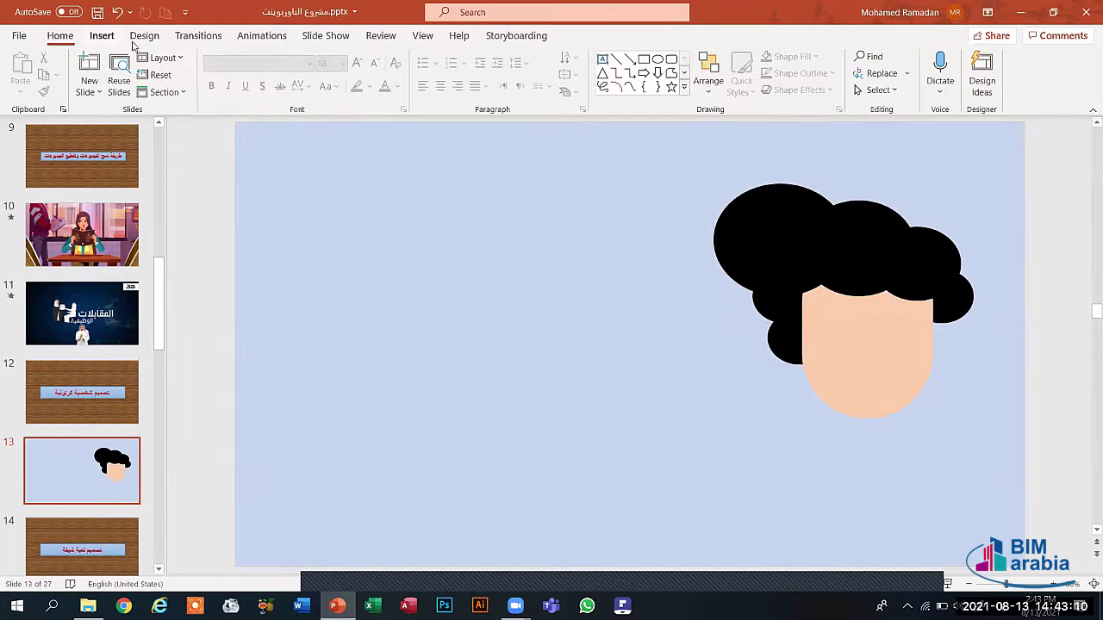
Draw a 0.59-inch circle at the upper left, filled light peach with no outline.
left_click(100, 36)
left_click(256, 79)
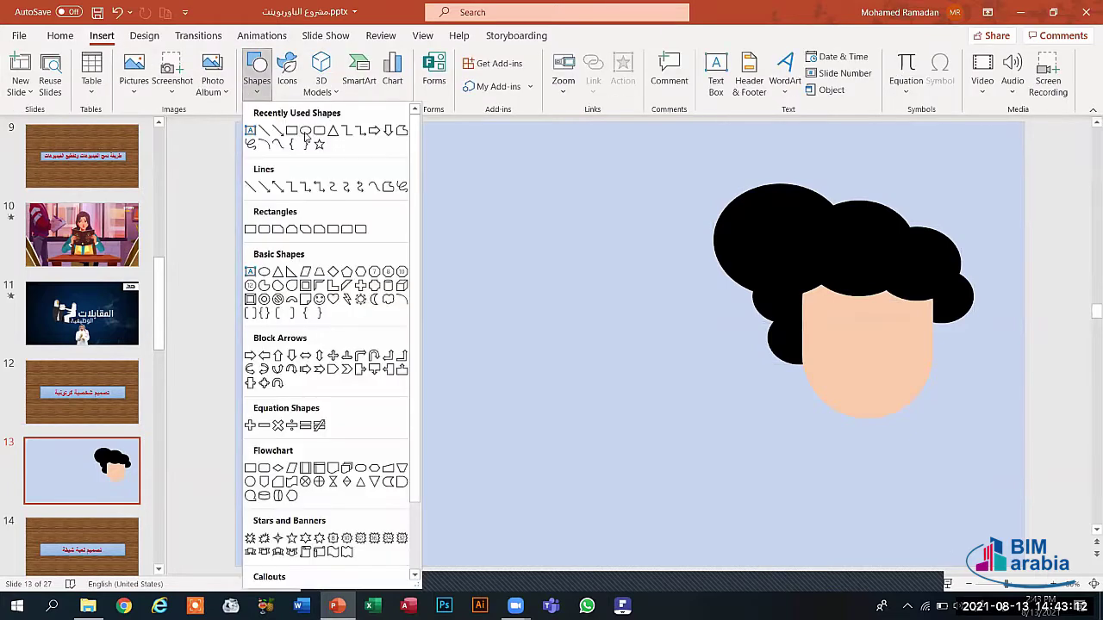
left_click(304, 130)
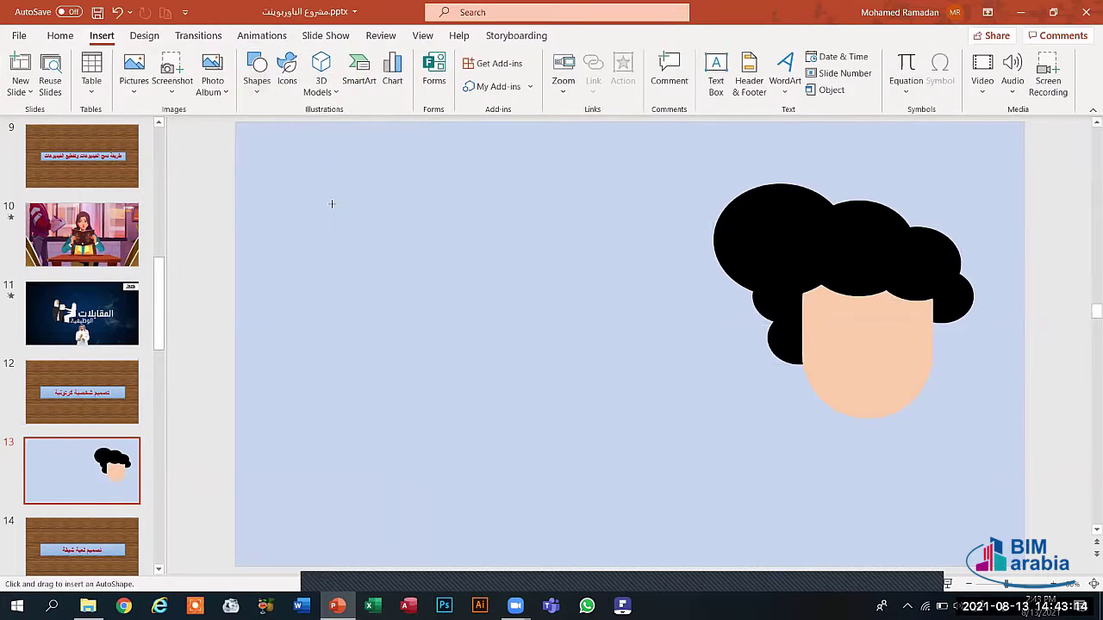
left_click_drag(332, 205, 386, 260)
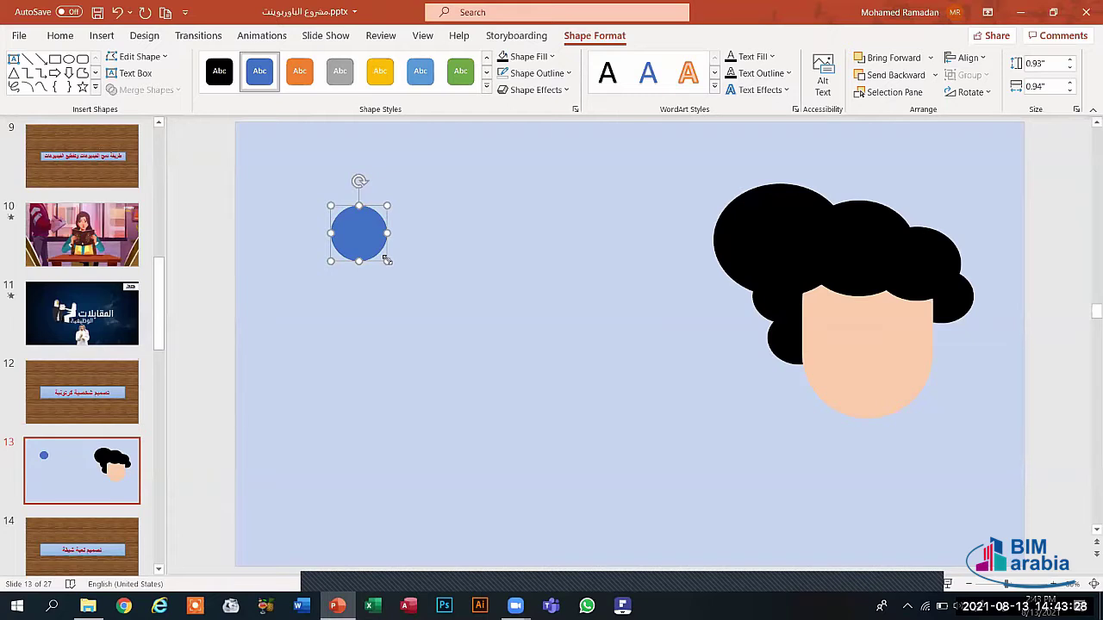
left_click(549, 62)
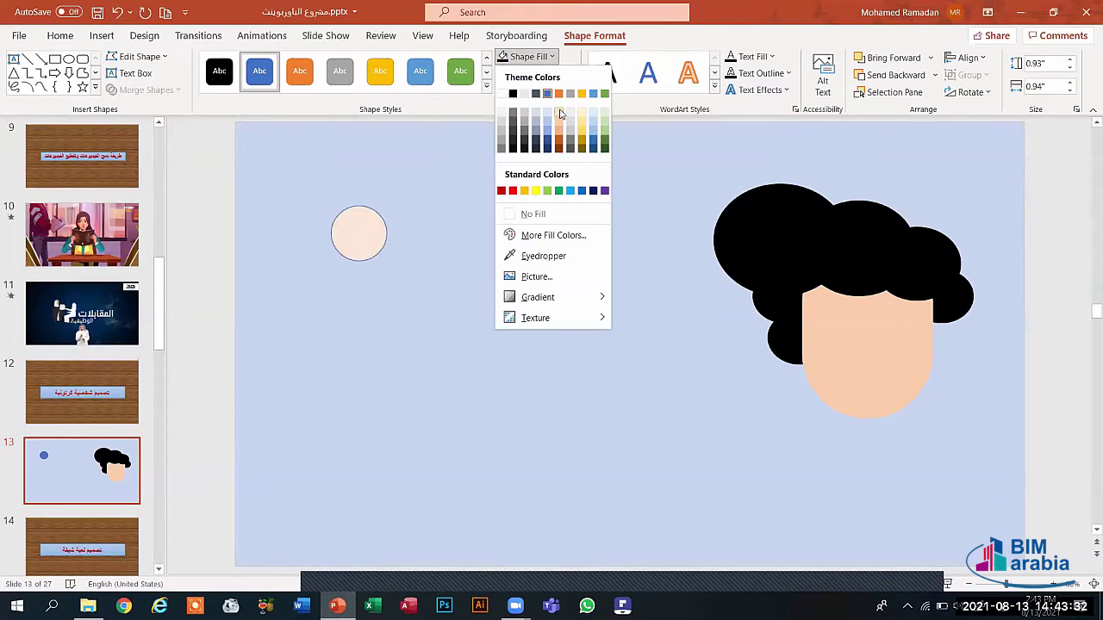
left_click(559, 123)
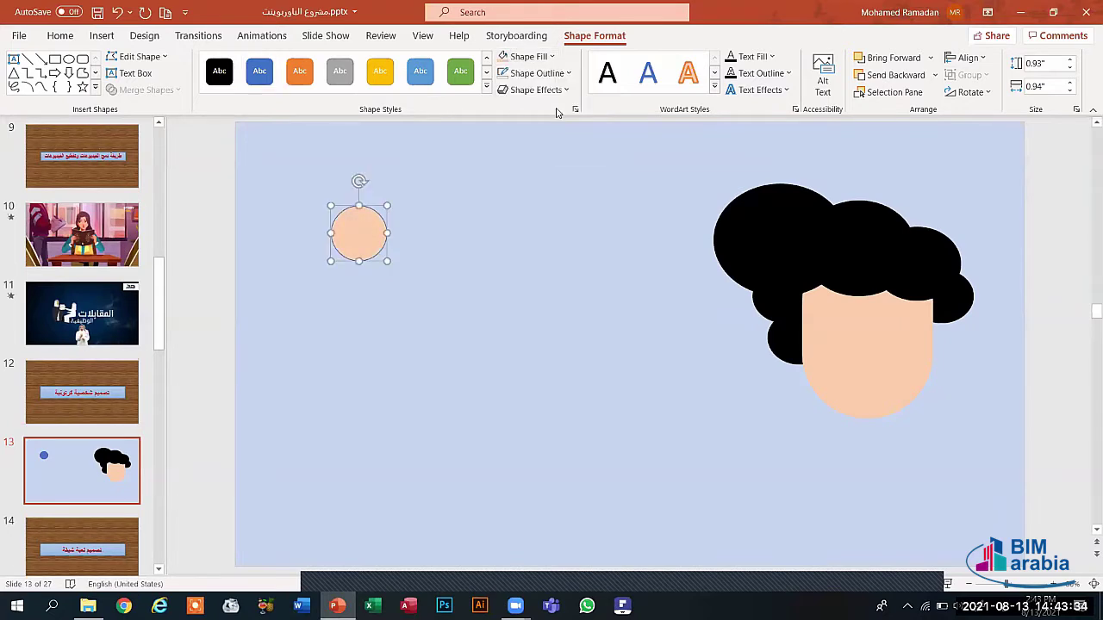
left_click(543, 75)
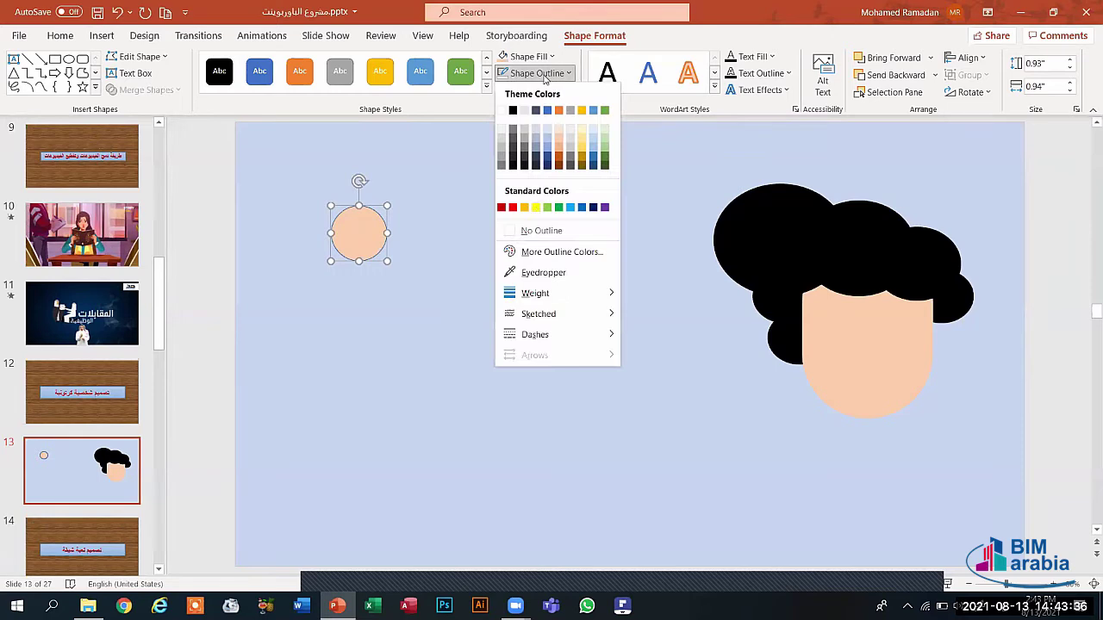
left_click(541, 231)
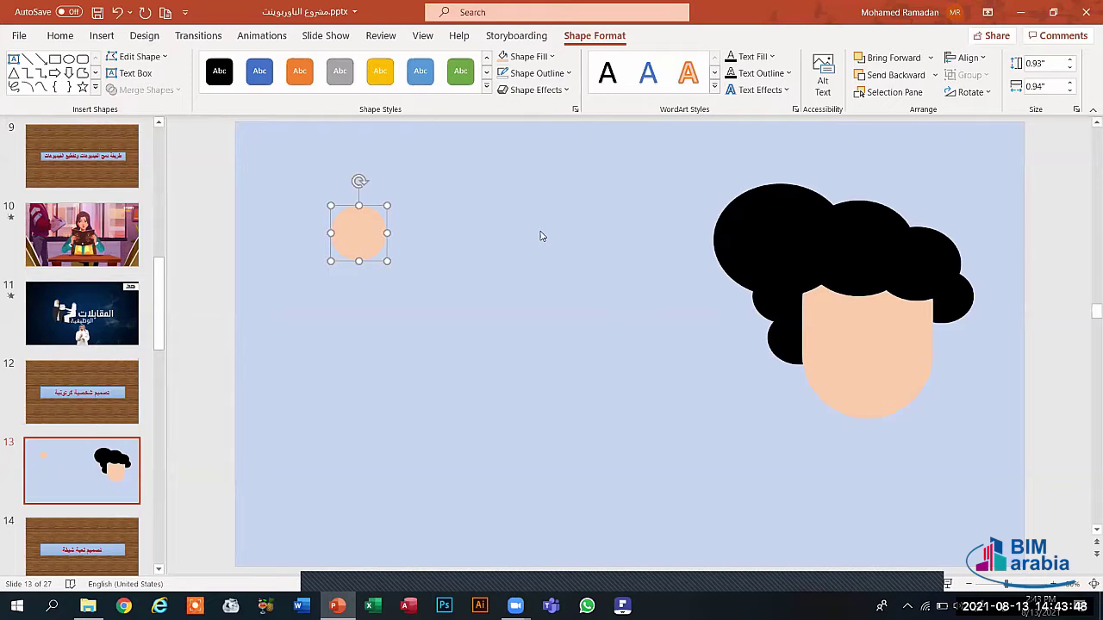
Add a smaller darker-peach circle inside the light peach circle.
key("Right")
key("Right")
key("Down")
key("Down")
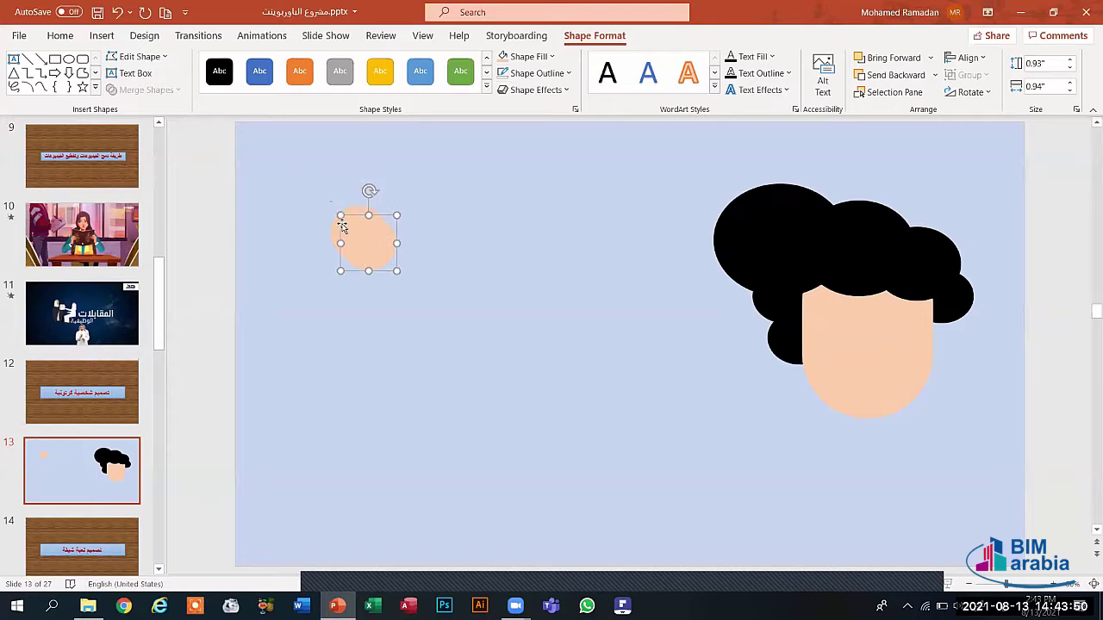
key("Escape")
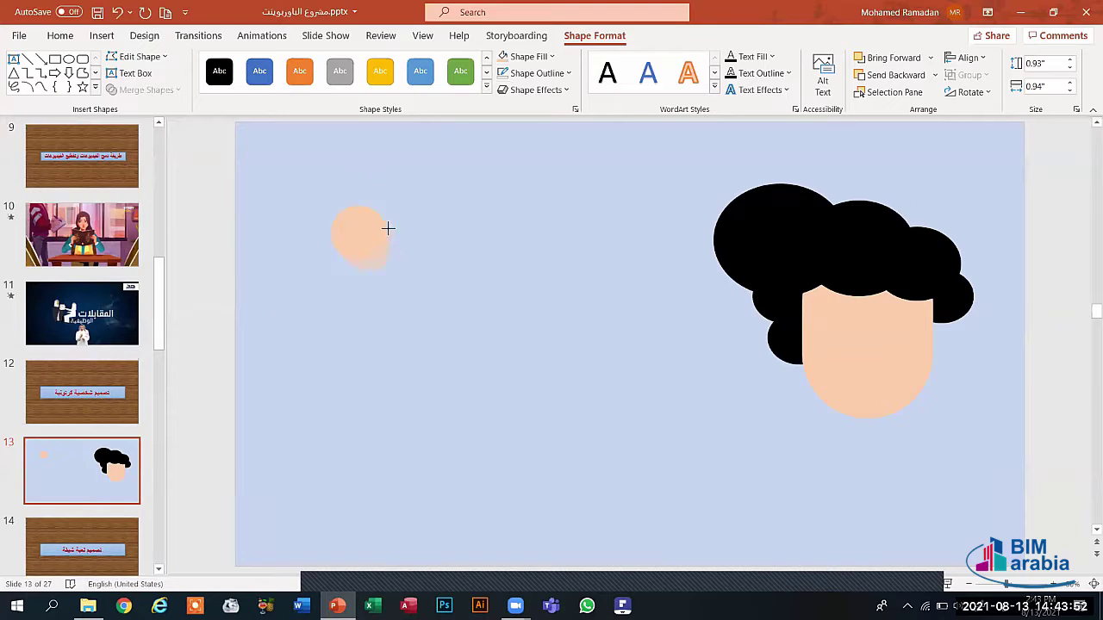
mouse_move(375, 236)
left_mouse_down()
mouse_move(340, 271)
mouse_move(363, 241)
left_mouse_up()
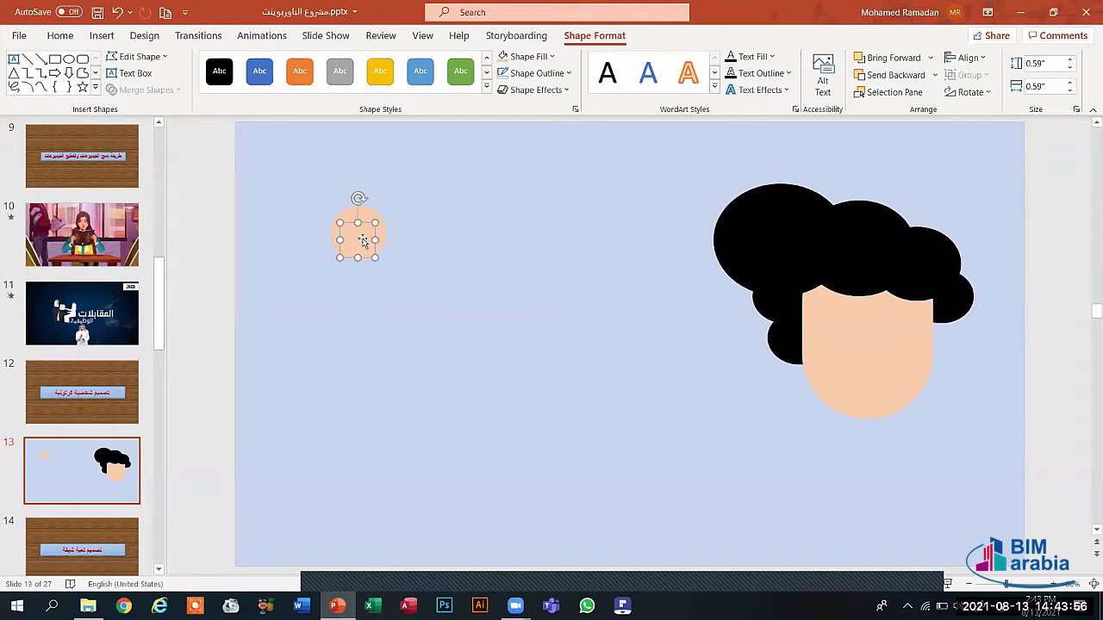
left_click(527, 56)
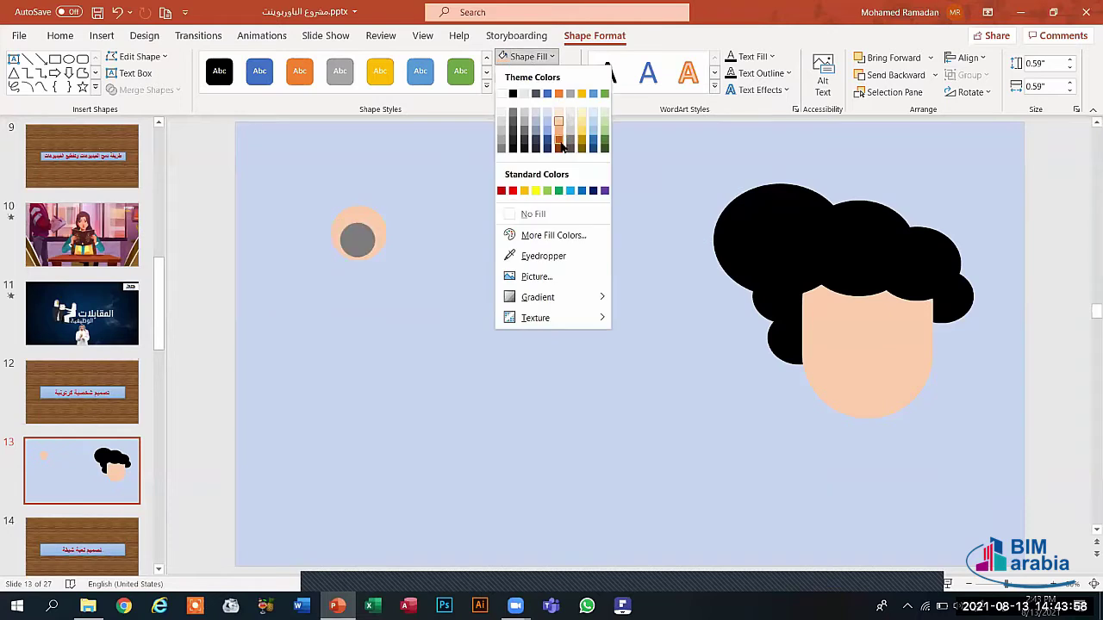
left_click(558, 132)
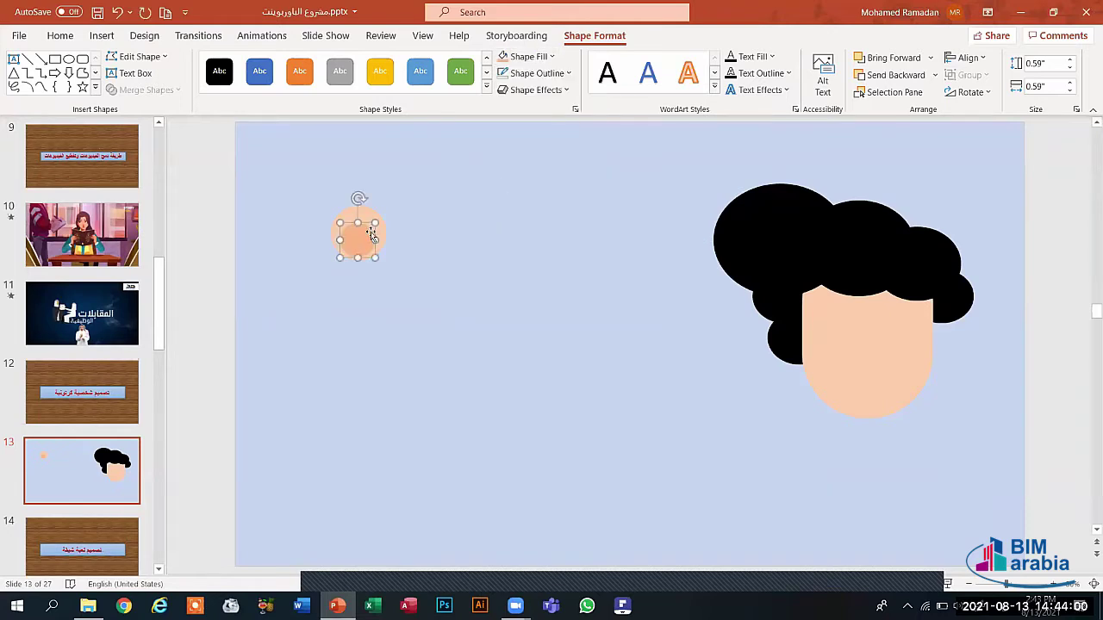
Centre the small circle in the larger one and move both onto the face's left edge.
left_click_drag(359, 235, 359, 229)
left_click(429, 271)
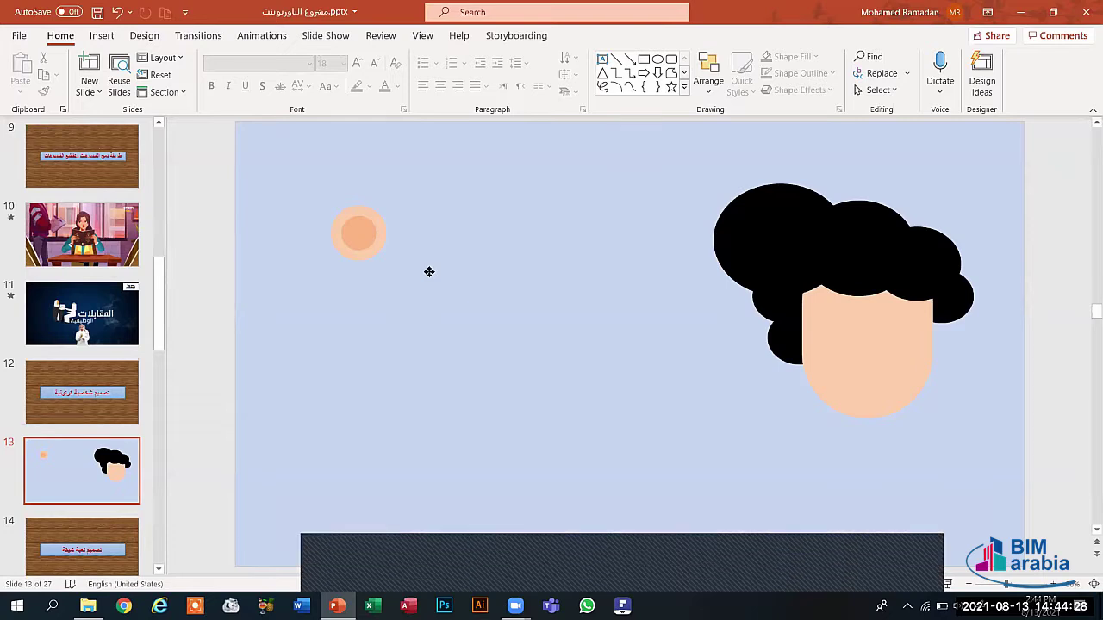
left_click_drag(308, 184, 419, 276)
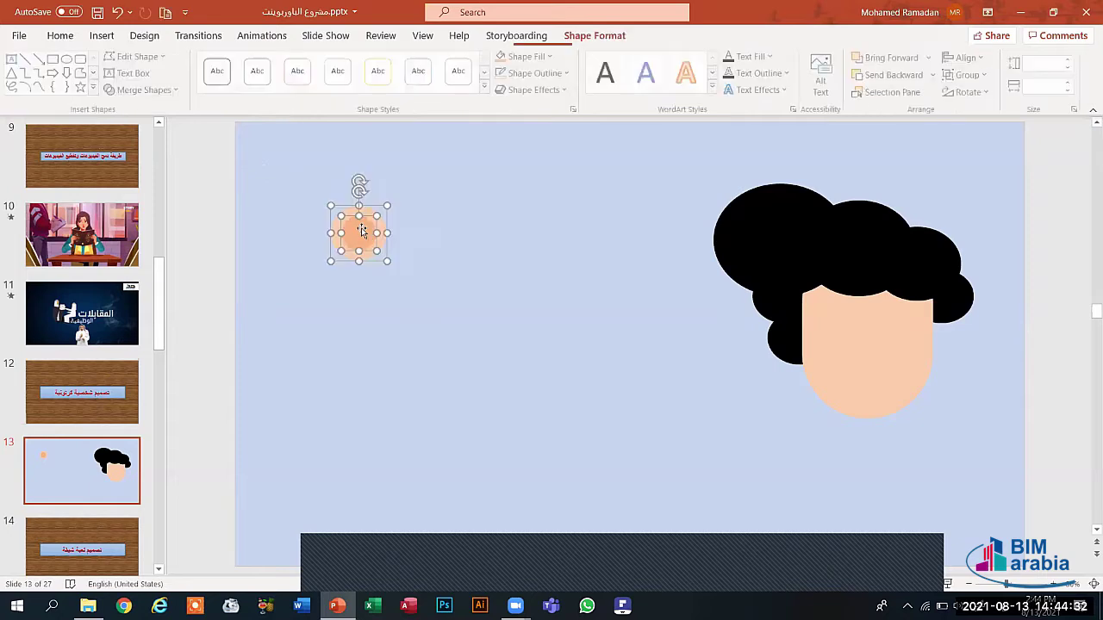
left_click_drag(362, 231, 797, 317)
left_click(683, 354)
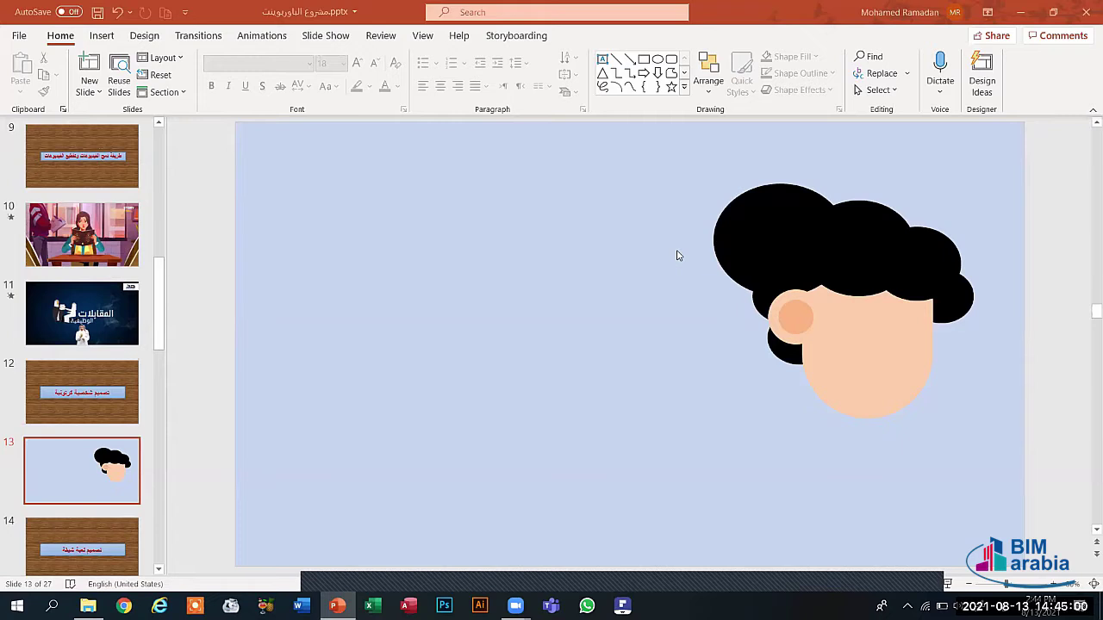
Duplicate the ear and position the copy against the face's right edge.
left_click(793, 308)
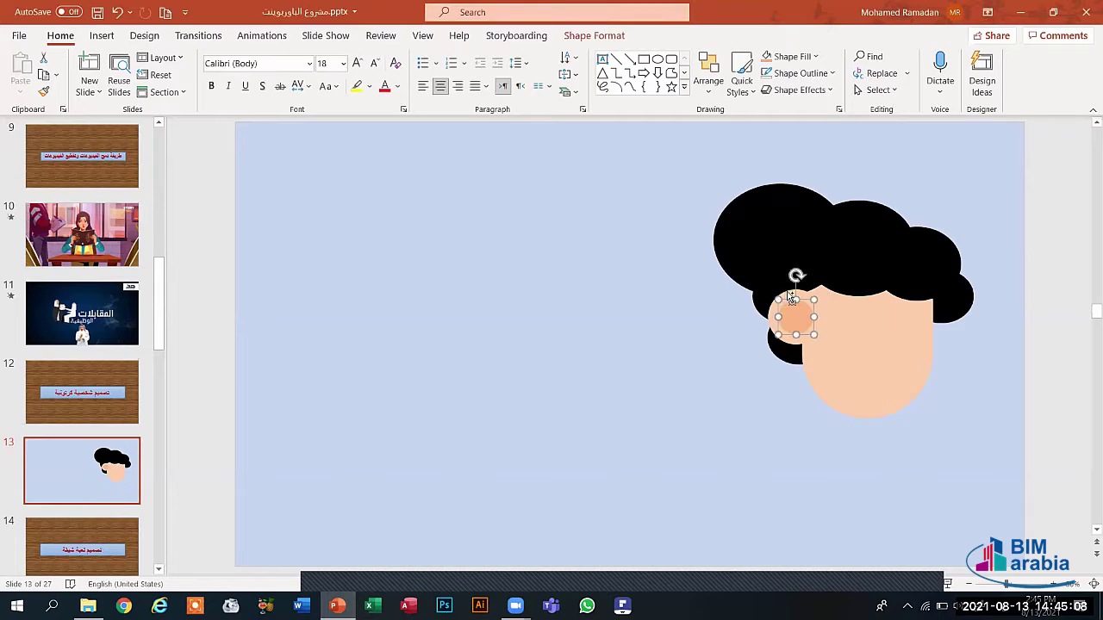
left_click_drag(792, 297, 944, 317)
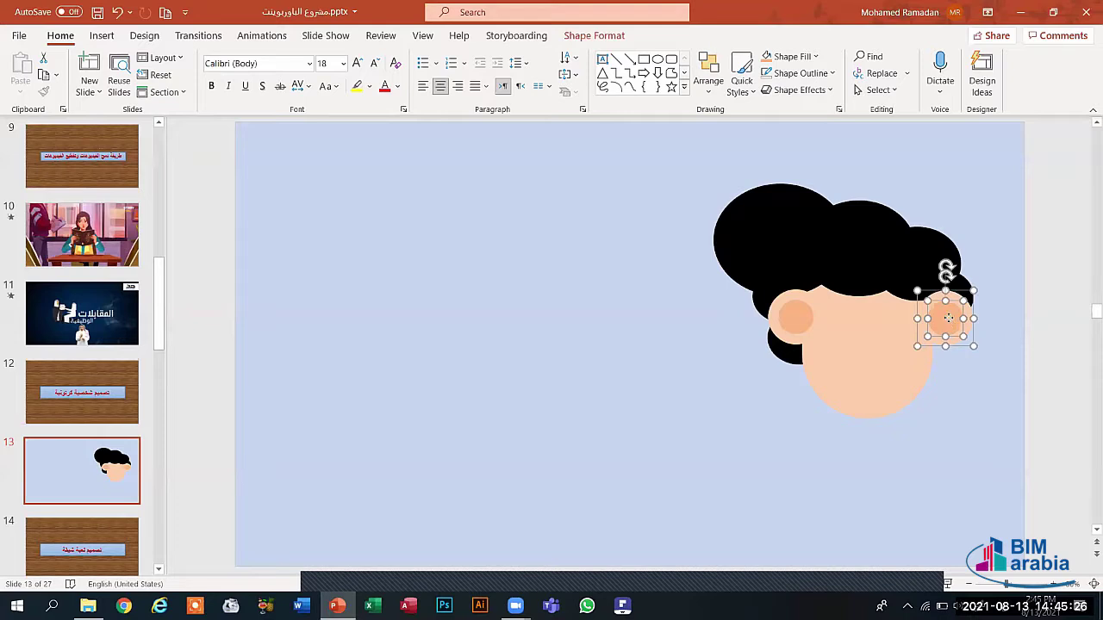
key("Escape")
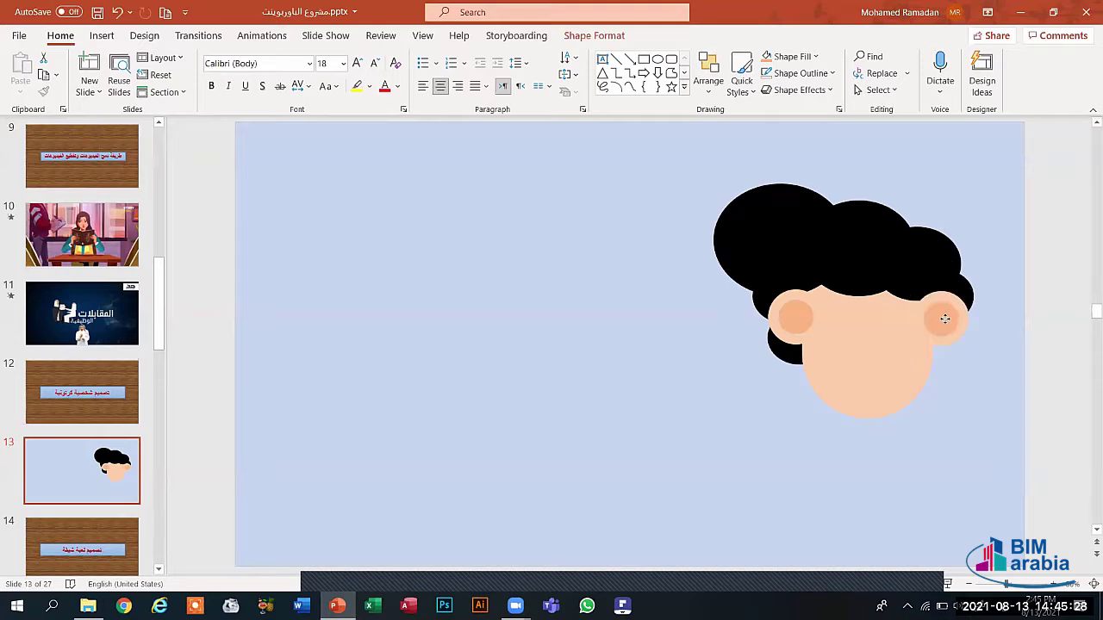
left_click_drag(945, 319, 946, 319)
mouse_move(946, 318)
left_mouse_down()
mouse_move(878, 300)
mouse_move(842, 312)
mouse_move(951, 319)
left_mouse_up()
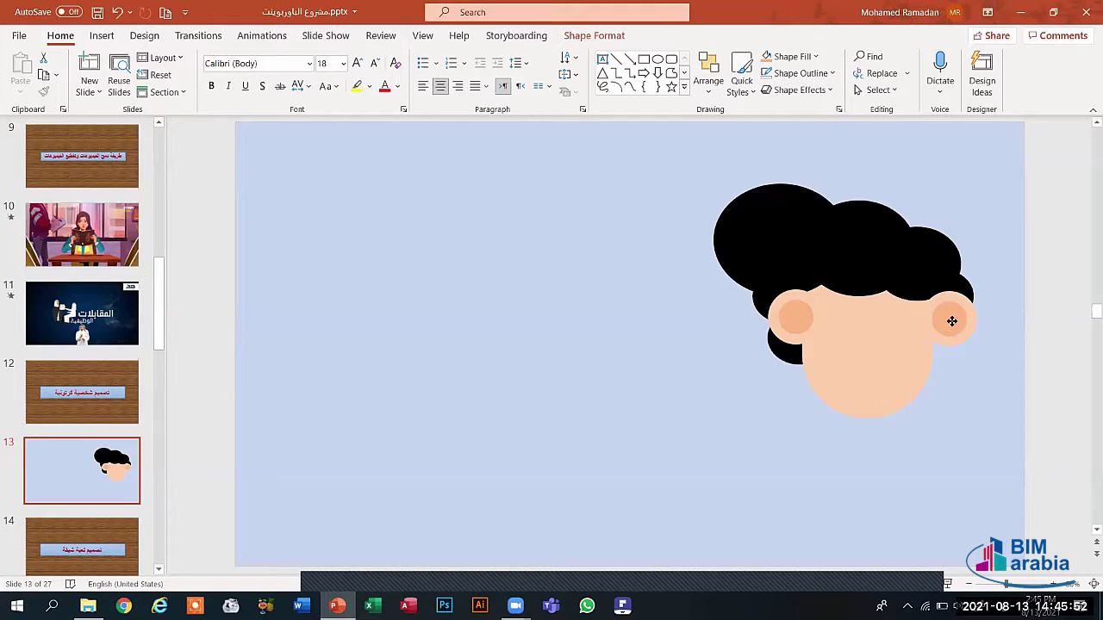
left_click(952, 322)
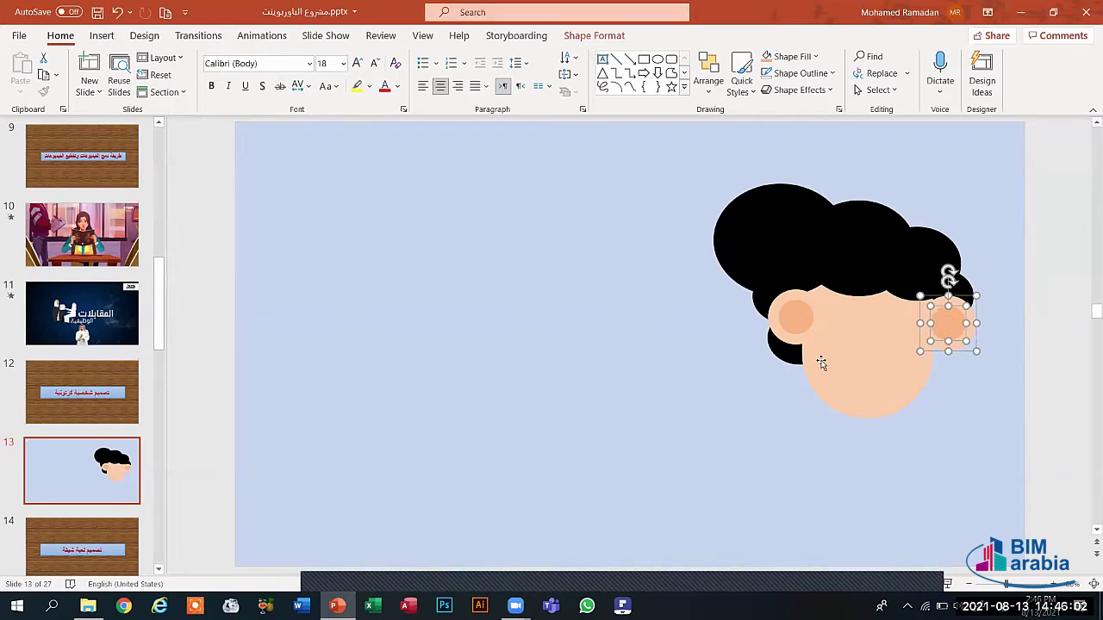
Send the right ear shape backward, behind the hair and face.
left_click(965, 444)
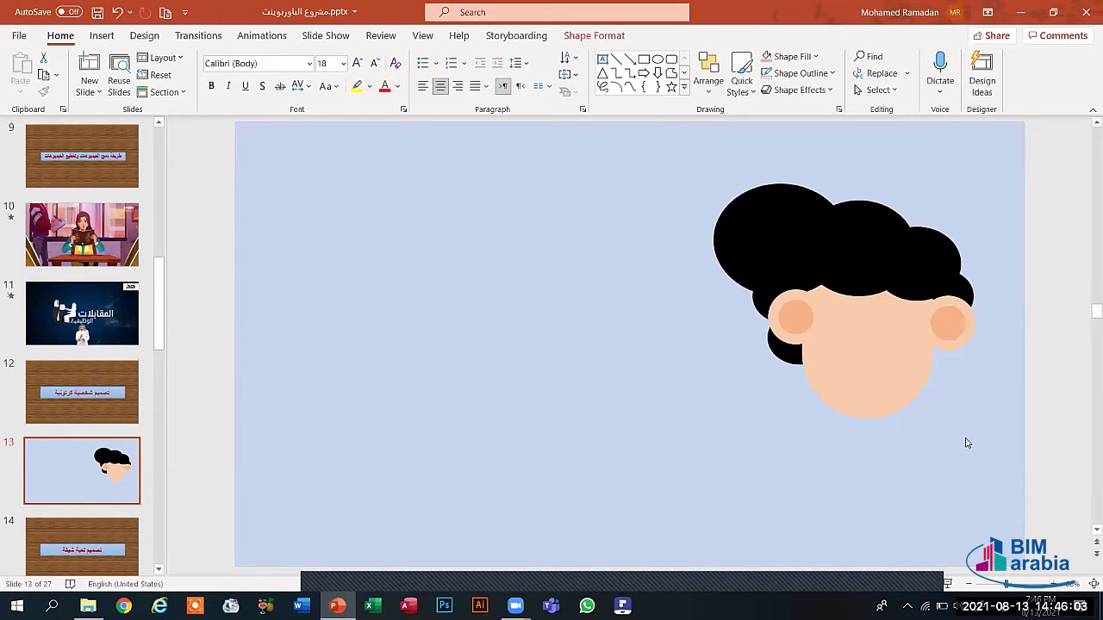
left_click(951, 322)
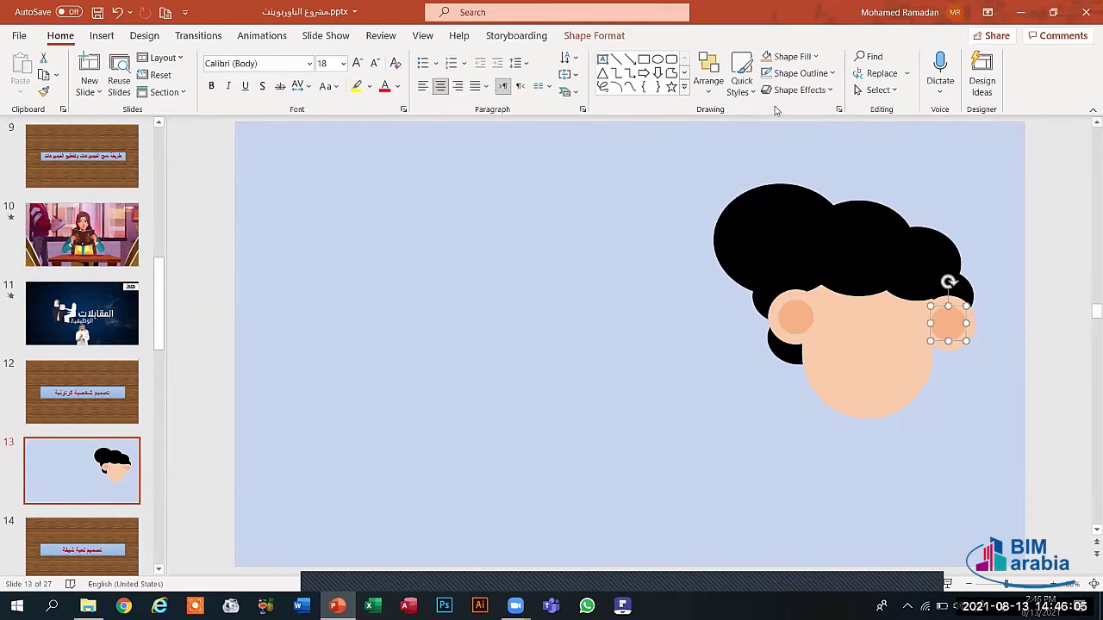
left_click(943, 301, "shift")
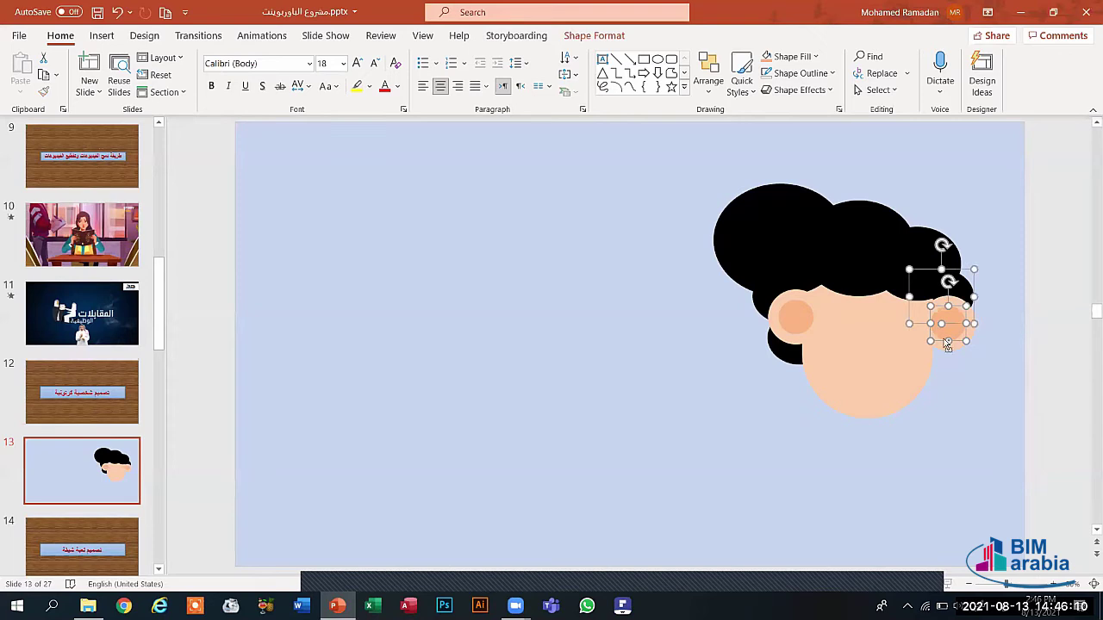
left_click(944, 345)
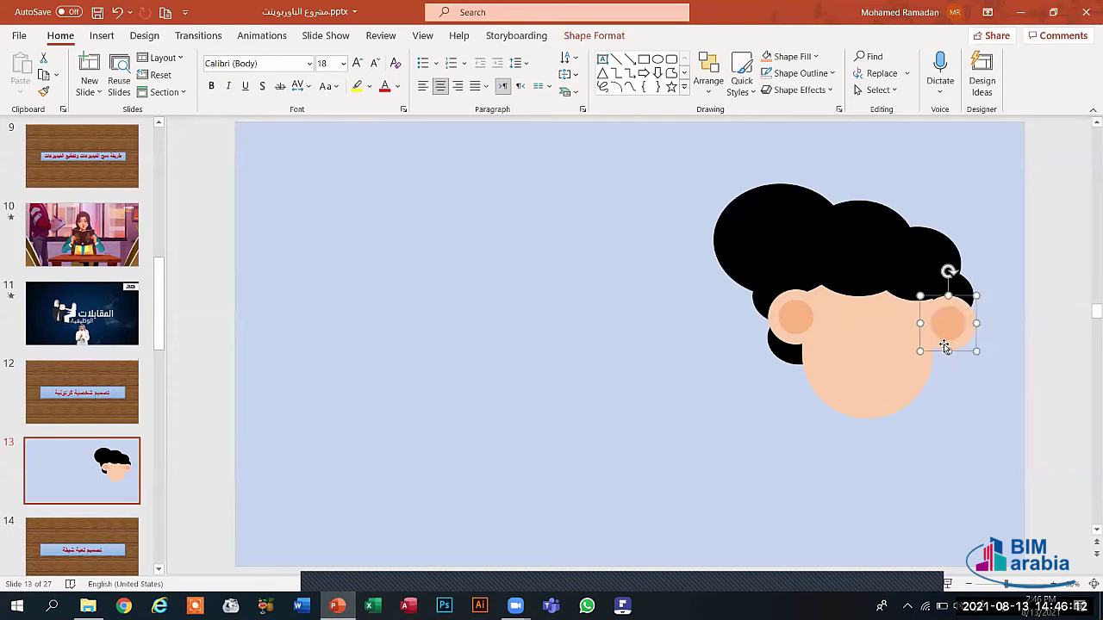
left_click(946, 348)
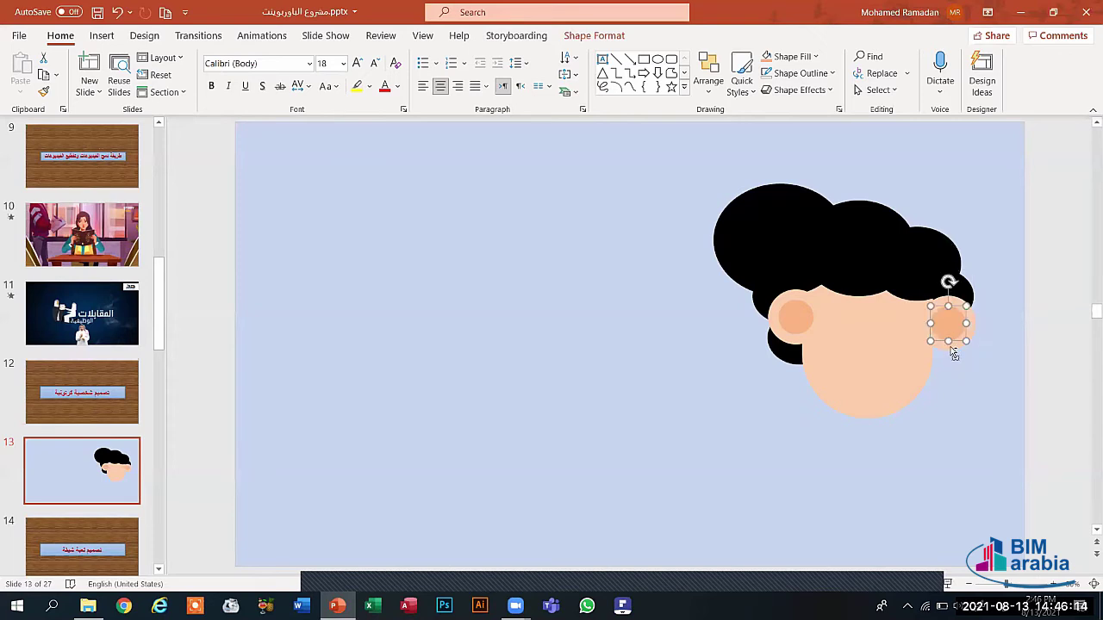
key("Escape")
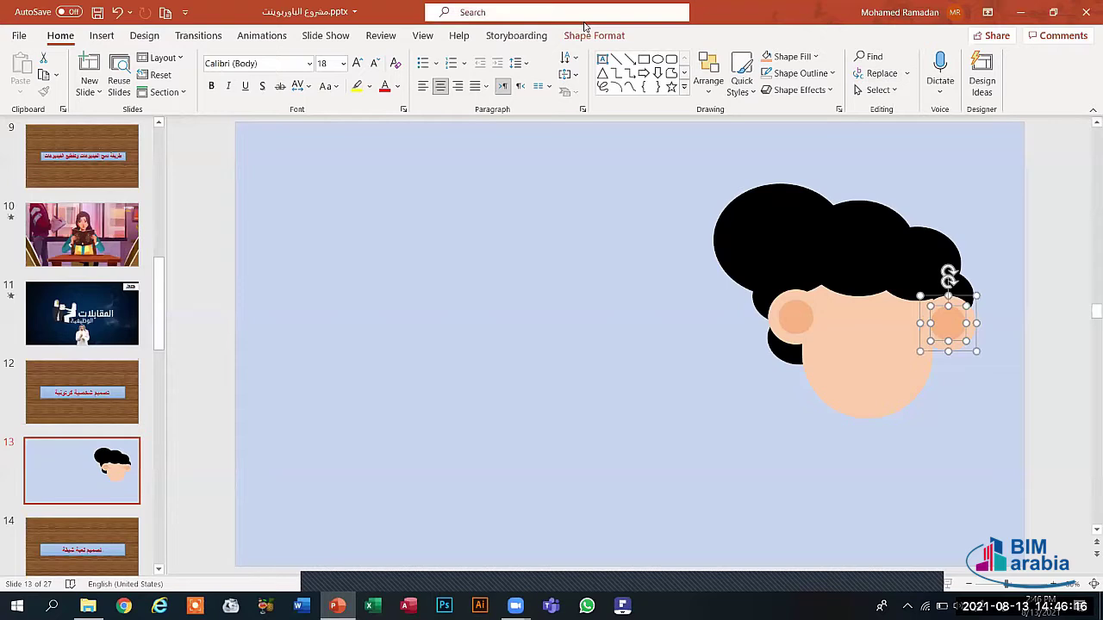
left_click(586, 34)
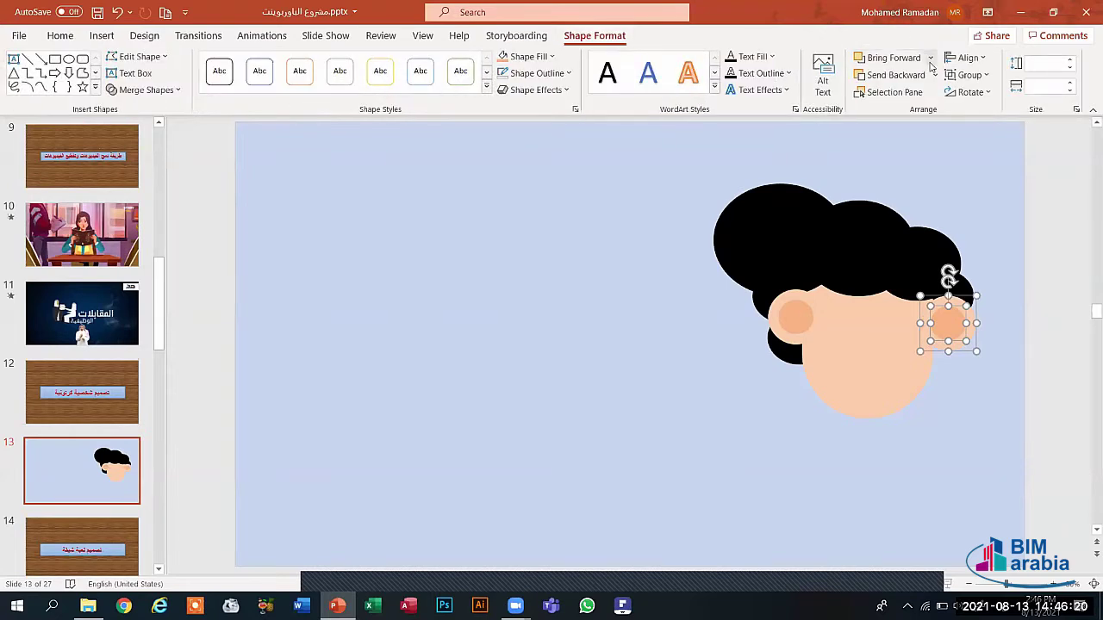
left_click(933, 75)
left_click(916, 116)
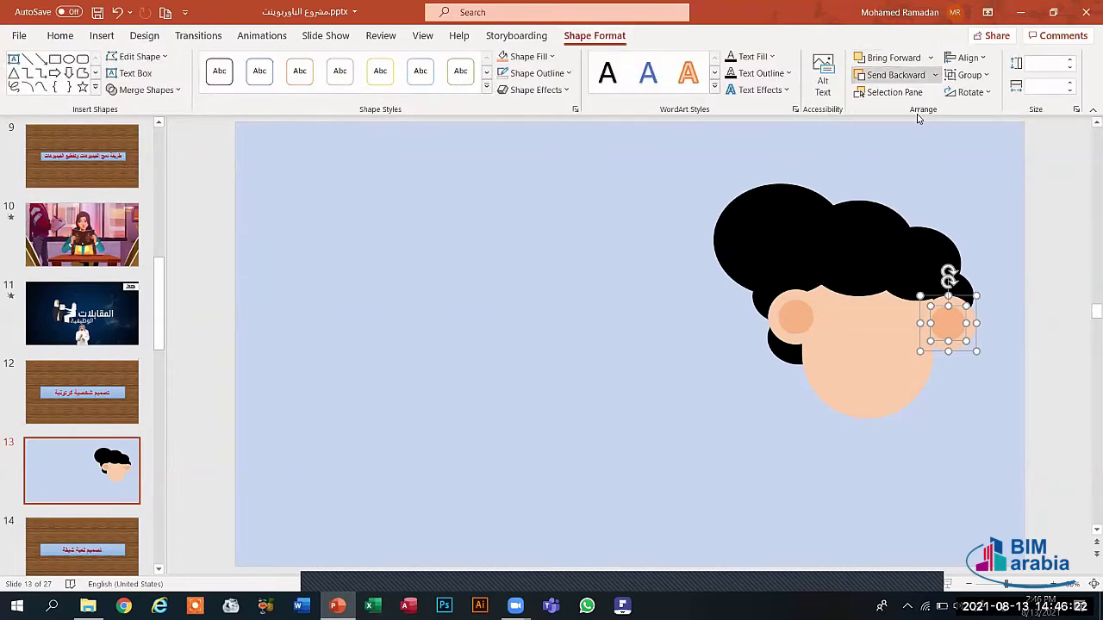
left_click(950, 386)
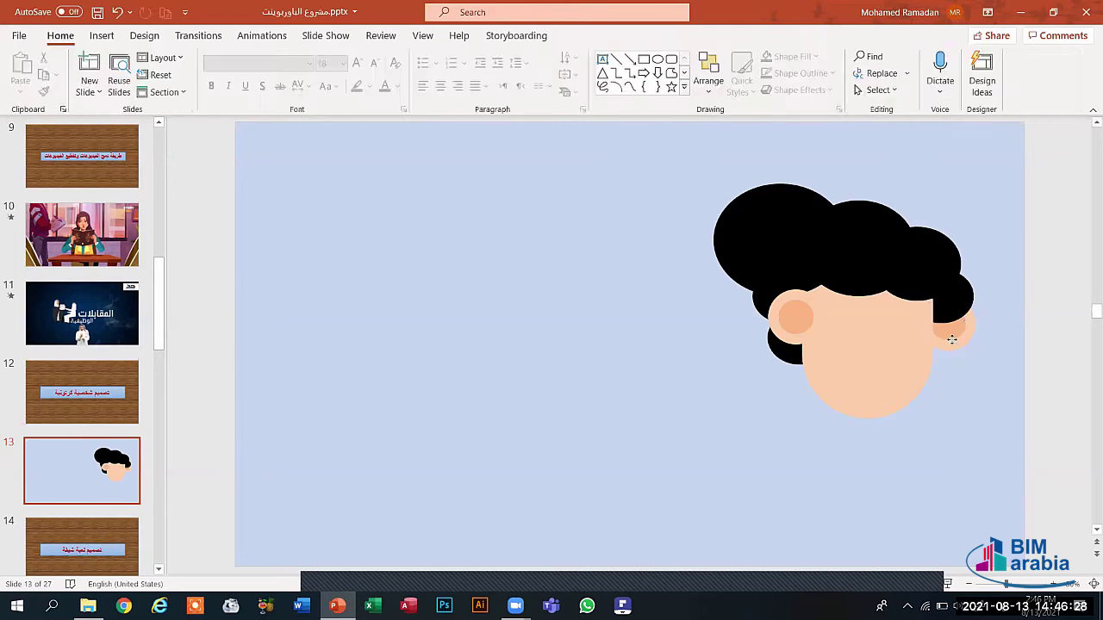
Nudge the small right hair puff slightly left, undoing an accidental resize.
left_click(947, 287)
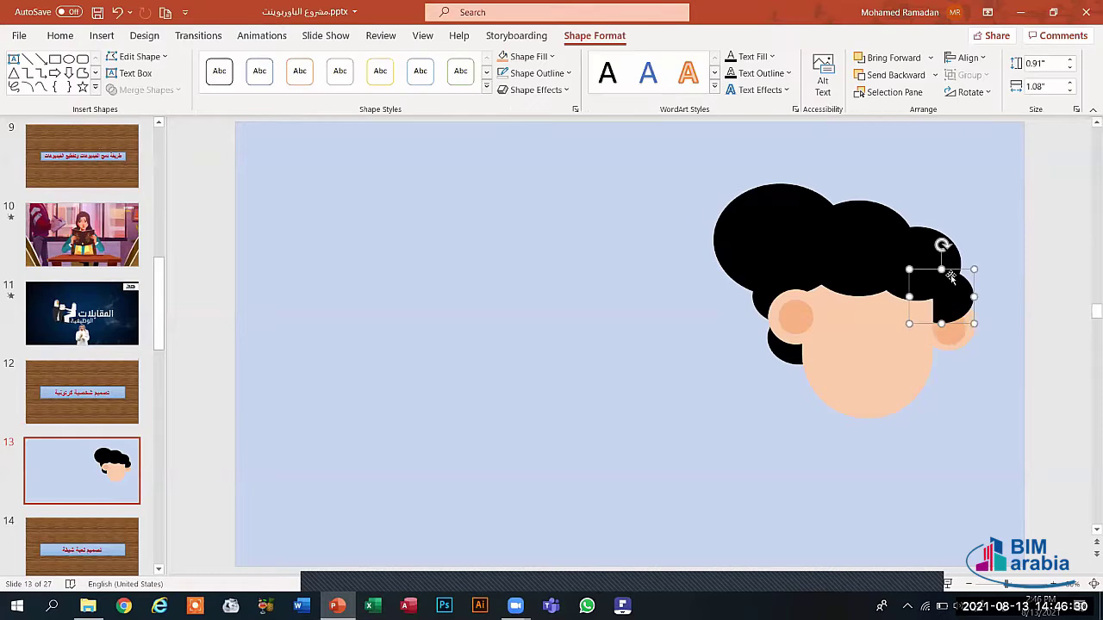
left_click_drag(968, 322, 962, 333)
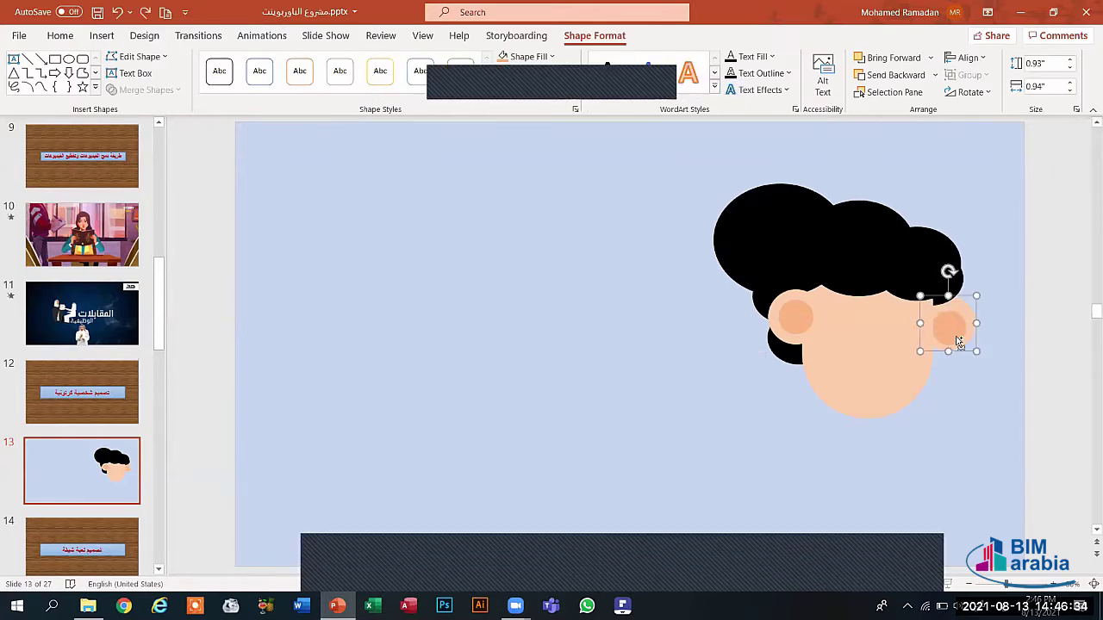
key("ctrl+z")
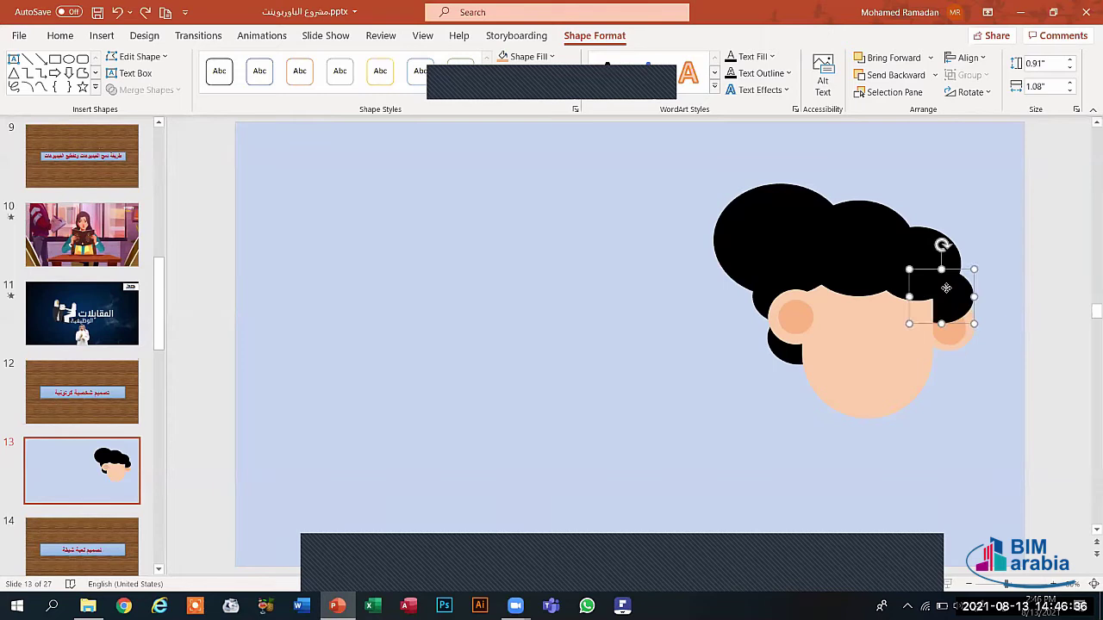
left_click_drag(944, 286, 941, 286)
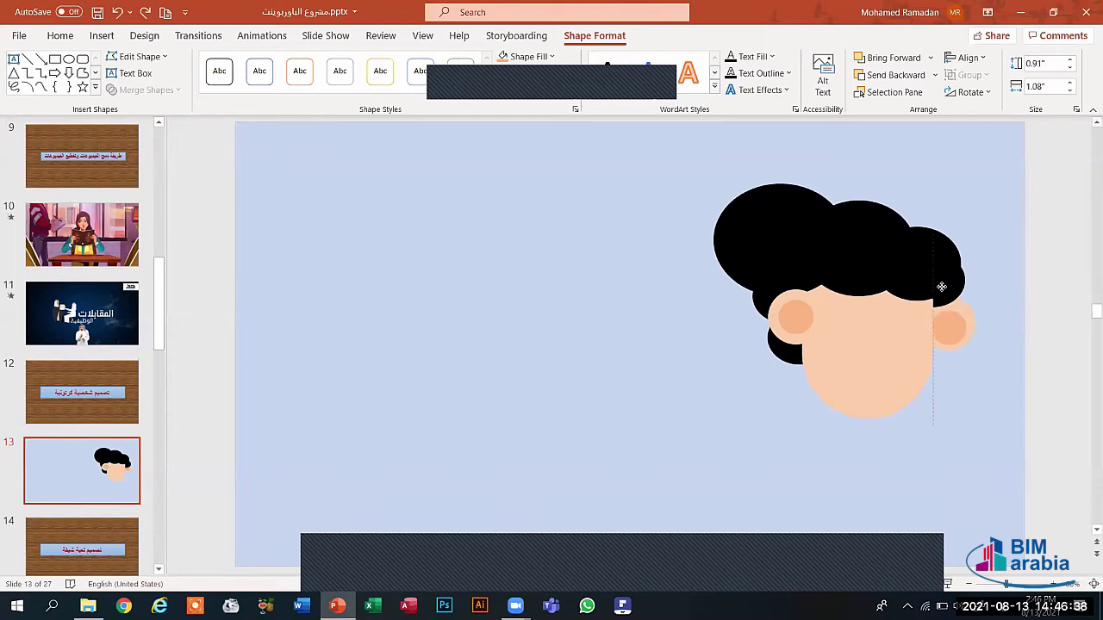
Lower the right ear slightly, bring it in front of the hair, and raise its inner circle.
left_click(960, 325)
key("Escape")
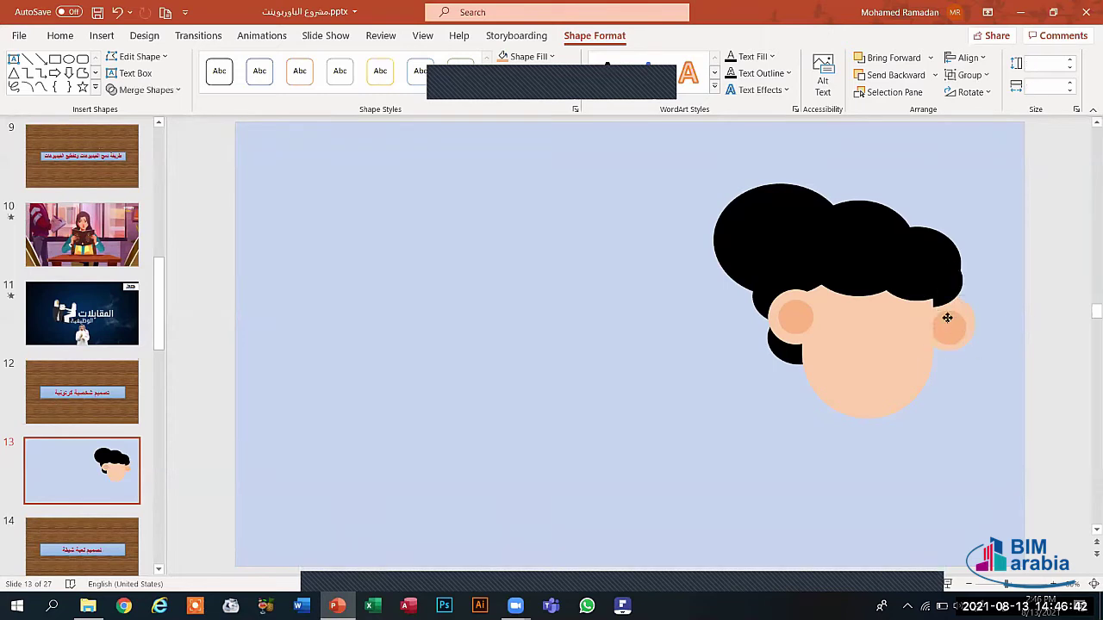
left_click_drag(945, 318, 945, 324)
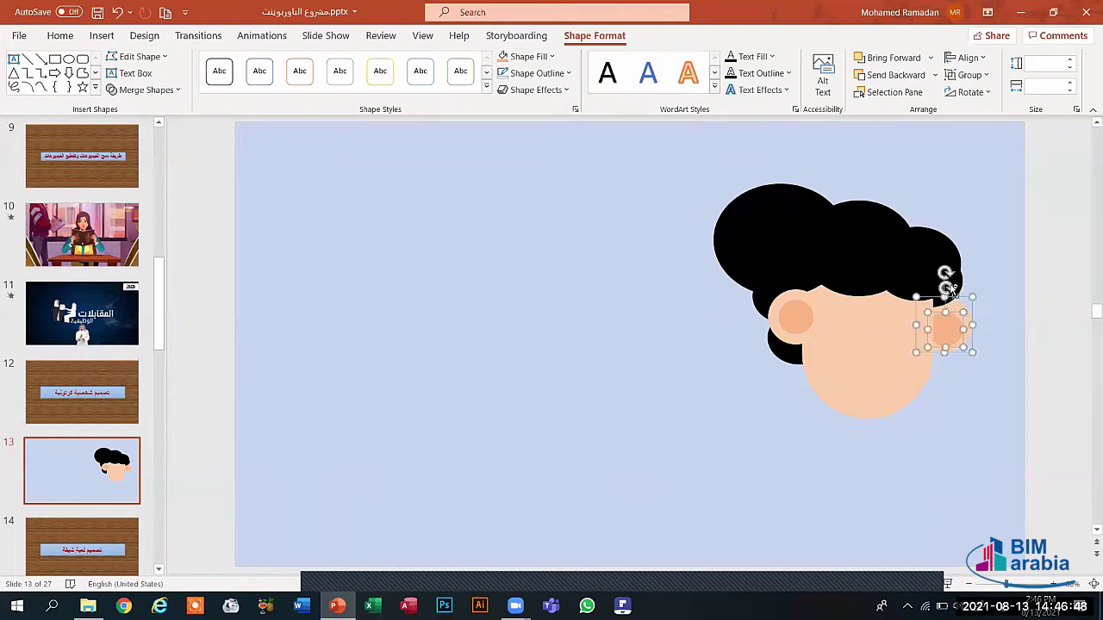
left_click(949, 274, "shift")
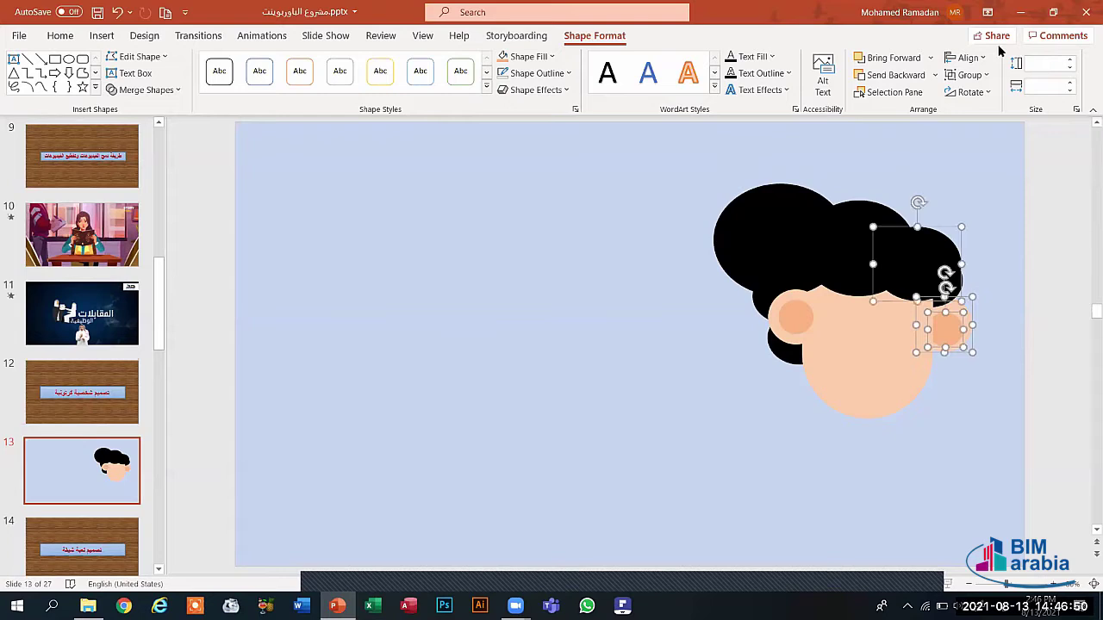
left_click(930, 57)
left_click(928, 99)
left_click(976, 389)
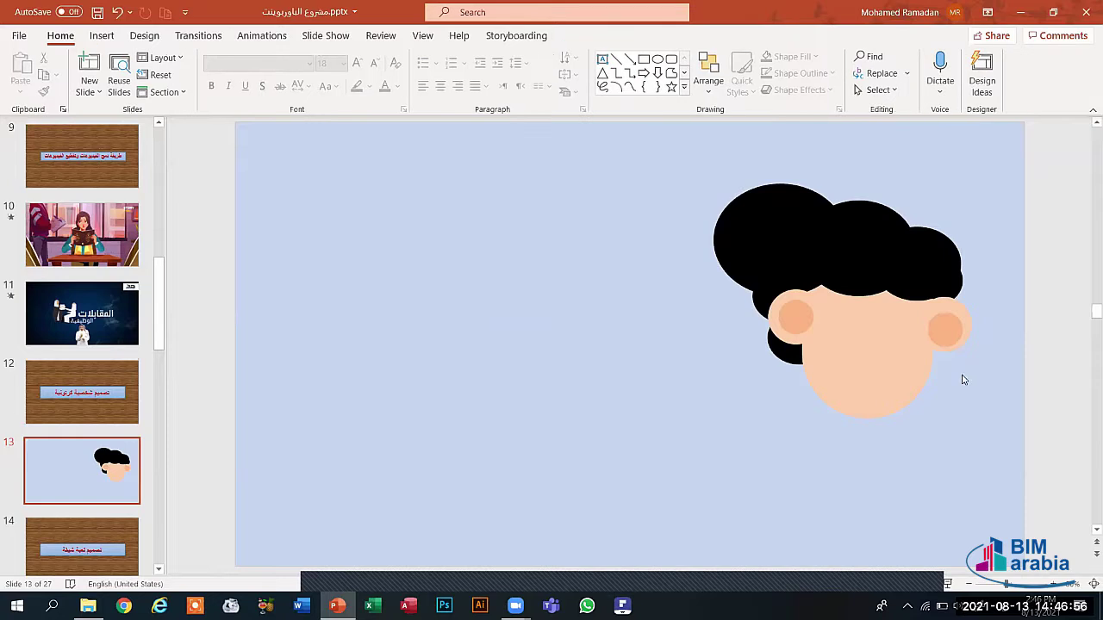
left_click(946, 340)
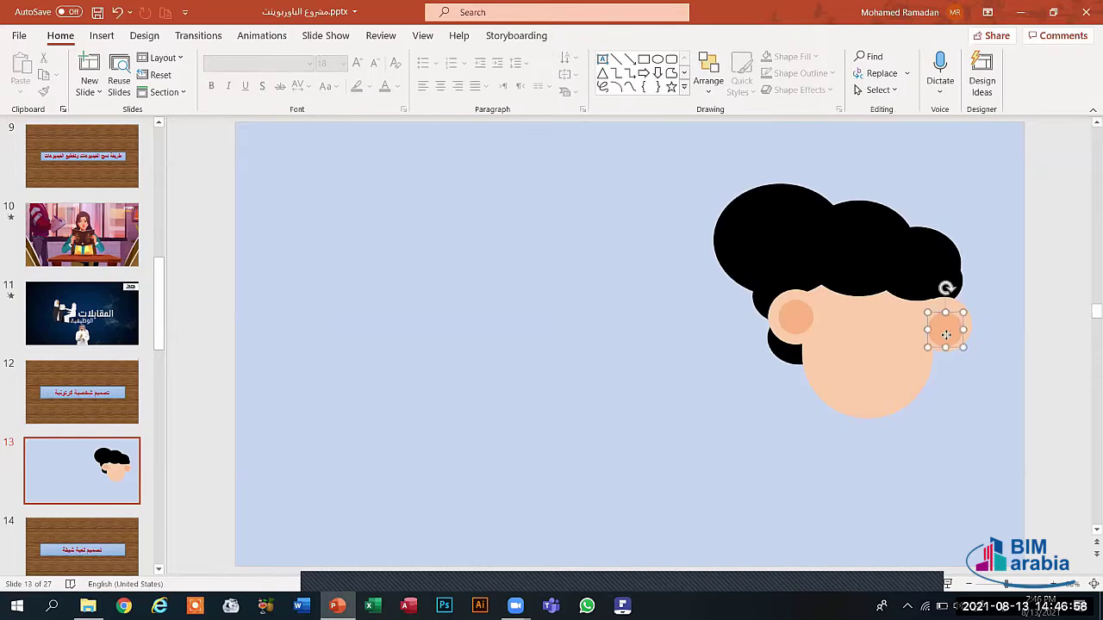
left_click_drag(947, 328, 945, 326)
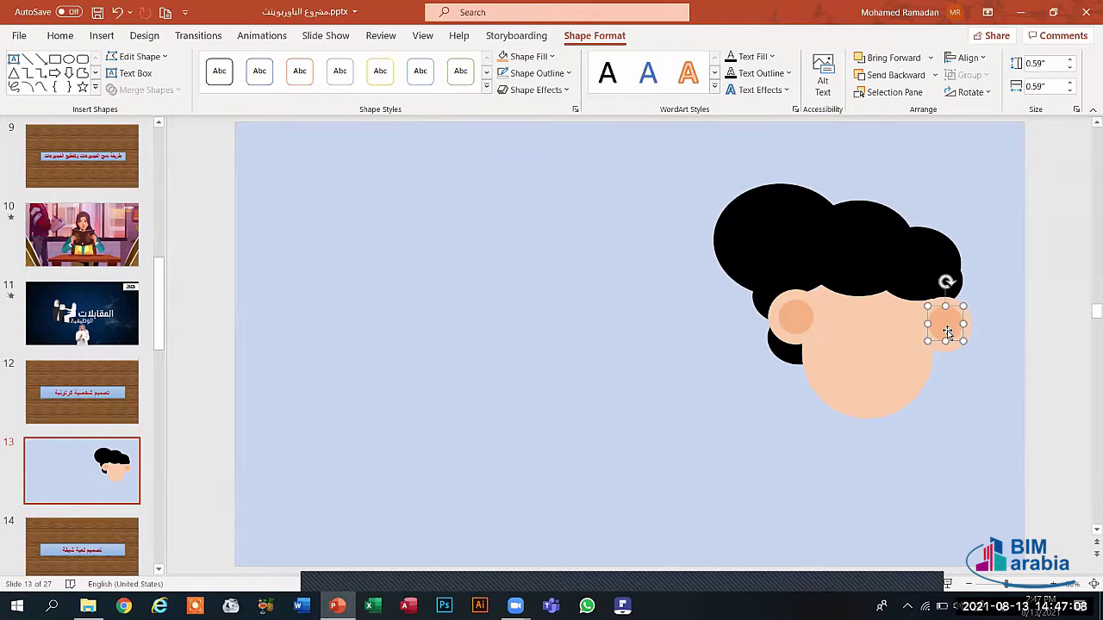
Send the left ear's inner and outer circles behind the hair.
left_click(796, 331)
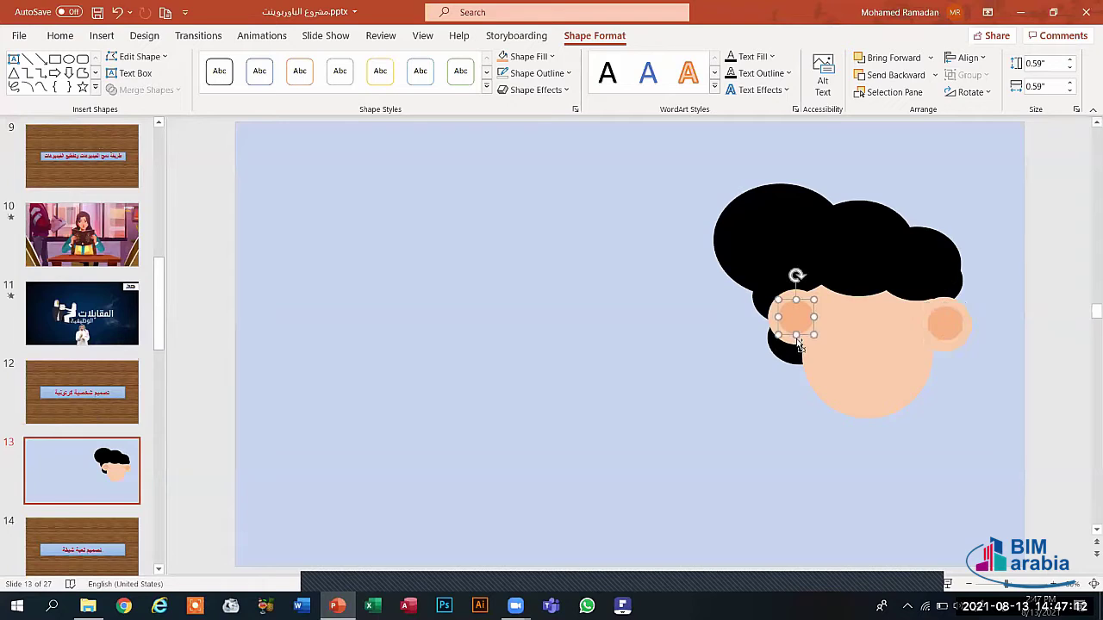
left_click(798, 339, "shift")
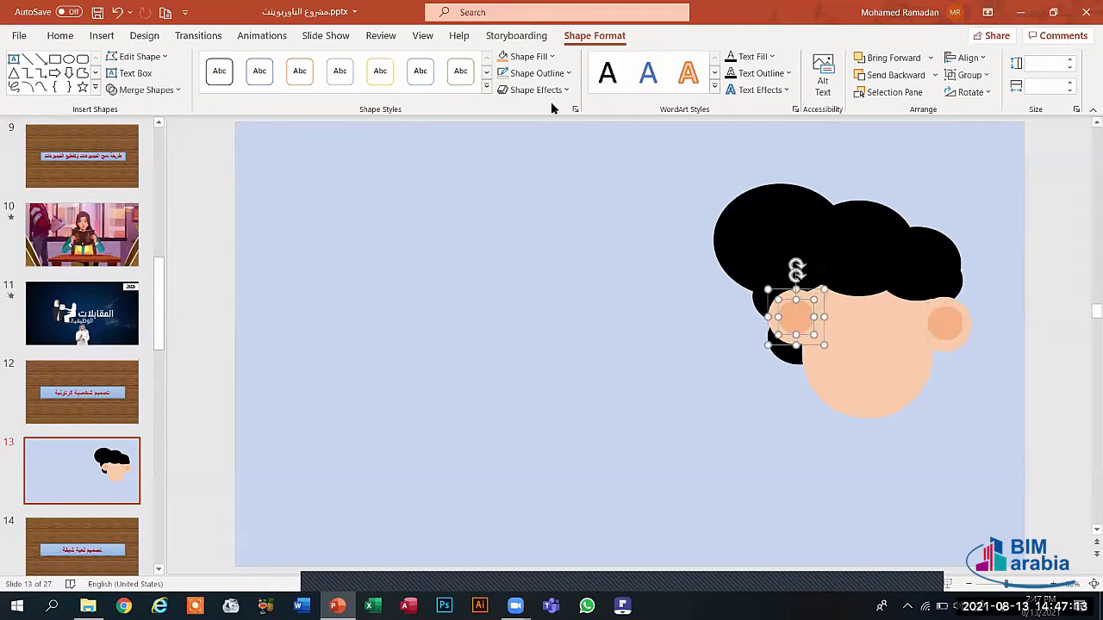
left_click(937, 75)
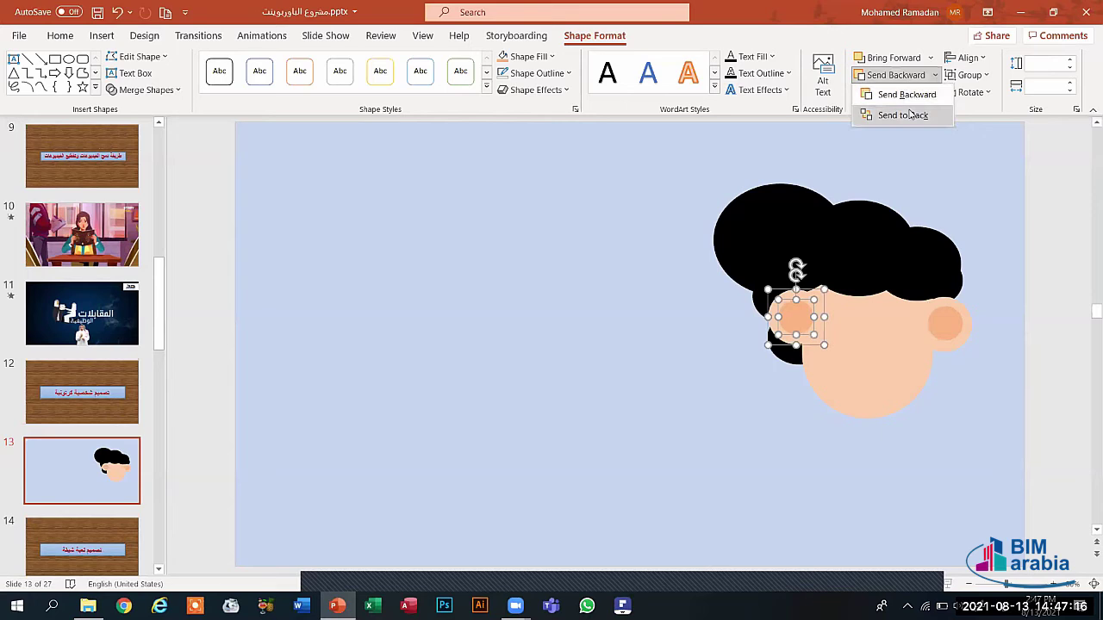
left_click(912, 113)
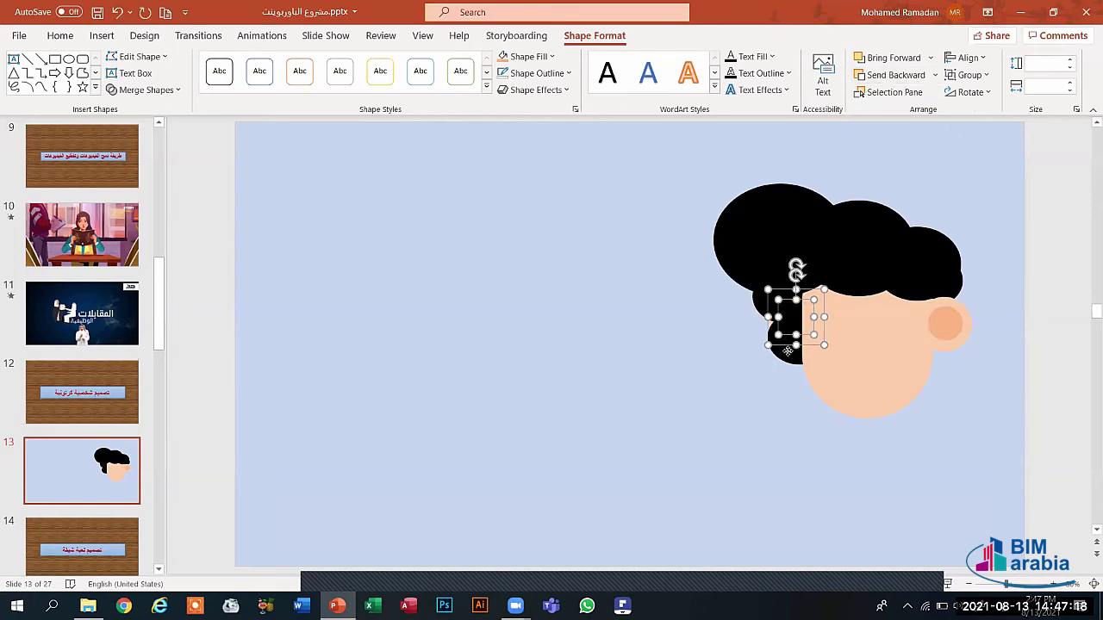
Move the left hair pieces left and up into the hair, sending them behind the face.
left_click(789, 353)
left_click_drag(789, 353, 767, 368)
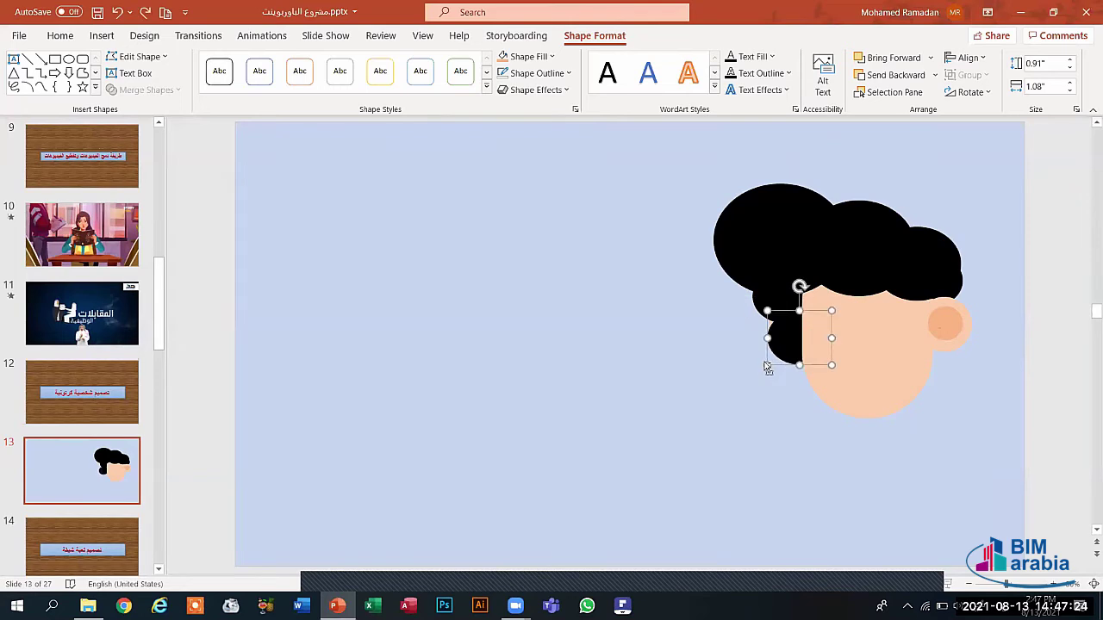
left_click(934, 75)
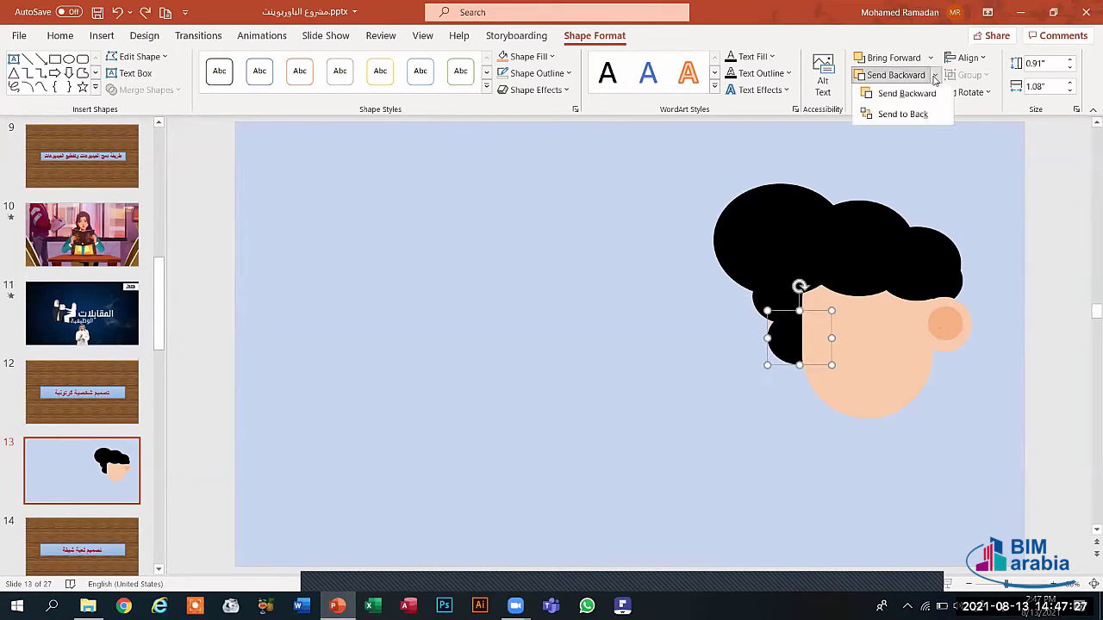
left_click(902, 115)
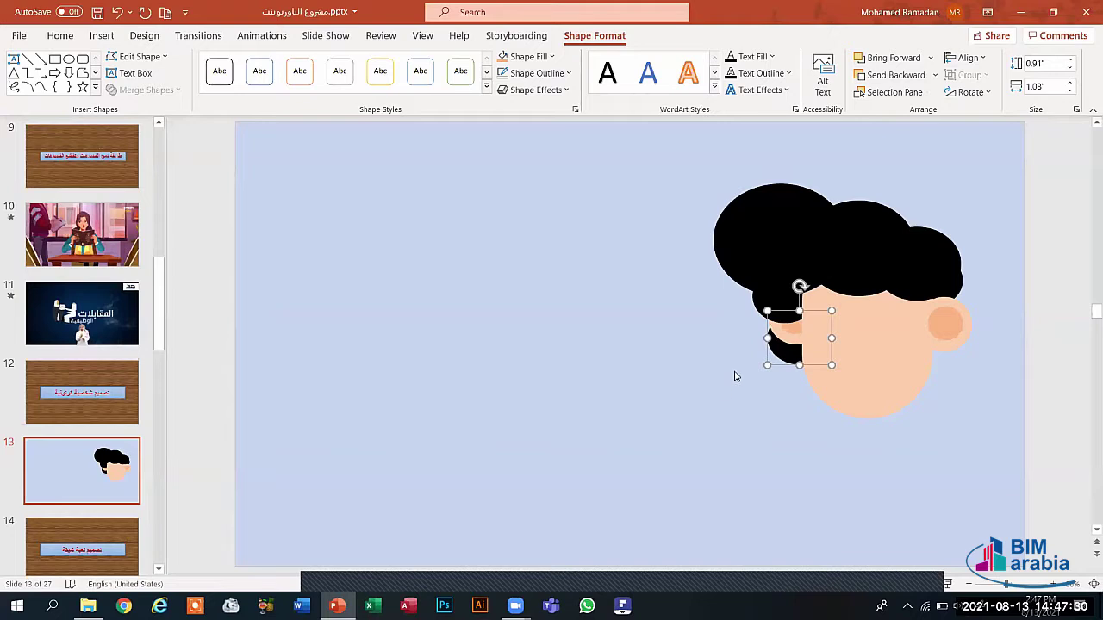
left_click_drag(776, 342, 761, 302)
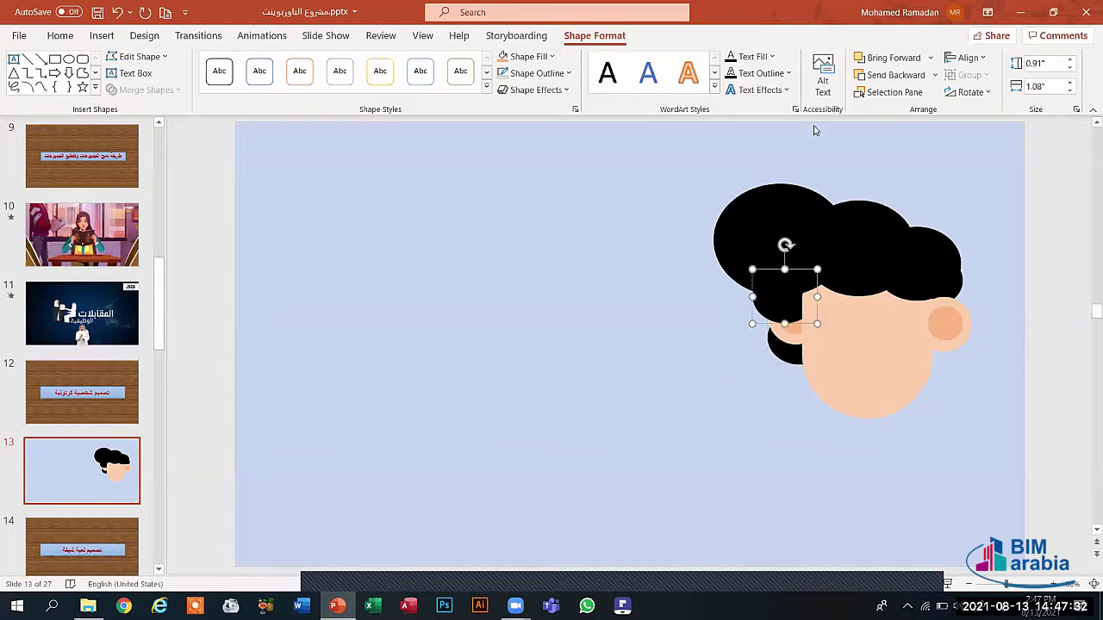
left_click(934, 75)
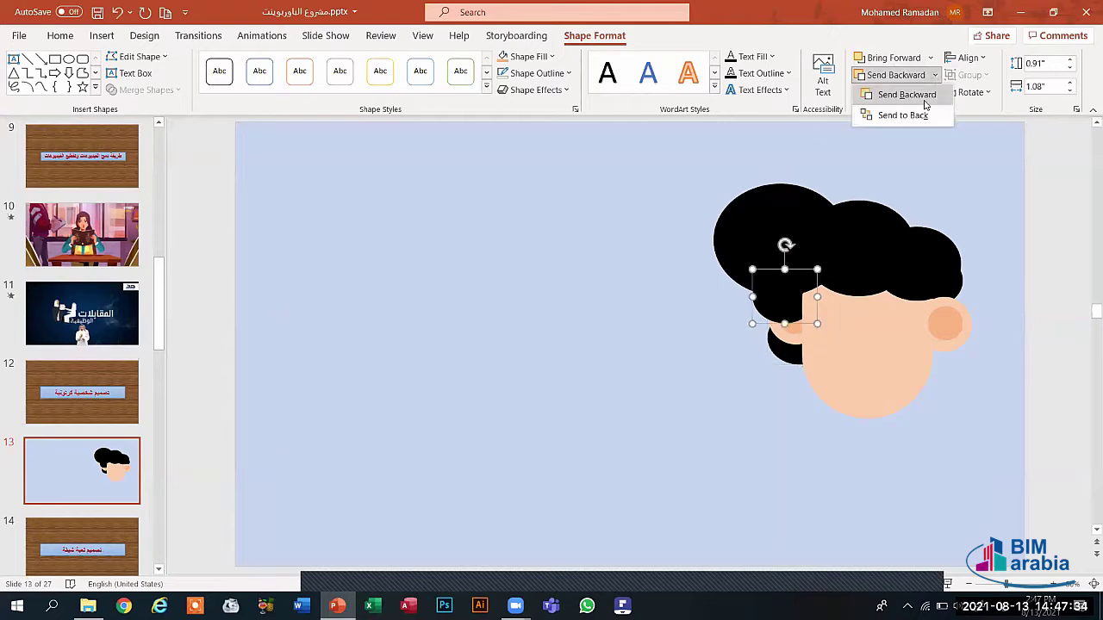
left_click(902, 115)
left_click(719, 340)
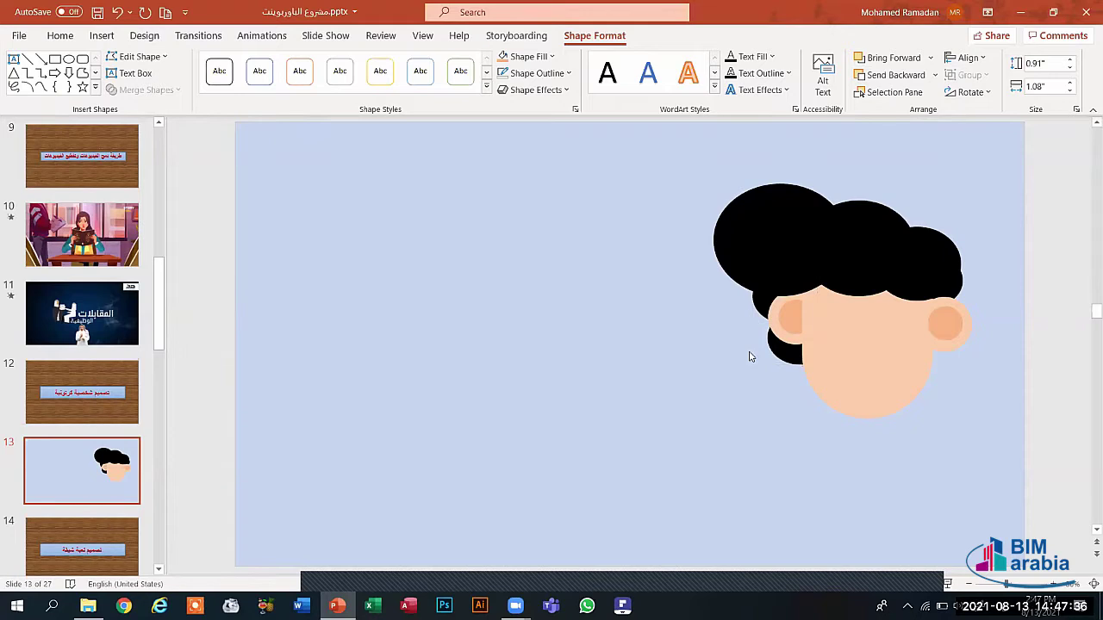
Nudge the left ear slightly left so it sits against the face.
left_click(793, 320)
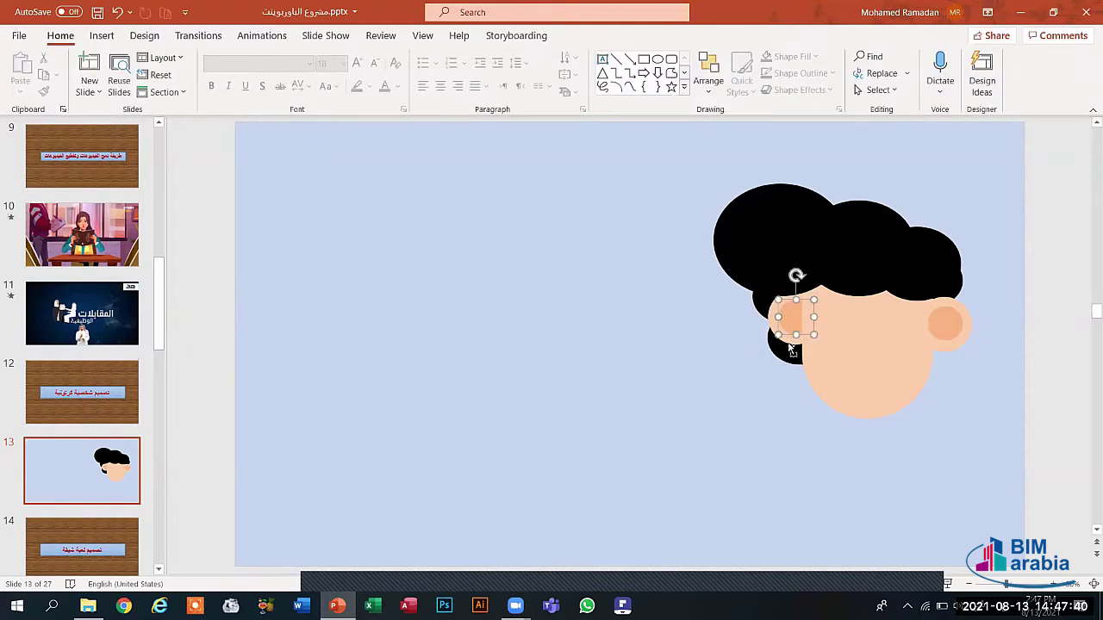
left_click_drag(791, 349, 612, 332)
key("ctrl+z")
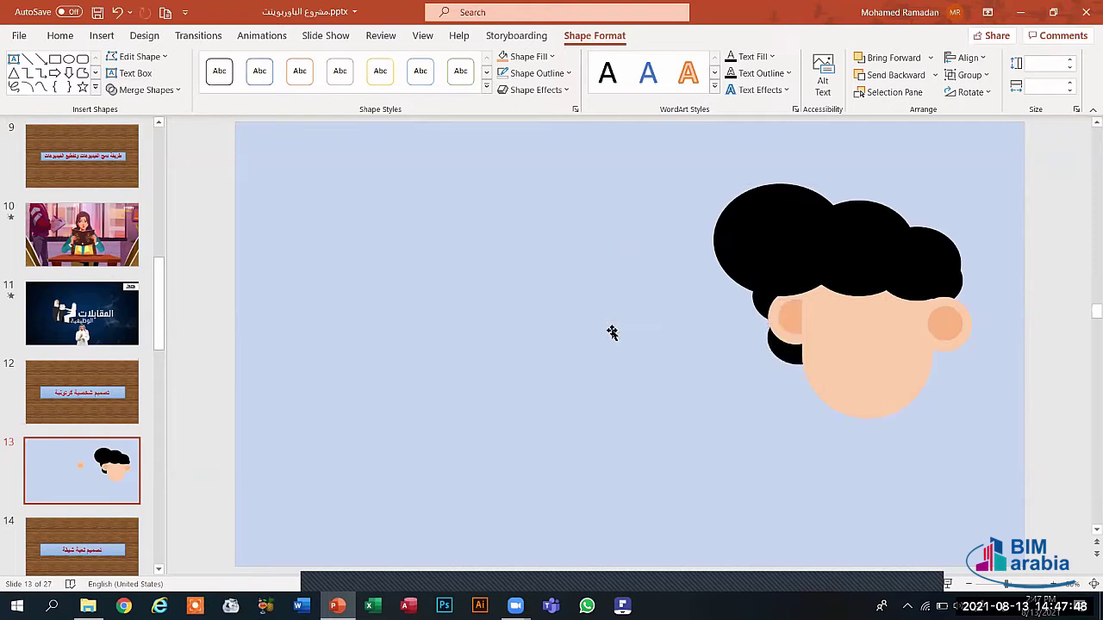
key("Escape")
left_click(792, 319)
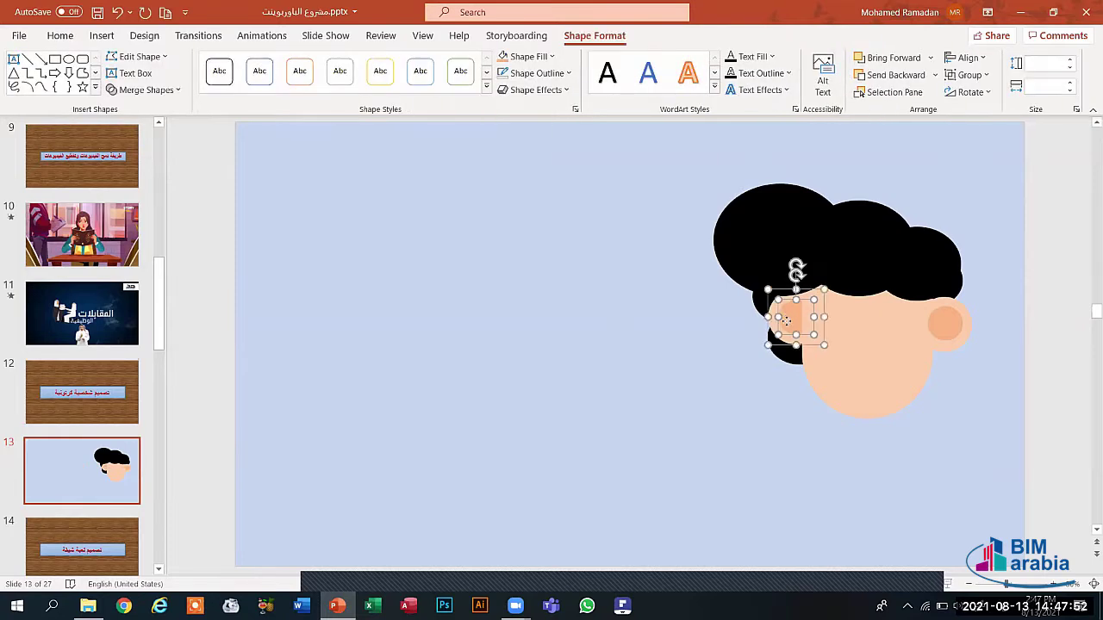
mouse_move(785, 321)
left_mouse_down()
mouse_move(786, 332)
mouse_move(778, 321)
left_mouse_up()
left_click(686, 366)
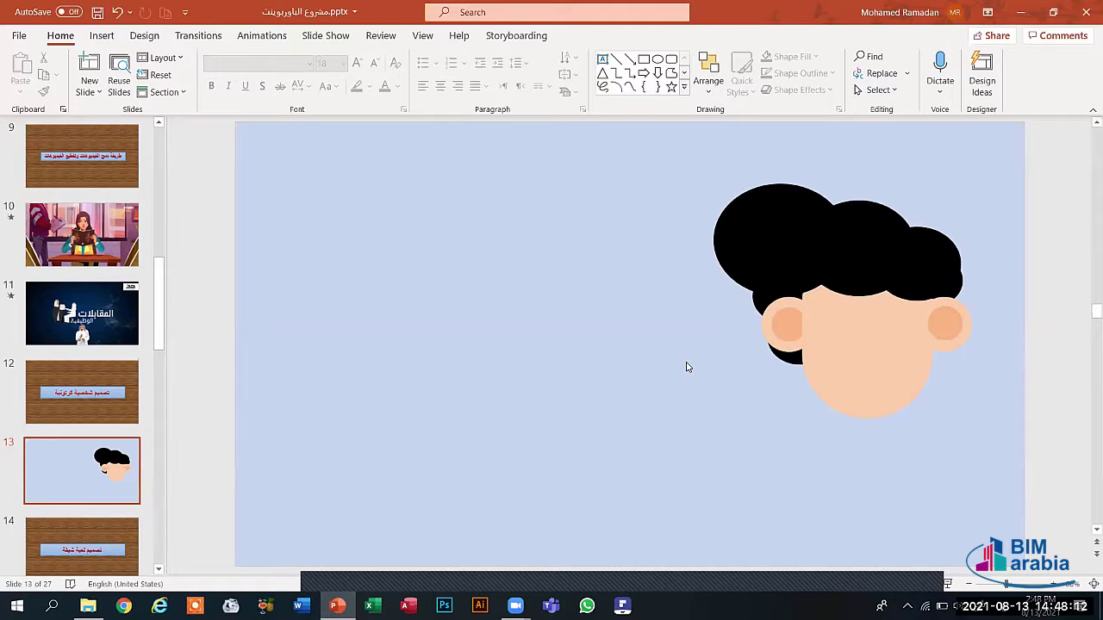
Send the right ear's shapes to the back, behind the face.
left_click(945, 320)
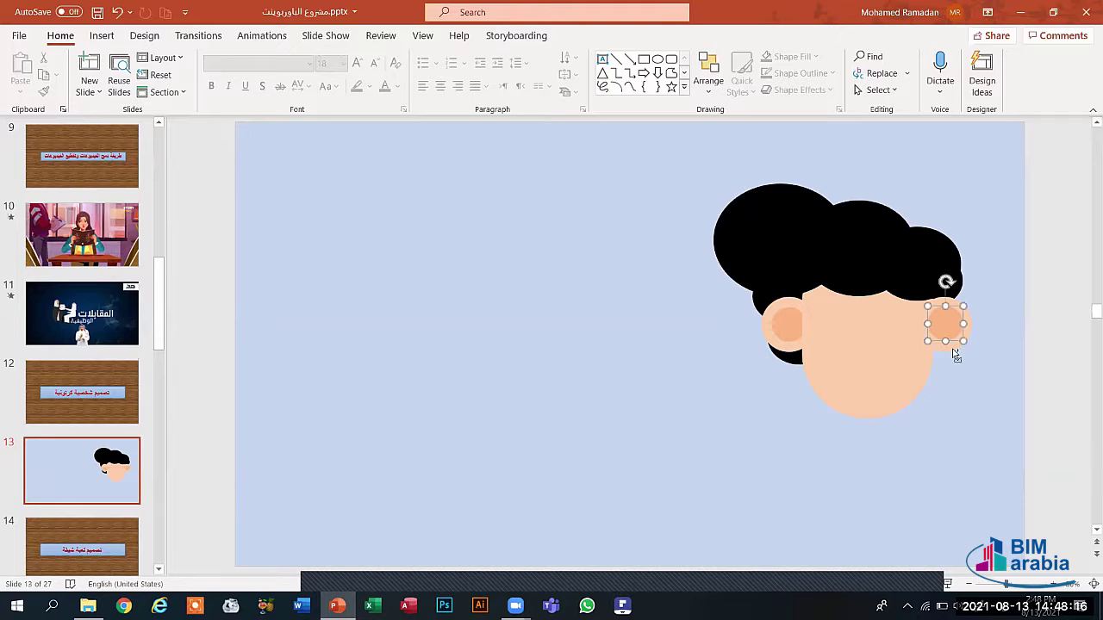
left_click(959, 342)
left_click(954, 349, "shift")
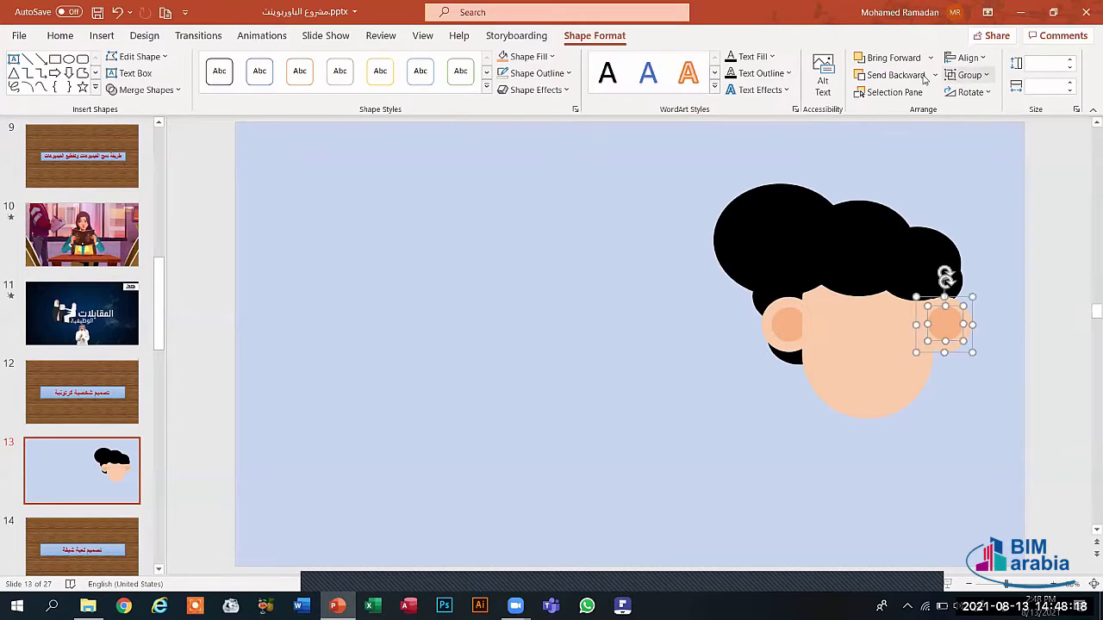
left_click(891, 75)
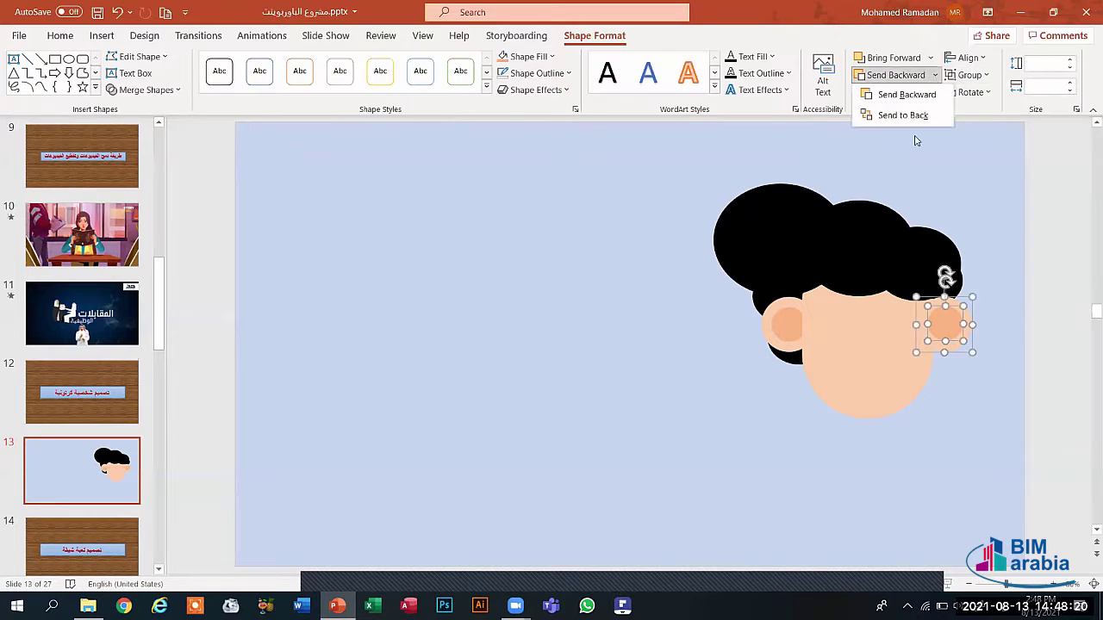
left_click(909, 117)
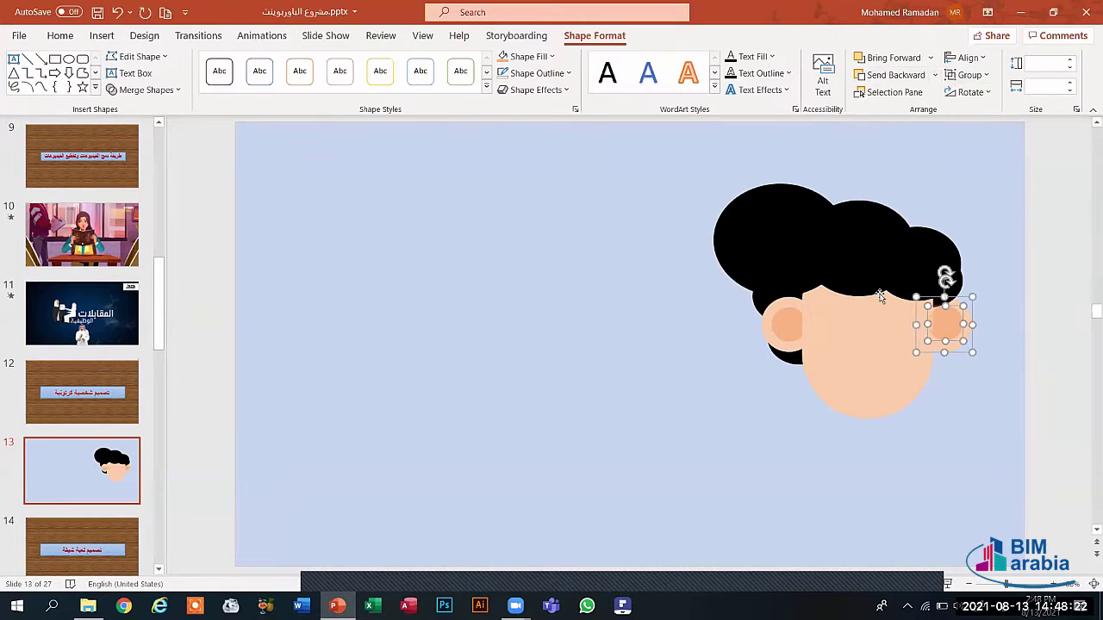
Send the small hair circle by the right ear to the very back.
left_click(903, 303)
left_click(951, 291)
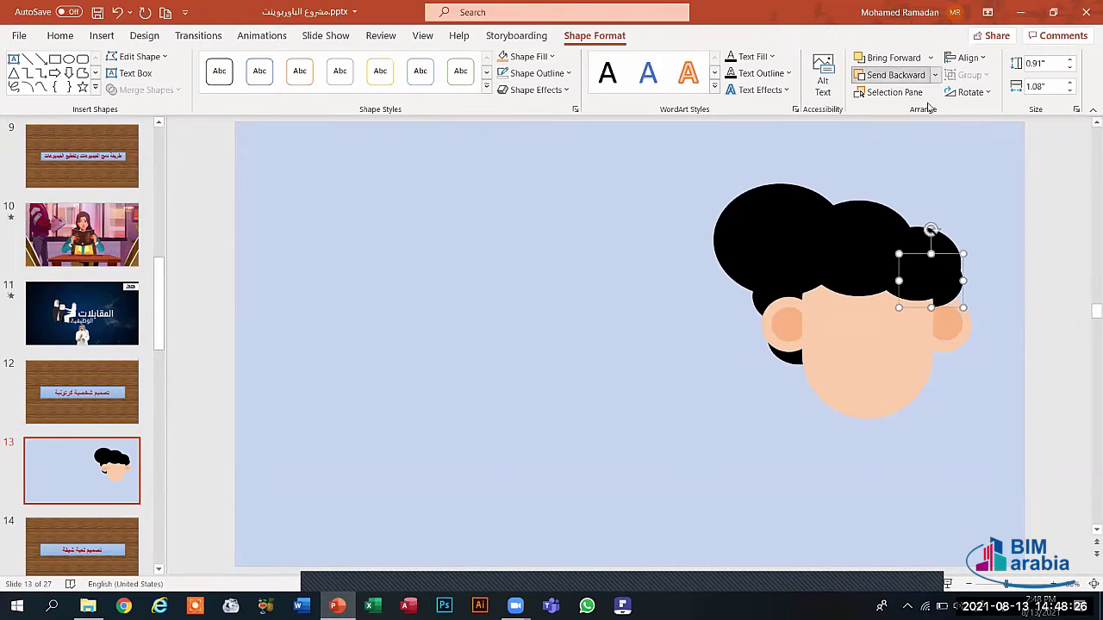
left_click(931, 75)
left_click(913, 116)
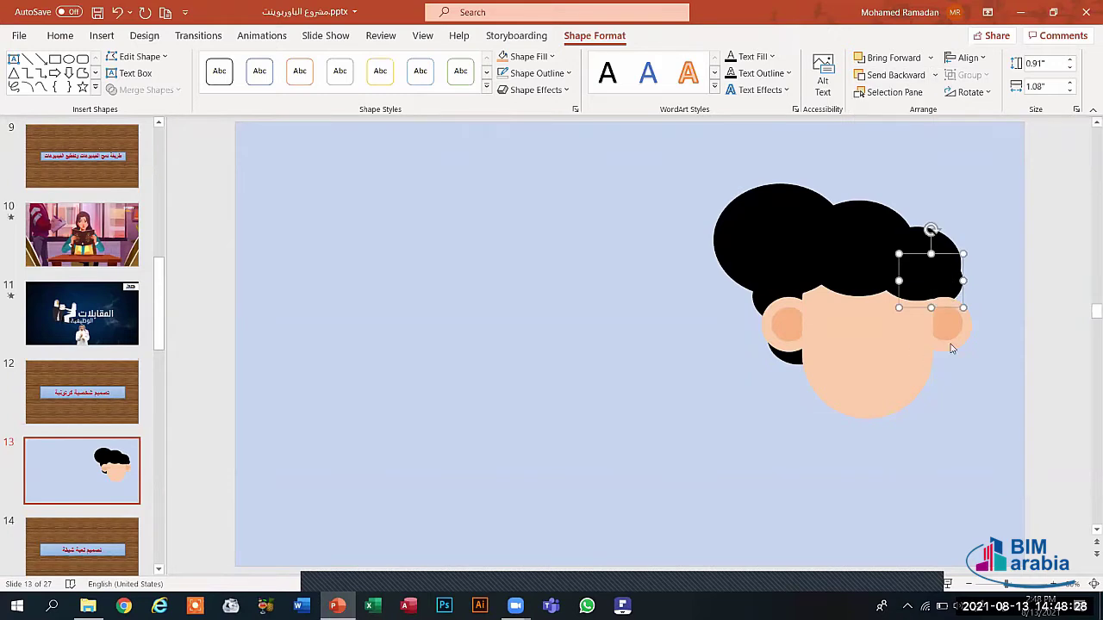
left_click(948, 346)
Shift the right ear up against the face and adjust the left inner-ear circle.
left_click(951, 341)
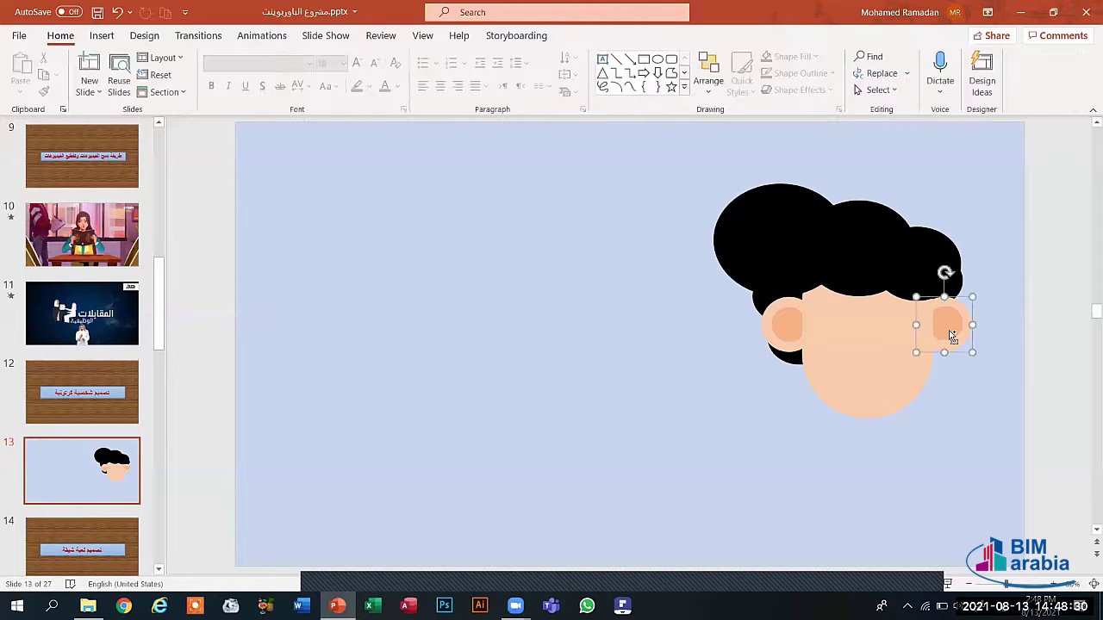
left_click(947, 334)
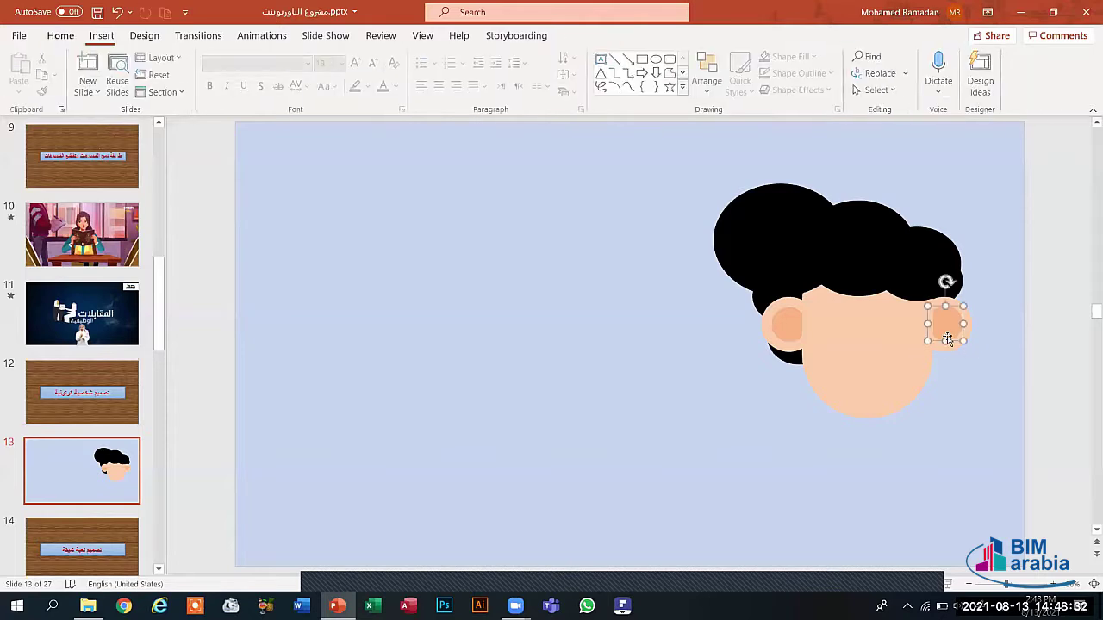
left_click(951, 345)
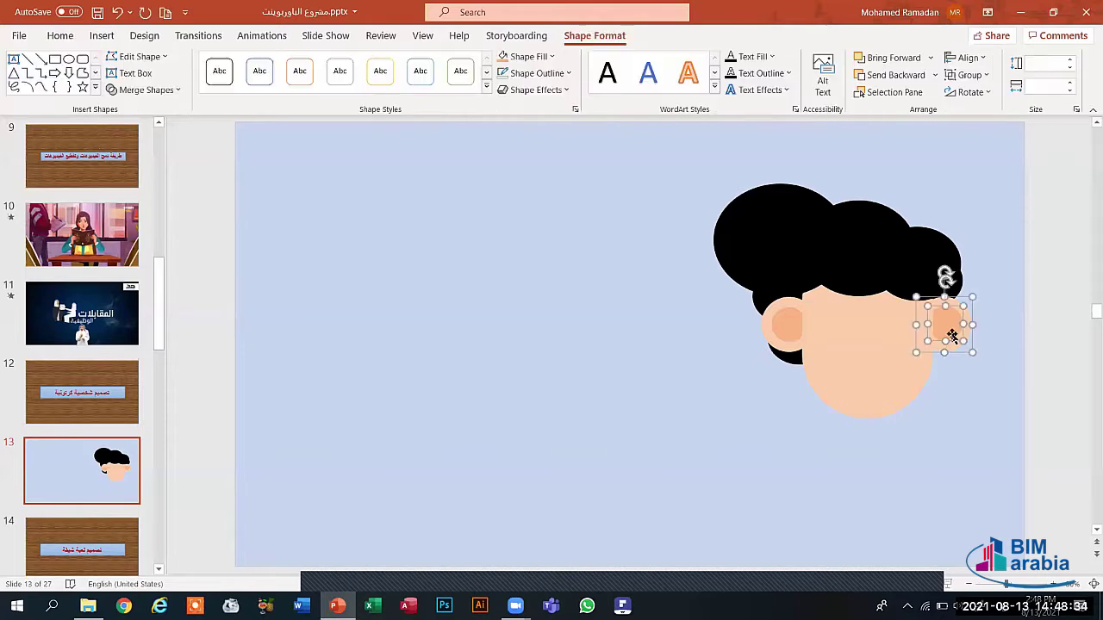
left_click_drag(950, 338, 948, 333)
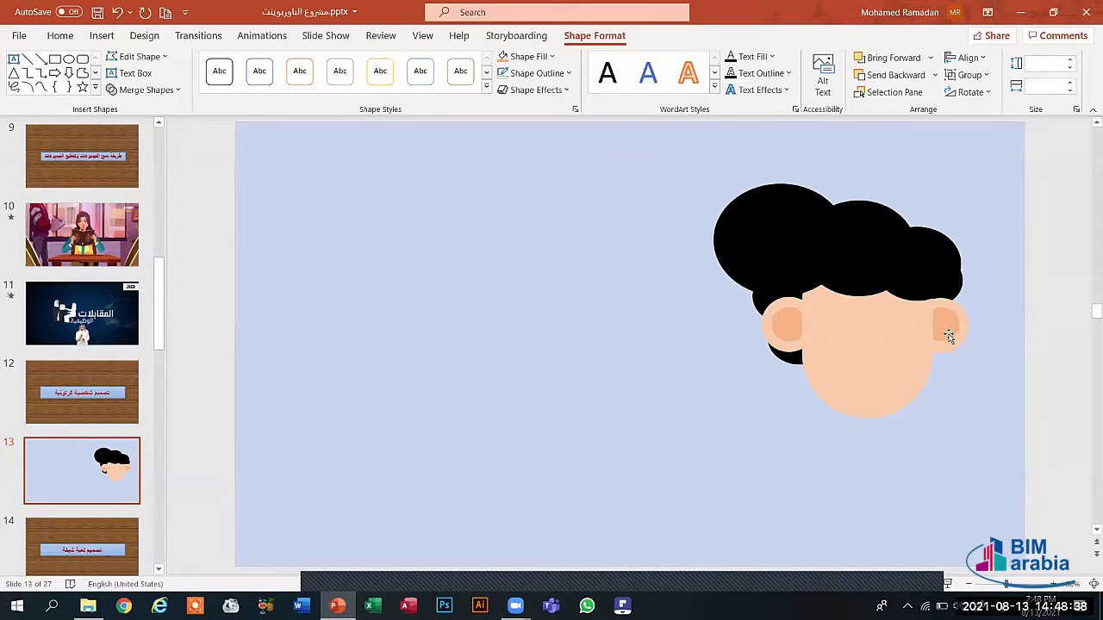
left_click(793, 335)
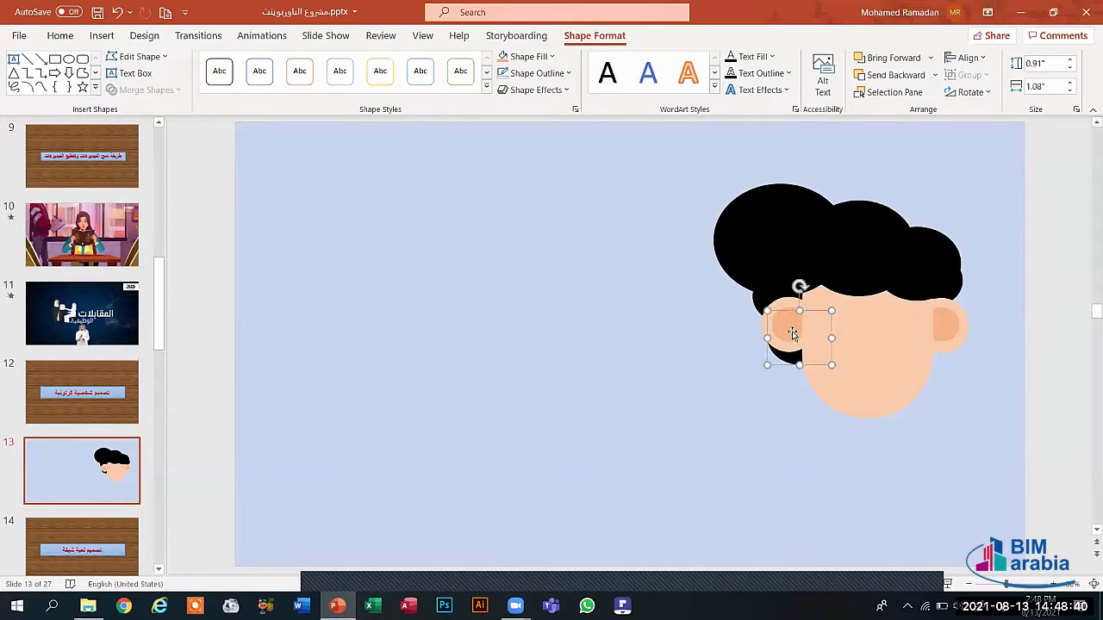
left_click(791, 331)
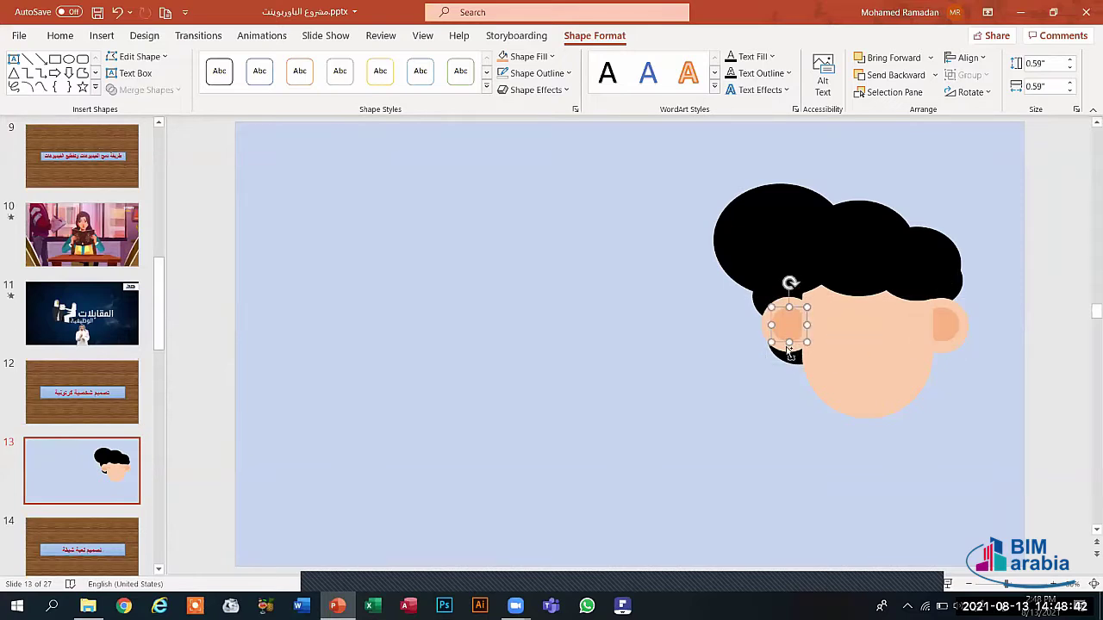
left_click_drag(784, 326, 785, 326)
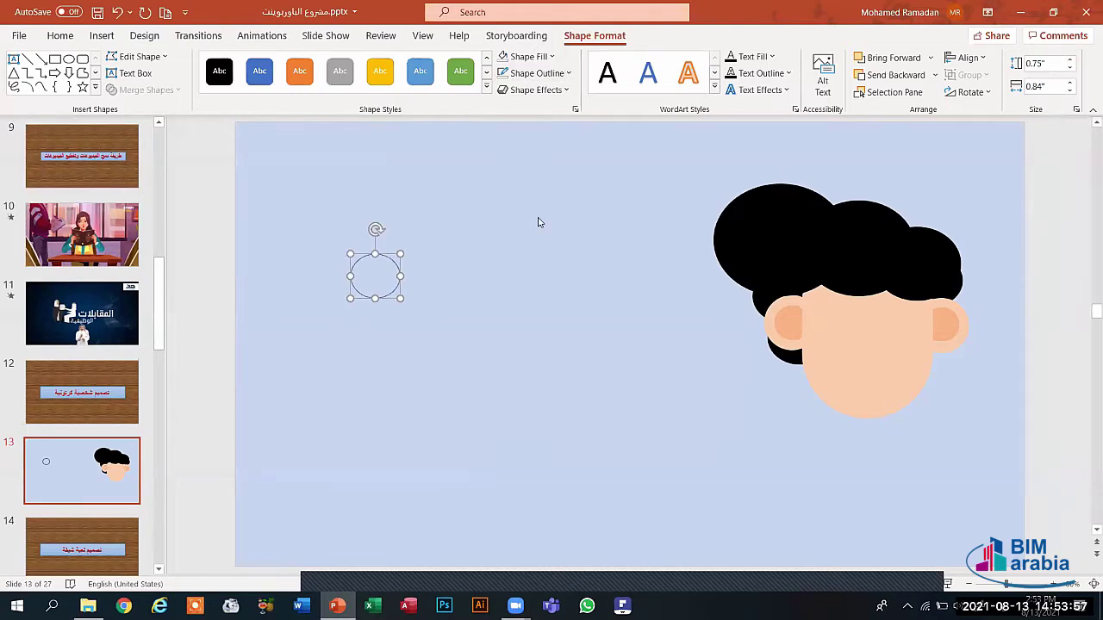
Give the new unfilled oval a dark brown outline.
left_click(564, 79)
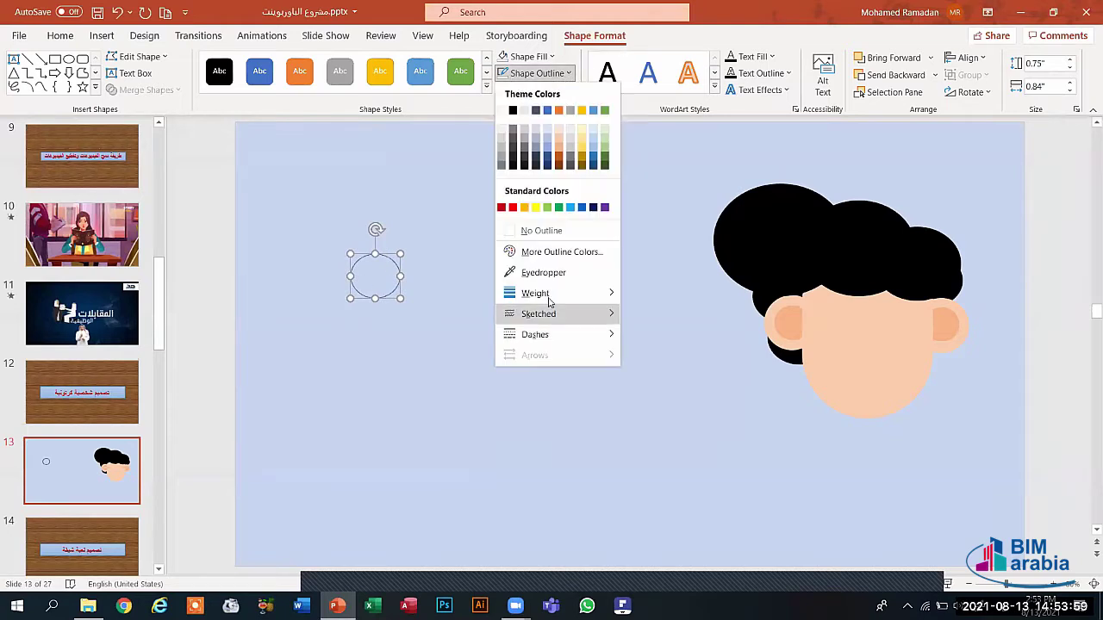
mouse_move(546, 295)
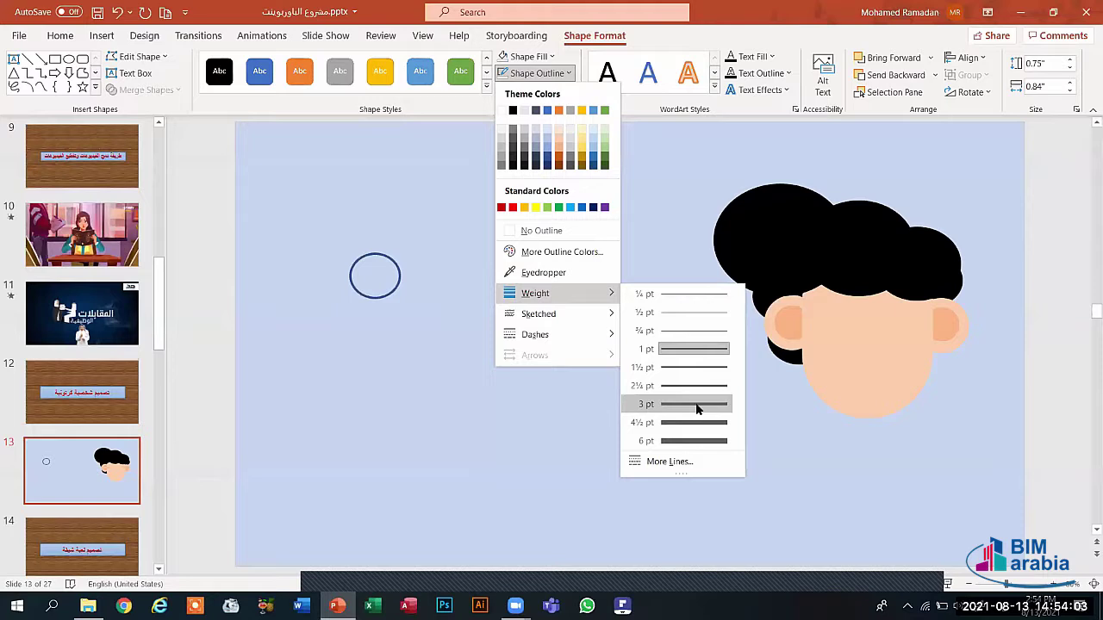
left_click(605, 84)
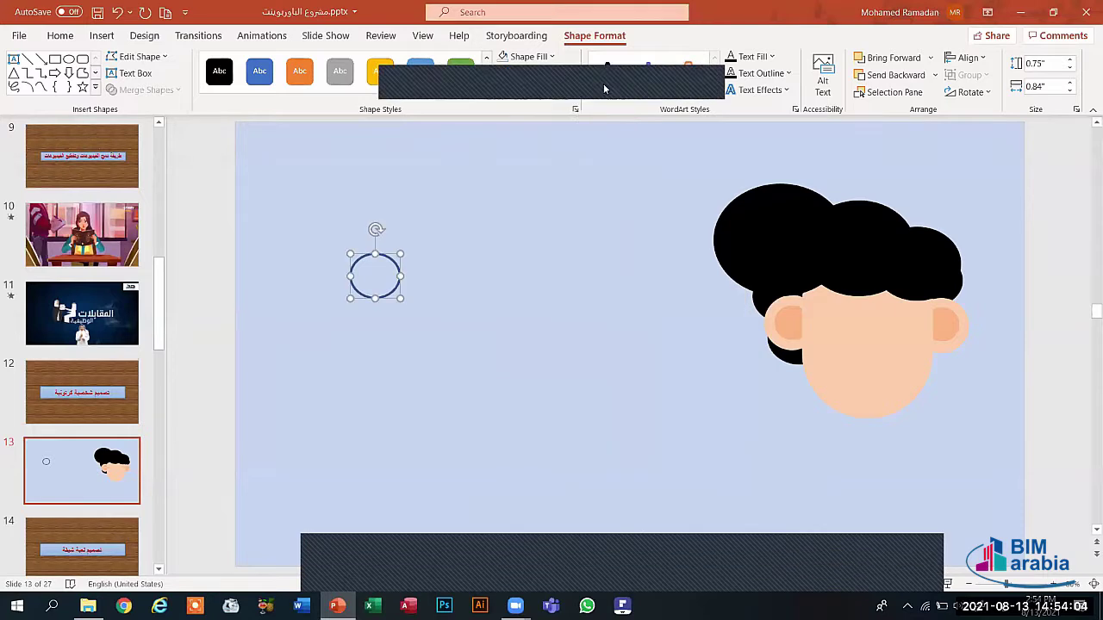
left_click(547, 56)
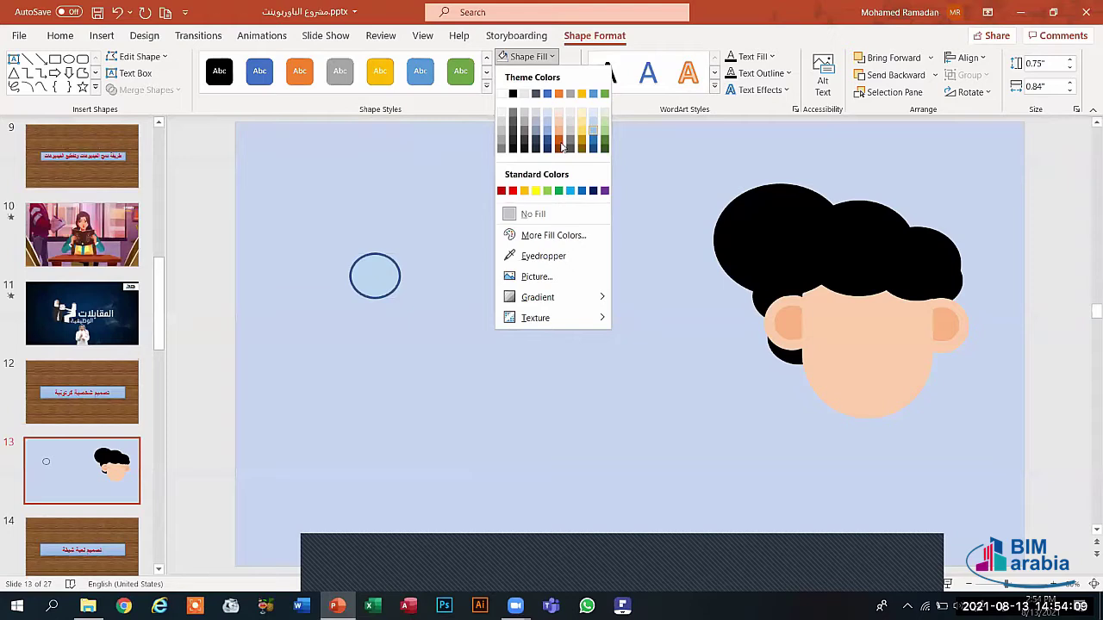
left_click(550, 57)
left_click(539, 74)
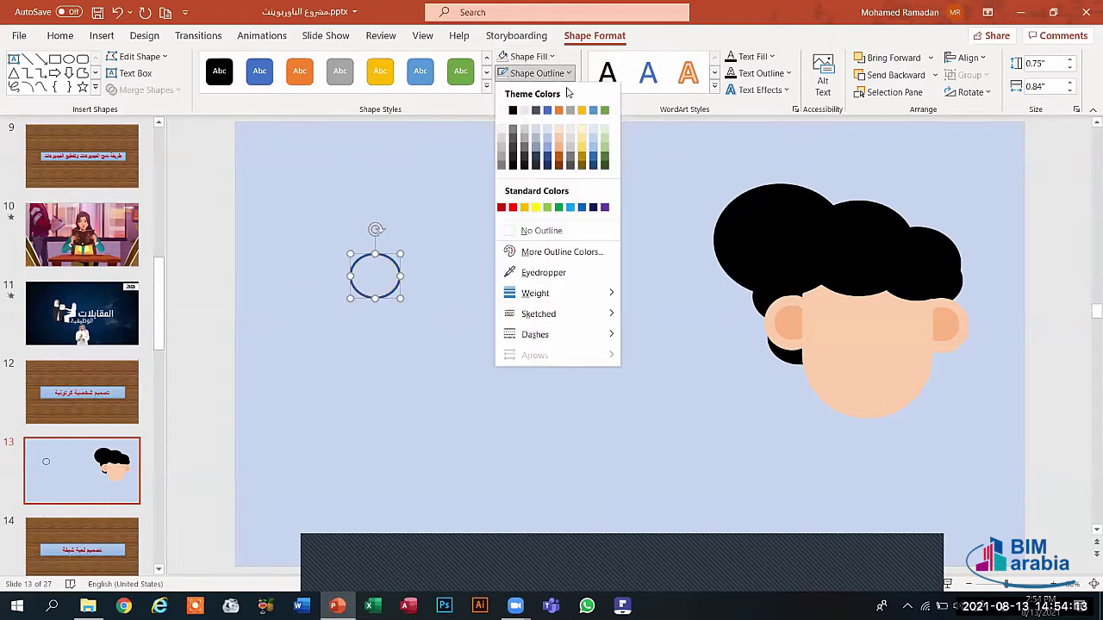
left_click(560, 164)
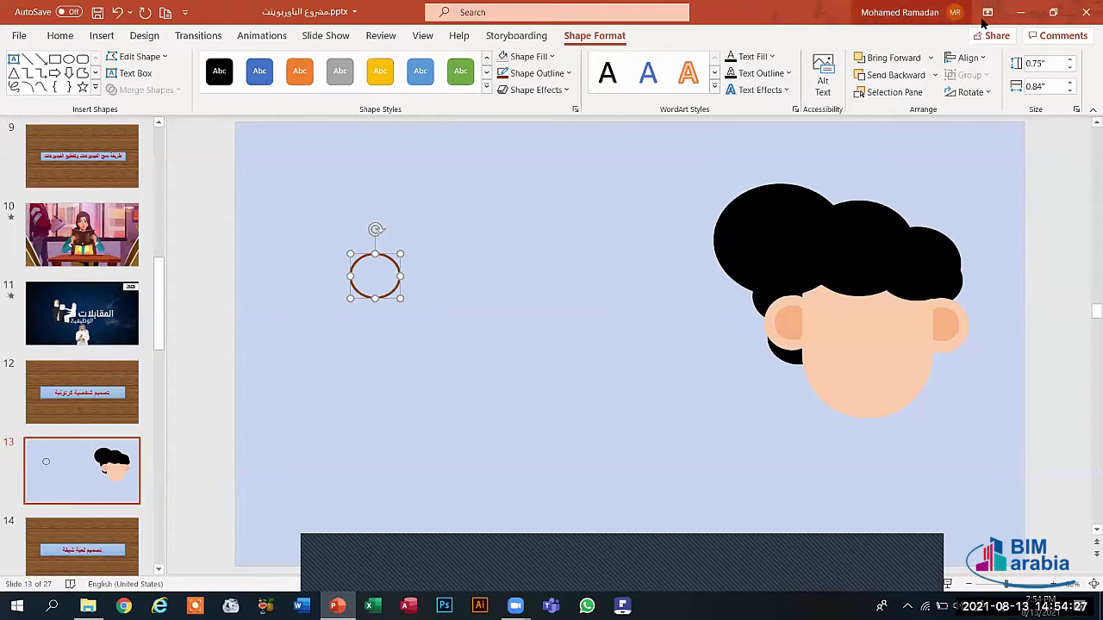
Thicken the ring's outline to 4½ pt and move it onto the face's right side.
left_click(565, 76)
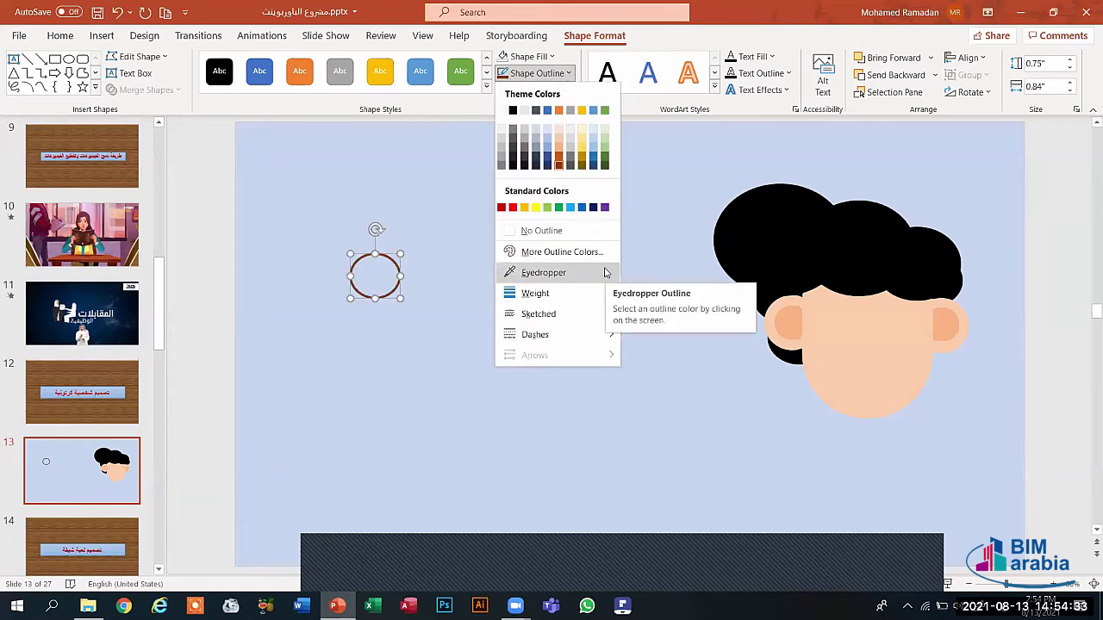
mouse_move(583, 293)
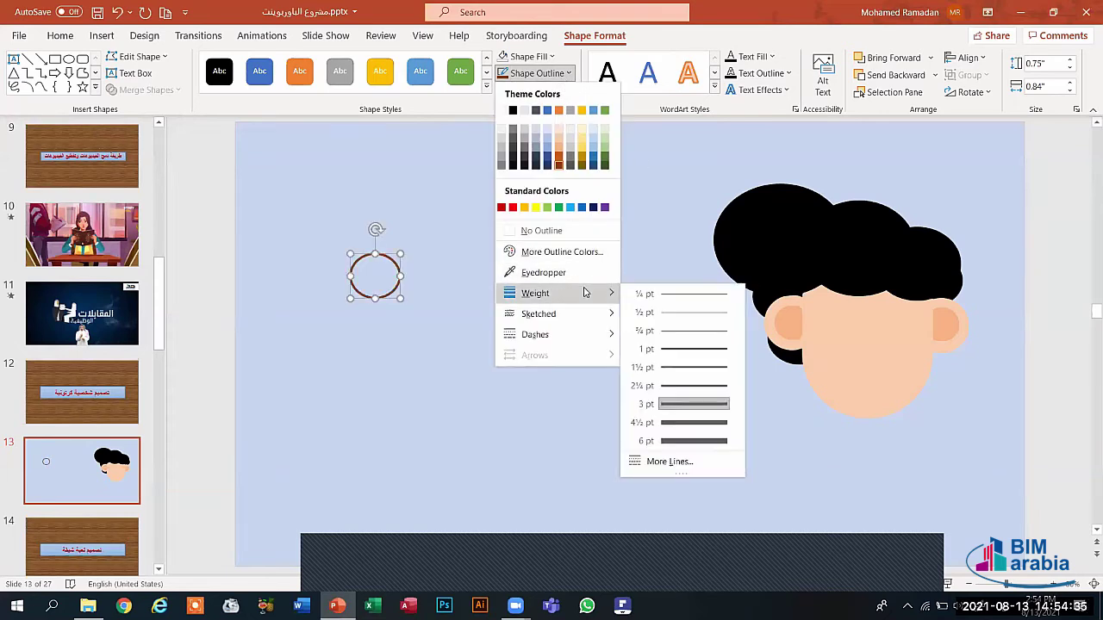
left_click(684, 423)
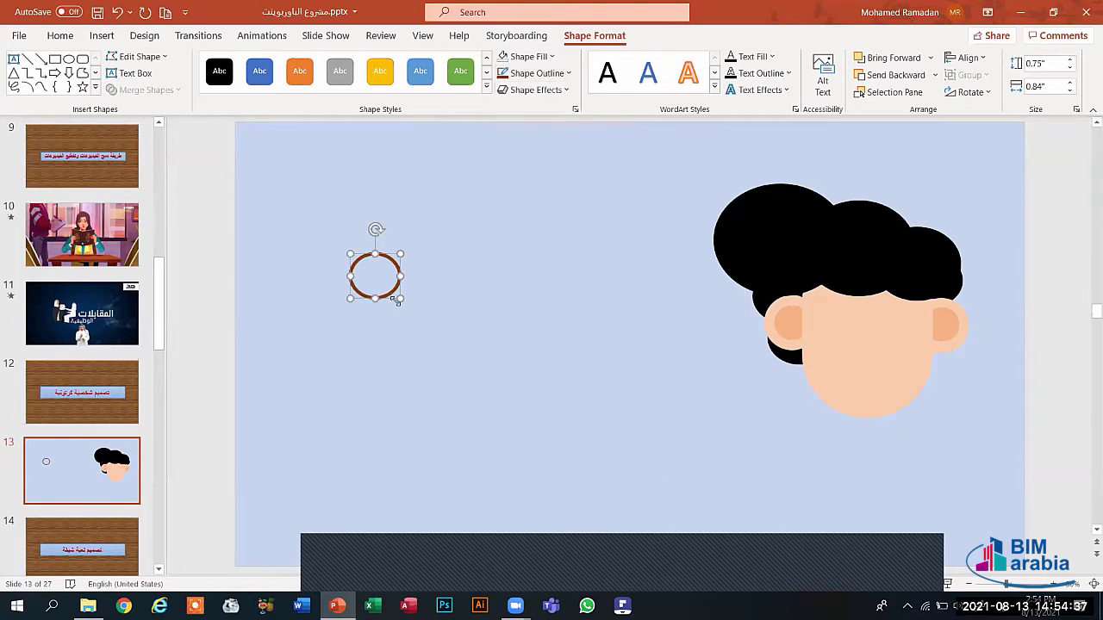
left_click_drag(380, 293, 917, 317)
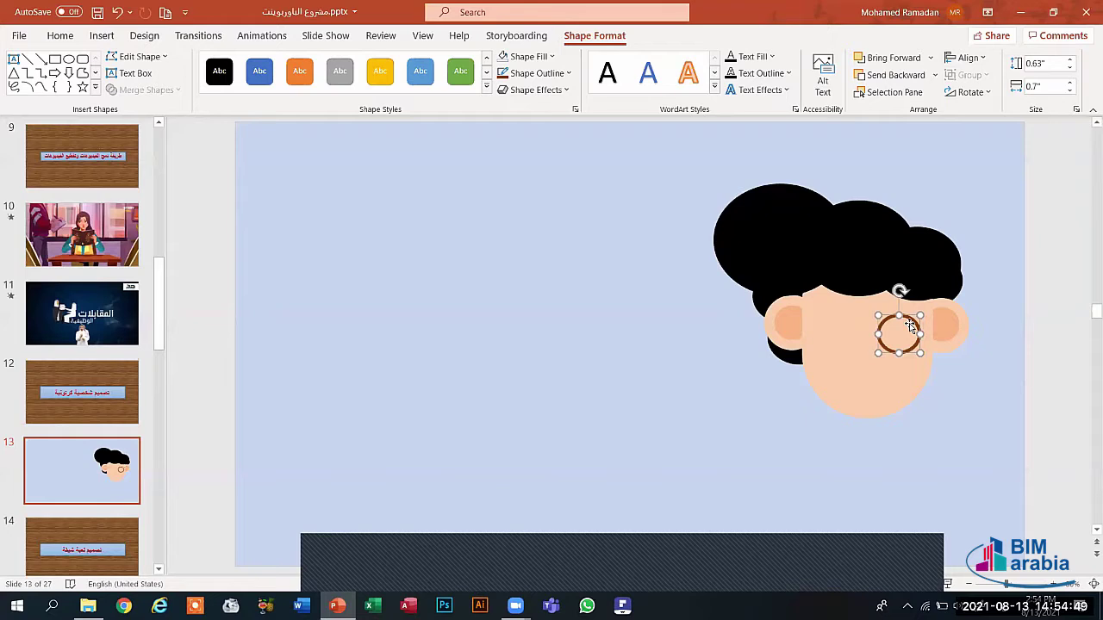
Duplicate the brown ring and place both rings side by side left of the head, undoing a stray face move.
left_click_drag(911, 324, 839, 345)
left_click(901, 315)
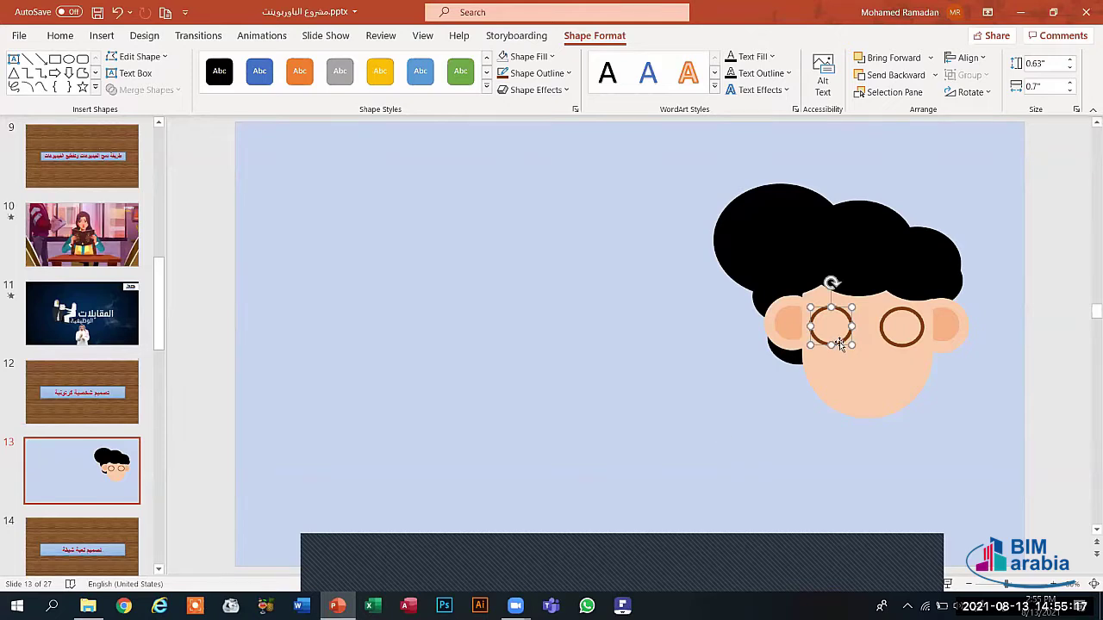
left_click_drag(838, 345, 448, 316)
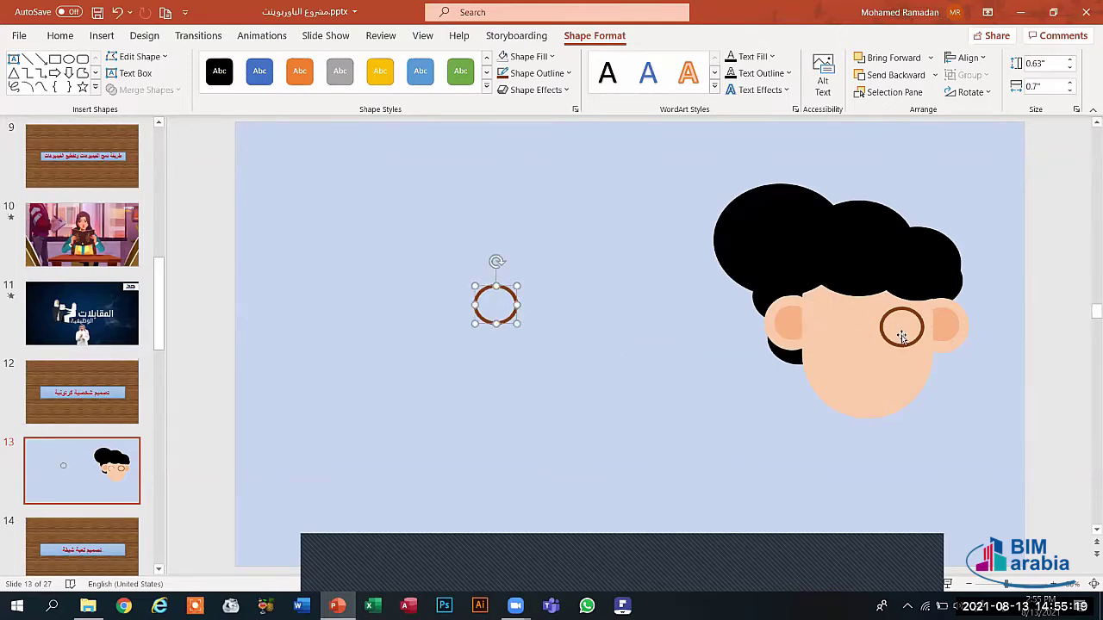
left_click_drag(896, 343, 586, 332)
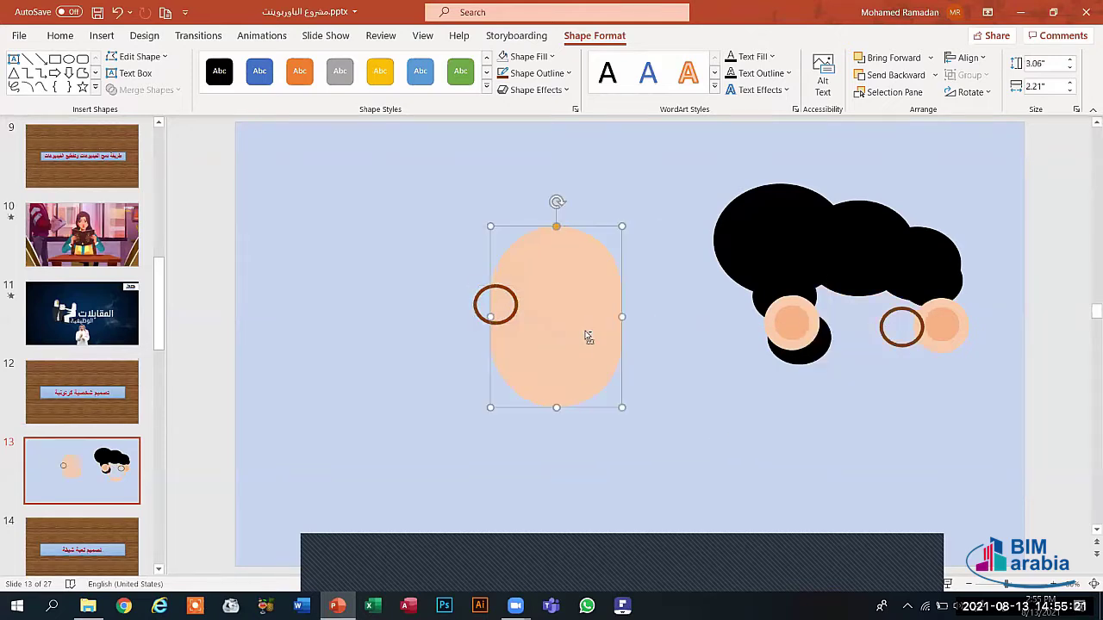
key("ctrl+z")
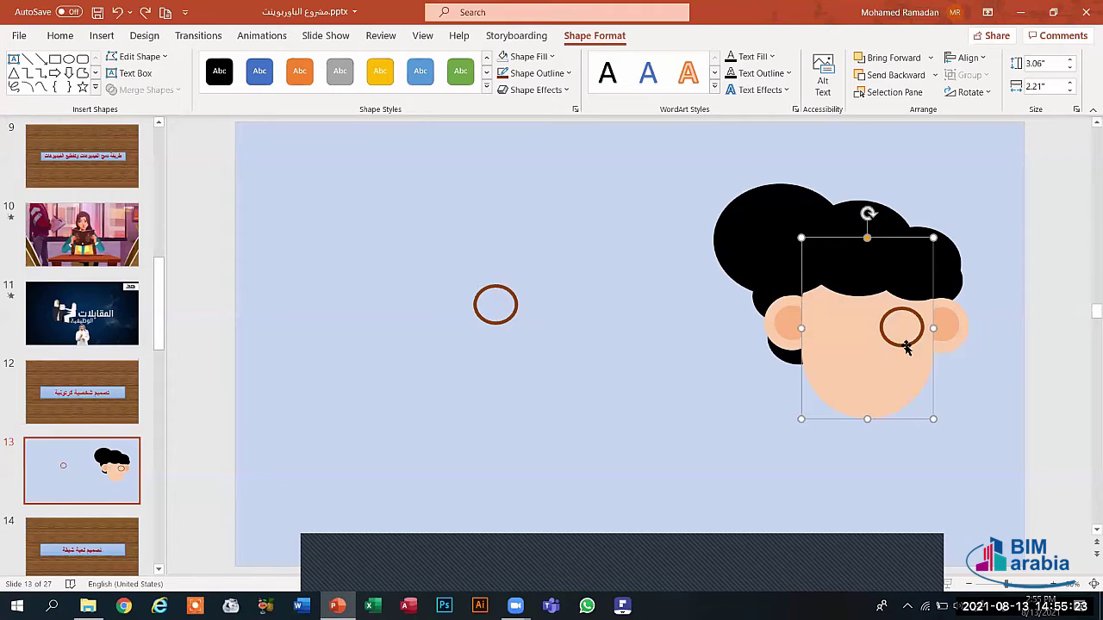
left_click_drag(903, 343, 563, 323)
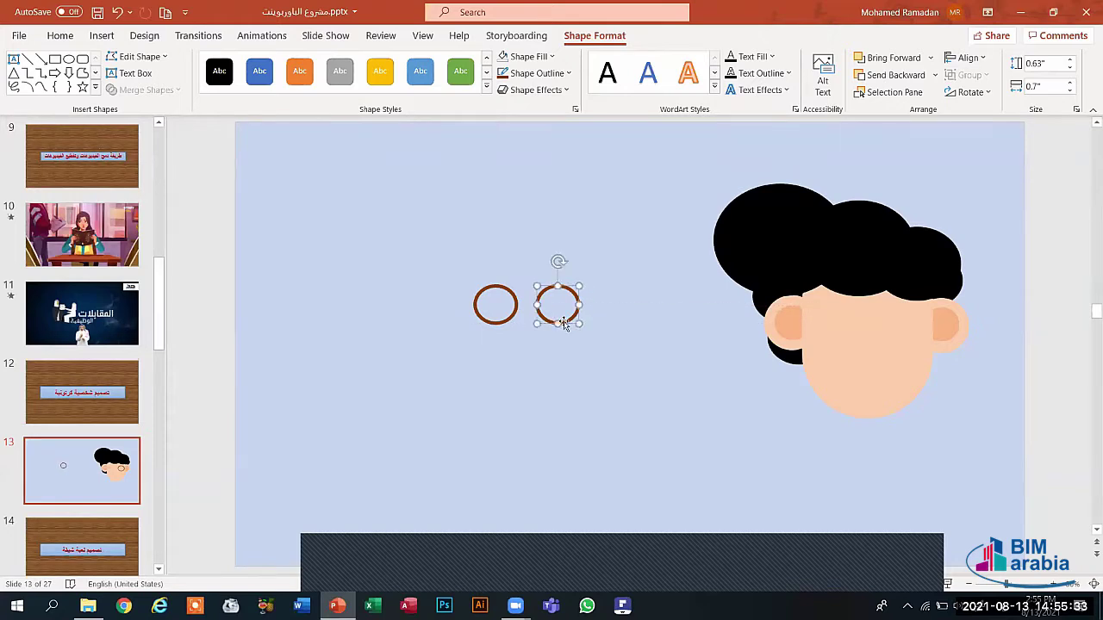
left_click(517, 272)
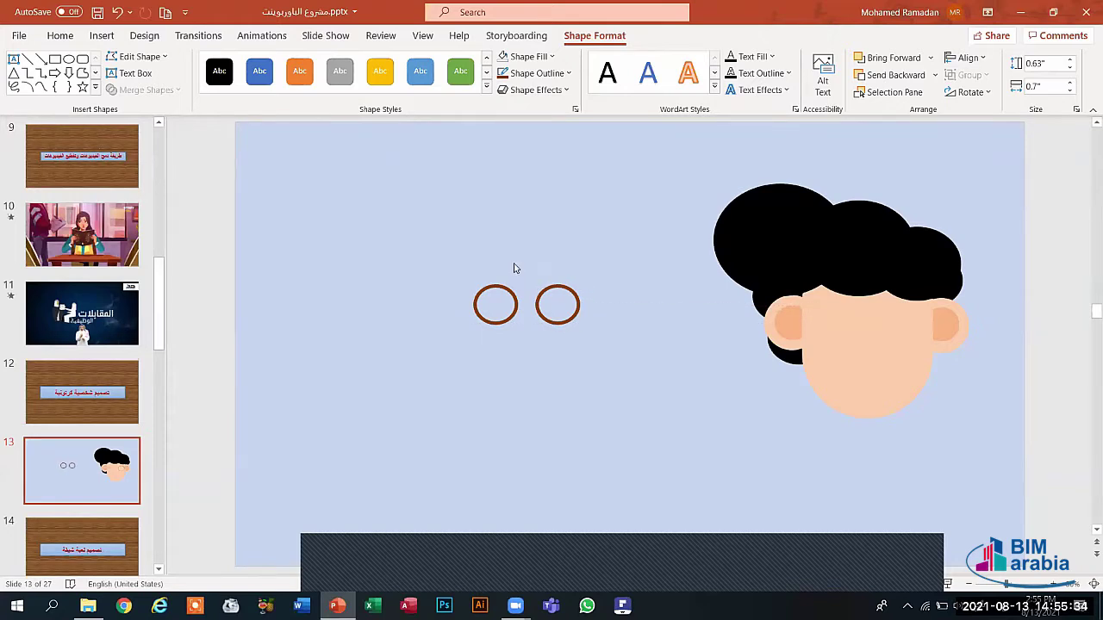
Draw a small rectangle bridge between the two rings.
left_click(102, 35)
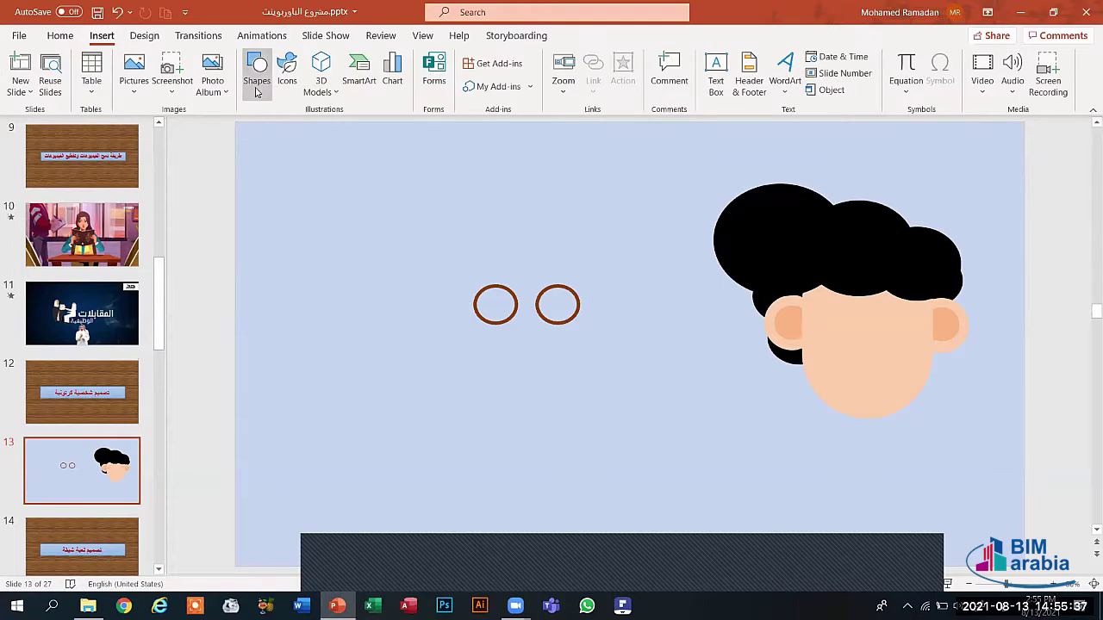
left_click(256, 86)
left_click(319, 129)
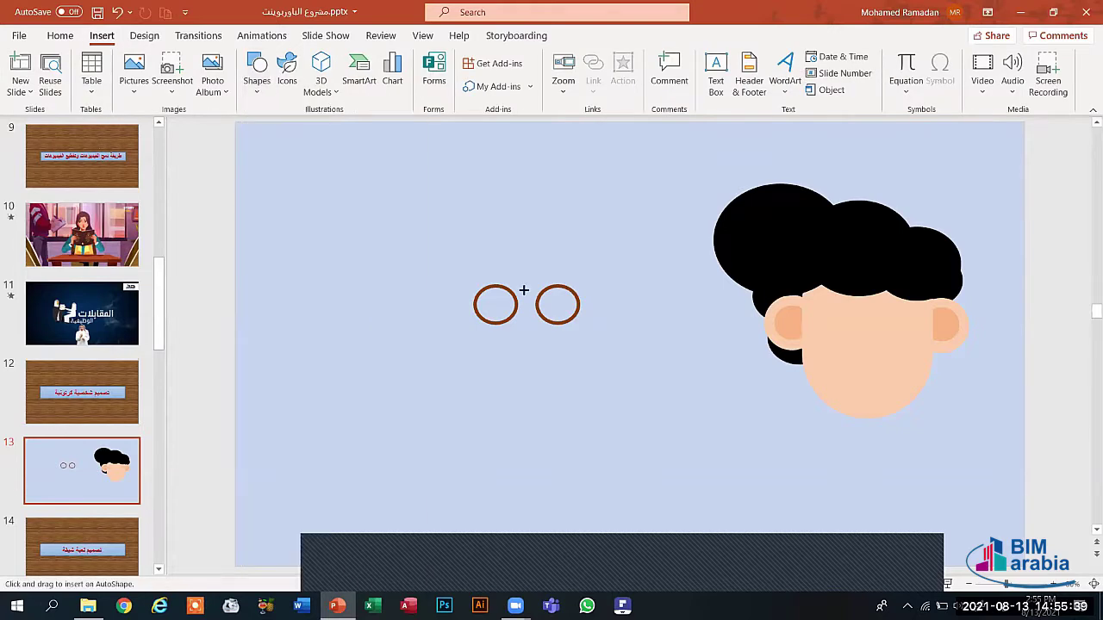
left_click_drag(517, 298, 532, 304)
left_click(547, 405)
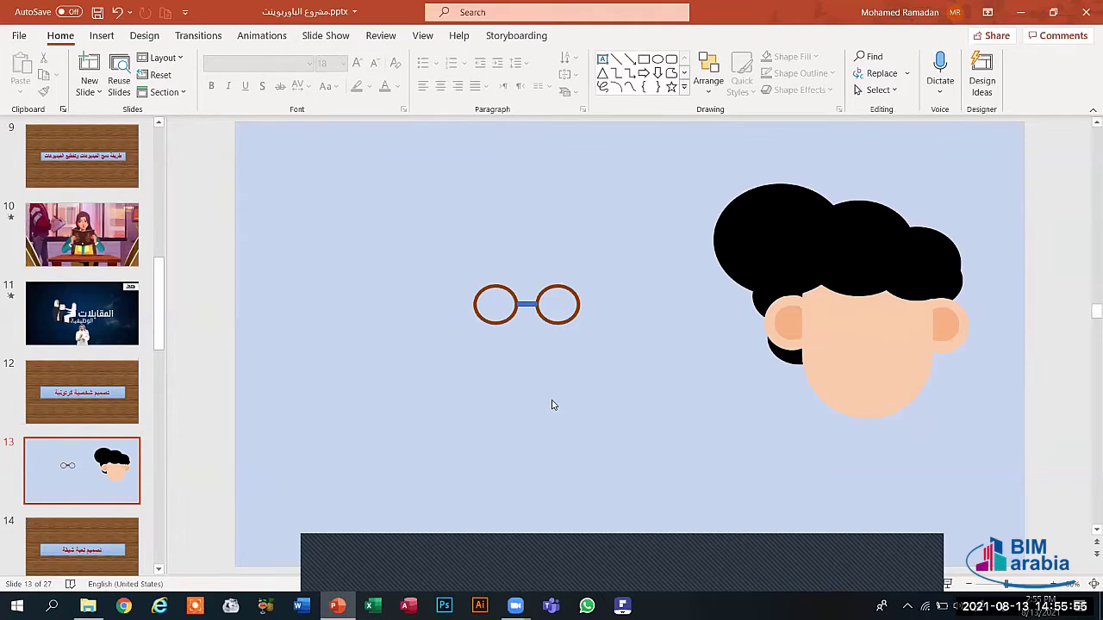
Give the bridge a 4½ pt outline.
left_click(525, 305)
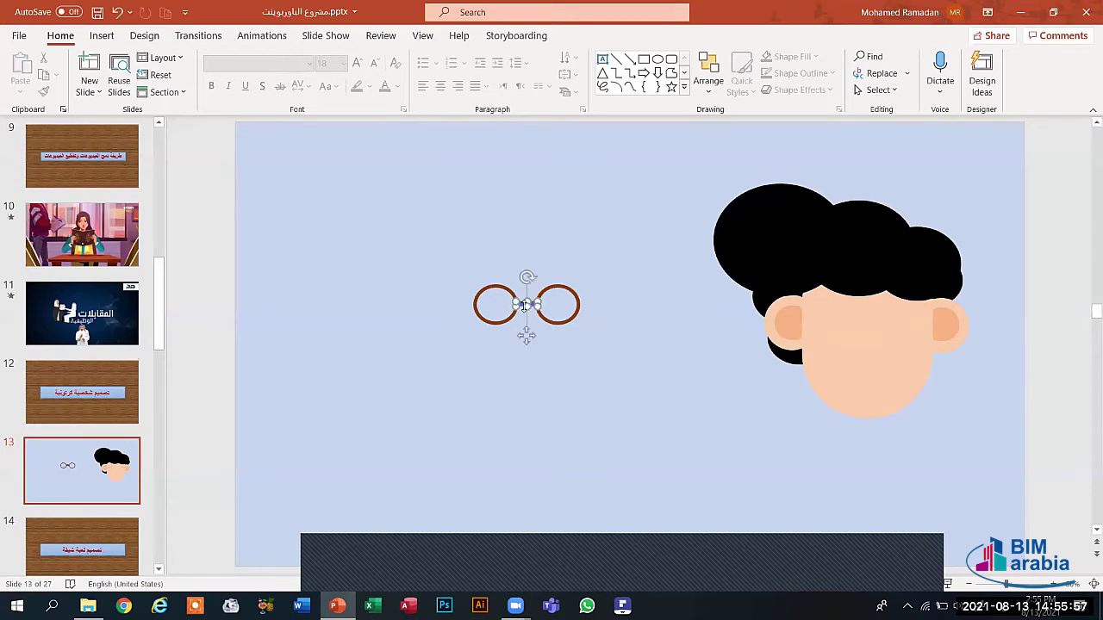
left_click(594, 35)
left_click(536, 73)
mouse_move(574, 298)
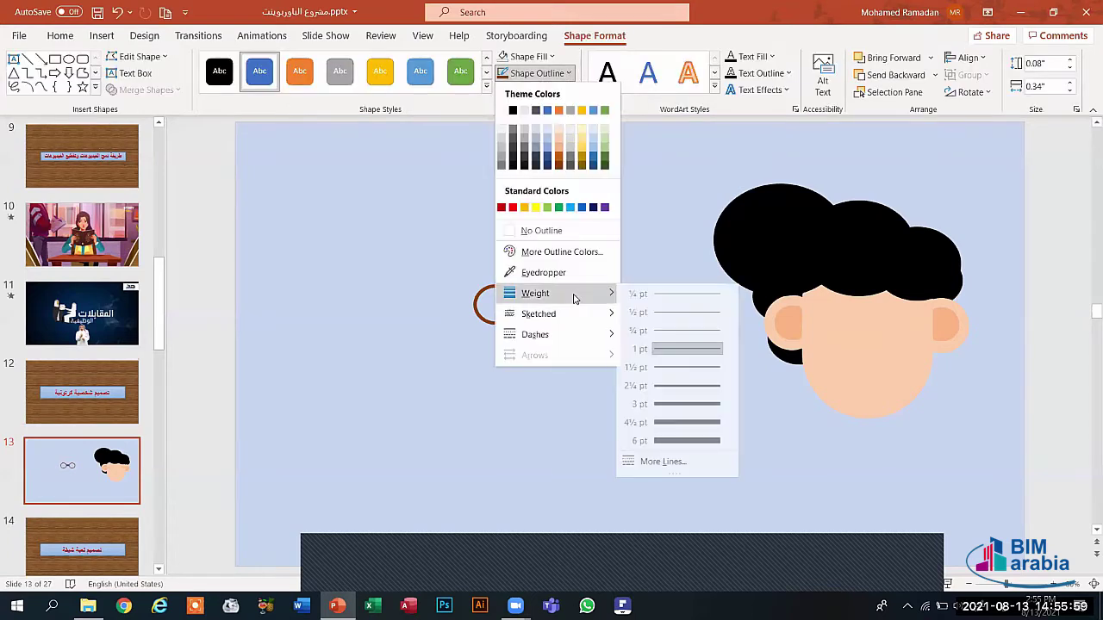
left_click(676, 422)
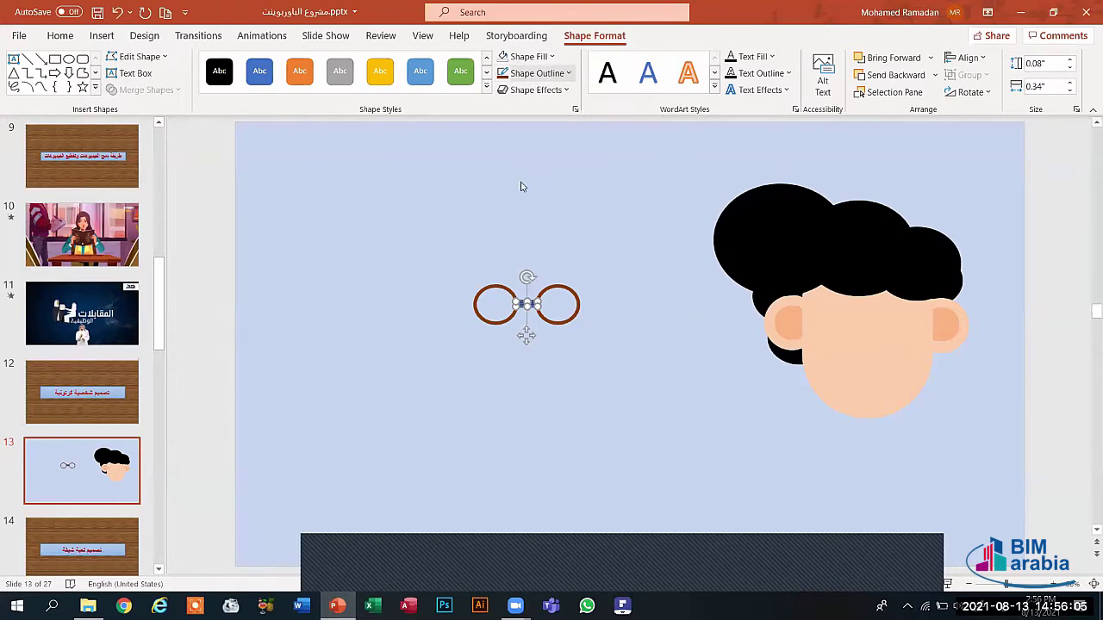
left_click(566, 74)
left_click(564, 169)
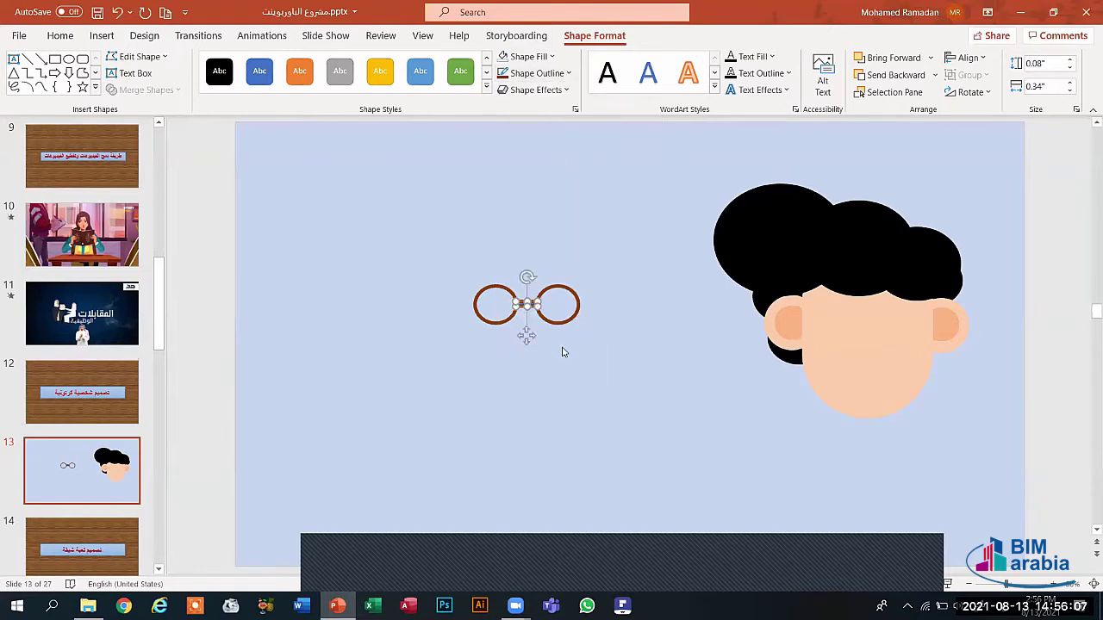
left_click(561, 352)
Fill the bridge with dark orange-brown.
left_click(526, 315)
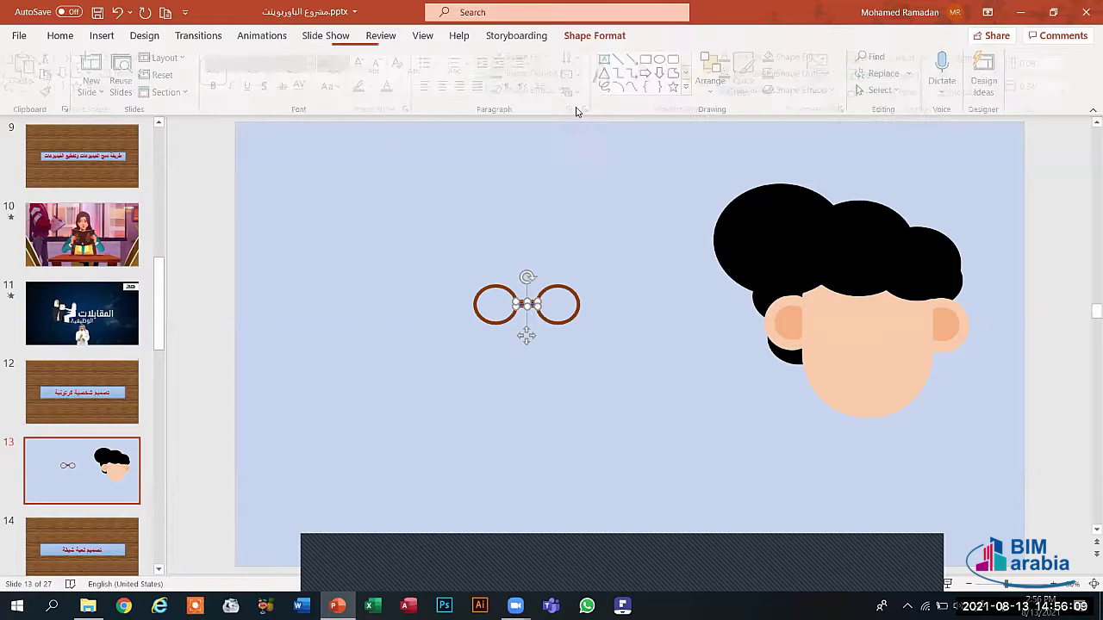
left_click(527, 56)
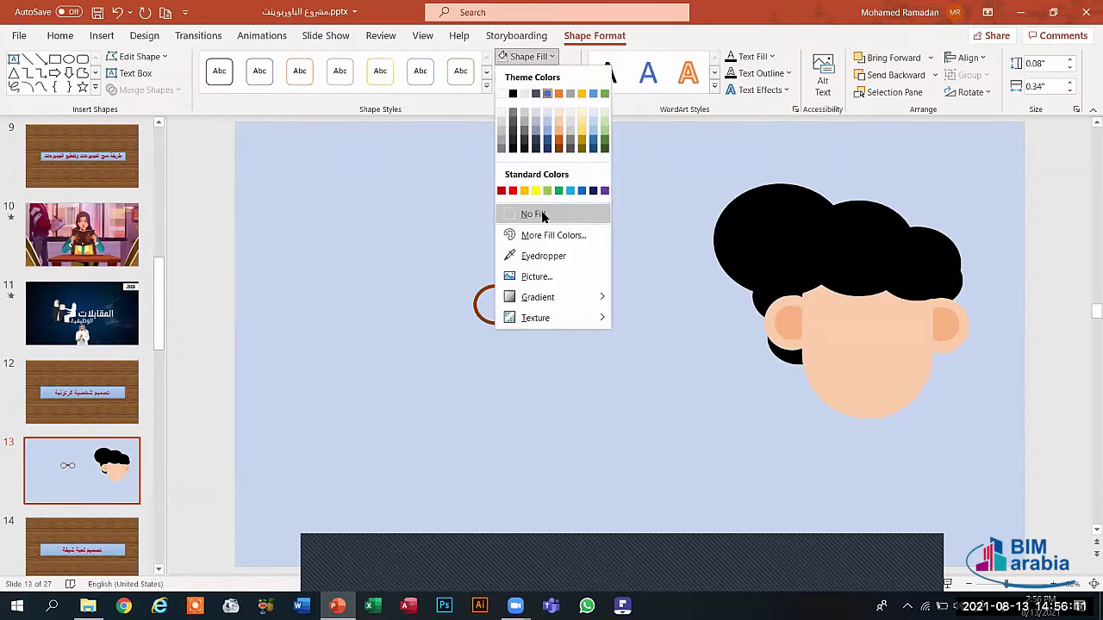
left_click(532, 214)
left_click(556, 351)
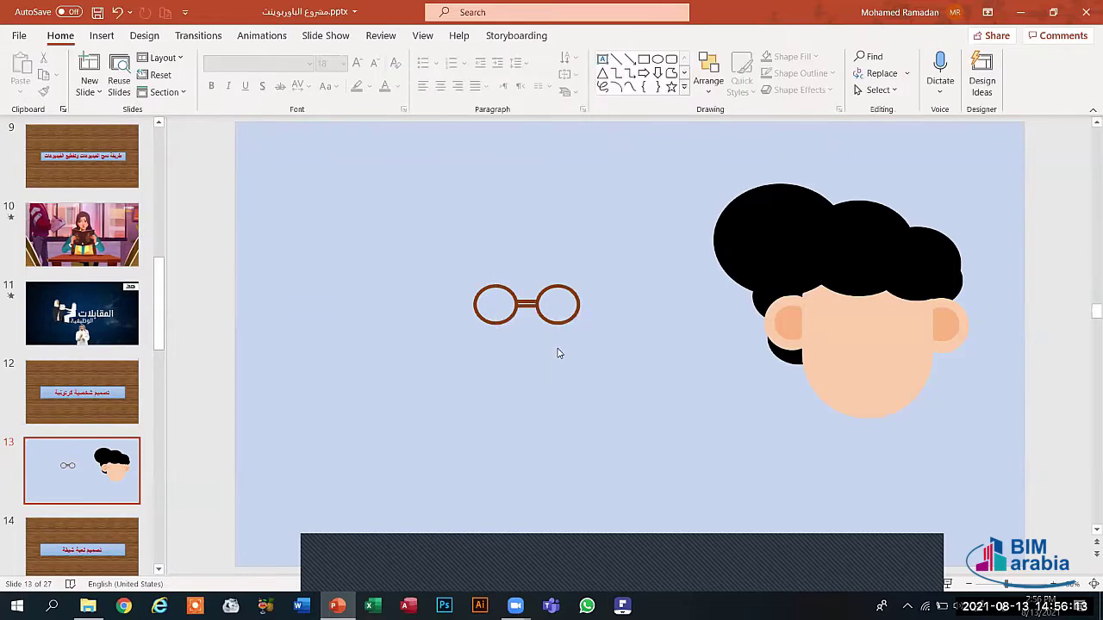
left_click(527, 307)
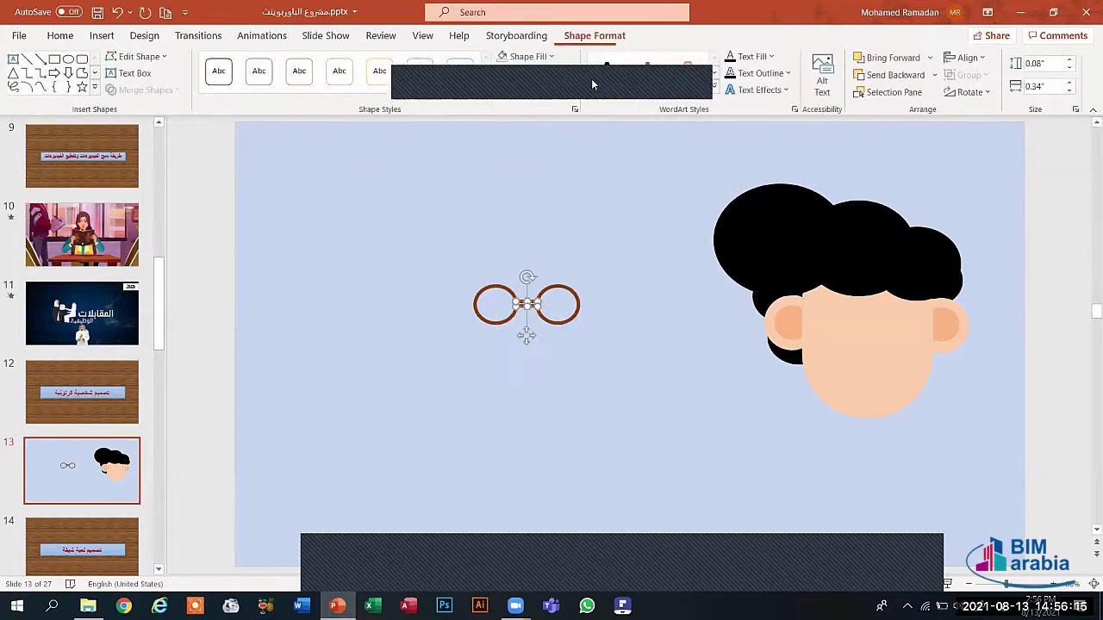
left_click(527, 56)
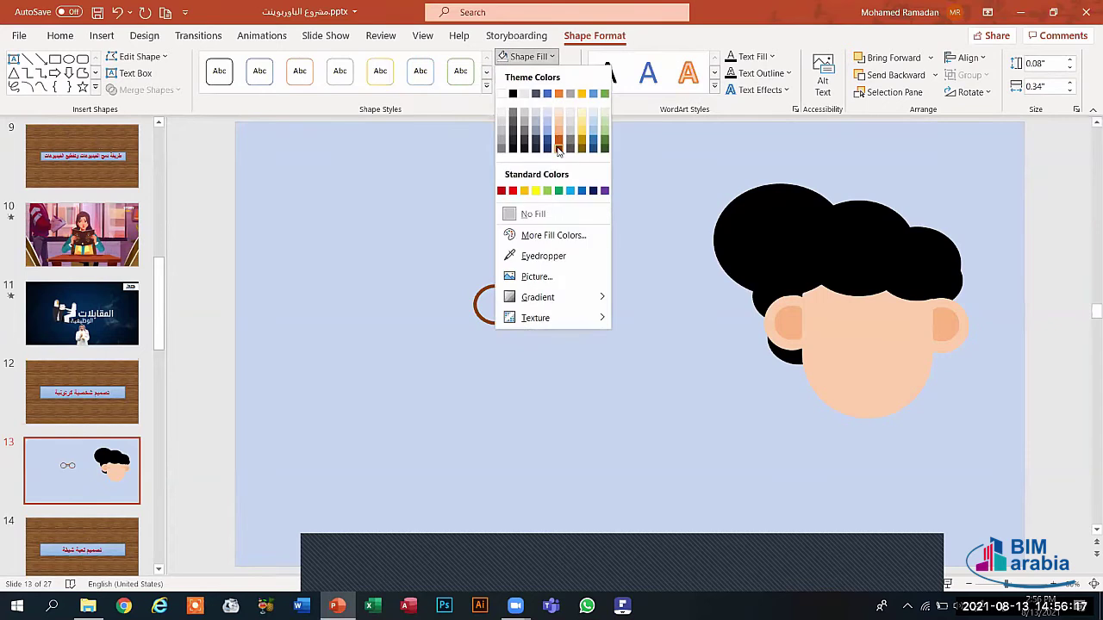
left_click(557, 150)
left_click(561, 364)
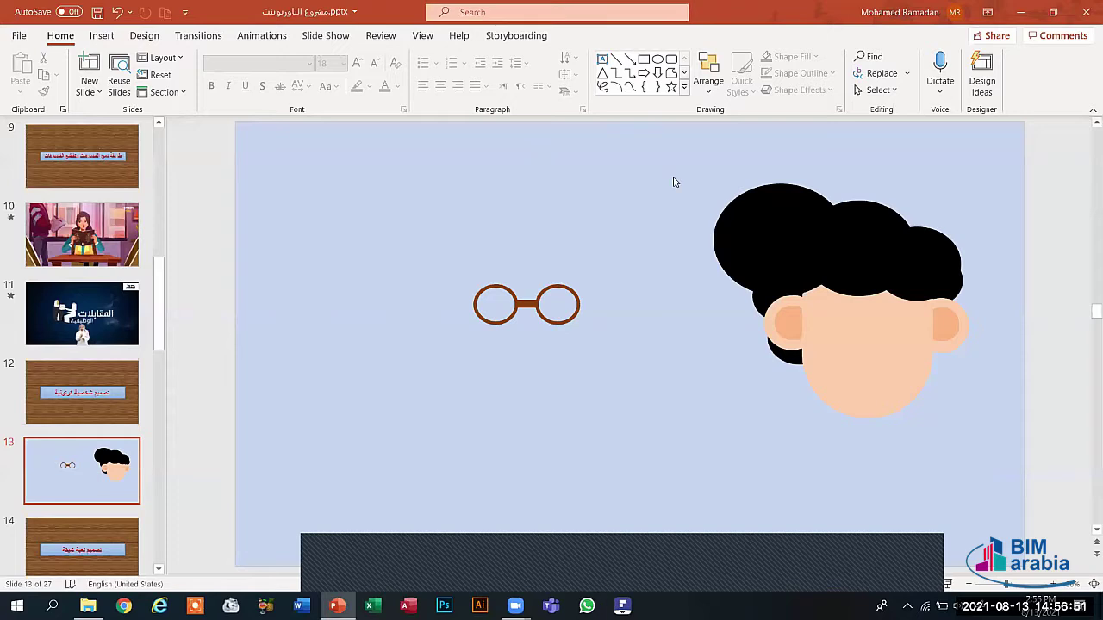
Delete the old glasses: both circles and the bridge.
left_click(528, 303)
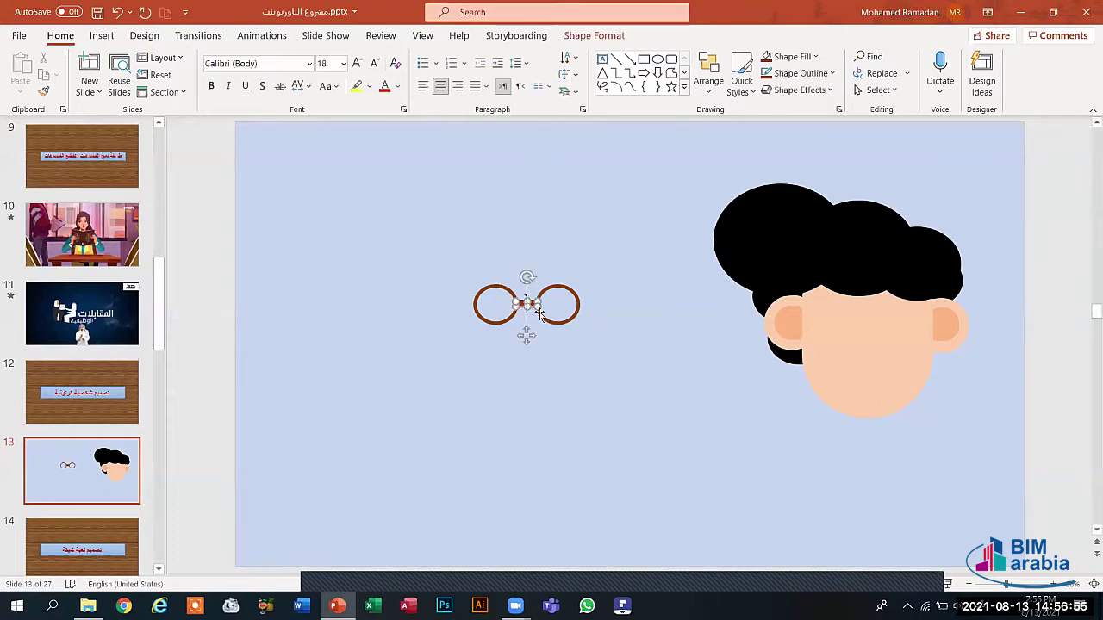
left_click(541, 313)
key("Delete")
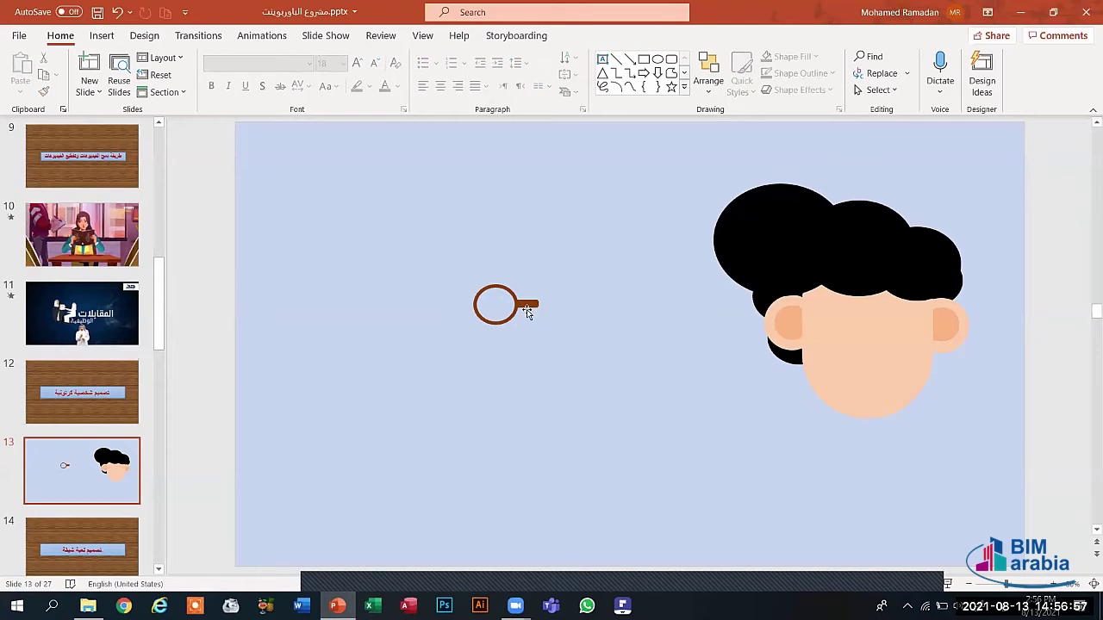
left_click(522, 303)
key("Delete")
left_click(514, 303)
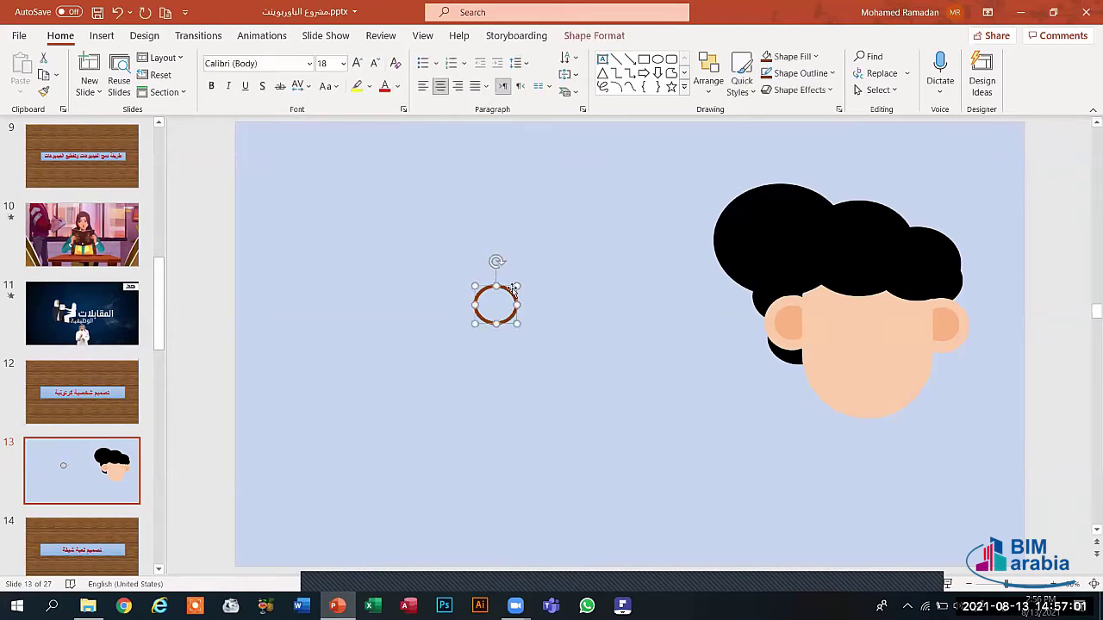
left_click_drag(514, 295, 482, 269)
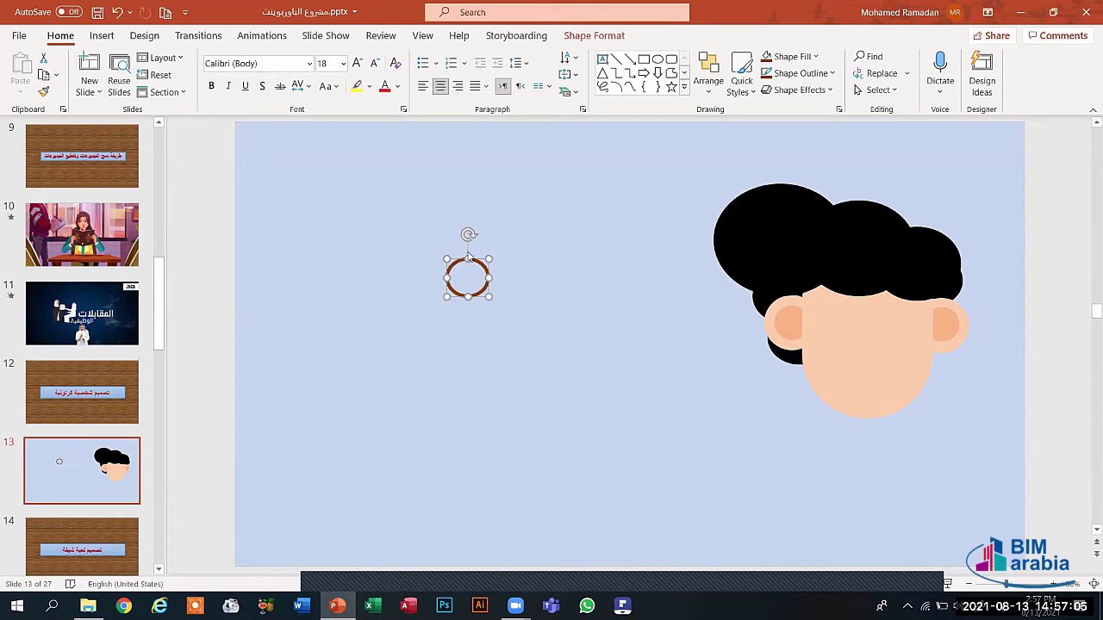
key("Delete")
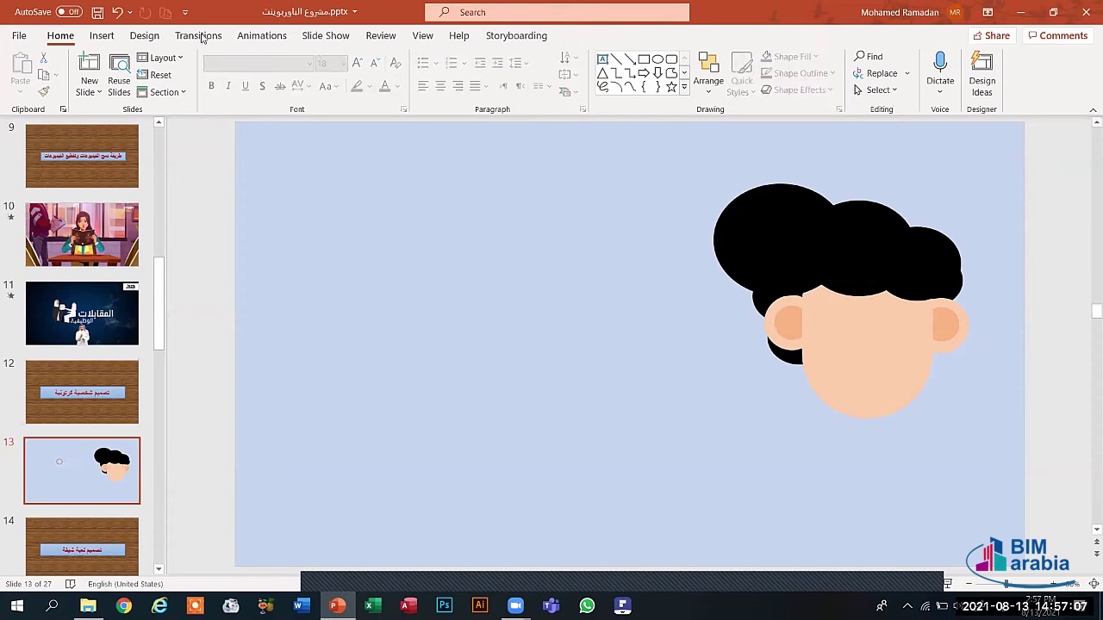
Draw a new oval at the slide's upper left with no fill.
left_click(102, 36)
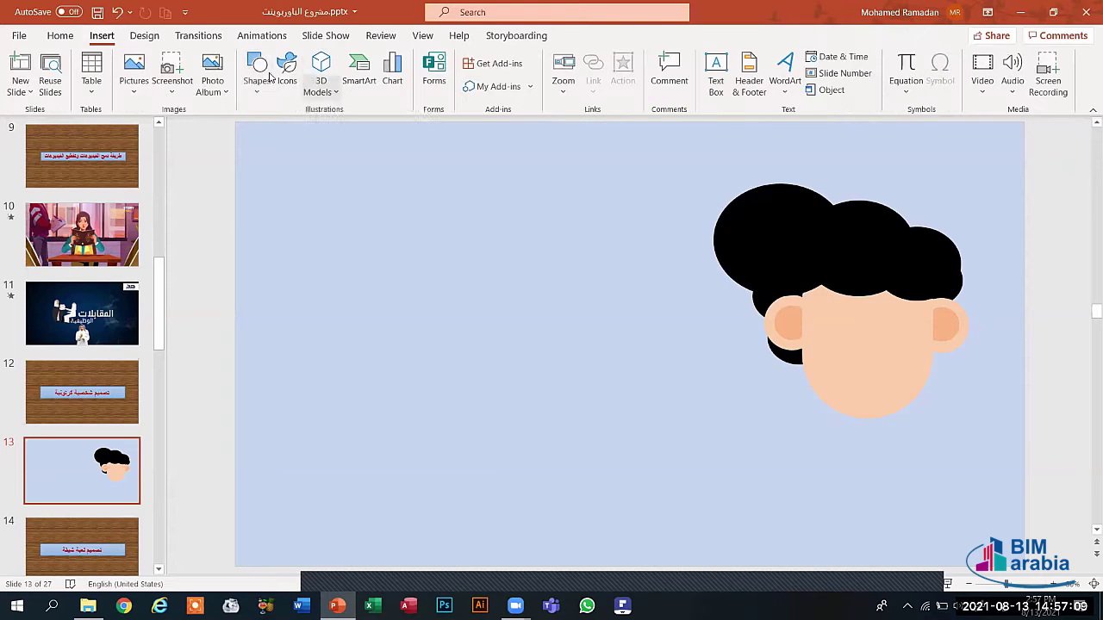
left_click(256, 71)
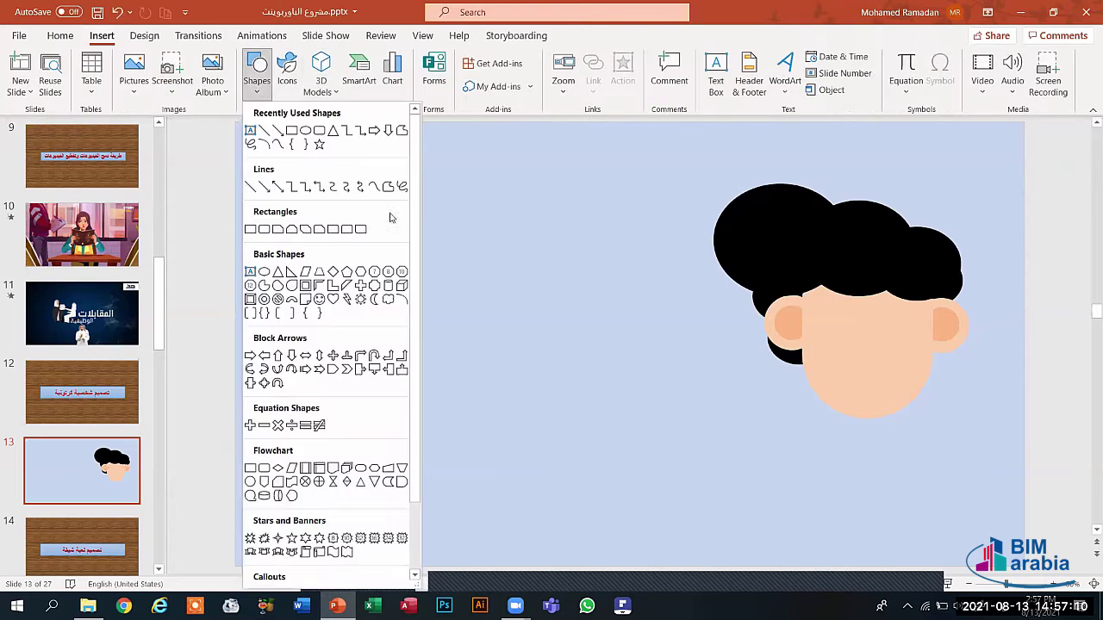
left_click(305, 130)
mouse_move(380, 254)
left_mouse_down()
mouse_move(397, 270)
mouse_move(391, 245)
left_mouse_up()
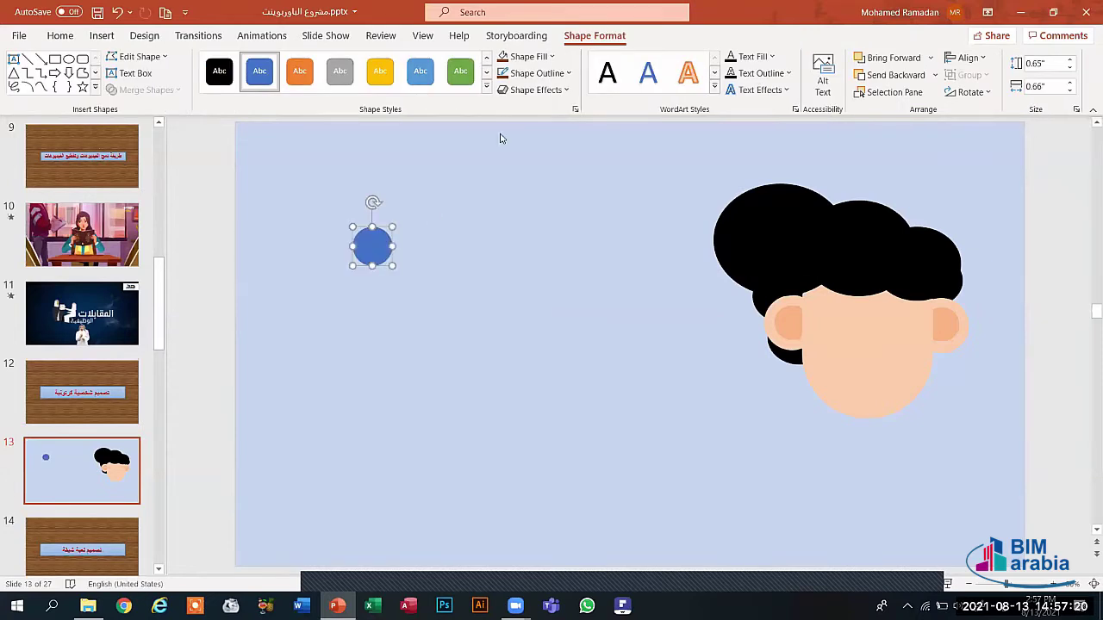
left_click(546, 58)
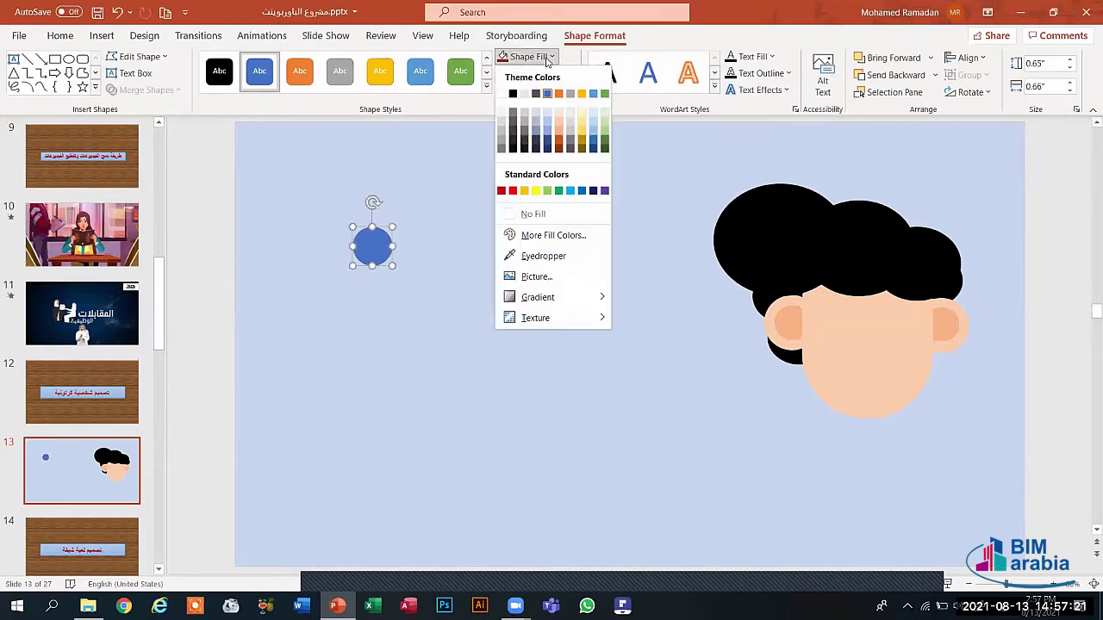
left_click(528, 215)
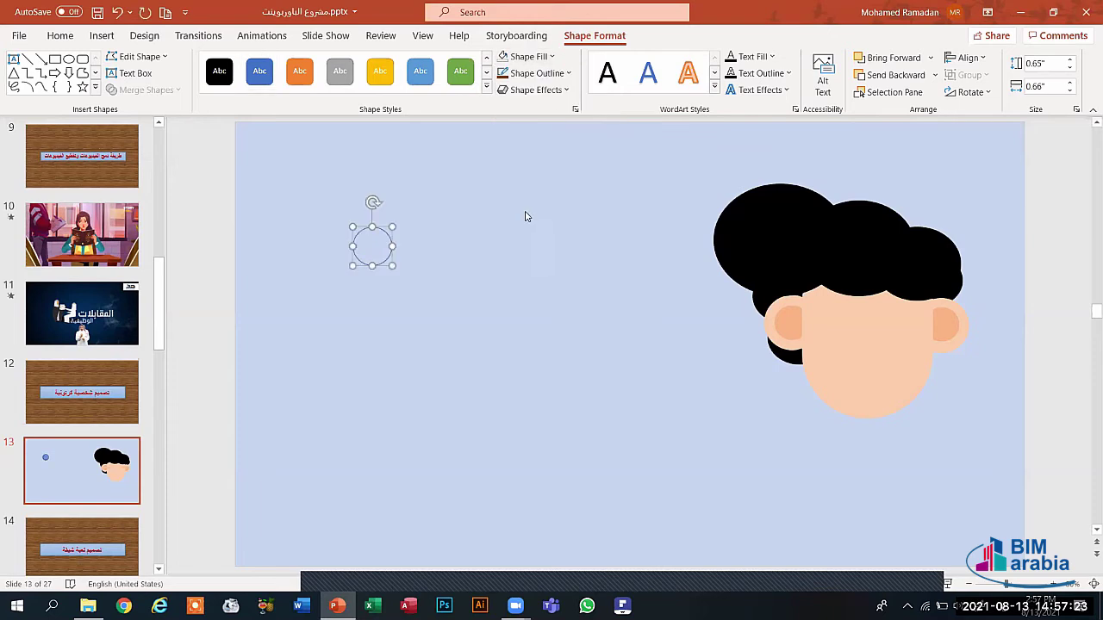
Give the circle a 4½ pt orange outline and place a duplicate beside it.
left_click(560, 74)
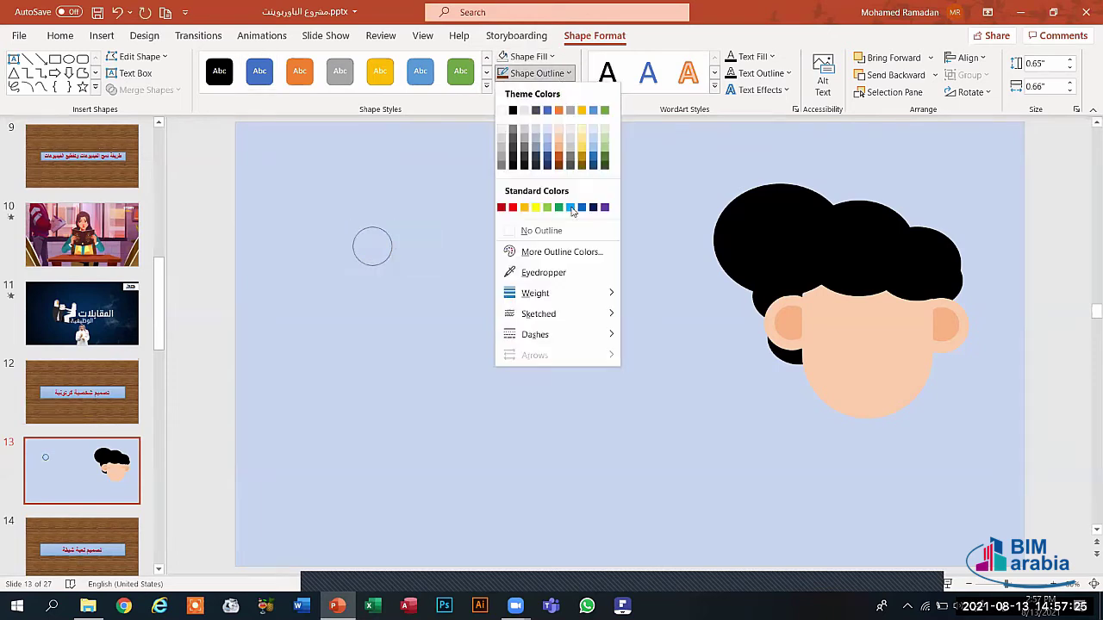
left_click(558, 166)
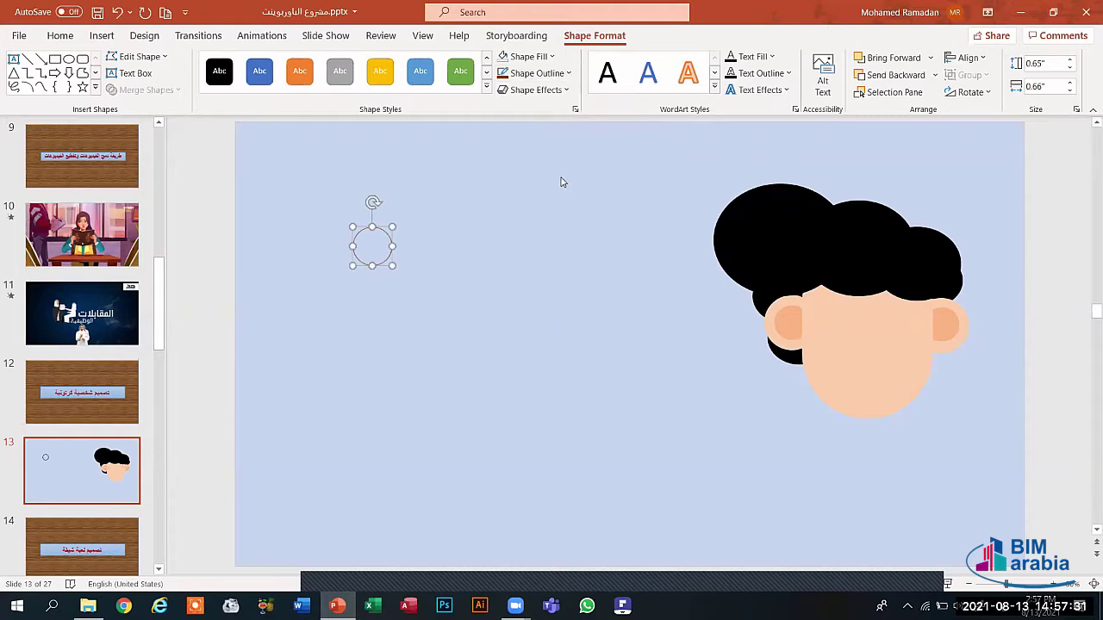
left_click(569, 74)
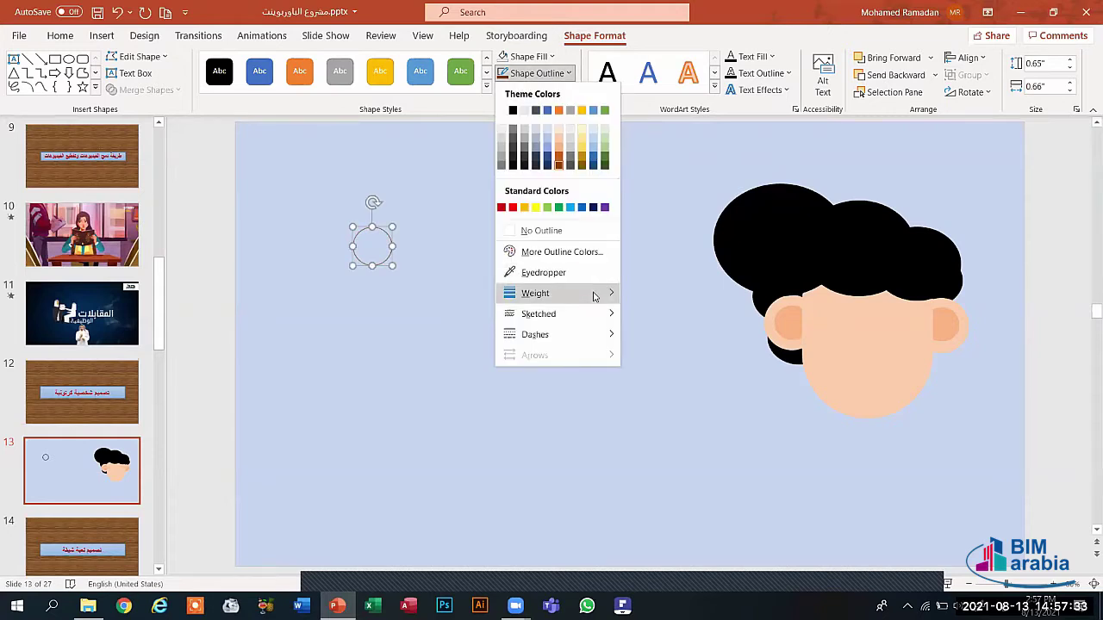
mouse_move(603, 293)
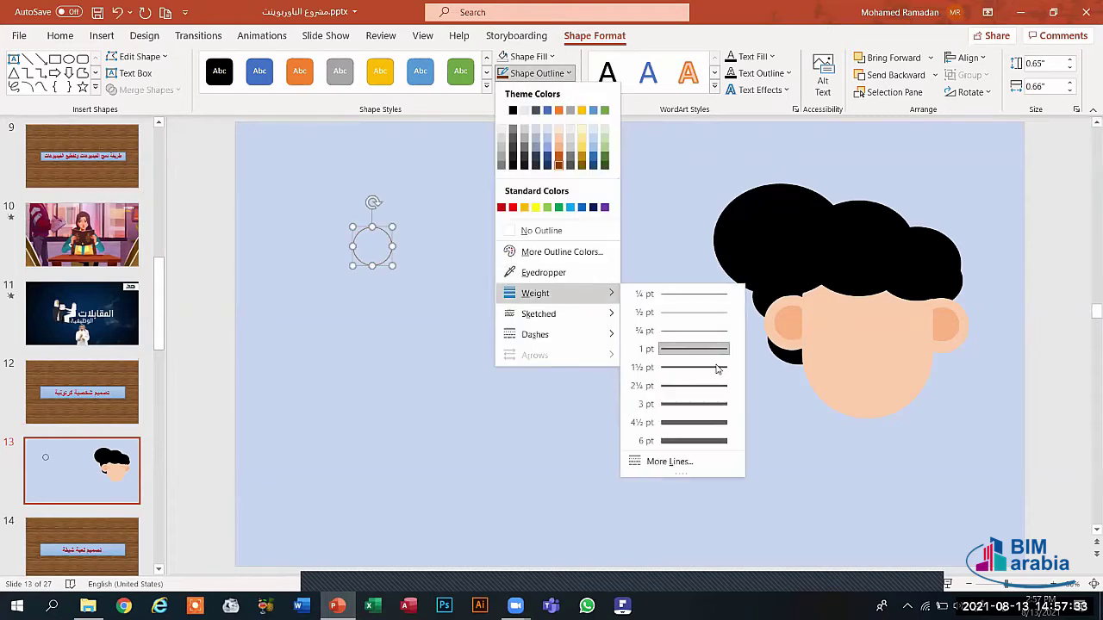
left_click(701, 423)
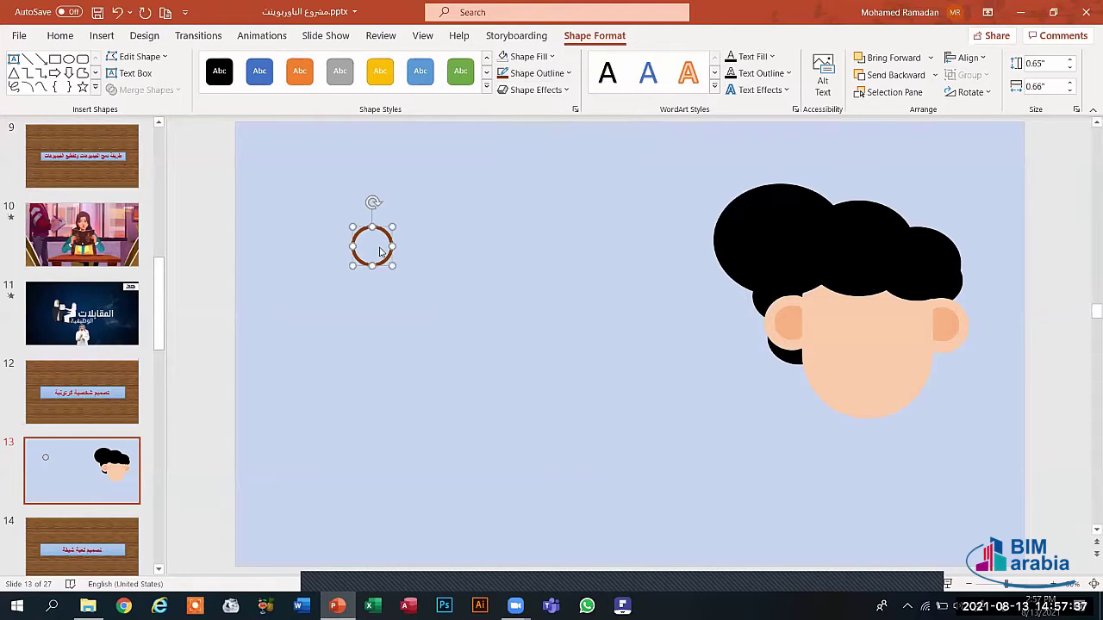
key("ctrl+d")
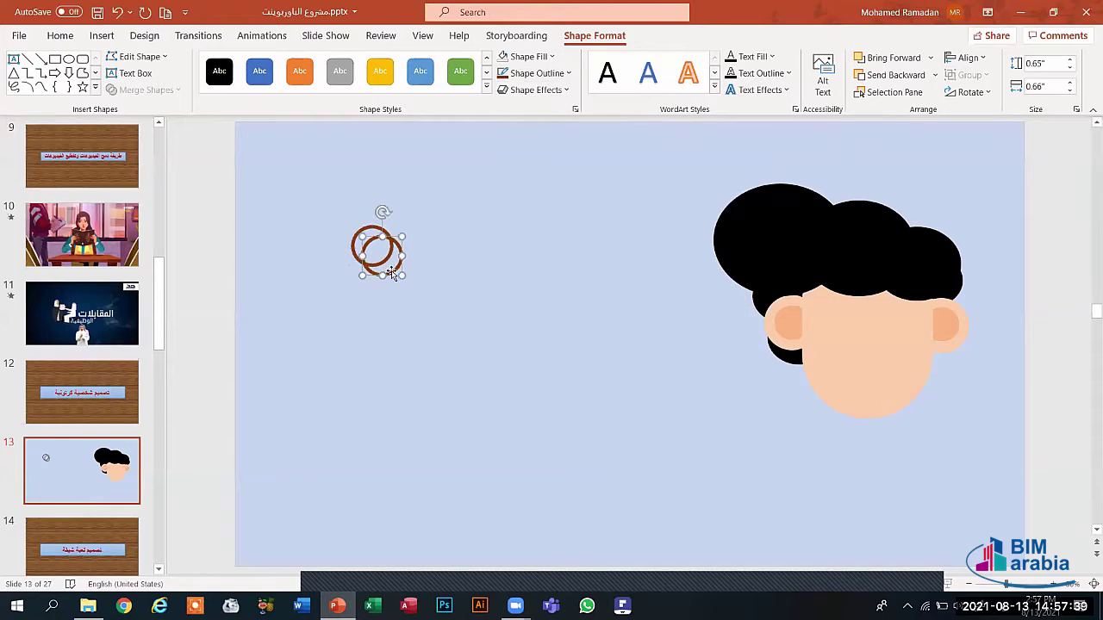
left_click_drag(388, 269, 440, 262)
left_click(419, 291)
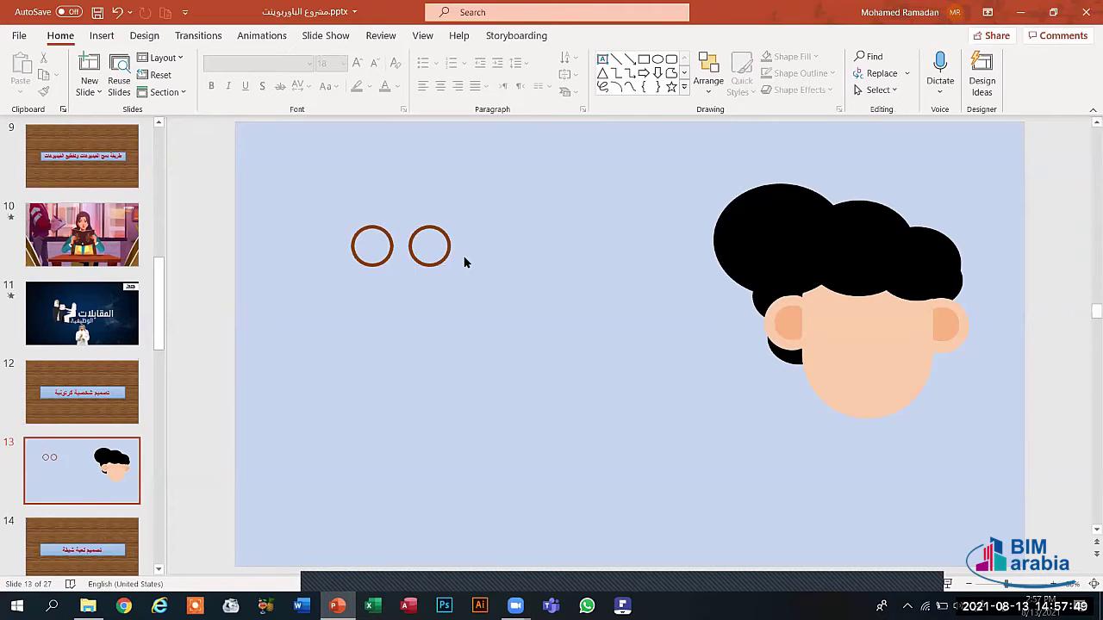
Draw a small rounded rectangle bar between the two lens circles.
left_click(103, 38)
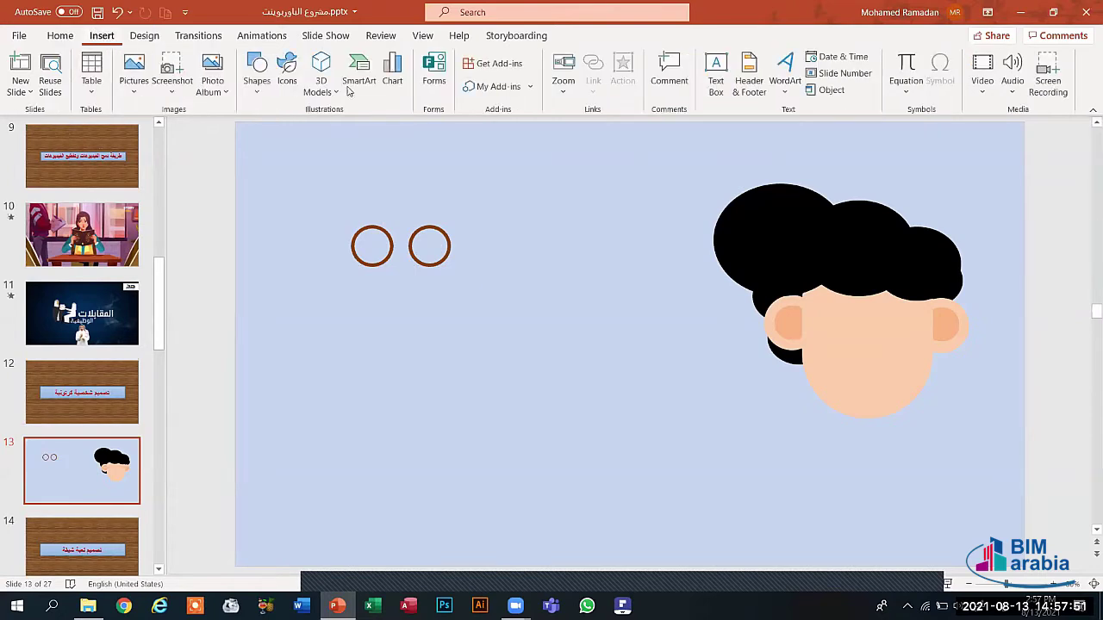
left_click(257, 76)
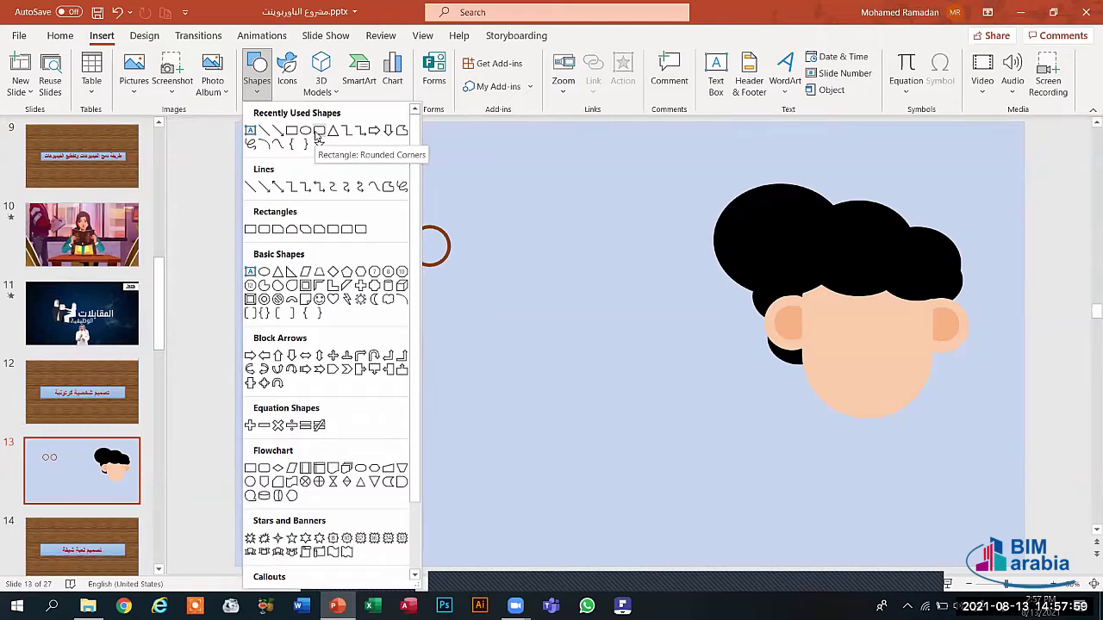
left_click(316, 132)
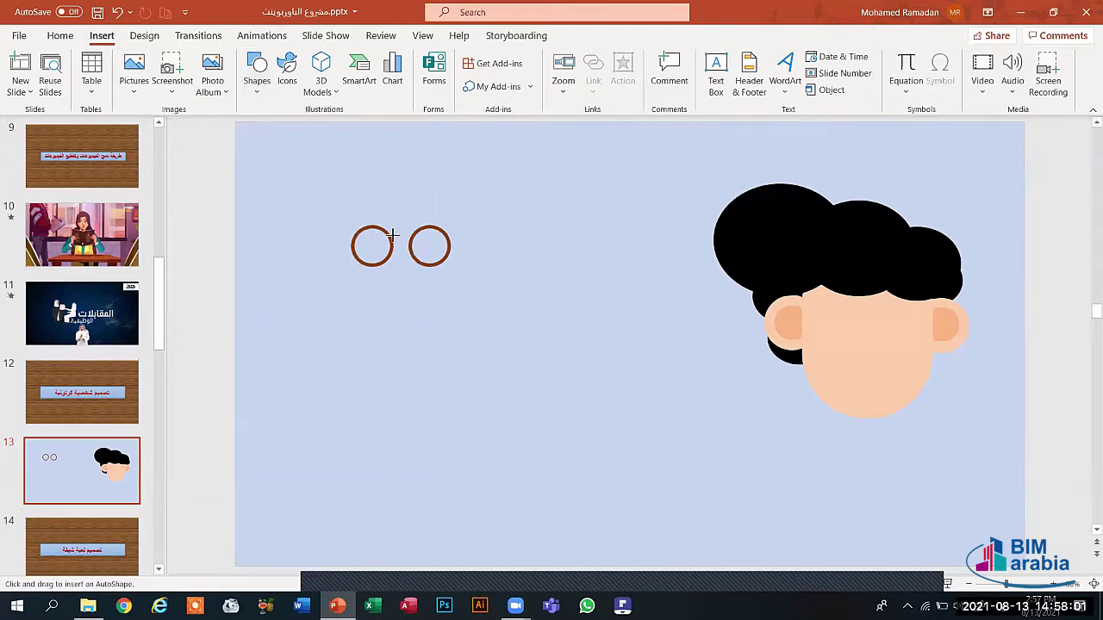
left_click_drag(394, 241, 399, 243)
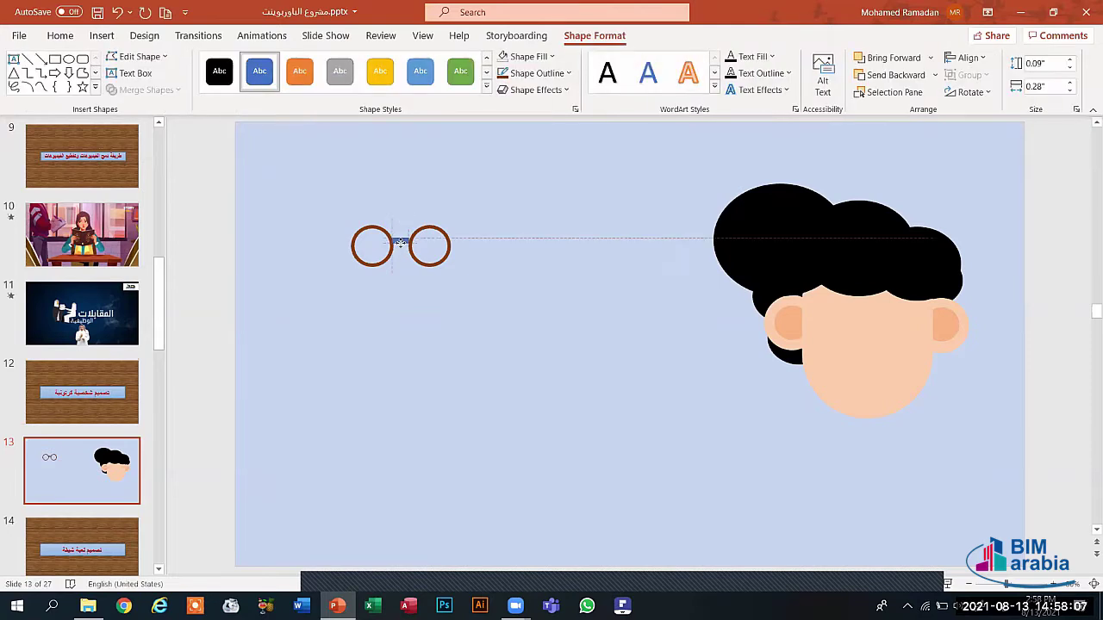
left_click_drag(399, 242, 400, 243)
Fill the bridge bar dark brown and set its outline weight to 4½ pt.
left_click(550, 56)
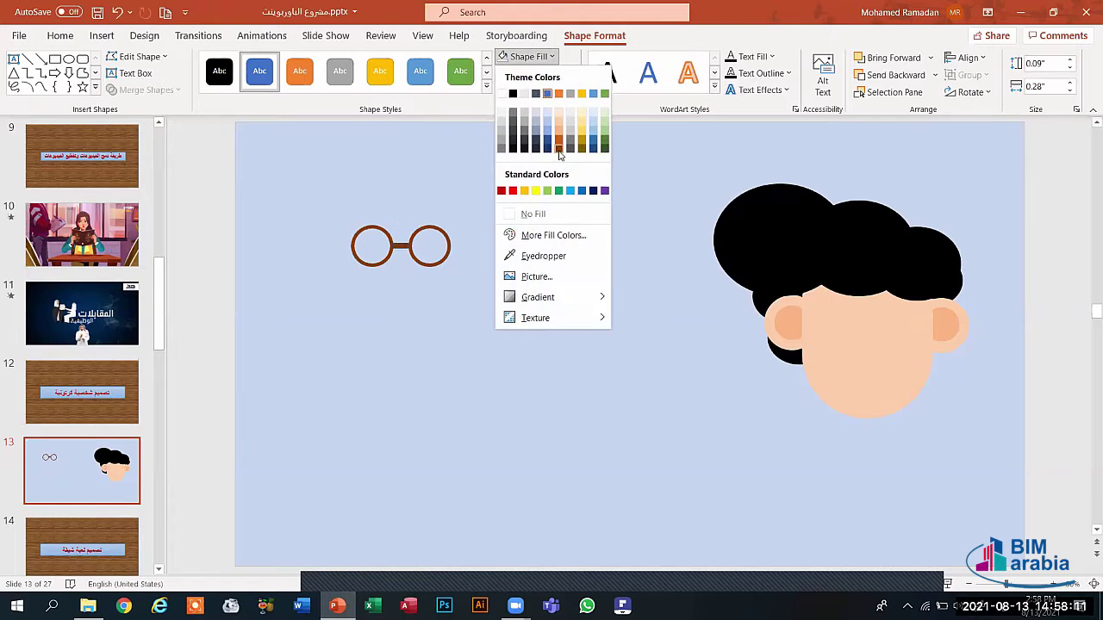
left_click(558, 148)
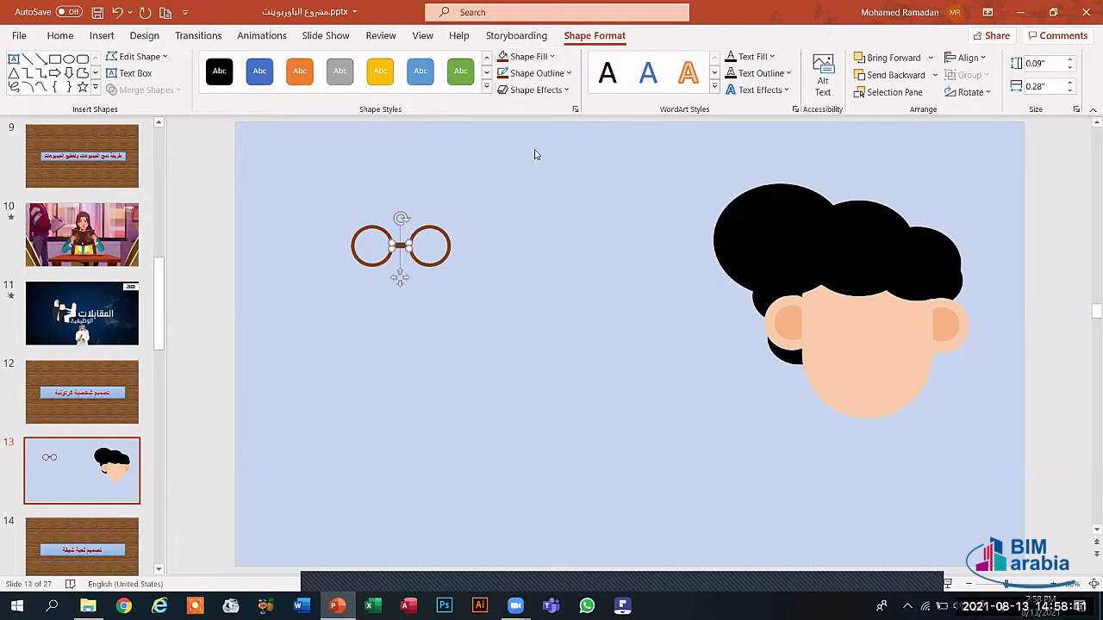
left_click(556, 73)
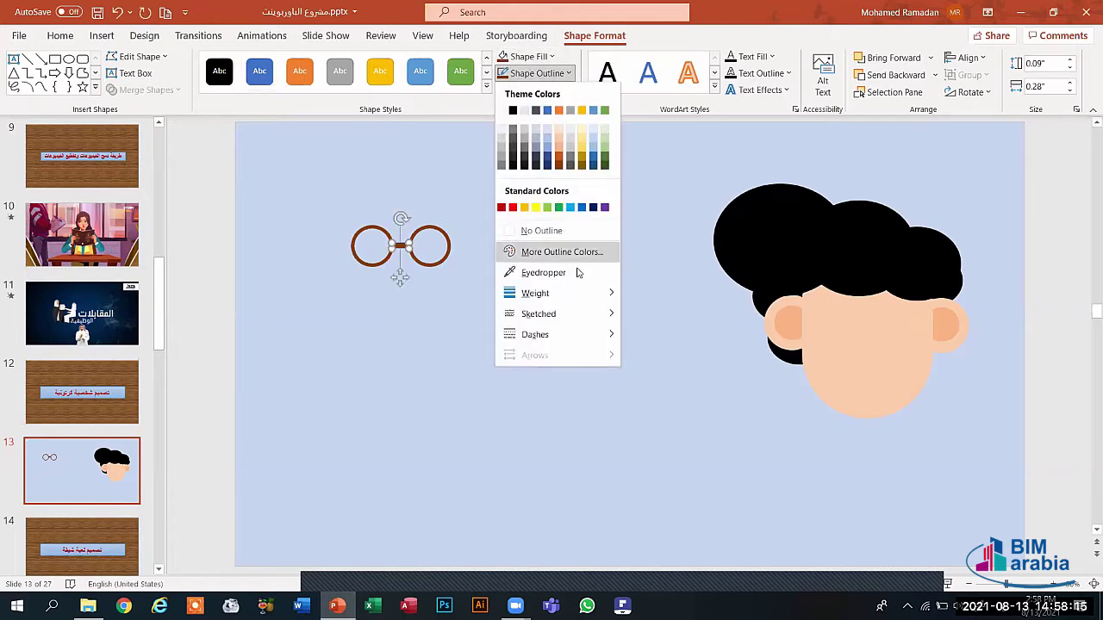
mouse_move(584, 297)
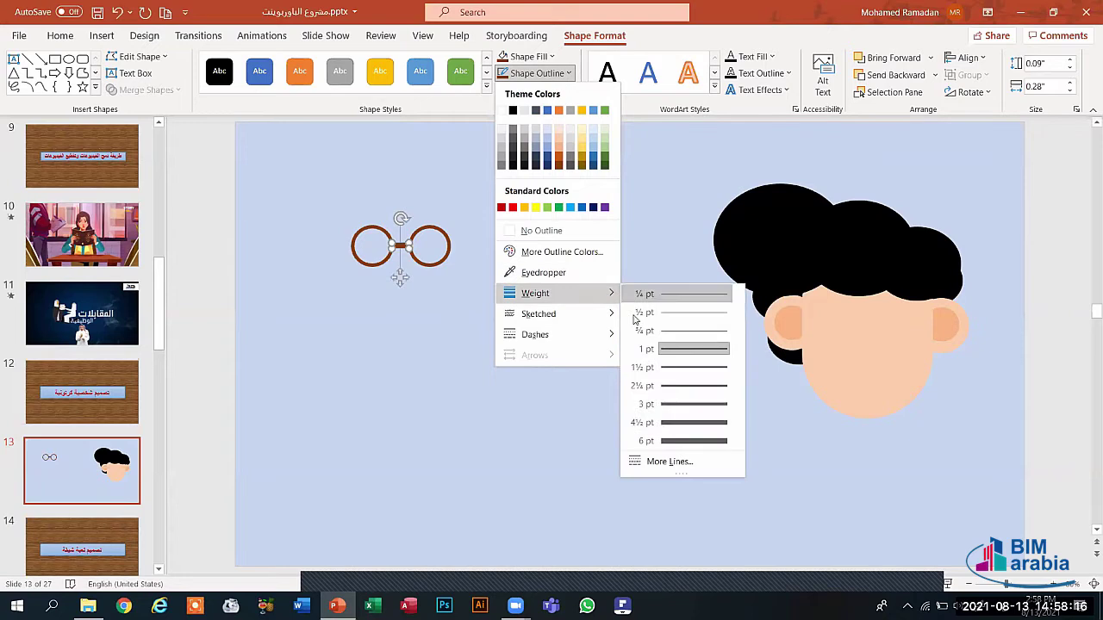
left_click(678, 422)
left_click(558, 73)
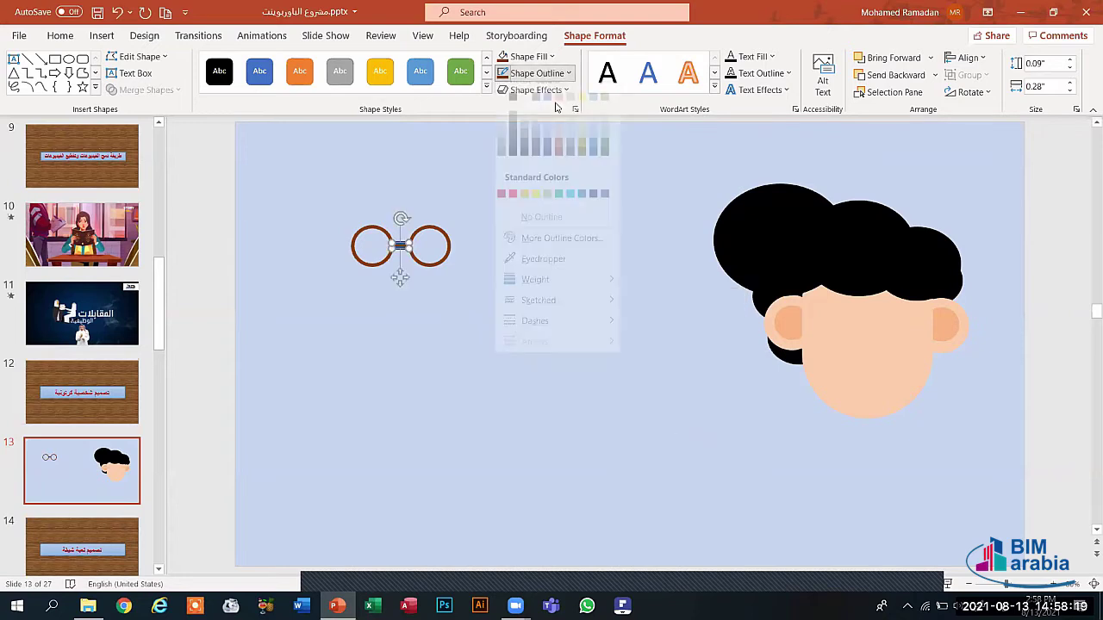
left_click(445, 334)
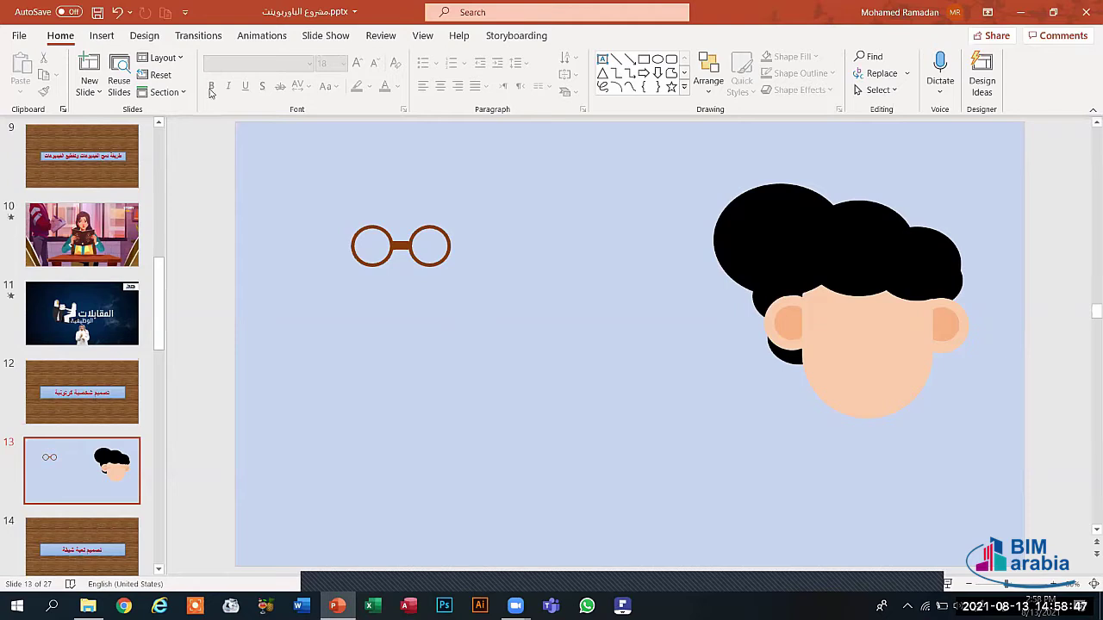
Draw a small rectangle on the slide just below the glasses.
left_click(102, 35)
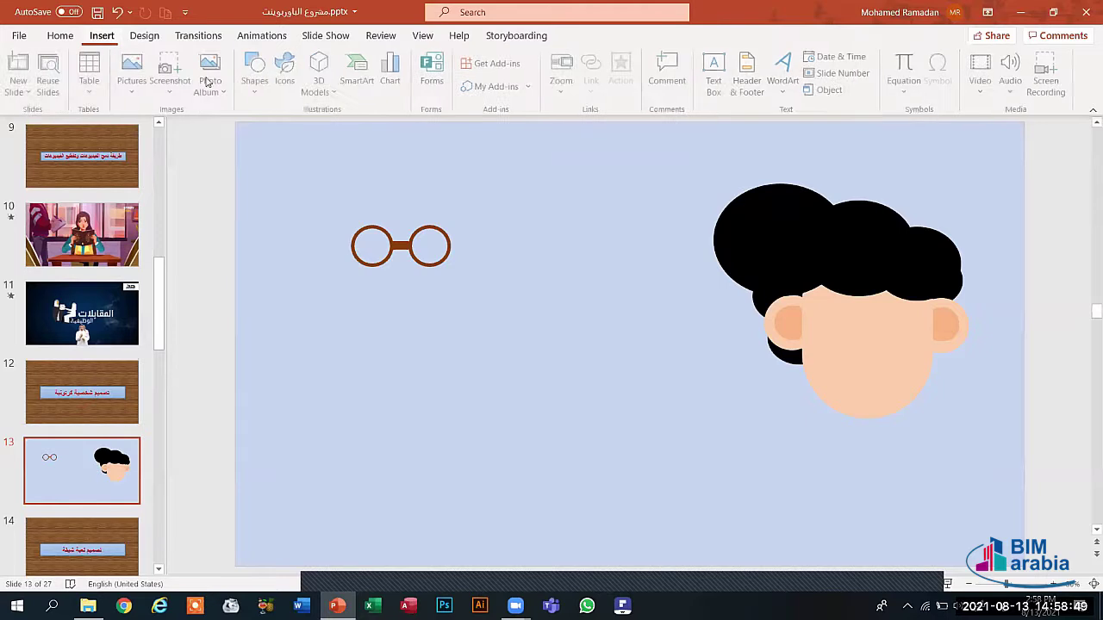
left_click(256, 84)
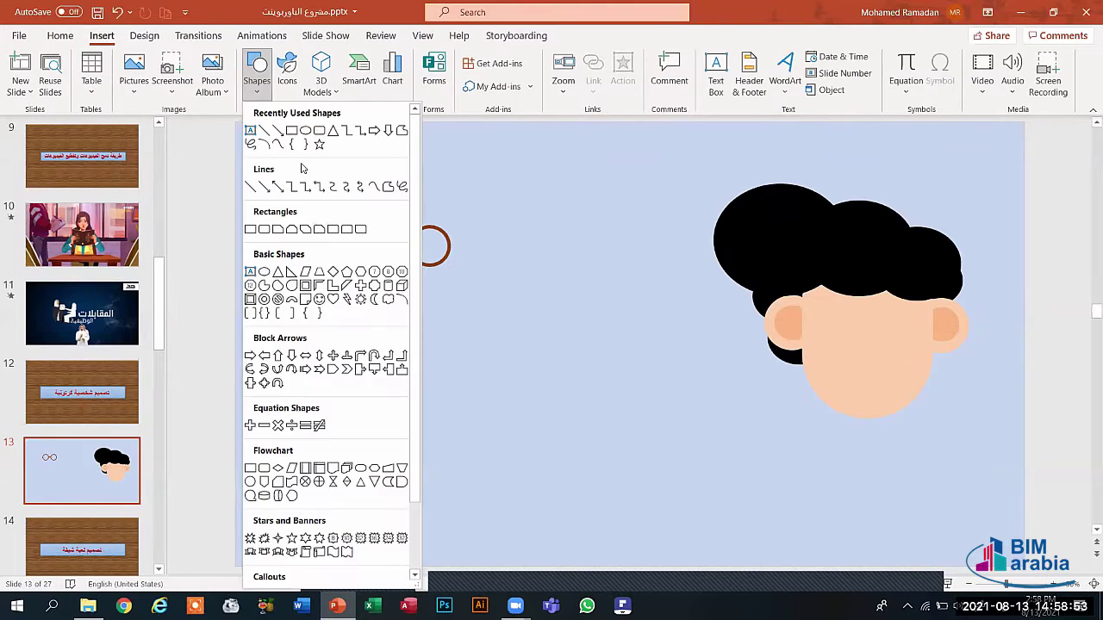
left_click(292, 130)
left_click_drag(506, 351, 518, 390)
Tilt the rectangle diagonally, keep it below the glasses, and slim it to 0.63" by 0.19".
left_click_drag(513, 325, 546, 345)
left_click_drag(453, 294, 382, 244)
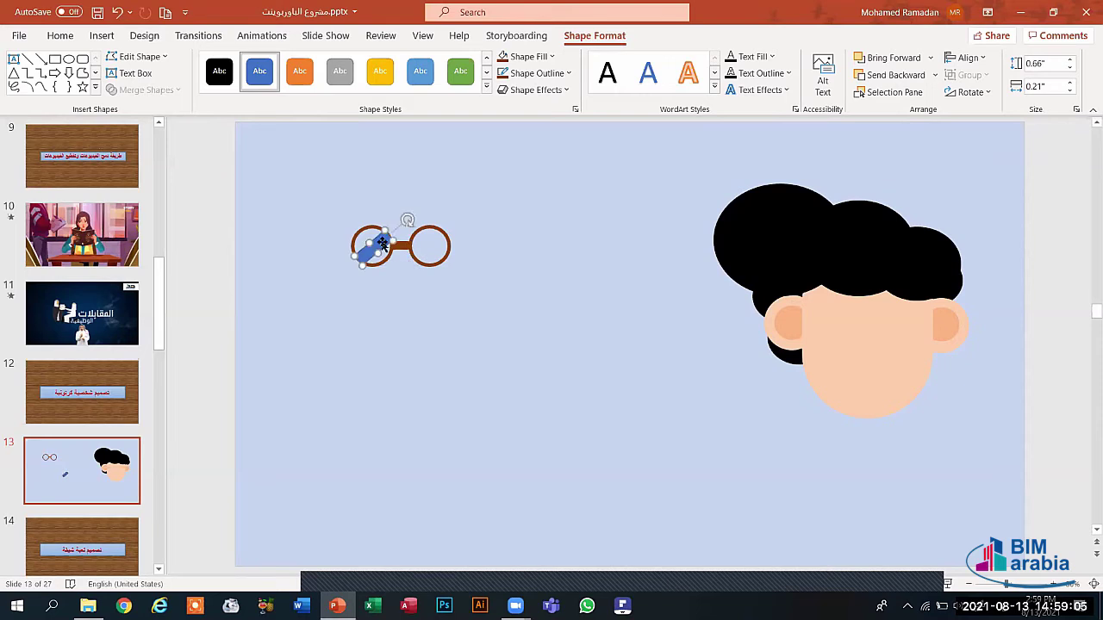
left_click_drag(383, 245, 353, 304)
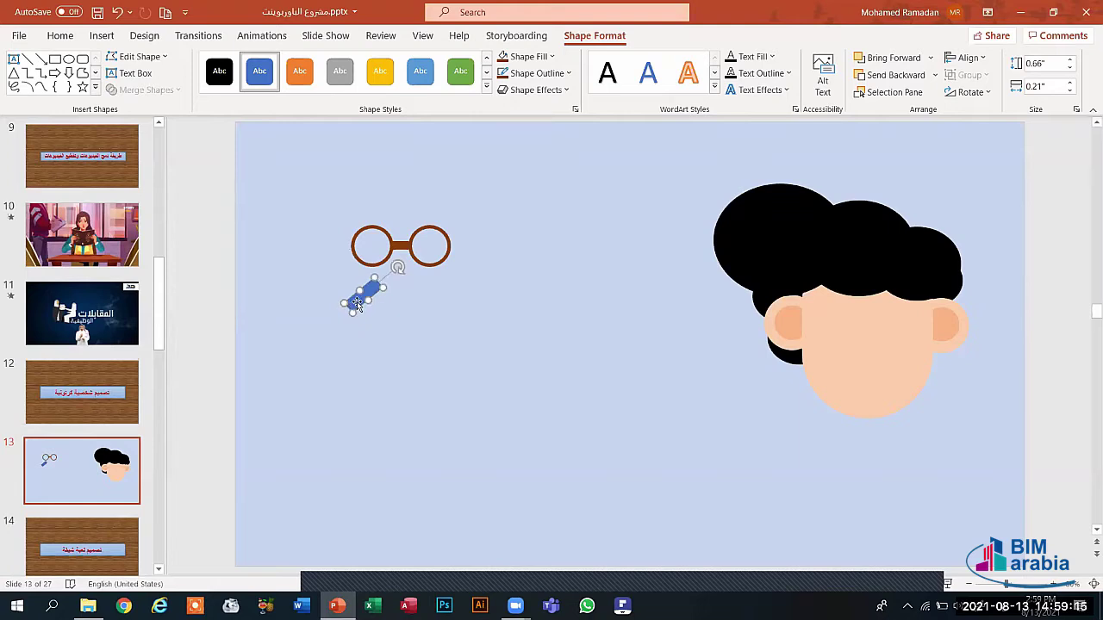
left_click_drag(369, 299, 367, 322)
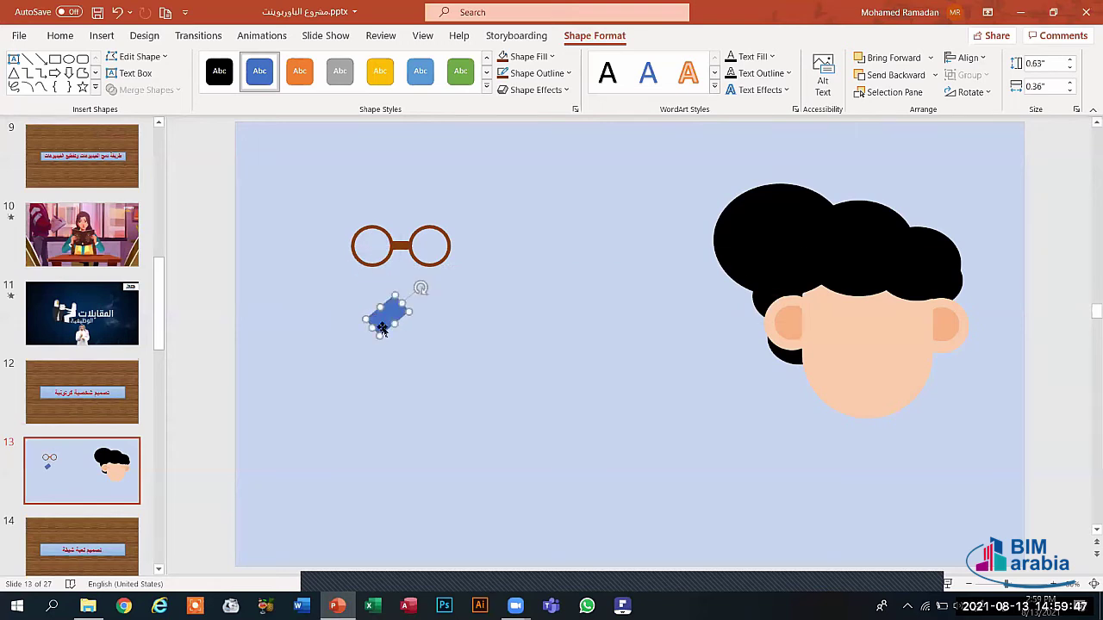
left_click_drag(392, 323, 386, 317)
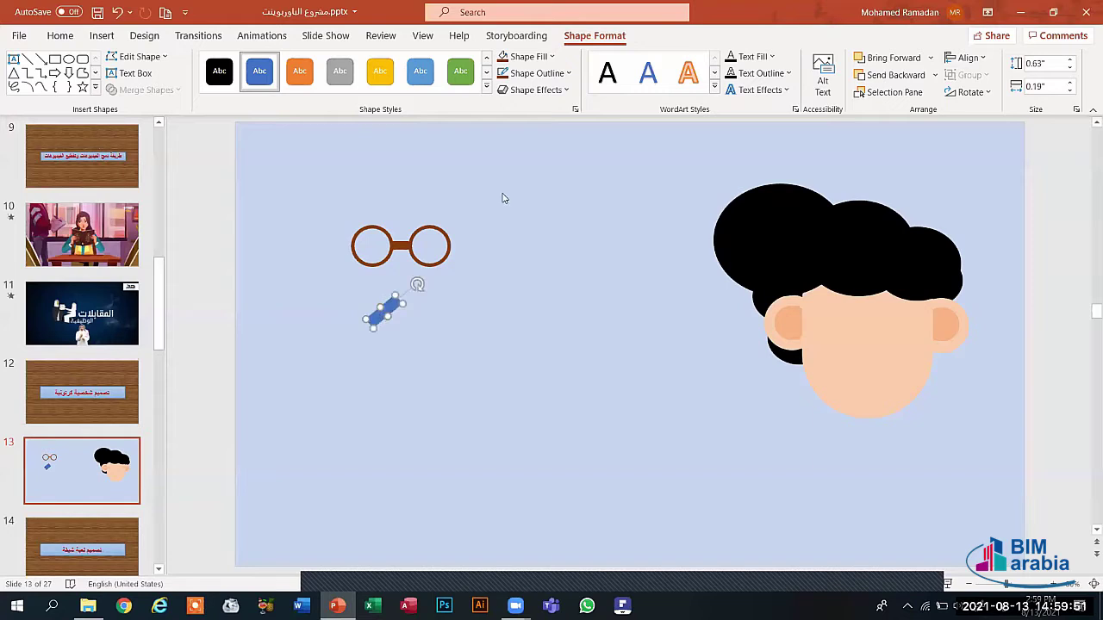
Make the bar white with no outline, place it on the left lens, and send it to back.
left_click(532, 60)
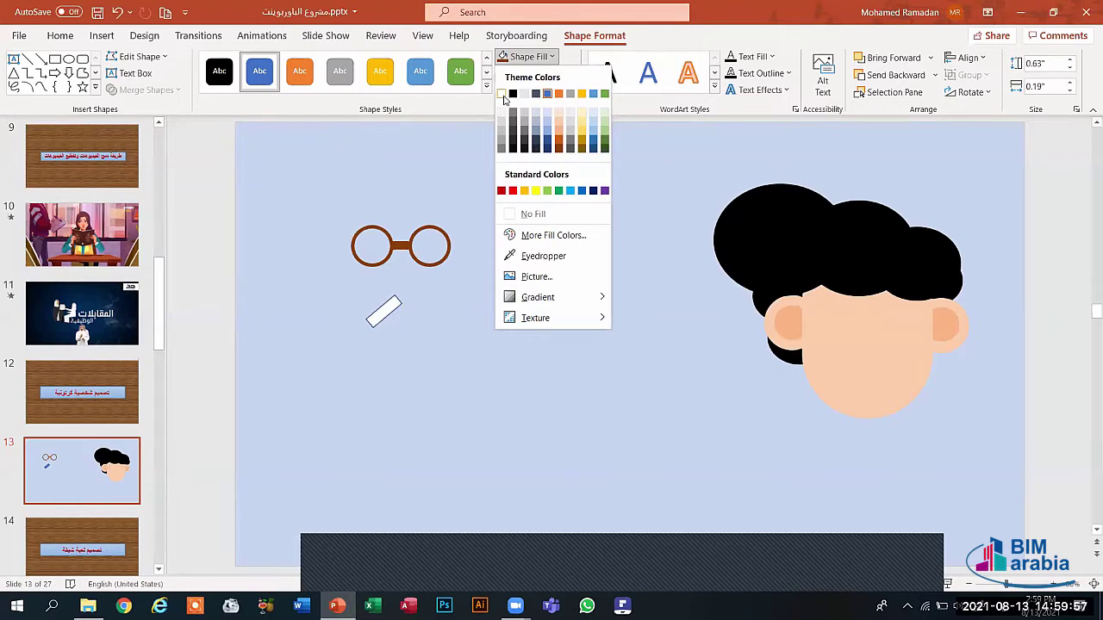
left_click(523, 92)
left_click(537, 74)
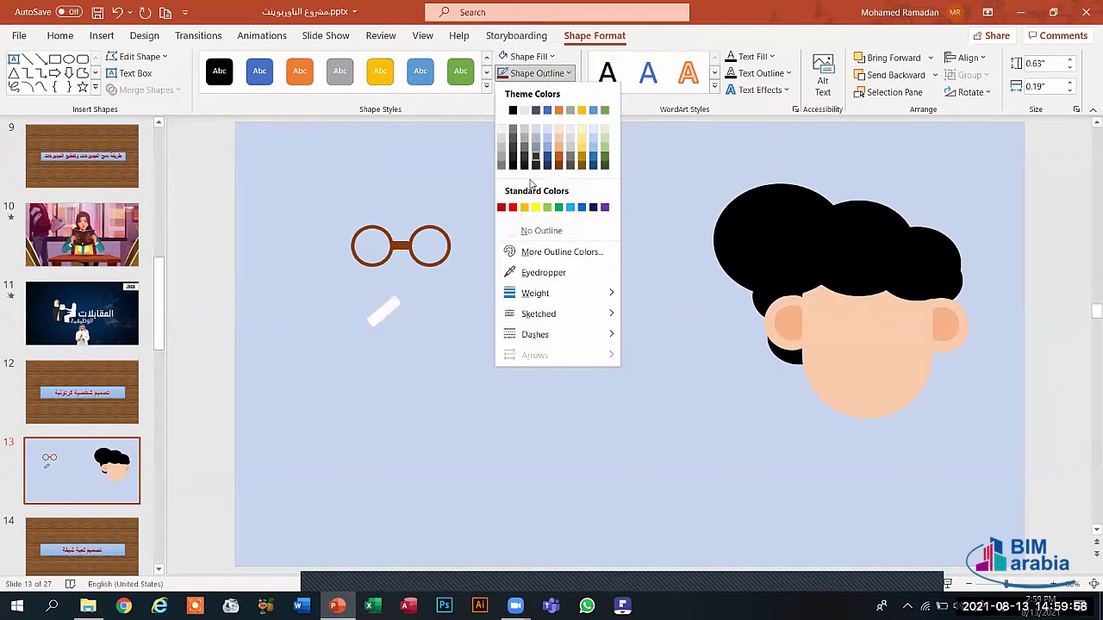
left_click(552, 229)
left_click_drag(384, 312, 379, 236)
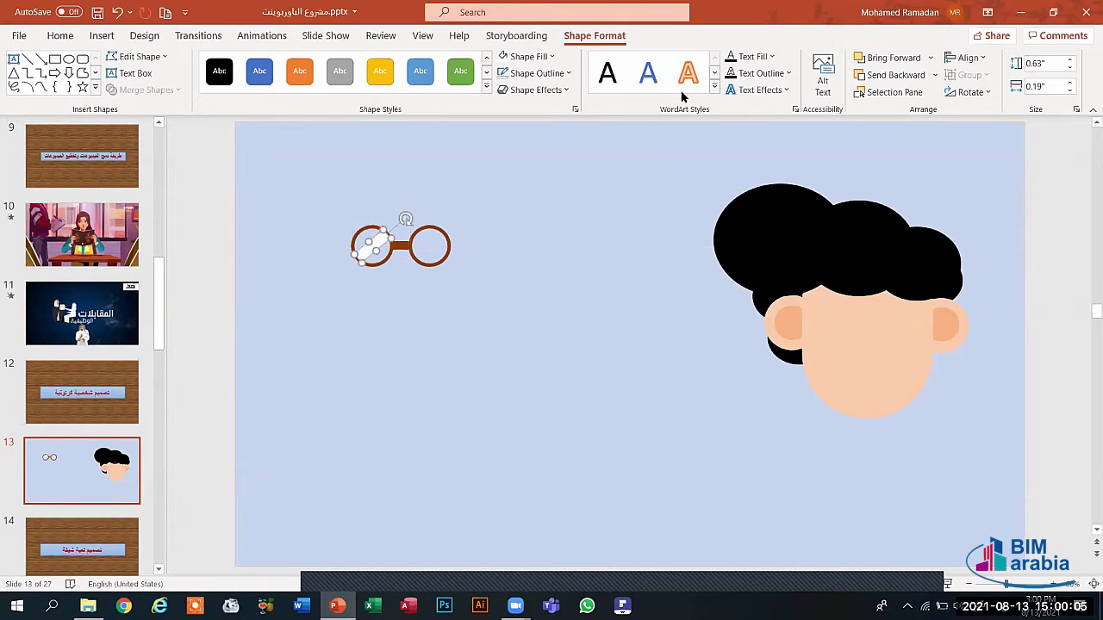
left_click(933, 77)
left_click(899, 113)
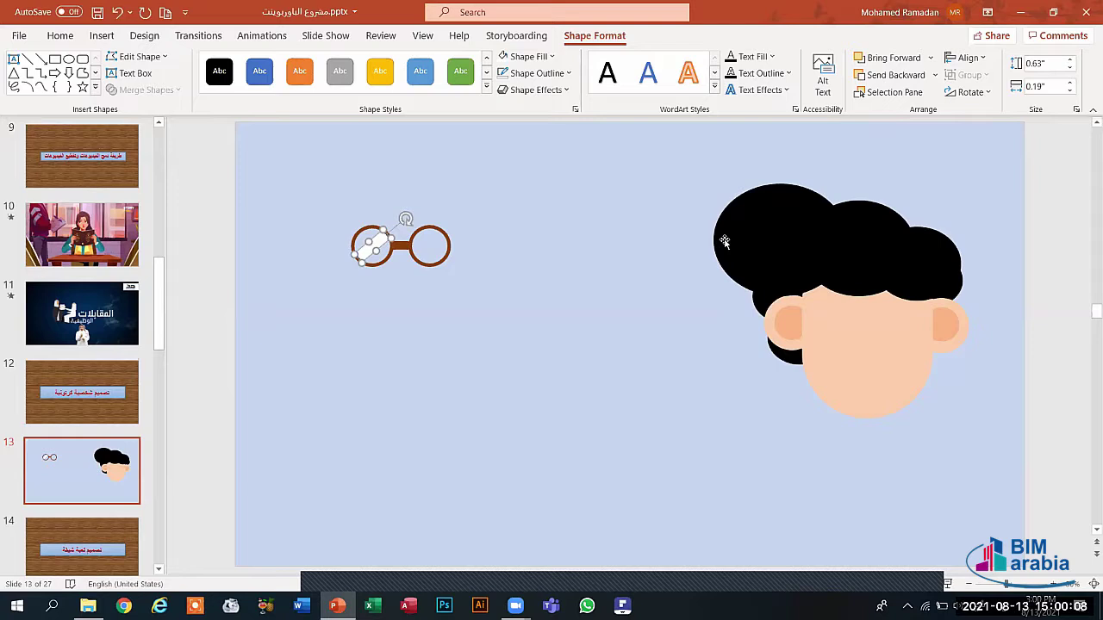
Copy the white highlight onto the right lens and send the copy to back.
left_click(658, 301)
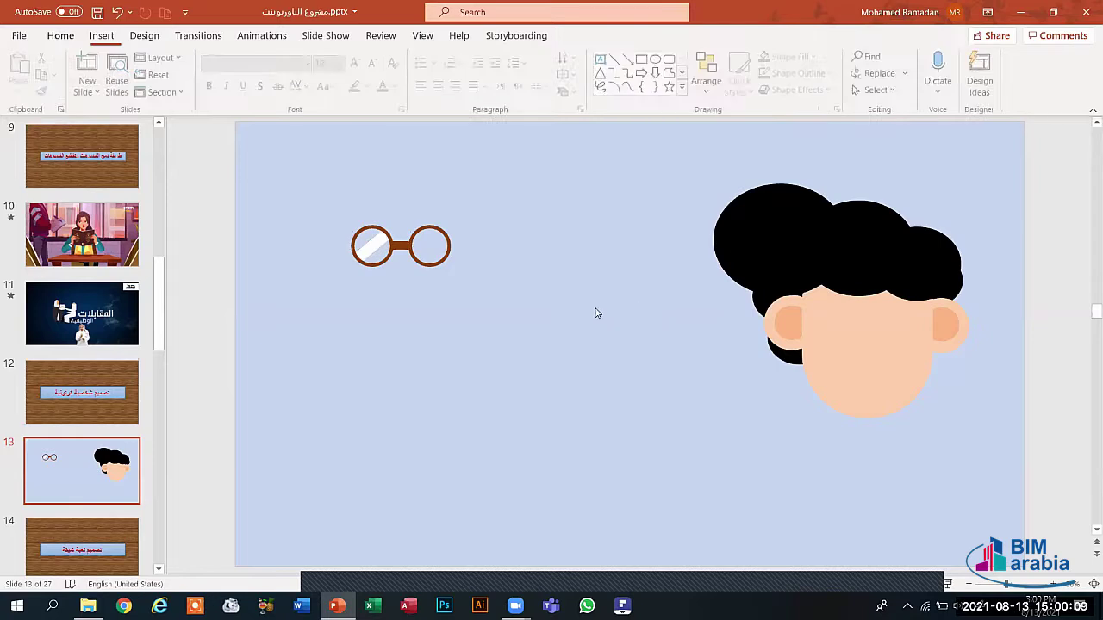
left_click(377, 250)
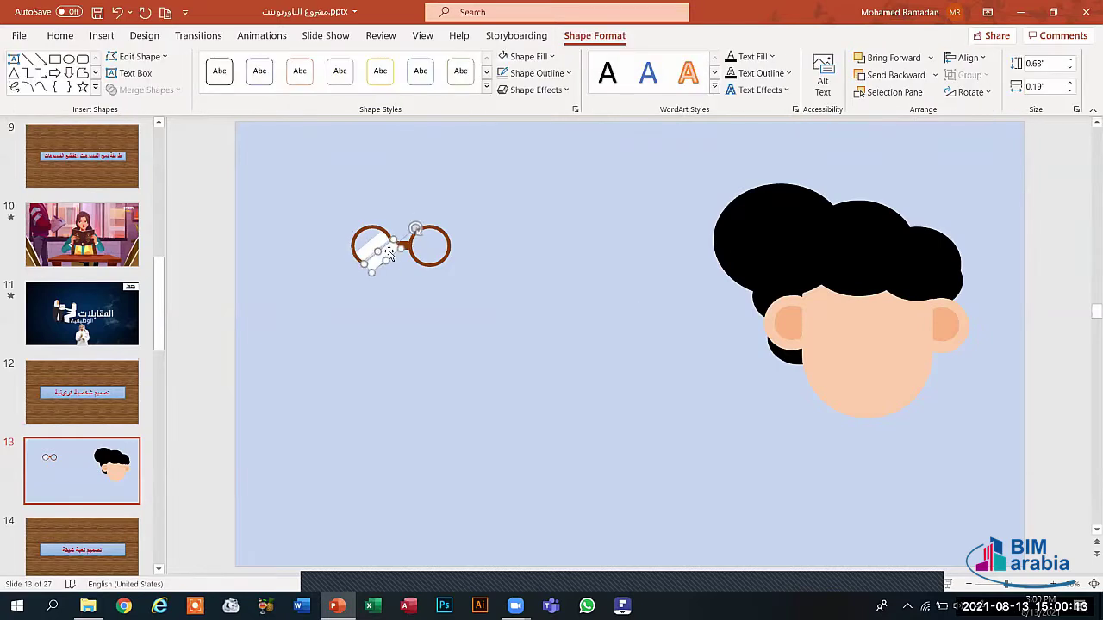
left_click_drag(388, 252, 430, 241, "ctrl")
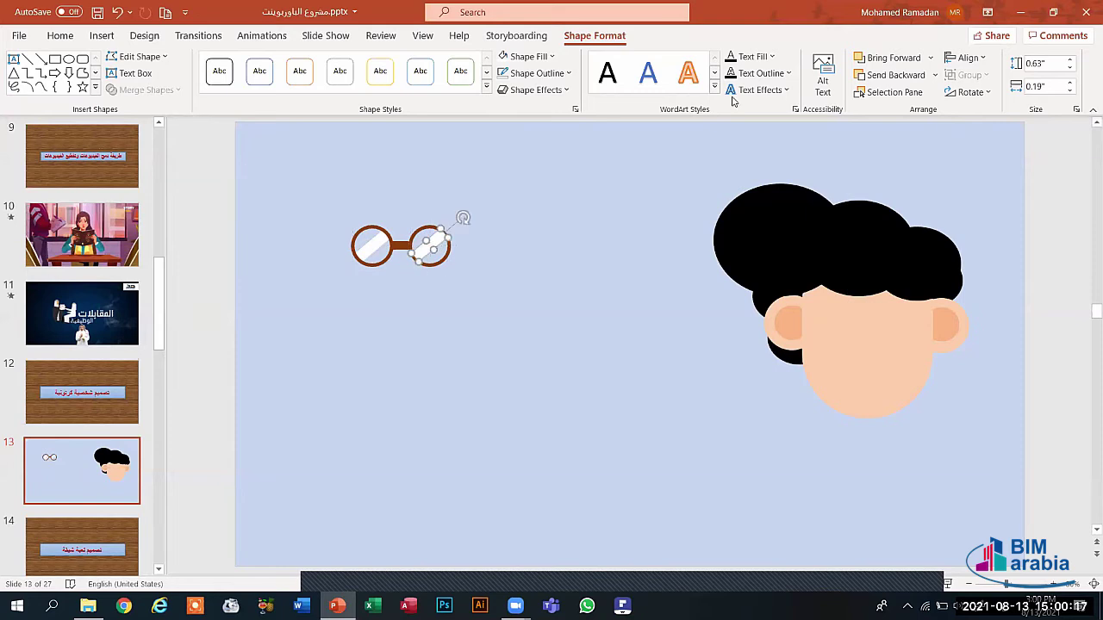
left_click(934, 75)
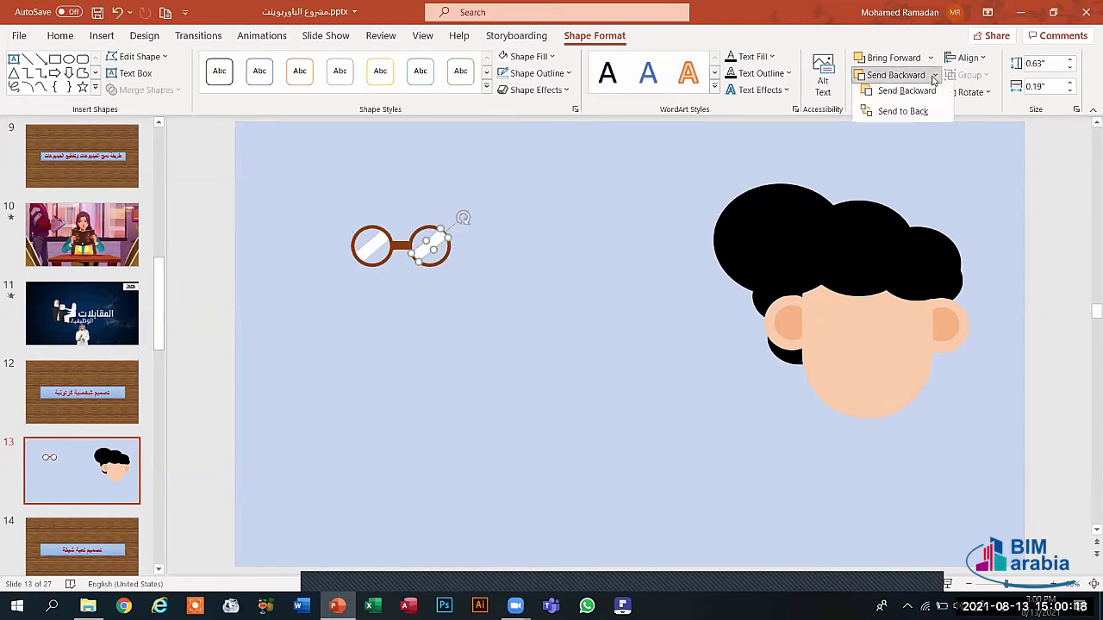
left_click(903, 115)
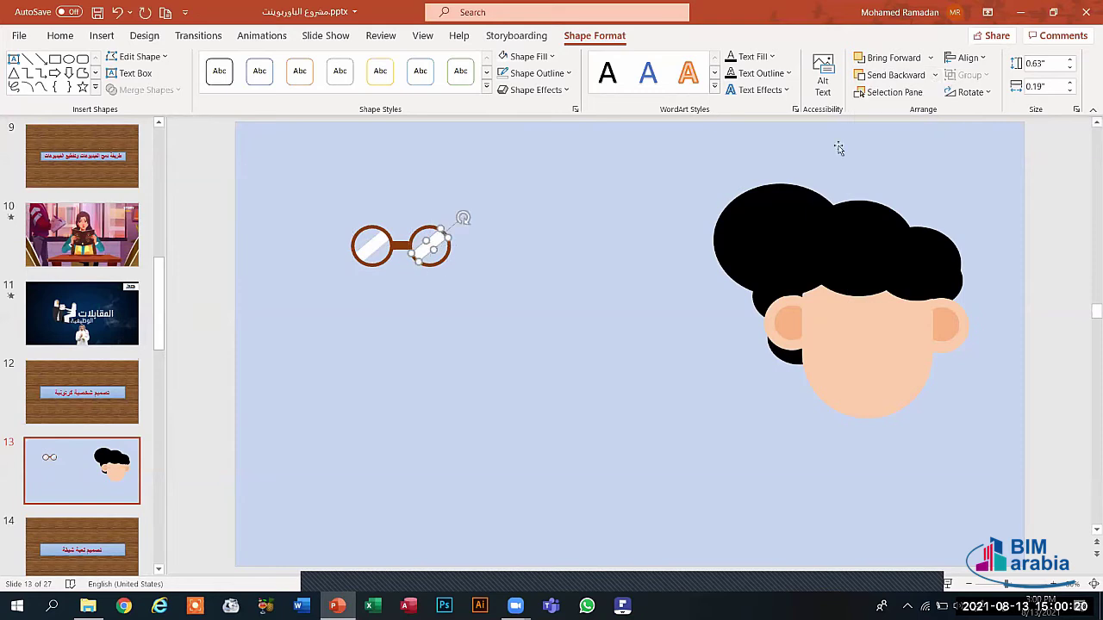
left_click(563, 354)
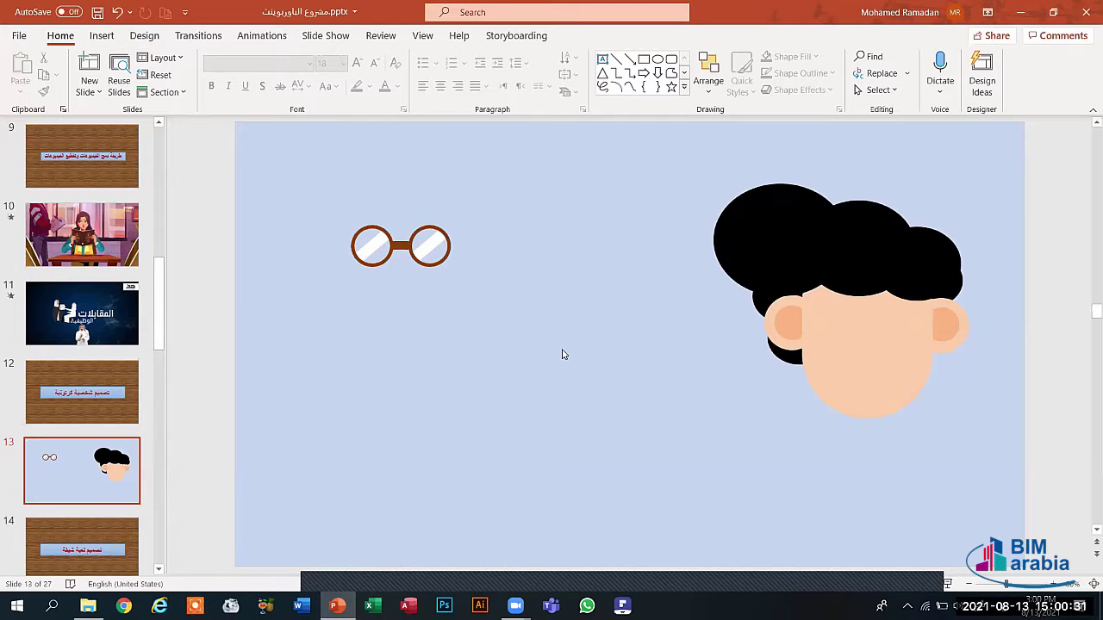
Marquee-select all the glasses pieces and drag them onto the peach face at eye level.
left_click_drag(301, 163, 564, 332)
left_click_drag(422, 248, 885, 333)
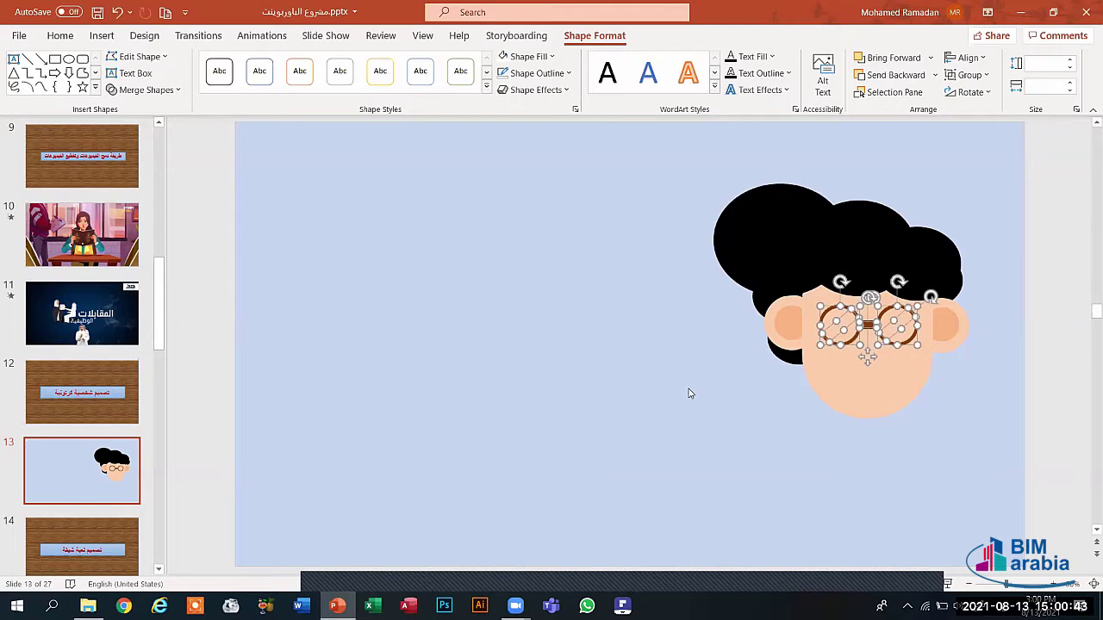
left_click(485, 390)
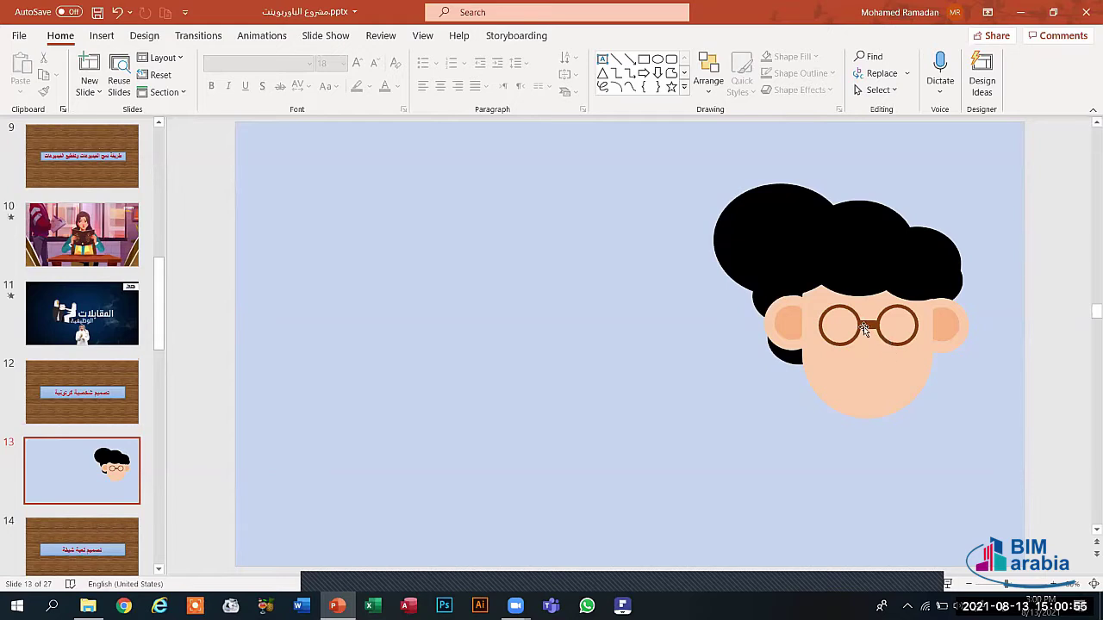
left_click(867, 325)
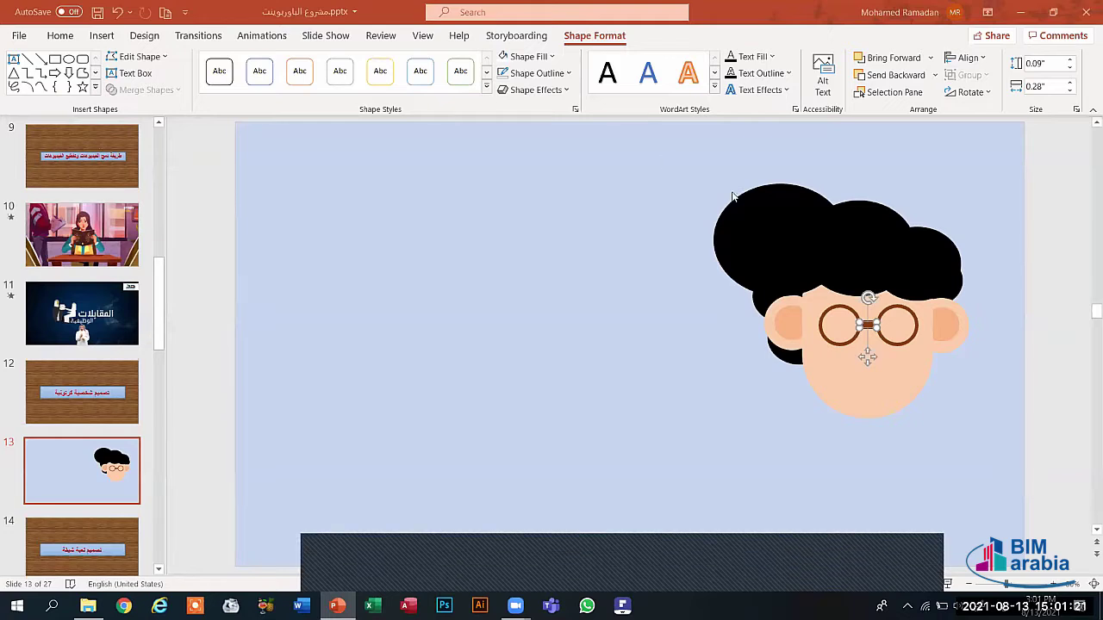
Try bringing the peach face forward with the ordering commands and the Selection pane, then undo it.
left_click(898, 331)
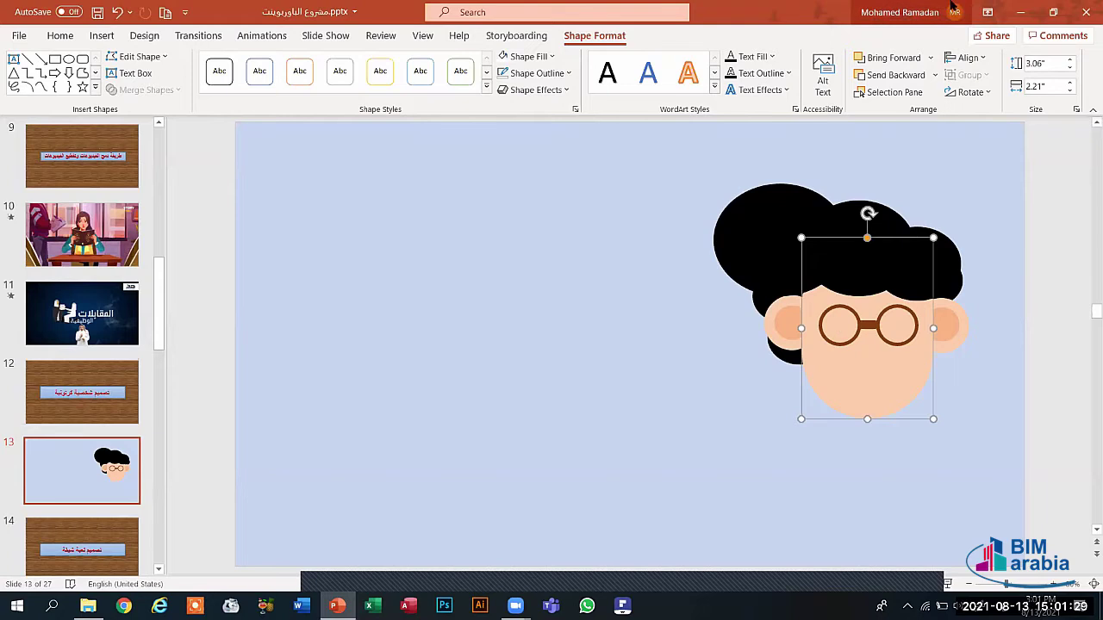
left_click(931, 58)
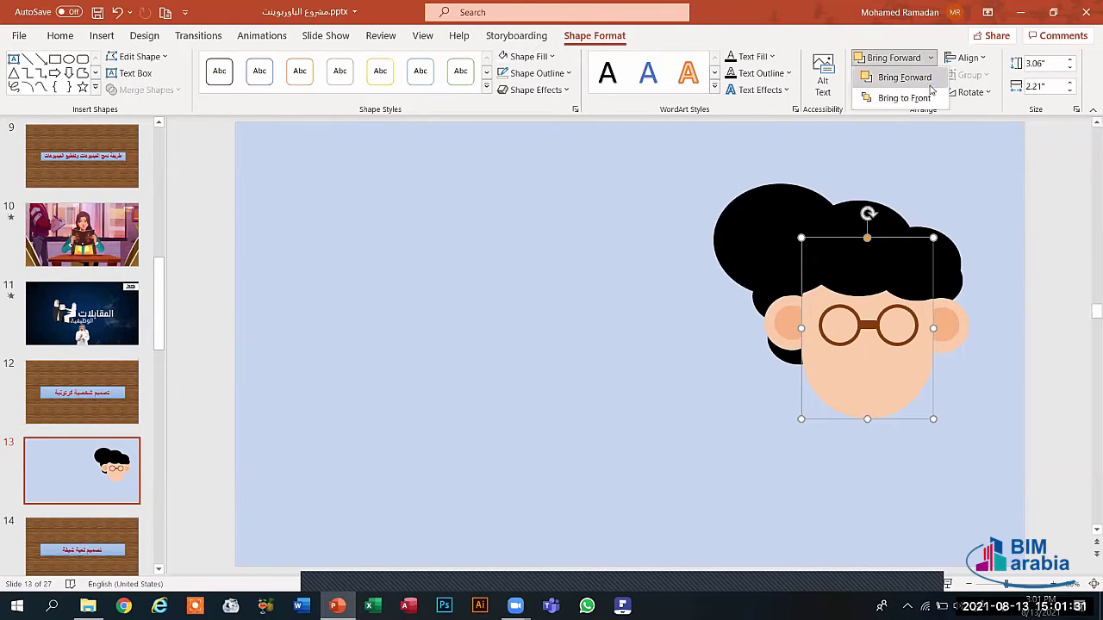
left_click(914, 97)
left_click(921, 95)
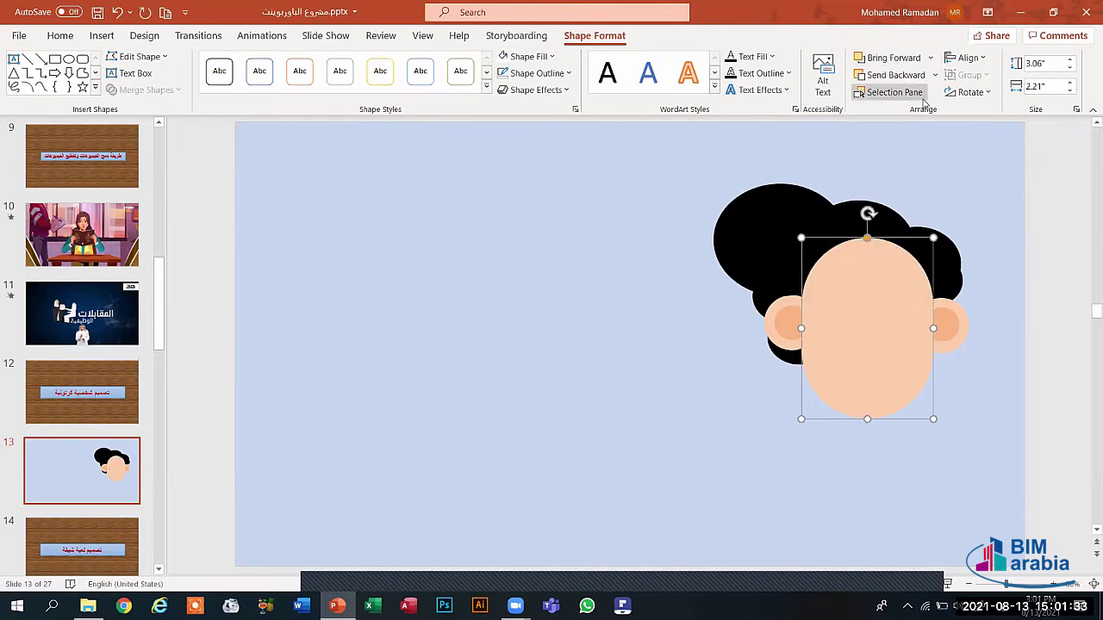
left_click_drag(999, 181, 999, 261)
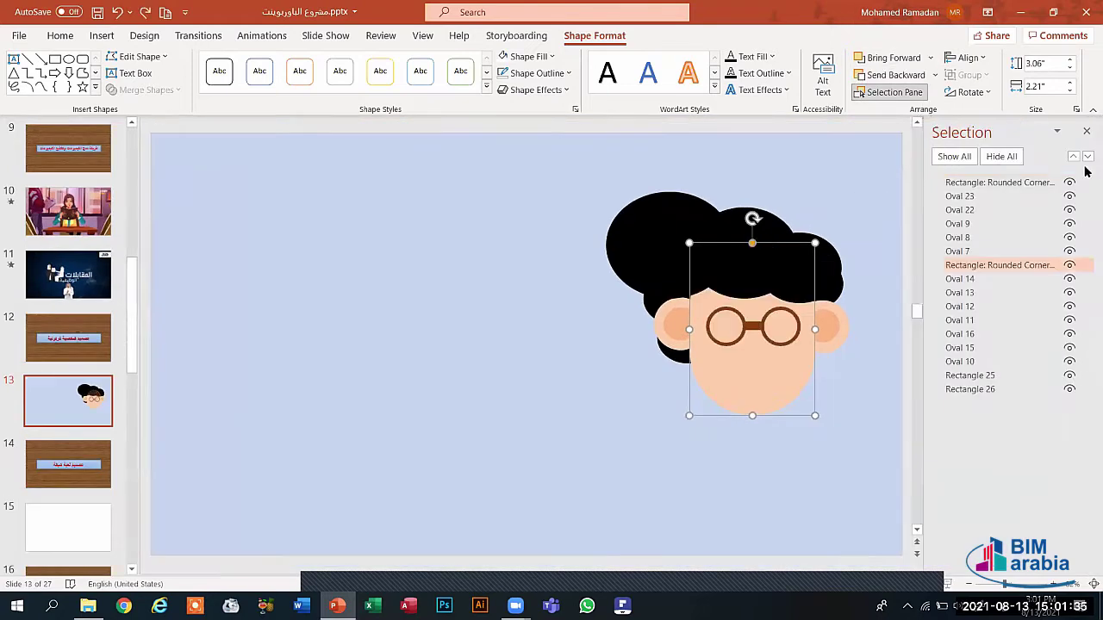
left_click(1087, 131)
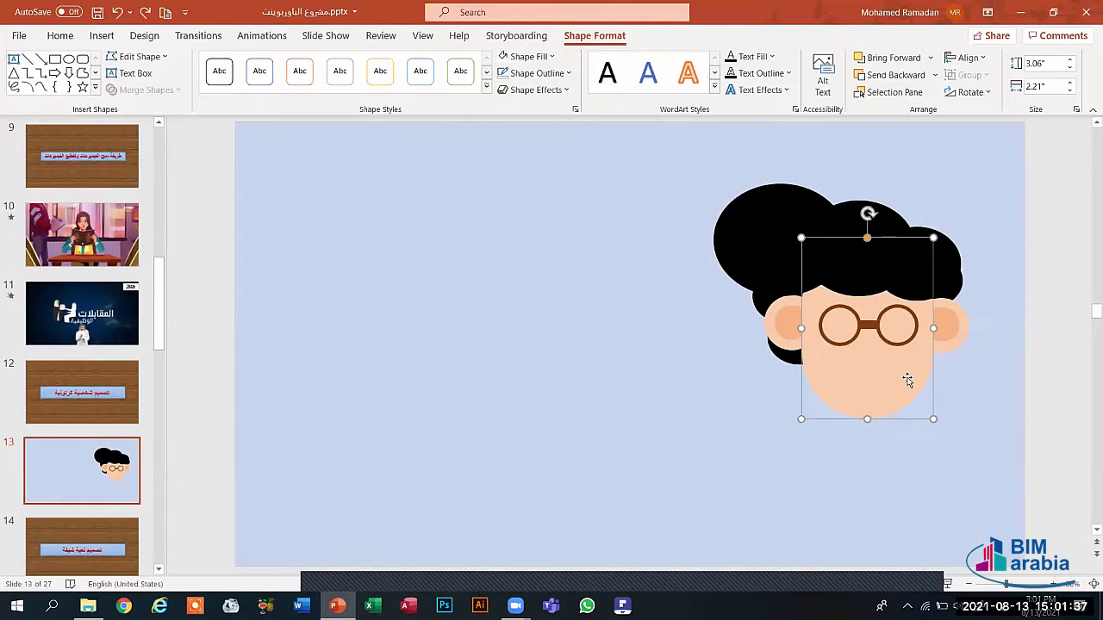
left_click(930, 58)
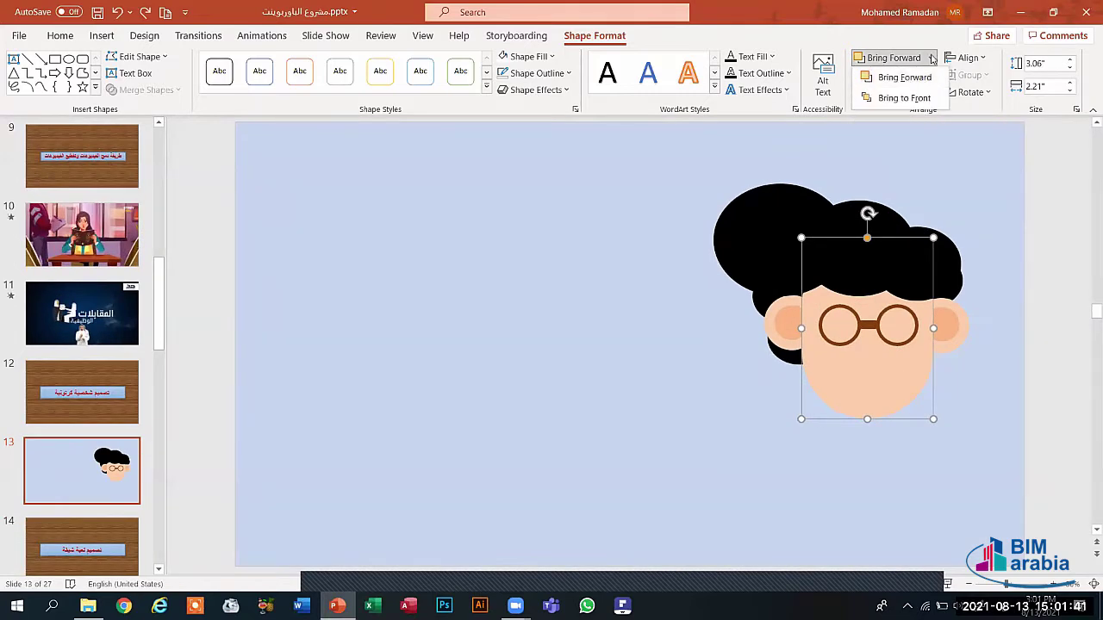
left_click(927, 84)
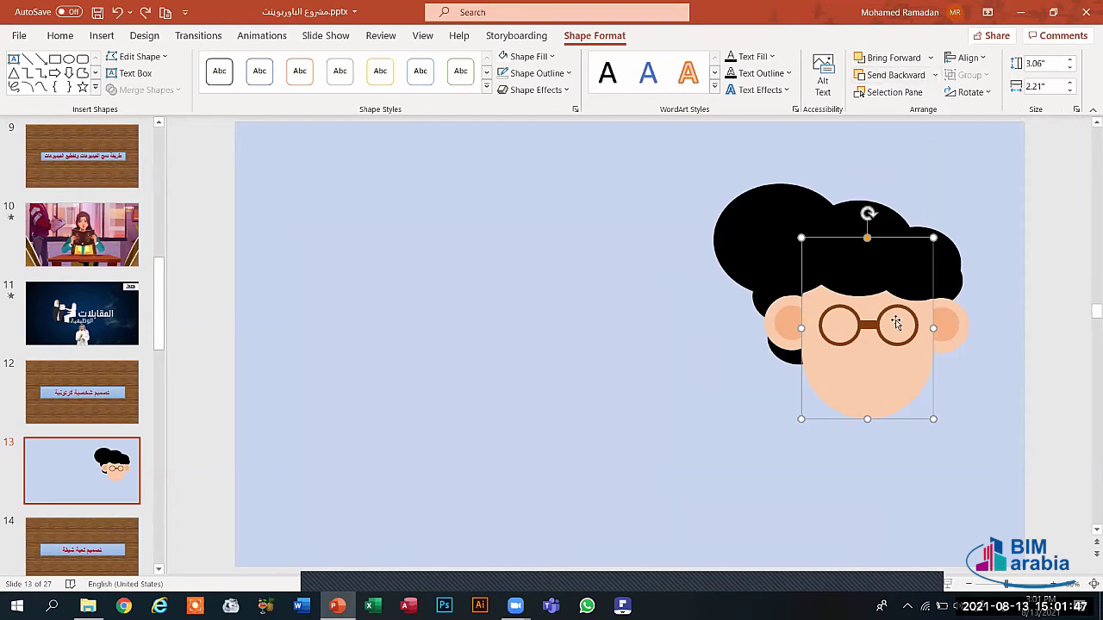
left_click(930, 58)
left_click(913, 99)
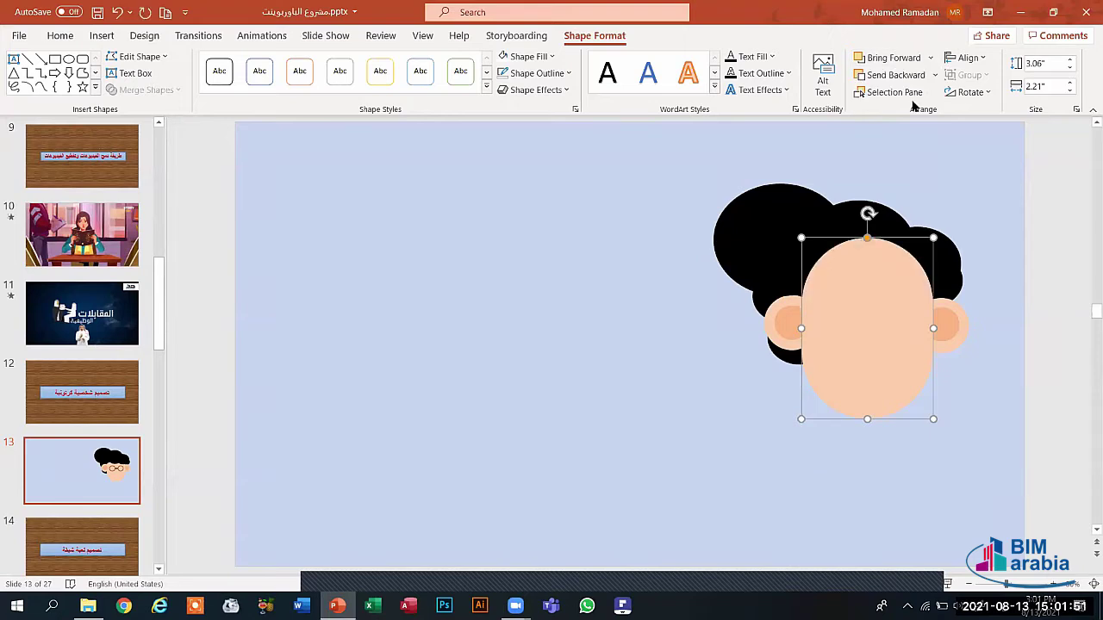
key("ctrl+z")
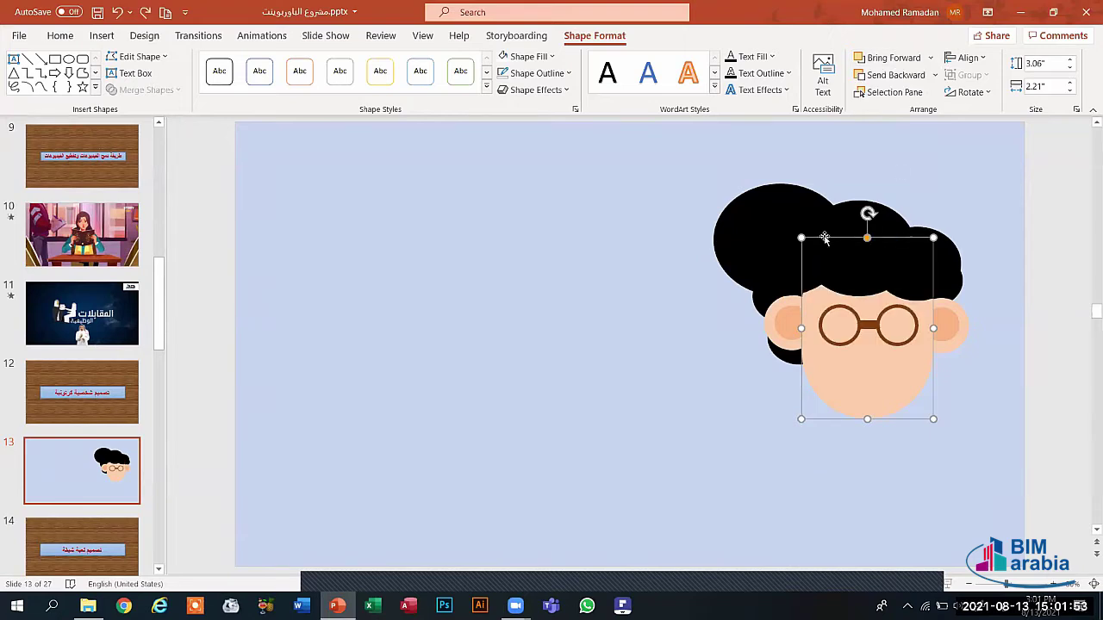
Try moving the face shape, undo it, and select the glasses pieces together.
left_click(731, 271)
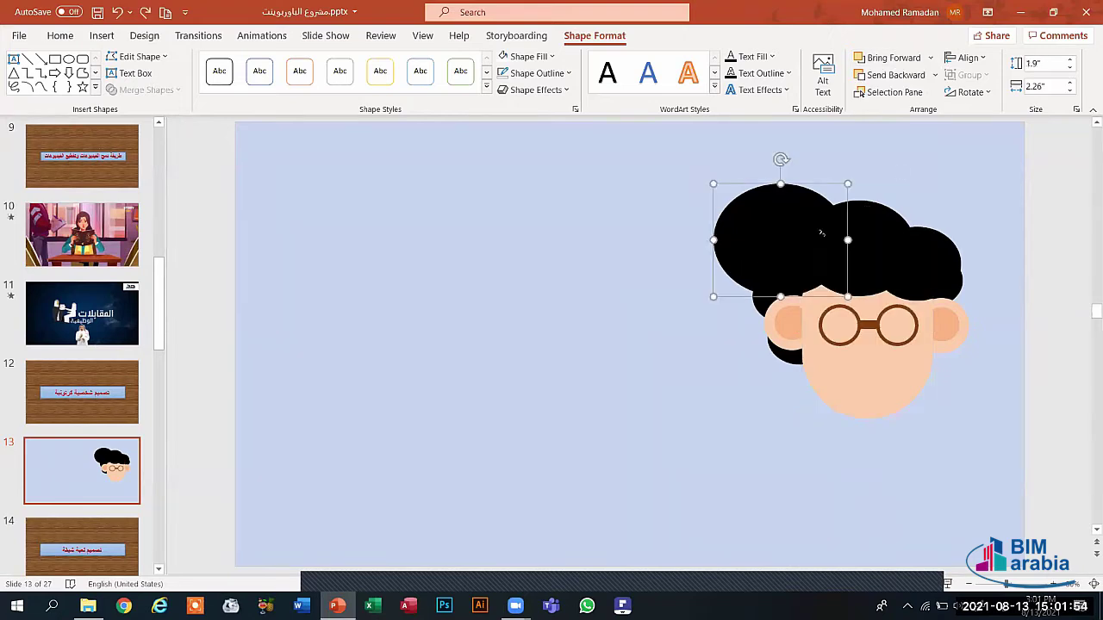
left_click(701, 567)
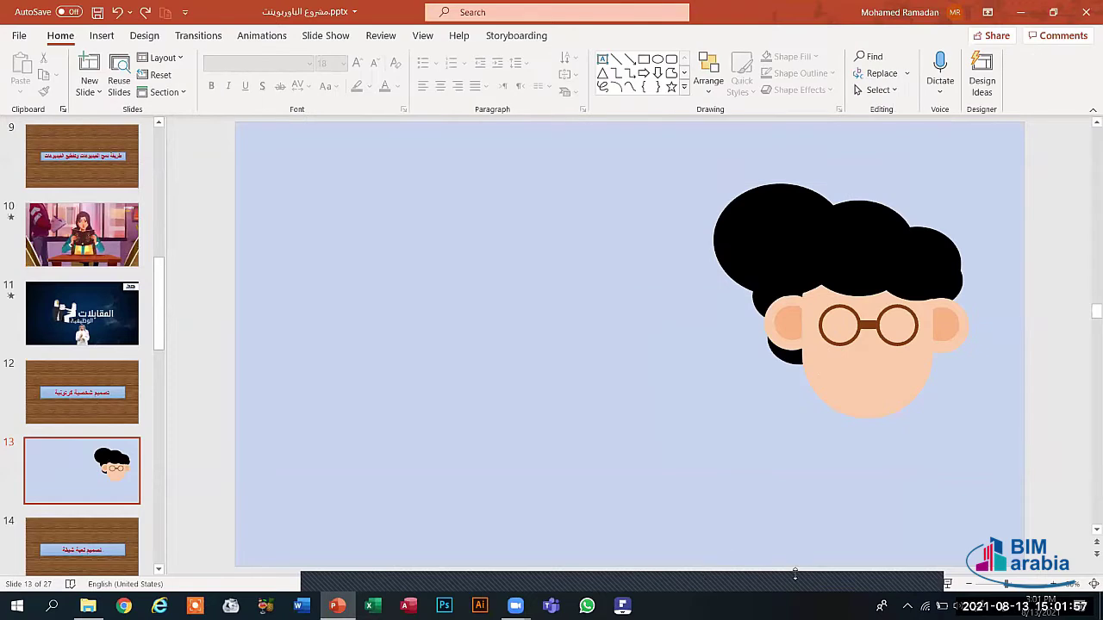
left_click(830, 337)
left_click_drag(830, 338, 771, 359)
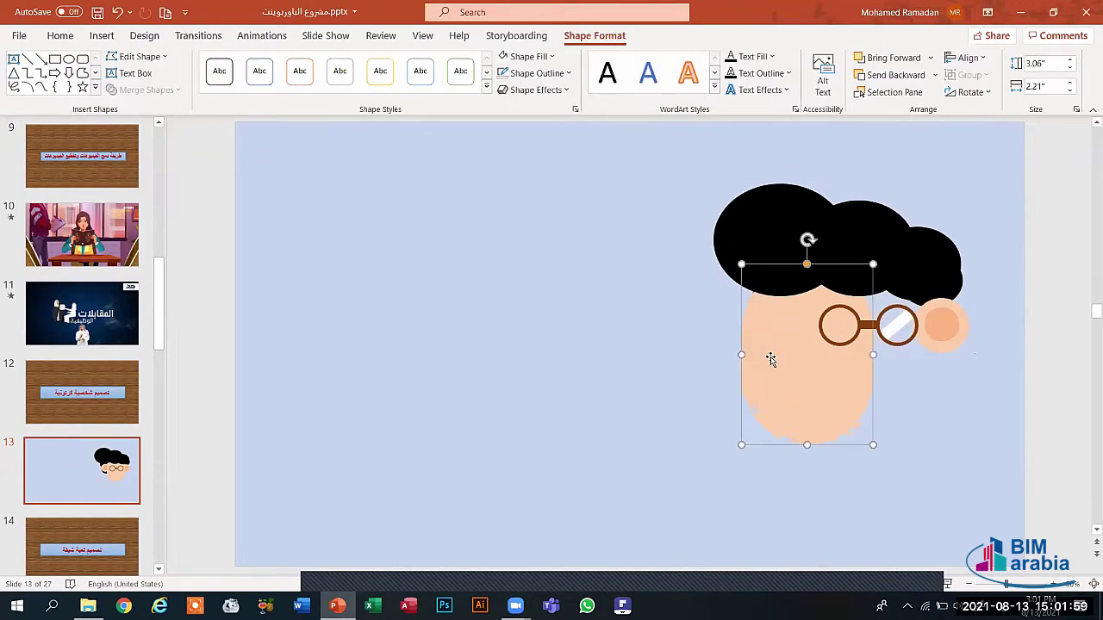
key("ctrl+z")
left_click(877, 327)
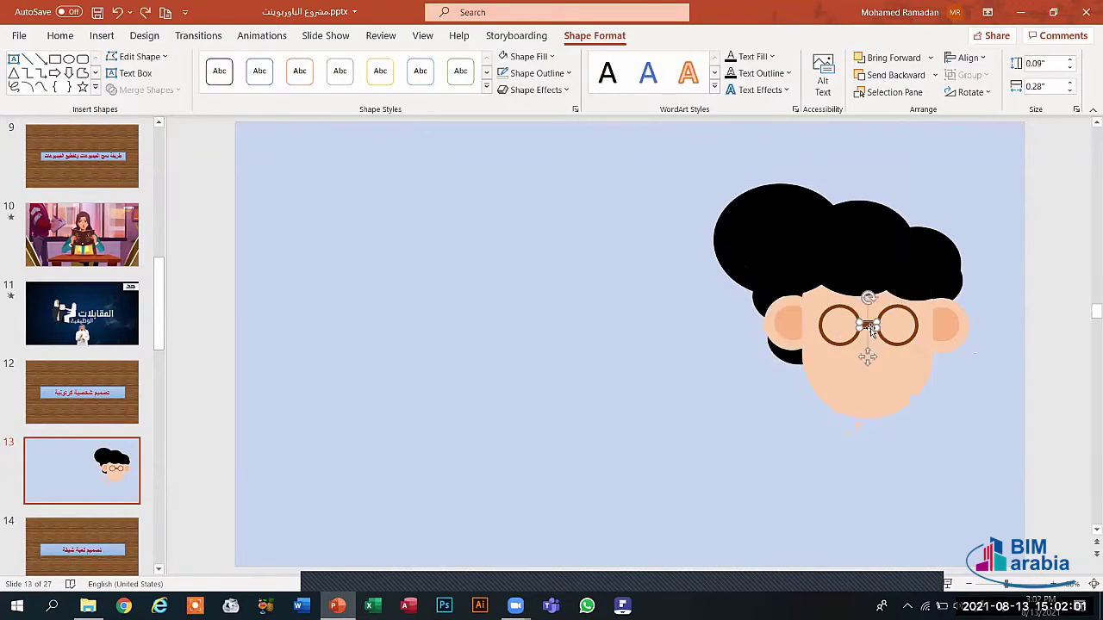
left_click(831, 315)
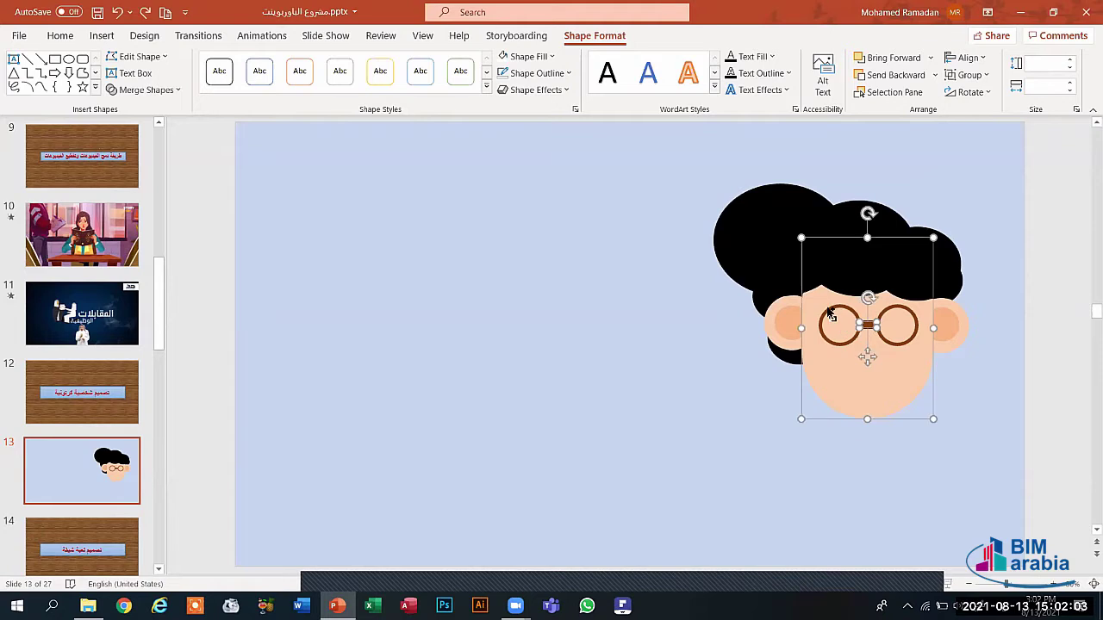
left_click(681, 413)
Move the glasses off the face, remove the right lens highlight, and nudge the left one.
key("ctrl+z")
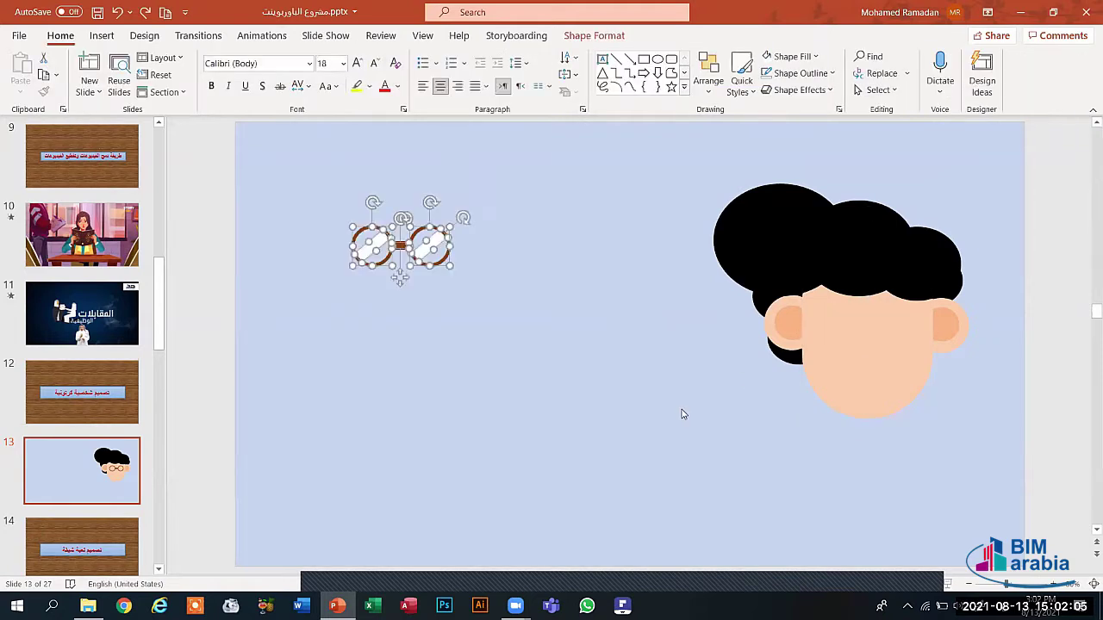
left_click(635, 353)
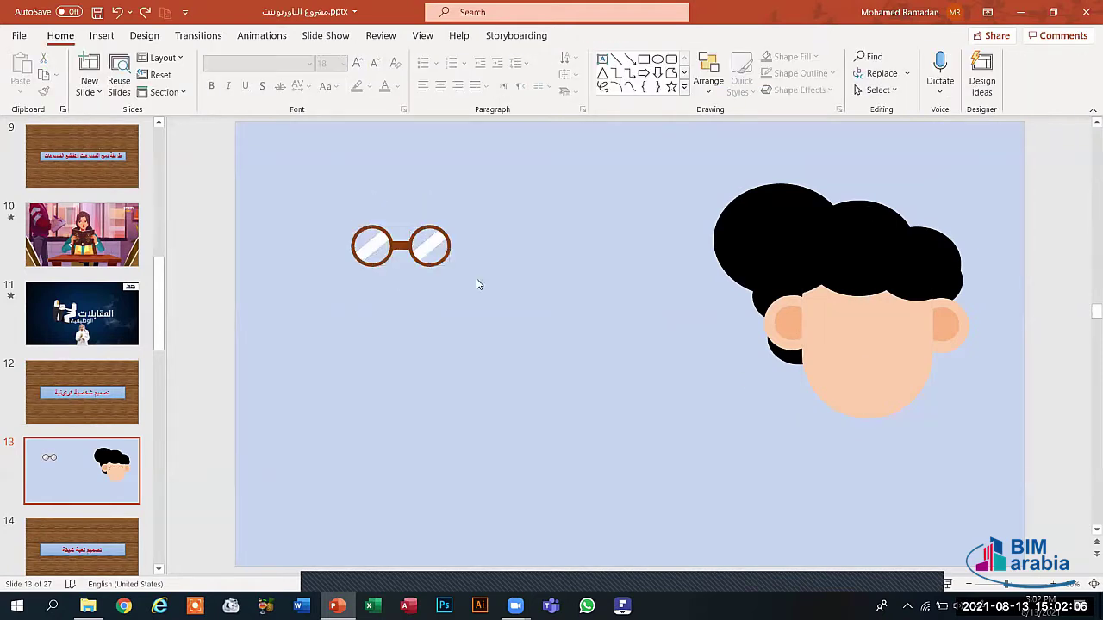
left_click(425, 248)
key("ctrl+z")
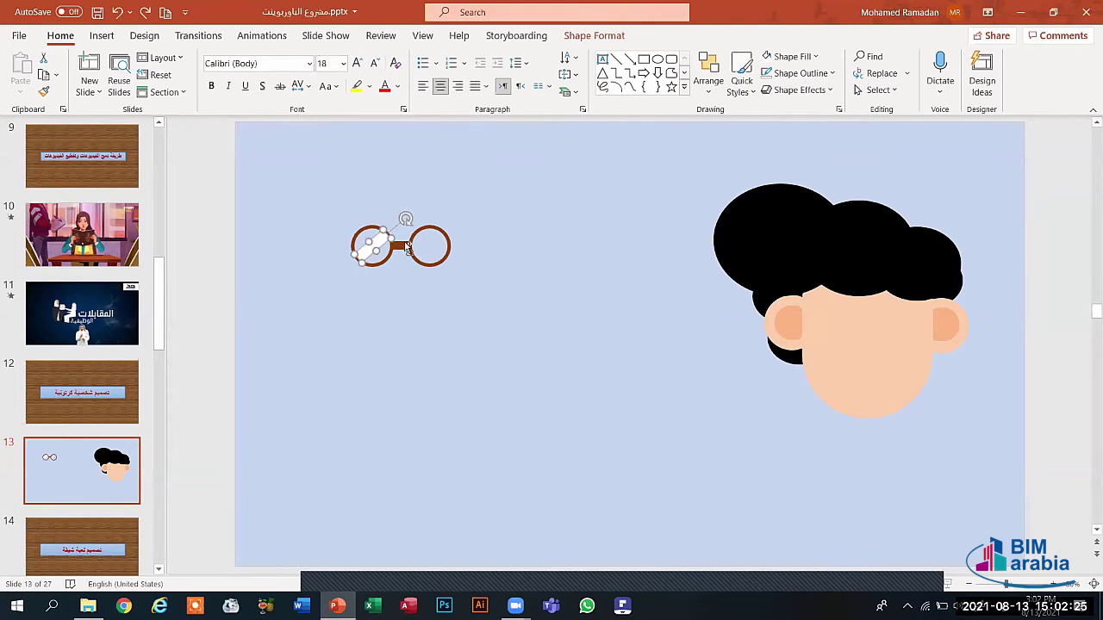
left_click_drag(373, 248, 431, 246)
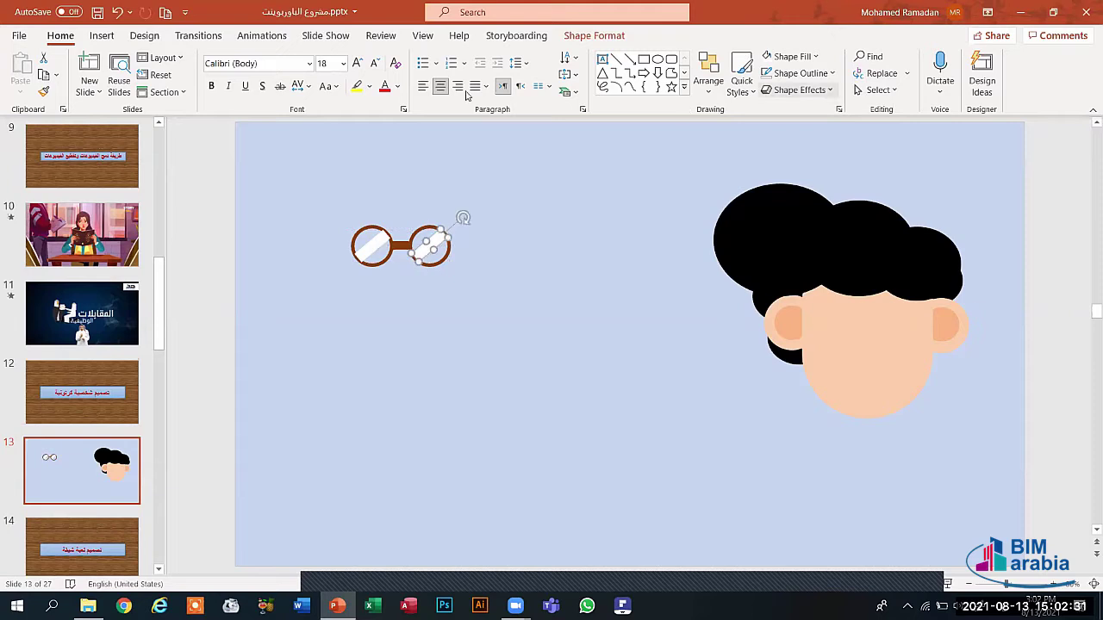
Send the highlight to back, then drag the marquee-selected glasses onto the face over the eyes.
left_click(574, 38)
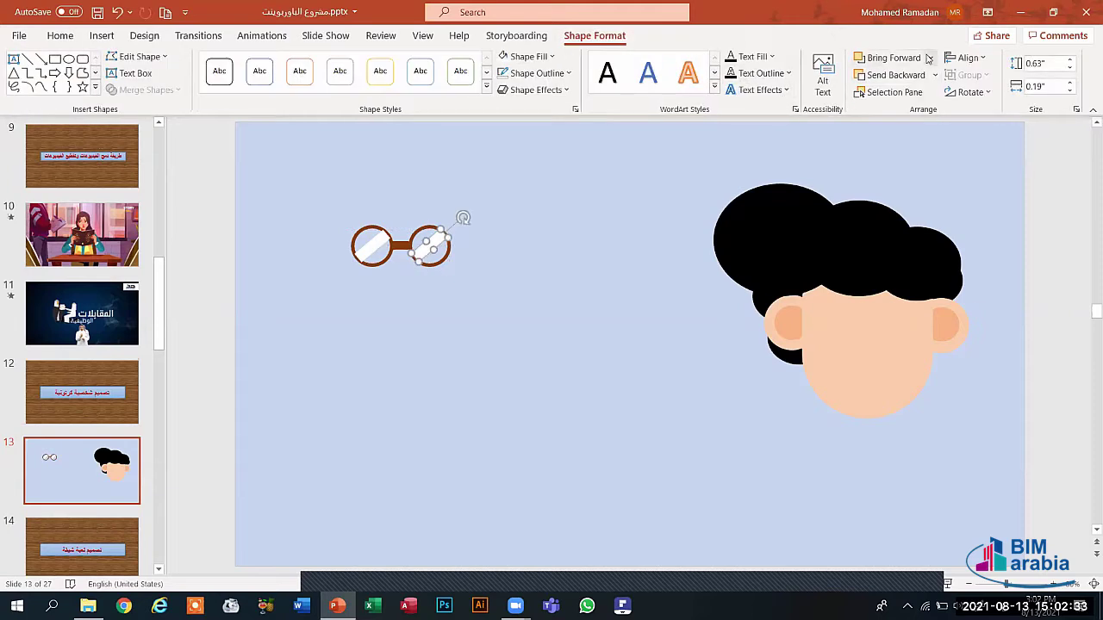
left_click(934, 76)
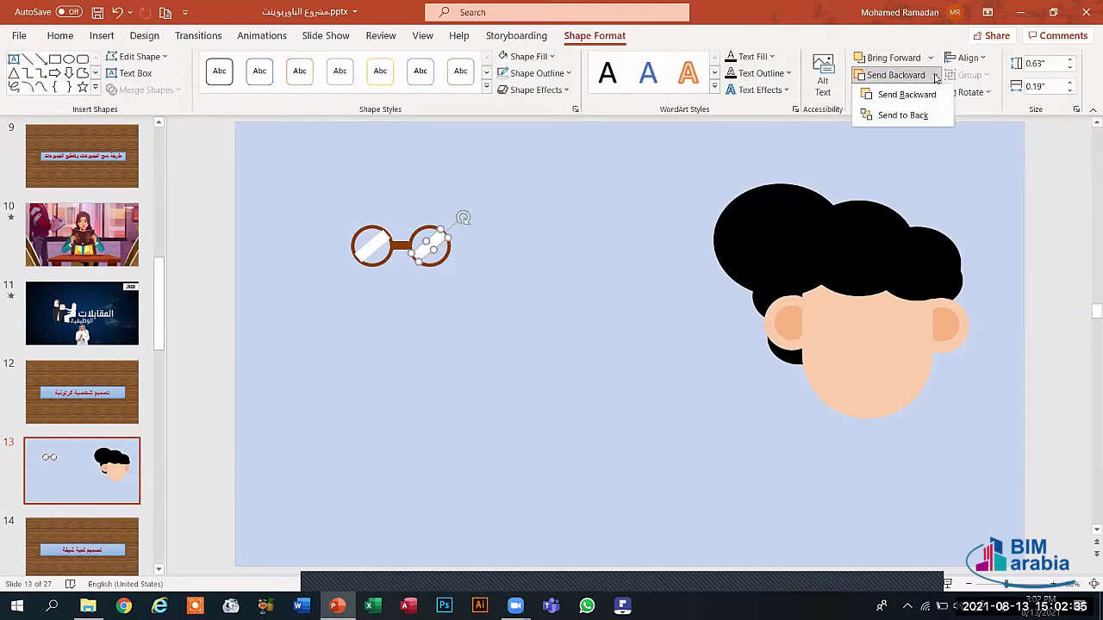
left_click(902, 115)
left_click(485, 338)
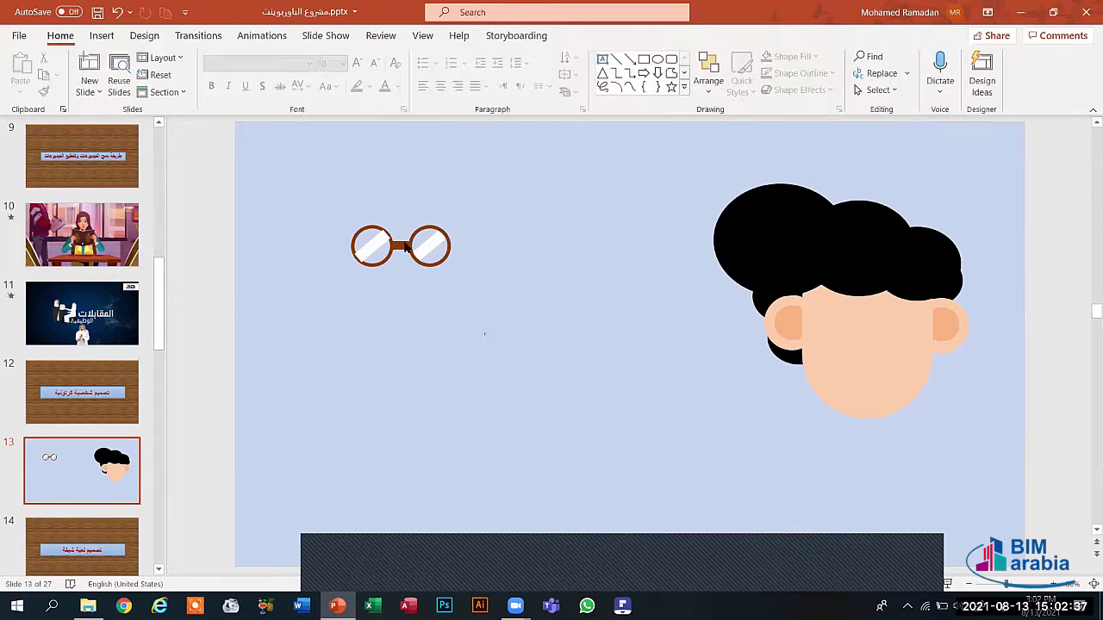
left_click_drag(485, 338, 693, 314)
left_click_drag(815, 318, 848, 321)
left_click(714, 359)
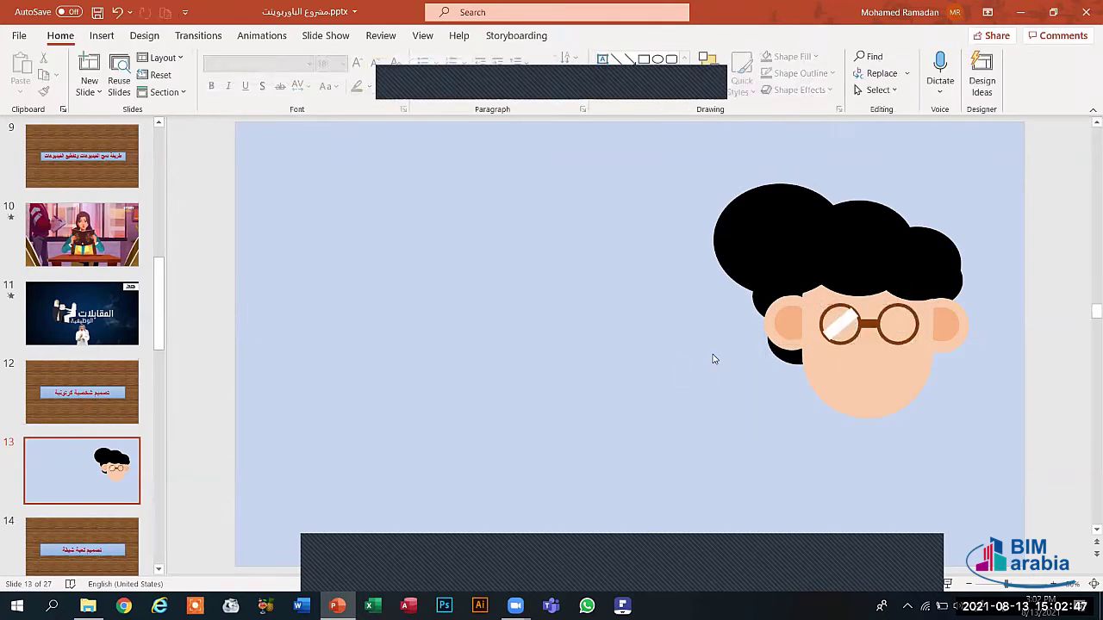
Place the glasses on the face over the eyes after undoing and retrying the move.
key("ctrl+z")
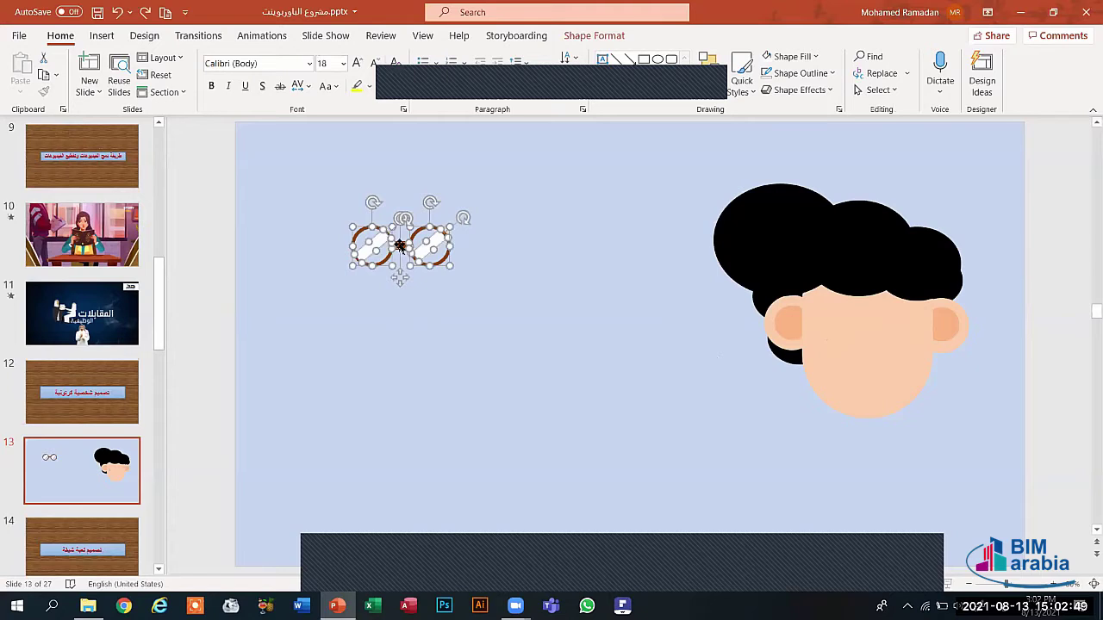
left_click_drag(398, 246, 860, 321)
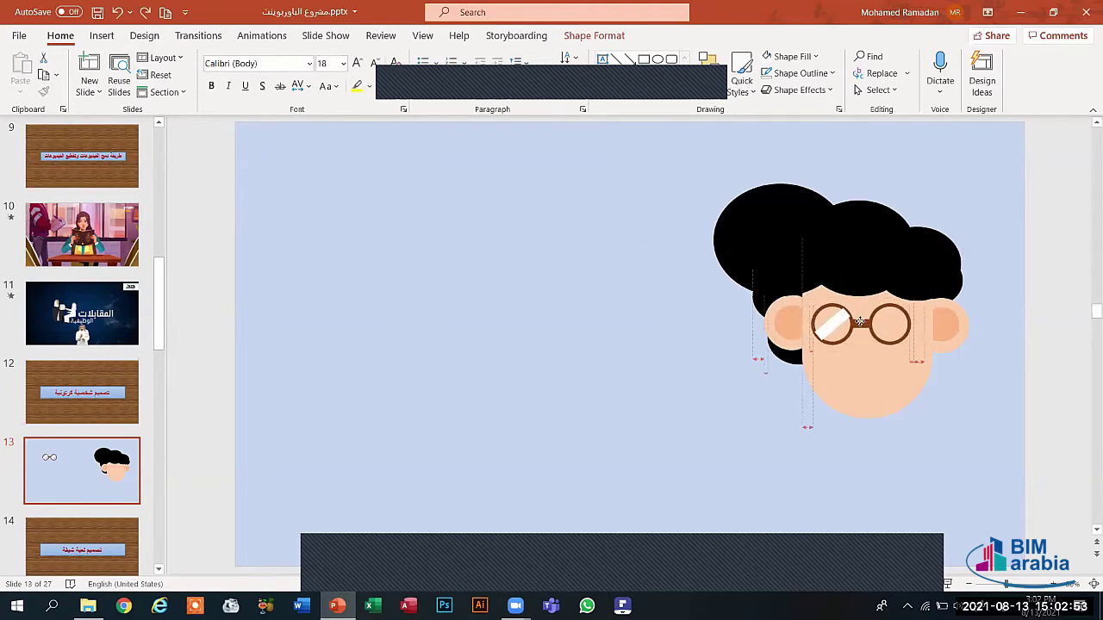
left_click_drag(860, 322, 488, 308)
key("ctrl+z")
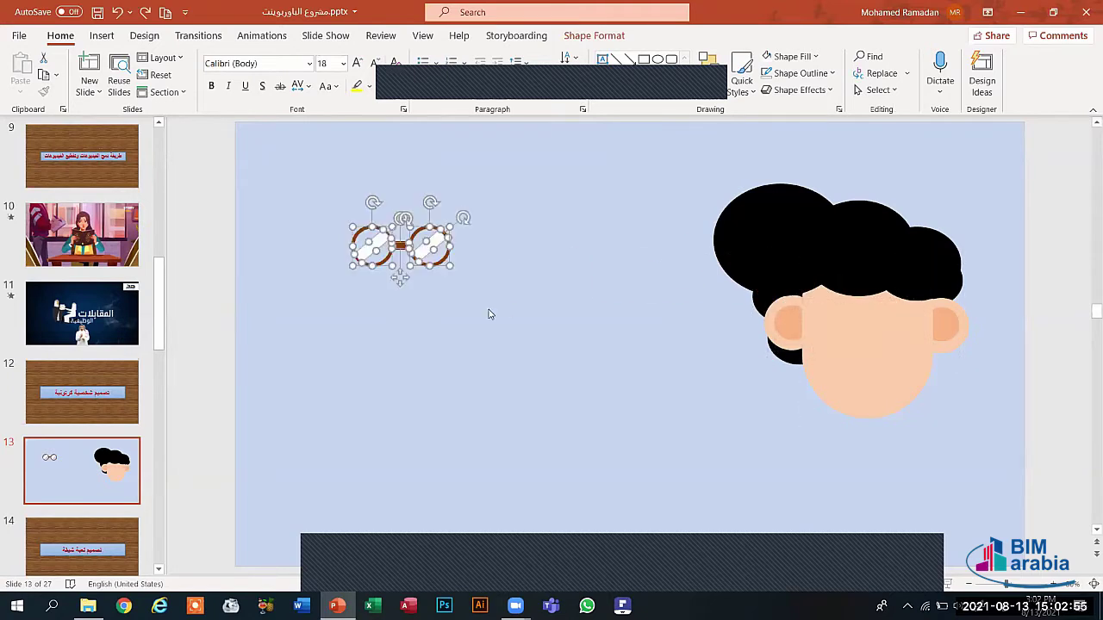
left_click_drag(401, 246, 867, 332)
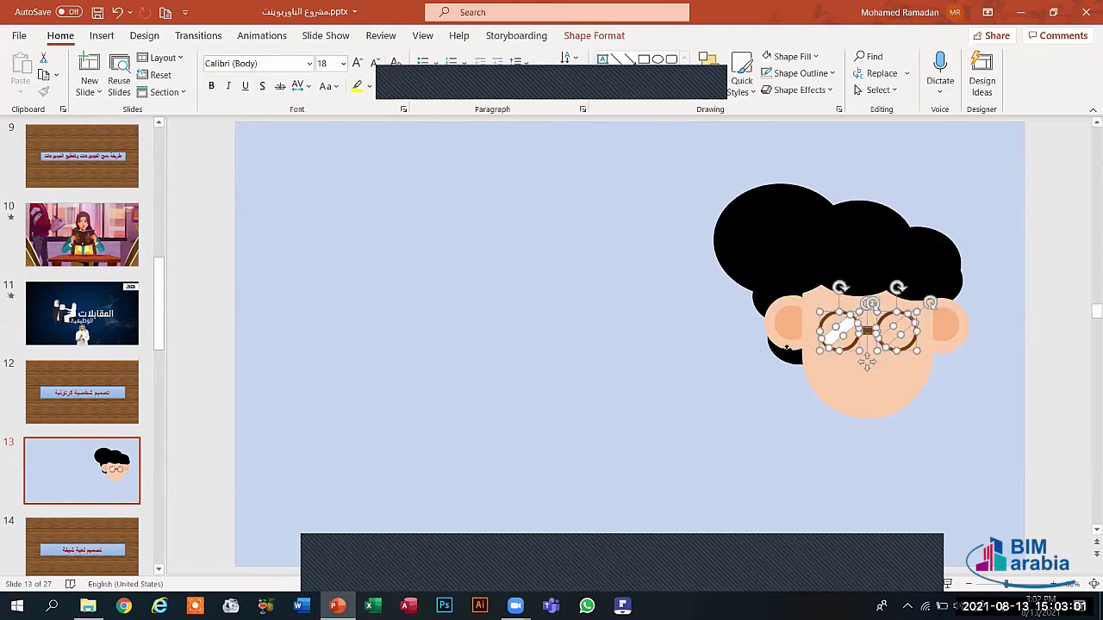
left_click(823, 334)
Ctrl-drag a copy of the left lens's white highlight onto the right lens.
left_click(813, 422)
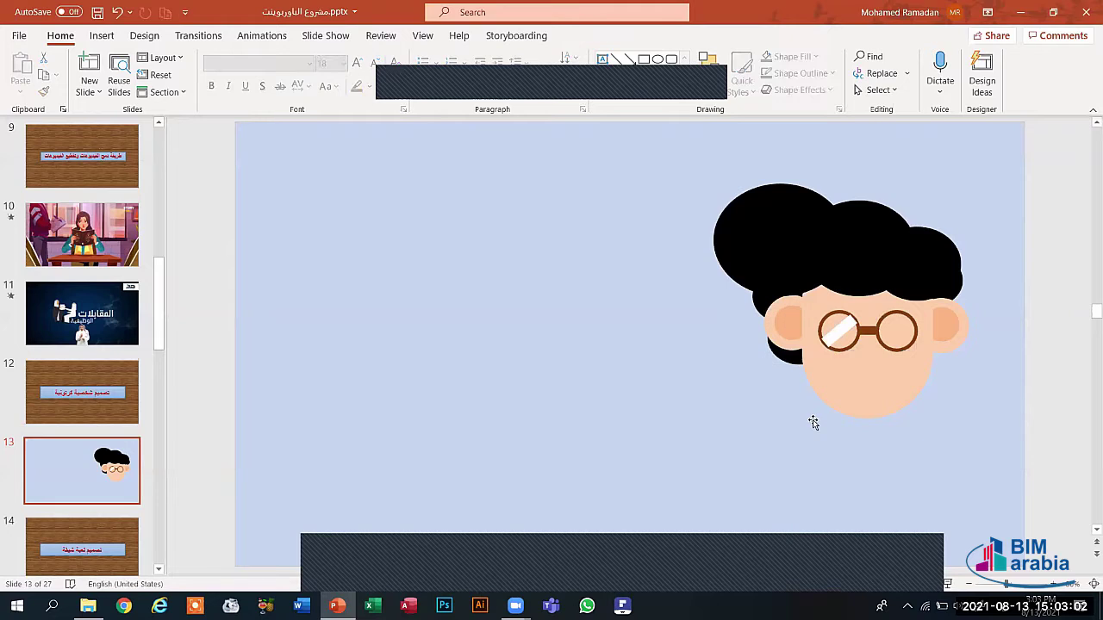
left_click(836, 331)
left_click_drag(836, 331, 903, 326)
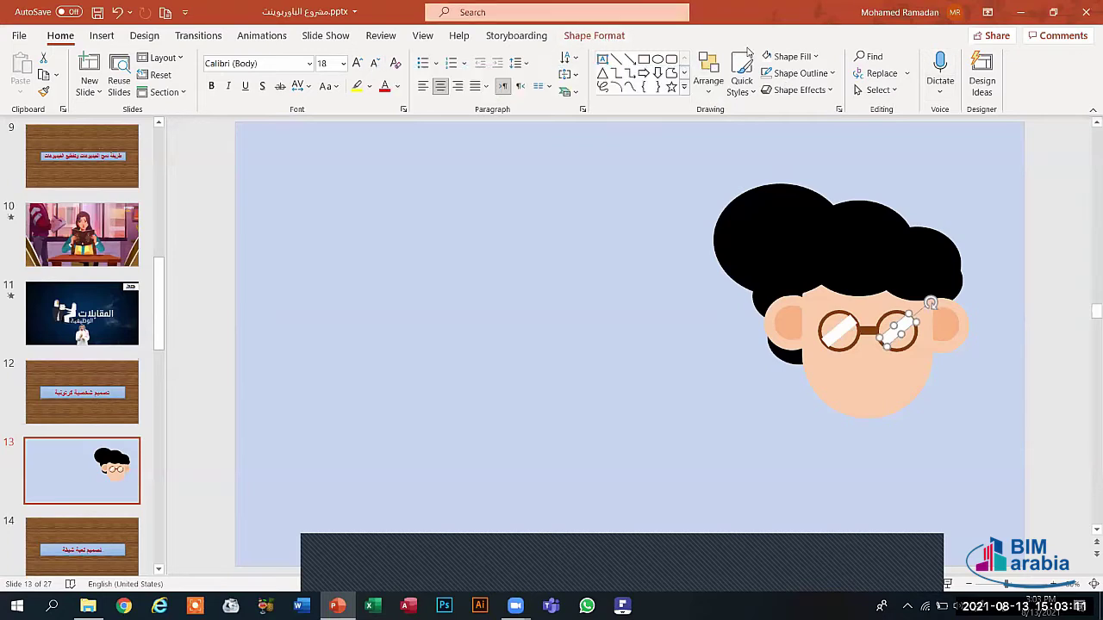
Send the copied right-lens highlight to back and reapply its white fill.
left_click(596, 36)
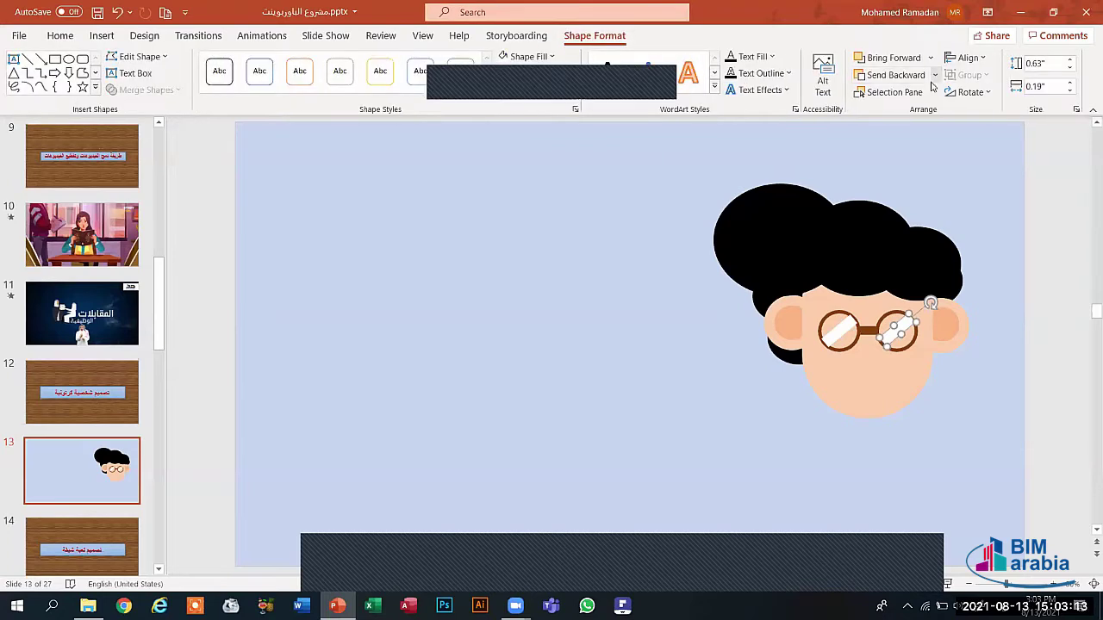
left_click(934, 75)
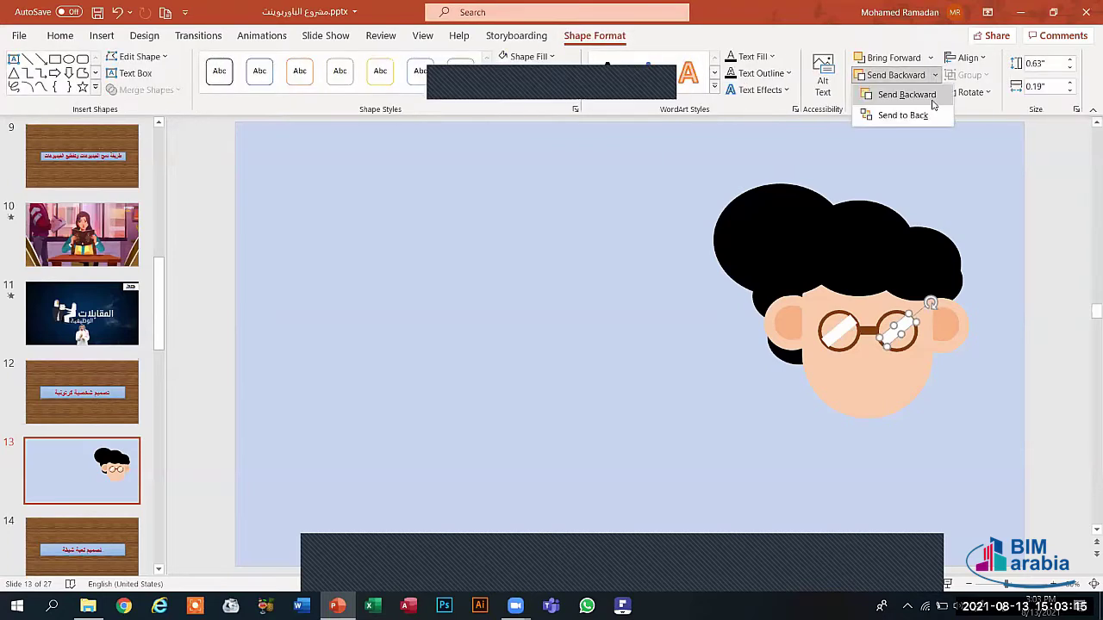
left_click(925, 120)
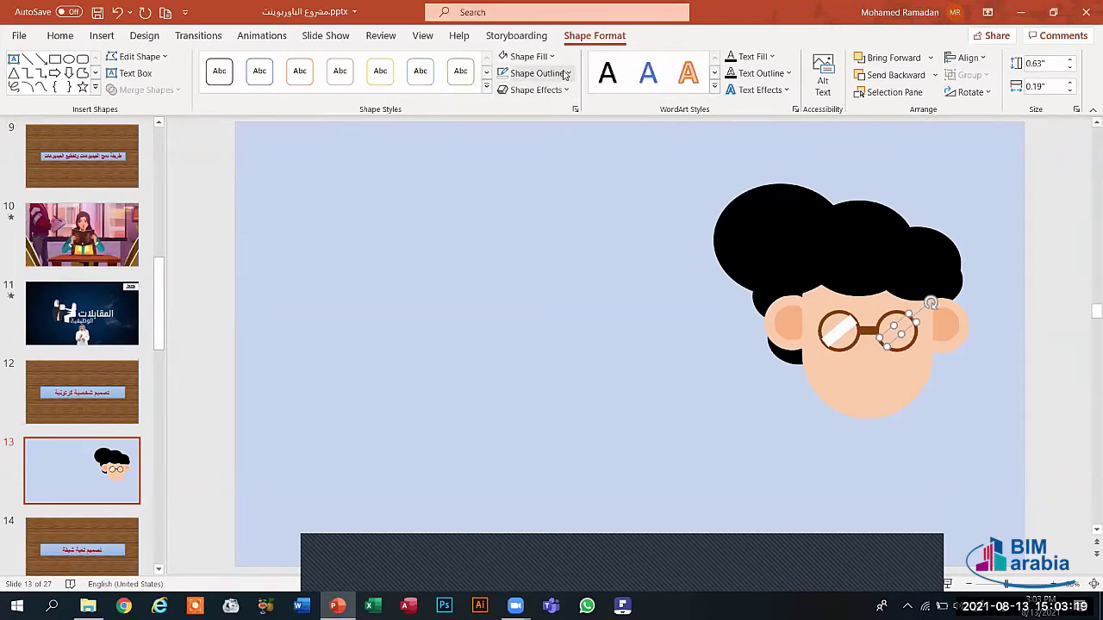
left_click(534, 57)
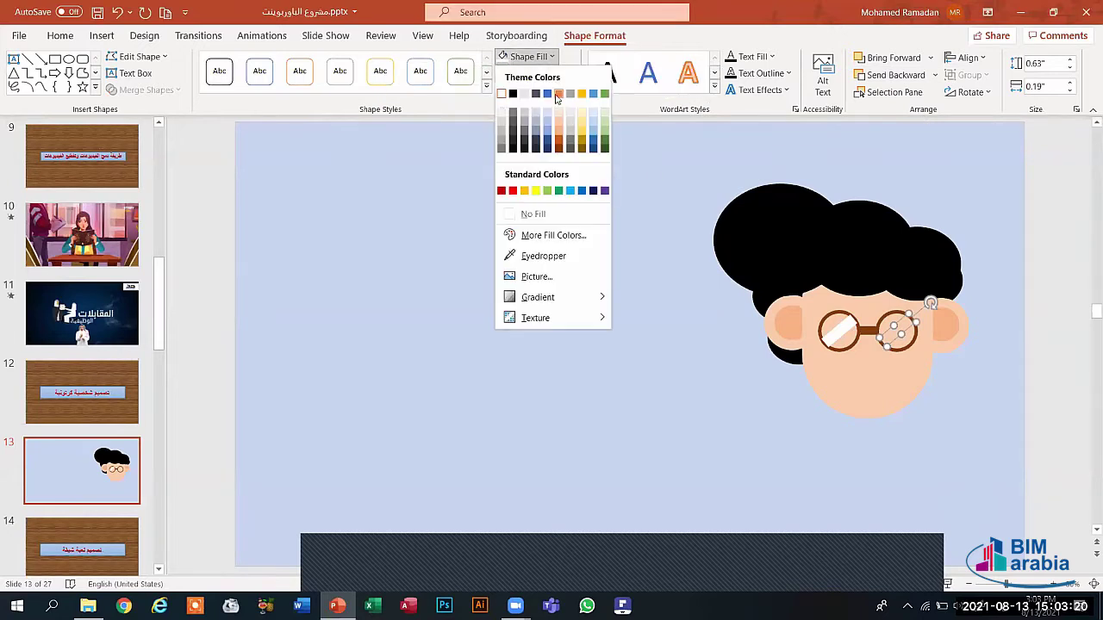
left_click(505, 111)
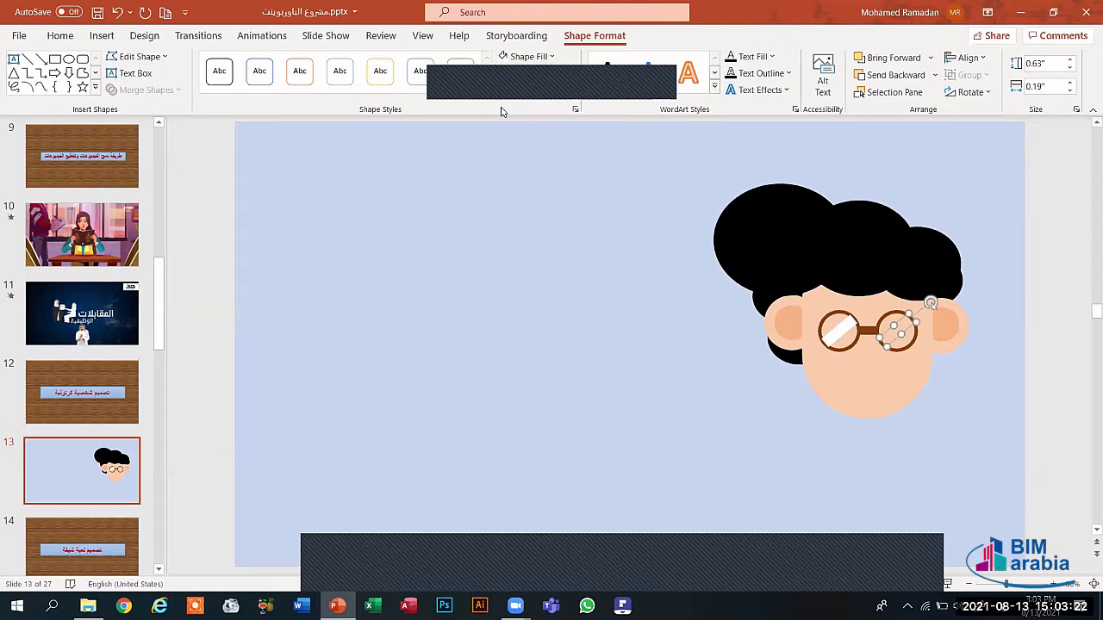
left_click(680, 349)
key("ctrl+z")
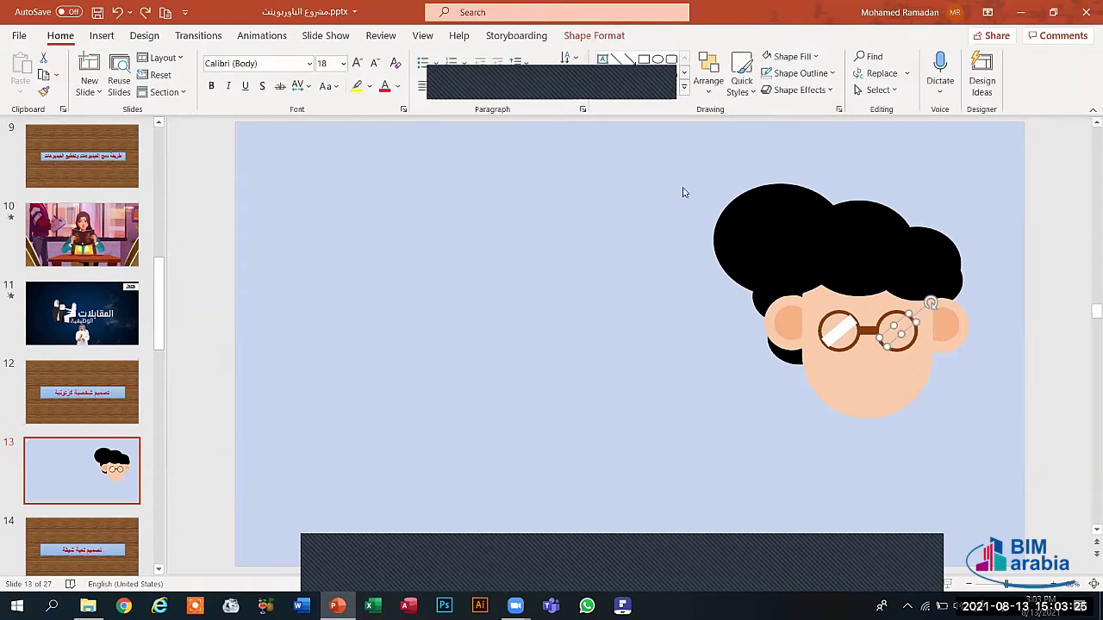
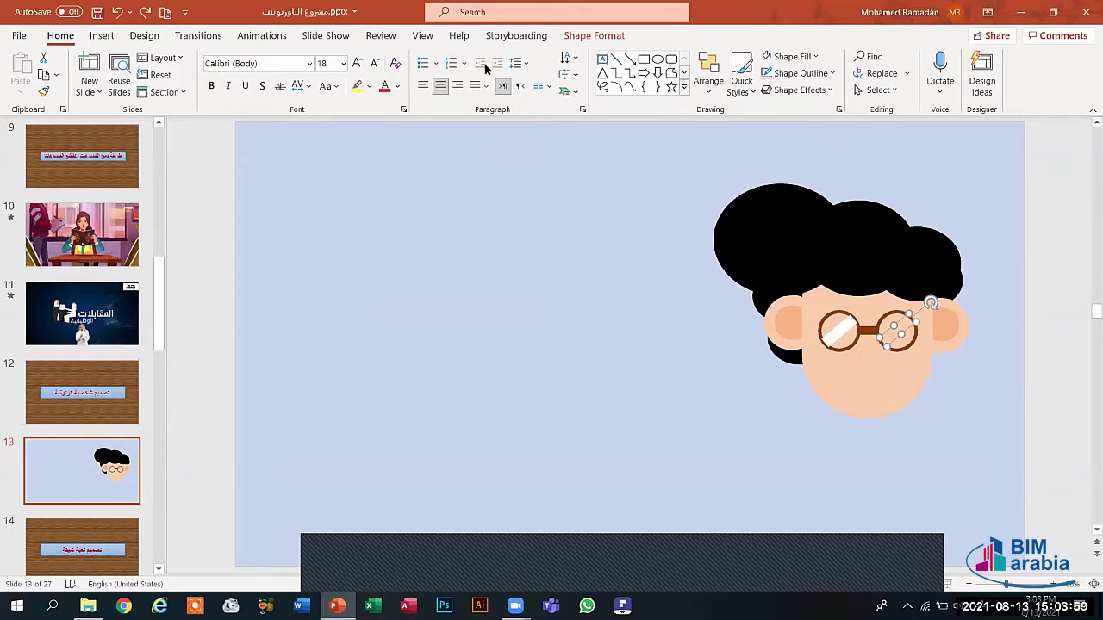
Remove the stray shape on the right lens and bring the selected glasses to the front.
key("ctrl+z")
key("ctrl+z")
key("ctrl+z")
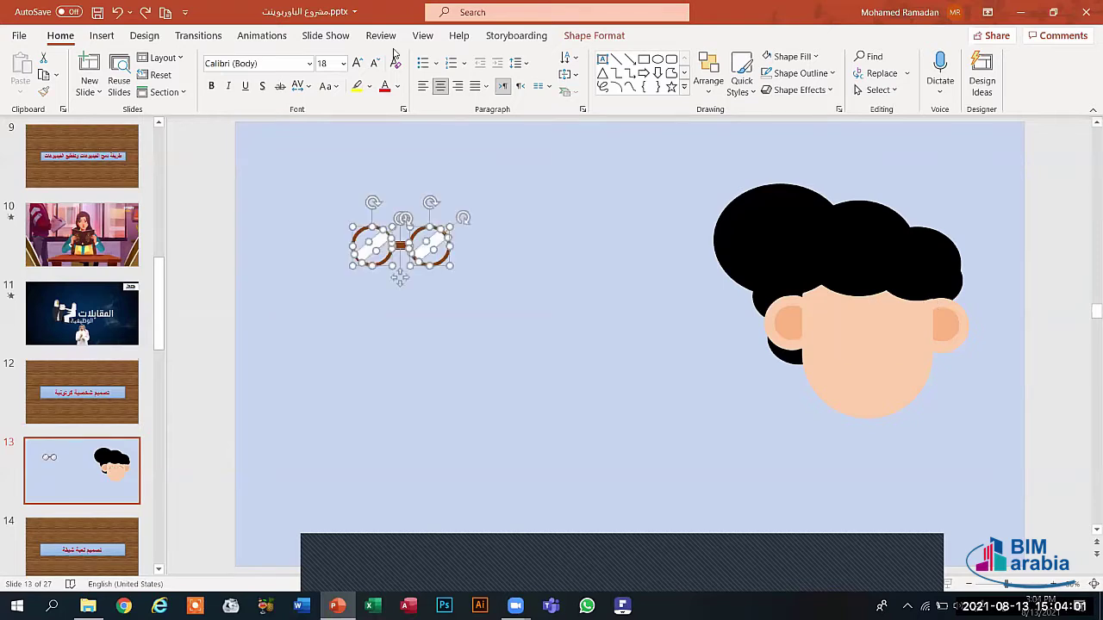
left_click(485, 248)
left_click_drag(311, 178, 526, 352)
right_click(402, 247)
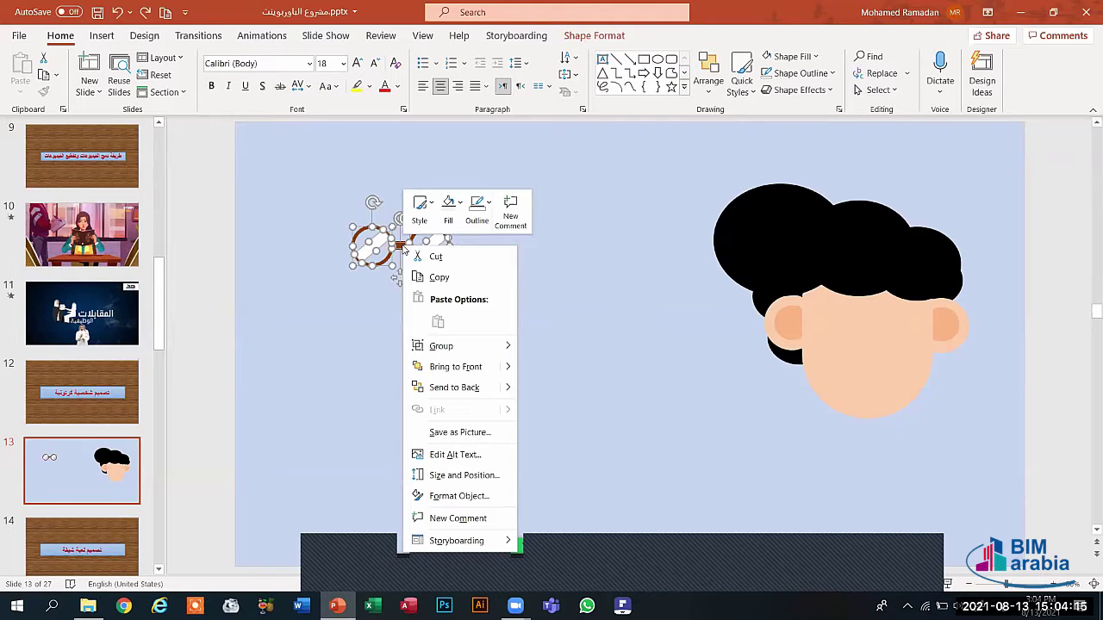
mouse_move(517, 376)
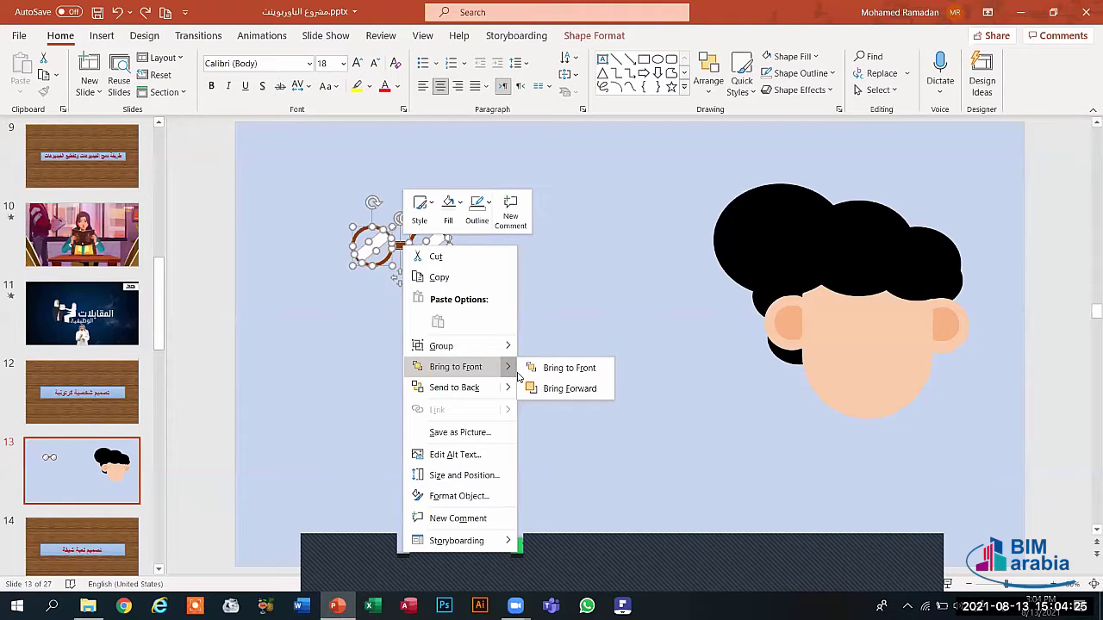
left_click(545, 373)
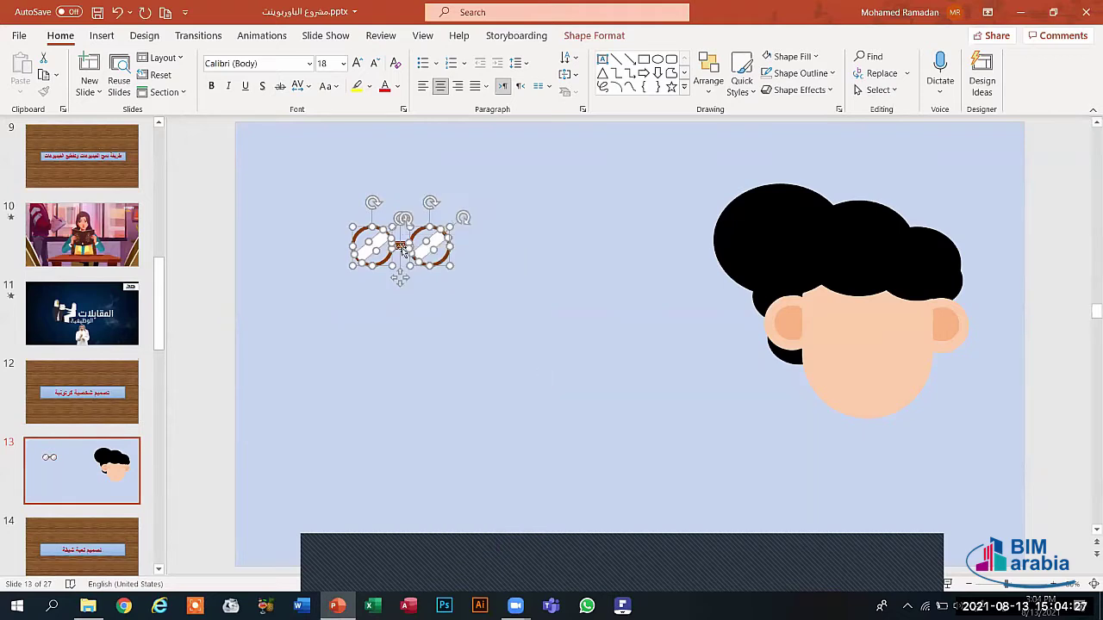
Bring the glasses group to the very front and drag it back over the character's eyes.
left_click_drag(398, 249, 354, 270)
right_click(354, 269)
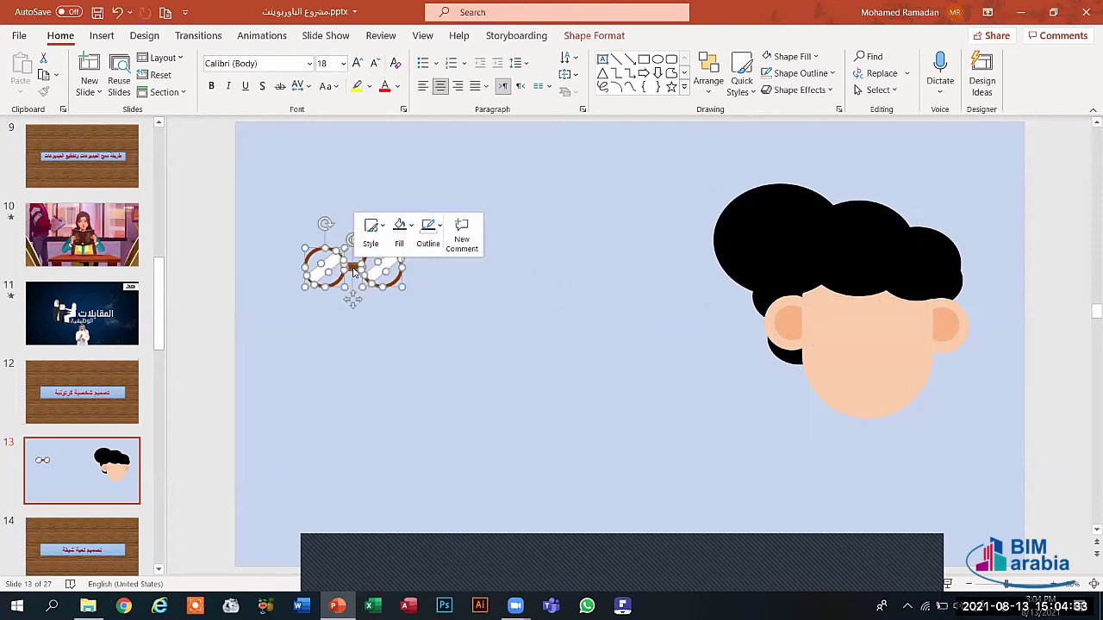
mouse_move(456, 392)
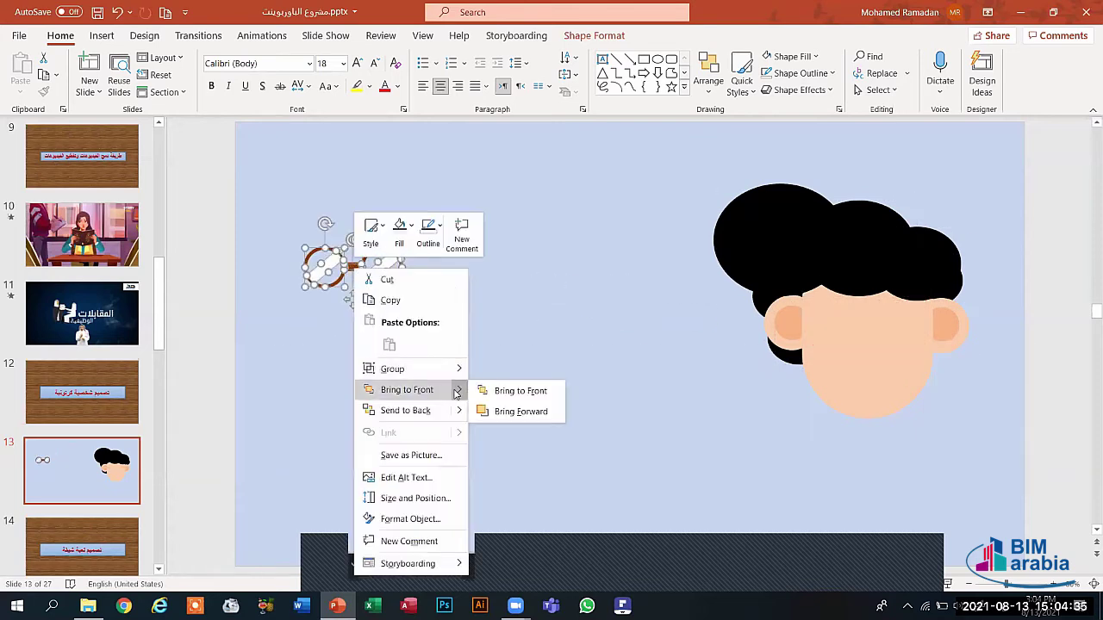
left_click(539, 392)
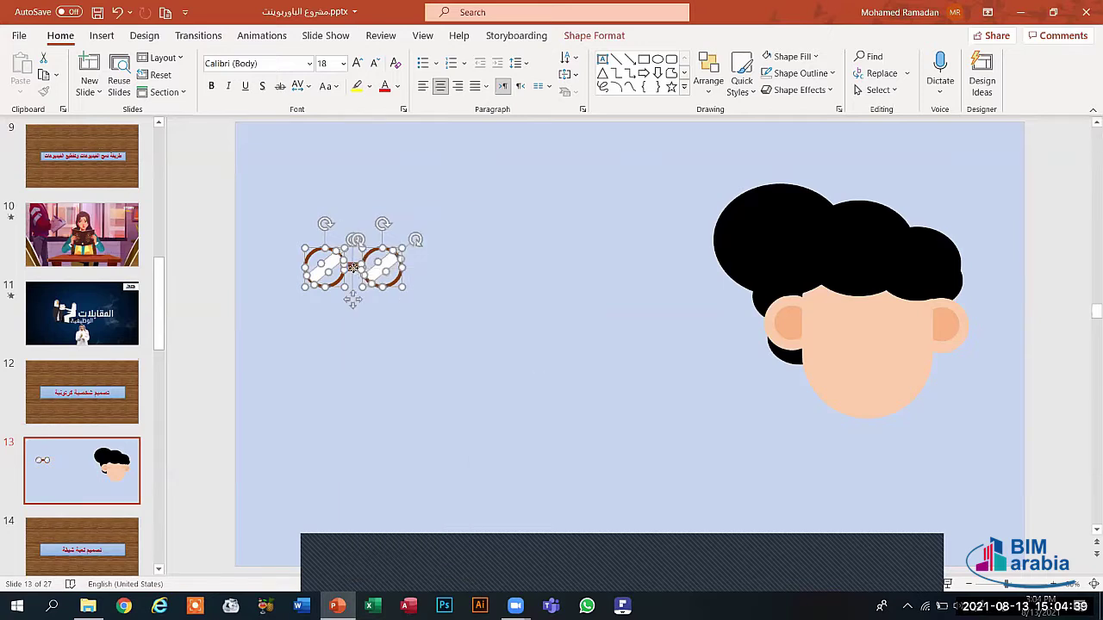
left_click_drag(353, 269, 866, 327)
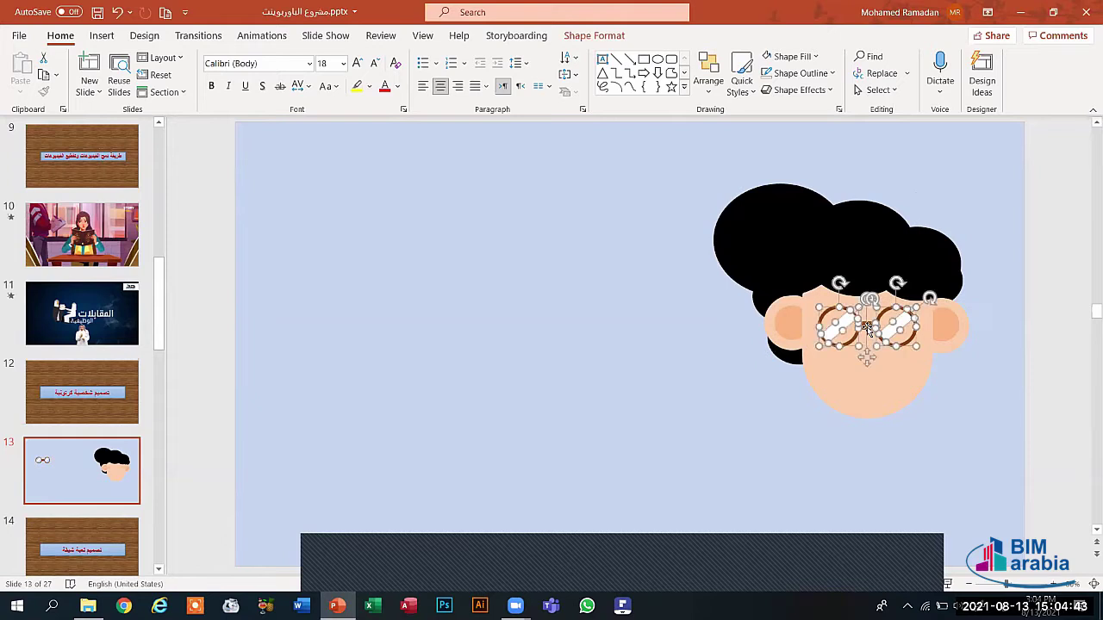
left_click(664, 357)
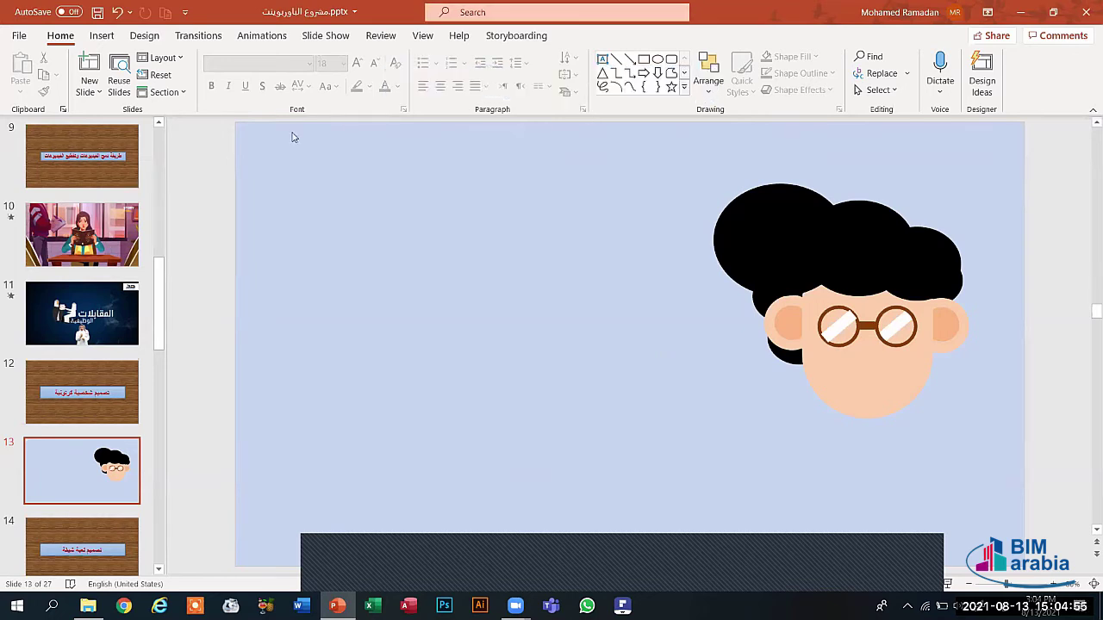
Draw a small oval and give it the solid black shape style.
left_click(102, 35)
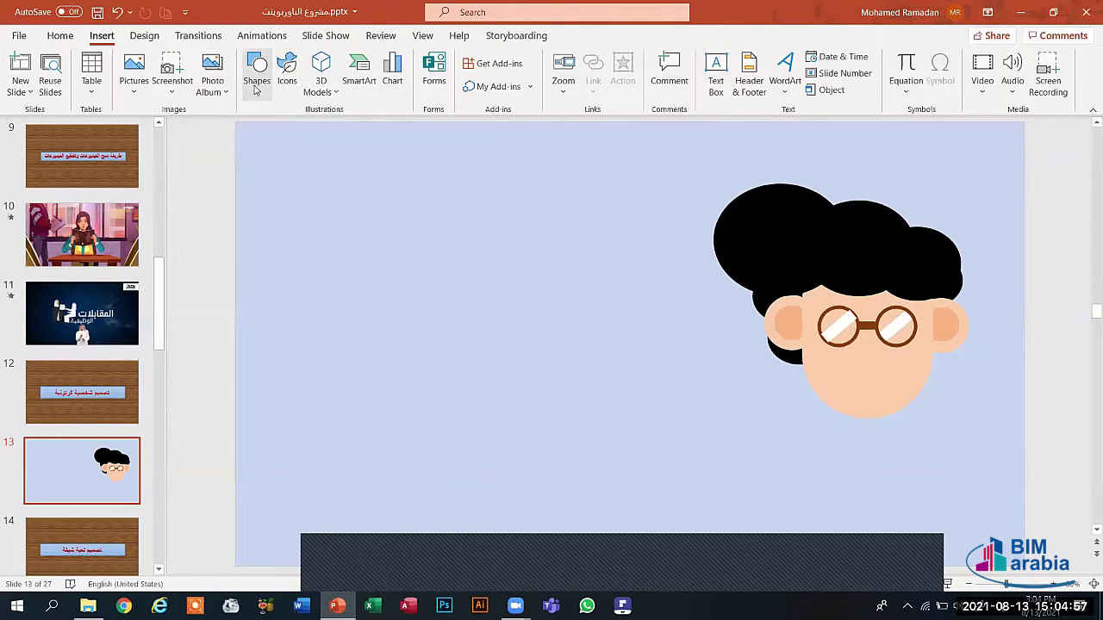
left_click(256, 86)
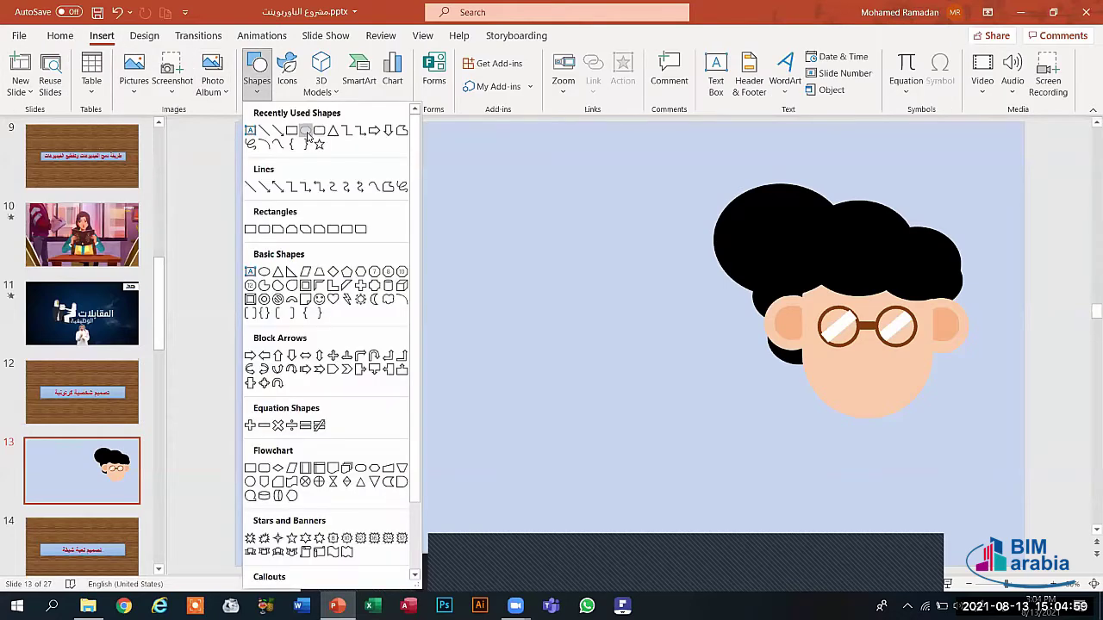
left_click(308, 131)
left_click_drag(350, 207, 353, 214)
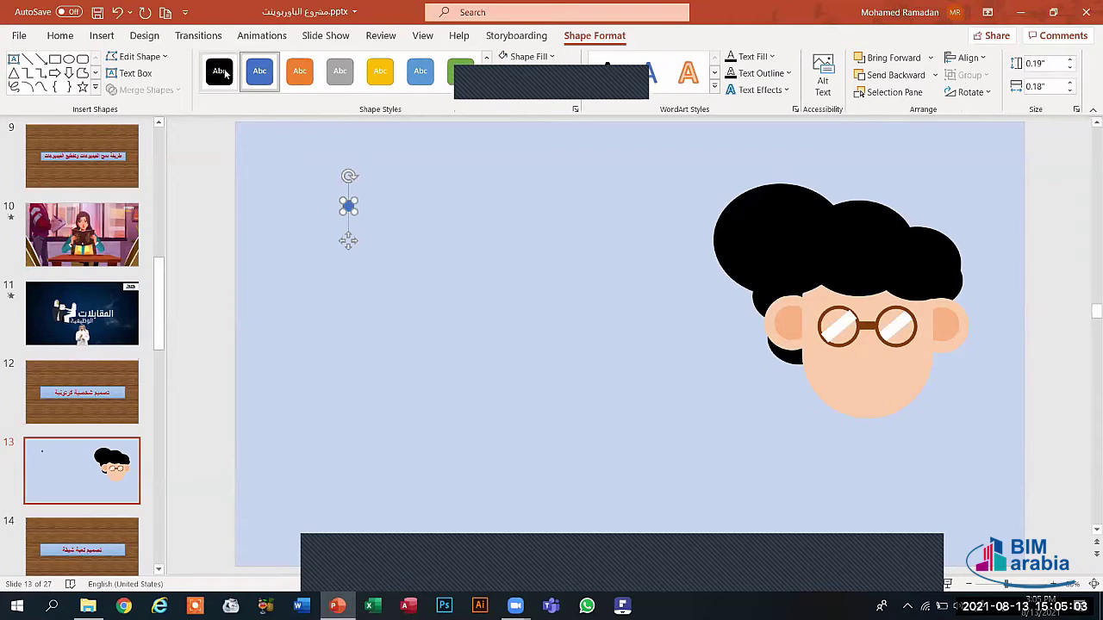
left_click(222, 72)
left_click(430, 260)
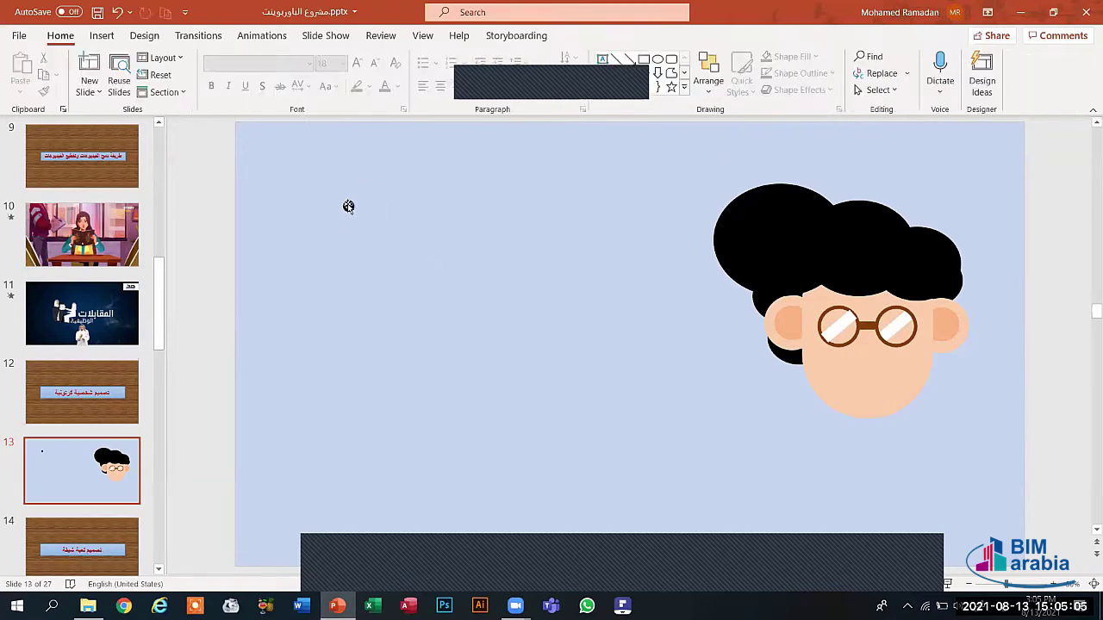
Place the black oval in the right lens and Ctrl-drag a copy into the left lens.
left_click_drag(348, 207, 904, 334)
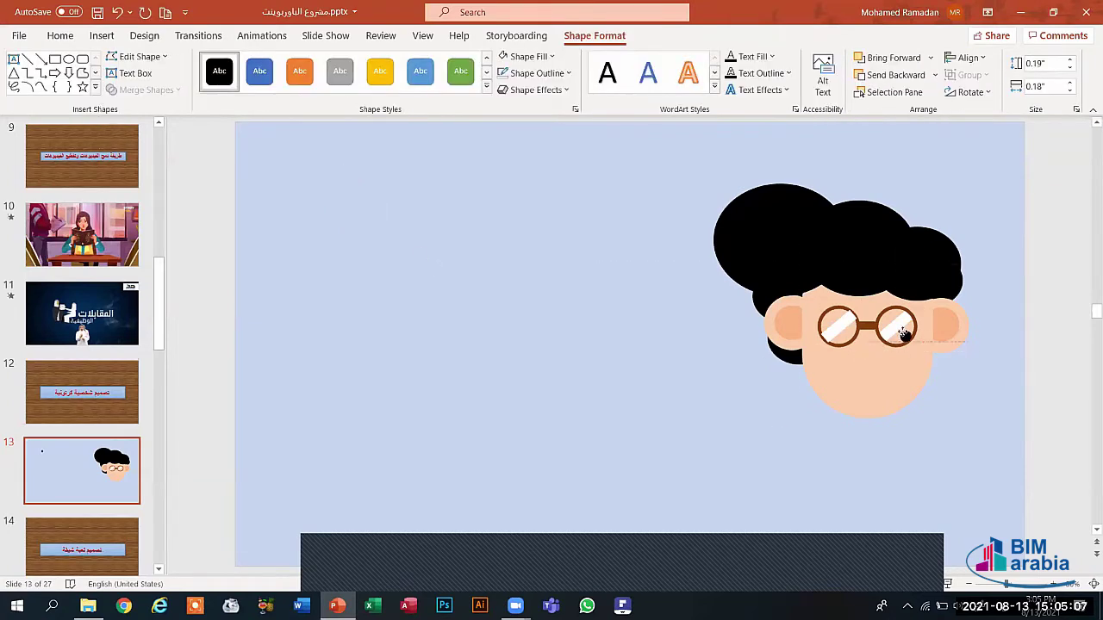
left_click(672, 386)
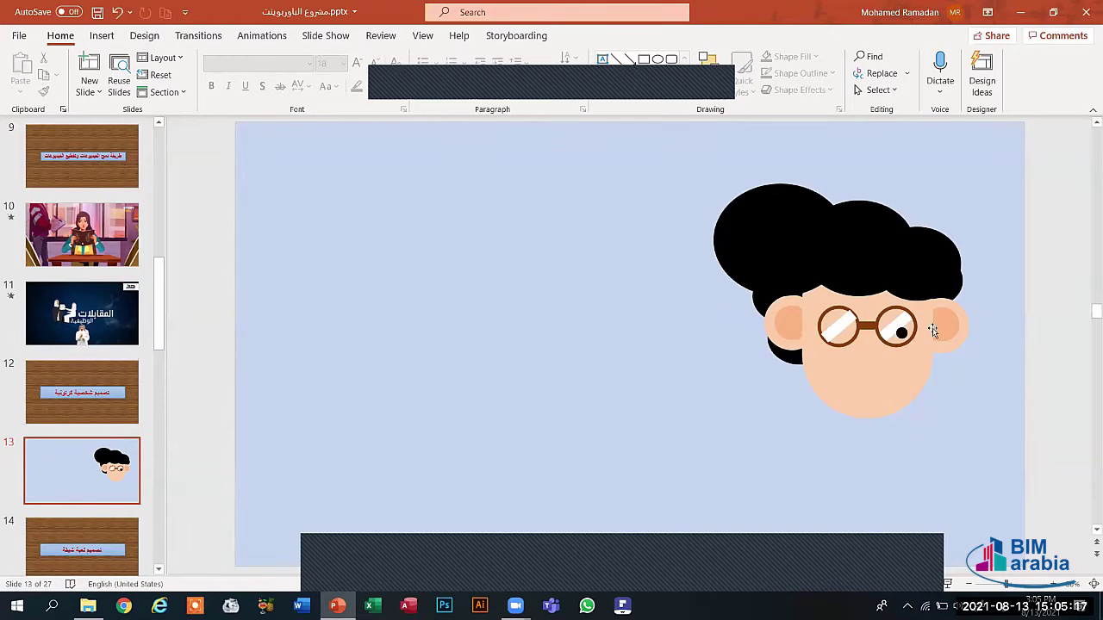
left_click(901, 334)
double_click(901, 334)
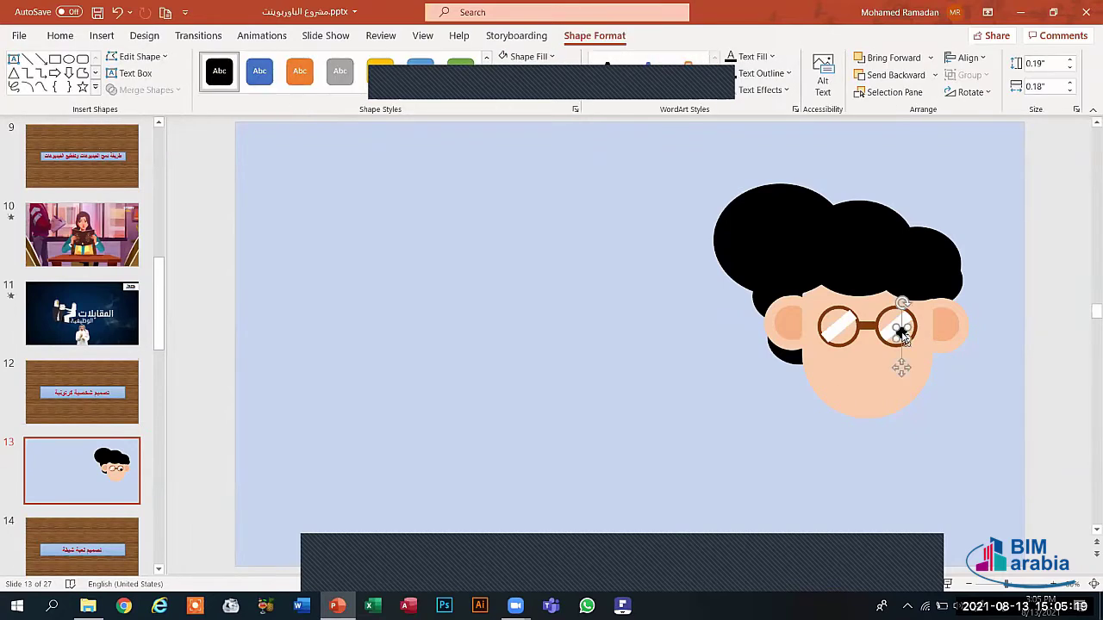
left_click_drag(901, 335, 843, 332)
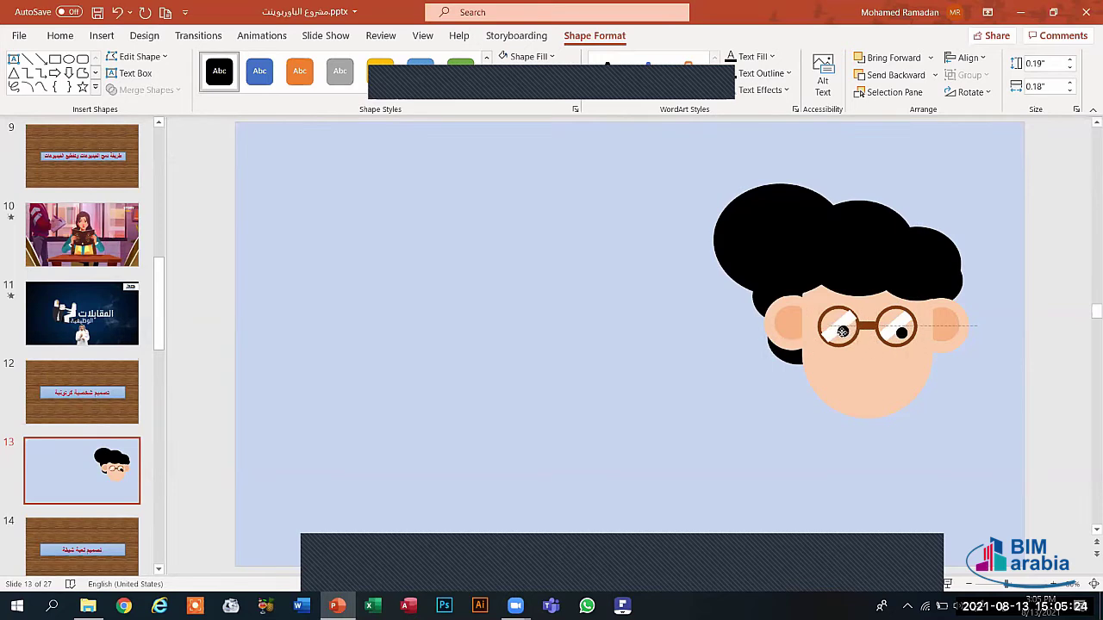
left_click(625, 342)
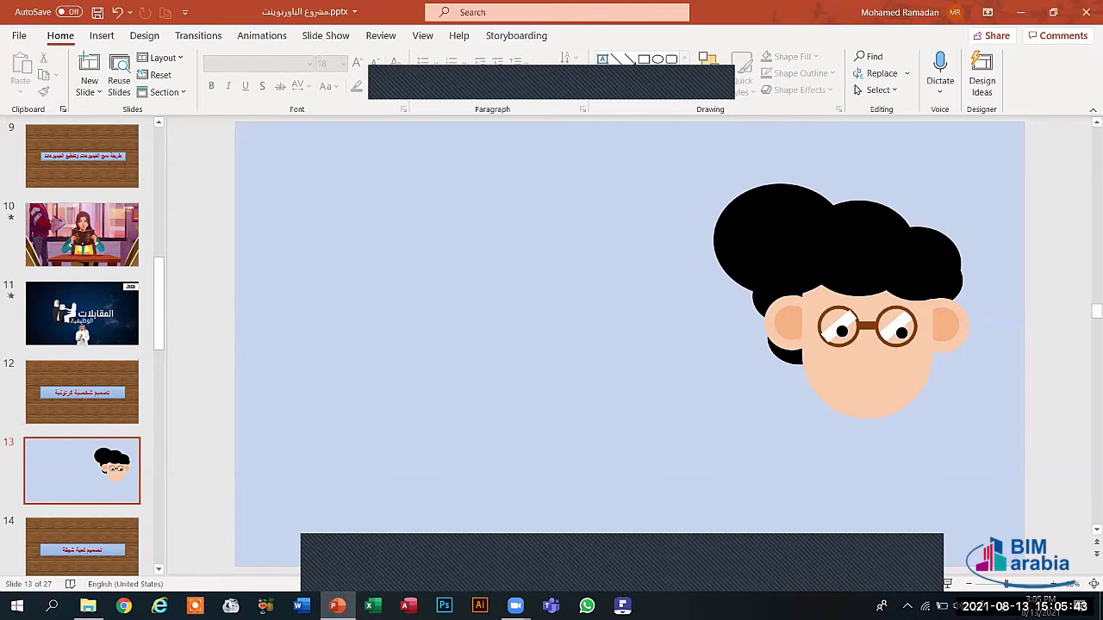
Enlarge the left pupil slightly to 0.23" x 0.21" and nudge it into position.
left_click(841, 362)
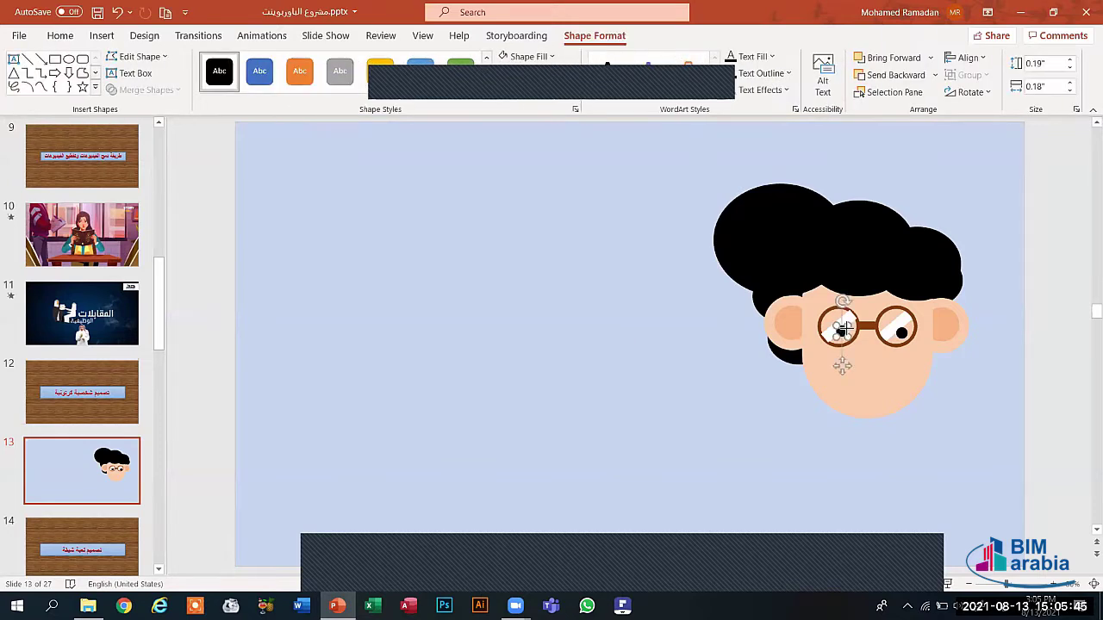
left_click_drag(836, 324, 849, 337)
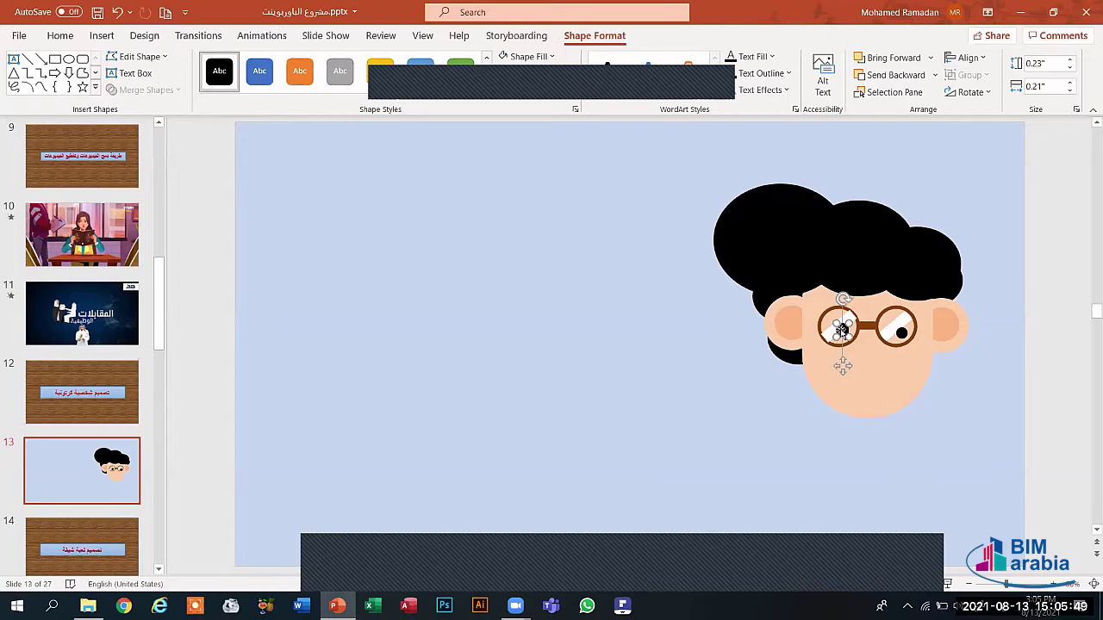
left_click_drag(842, 329, 845, 331)
Delete the right pupil and replace it with a copy of the left pupil.
left_click(900, 333)
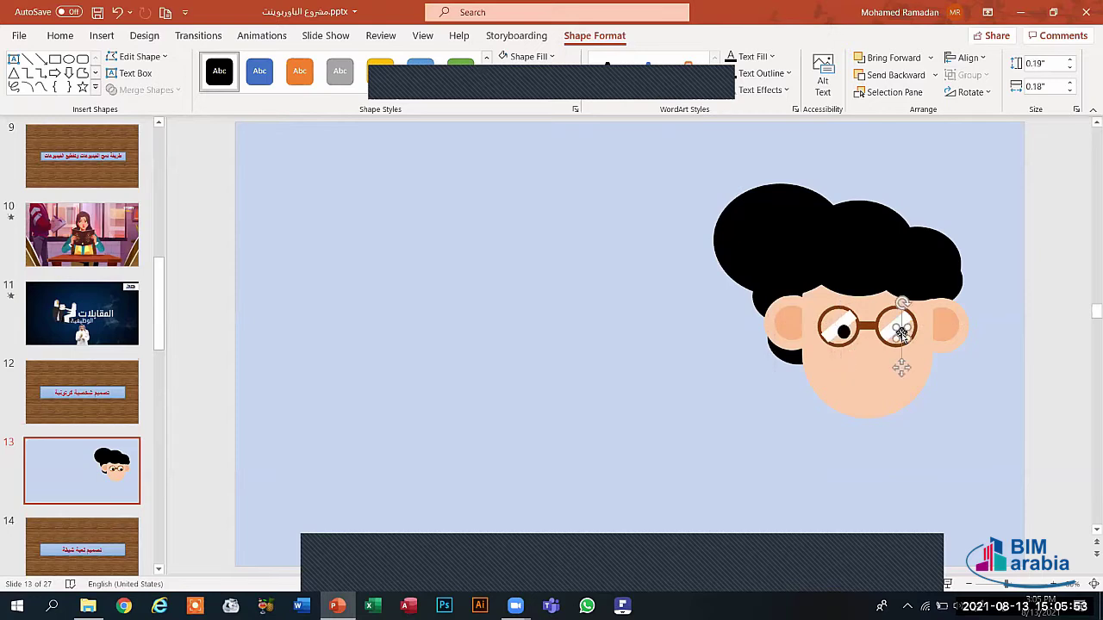
key("Delete")
left_click(844, 333)
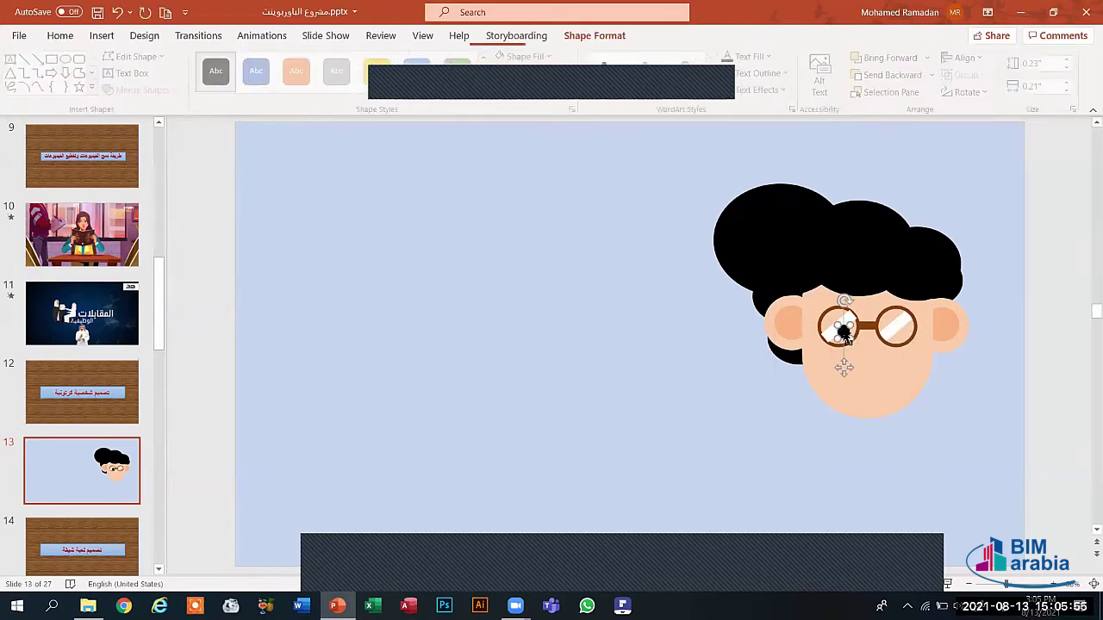
left_click_drag(844, 336, 901, 332)
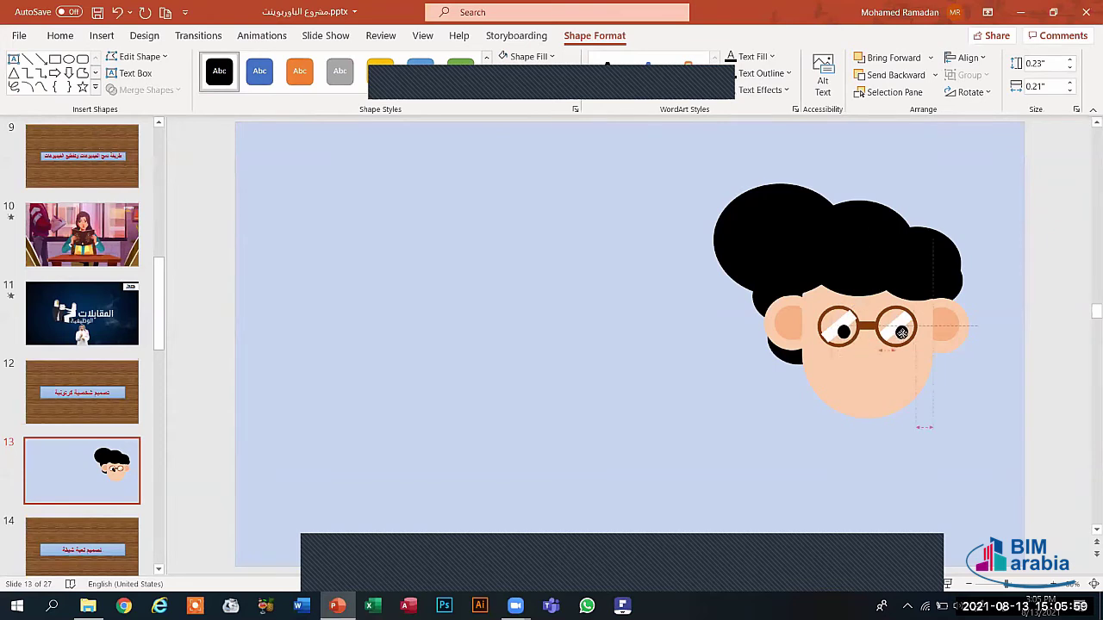
left_click(630, 363)
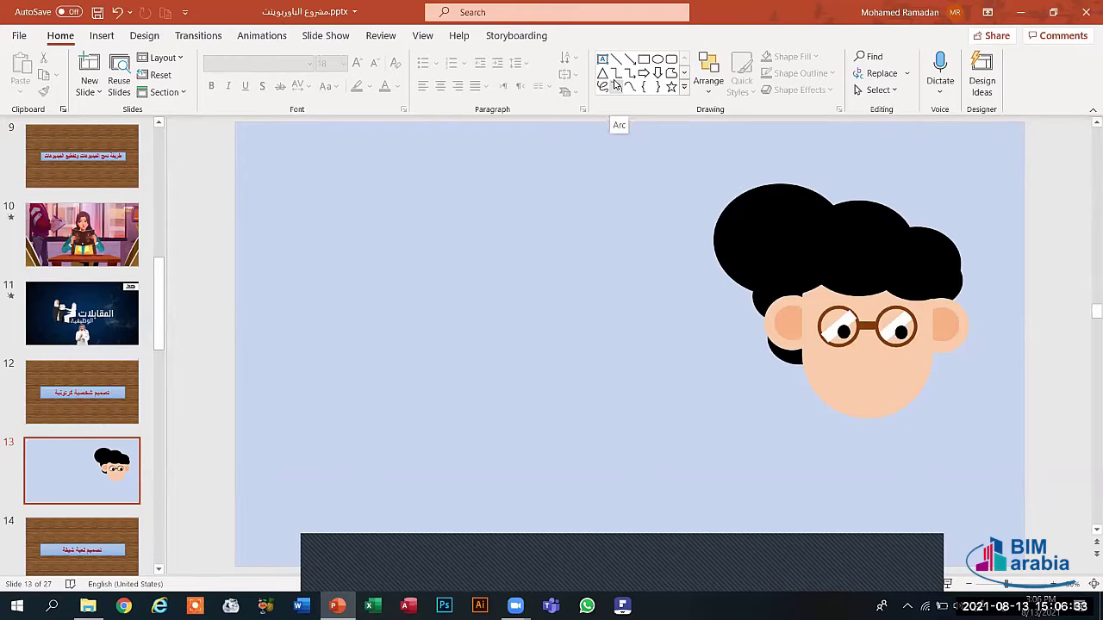
Bring the left pupil to the front, then send it to the very back behind the lens.
left_click(615, 83)
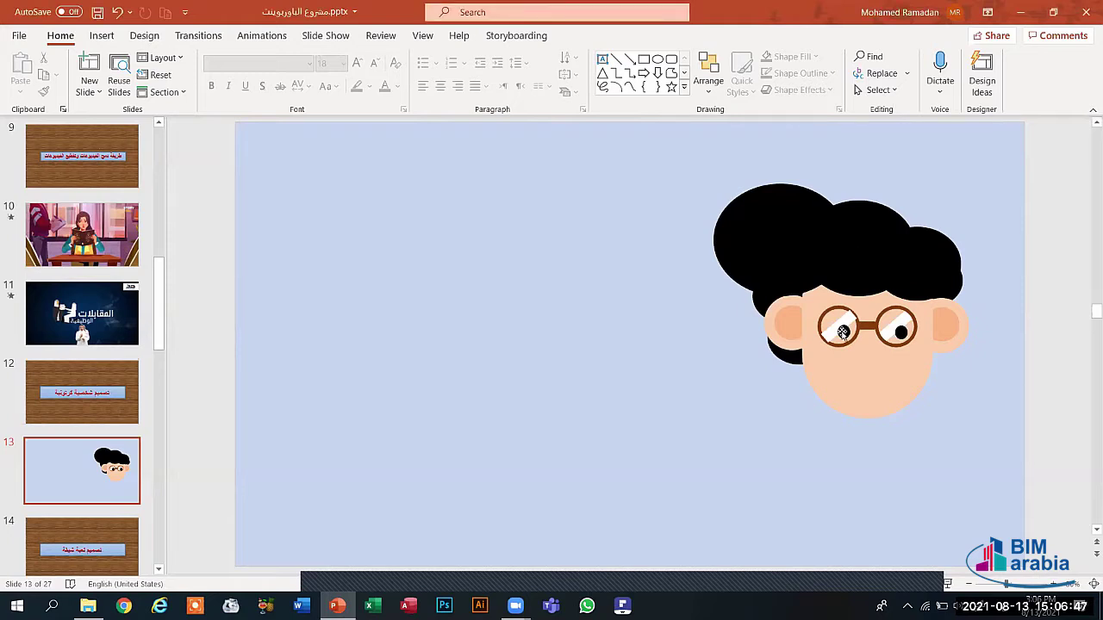
left_click(843, 330)
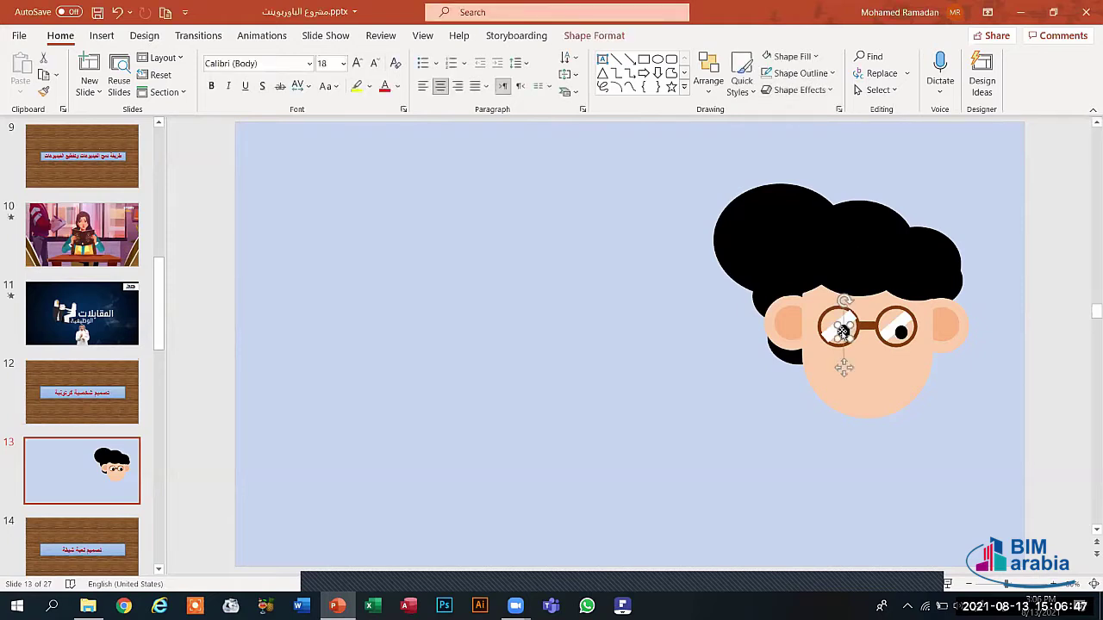
left_click(603, 34)
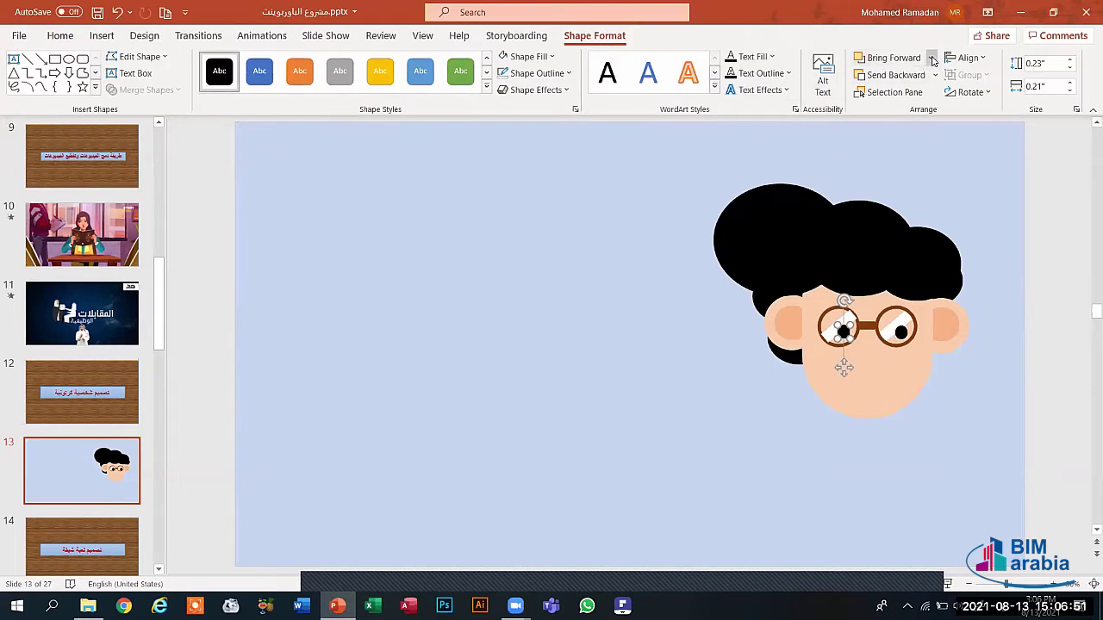
left_click(931, 58)
left_click(919, 97)
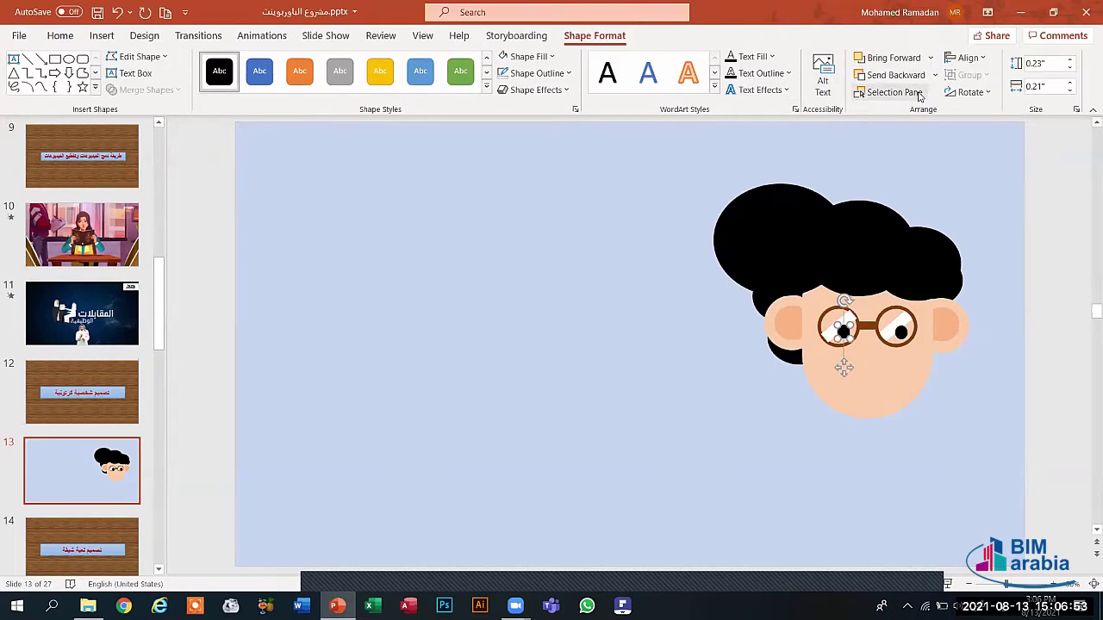
left_click(934, 75)
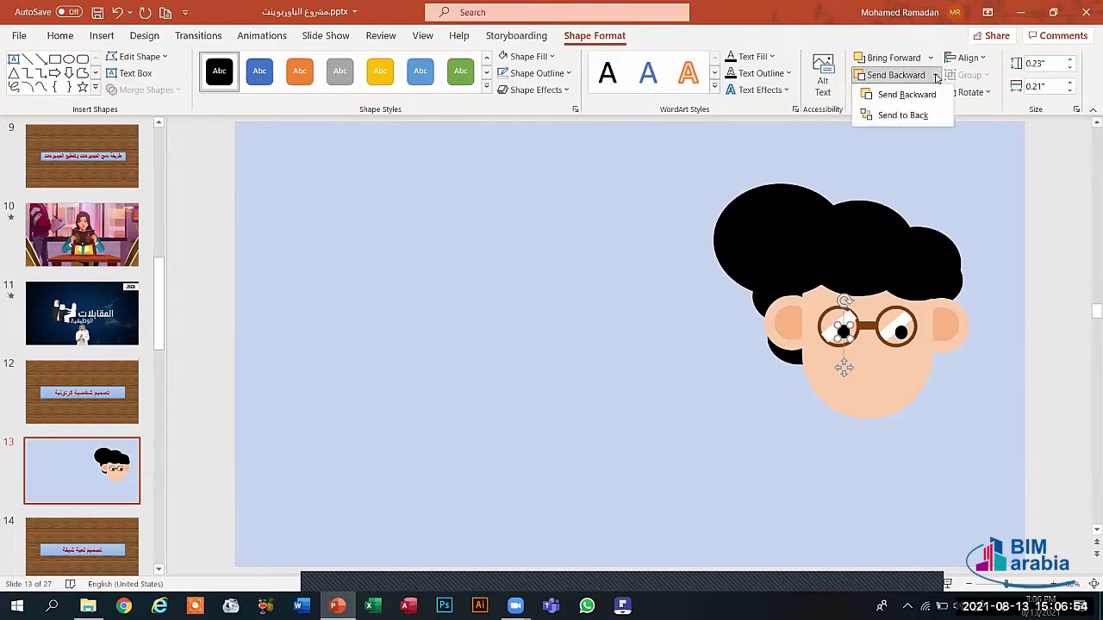
left_click(902, 116)
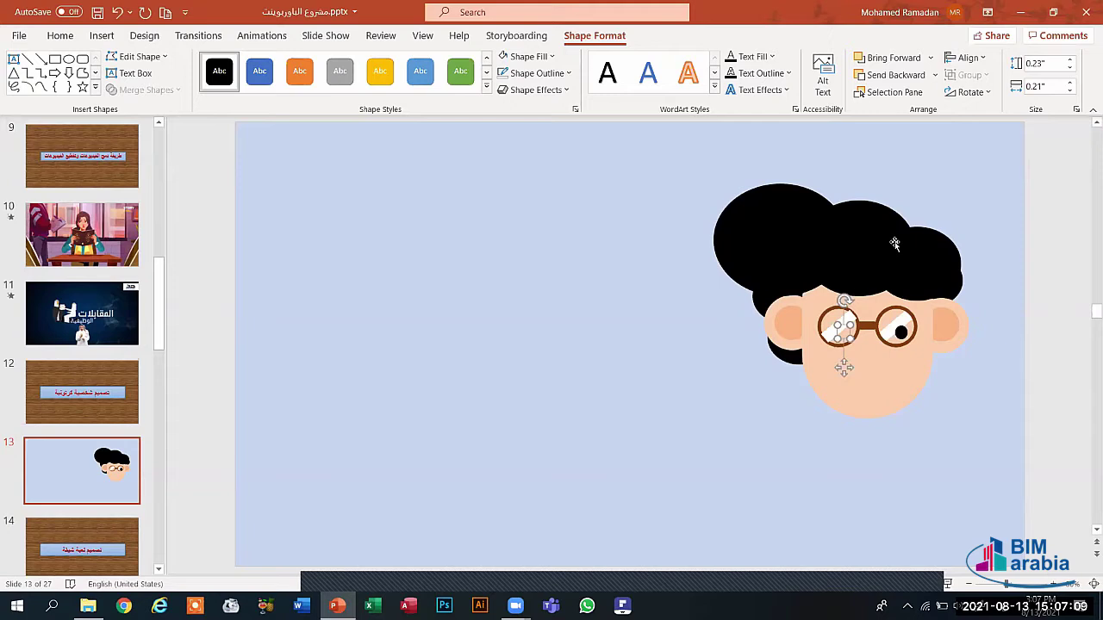
Undo sending the left pupil to the back.
key("alt+shift")
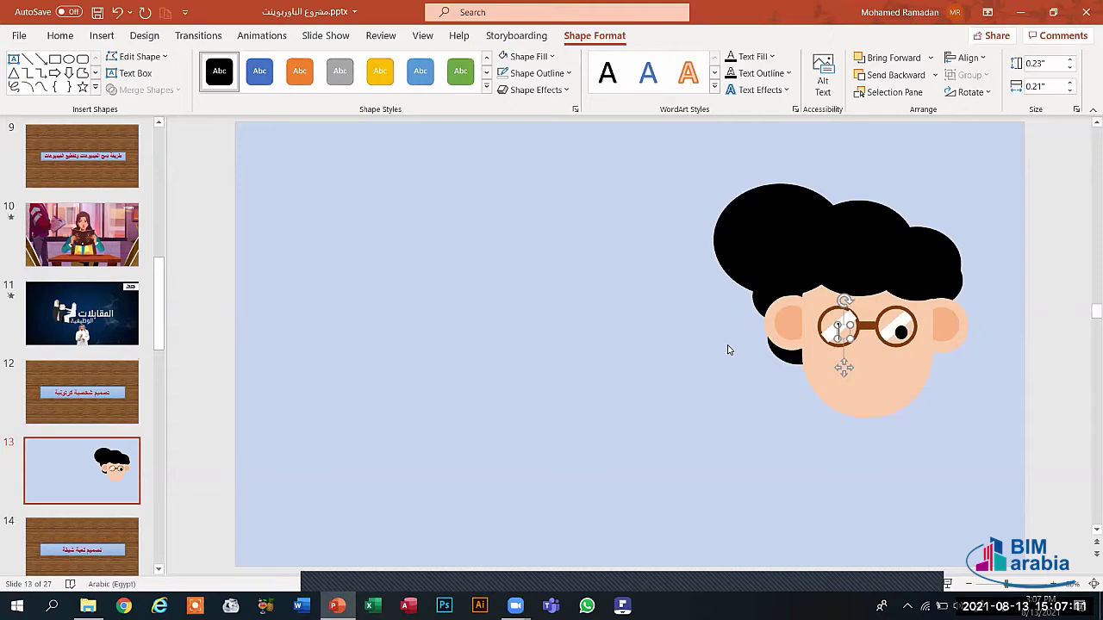
key("alt+shift")
key("ctrl+z")
key("Escape")
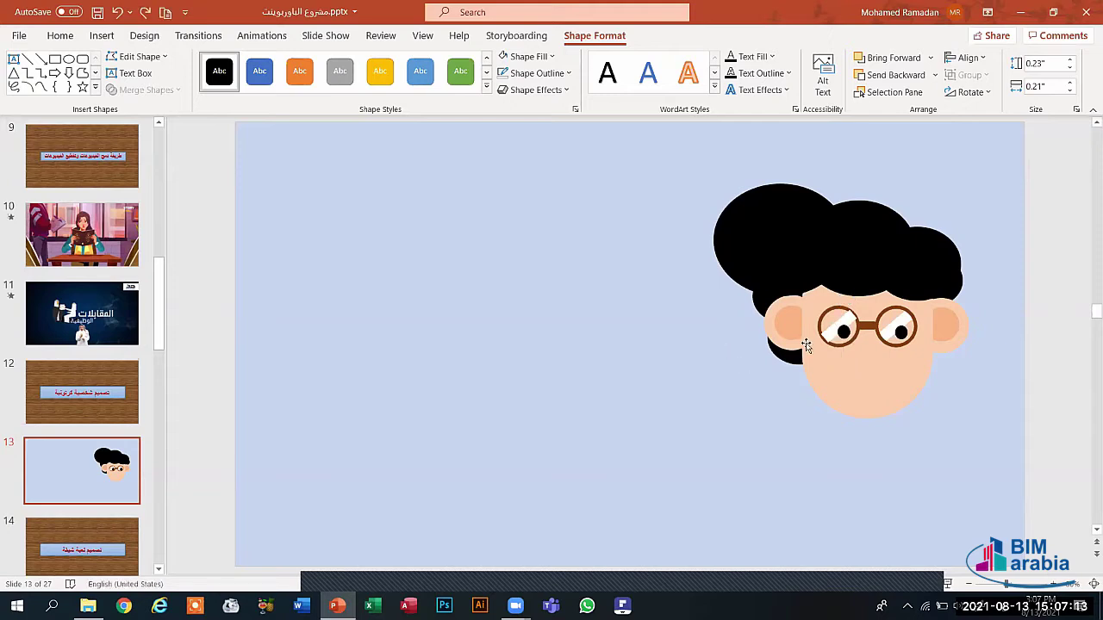
Try sending the selected left-eye shapes to the back, then undo it and clear the selection.
left_click(828, 322)
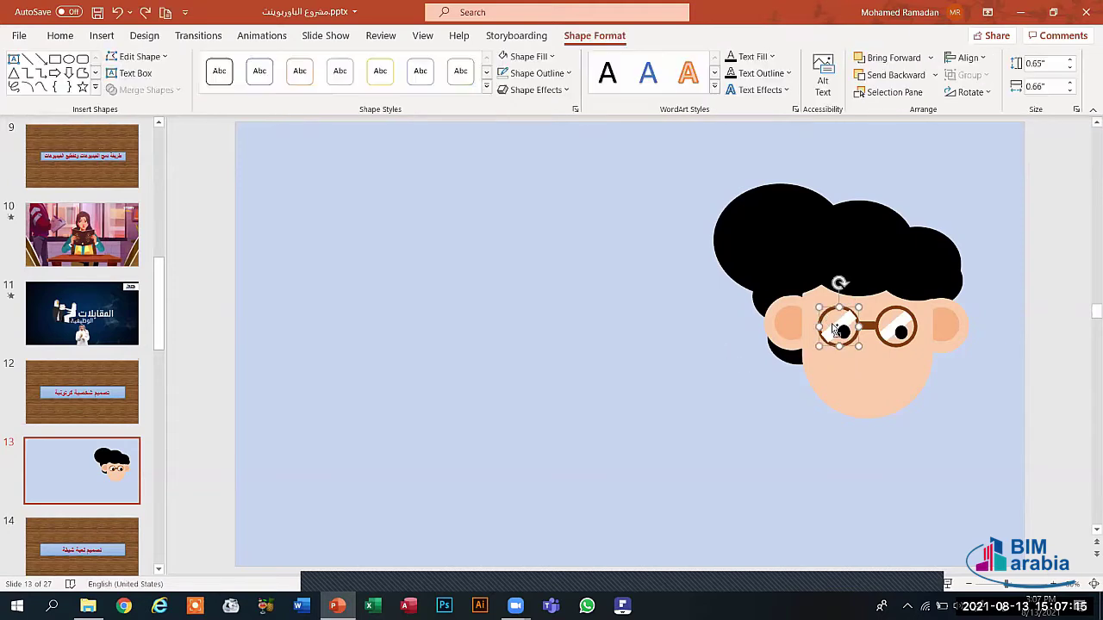
left_click(834, 330, "shift")
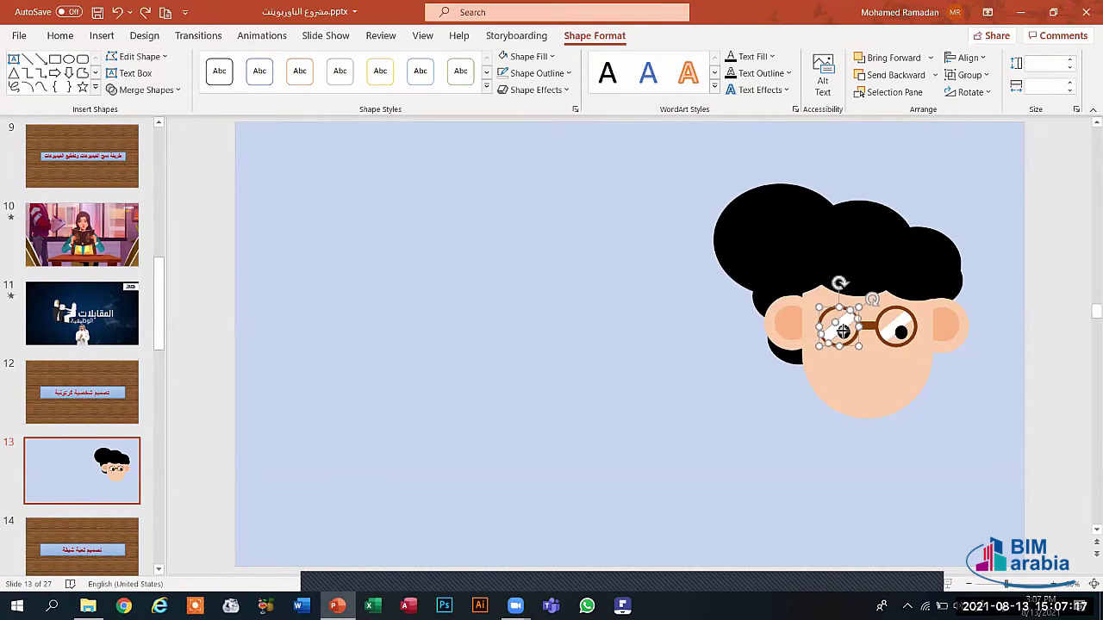
left_click(840, 329, "shift")
left_click(833, 324, "shift")
left_click(842, 332, "shift")
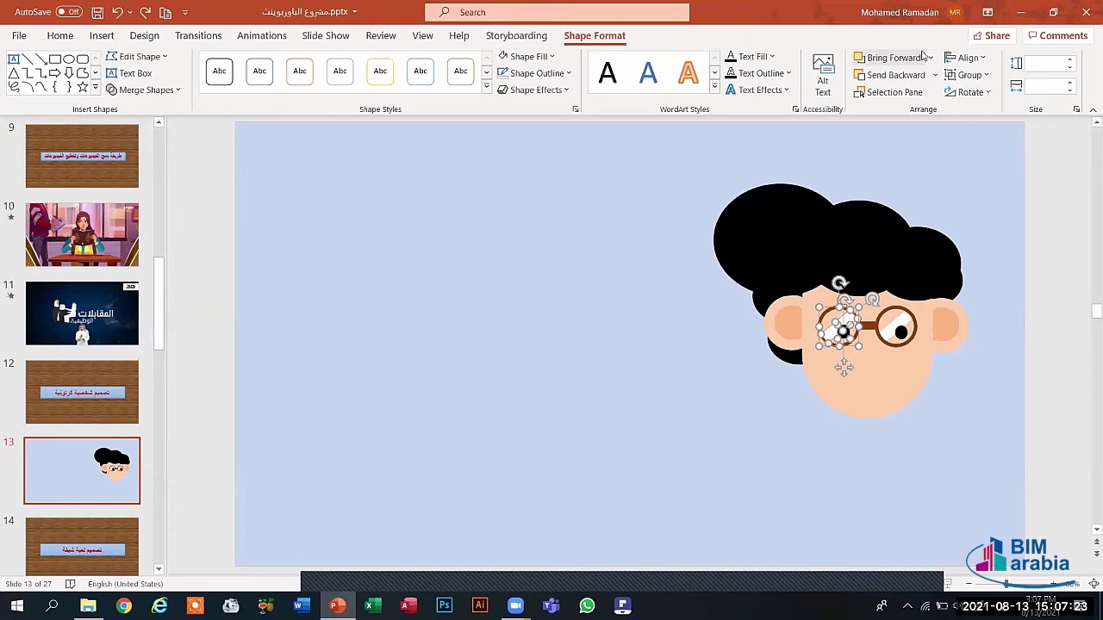
left_click(931, 79)
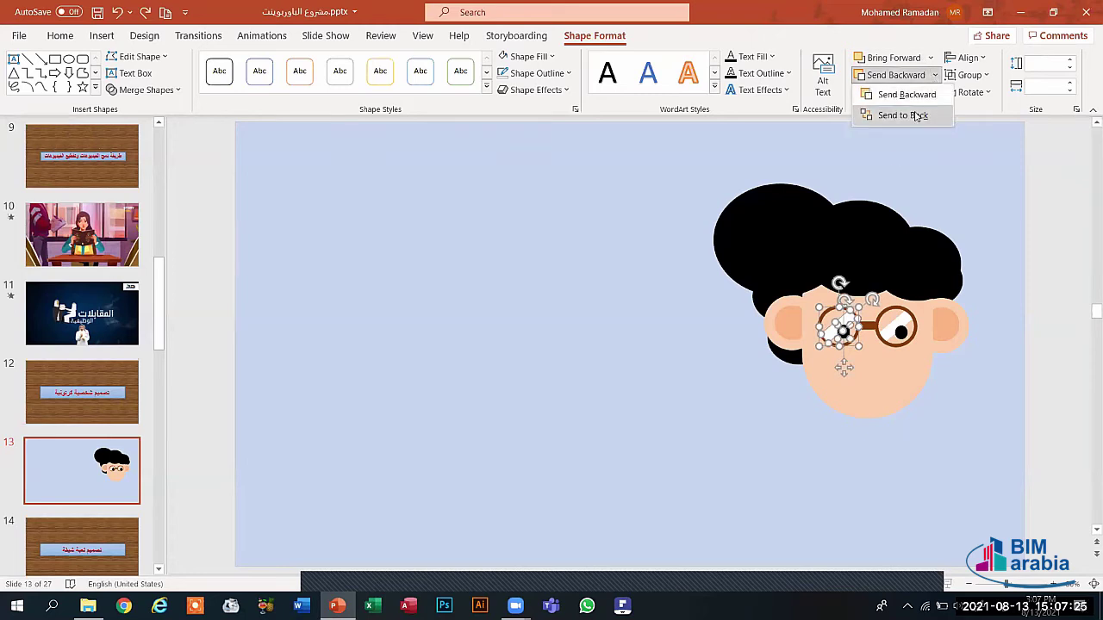
left_click(914, 115)
key("ctrl+z")
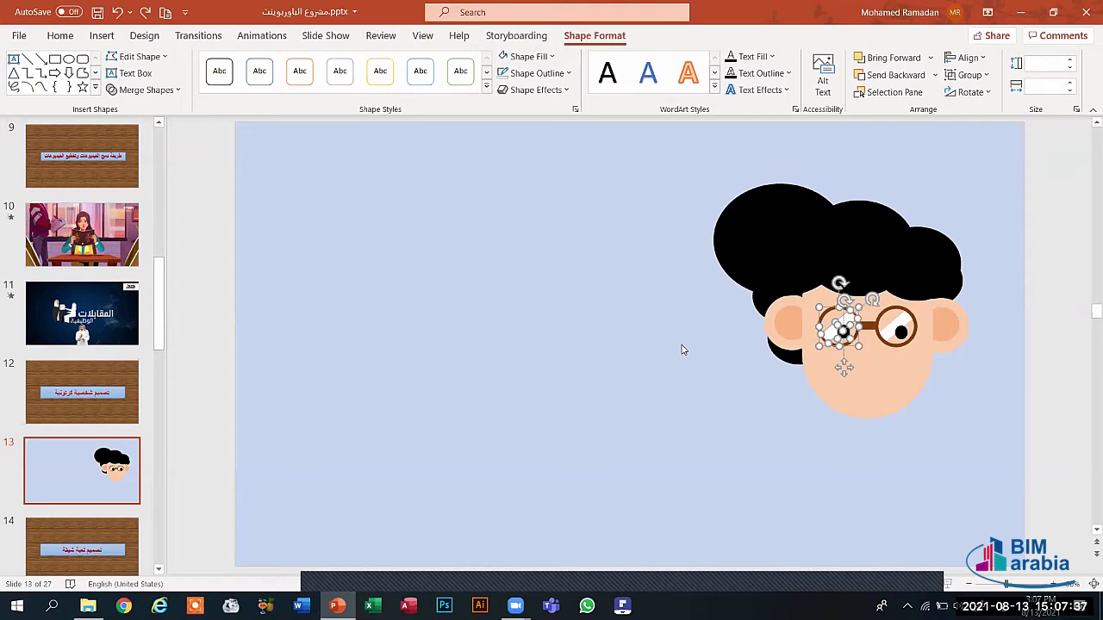
key("Escape")
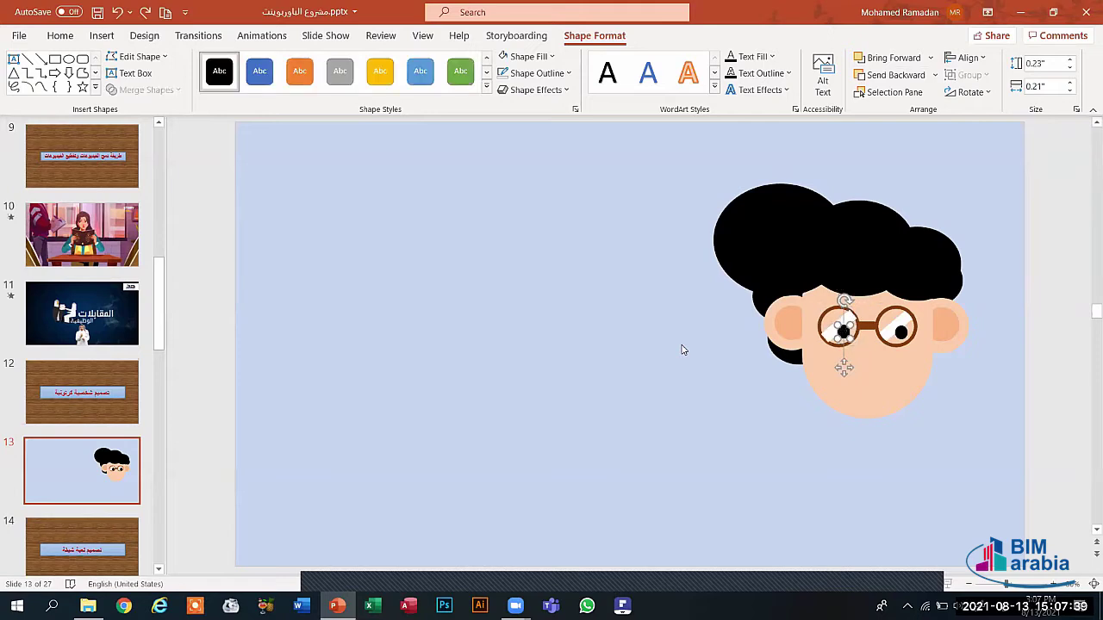
key("Escape")
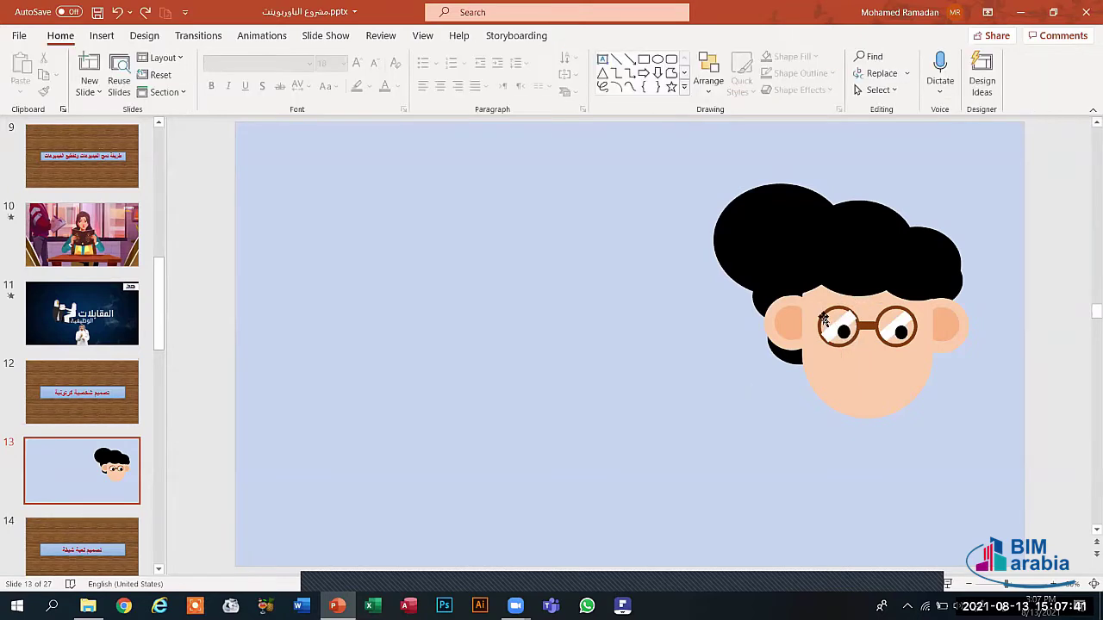
Bring the left lens shapes to the front and settle the left pupil into the lens.
left_click(823, 333)
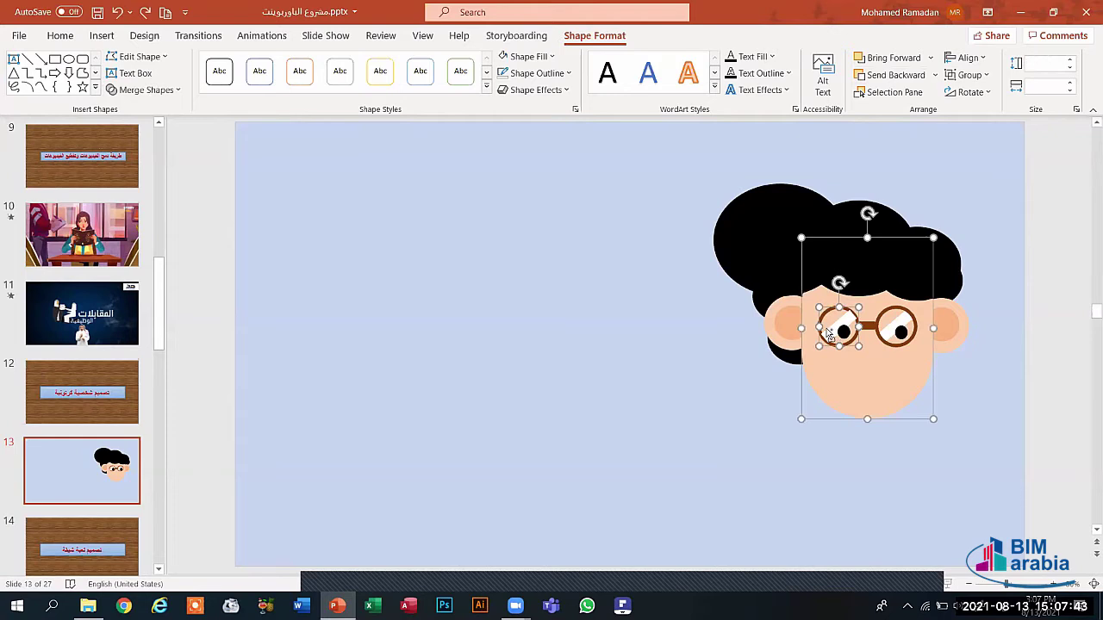
left_click(763, 374)
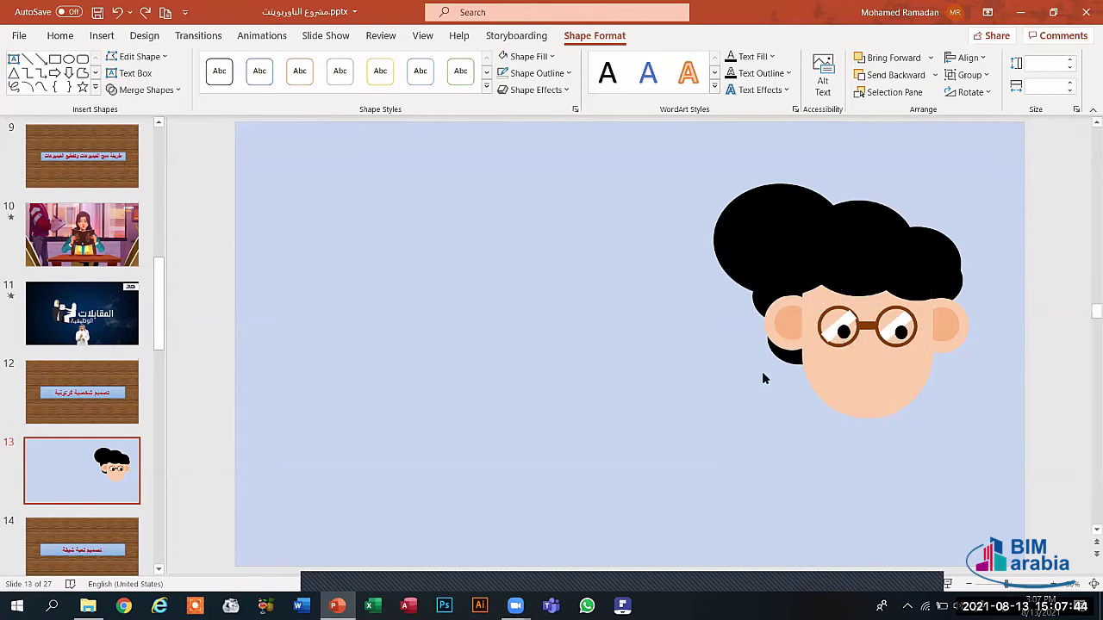
left_click(829, 325)
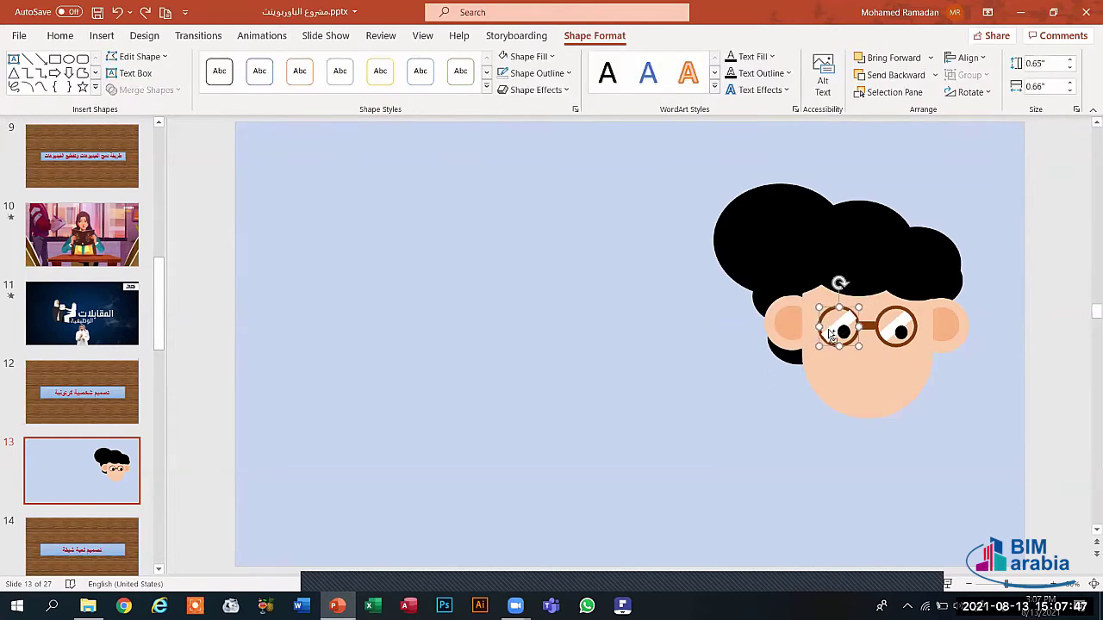
left_click(830, 332, "shift")
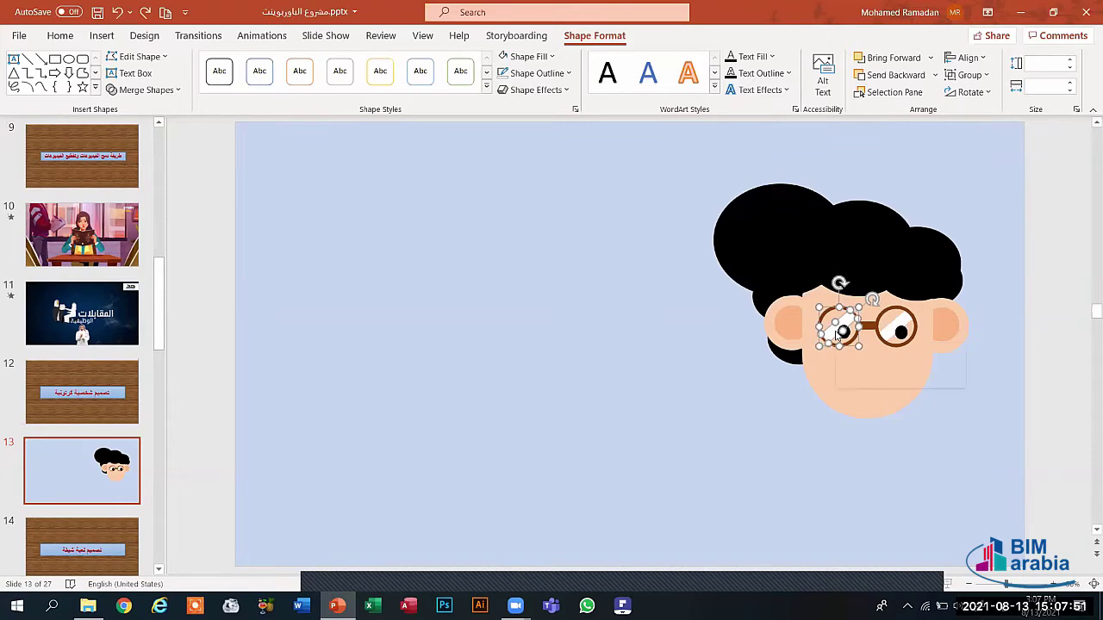
right_click(836, 336)
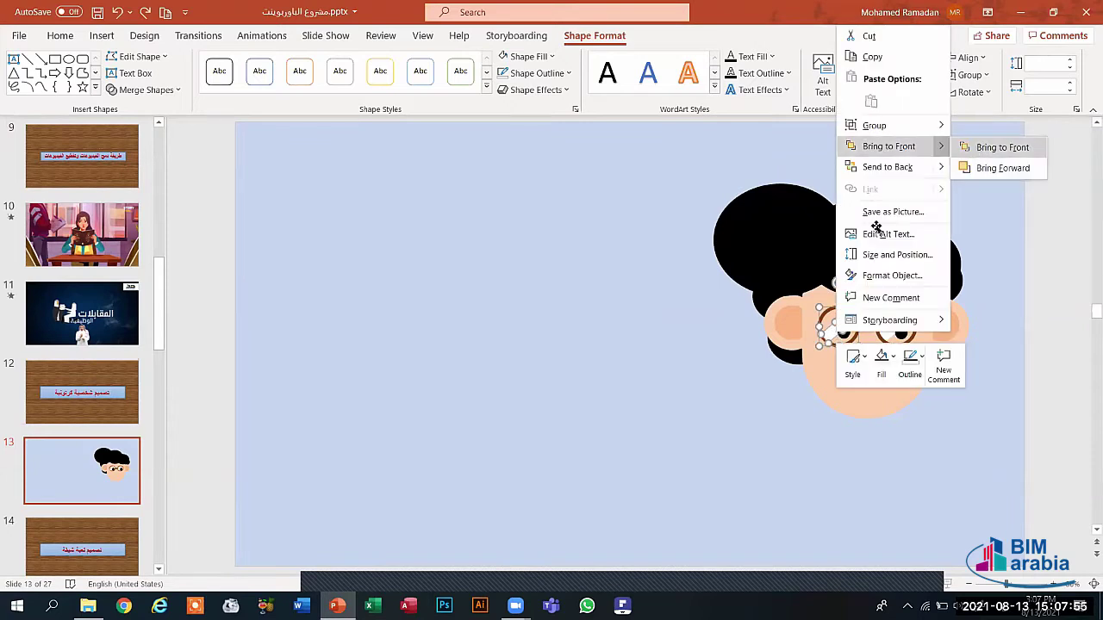
left_click(687, 352)
left_click(778, 386)
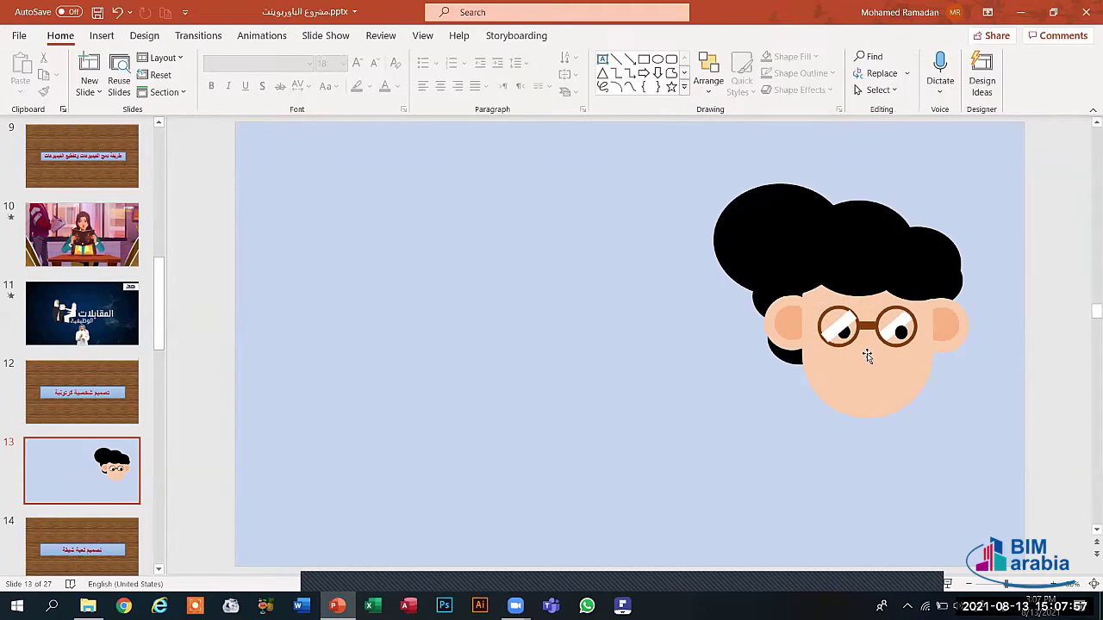
left_click(844, 334)
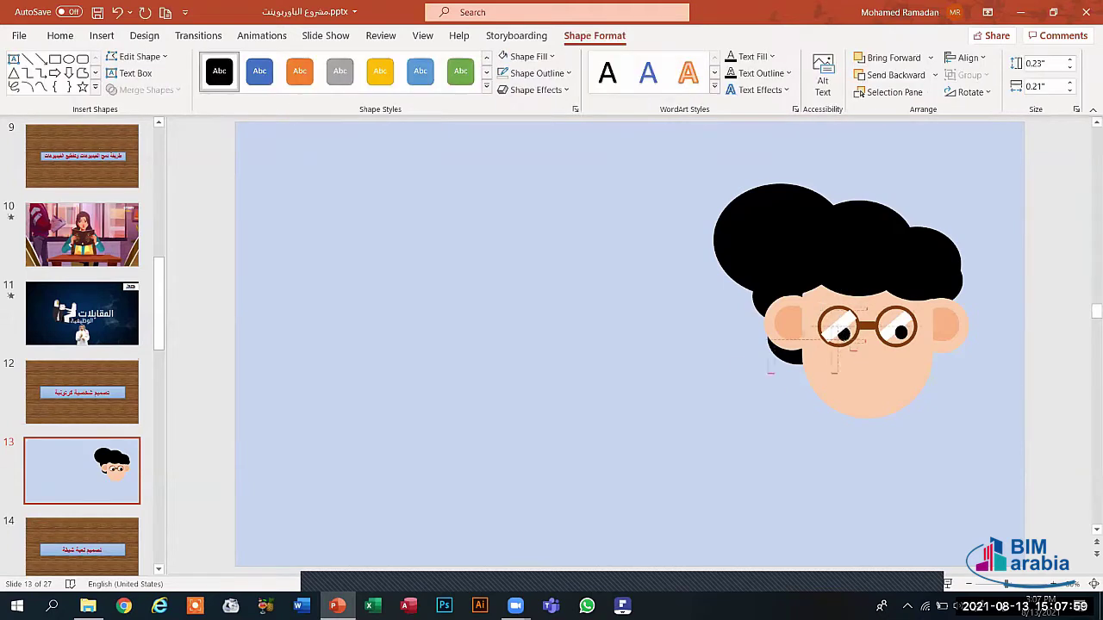
left_click_drag(843, 334, 844, 332)
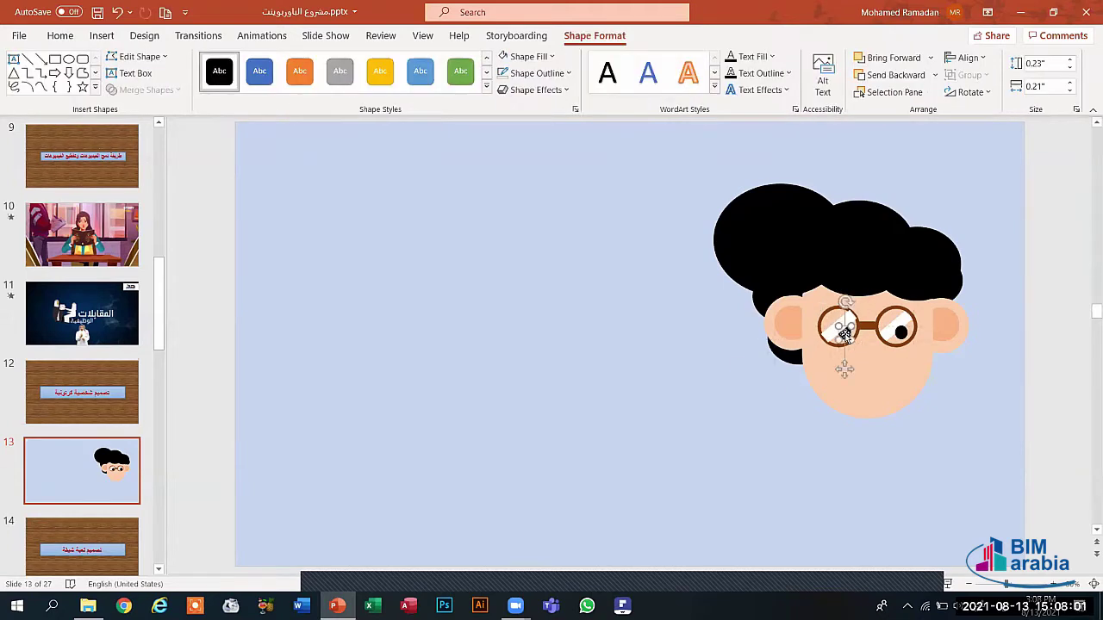
left_click(701, 450)
Bring the right lens and its shine highlight to the front.
left_click(900, 325)
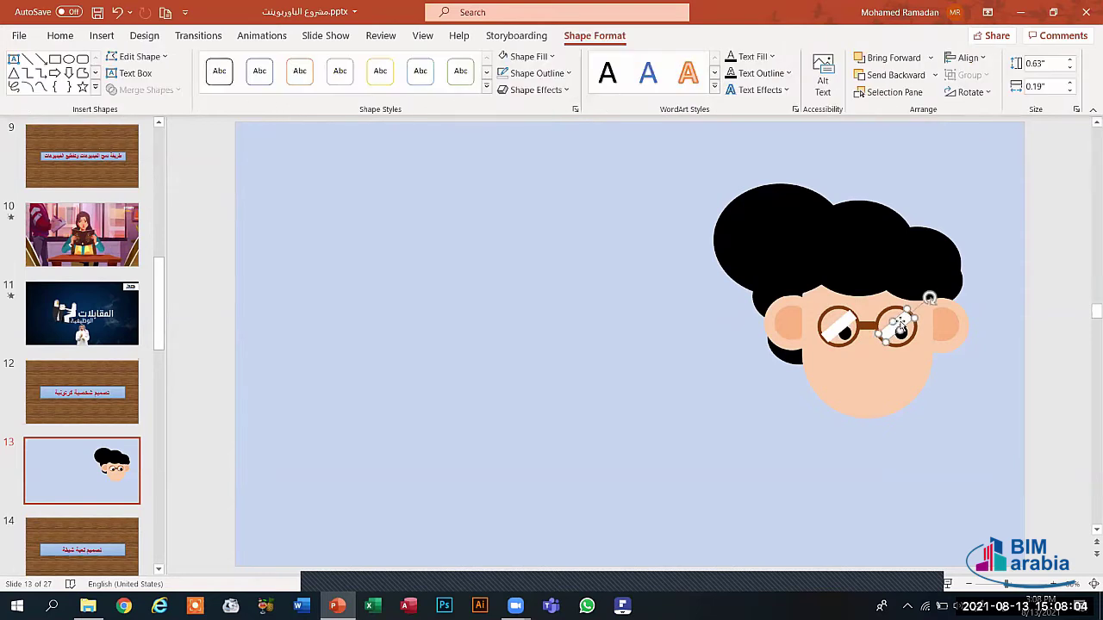
left_click(887, 311, "shift")
left_click(885, 308, "shift")
left_click(885, 315, "shift")
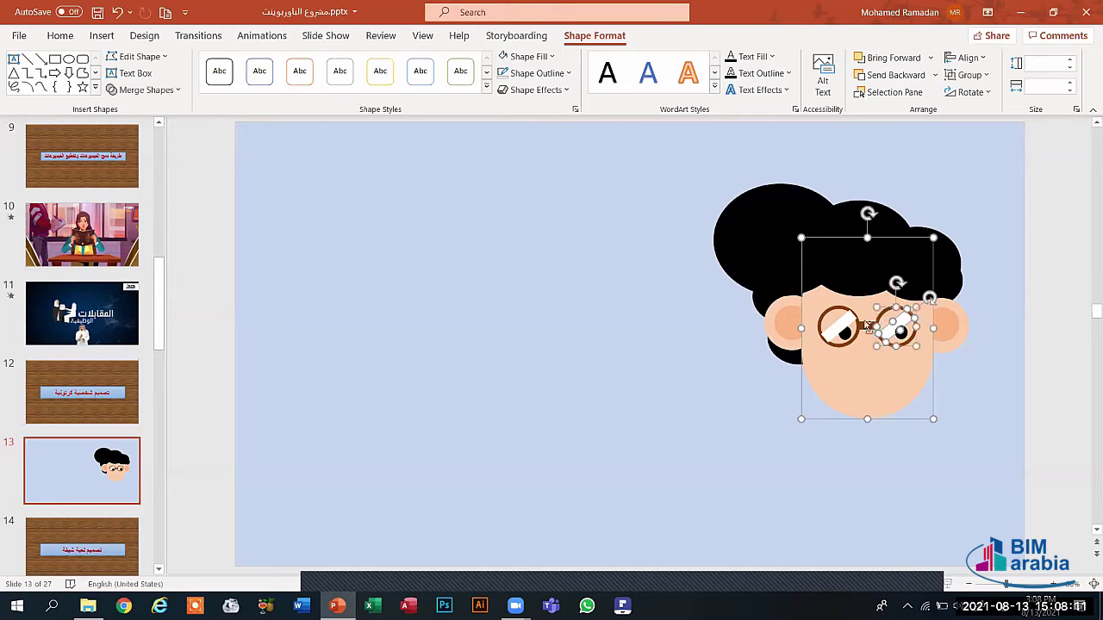
left_click(693, 425)
left_click(896, 341)
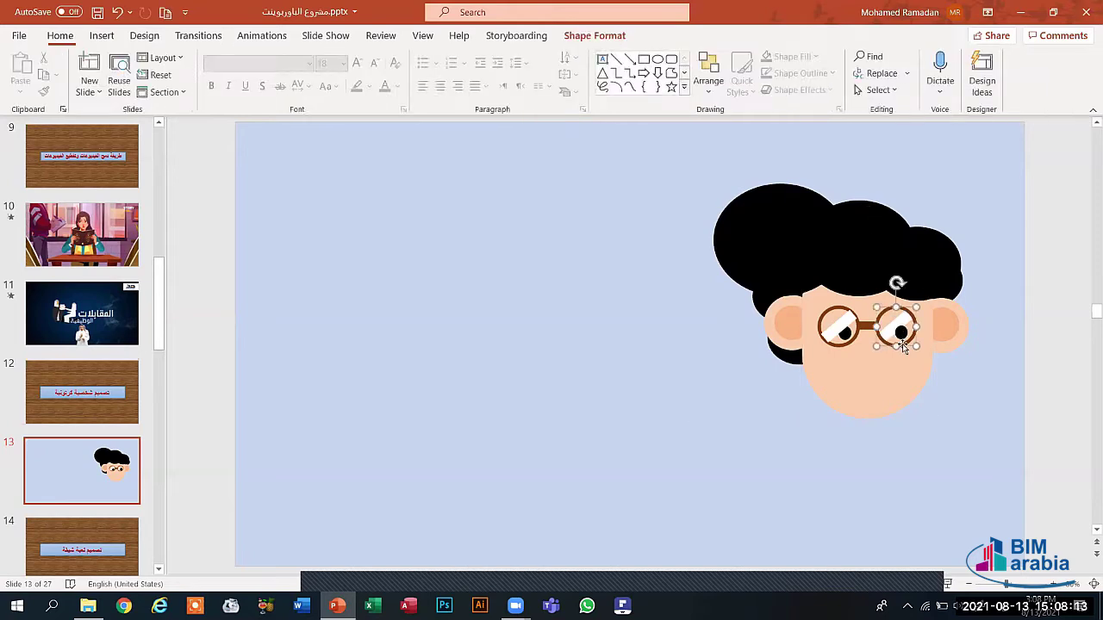
left_click(891, 333, "shift")
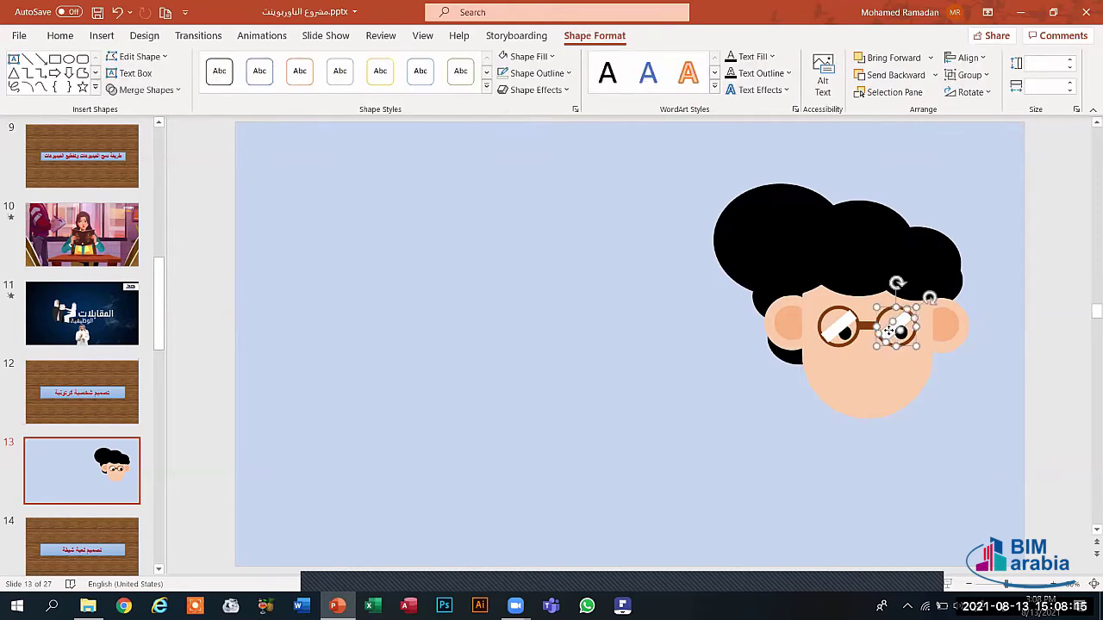
right_click(889, 337)
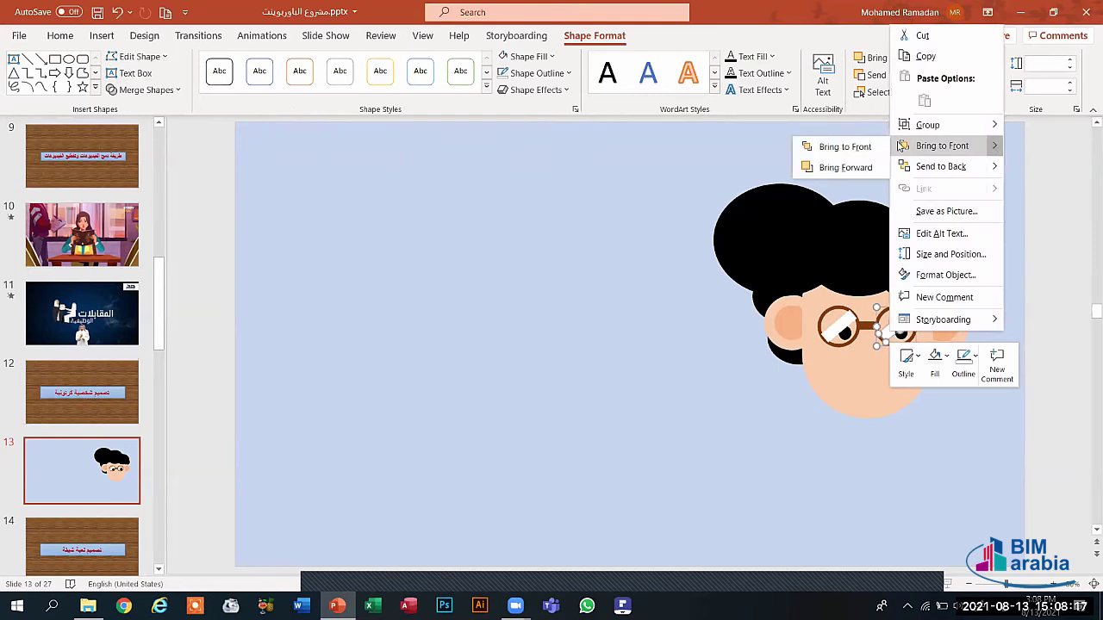
left_click(855, 148)
left_click(572, 344)
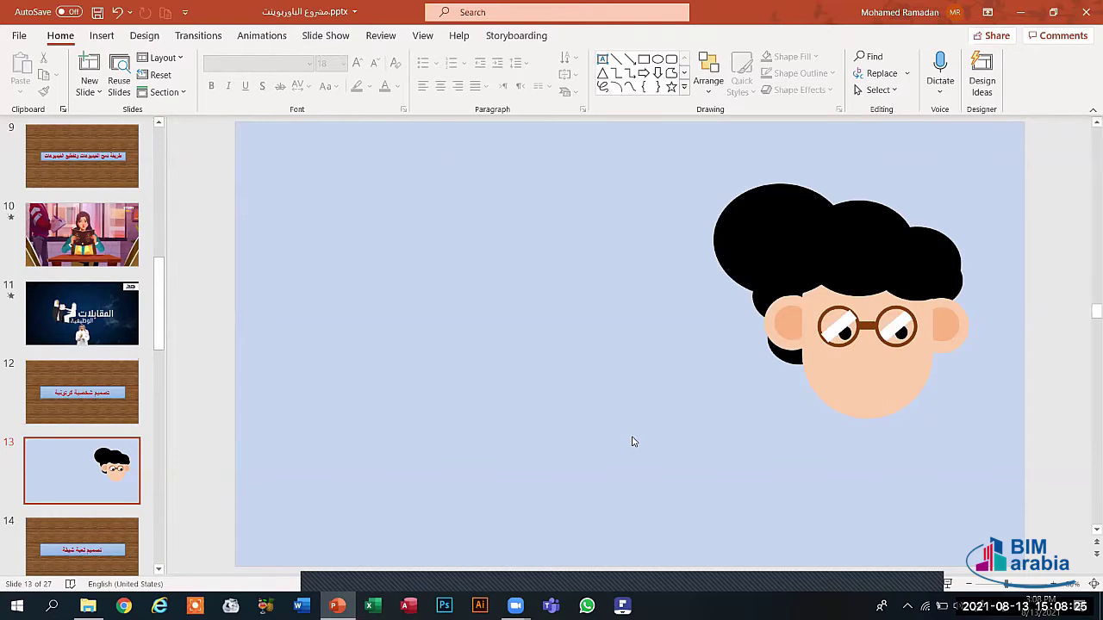
Reposition the shine highlights on the left and right lenses across the pupils.
left_click(845, 335)
left_click(845, 334)
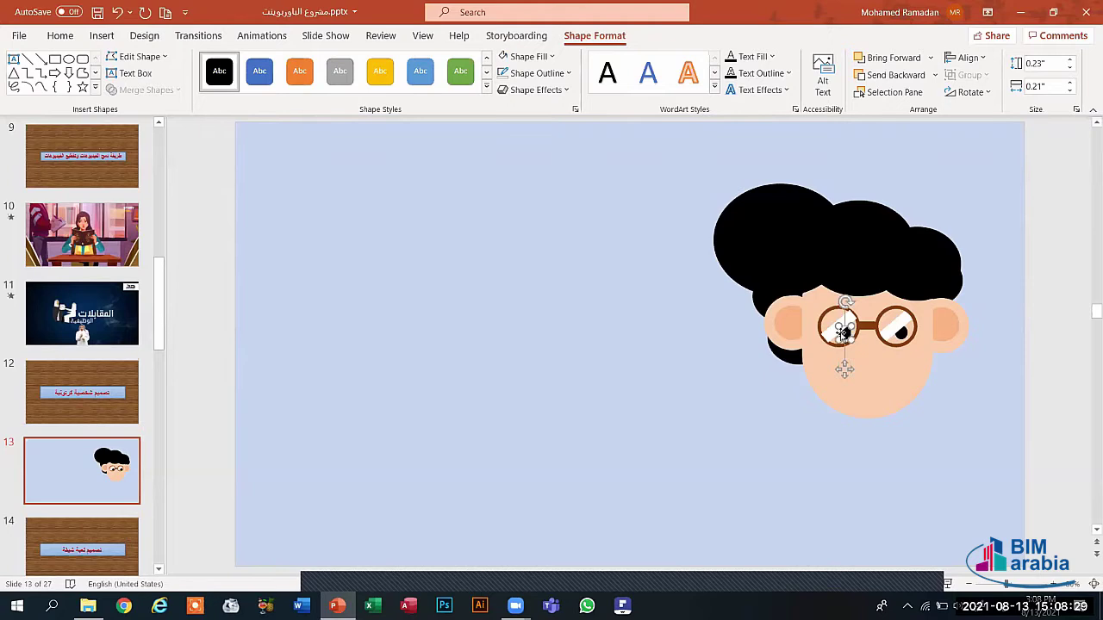
mouse_move(834, 328)
left_mouse_down()
mouse_move(823, 325)
mouse_move(845, 336)
left_mouse_up()
left_click(846, 334)
left_click(775, 351)
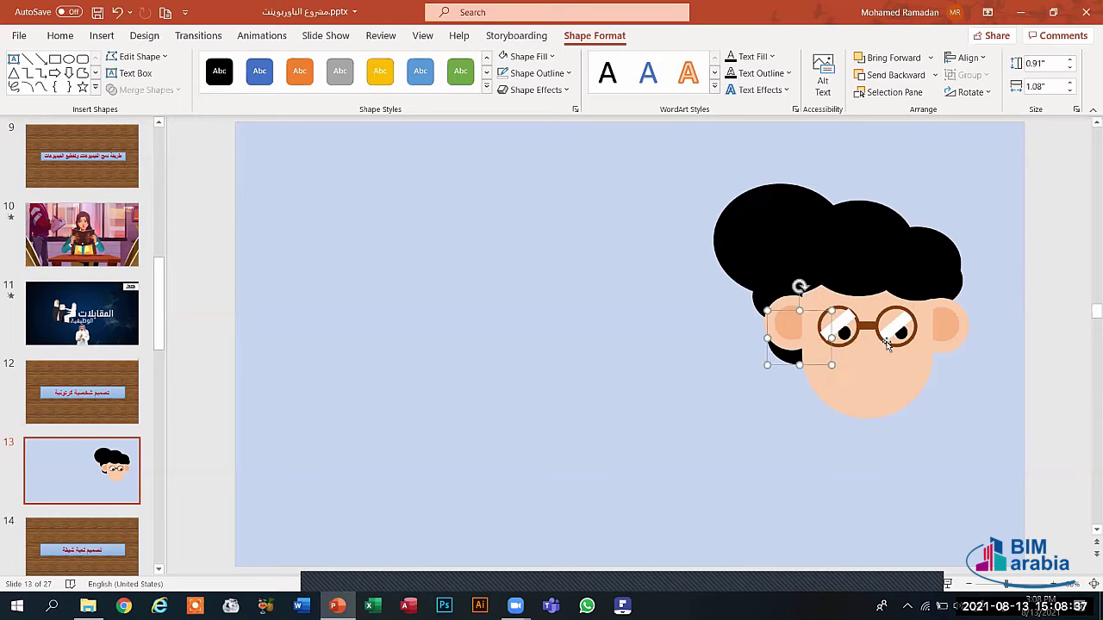
left_click_drag(899, 319, 900, 330)
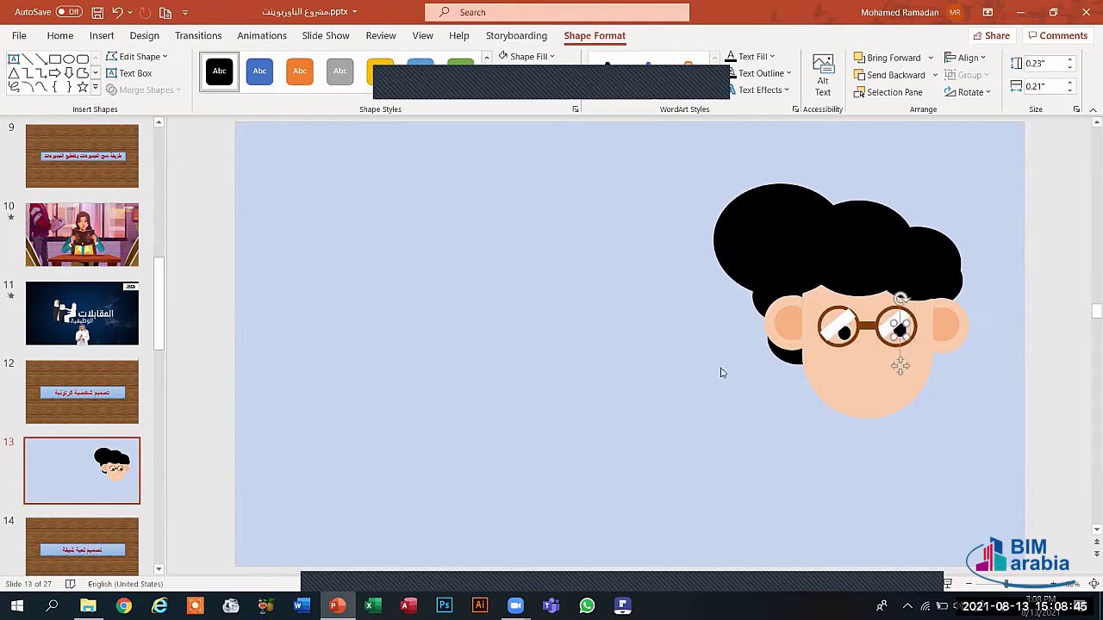
left_click(646, 402)
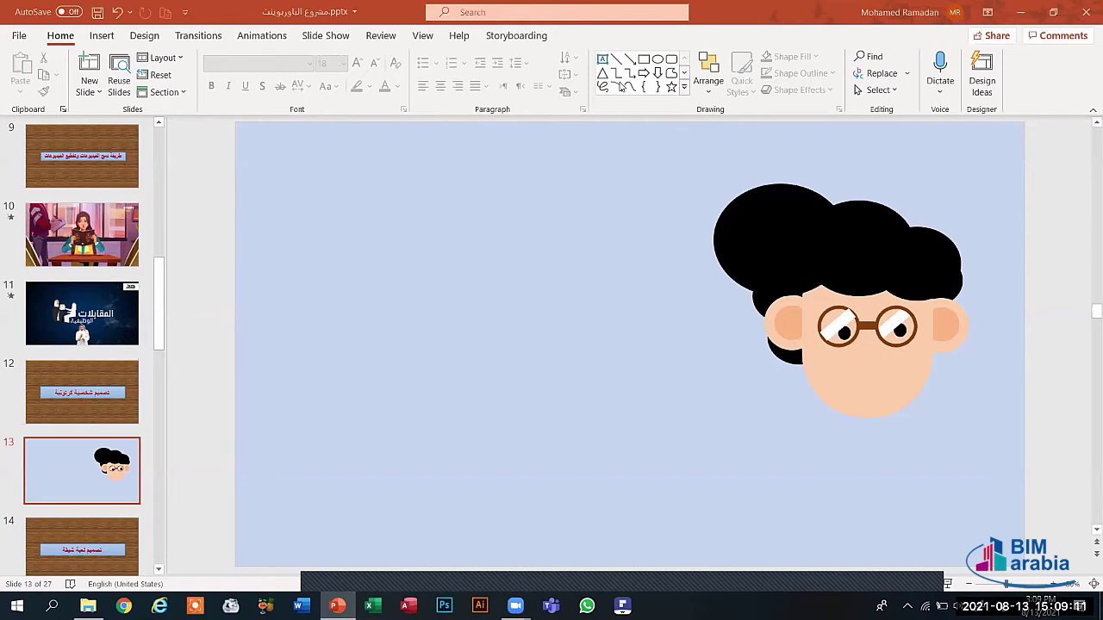
Draw a blue chord shape left of the face, tilt it counter-clockwise and raise it.
left_click(101, 35)
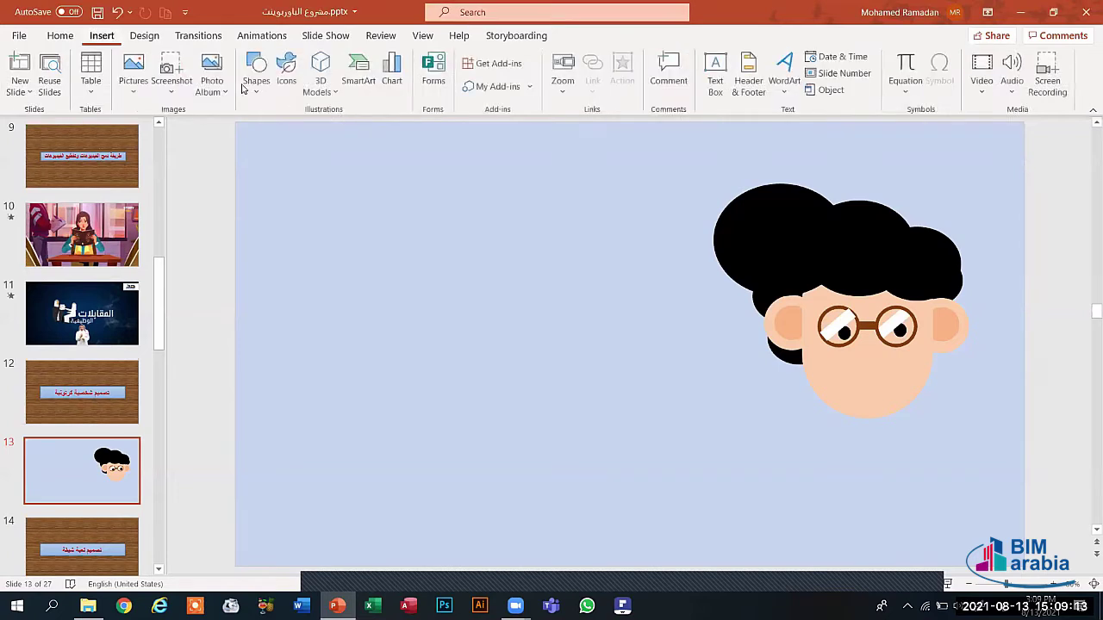
left_click(256, 73)
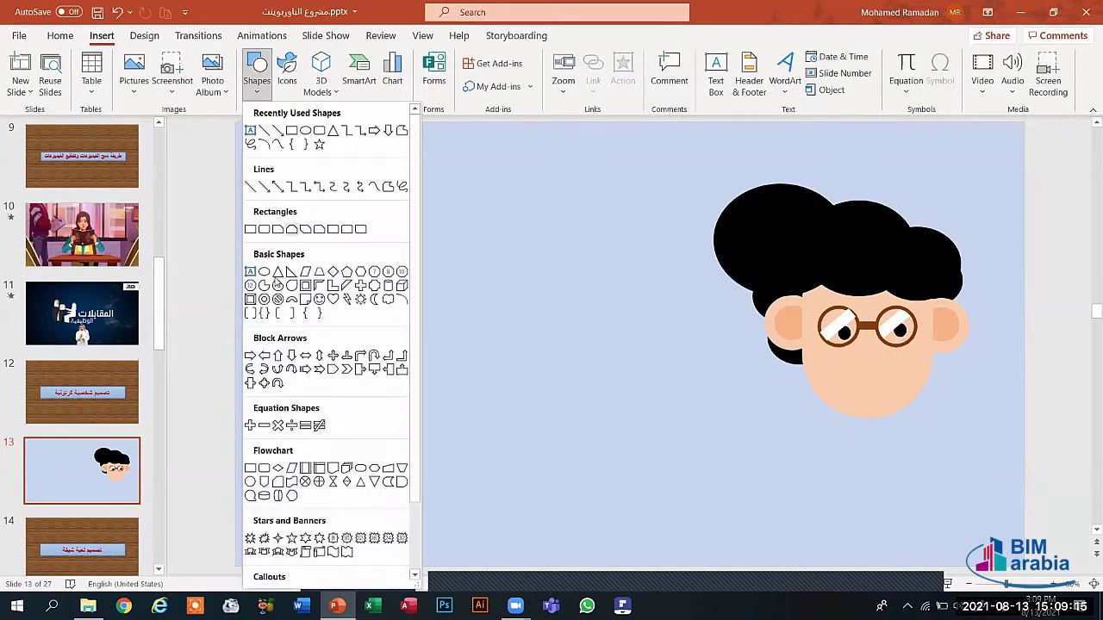
left_click_drag(406, 332, 489, 420)
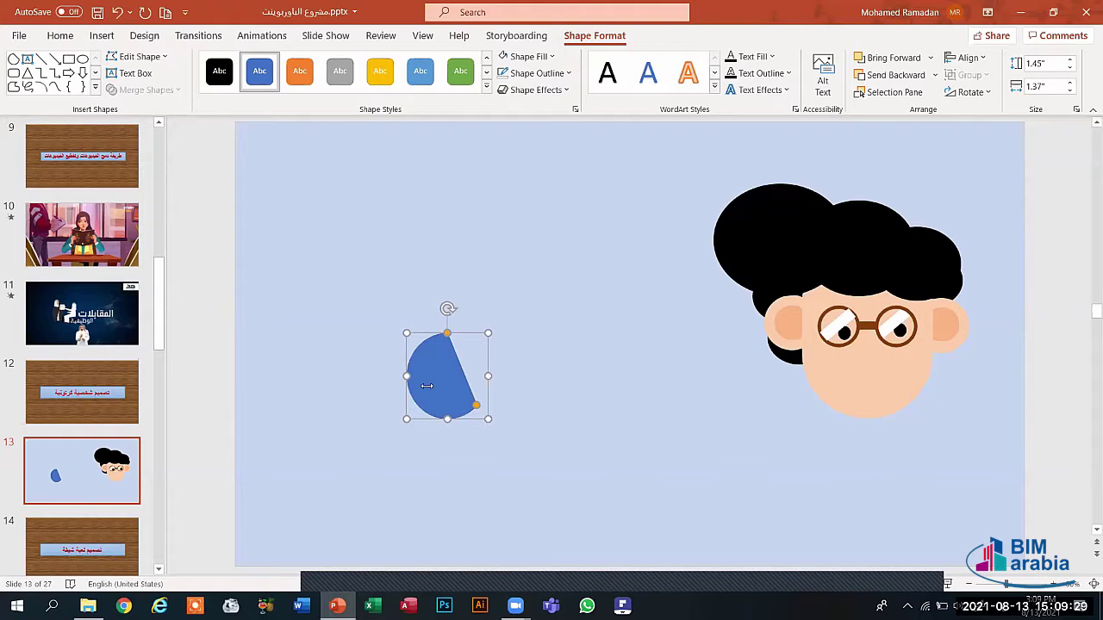
left_click_drag(447, 309, 363, 338)
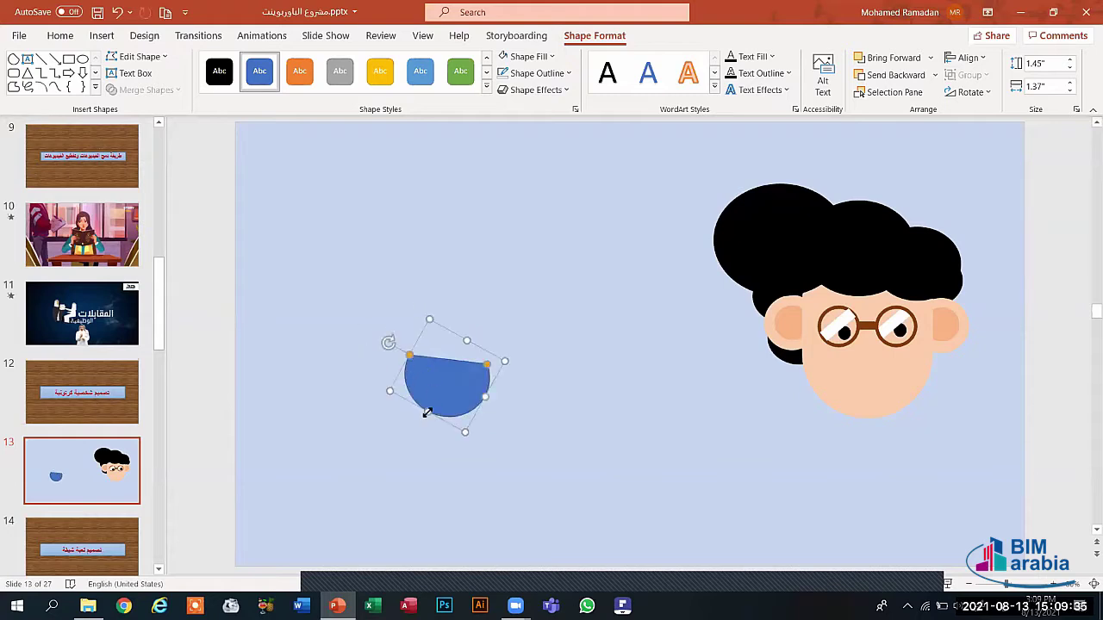
left_click_drag(424, 412, 414, 389)
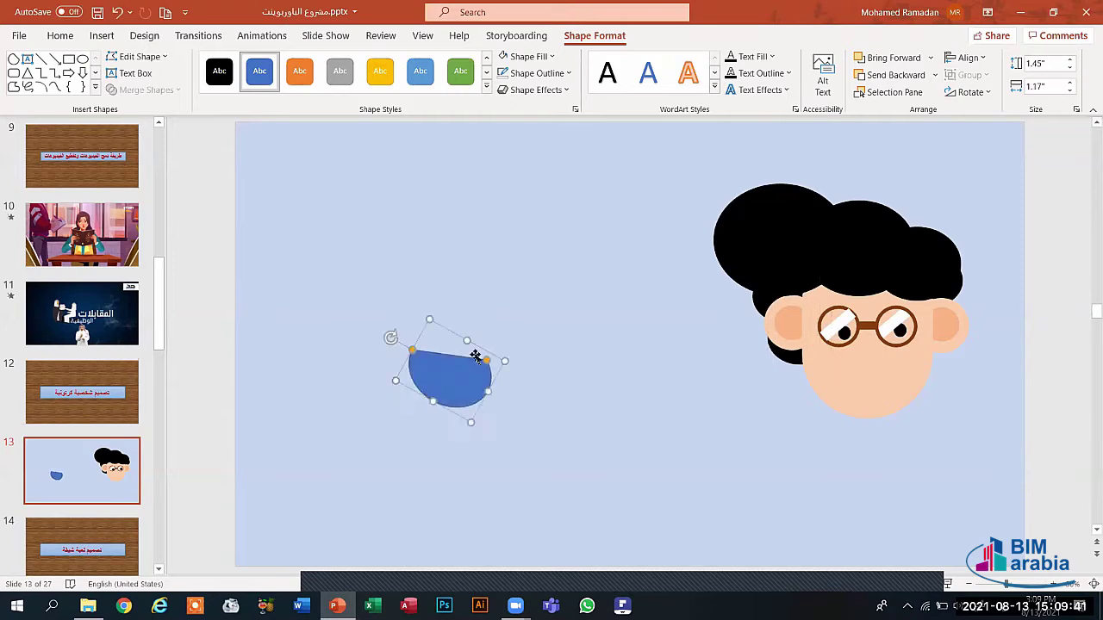
Make the half-circle slightly shorter and narrower, then shift it right and down.
left_click_drag(463, 336, 463, 344)
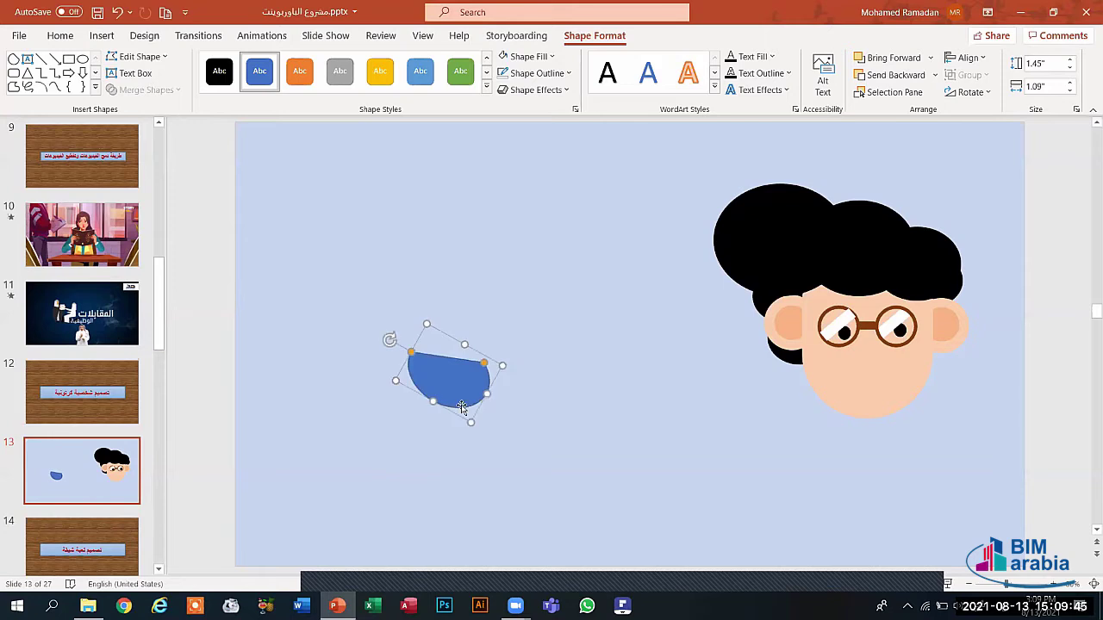
left_click_drag(485, 393, 479, 395)
left_click(435, 442)
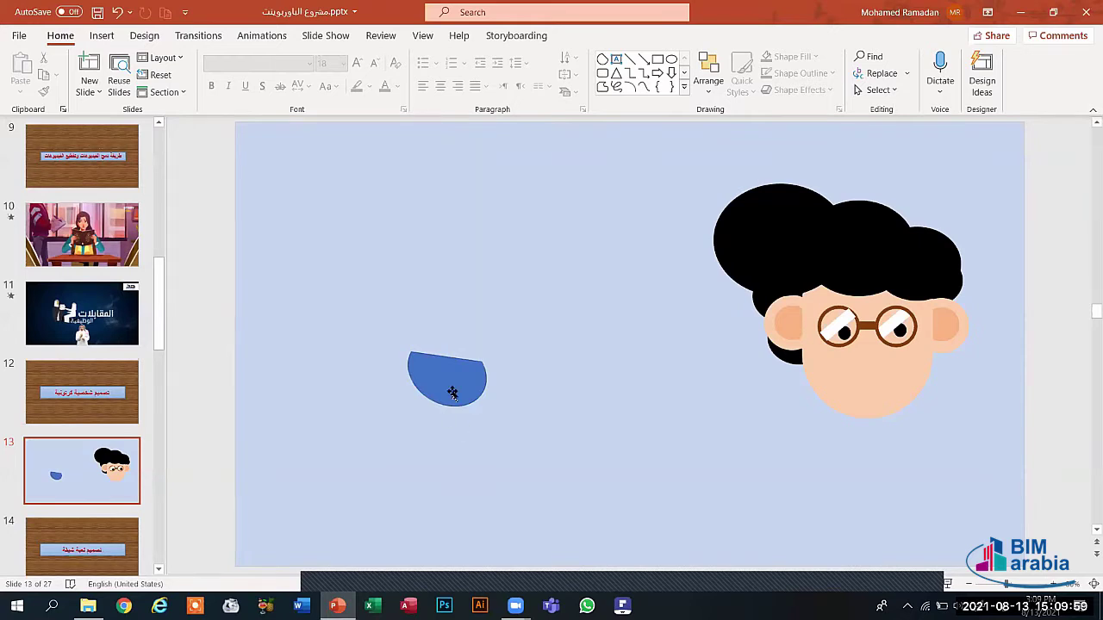
left_click_drag(452, 393, 509, 405)
Rotate the half-circle level and apply the black shape style.
left_click(444, 363)
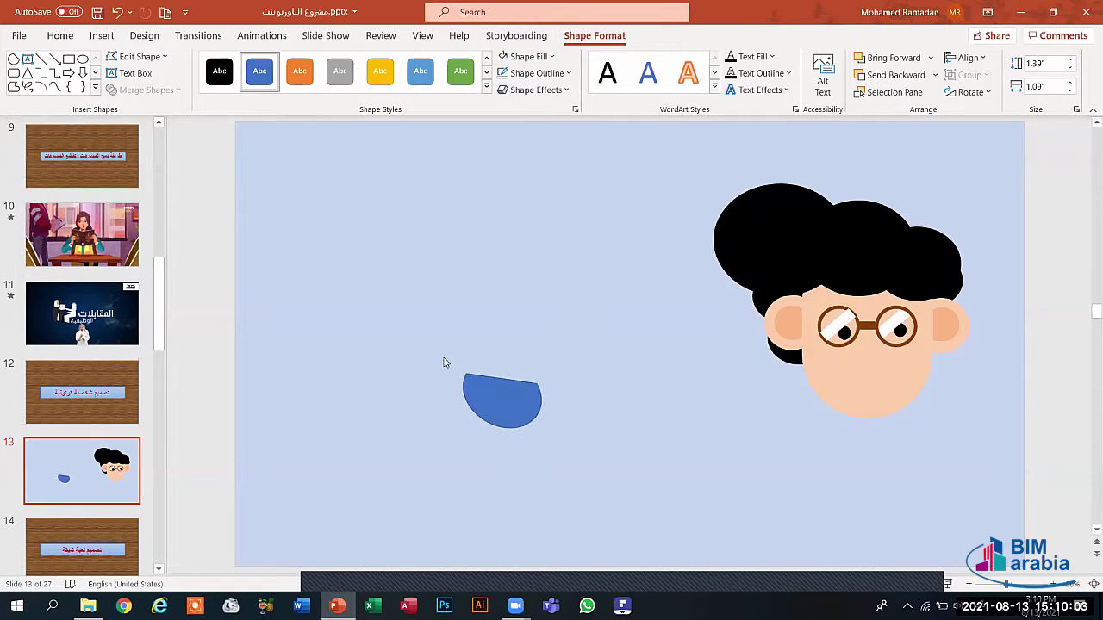
left_click(482, 389)
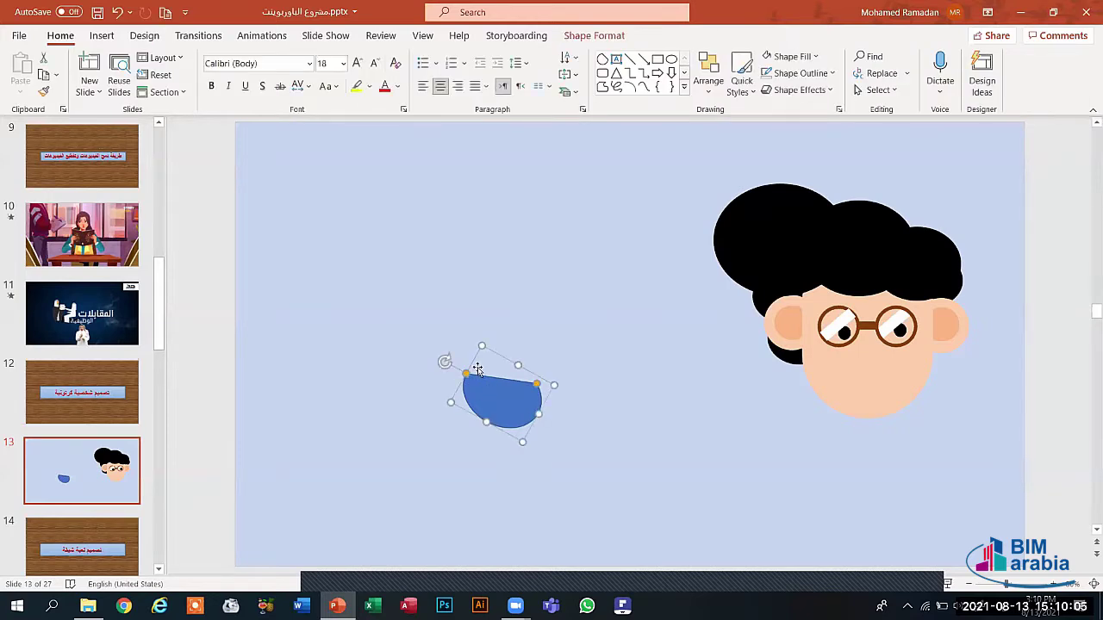
mouse_move(444, 363)
left_mouse_down()
mouse_move(426, 381)
mouse_move(433, 364)
left_mouse_up()
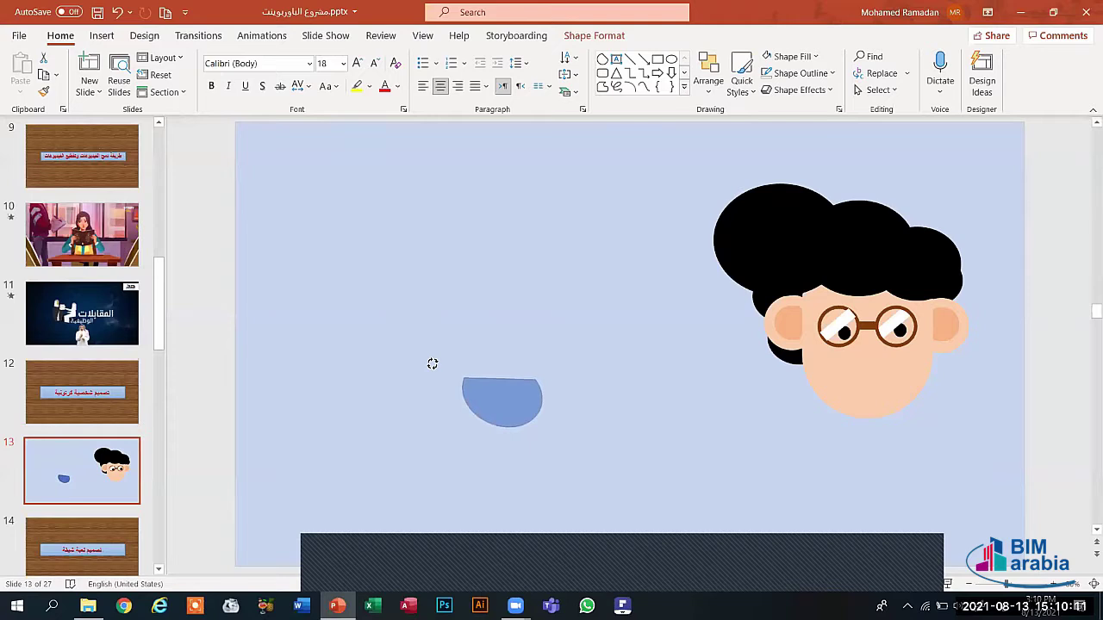
left_click_drag(432, 368, 433, 369)
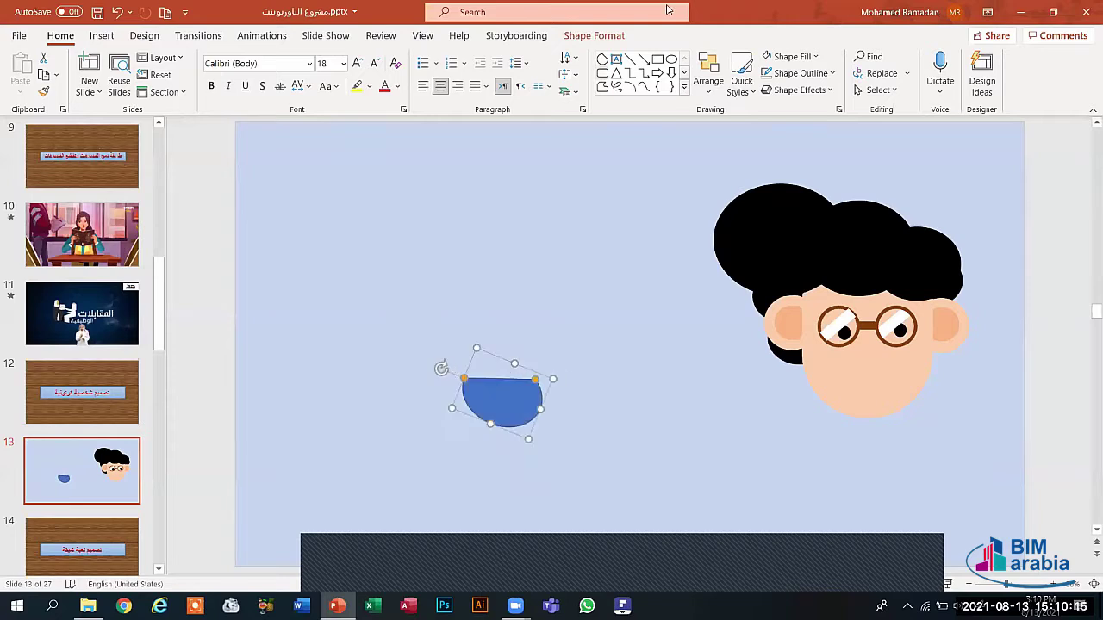
left_click(603, 35)
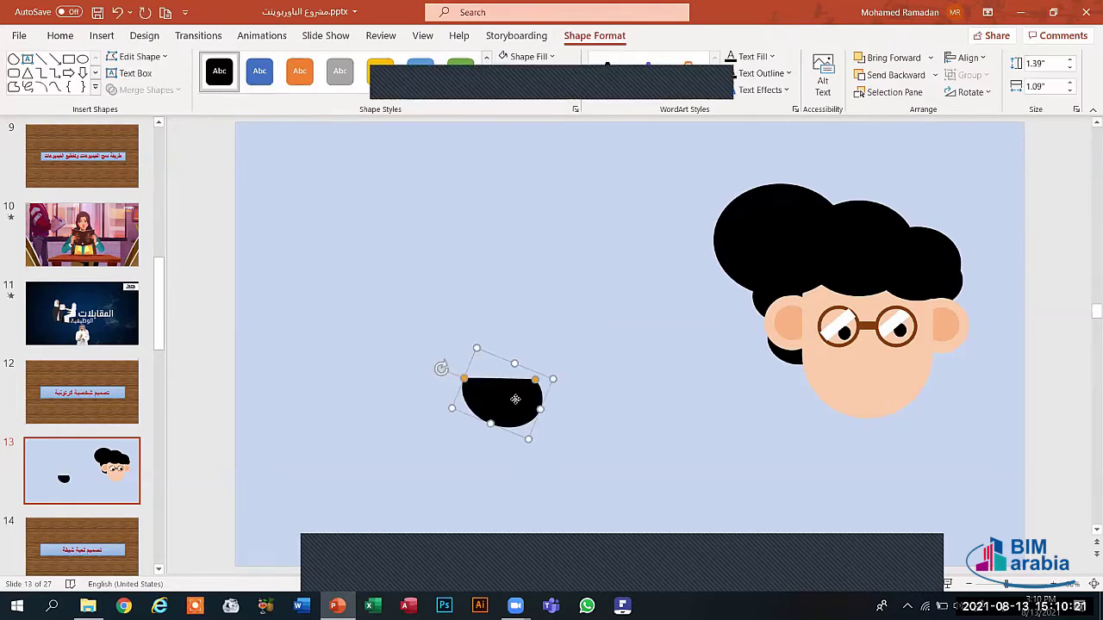
Try the black half-circle on the face as a mouth at 1.04" by 0.81", then delete it.
left_click_drag(515, 398, 889, 387)
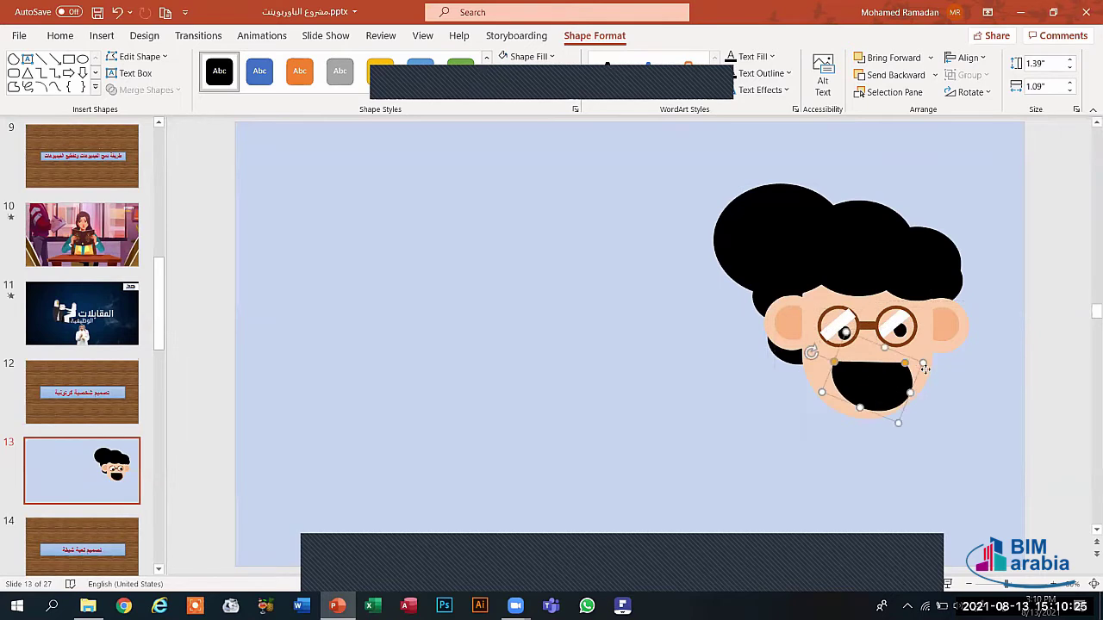
left_click(925, 370, "shift")
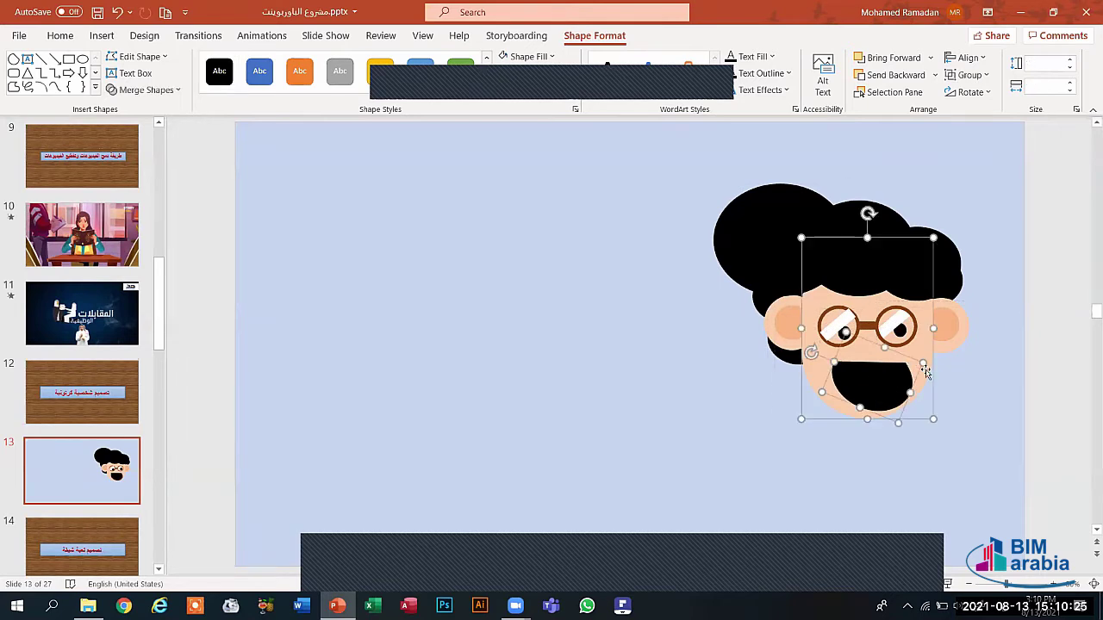
key("Escape")
left_click(879, 387)
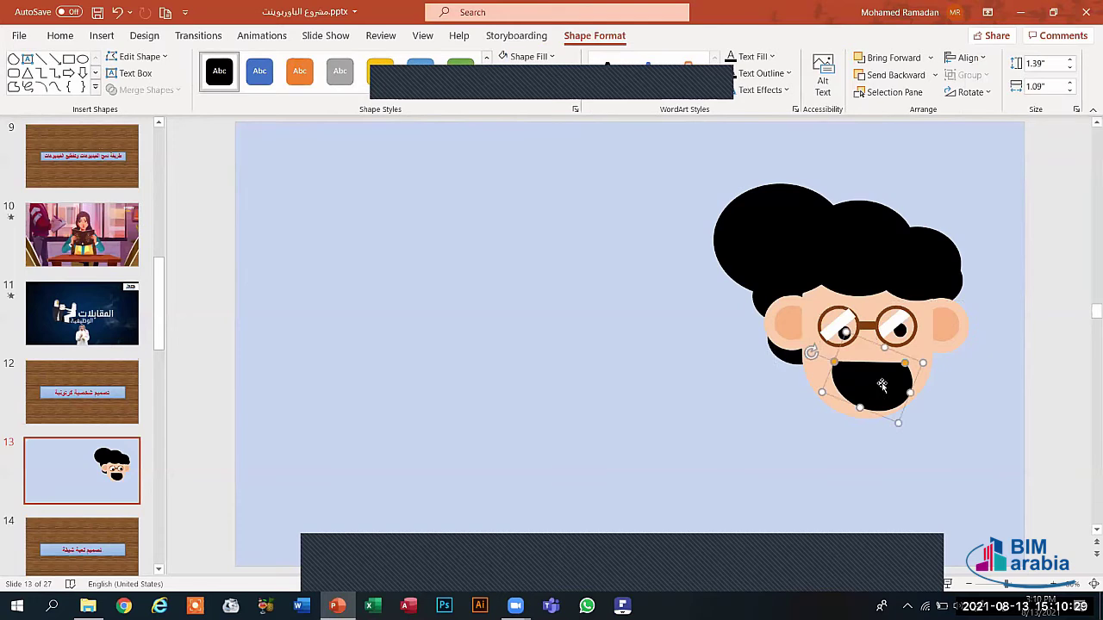
left_click_drag(882, 385, 656, 409)
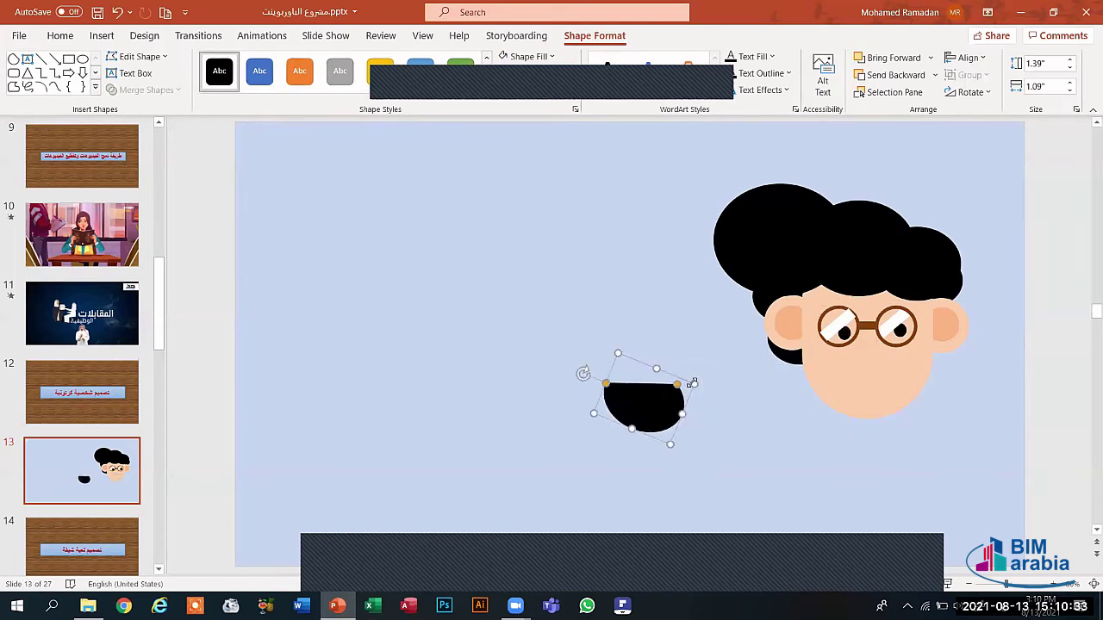
left_click_drag(692, 382, 887, 382)
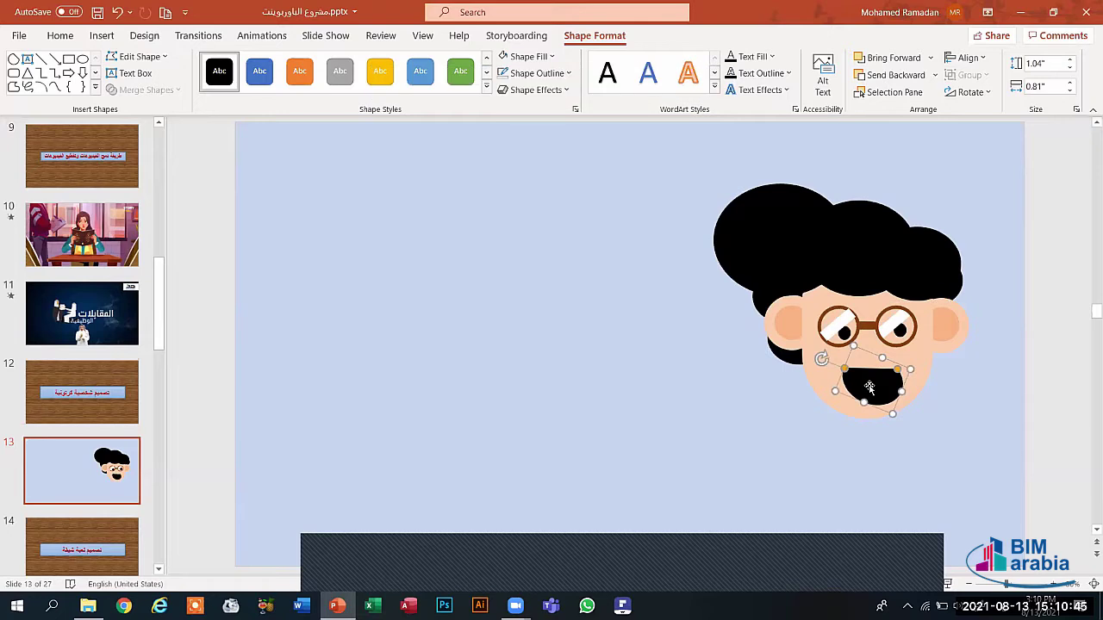
left_click_drag(869, 388, 456, 281)
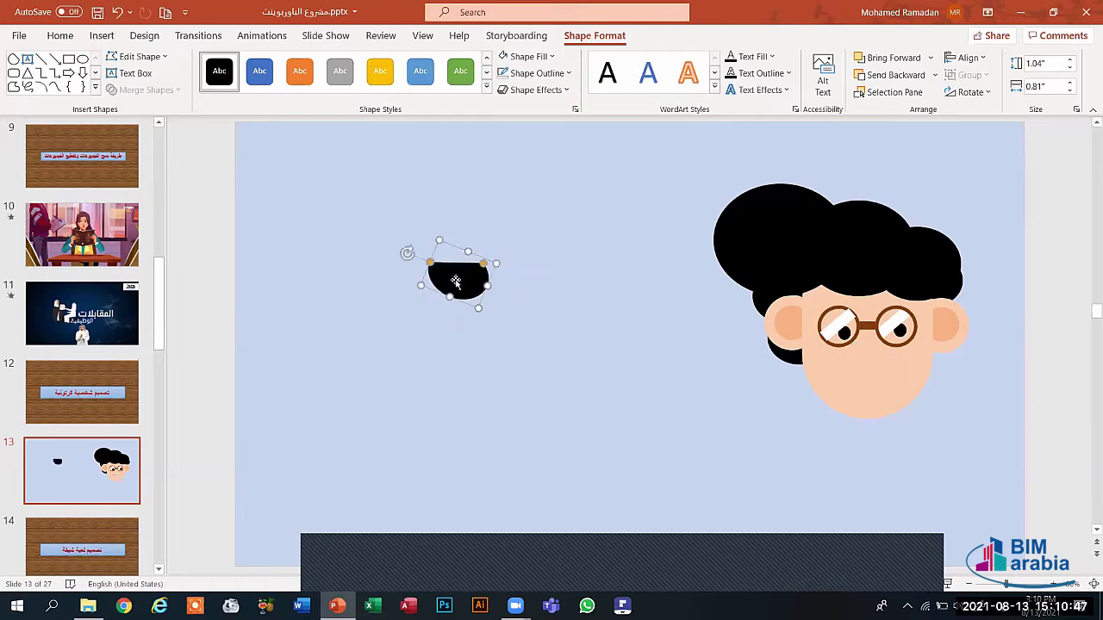
key("Delete")
left_click(101, 35)
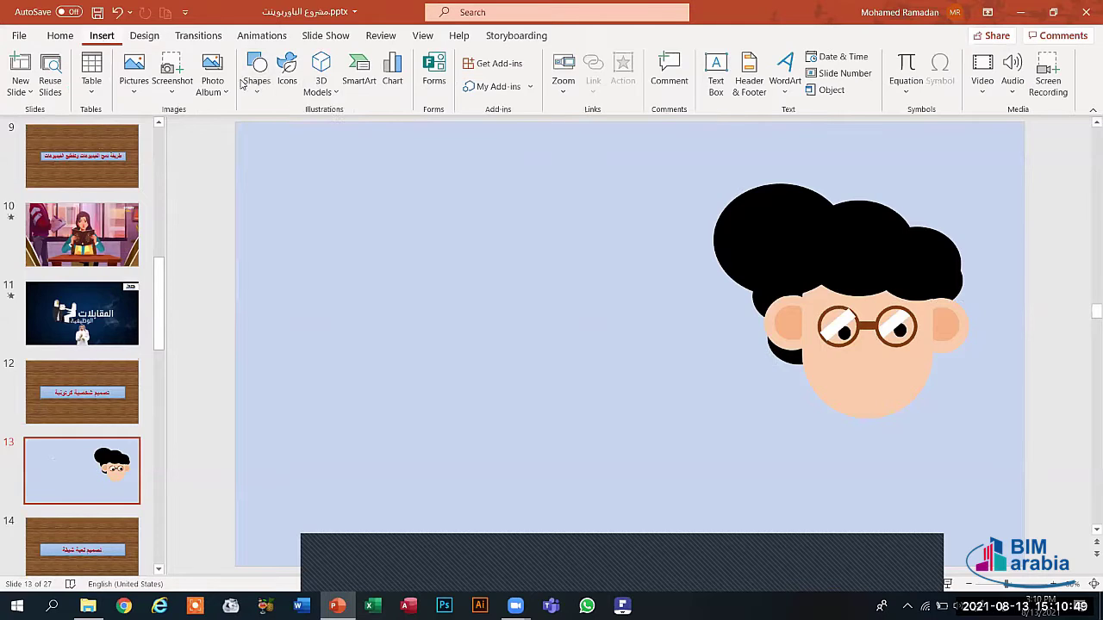
left_click(256, 76)
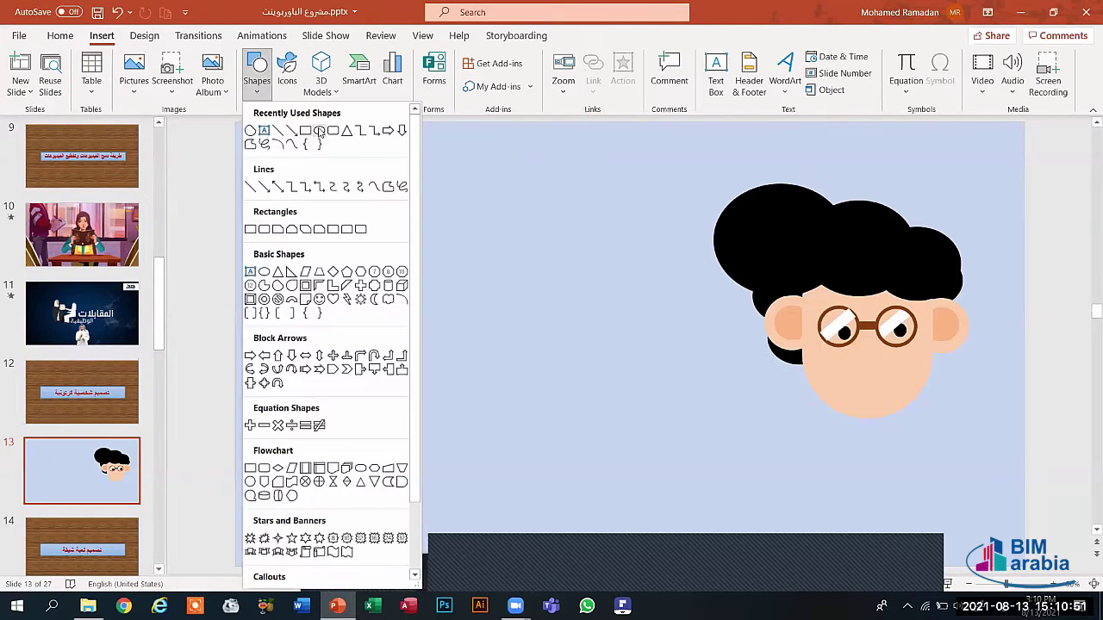
left_click(319, 131)
left_click_drag(383, 281, 451, 334)
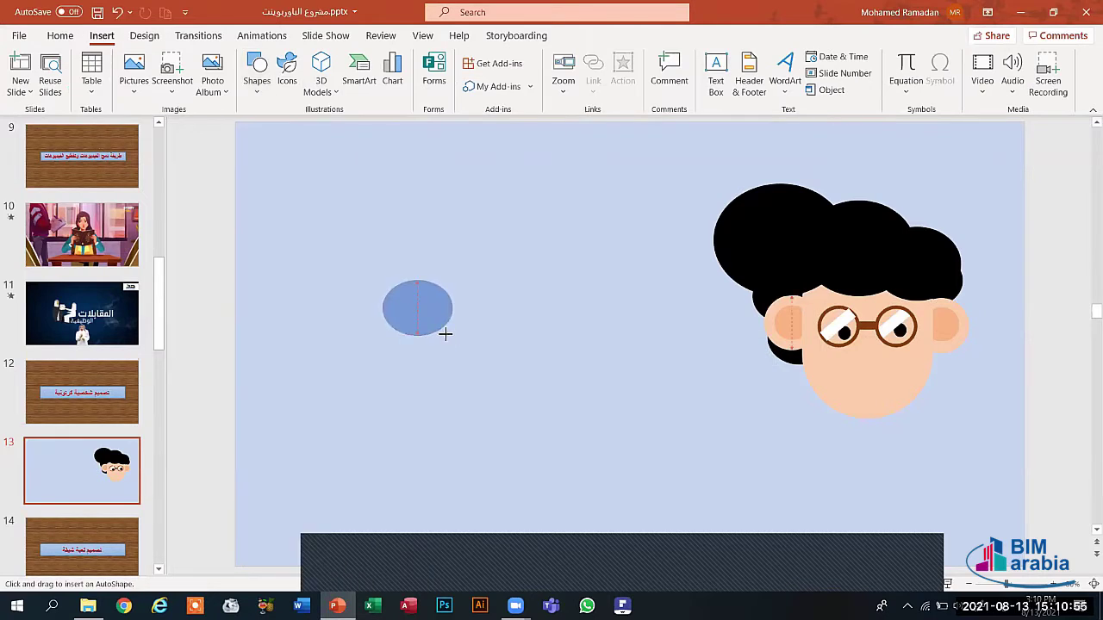
left_click_drag(444, 334, 438, 360)
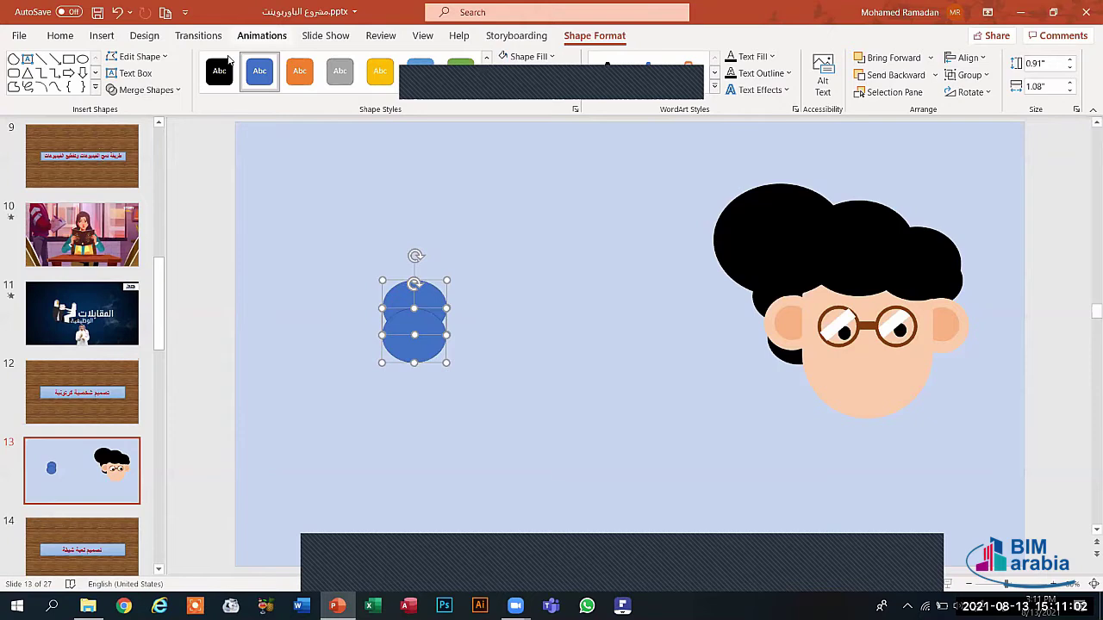
left_click(174, 90)
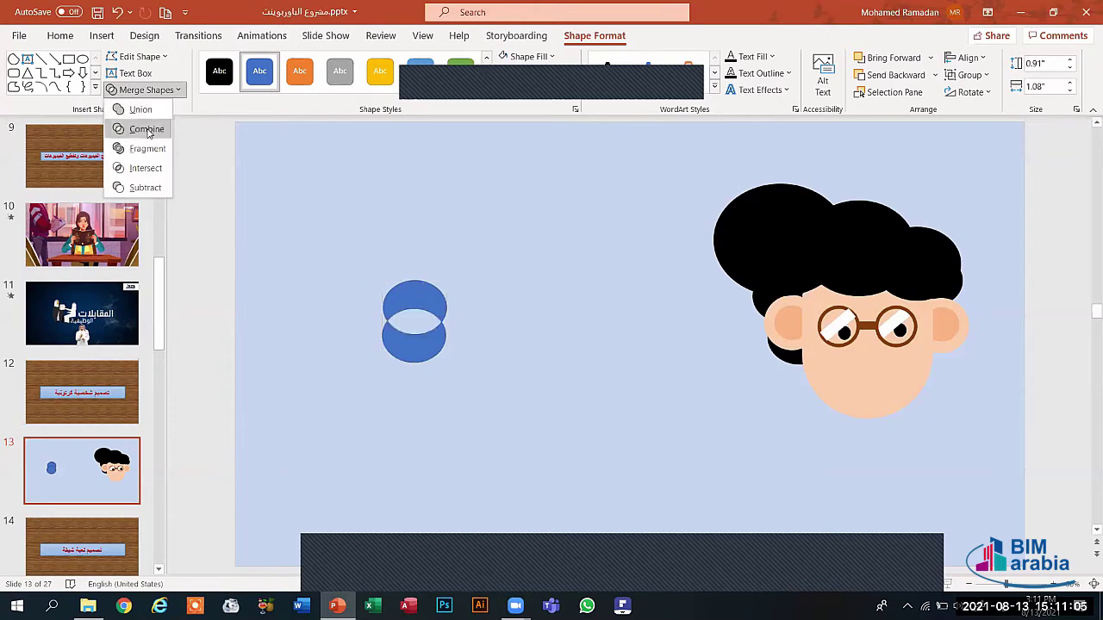
left_click(146, 175)
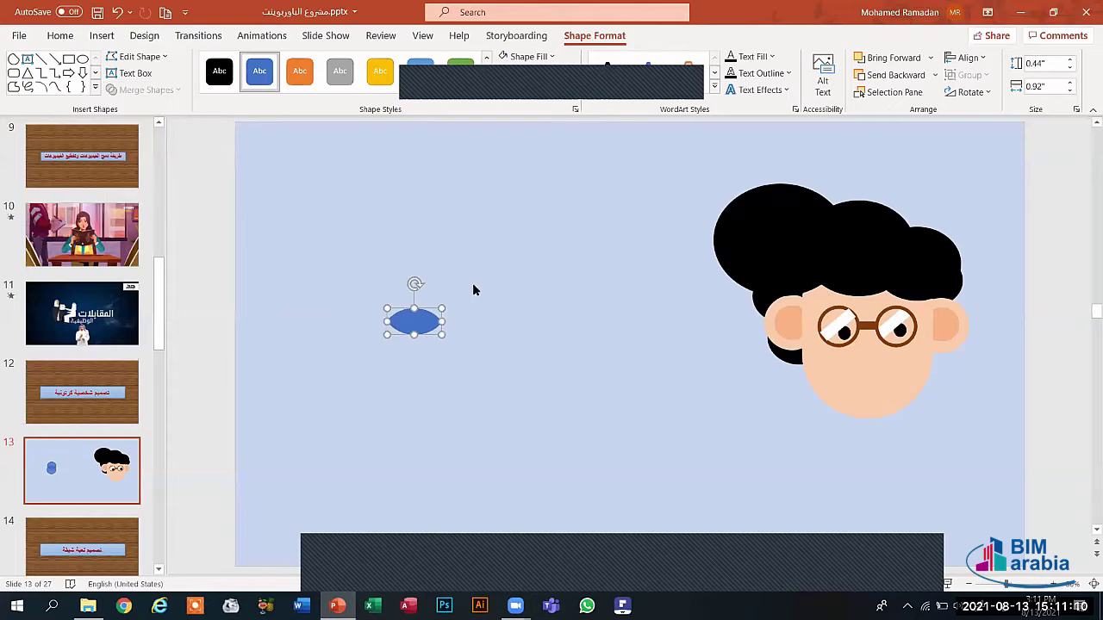
left_click(219, 71)
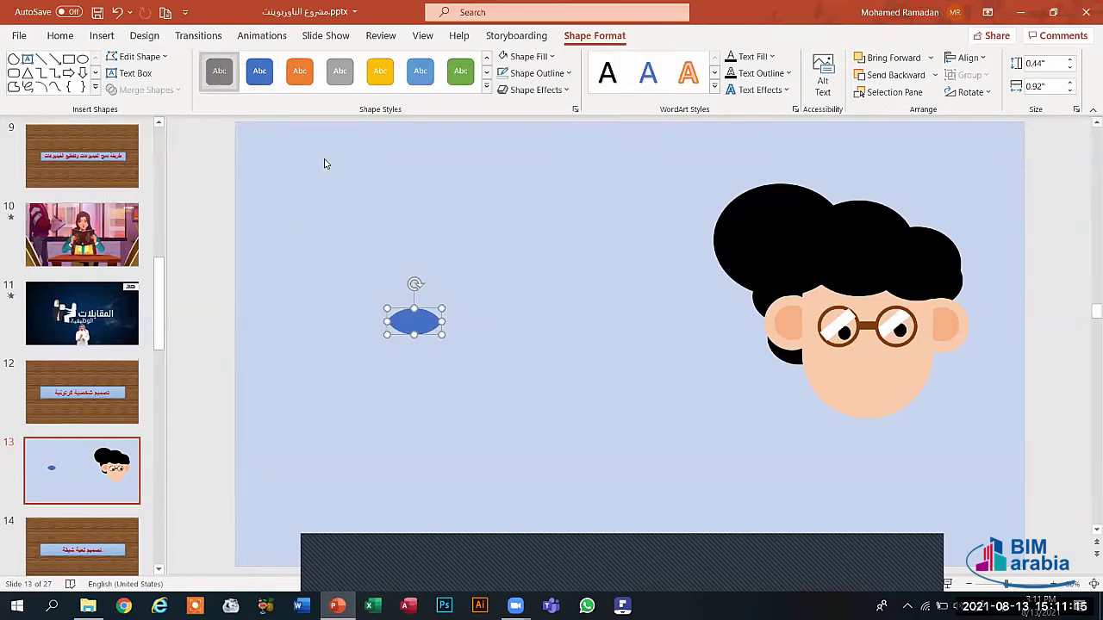
left_click_drag(440, 306, 887, 374)
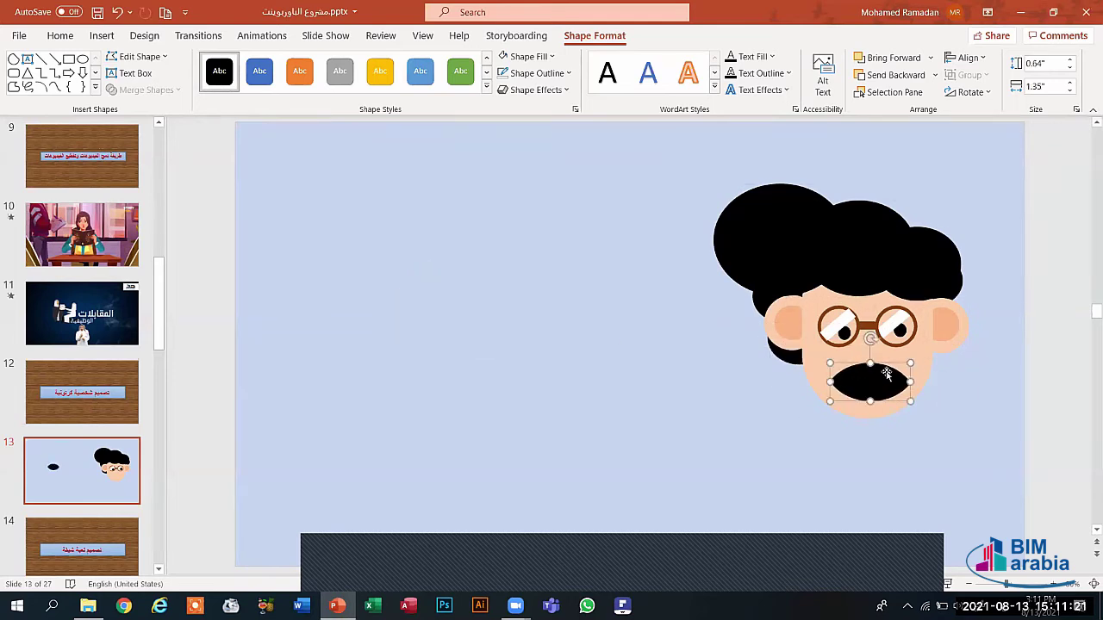
key("Delete")
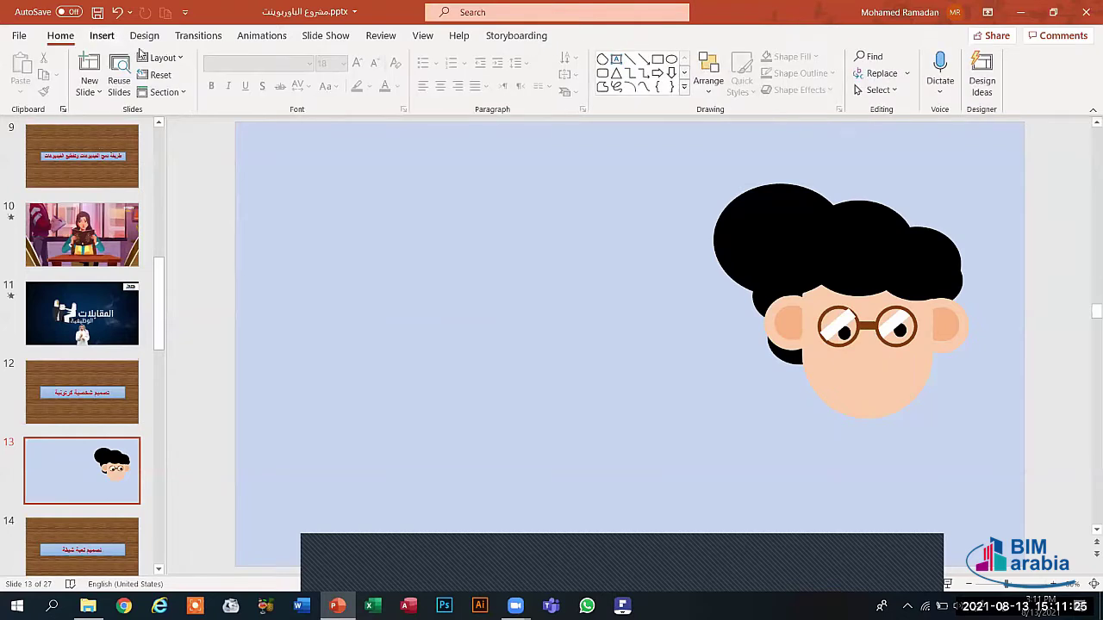
left_click(110, 37)
left_click(255, 78)
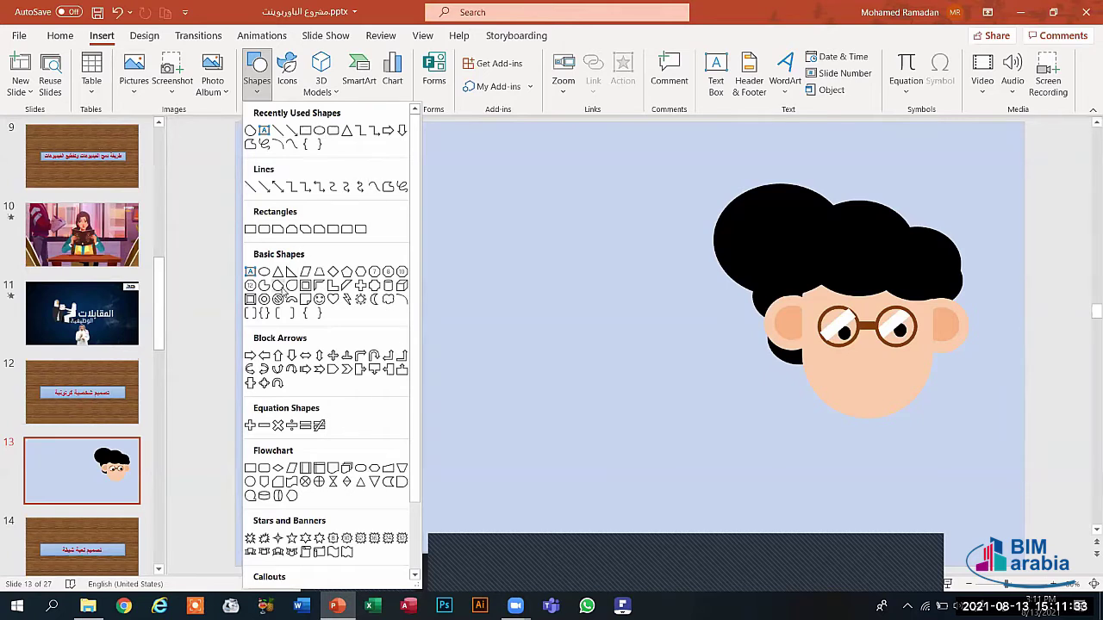
left_click(277, 285)
left_click_drag(388, 310, 452, 364)
left_click_drag(420, 286, 372, 318)
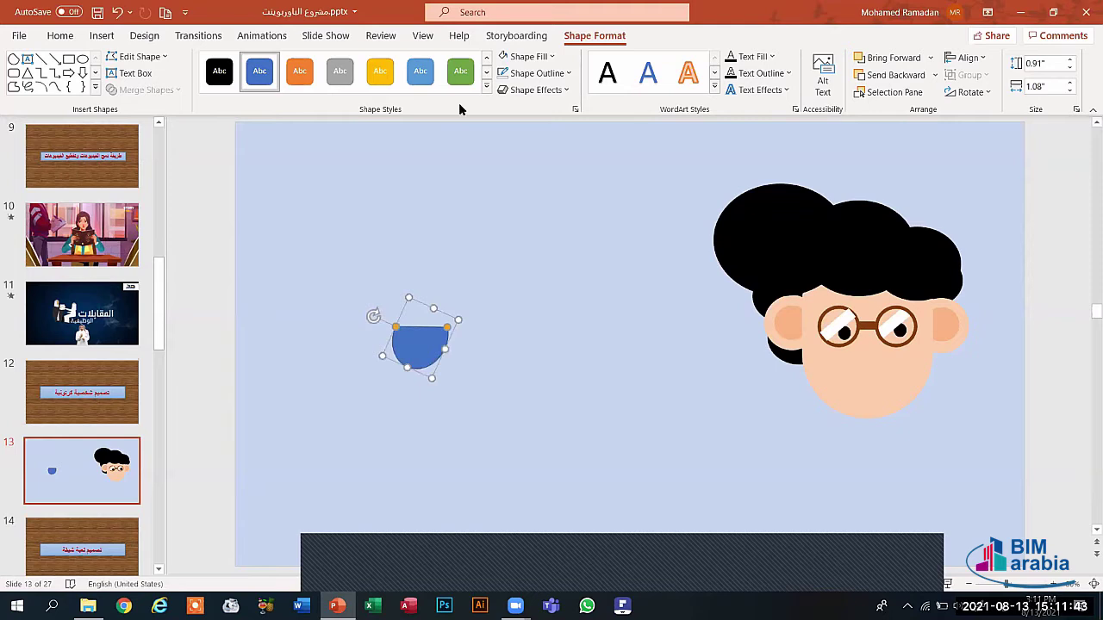
left_click(218, 71)
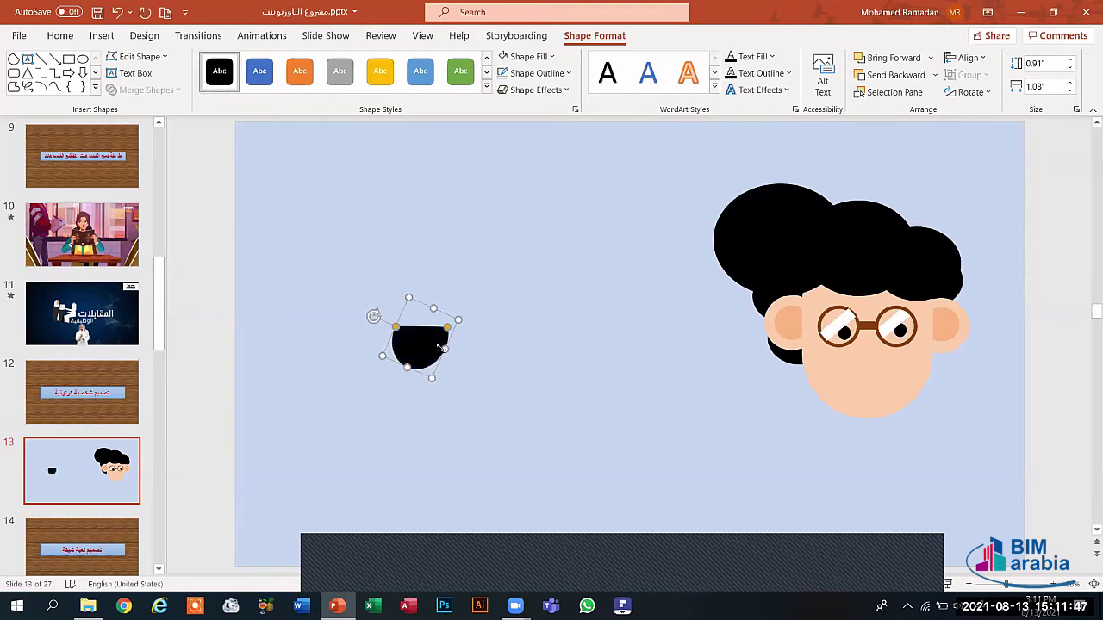
left_click_drag(441, 347, 922, 393)
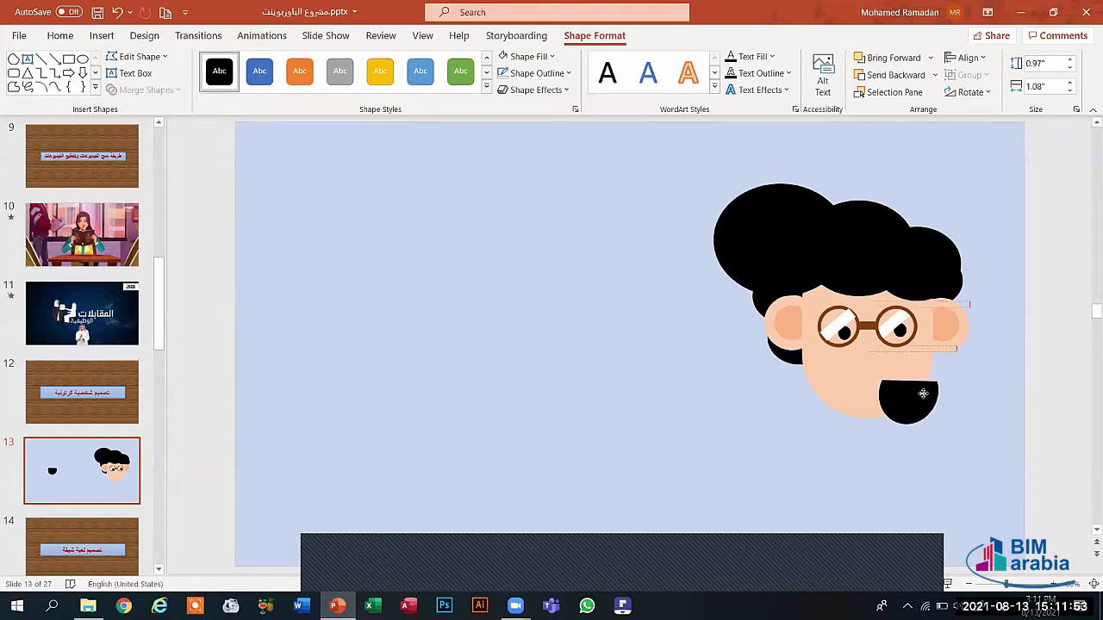
left_click_drag(922, 393, 882, 380)
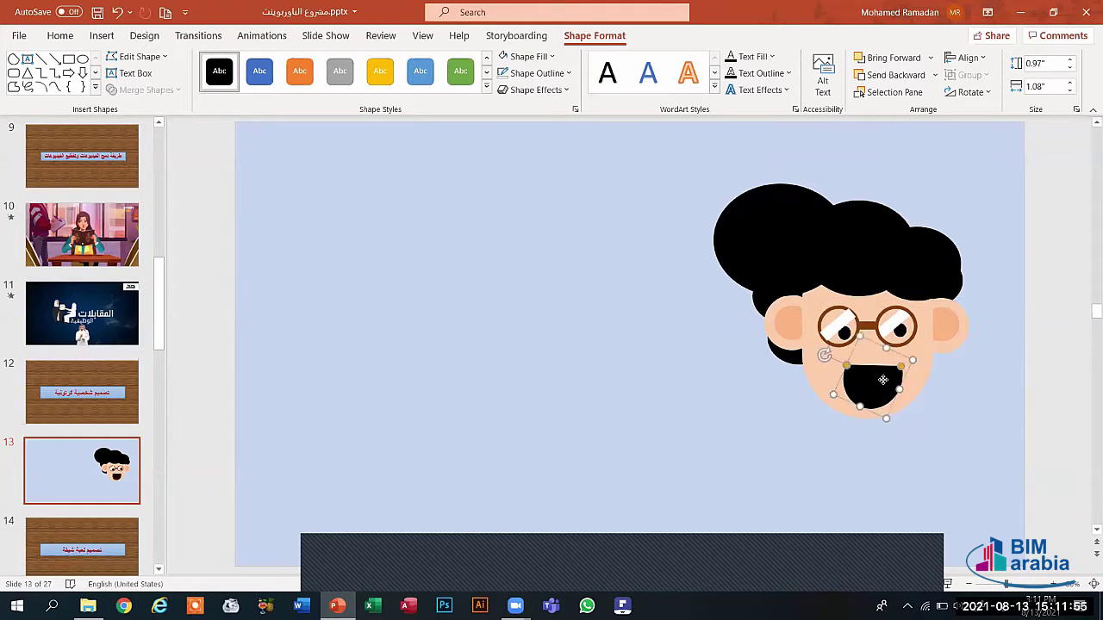
left_click(615, 408)
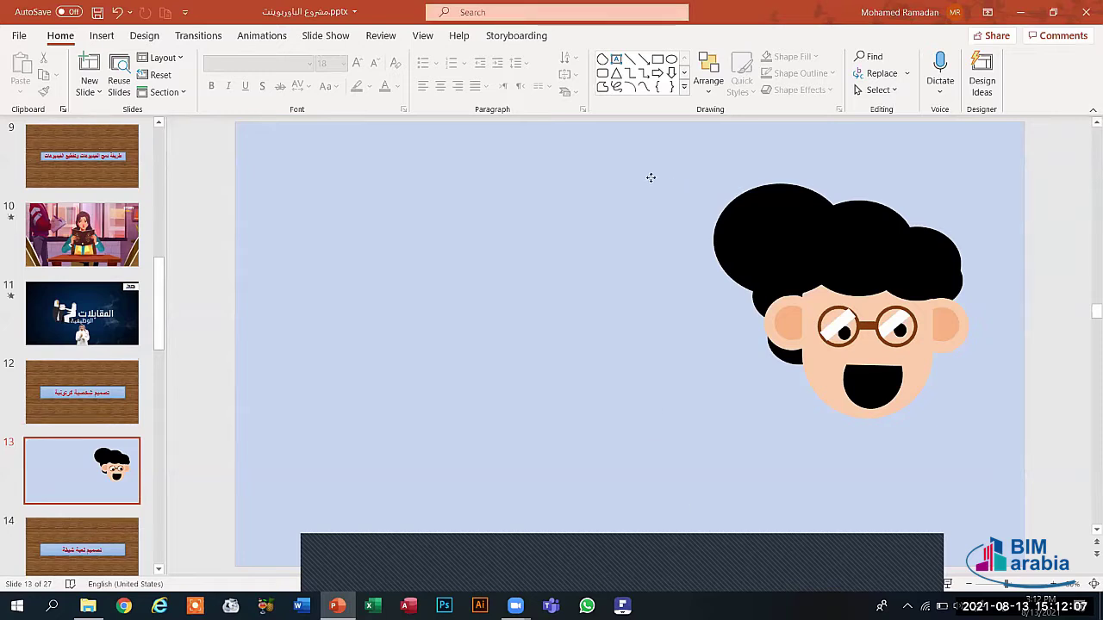
left_click(855, 379)
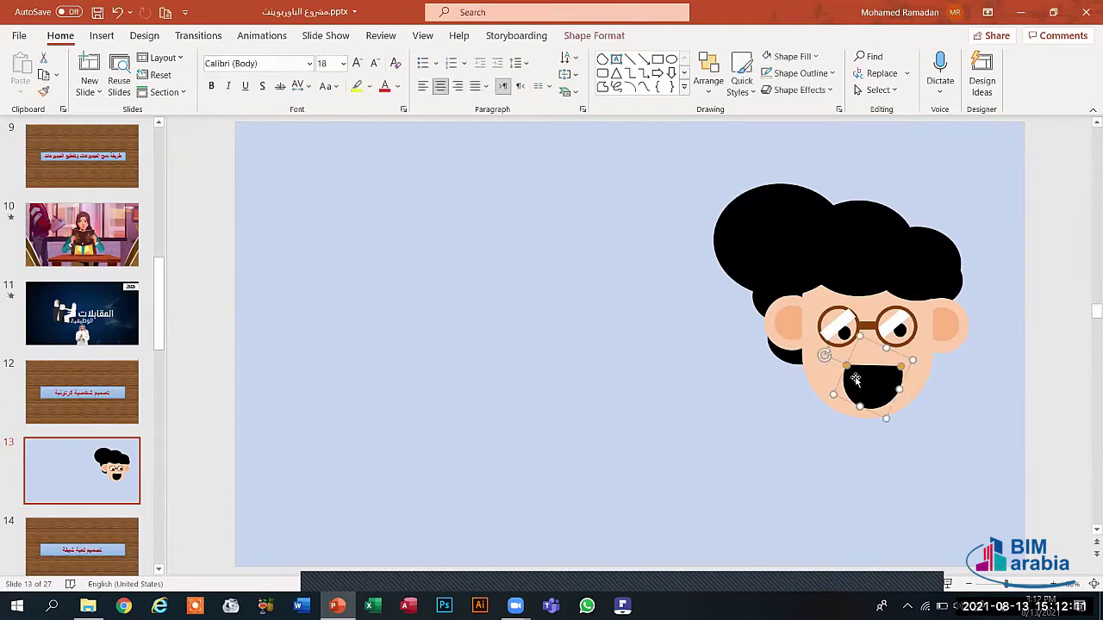
key("Delete")
Draw a trial Pie shape, delete it, and return to the Insert Shapes gallery.
left_click(102, 35)
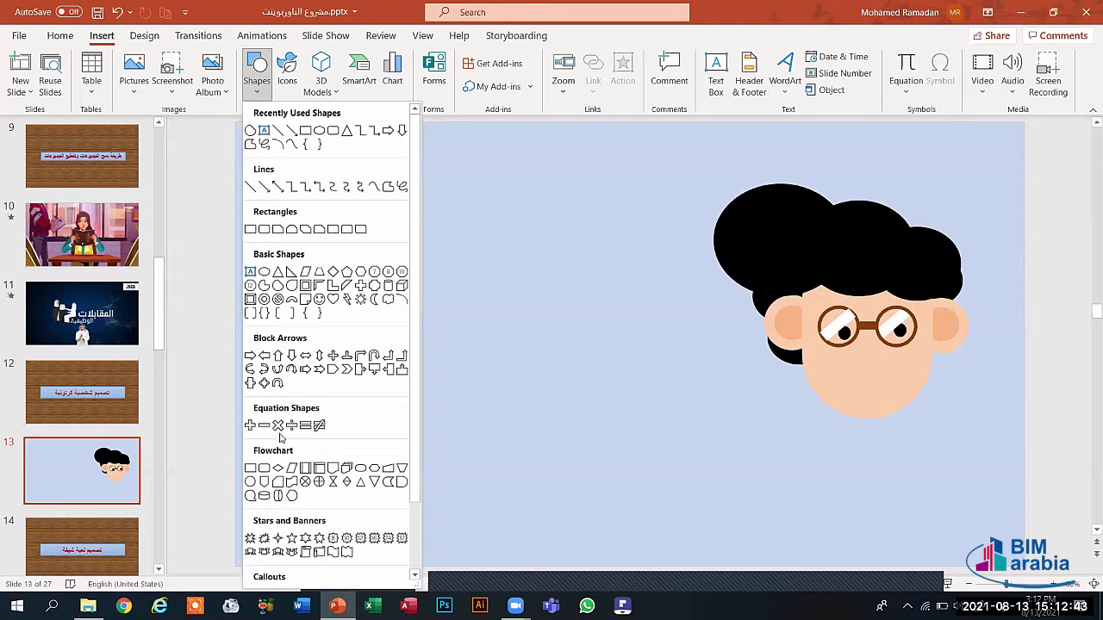
left_click(265, 285)
left_click_drag(340, 341, 402, 389)
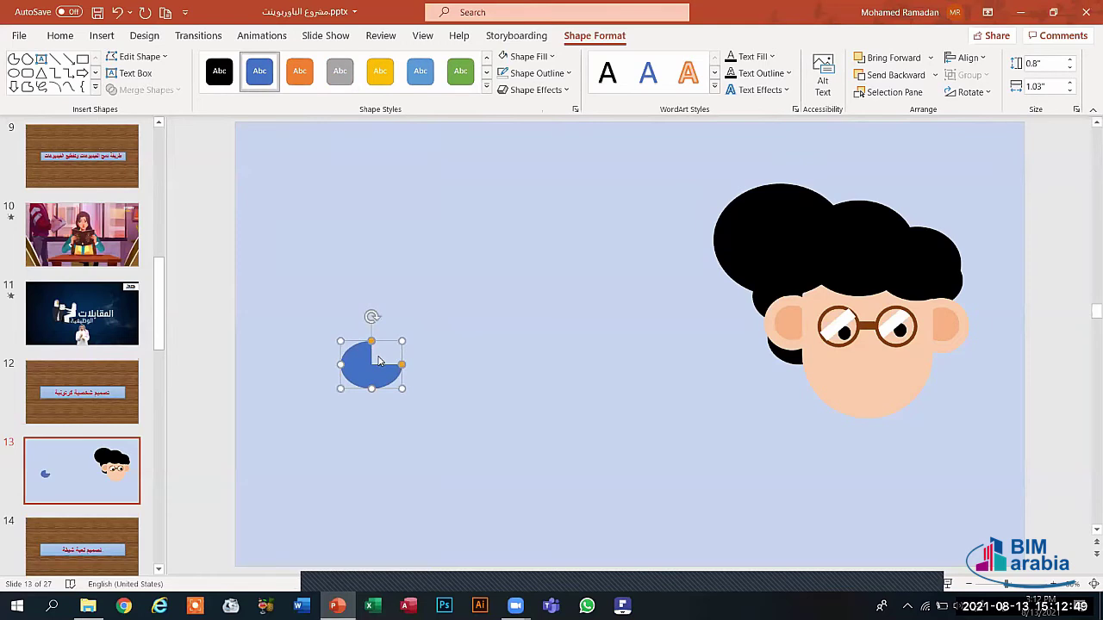
key("Delete")
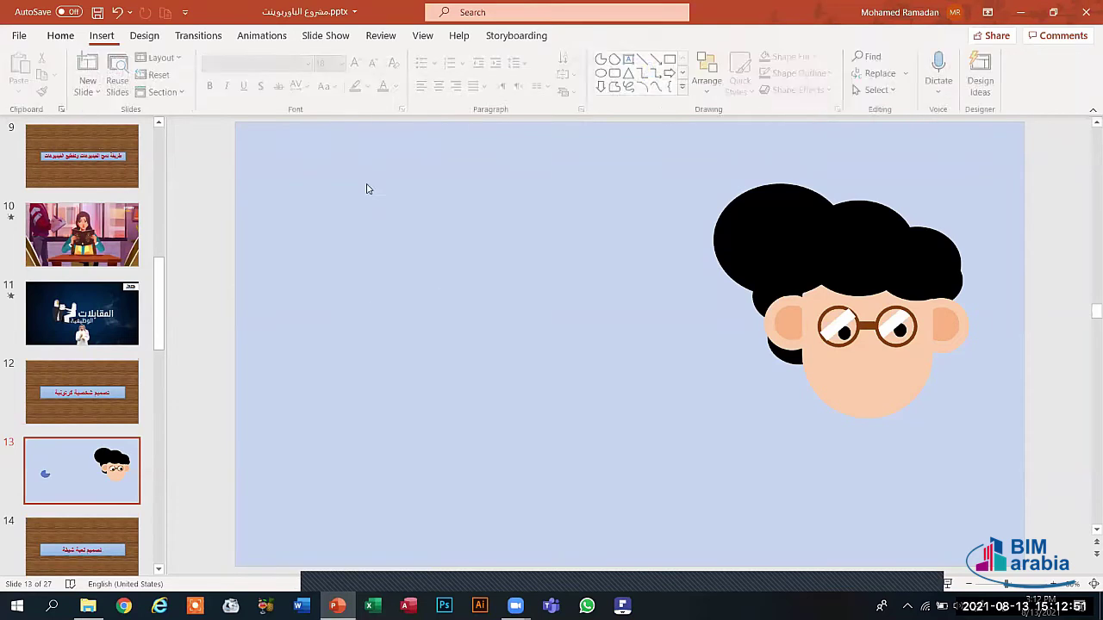
left_click(101, 36)
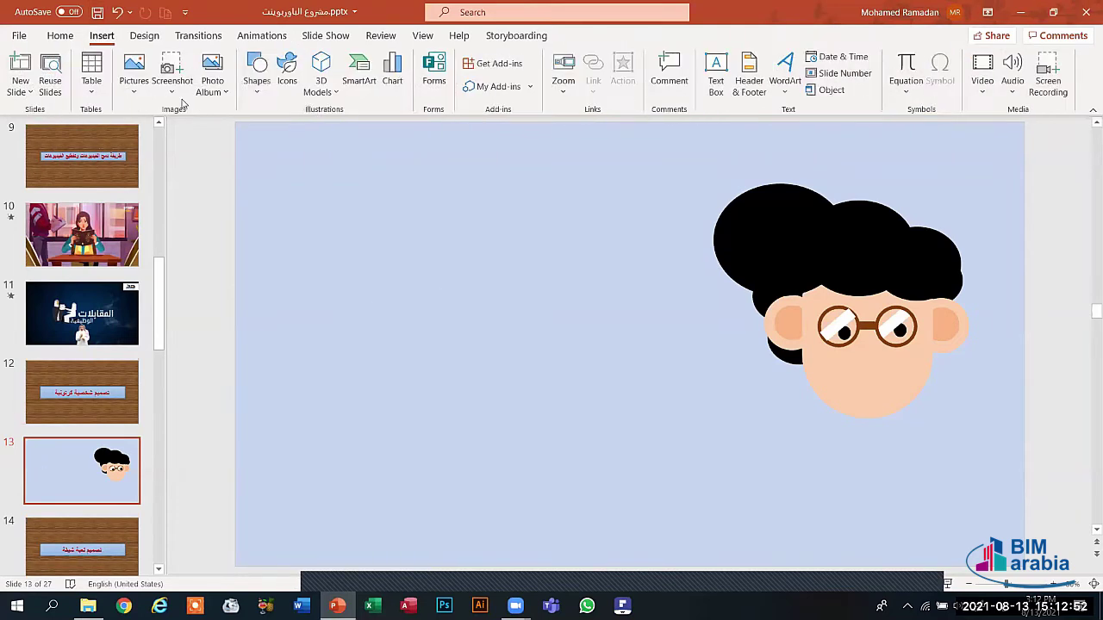
left_click(256, 77)
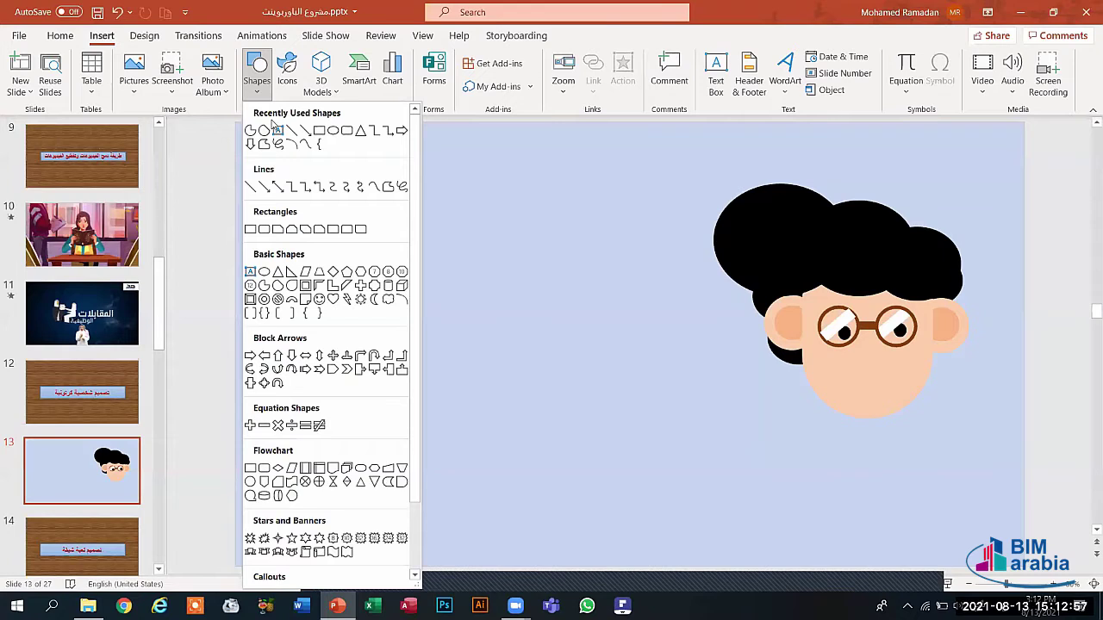
Draw a Pie shape, widen its wedge, fill it black, and place it on the lower face as the mouth.
left_click(269, 144)
left_click_drag(363, 284, 435, 337)
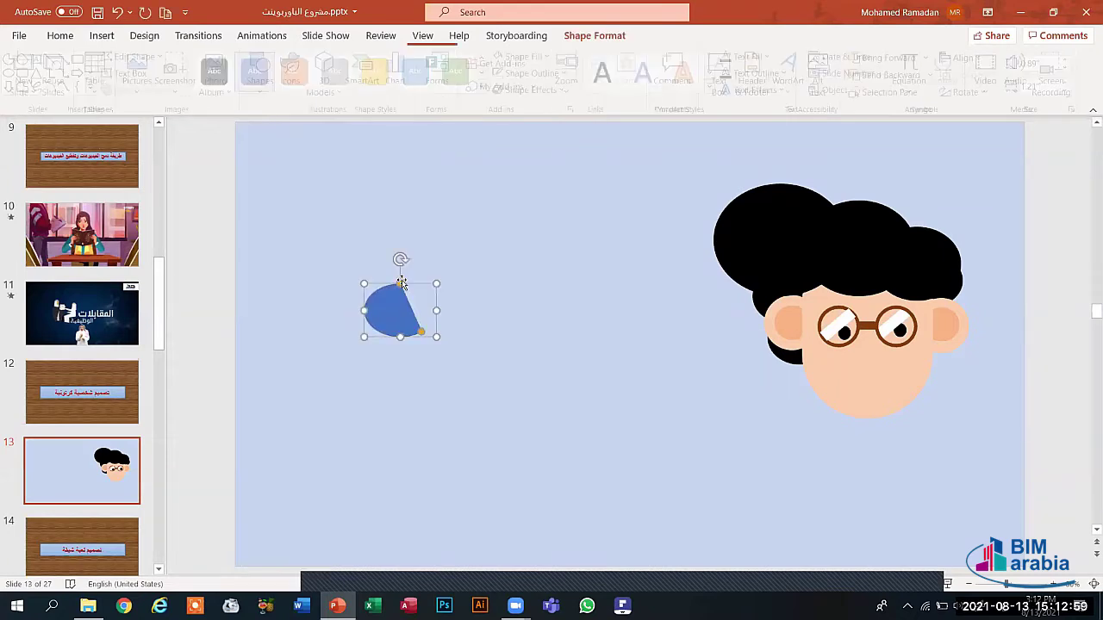
left_click_drag(370, 287, 347, 275)
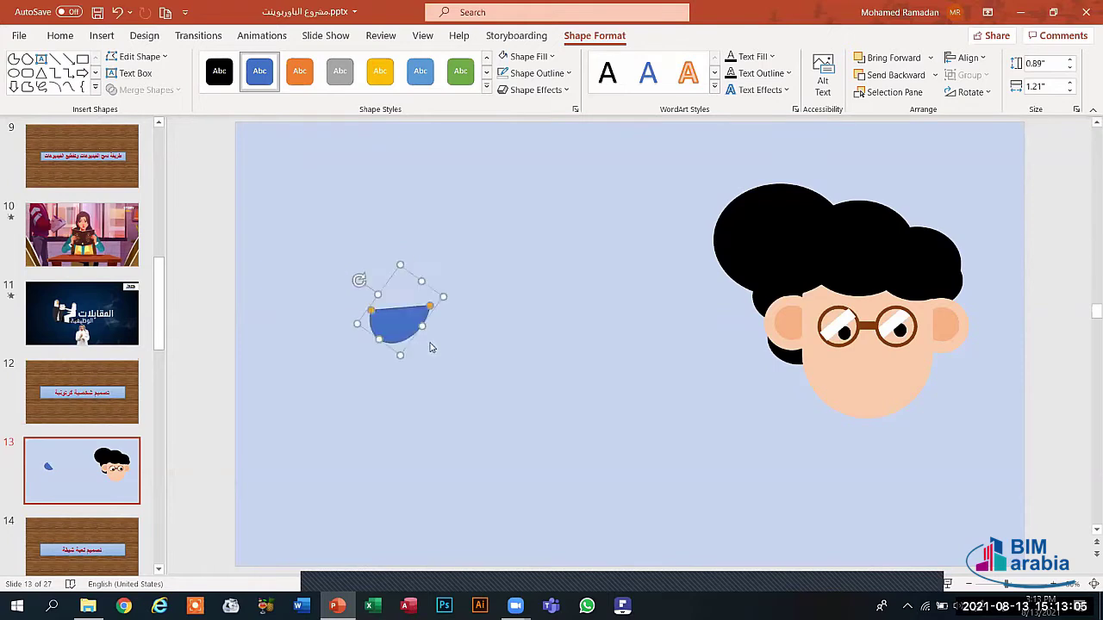
left_click(218, 70)
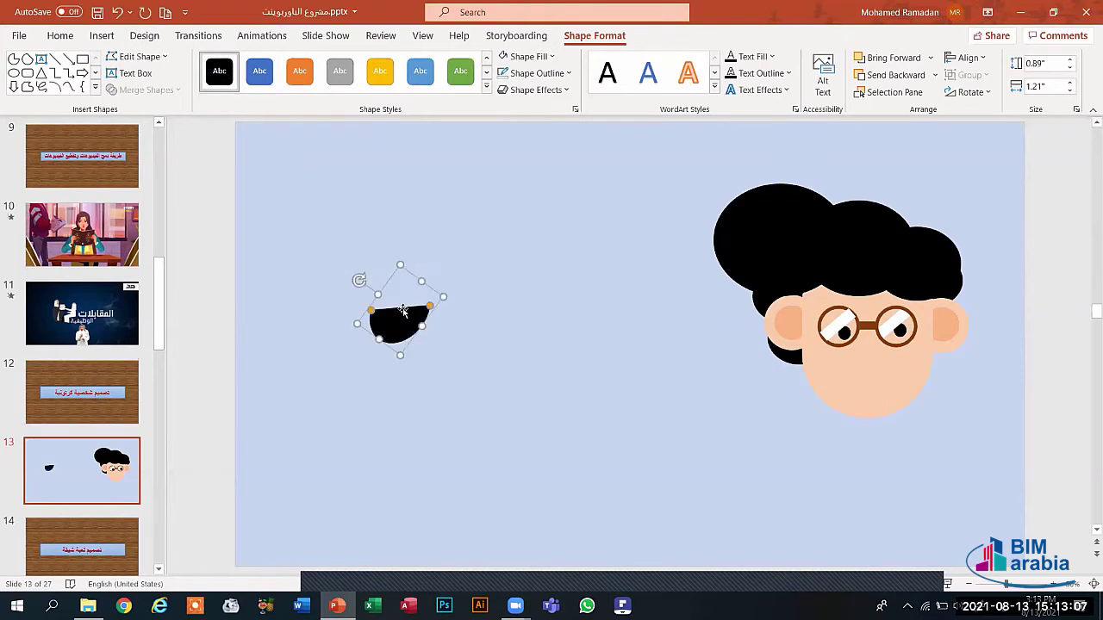
left_click_drag(402, 311, 882, 383)
left_click_drag(875, 378, 870, 371)
left_click(674, 463)
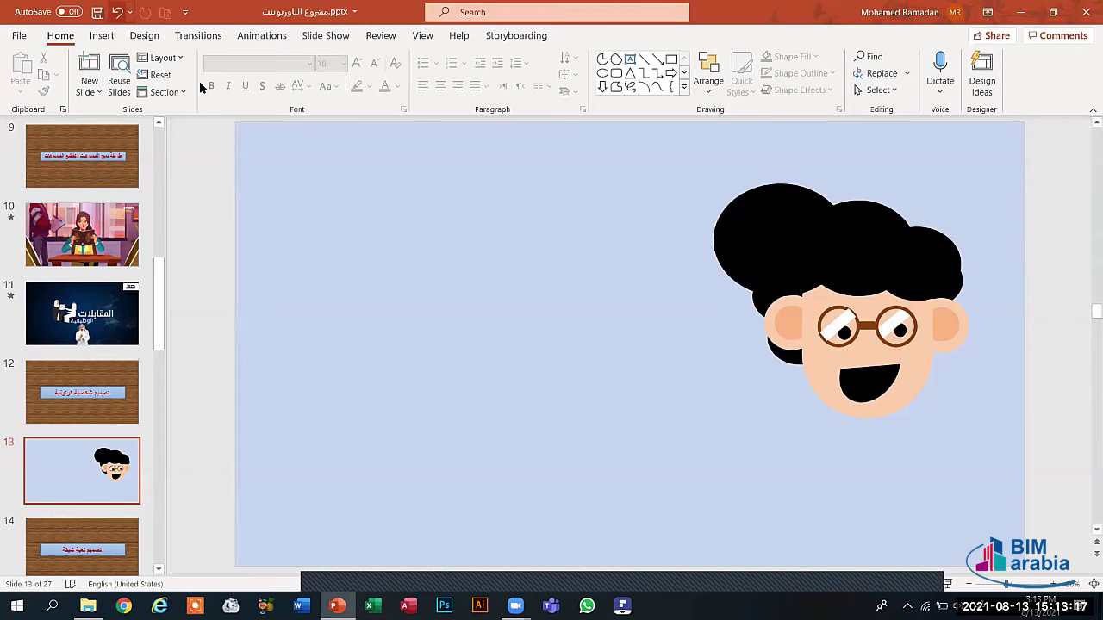
left_click(102, 35)
Draw a small rectangle for the teeth near the mouth.
left_click(256, 82)
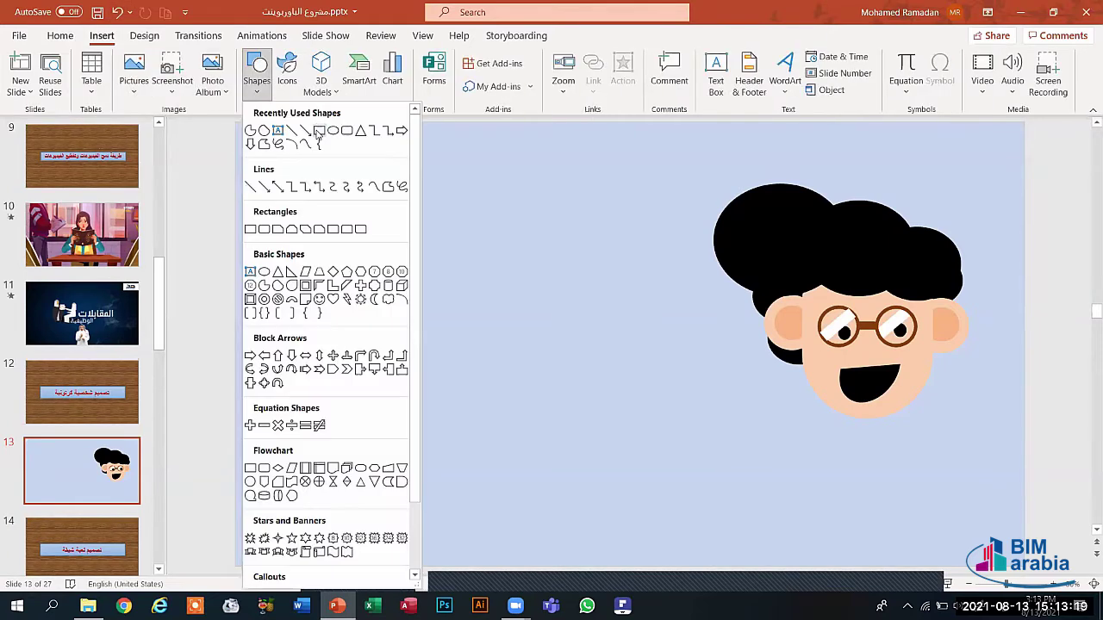
left_click(316, 131)
left_click_drag(318, 207, 874, 374)
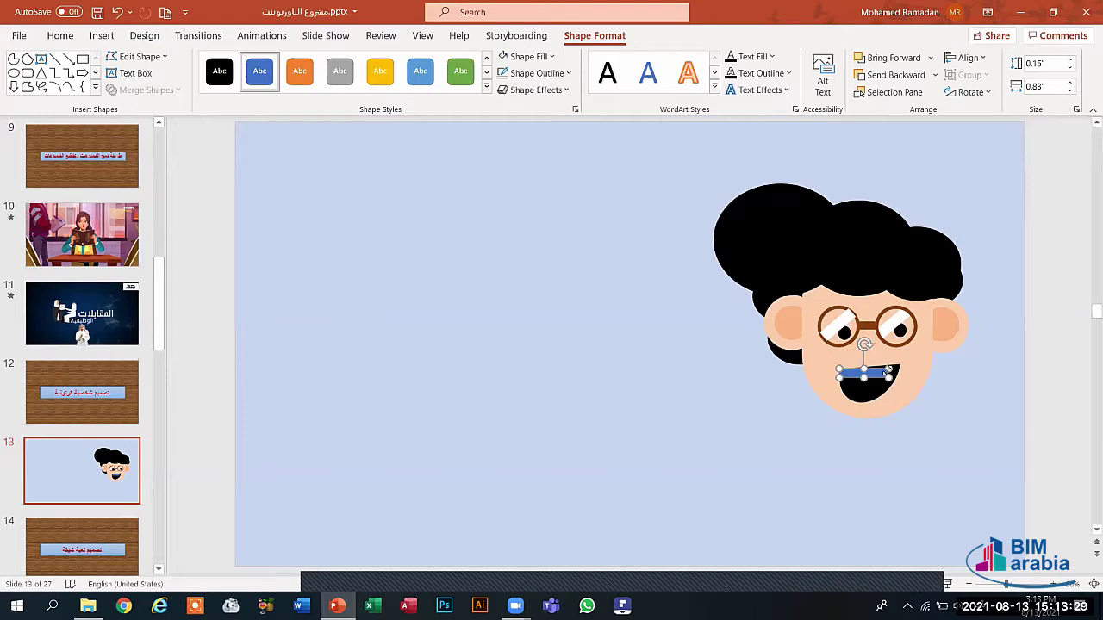
key("Escape")
left_click(877, 373)
Stretch the rectangle into a thin bar and lay it along the top of the mouth.
left_click_drag(873, 371, 642, 354)
left_click_drag(617, 356, 845, 376)
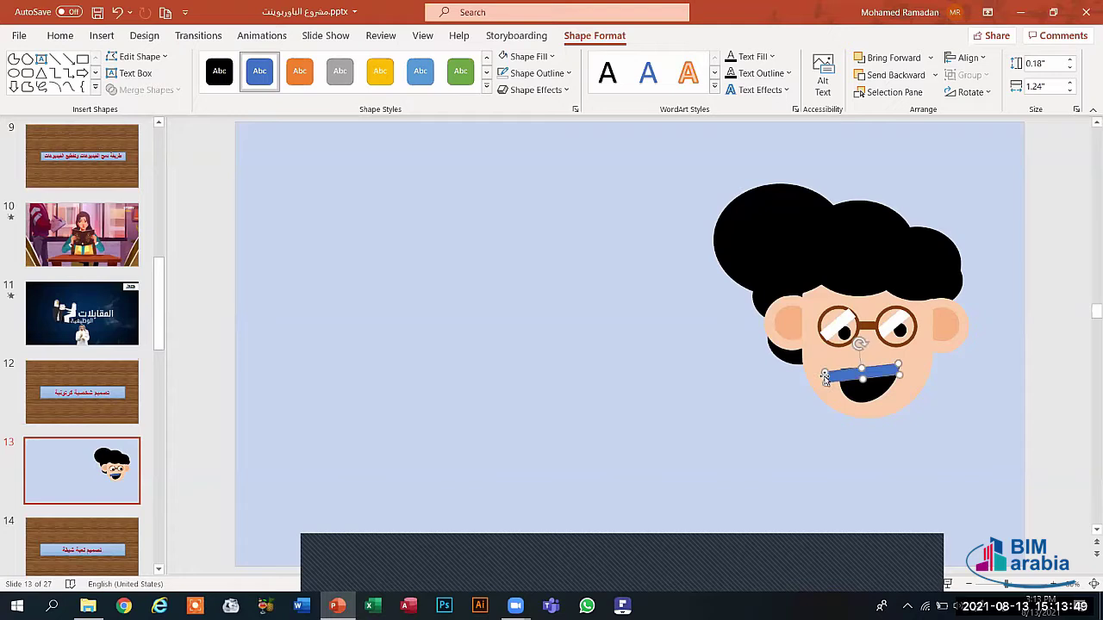
left_click_drag(824, 378, 694, 376)
left_click_drag(793, 384, 859, 373)
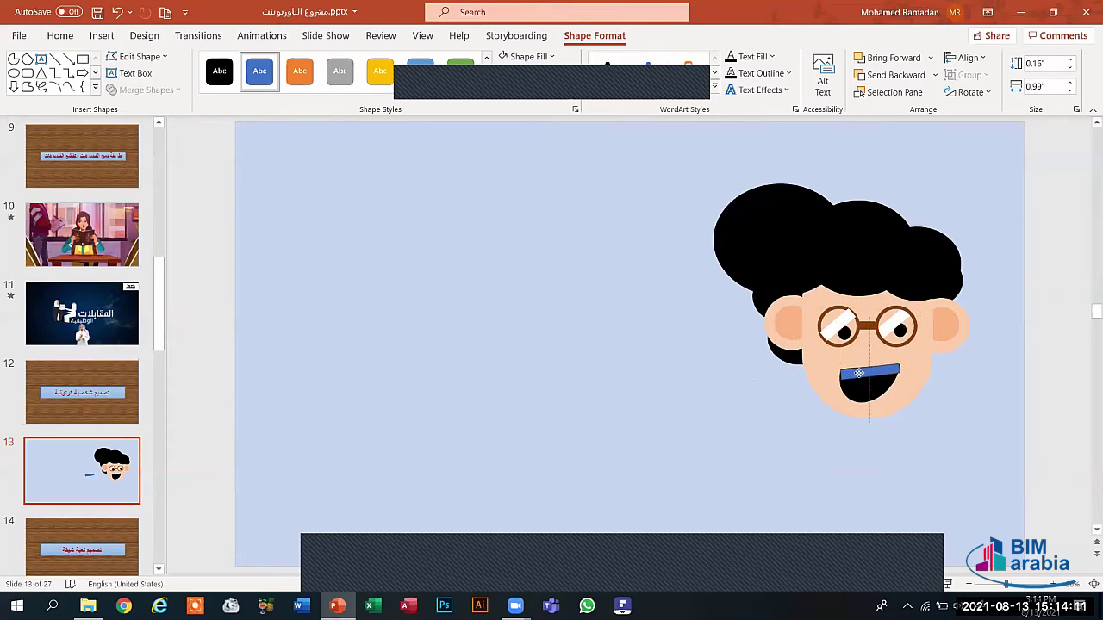
left_click(858, 373)
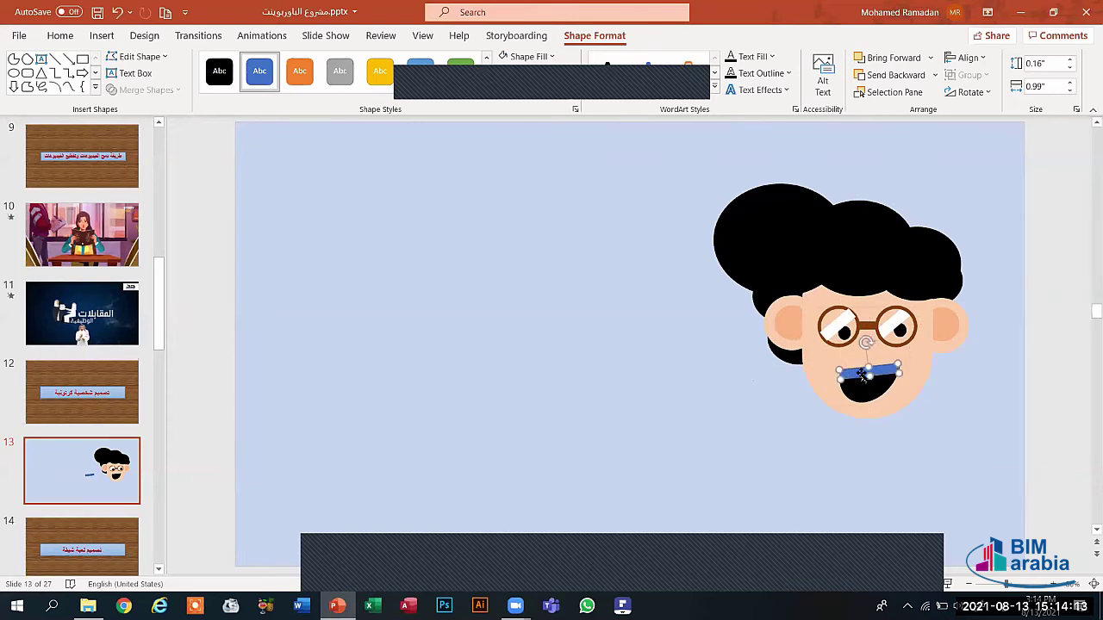
left_click(718, 446)
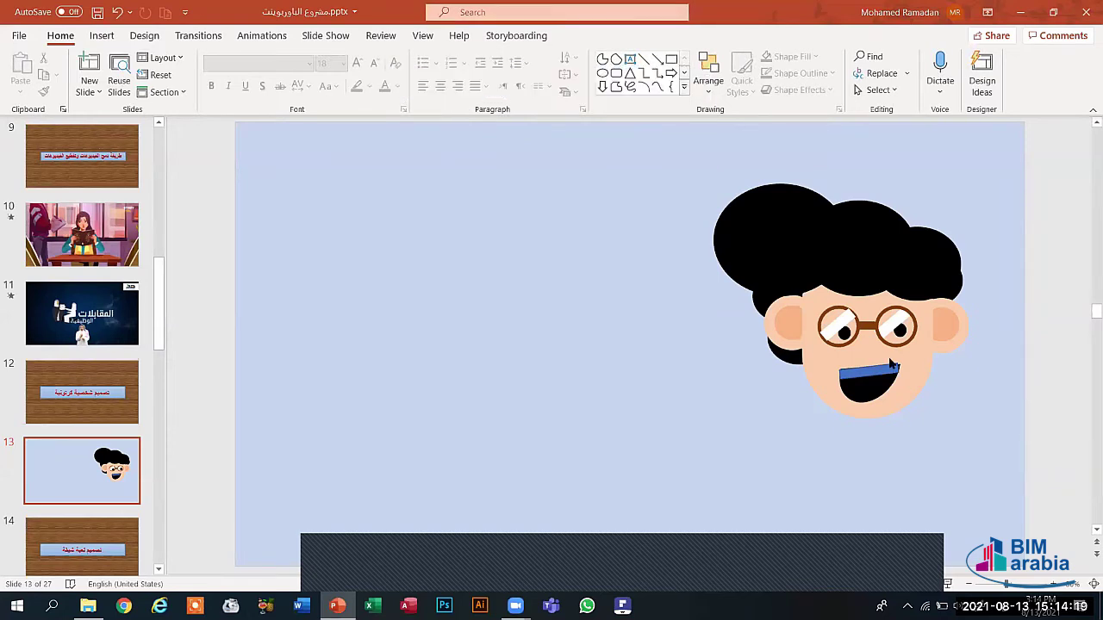
Fill the teeth bar white and remove its outline, then reselect it.
left_click(866, 372)
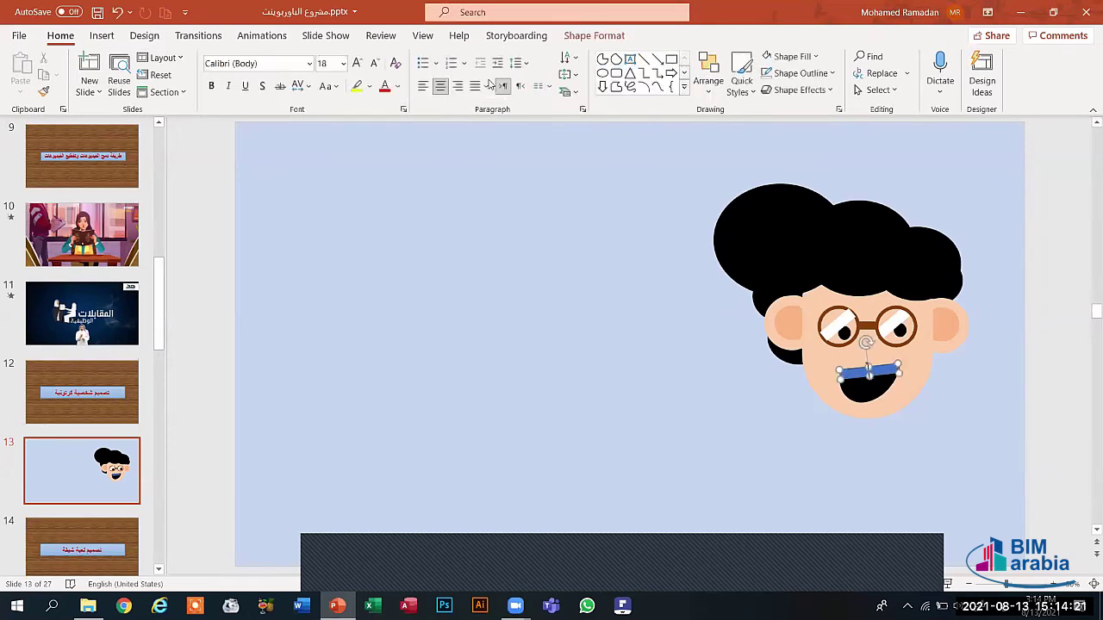
left_click(609, 35)
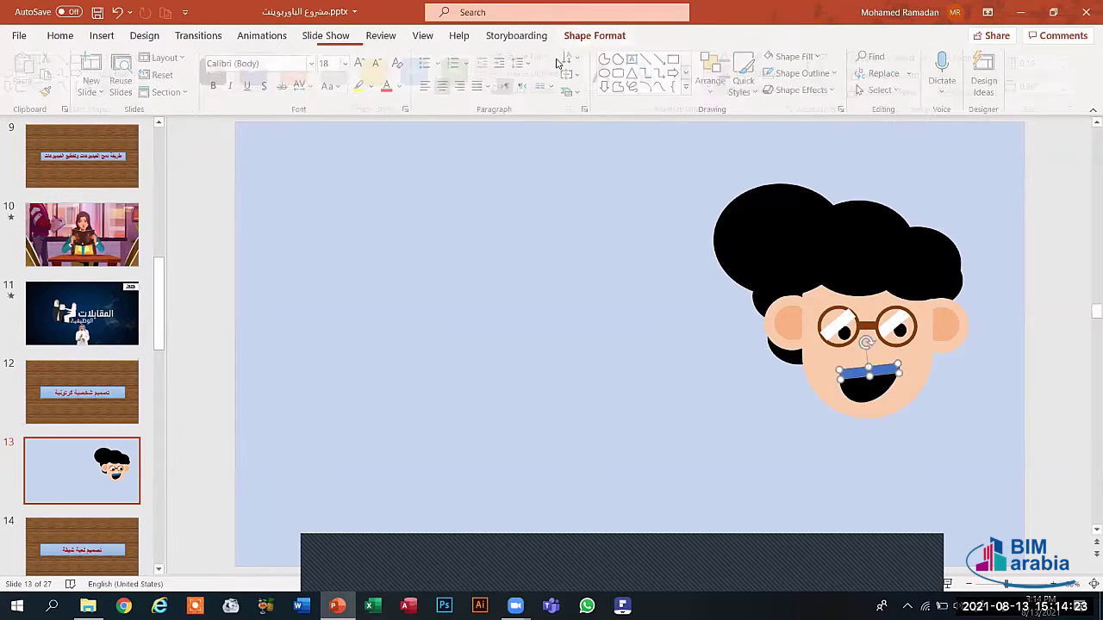
left_click(551, 56)
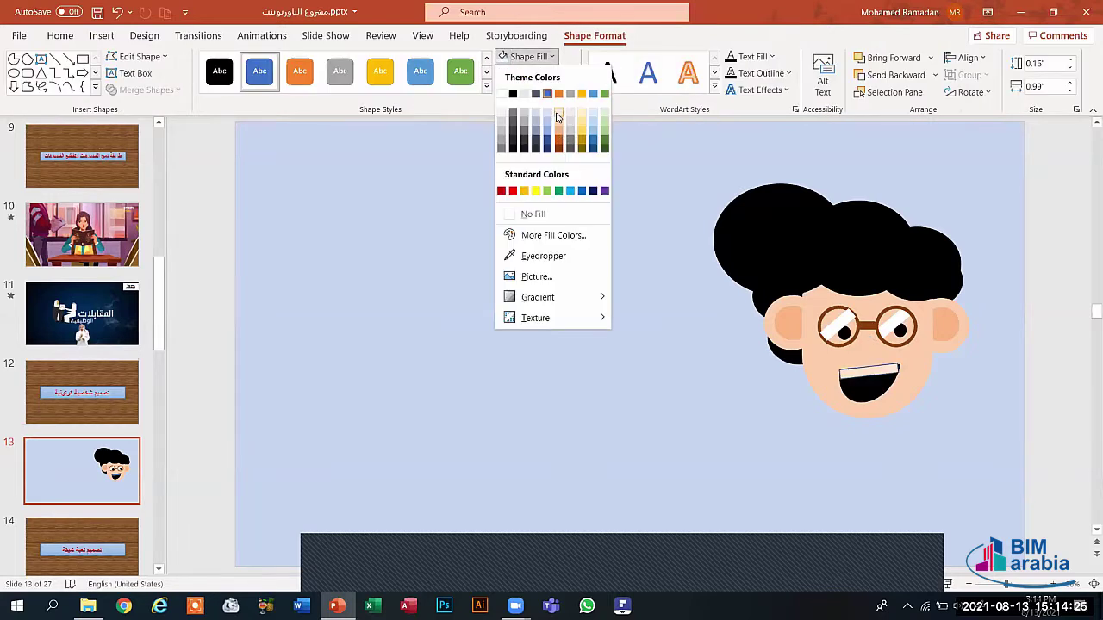
left_click(557, 126)
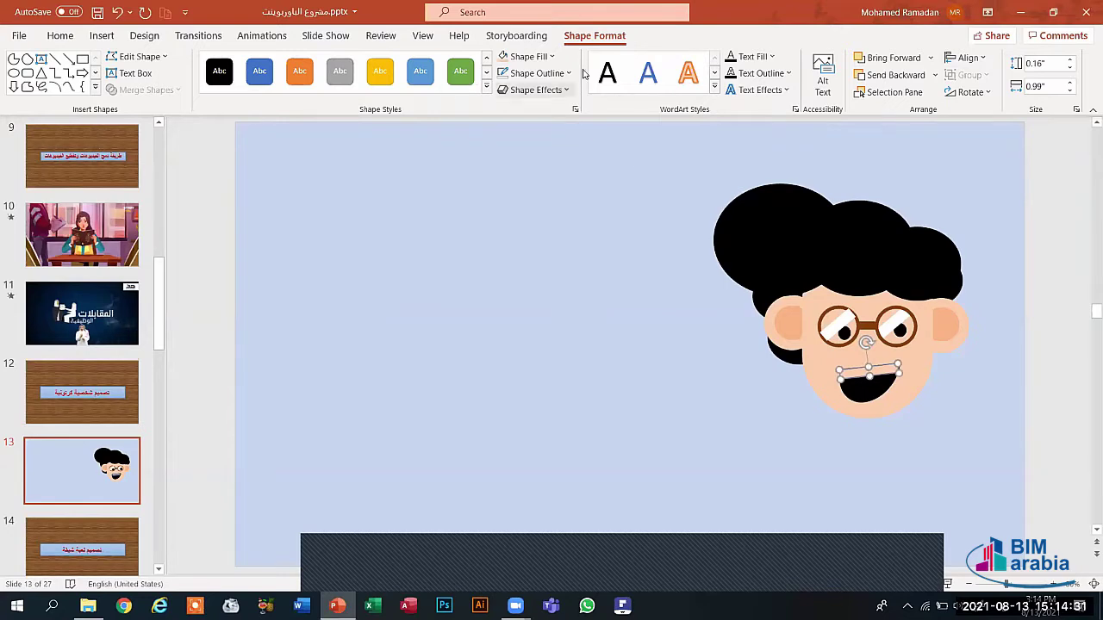
left_click(555, 74)
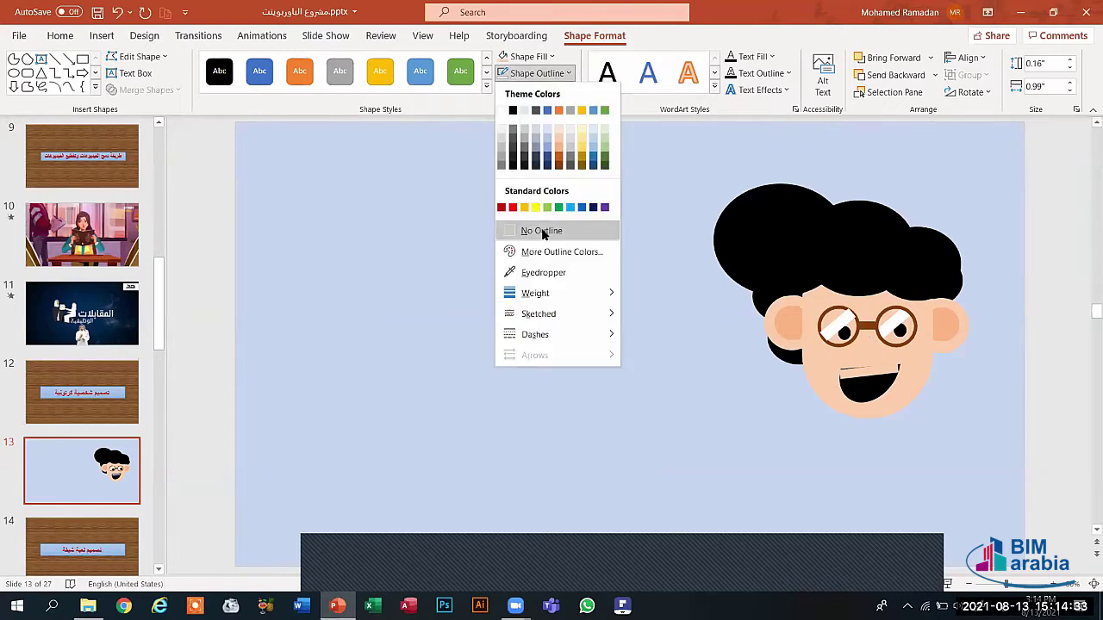
left_click(541, 232)
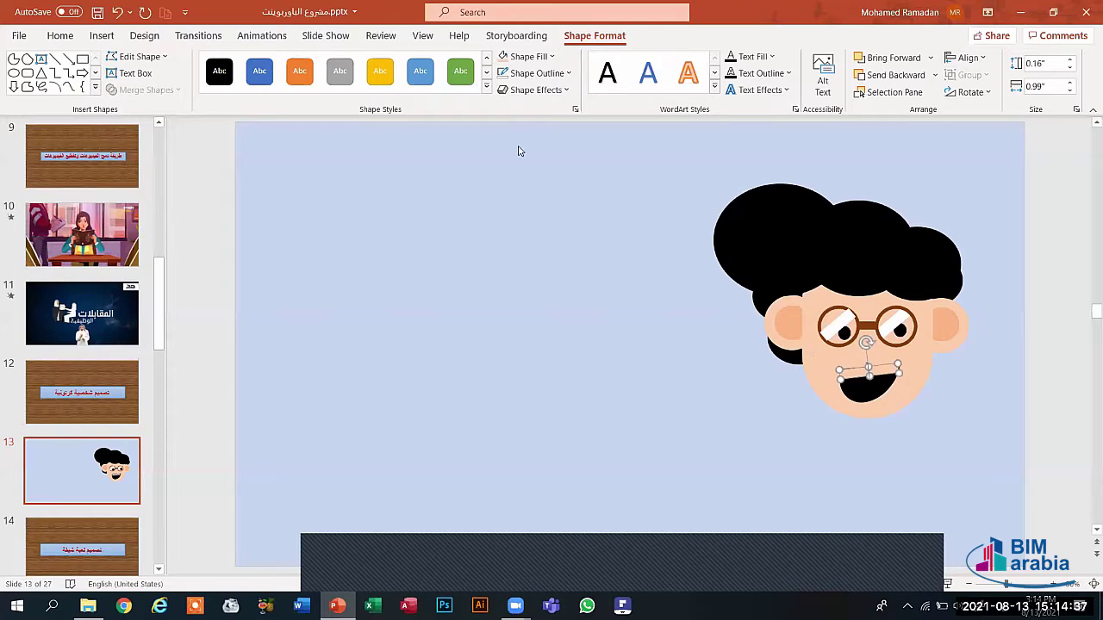
left_click(527, 57)
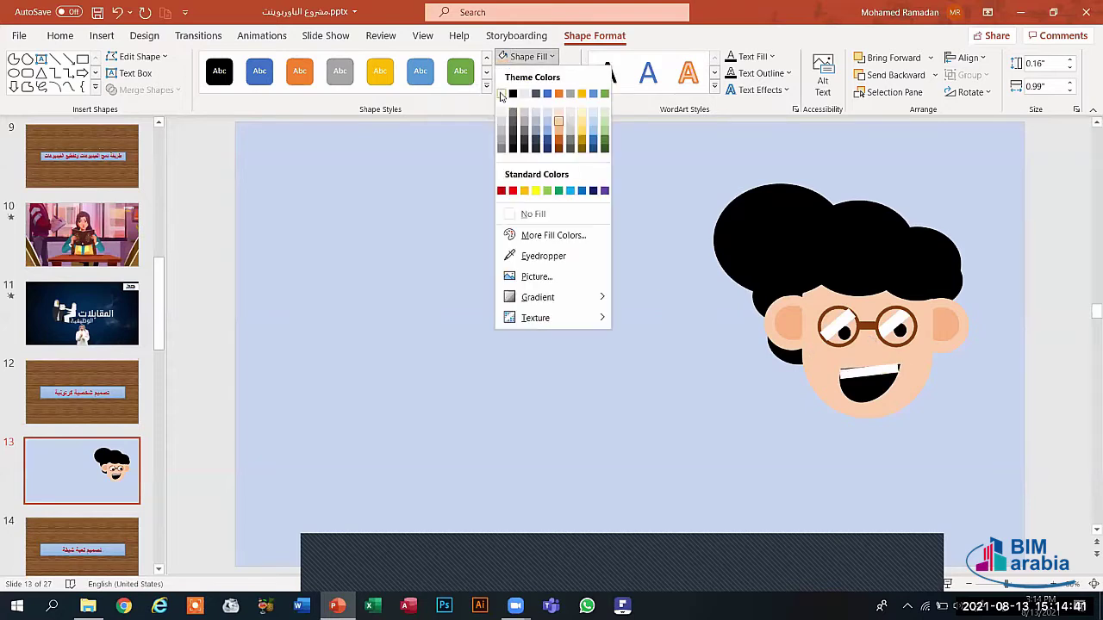
left_click(501, 94)
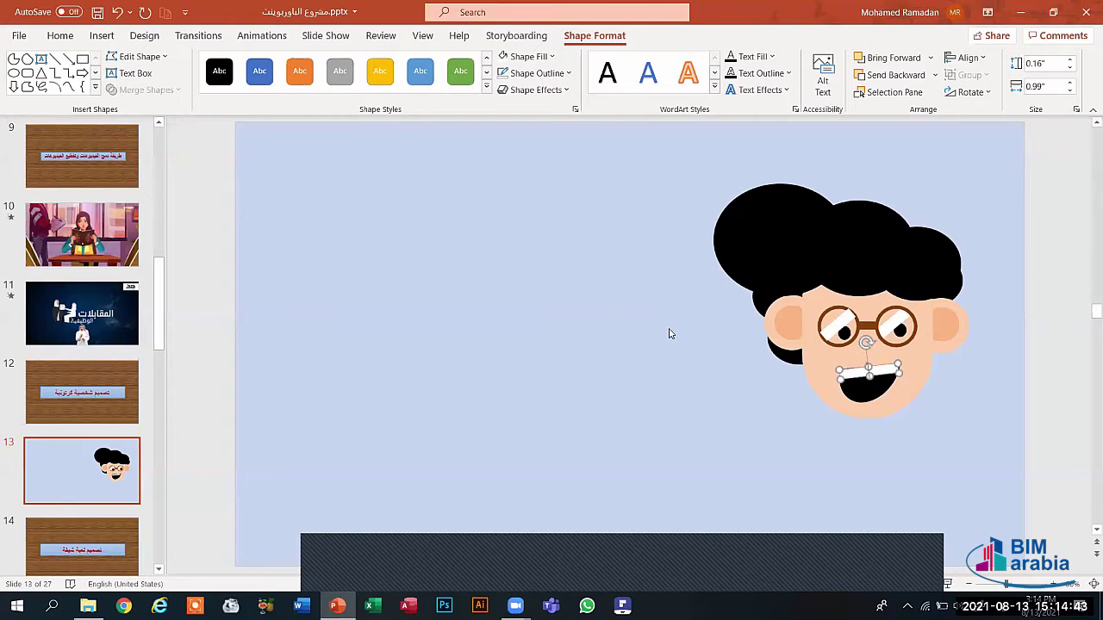
left_click(699, 379)
left_click(880, 372)
double_click(882, 372)
Stretch the teeth bar to 0.21" by 1.06" and set it across the top of the mouth.
left_click_drag(882, 372, 733, 419)
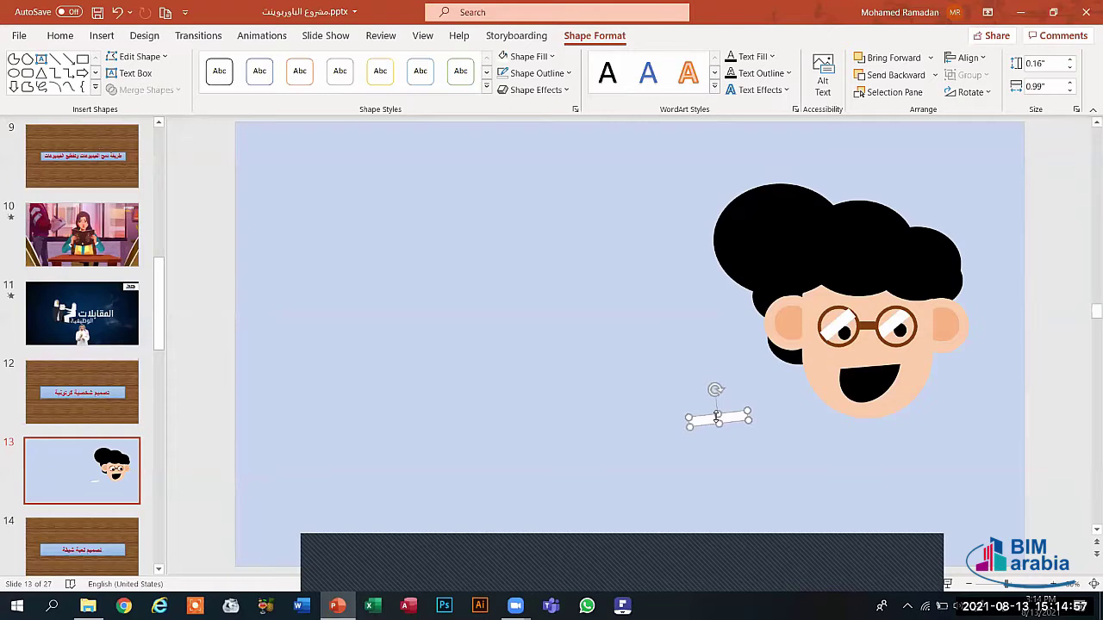
left_click_drag(716, 414, 719, 426)
left_click(721, 430)
left_click(721, 431)
left_click_drag(746, 424, 860, 371)
left_click(721, 439)
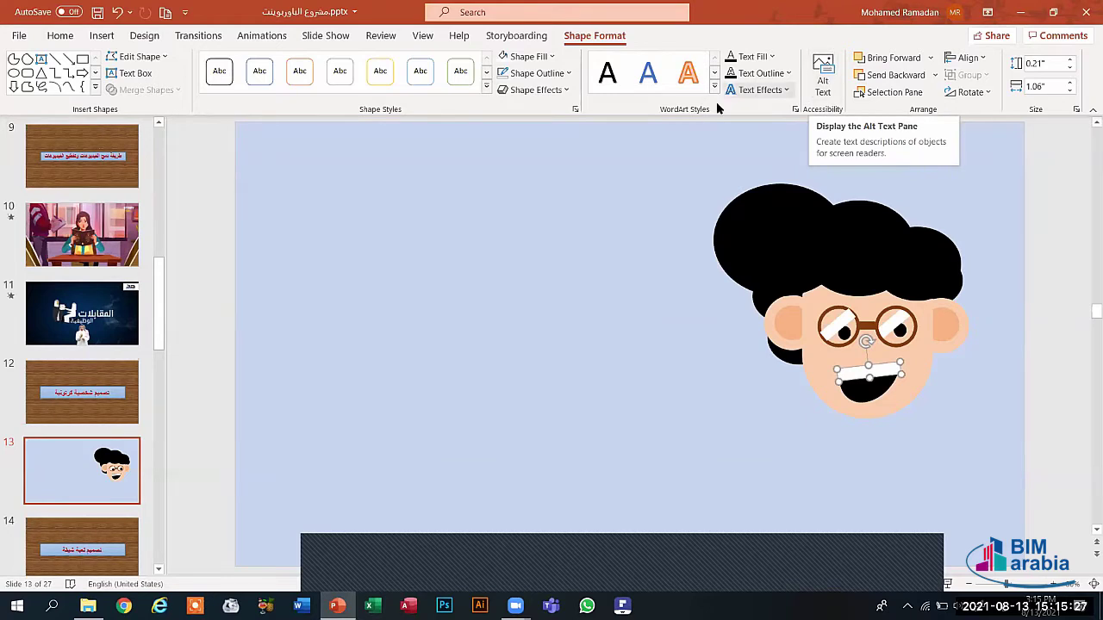
left_click(615, 305)
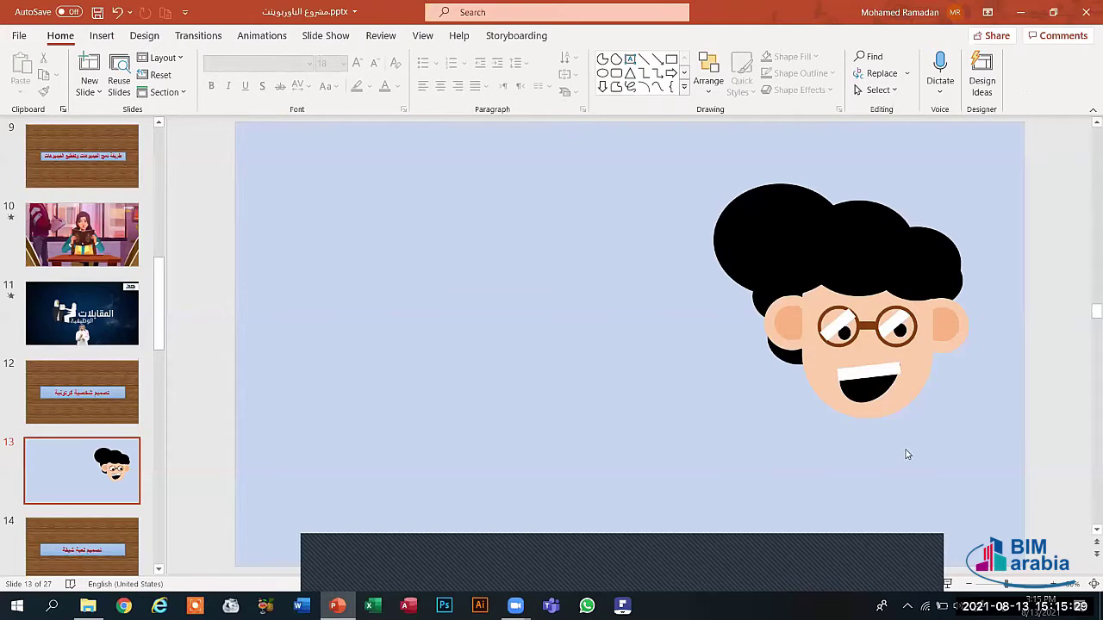
left_click(867, 375)
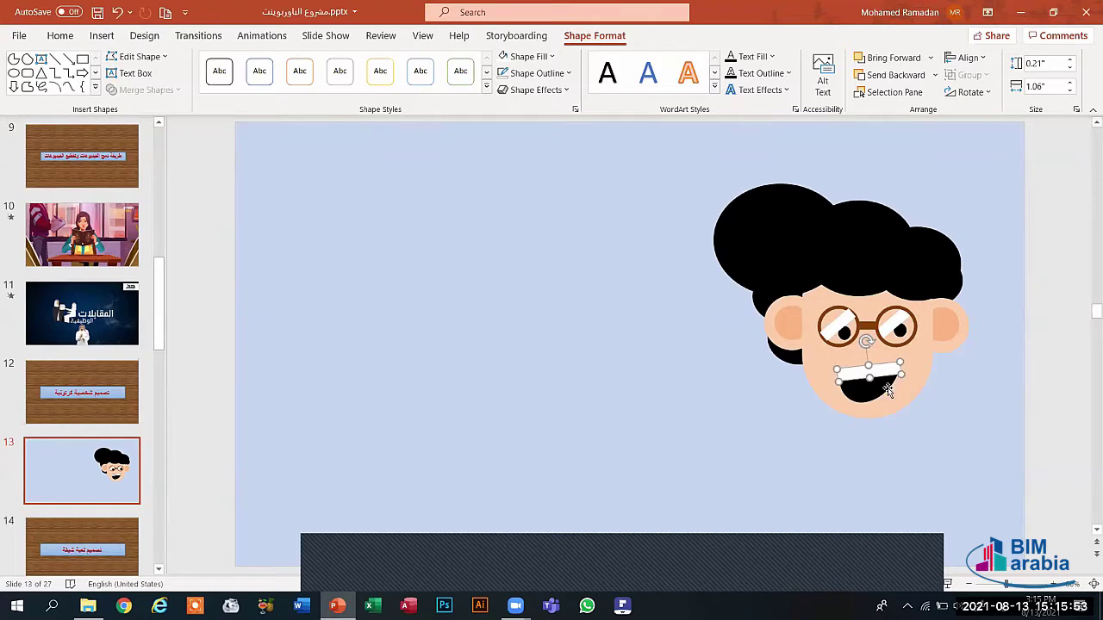
Try a rotated copy of the black mouth below the face, then delete it.
left_click(863, 395)
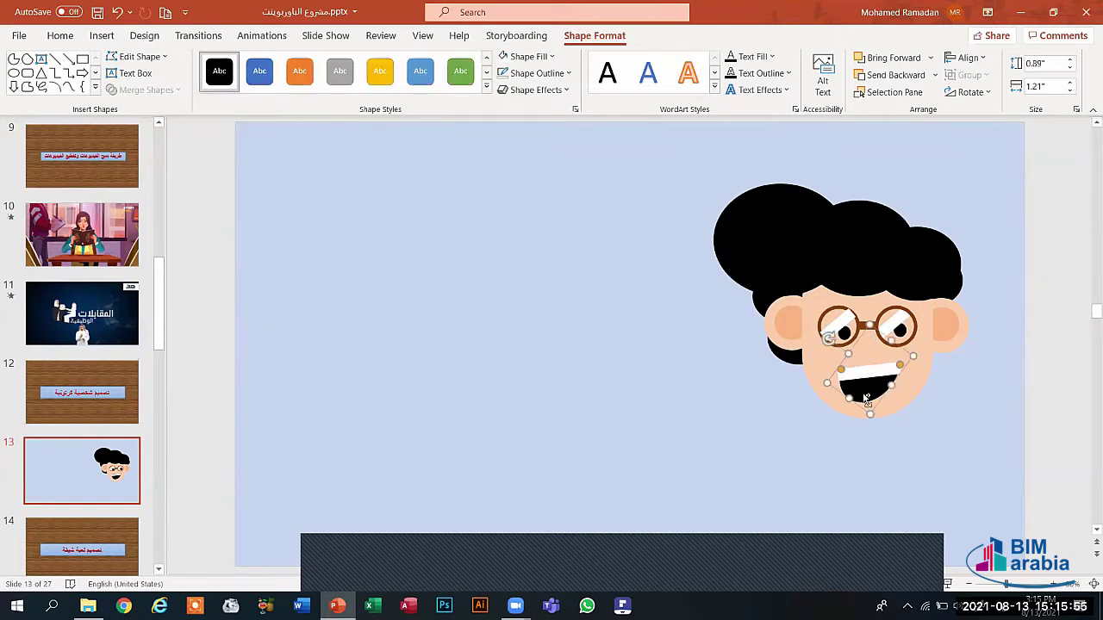
left_click_drag(887, 402, 722, 455)
left_click_drag(721, 387, 707, 438)
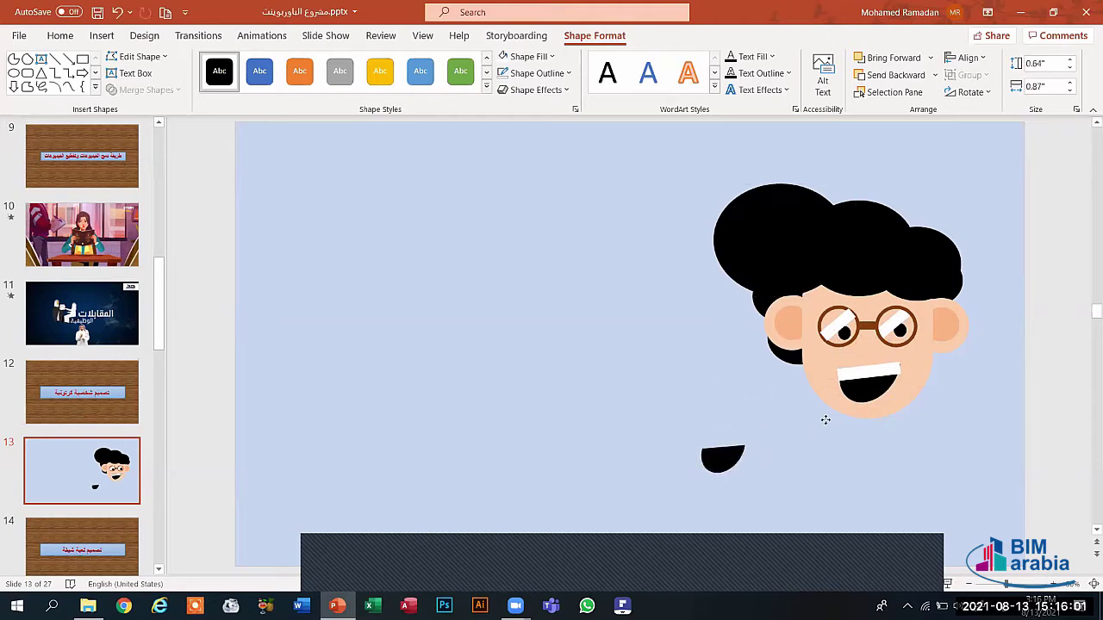
key("ctrl+z")
key("ctrl+z")
key("ctrl+z")
key("ctrl+y")
key("ctrl+y")
key("ctrl+y")
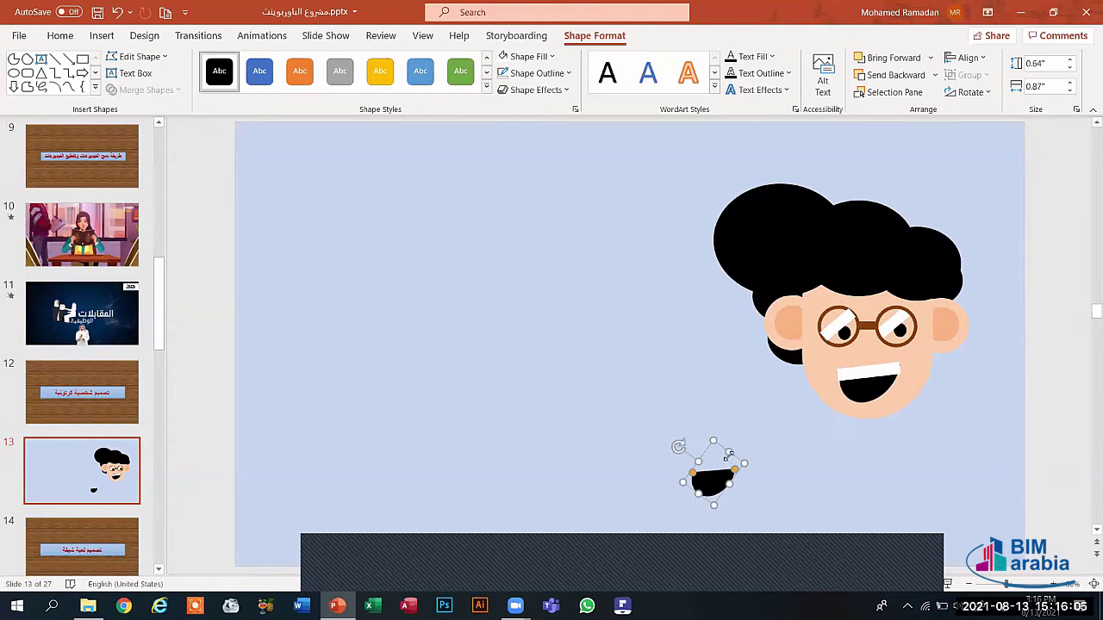
key("Delete")
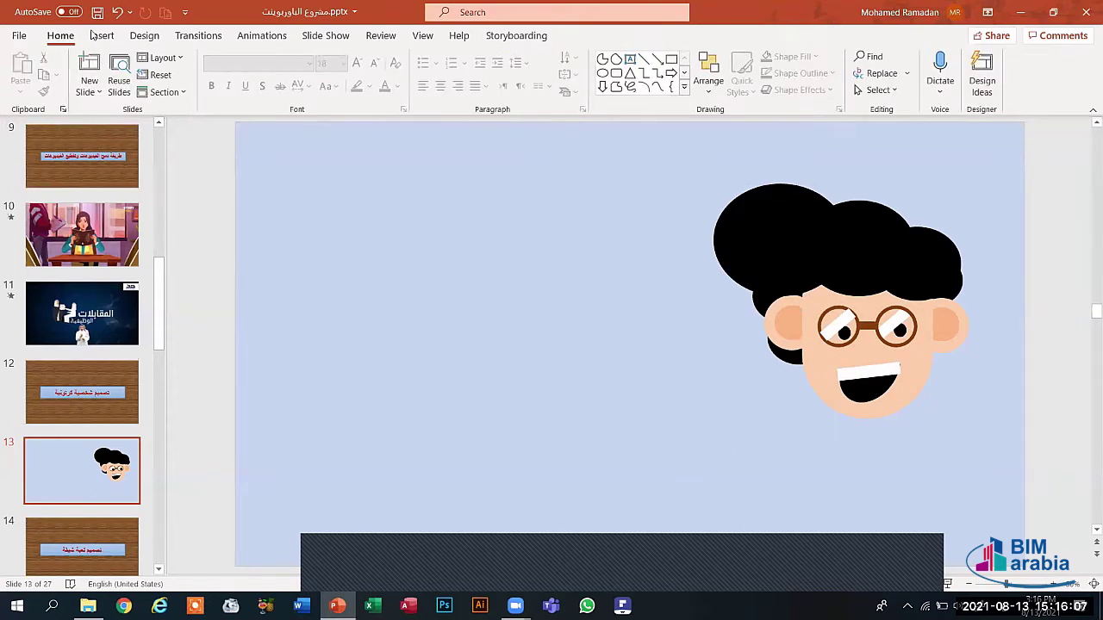
Draw a small red oval with no outline and move it into the mouth as a tongue.
left_click(94, 35)
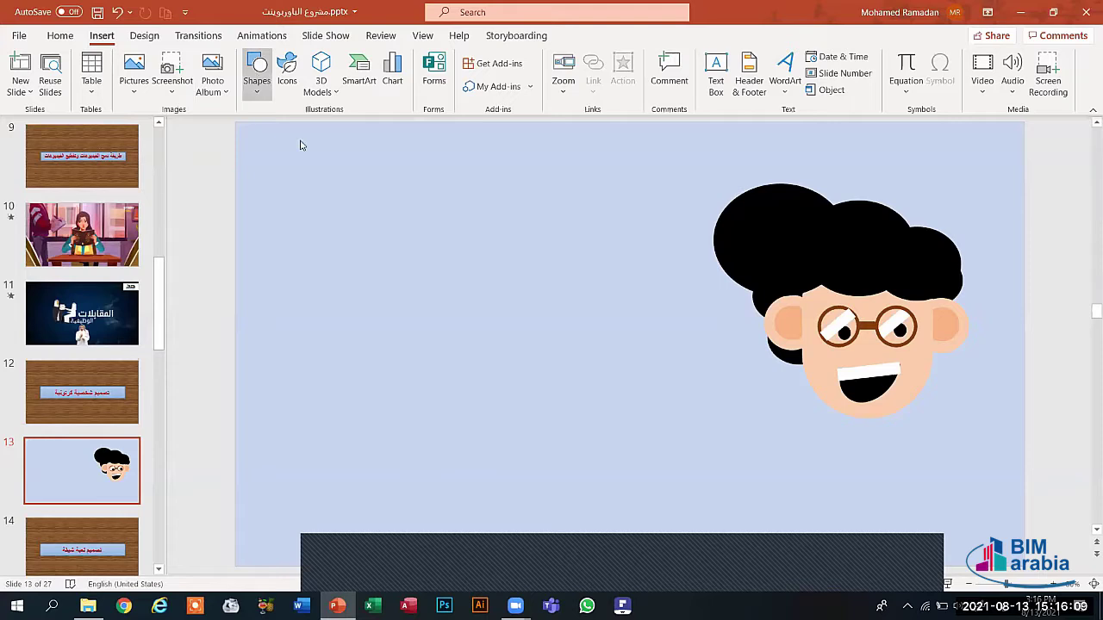
left_click(256, 73)
left_click(334, 130)
left_click_drag(448, 265, 486, 288)
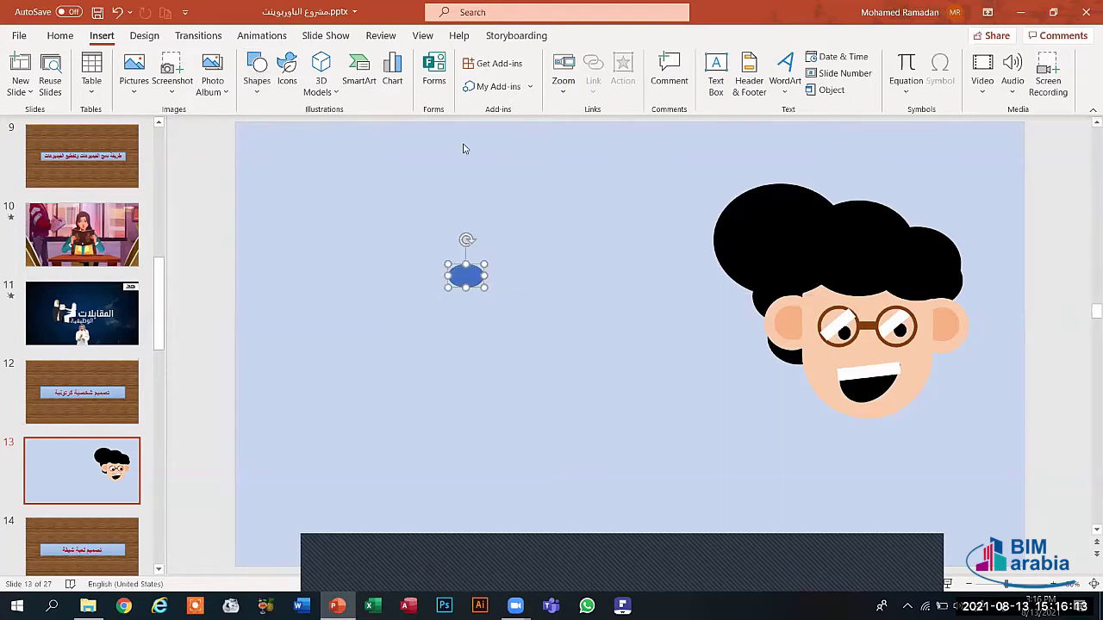
left_click(529, 56)
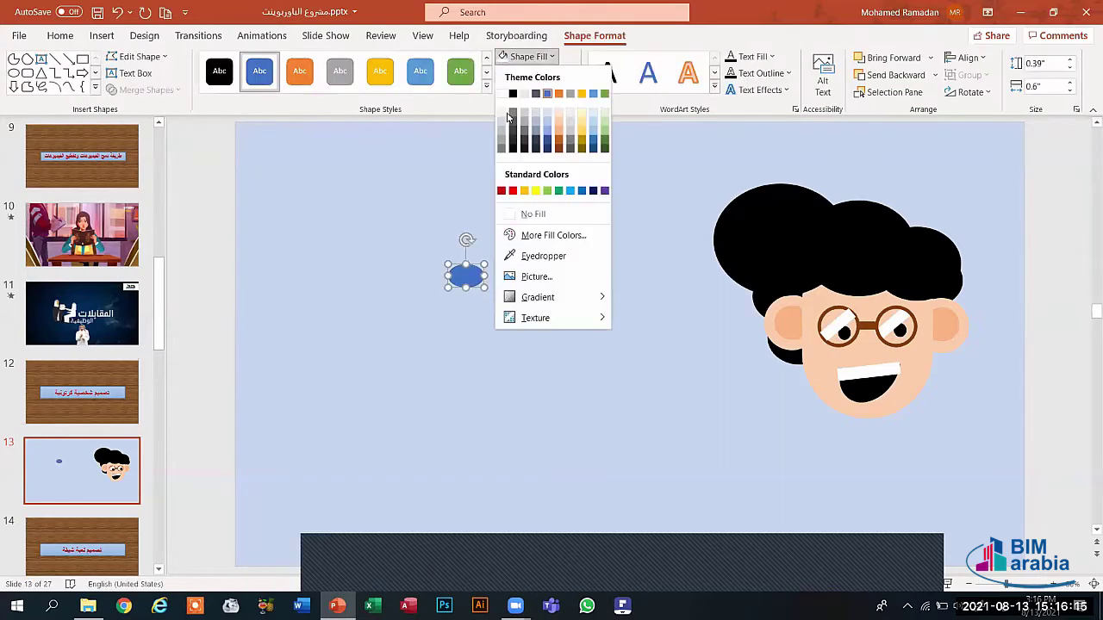
left_click(513, 190)
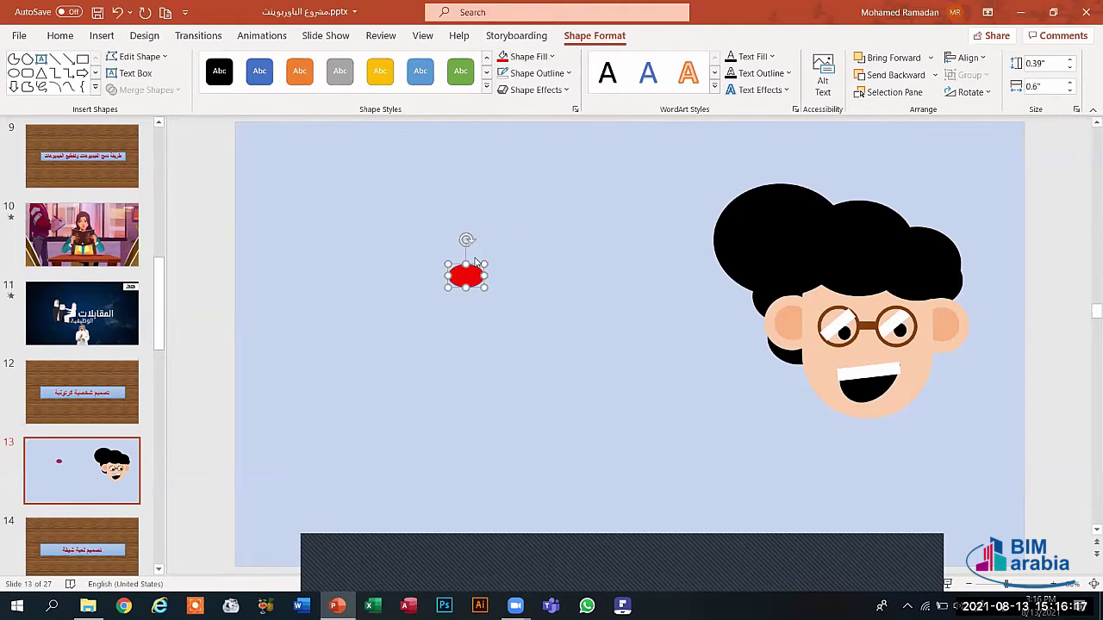
left_click(536, 73)
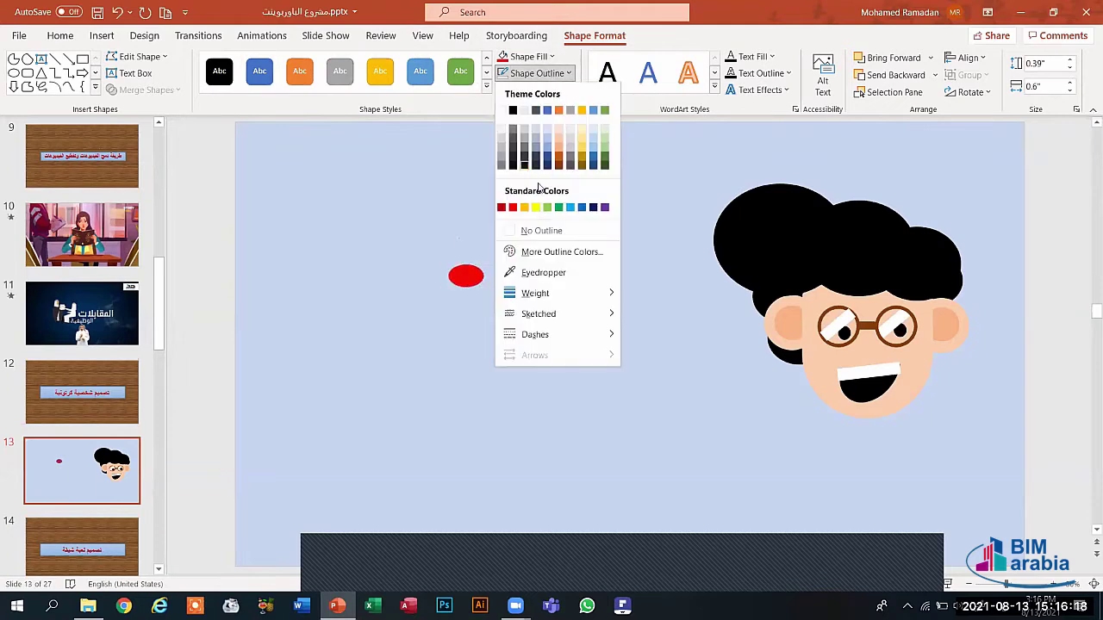
left_click(530, 230)
left_click_drag(464, 274, 870, 385)
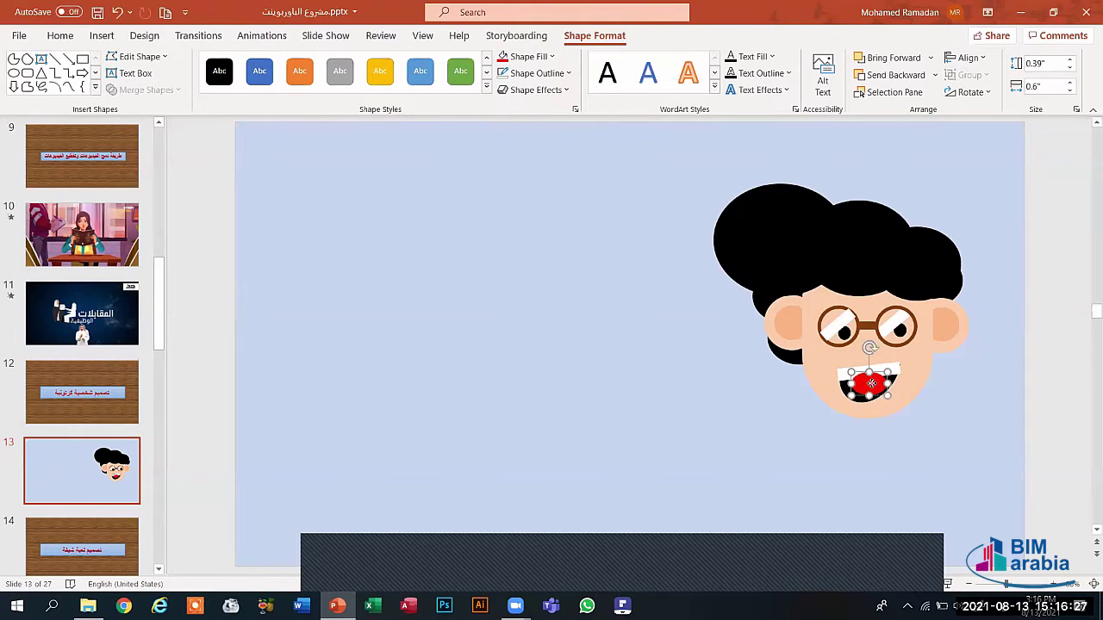
Try sending the tongue to back and bringing the mouth forward, then undo both changes.
right_click(871, 383)
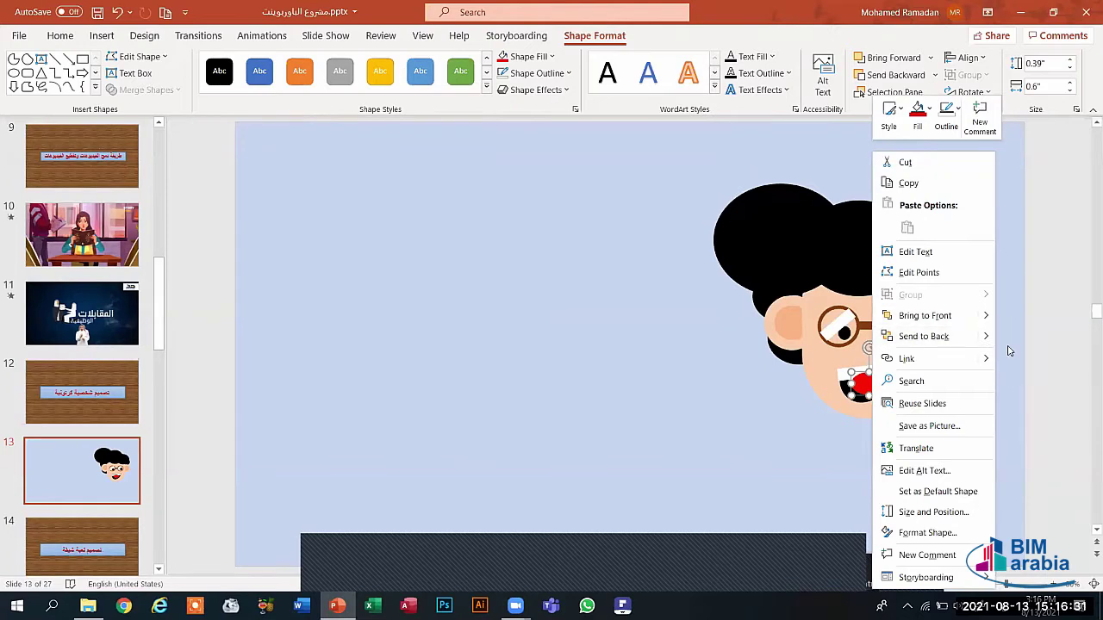
mouse_move(985, 340)
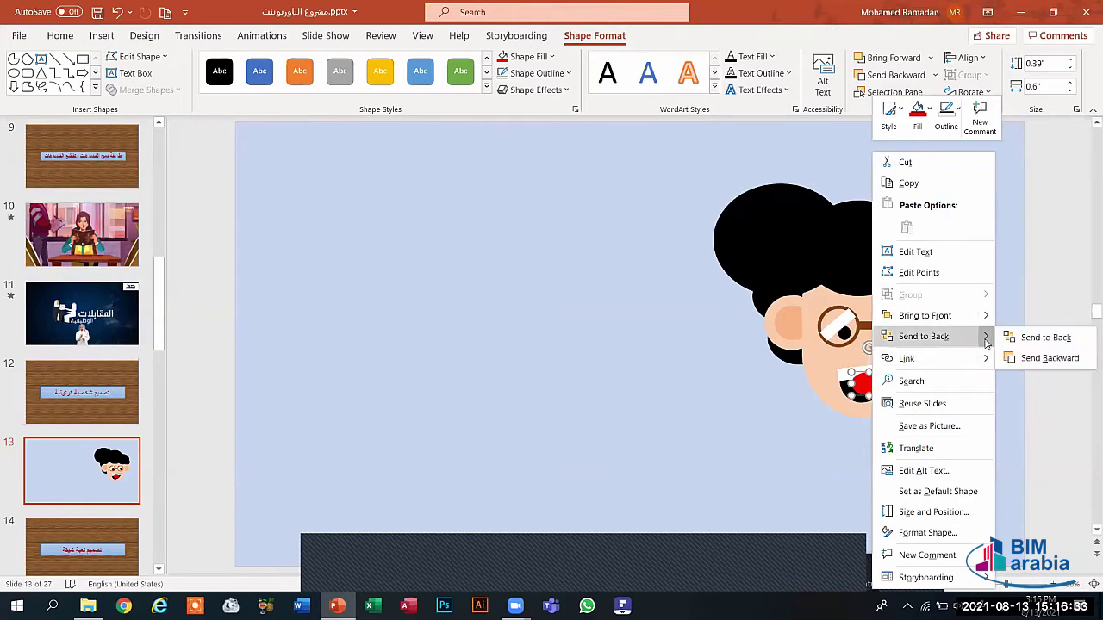
left_click(1026, 340)
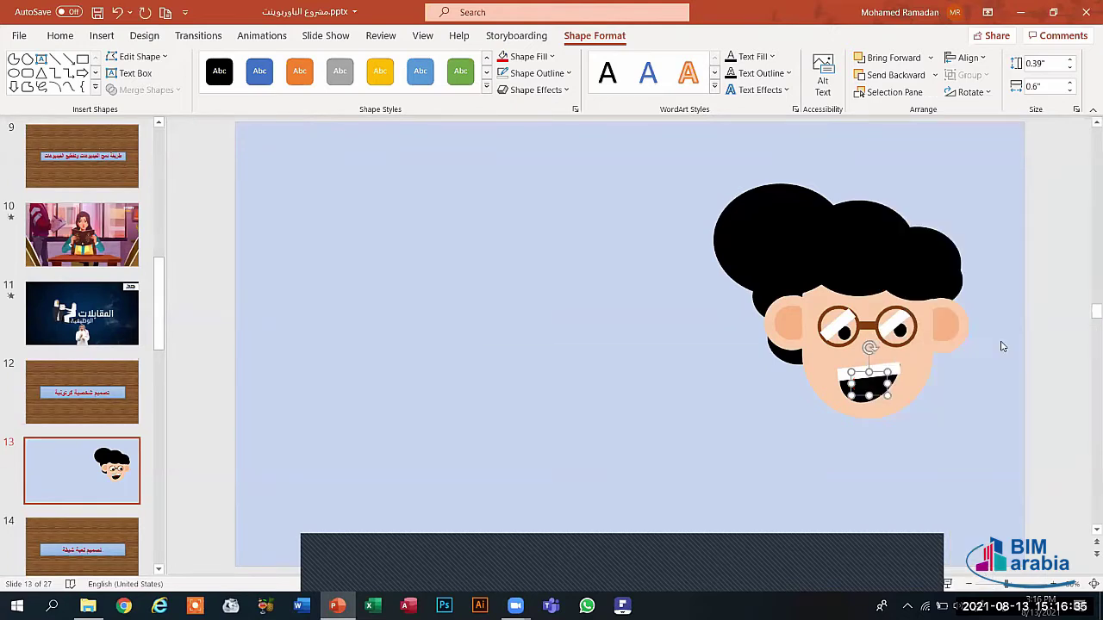
left_click(873, 384)
right_click(873, 383)
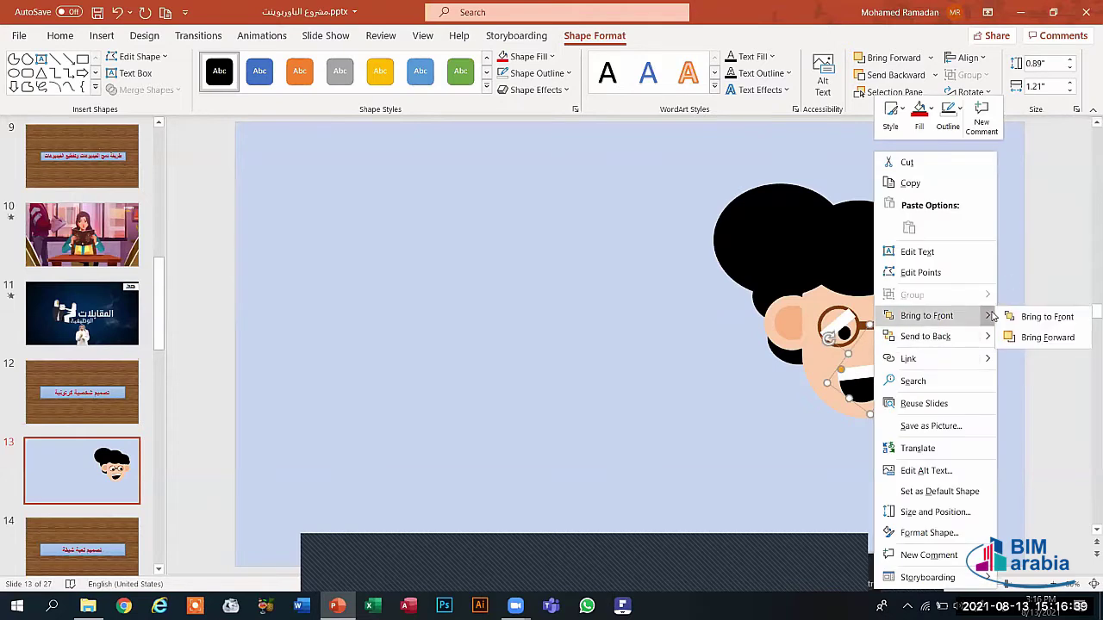
left_click(1011, 317)
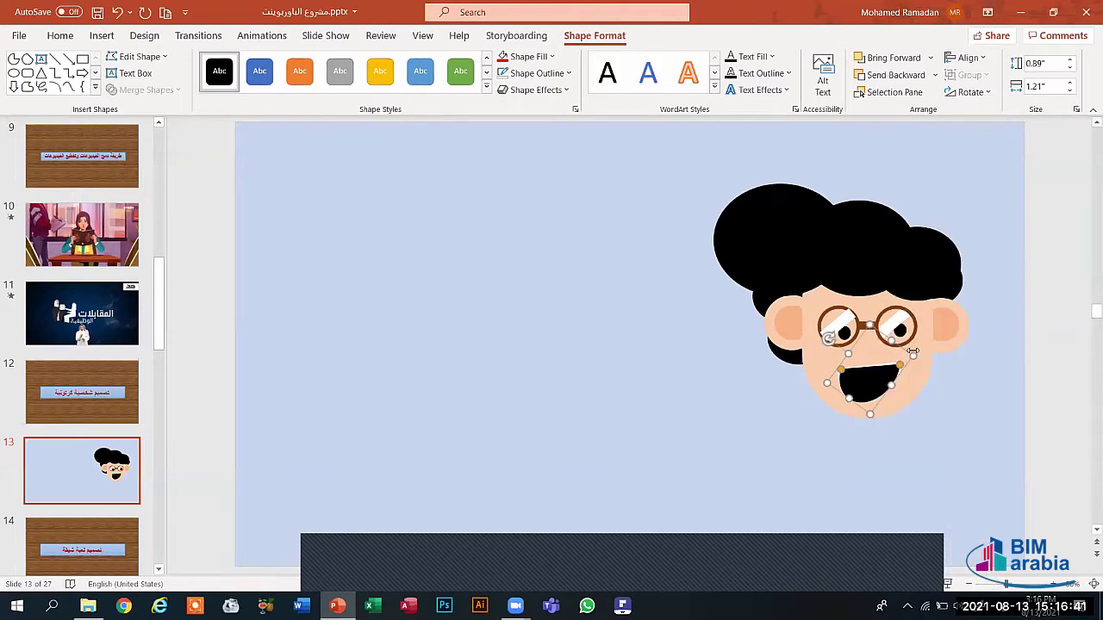
key("ctrl+z")
key("ctrl+z")
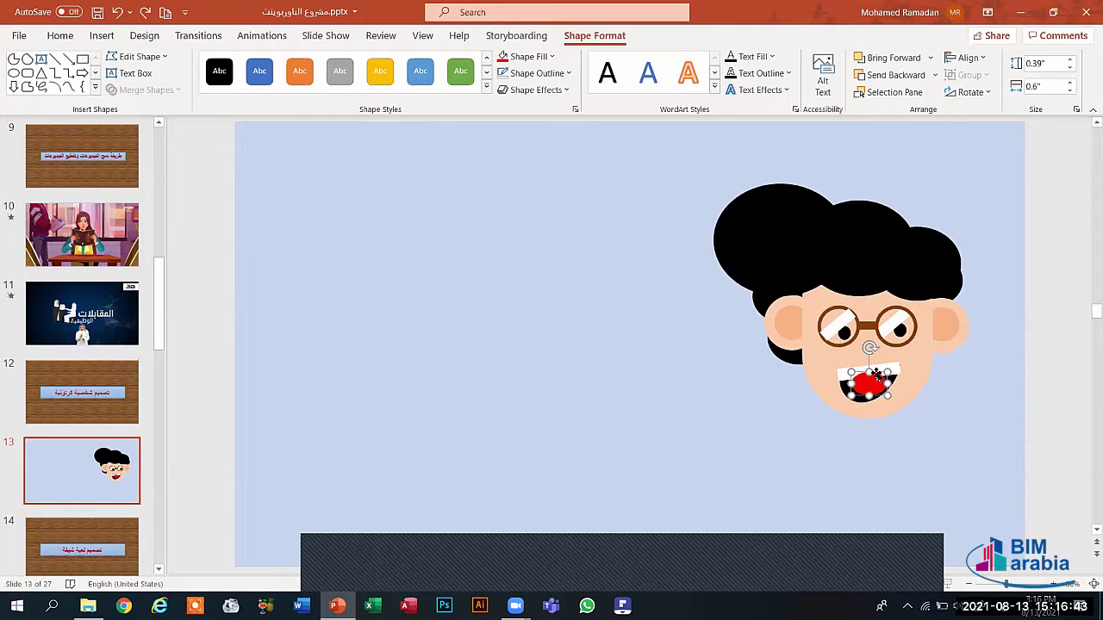
key("ctrl+z")
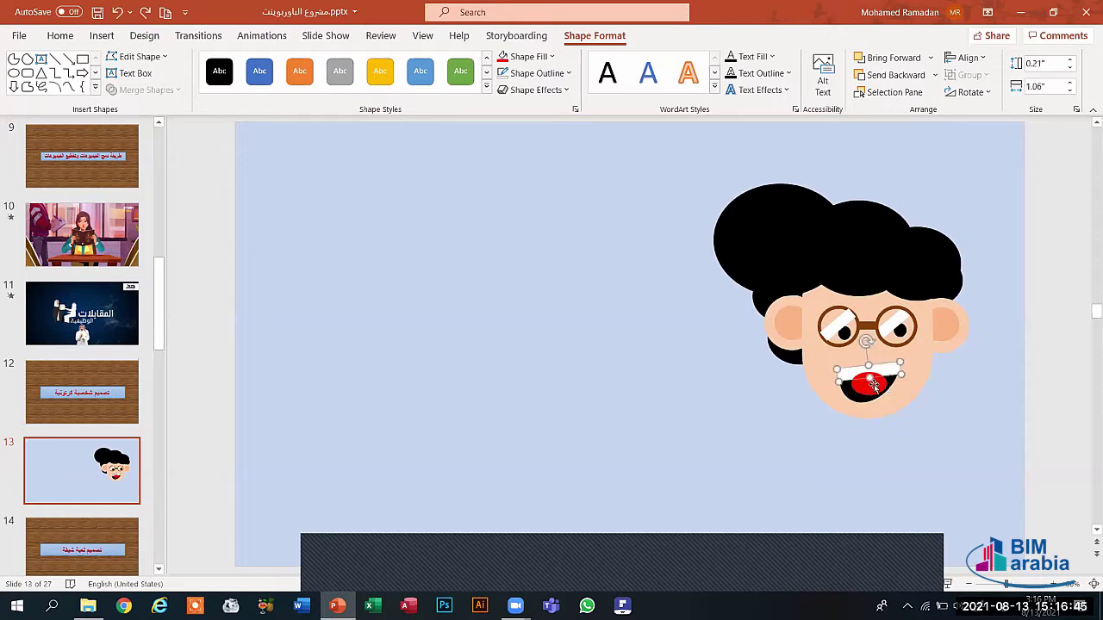
Bring the red tongue to the front so it shows inside the mouth.
right_click(884, 373)
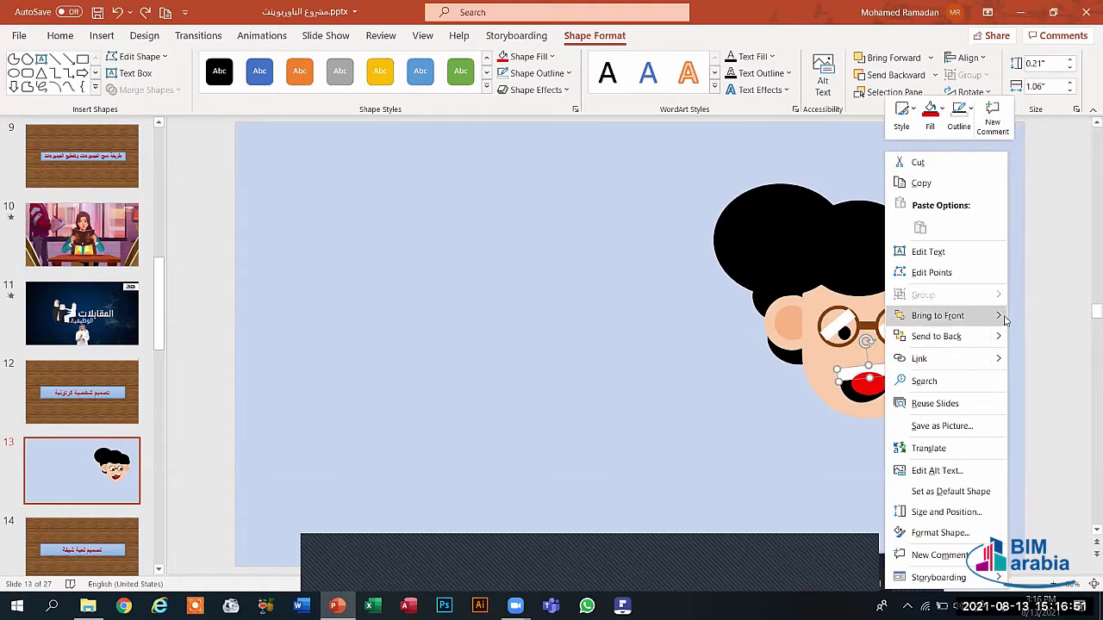
mouse_move(995, 316)
left_click(664, 451)
left_click(695, 405)
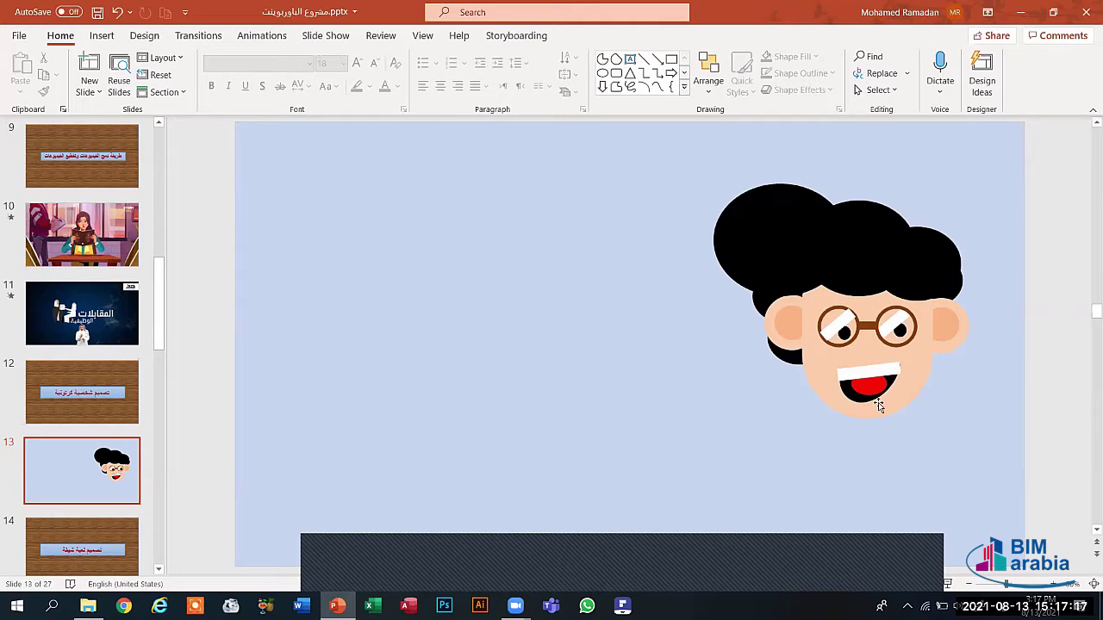
Select the teeth and mouth shapes and move the whole mouth off the face to the left.
left_click(843, 374)
double_click(843, 374)
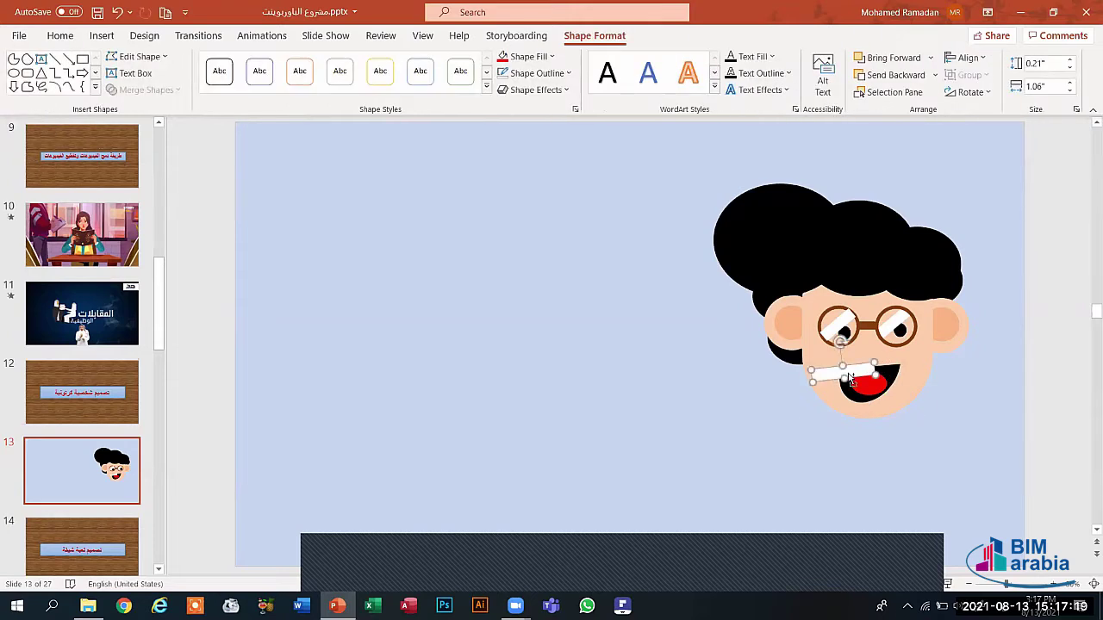
left_click(846, 398, "shift")
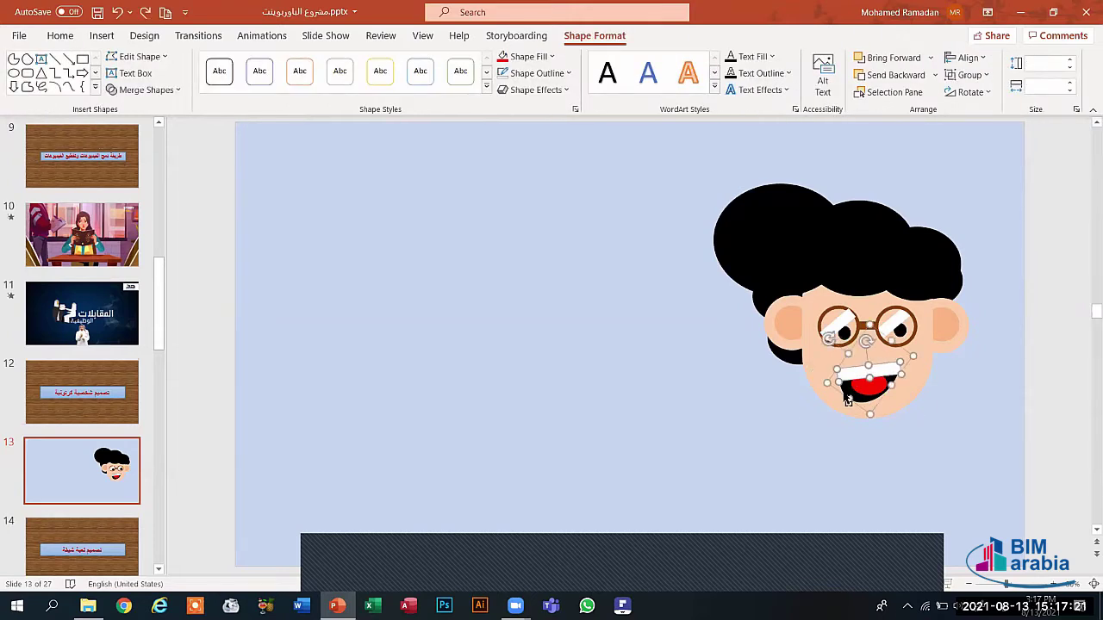
left_click(866, 389, "shift")
left_click_drag(866, 390, 632, 388)
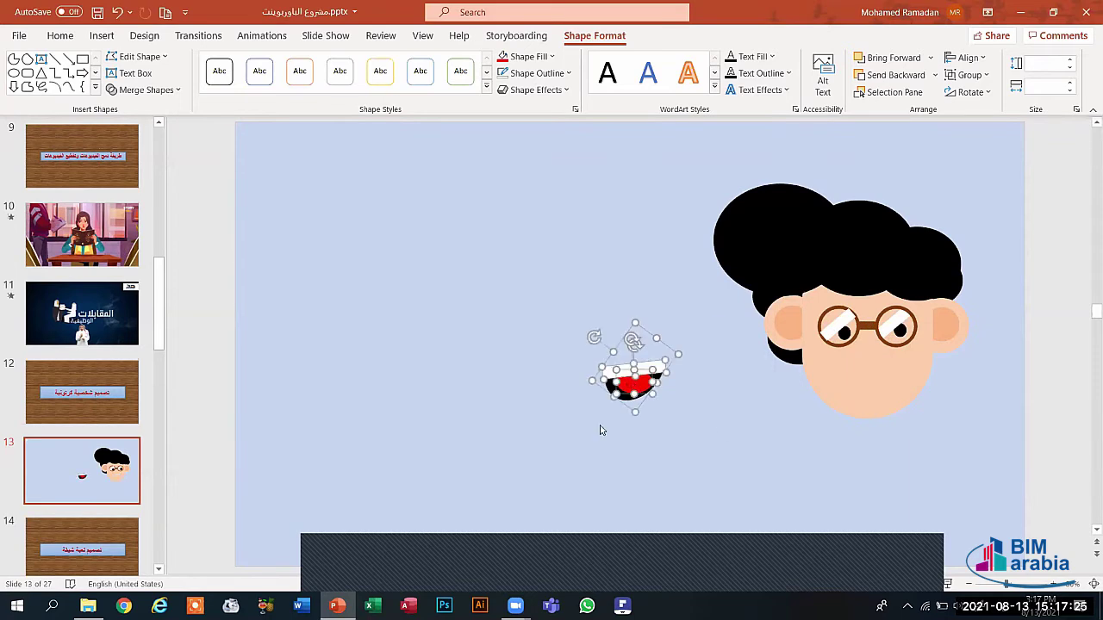
left_click(561, 485)
left_click(638, 387)
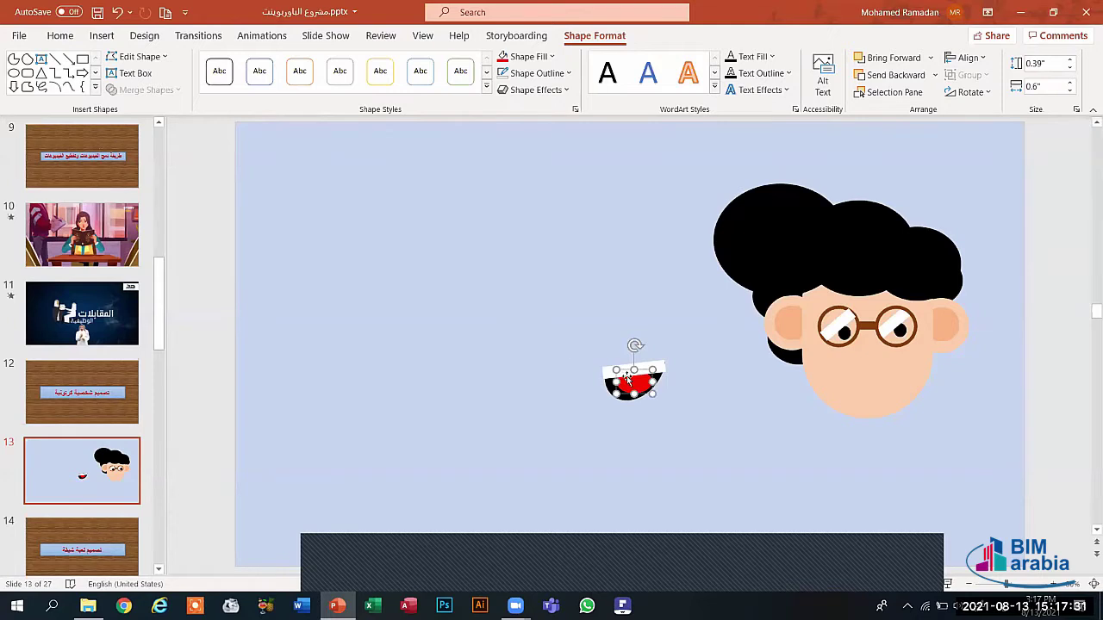
Pull the red tongue out and subtract the two overlapping red ovals into a crescent.
left_click(627, 379)
left_click_drag(627, 379, 448, 375)
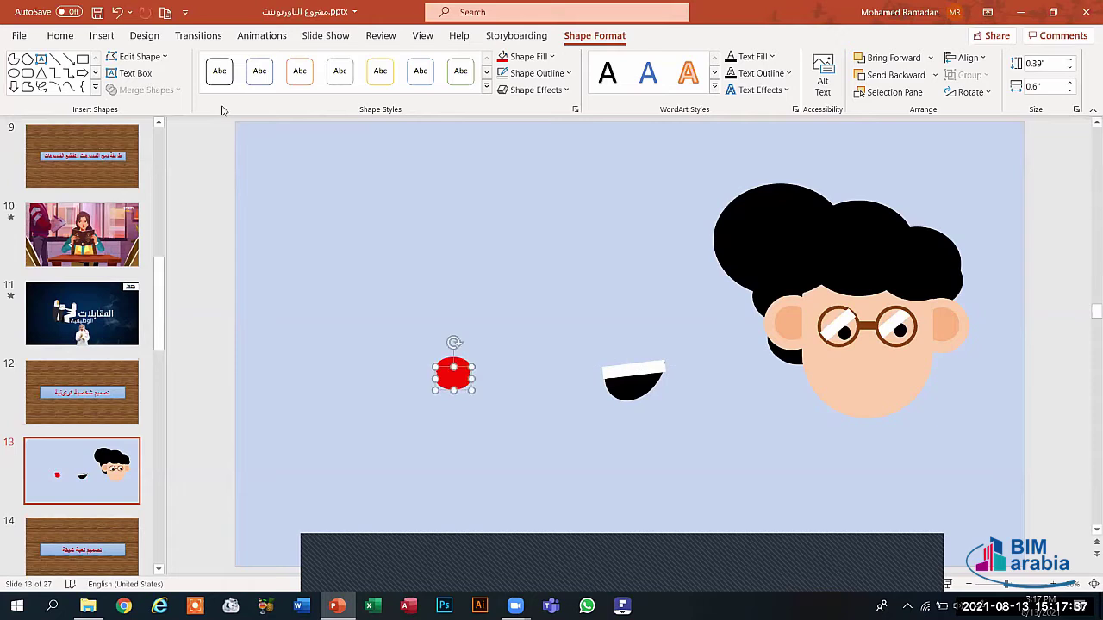
left_click(454, 366, "shift")
left_click(148, 90)
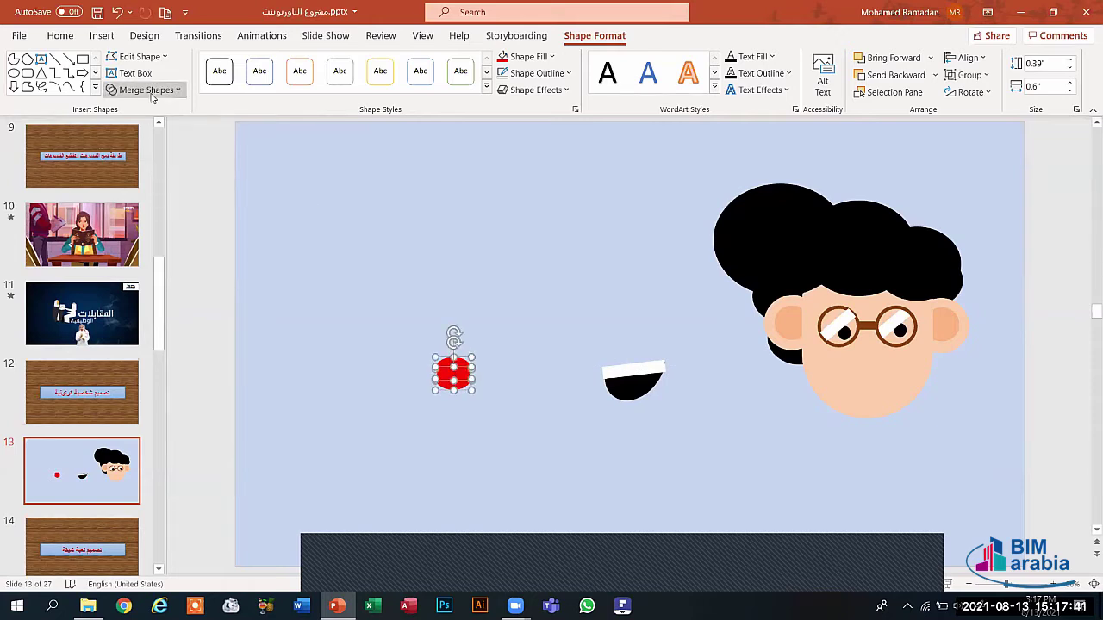
left_click(159, 189)
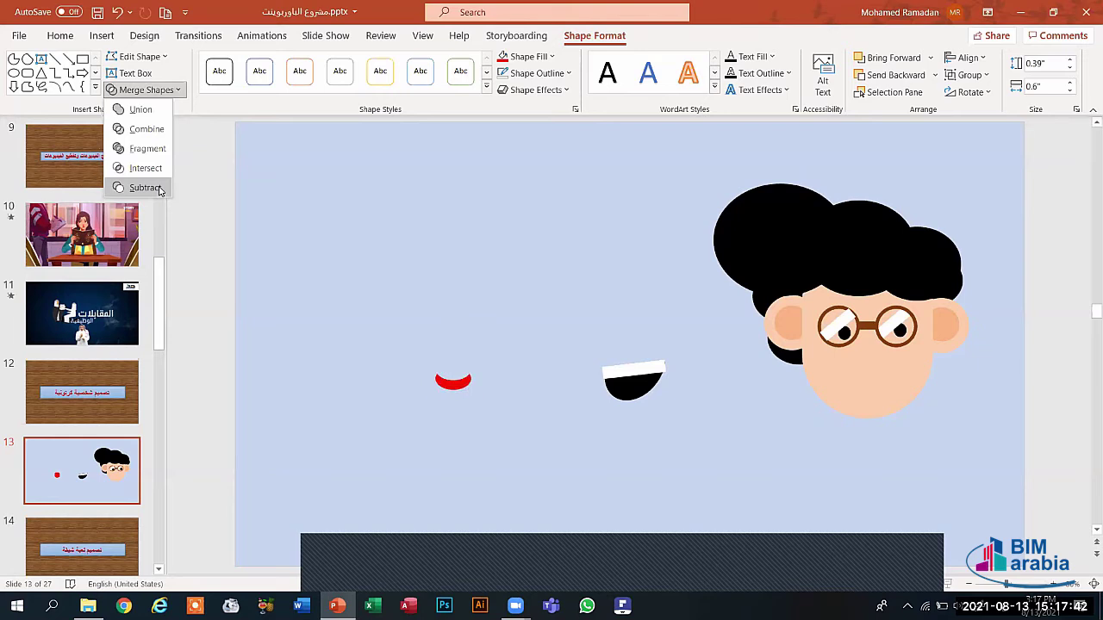
Intersect the red ovals into a lens and fit it into the bottom of the black mouth.
left_click(144, 168)
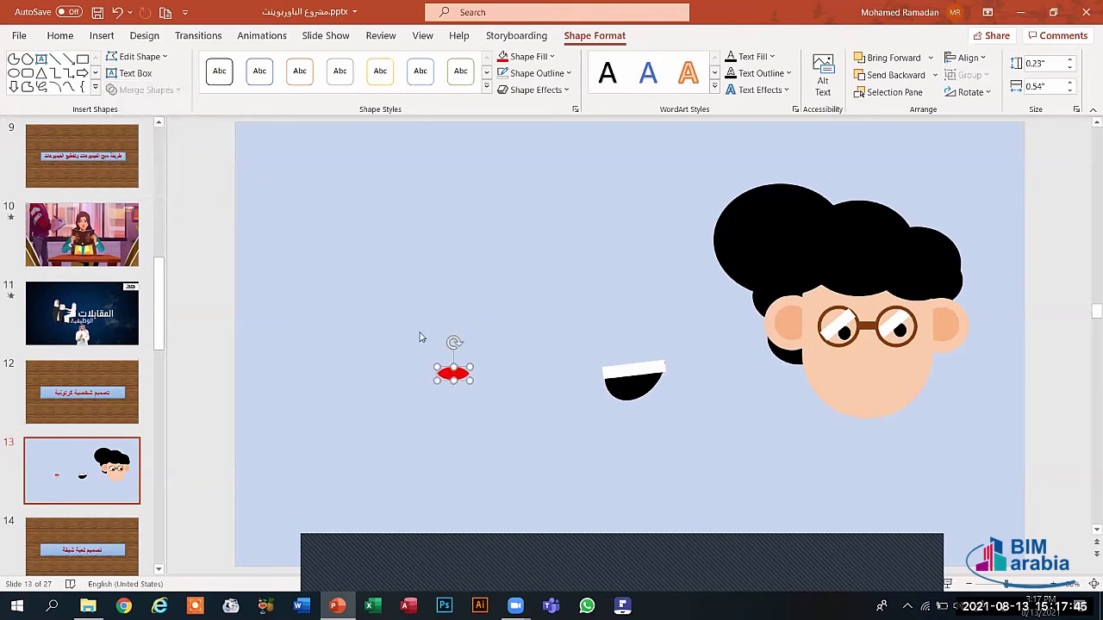
left_click_drag(448, 371, 618, 356)
left_click_drag(639, 393, 639, 388)
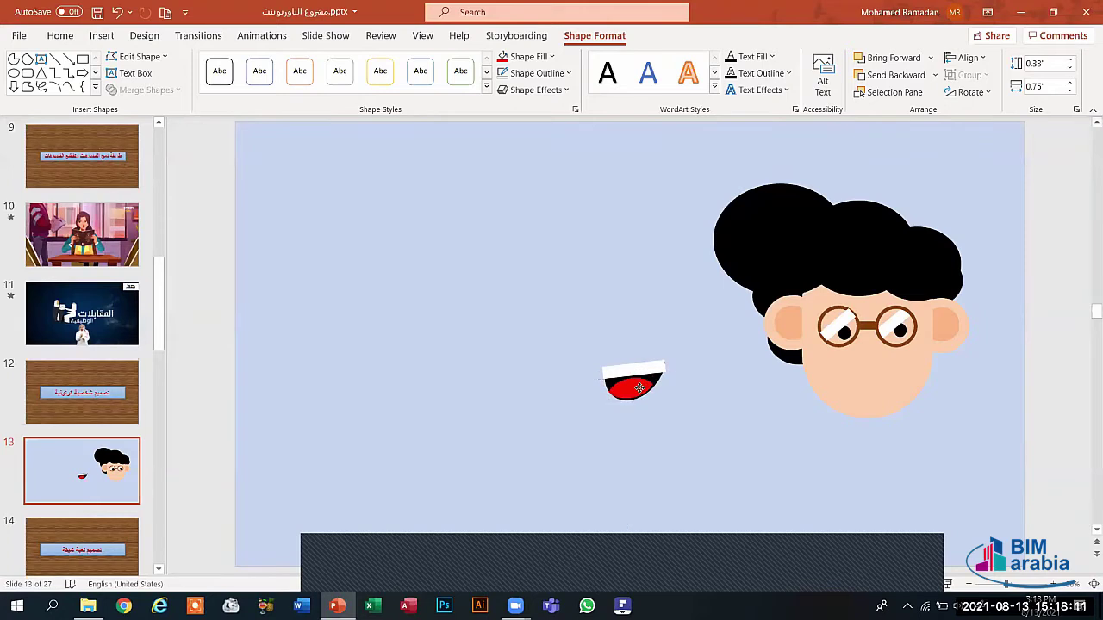
Marquee-select the teeth, tongue and mouth and drag them back onto the face.
left_click(615, 435)
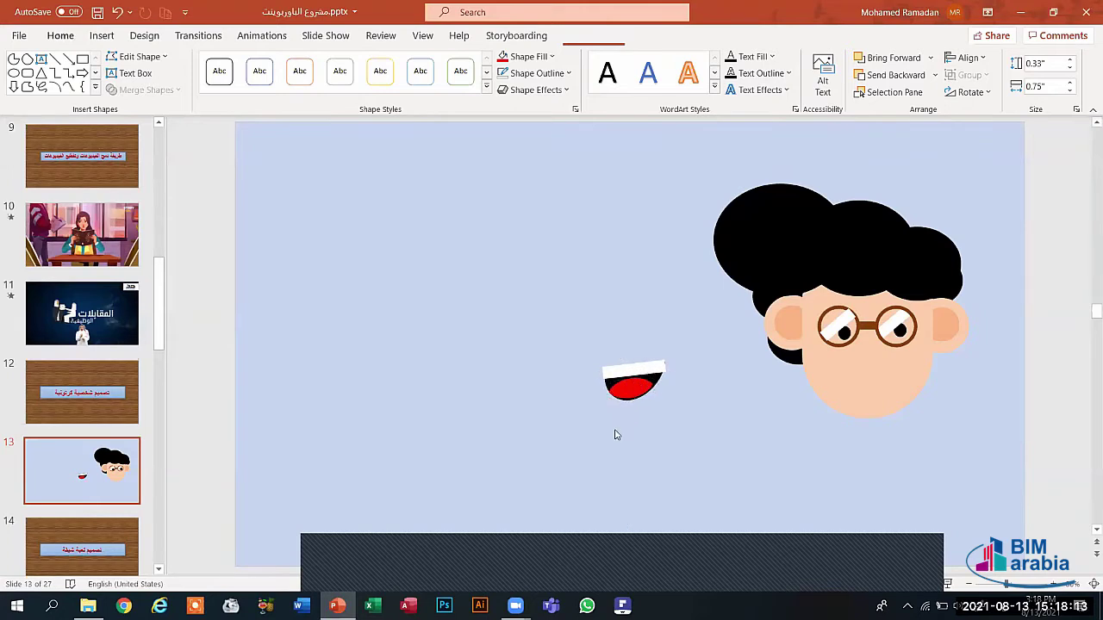
left_click_drag(579, 312, 689, 442)
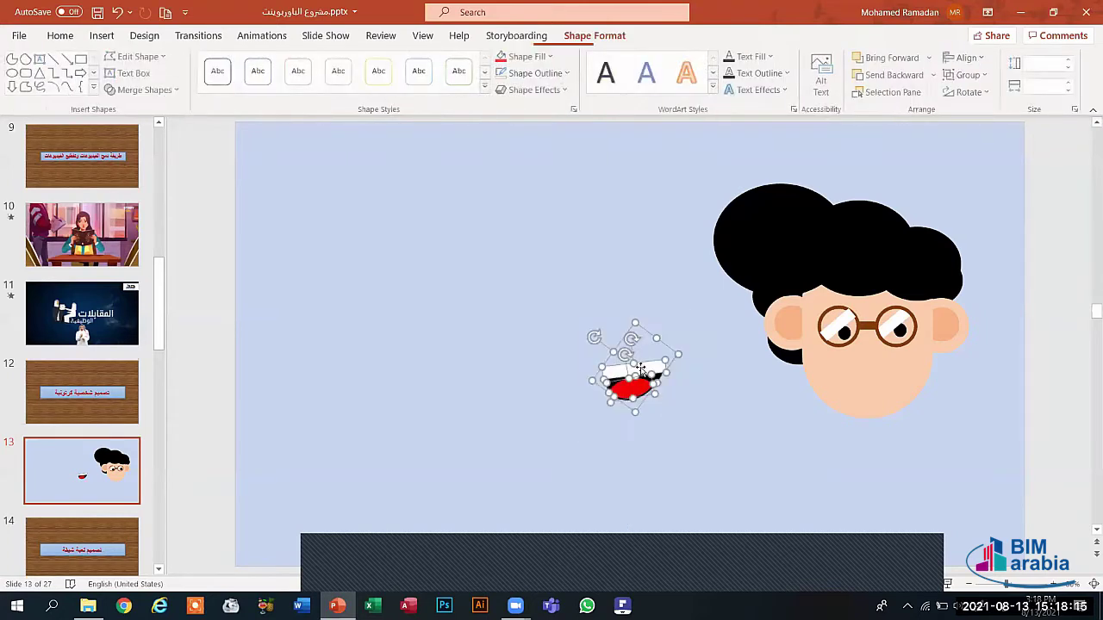
left_click_drag(639, 369, 887, 379)
left_click(710, 345)
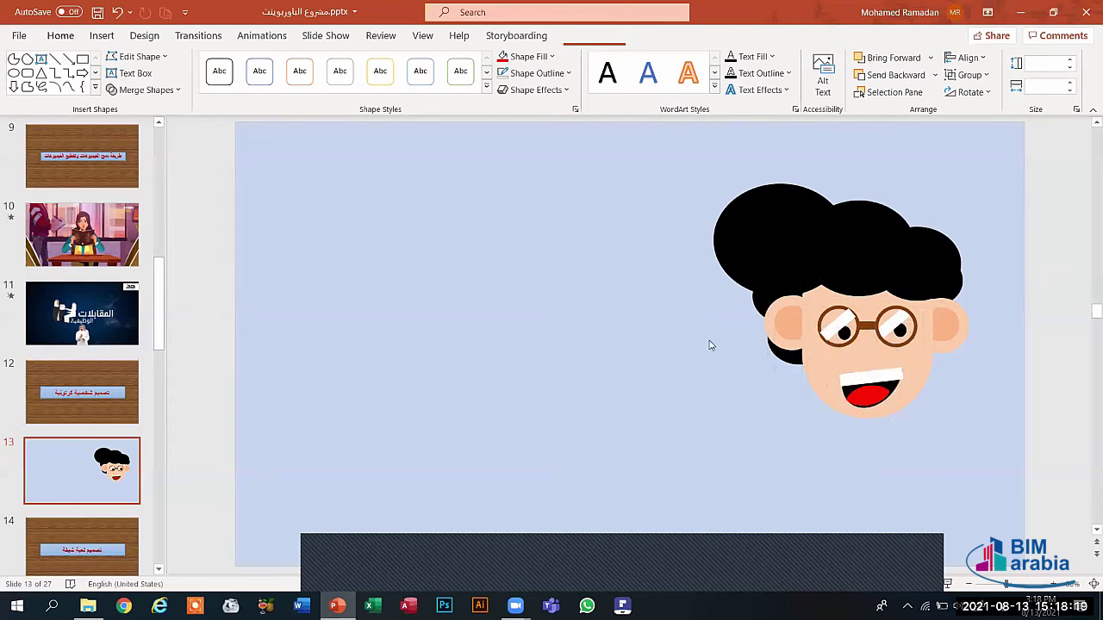
Group all the face shapes and move the head to the slide centre.
left_click_drag(654, 147, 1017, 494)
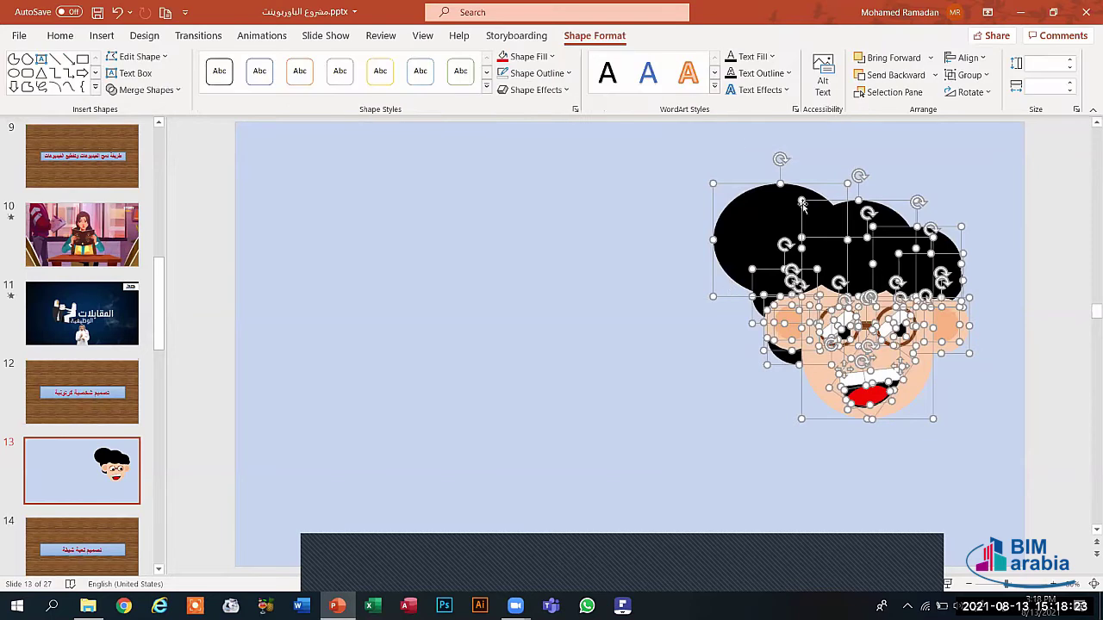
left_click(982, 77)
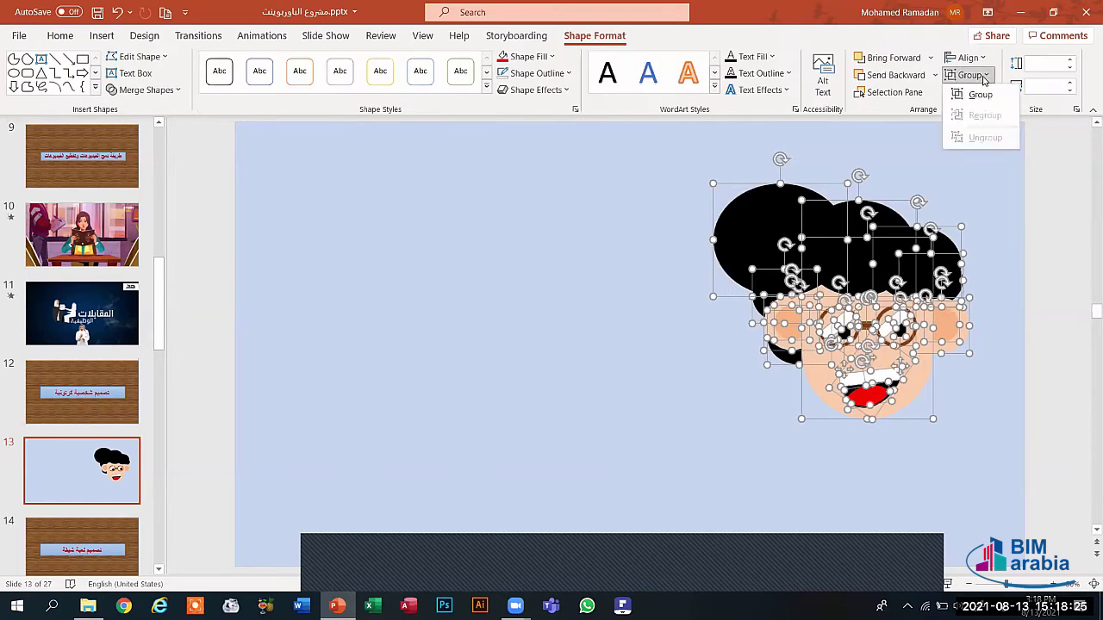
left_click(980, 94)
left_click_drag(819, 295, 628, 338)
Deselect the finished face and bring up the Insert options.
left_click(443, 303)
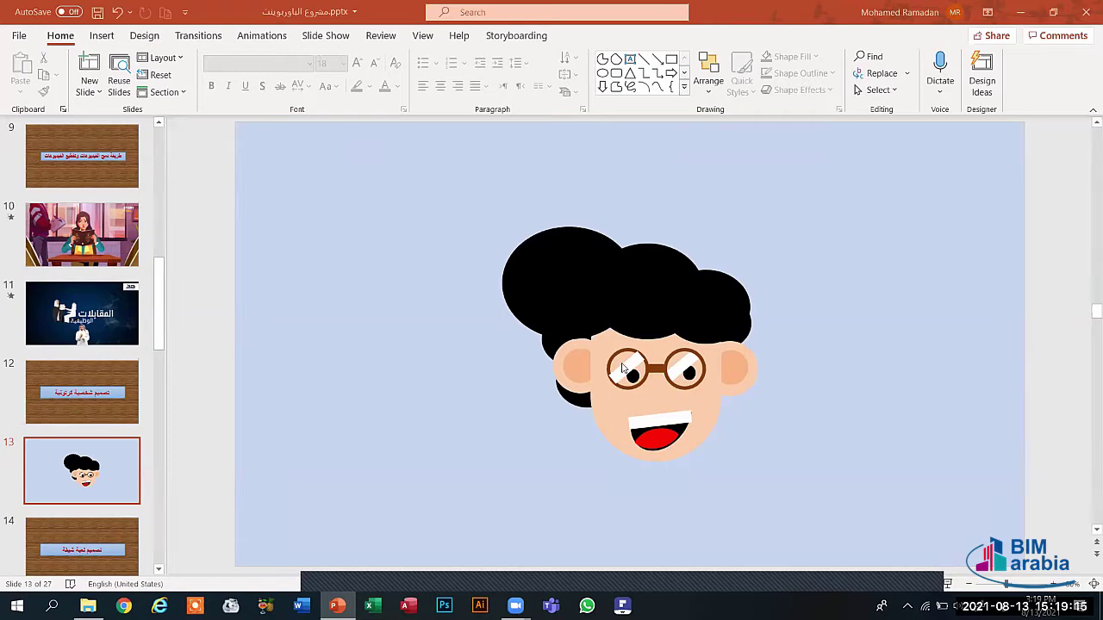
left_click(101, 37)
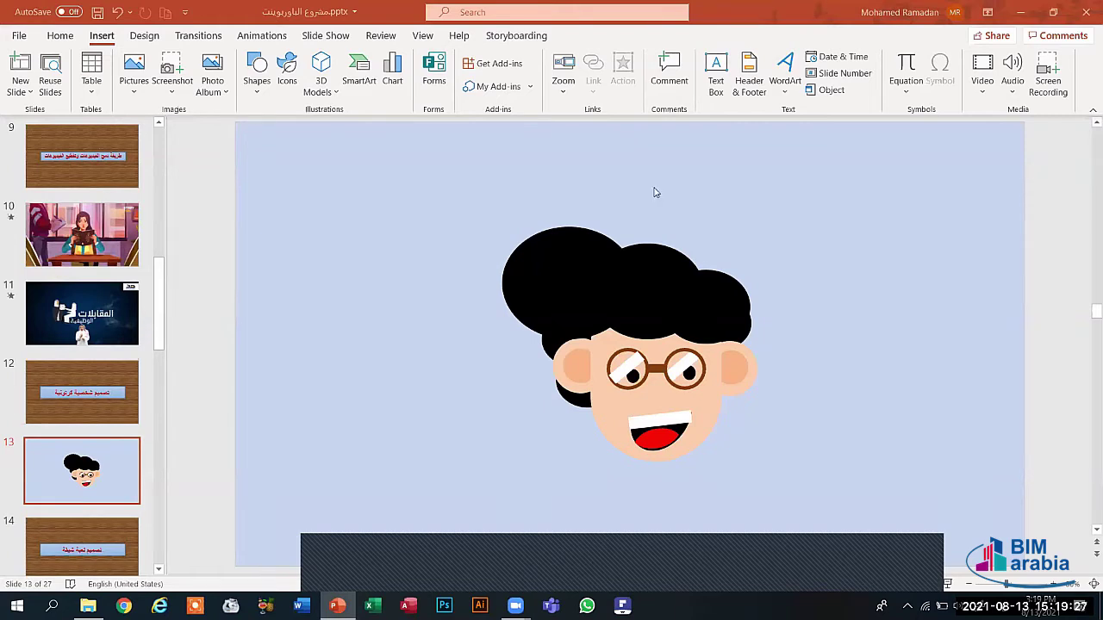
Save the presentation with Ctrl+S from slide 13, then go to blank slide 15.
left_click(83, 562)
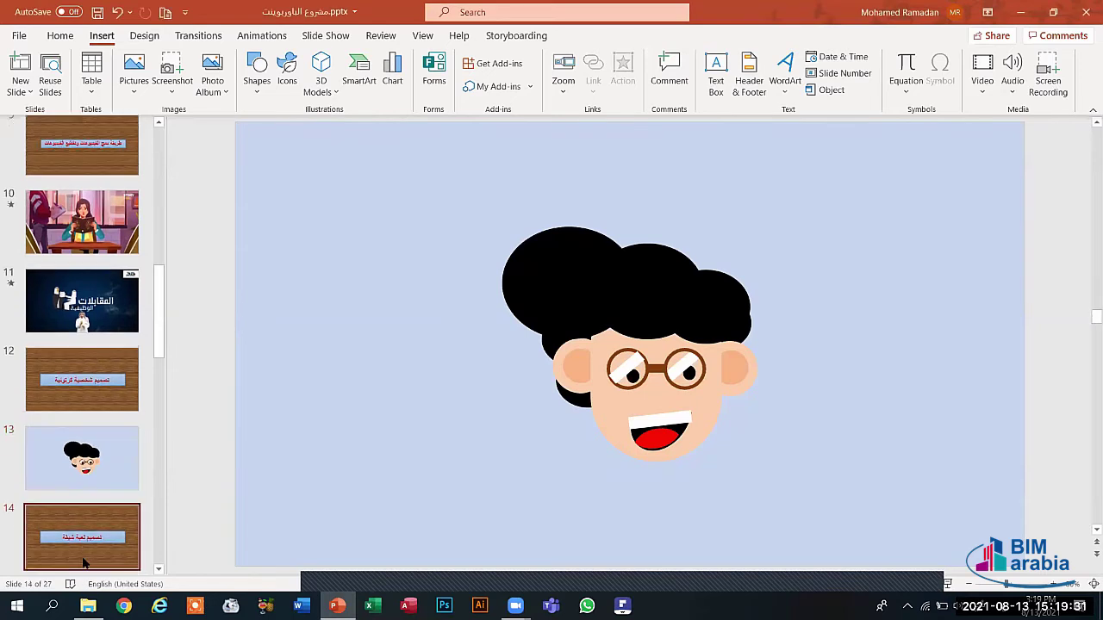
left_click(93, 419)
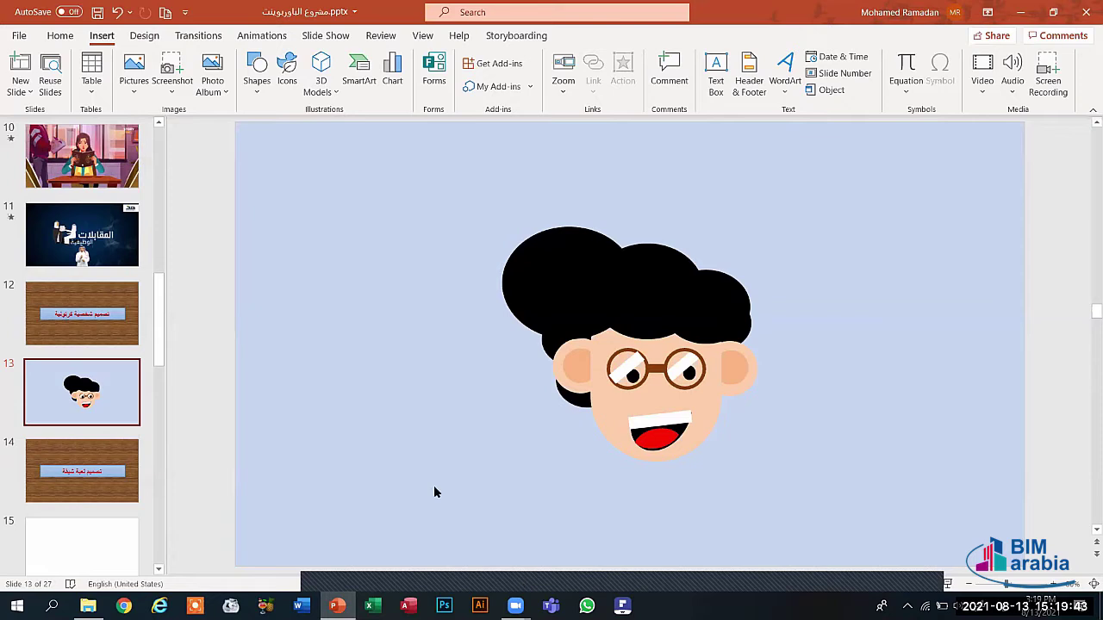
mouse_move(612, 542)
key("ctrl+s")
left_click(121, 529)
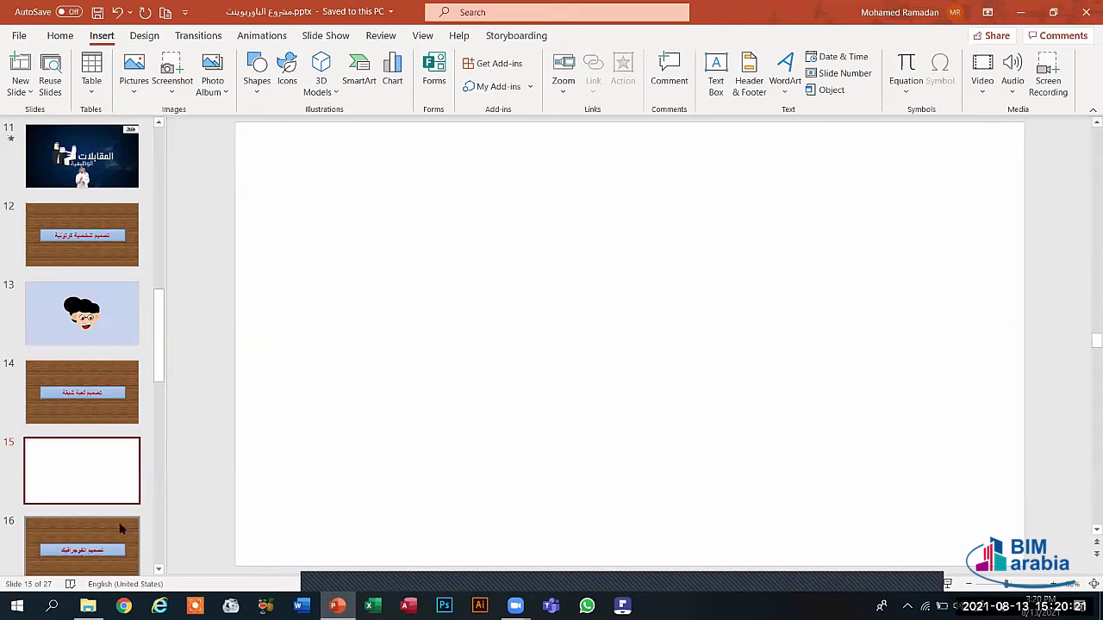
Draw a blue circle on slide 15 and nudge it slightly left.
left_click(256, 93)
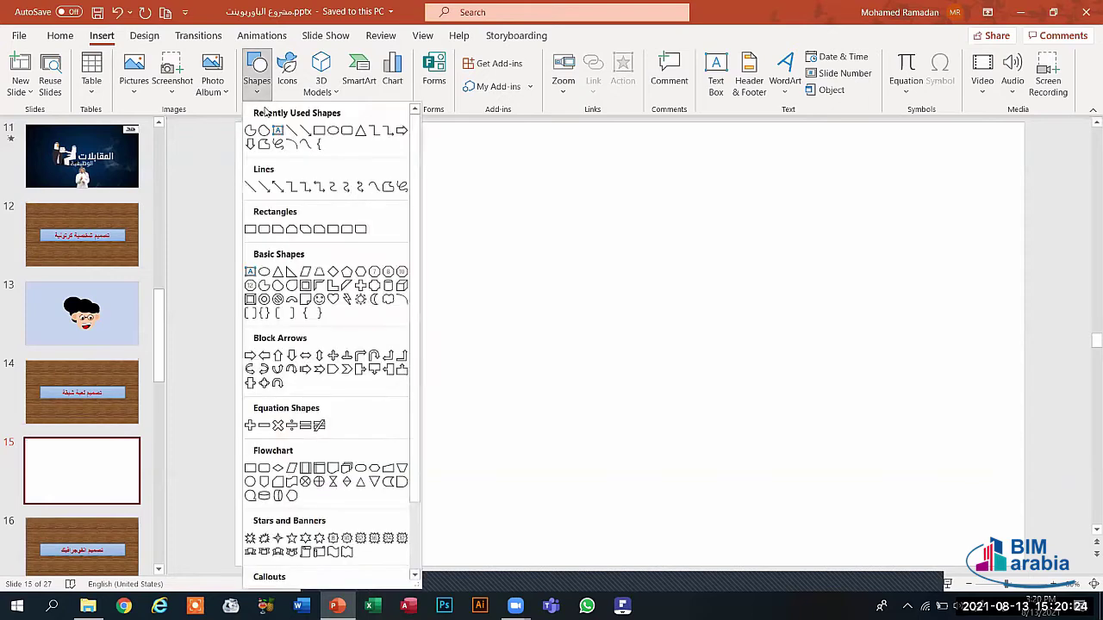
left_click(330, 135)
left_click_drag(535, 248, 709, 417)
left_click_drag(635, 365, 566, 372)
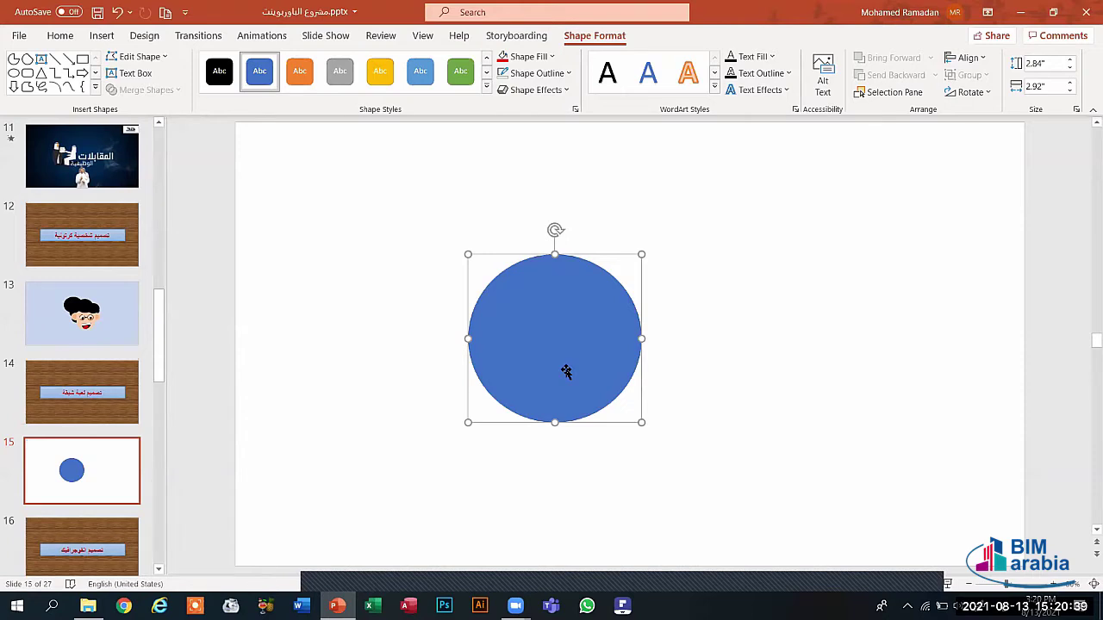
left_click(315, 215)
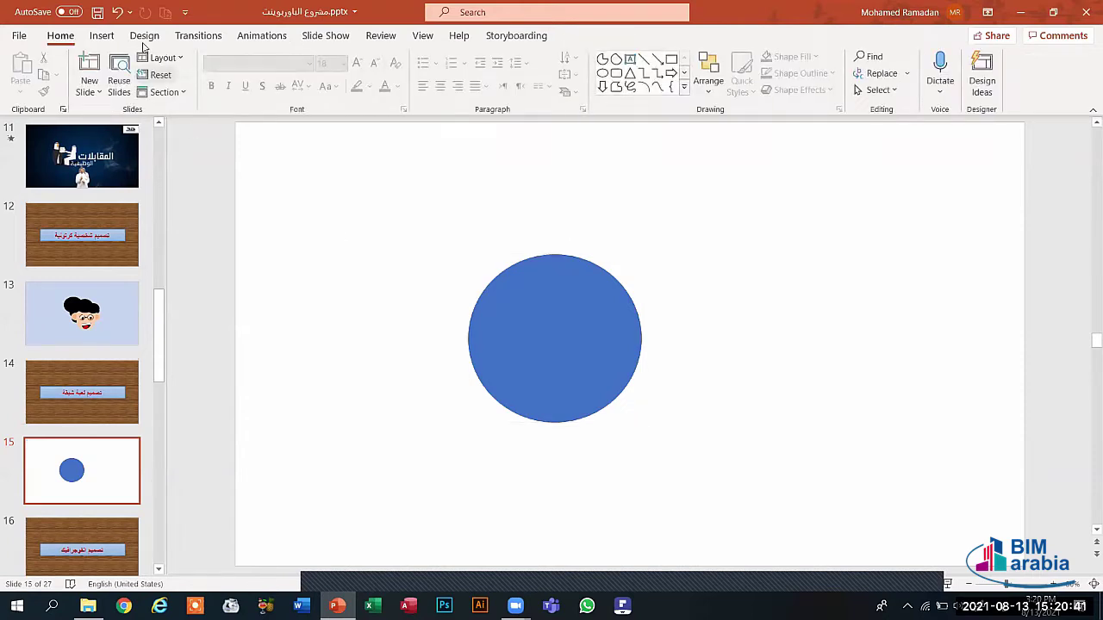
Draw a trapezoid, rotate it nearly horizontal, and butt it against the circle's right edge.
left_click(113, 39)
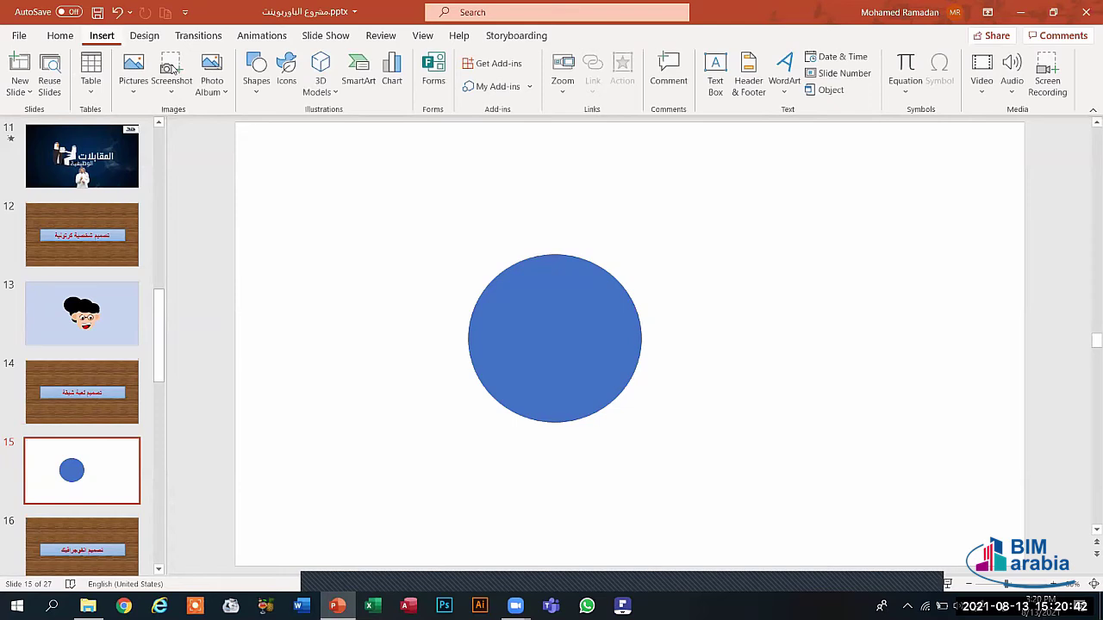
left_click(256, 86)
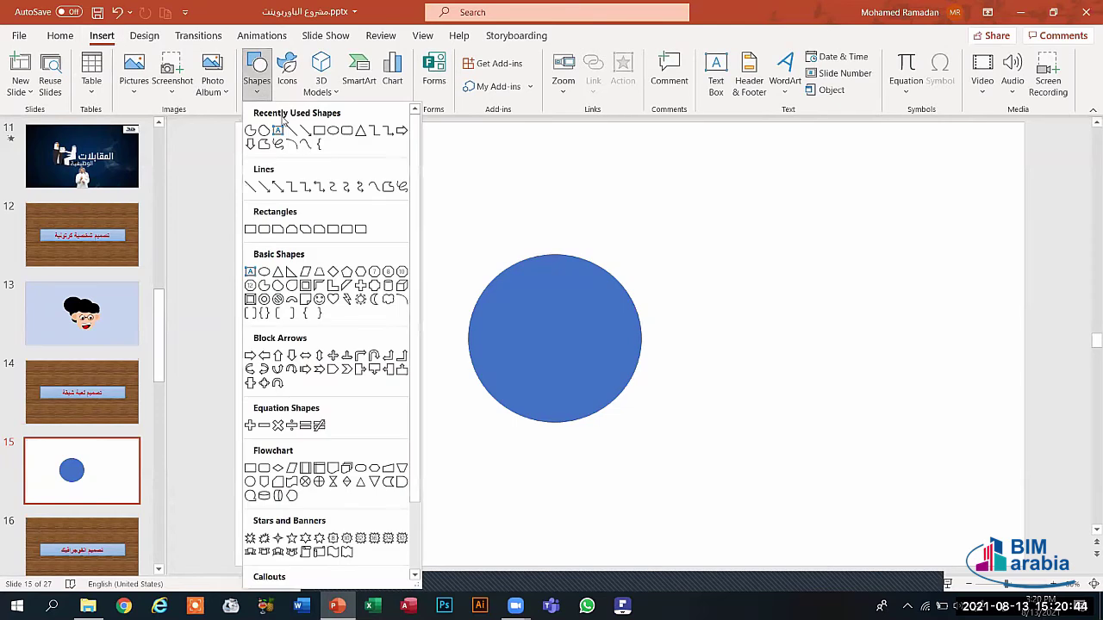
left_click(319, 272)
left_click_drag(704, 308, 734, 461)
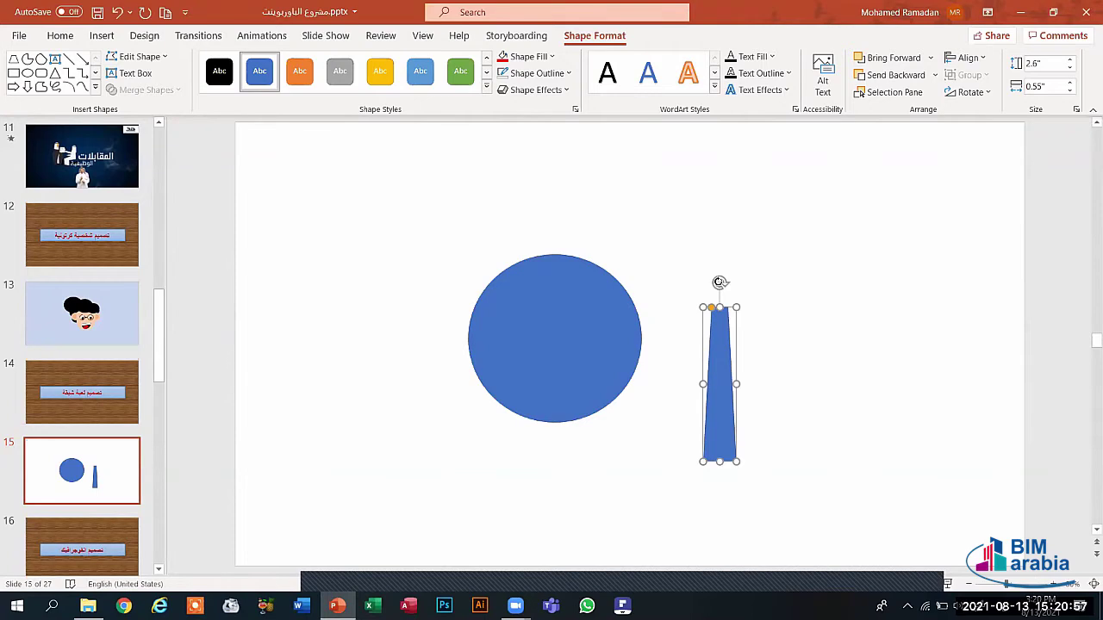
left_click_drag(718, 282, 576, 417)
left_click_drag(739, 374, 735, 309)
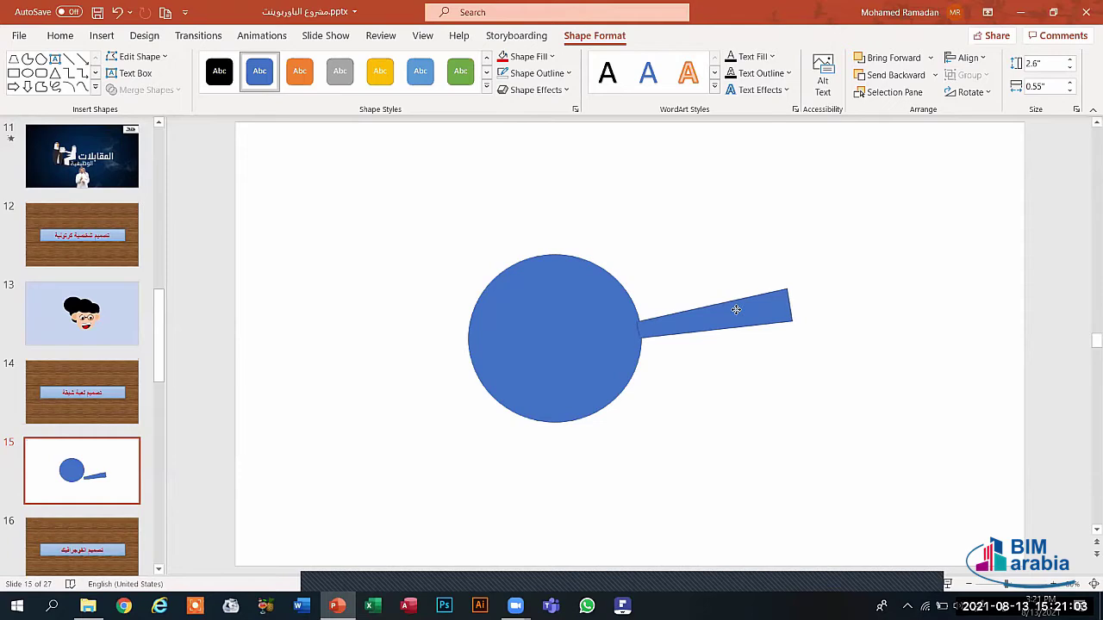
left_click(754, 388)
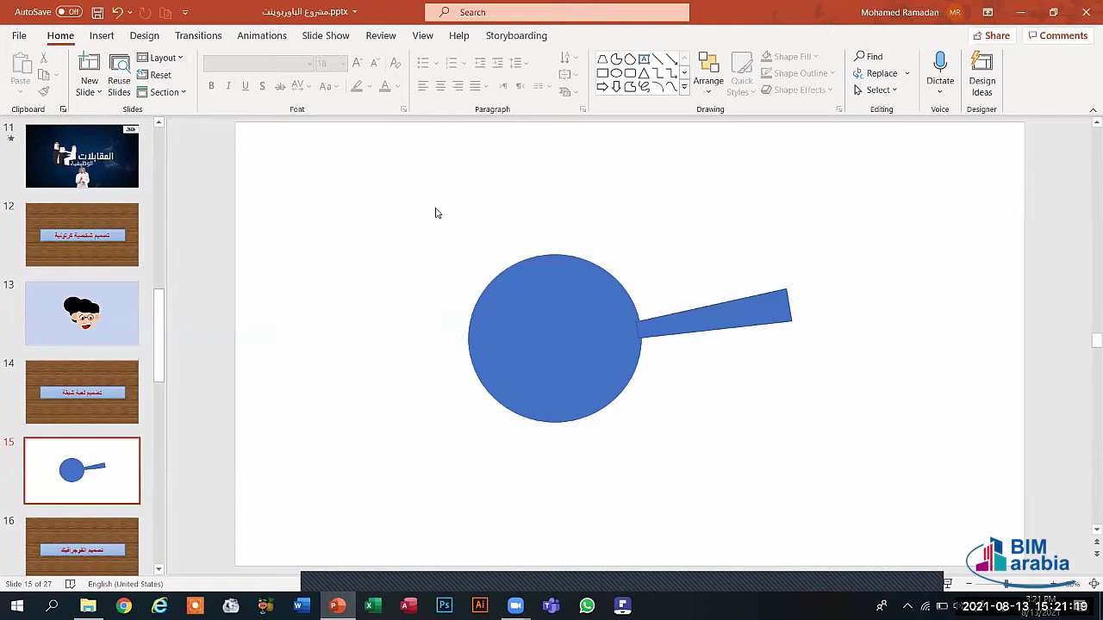
Draw an L-shape to the left of the circle and rotate it a quarter turn.
left_click(526, 308)
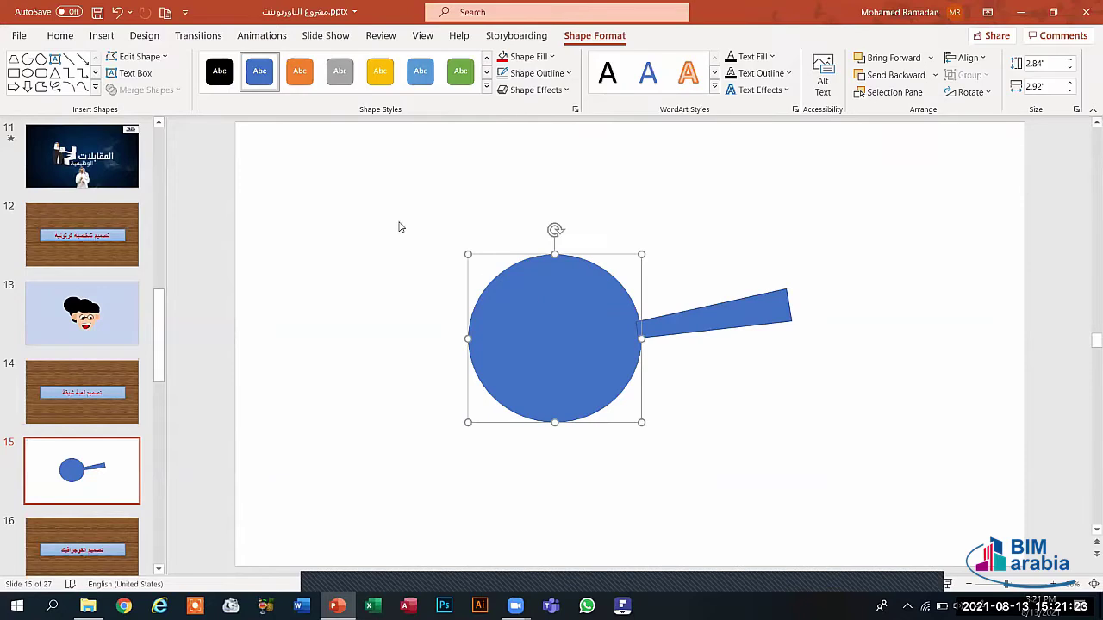
left_click(101, 37)
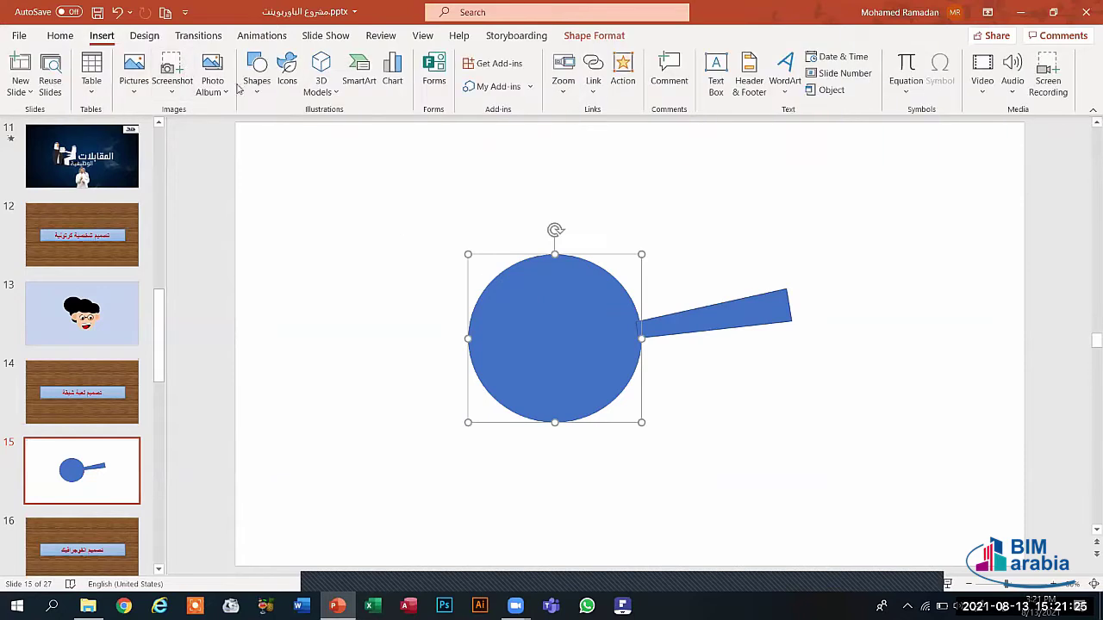
left_click(263, 100)
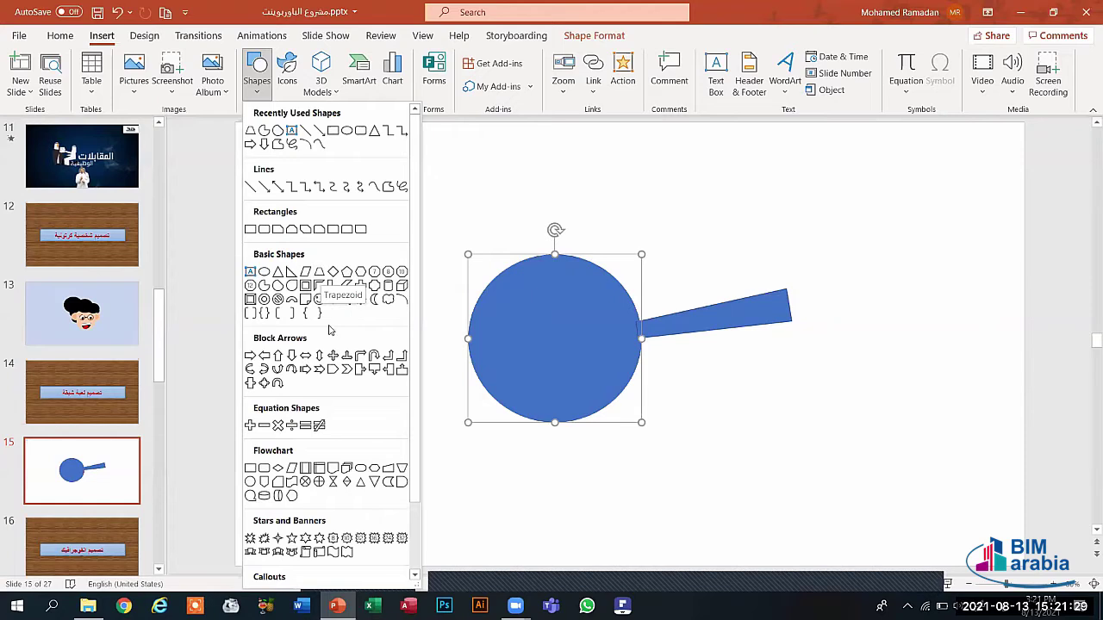
left_click(332, 285)
left_click_drag(266, 296, 352, 388)
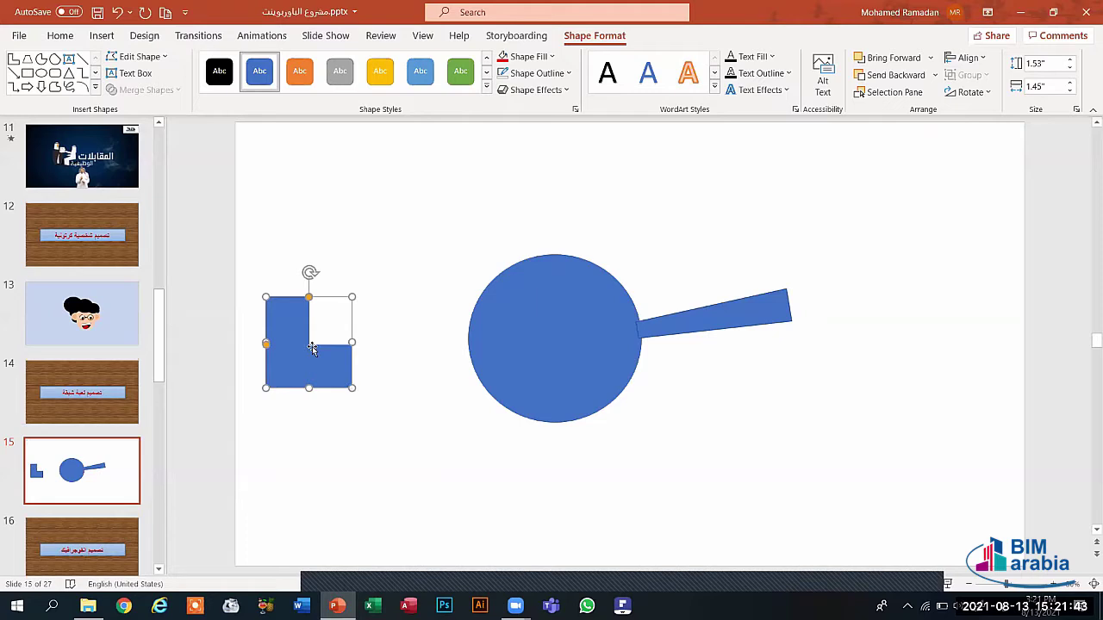
left_click_drag(308, 274, 222, 346)
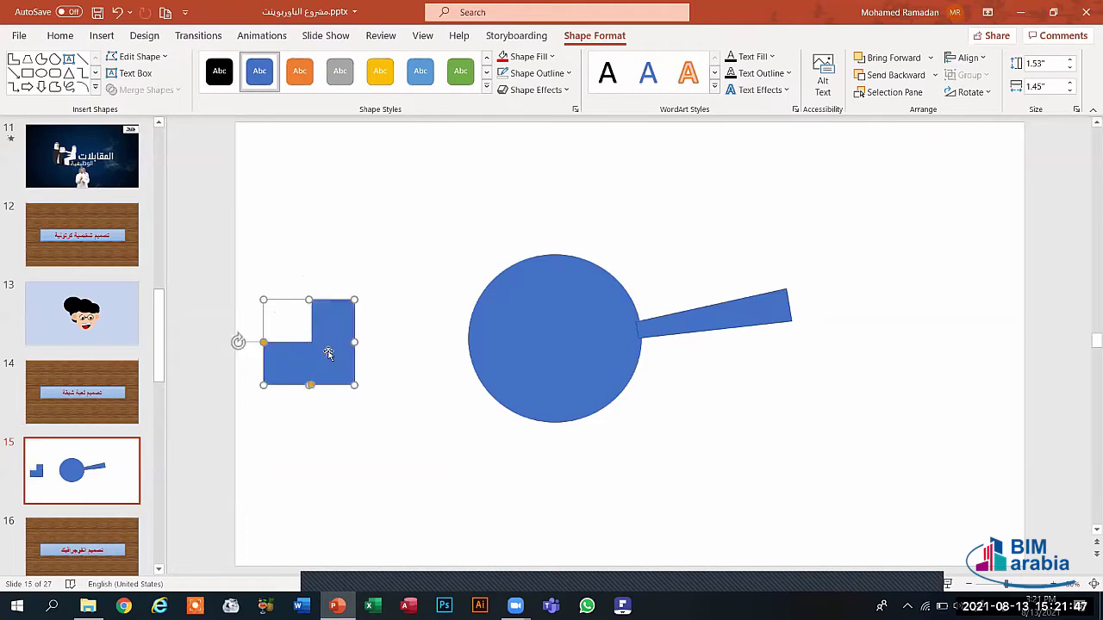
Move the L-shape onto the boom's tip, tilt it to match, and shorten it to 1.05 inches.
left_click_drag(331, 353, 860, 260)
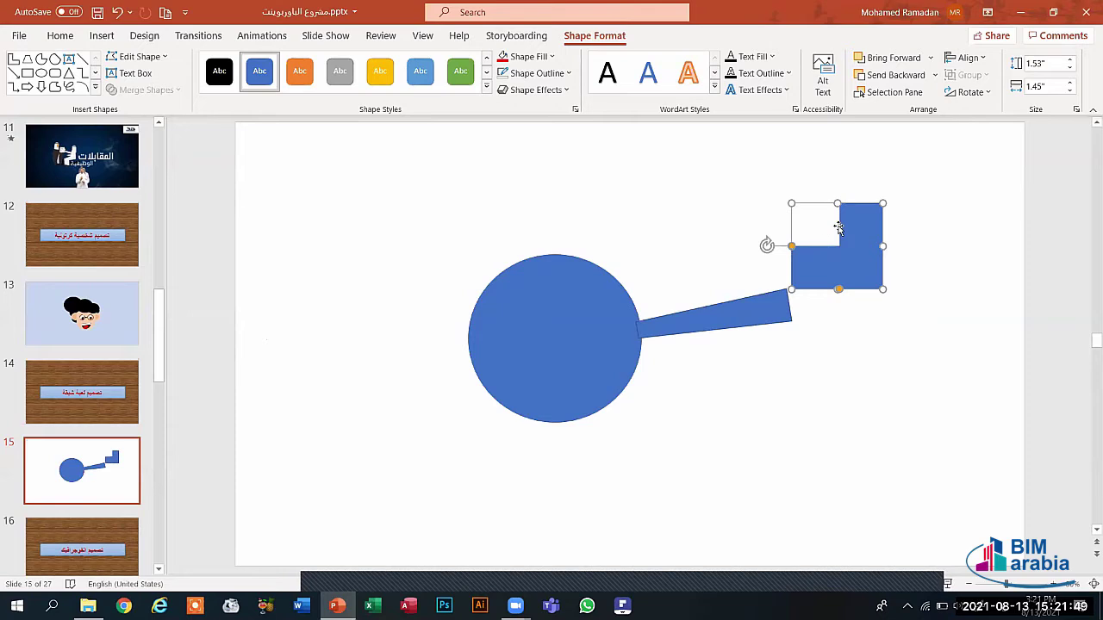
left_click_drag(767, 244, 782, 293)
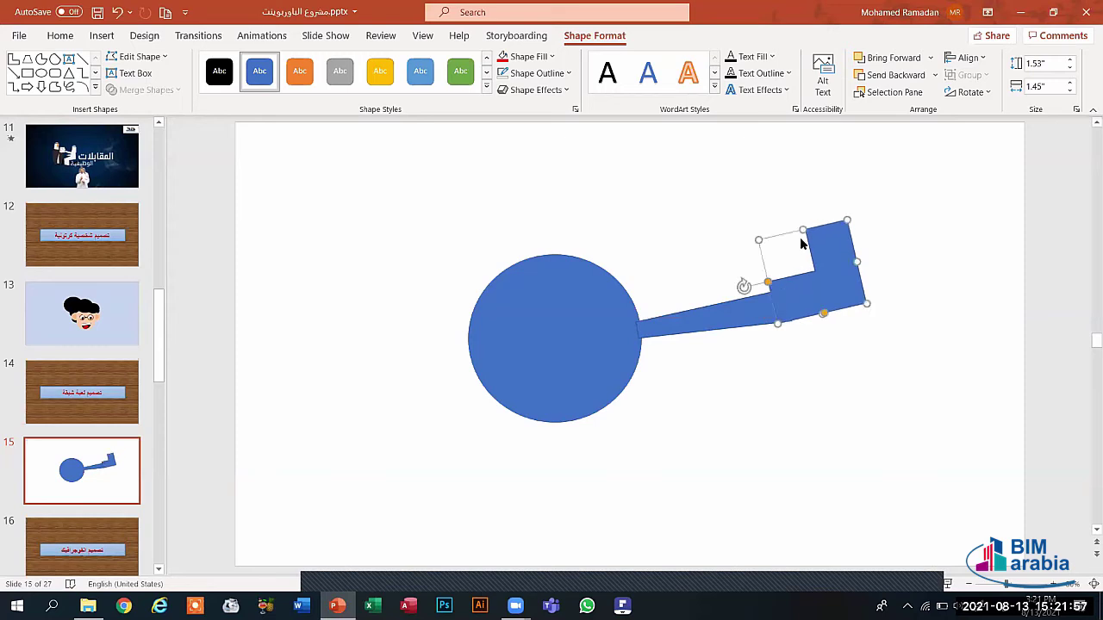
left_click_drag(797, 227, 801, 251)
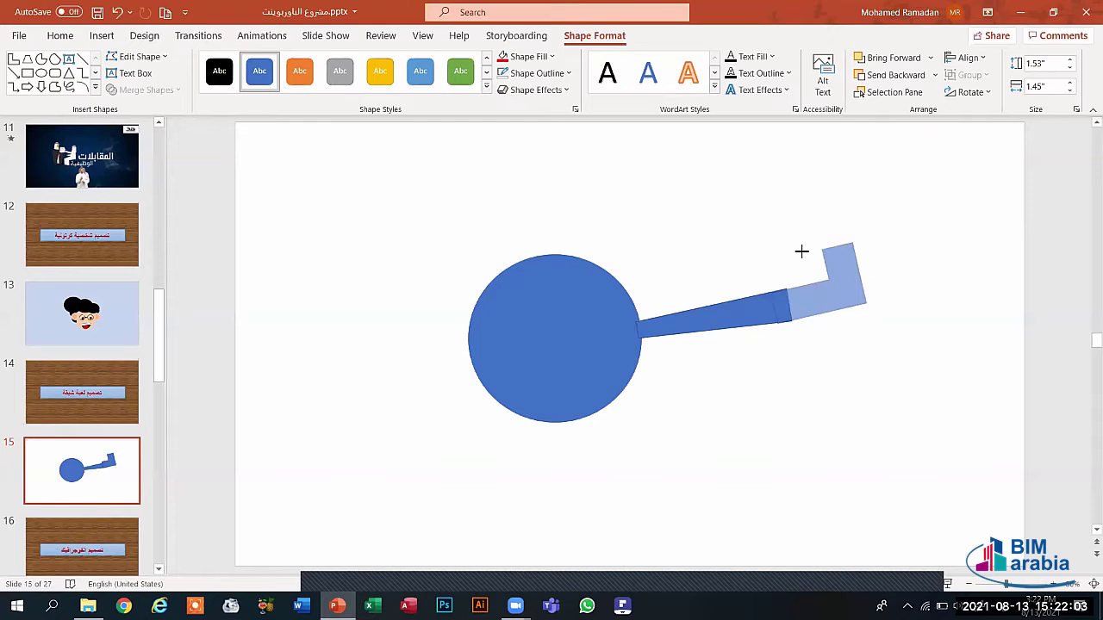
left_click_drag(801, 251, 801, 251)
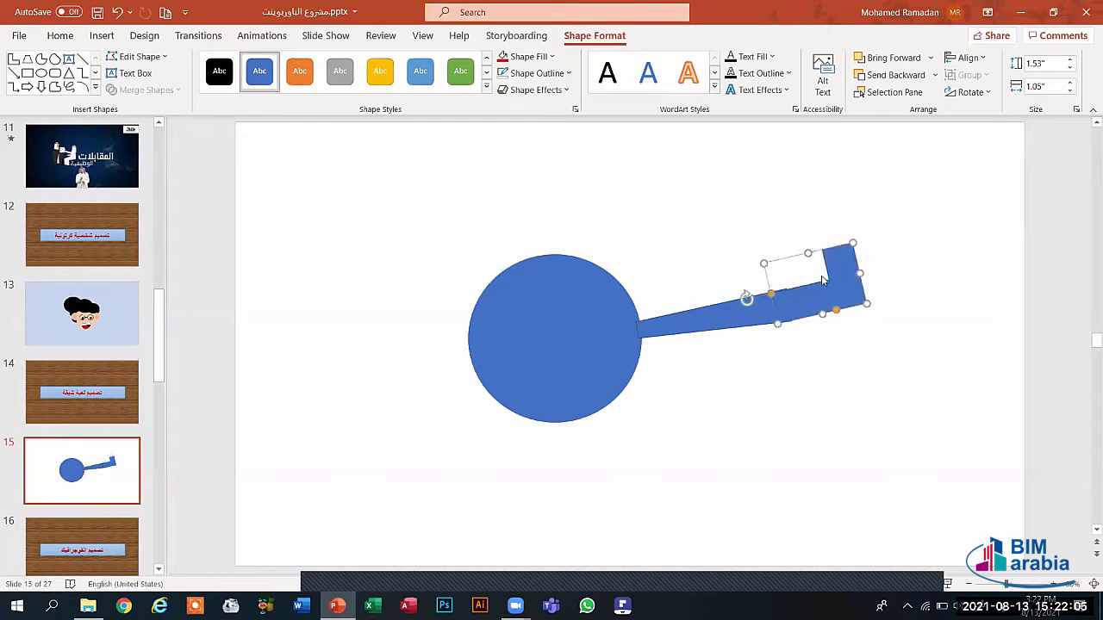
left_click(831, 295)
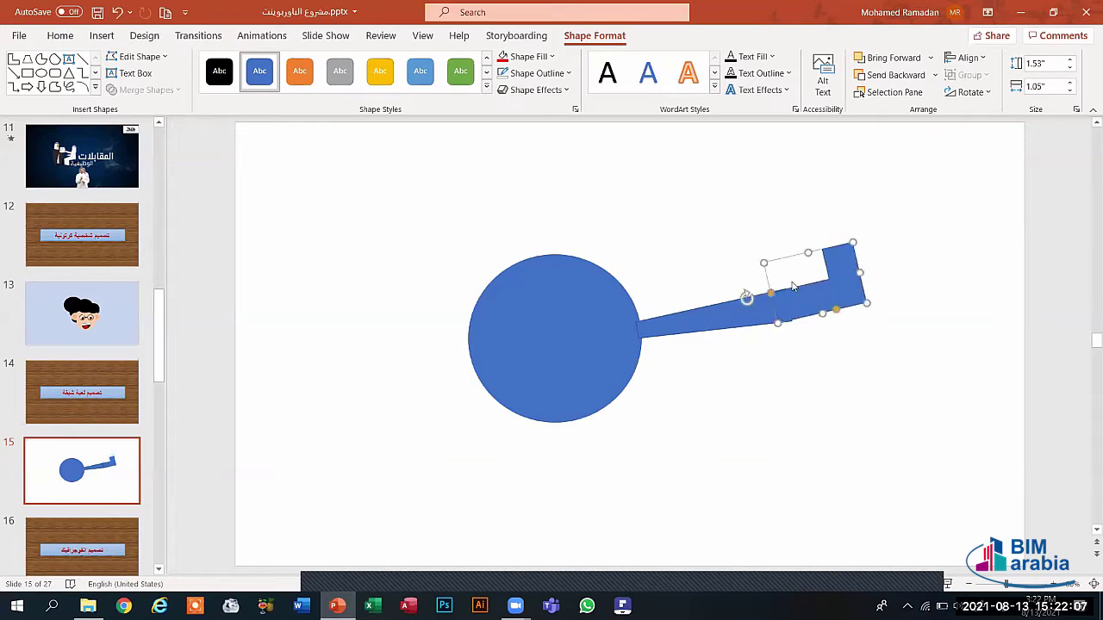
left_click_drag(746, 297, 748, 296)
Set the L-shaped tail fin to No Outline.
left_click(713, 278)
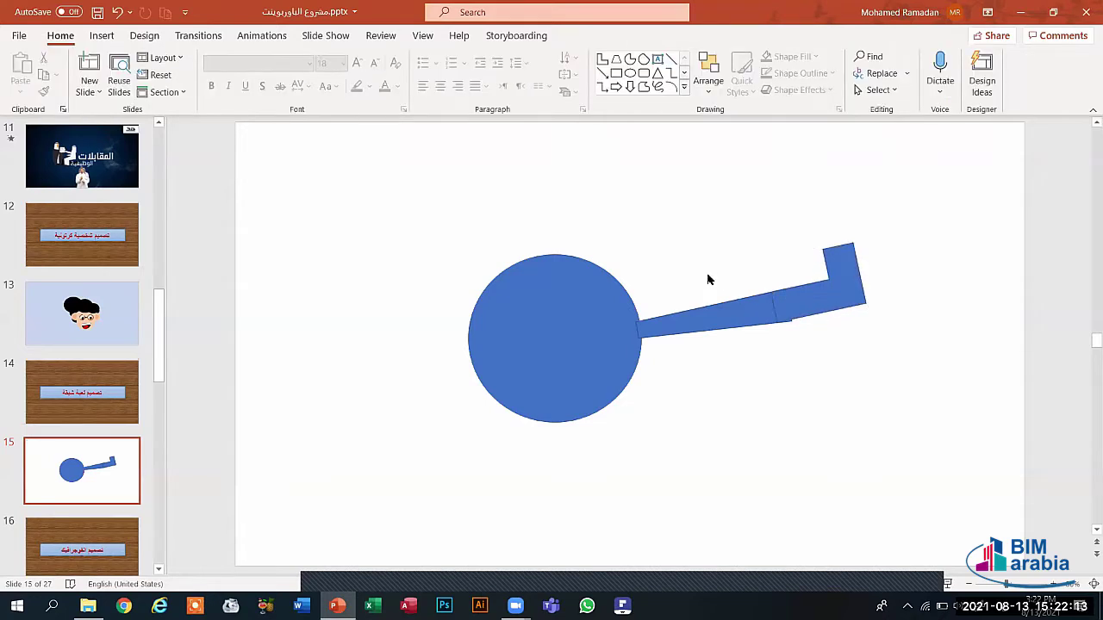
left_click(783, 306)
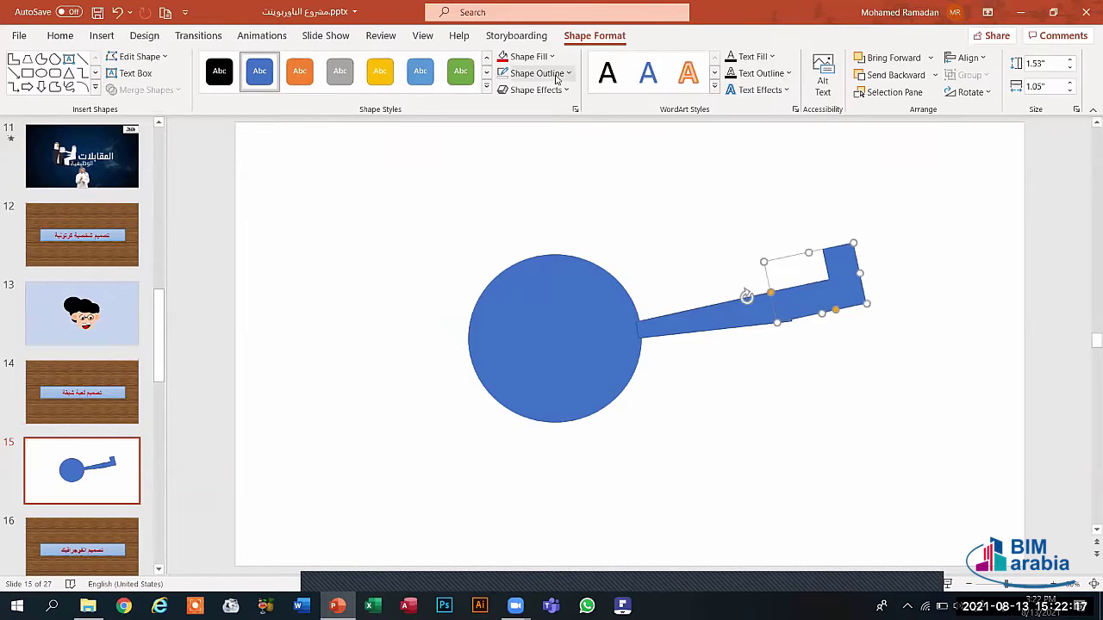
left_click(555, 73)
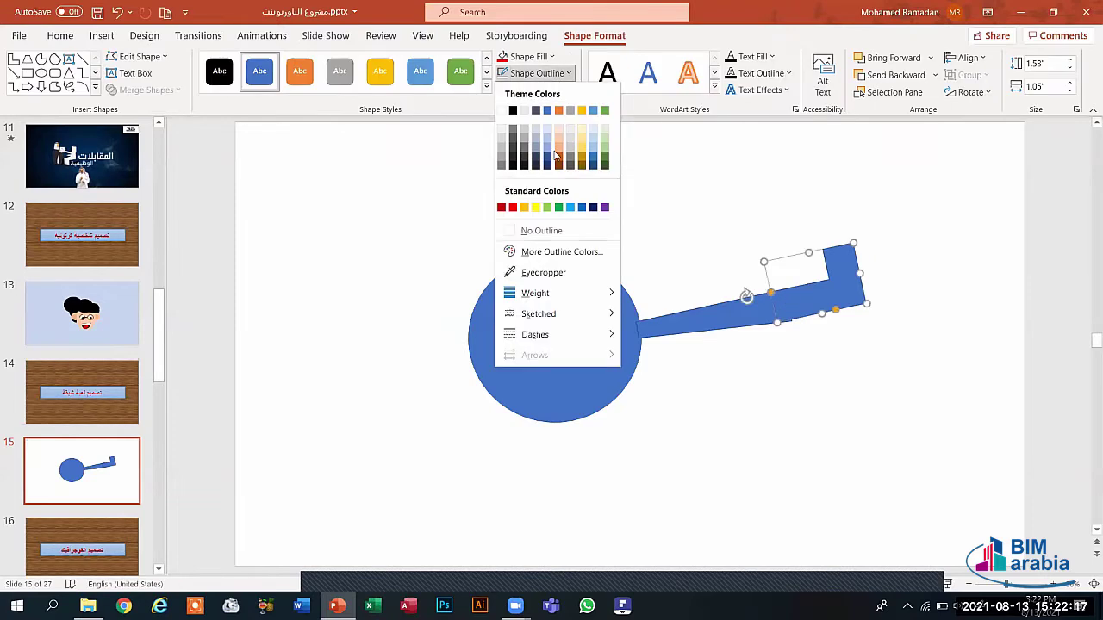
left_click(556, 233)
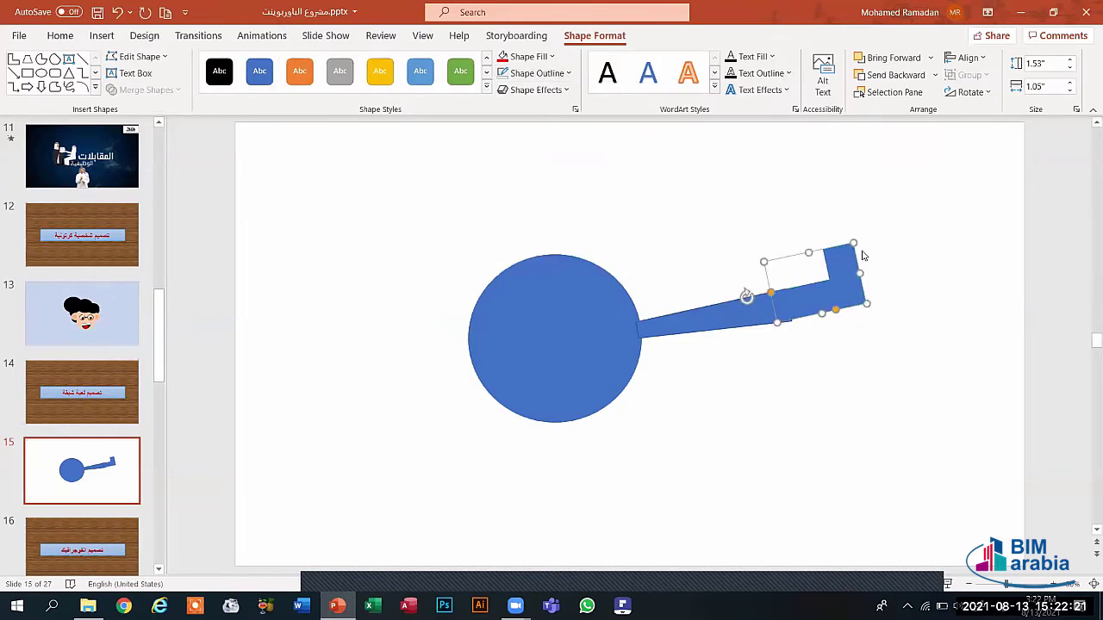
key("Escape")
Nudge the tail fin up and left so it lines up with the boom's end.
mouse_move(851, 262)
left_mouse_down()
mouse_move(873, 257)
mouse_move(861, 256)
left_mouse_up()
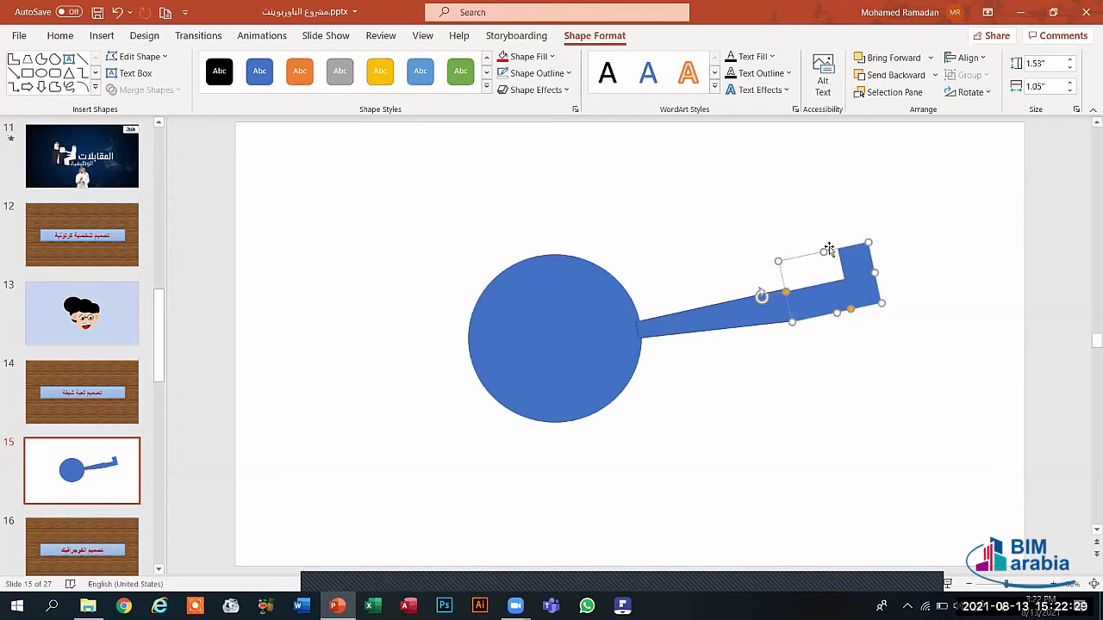
left_click(827, 248)
left_click(824, 252)
left_click_drag(822, 254, 823, 250)
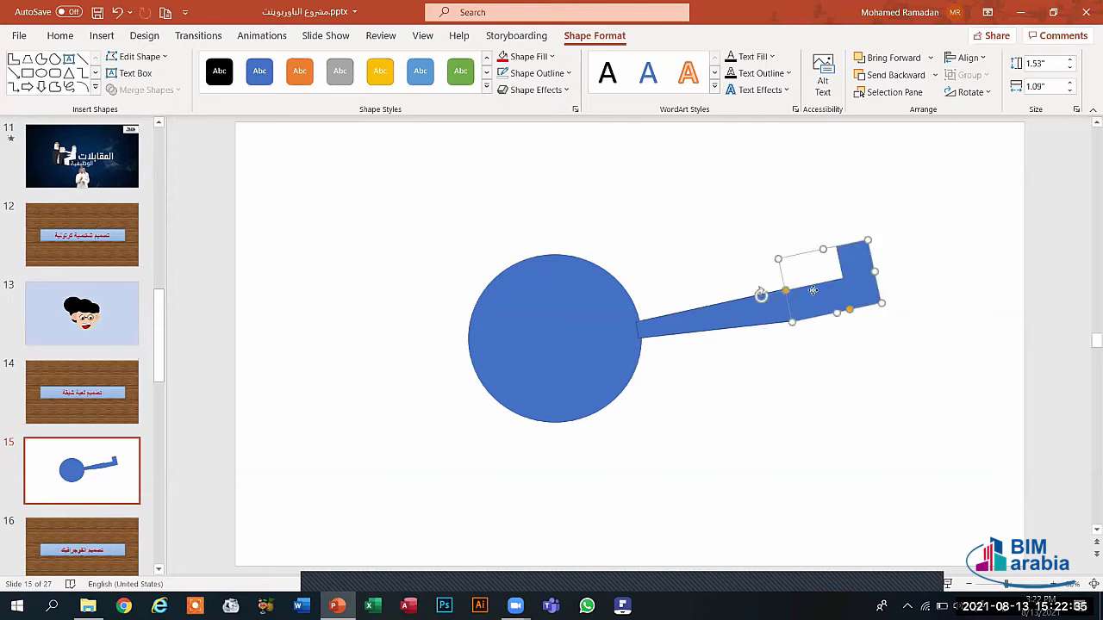
left_click_drag(812, 290, 798, 293)
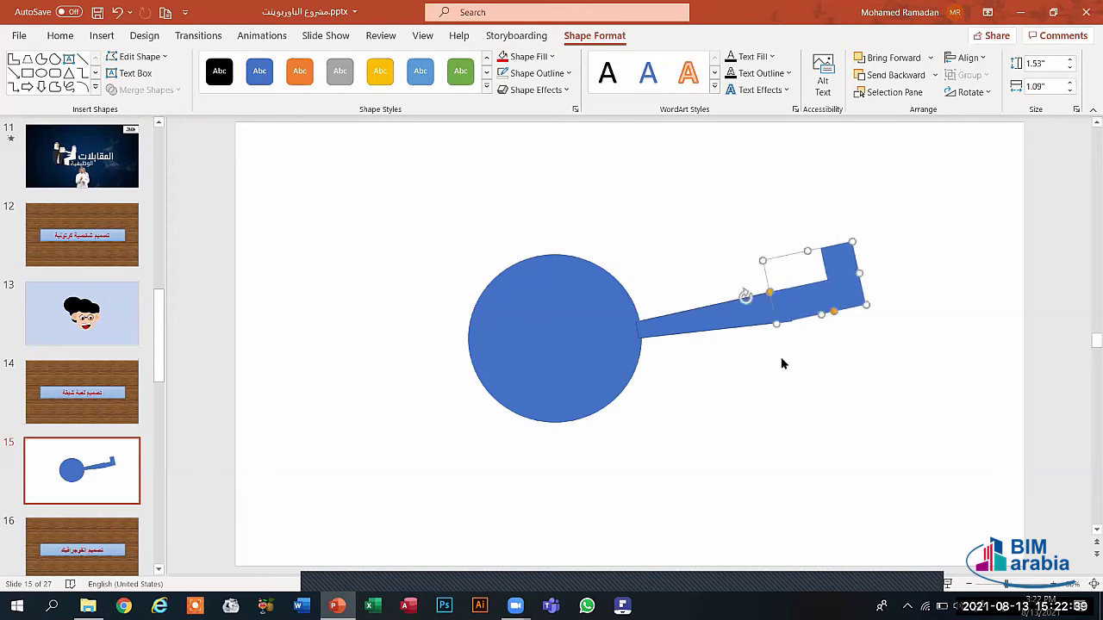
left_click(722, 480)
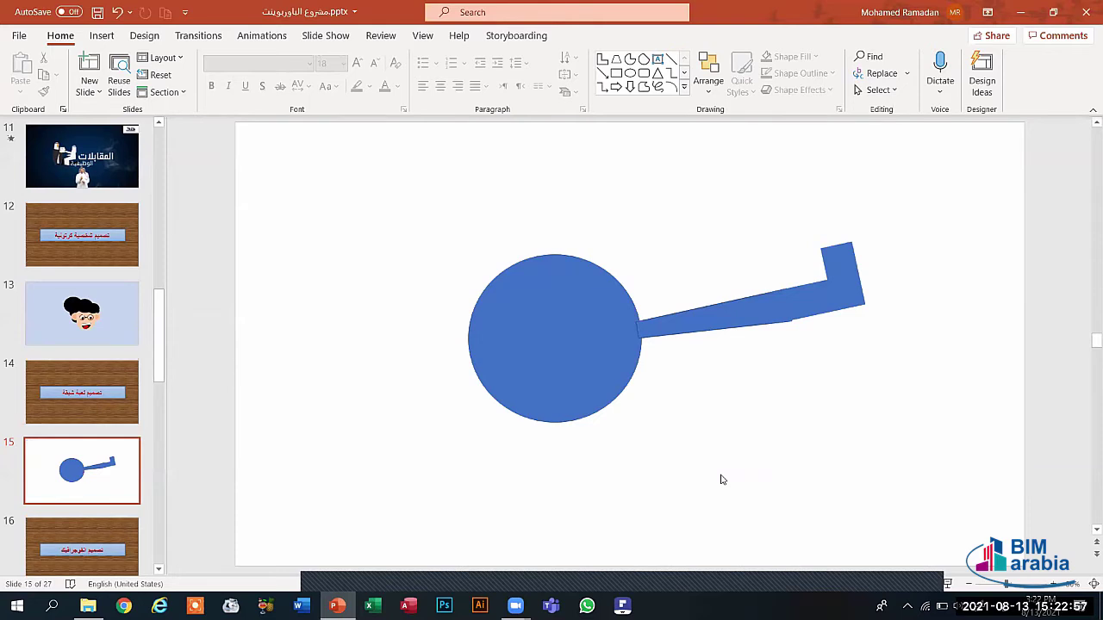
Draw a thin parallelogram to the left of the circle and tilt it.
left_click(101, 36)
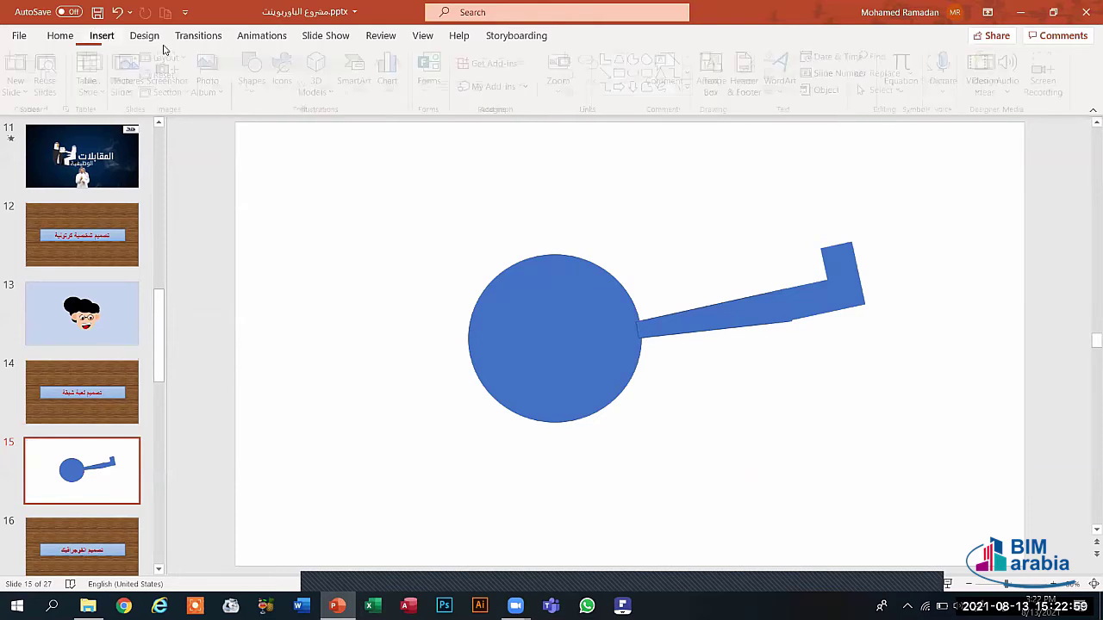
left_click(257, 74)
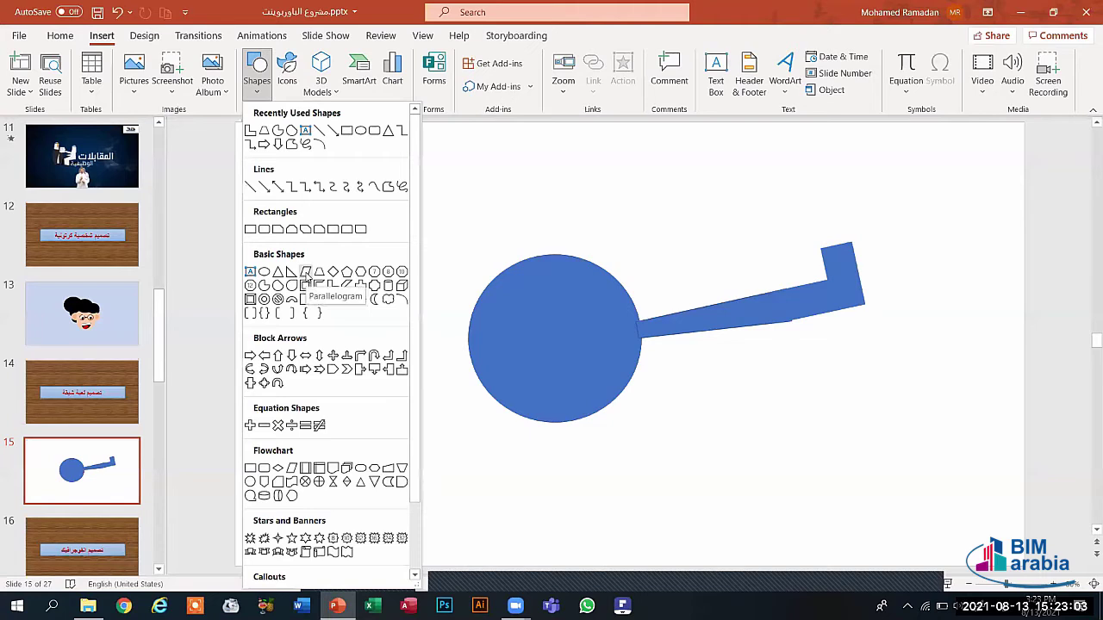
left_click(306, 274)
left_click_drag(391, 380, 362, 447)
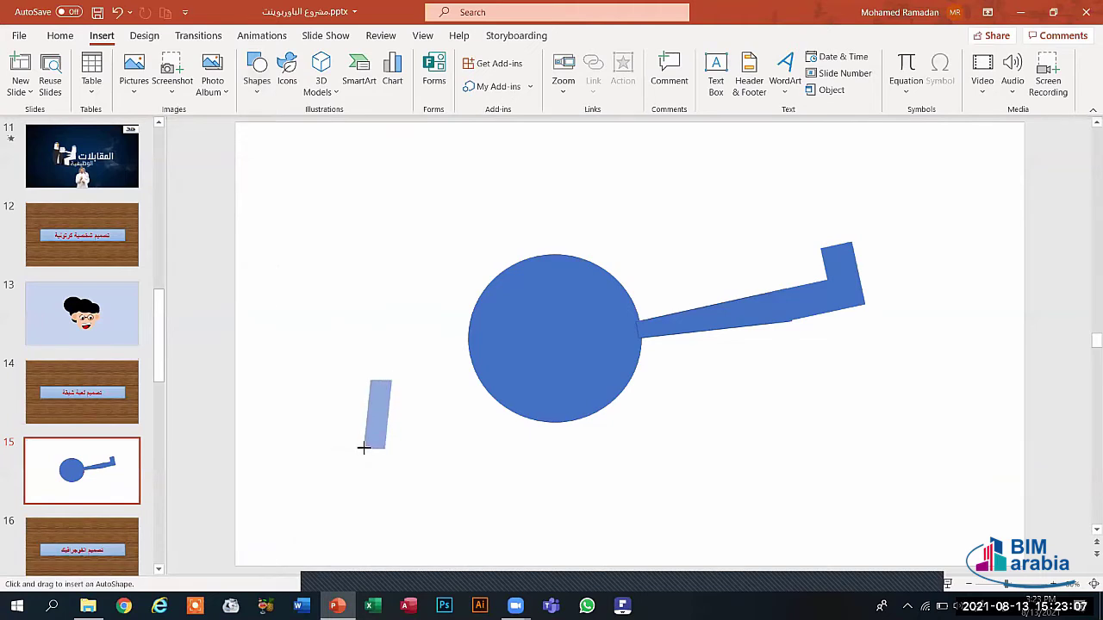
left_click_drag(365, 448, 372, 455)
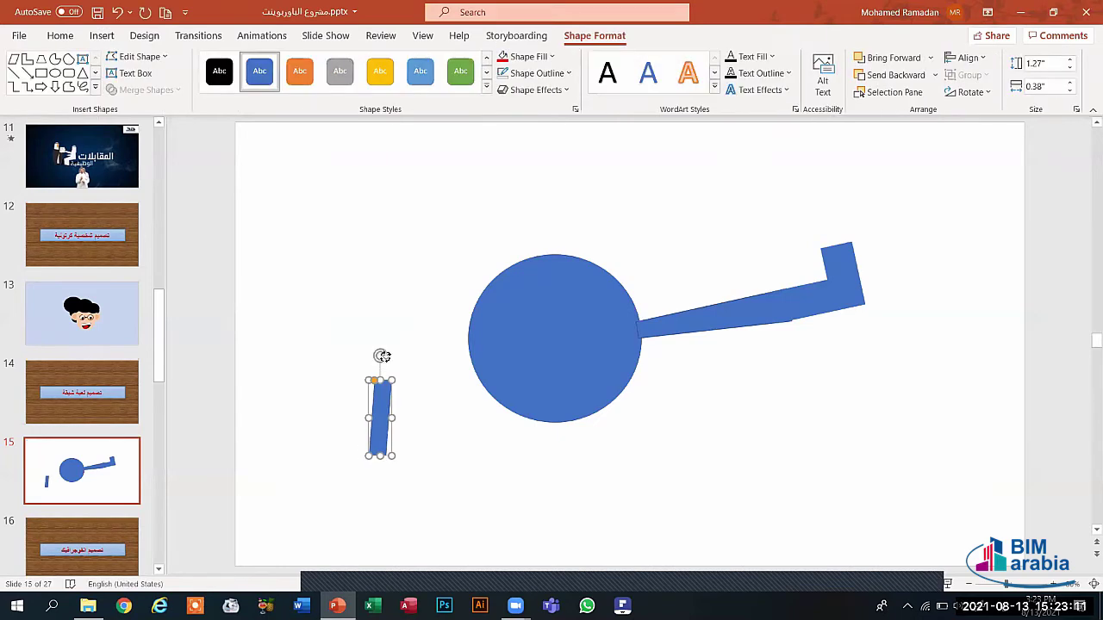
left_click_drag(381, 354, 557, 383)
Rotate the parallelogram upright as a leg and position it under the circle.
left_click(555, 381)
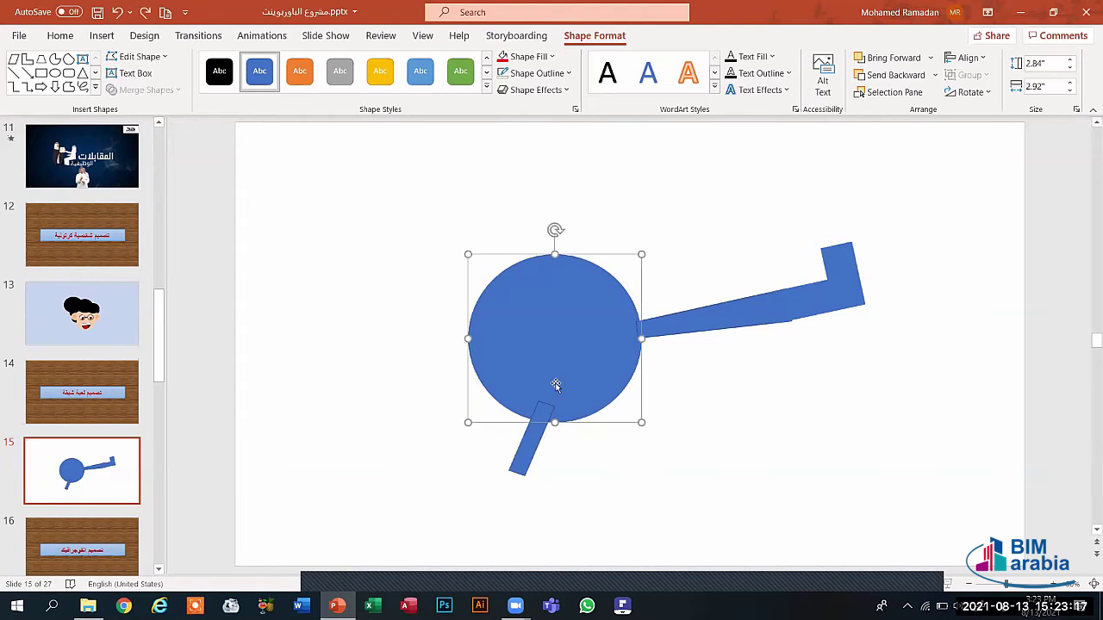
left_click(538, 433)
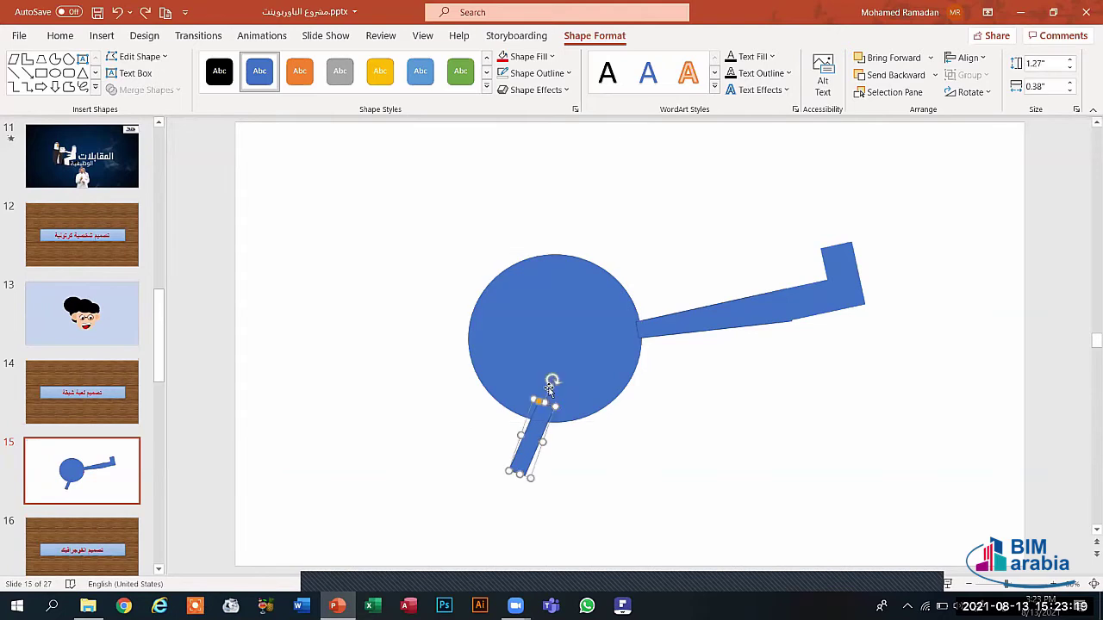
left_click_drag(550, 379, 532, 379)
left_click_drag(536, 428, 548, 436)
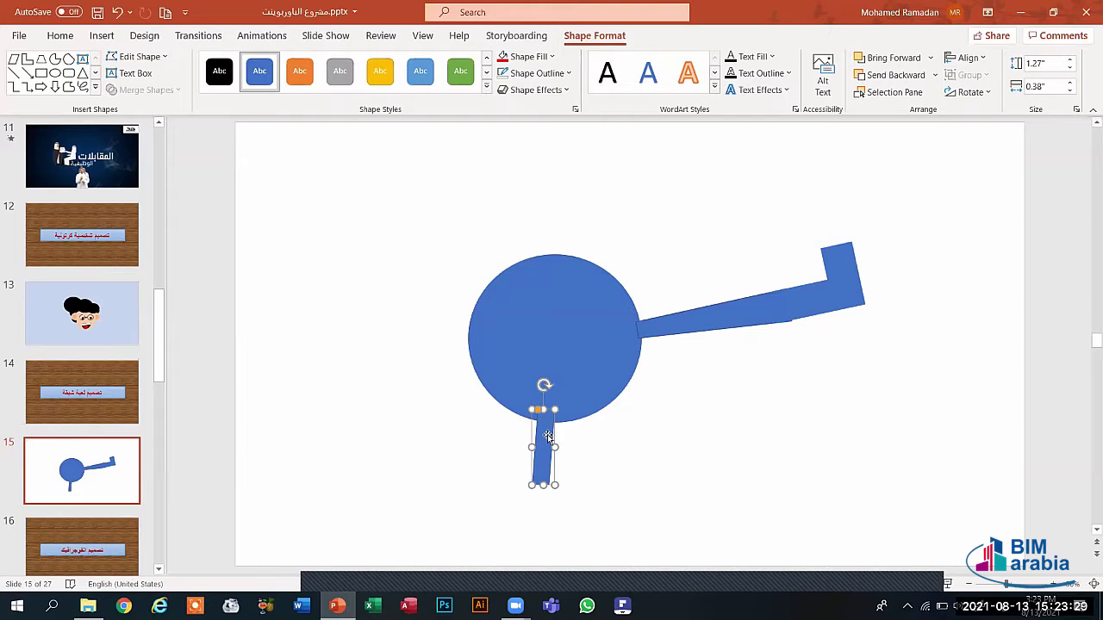
left_click_drag(547, 434, 609, 441)
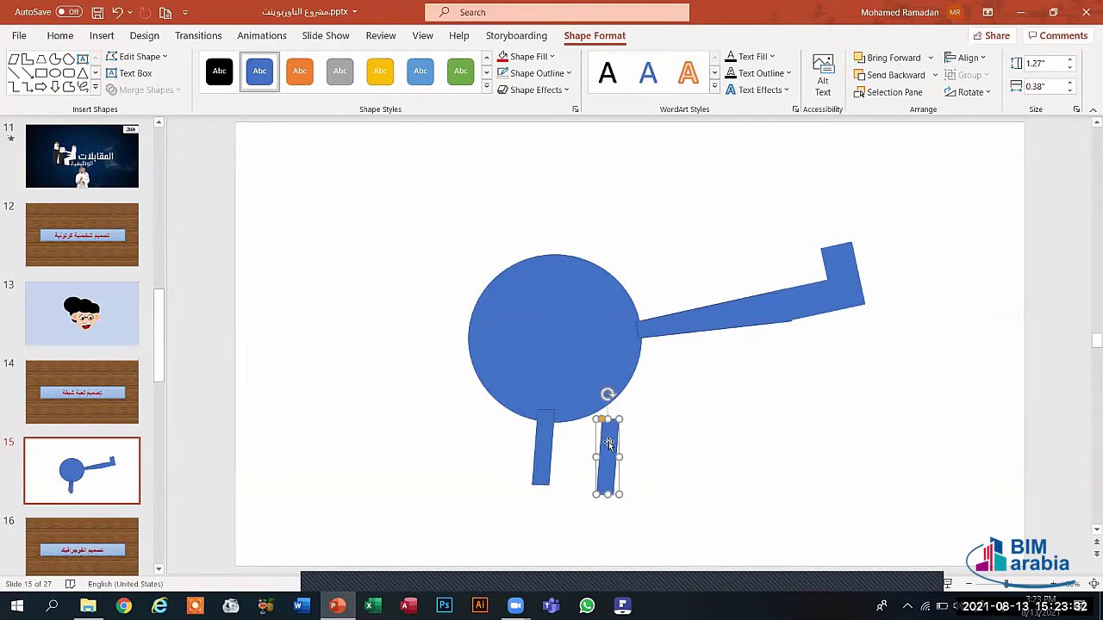
Undo the accidental body moves, then tilt the second leg and place it beside the first.
left_click(607, 397)
key("ctrl+z")
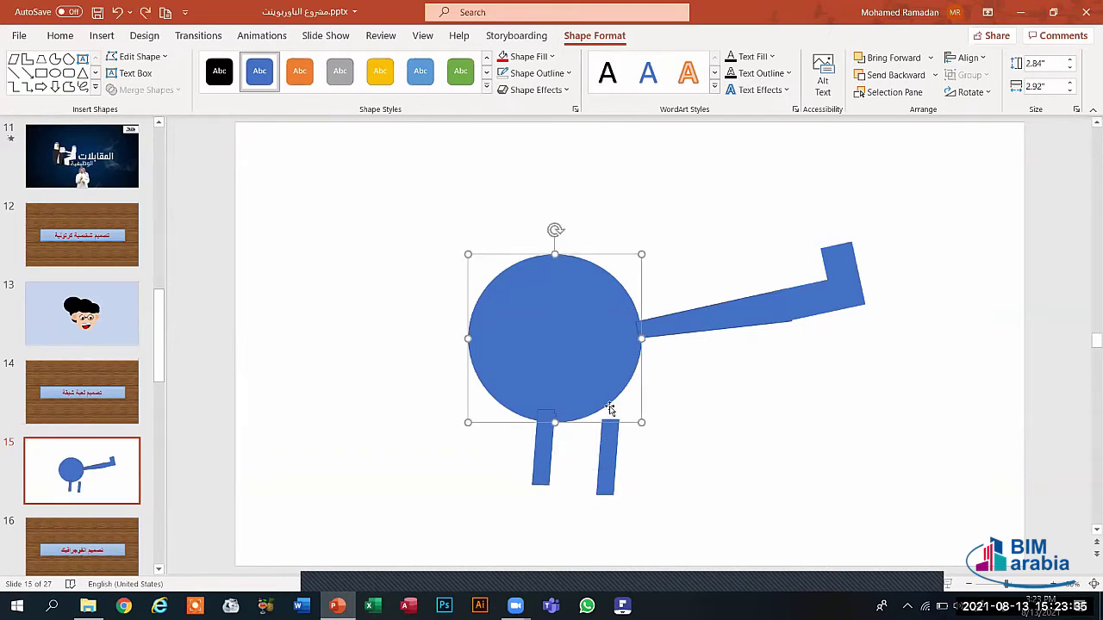
left_click(613, 453)
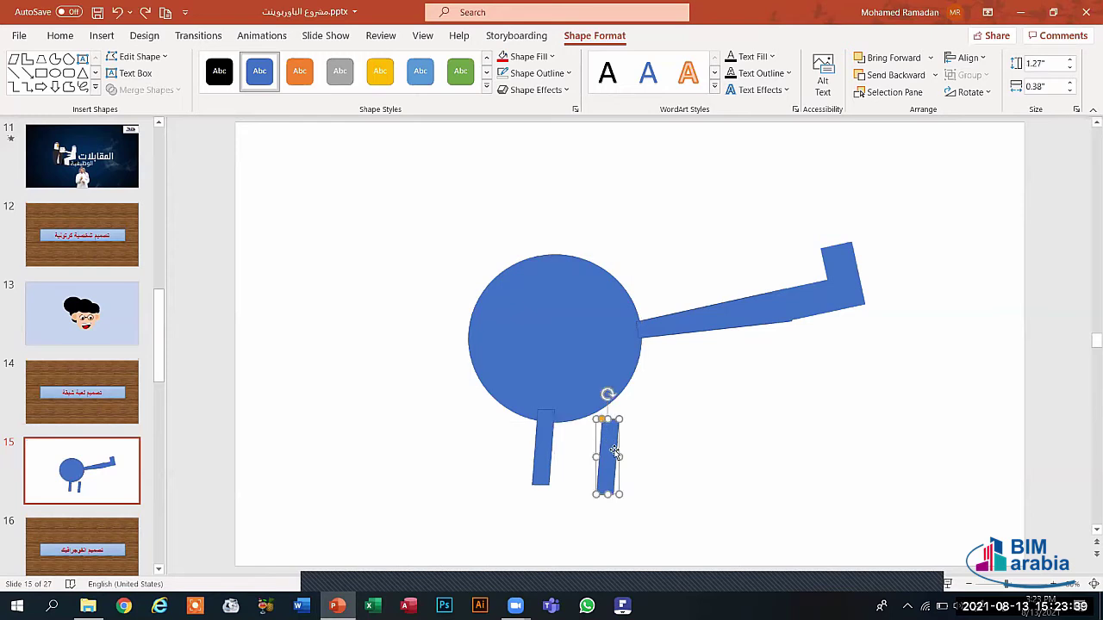
left_click_drag(607, 395, 593, 399)
key("ctrl+z")
left_click(610, 455)
left_click_drag(613, 456, 649, 484)
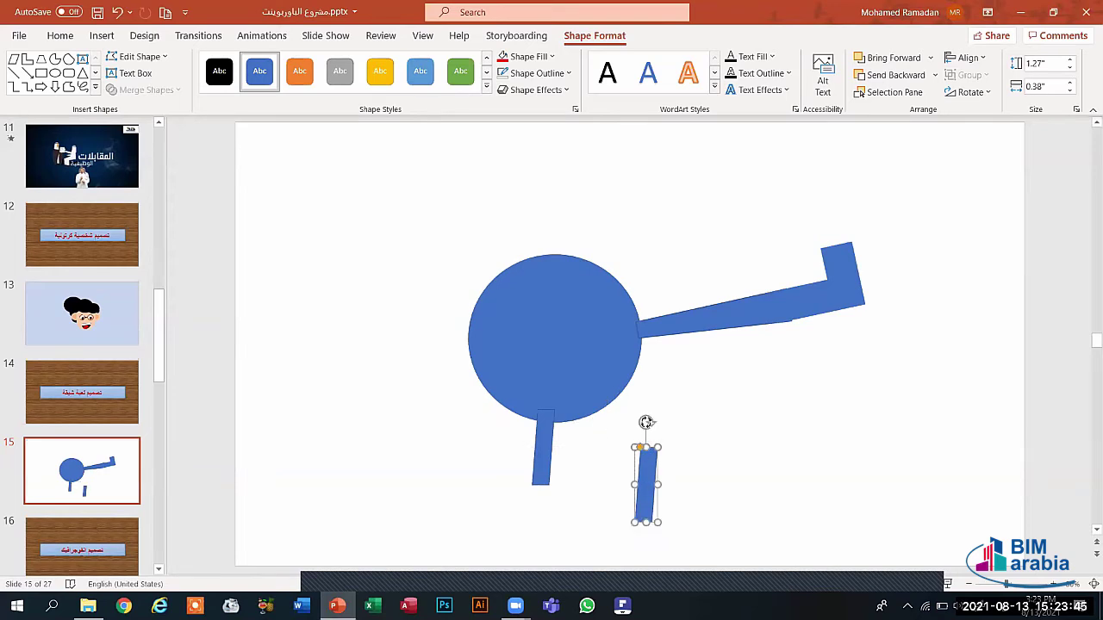
left_click_drag(647, 422, 621, 422)
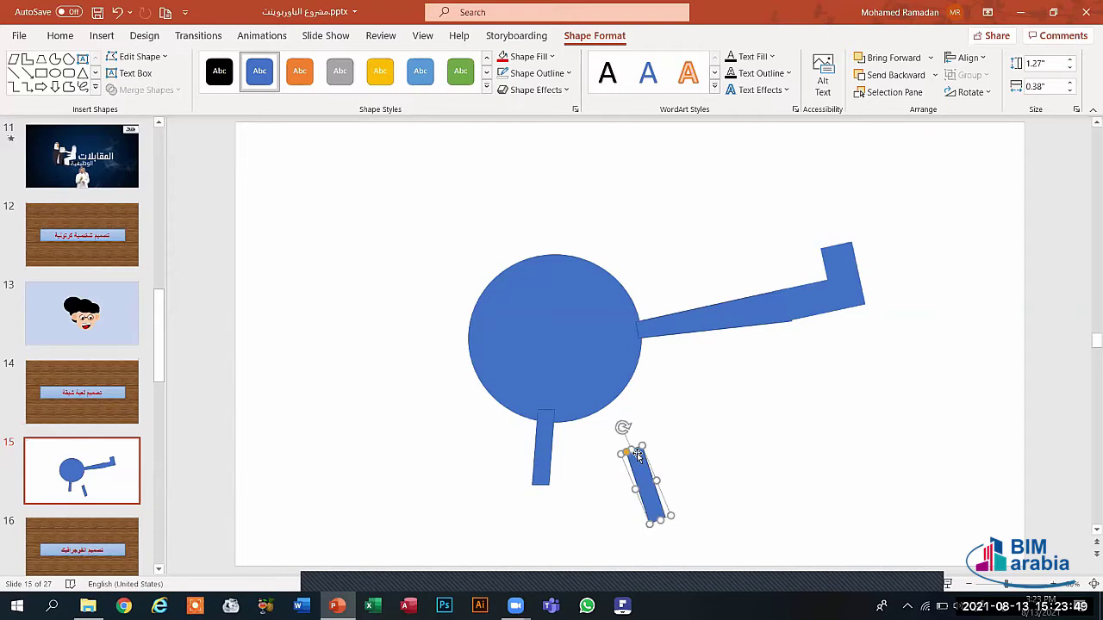
left_click_drag(636, 455, 595, 424)
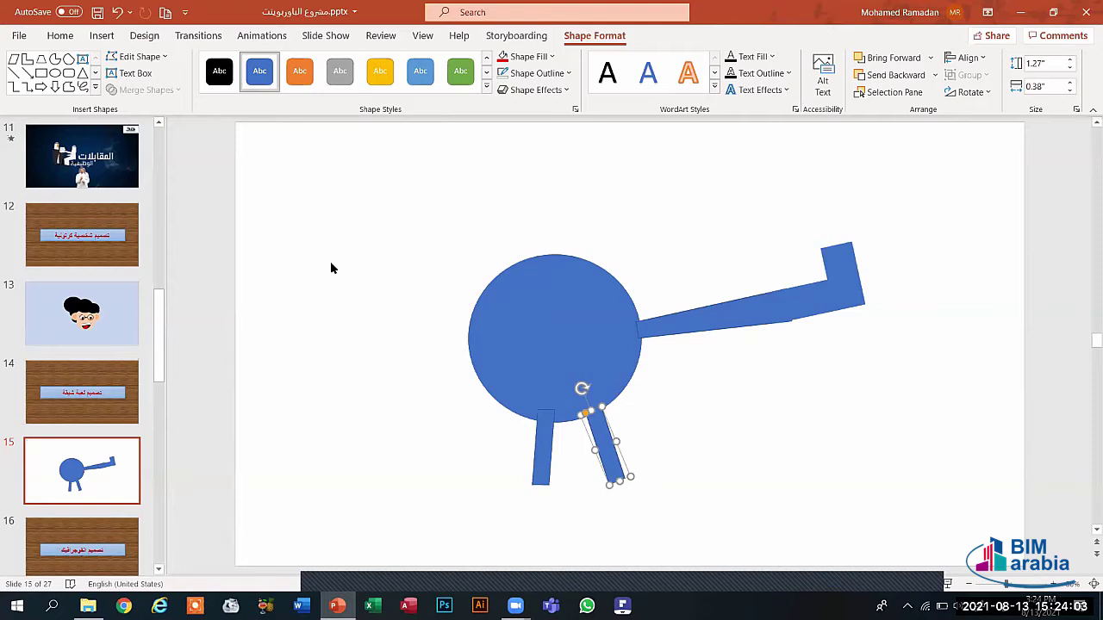
Draw a thin bar and move it beneath both legs as the skid.
left_click(14, 58)
mouse_move(436, 387)
left_mouse_down()
mouse_move(457, 369)
mouse_move(446, 369)
left_mouse_up()
left_click_drag(446, 369, 634, 480)
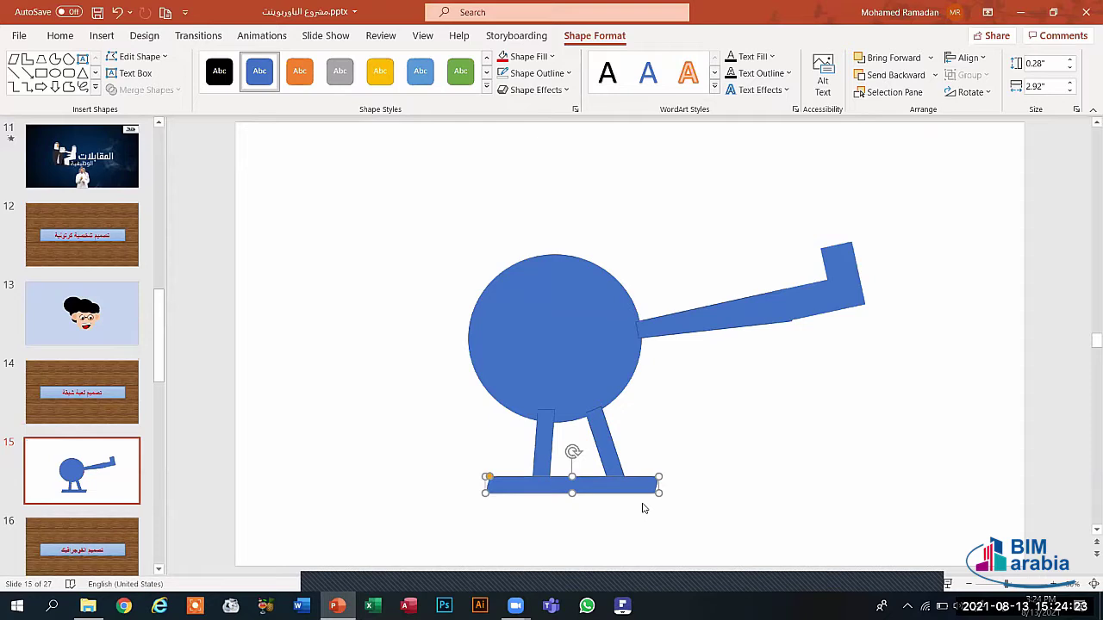
Deselect the skid bar to leave the landing gear finished.
left_click(847, 529)
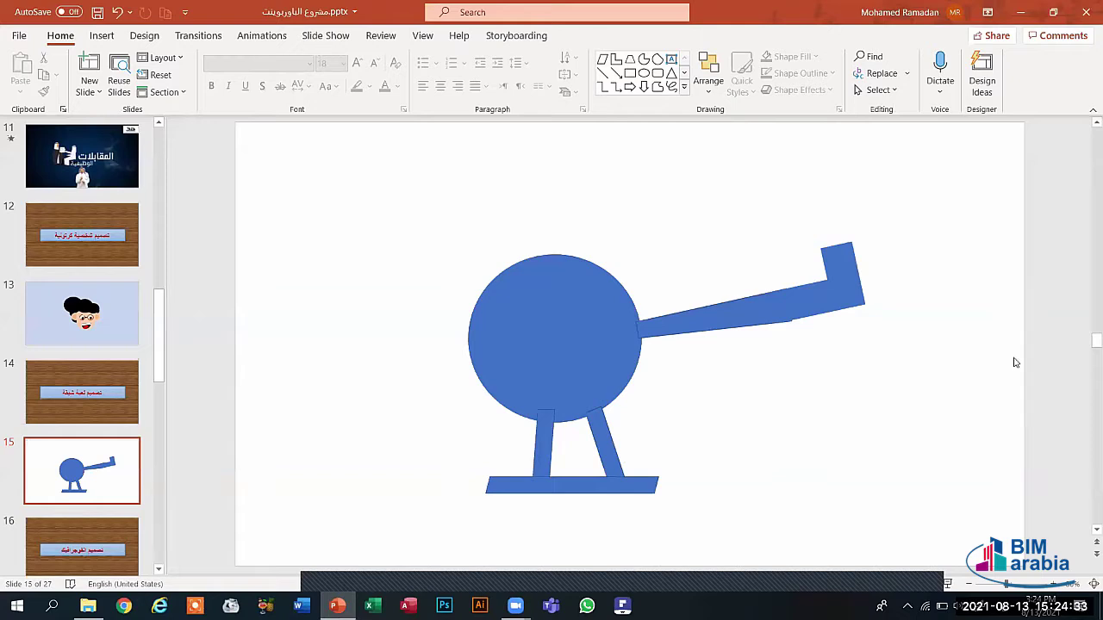
Send the tail end piece to the back.
left_click(852, 276)
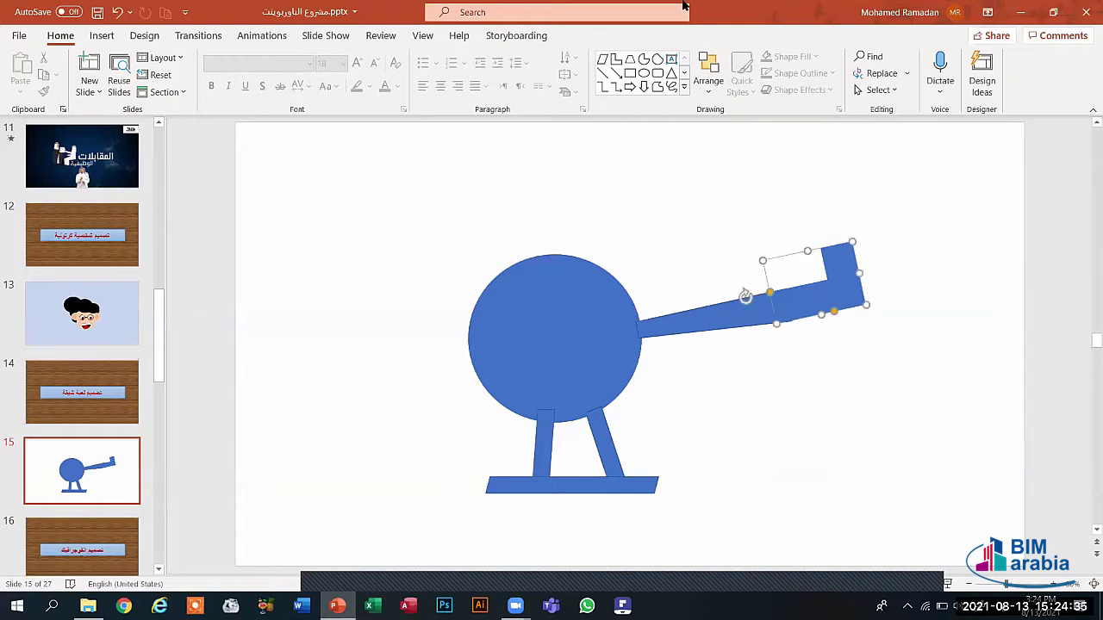
left_click(594, 35)
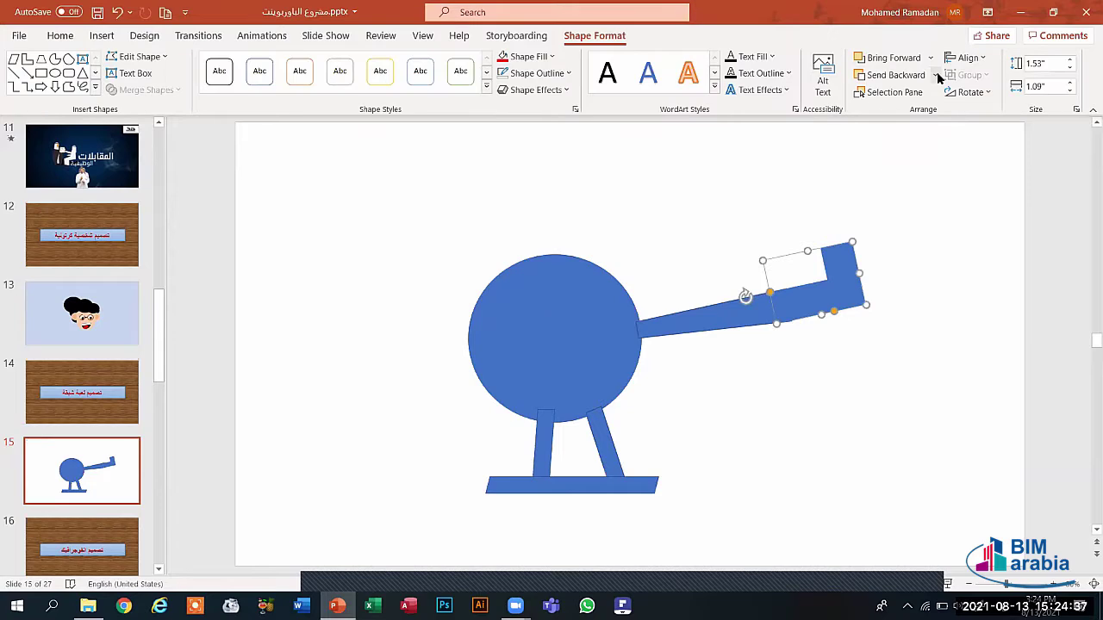
left_click(939, 76)
left_click(927, 113)
left_click(934, 75)
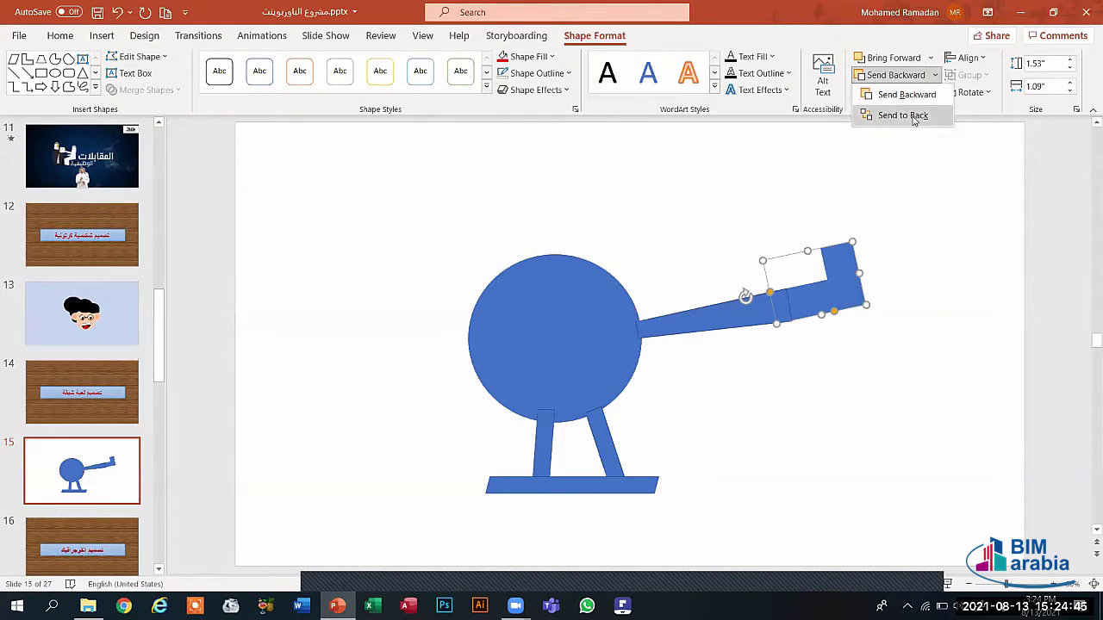
left_click(903, 115)
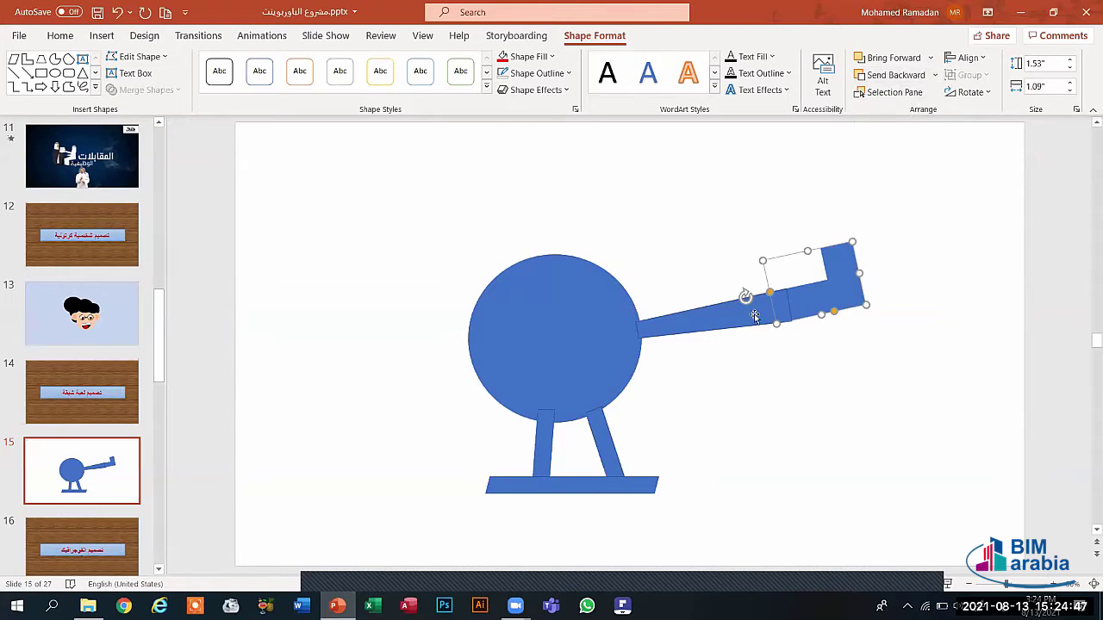
left_click(754, 317)
left_click(823, 302)
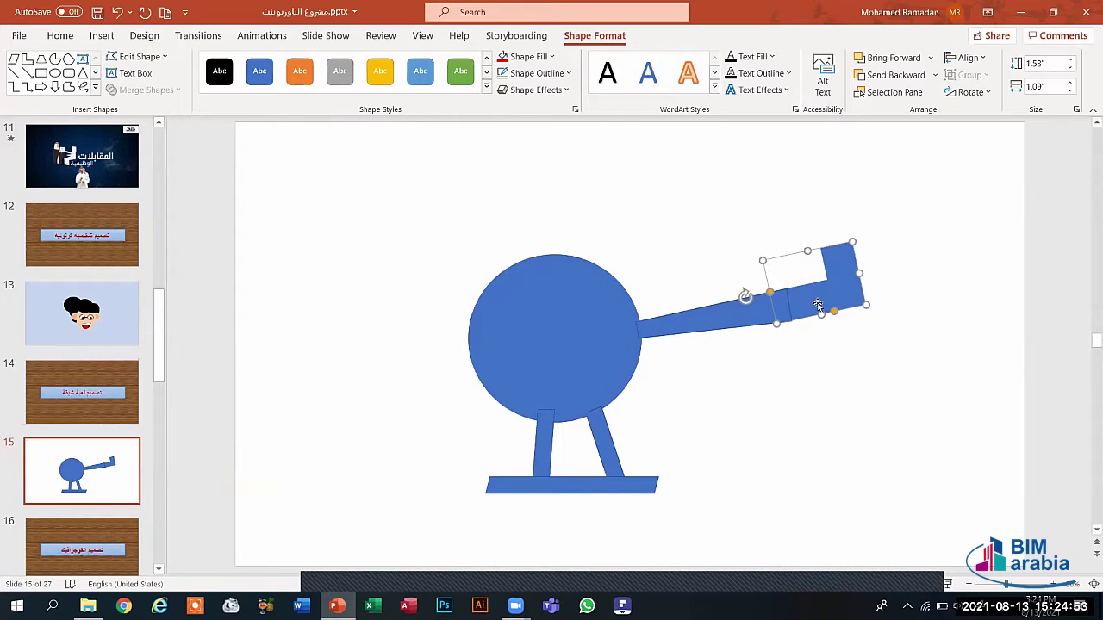
Send both legs behind the body.
left_click(544, 433)
left_click(600, 444, "shift")
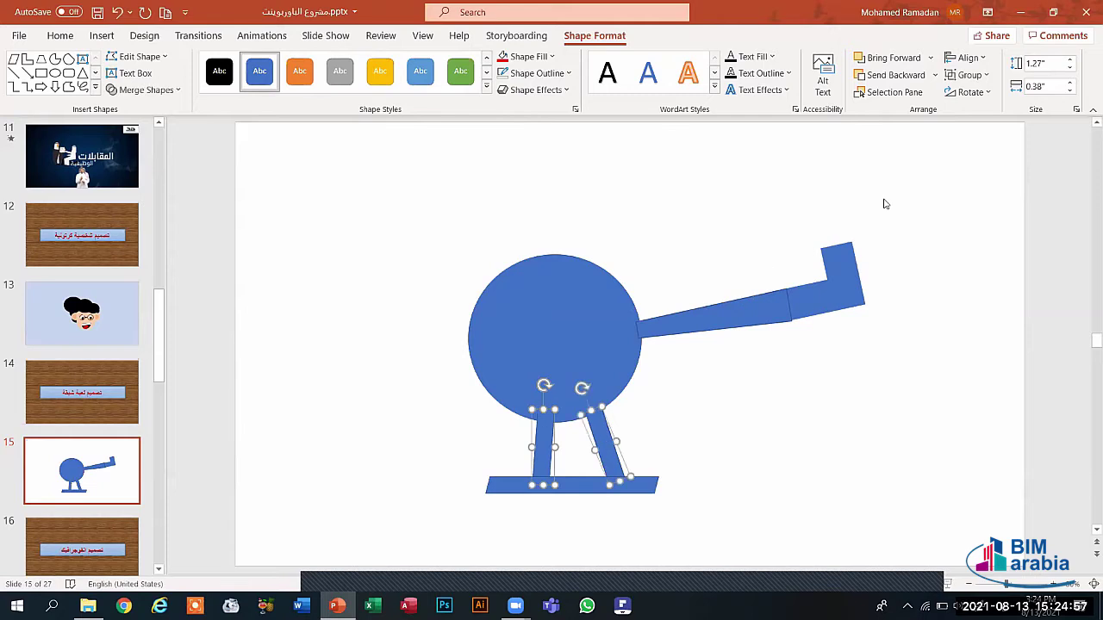
left_click(935, 75)
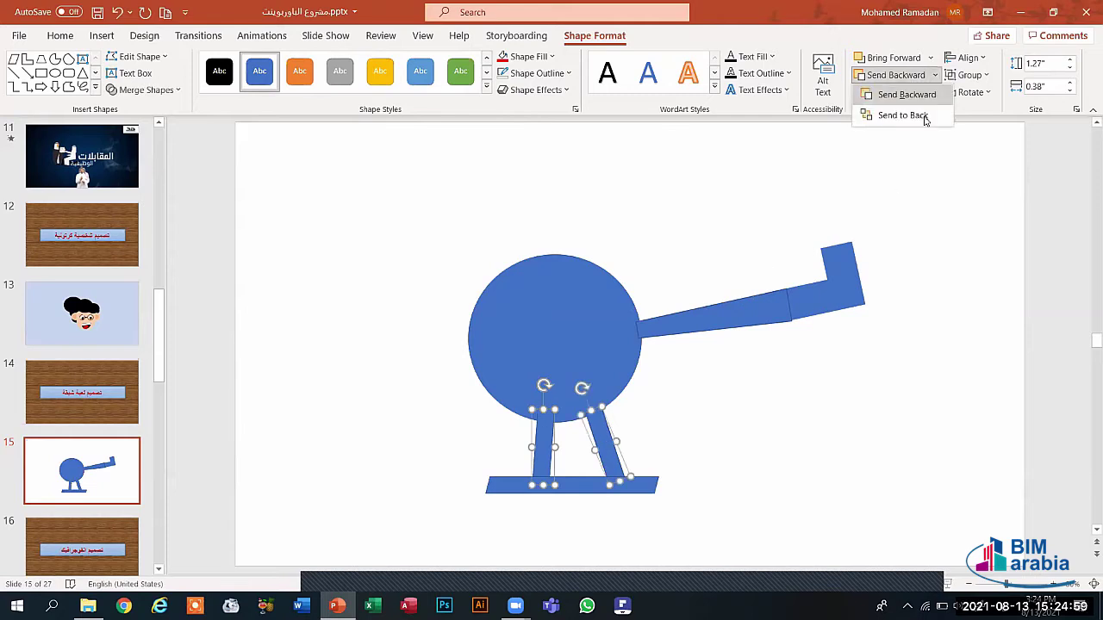
left_click(925, 119)
left_click(723, 407)
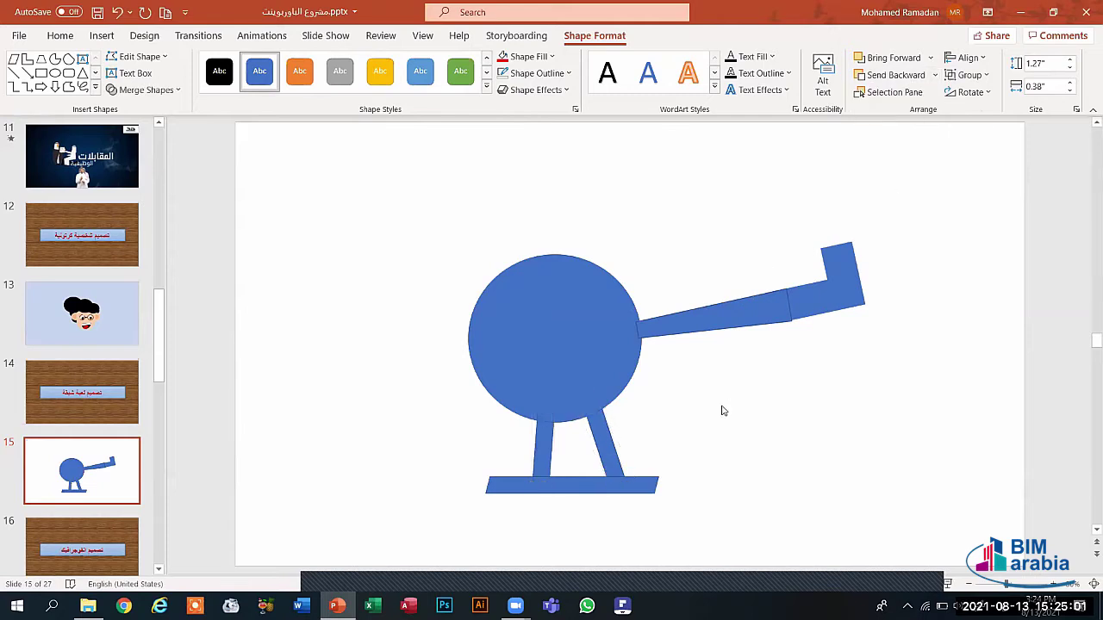
Set the long tail boom to No Outline.
left_click(811, 290)
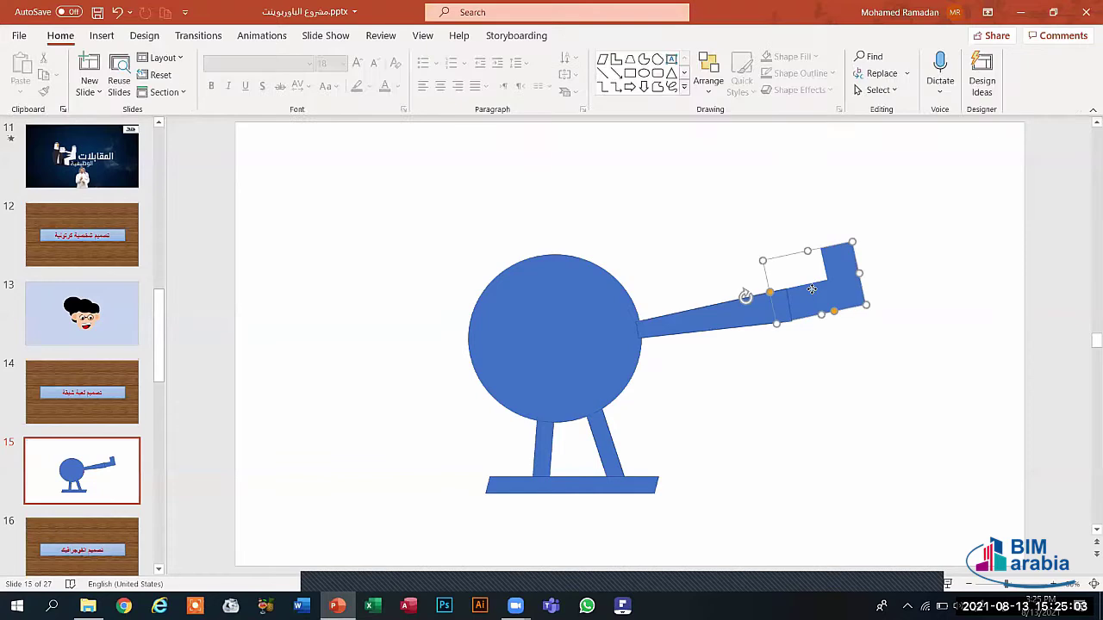
double_click(811, 292)
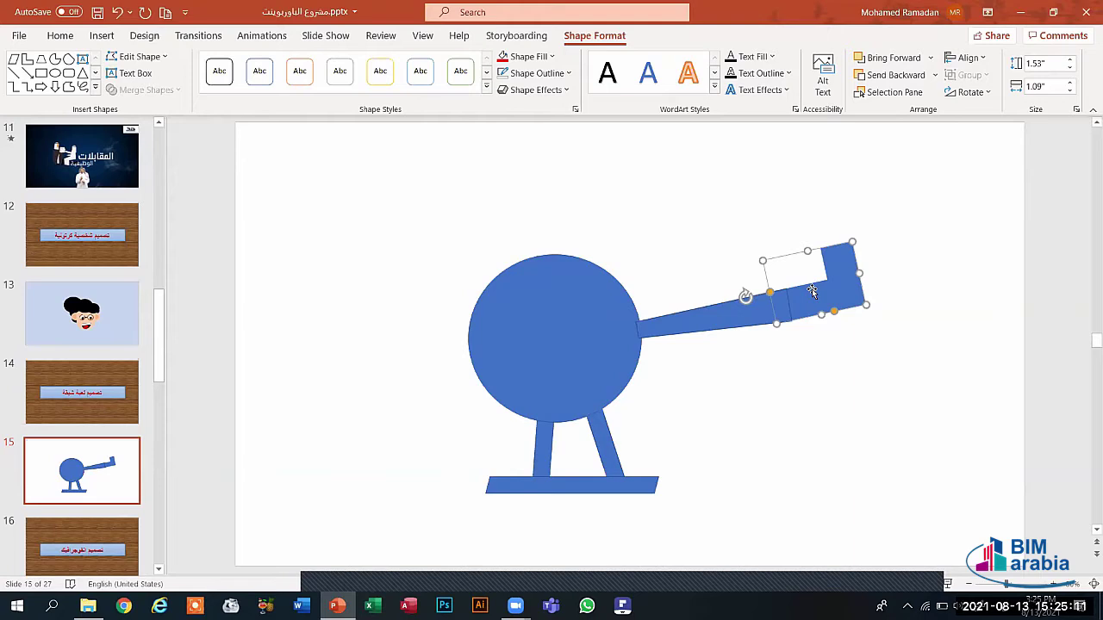
left_click(847, 375)
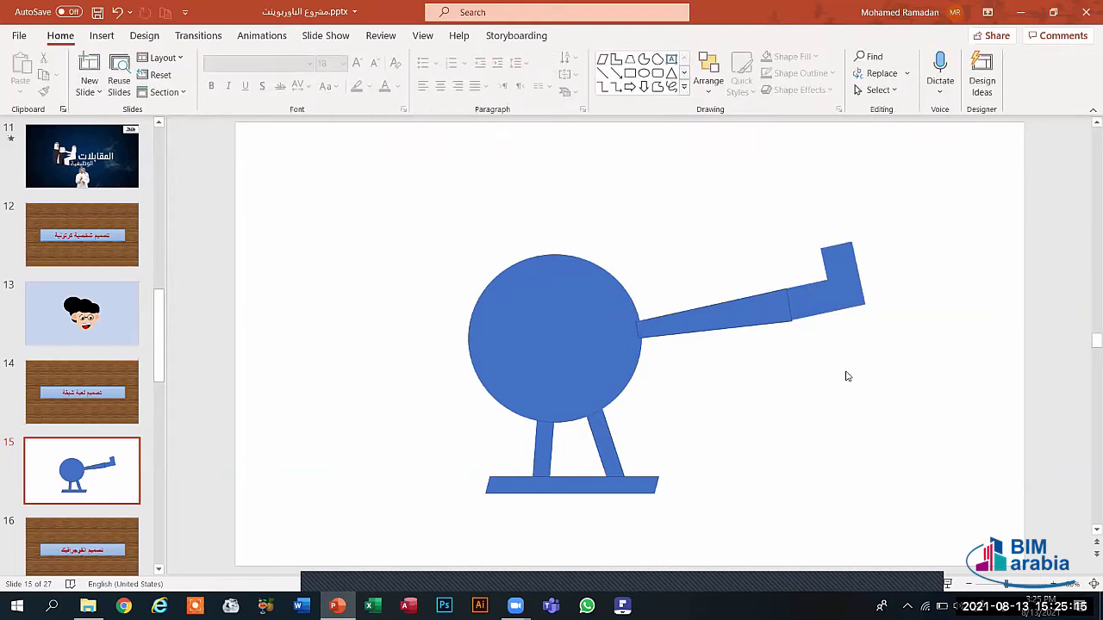
left_click(773, 309)
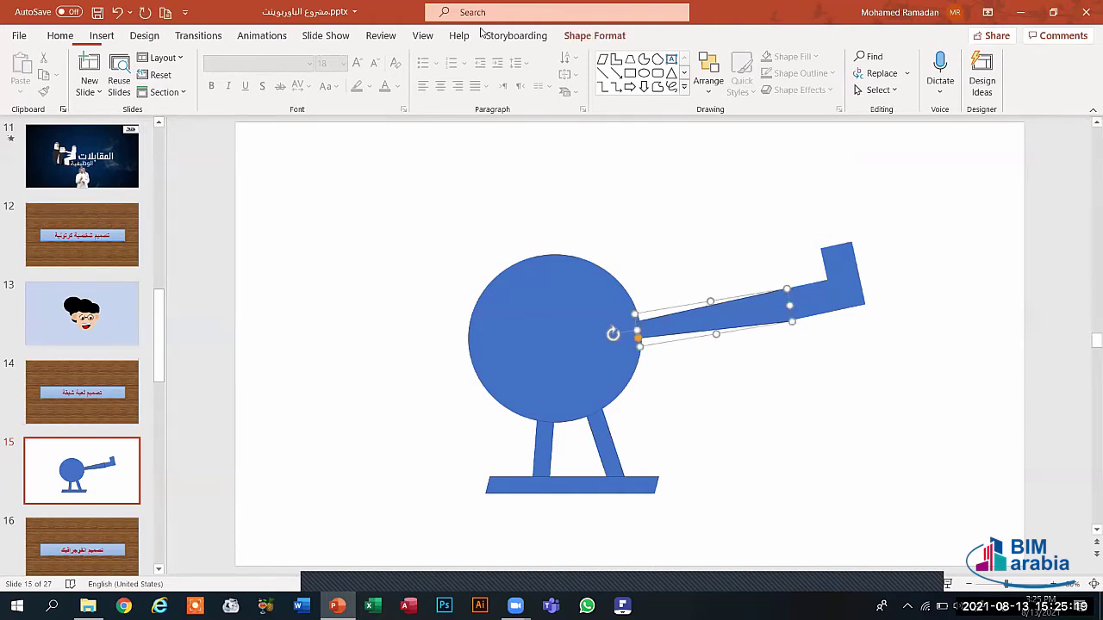
left_click(614, 38)
left_click(552, 78)
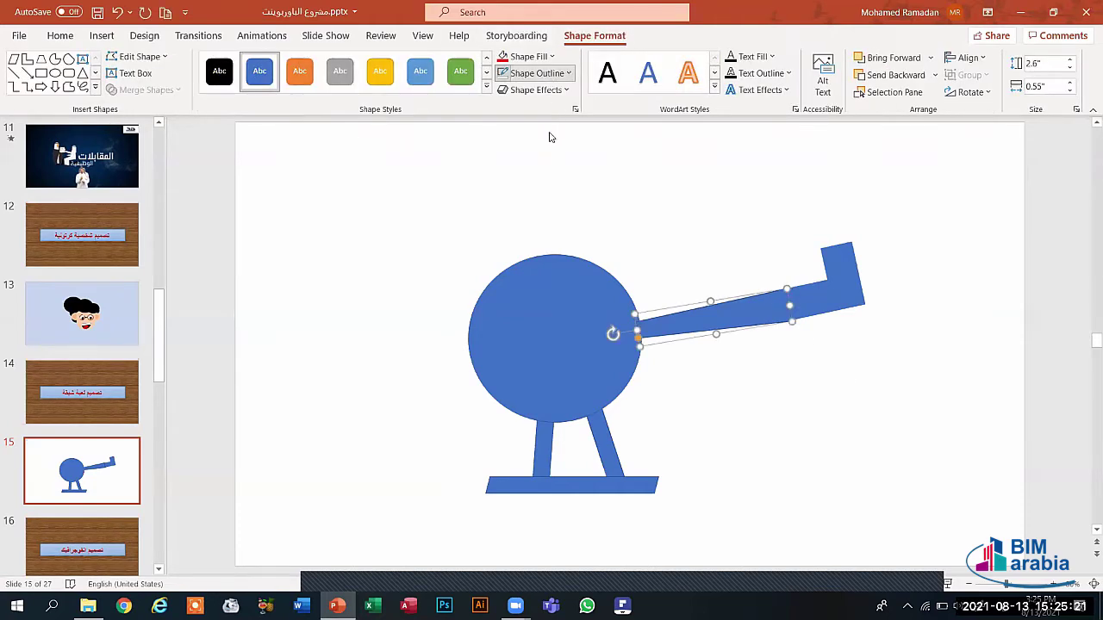
left_click(538, 231)
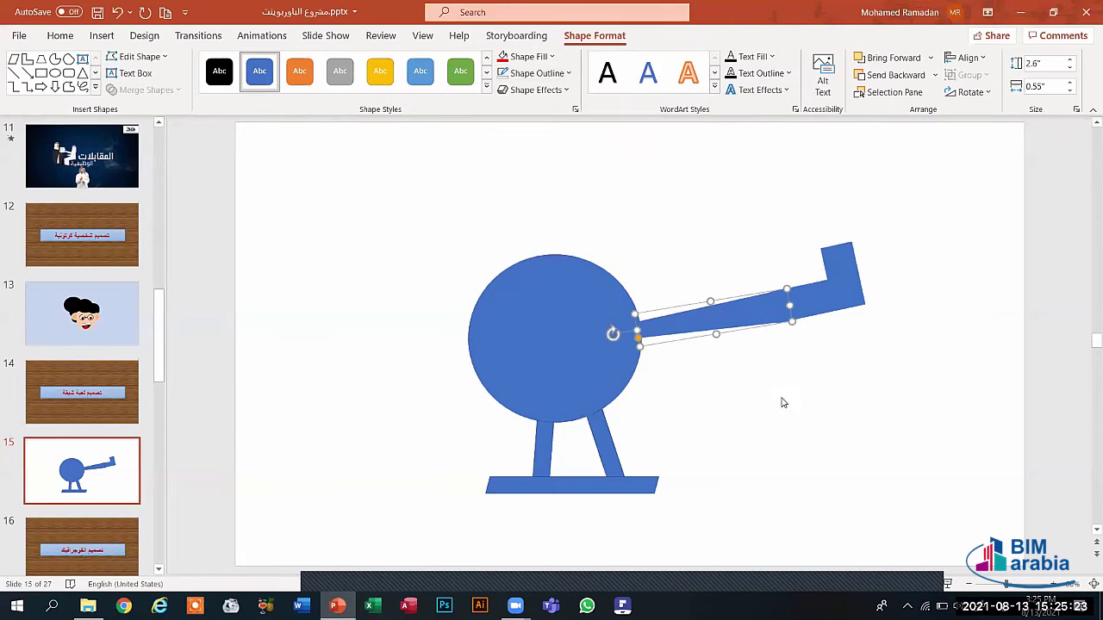
Undo the last two changes and deselect the tail.
left_click(821, 307)
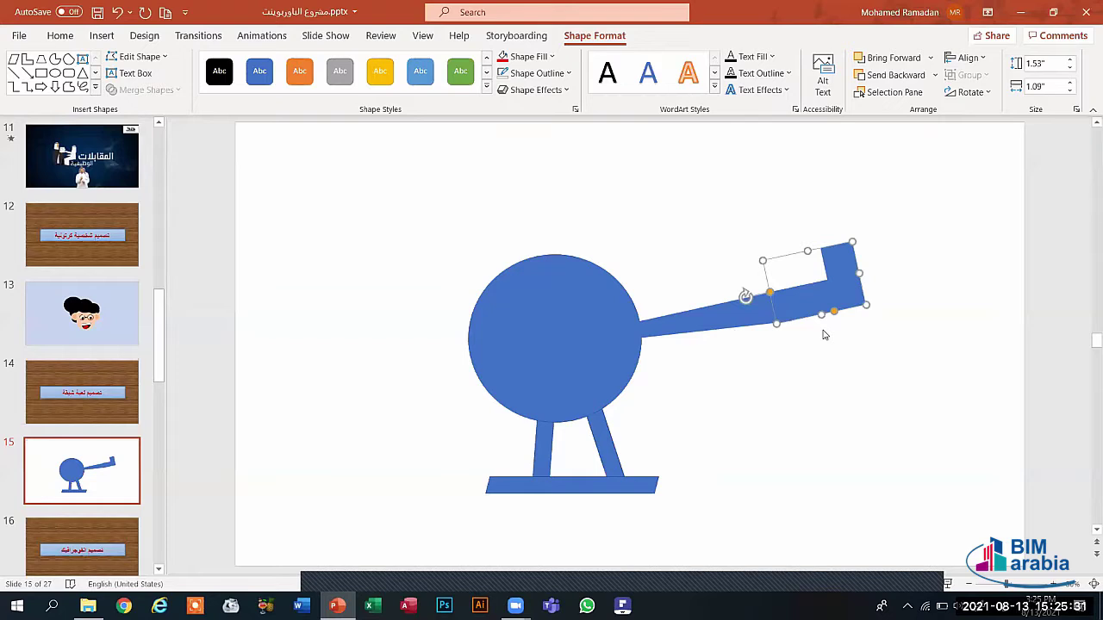
key("ctrl+z")
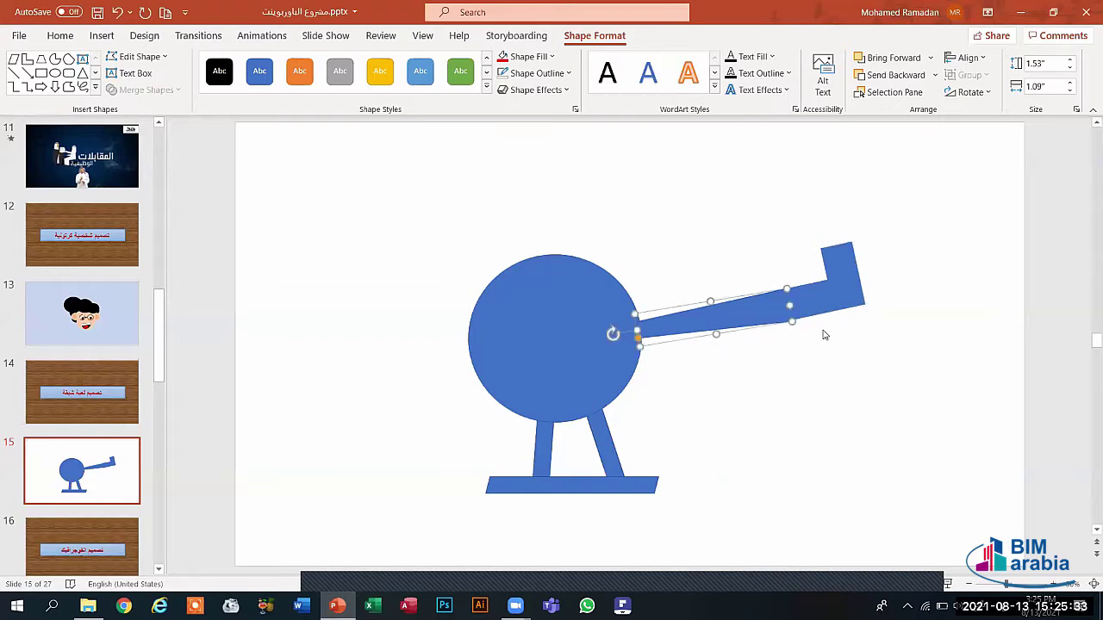
key("ctrl+z")
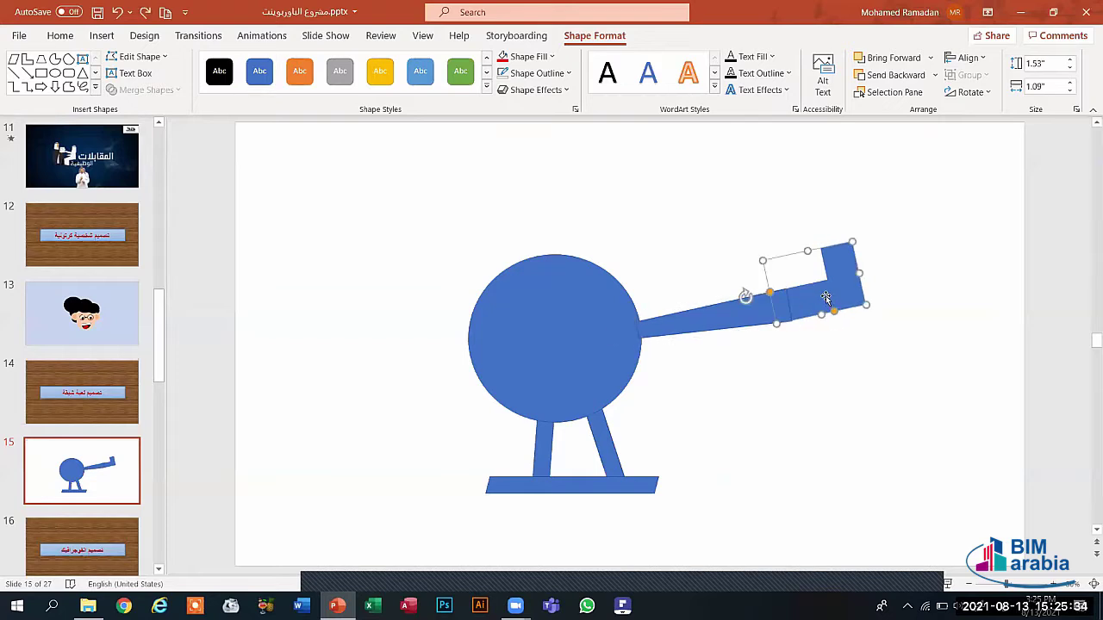
left_click(784, 362)
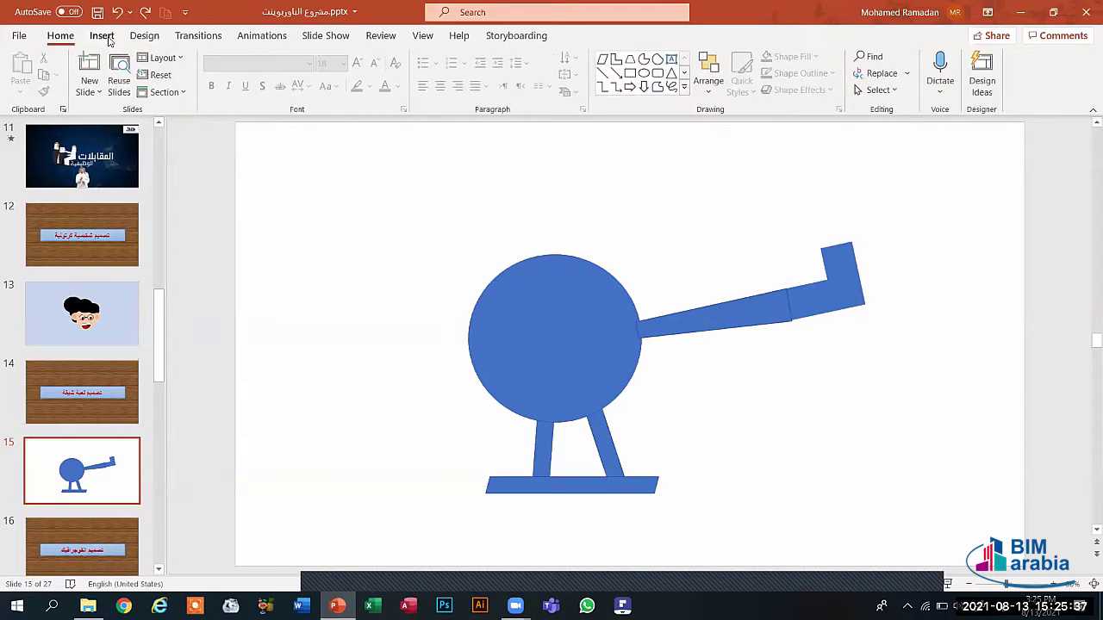
Draw a window shape over the circle's left side, fit it in place and fill it white.
left_click(104, 36)
left_click(255, 83)
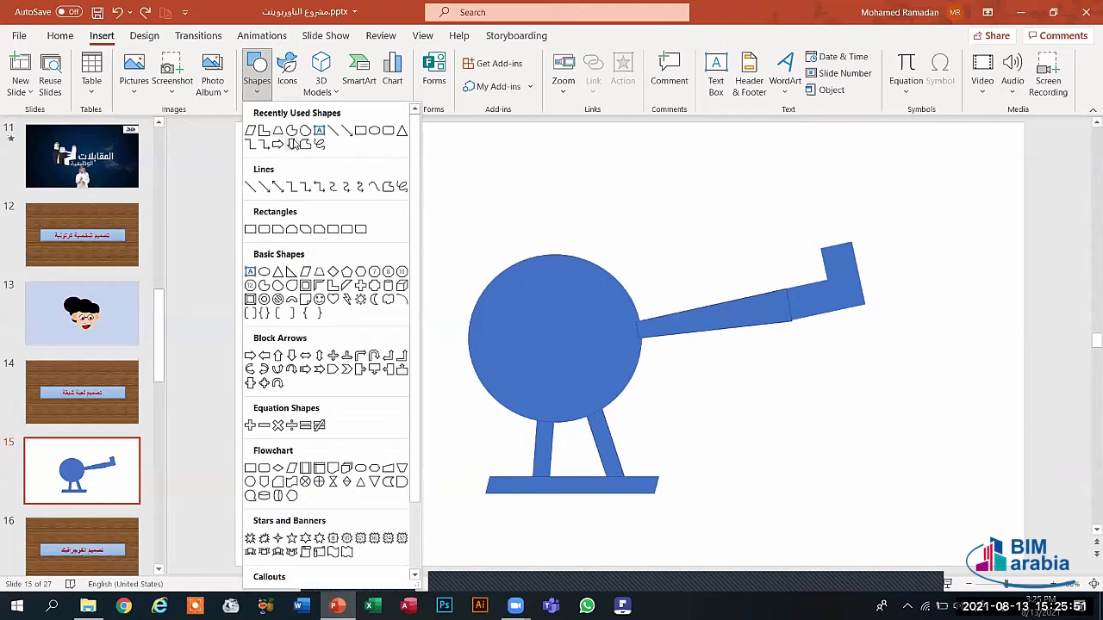
left_click(305, 130)
left_click_drag(423, 237, 557, 379)
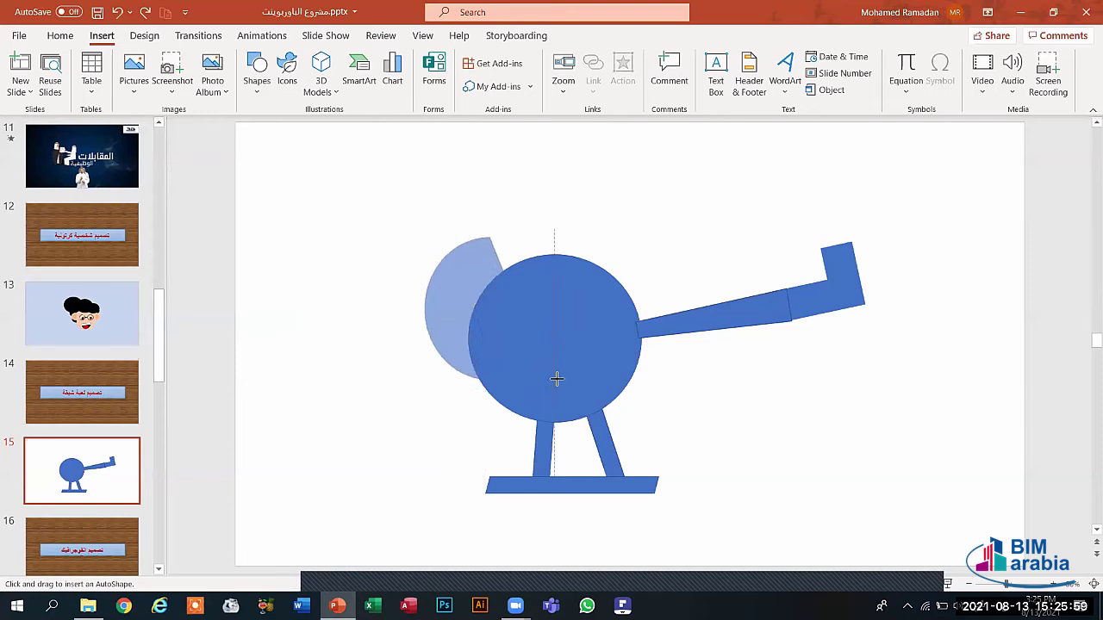
left_click_drag(557, 380, 554, 376)
left_click_drag(517, 272, 577, 324)
left_click(528, 56)
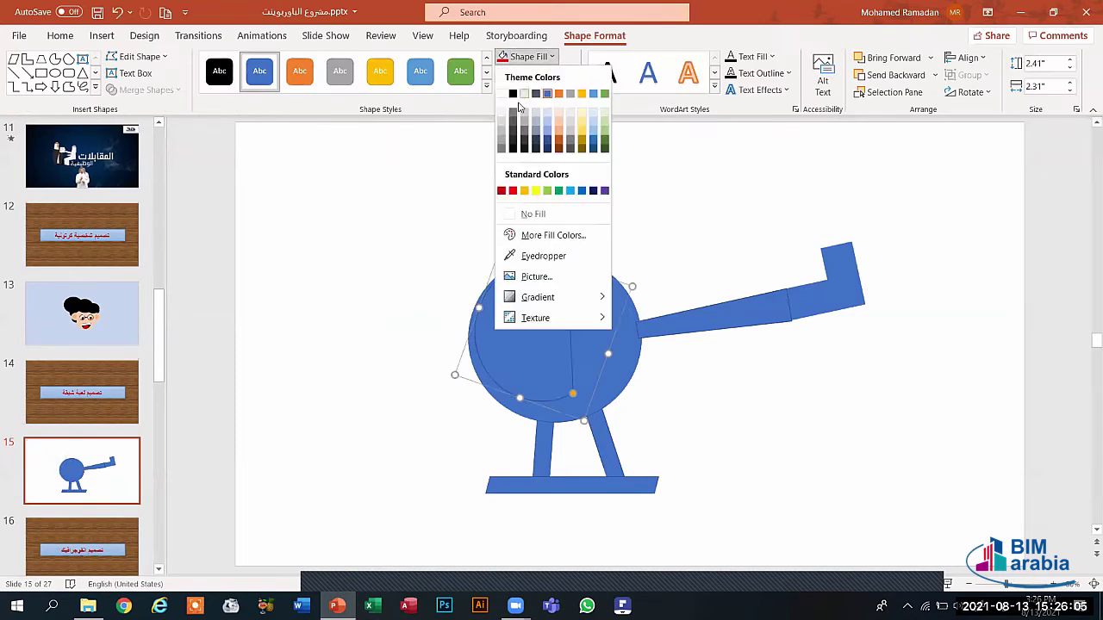
left_click(444, 183)
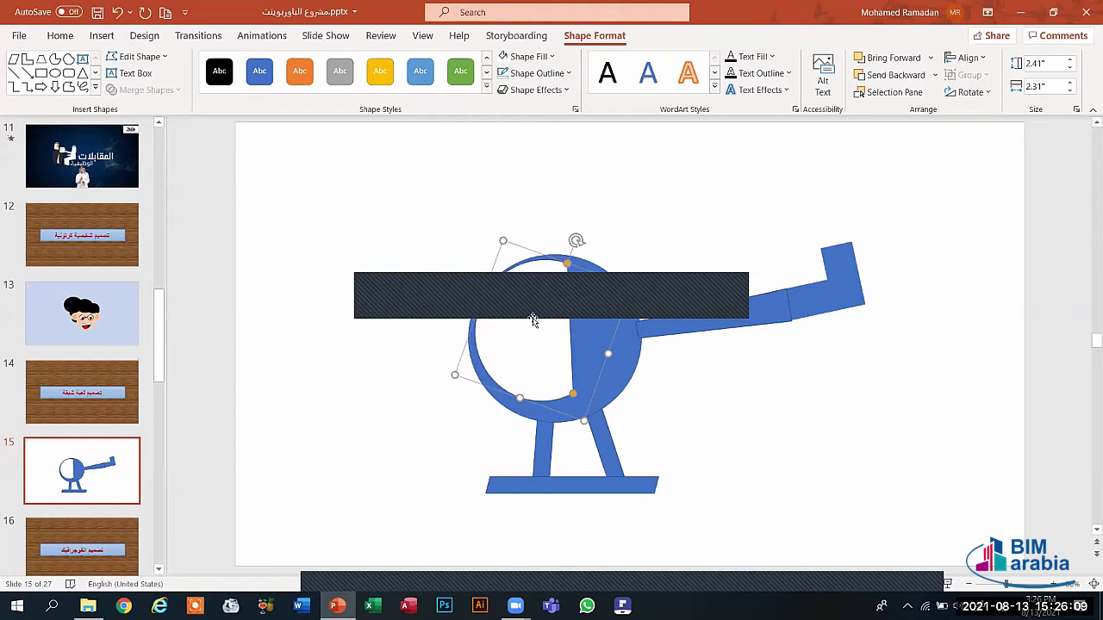
key("Escape")
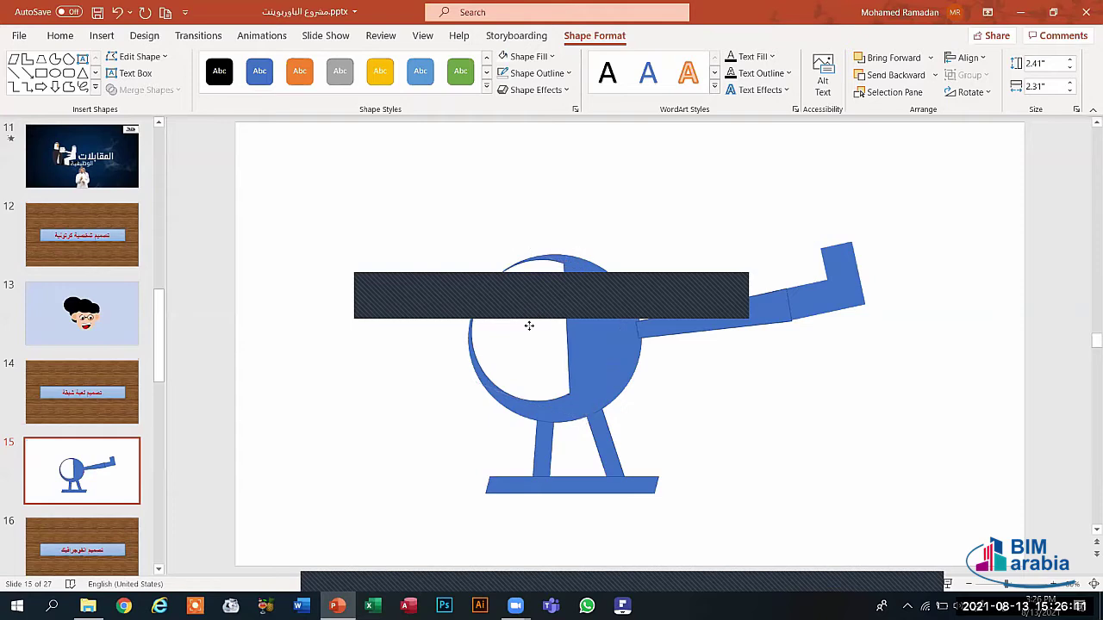
left_click(382, 320)
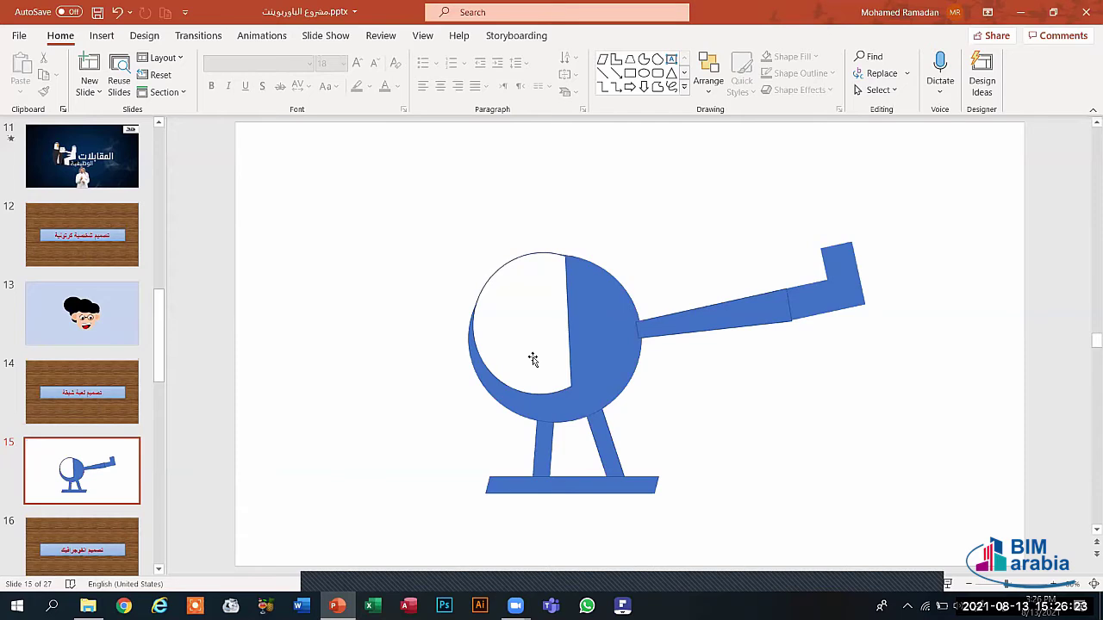
Draw a small blue piece and seat it on top of the cockpit.
left_click(101, 37)
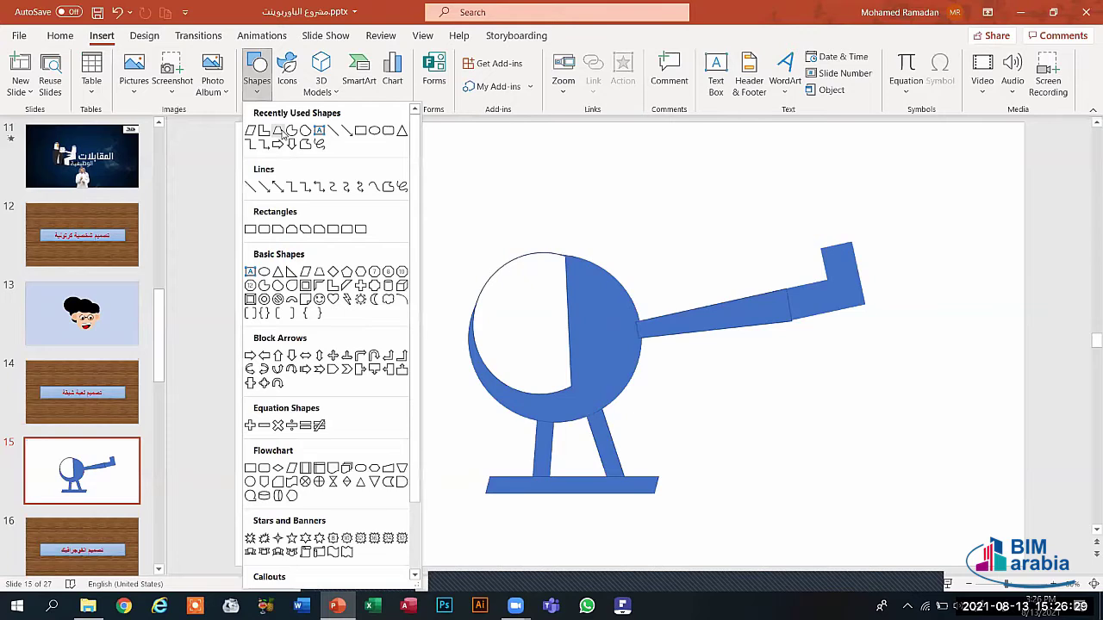
left_click(282, 132)
left_click_drag(425, 193, 446, 222)
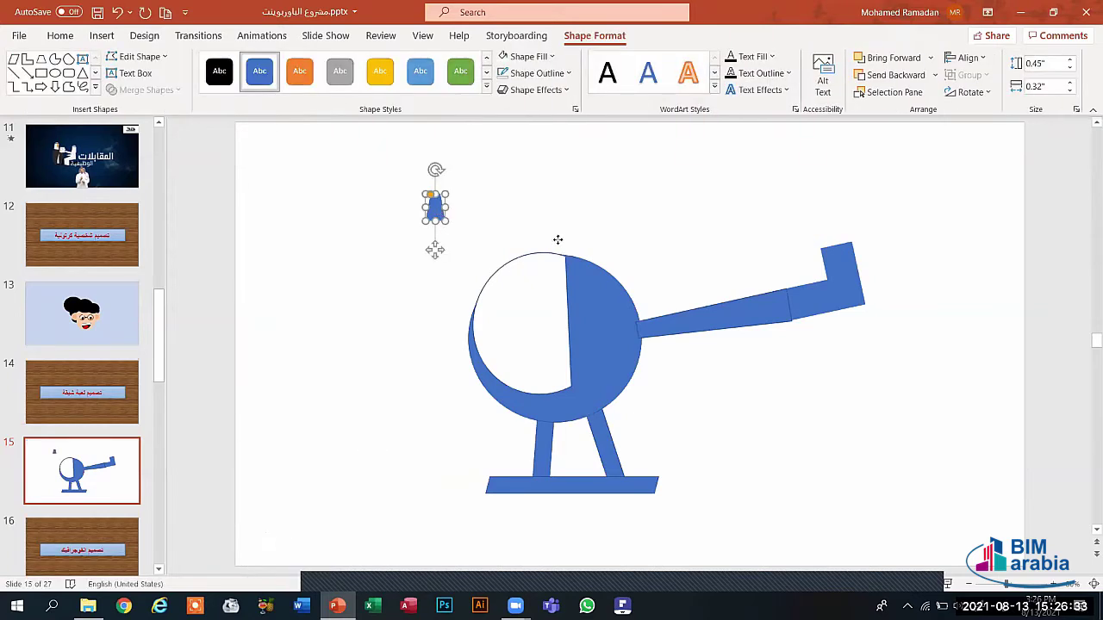
left_click_drag(558, 241, 558, 245)
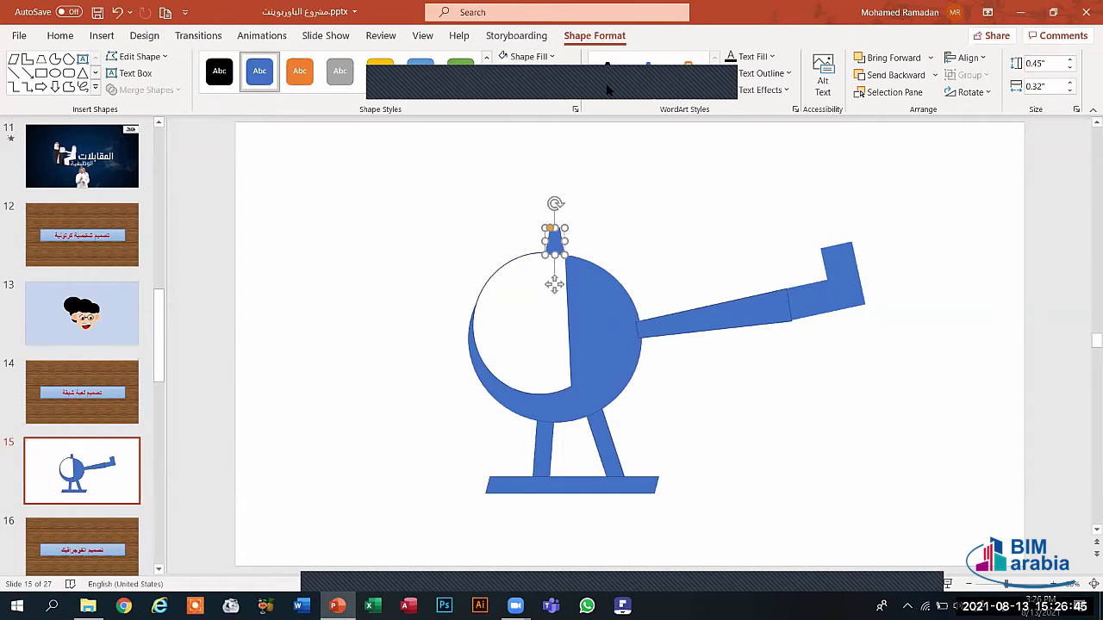
left_click(440, 228)
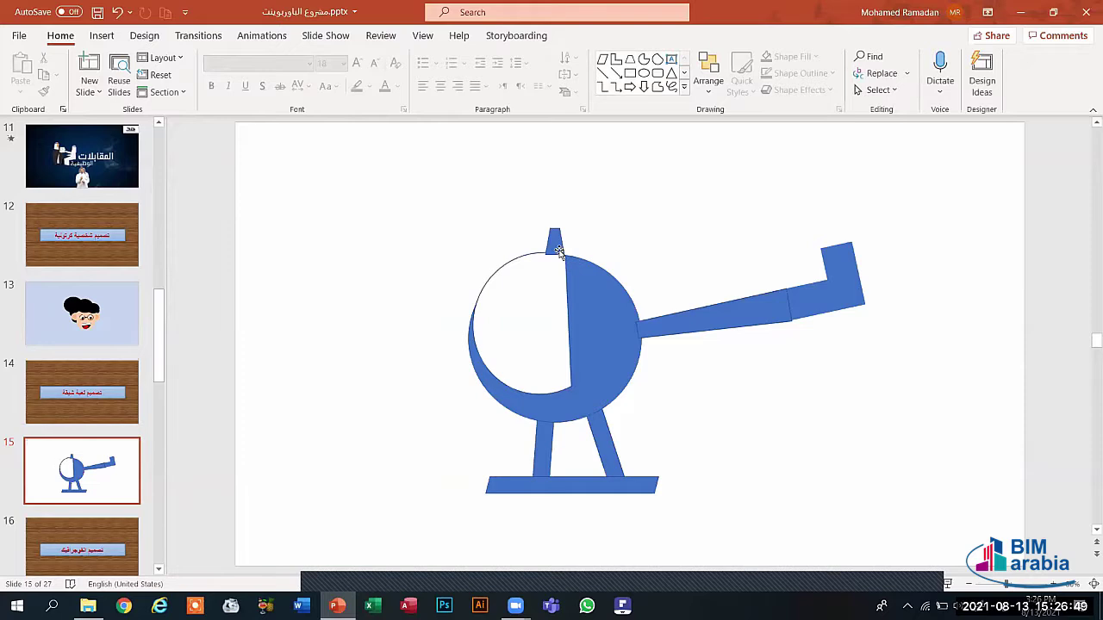
Send the small top piece to the back, behind the body.
left_click(558, 250)
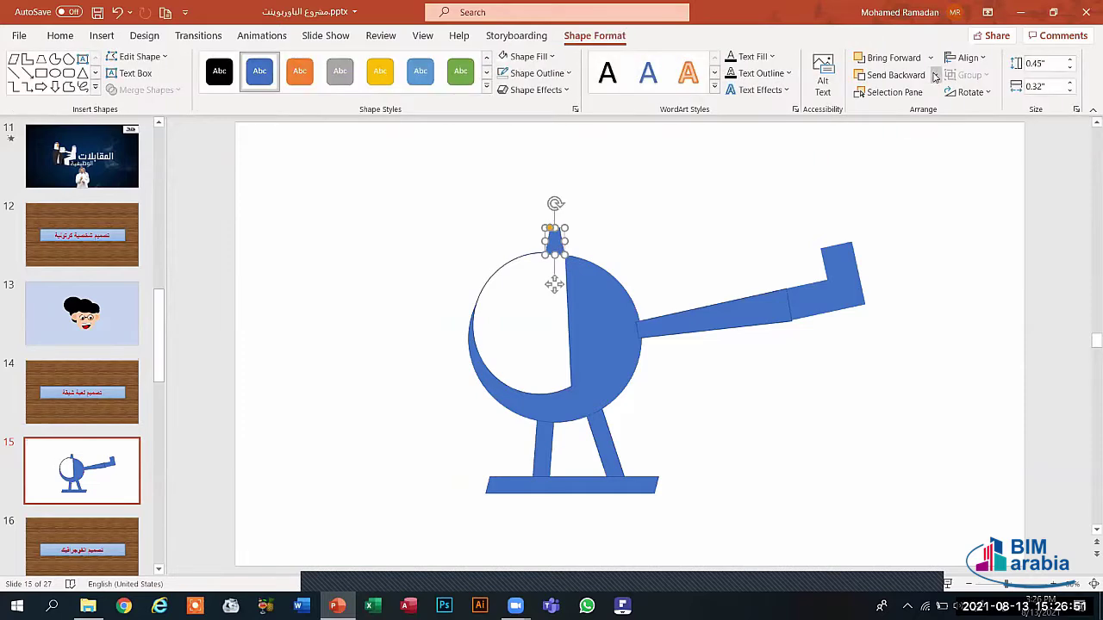
left_click(935, 77)
left_click(920, 114)
left_click(726, 229)
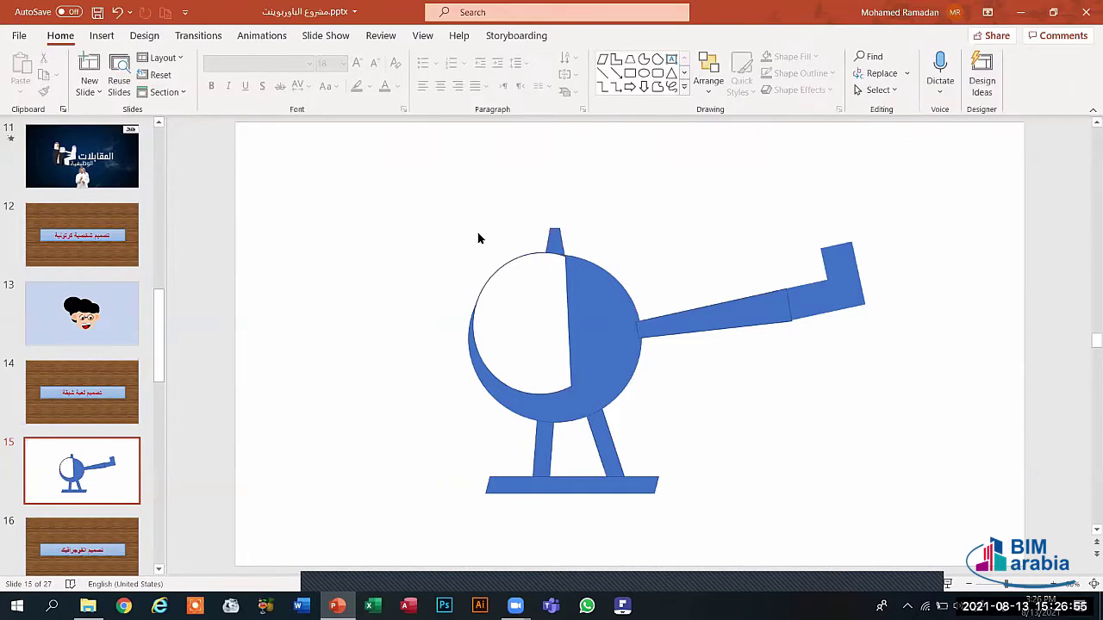
left_click(103, 37)
Draw a long thin parallelogram bar and tilt it diagonally above the helicopter.
left_click(257, 79)
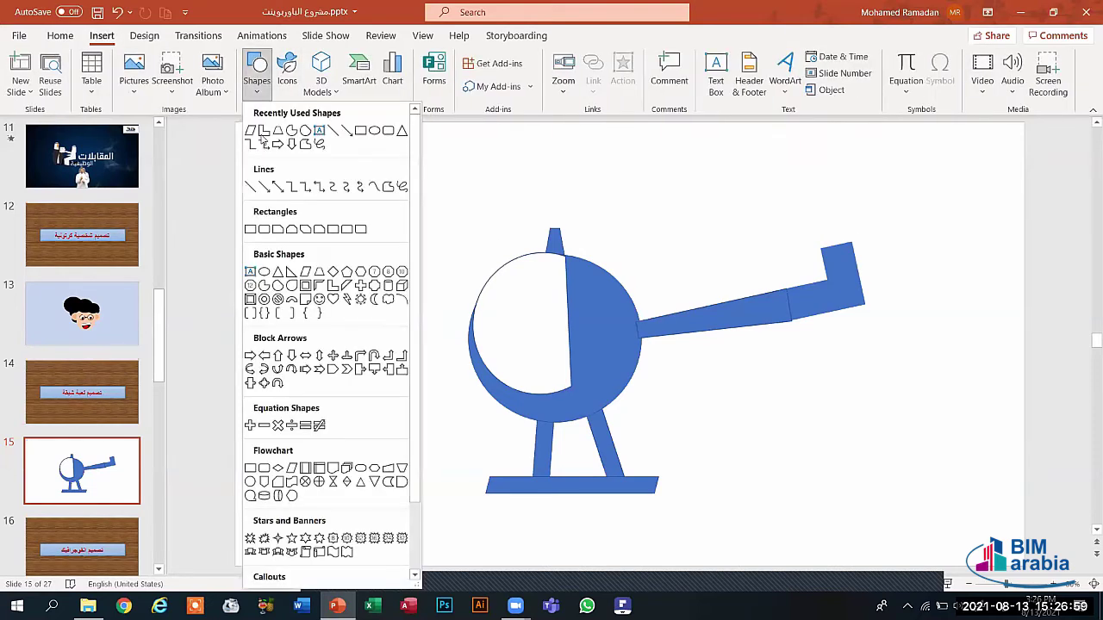
left_click(332, 346)
left_click_drag(267, 184, 286, 451)
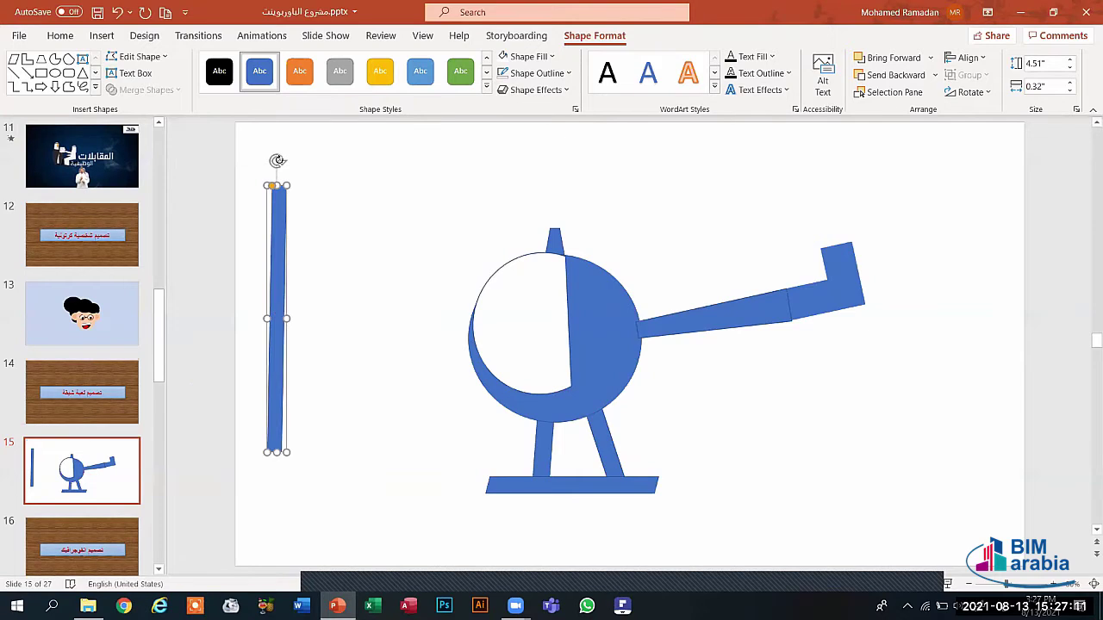
left_click_drag(277, 160, 584, 191)
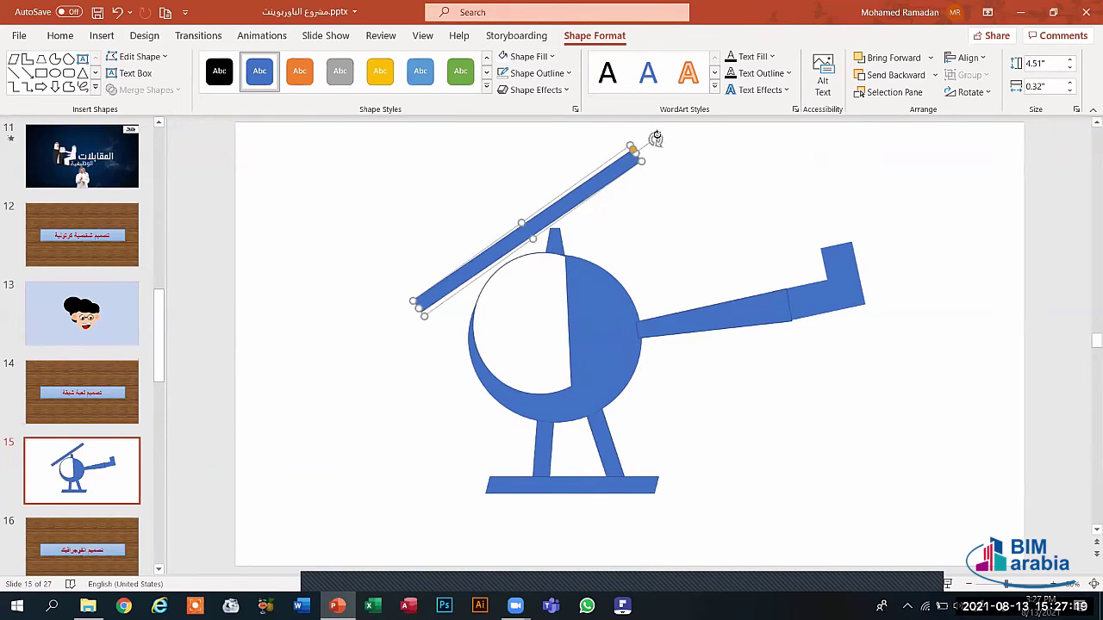
Duplicate the bar, angle the copy so both blades cross above the mast, and select both.
key("Delete")
left_click_drag(662, 139, 606, 208)
left_click_drag(694, 185, 488, 197)
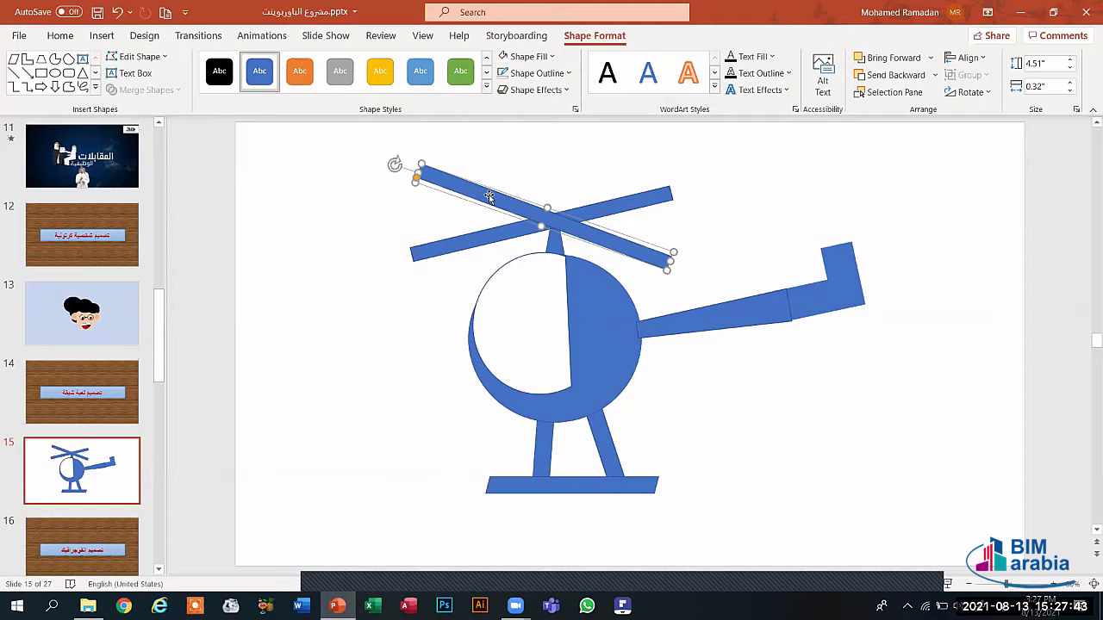
left_click(455, 247, "shift")
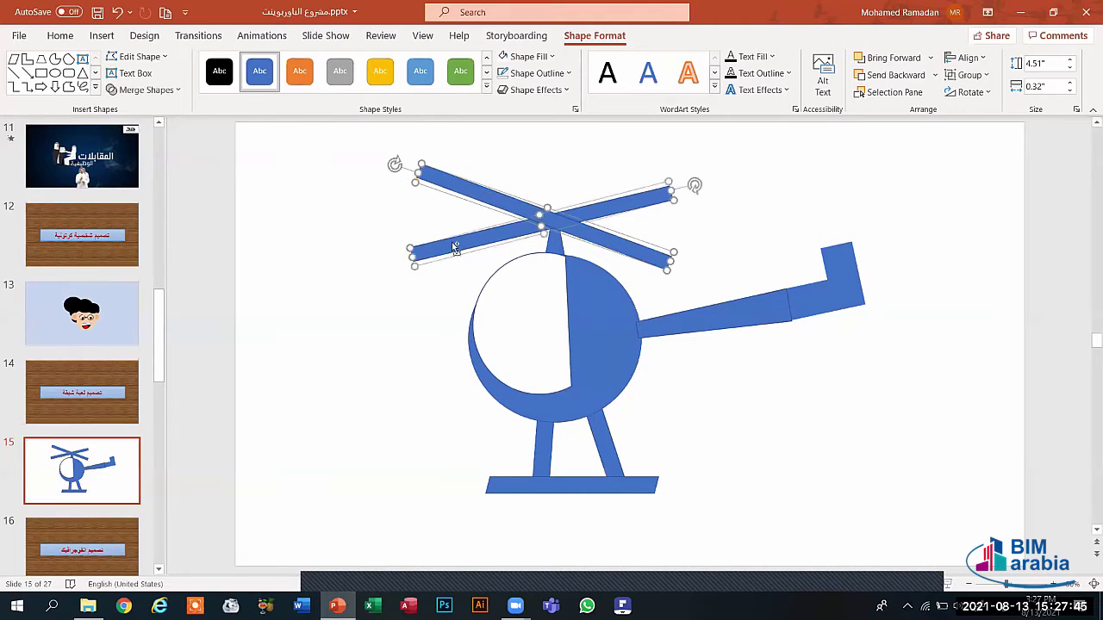
left_click(524, 57)
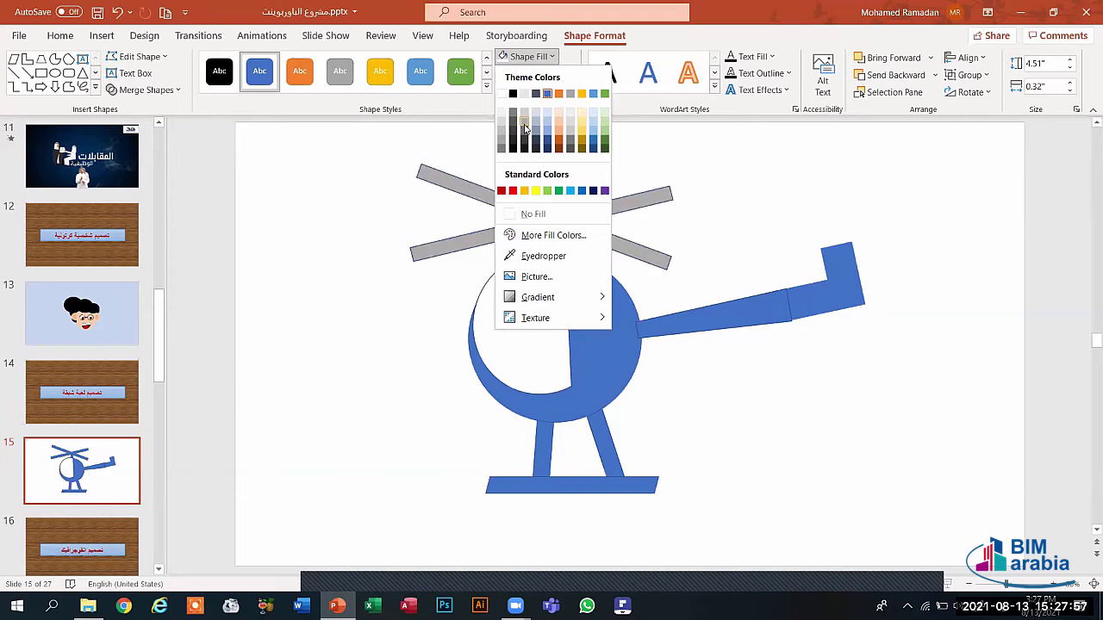
Apply a grey shape style to both rotor blades and an orange style to the body.
left_click(487, 88)
left_click(487, 88)
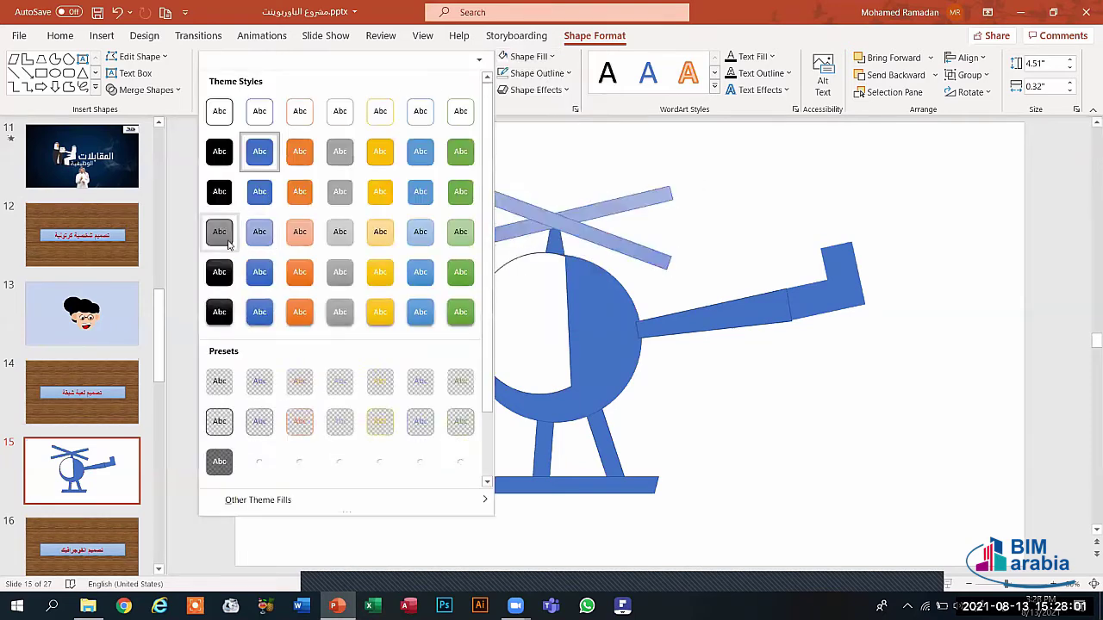
left_click(257, 461)
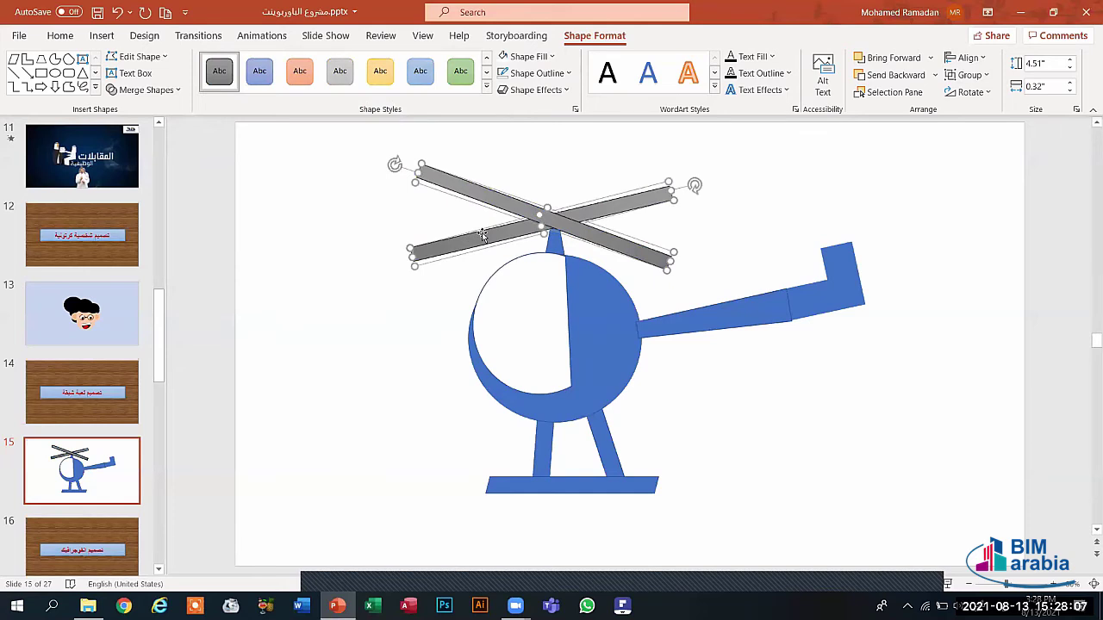
left_click(604, 304)
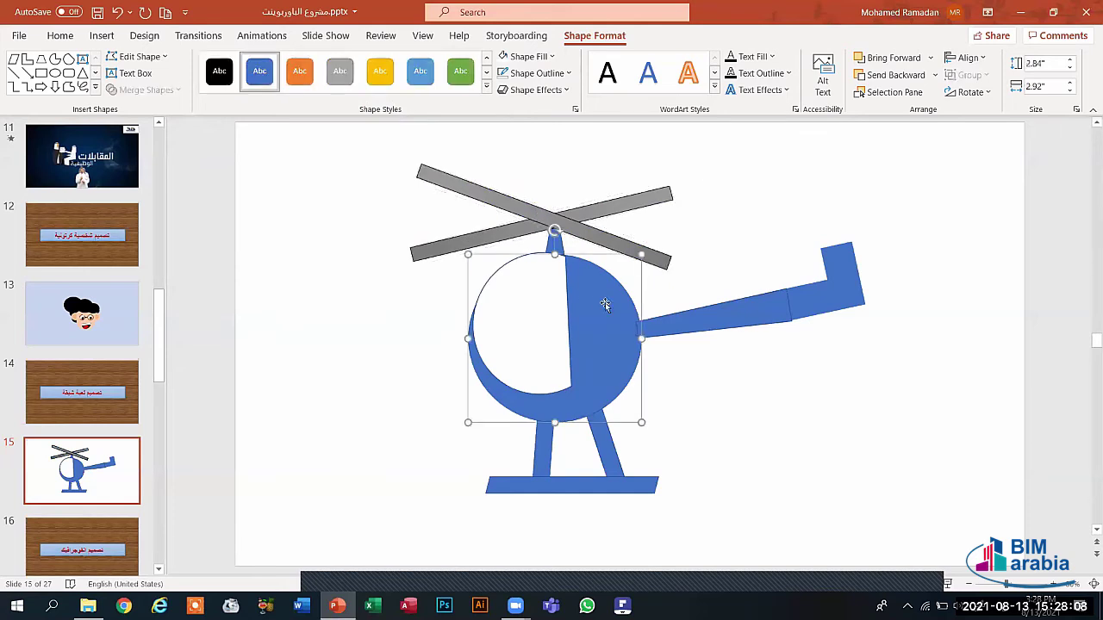
left_click(300, 69)
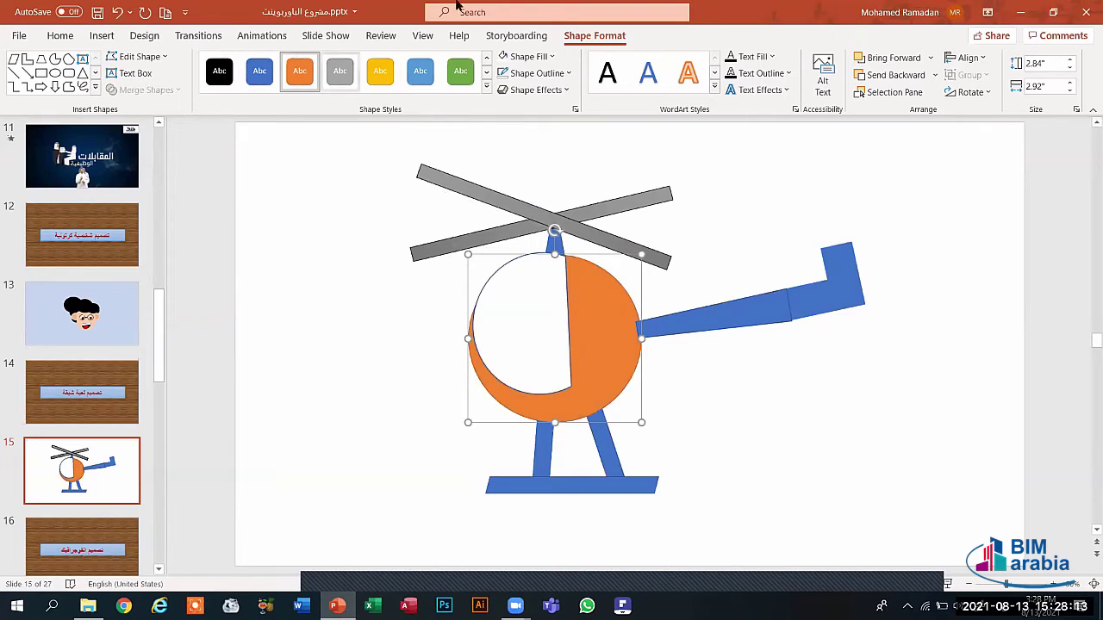
left_click(523, 58)
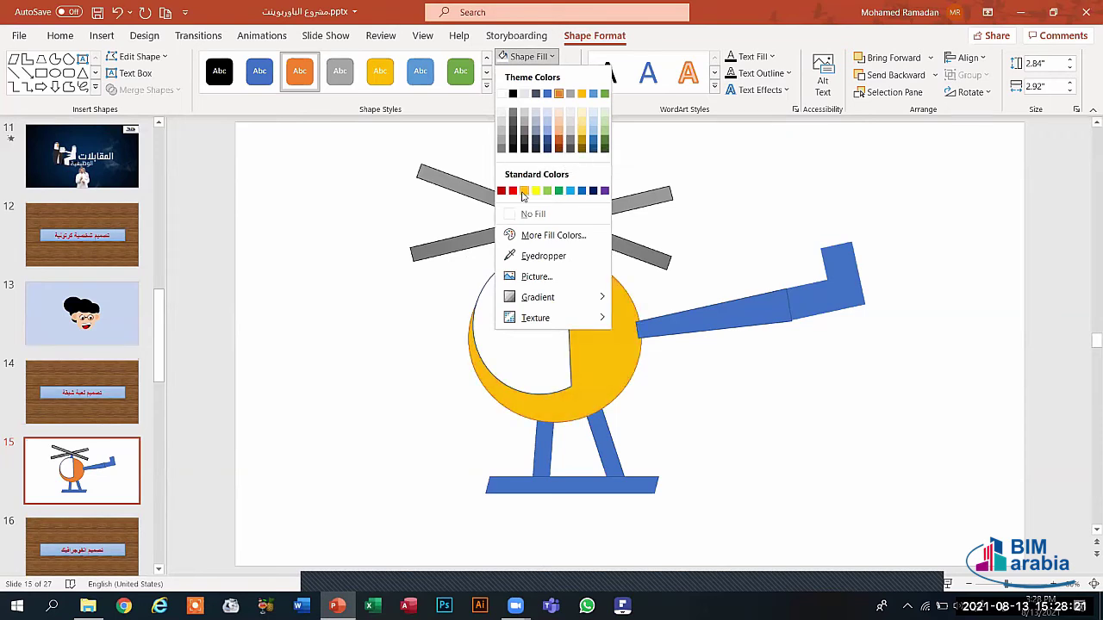
Fill the body dark orange, and the tail boom, fin, both struts and skid navy.
left_click(559, 145)
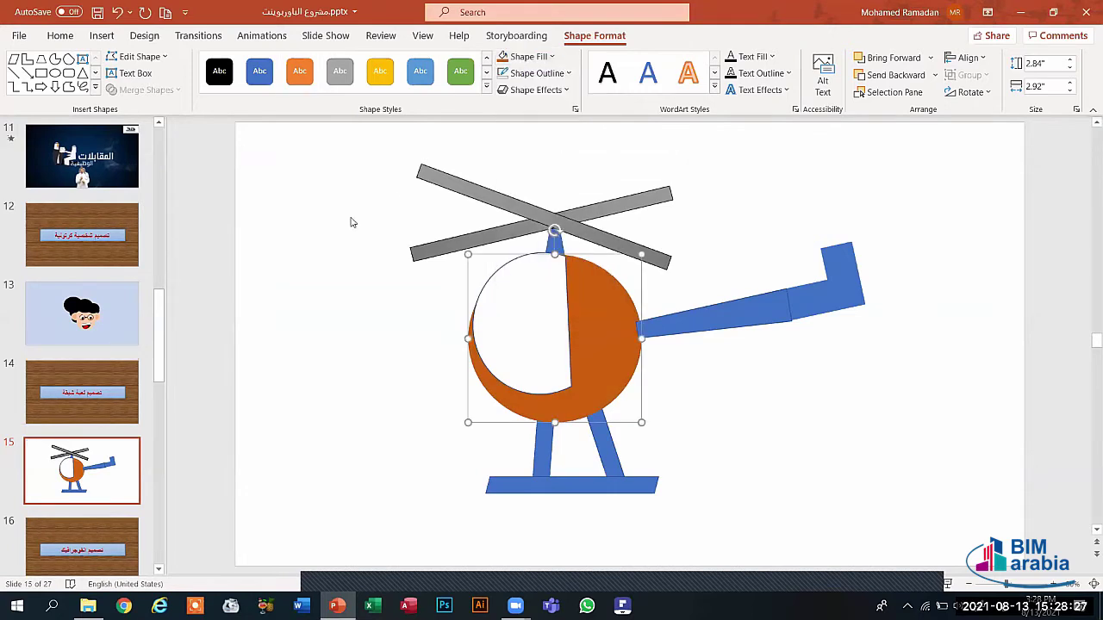
left_click(339, 247)
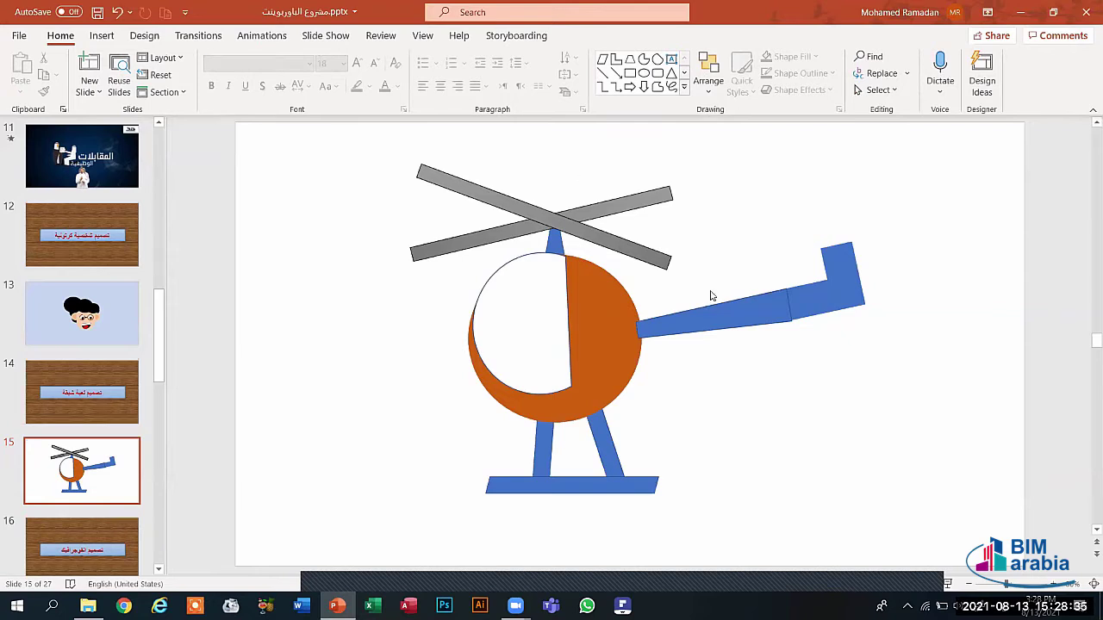
left_click(742, 310)
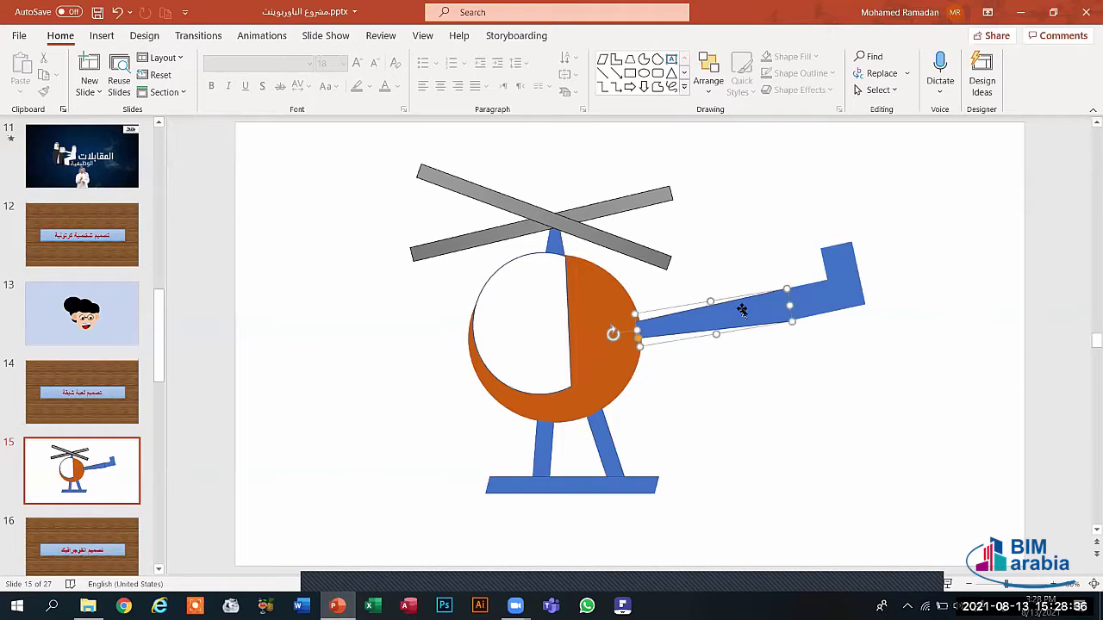
left_click(830, 293, "shift")
left_click(603, 462, "shift")
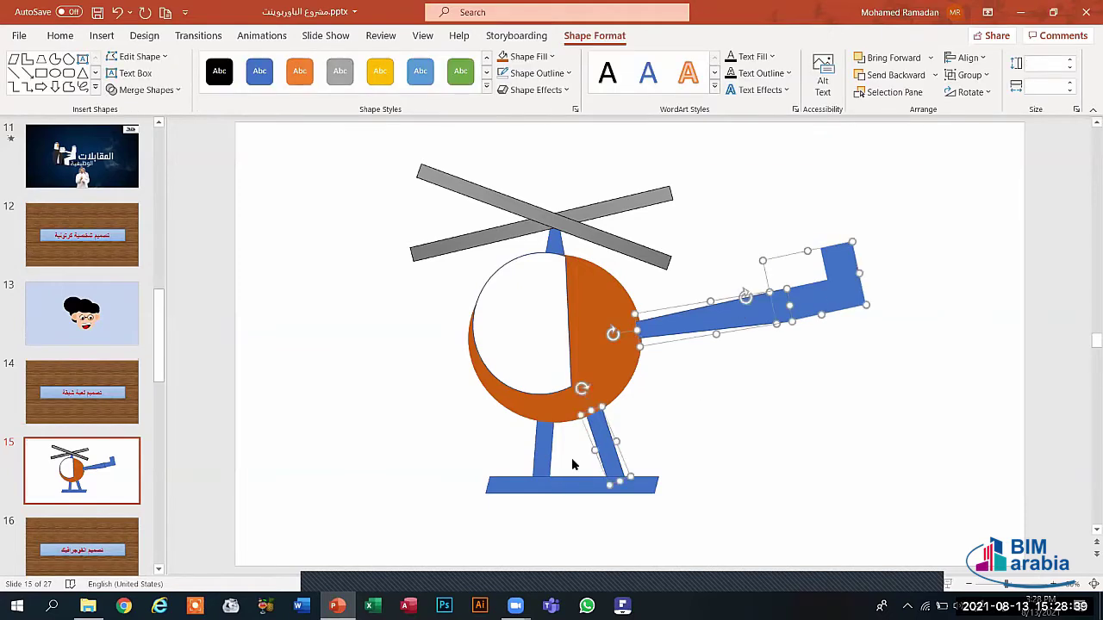
left_click(546, 468, "shift")
left_click(576, 488, "shift")
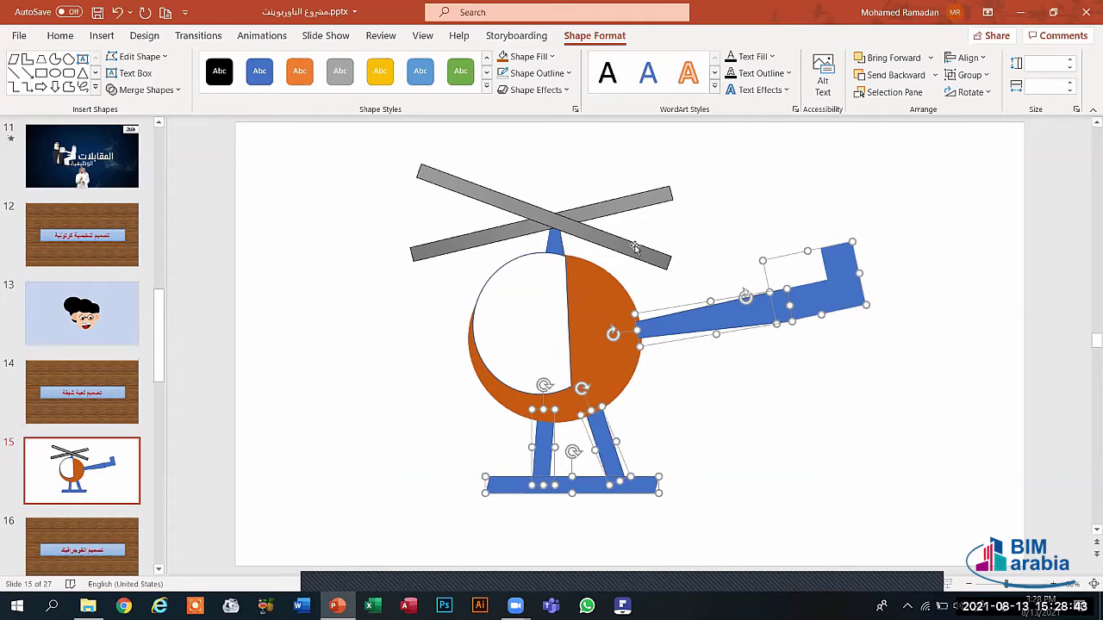
left_click(527, 56)
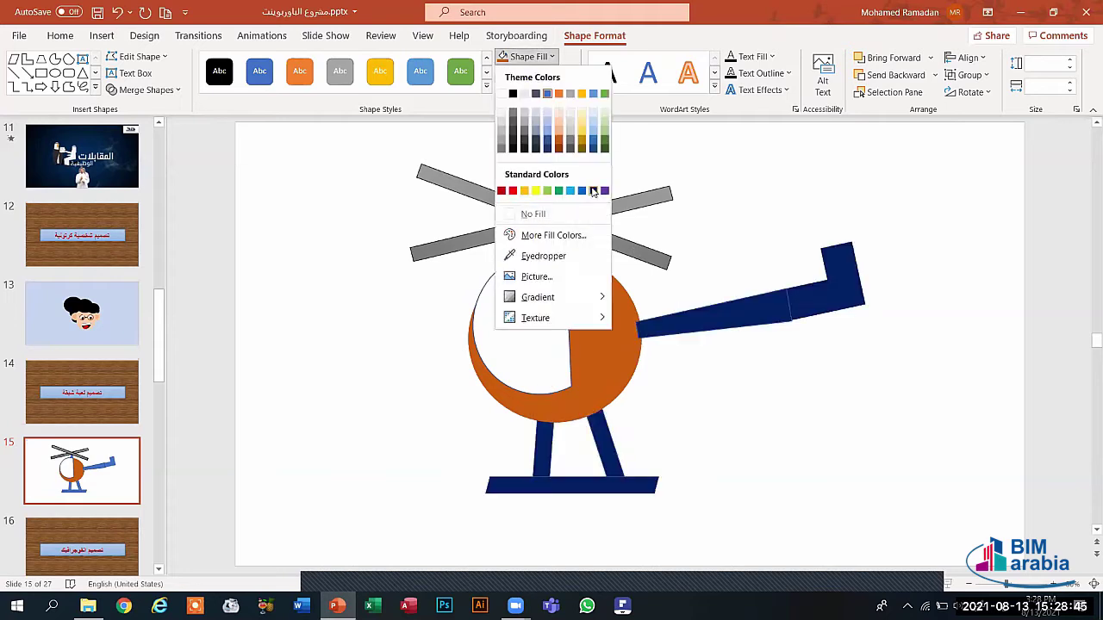
left_click(593, 192)
left_click(772, 414)
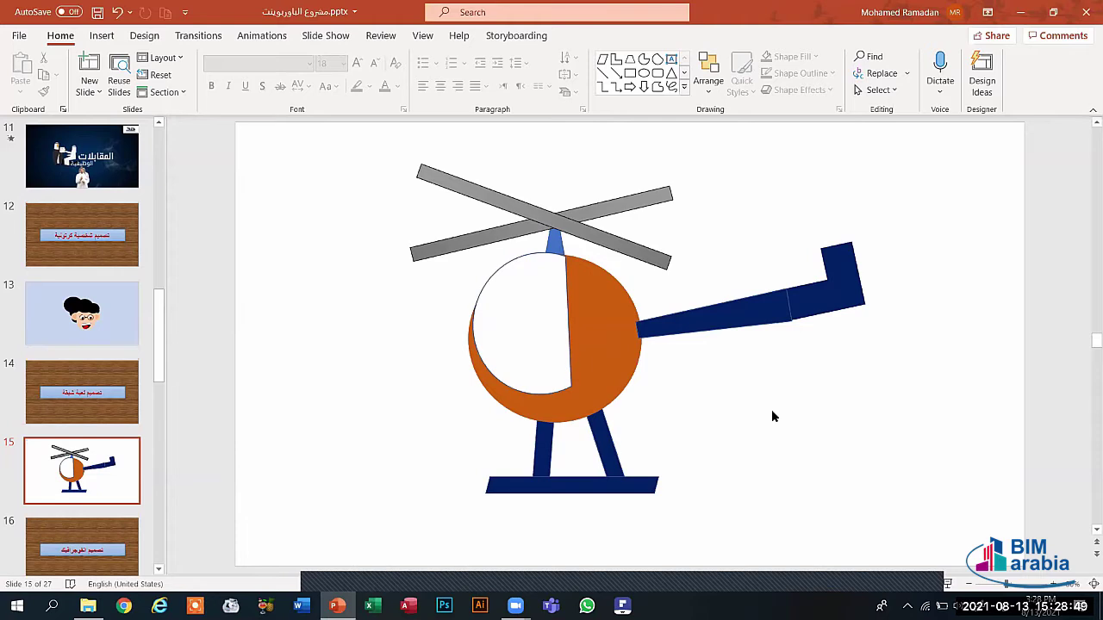
Remove the outlines from both tail-boom segments and both landing legs.
left_click(813, 298)
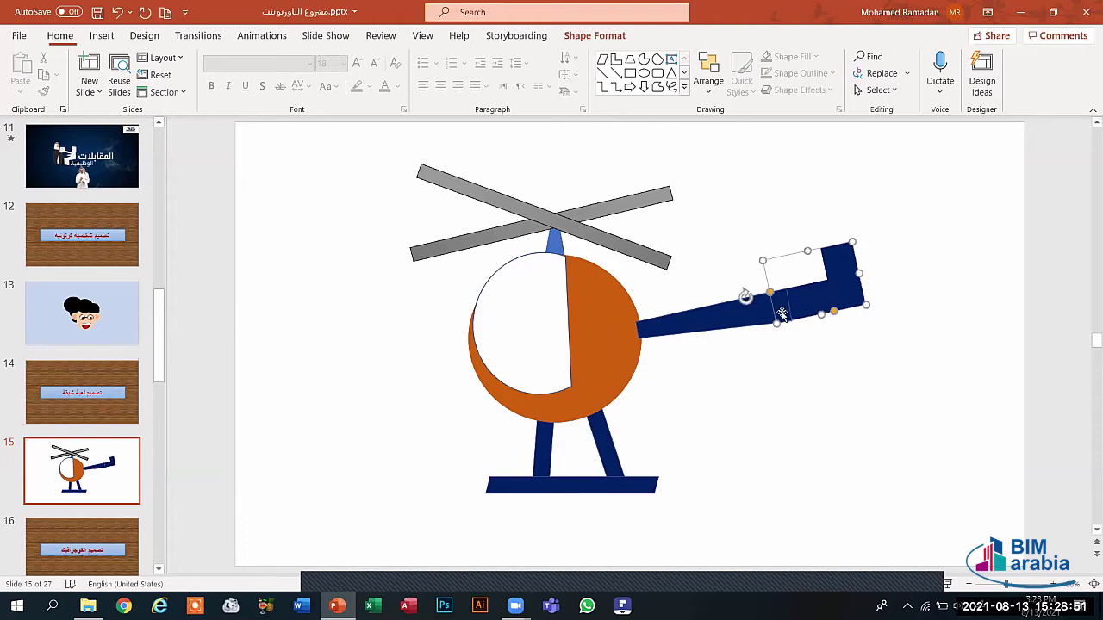
left_click(755, 322, "shift")
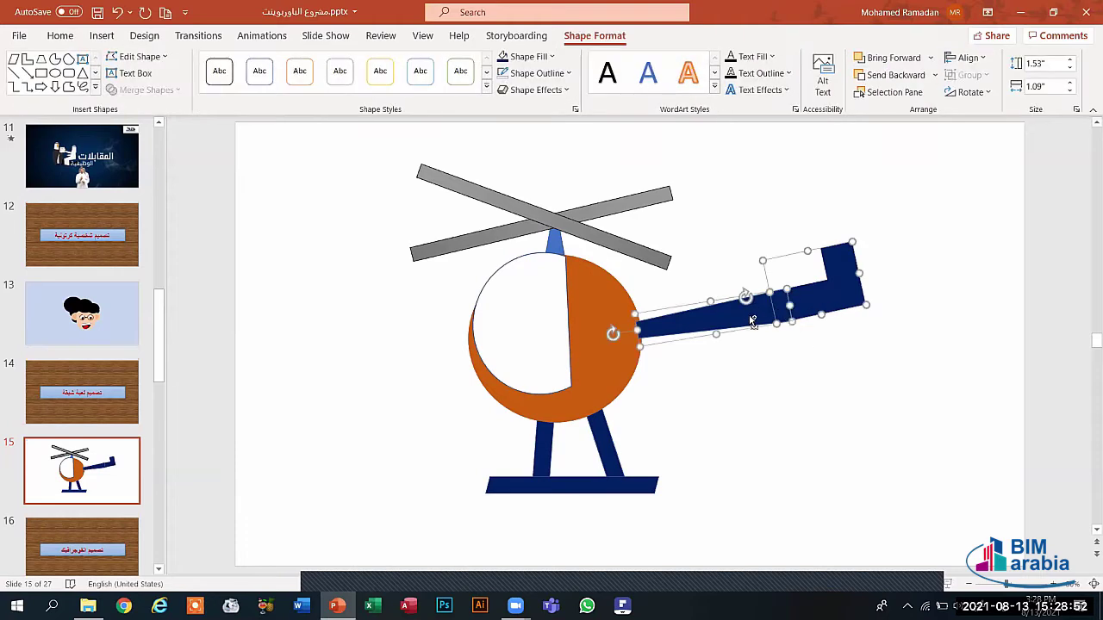
left_click(593, 463, "shift")
left_click(546, 459, "shift")
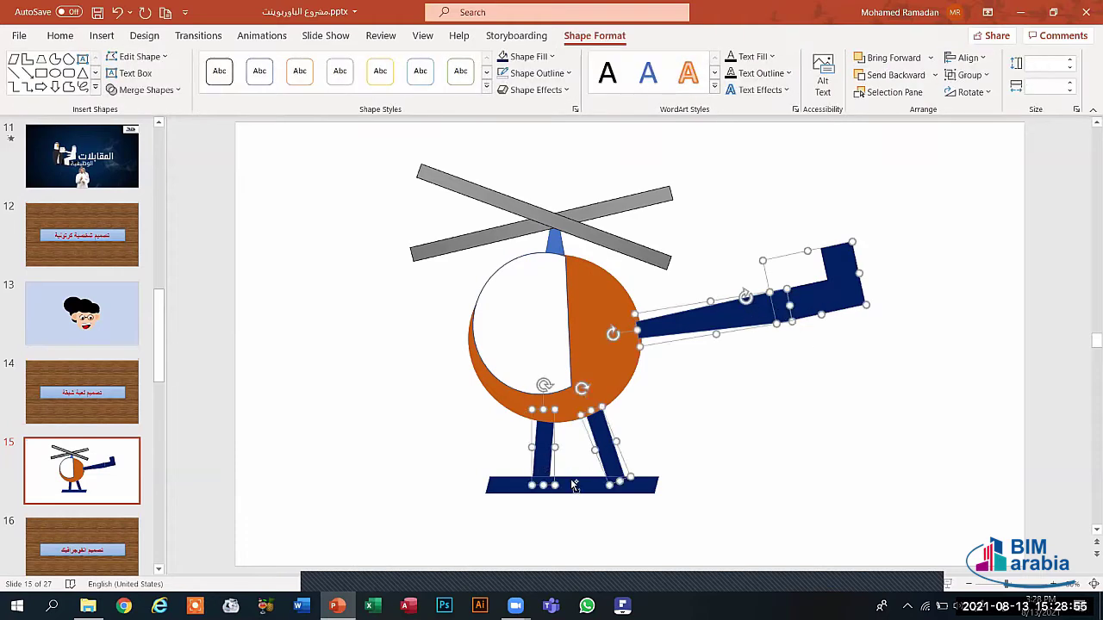
left_click(535, 73)
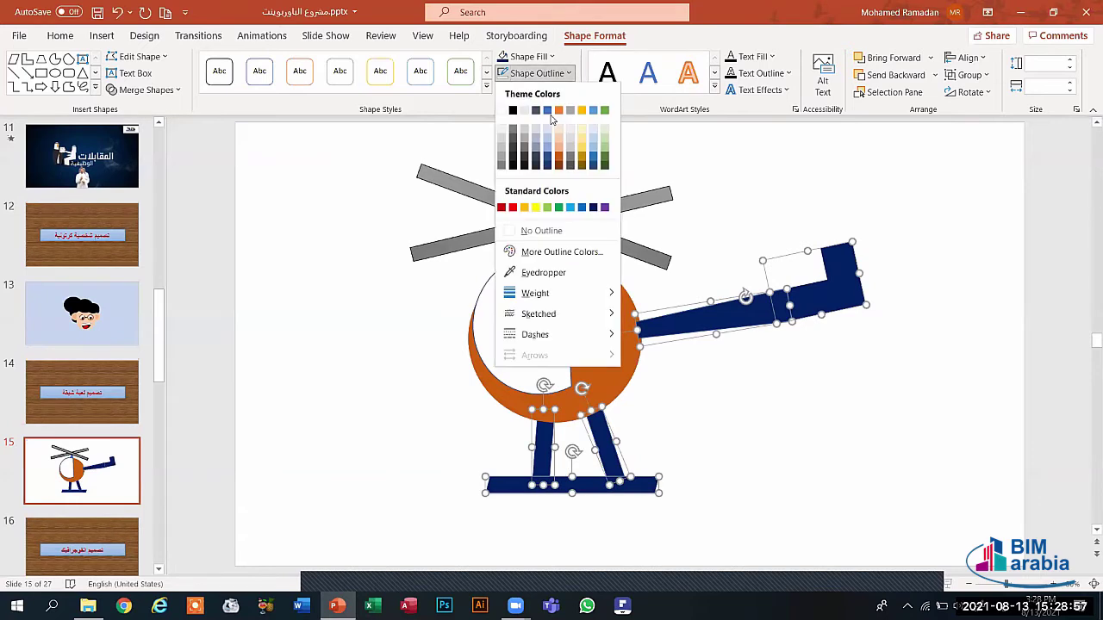
left_click(541, 230)
left_click(838, 457)
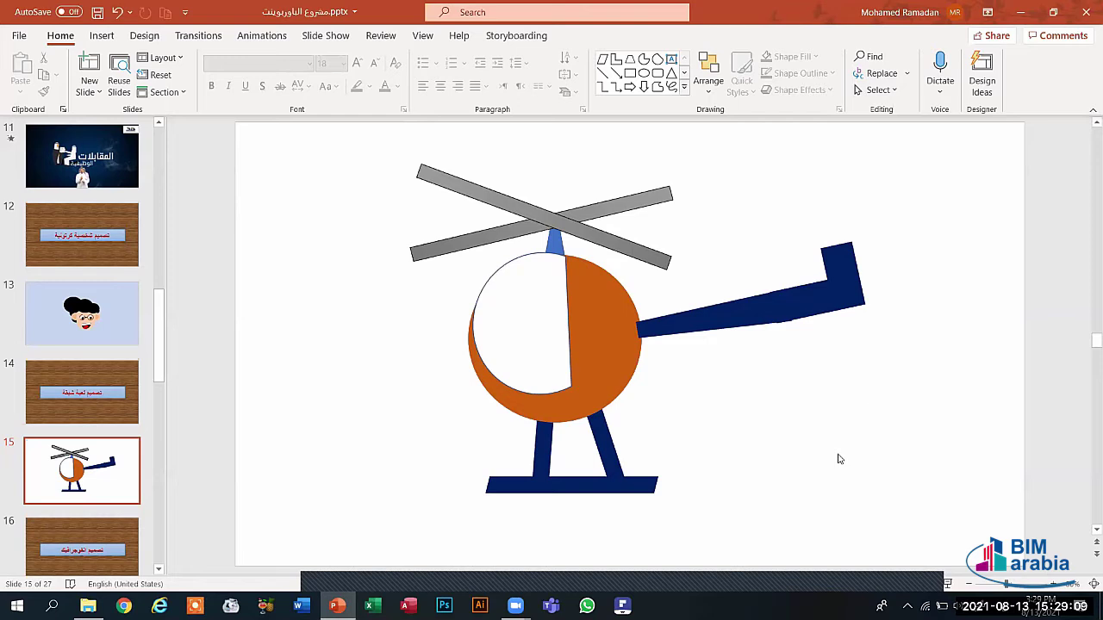
Rotate the second grey blade to a steeper angle so both blades cross above the cockpit.
left_click(621, 245)
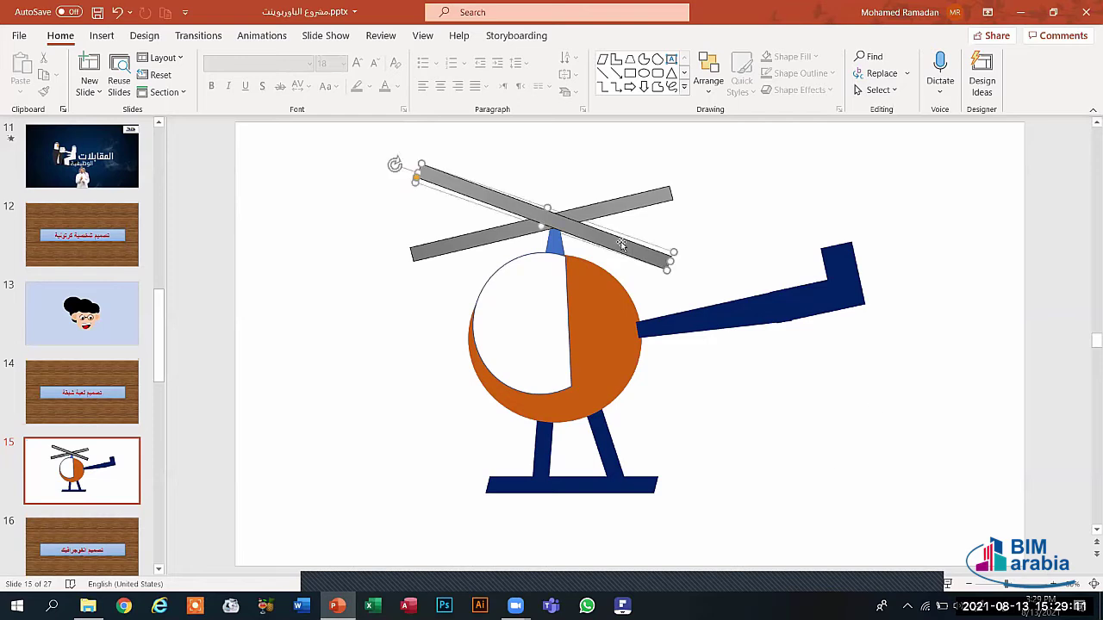
left_click(412, 143)
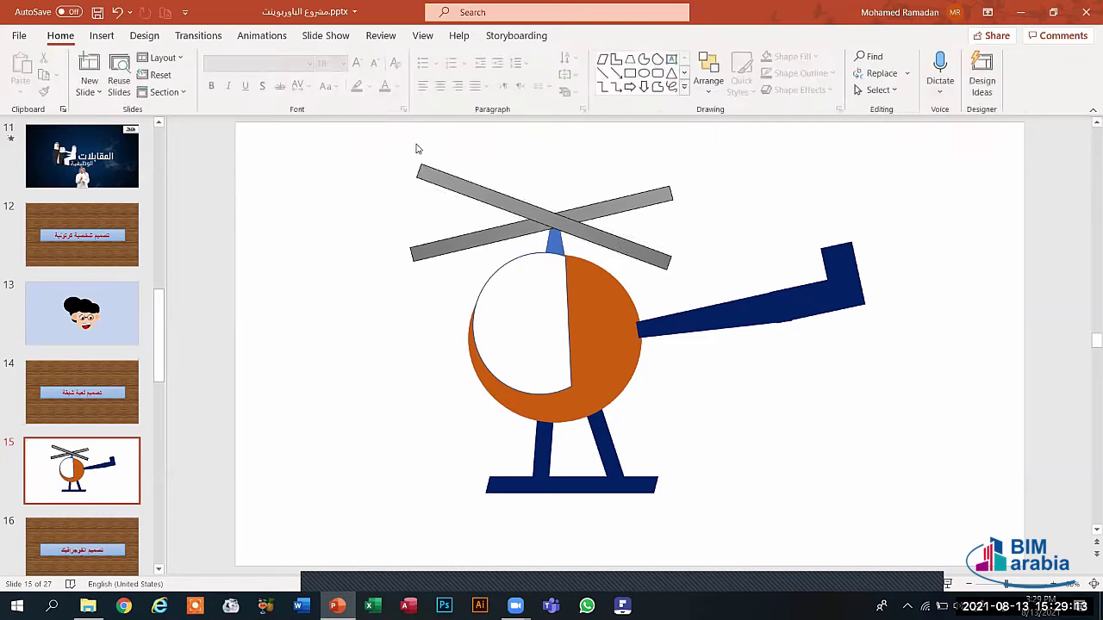
left_click(422, 172)
left_click_drag(394, 163, 473, 168)
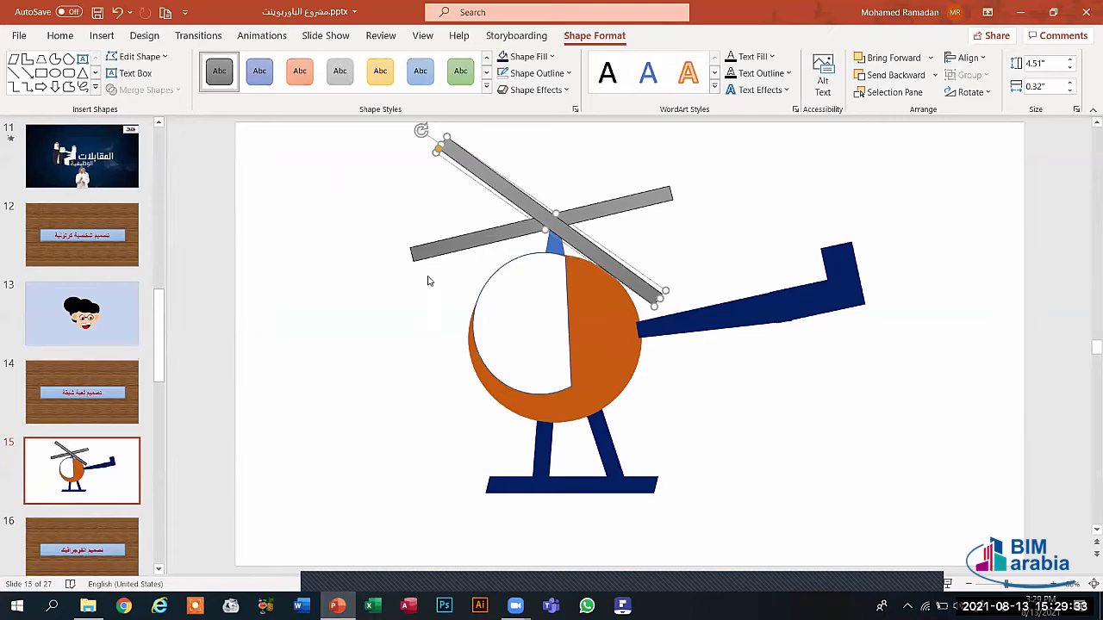
left_click(379, 319)
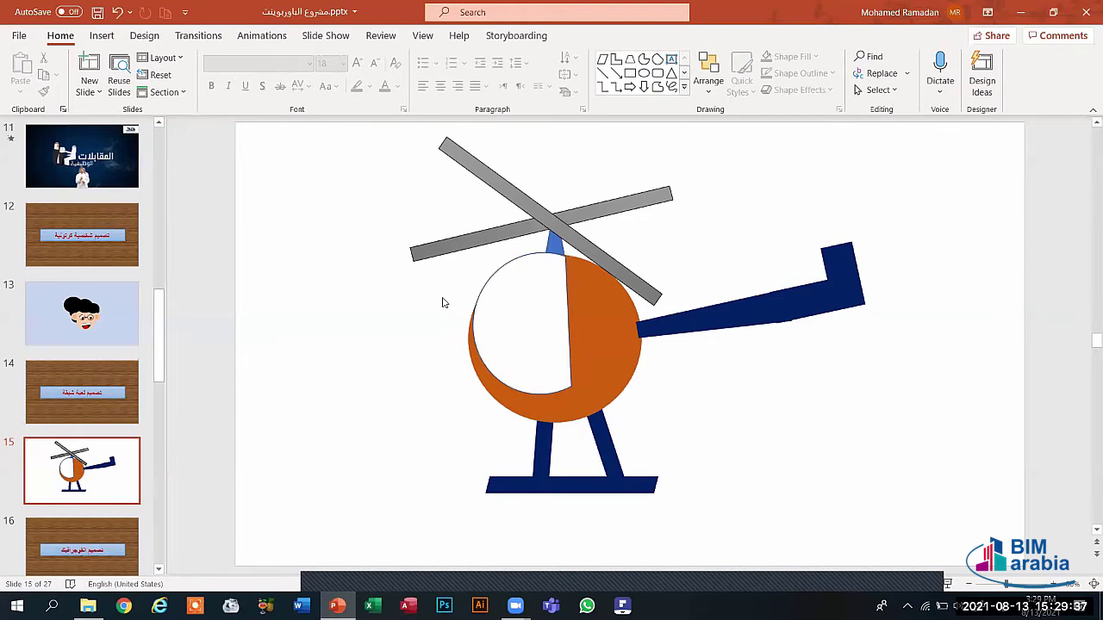
left_click(521, 198)
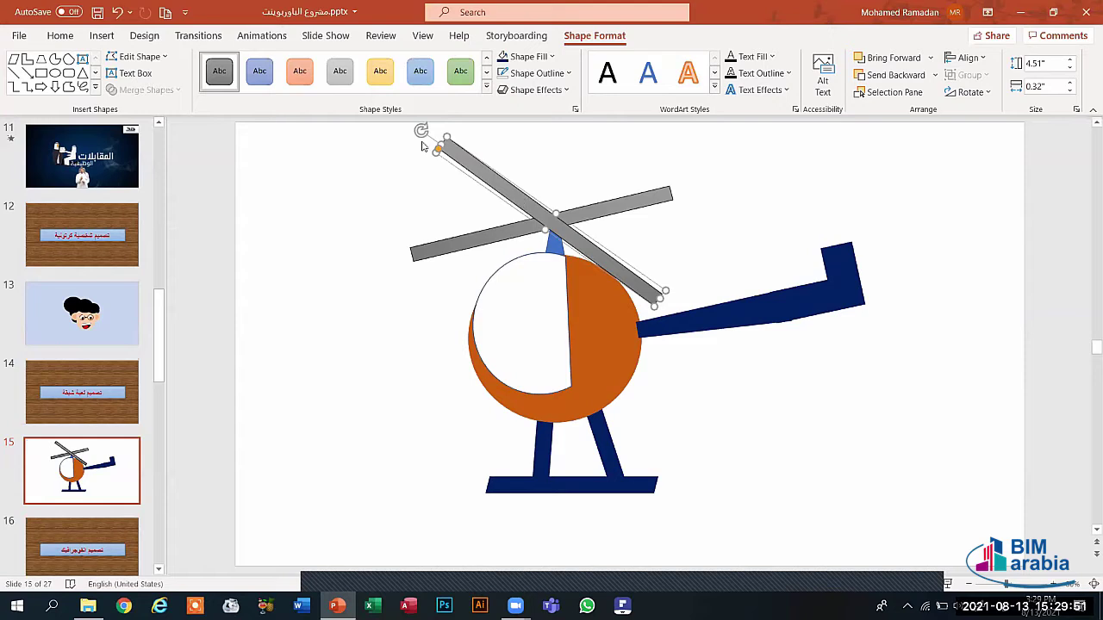
Apply the Spin emphasis animation to the diagonal rotor blade and preview it.
left_click(271, 38)
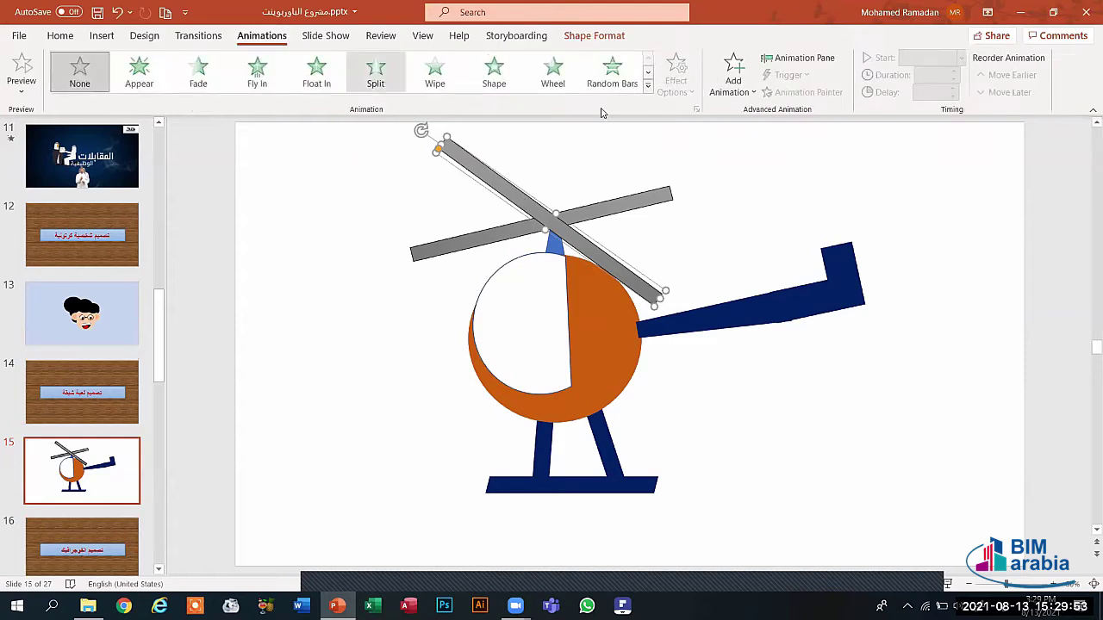
left_click(647, 73)
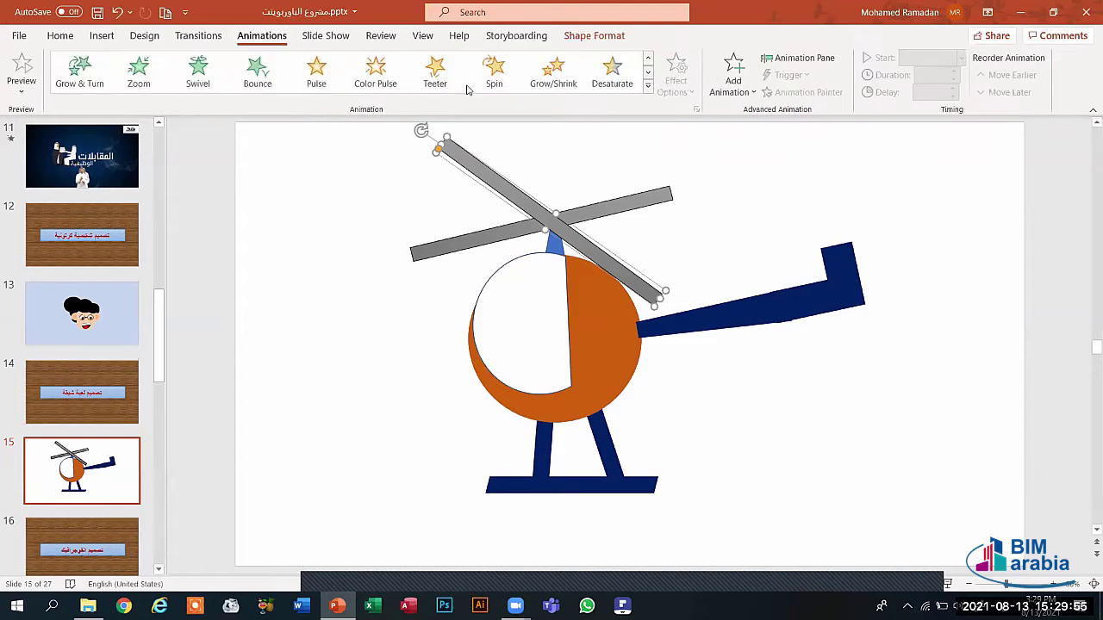
left_click(493, 79)
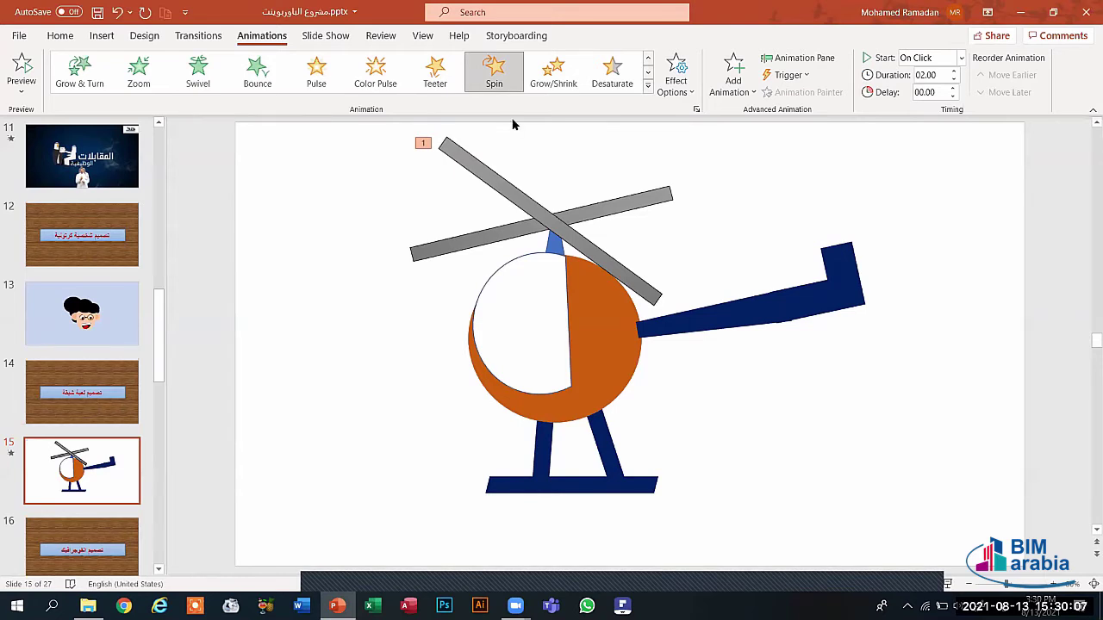
left_click(19, 68)
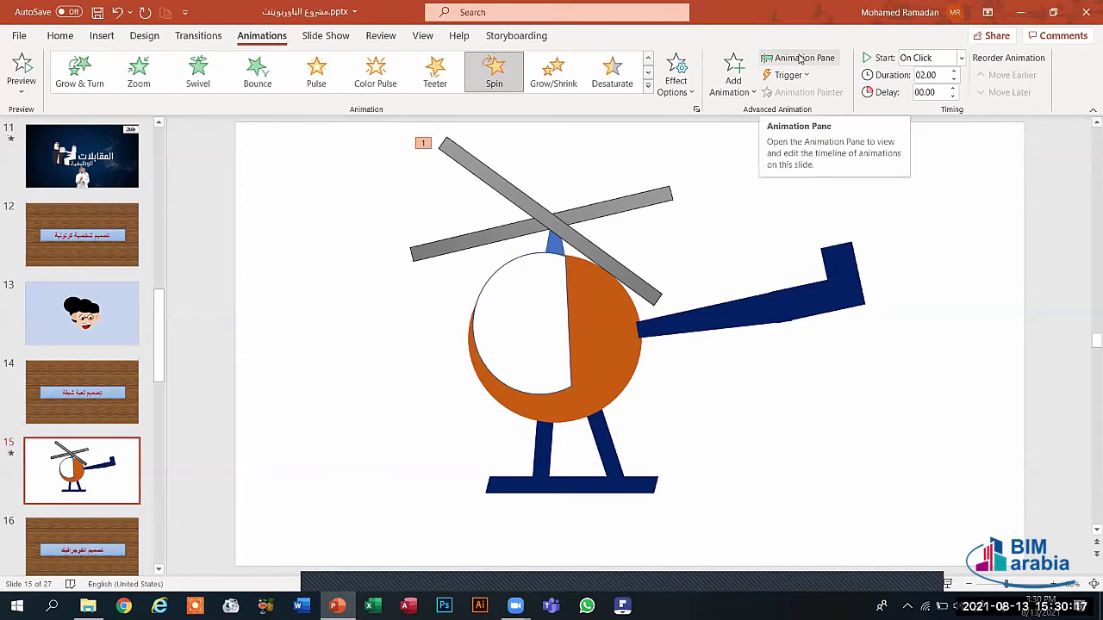
Set the rotor blade's Spin animation to start With Previous in the Animation Pane.
left_click(799, 59)
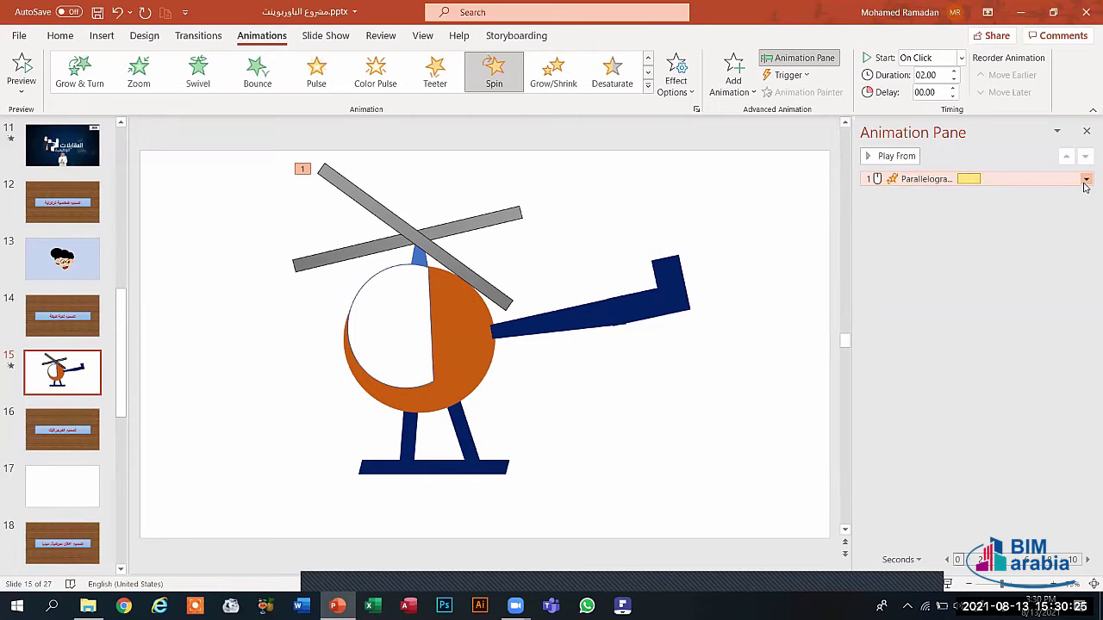
left_click(1085, 183)
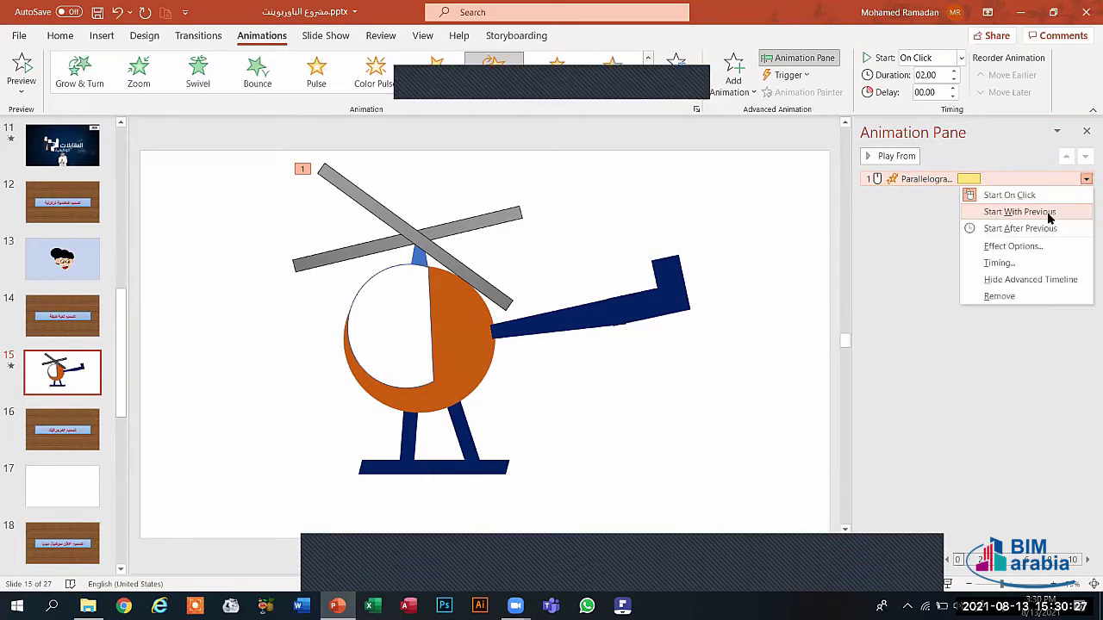
left_click(1049, 215)
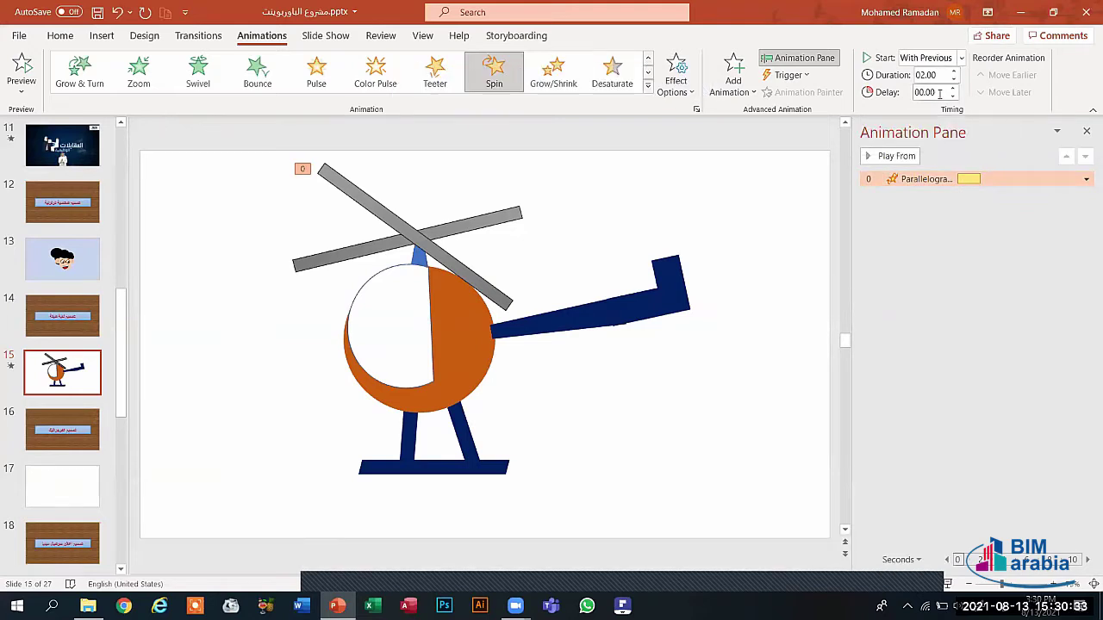
Inspect the Spin timing's Repeat options, cancel without changes, and close the Animation Pane.
left_click(1086, 182)
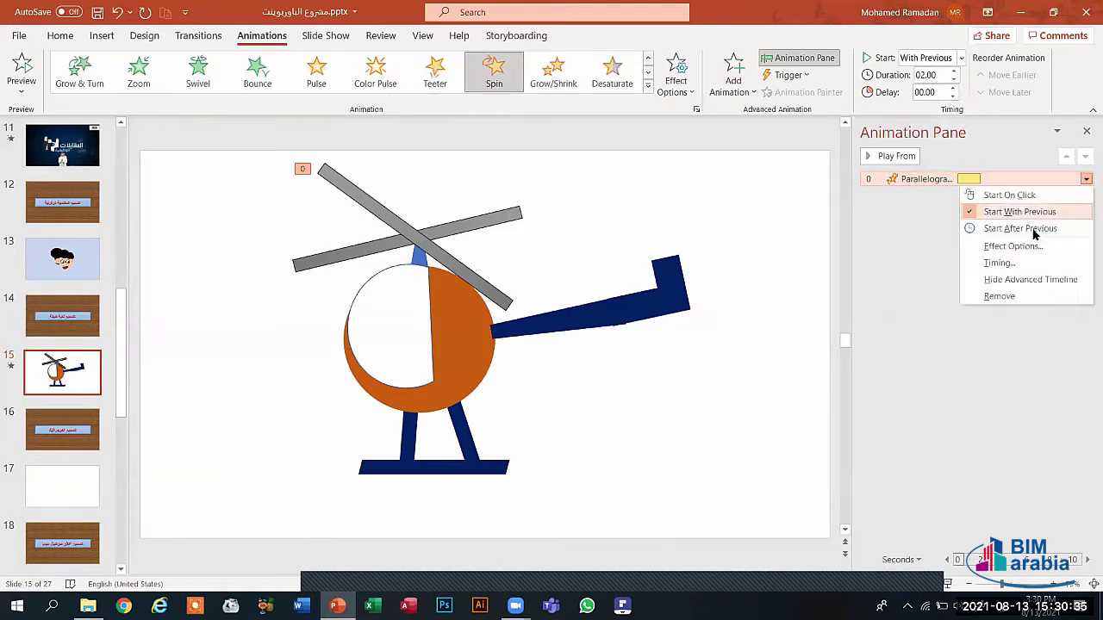
left_click(1015, 254)
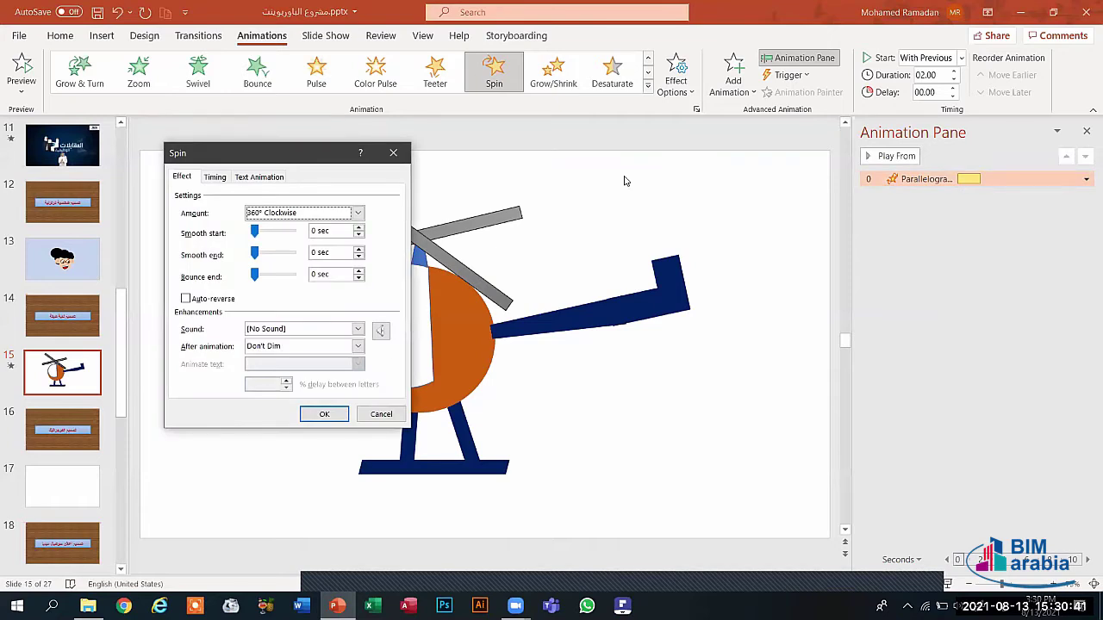
left_click(215, 177)
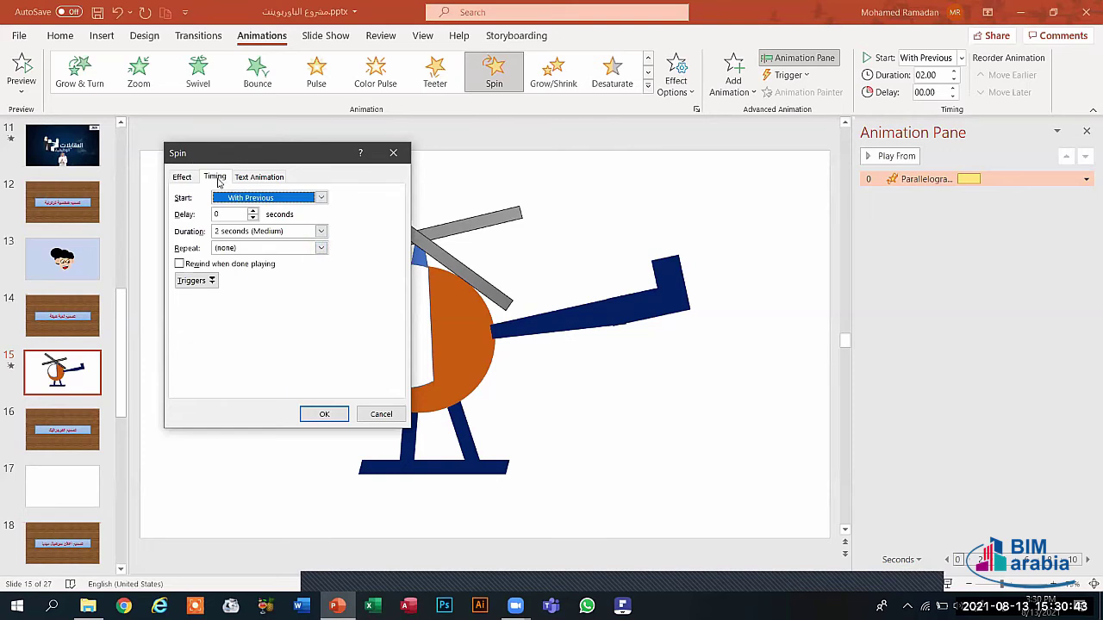
left_click(249, 250)
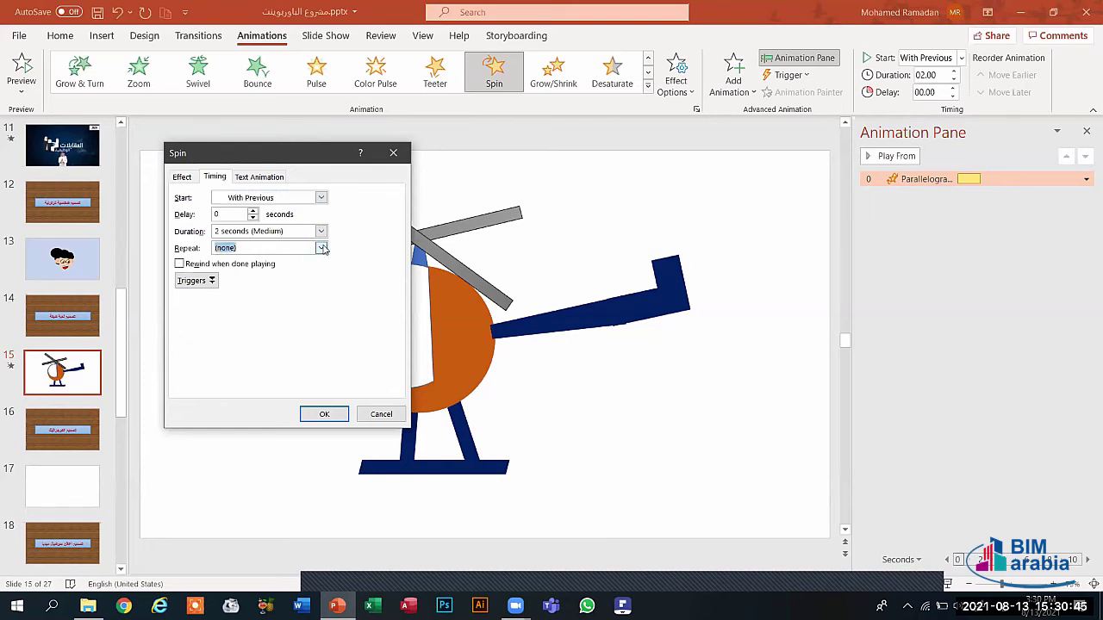
left_click(320, 247)
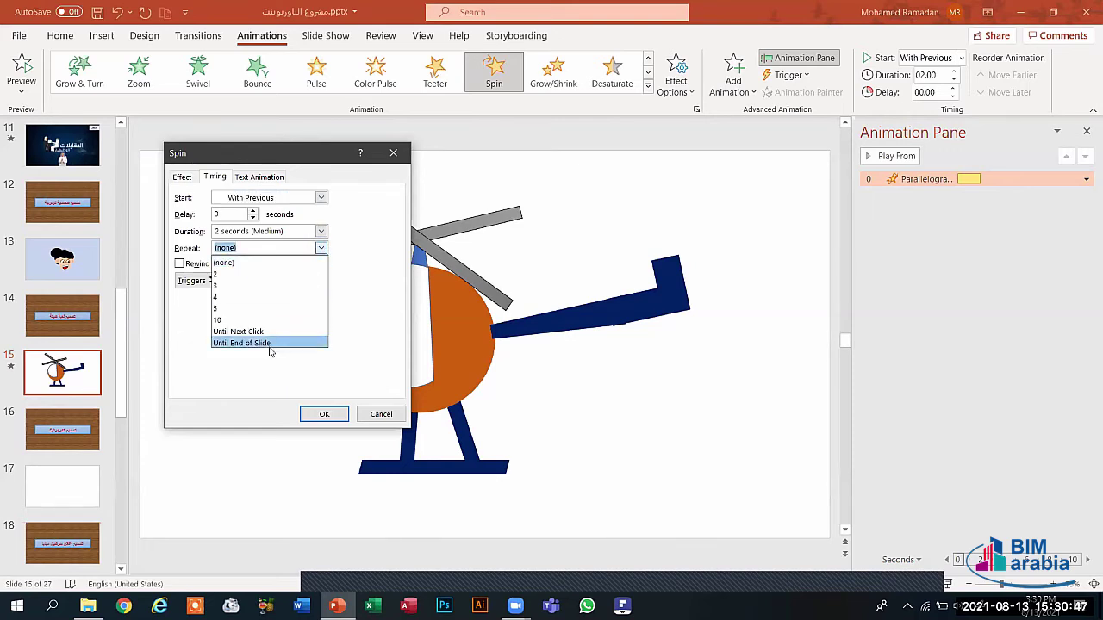
left_click(326, 416)
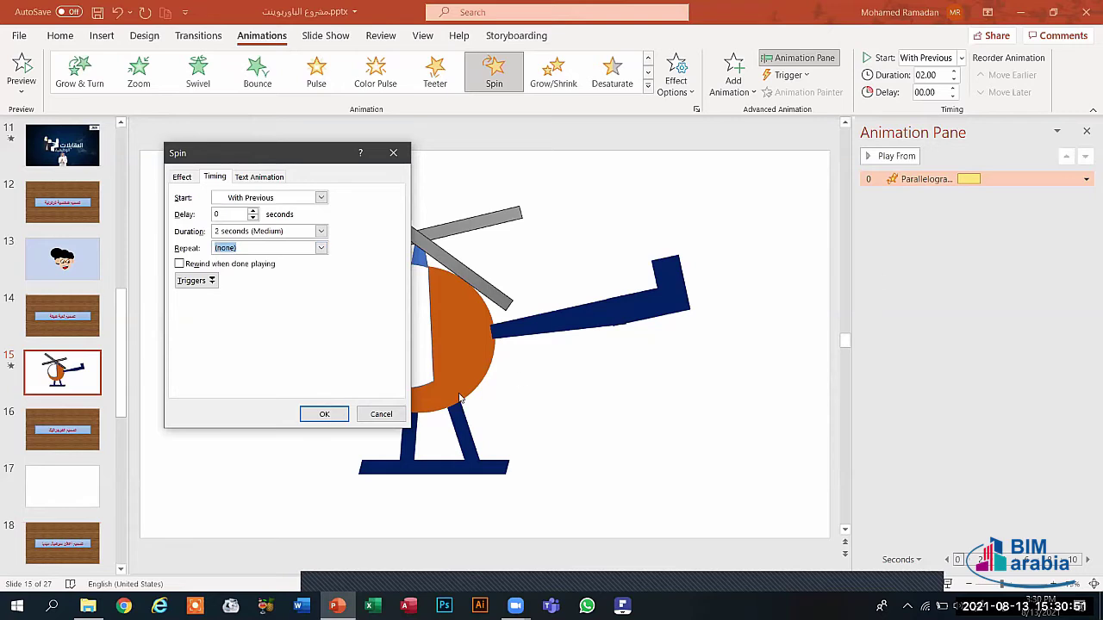
left_click(381, 414)
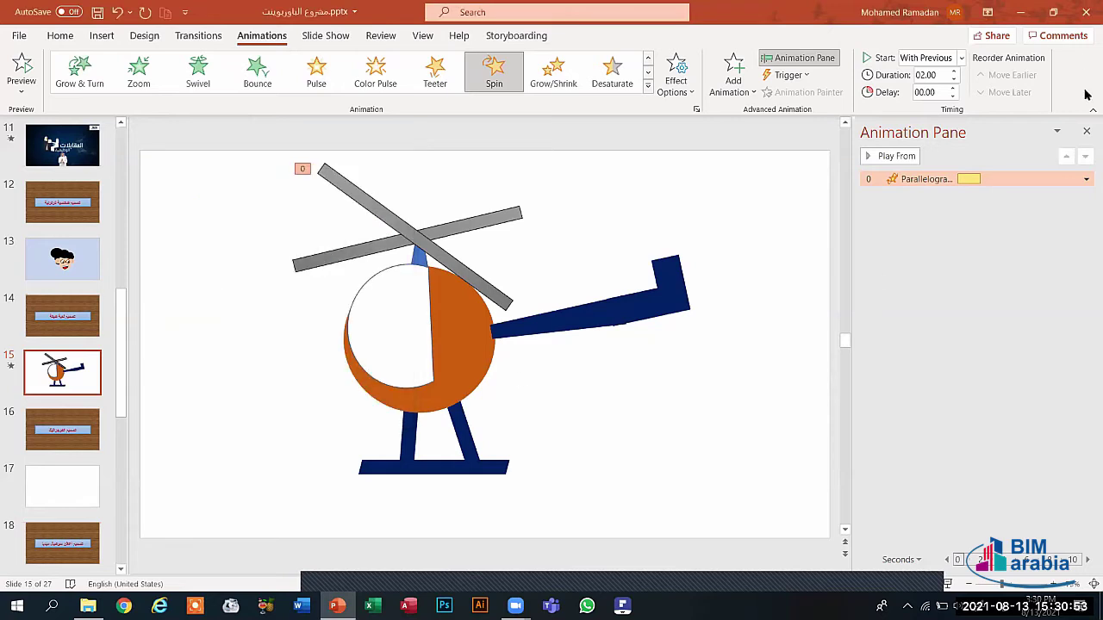
left_click(1087, 131)
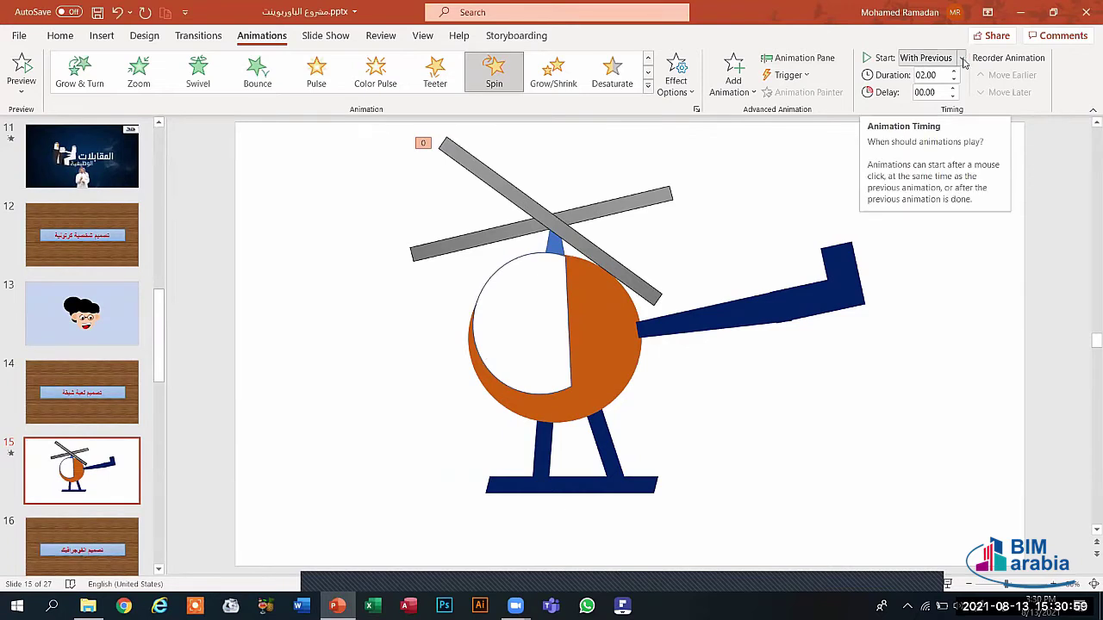
Set the diagonal blade's Spin timing to repeat Until End of Slide.
left_click(523, 210)
left_click(799, 62)
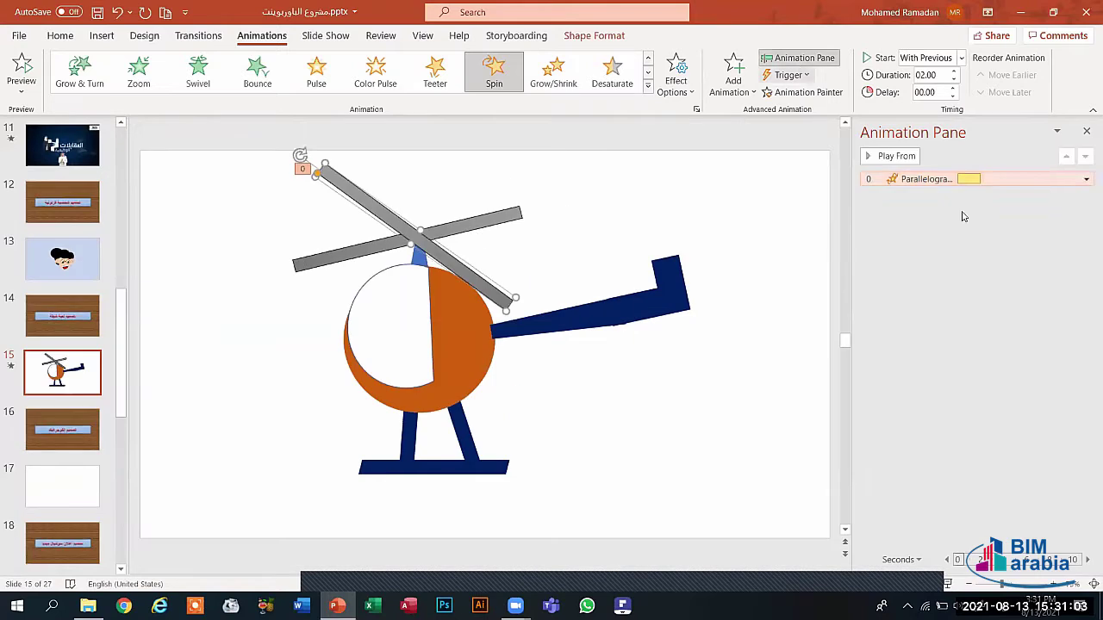
left_click(1085, 179)
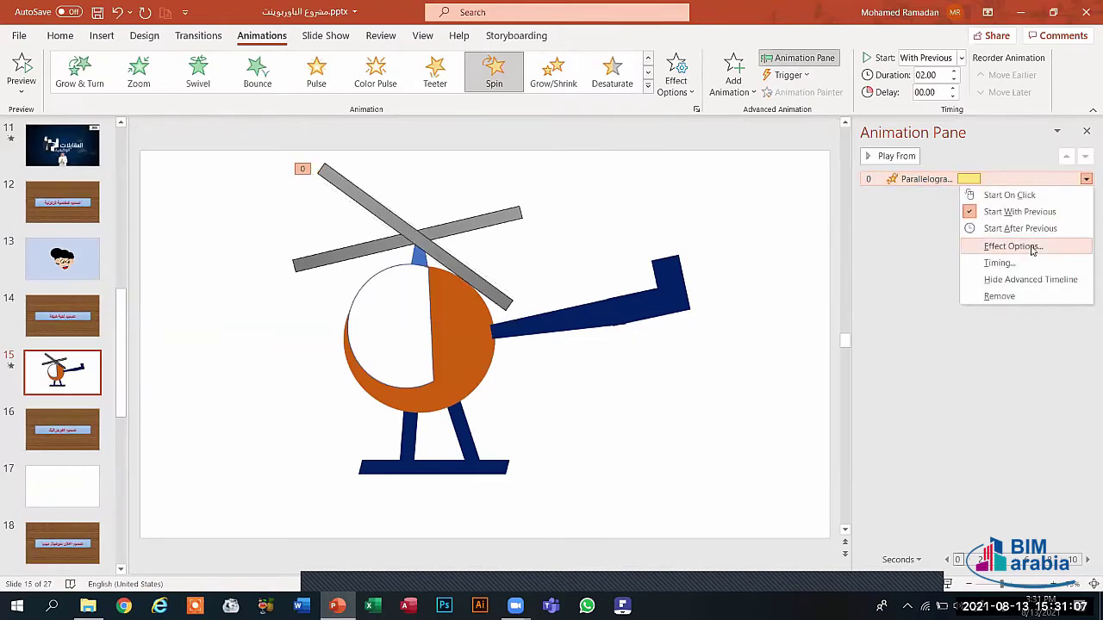
left_click(1013, 247)
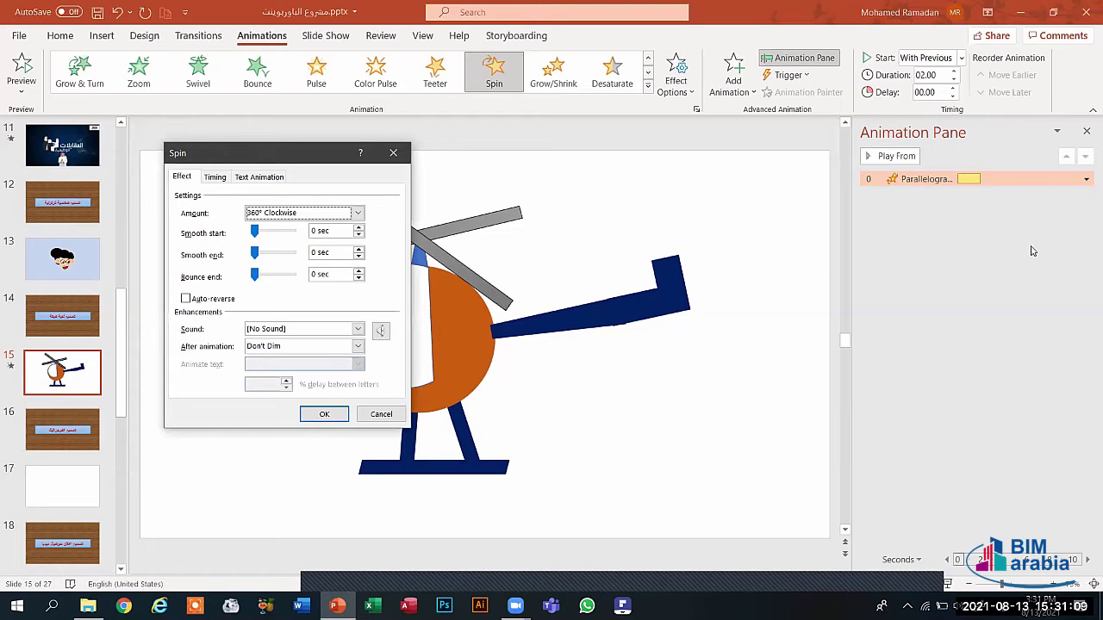
left_click(217, 178)
left_click(321, 248)
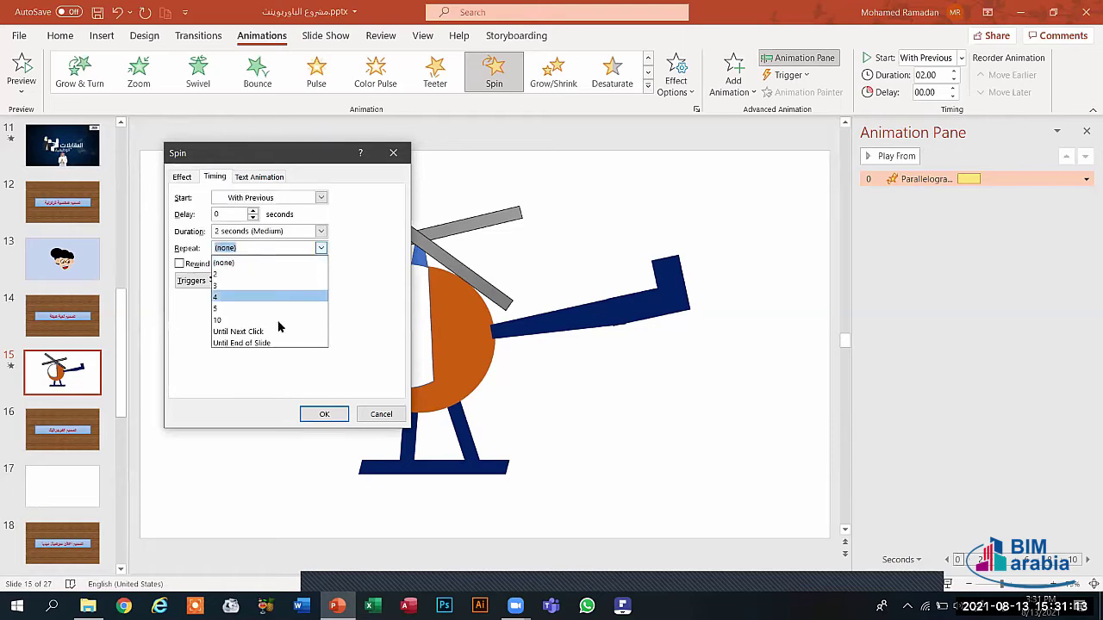
left_click(266, 344)
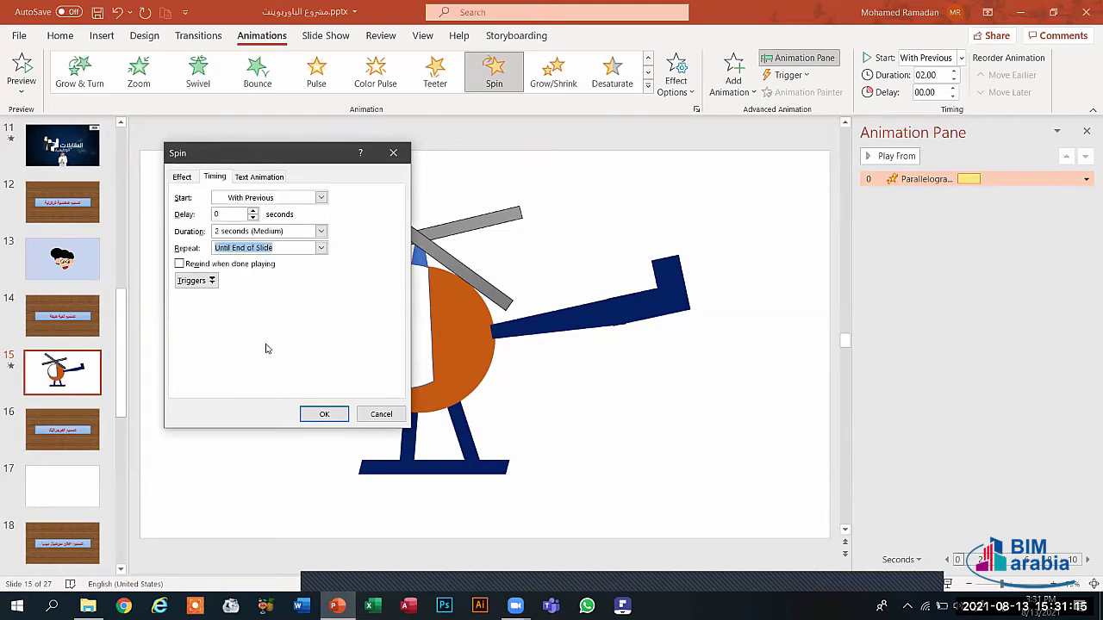
left_click(324, 415)
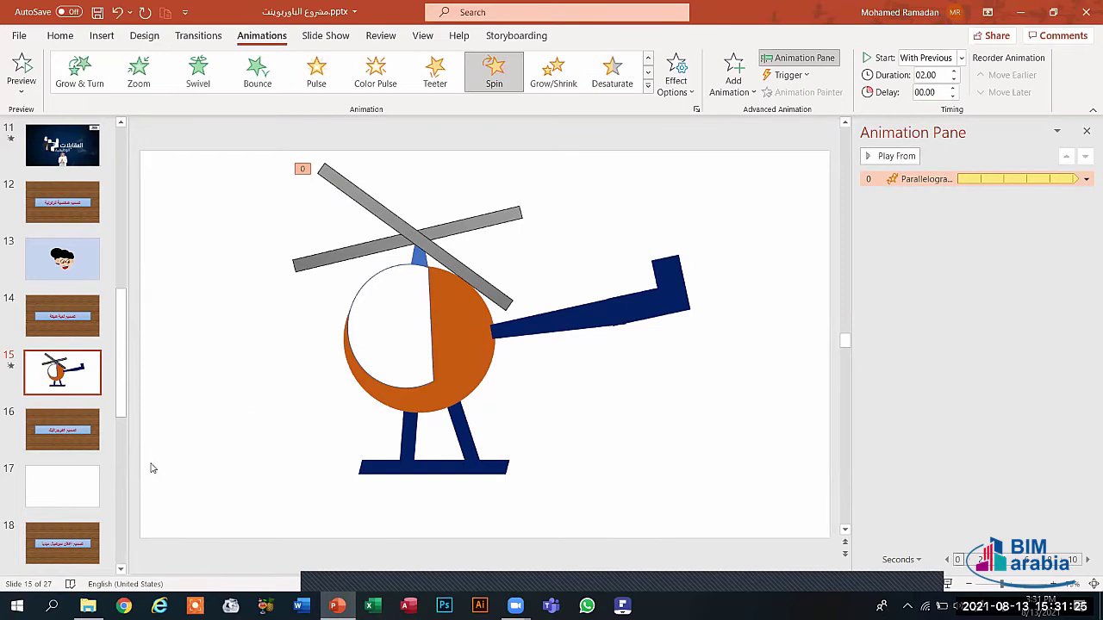
left_click(352, 252)
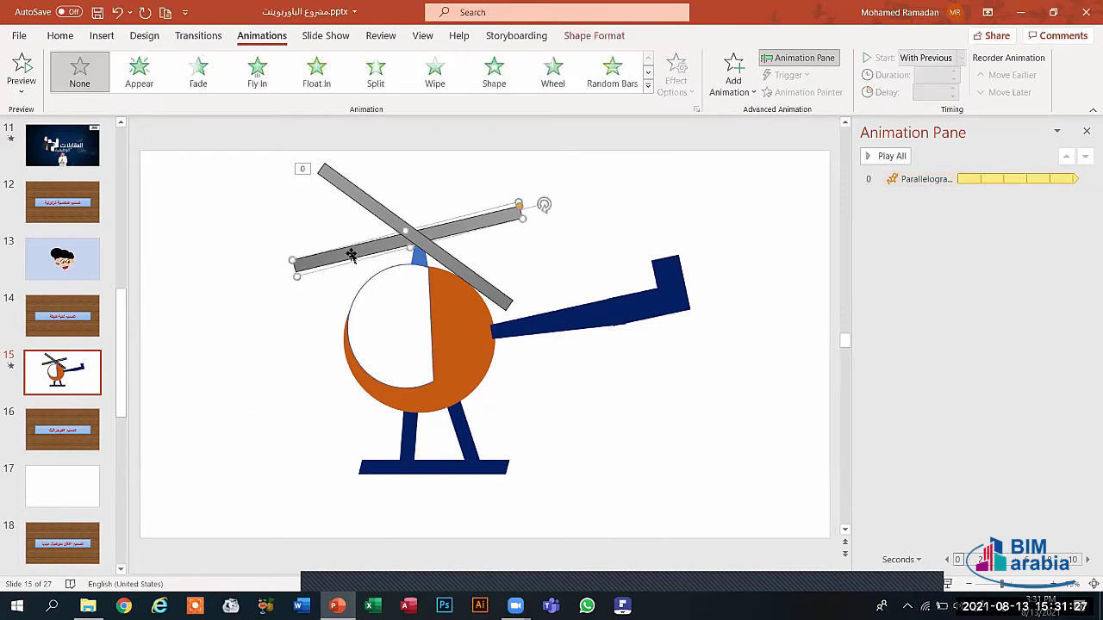
left_click(649, 75)
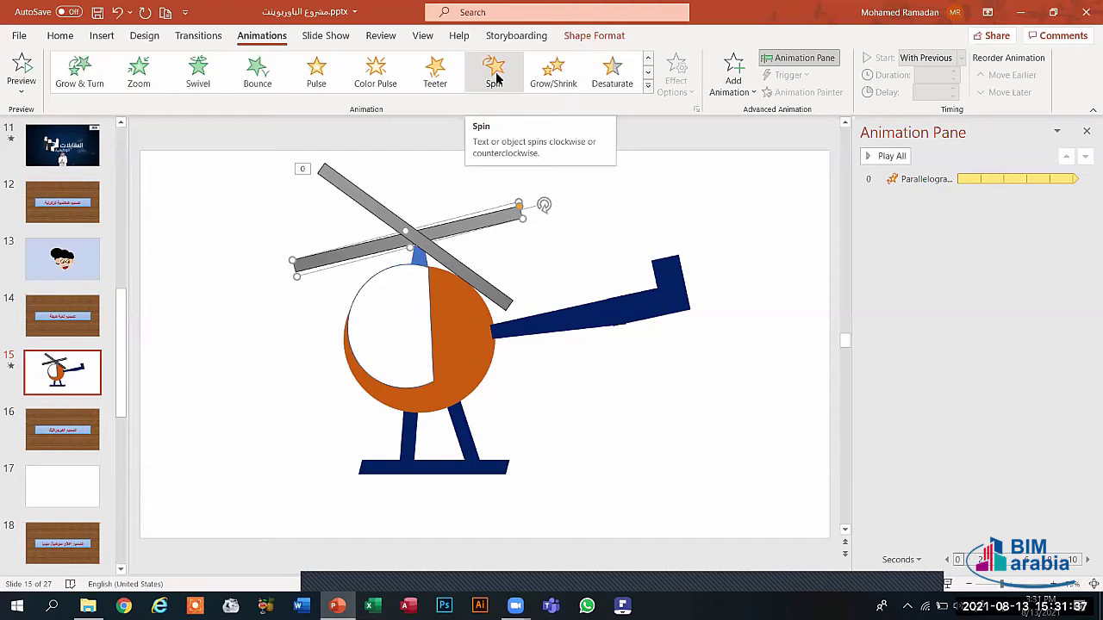
left_click(362, 194)
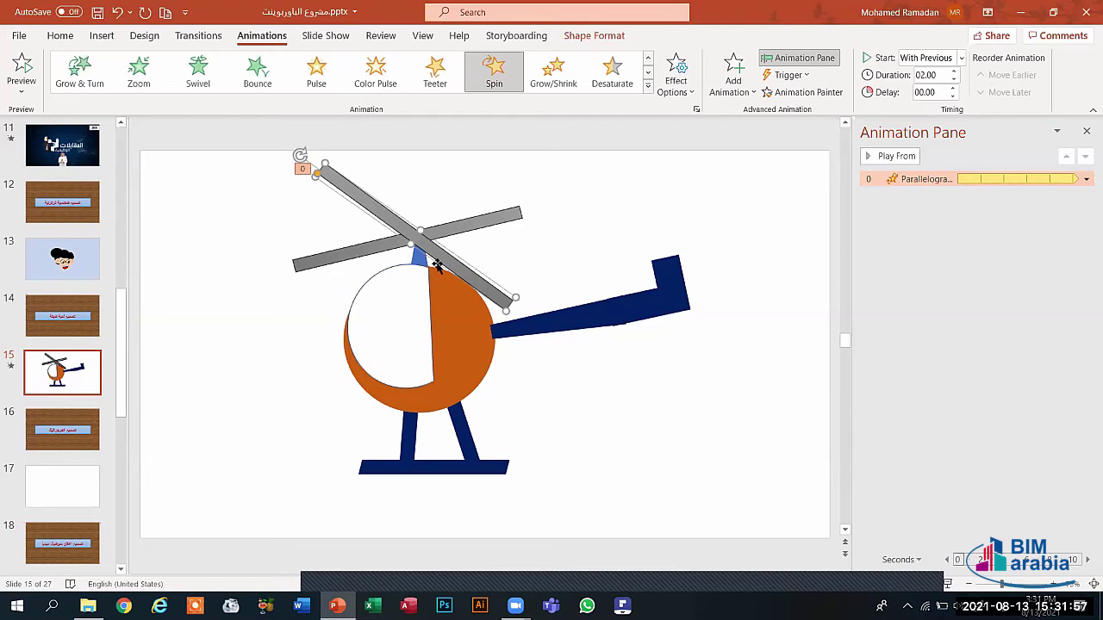
left_click(834, 92)
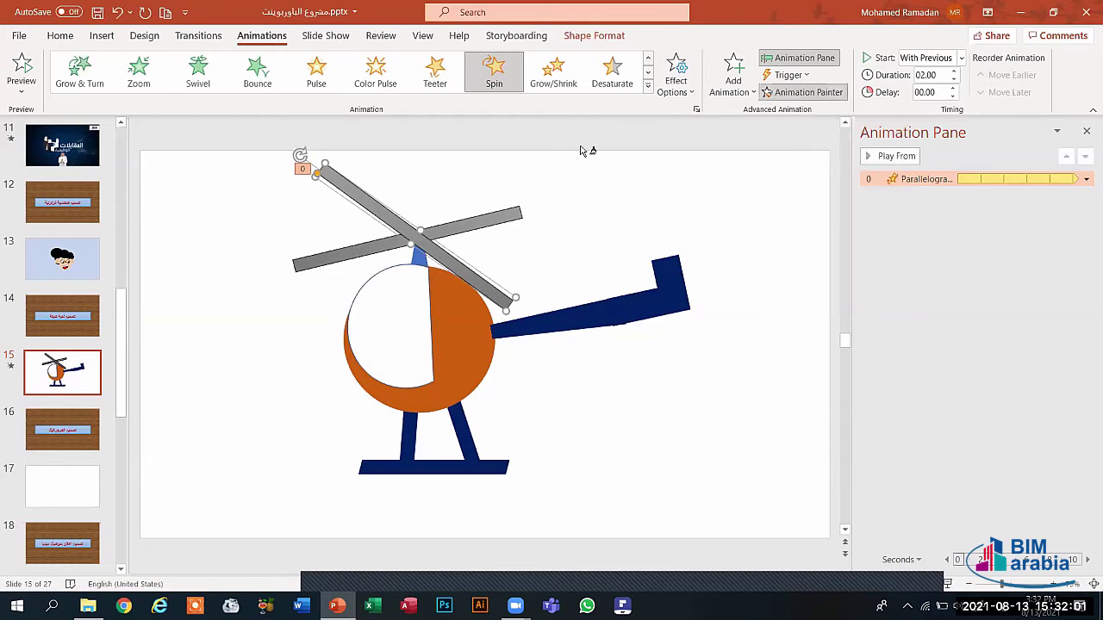
left_click(494, 221)
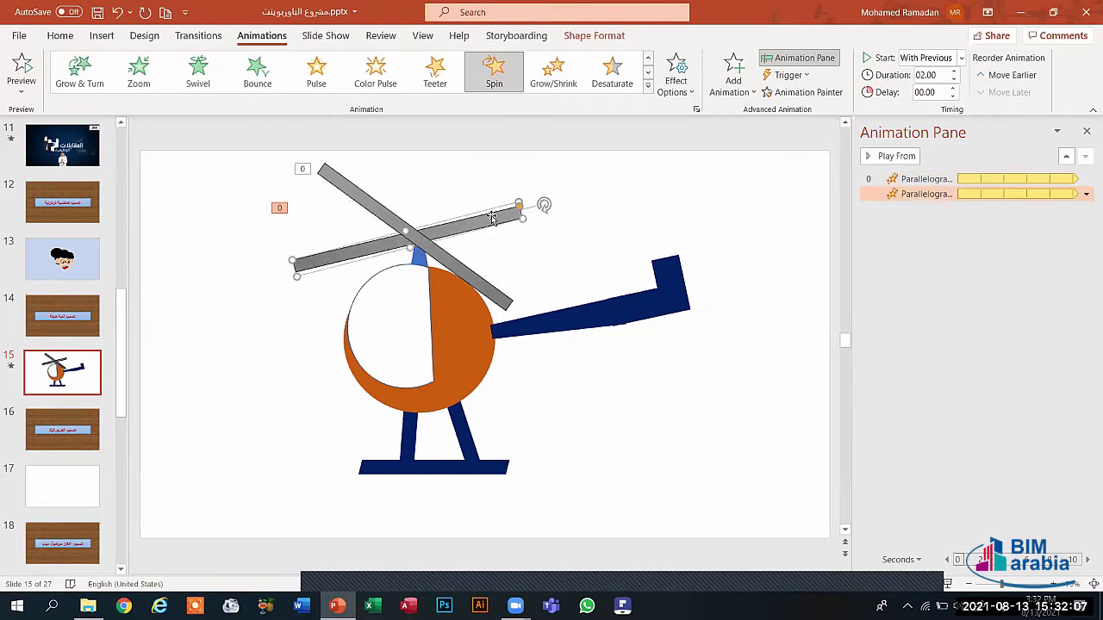
key("ctrl+z")
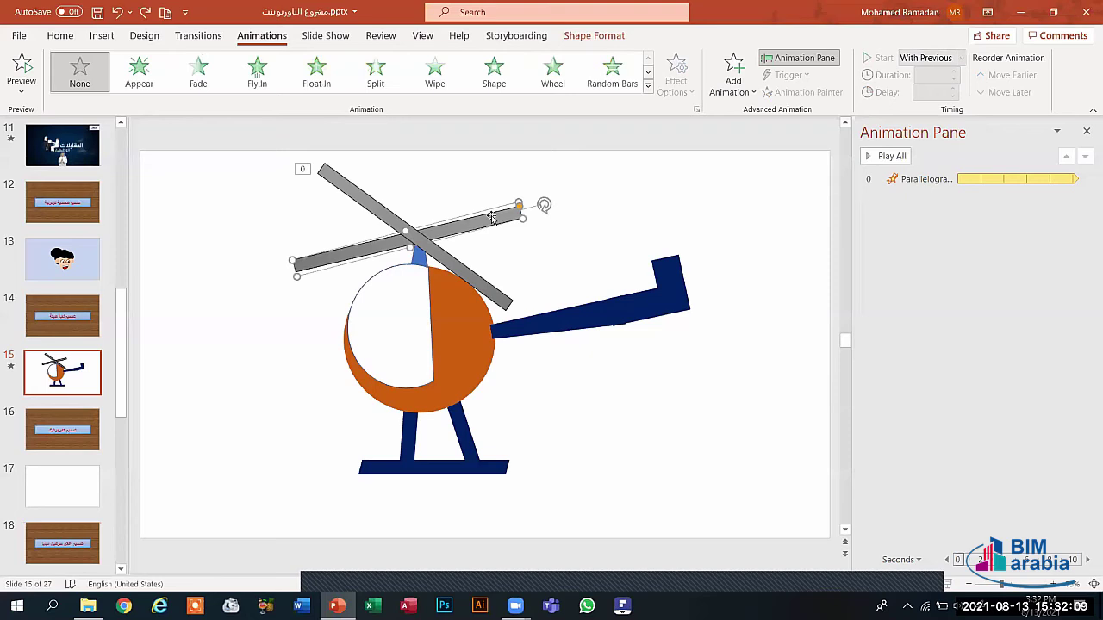
left_click(362, 203)
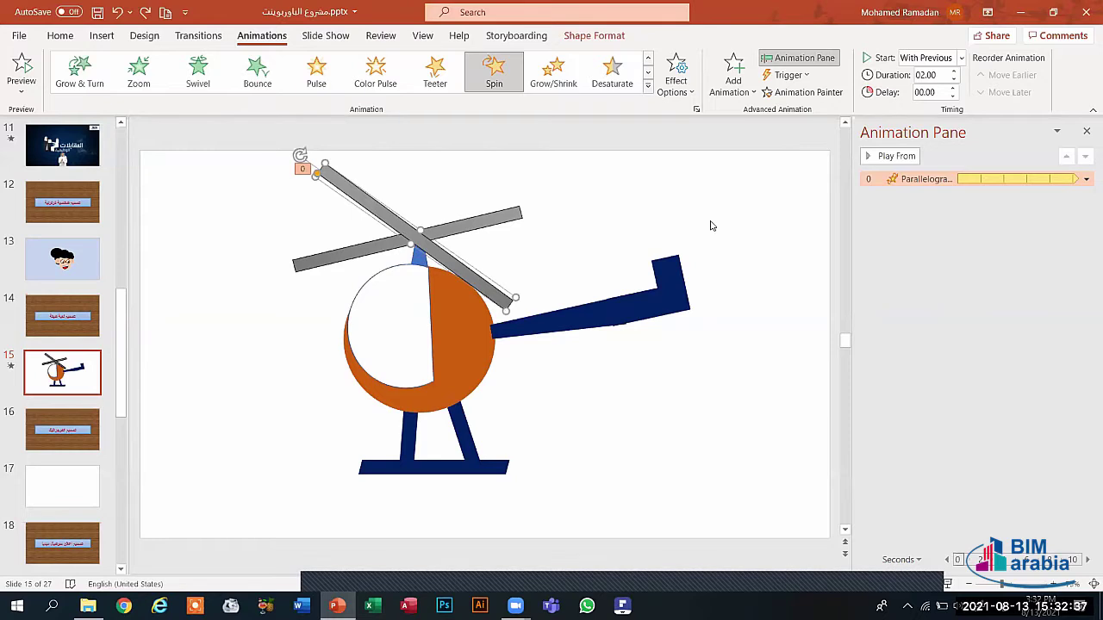
Copy the Spin animation onto the horizontal rotor blade and set it to Counterclockwise.
left_click(818, 92)
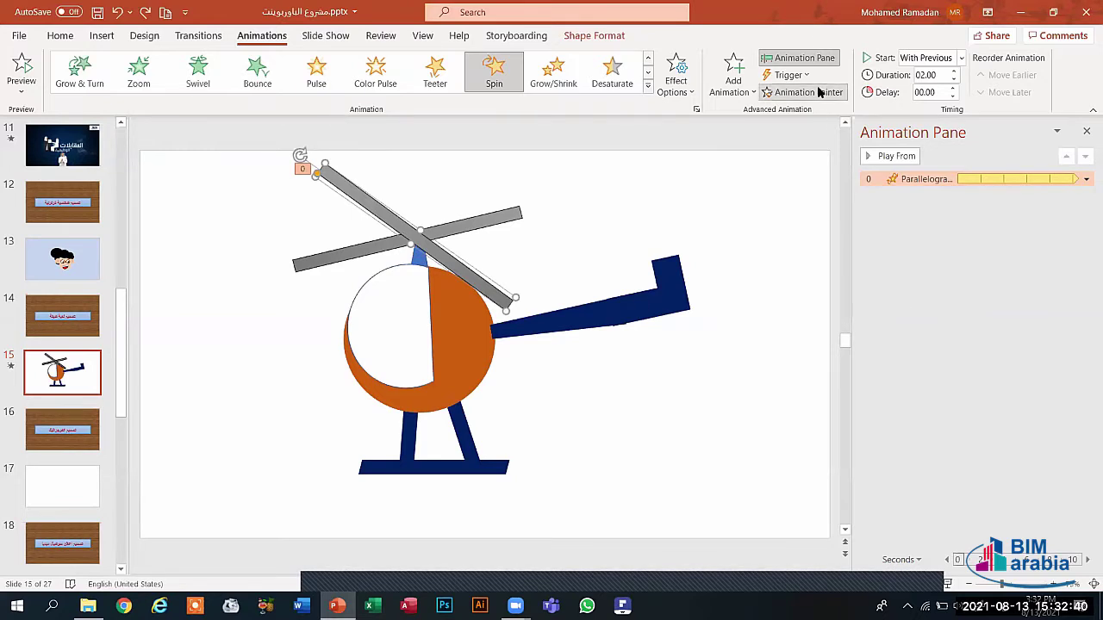
left_click(472, 225)
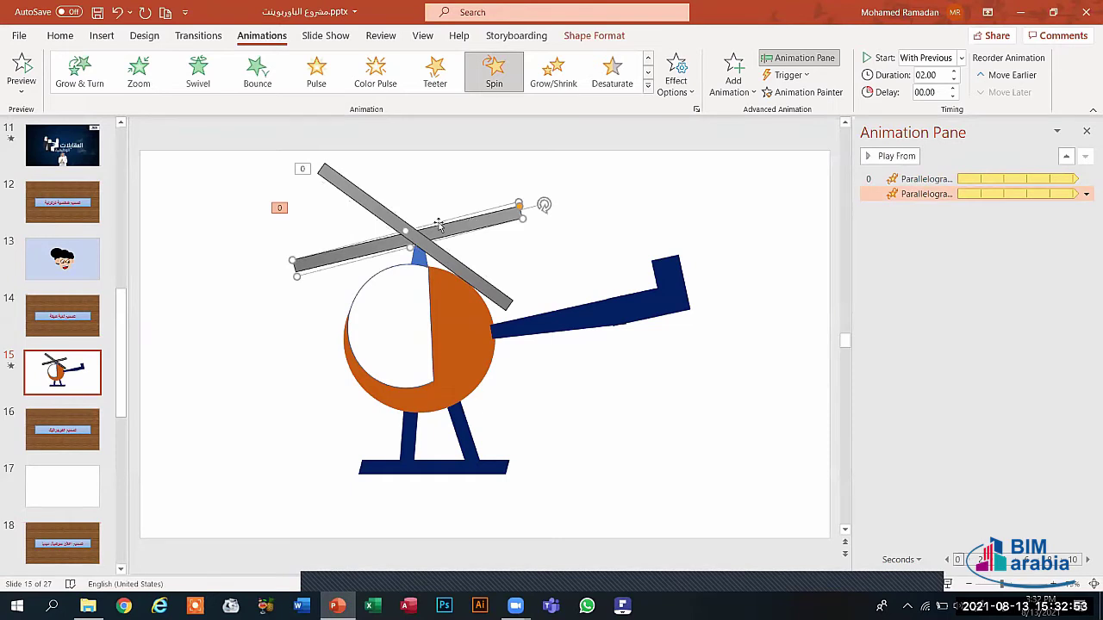
left_click(687, 91)
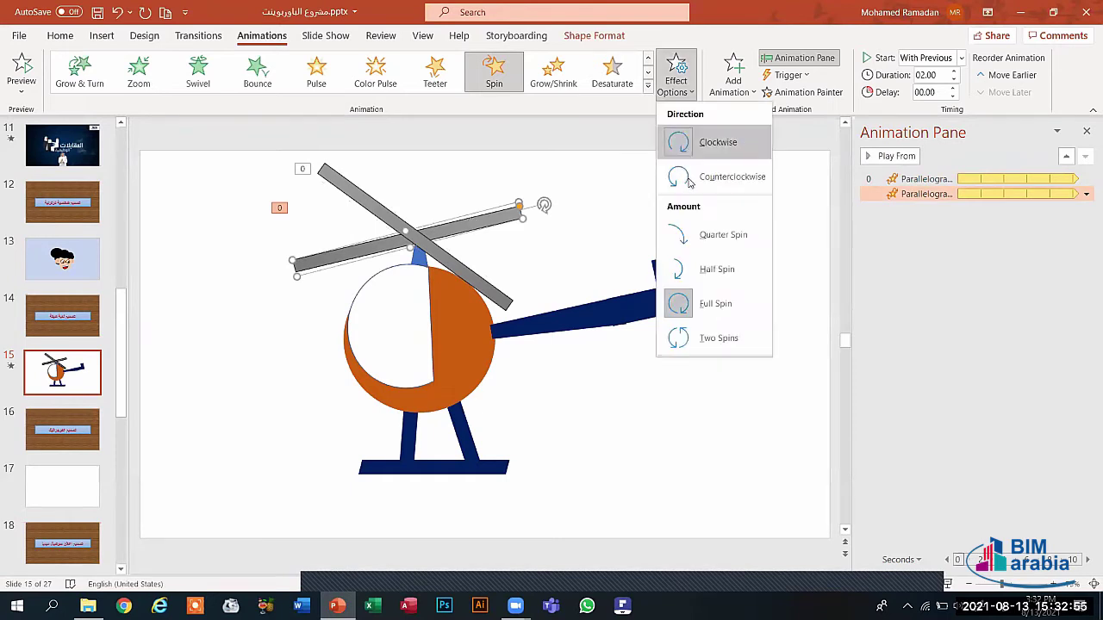
left_click(689, 179)
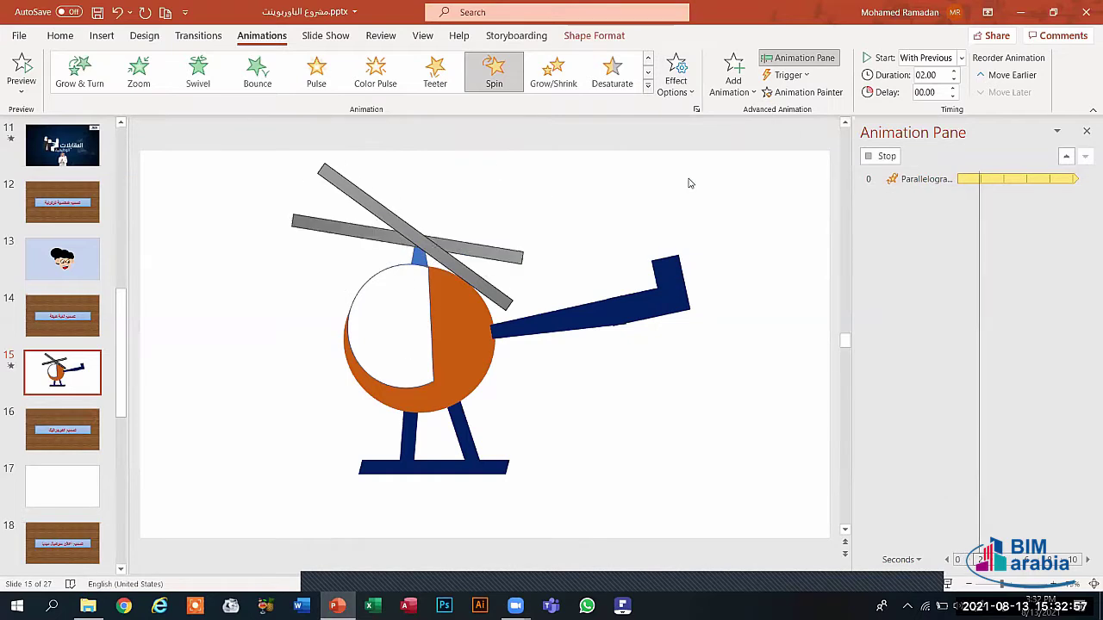
left_click(683, 86)
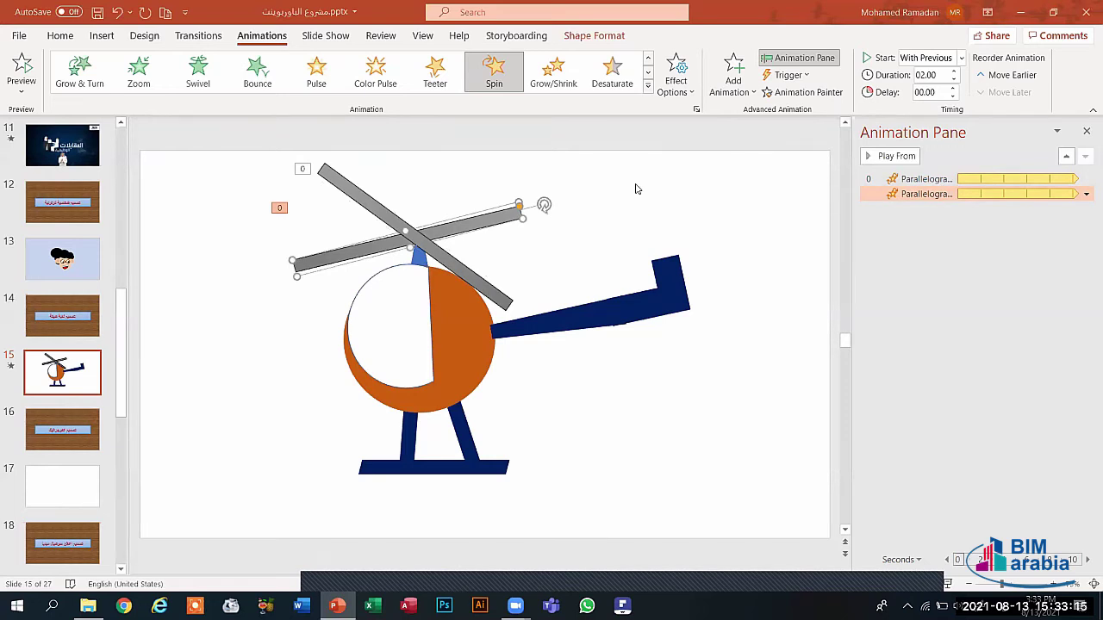
Preview both blades spinning, then undo the stray Desaturate animation.
left_click(17, 71)
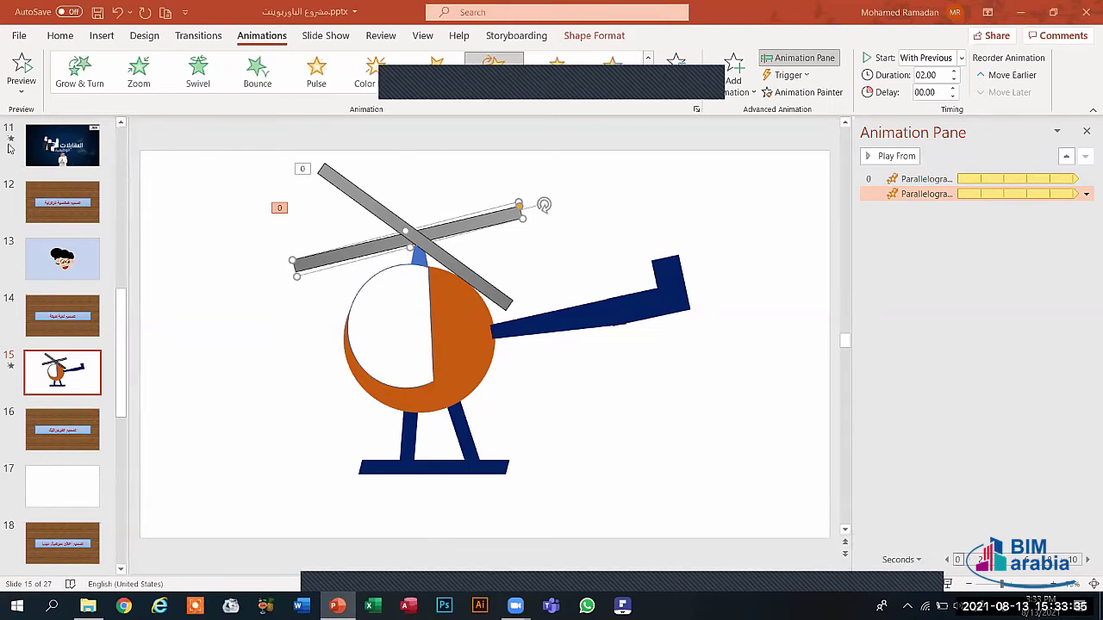
left_click(19, 69)
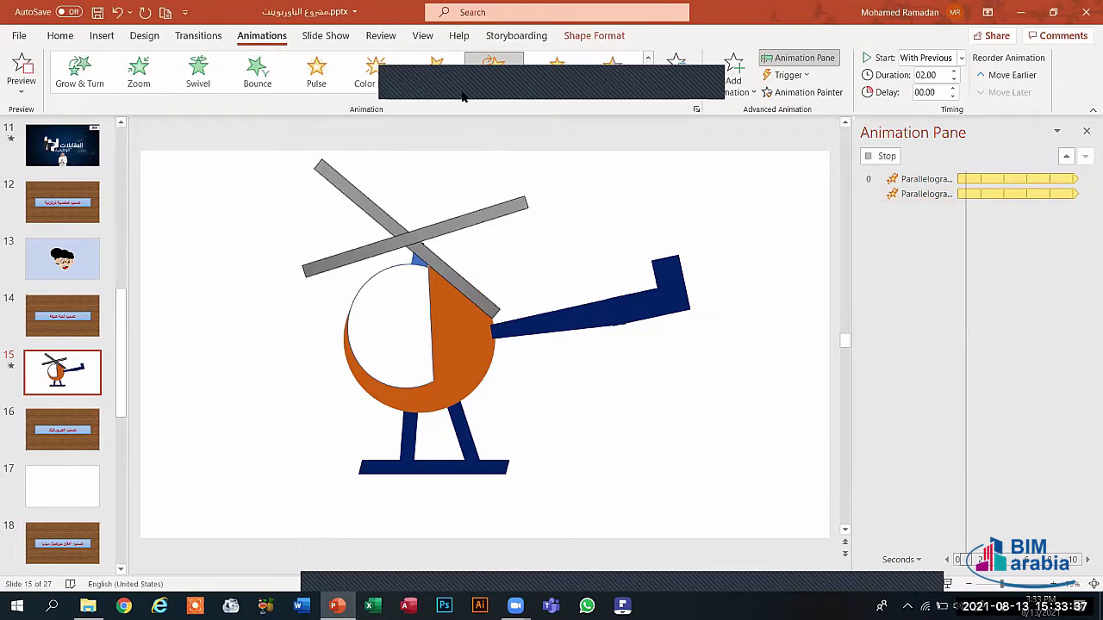
left_click(610, 75)
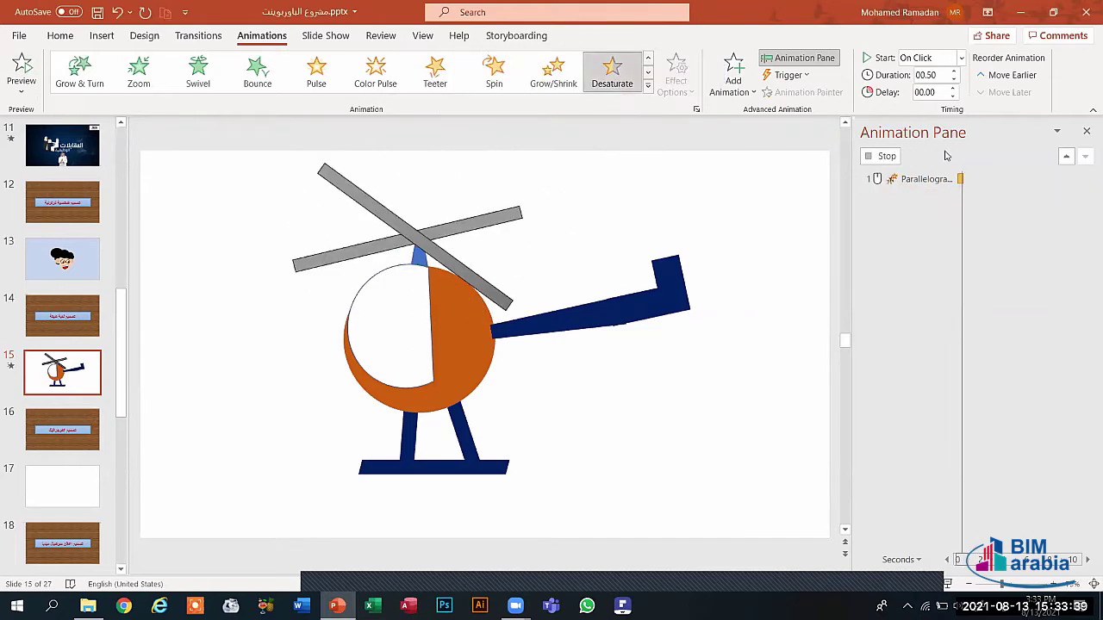
key("ctrl+z")
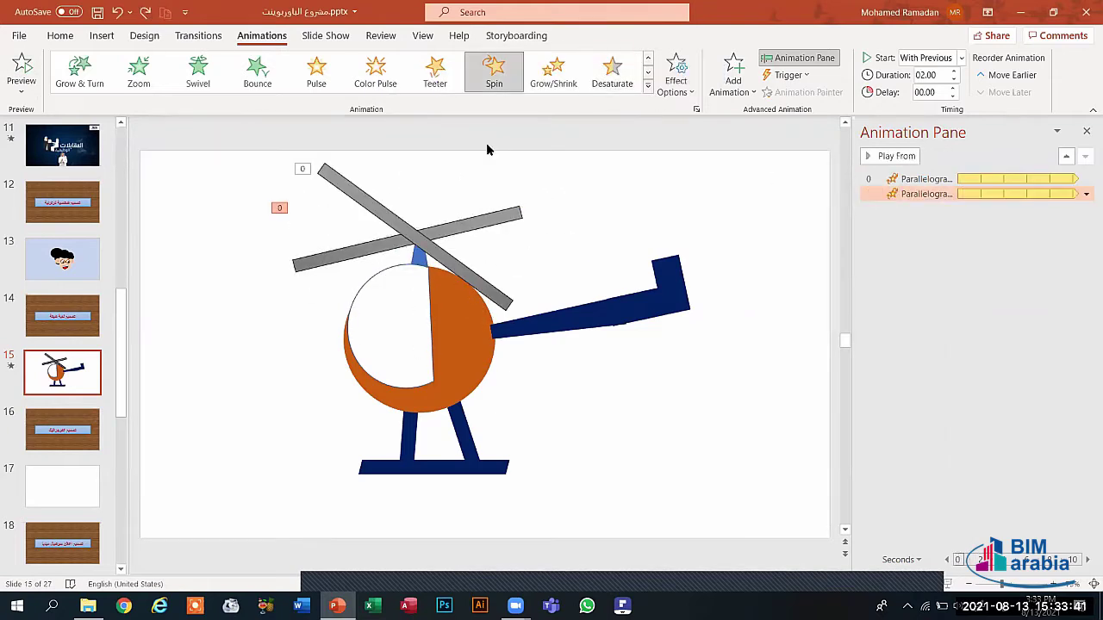
left_click(429, 210)
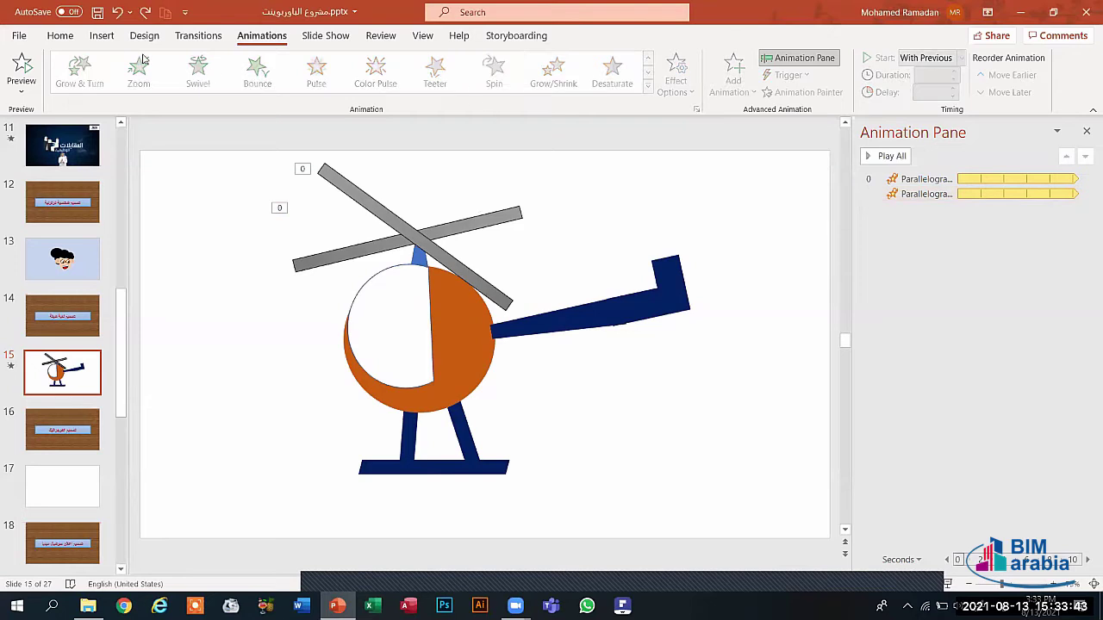
Draw a cloud shape at the slide's upper right.
left_click(102, 35)
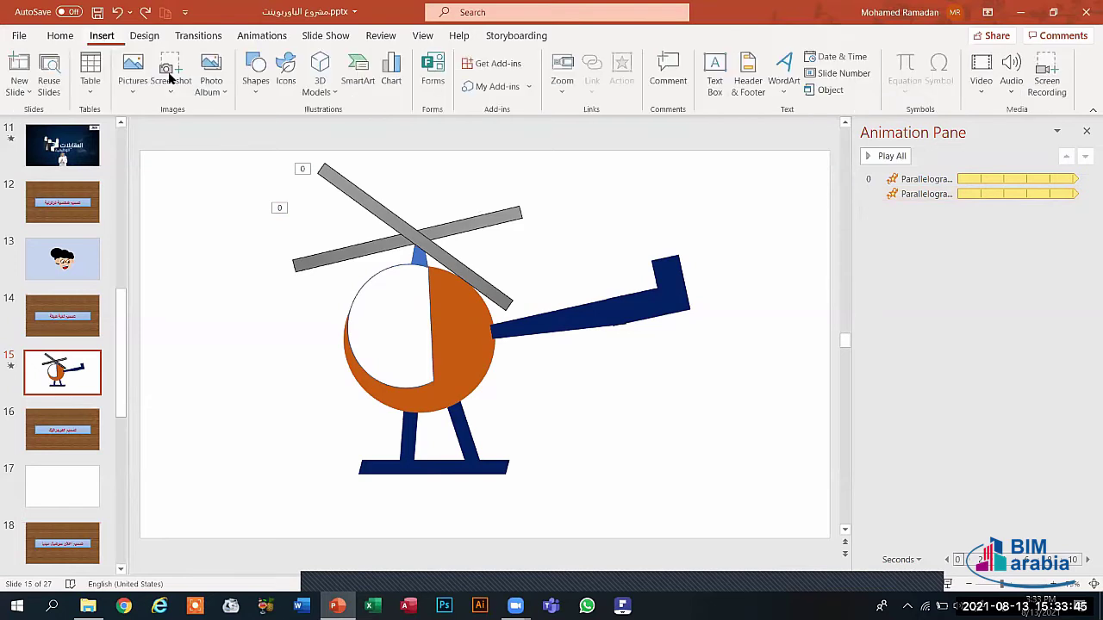
left_click(256, 71)
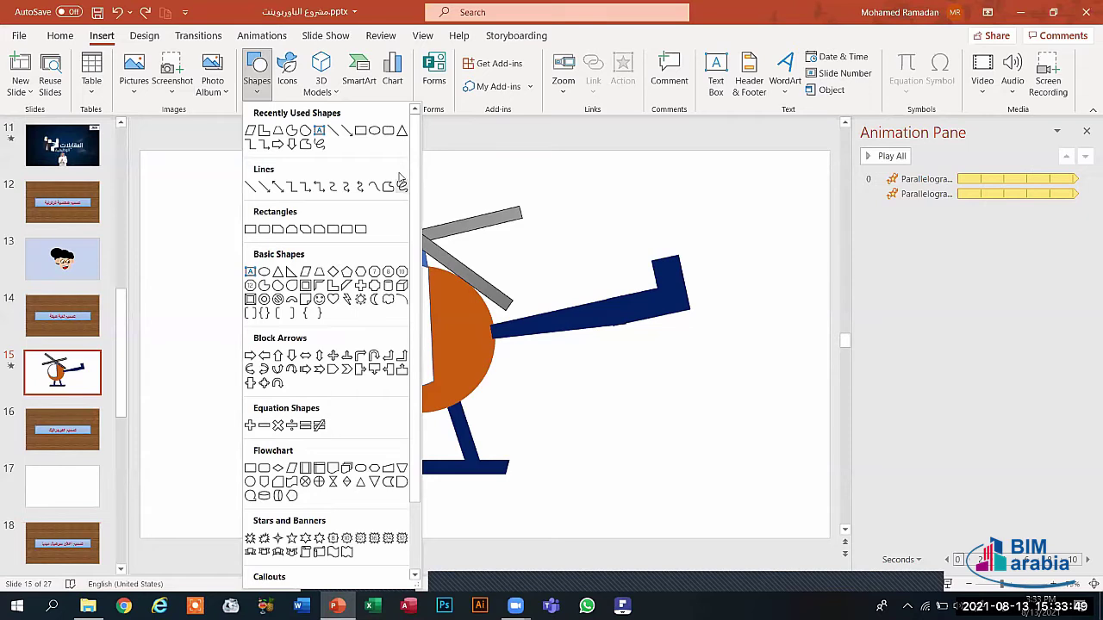
left_click(388, 299)
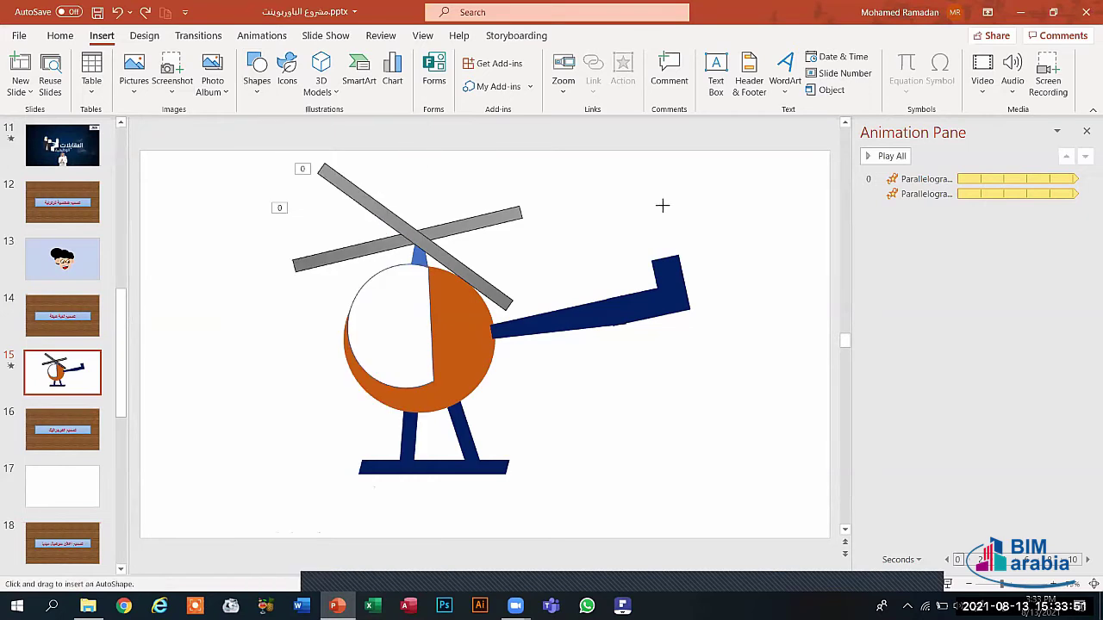
left_click_drag(660, 204, 784, 284)
left_click_drag(753, 246, 776, 216)
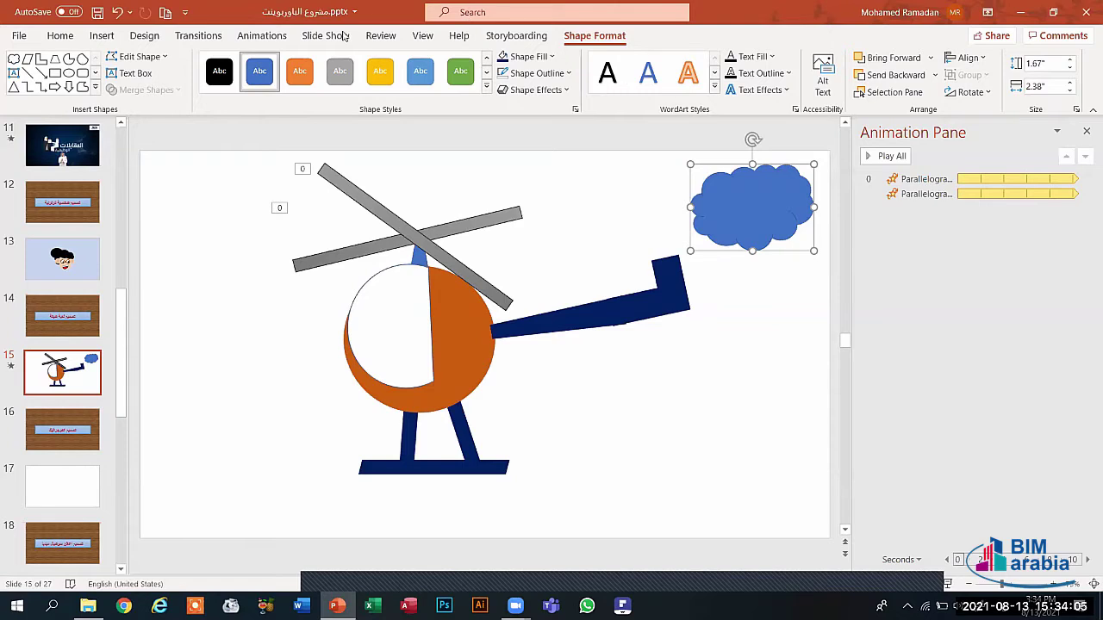
Give the cloud a Fly In entrance from the left and open its effect settings.
left_click(261, 35)
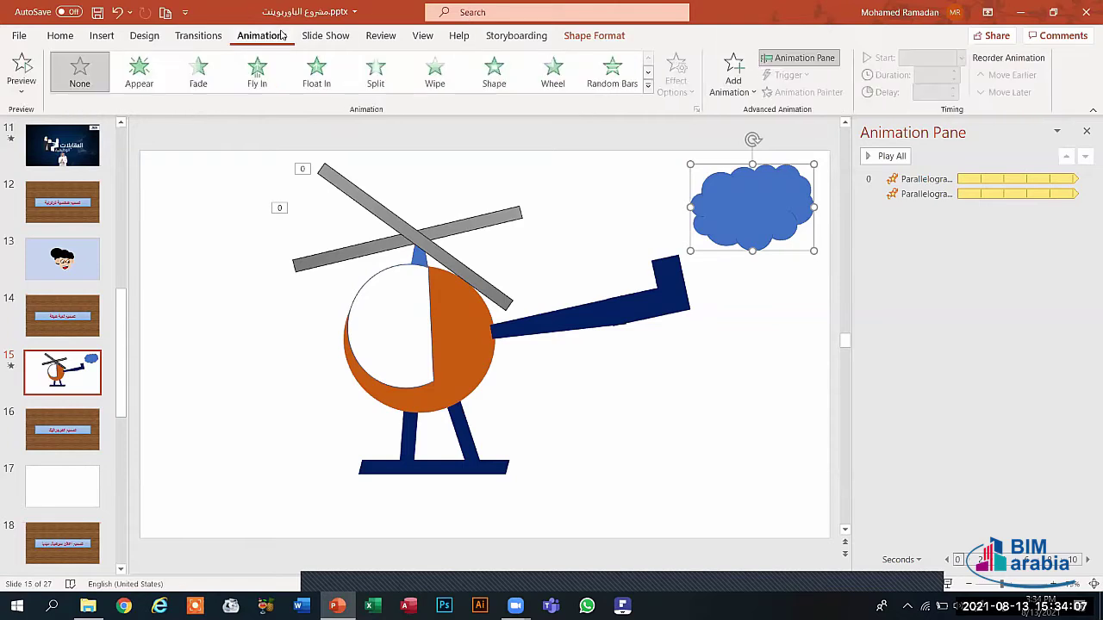
left_click(257, 69)
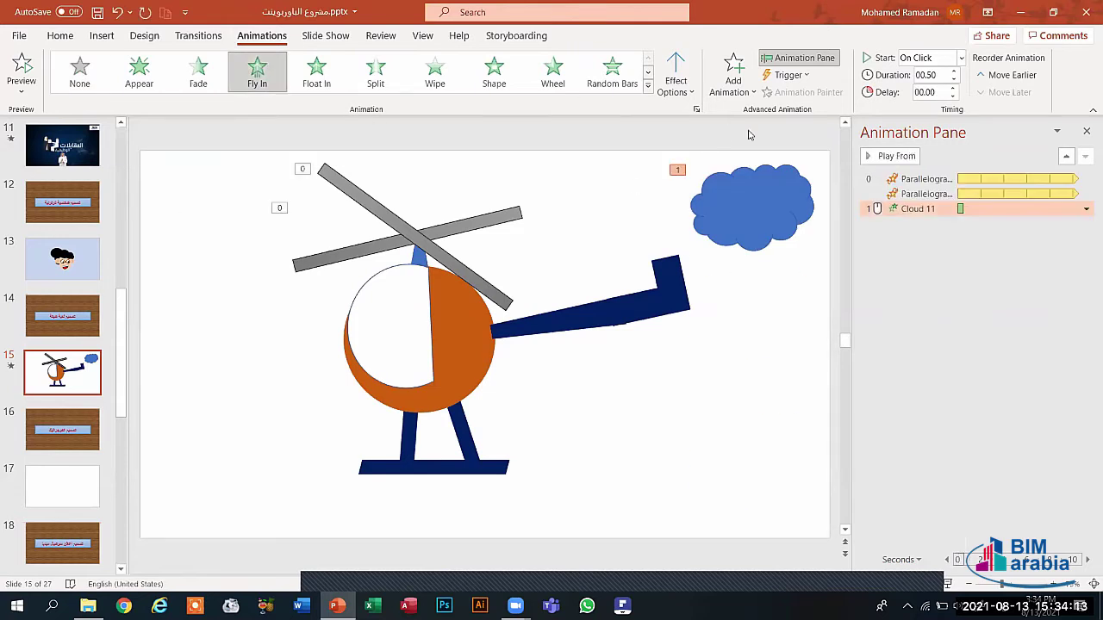
left_click(687, 88)
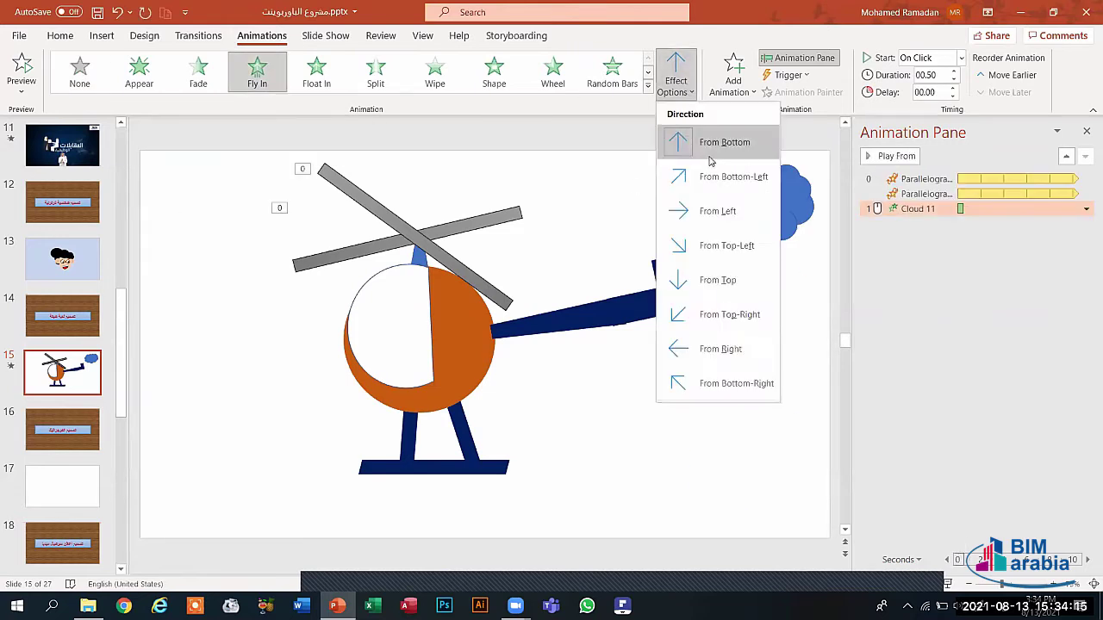
left_click(708, 215)
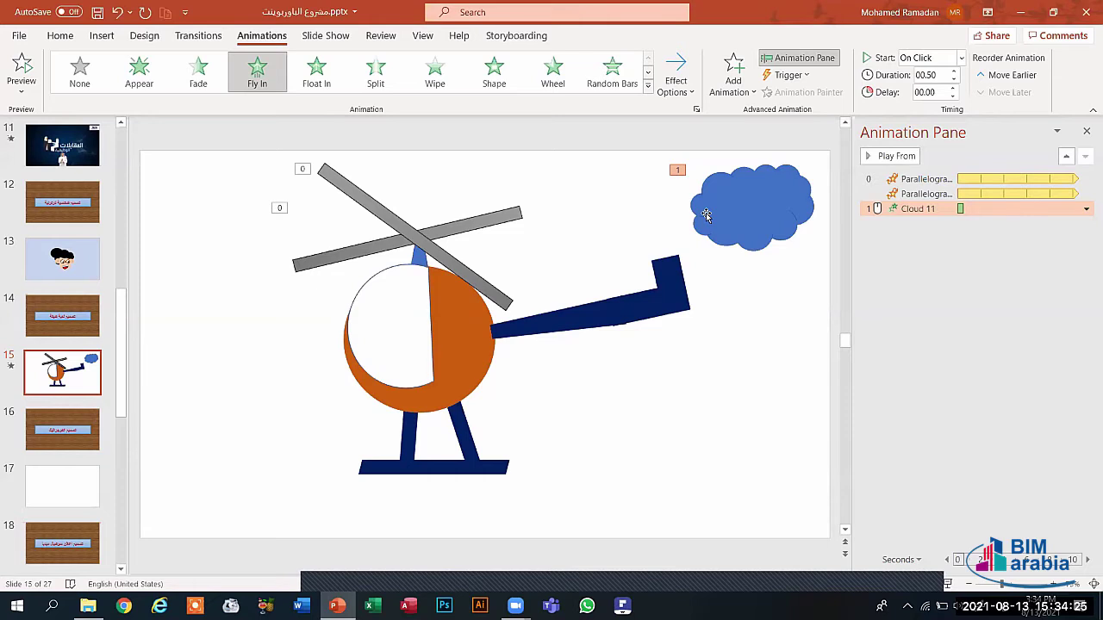
left_click(1086, 210)
left_click(1010, 275)
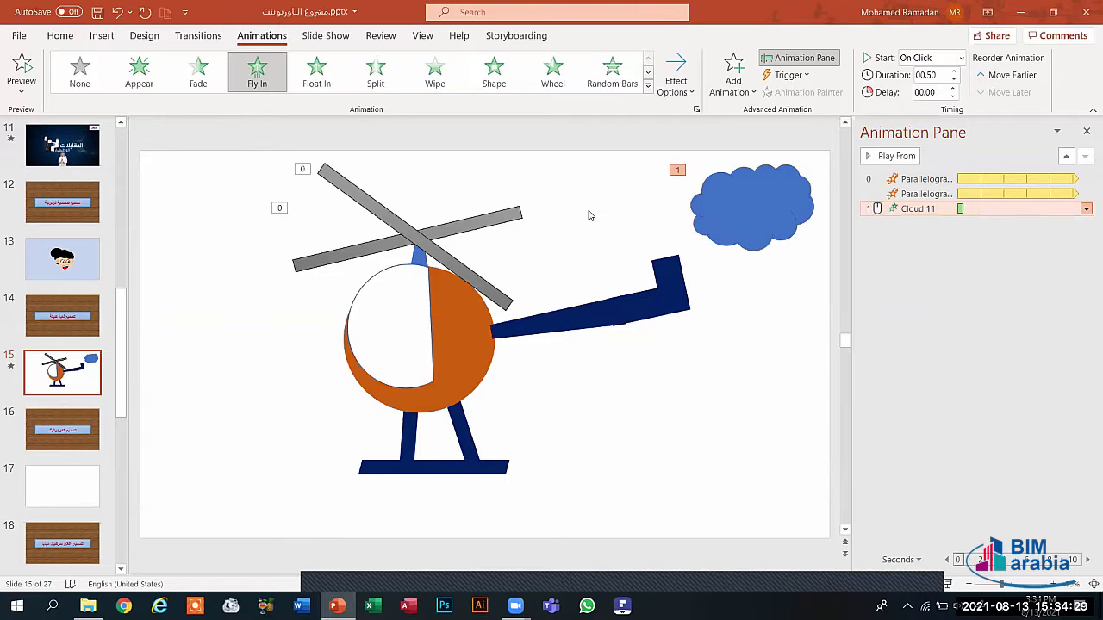
Set the cloud's Fly In to repeat Until End of Slide.
left_click(217, 184)
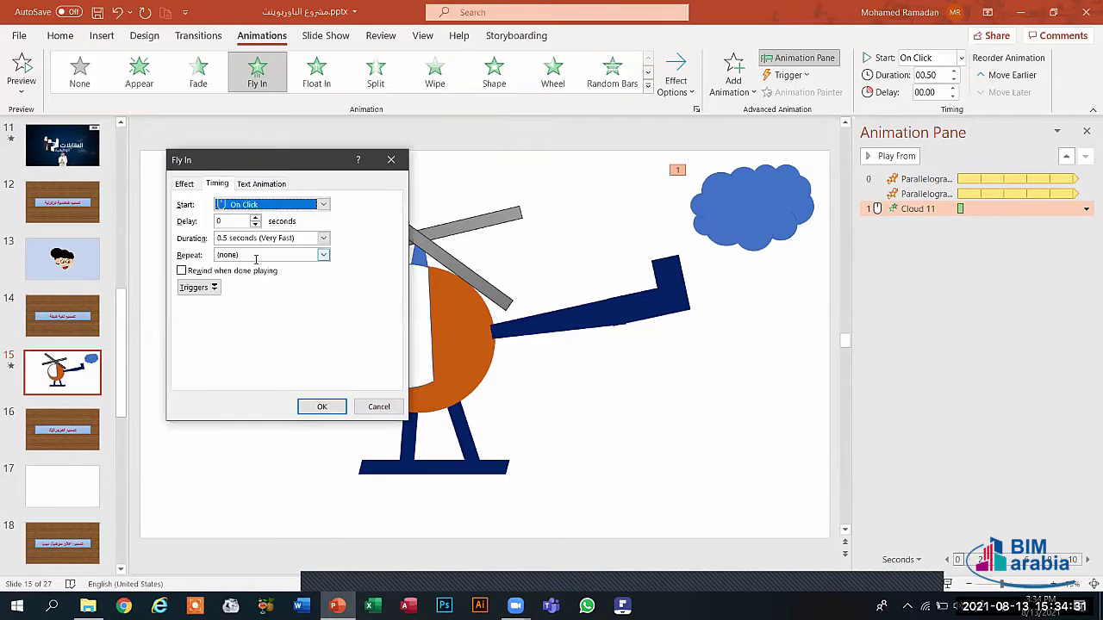
left_click(324, 255)
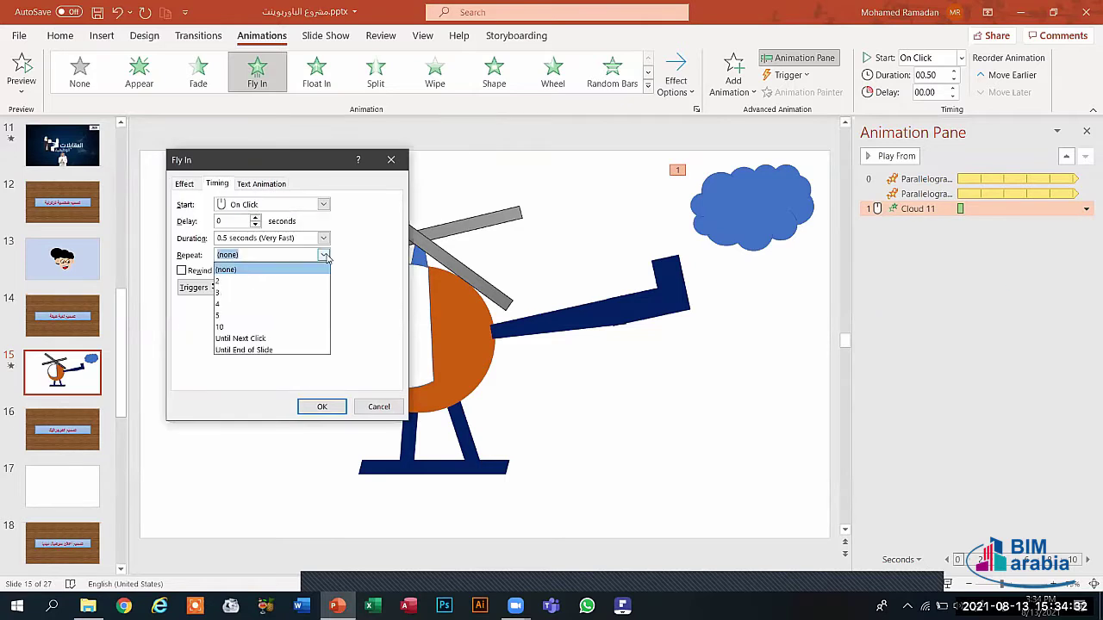
left_click(260, 348)
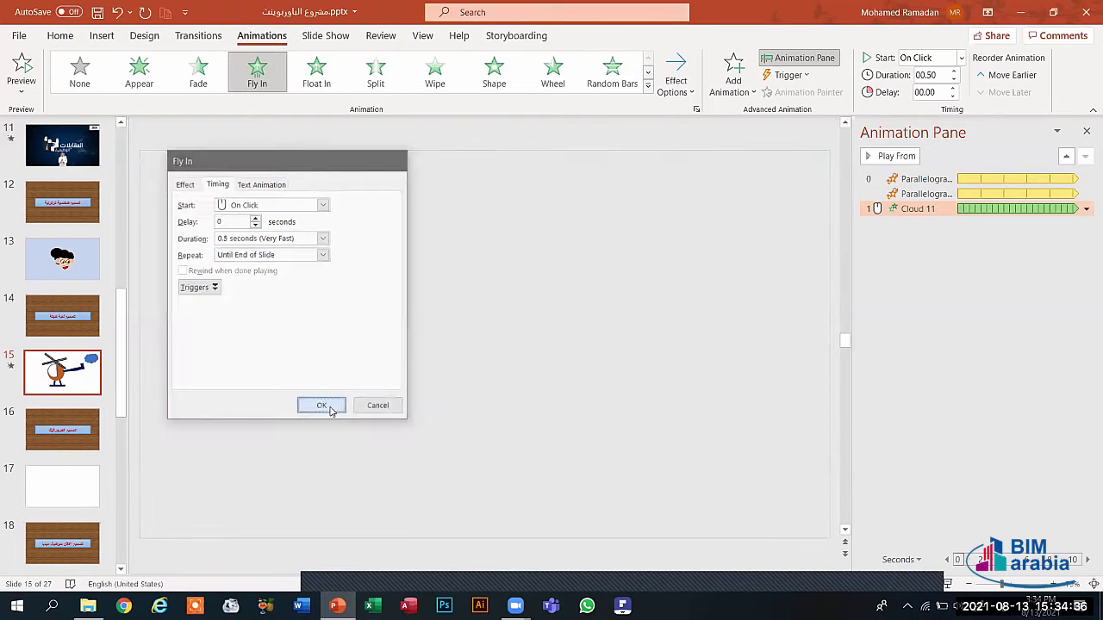
left_click(330, 410)
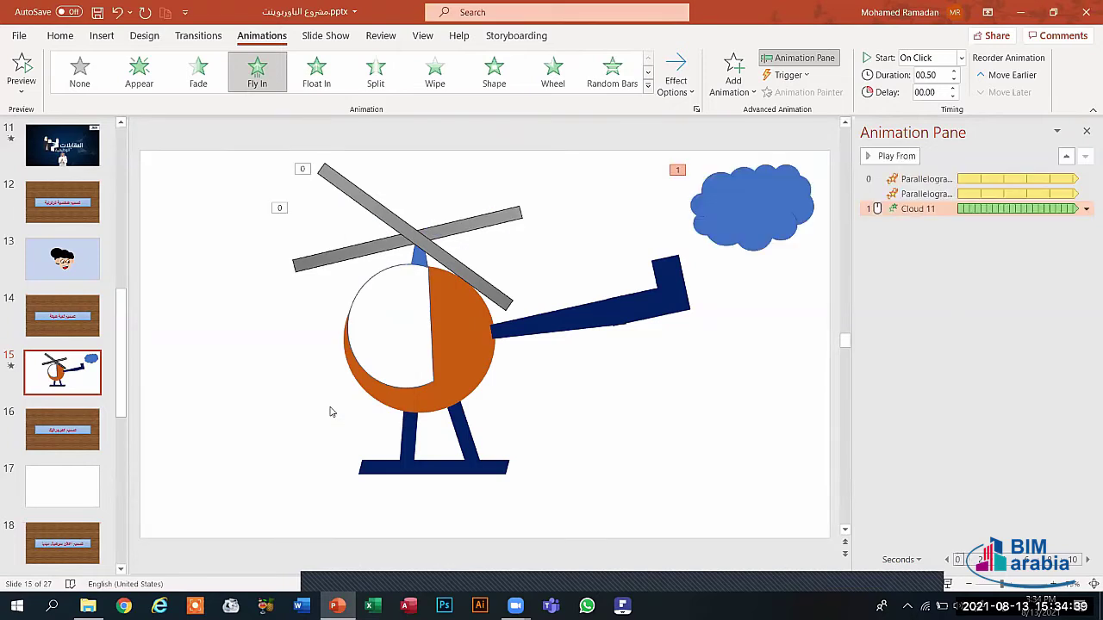
Start the cloud With Previous, lengthen it to 01.50 seconds, and preview.
left_click(952, 62)
left_click(944, 92)
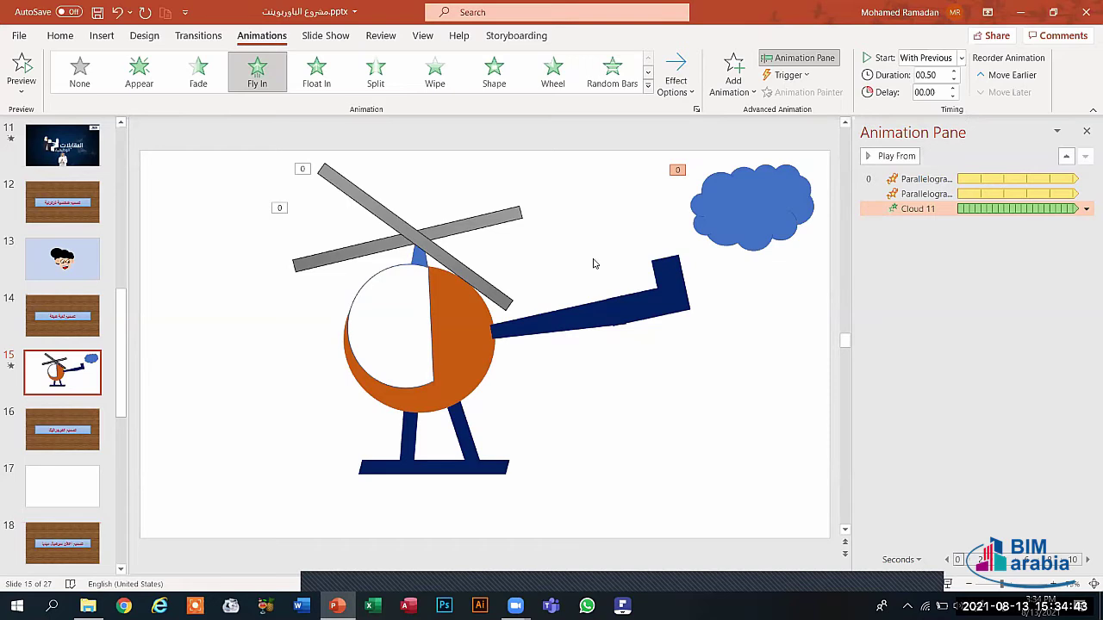
left_click(22, 73)
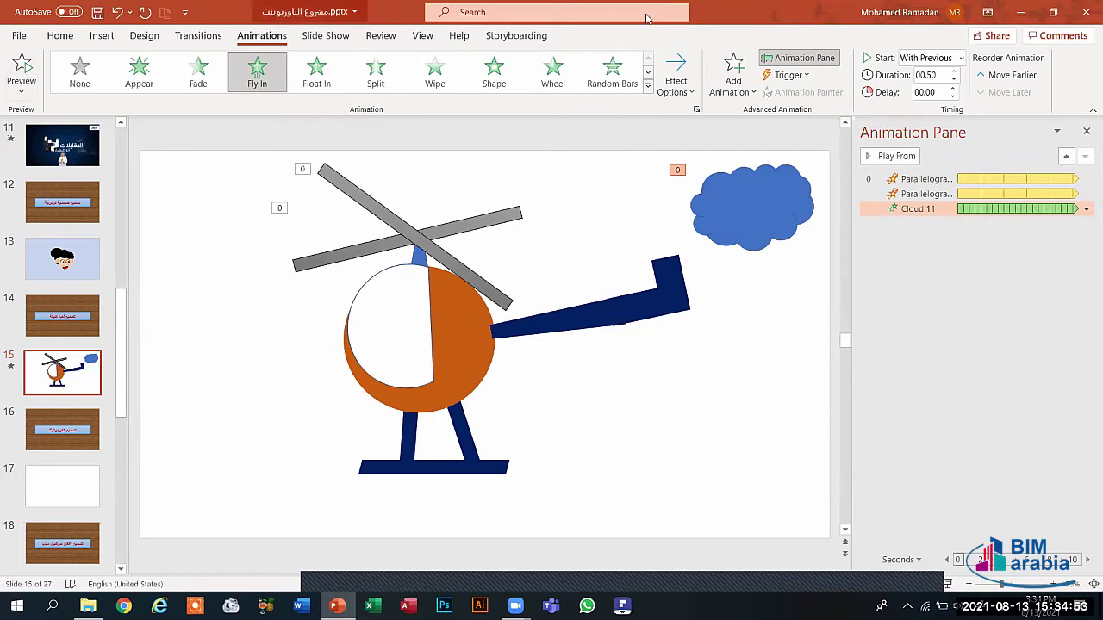
left_click(953, 71)
left_click(953, 71)
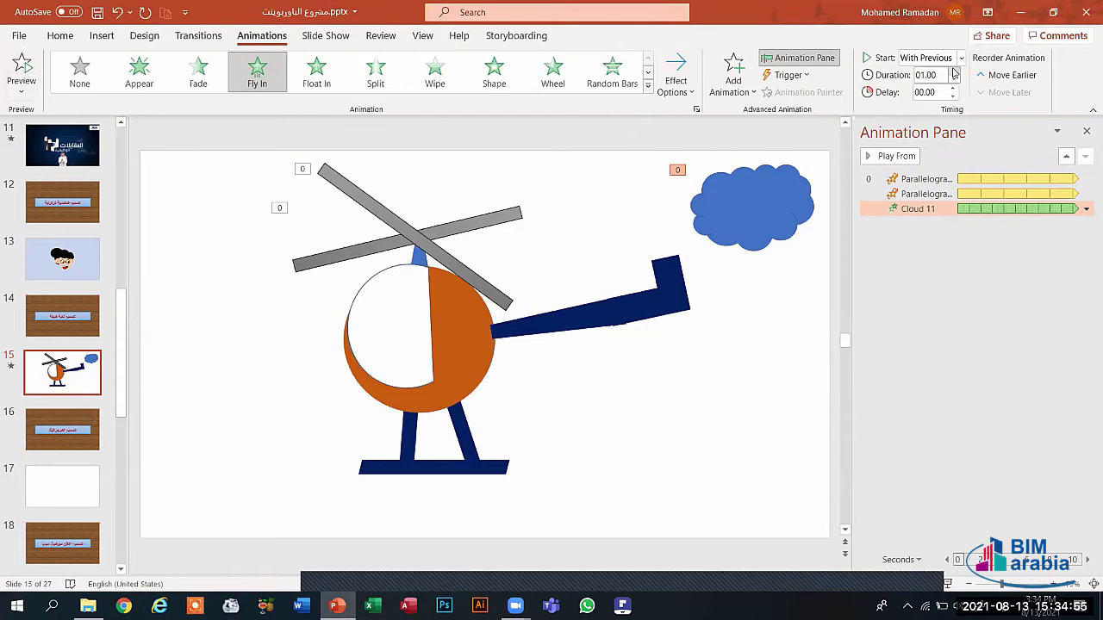
left_click(953, 70)
left_click(953, 71)
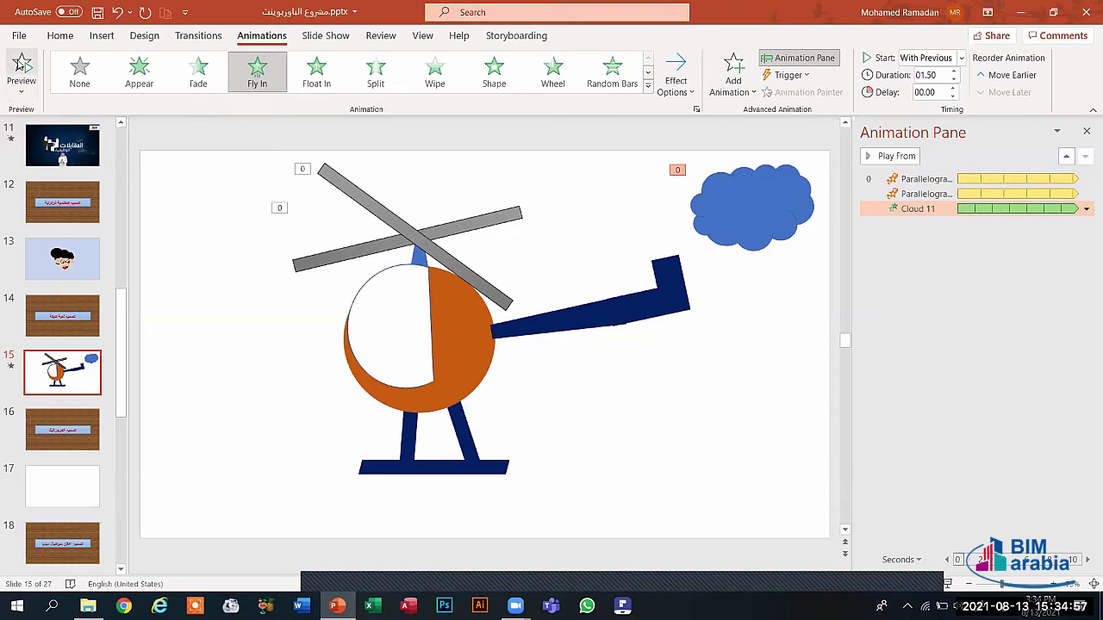
left_click(21, 65)
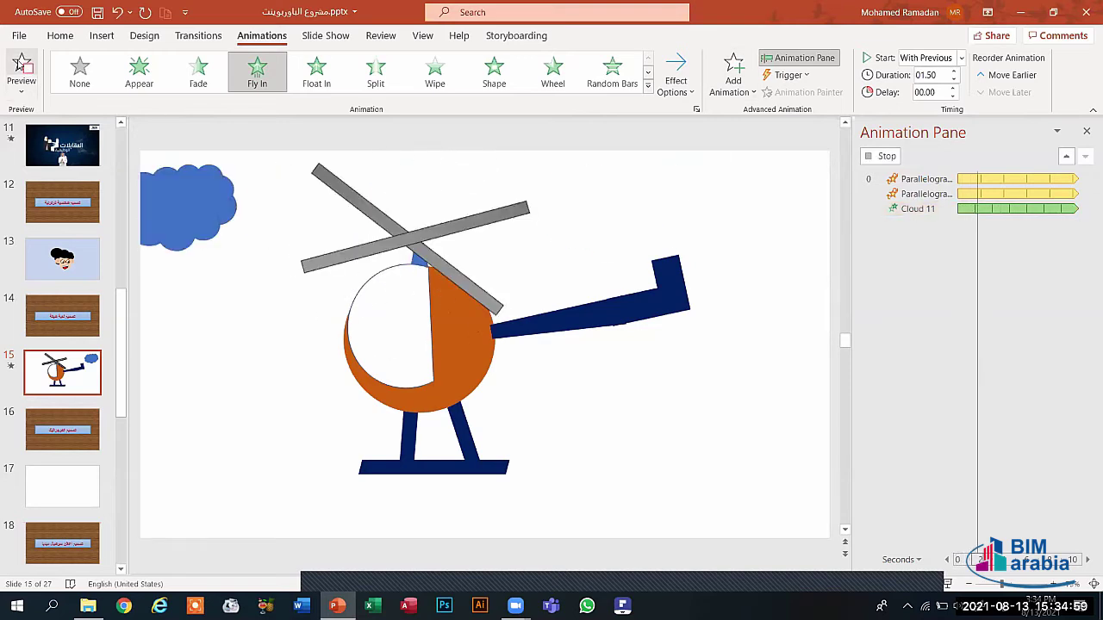
left_click(21, 65)
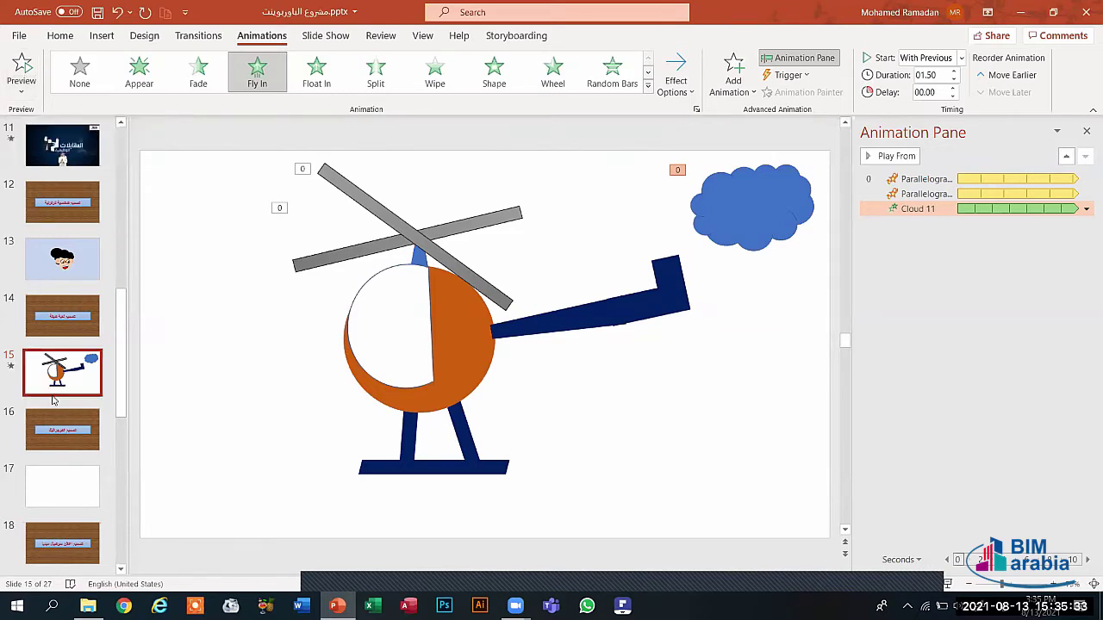
Insert a Blank slide after the helicopter slide and close the Animation Pane.
left_click(102, 35)
left_click(69, 38)
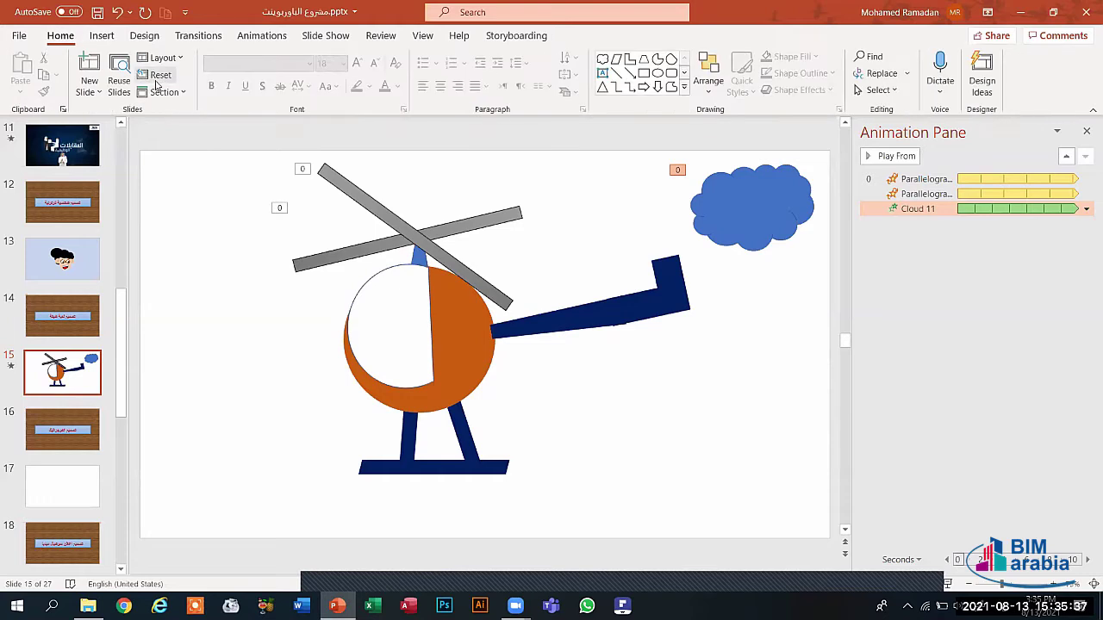
left_click(90, 86)
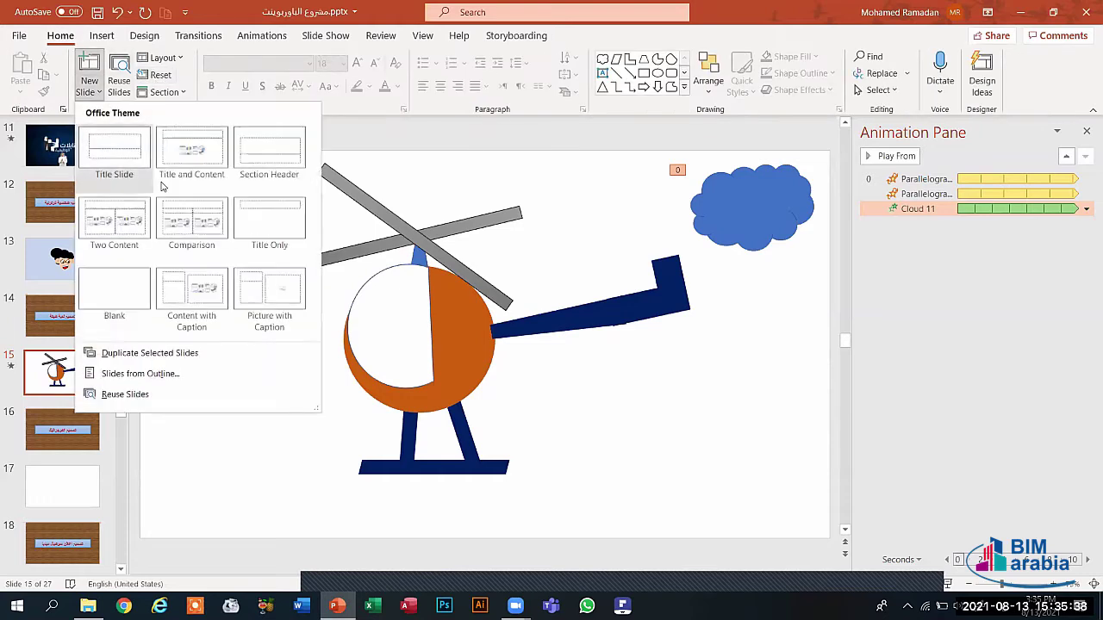
left_click(110, 287)
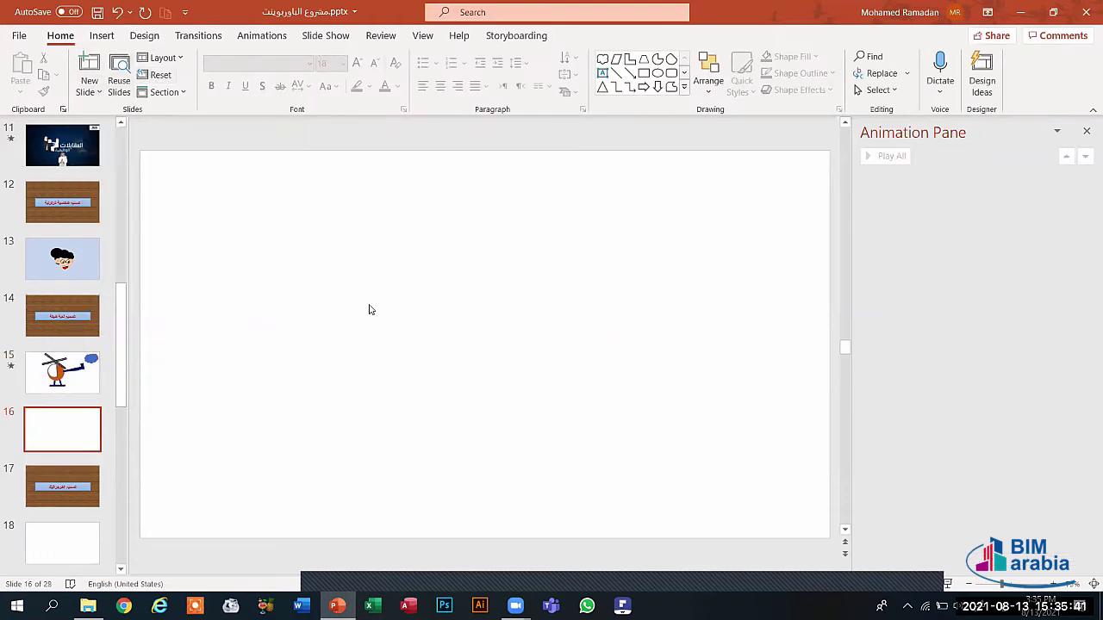
left_click(1087, 131)
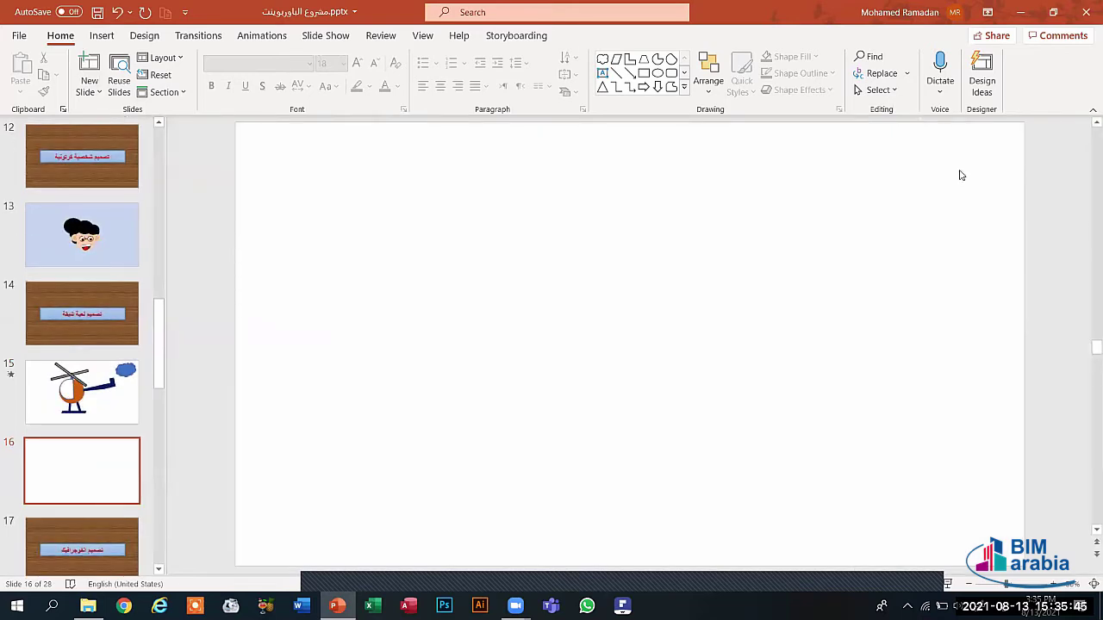
left_click(101, 36)
left_click(257, 70)
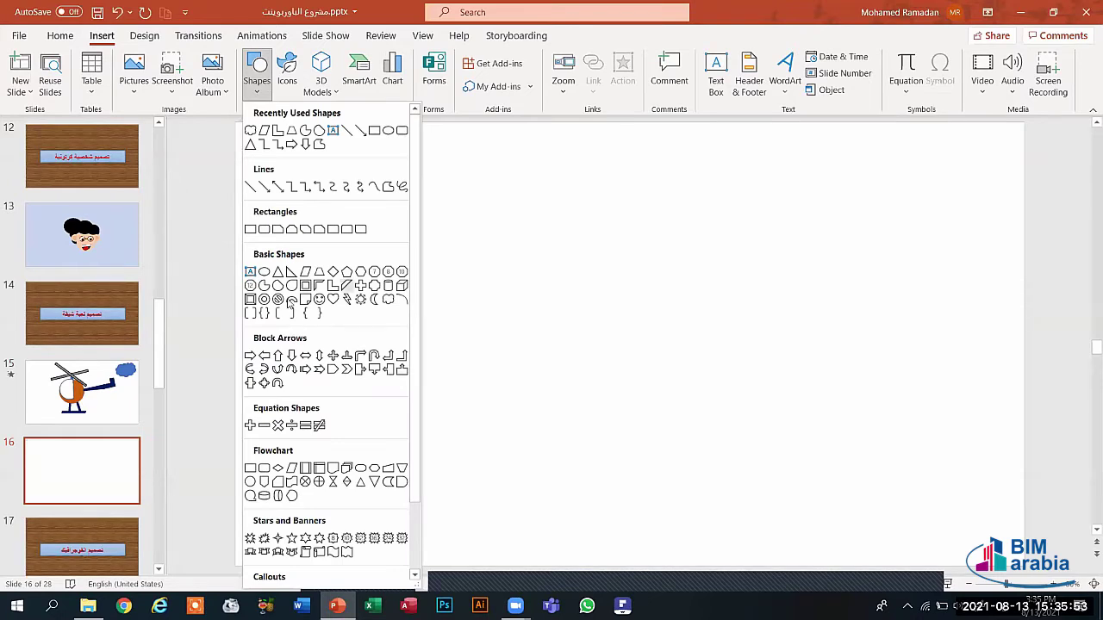
Draw a smiley face shape on the blank slide, nudged slightly higher.
left_click(319, 300)
left_click_drag(317, 230, 469, 369)
left_click_drag(439, 324, 438, 284)
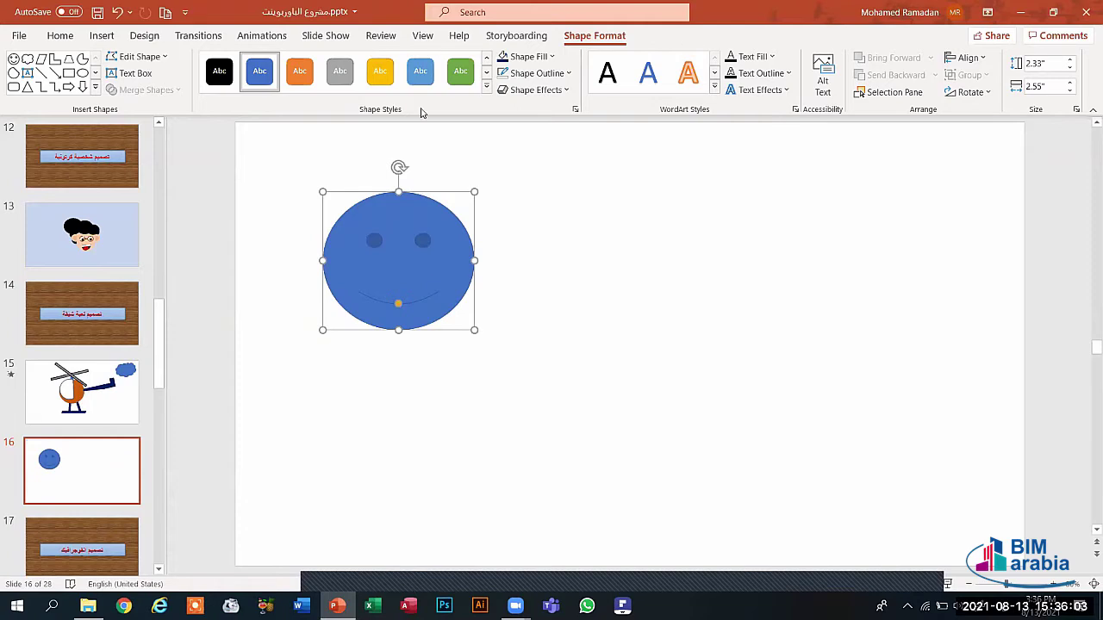
Fill the smiley green and give it a dark blue 1½ pt outline.
left_click(454, 74)
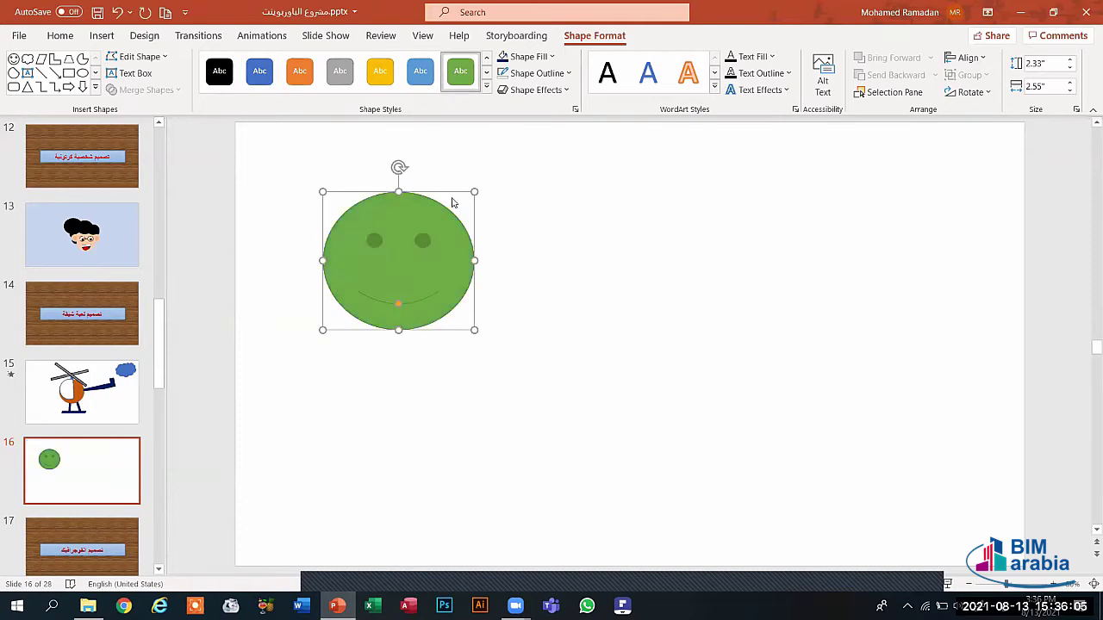
left_click(549, 74)
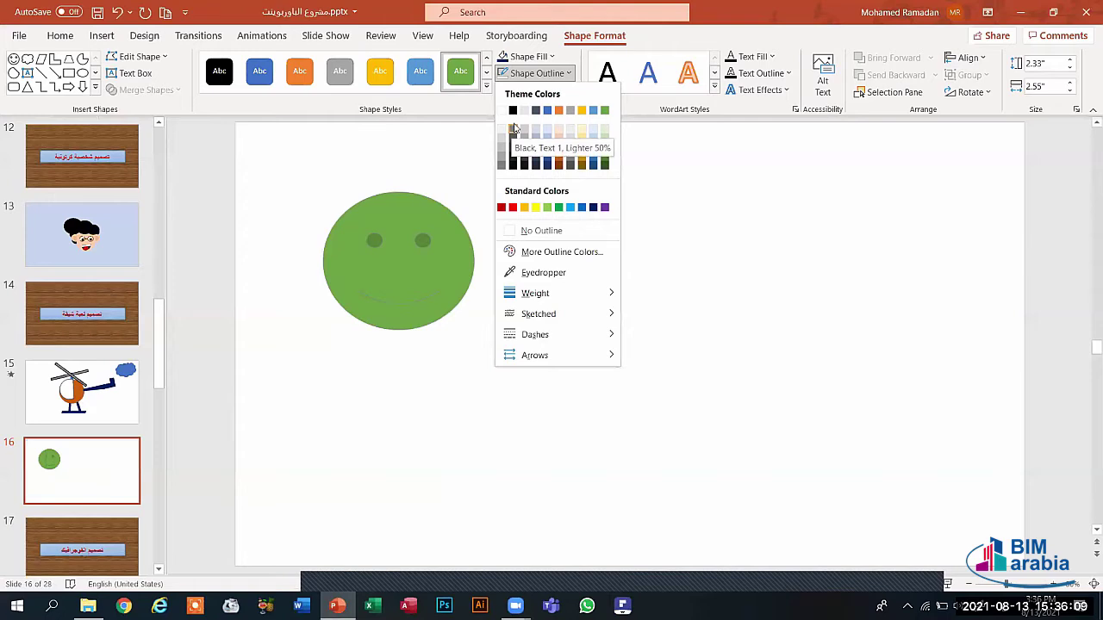
left_click(591, 208)
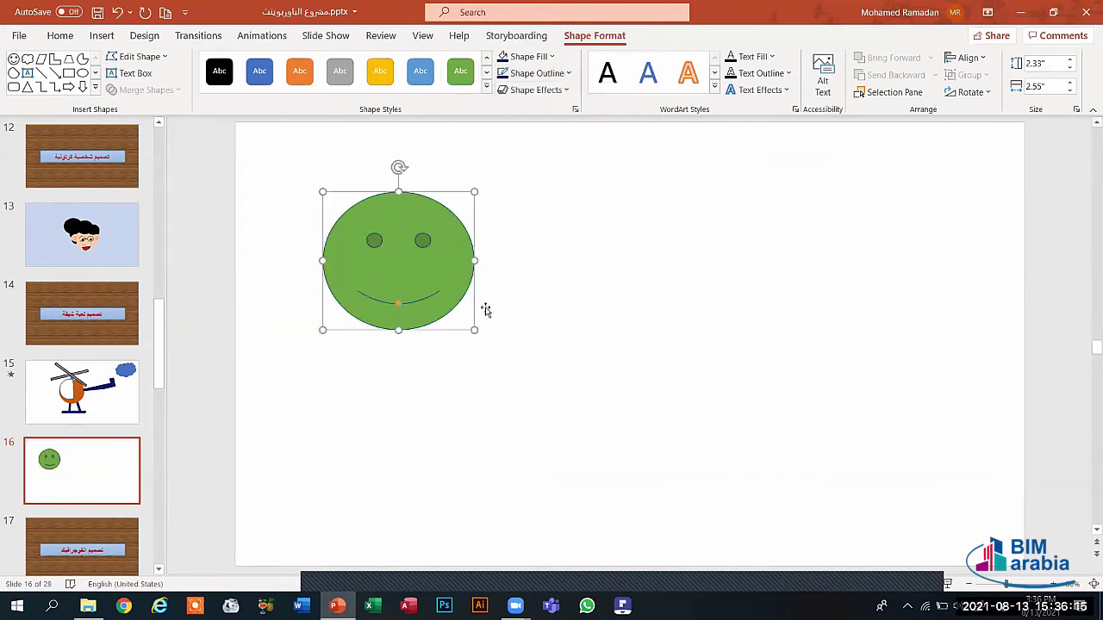
left_click(568, 77)
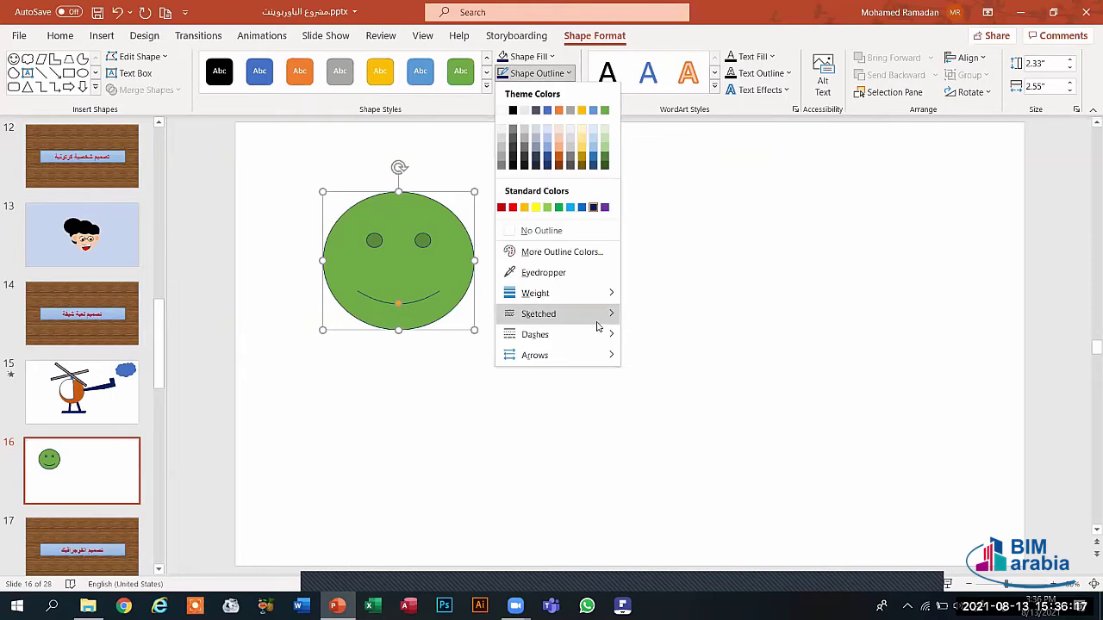
mouse_move(614, 294)
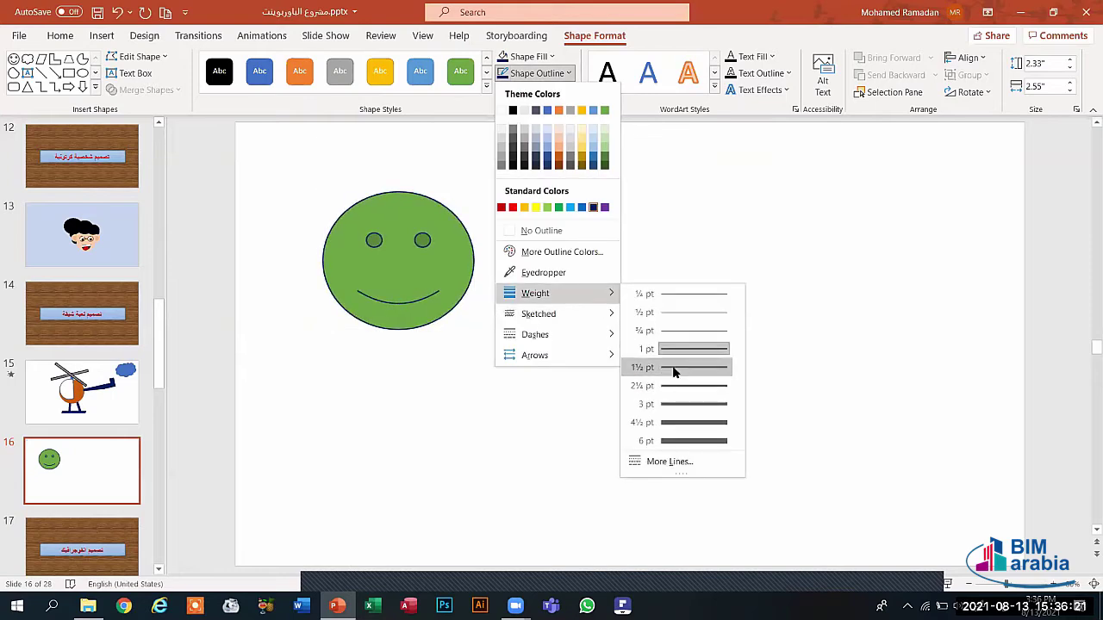
left_click(675, 370)
left_click(375, 395)
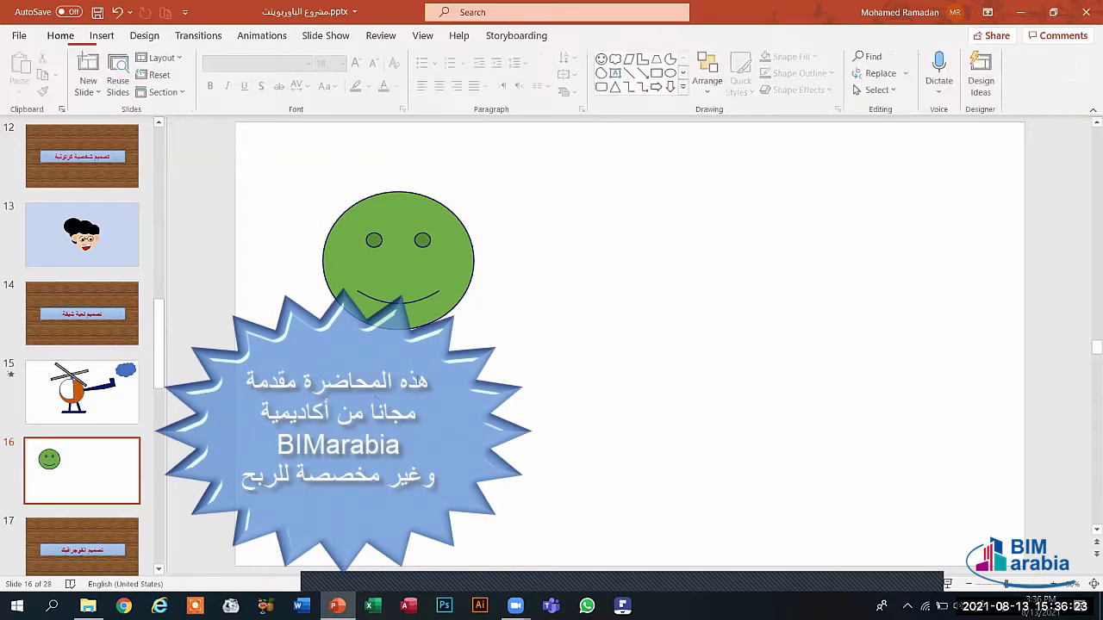
left_click(101, 35)
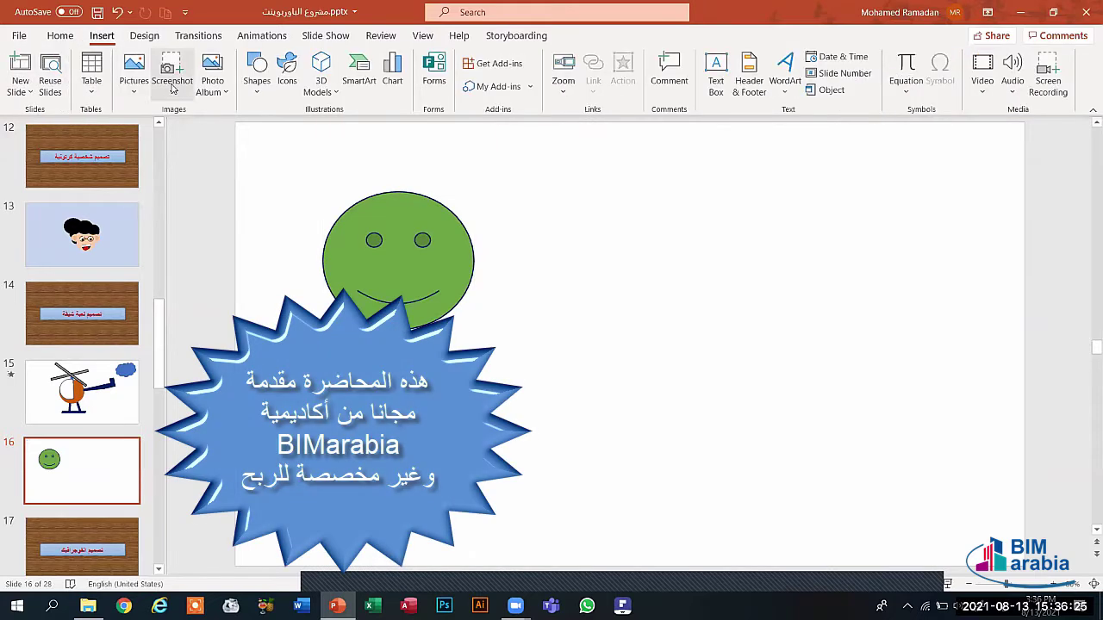
Draw a plain cloud beside the smiley, then delete it.
left_click(255, 86)
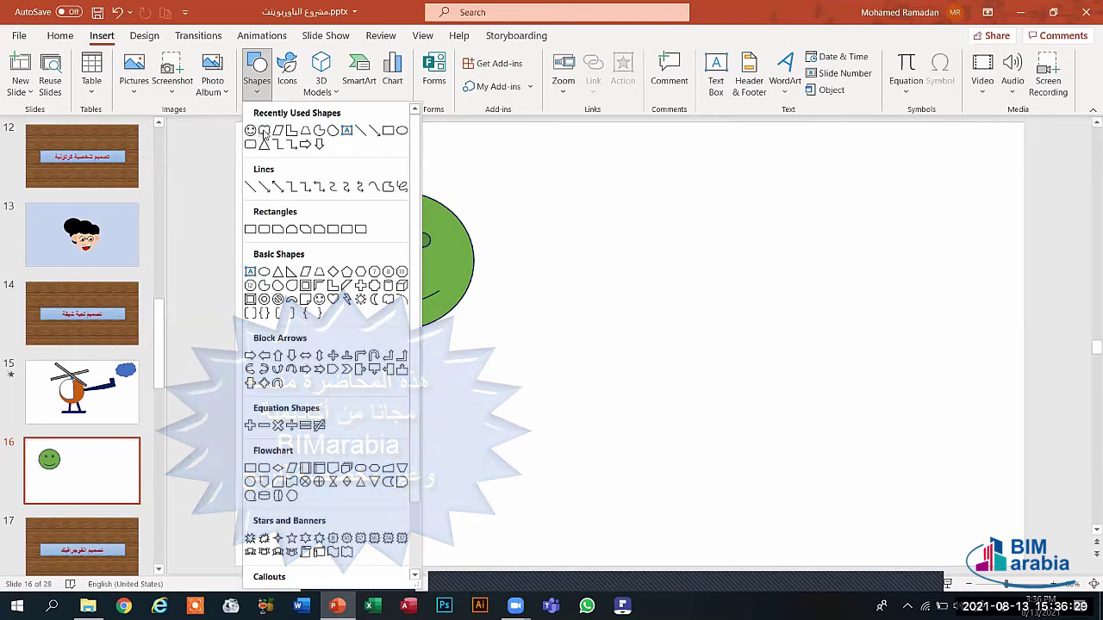
left_click(265, 131)
mouse_move(557, 204)
left_mouse_down()
mouse_move(717, 305)
mouse_move(754, 298)
left_mouse_up()
left_click_drag(705, 259, 746, 216)
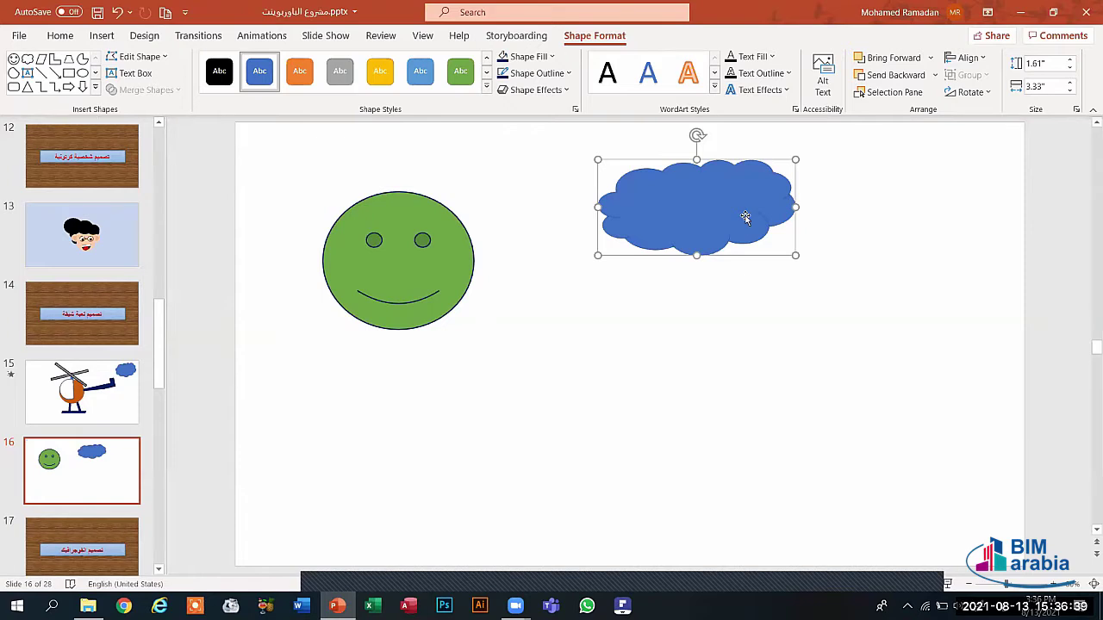
key("Delete")
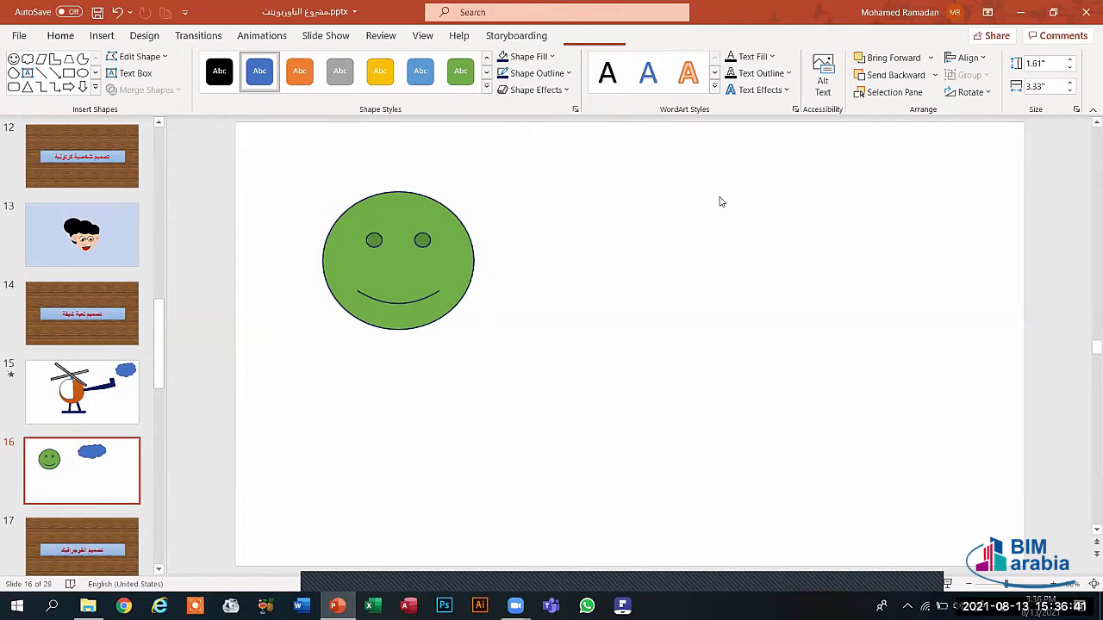
Draw a cloud callout above the smiley and move the face under its tail.
left_click(101, 34)
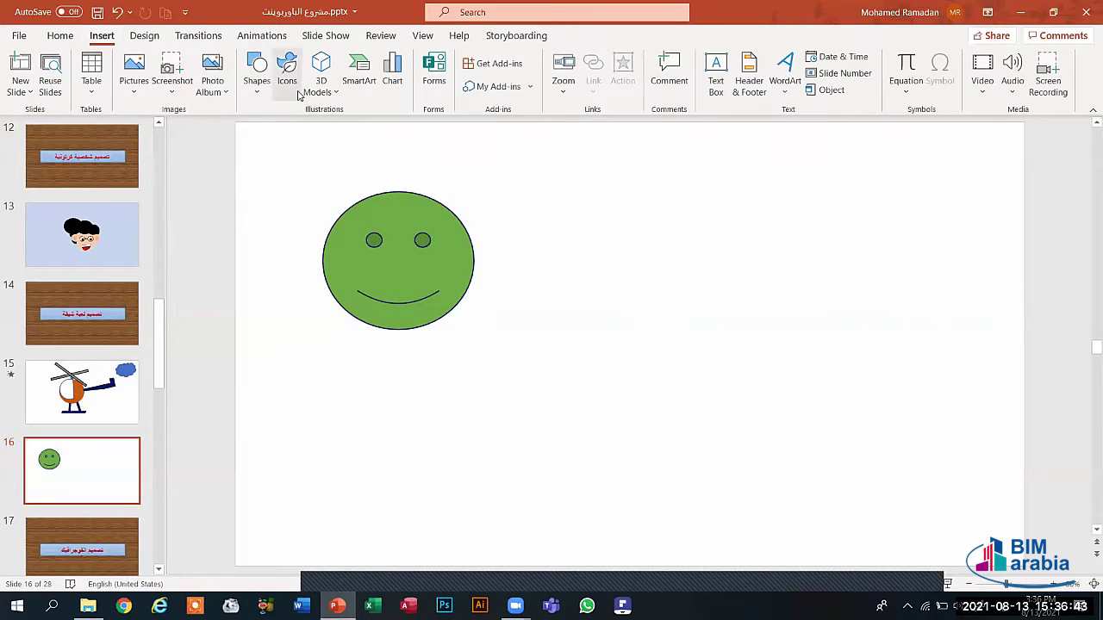
left_click(256, 87)
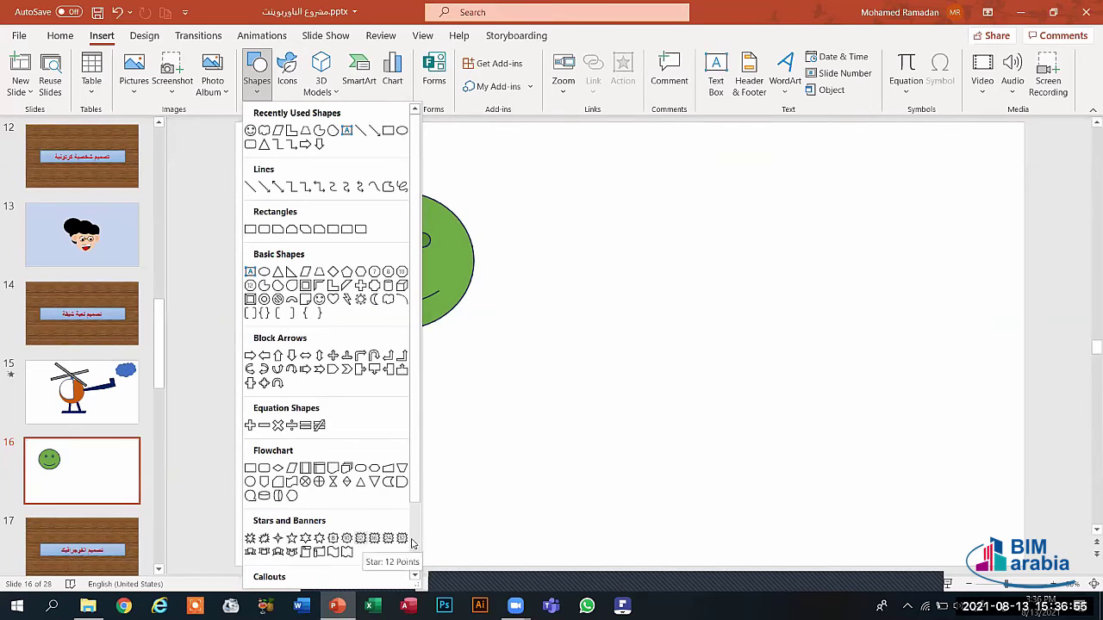
left_click_drag(420, 493, 409, 552)
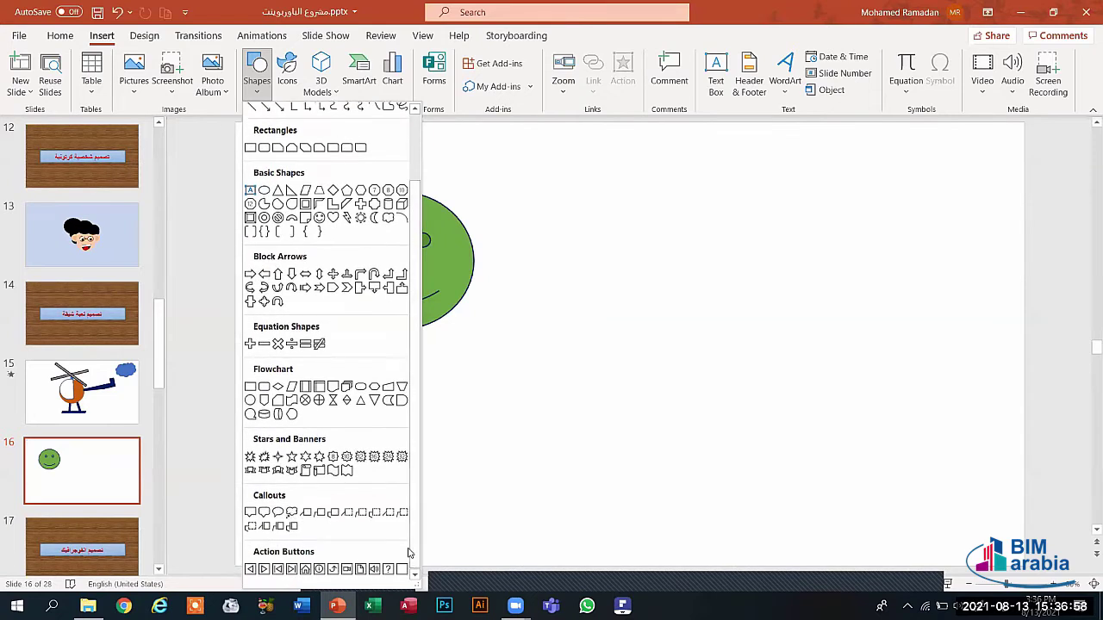
left_click(293, 513)
left_click_drag(542, 196, 717, 293)
left_click_drag(662, 241, 684, 218)
left_click(456, 265)
left_click_drag(457, 265, 594, 330)
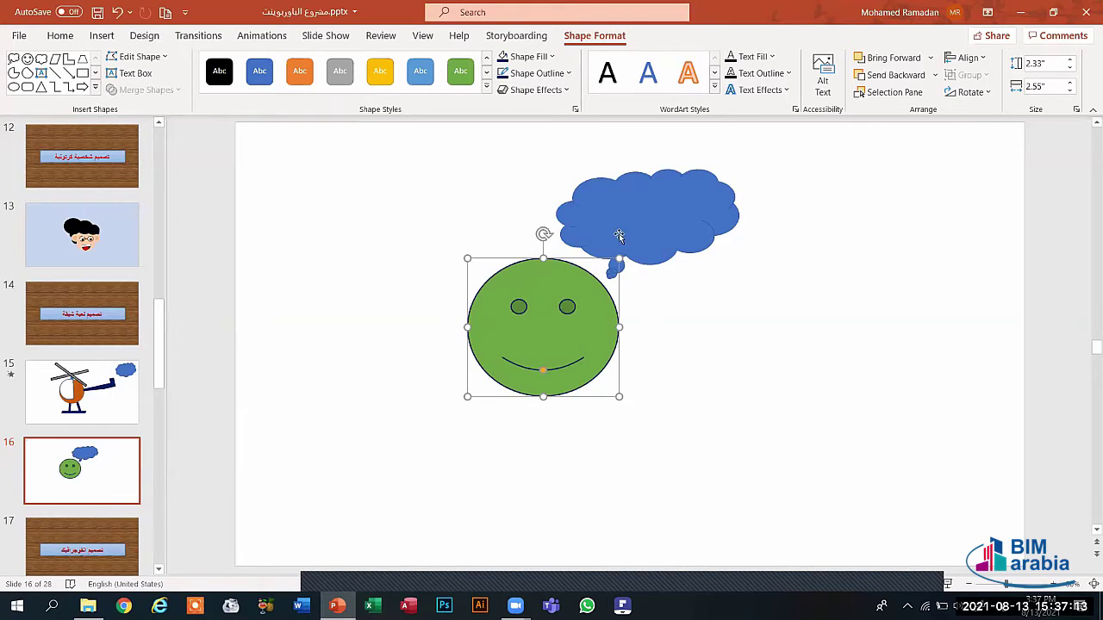
Type 'Sorry' and 'Game Over' on two lines in the cloud callout, after fixing the input language.
left_click(649, 199)
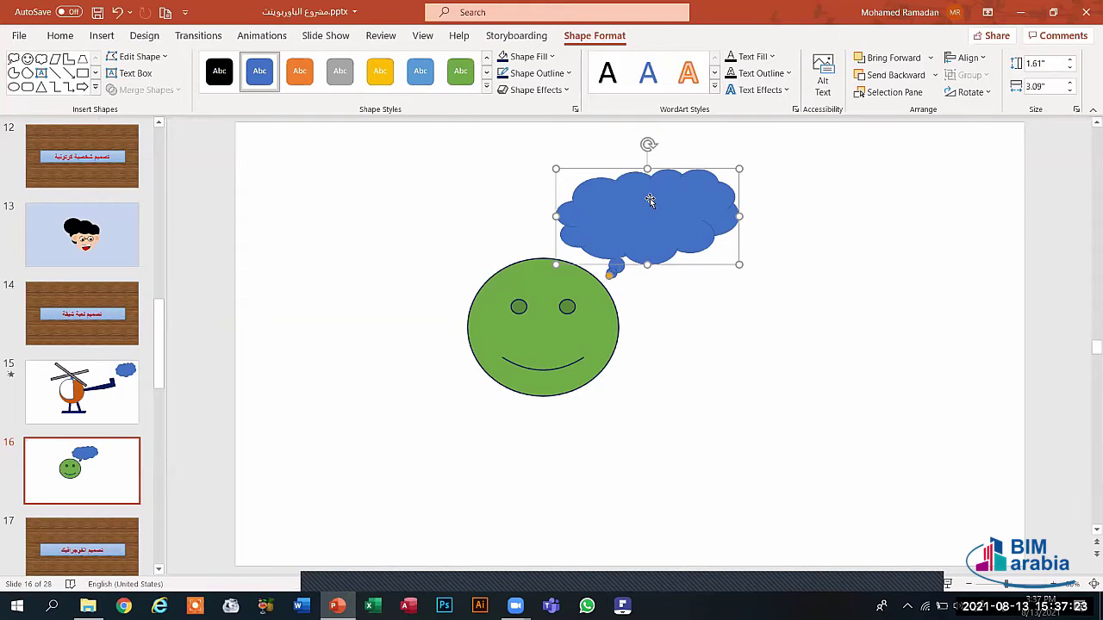
type("س")
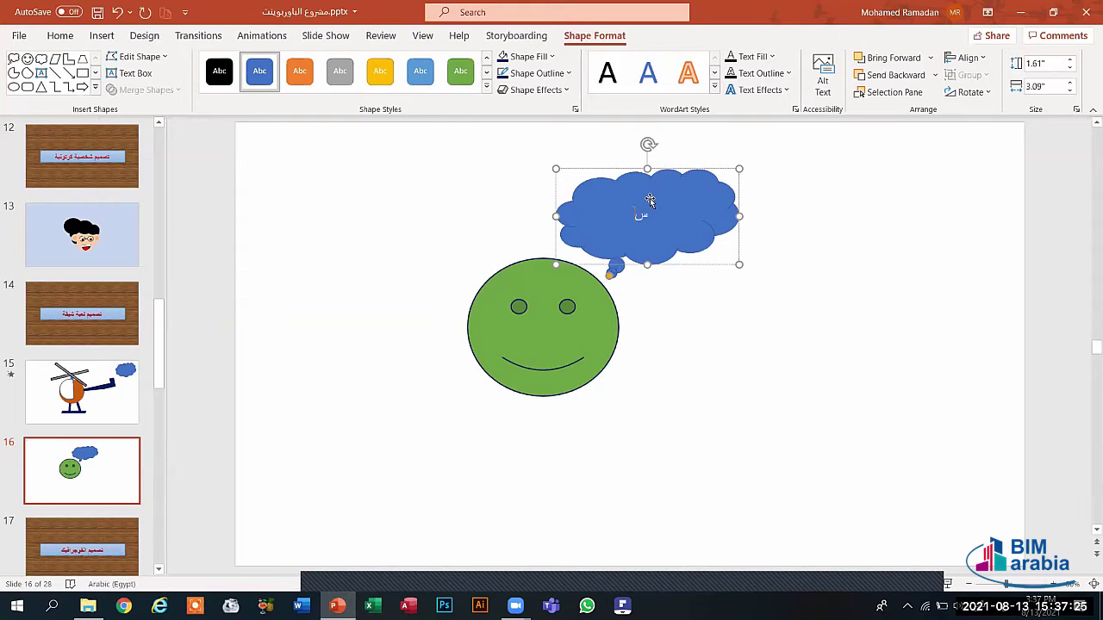
key("BackSpace")
key("alt+space")
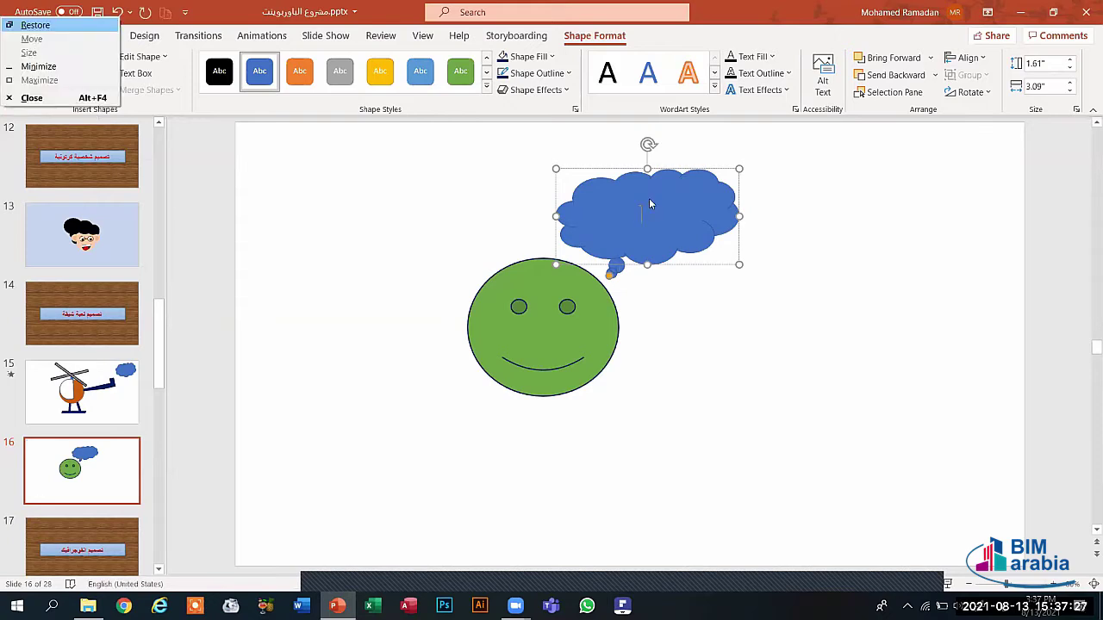
key("Escape")
type("S")
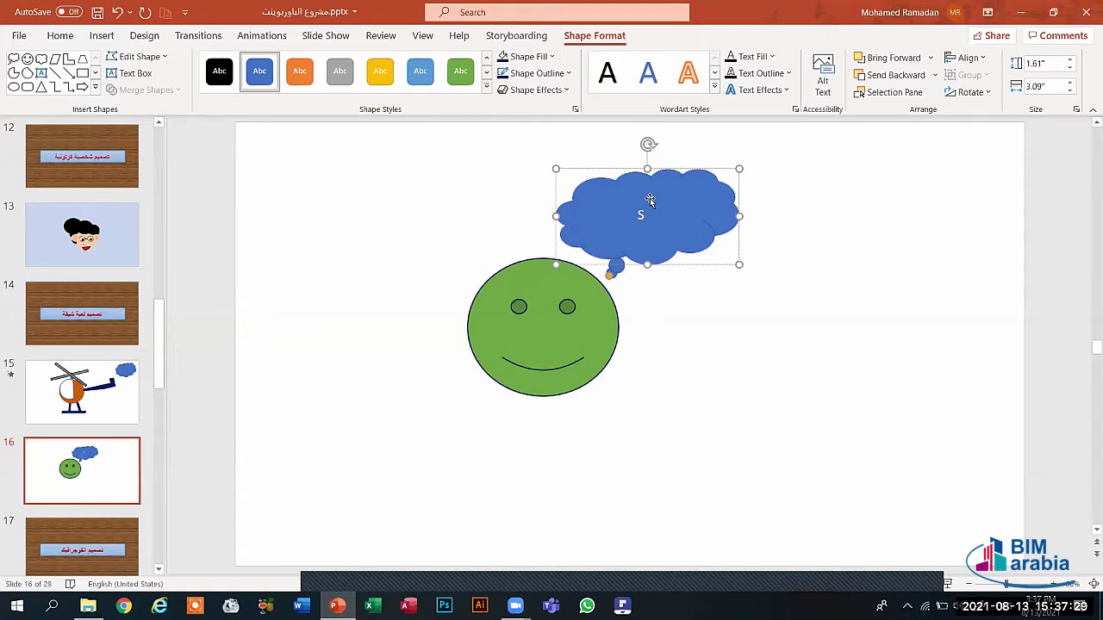
type("orry")
key("Return")
type("Game Over")
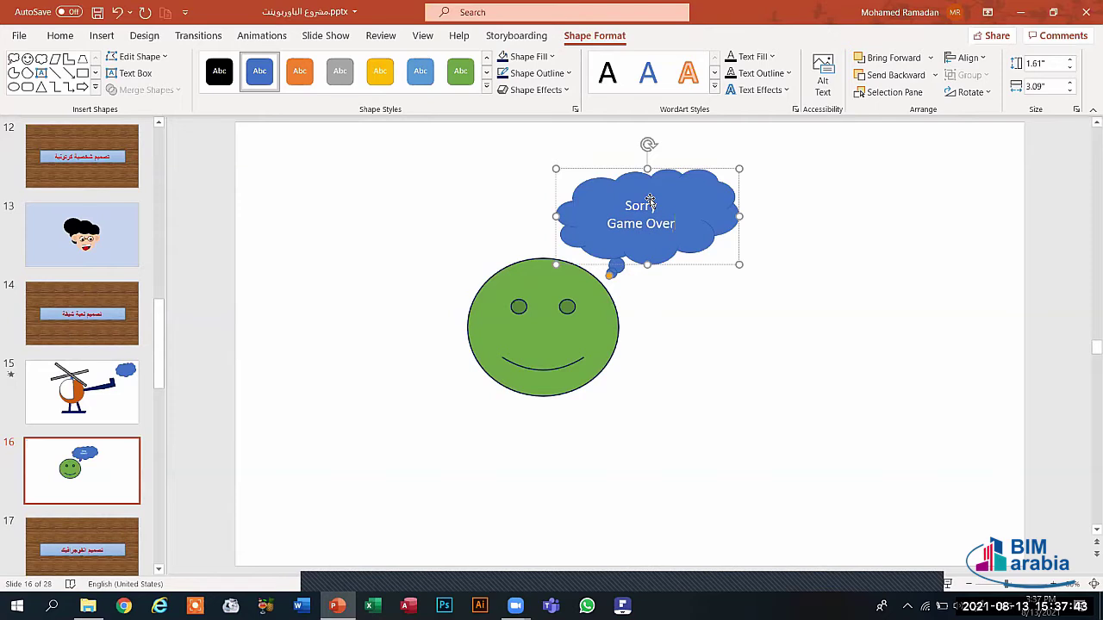
key("ctrl+a")
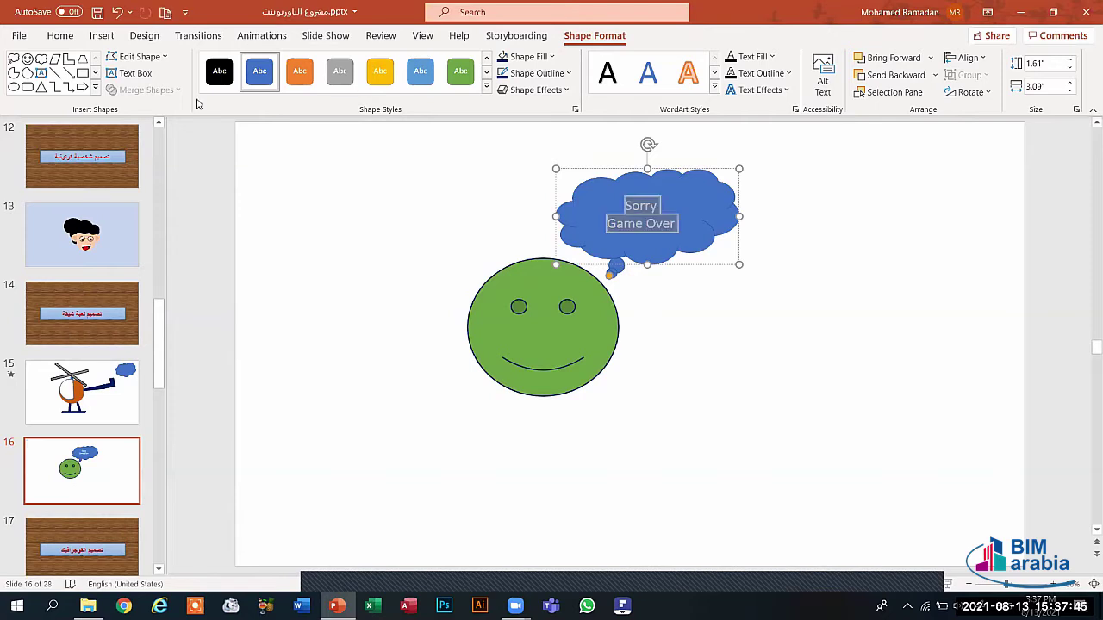
left_click(61, 36)
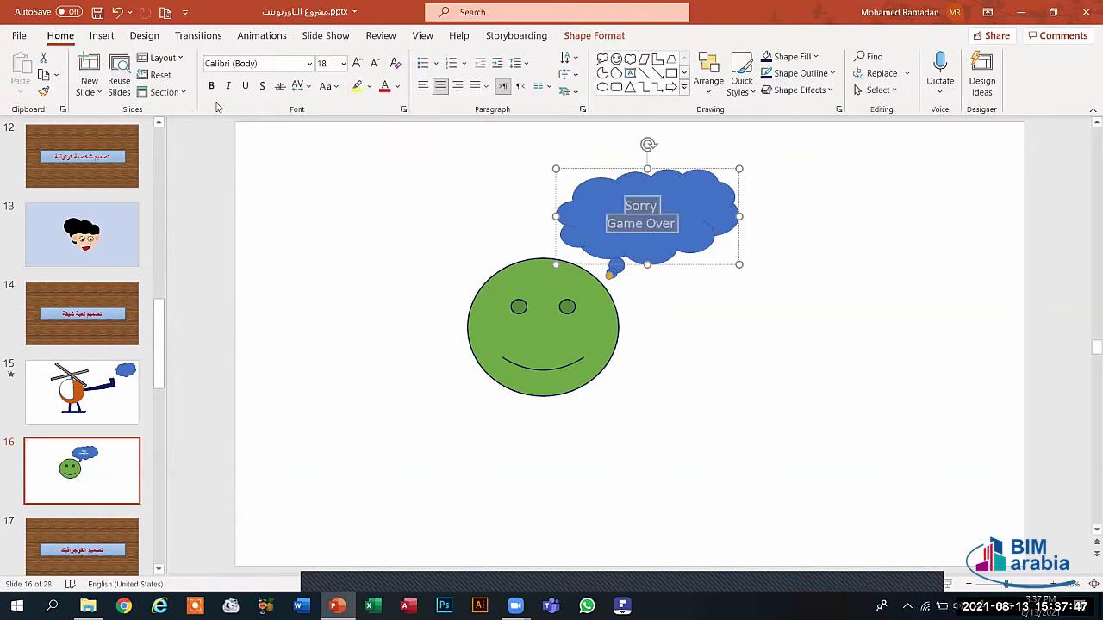
left_click(359, 63)
left_click(359, 63)
left_click(381, 310)
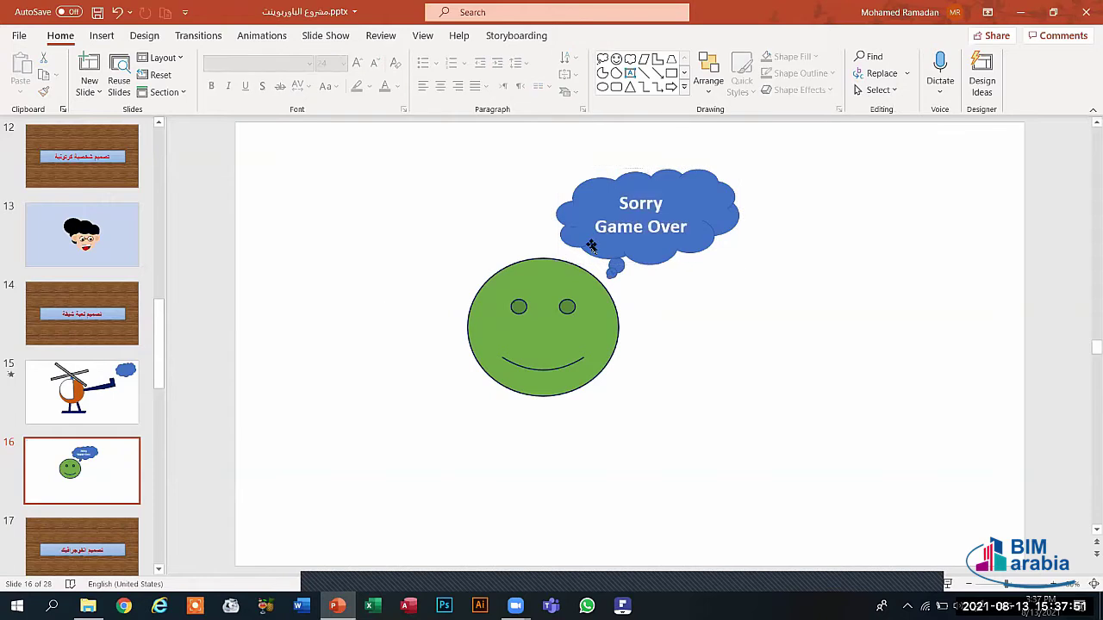
left_click(600, 245)
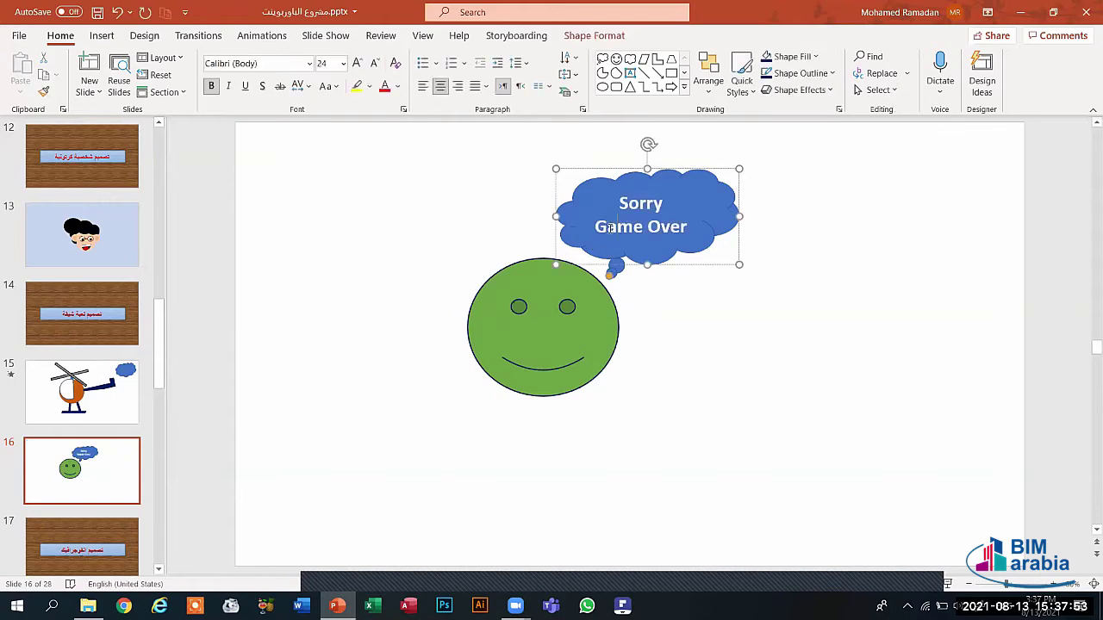
triple_click(608, 227)
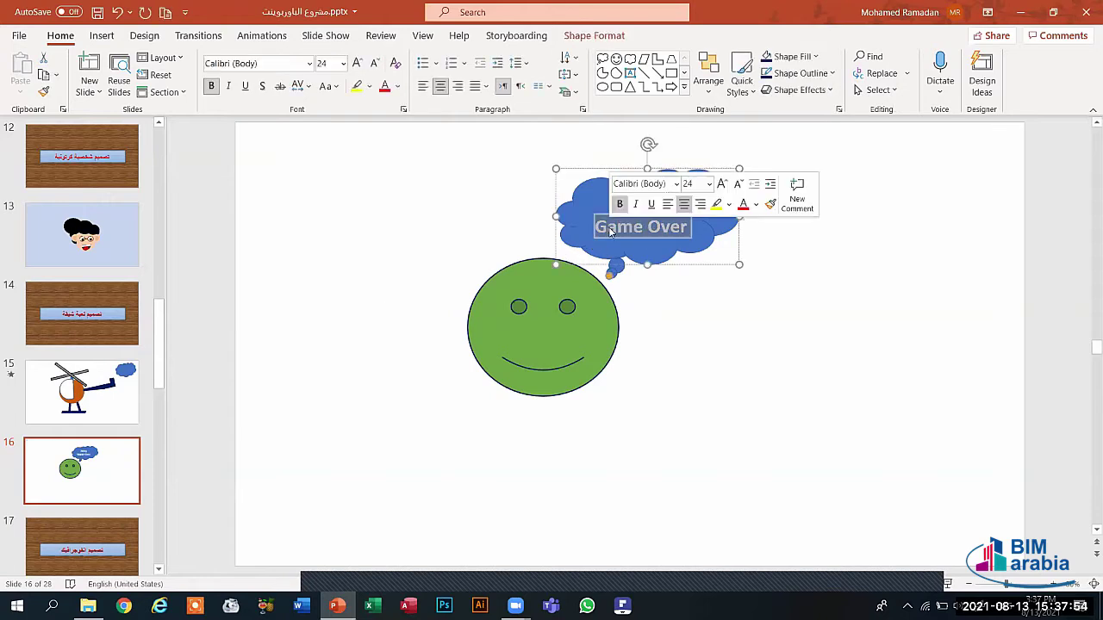
left_click(607, 36)
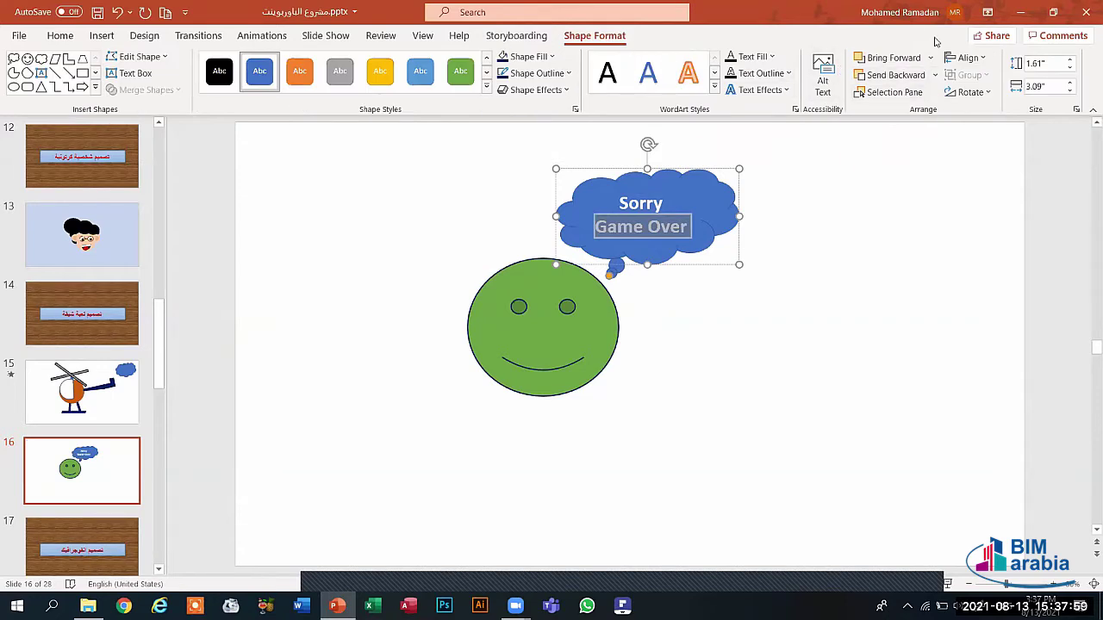
left_click(966, 57)
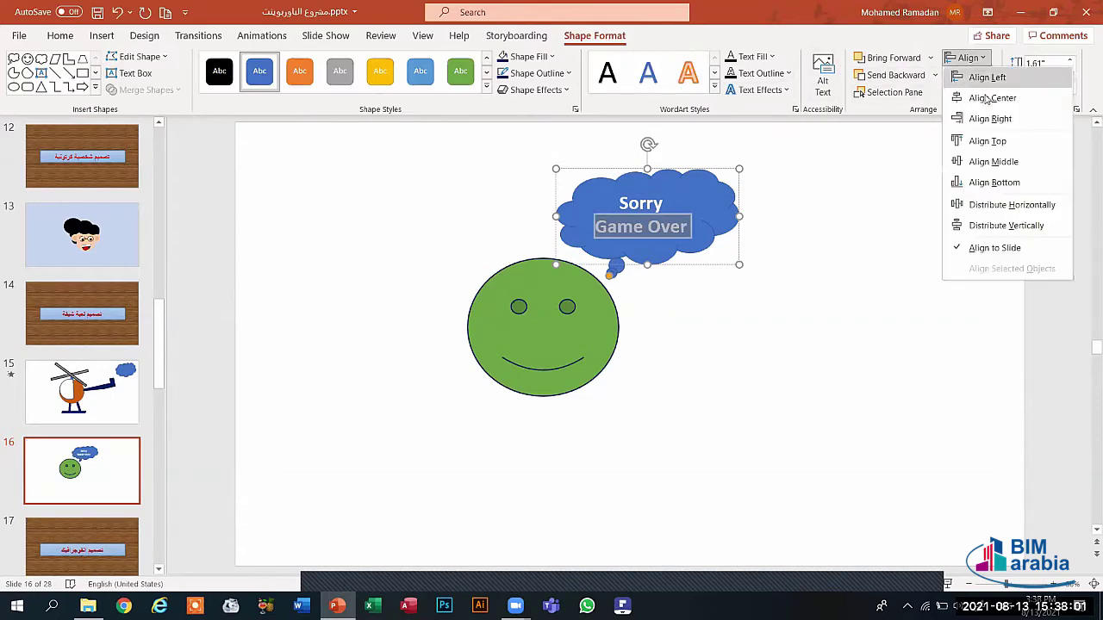
left_click(989, 163)
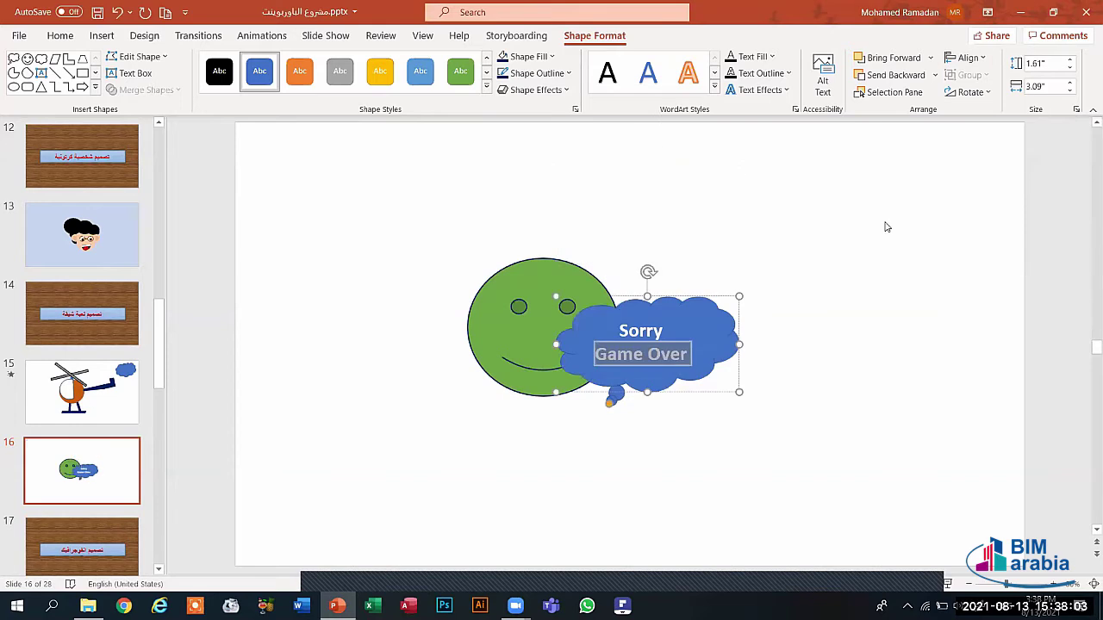
key("ctrl+z")
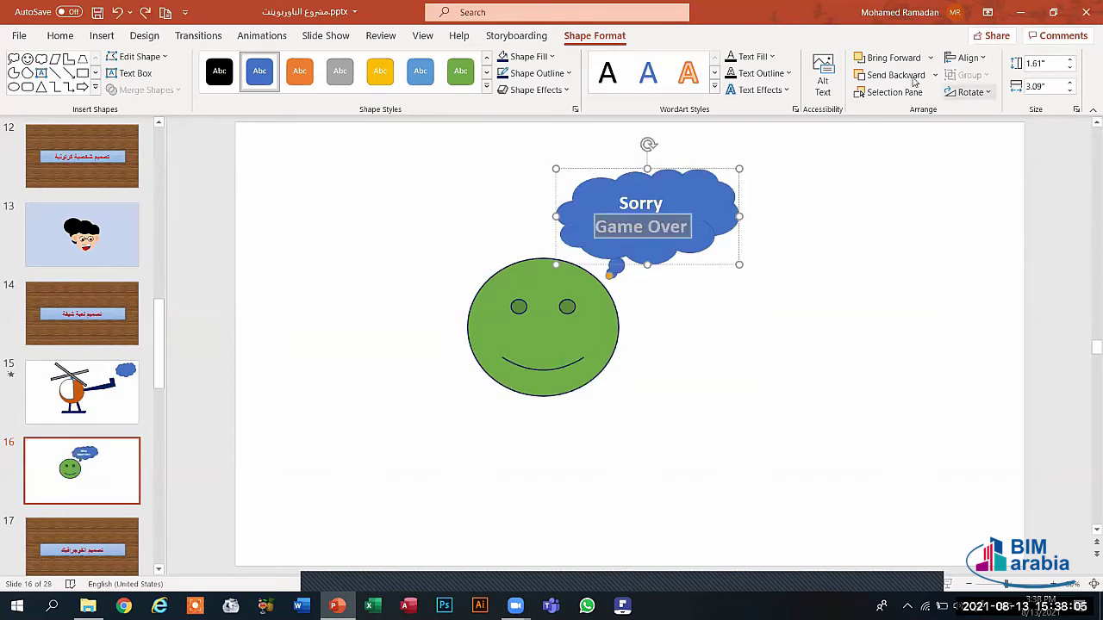
left_click(879, 211)
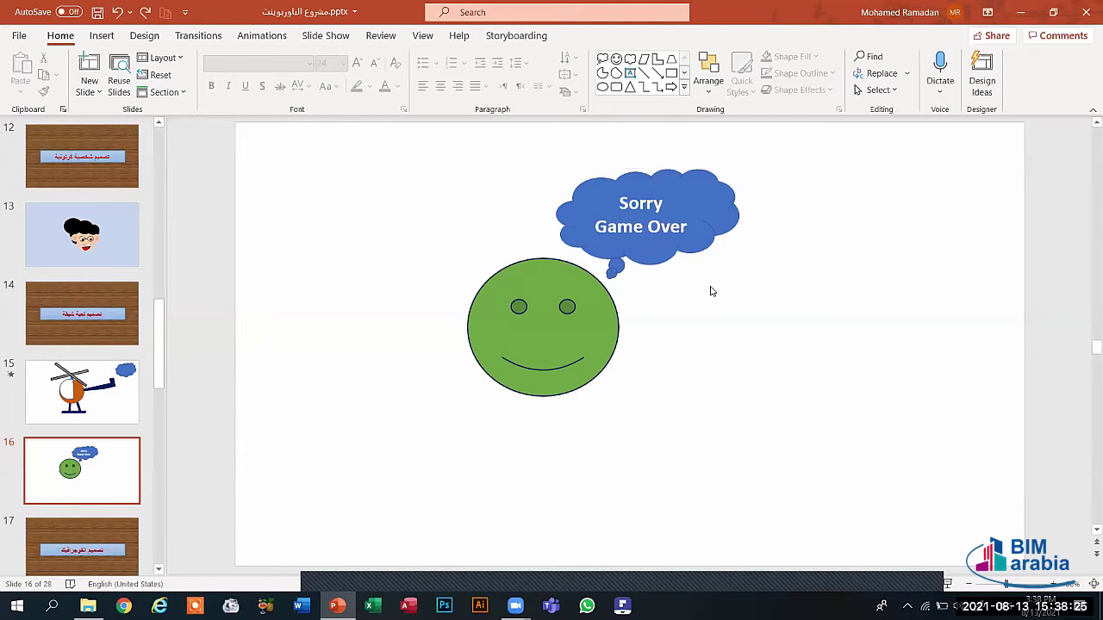
Draw an orange rounded rectangle below-right of the smiley reading 'Try Again ?'.
left_click(101, 35)
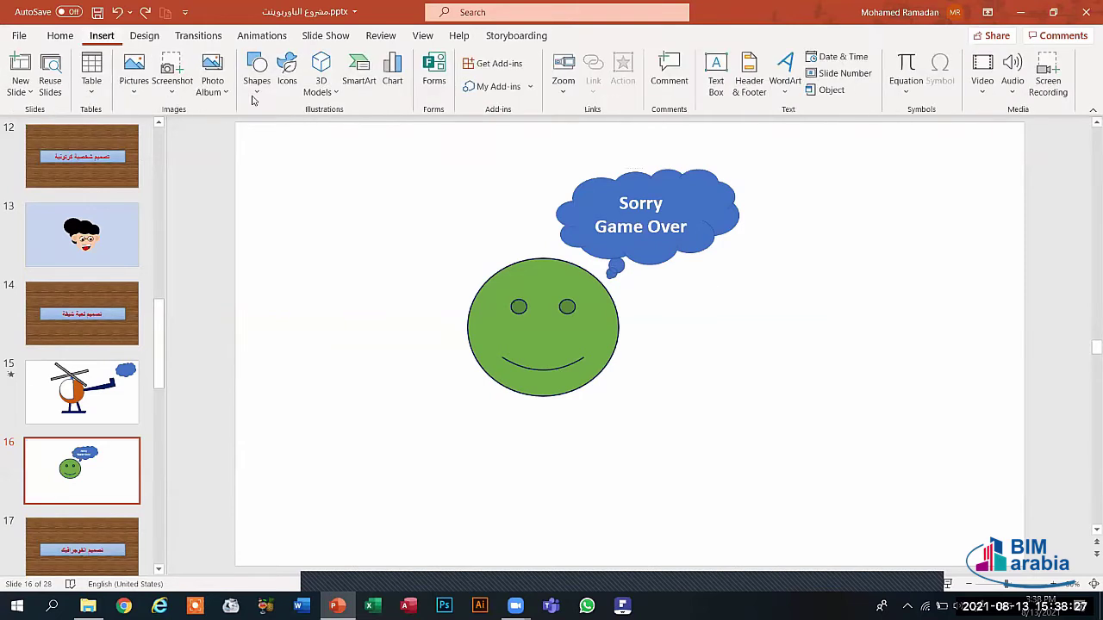
left_click(266, 96)
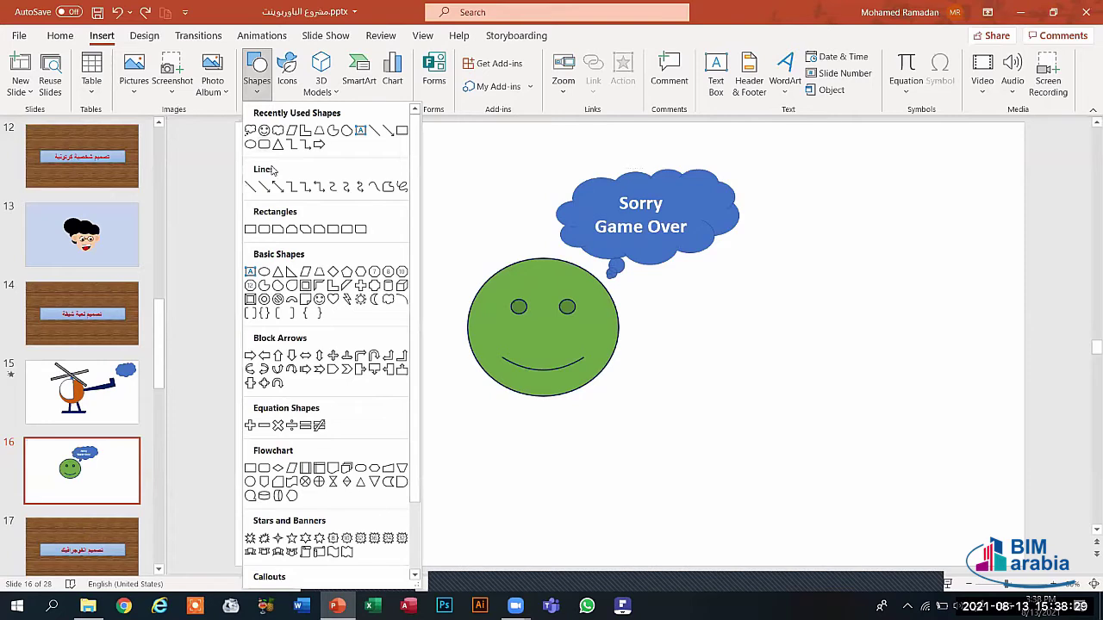
left_click(265, 229)
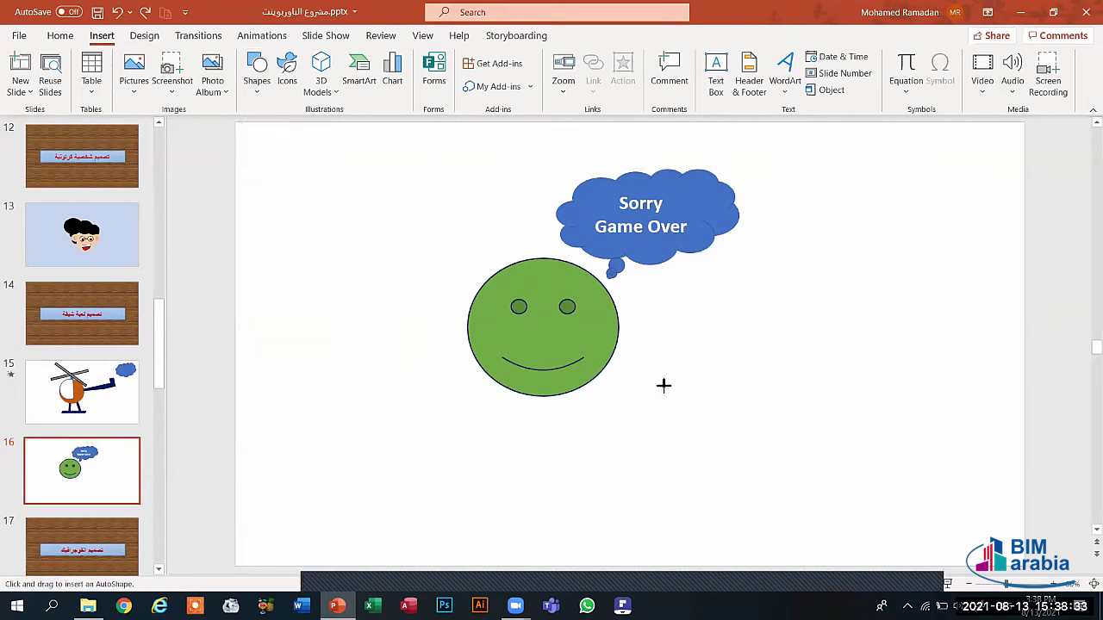
left_click_drag(658, 381, 841, 477)
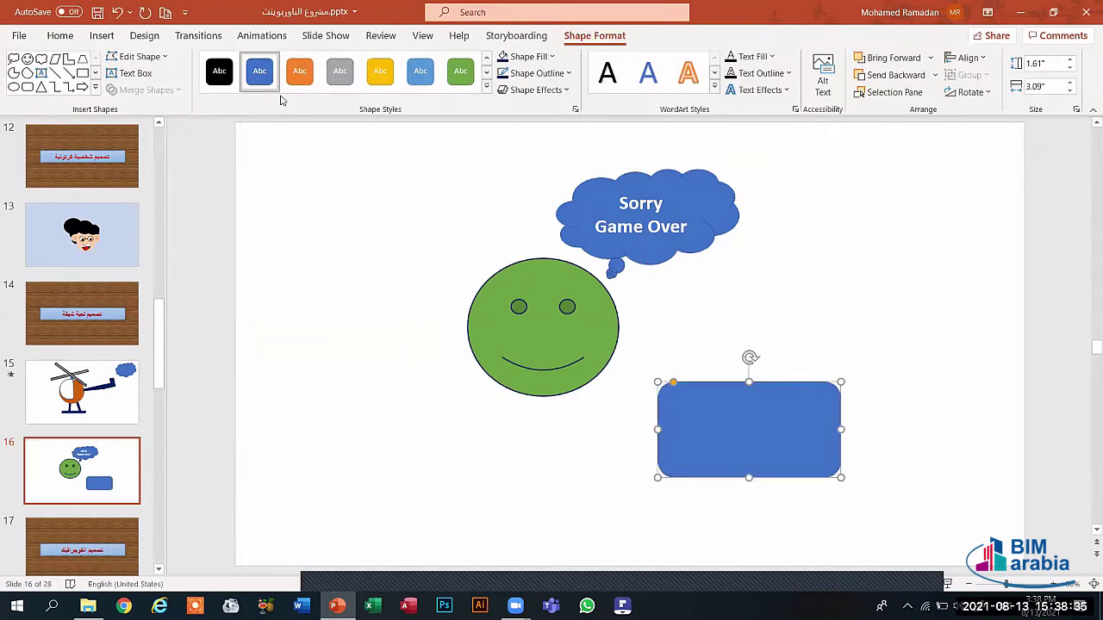
left_click(299, 70)
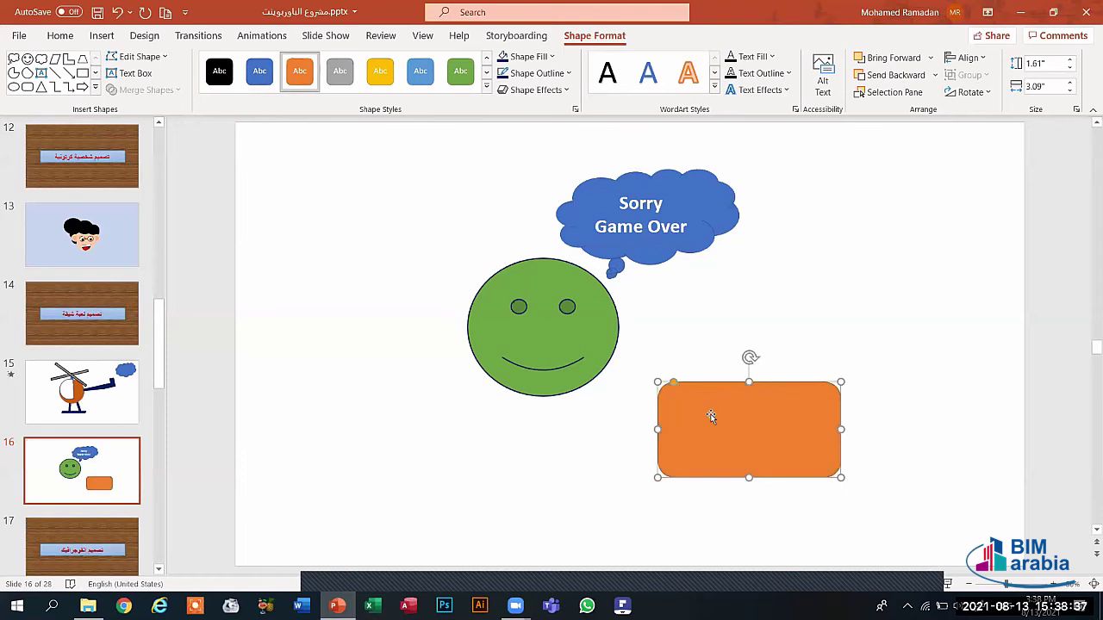
type("Try Again")
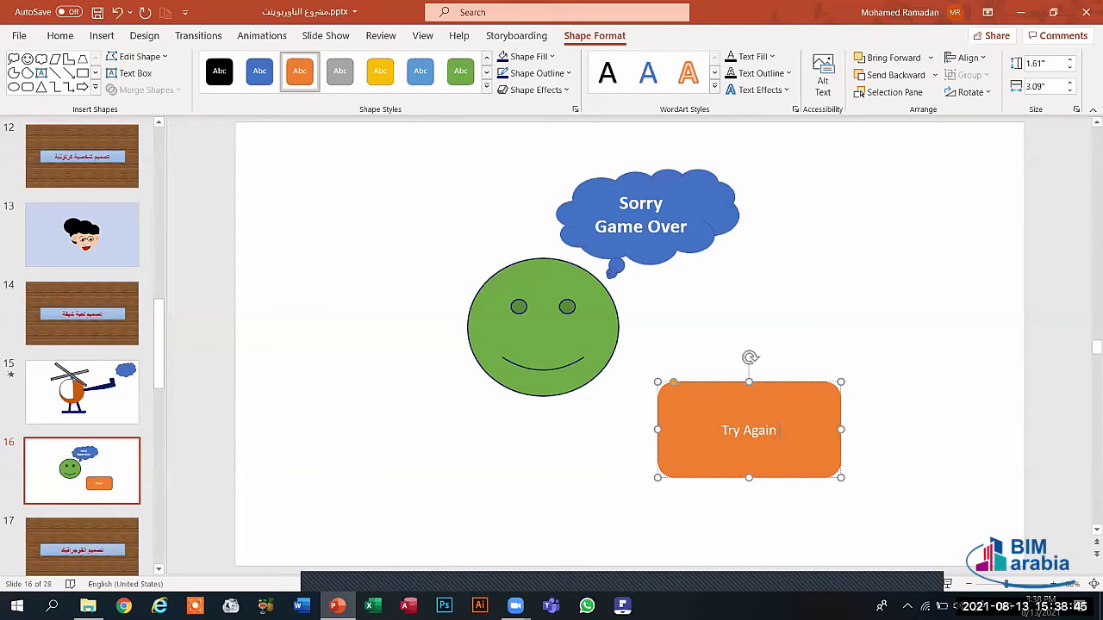
type(" ?")
Make the 'Try Again ?' text bold, size 36, and dark.
triple_click(750, 435)
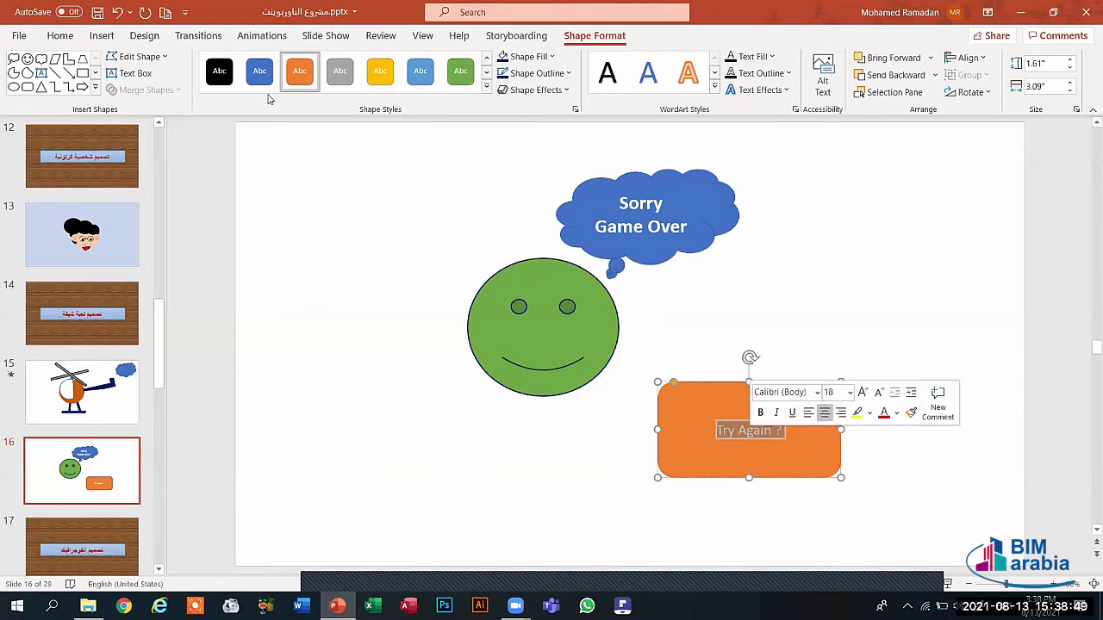
left_click(70, 39)
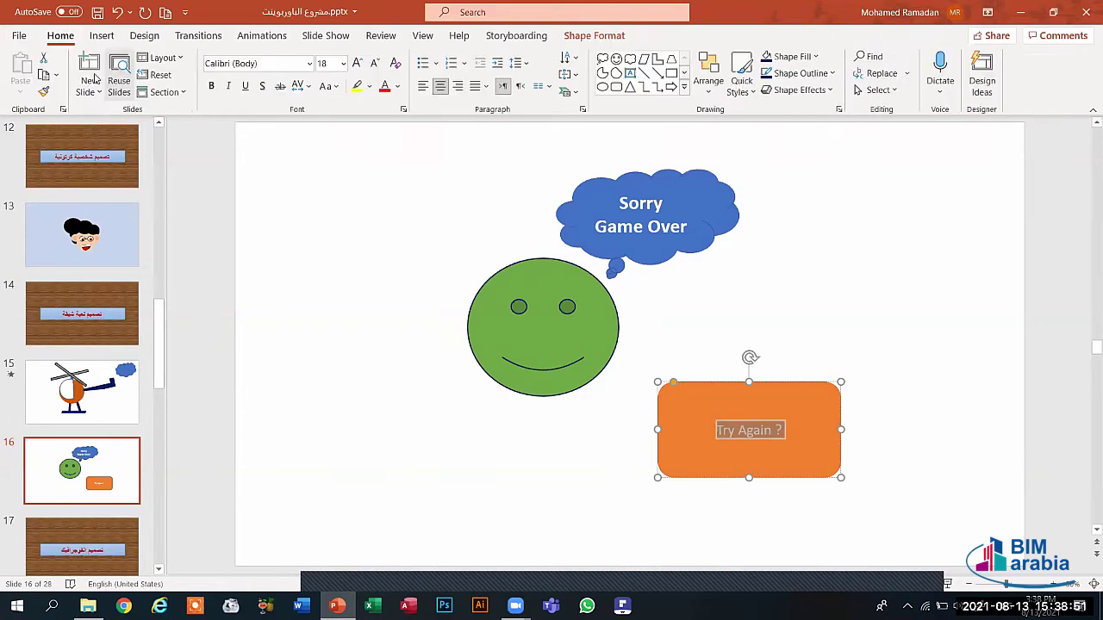
left_click(213, 88)
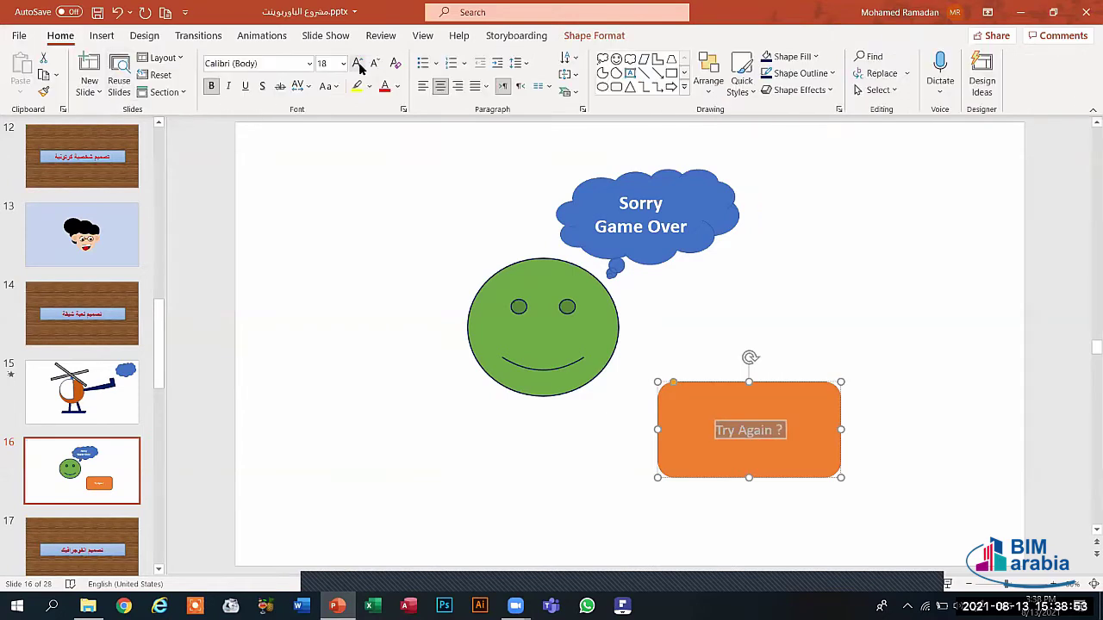
left_click(358, 65)
left_click(359, 66)
left_click(359, 66)
left_click(358, 65)
left_click(358, 65)
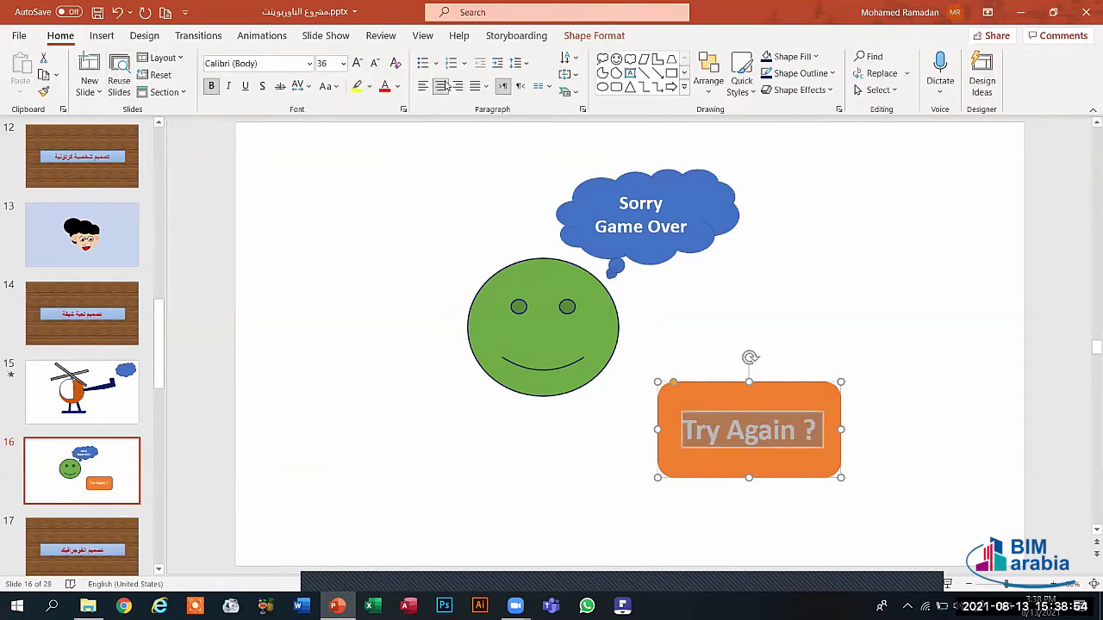
left_click(397, 87)
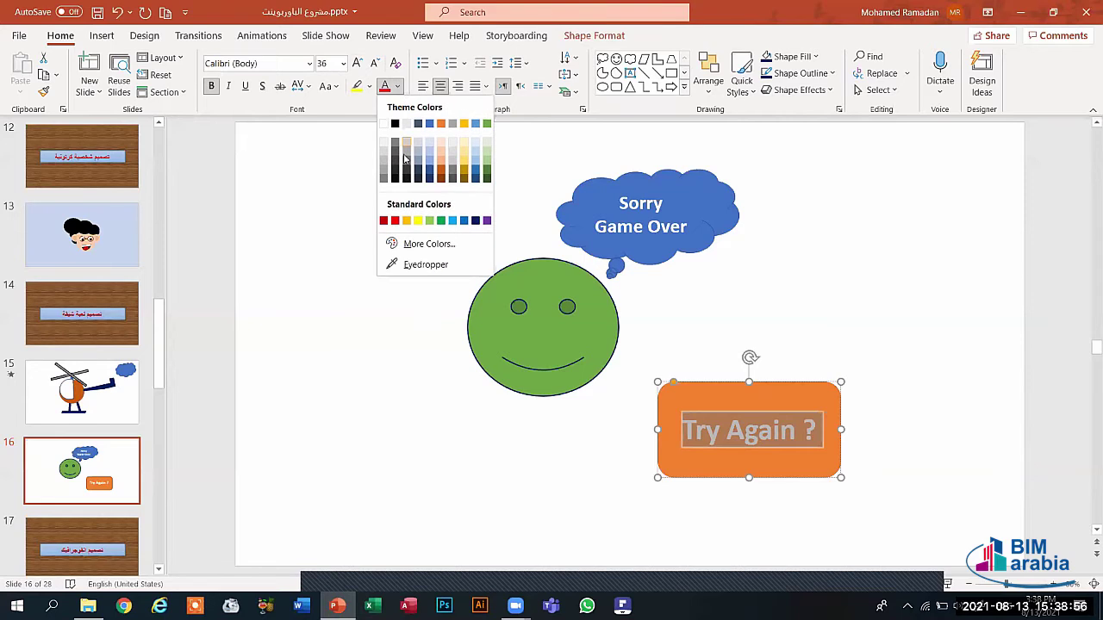
left_click(395, 123)
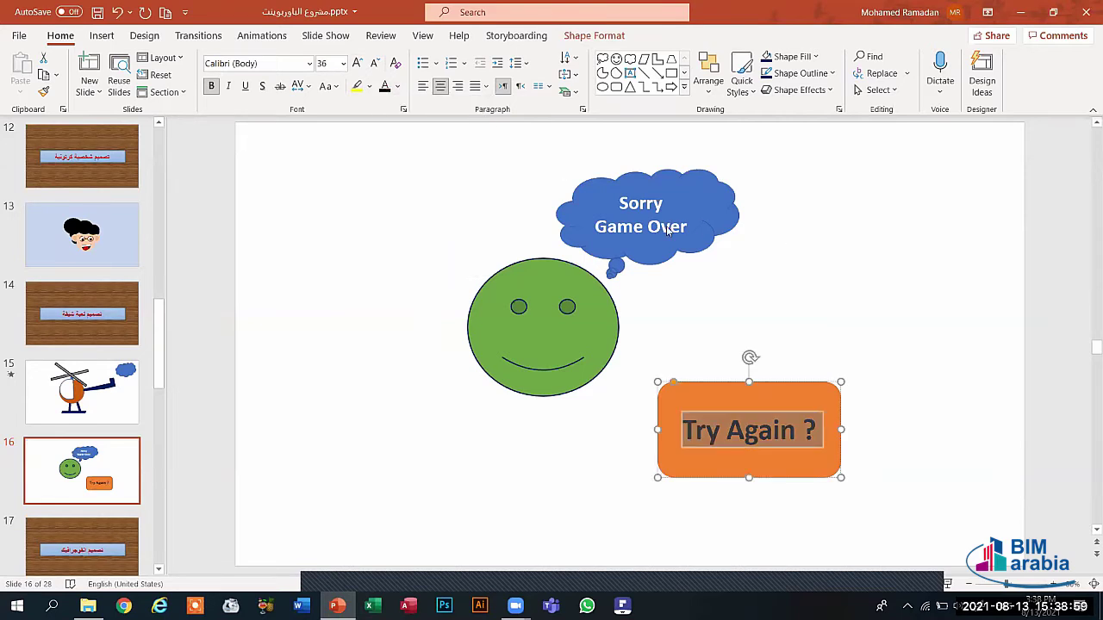
left_click_drag(670, 229, 594, 227)
left_click(442, 275)
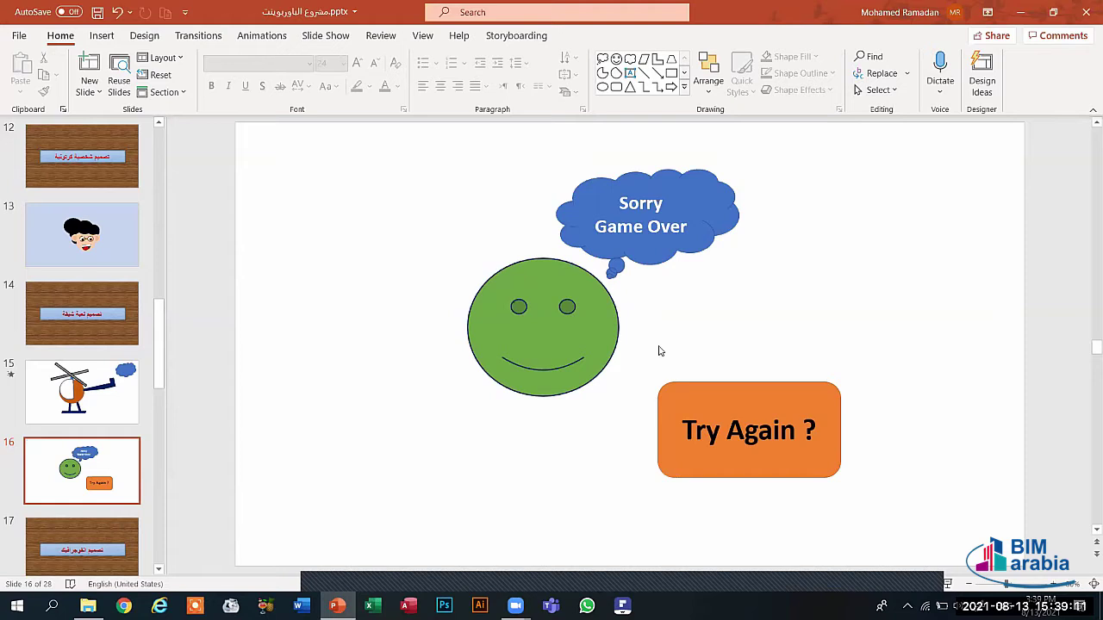
On slide 15, give the diagonal rotor blade a mouse-over hyperlink to Next Slide.
left_click(101, 376)
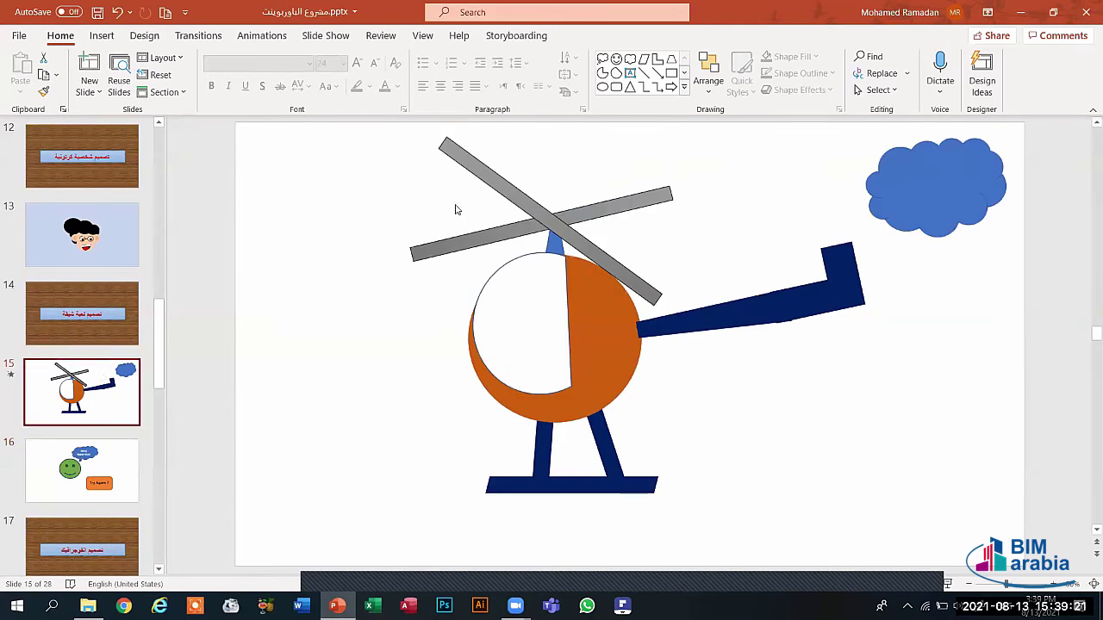
left_click(503, 179)
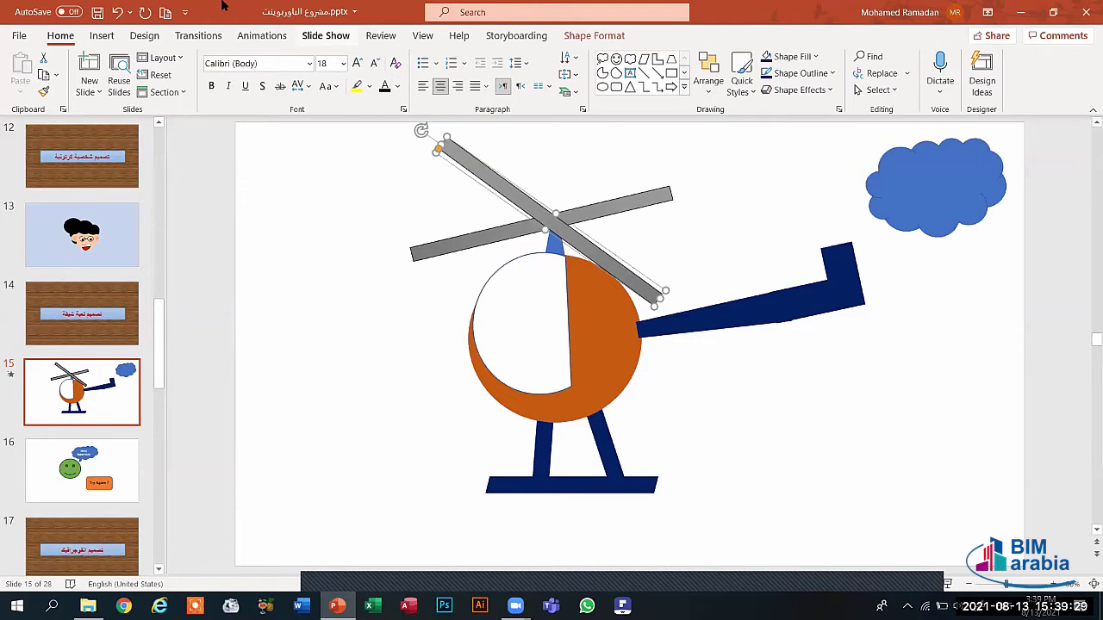
left_click(101, 36)
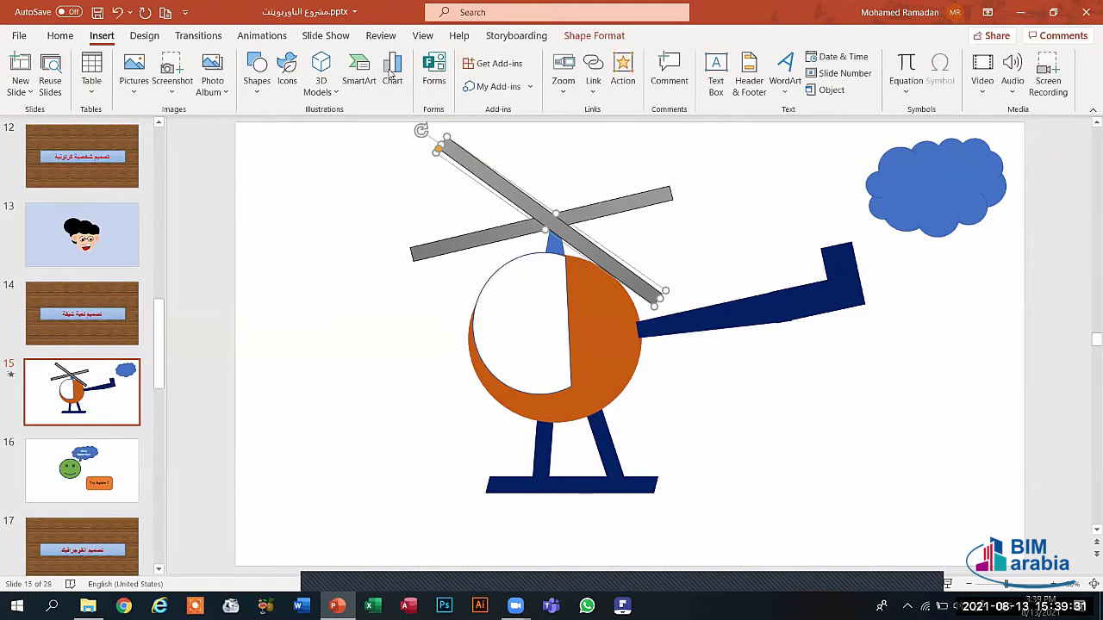
left_click(633, 83)
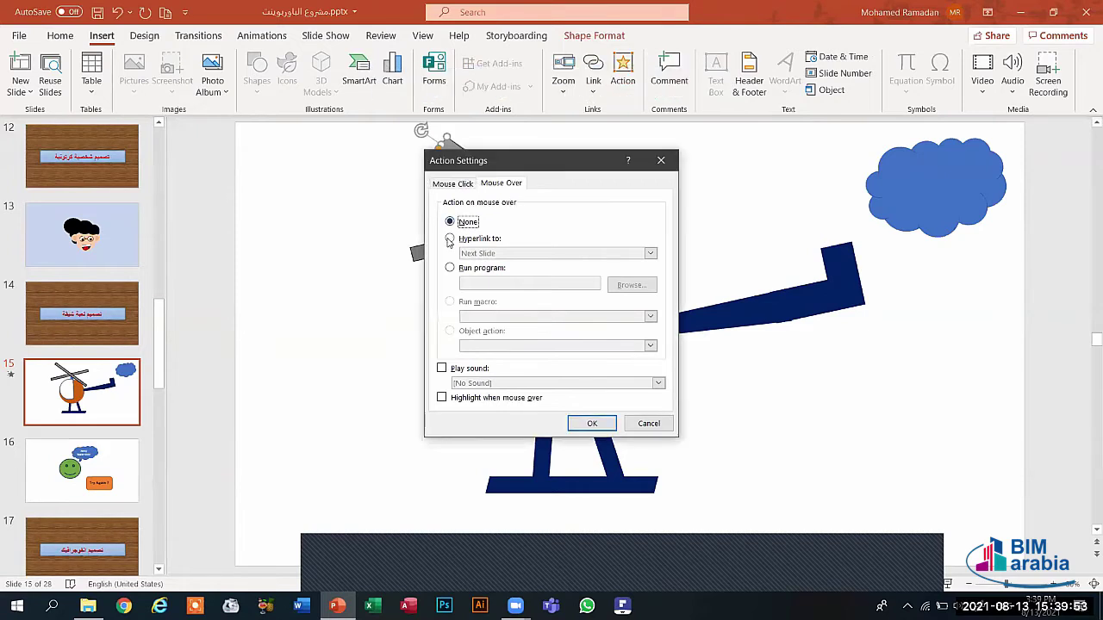
left_click(449, 239)
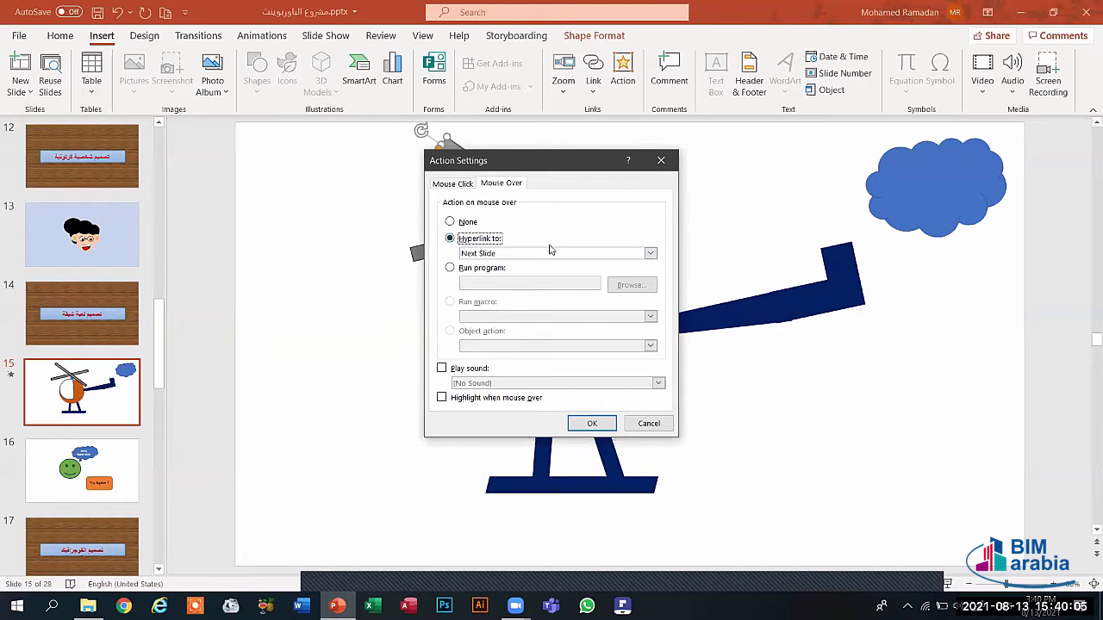
left_click(592, 422)
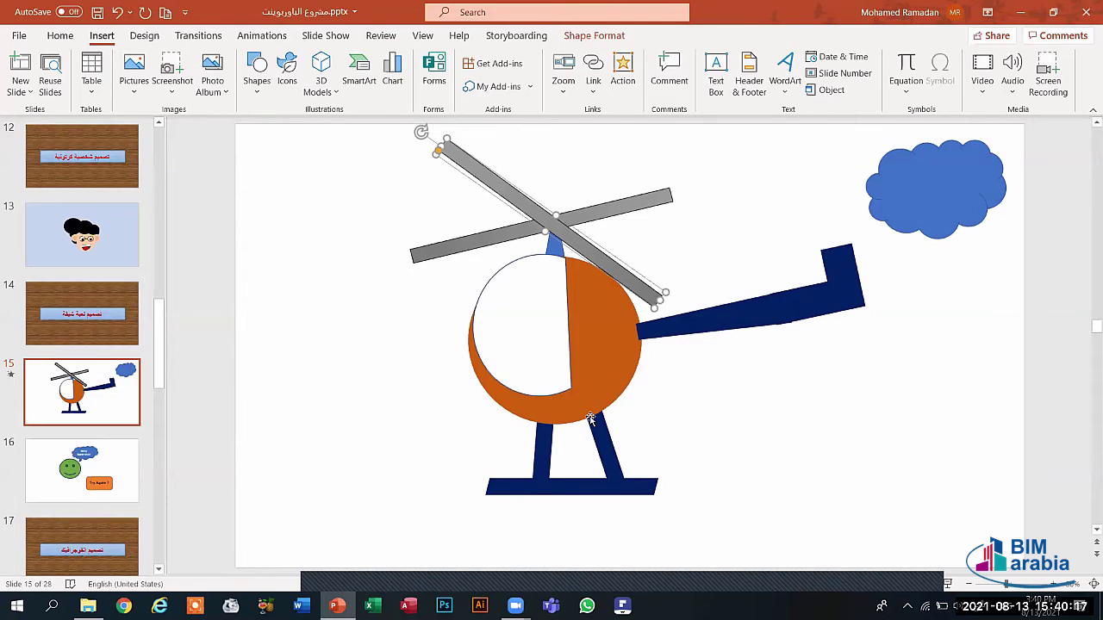
left_click(465, 240)
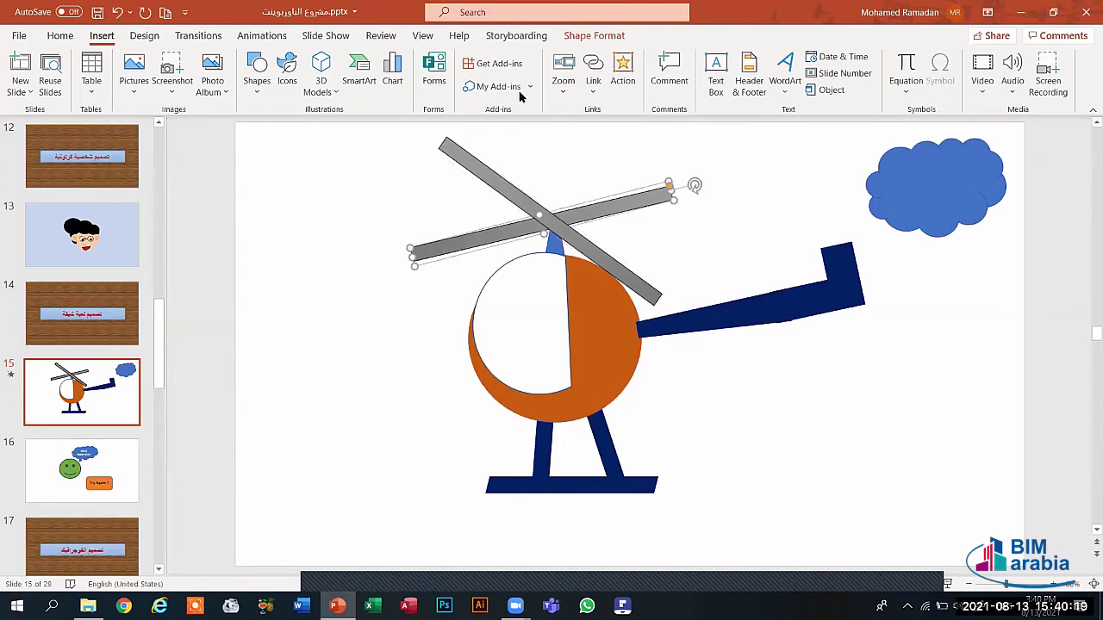
left_click(622, 70)
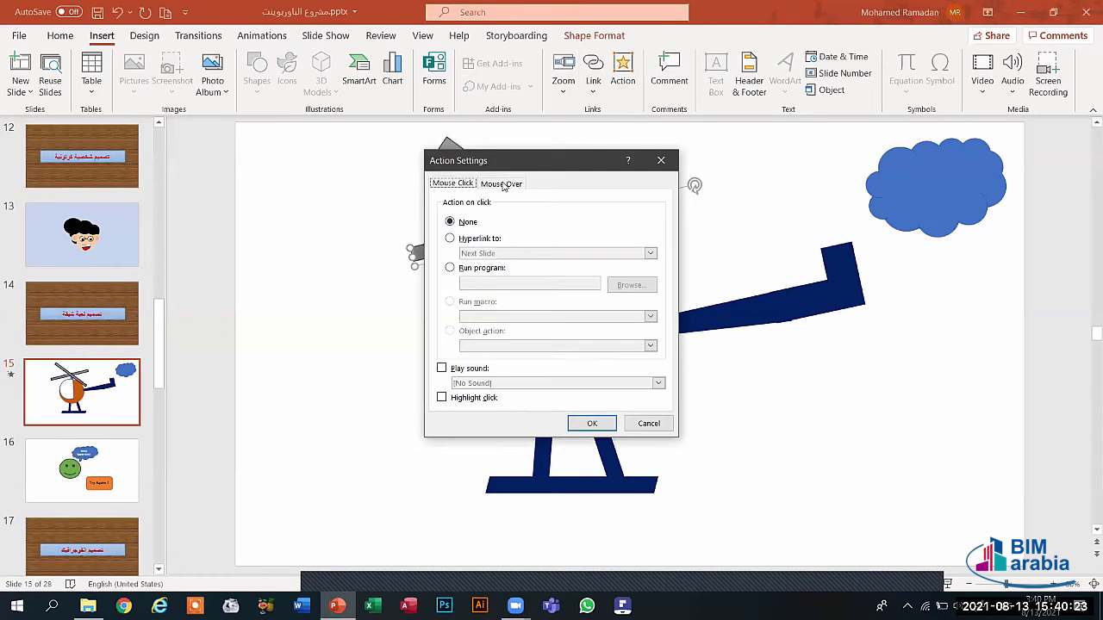
left_click(504, 185)
left_click(471, 239)
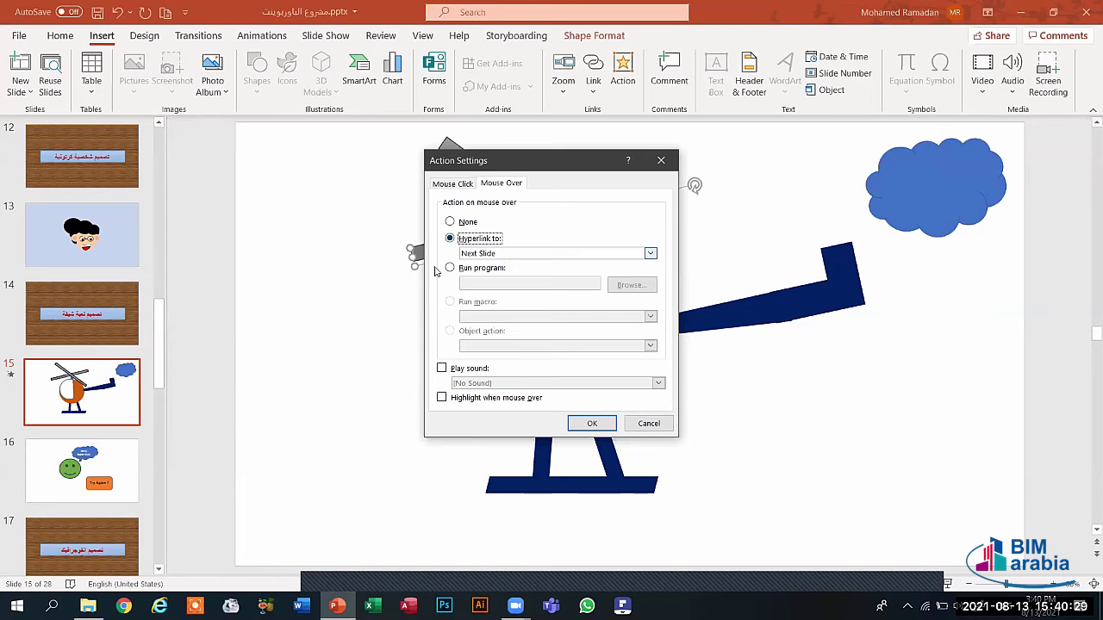
left_click(589, 424)
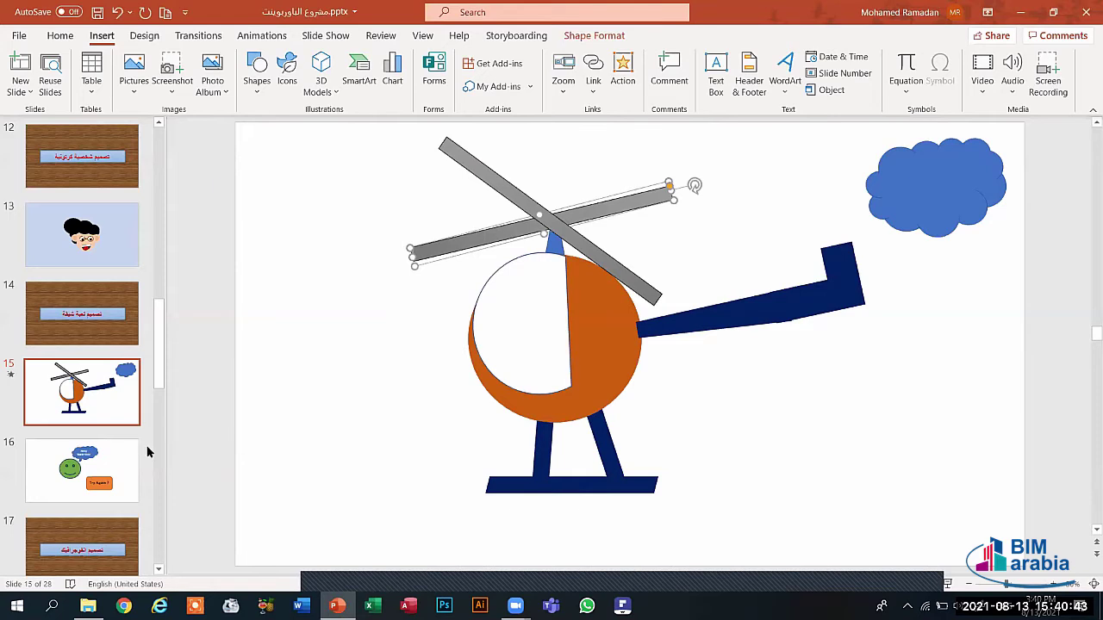
Give the 'Try Again ?' shape on slide 16 a click hyperlink to Previous Slide.
left_click(118, 460)
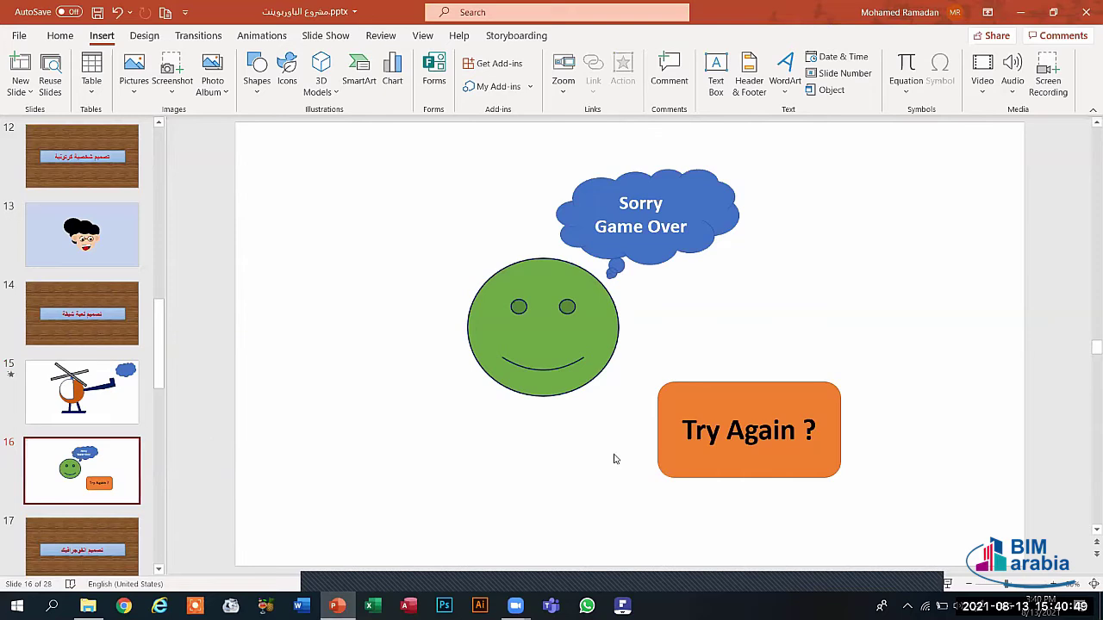
left_click(689, 409)
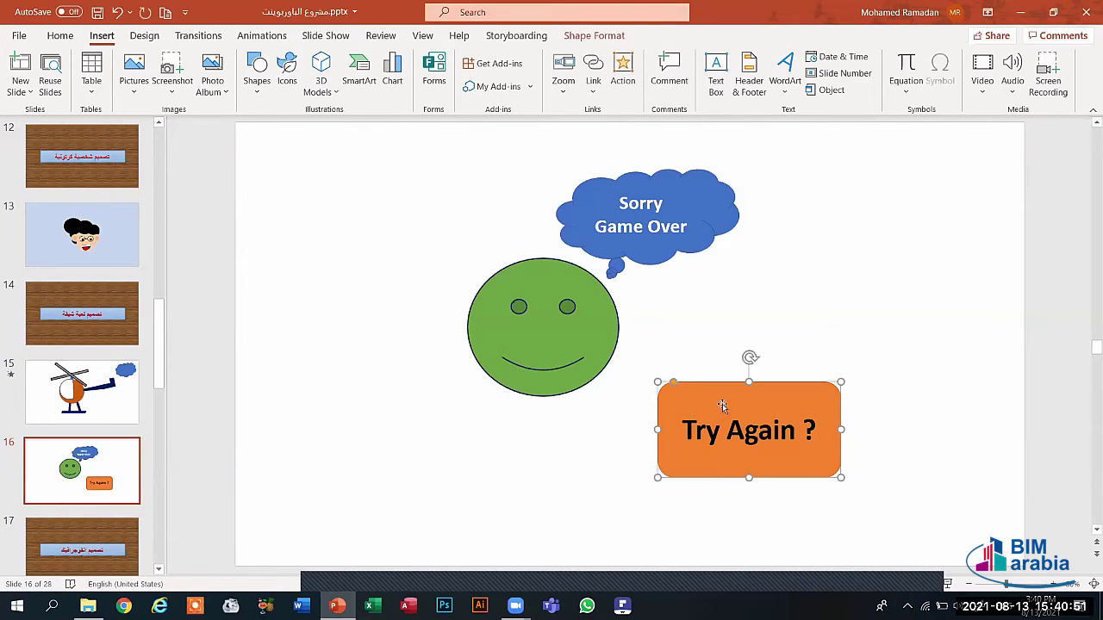
left_click(622, 73)
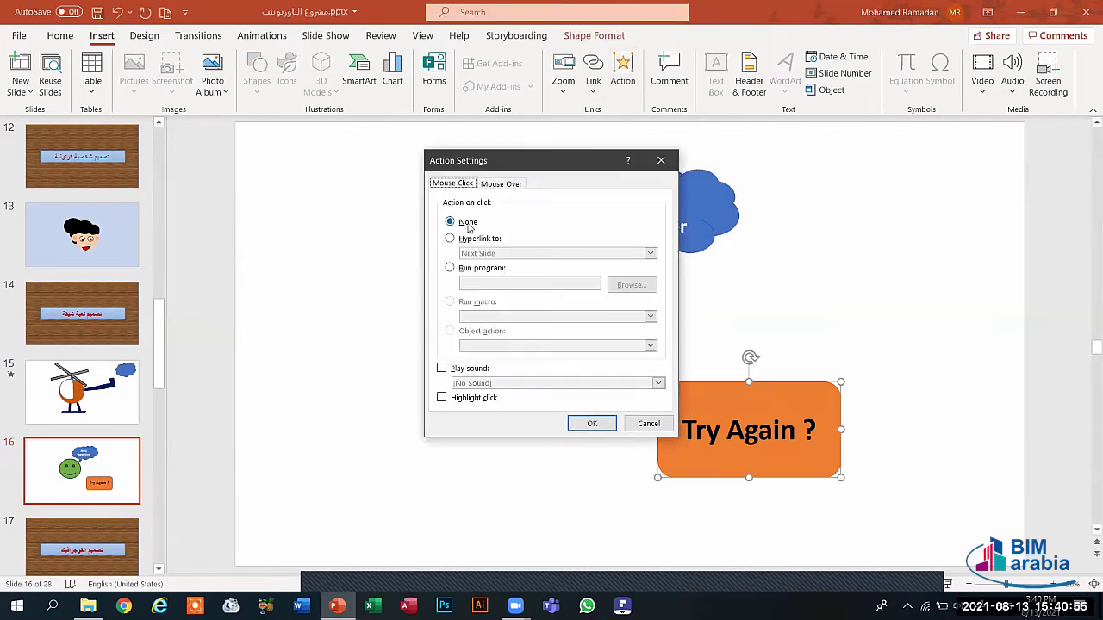
left_click(449, 238)
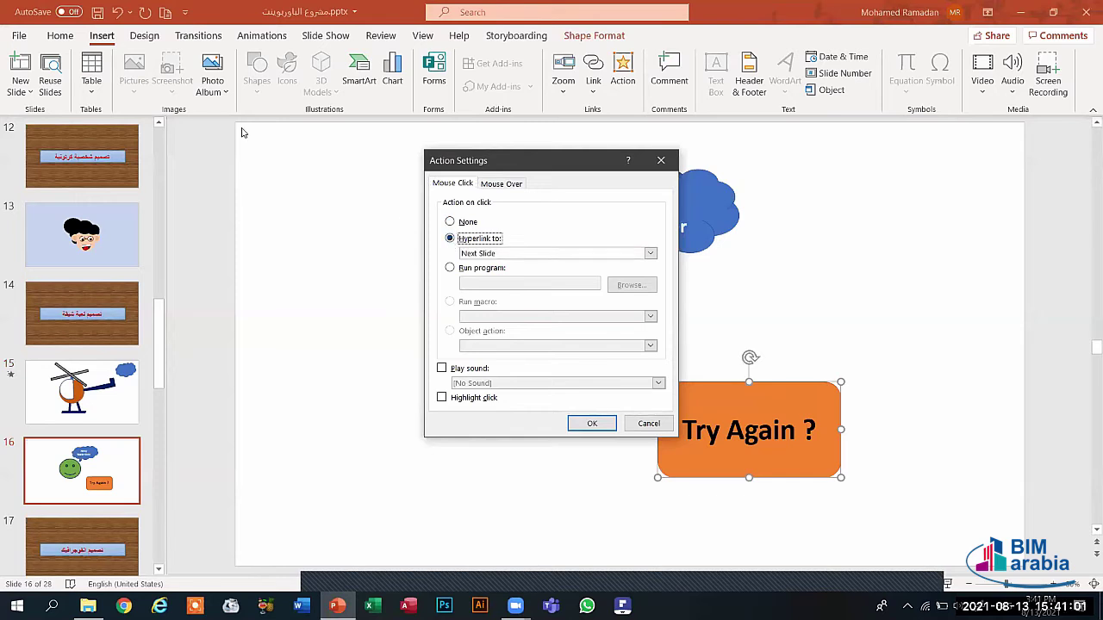
left_click(510, 254)
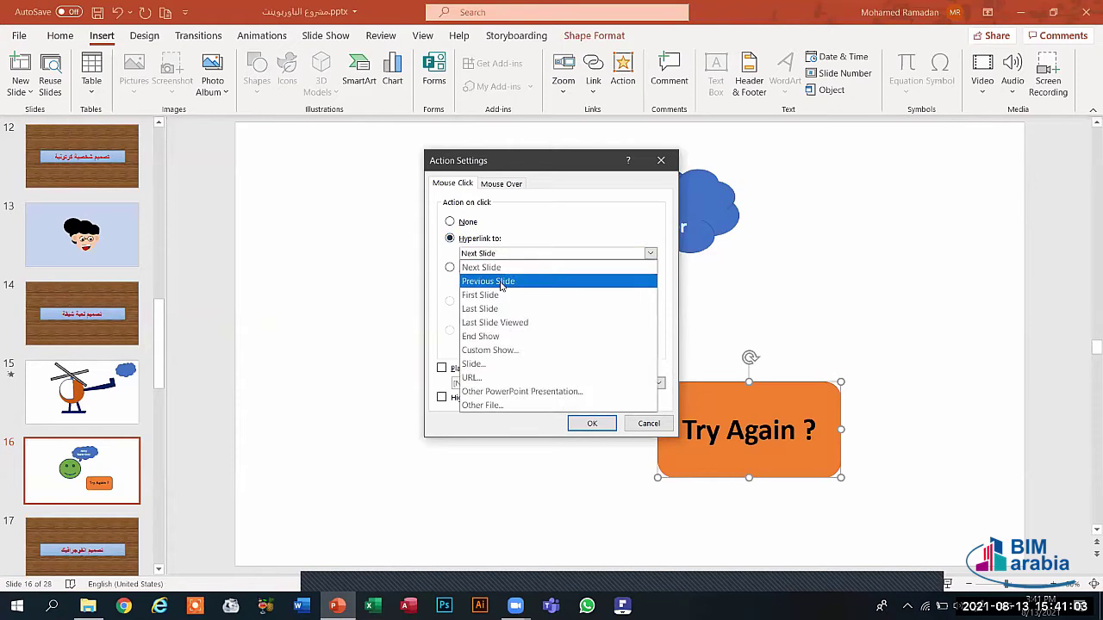
left_click(503, 283)
left_click(579, 420)
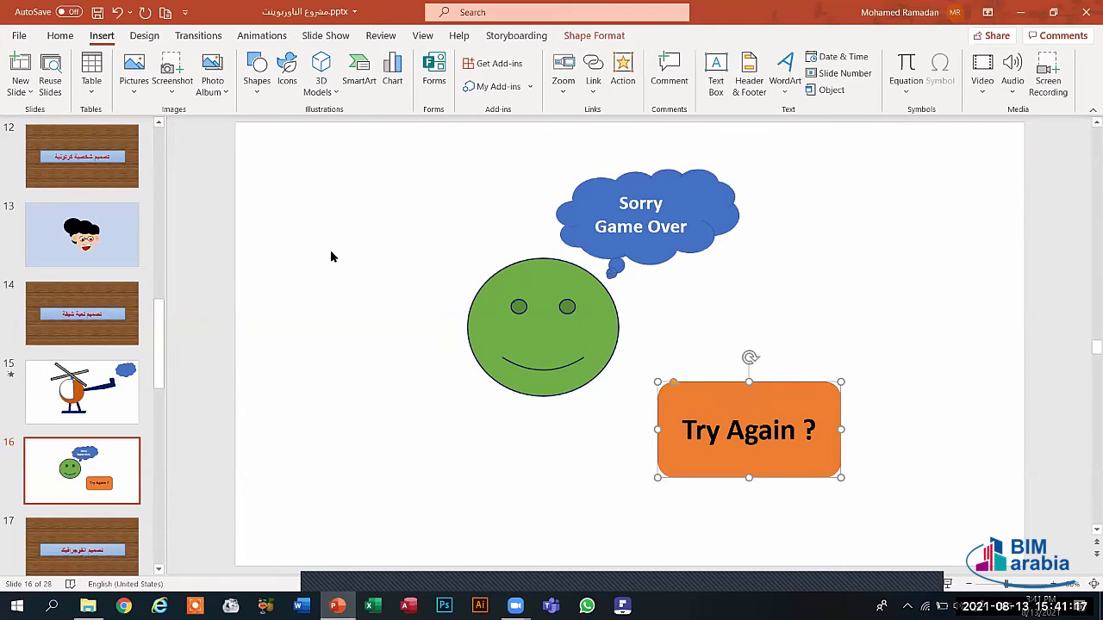
left_click(325, 35)
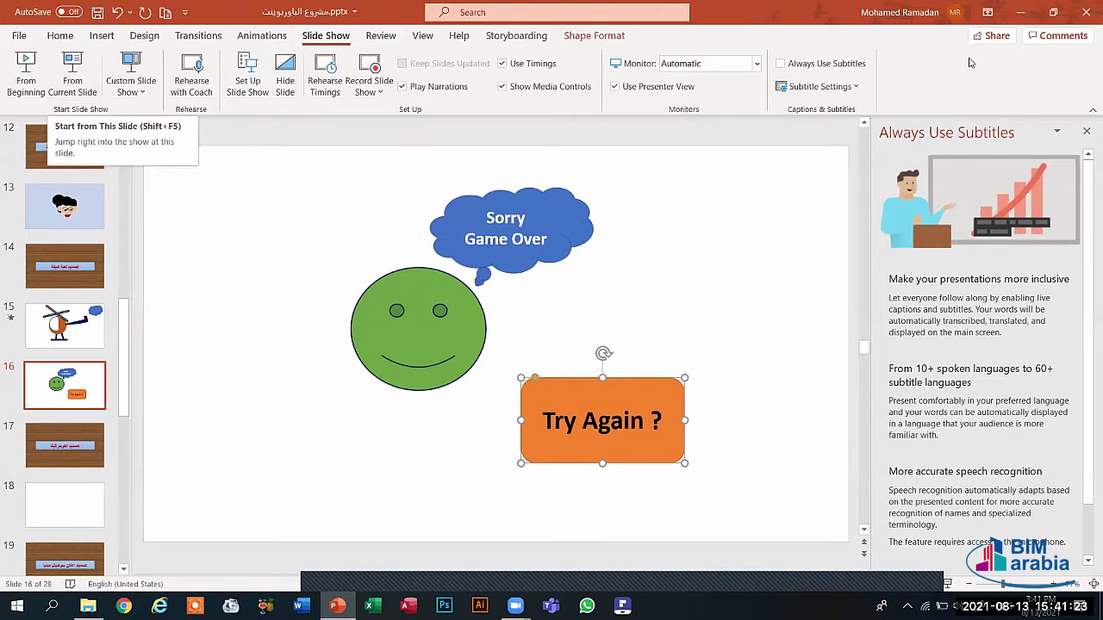
Close the Always Use Subtitles pane and look over slide 16's animation and transition options.
left_click(1086, 132)
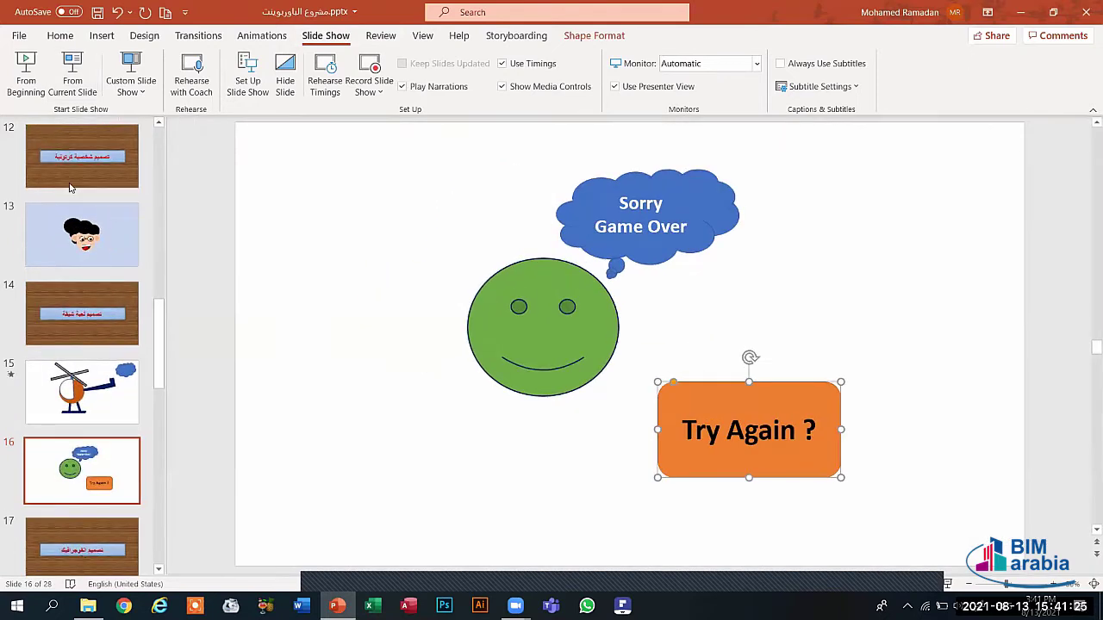
left_click(255, 36)
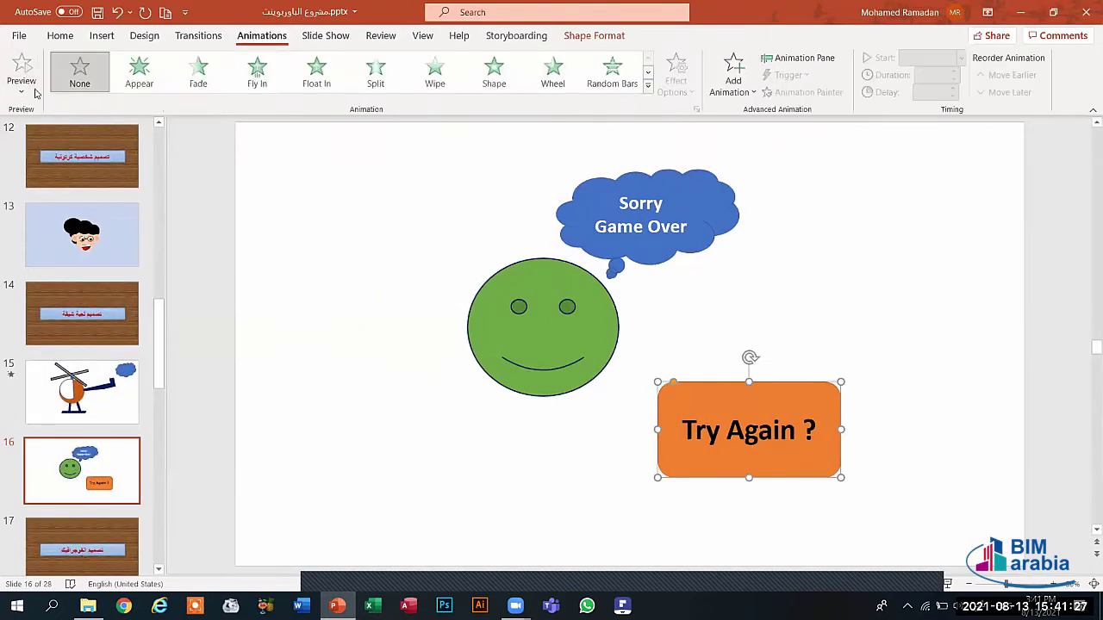
left_click(289, 309)
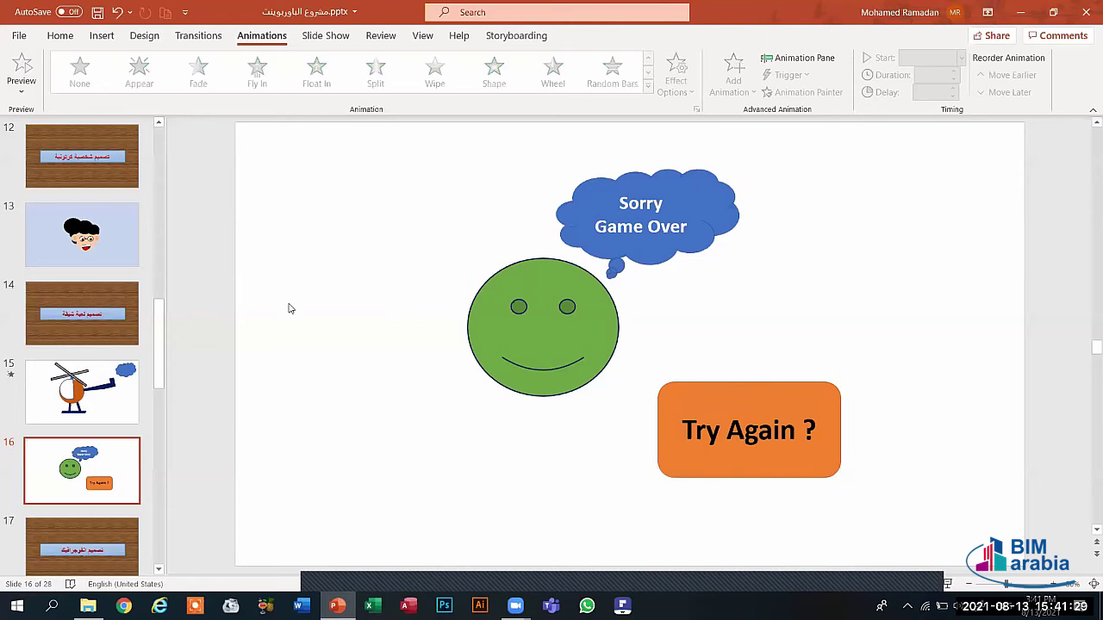
left_click(215, 39)
left_click(262, 38)
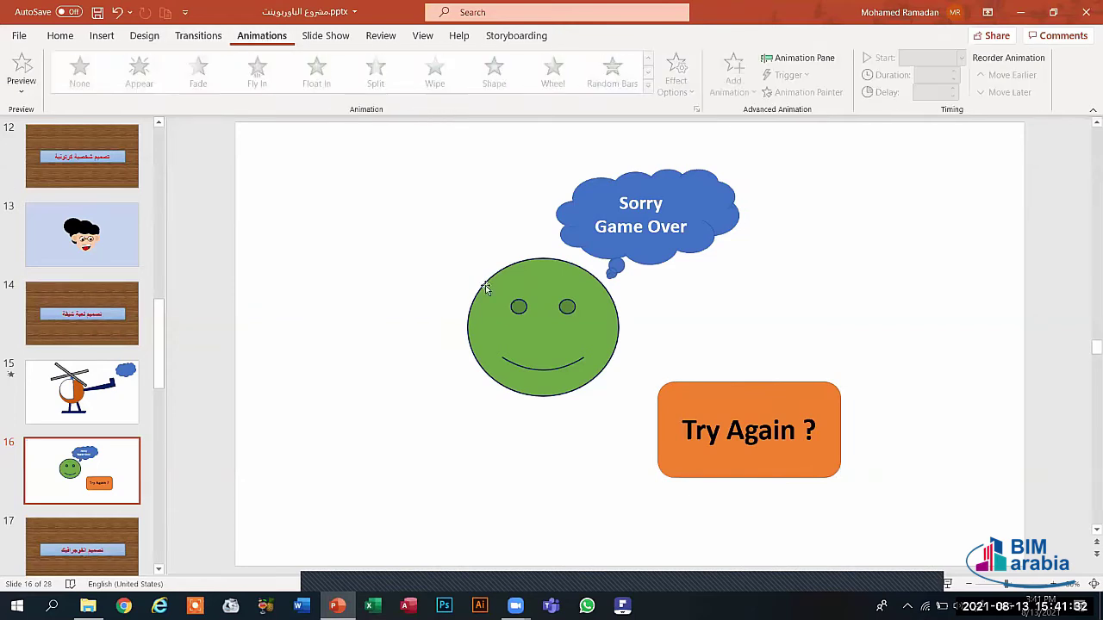
left_click(678, 406)
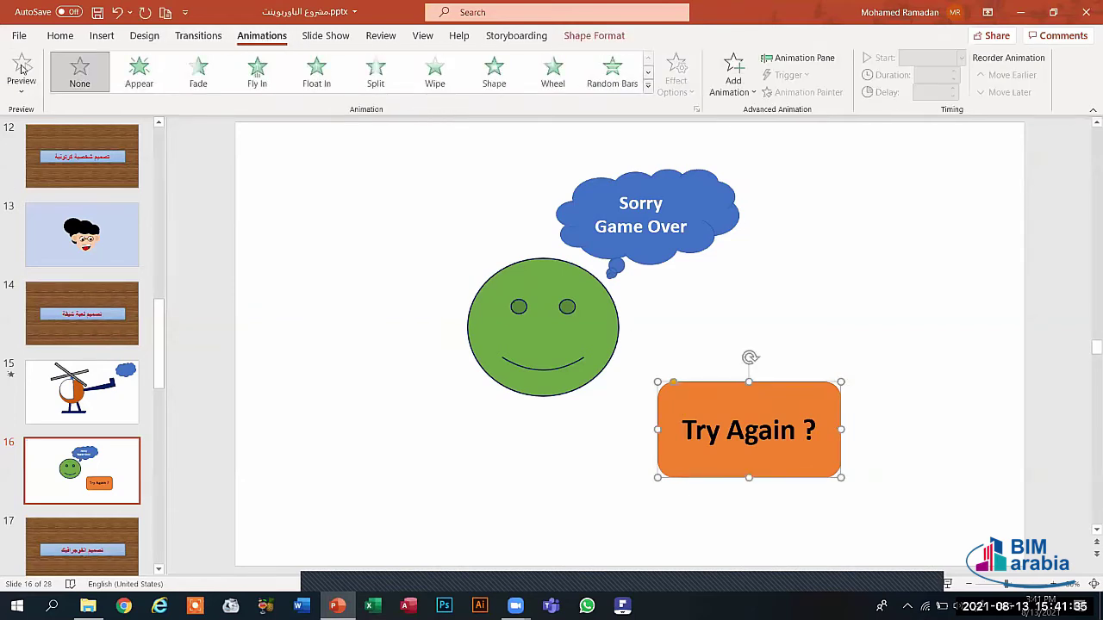
left_click(405, 271)
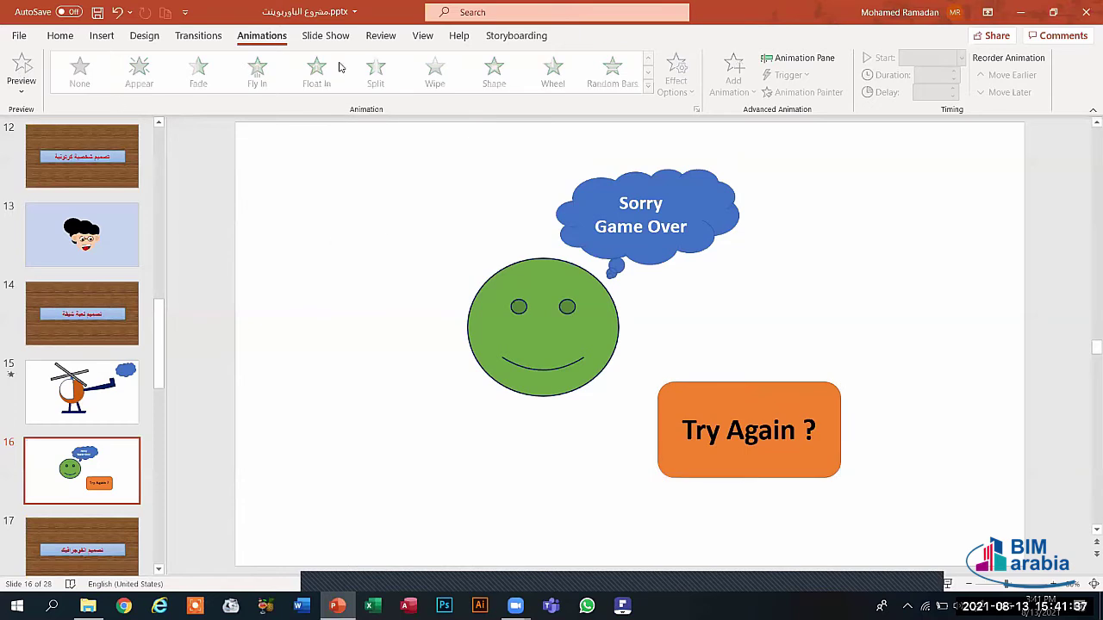
left_click(194, 39)
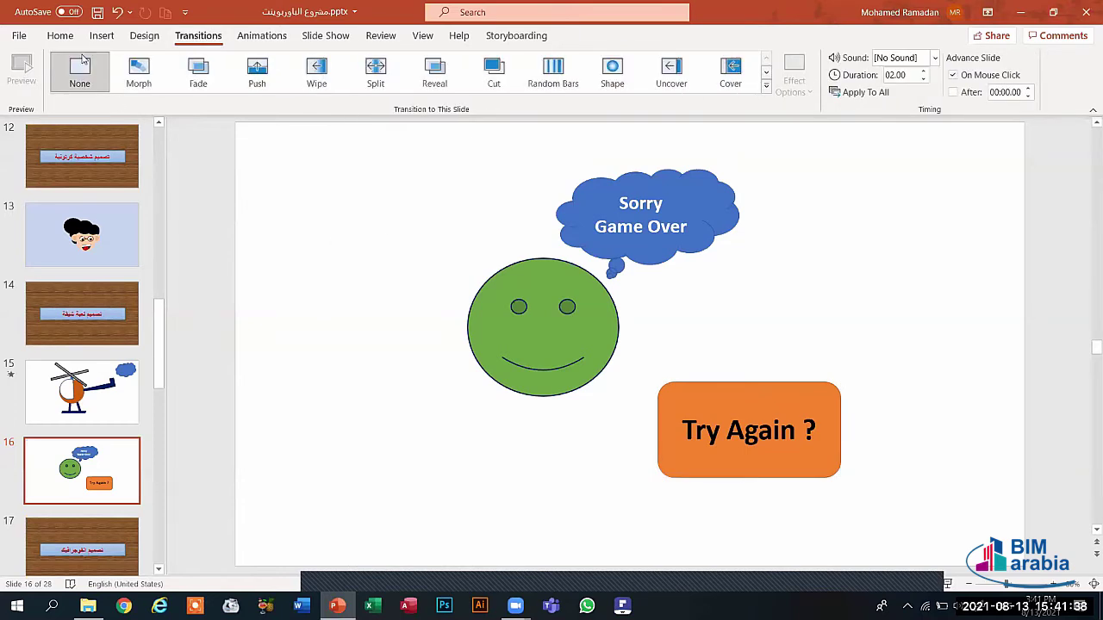
Preview the animations on helicopter slide 15.
left_click(121, 376)
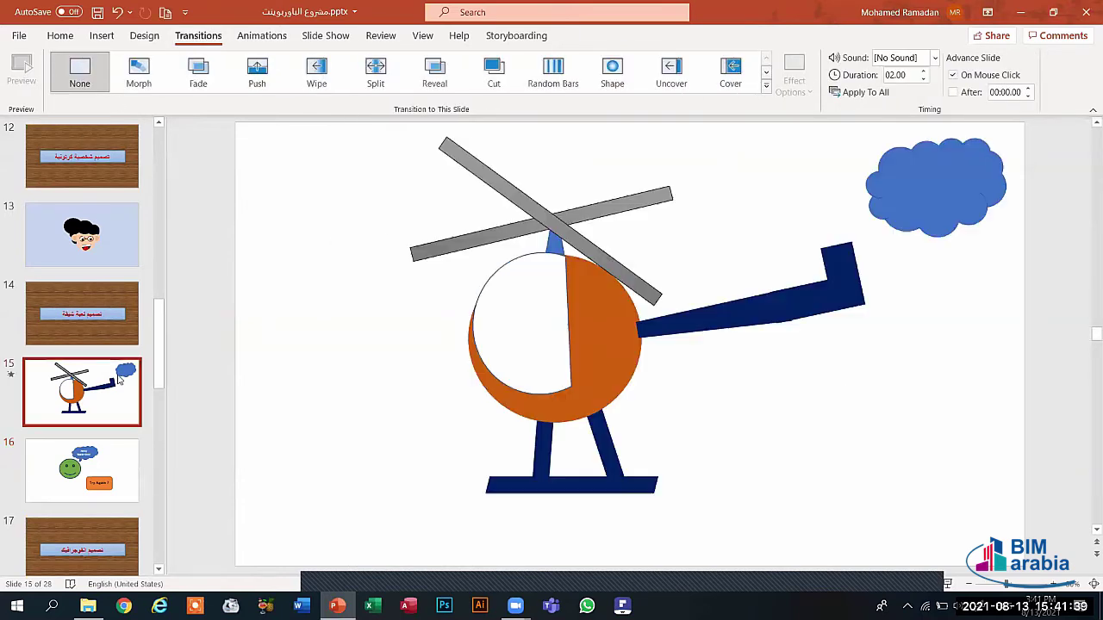
left_click(278, 32)
left_click(21, 67)
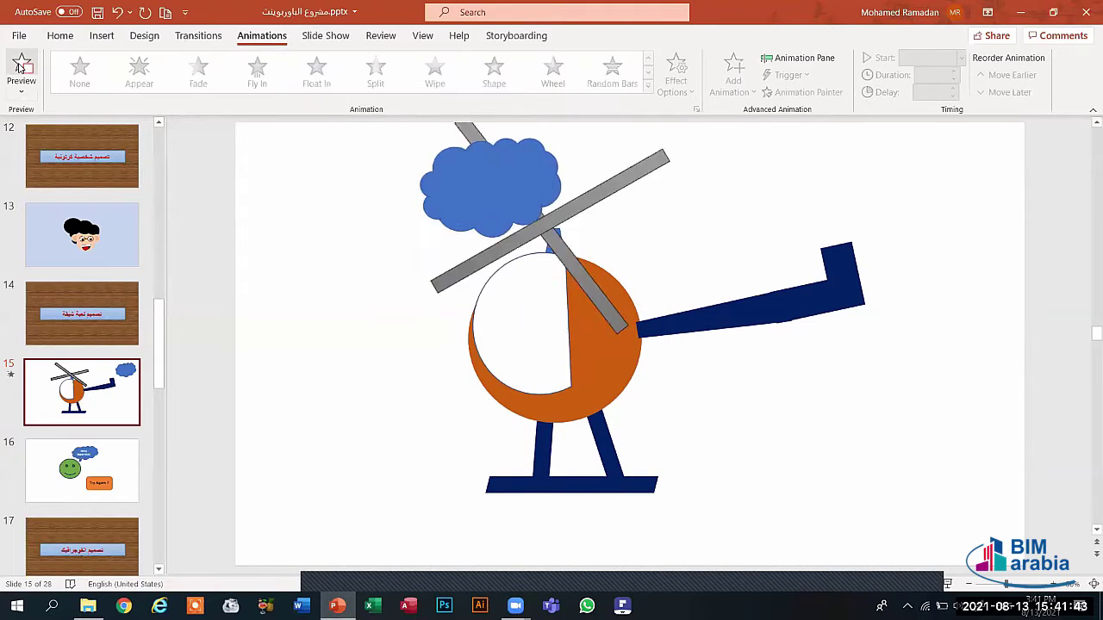
Return to slide 16, select the Try Again ? shape and check the preview options.
left_click(94, 495)
scroll(575, 434, "up", 1)
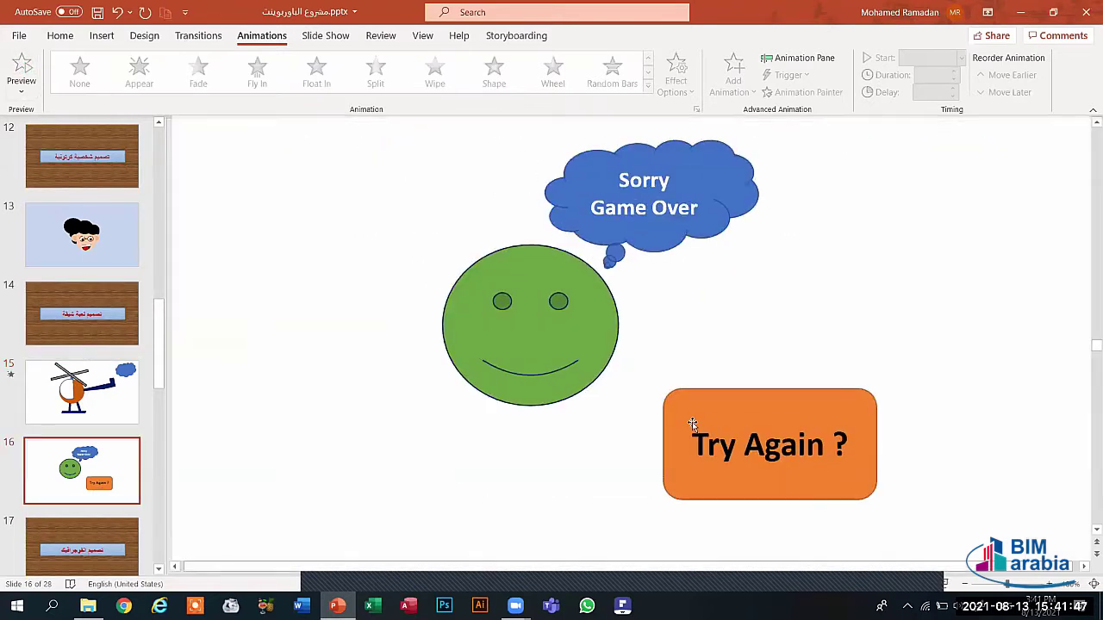
scroll(689, 422, "down", 2)
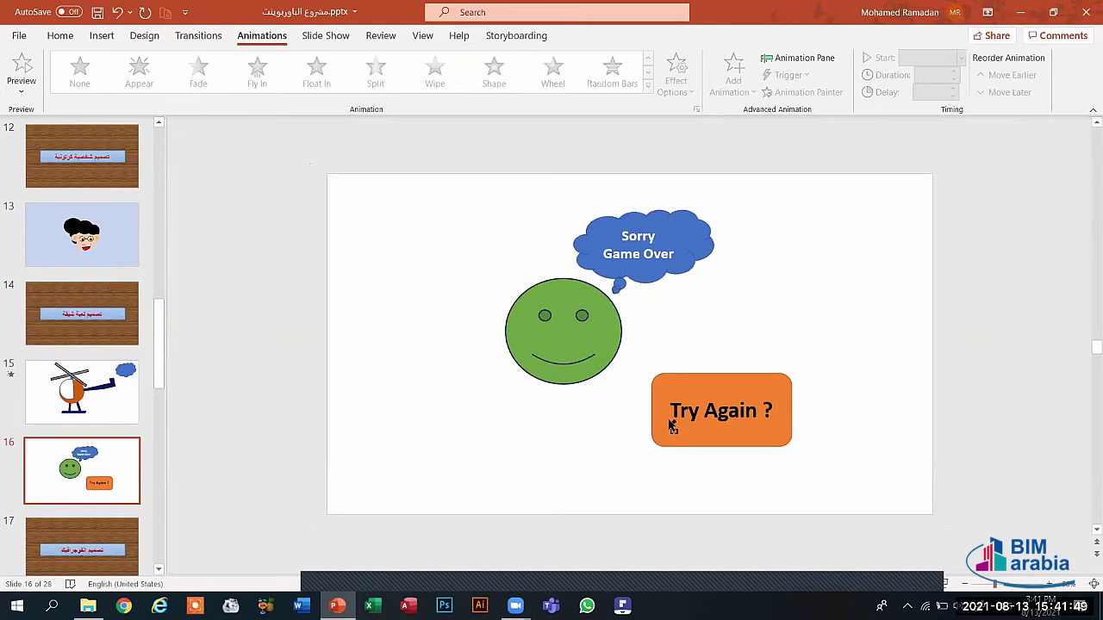
scroll(672, 422, "up", 1)
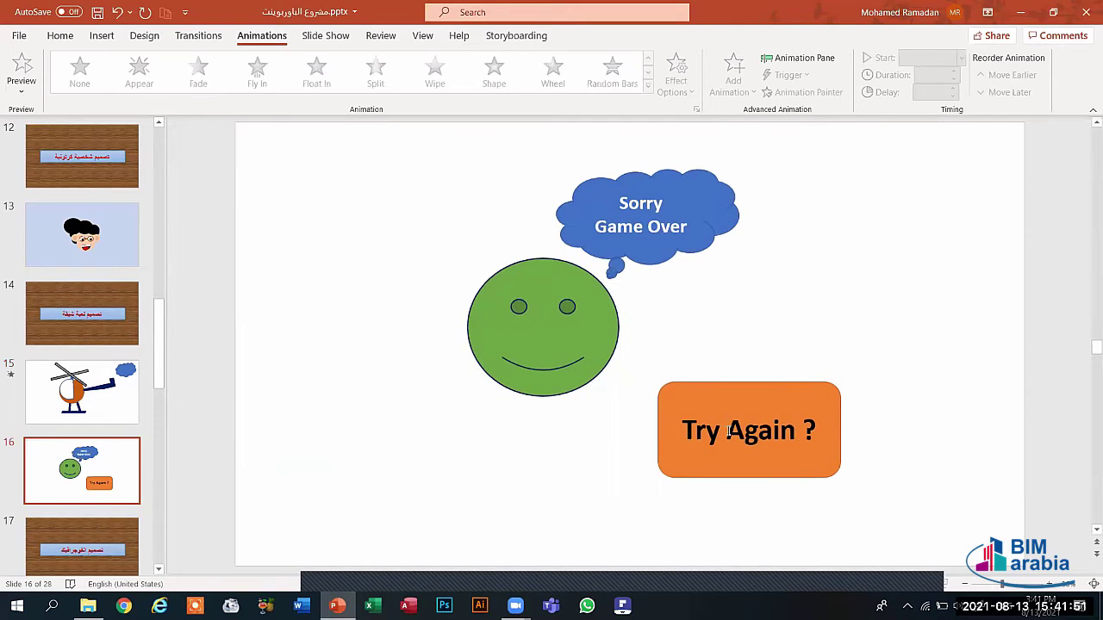
left_click(729, 431)
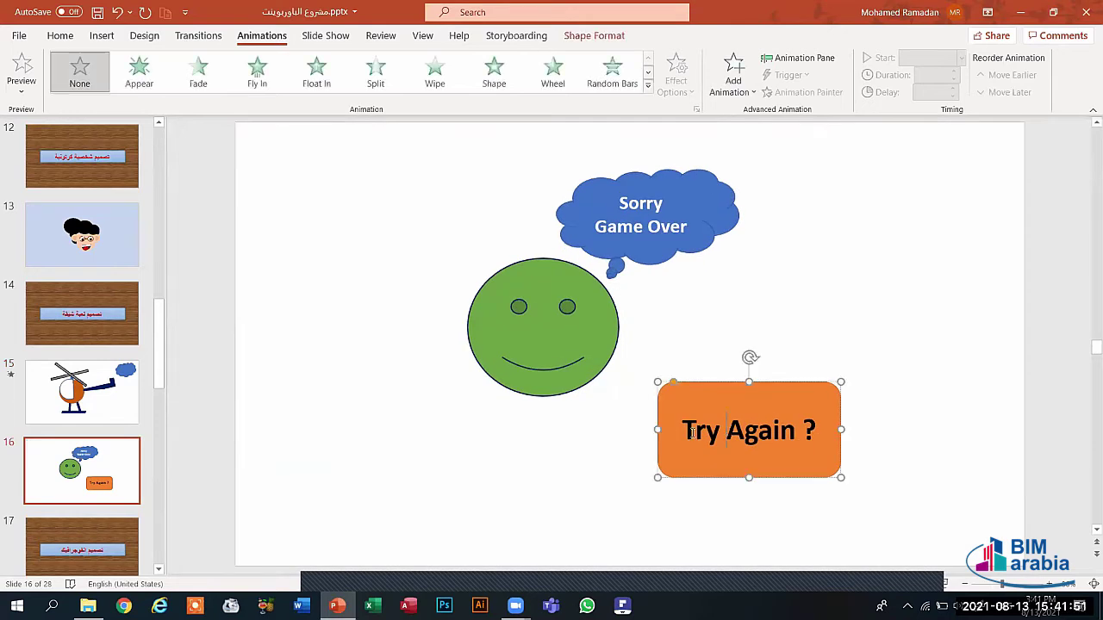
left_click(19, 82)
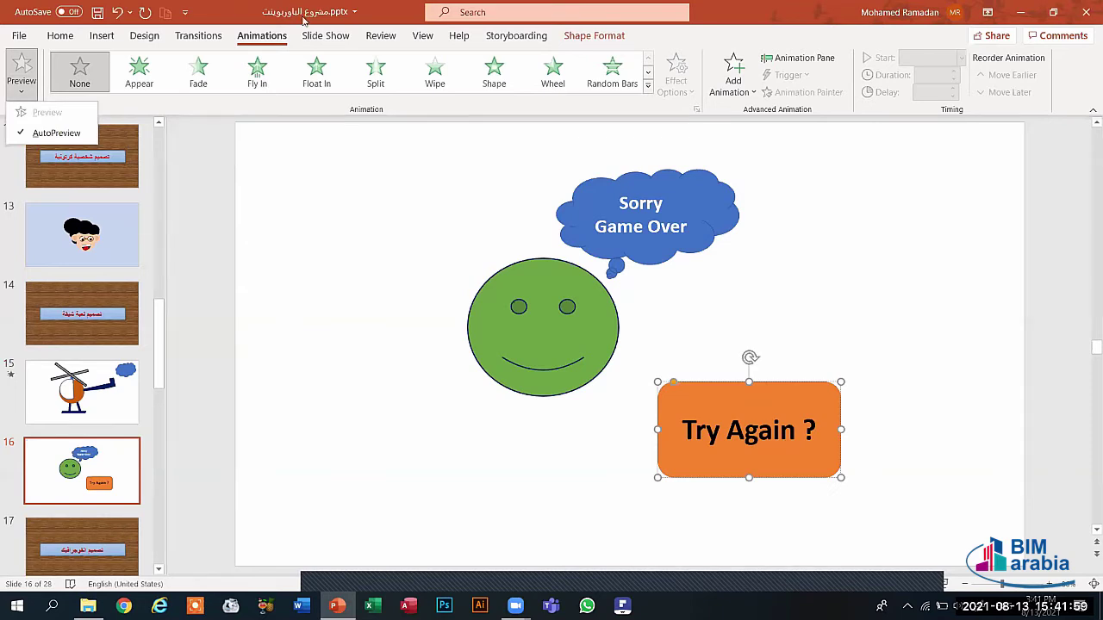
left_click(326, 35)
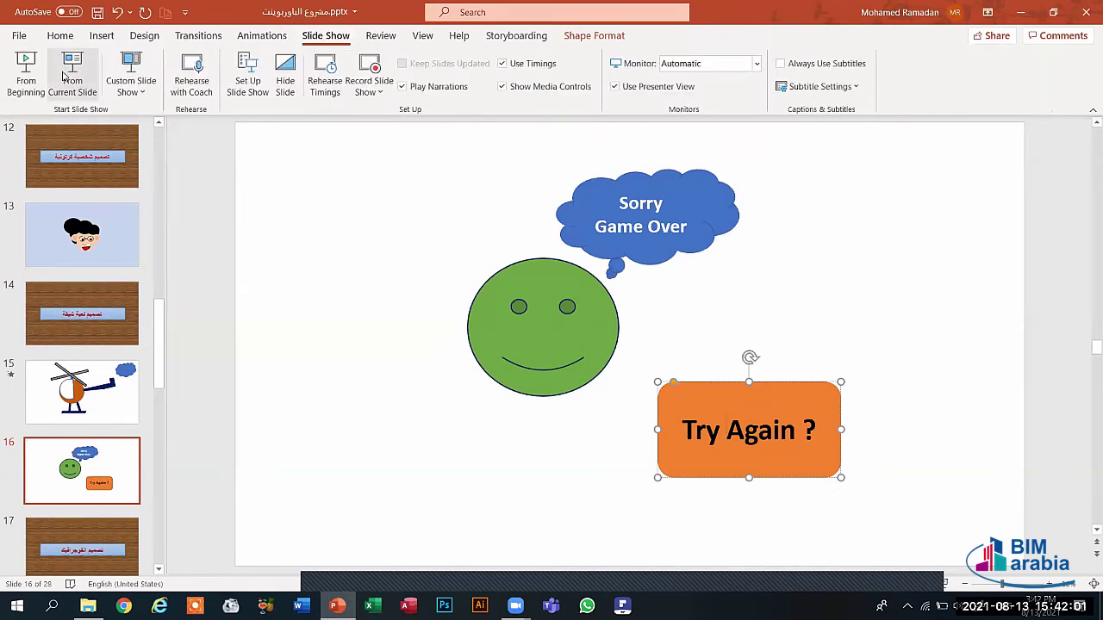
Run the show from slide 16 and test that Try Again ? returns to the helicopter slide.
left_click(65, 78)
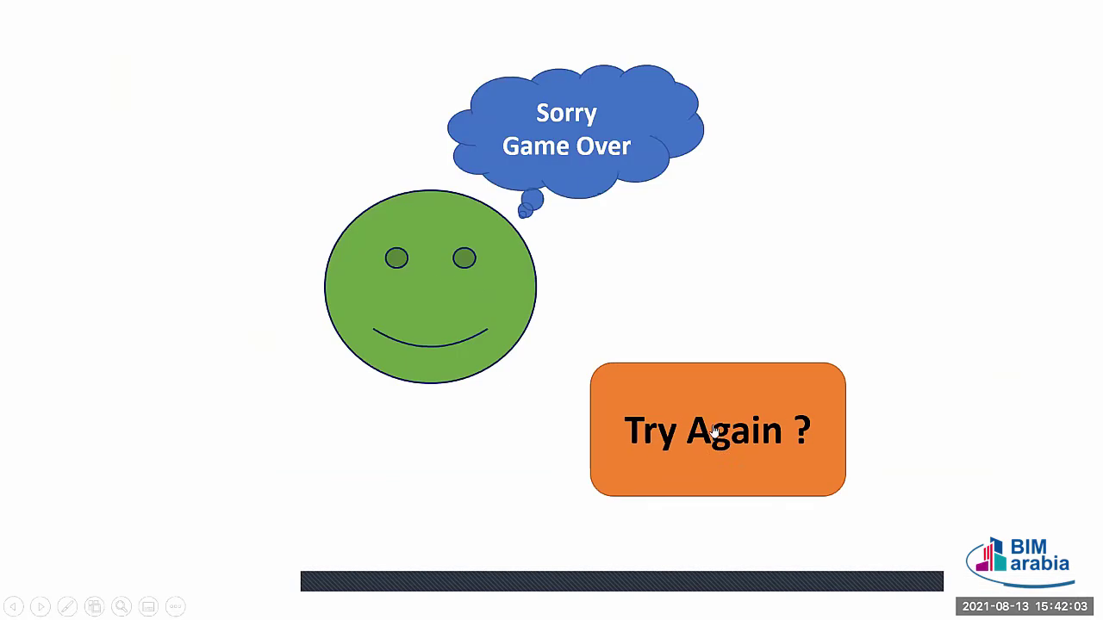
left_click(716, 437)
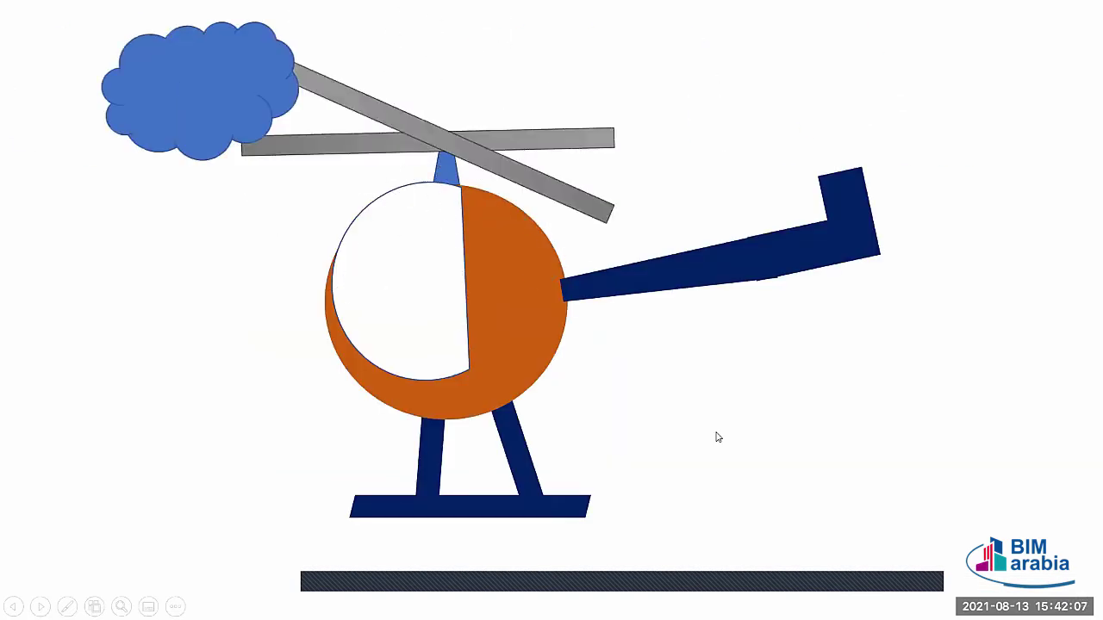
key("Escape")
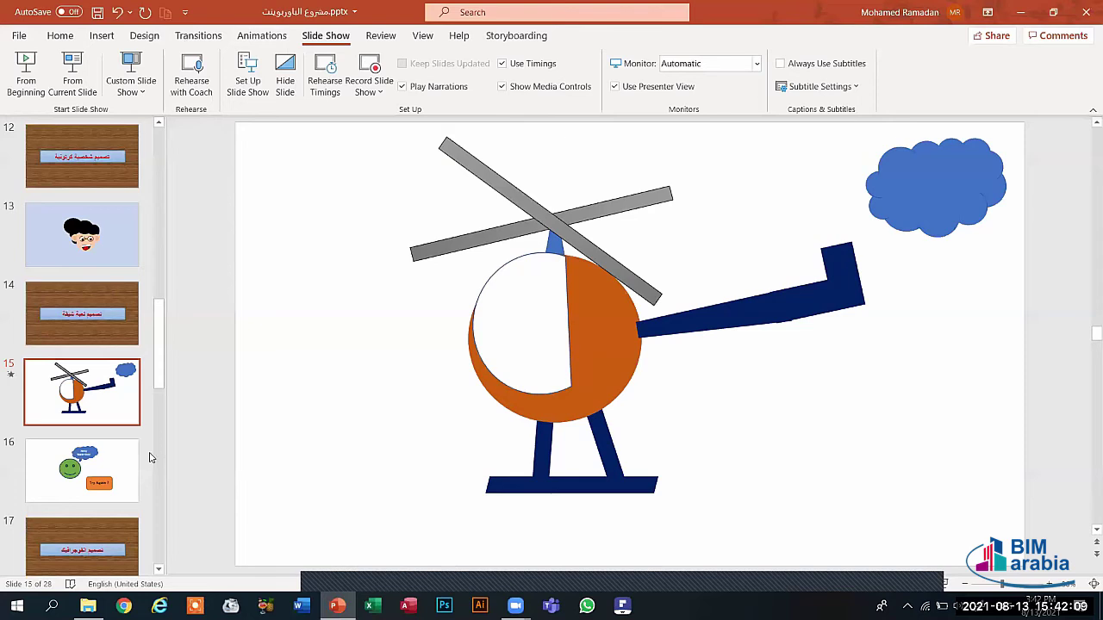
Review the diagonal rotor blade's action settings on slide 15, then select the horizontal blade and move to slide 16.
left_click(137, 463)
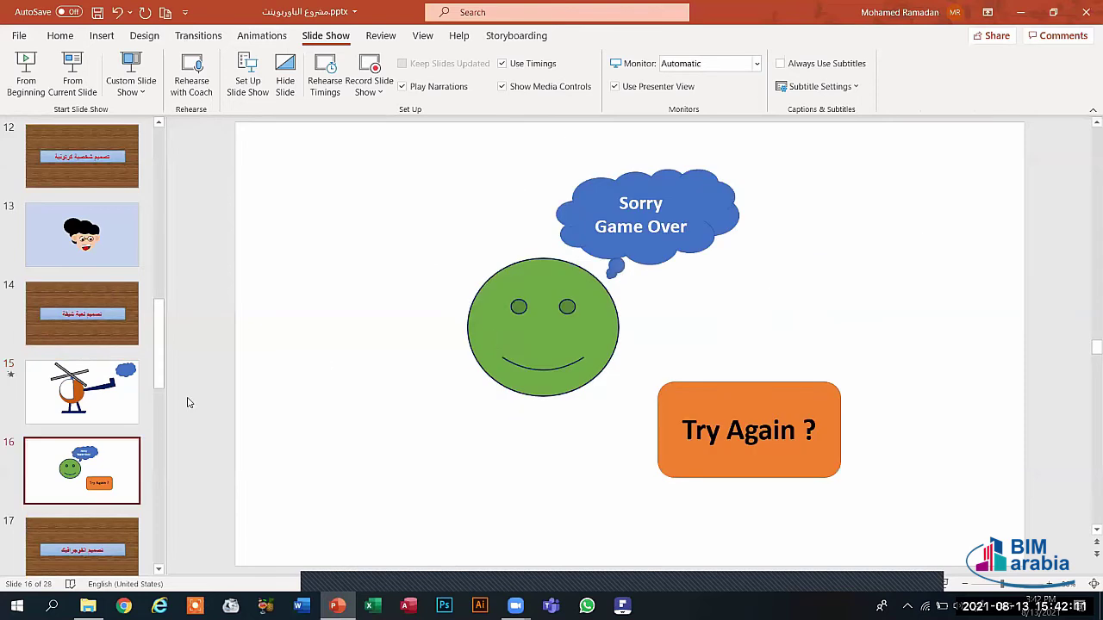
left_click(96, 402)
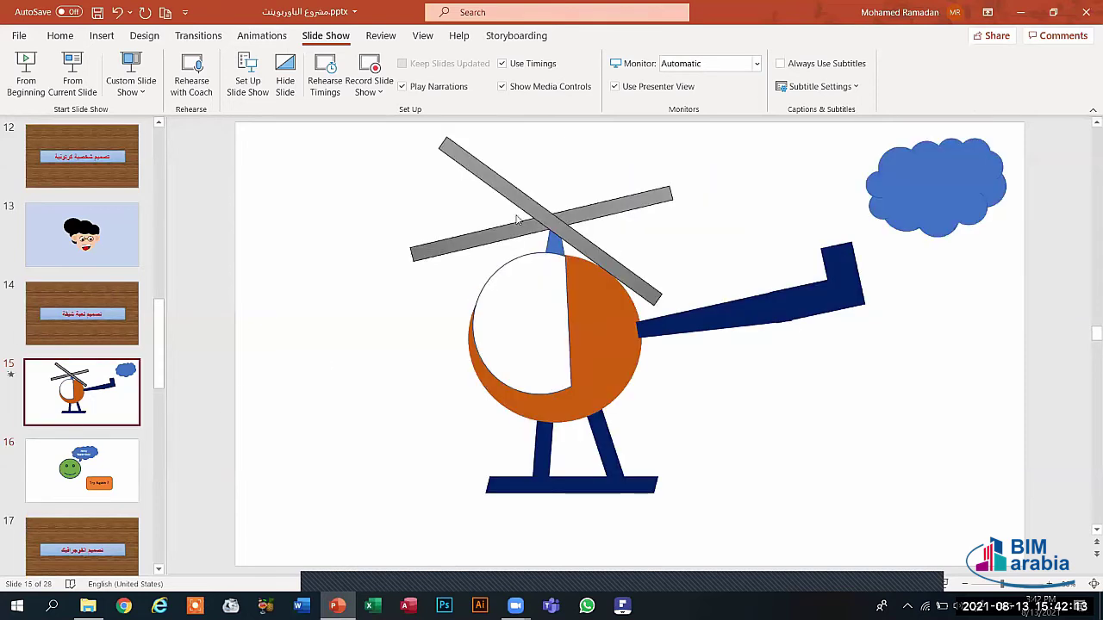
left_click(525, 207)
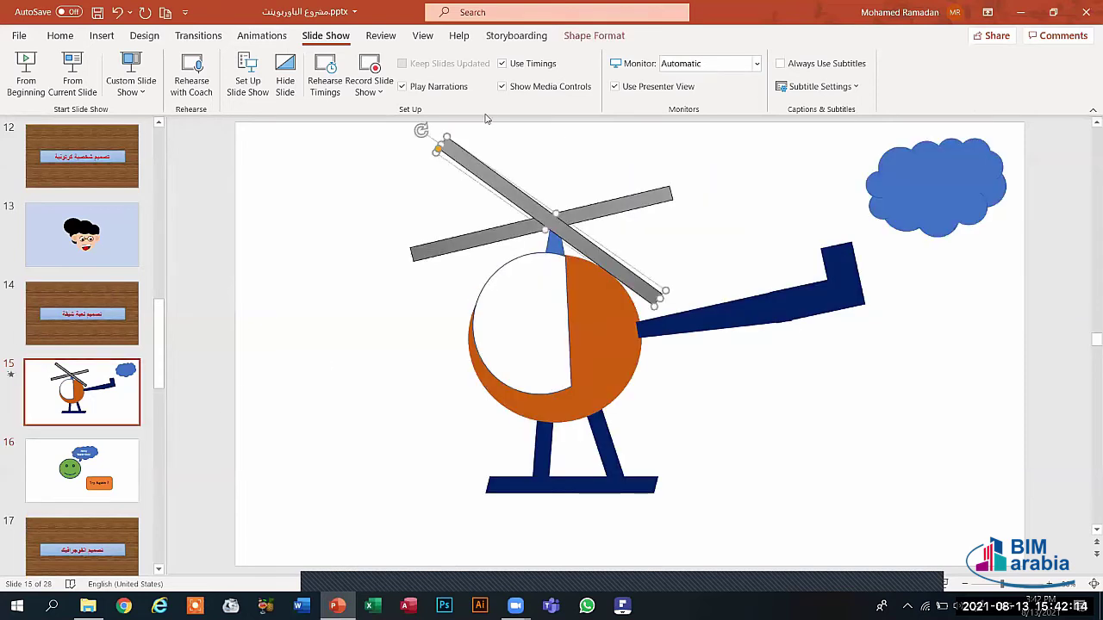
left_click(101, 35)
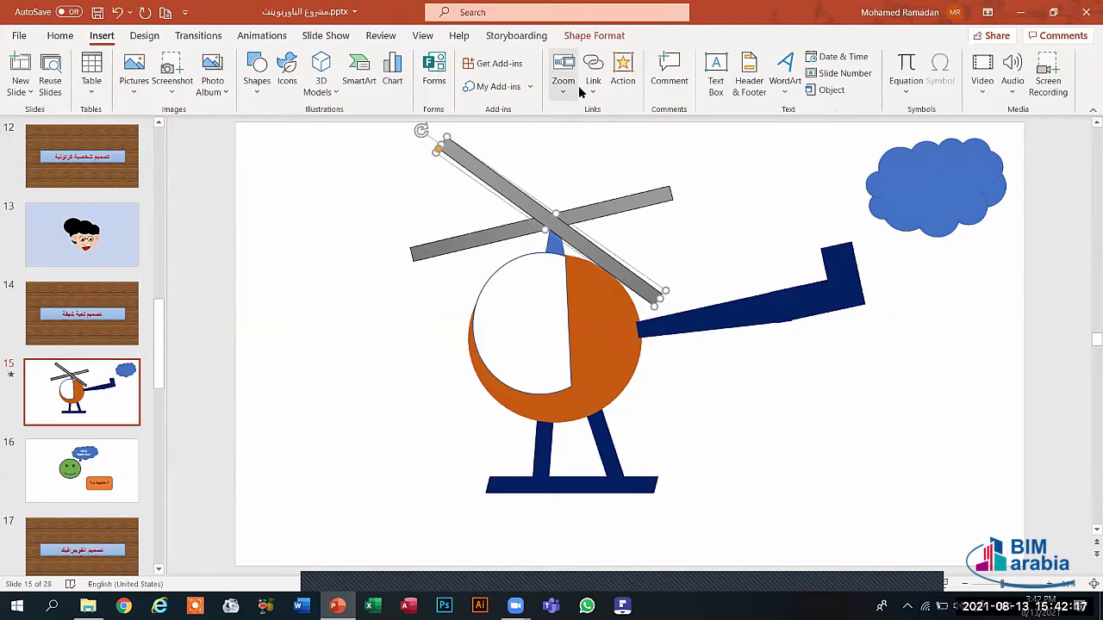
left_click(622, 73)
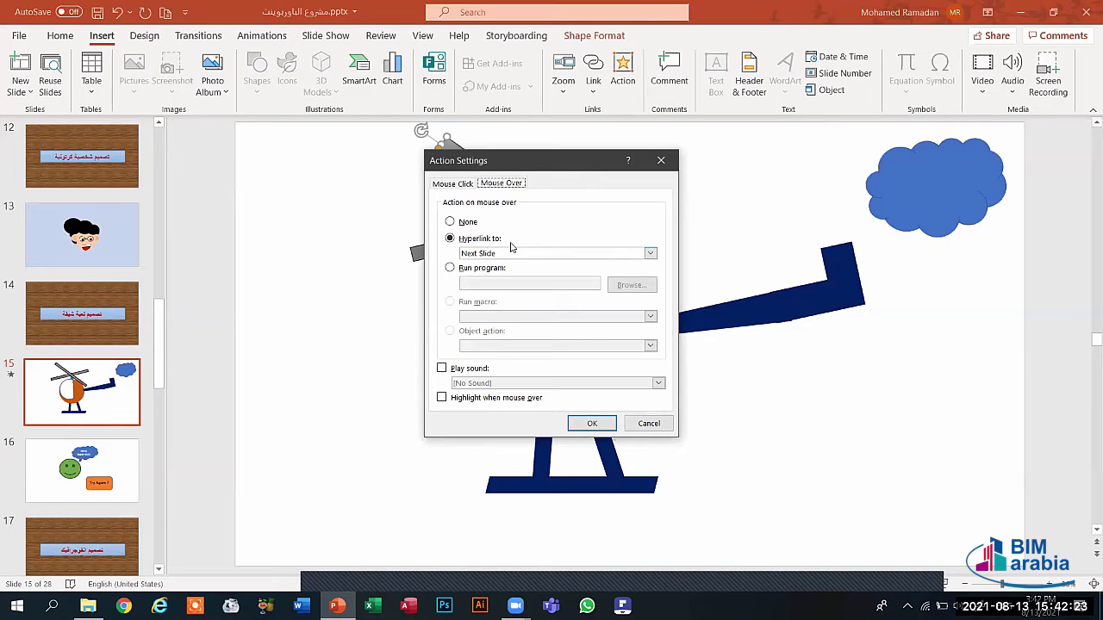
left_click(661, 160)
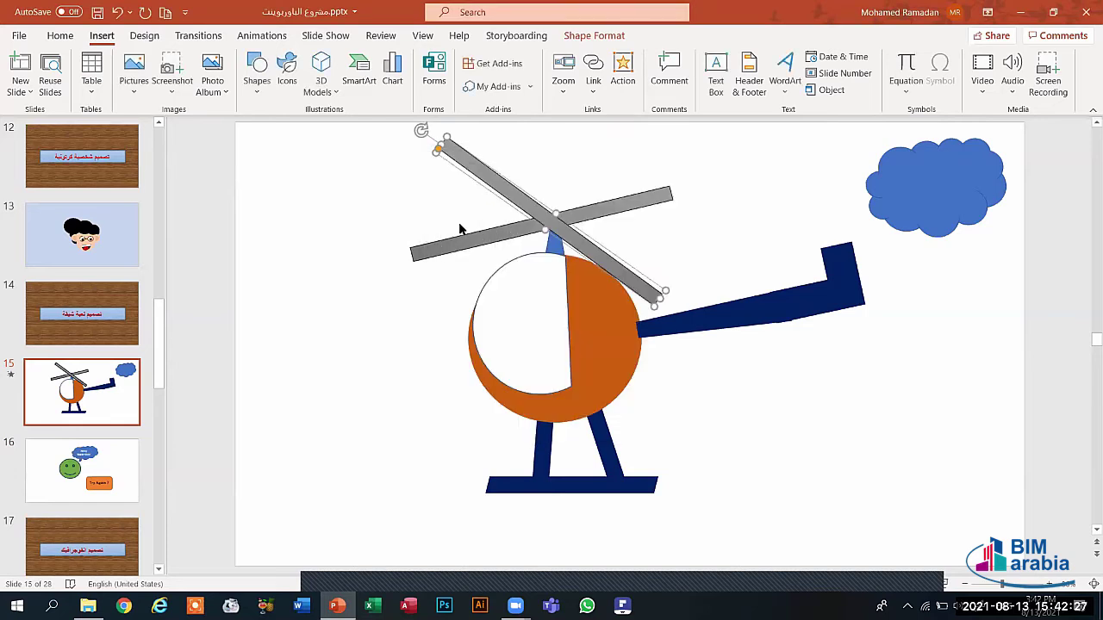
left_click(458, 237)
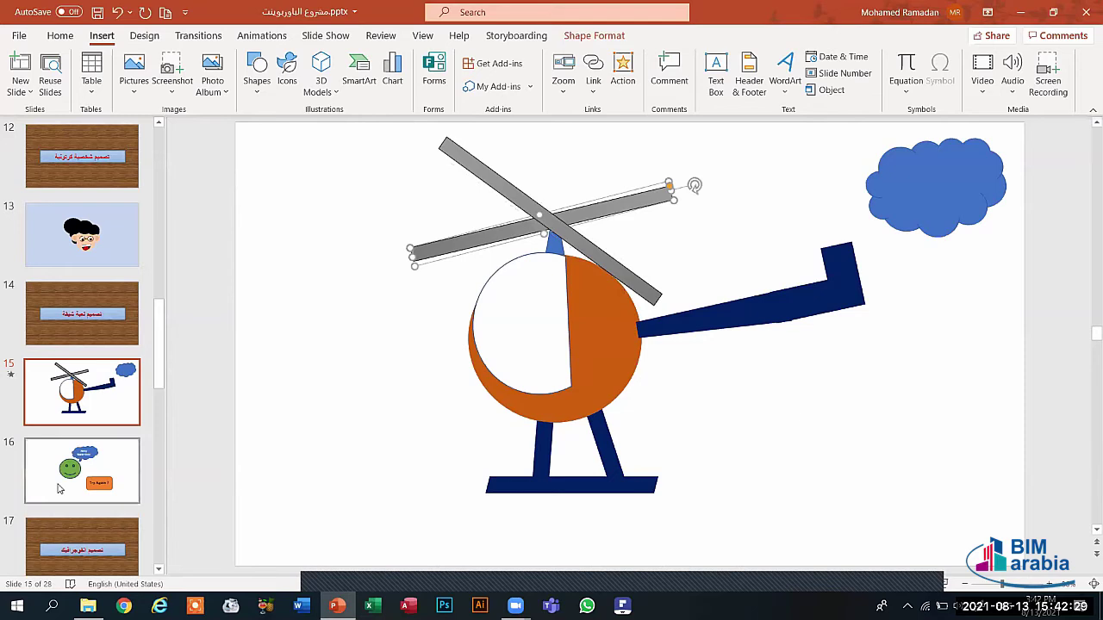
key("Page_Down")
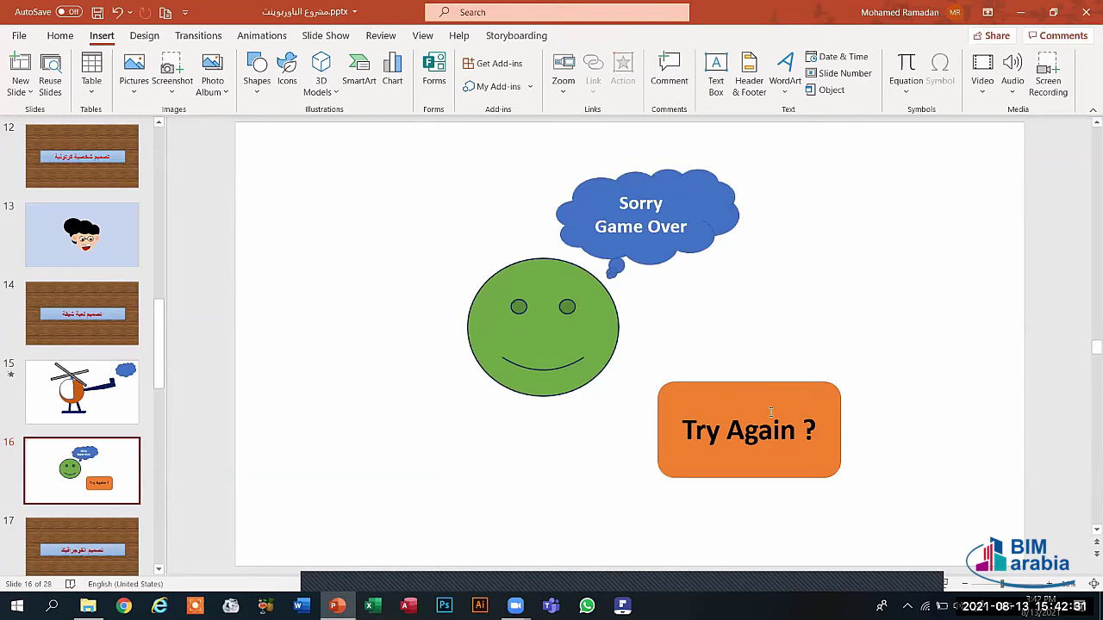
Give the Try Again shape a hyperlink action to Previous Slide.
left_click(771, 412)
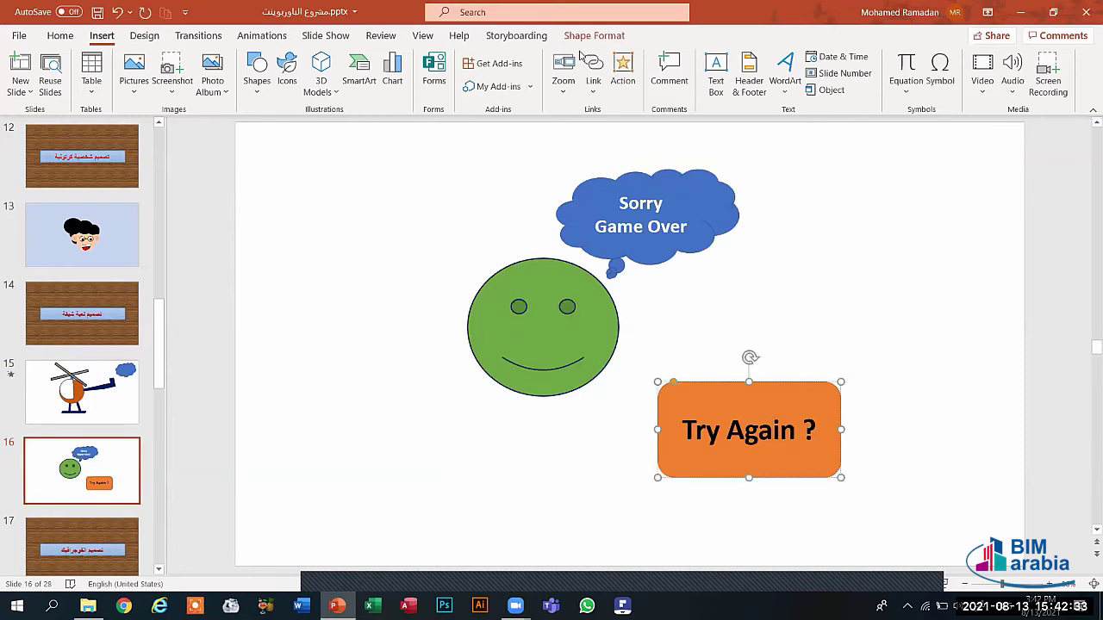
left_click(628, 84)
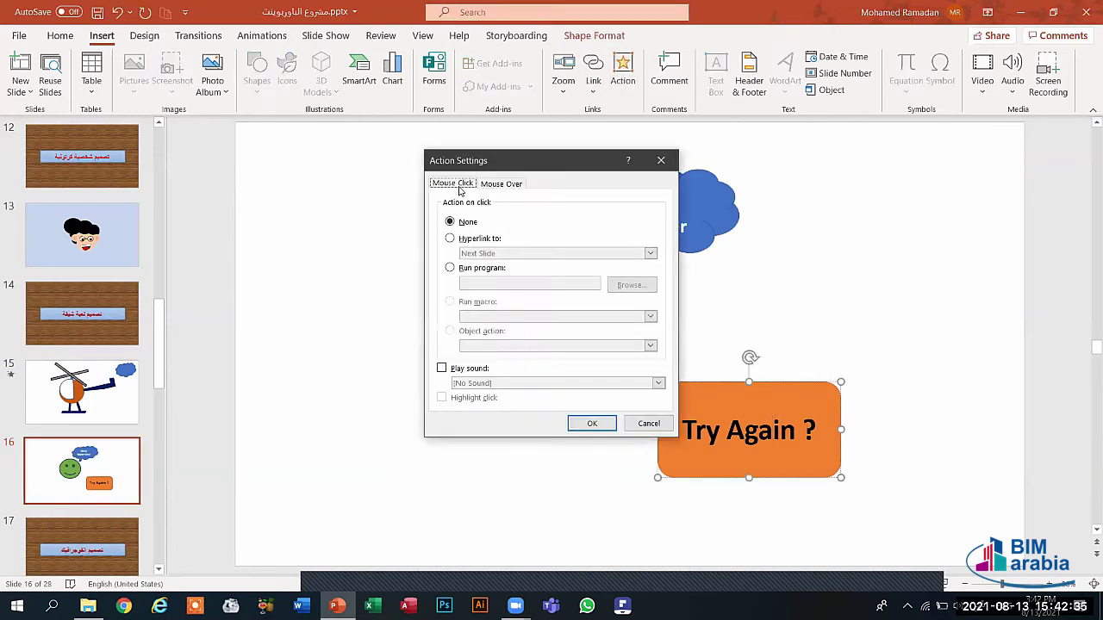
left_click(457, 242)
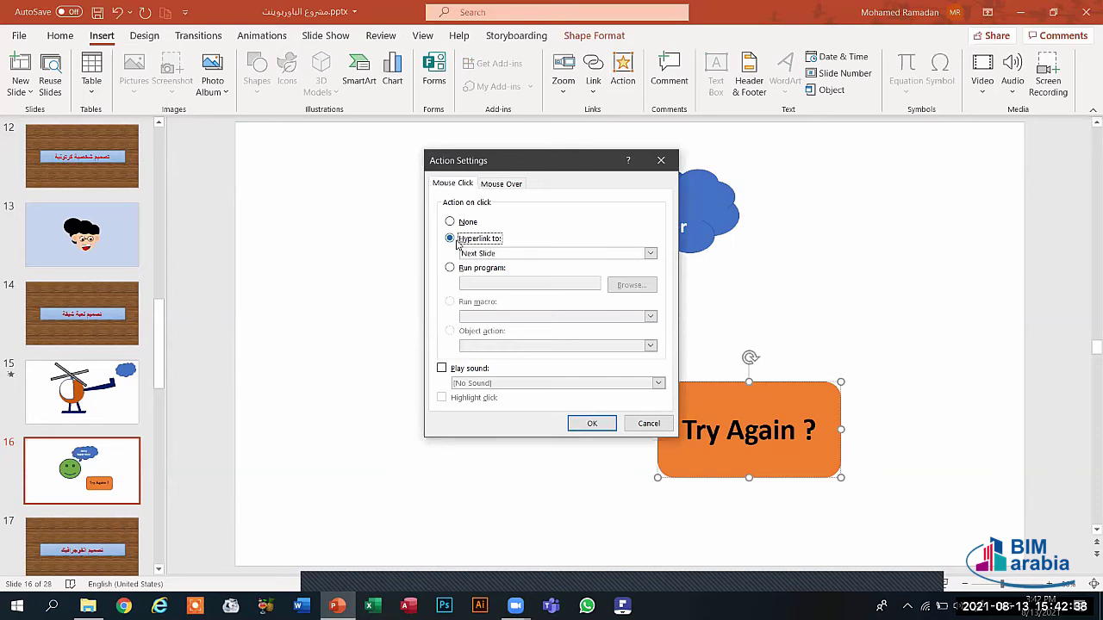
left_click(507, 254)
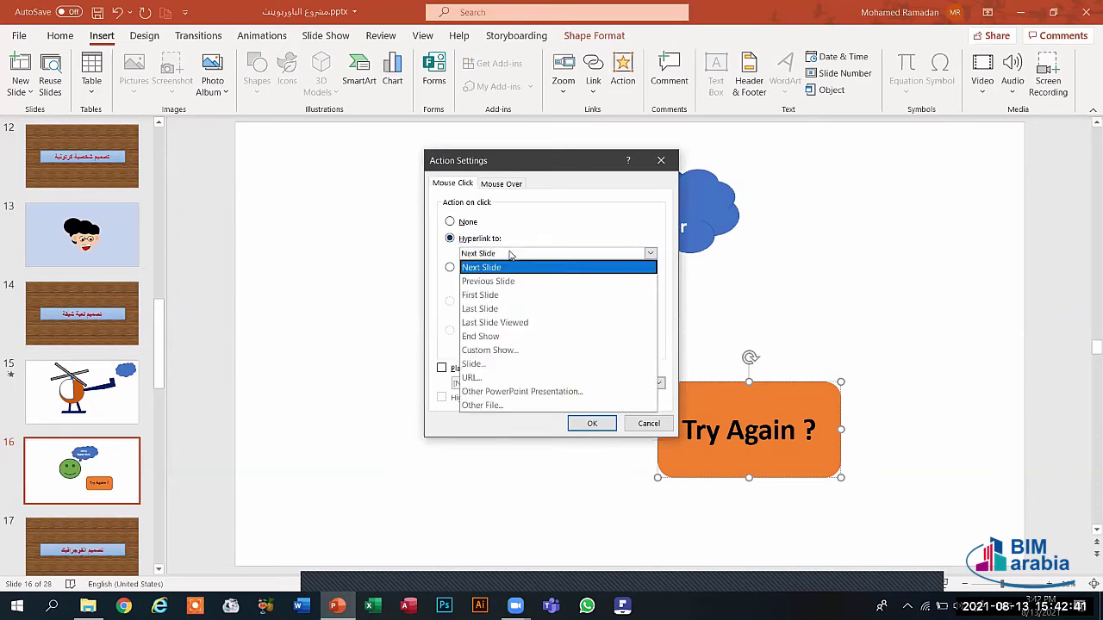
left_click(498, 282)
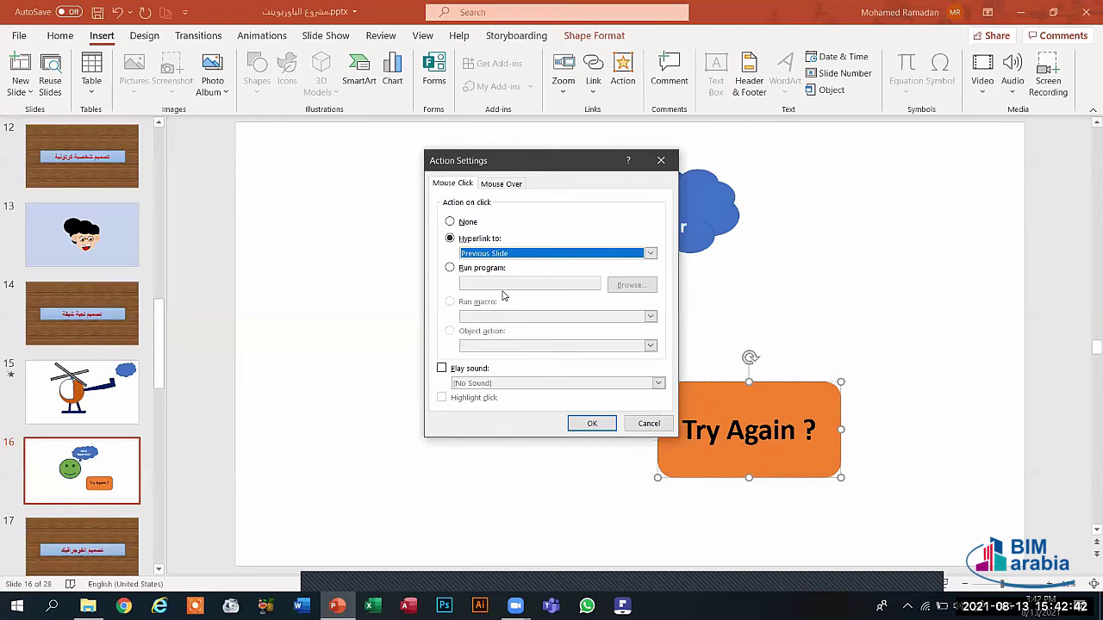
left_click(589, 423)
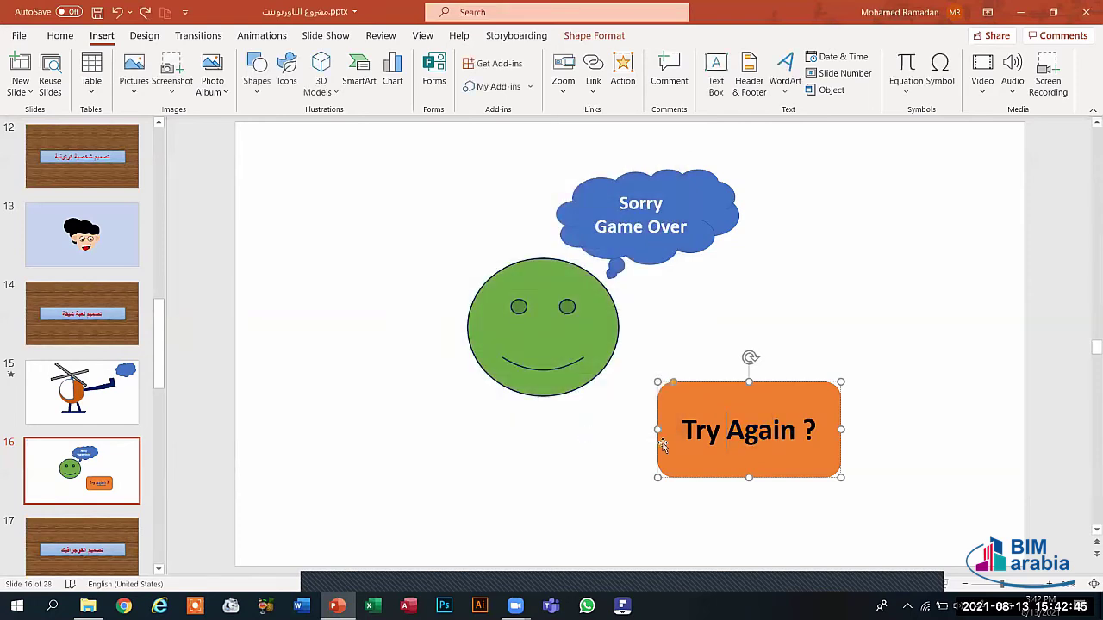
Recheck Try Again's action settings, then start the slide show From Beginning.
left_click(673, 492)
left_click(687, 471)
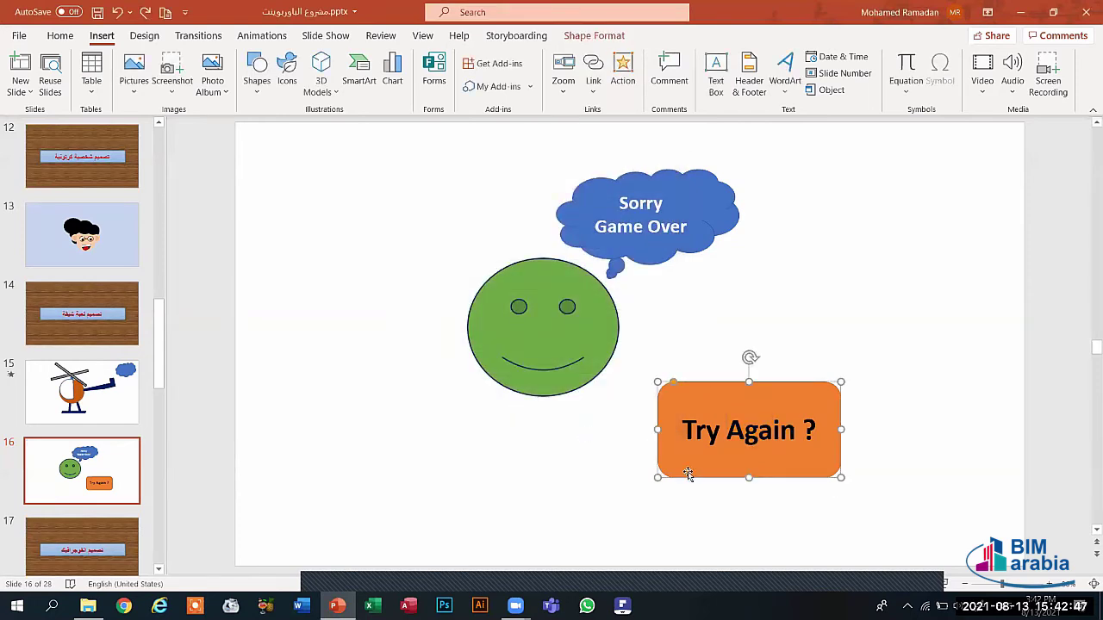
left_click(623, 73)
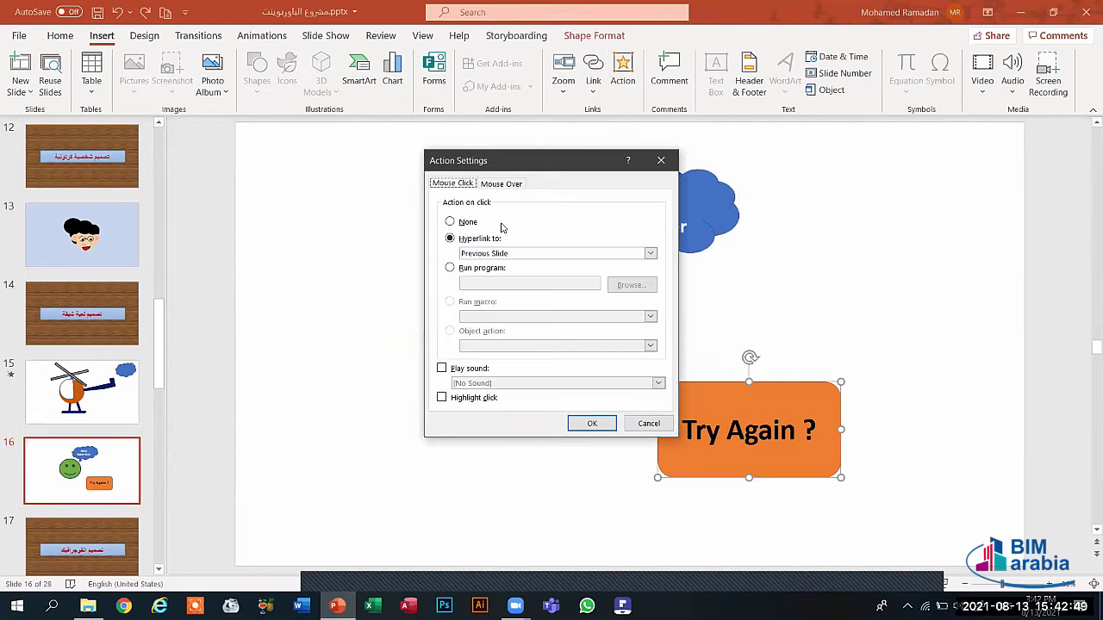
left_click(584, 423)
left_click(326, 35)
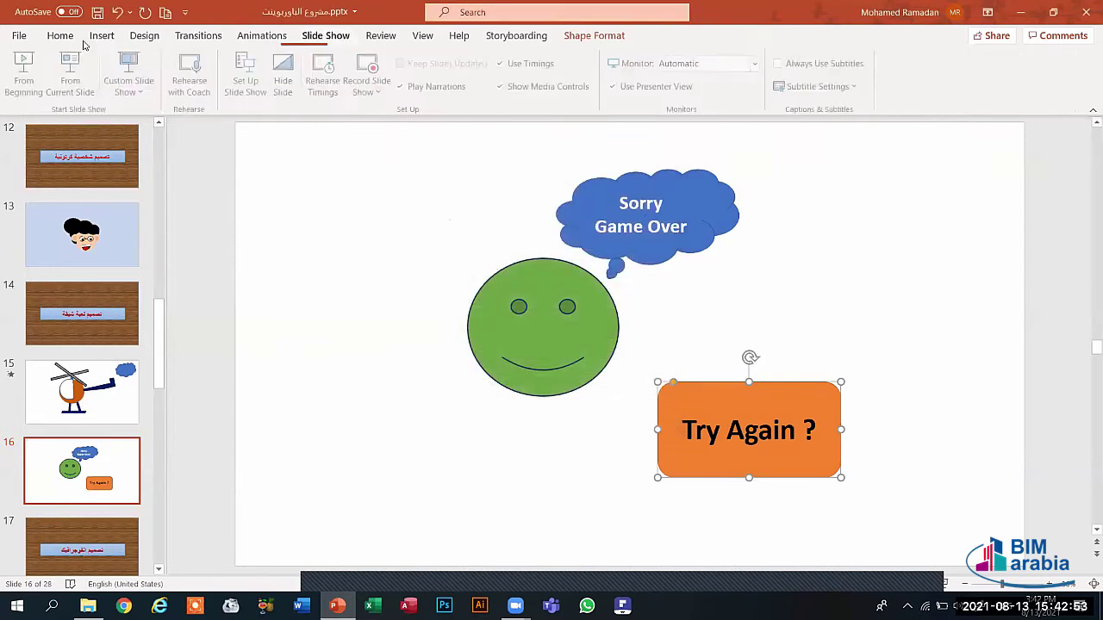
left_click(26, 71)
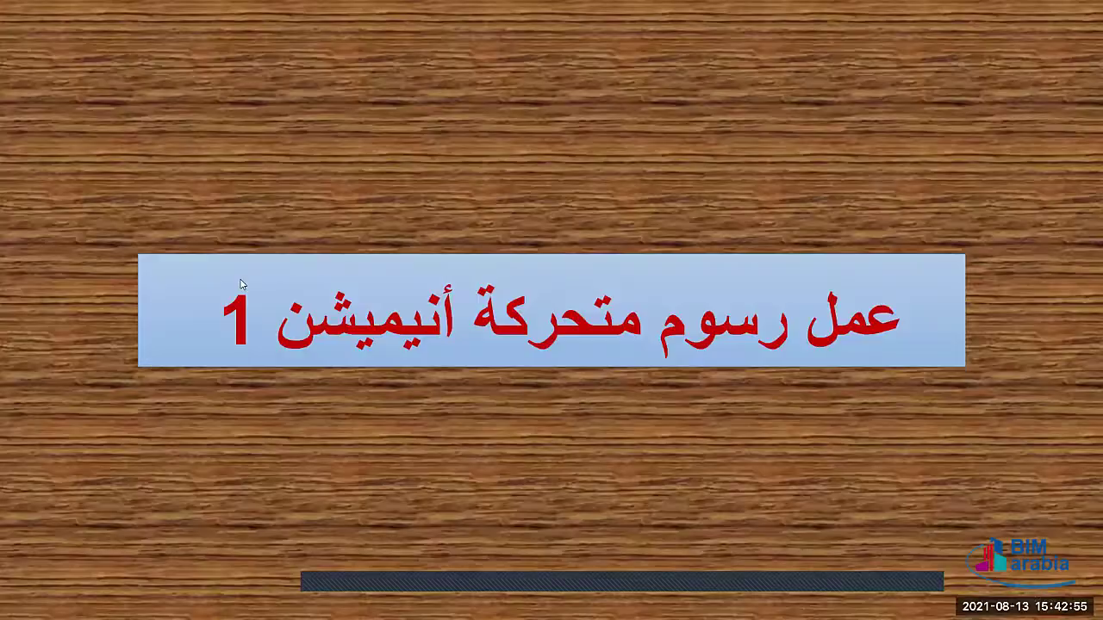
Exit the show, run it from slide 16, and confirm Try Again returns to slide 15.
key("Escape")
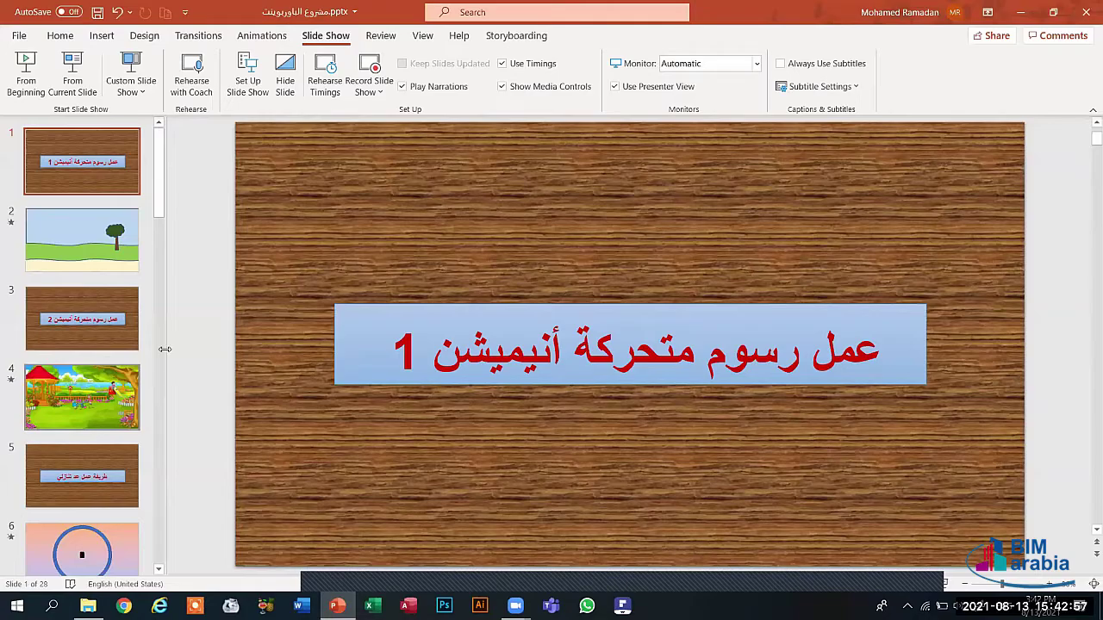
scroll(160, 244, "down", 10)
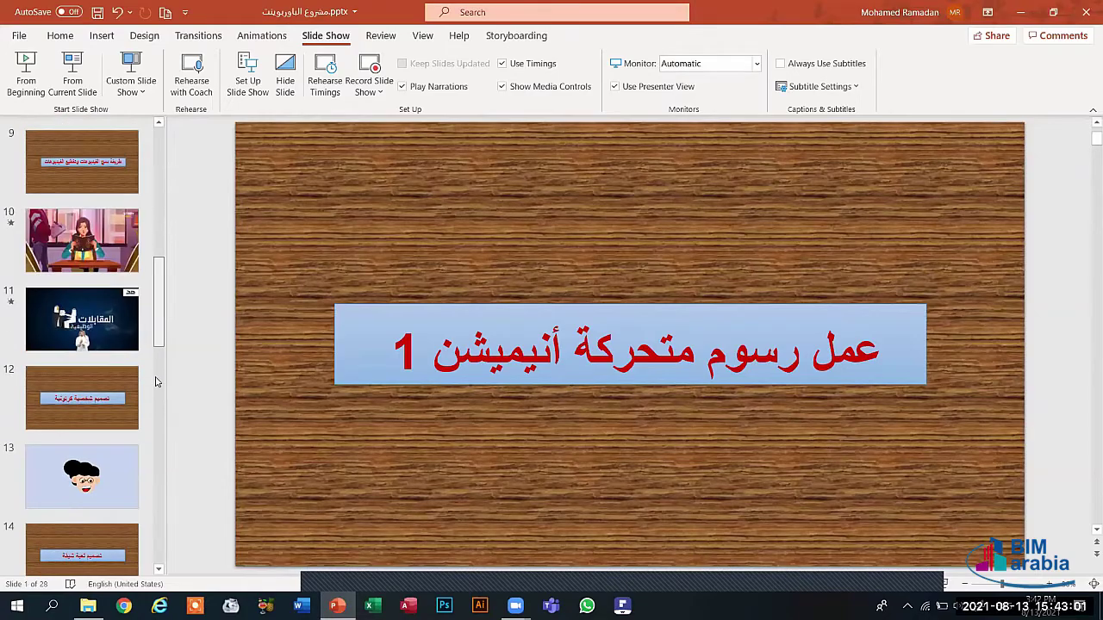
scroll(157, 382, "down", 3)
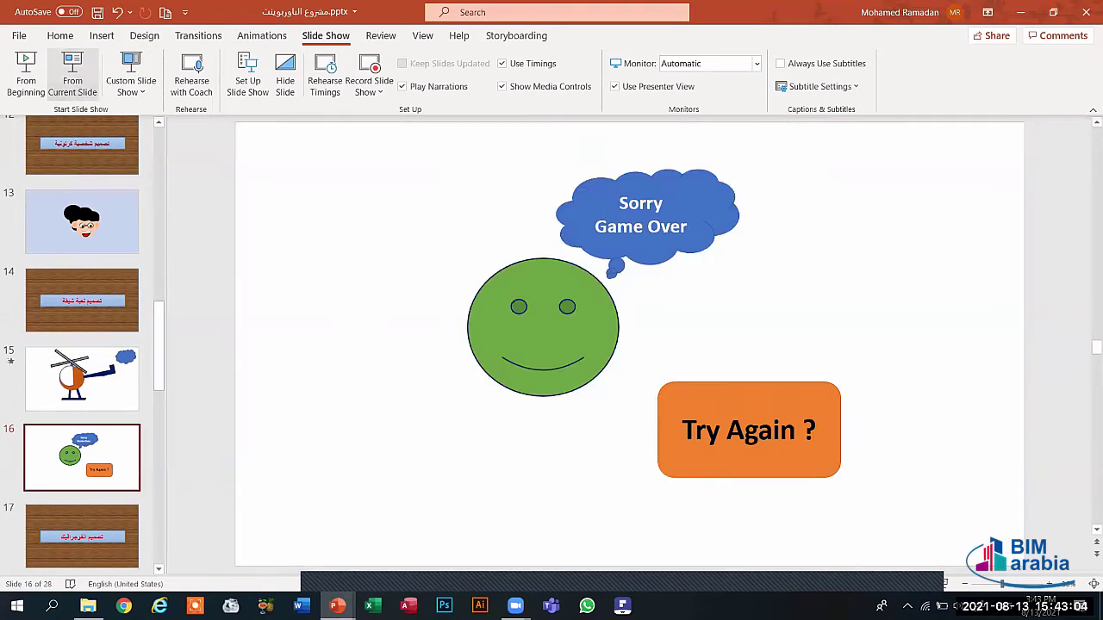
left_click(72, 69)
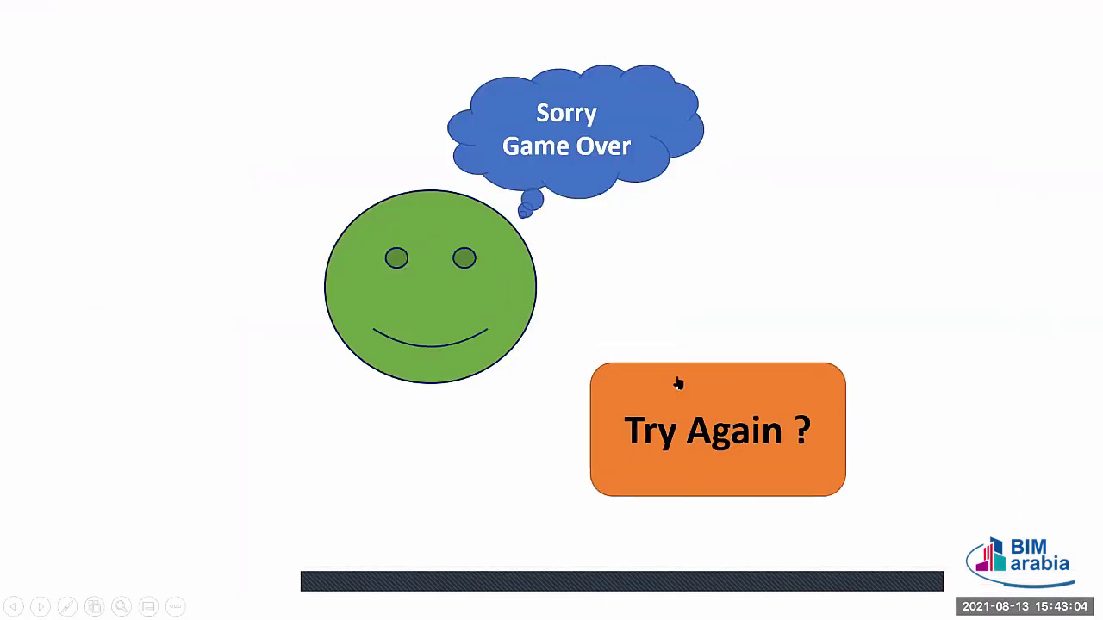
left_click(696, 427)
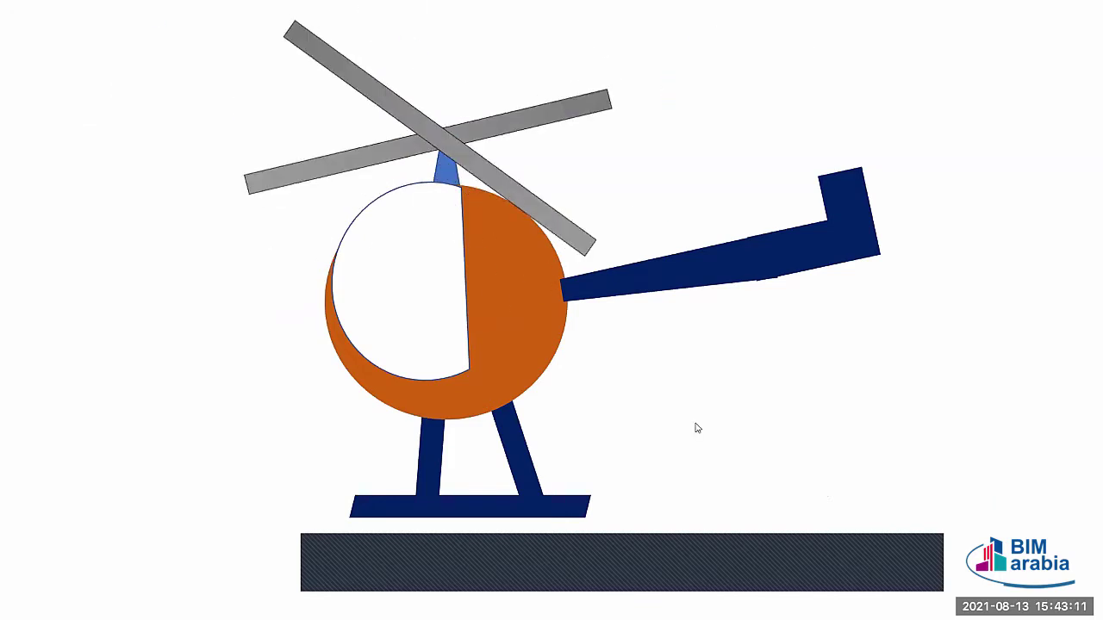
key("Escape")
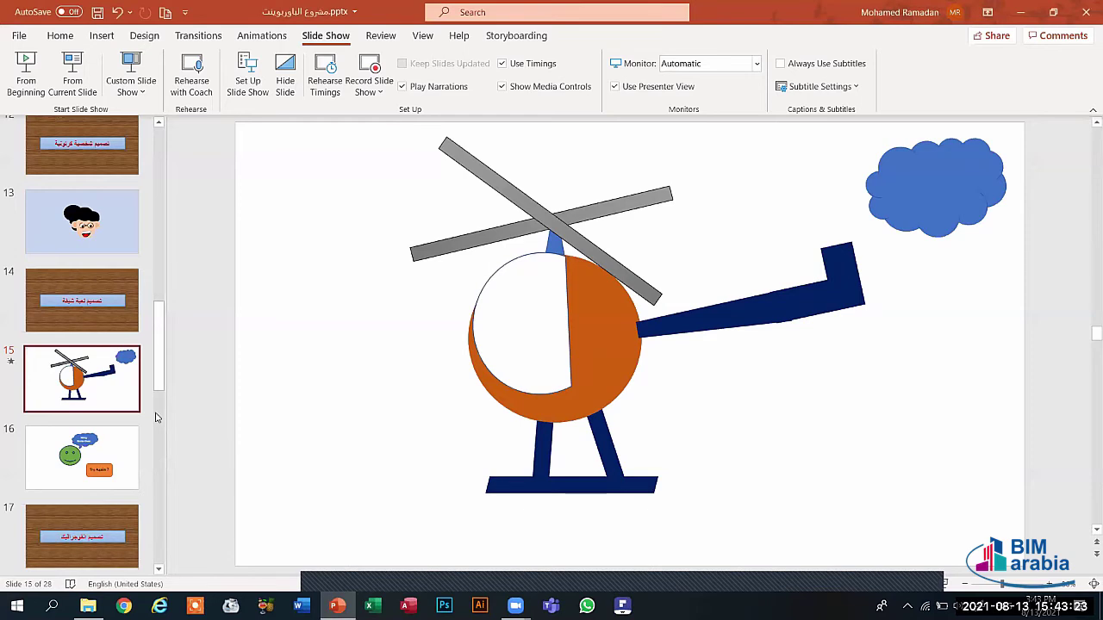
Browse slides 17, 19 and 12 in the thumbnail pane, ending on slide 14, the game design title.
left_click_drag(157, 377, 157, 433)
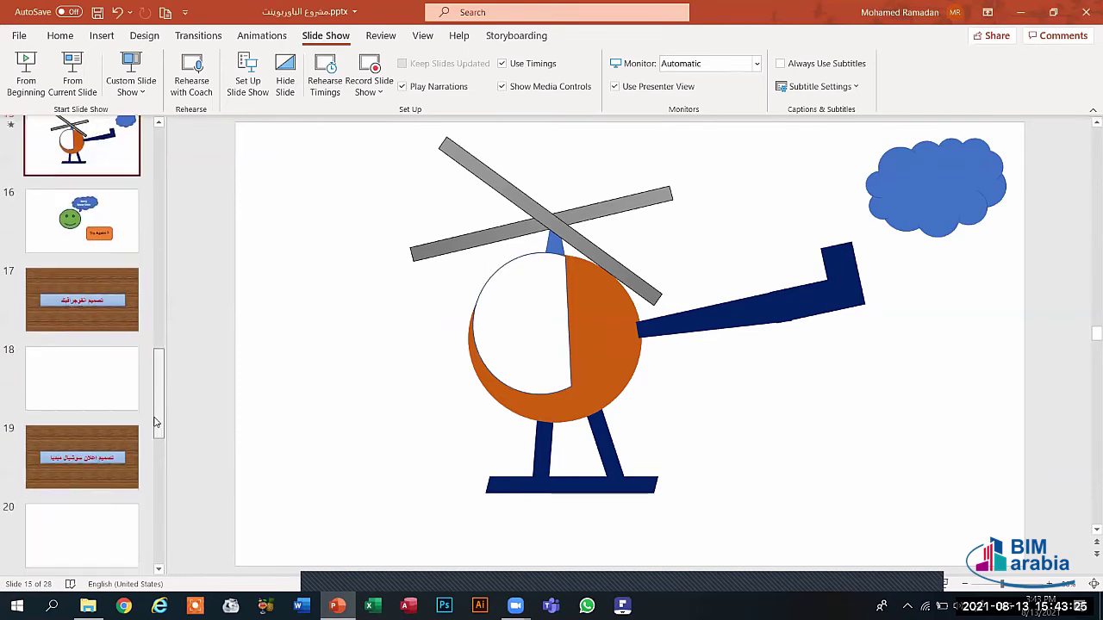
left_click(83, 271)
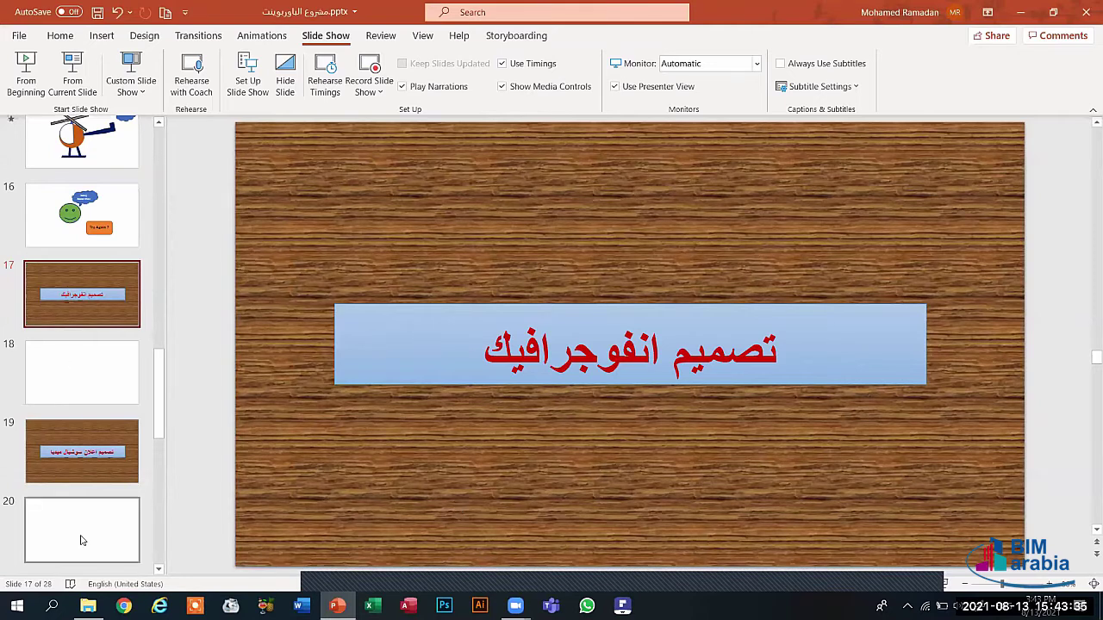
left_click(78, 470)
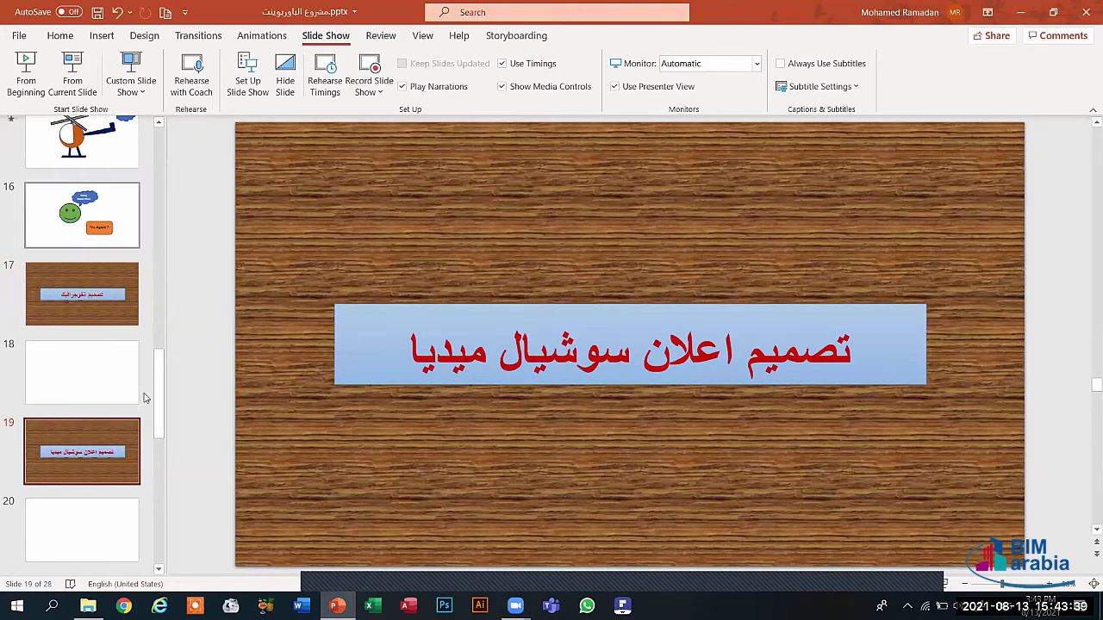
left_click_drag(159, 382, 158, 327)
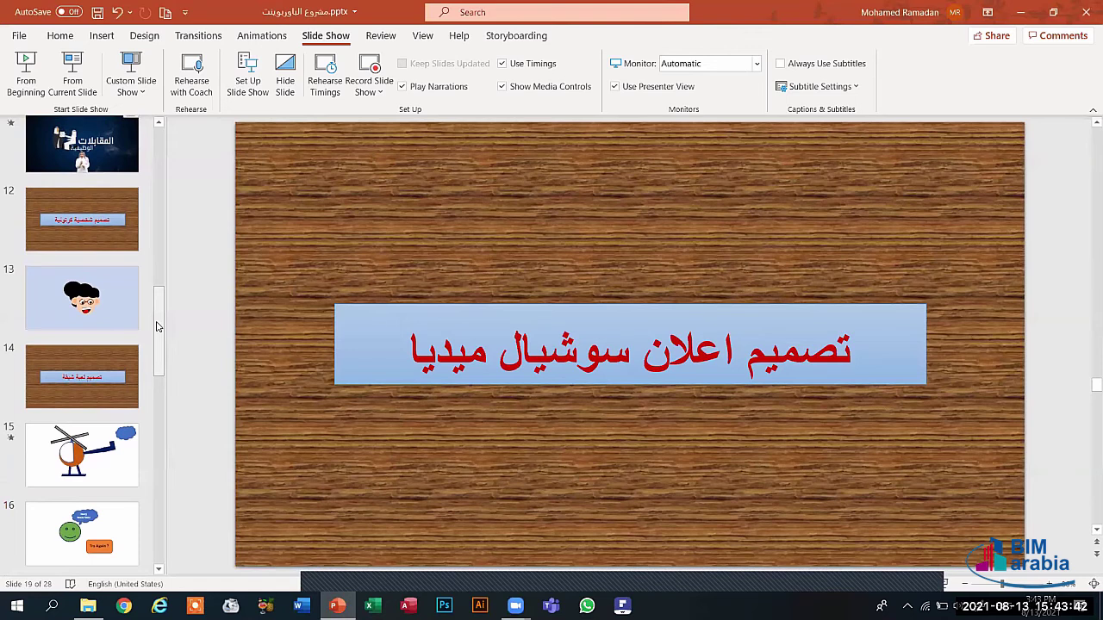
left_click(85, 207)
left_click(90, 405)
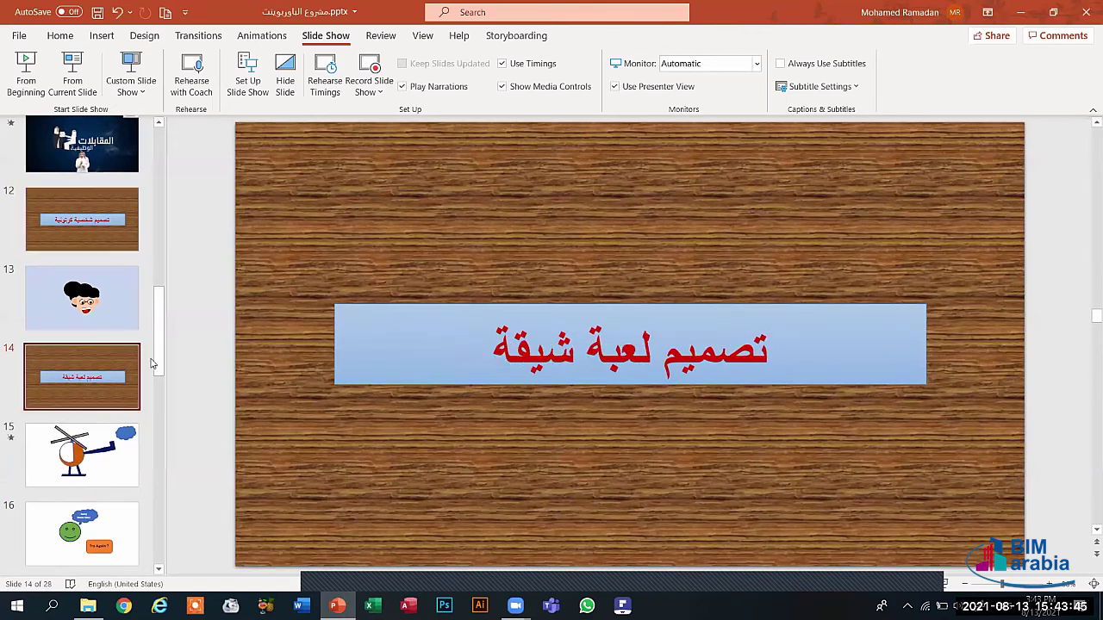
left_click_drag(159, 340, 148, 394)
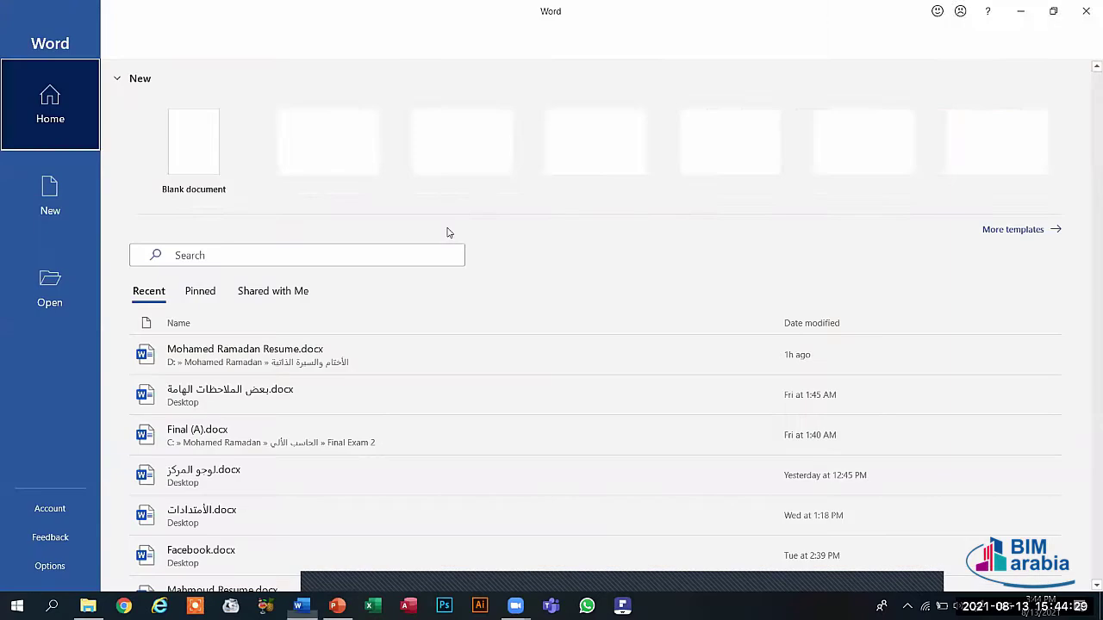
Create a new blank Word document, Document1.
left_click(197, 146)
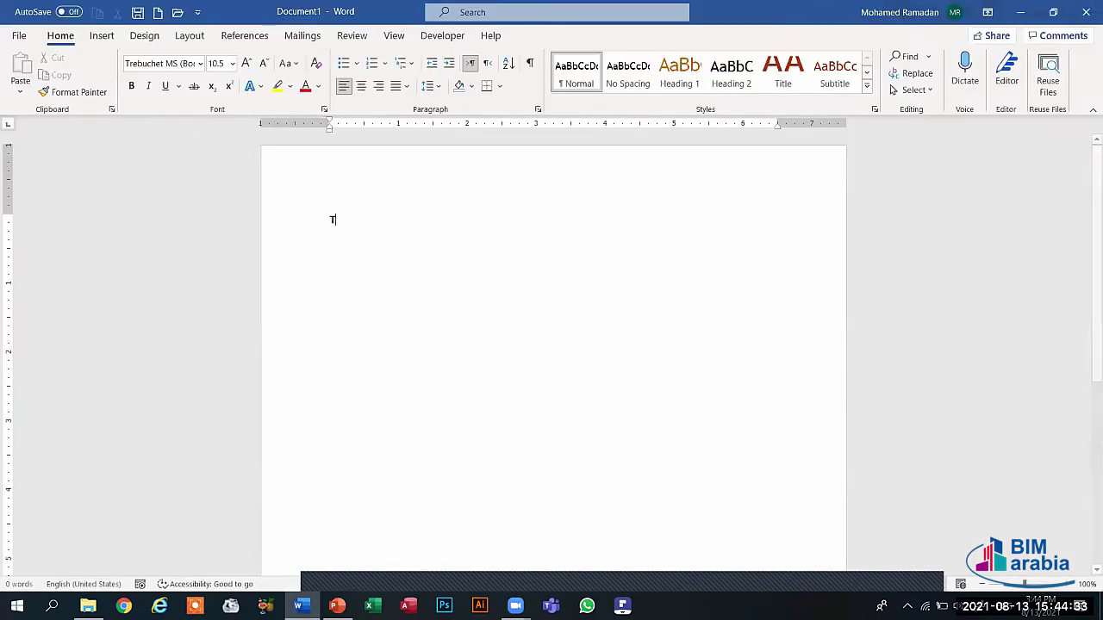
Type 'Time Break' and make it a centred, bold 72 pt title.
type("Time B")
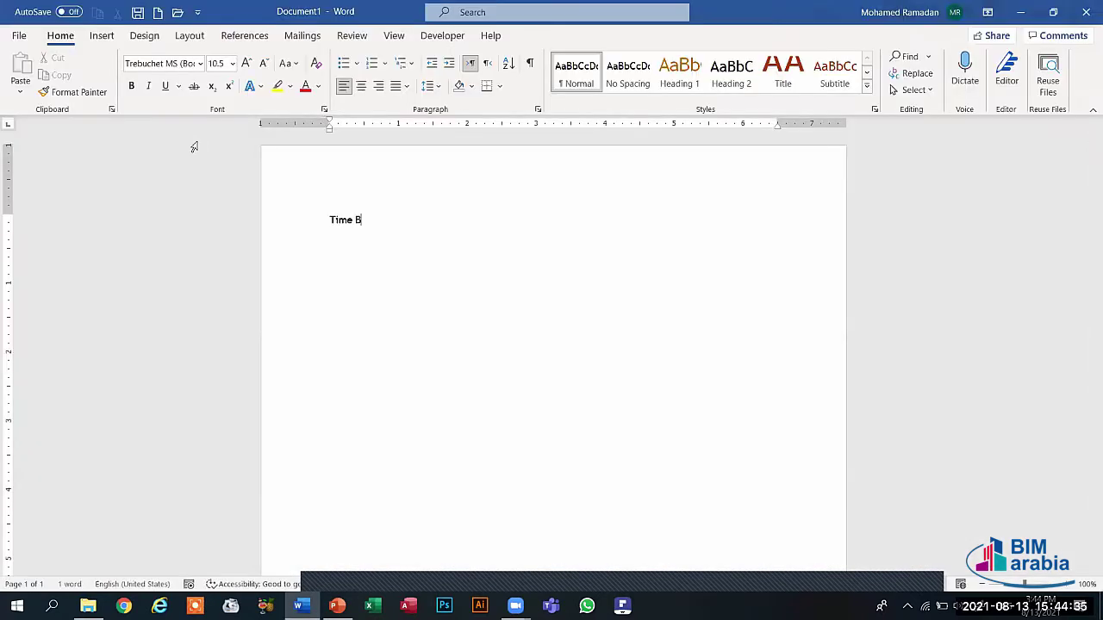
type("rea")
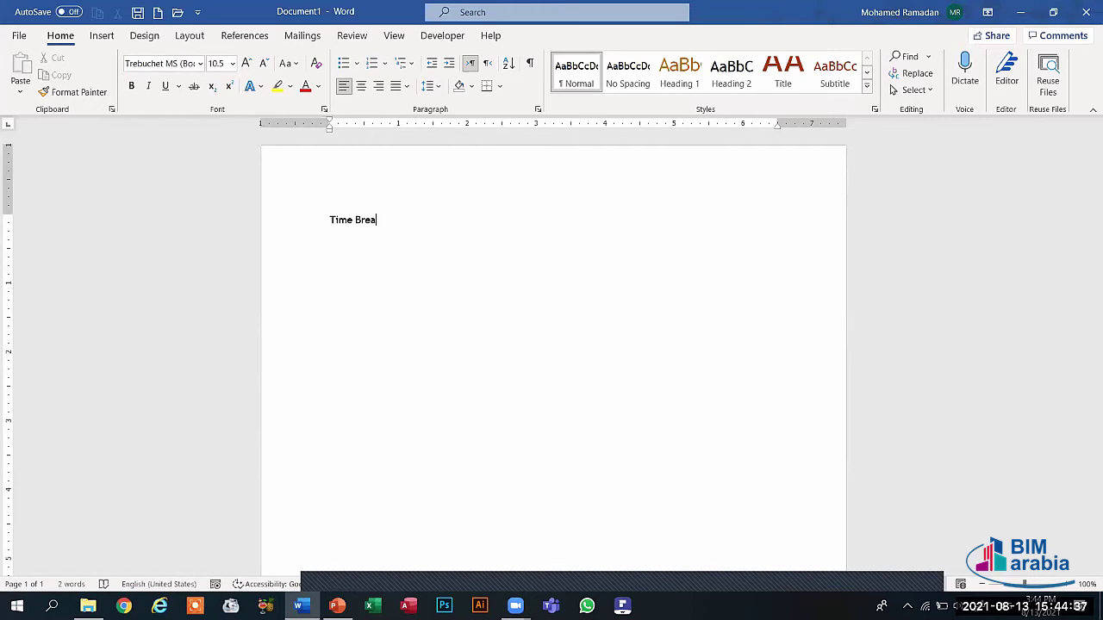
type("k")
key("ctrl+a")
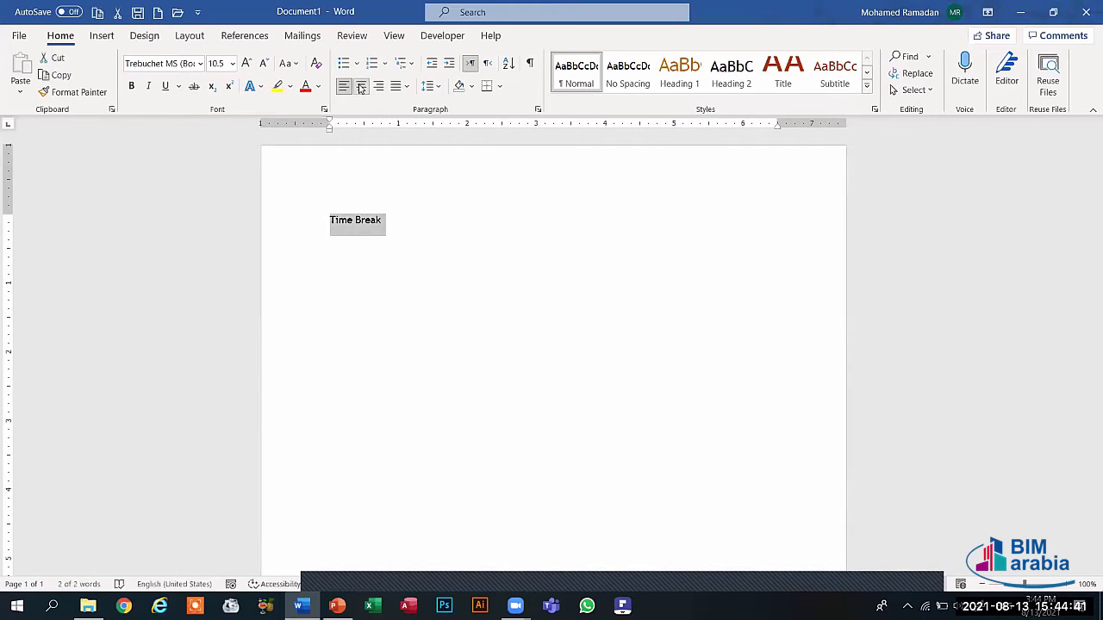
left_click(361, 86)
left_click(246, 63)
left_click(246, 63)
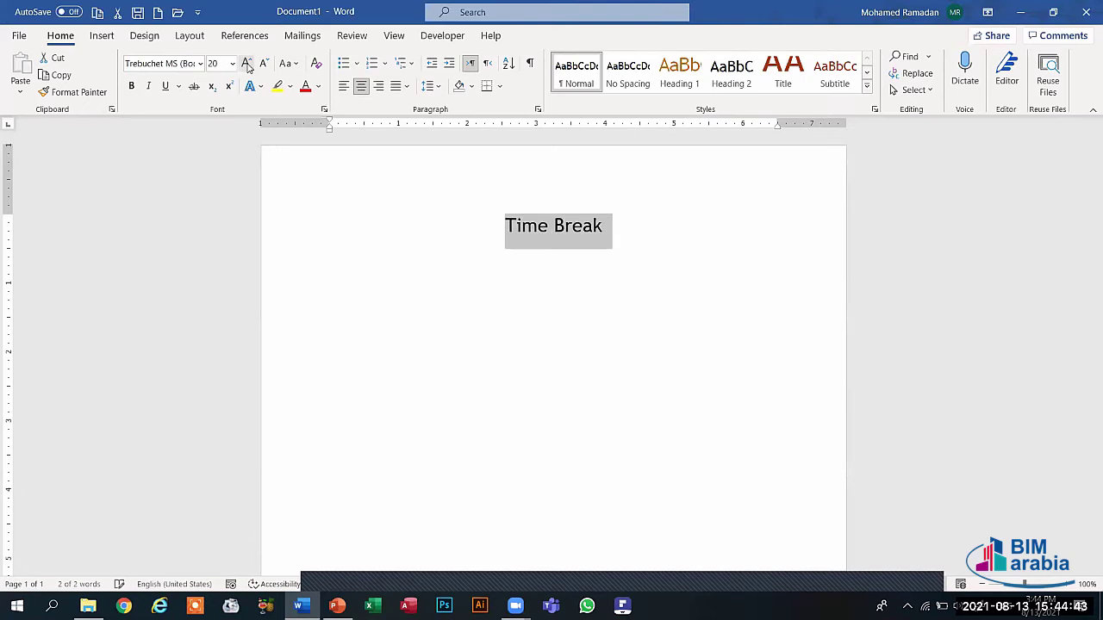
left_click(246, 64)
left_click(247, 65)
left_click(247, 66)
left_click(248, 65)
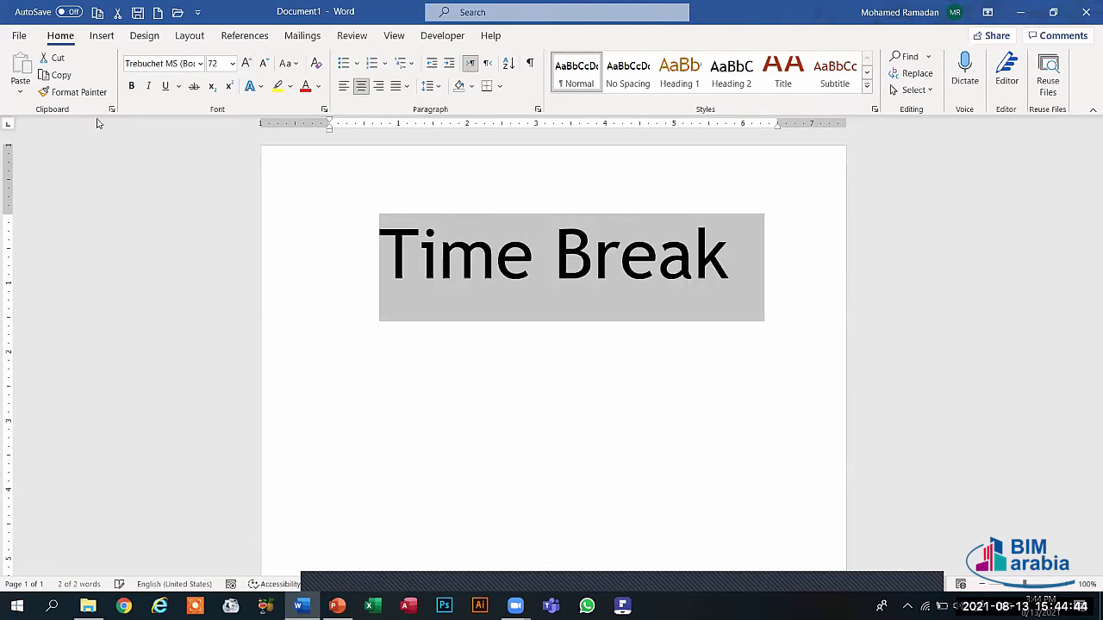
left_click(131, 86)
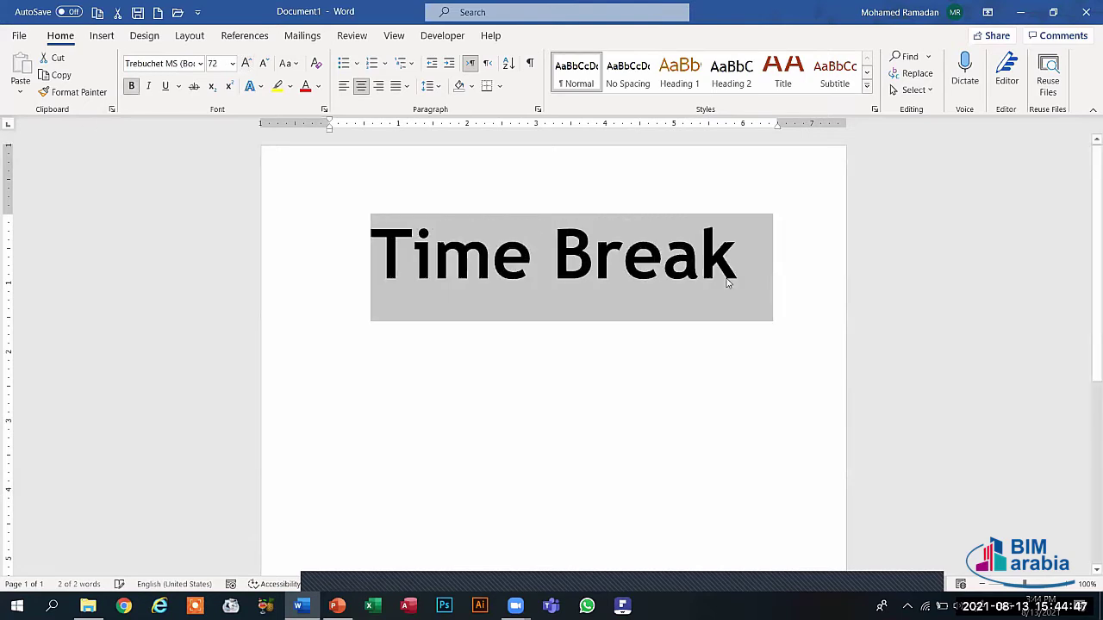
Add a '04:00' line with a right-to-left '15 دقيقة الي' line above it.
key("End")
key("Return")
type("0")
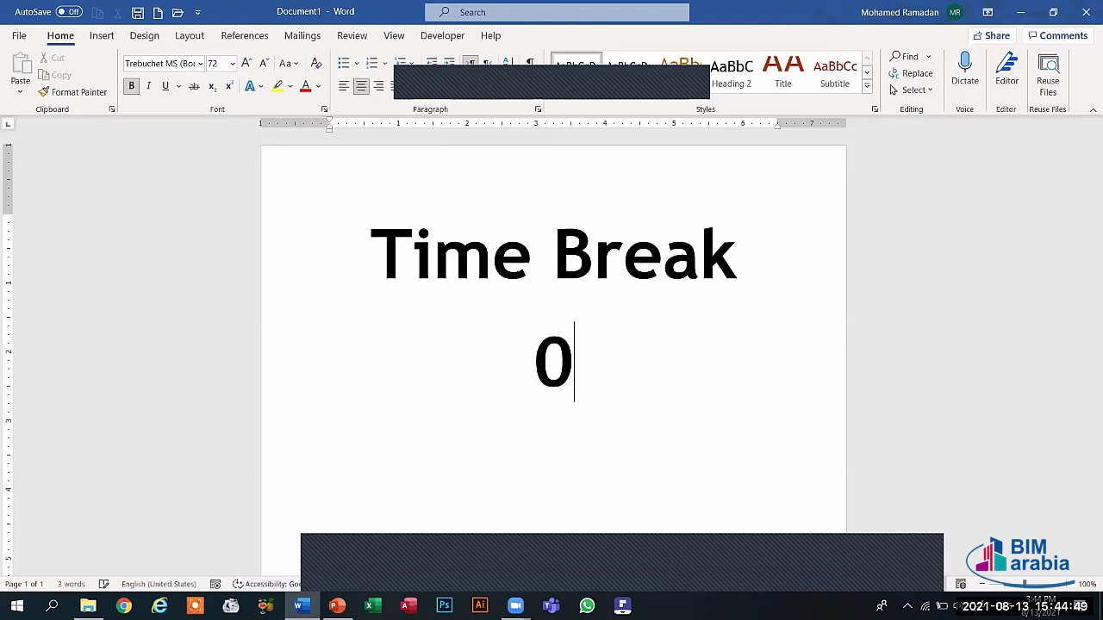
type("4:00")
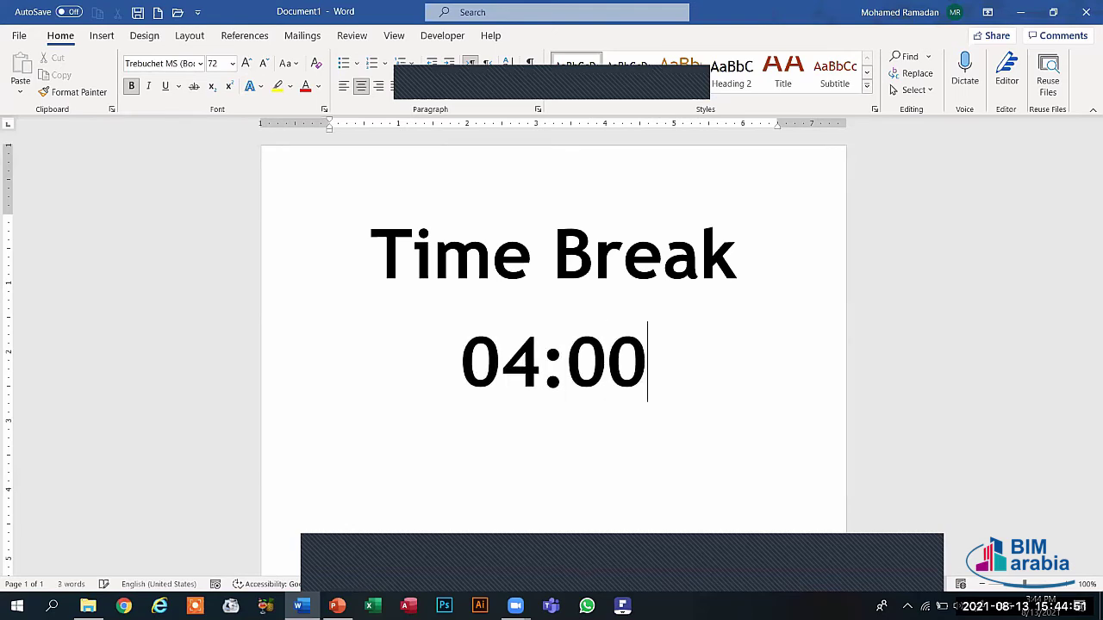
left_click(761, 274)
key("Return")
type("15")
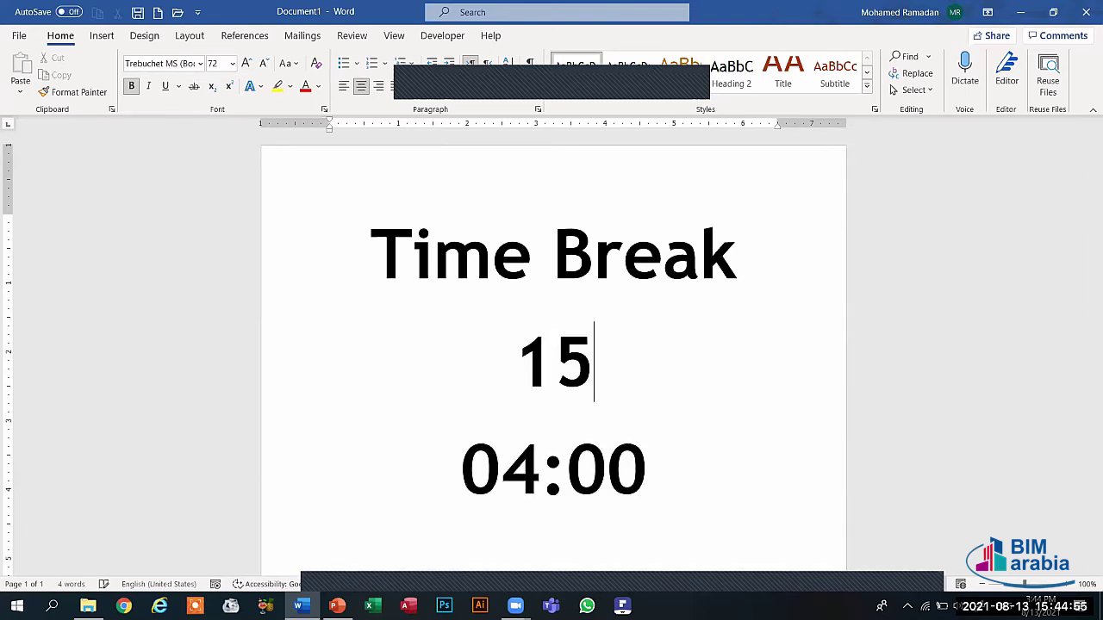
key("alt+shift")
type("د")
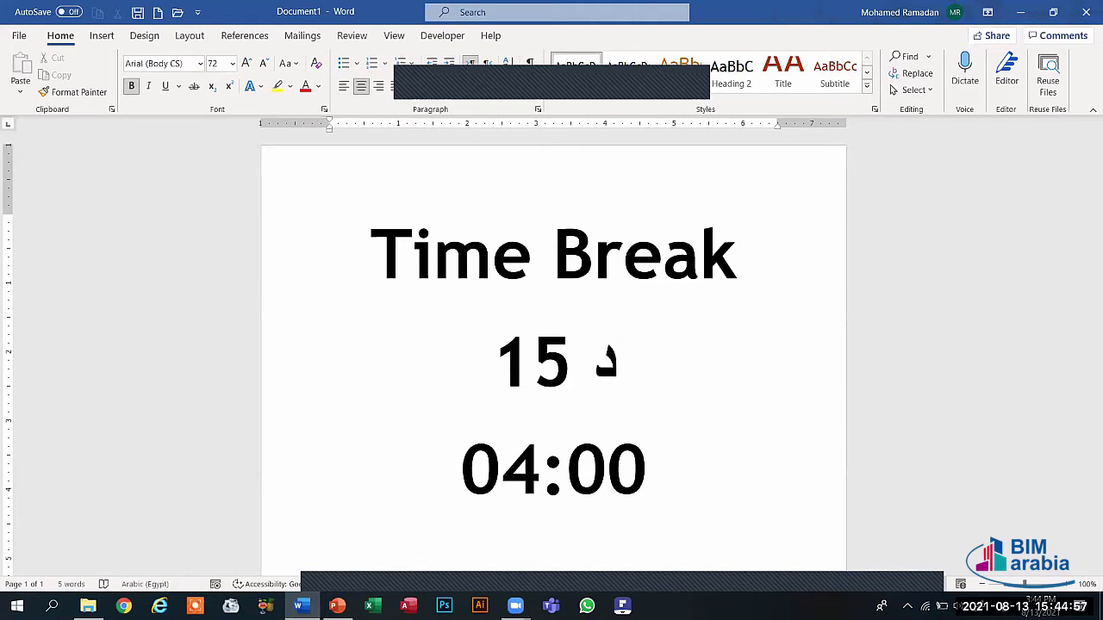
type("قيقة")
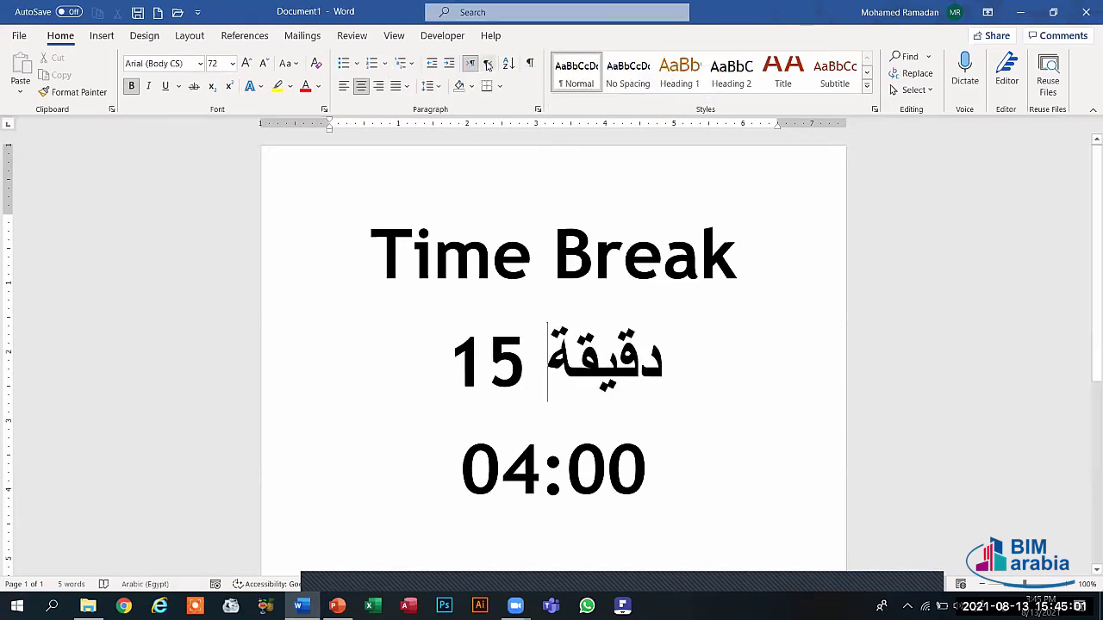
left_click(487, 66)
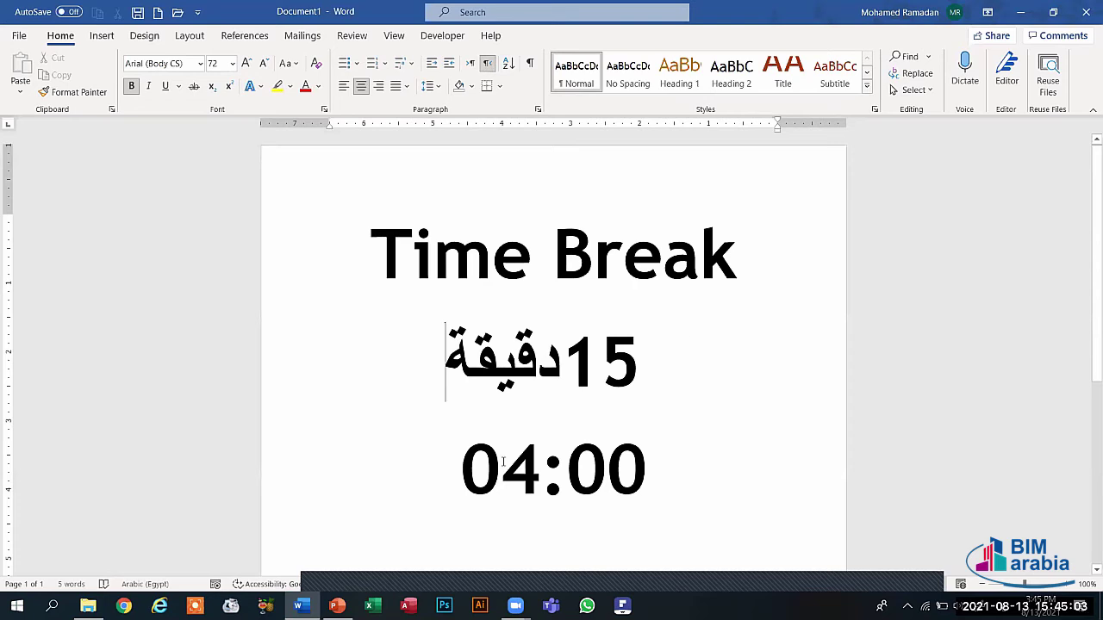
type("الي")
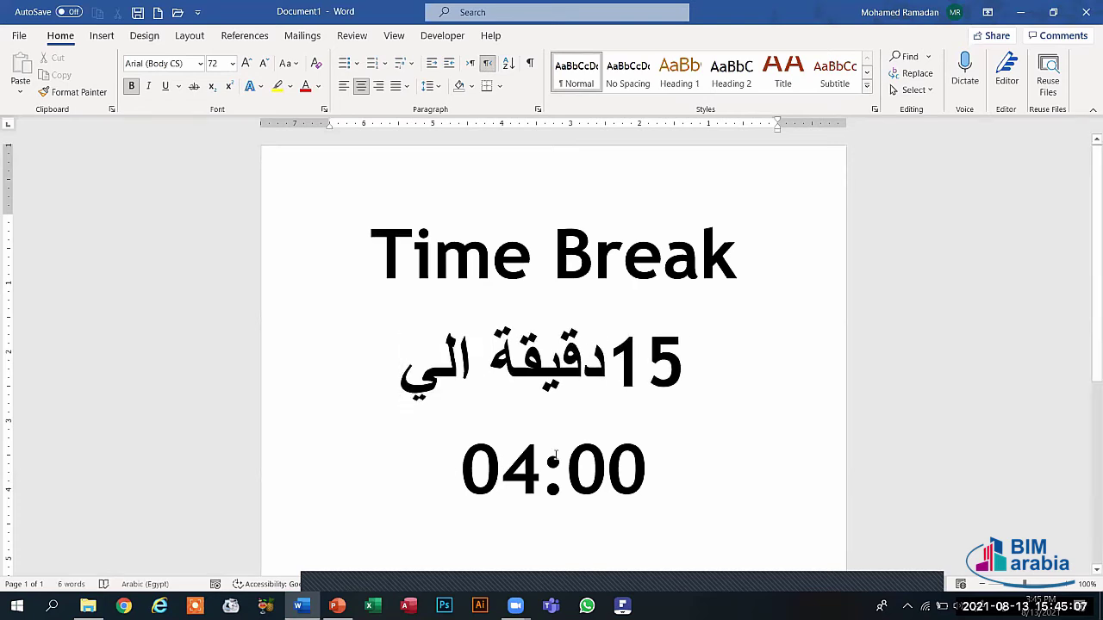
left_click(439, 501)
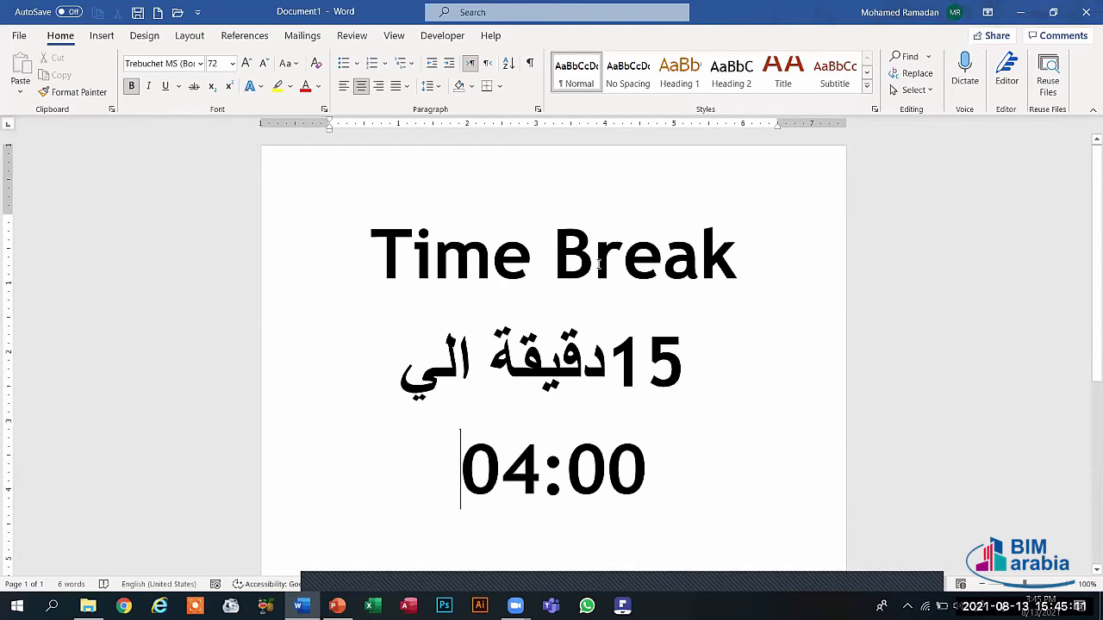
left_click(145, 36)
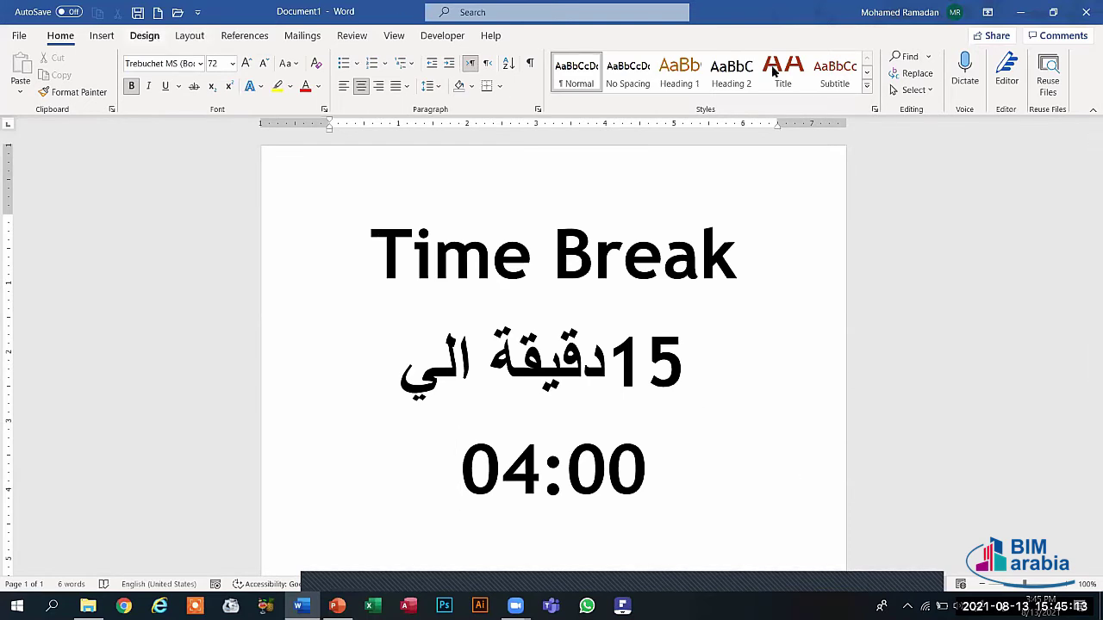
Add a Box page border to the document.
left_click(1039, 82)
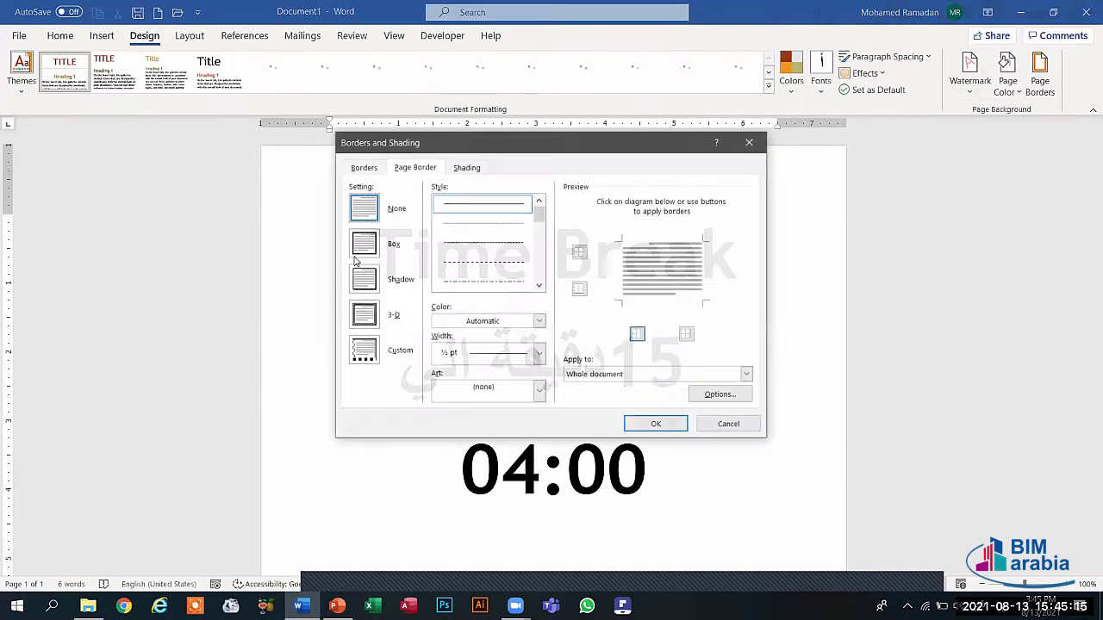
left_click(363, 244)
left_click(652, 424)
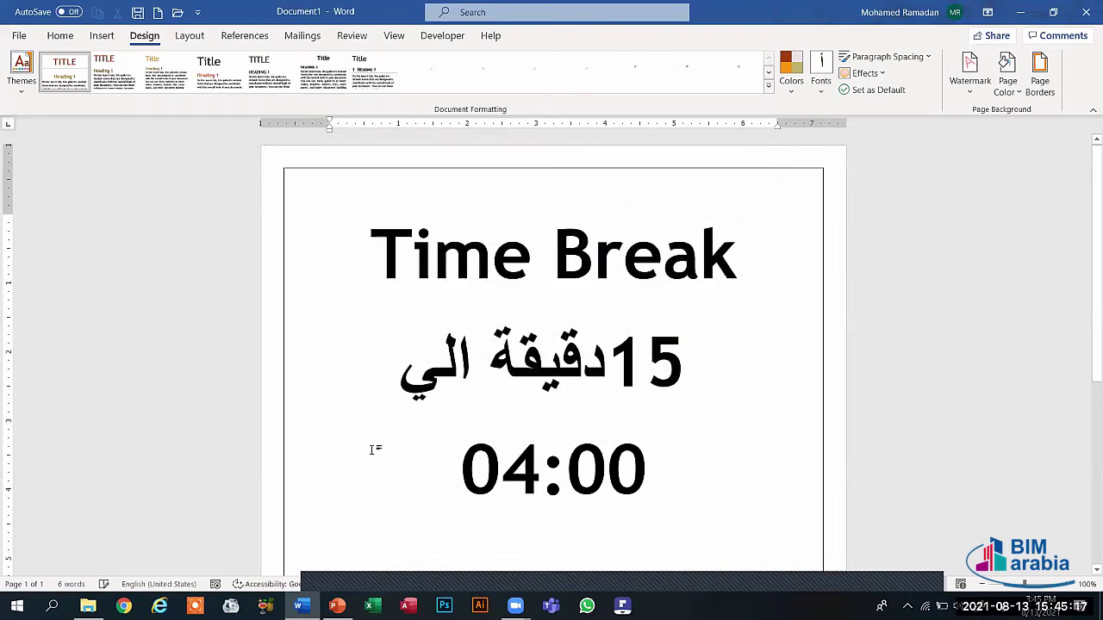
Move الي to its own line and retype the time so the last line reads 'الي 04:00'.
left_click(497, 373)
key("Return")
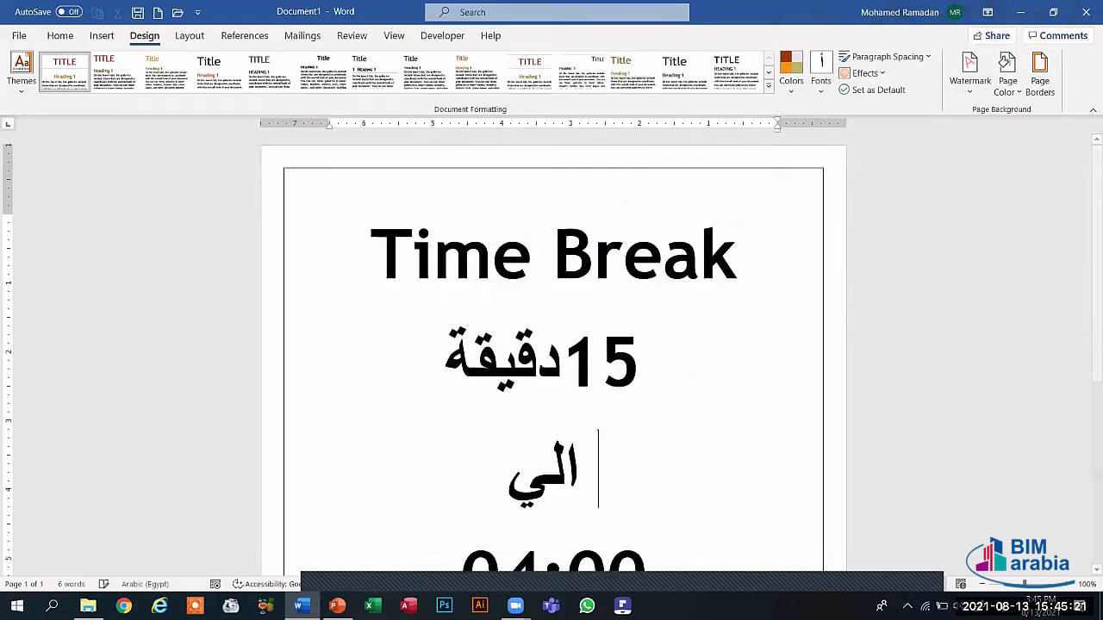
double_click(467, 564)
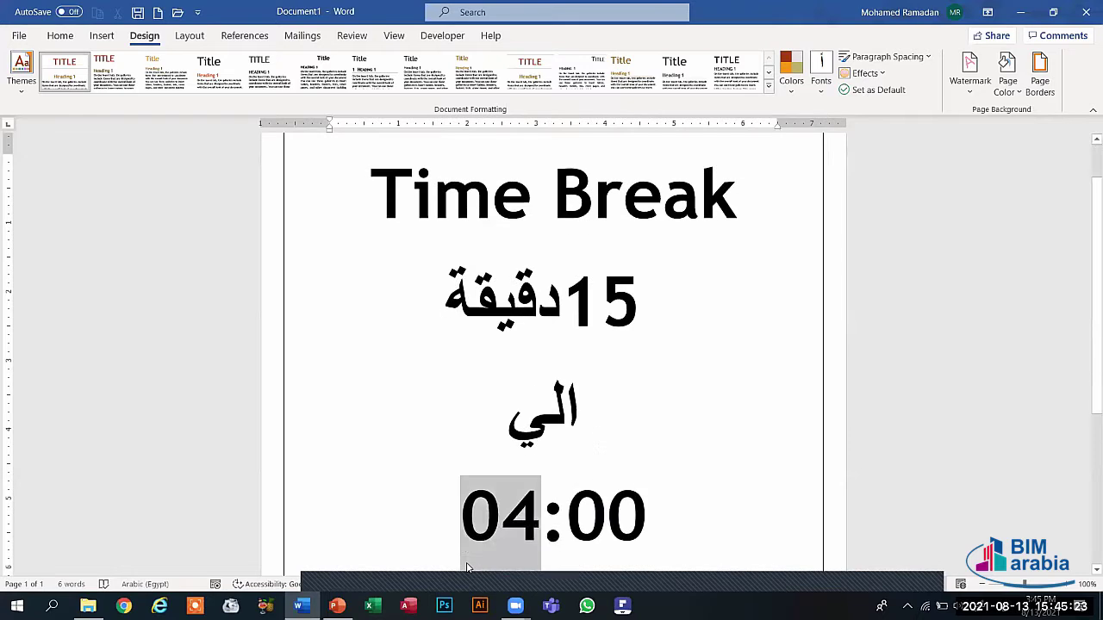
key("BackSpace")
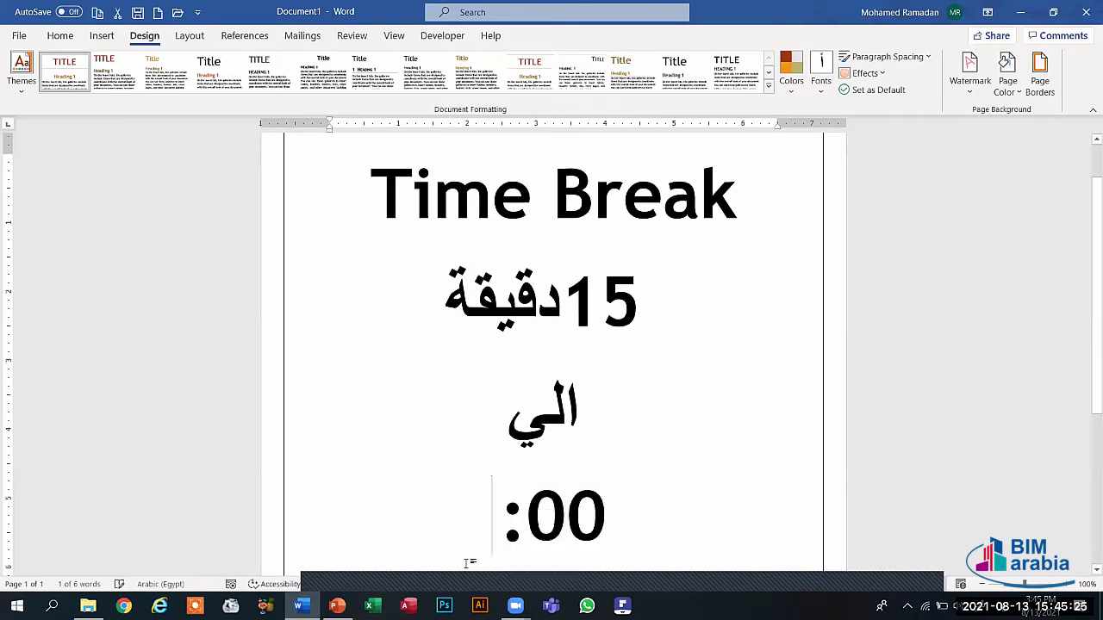
key("BackSpace")
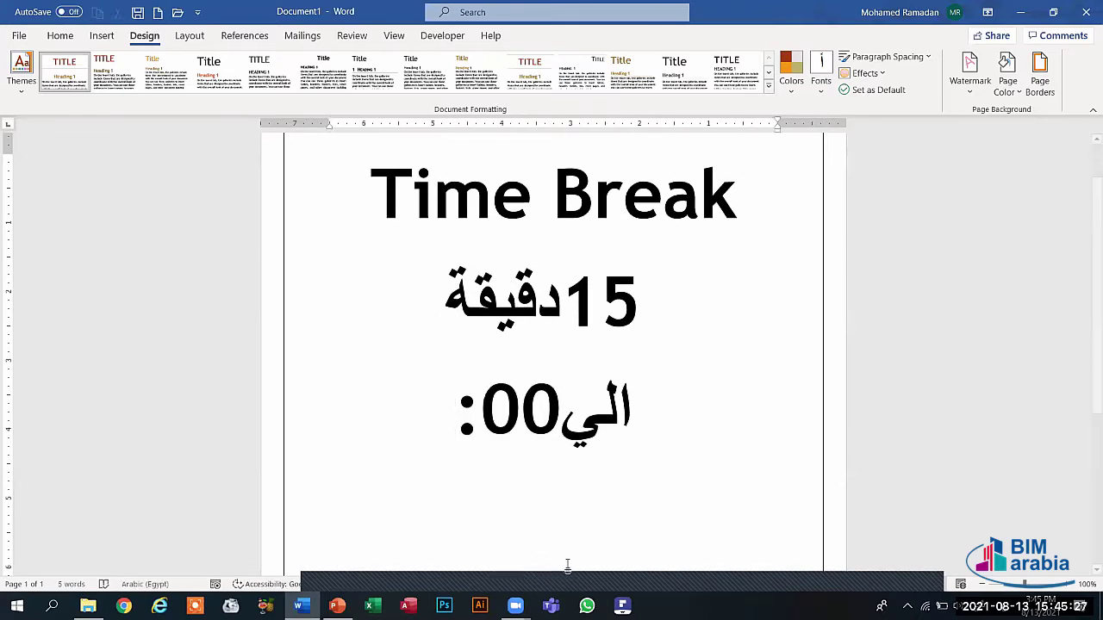
left_click_drag(459, 422, 548, 429)
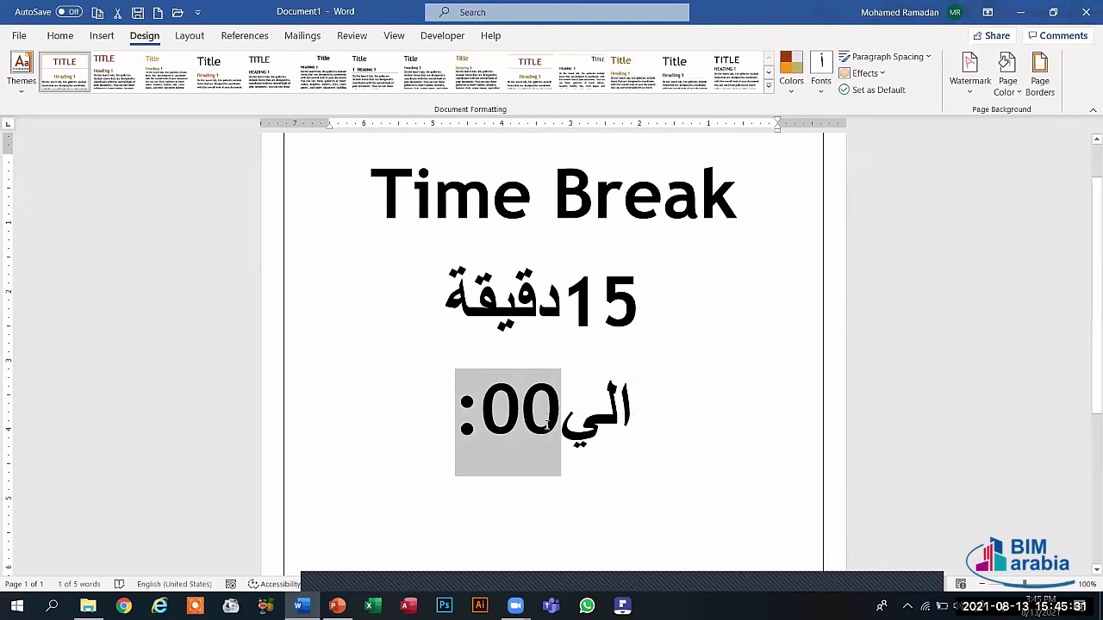
key("BackSpace")
key("alt+shift")
type("0")
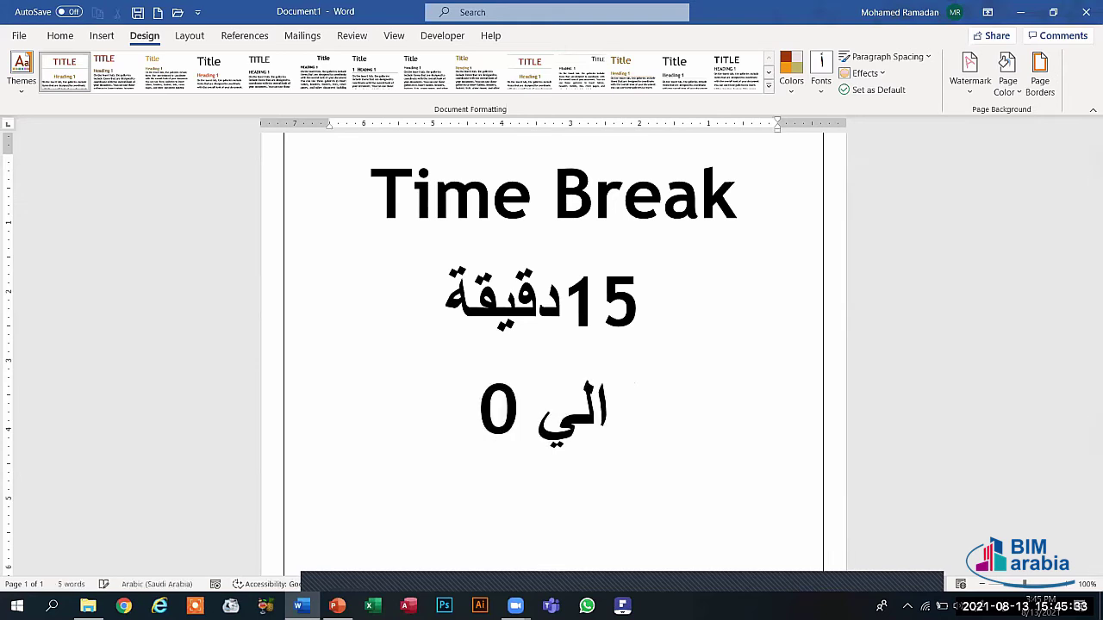
type("4")
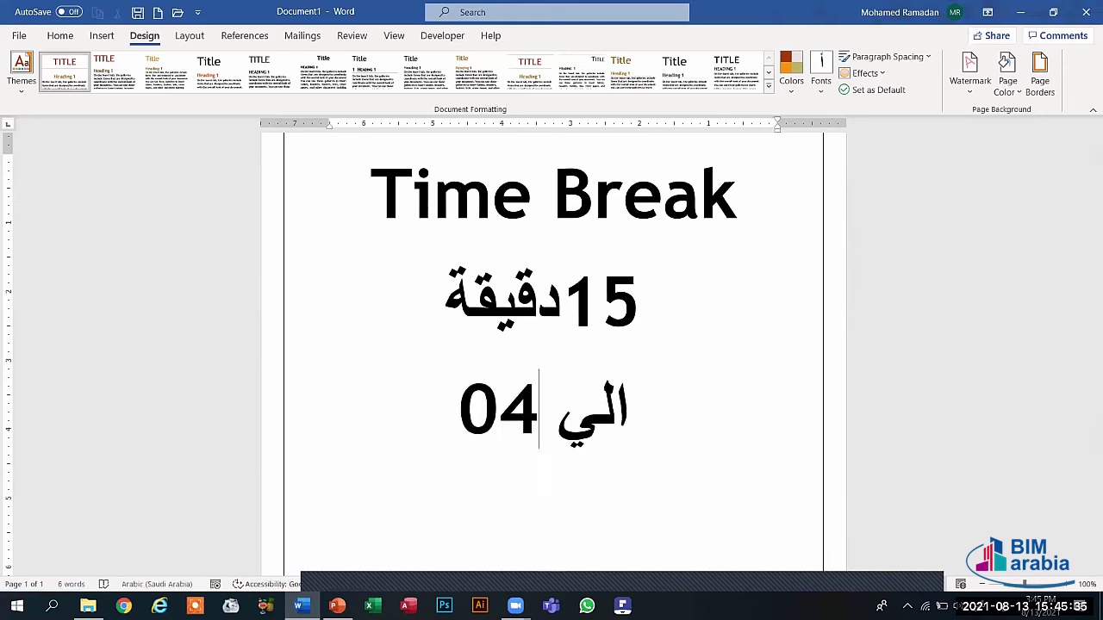
type(":00")
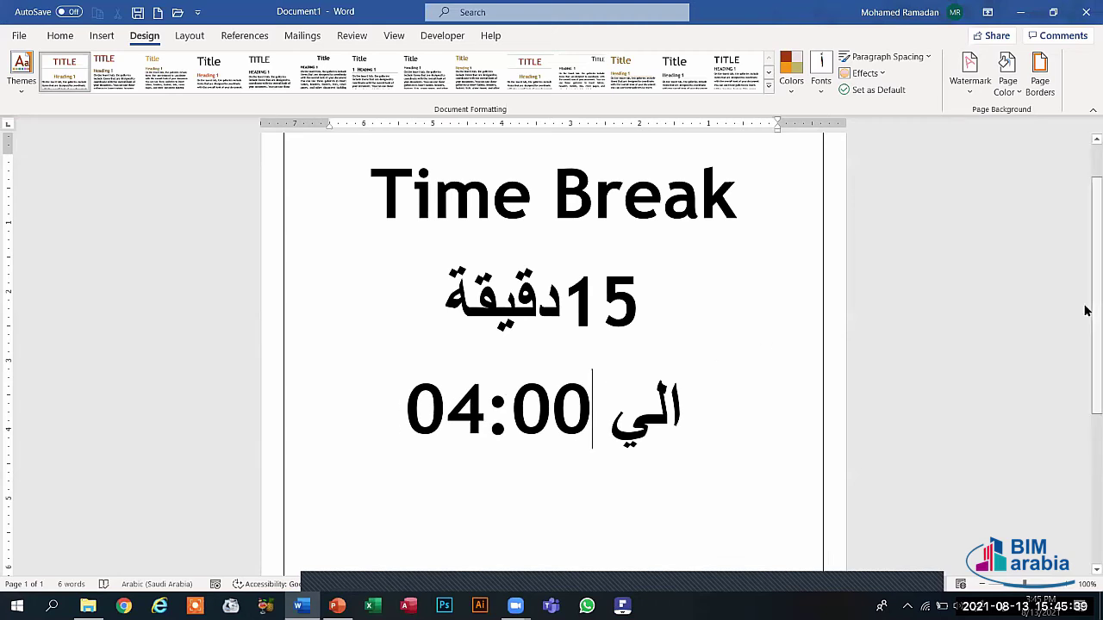
scroll(1088, 285, "up", 1)
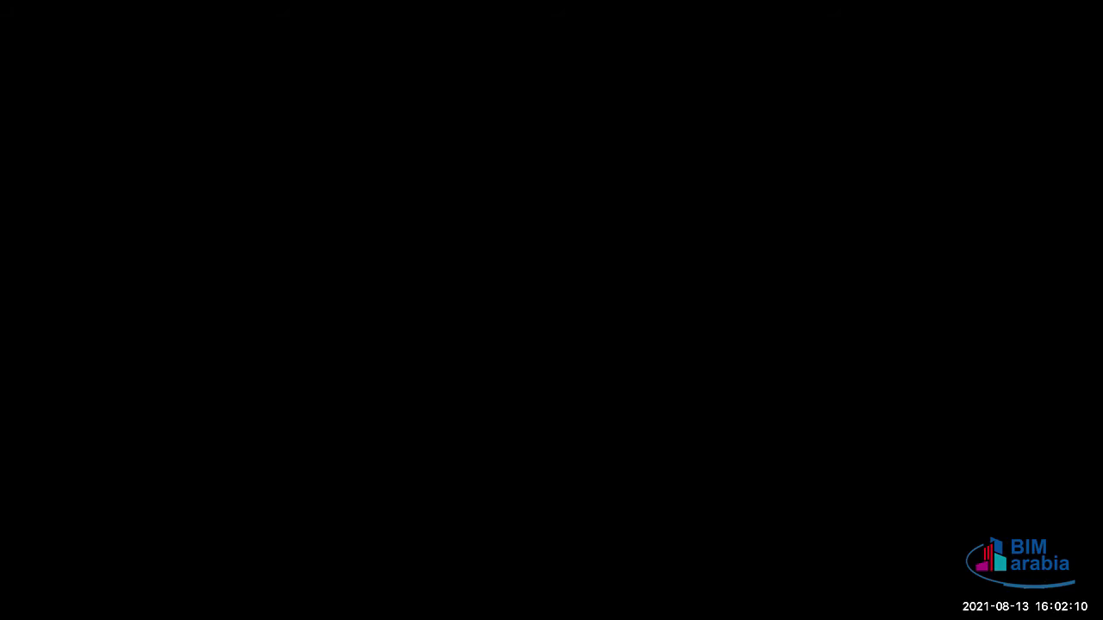
Return to normal view on slide 17 تصميم انفوجرافيك and switch to Chrome.
left_click(88, 380)
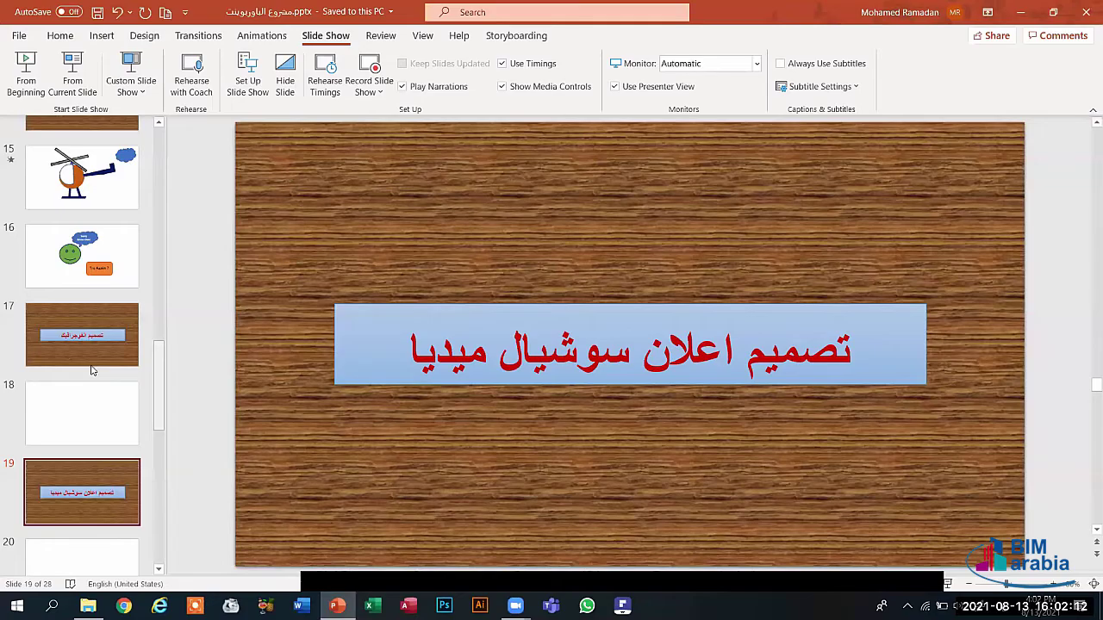
left_click(94, 348)
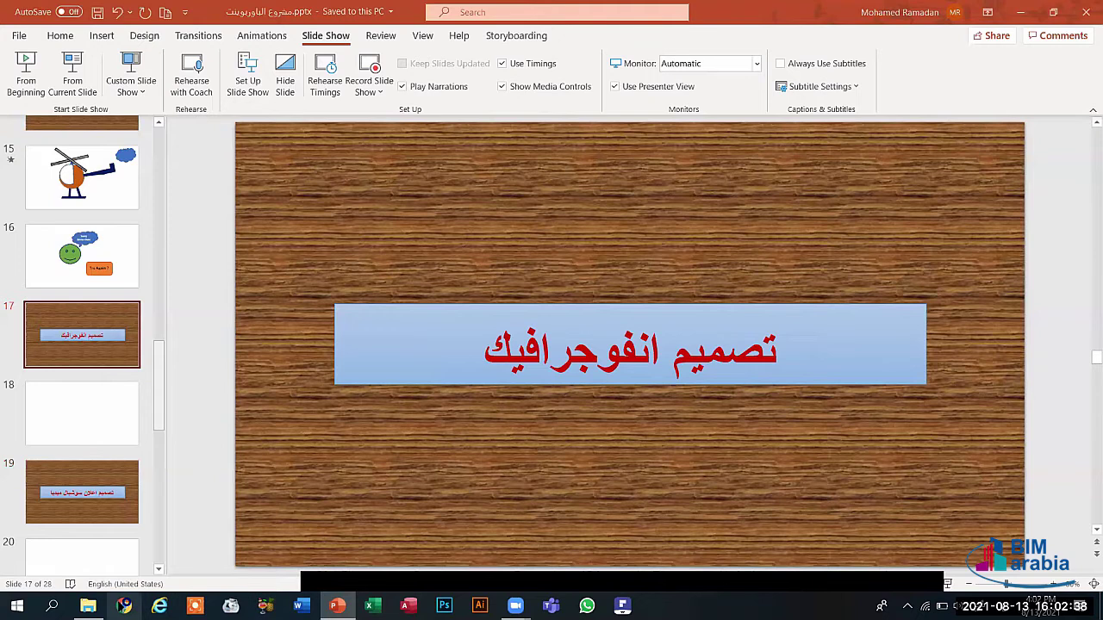
left_click(124, 606)
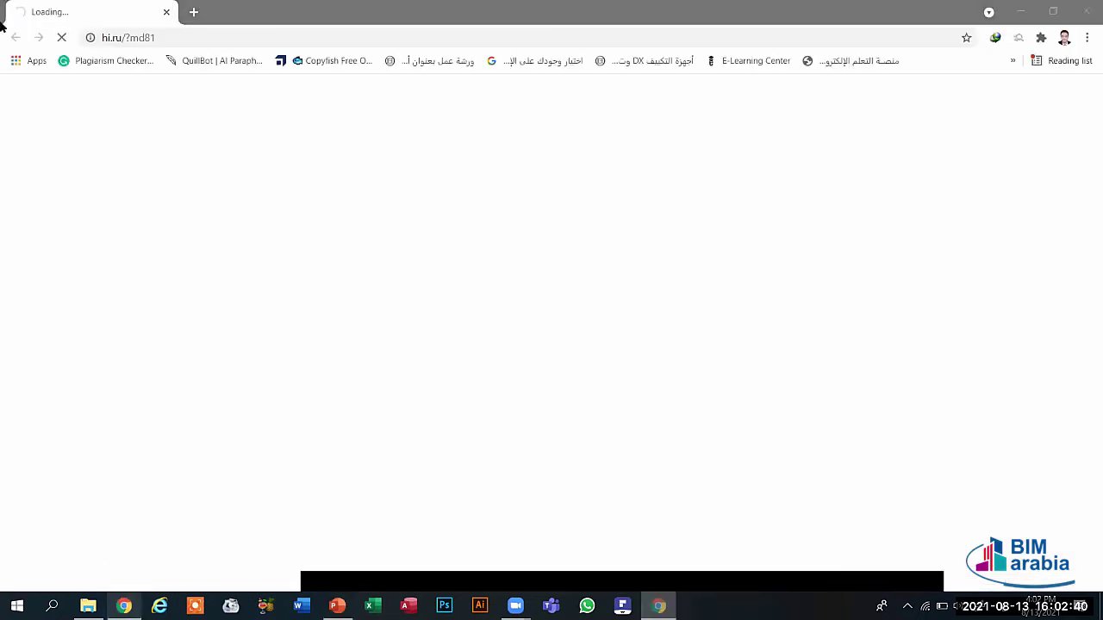
In a fresh tab, open Google and search for انفوجرافيك.
left_click(194, 12)
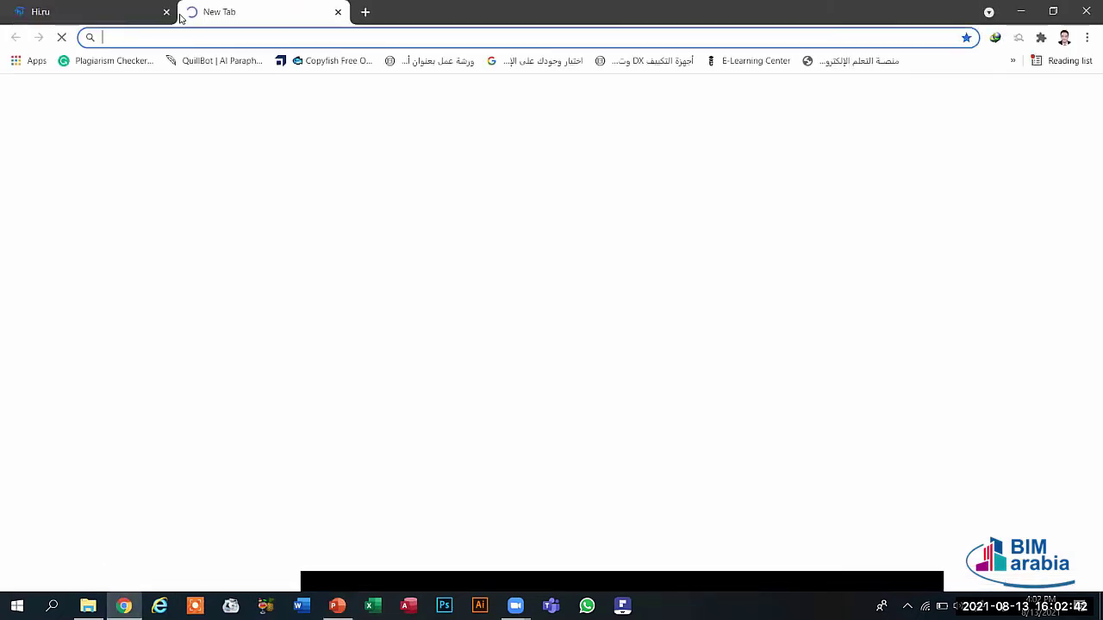
left_click(167, 12)
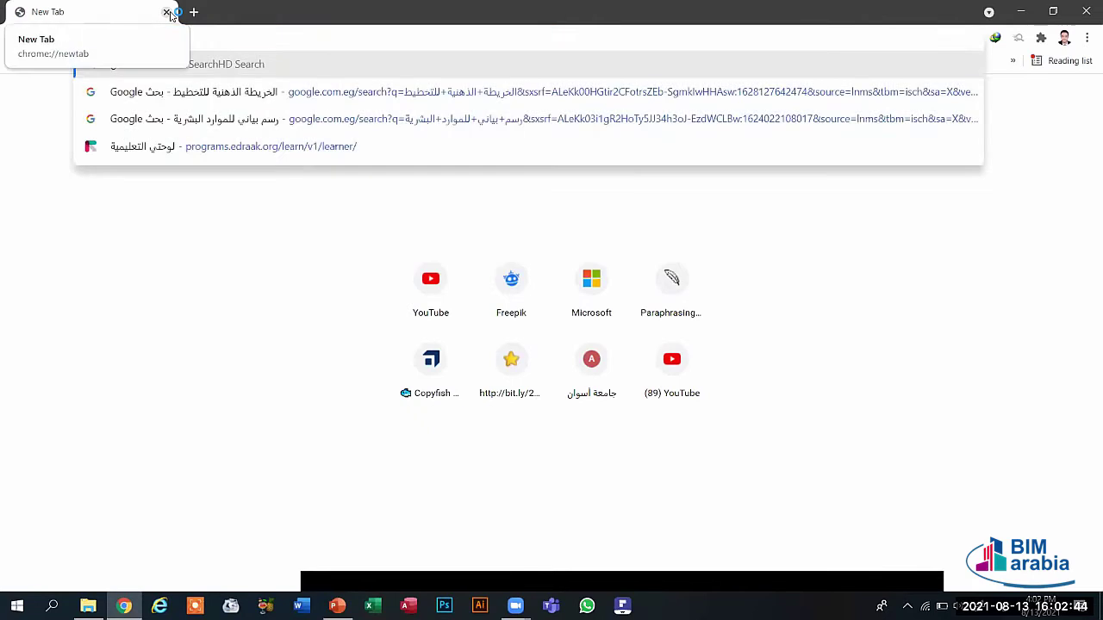
type("google.com.eg")
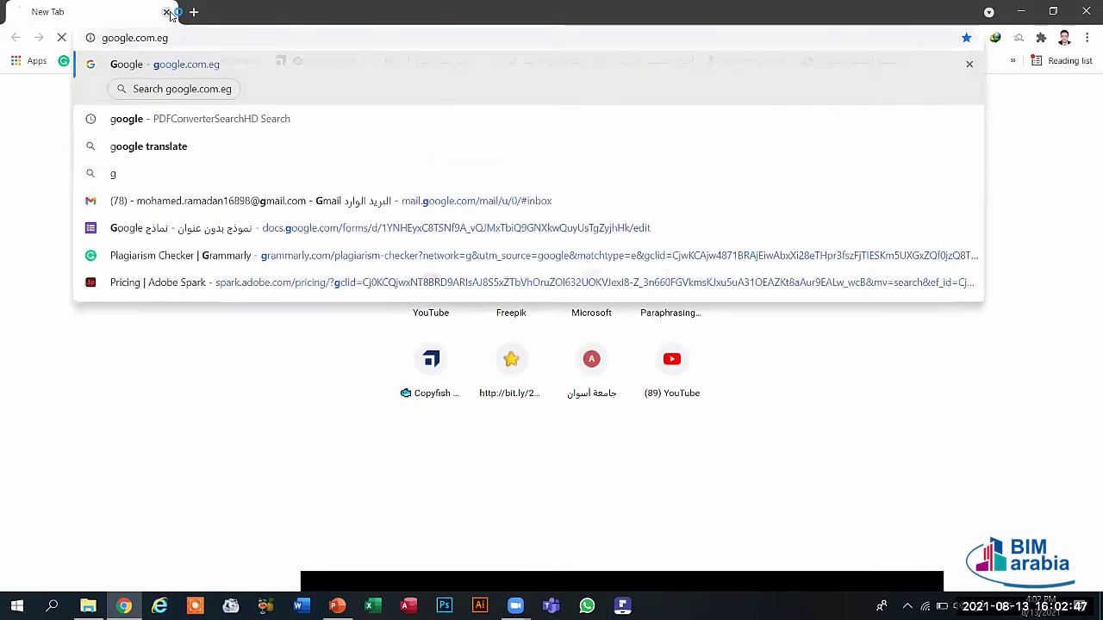
key("Return")
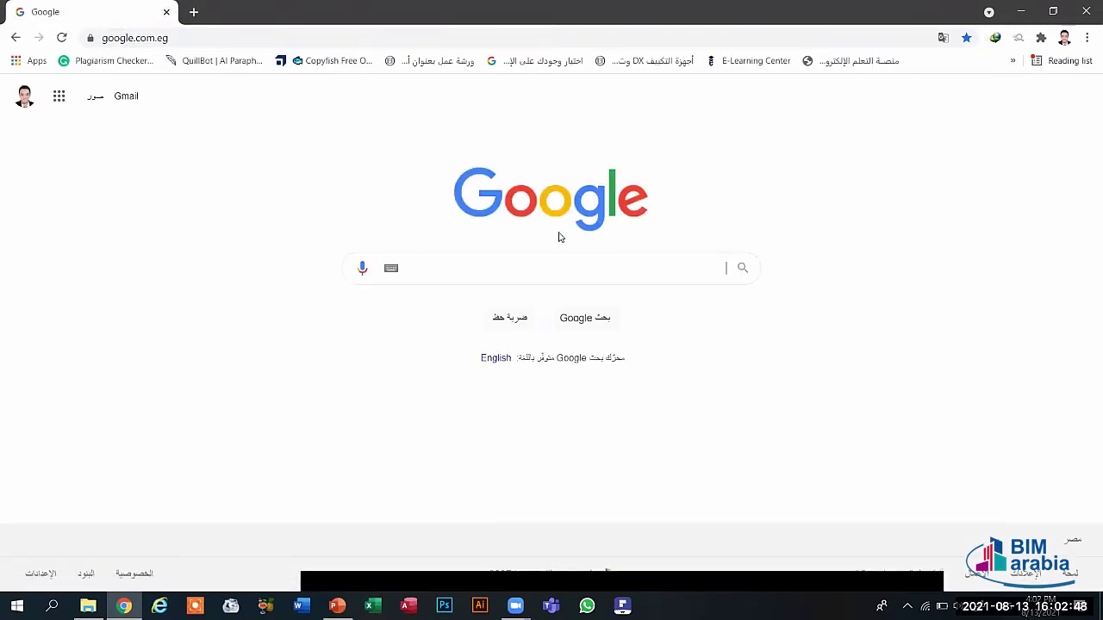
type("h")
key("BackSpace")
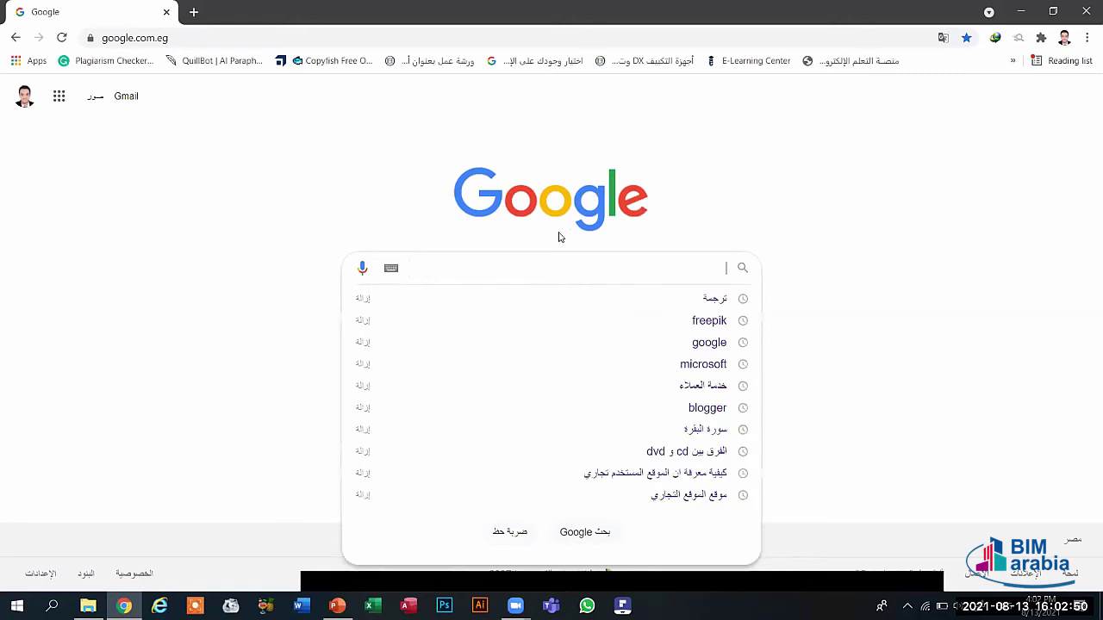
type("انفو")
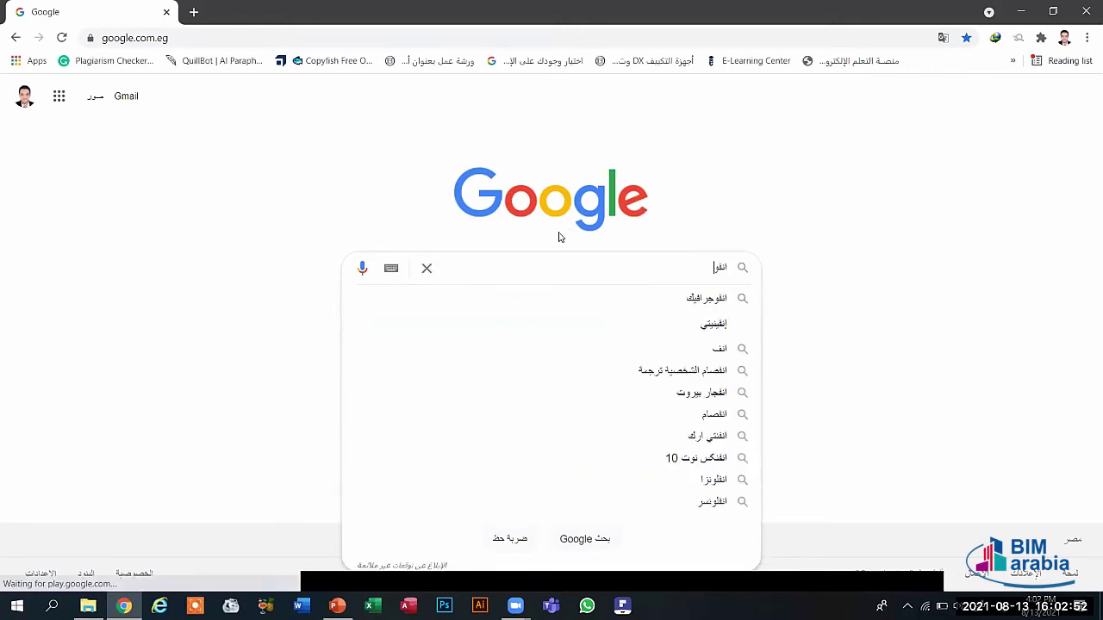
key("Down")
key("Return")
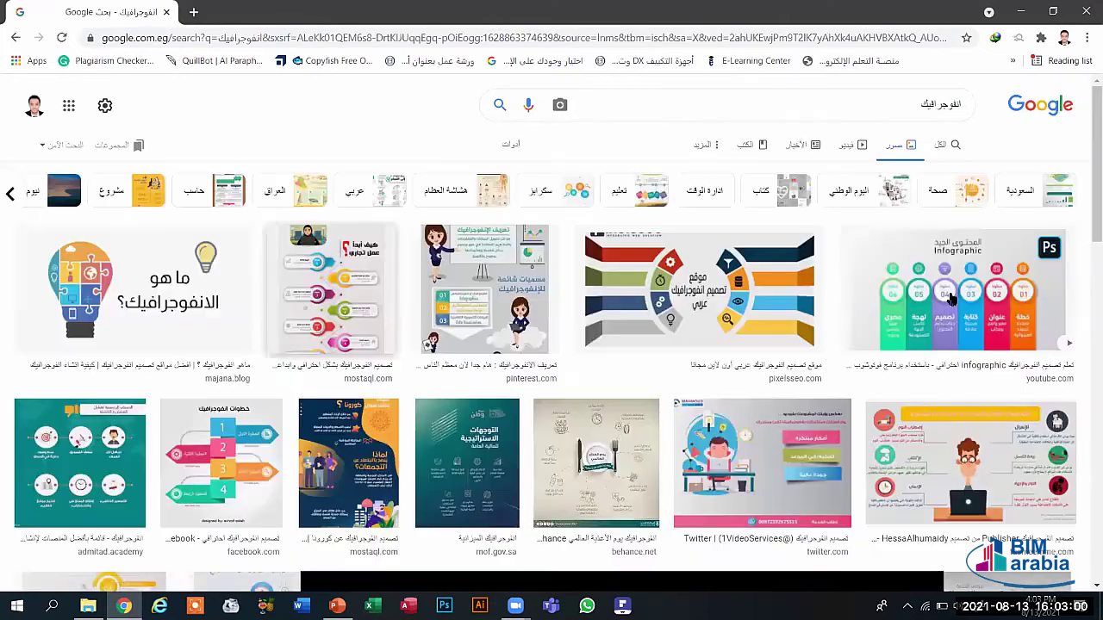
Browse several infographic image previews, then go back to the All results page.
left_click(952, 297)
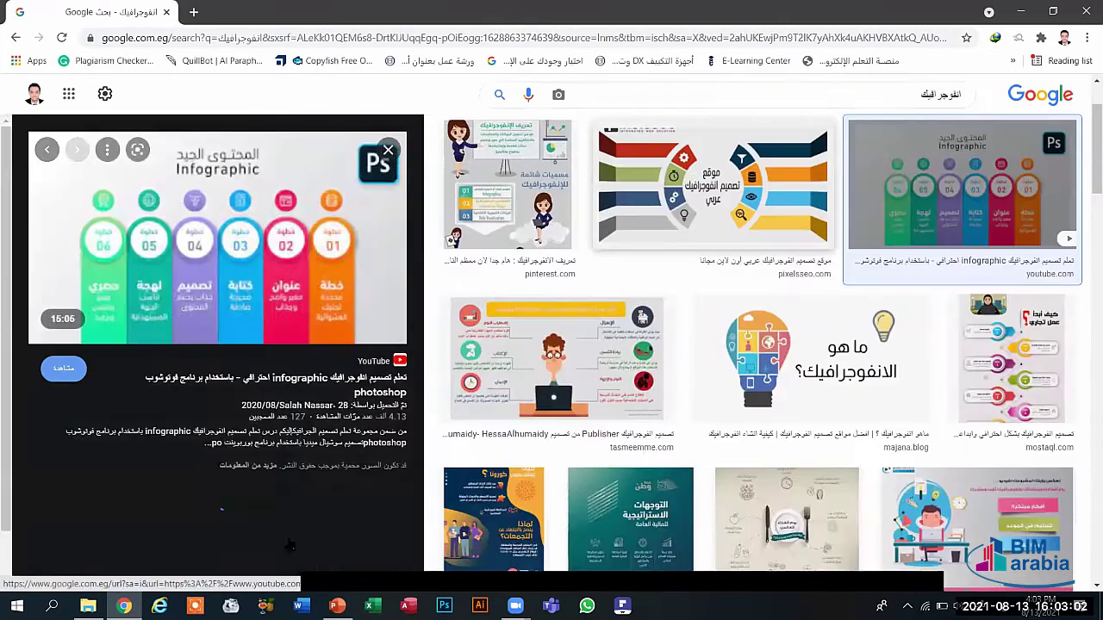
left_click(667, 318)
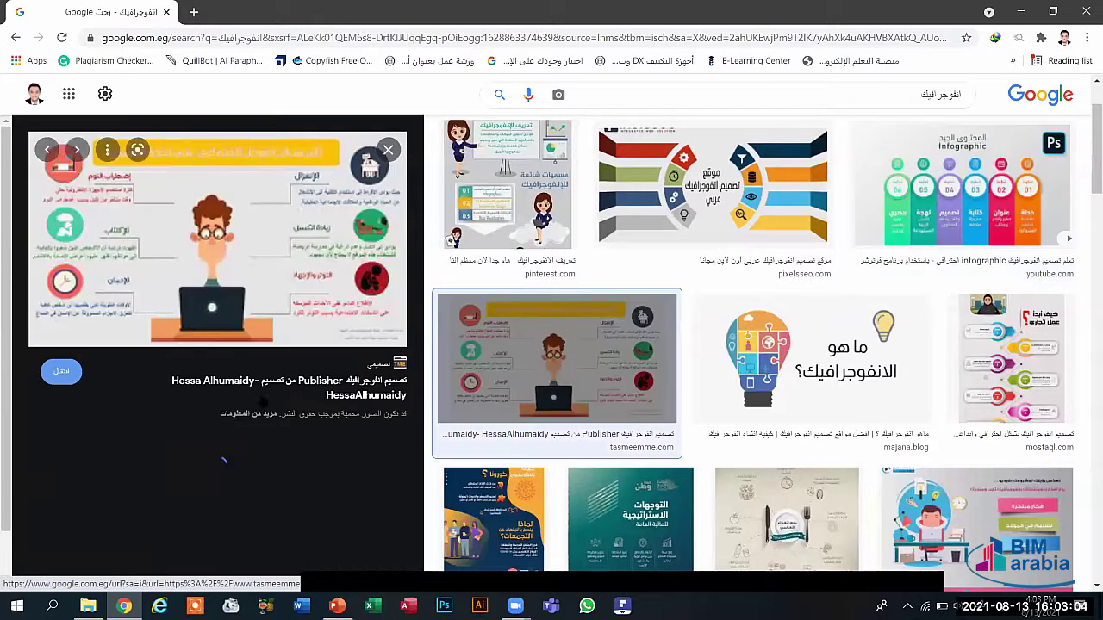
left_click(103, 523)
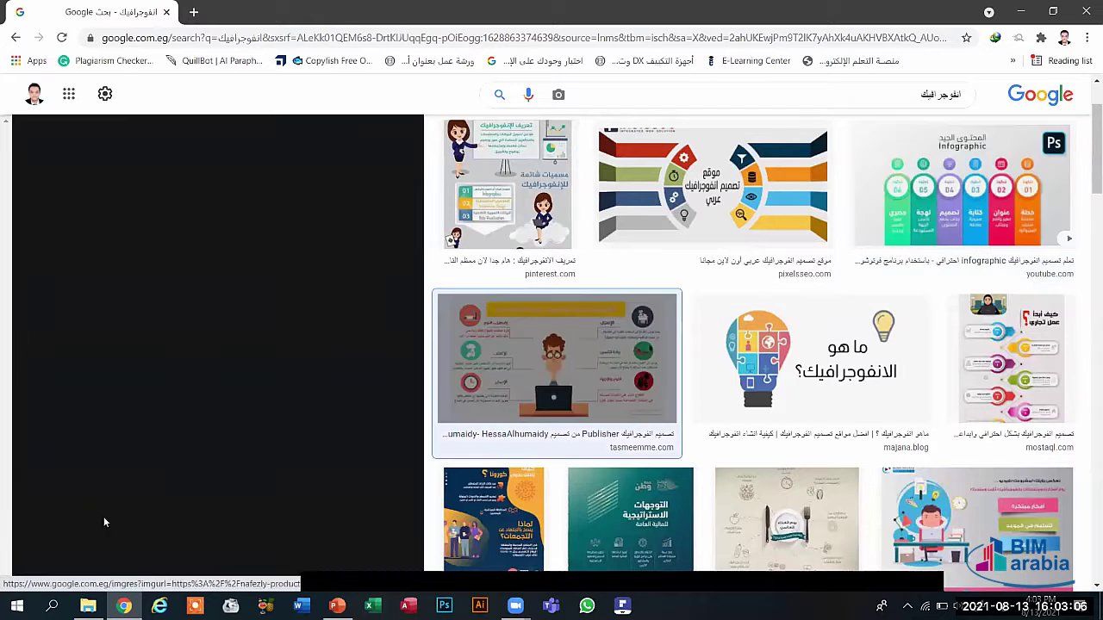
key("Escape")
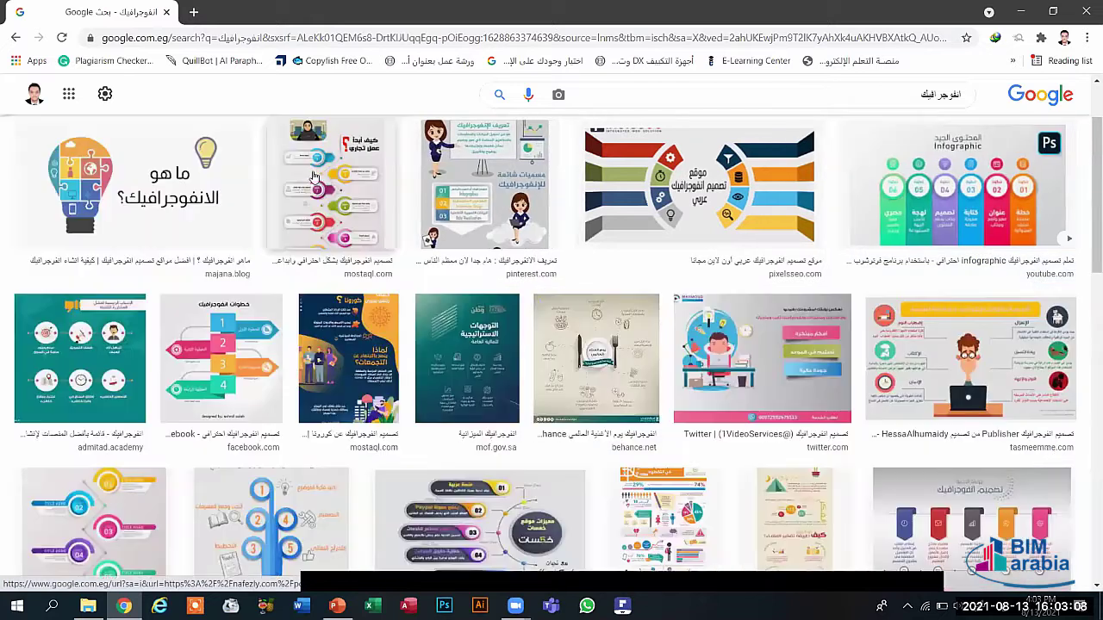
left_click(14, 38)
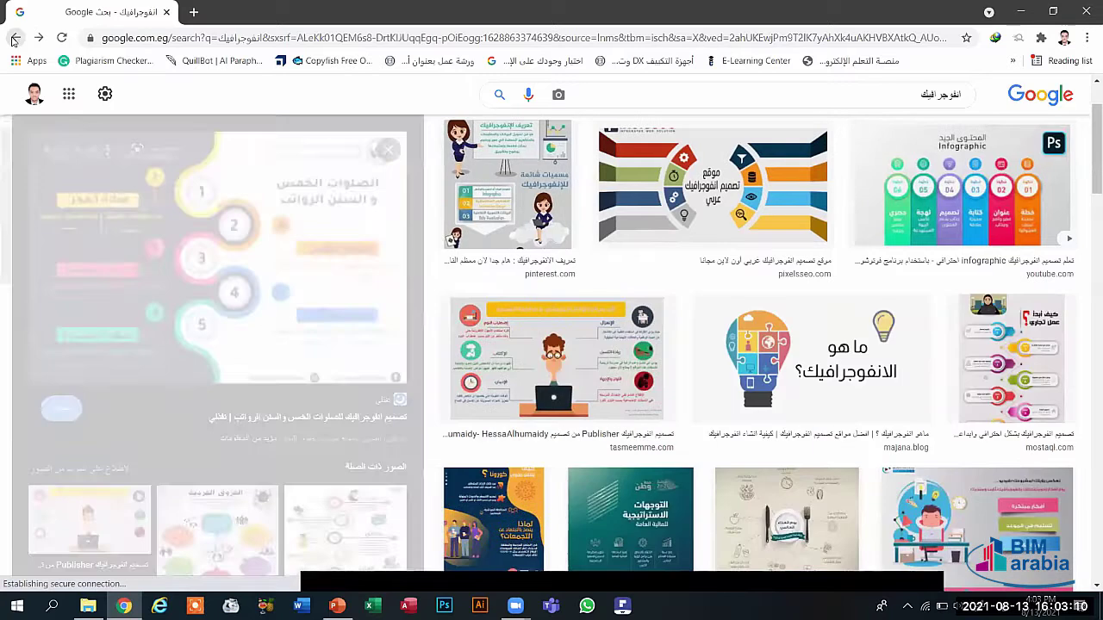
left_click(13, 38)
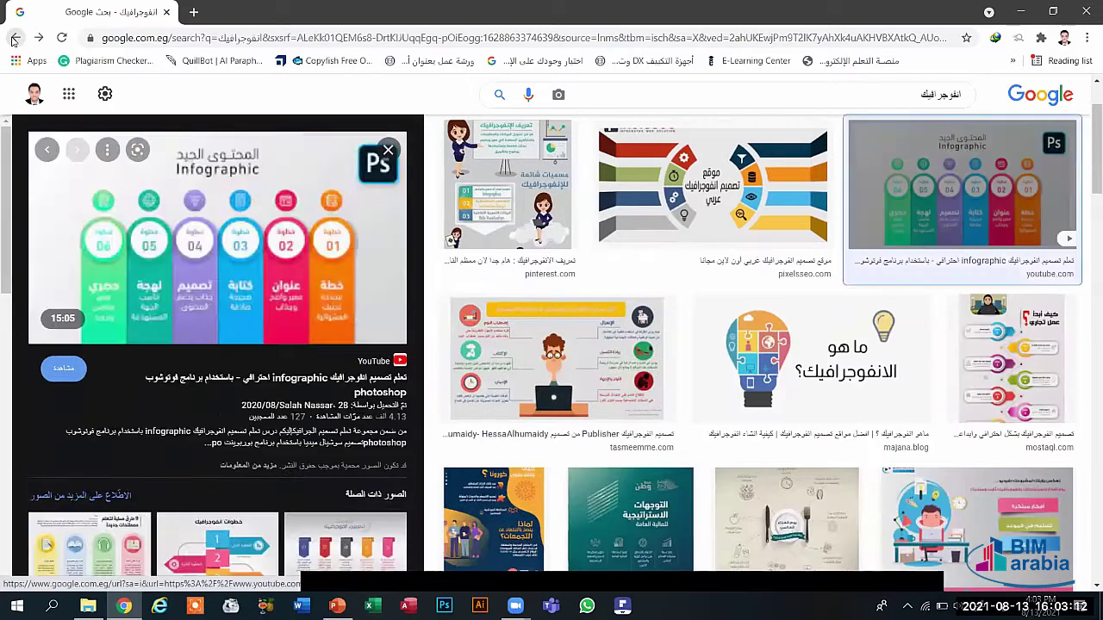
left_click(14, 38)
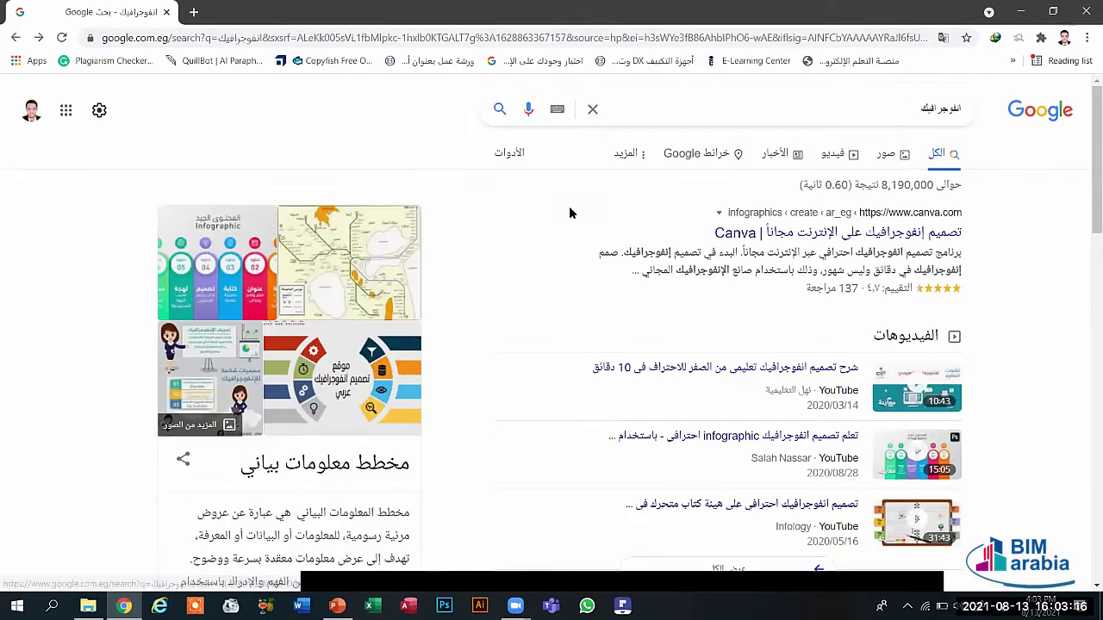
Scroll further down the infographic search results, then return to blank slide 18 in PowerPoint.
scroll(440, 259, "down", 4)
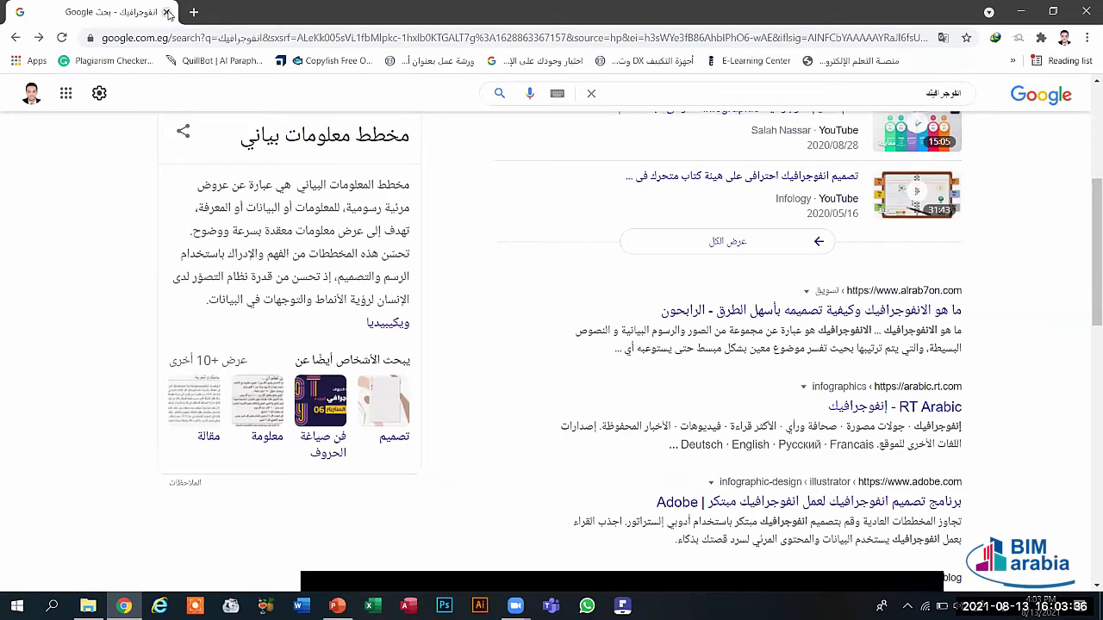
key("alt+Tab")
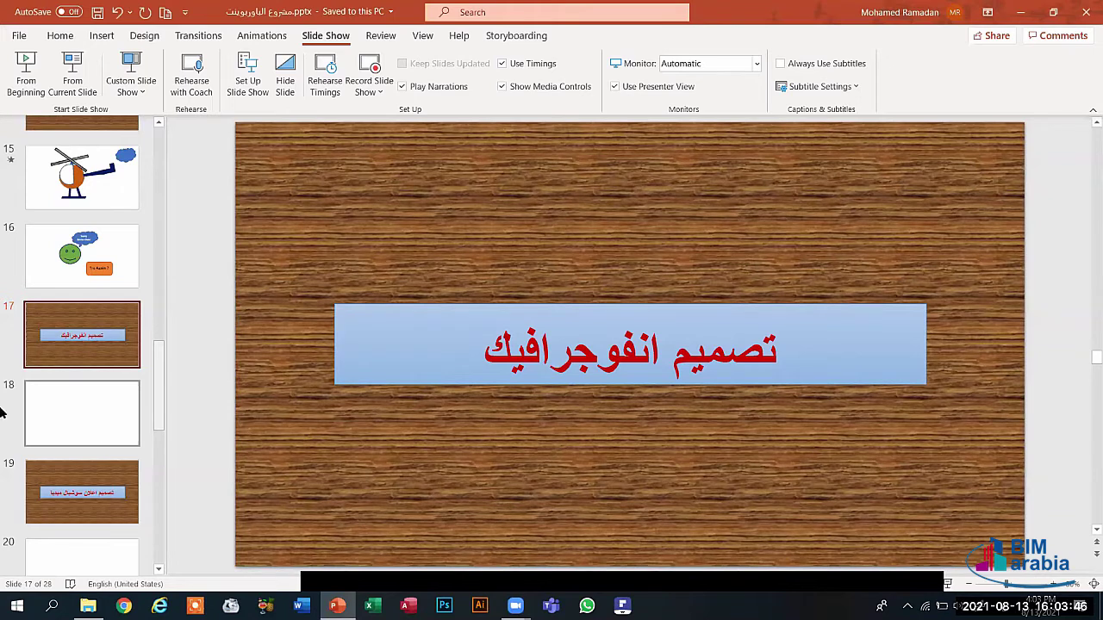
left_click(118, 393)
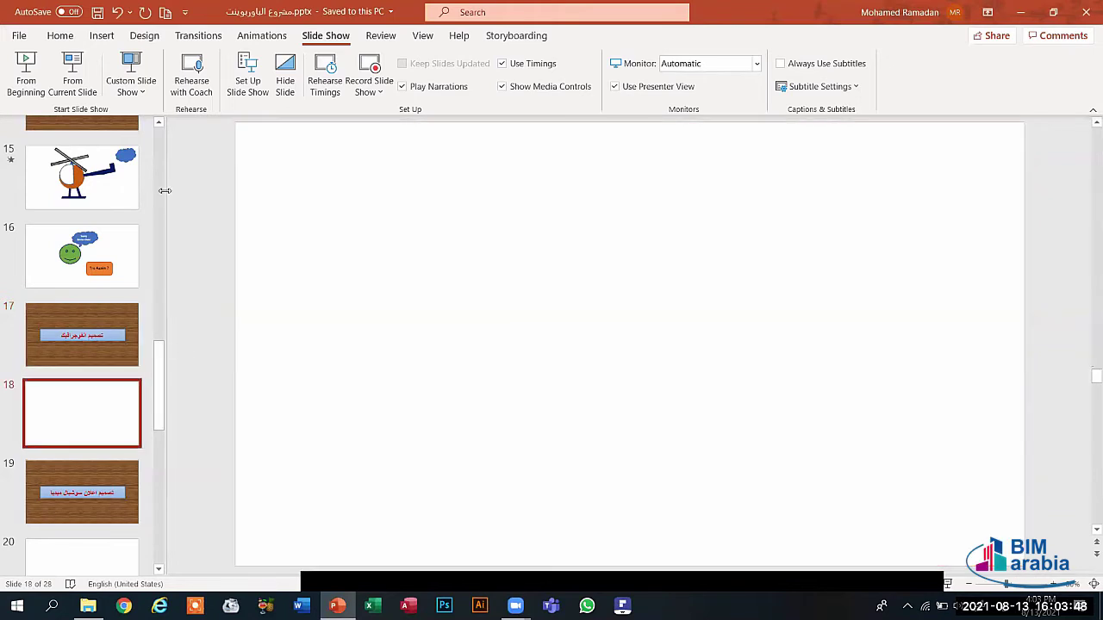
Draw a Block Arc shape on slide 18 and move it up and left.
left_click(100, 35)
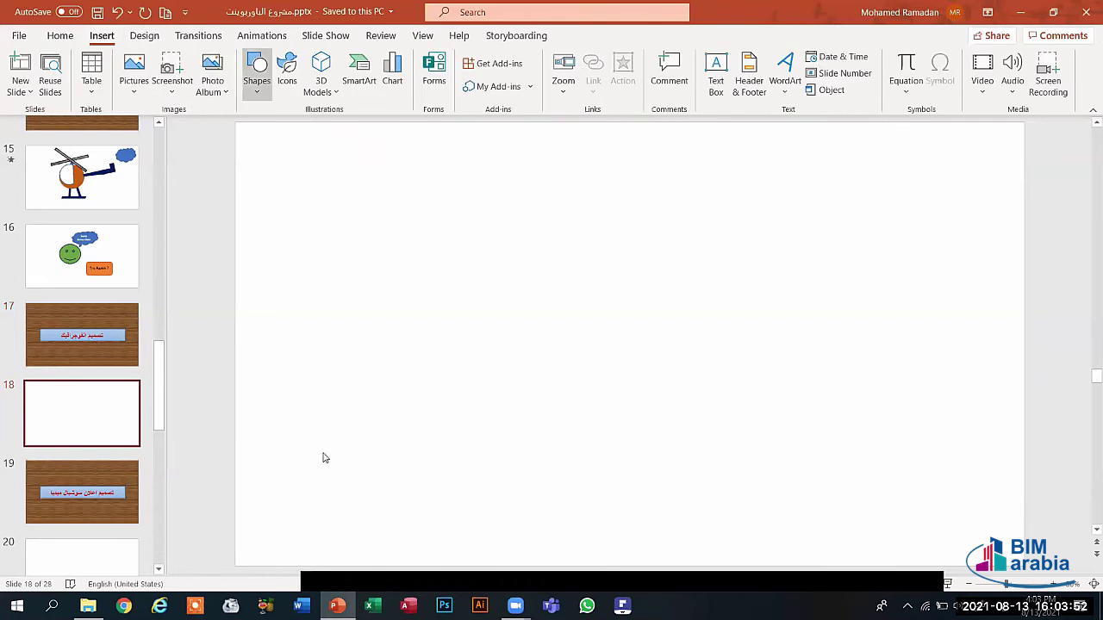
left_click(257, 73)
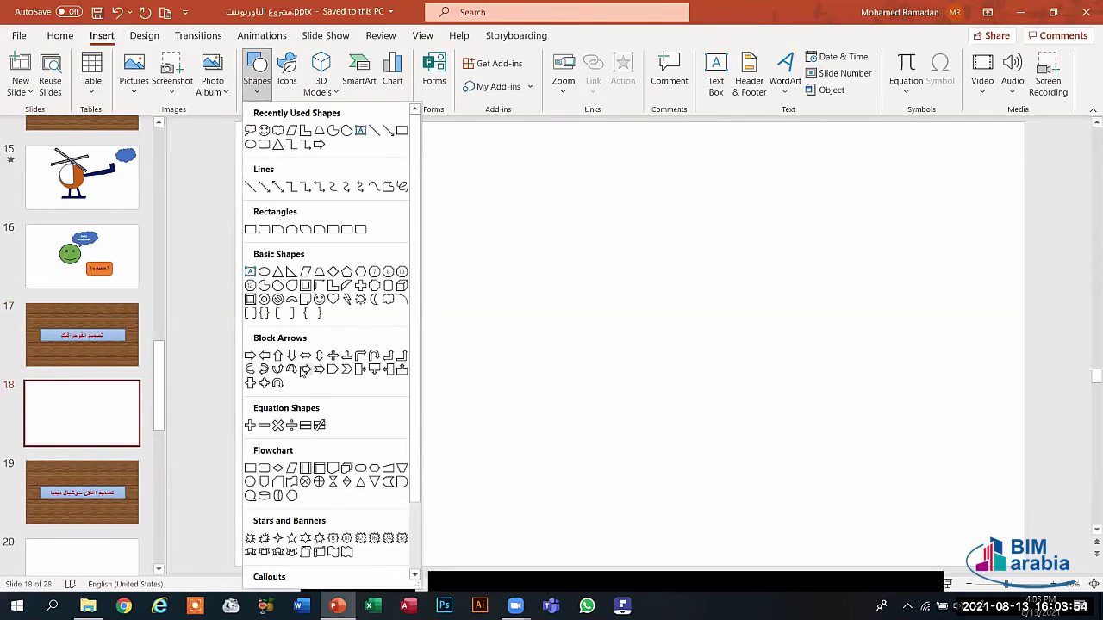
left_click(291, 300)
left_click_drag(309, 302, 468, 469)
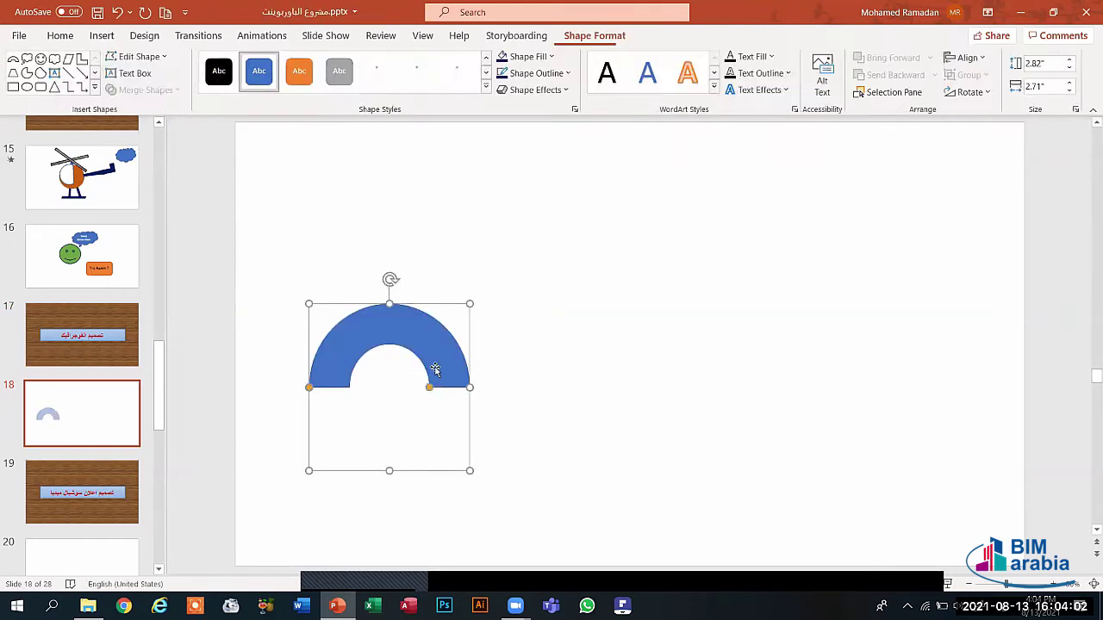
left_click_drag(434, 369, 373, 330)
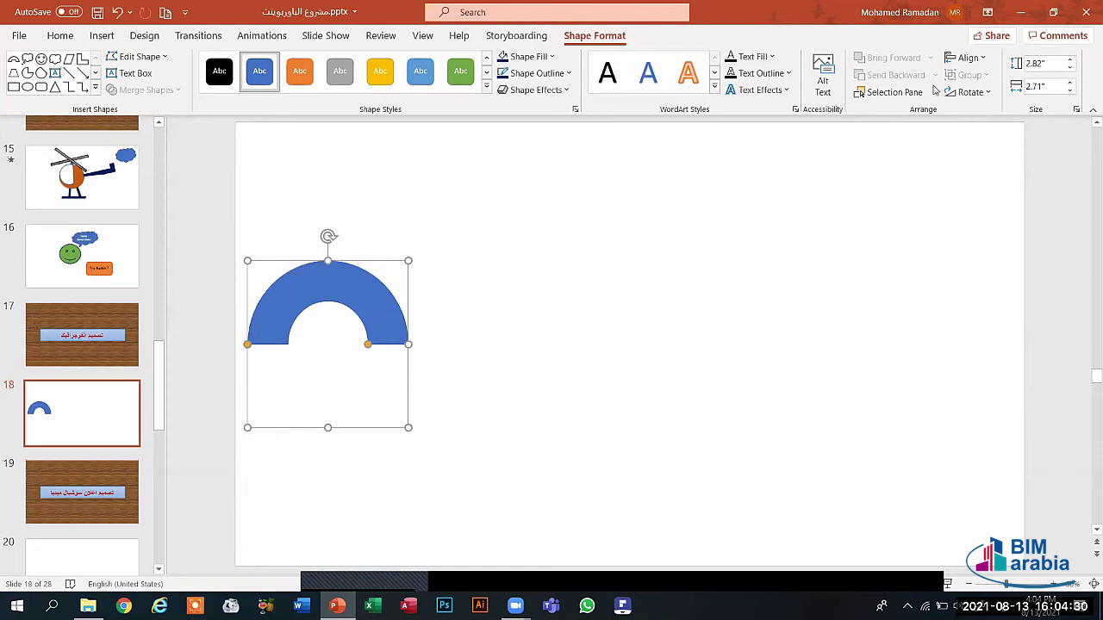
left_click(984, 93)
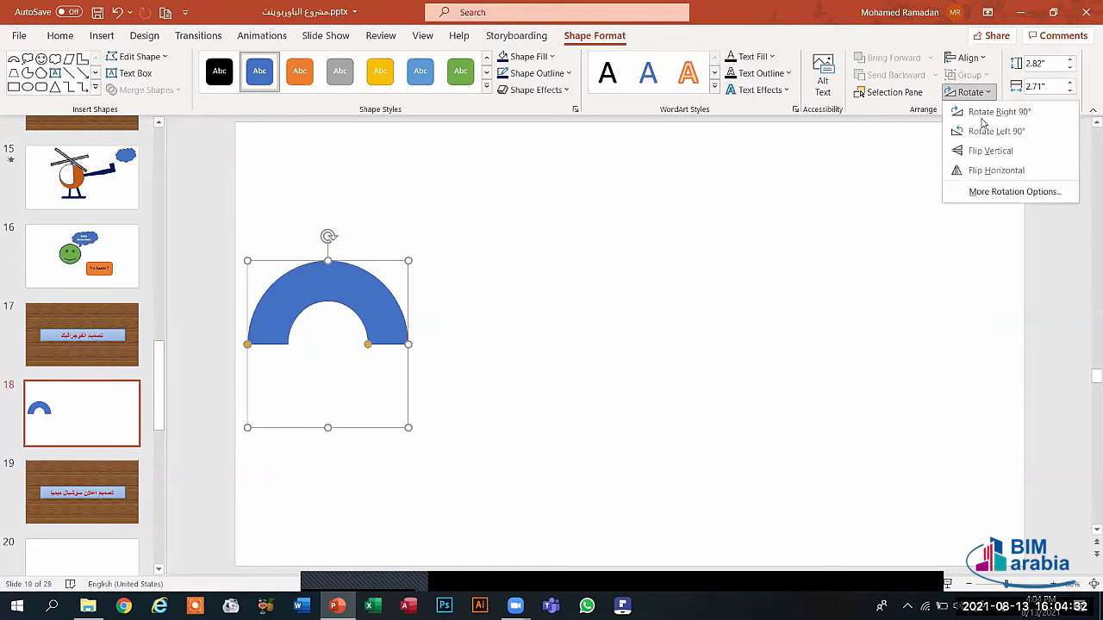
Flip the block arc horizontally and test its yellow adjustment handle, keeping the half-ring shape.
left_click(980, 171)
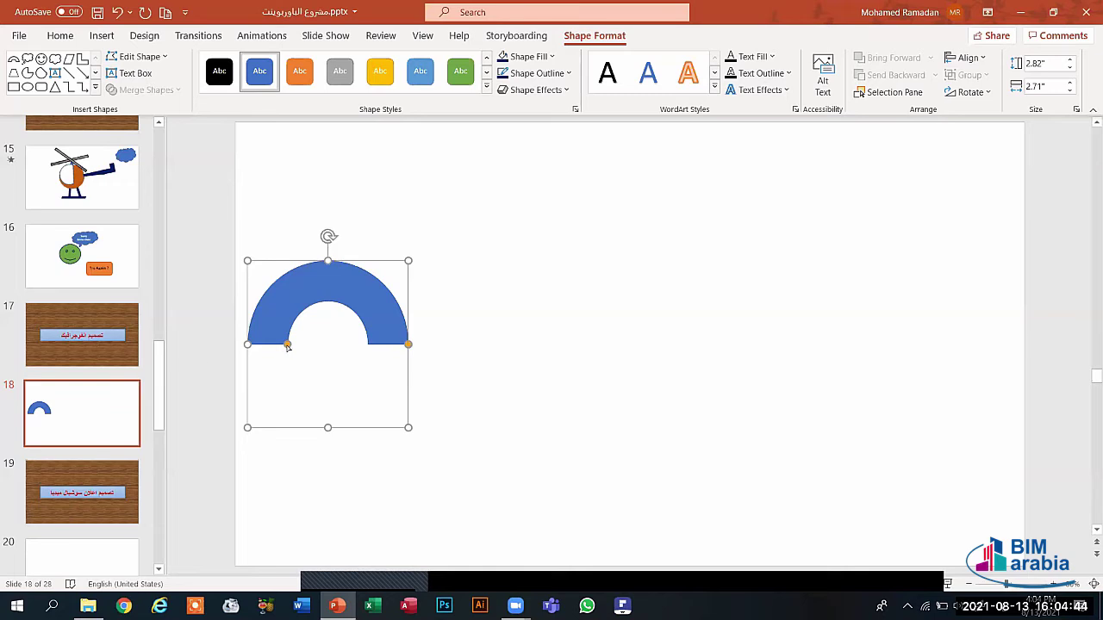
mouse_move(288, 345)
left_mouse_down()
mouse_move(269, 312)
mouse_move(363, 297)
mouse_move(369, 317)
mouse_move(327, 298)
mouse_move(285, 315)
mouse_move(280, 354)
mouse_move(277, 344)
left_mouse_up()
Fill the arc gray and duplicate it, aligning the copy exactly over the original.
left_click(340, 71)
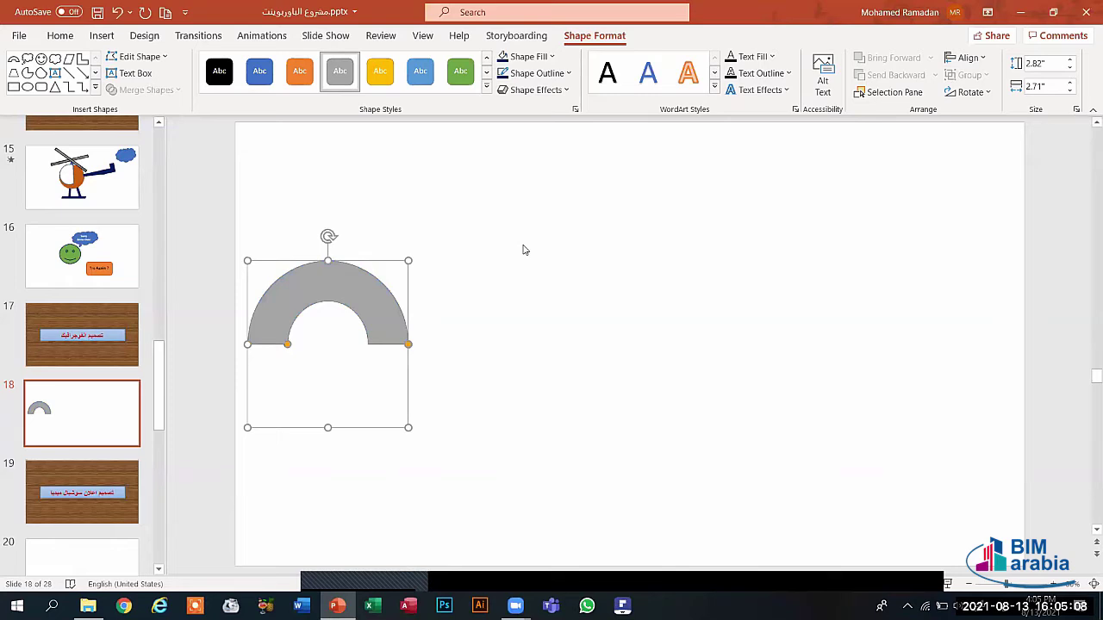
key("ctrl+d")
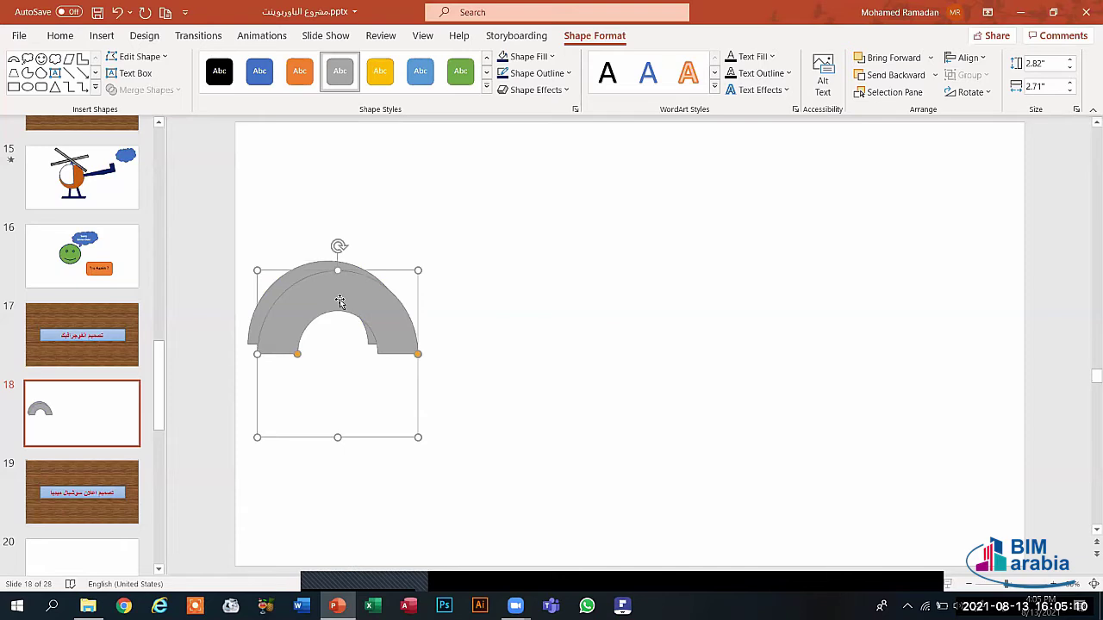
left_click_drag(339, 300, 331, 292)
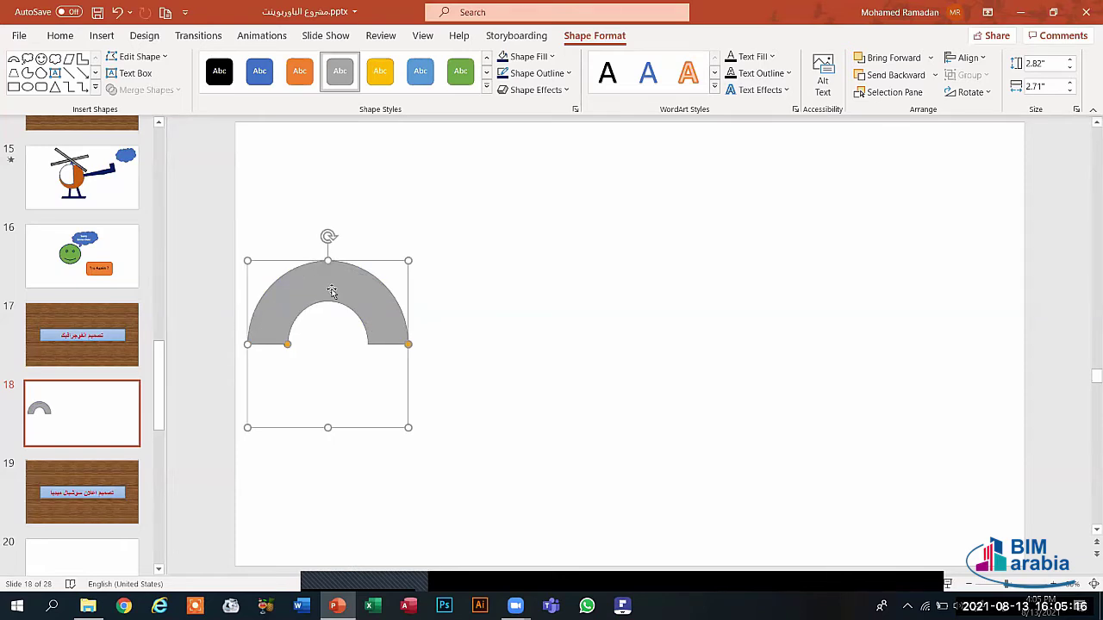
Recolour the copy light blue and shorten it so the gray arc shows beyond it.
left_click(382, 79)
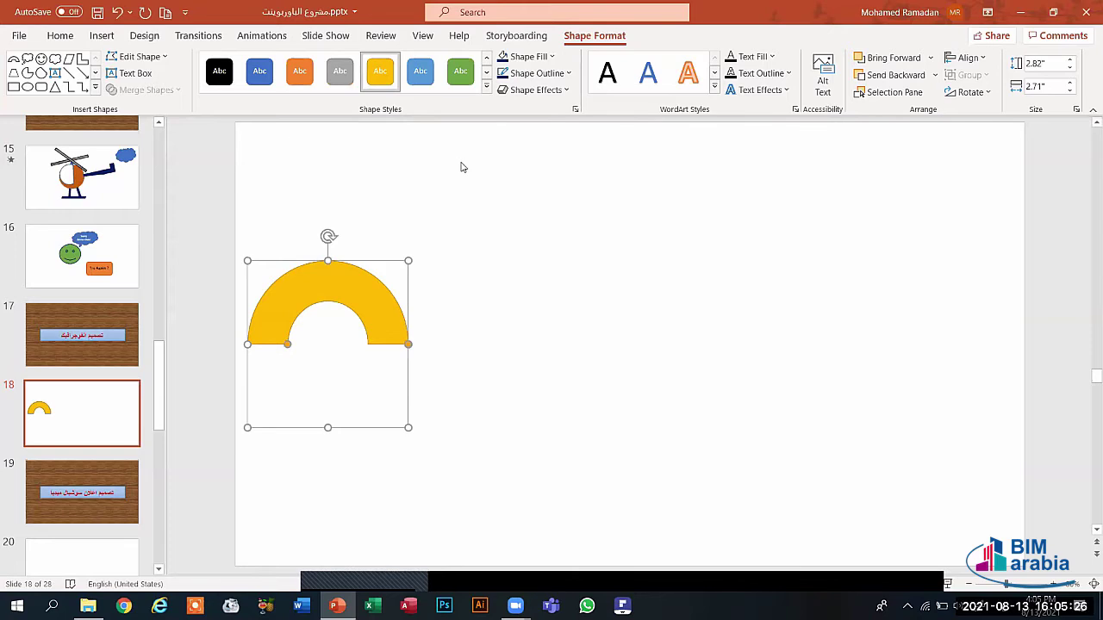
left_click(419, 76)
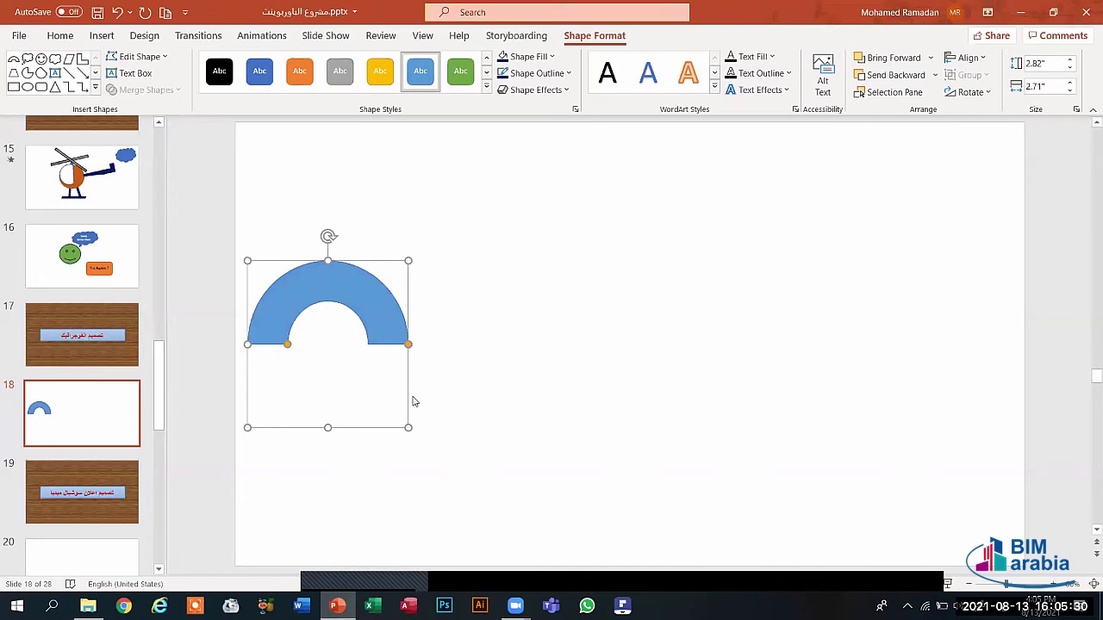
left_click_drag(409, 344, 356, 292)
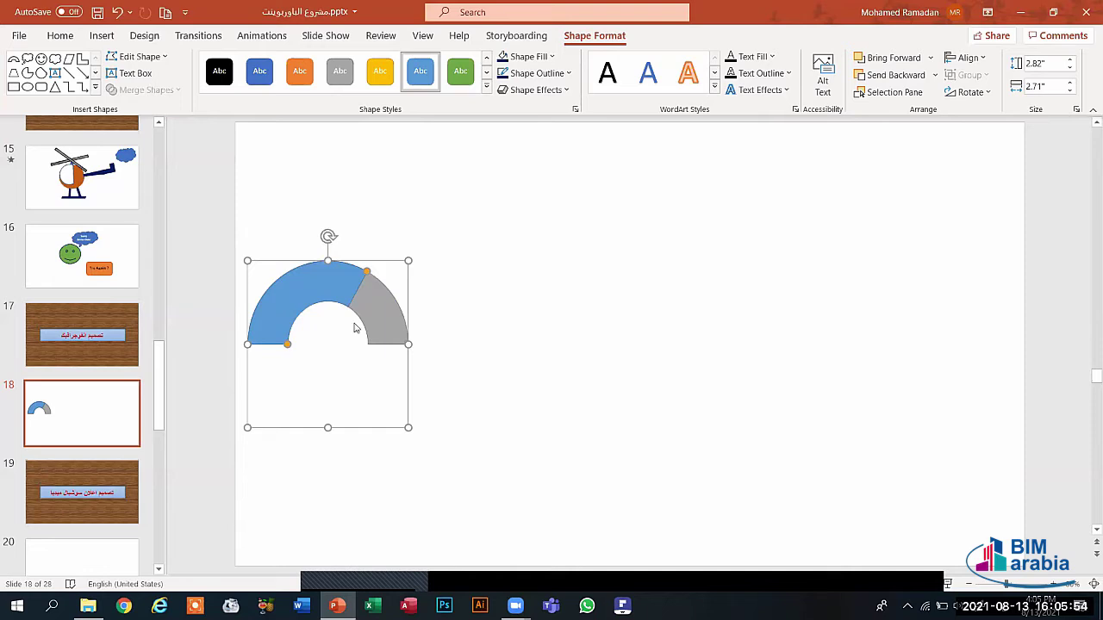
key("ctrl+z")
key("ctrl+z")
key("ctrl+z")
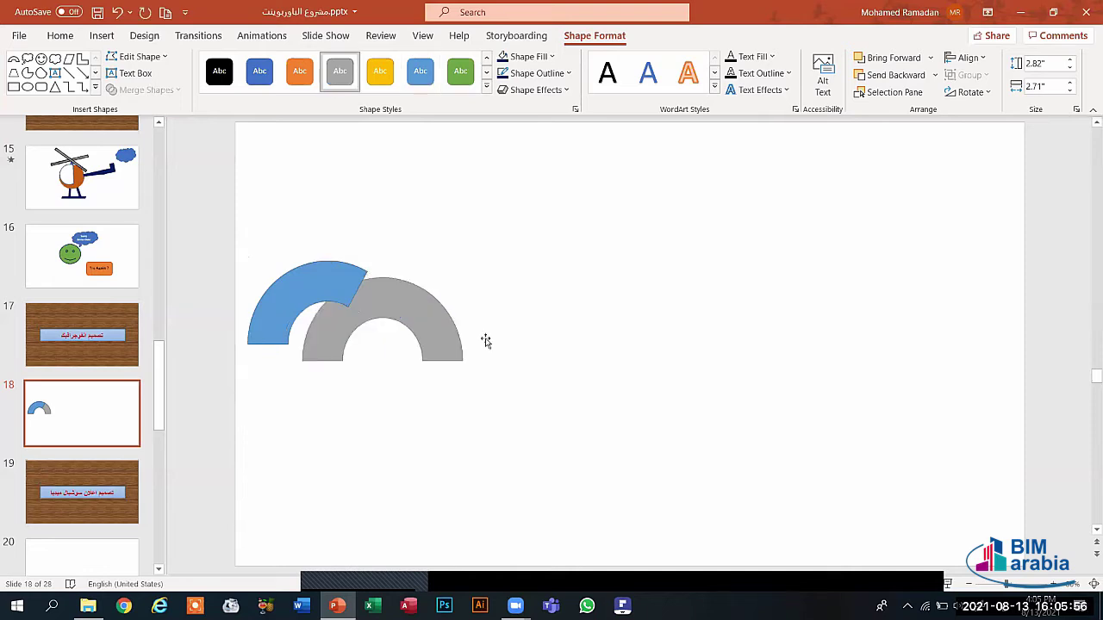
key("ctrl+y")
left_click(522, 376)
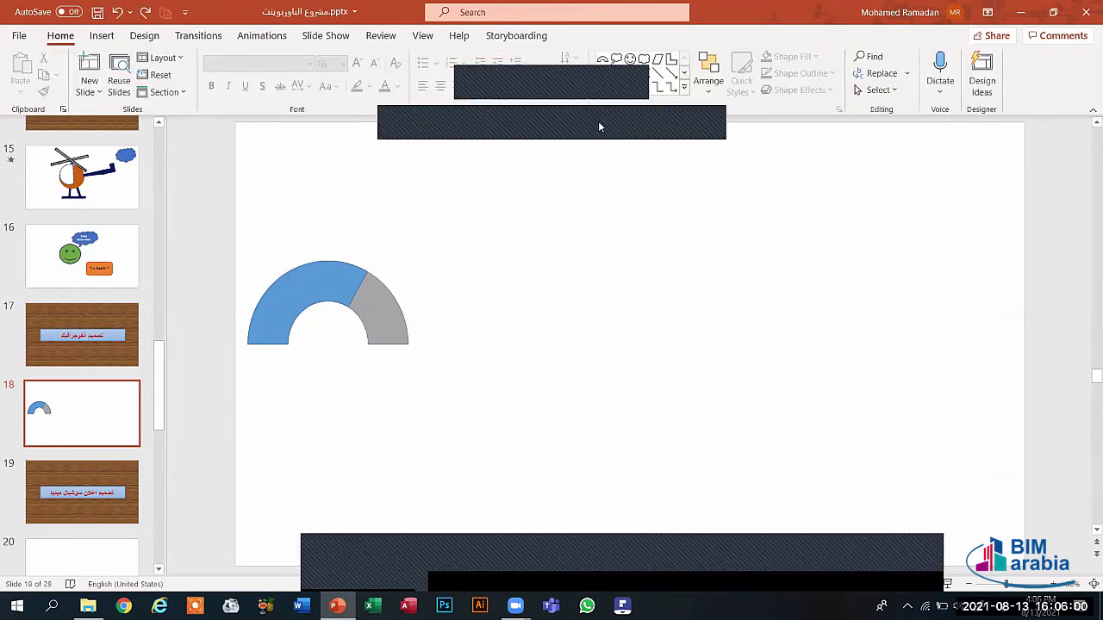
Delete both arcs of the old gauge, leaving slide 18 empty.
left_click(376, 336)
key("Delete")
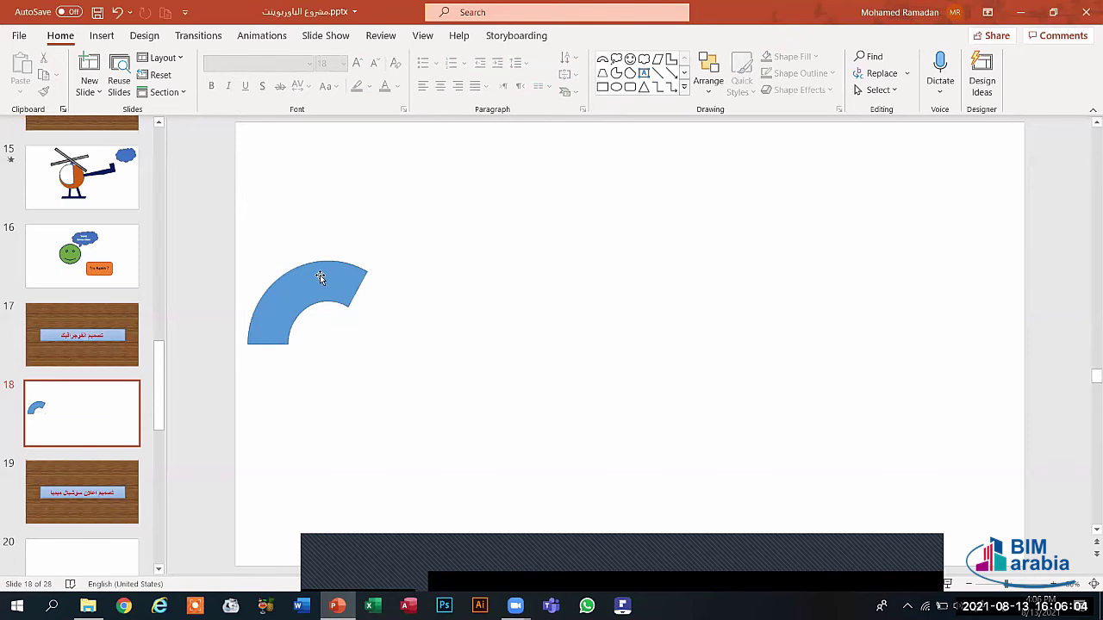
left_click(314, 280)
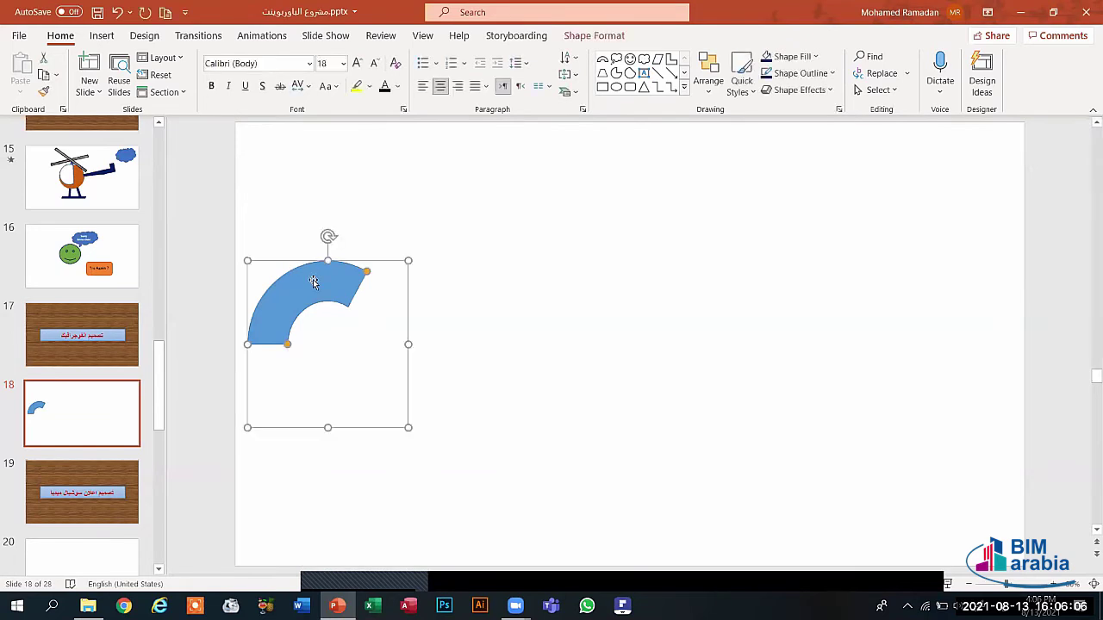
key("Delete")
Draw a new Block Arc, move it down-left, and flip it horizontally.
left_click(102, 35)
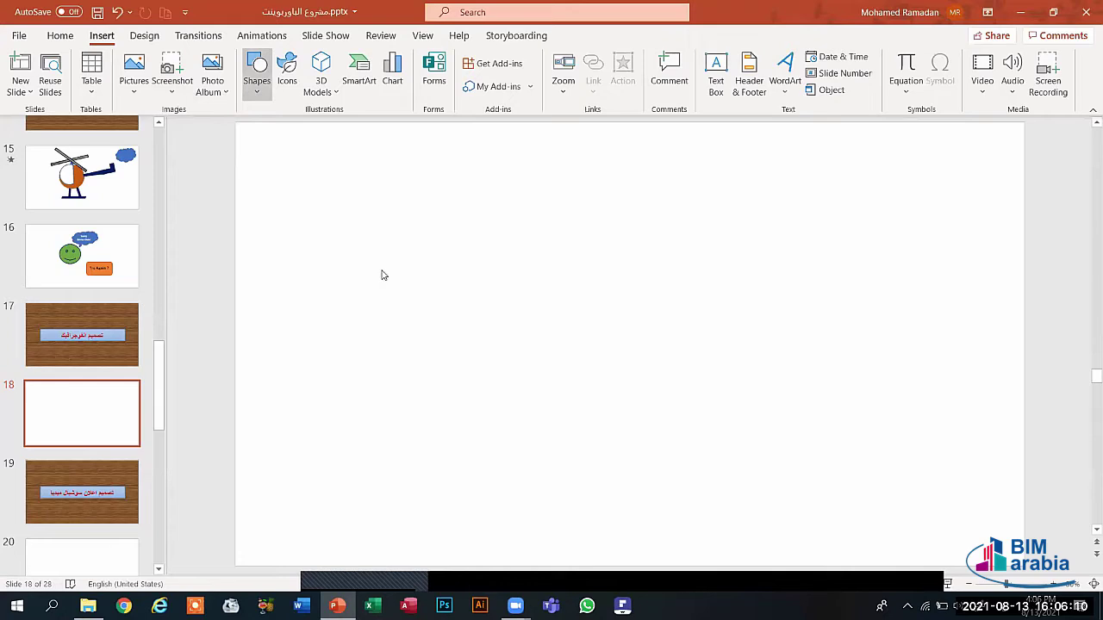
left_click(290, 300)
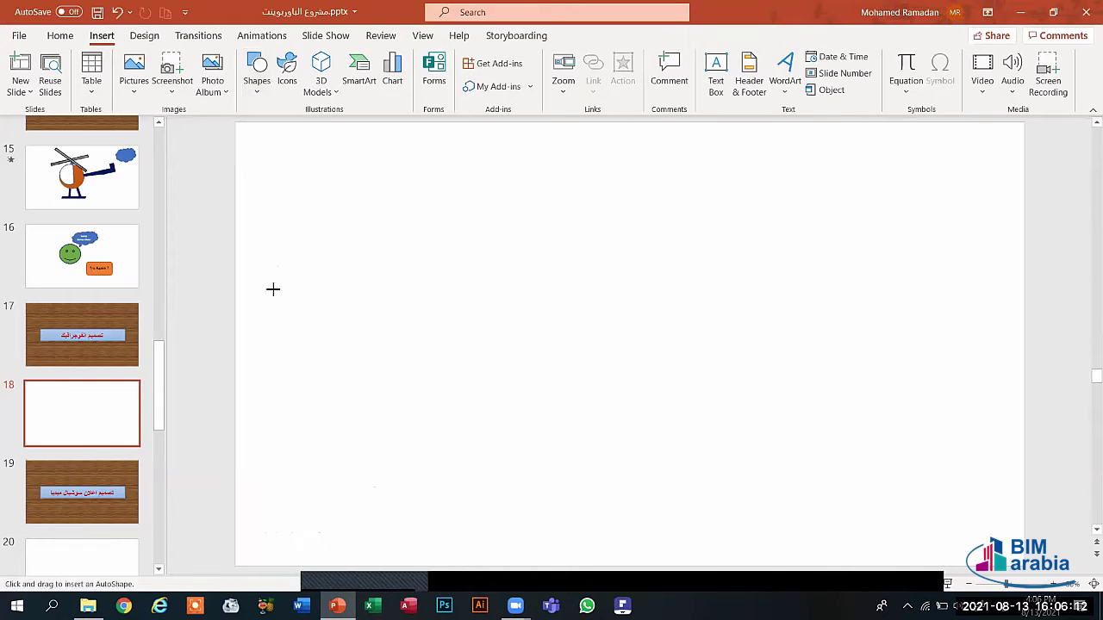
mouse_move(273, 289)
left_mouse_down()
mouse_move(394, 374)
mouse_move(391, 416)
mouse_move(405, 433)
left_mouse_up()
left_click_drag(365, 336, 337, 312)
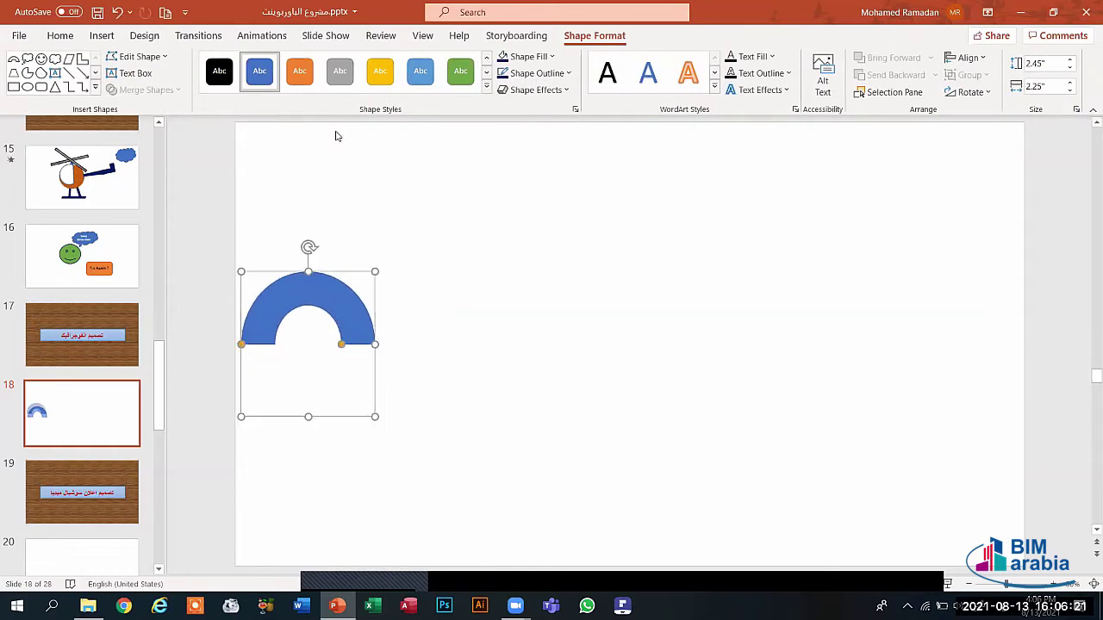
right_click(335, 299)
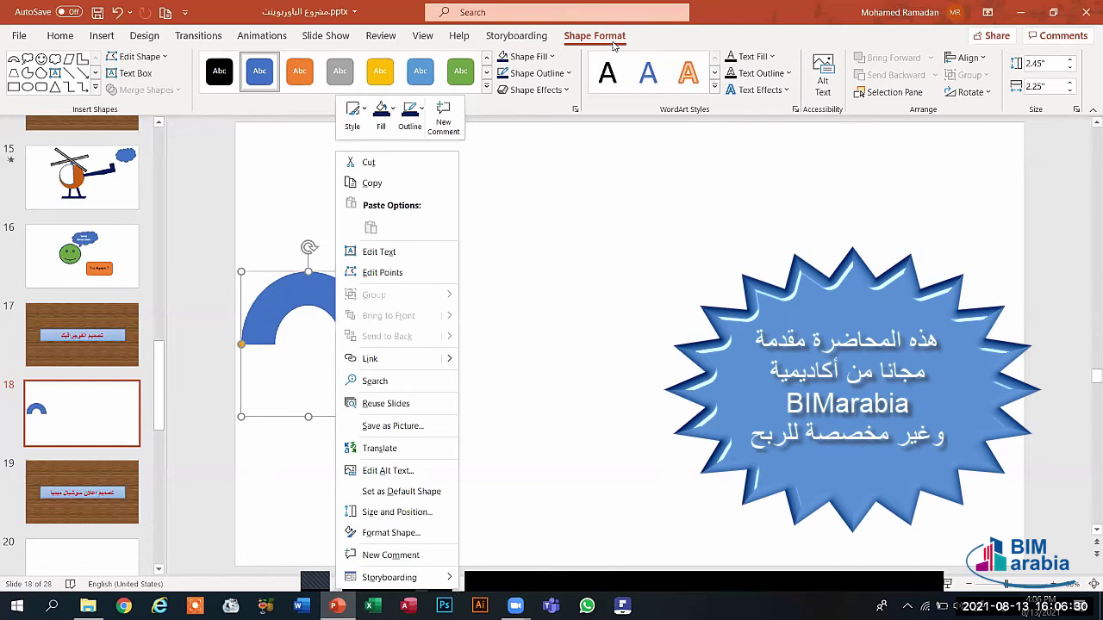
left_click(970, 92)
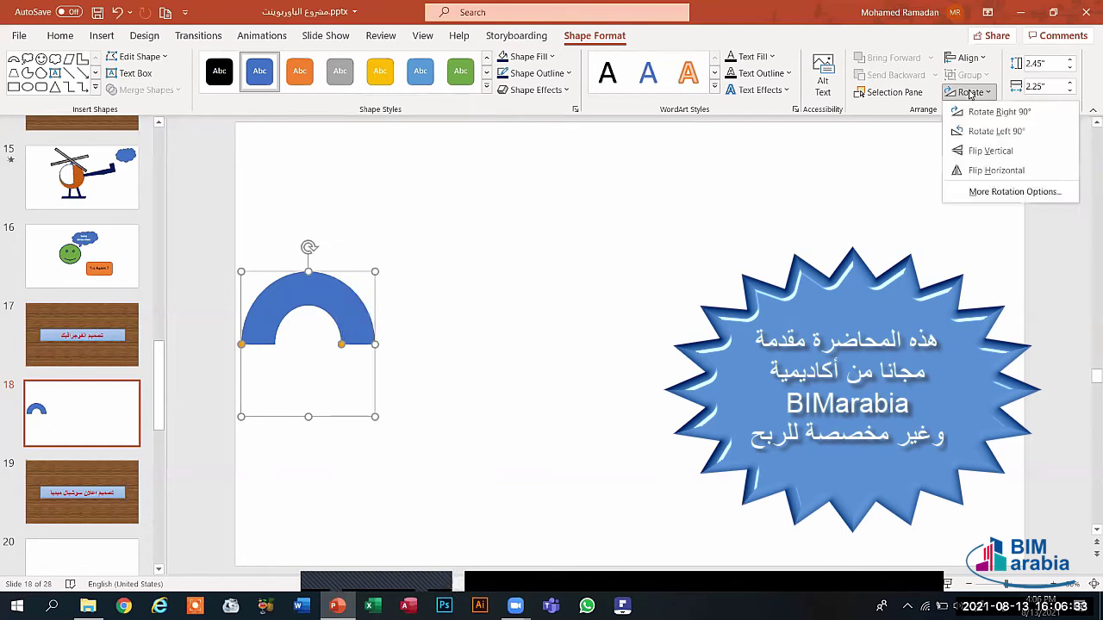
left_click(973, 171)
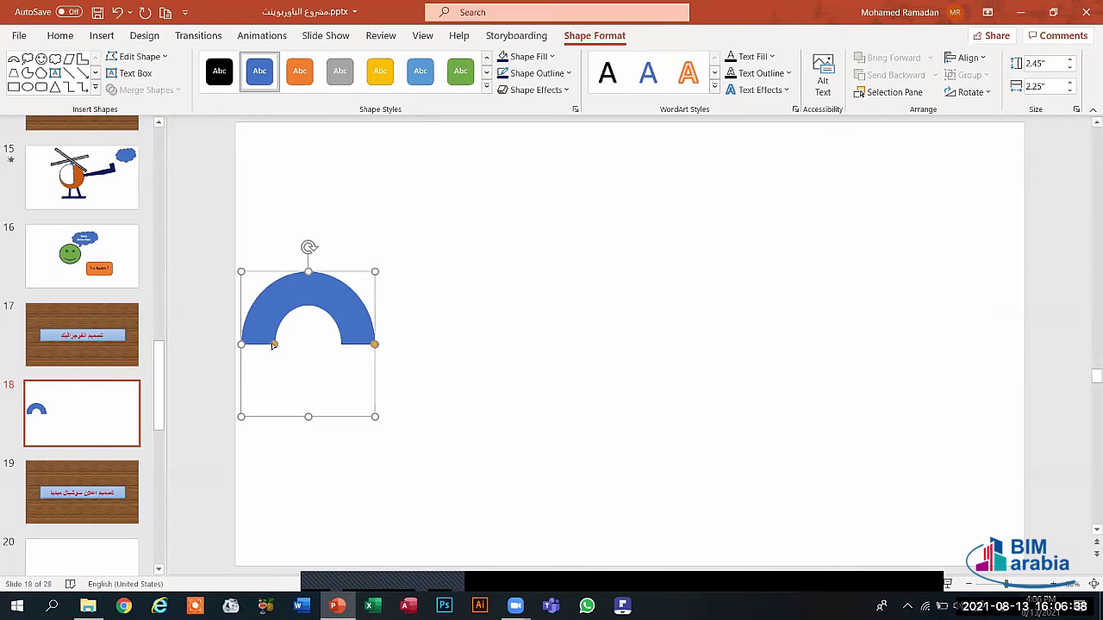
left_click_drag(274, 345, 318, 285)
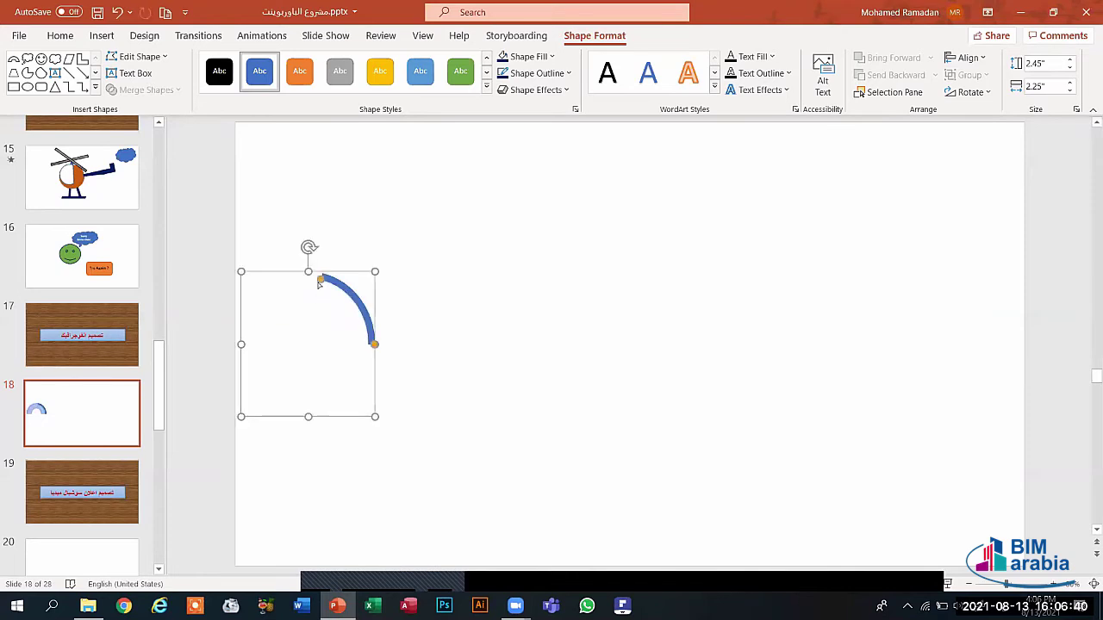
key("ctrl+z")
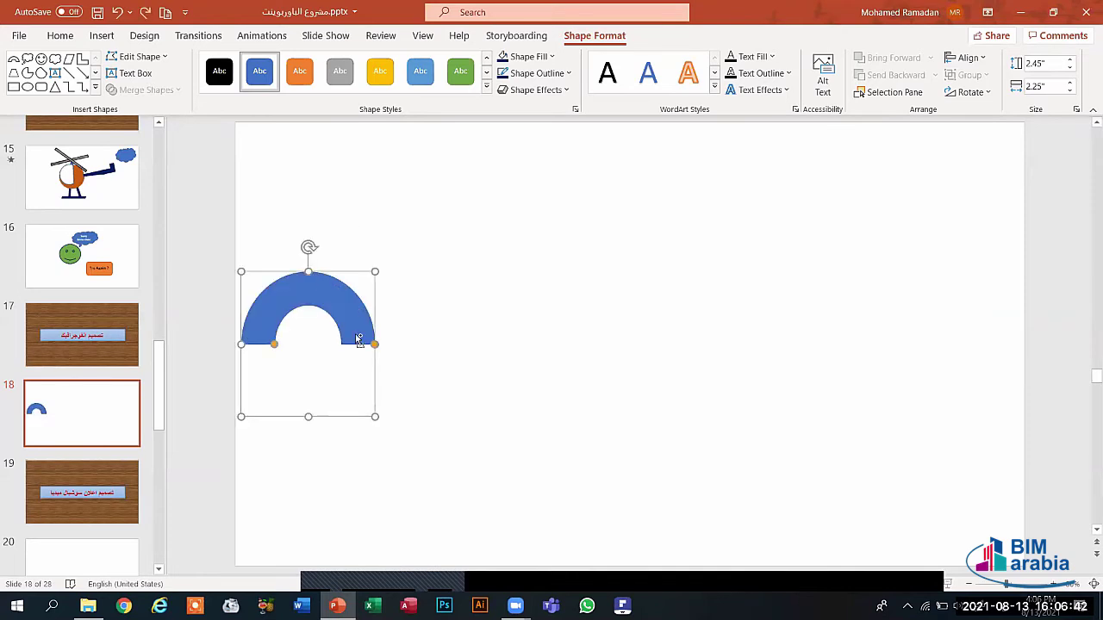
Duplicate the arch, make the original a gray gradient with no outline, and stack the blue copy over it.
key("ctrl+d")
left_click_drag(354, 334, 422, 227)
left_click(296, 293)
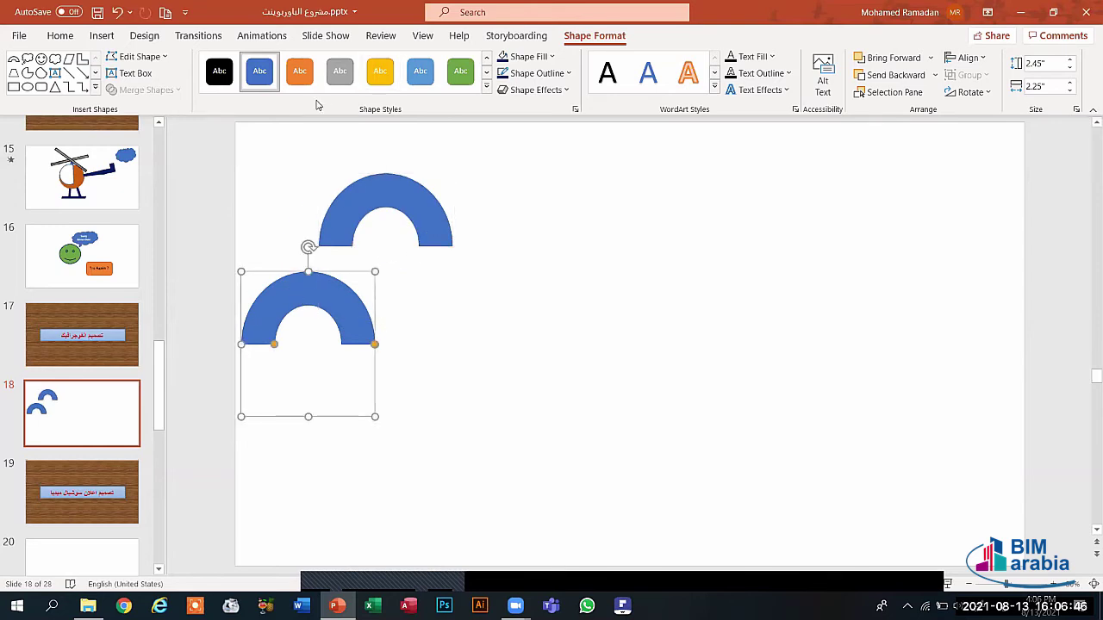
left_click(486, 87)
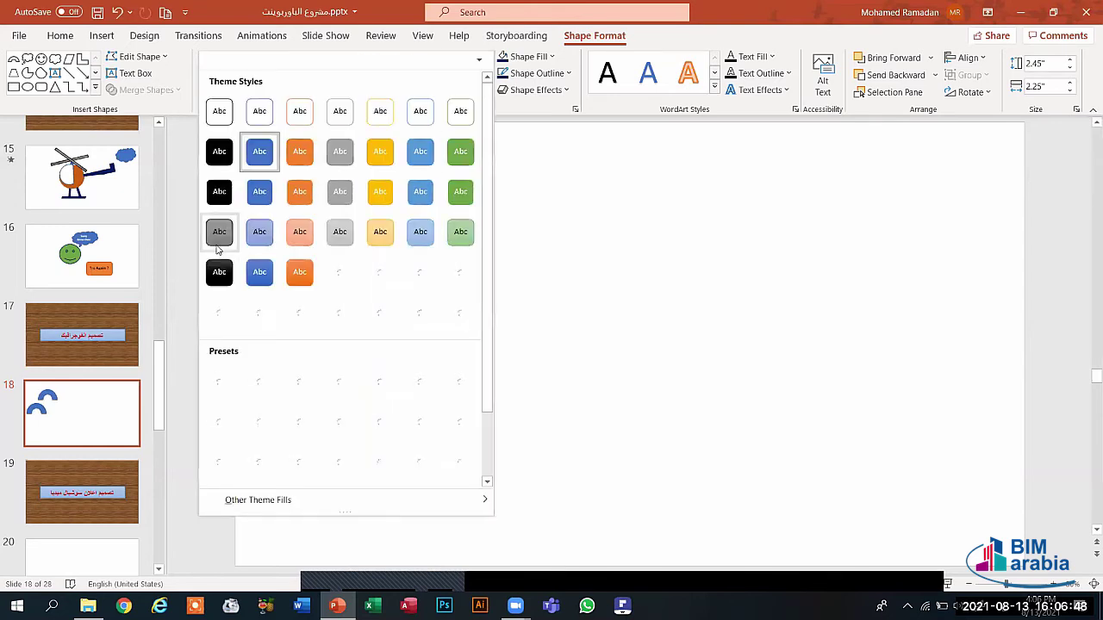
left_click(217, 234)
left_click(433, 349)
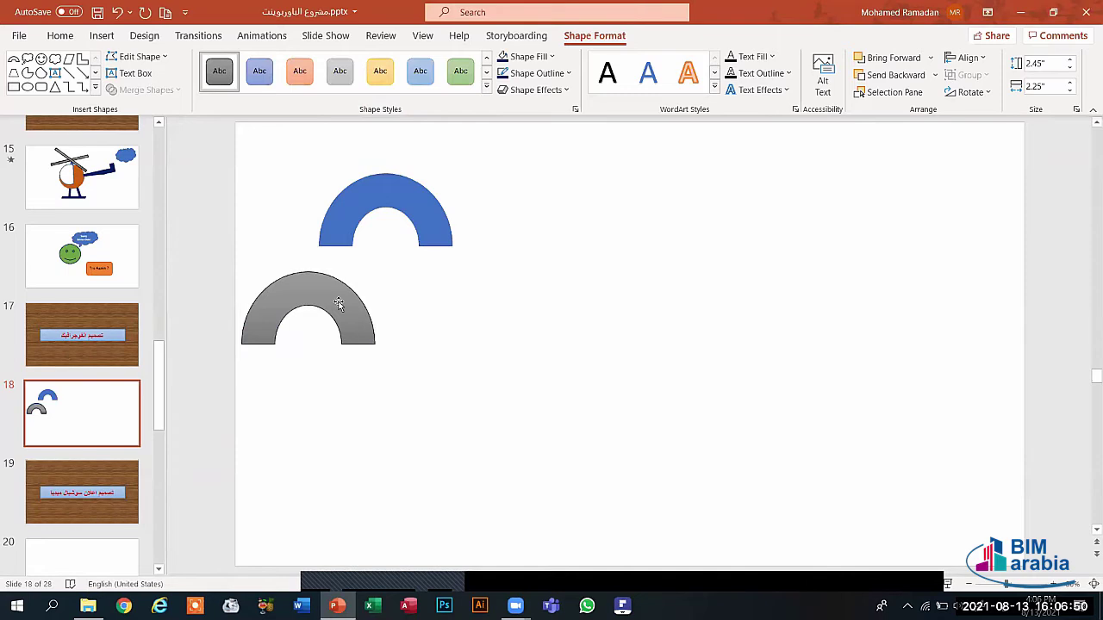
left_click(336, 302)
left_click(595, 36)
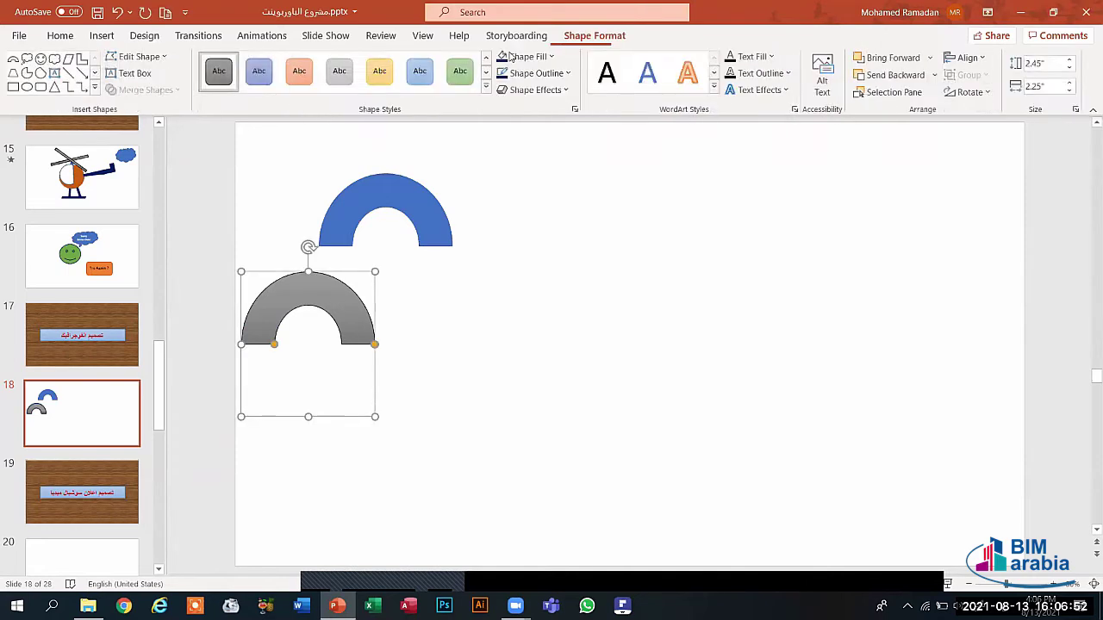
left_click(537, 74)
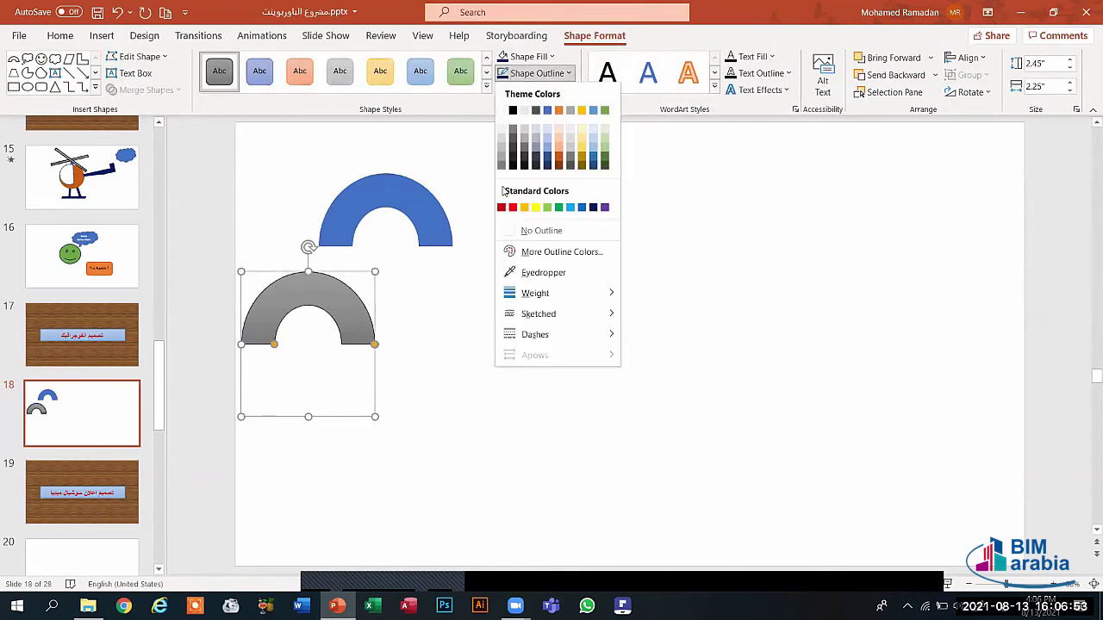
left_click(541, 231)
left_click(438, 310)
left_click_drag(357, 212, 305, 296)
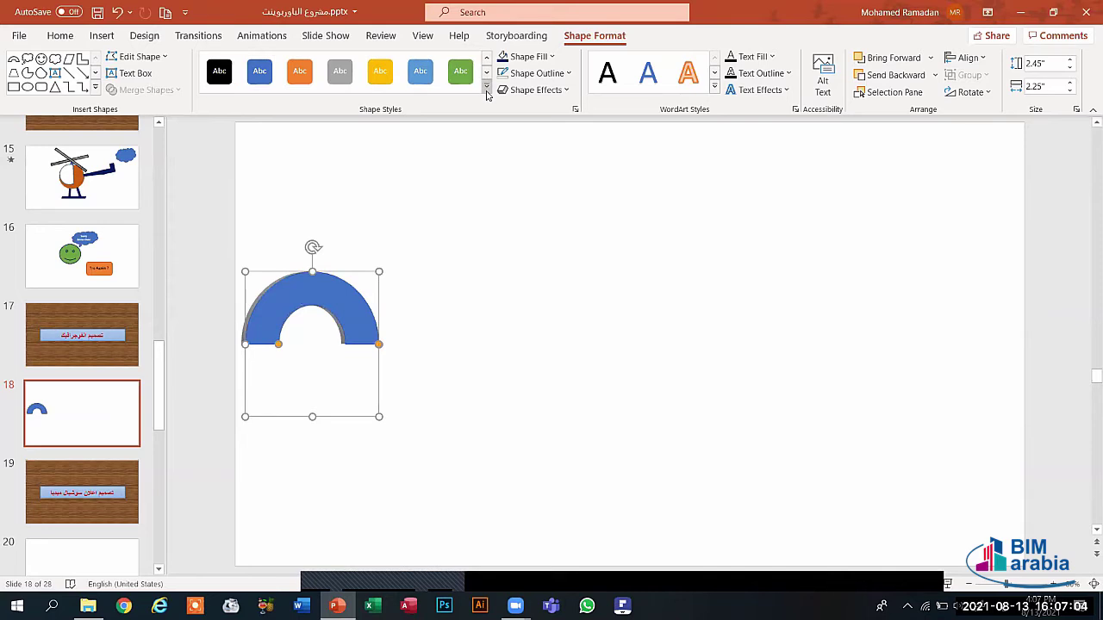
Give the top arch a light-blue subtle style and shorten it to reveal the gray segment.
left_click(485, 95)
left_click(420, 234)
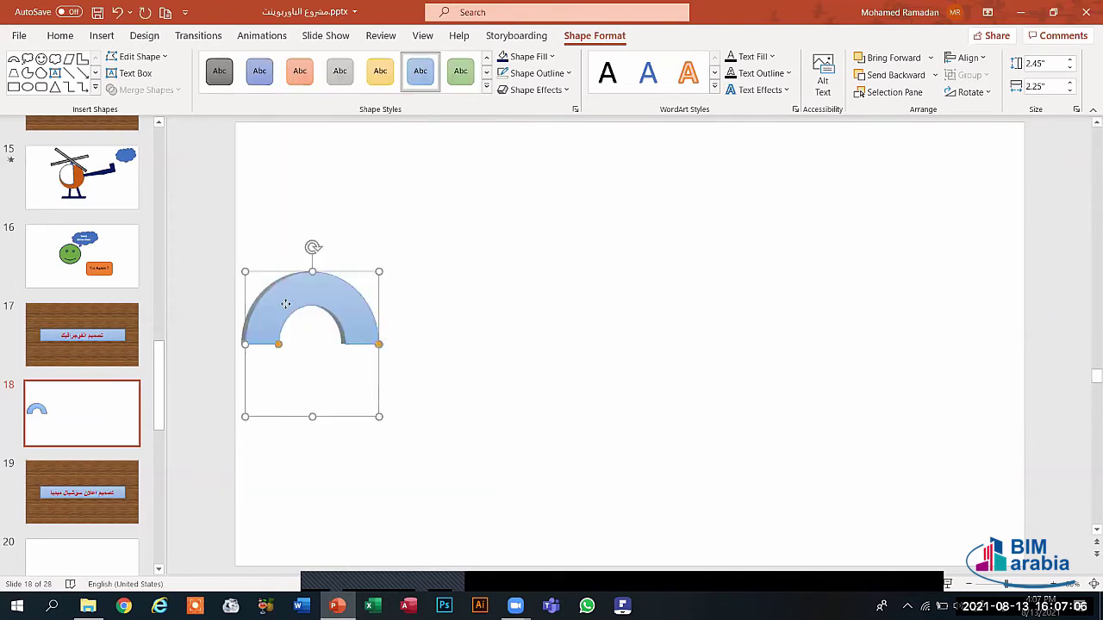
left_click_drag(285, 304, 281, 305)
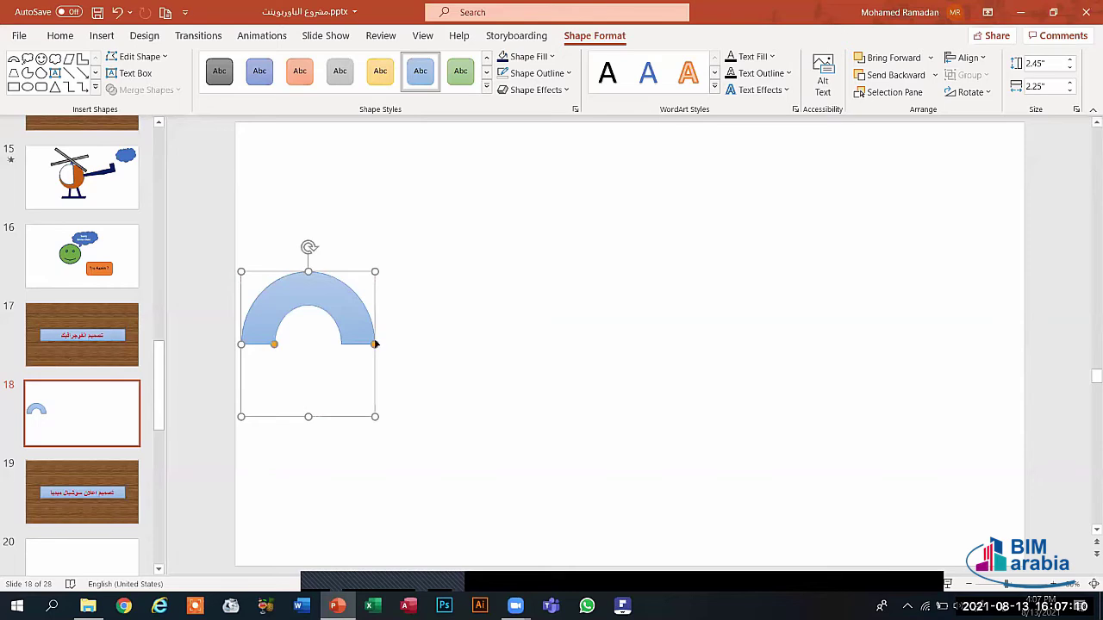
left_click_drag(375, 344, 344, 285)
left_click(401, 436)
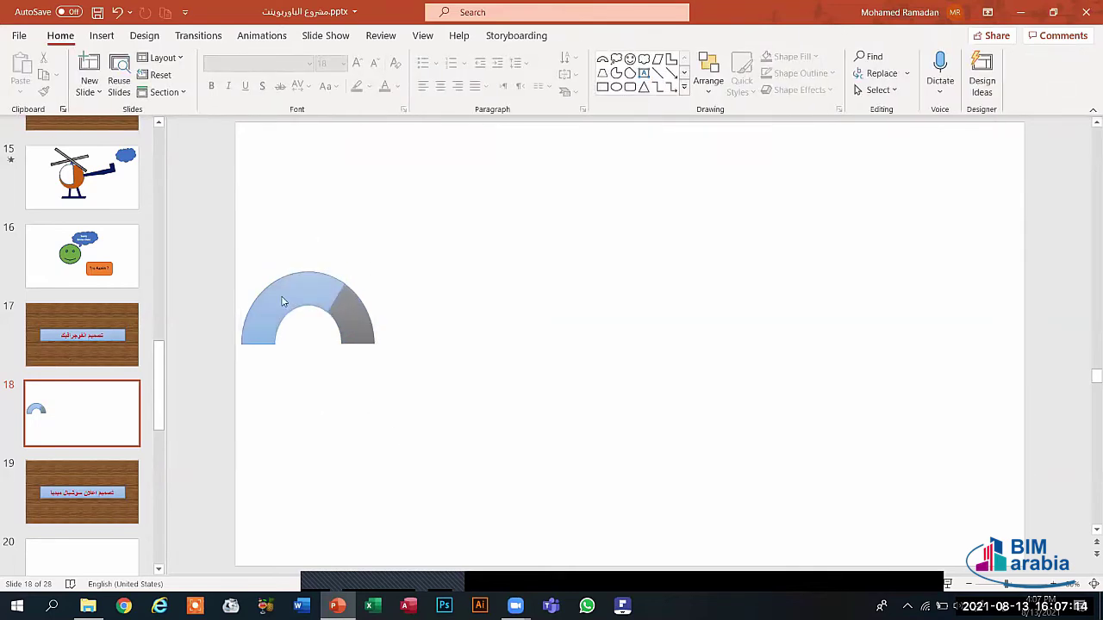
Select both arcs and copy the gauge to make four gauges in a row.
left_click_drag(231, 223, 412, 444)
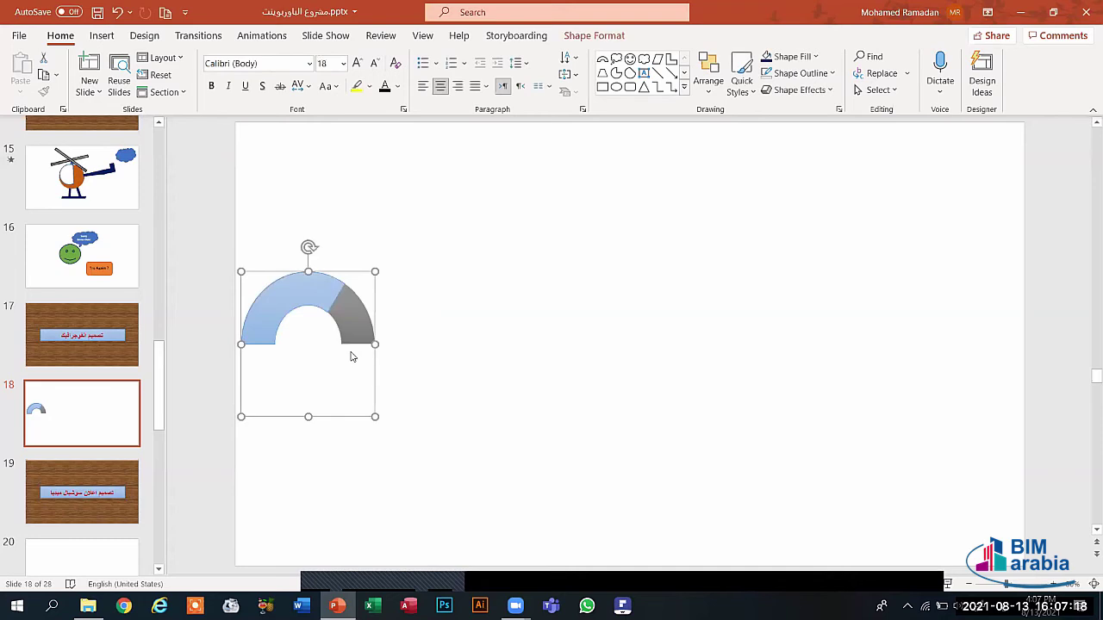
left_click_drag(323, 286, 495, 274)
key("ctrl+d")
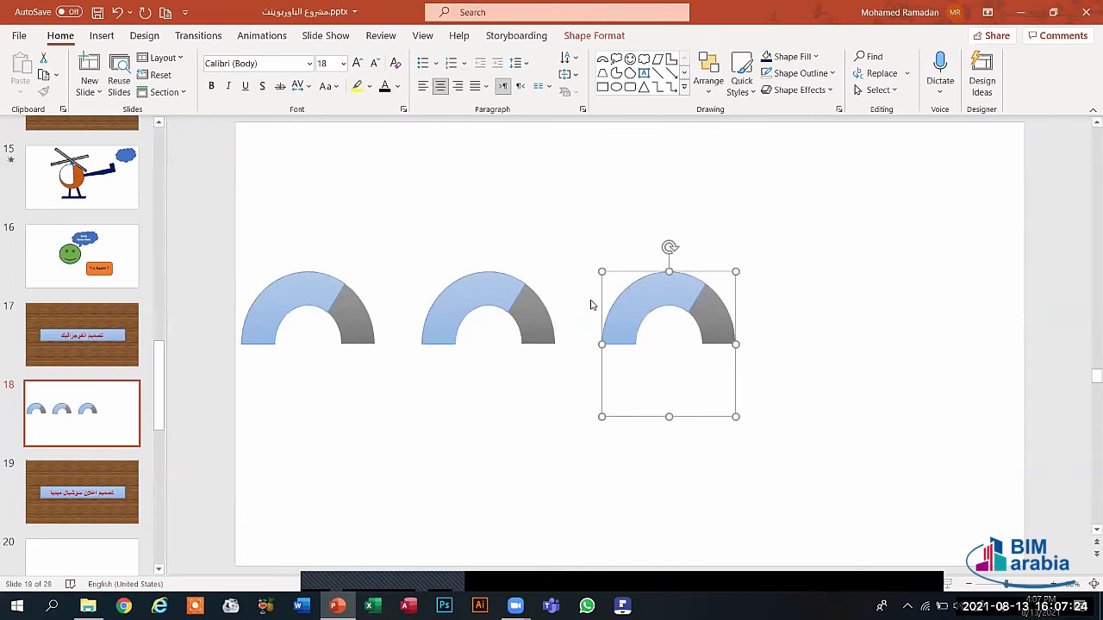
key("ctrl+d")
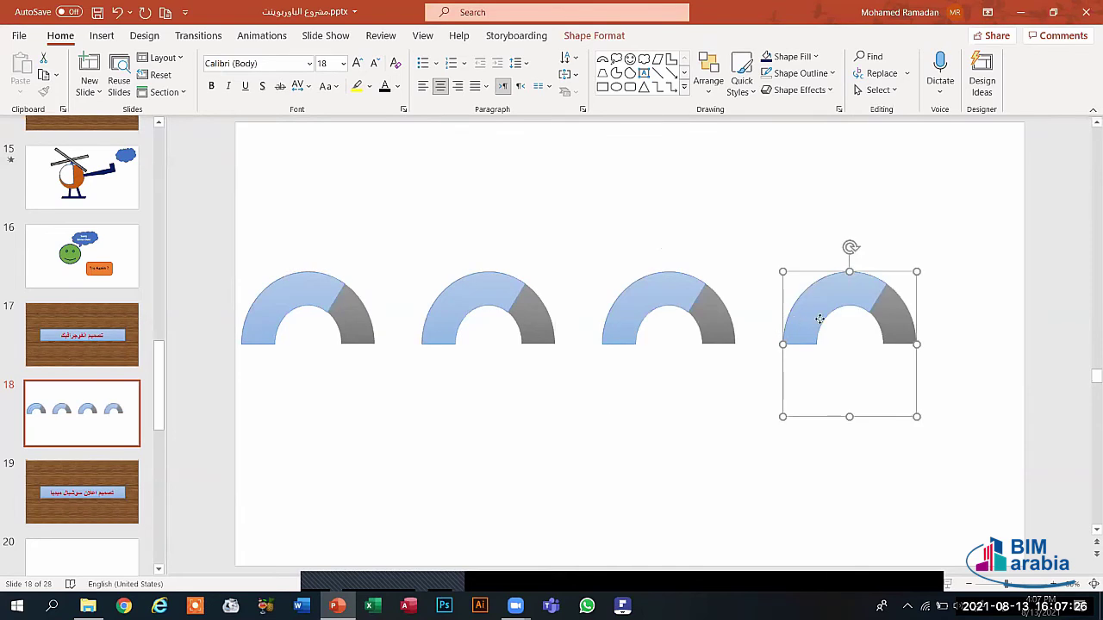
Reposition the third and fourth gauges so all four are evenly spaced.
left_click_drag(819, 319, 895, 318)
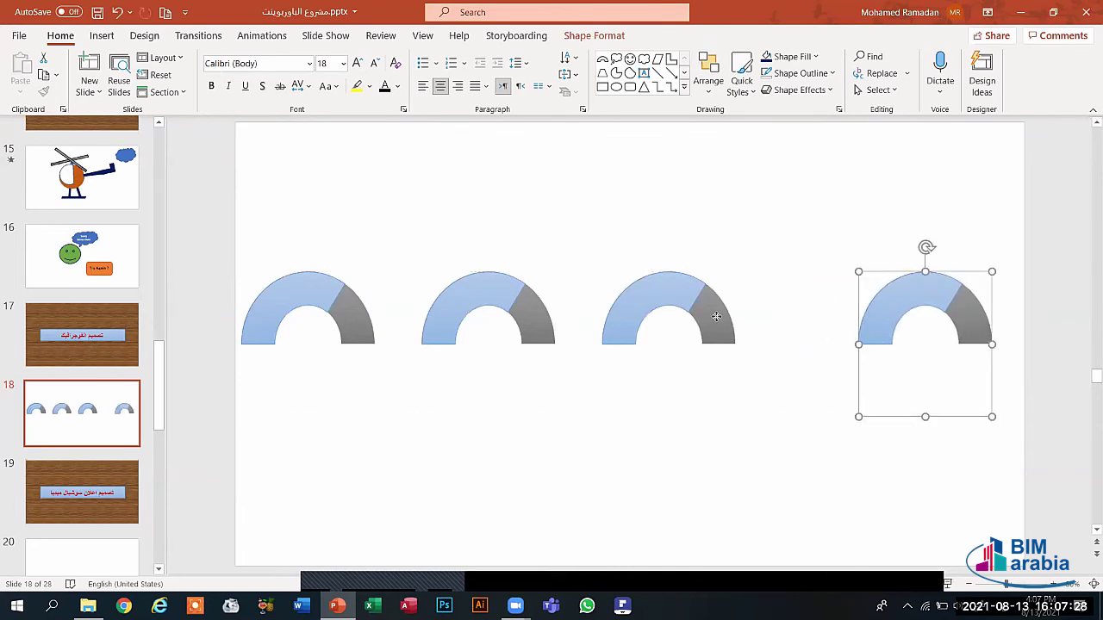
mouse_move(721, 319)
left_mouse_down()
mouse_move(758, 322)
mouse_move(721, 301)
mouse_move(738, 308)
left_mouse_up()
key("ctrl+z")
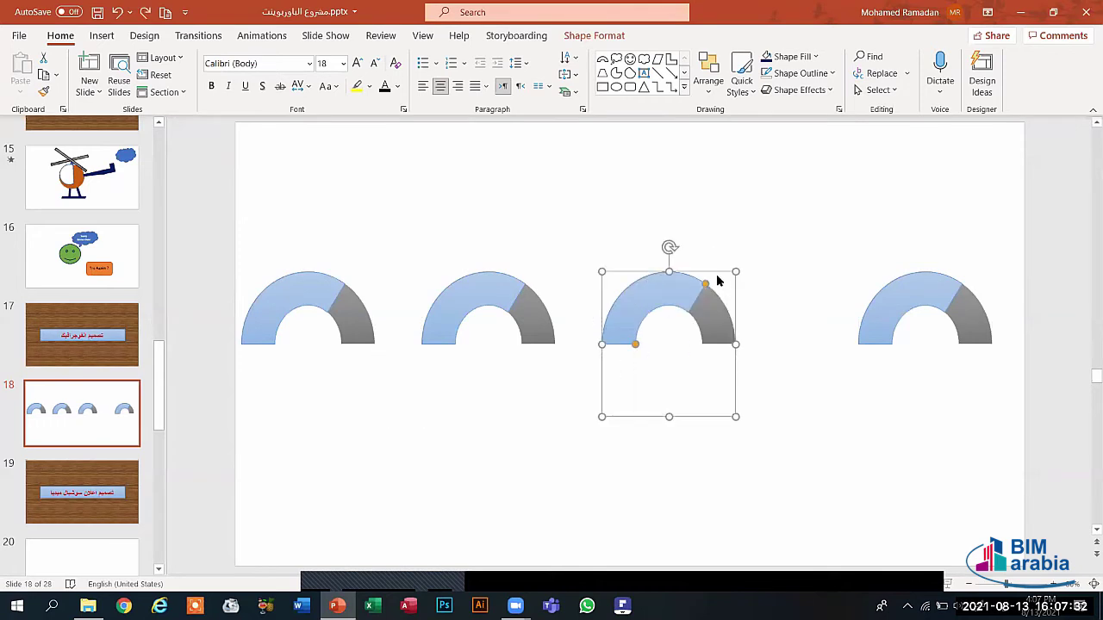
left_click(714, 272)
left_click(689, 284)
left_click_drag(689, 274, 731, 276)
key("Escape")
key("Escape")
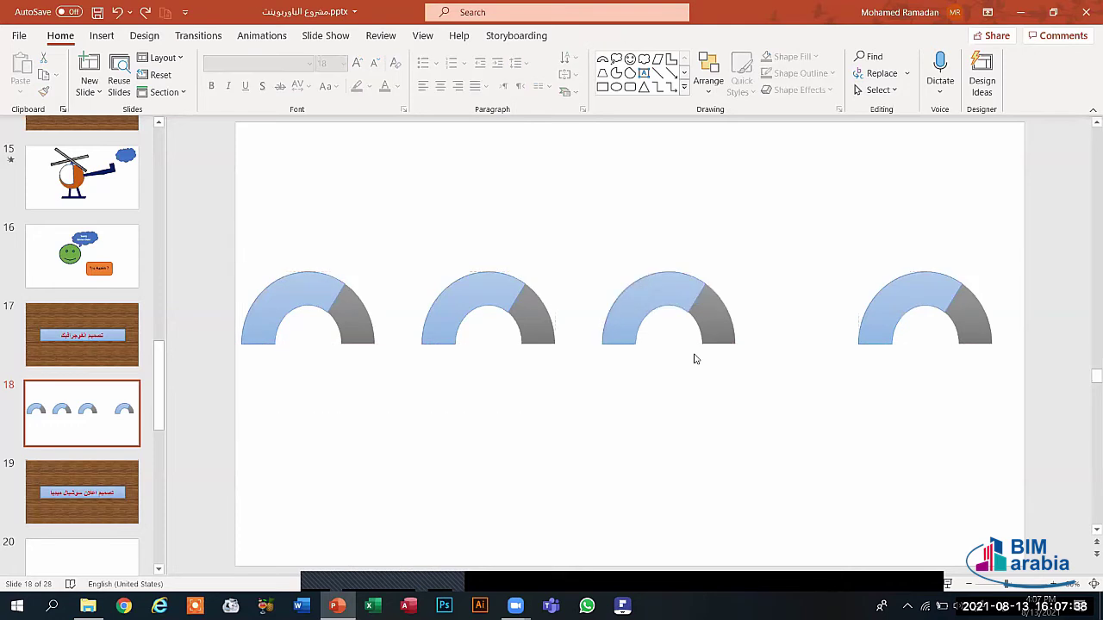
left_click_drag(729, 396, 780, 444)
left_click_drag(559, 237, 834, 495)
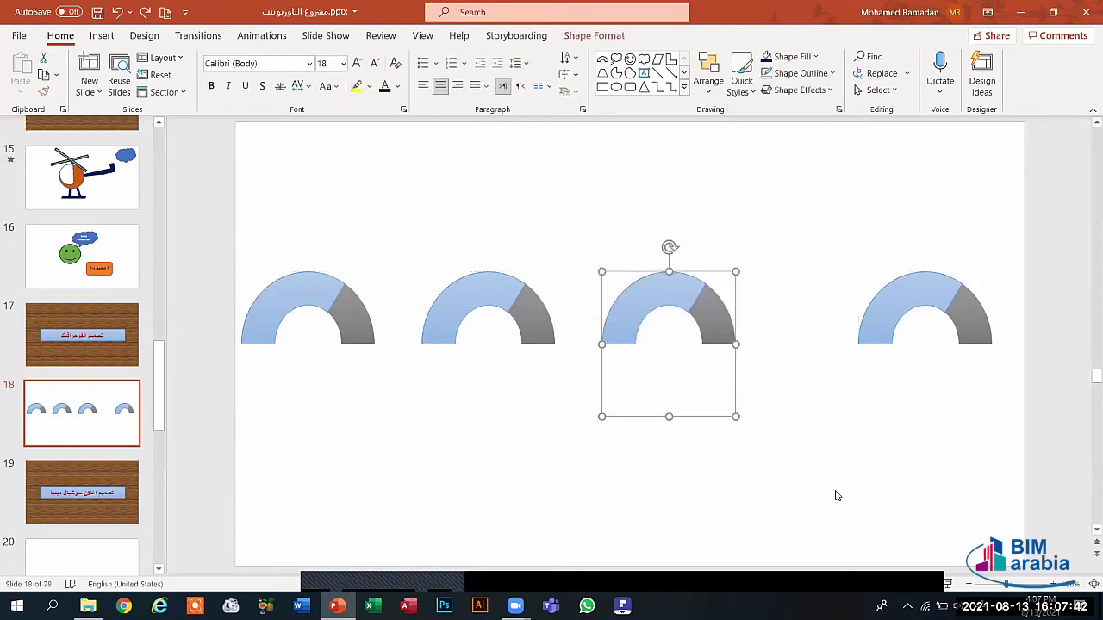
left_click_drag(653, 273, 689, 267)
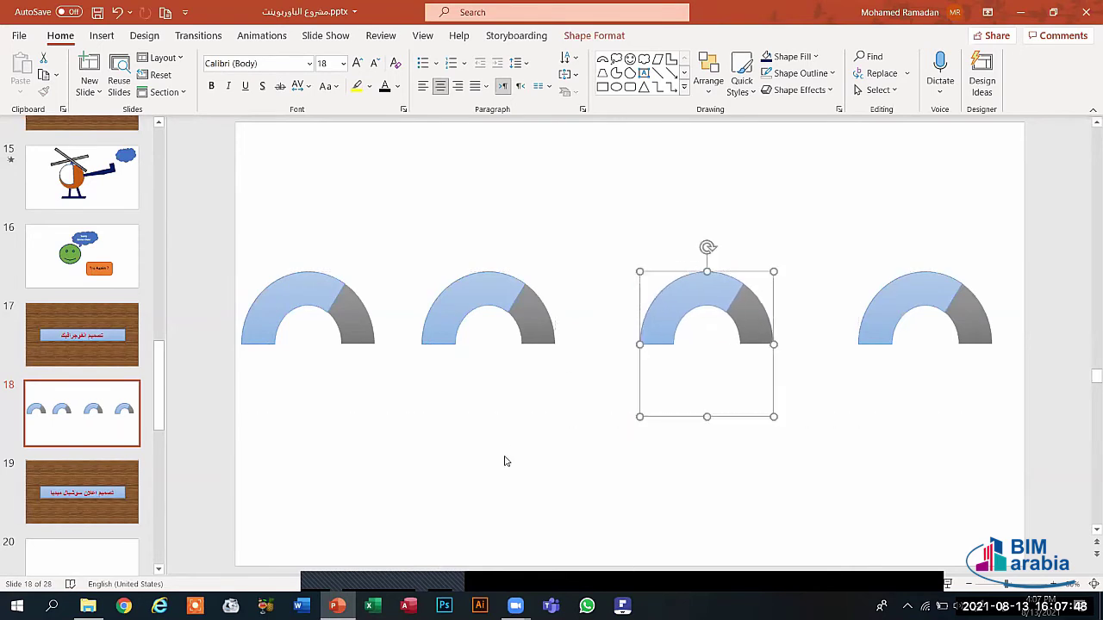
left_click(510, 361)
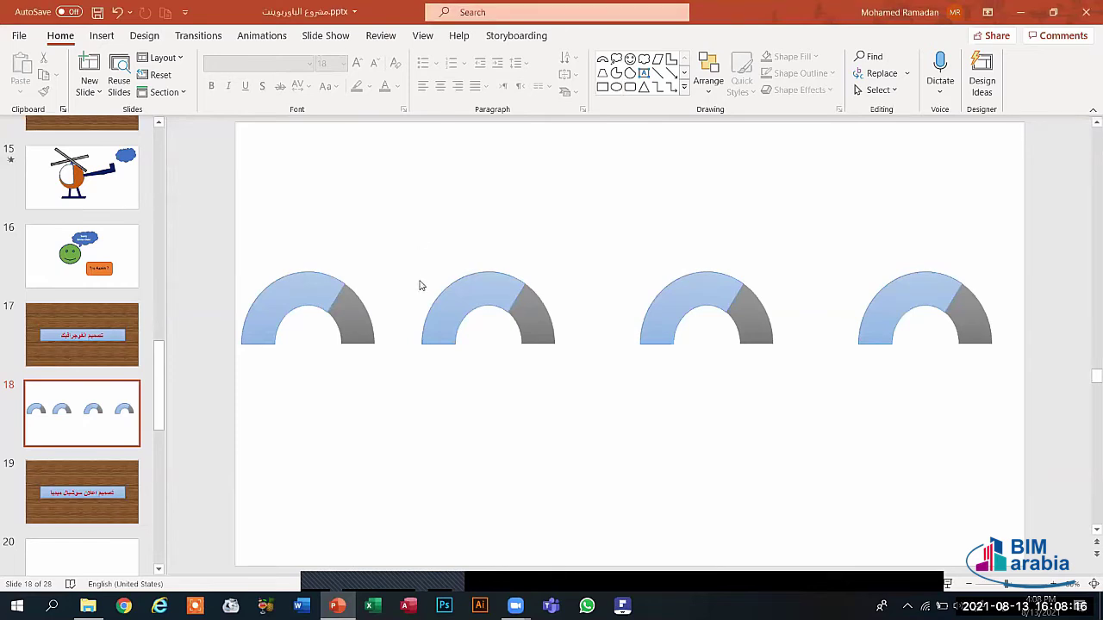
Select the second half-ring gauge and nudge it slightly to the right.
left_click_drag(405, 270, 580, 403)
left_click_drag(422, 206, 566, 459)
left_click_drag(371, 160, 616, 465)
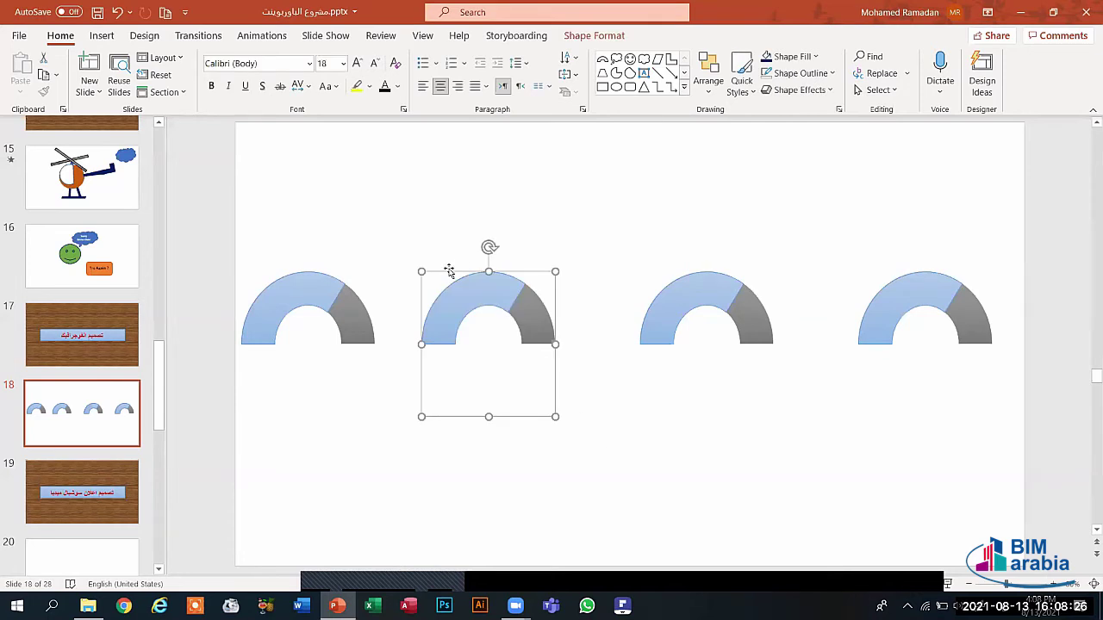
left_click_drag(449, 271, 466, 267)
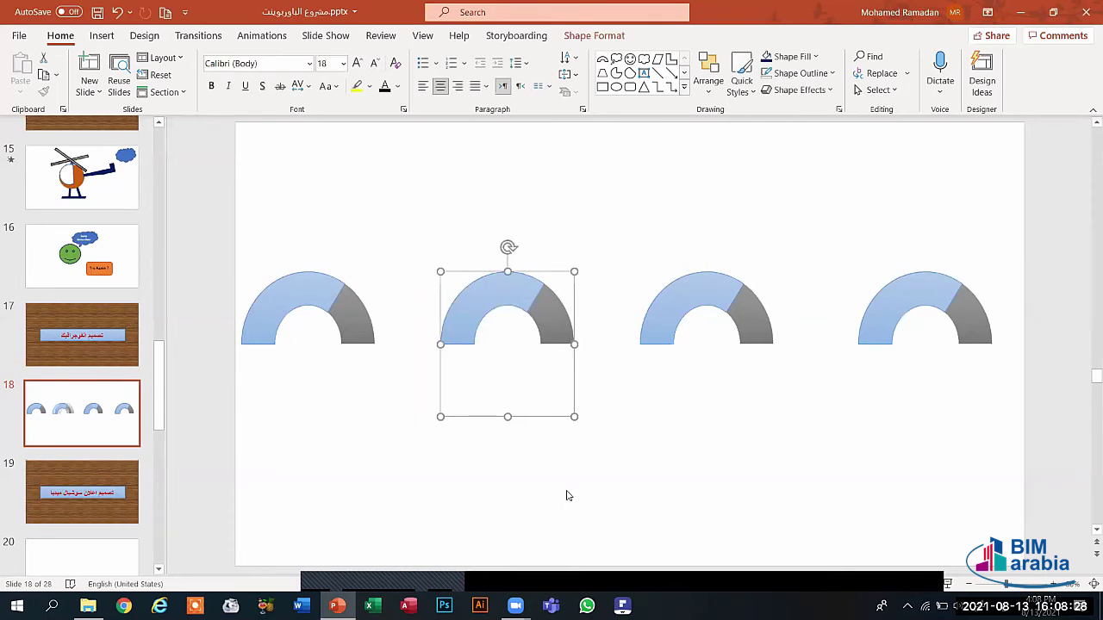
left_click(566, 491)
Apply the green shape style to the second gauge and shorten its green arc.
left_click(478, 295)
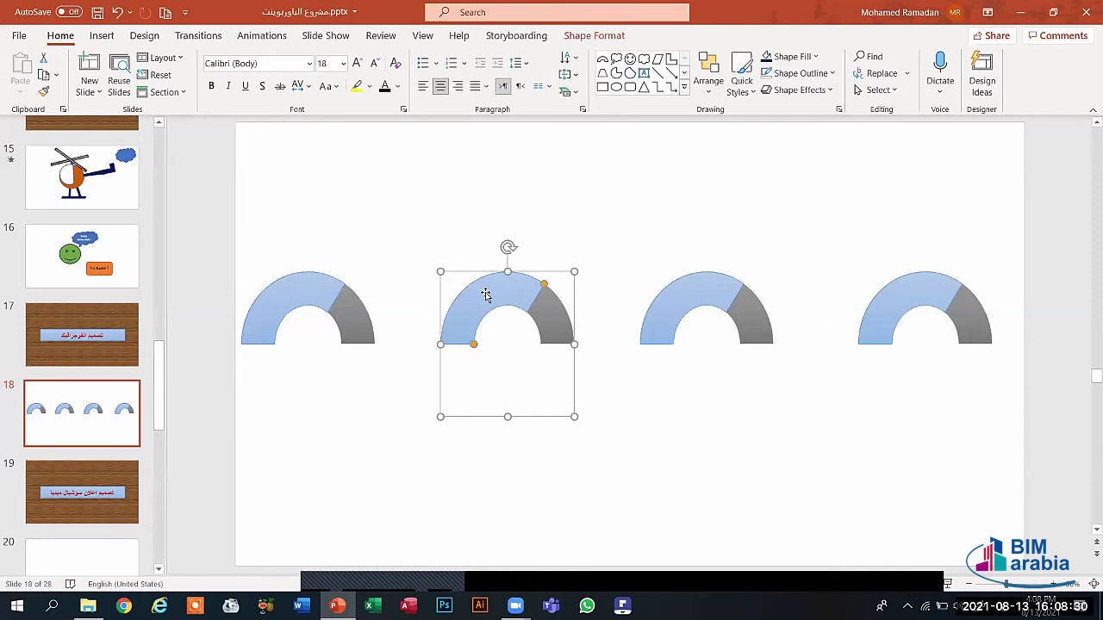
left_click(575, 36)
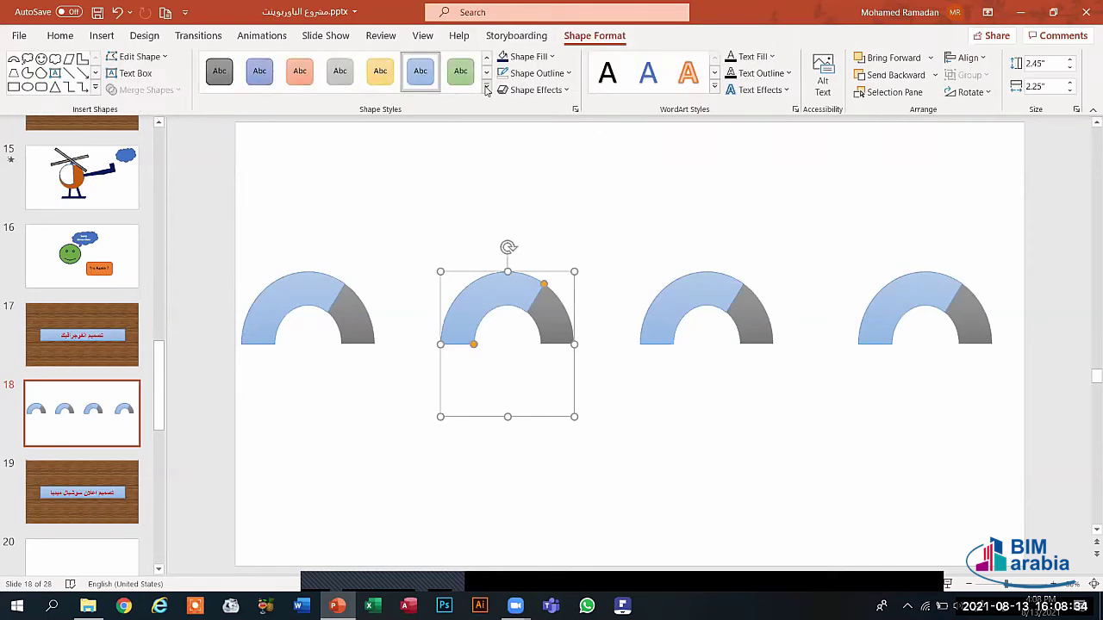
left_click(487, 91)
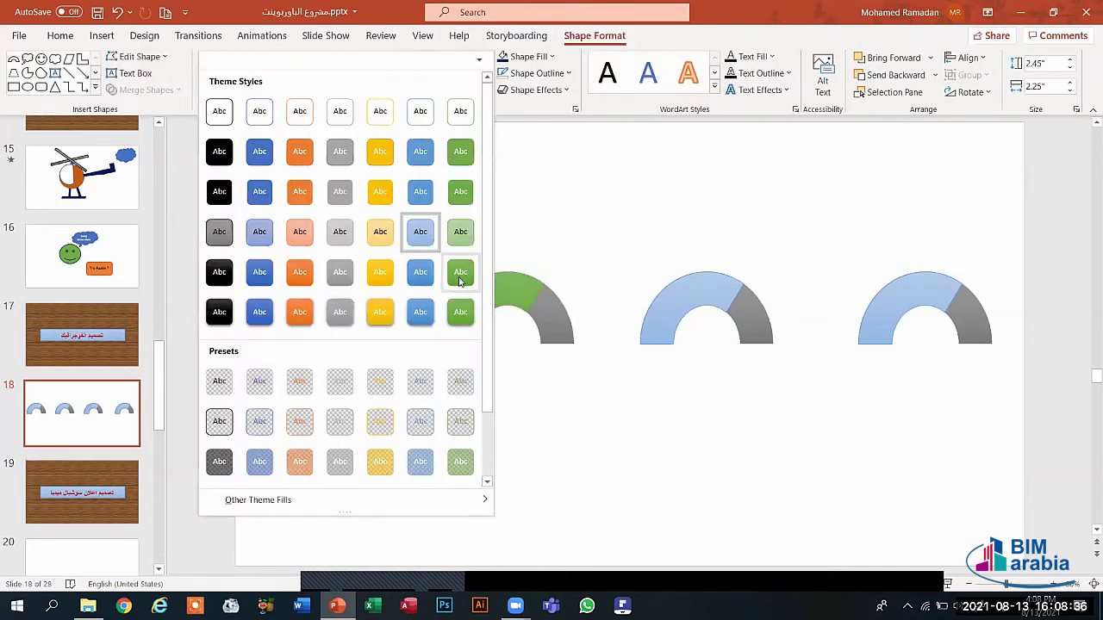
left_click(460, 274)
left_click(682, 415)
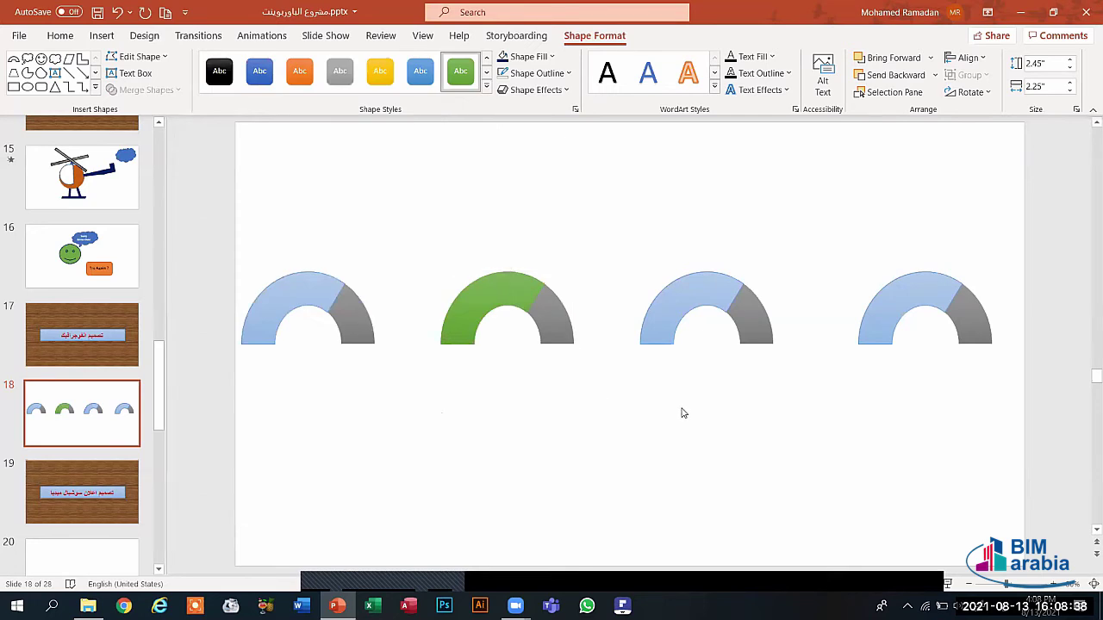
left_click(696, 298)
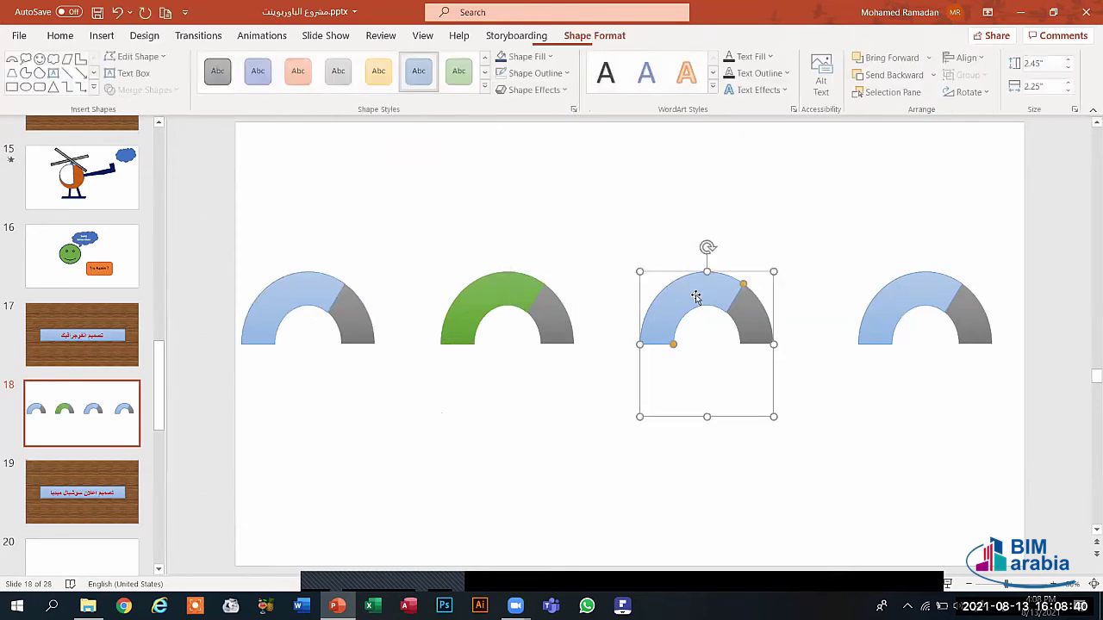
left_click(522, 285)
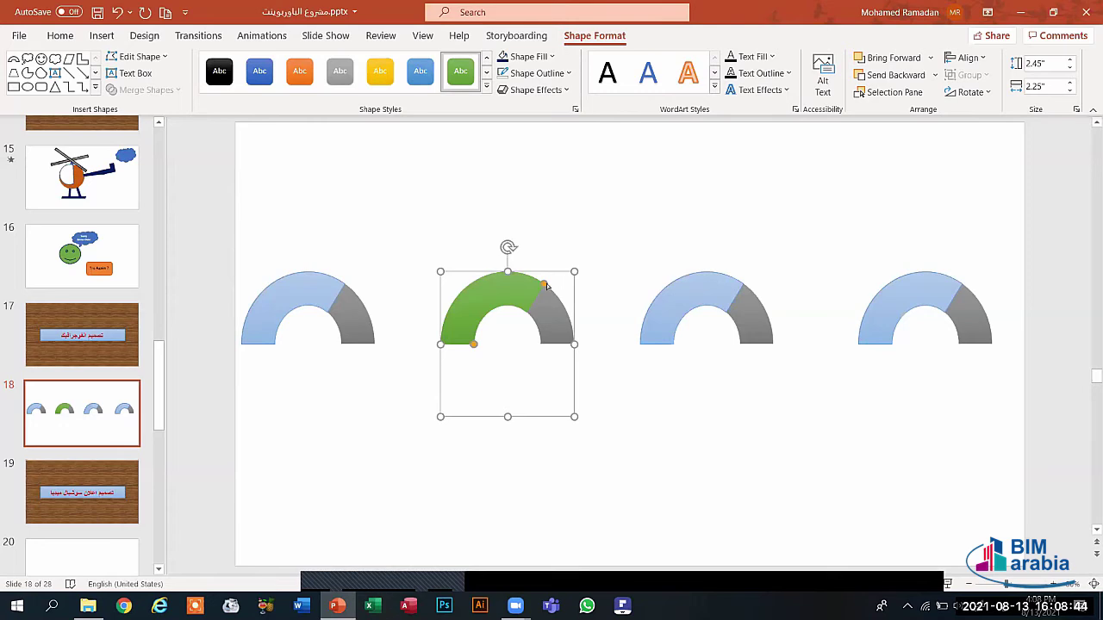
left_click_drag(544, 284, 492, 273)
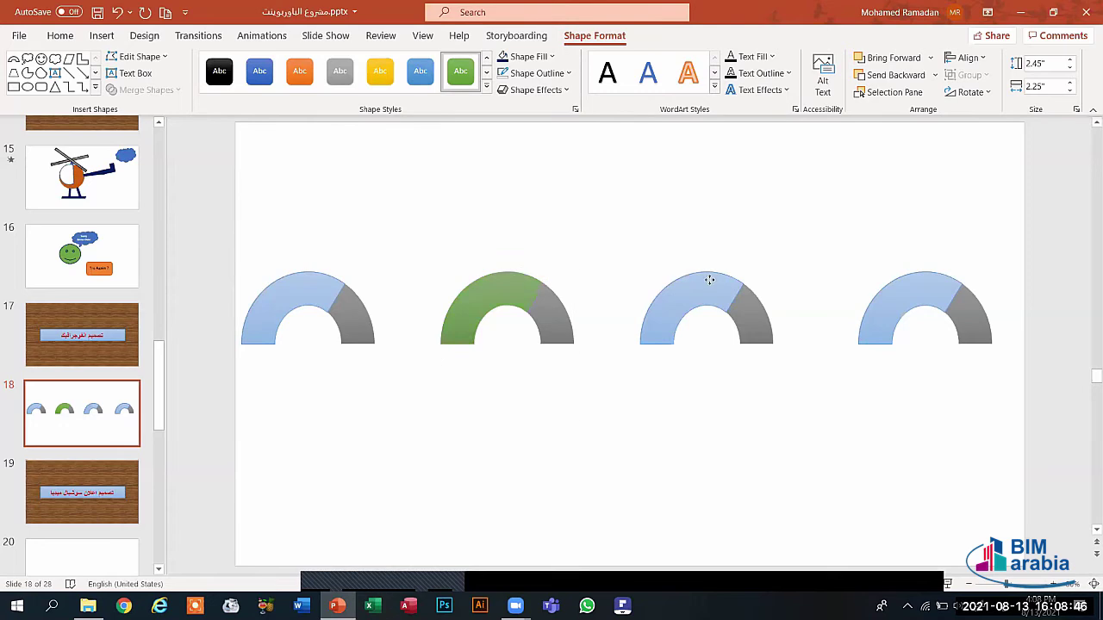
Apply the orange shape style to the third gauge.
left_click(708, 283)
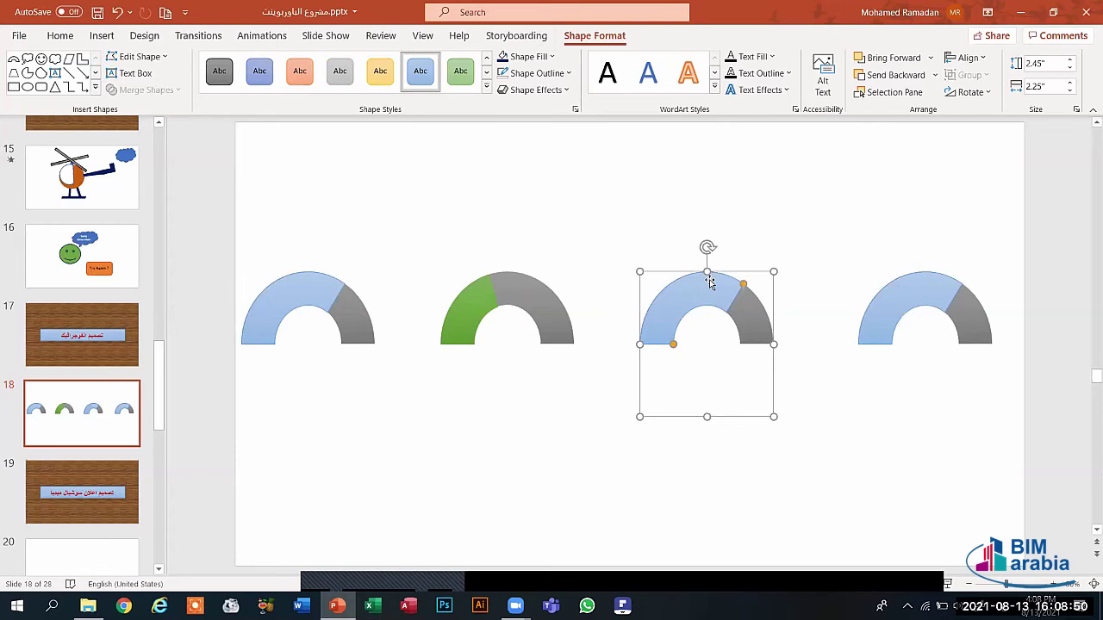
left_click(486, 86)
left_click(299, 271)
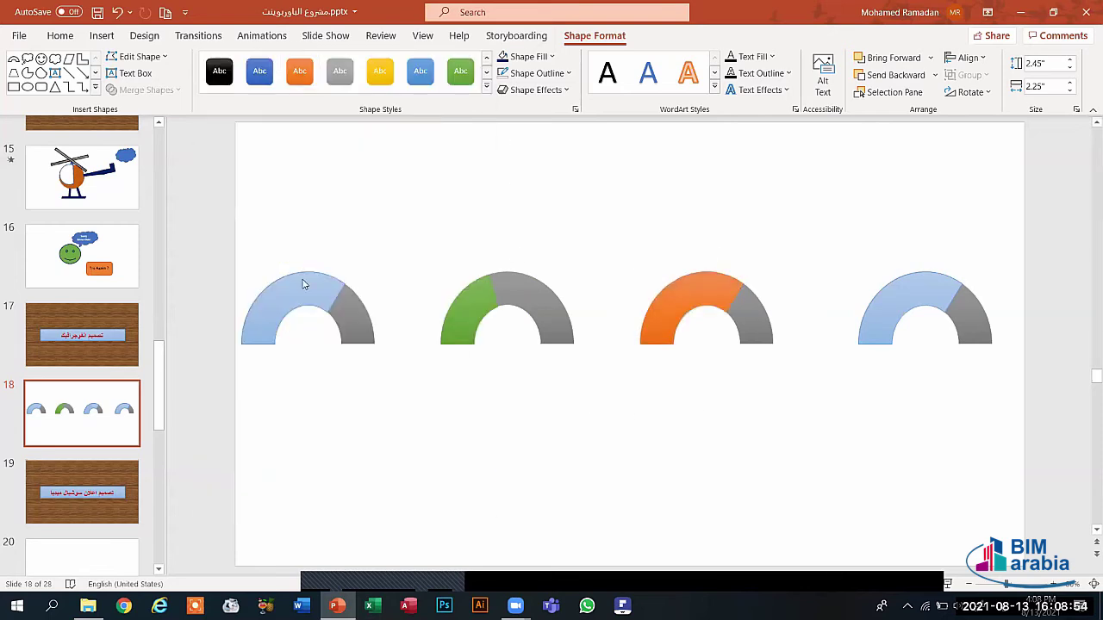
left_click(694, 472)
left_click(898, 291)
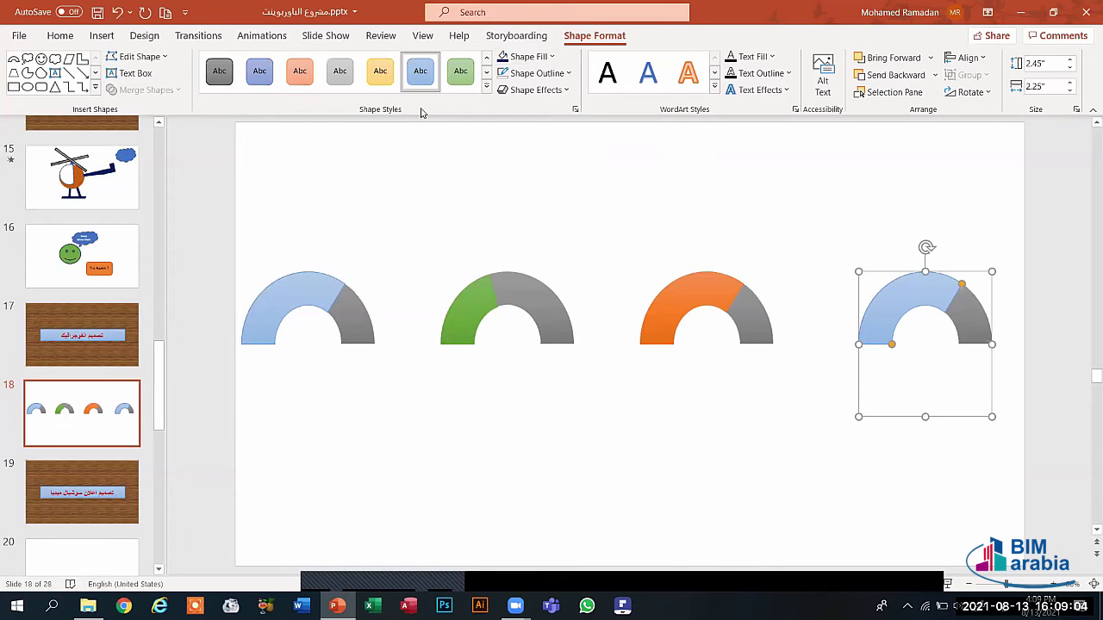
Apply the yellow shape style to the fourth gauge and lengthen its yellow arc.
left_click(487, 90)
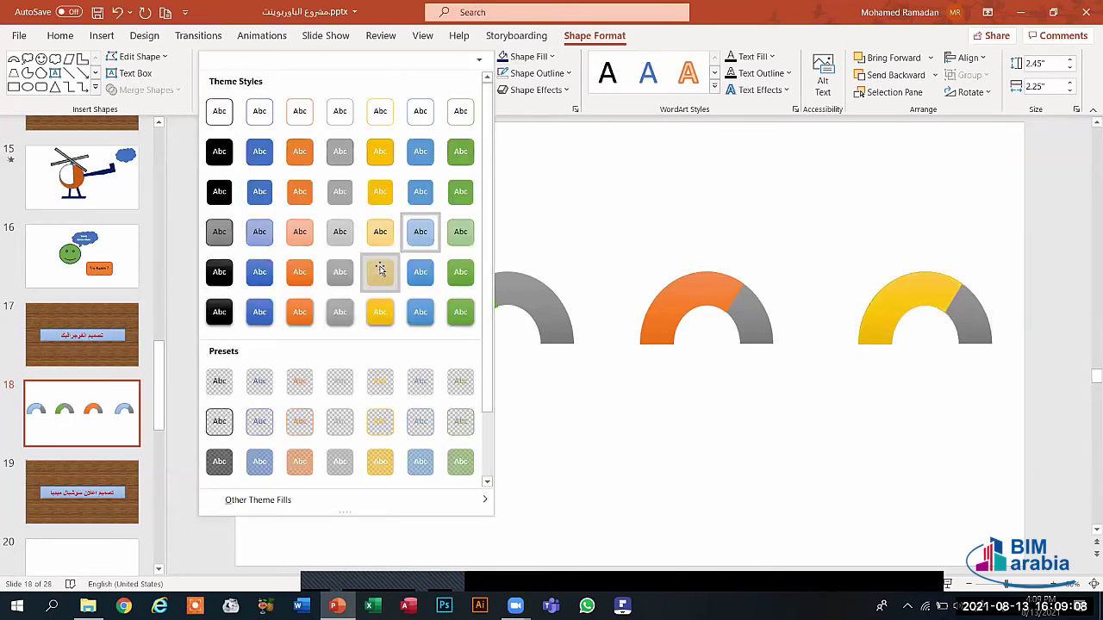
left_click(380, 270)
left_click(615, 448)
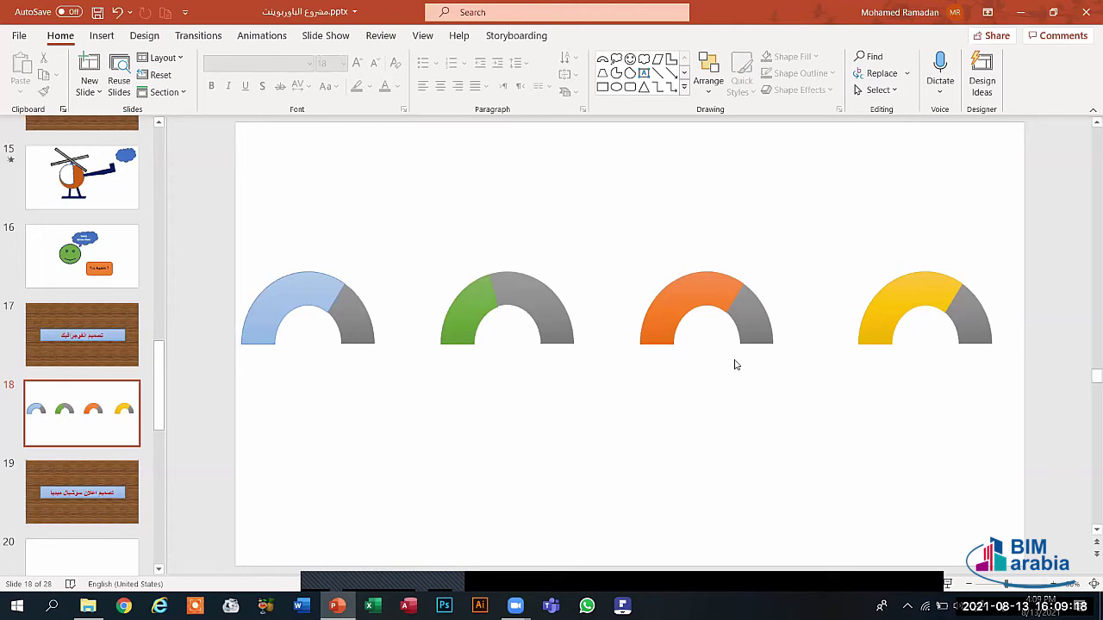
left_click(901, 308)
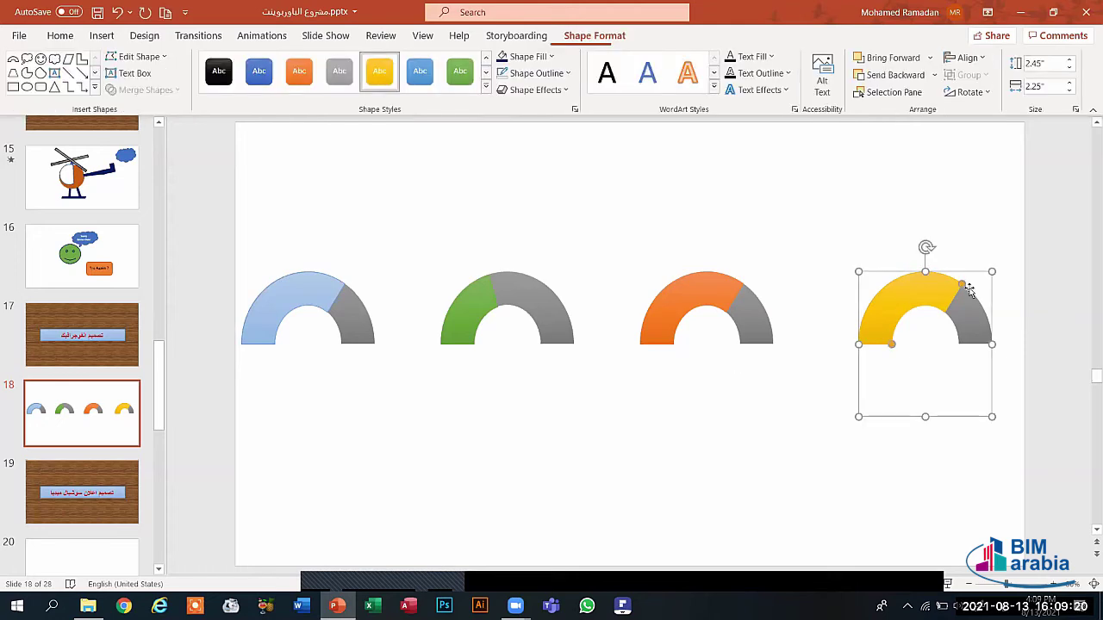
left_click_drag(963, 287, 979, 311)
Shorten the third gauge's arc and change its fill from orange to red.
left_click(724, 290)
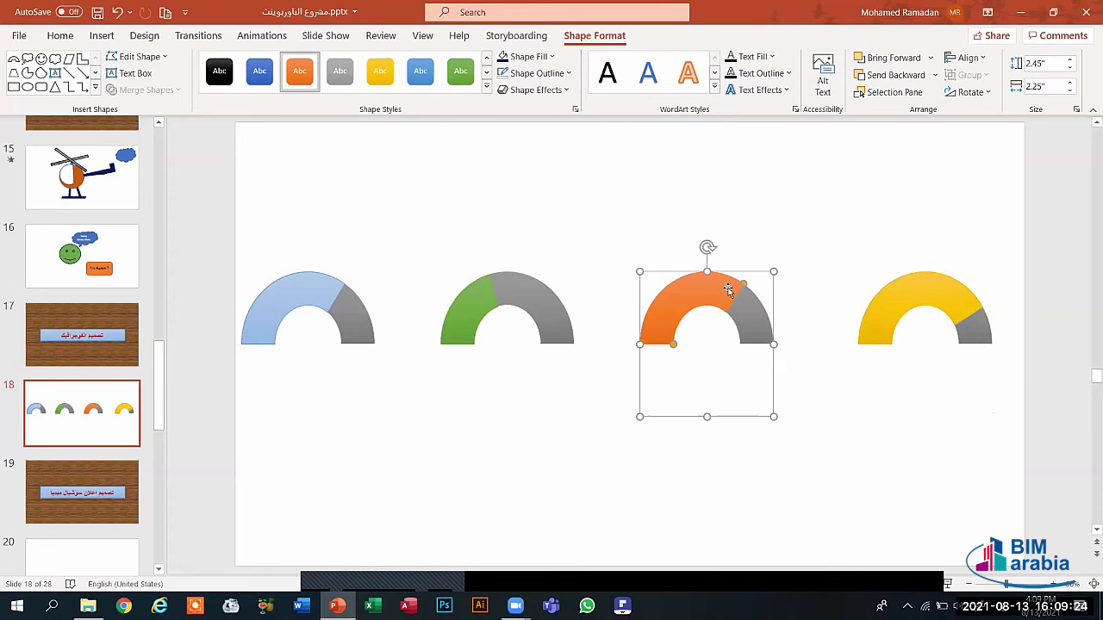
left_click_drag(742, 286, 708, 278)
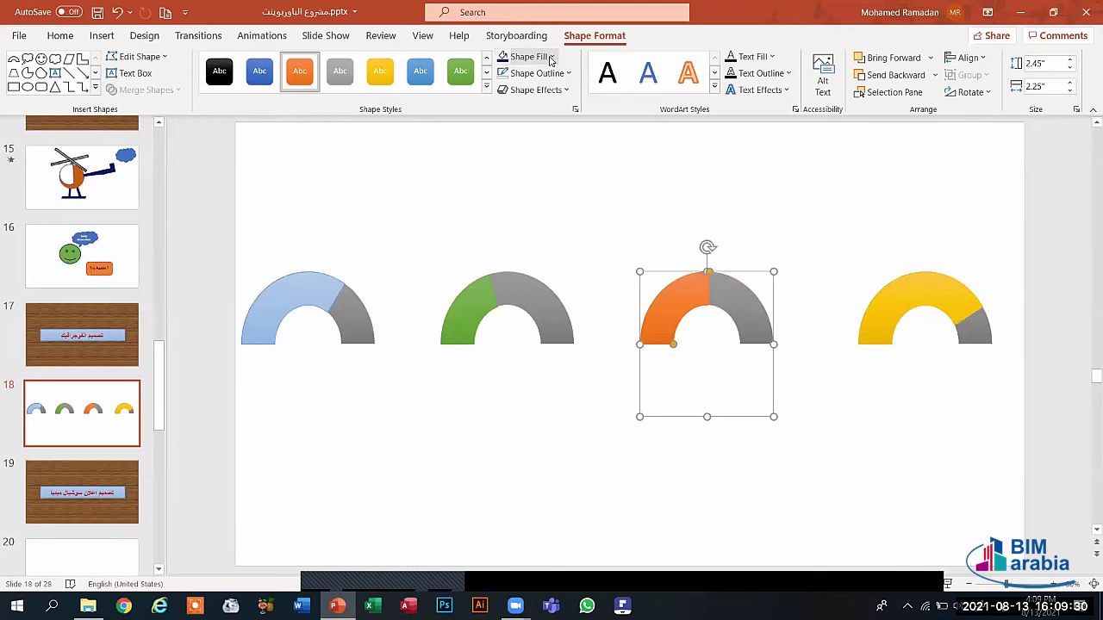
left_click(551, 59)
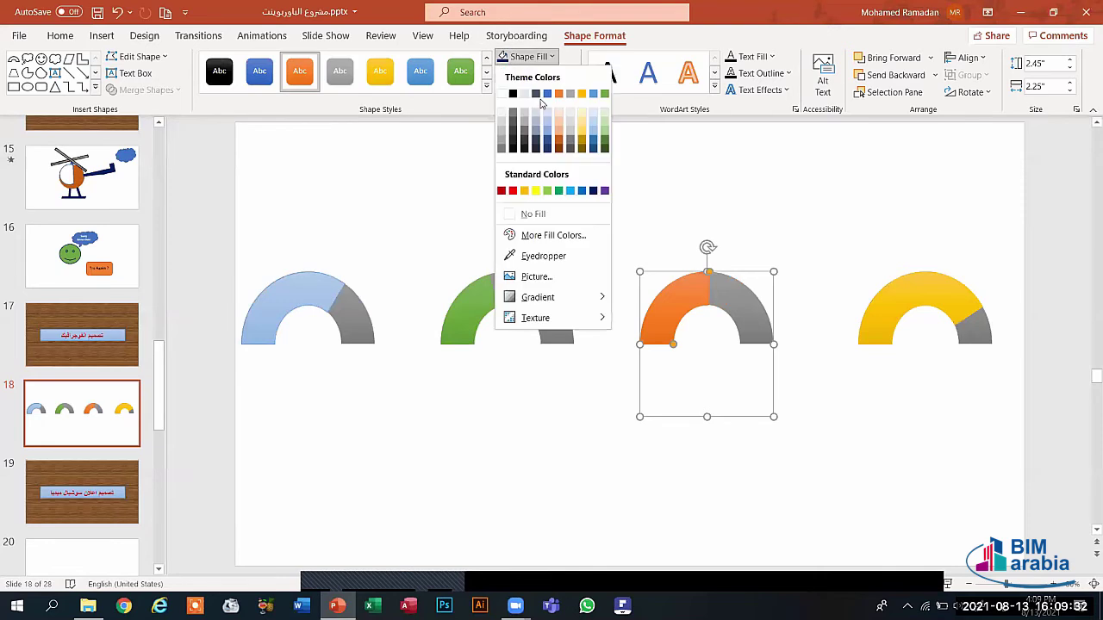
left_click(513, 190)
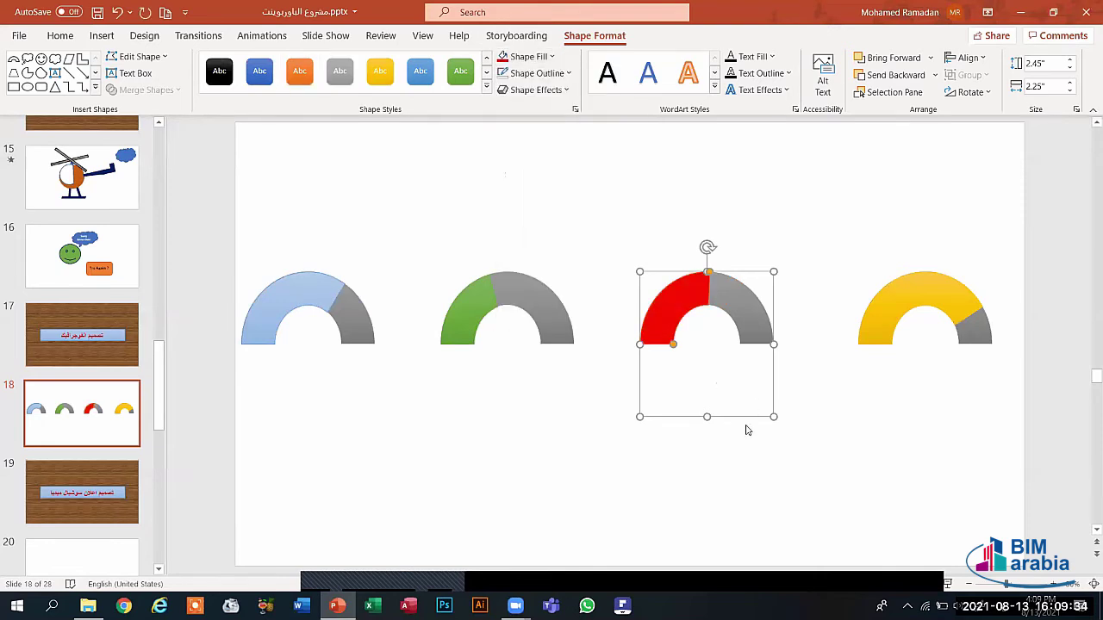
left_click(450, 416)
left_click(364, 316)
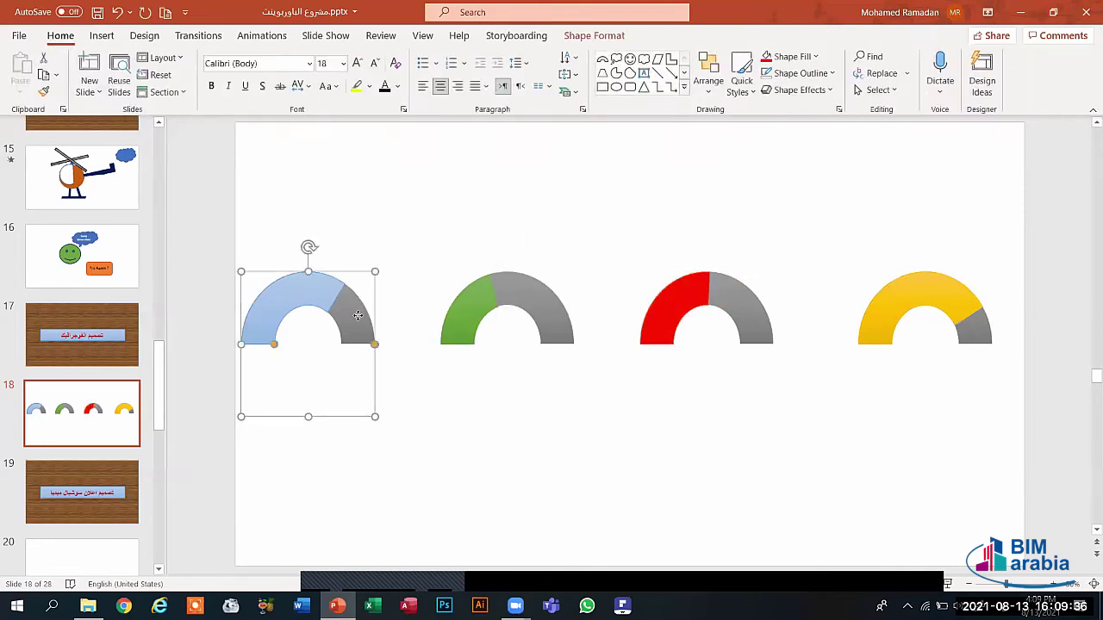
Apply the light grey shape style to the grey base arc of the blue, green, red and yellow gauges.
left_click(579, 36)
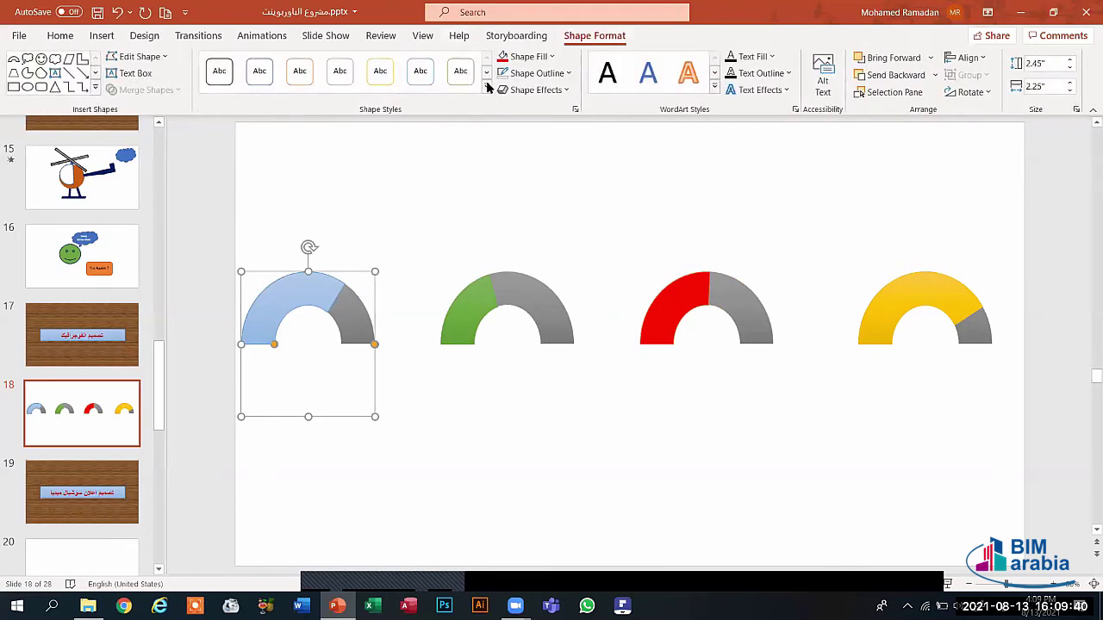
left_click(484, 87)
left_click(337, 232)
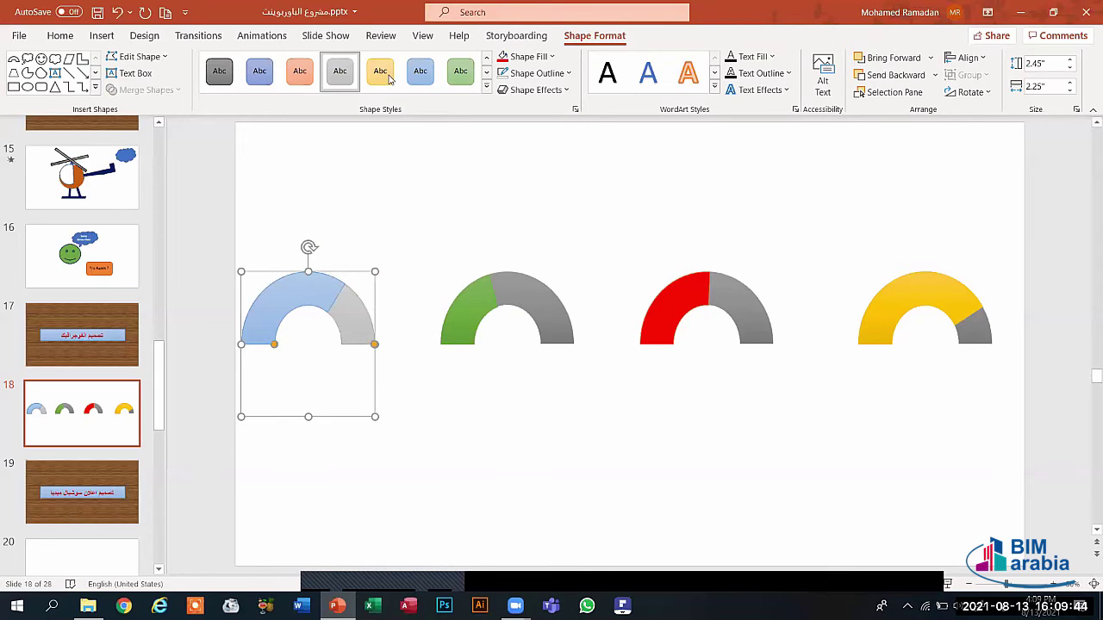
key("Tab")
left_click(344, 78)
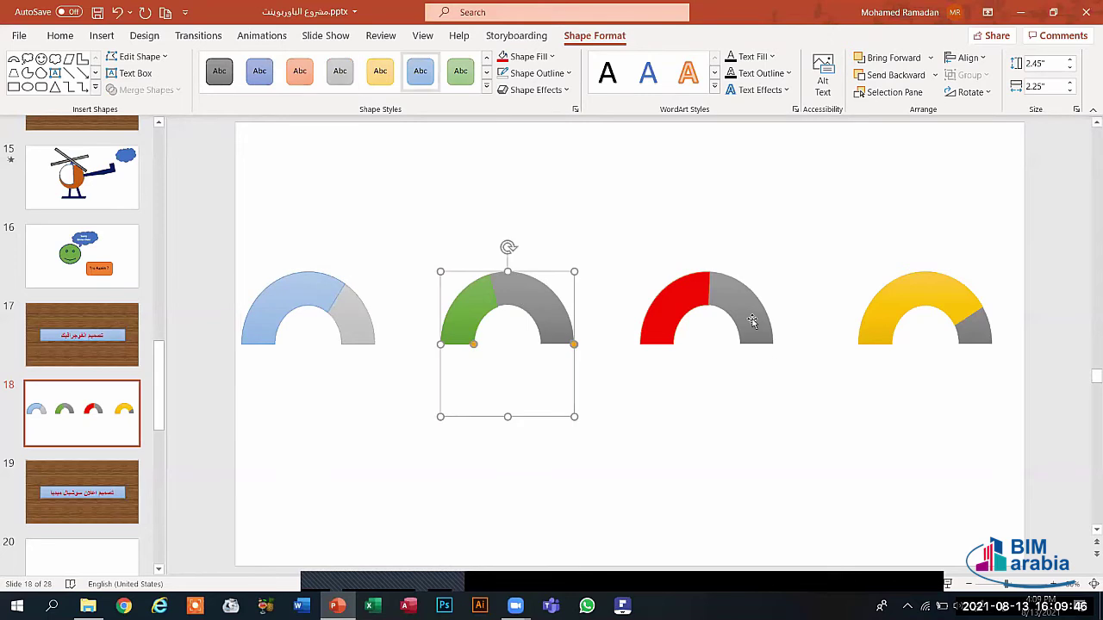
left_click(758, 327)
left_click(341, 72)
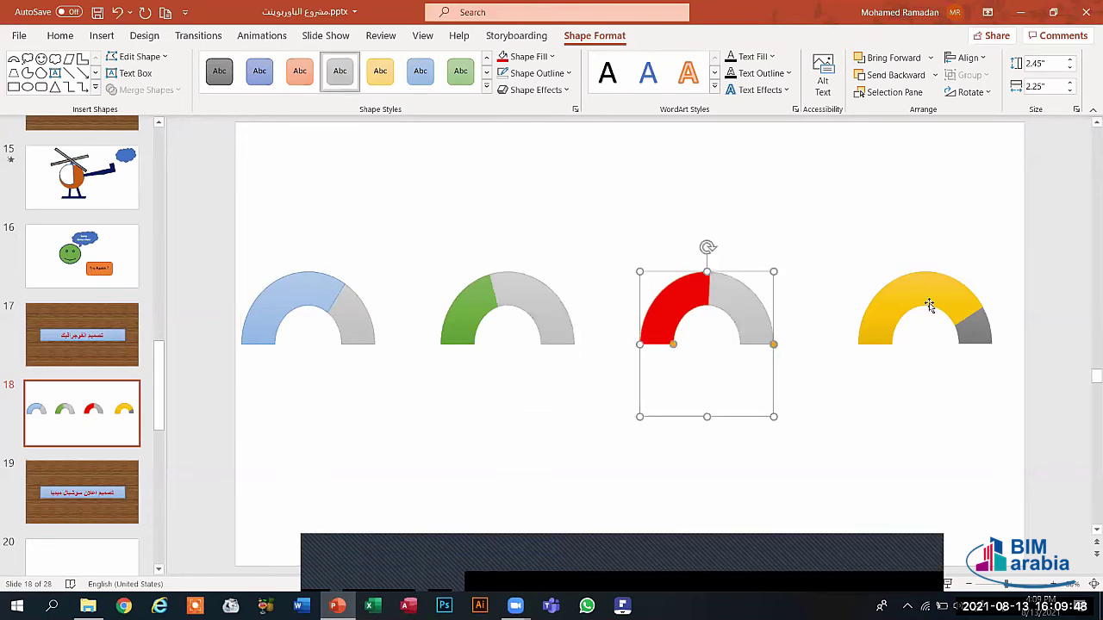
left_click(975, 327)
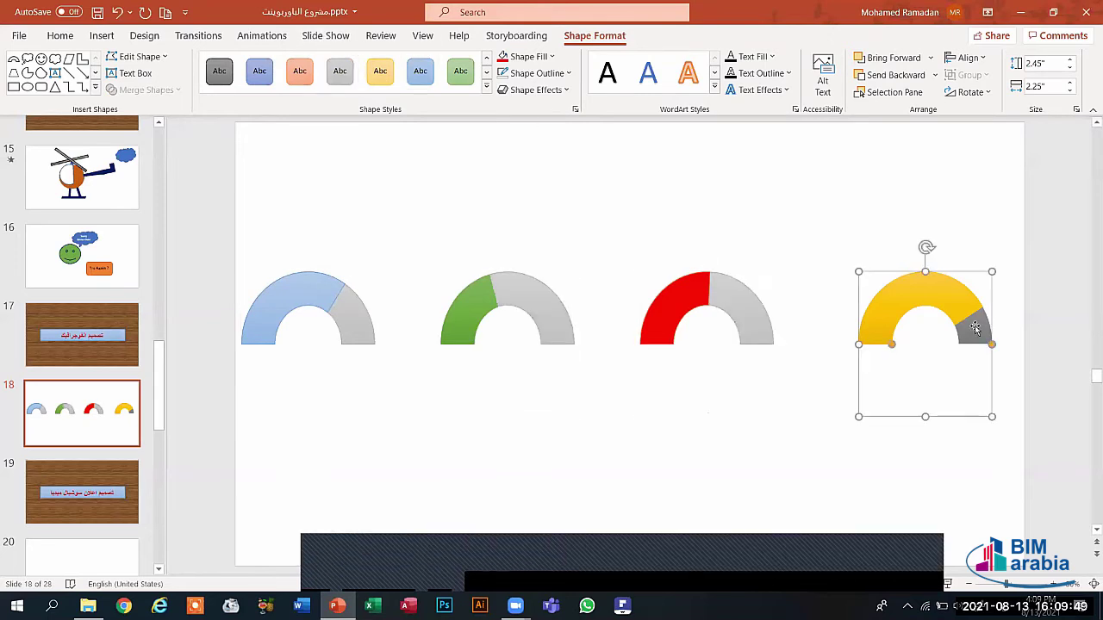
left_click(348, 78)
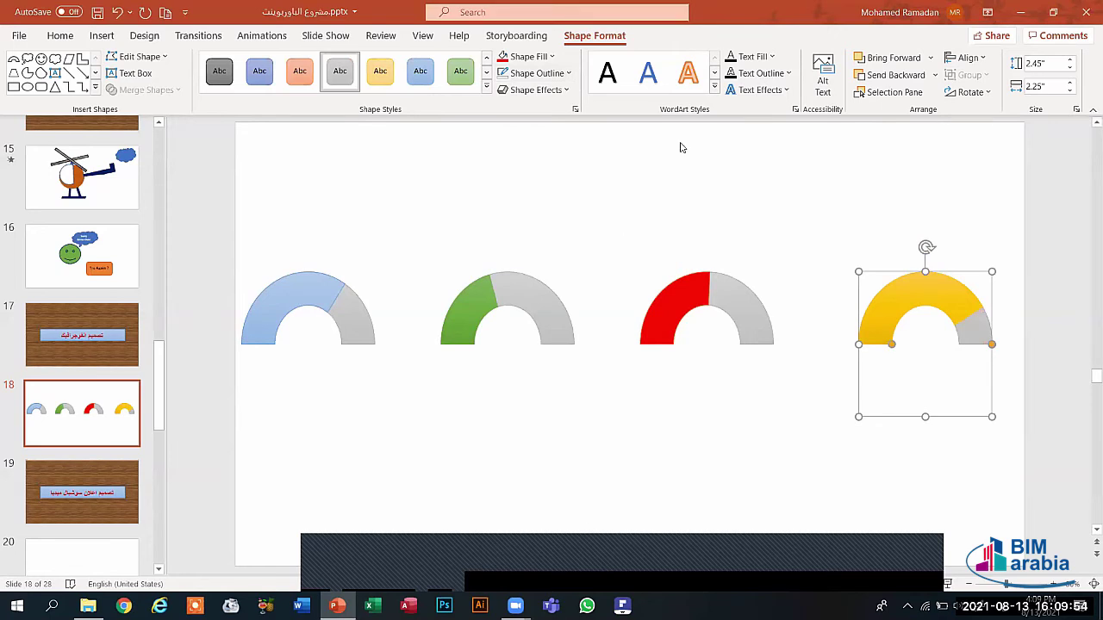
left_click(659, 438)
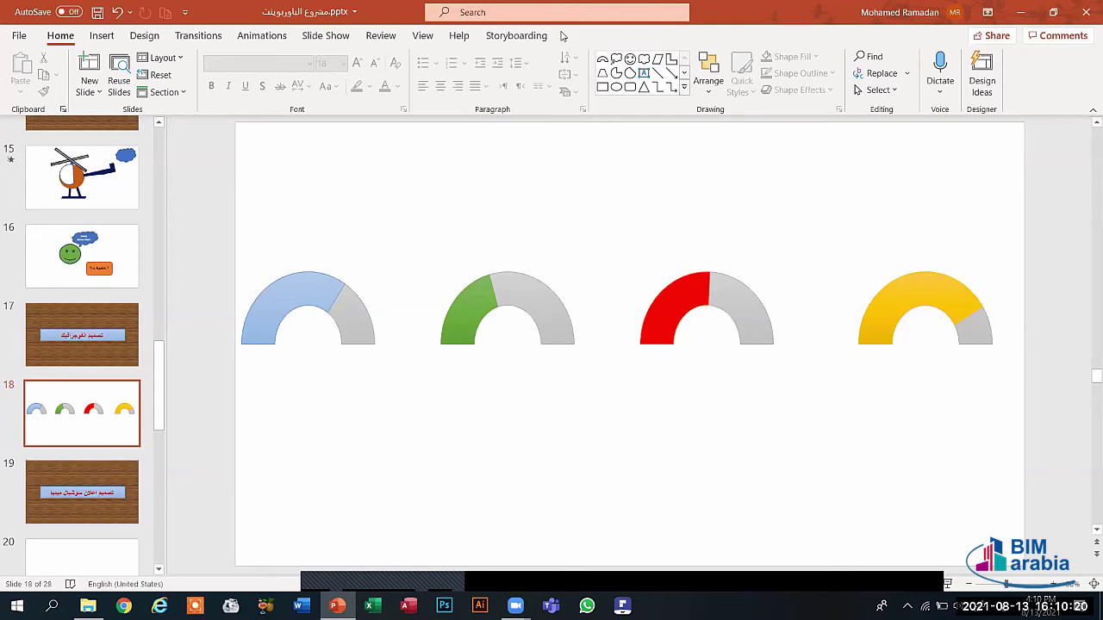
Add a text box reading 80% inside the yellow gauge.
left_click(101, 36)
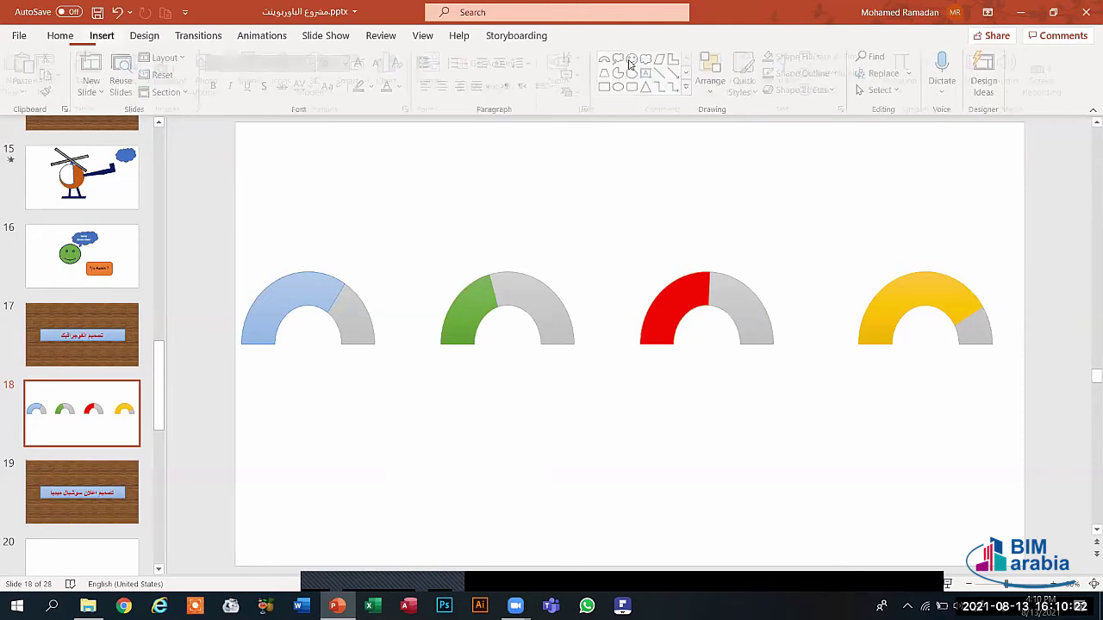
left_click(715, 82)
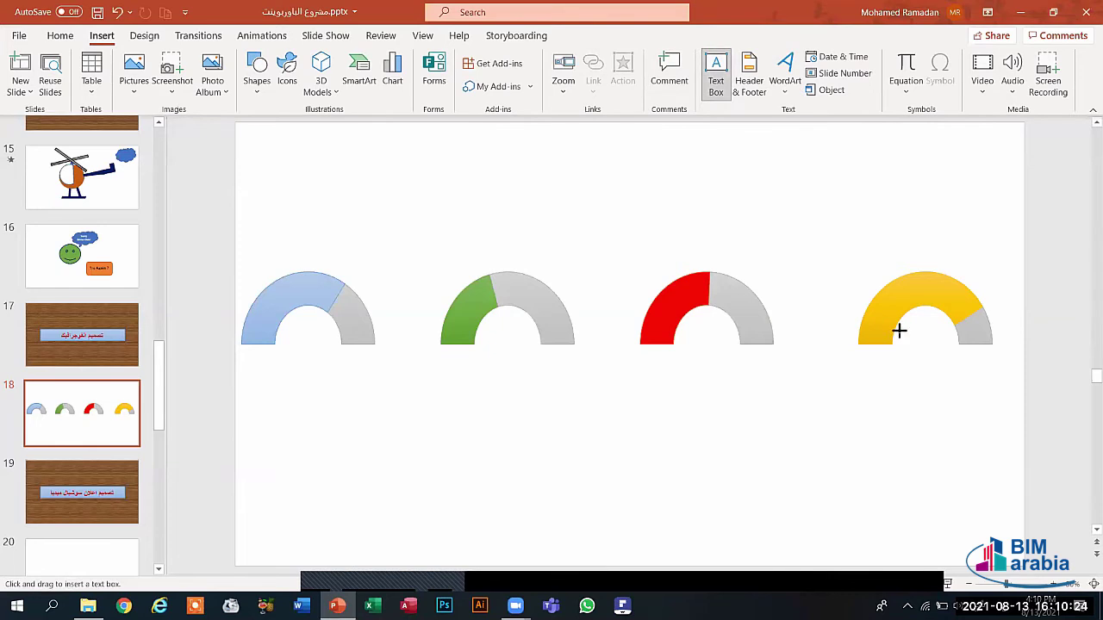
left_click_drag(900, 331, 942, 346)
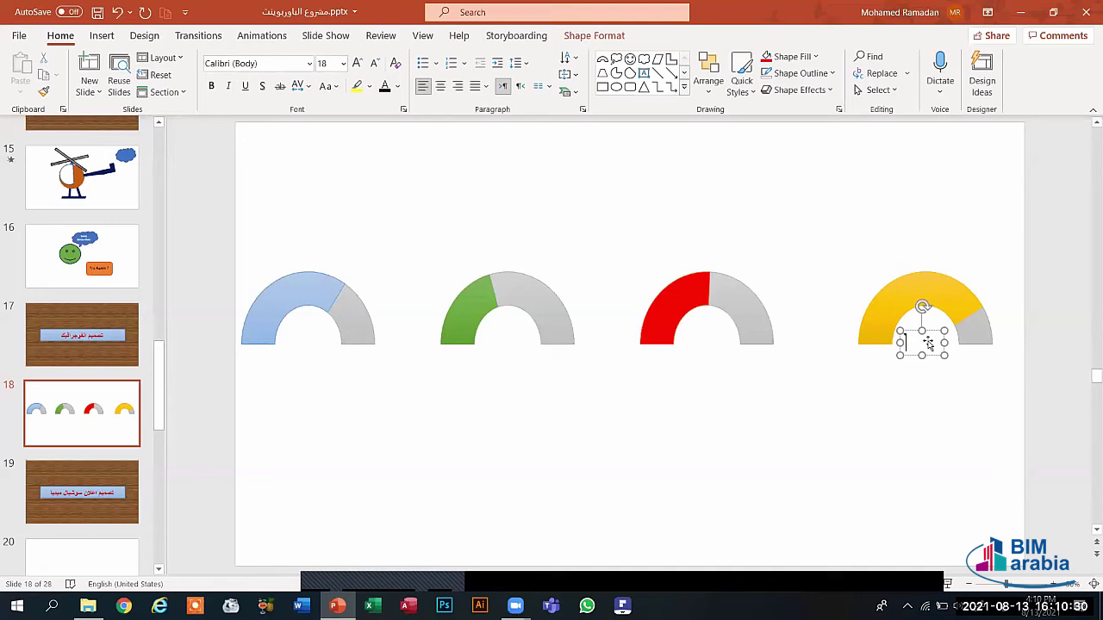
type("8")
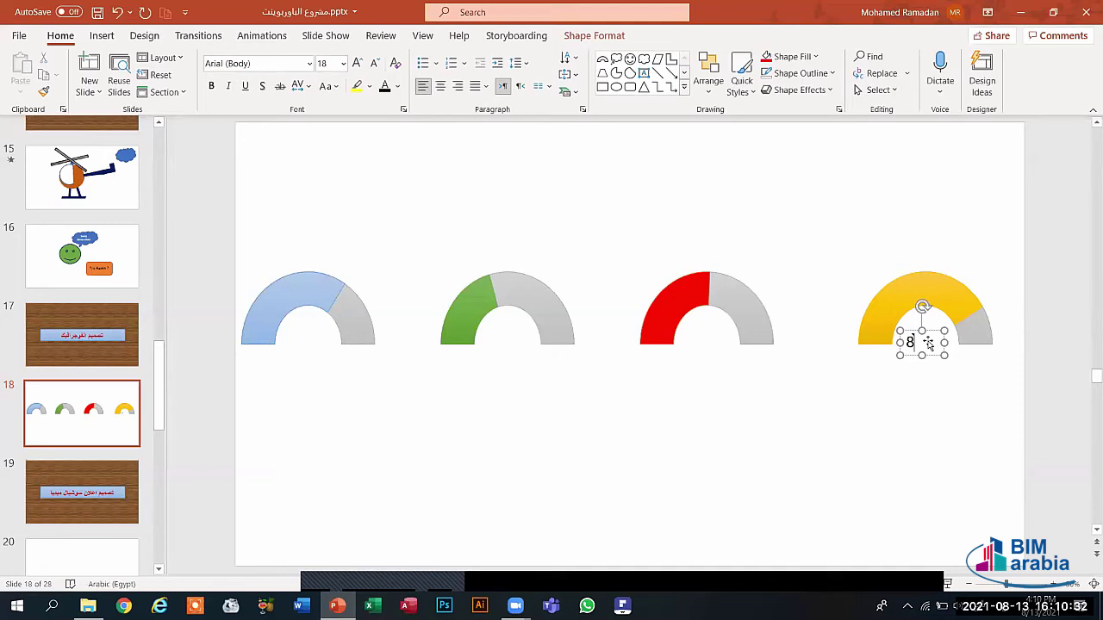
type("0")
type("%")
left_click(853, 452)
Centre the 80% label in the yellow gauge and duplicate it with Ctrl+D.
left_click(922, 343)
left_click_drag(929, 354, 933, 346)
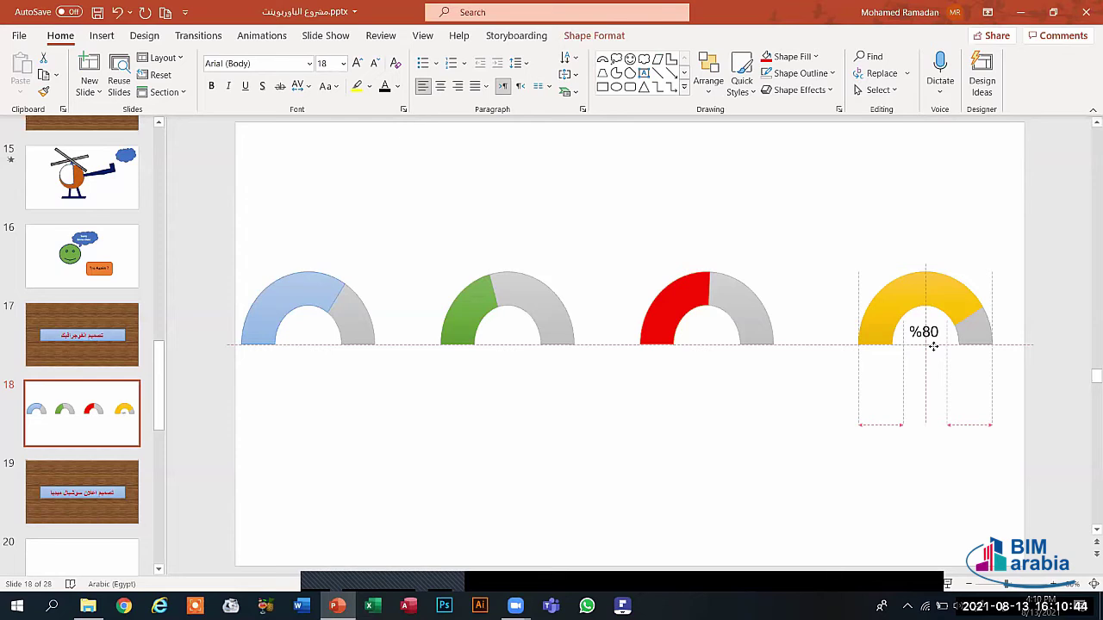
left_click_drag(933, 345, 933, 346)
left_click(839, 405)
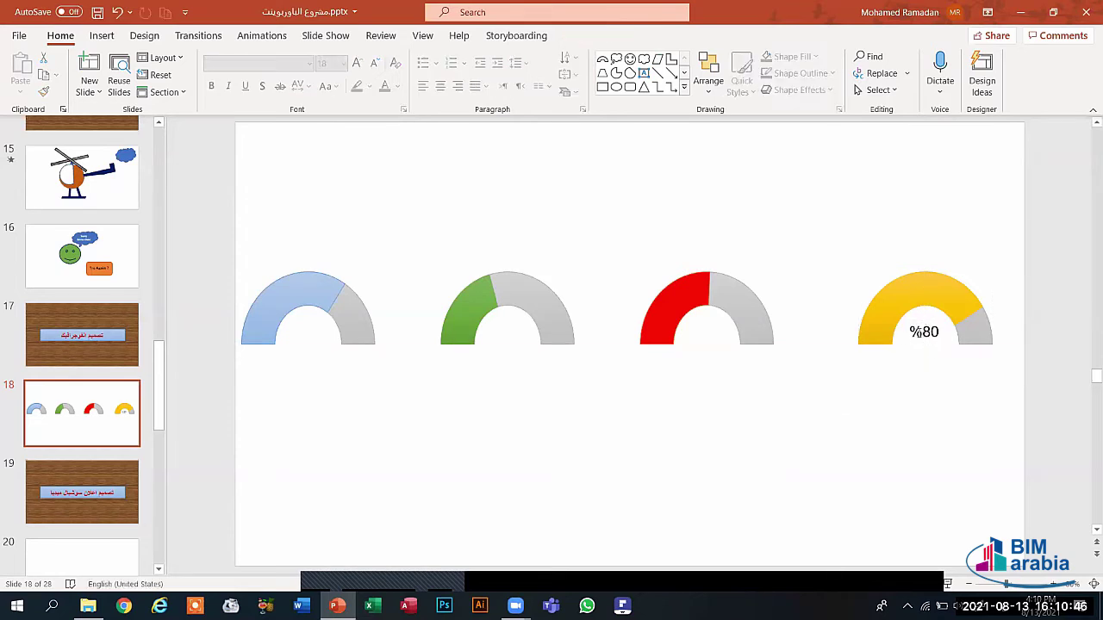
left_click(920, 343)
key("ctrl+d")
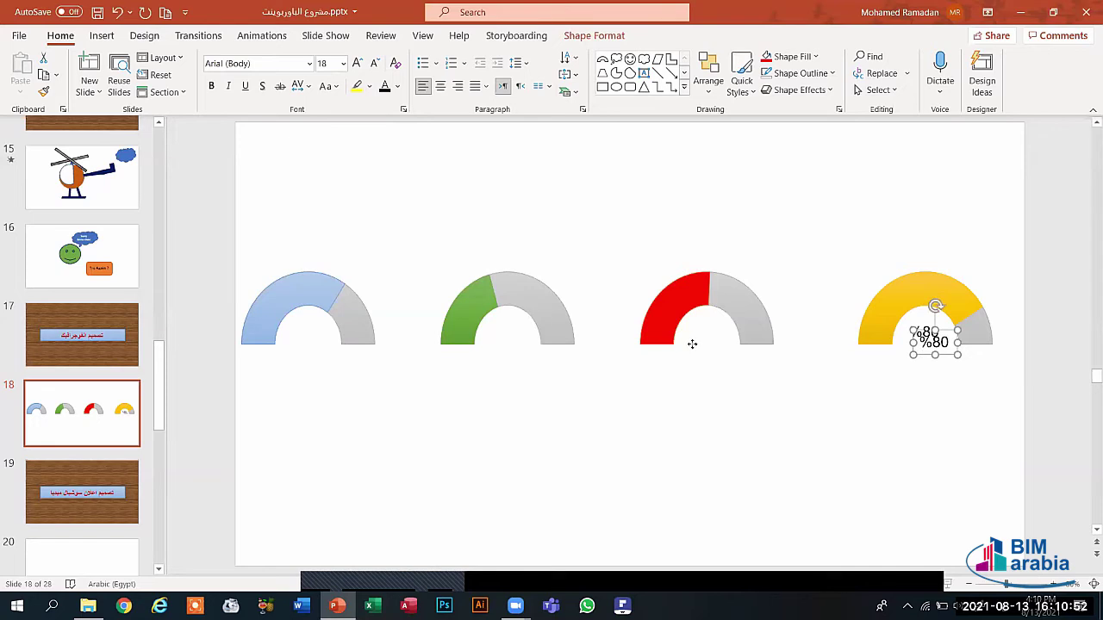
Place label copies on the red and green gauges, changing them to 50% and 40%.
left_click_drag(692, 344, 694, 343)
double_click(702, 336)
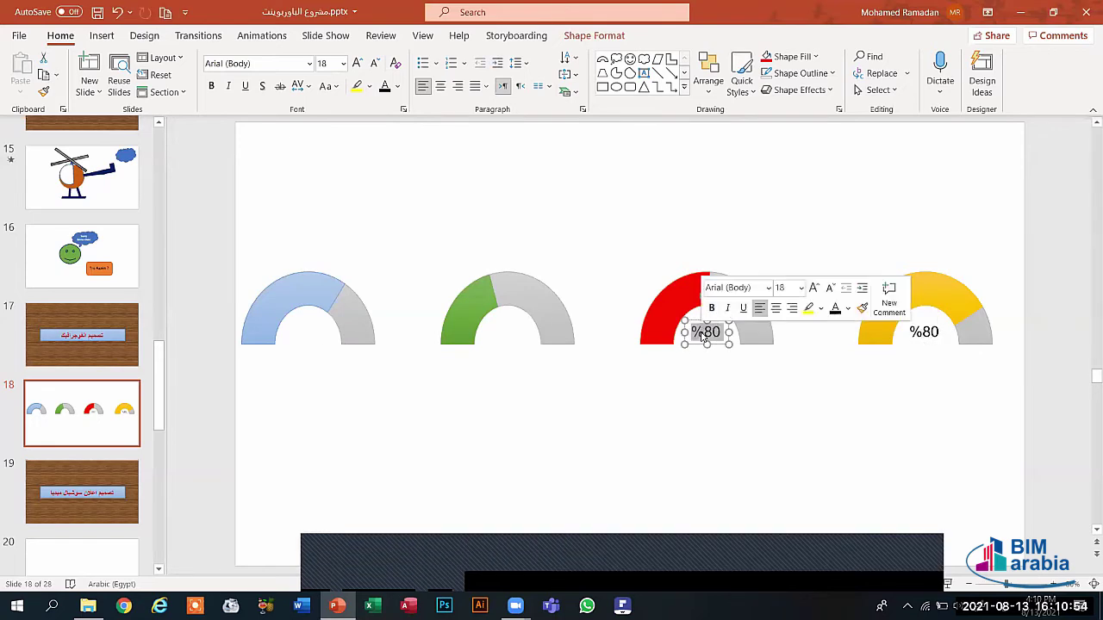
type("50")
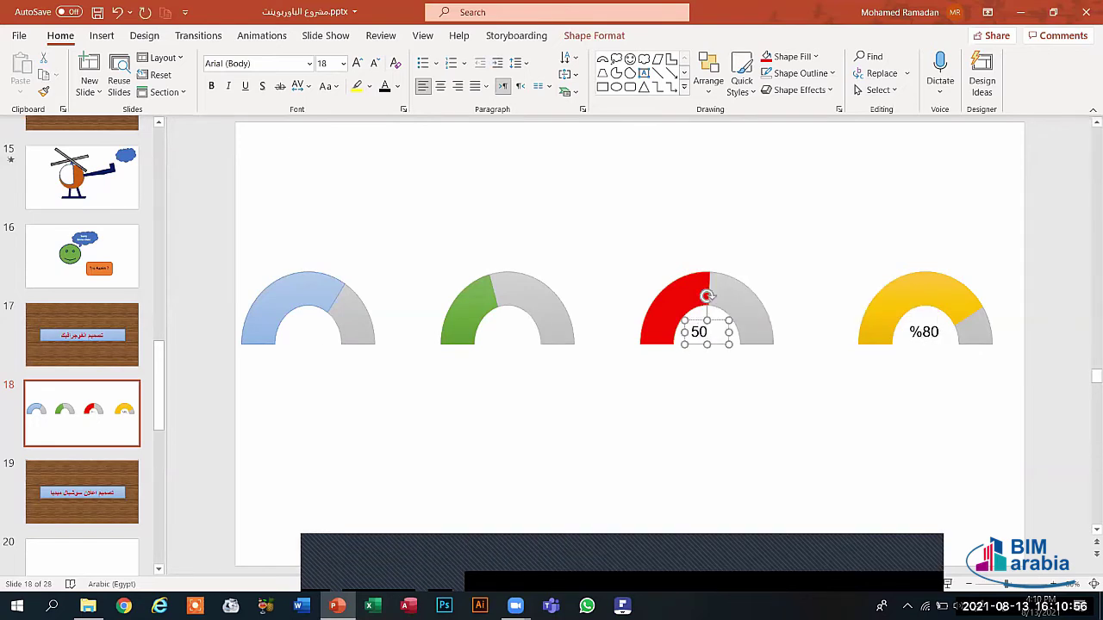
type("%")
left_click(681, 360)
left_click(700, 334)
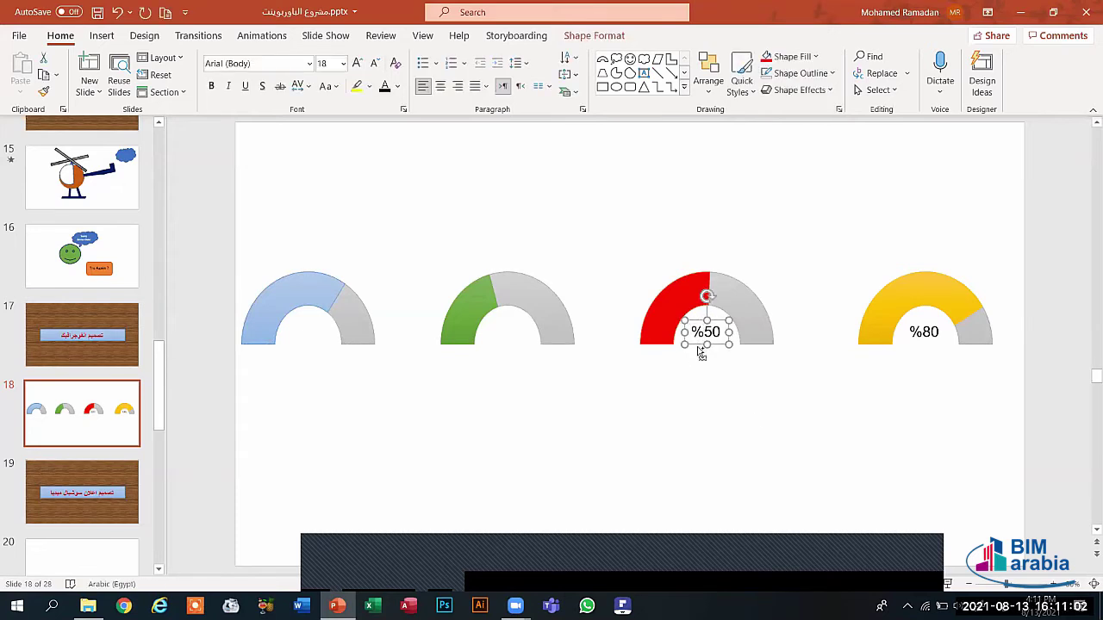
left_click_drag(700, 348, 498, 340)
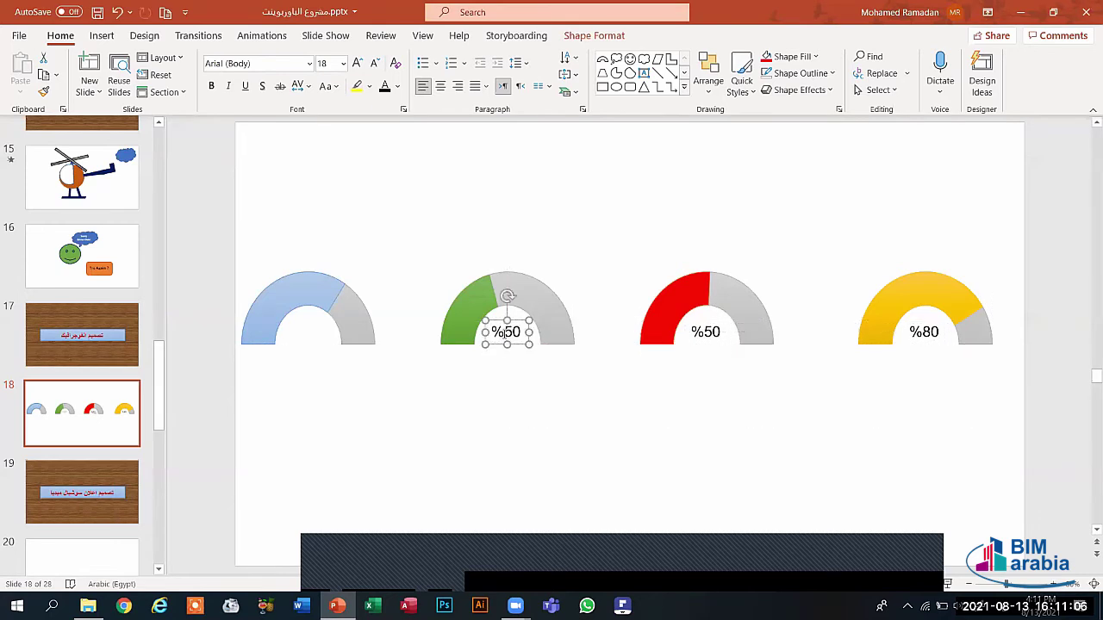
double_click(505, 338)
key("BackSpace")
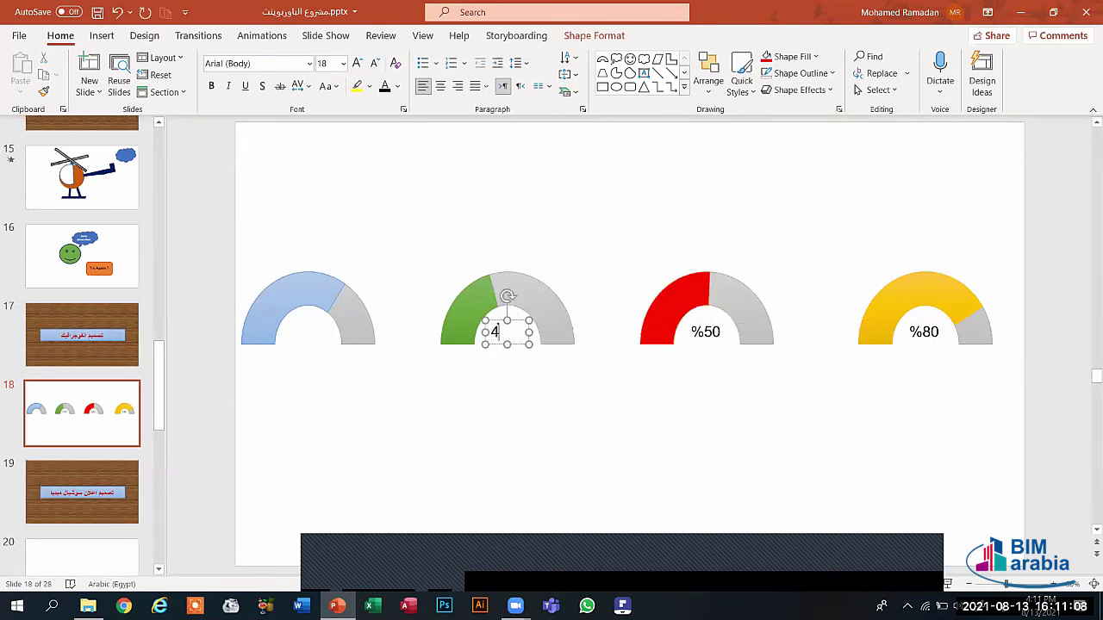
type("40")
type("%")
left_click(517, 392)
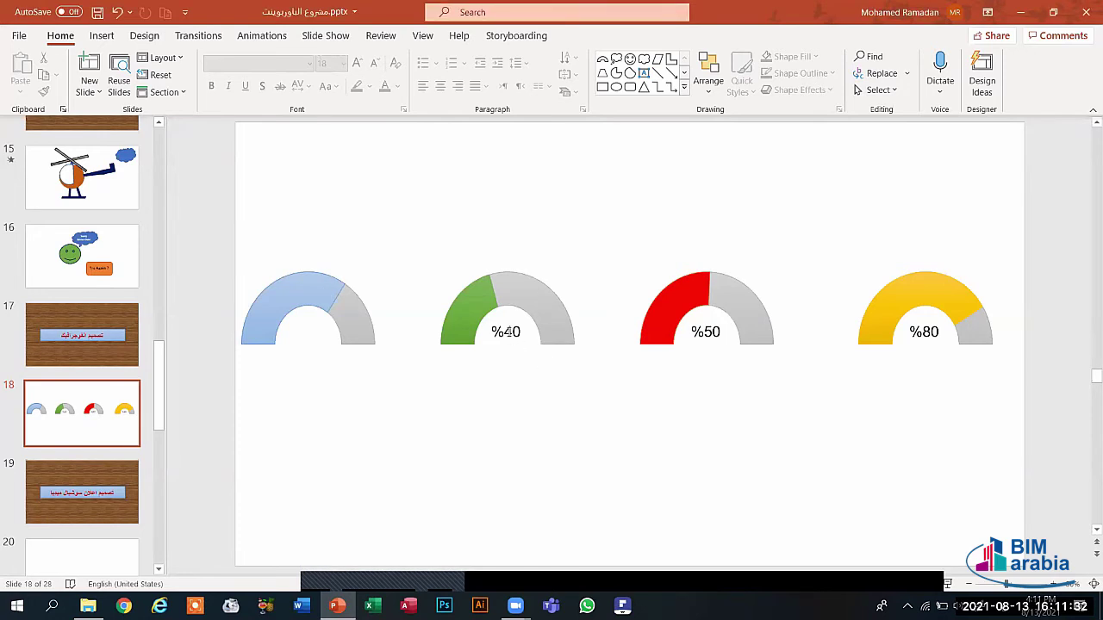
Copy the 40% label onto the blue gauge and change it to 60%.
left_click(505, 336)
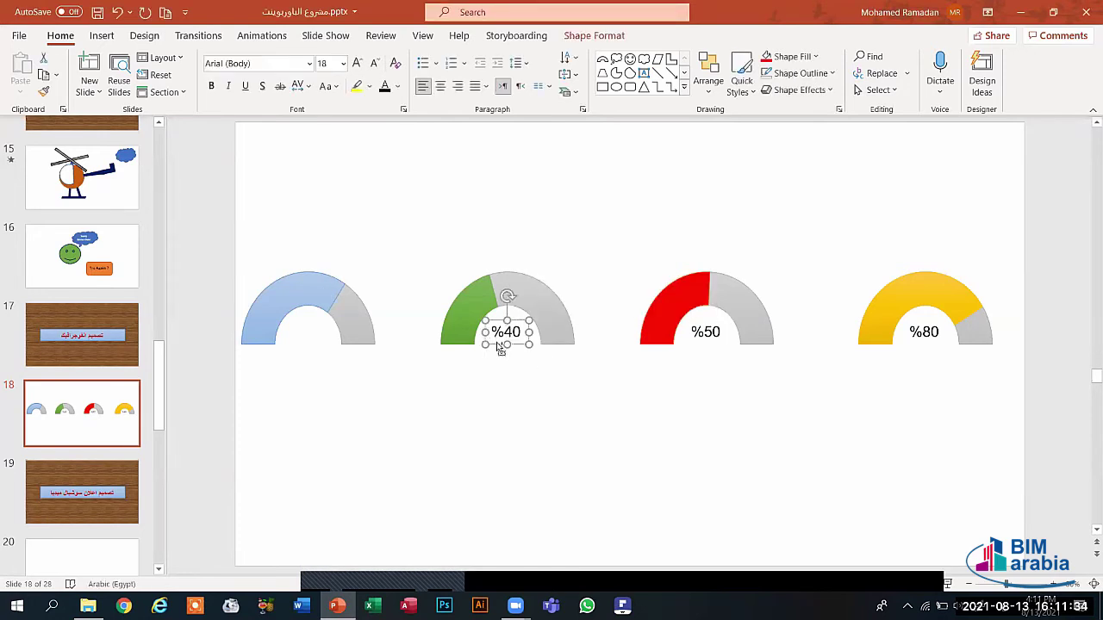
left_click_drag(501, 347, 297, 339)
double_click(297, 338)
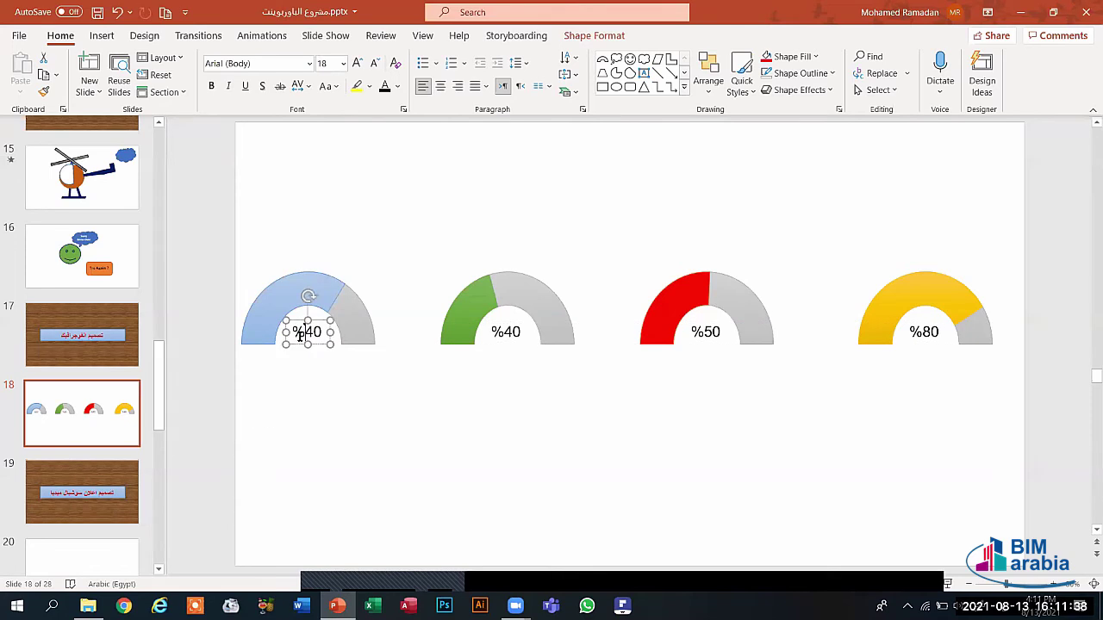
type("60")
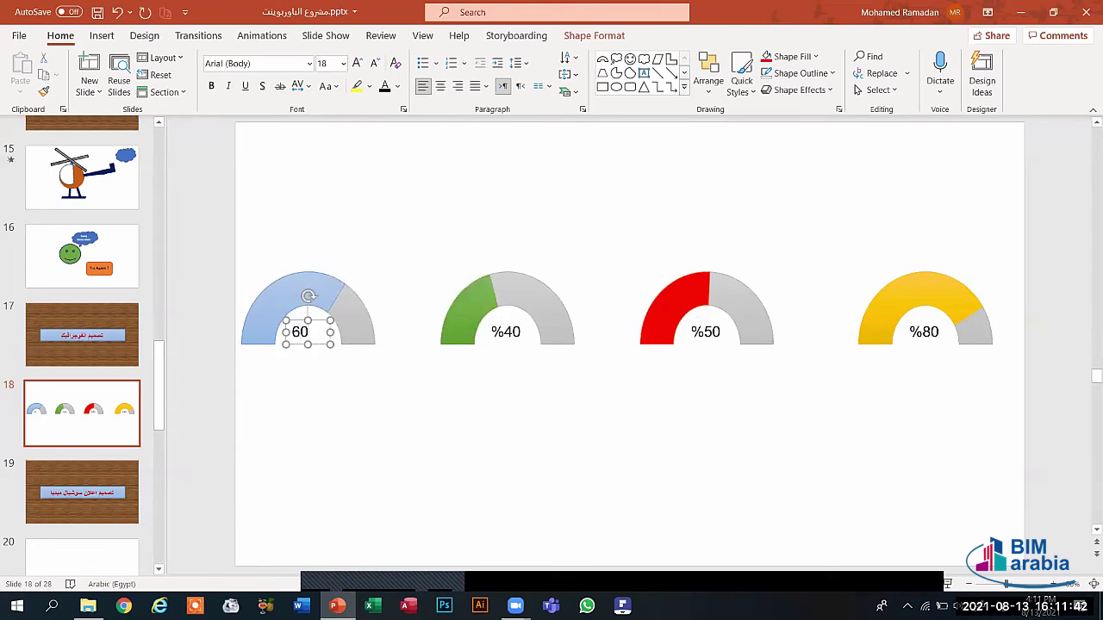
type("%")
left_click(373, 418)
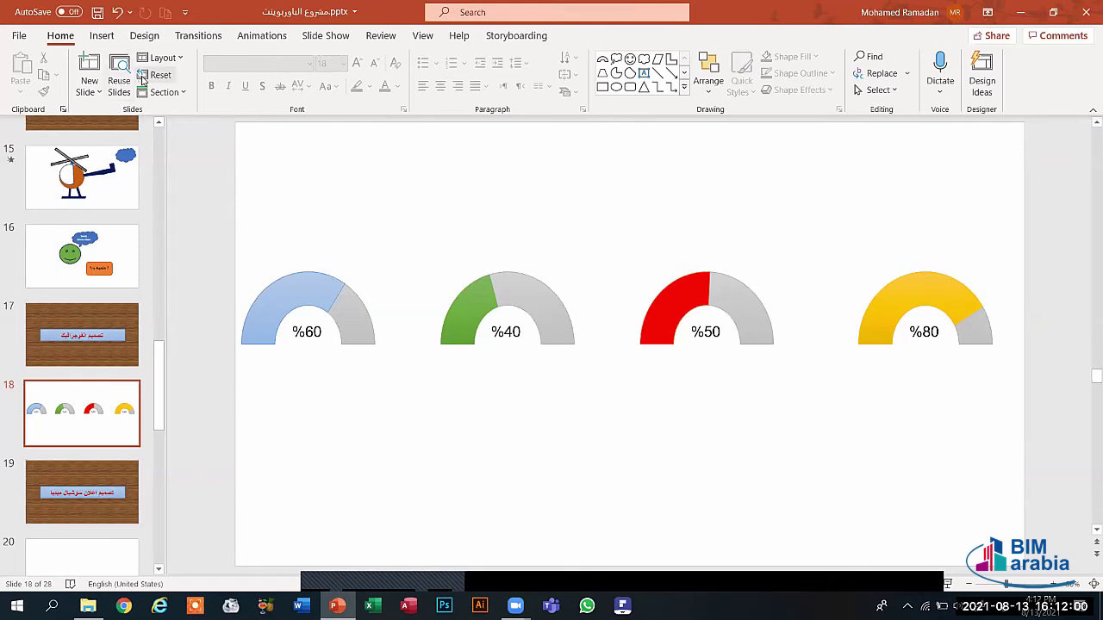
Draw a straight horizontal line across the slide just below the four gauges.
left_click(101, 36)
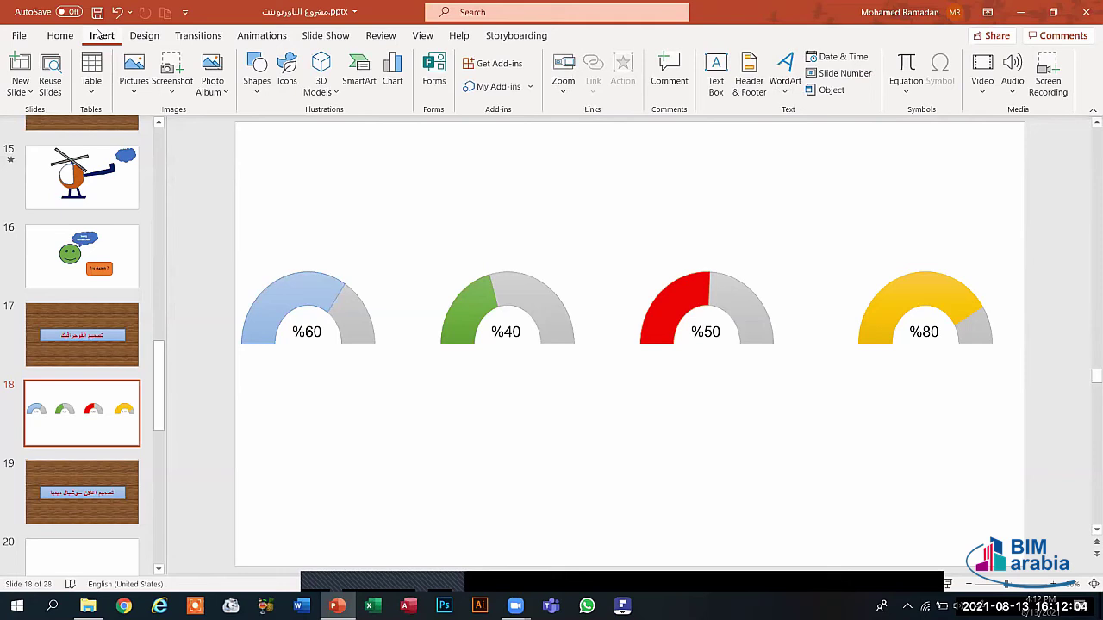
left_click(253, 94)
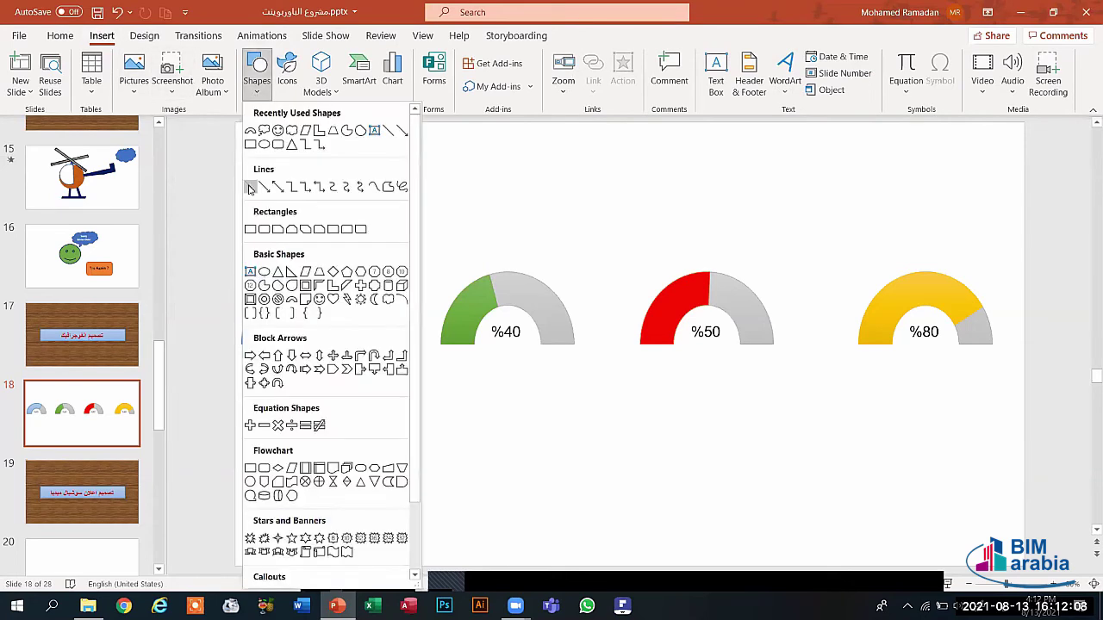
left_click(249, 189)
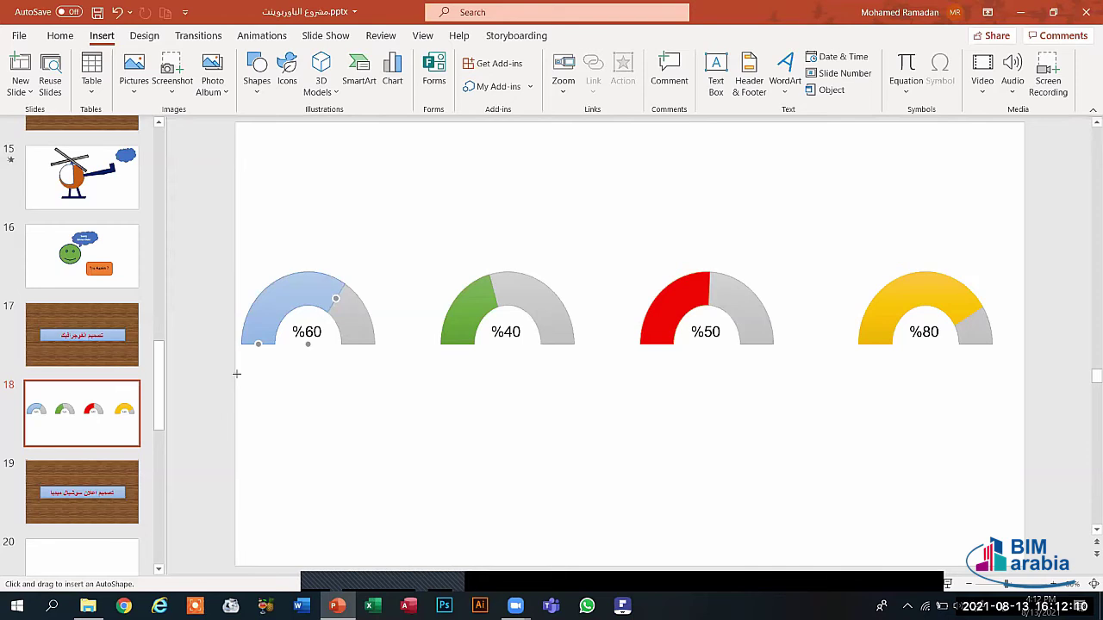
left_click_drag(495, 428, 1024, 425)
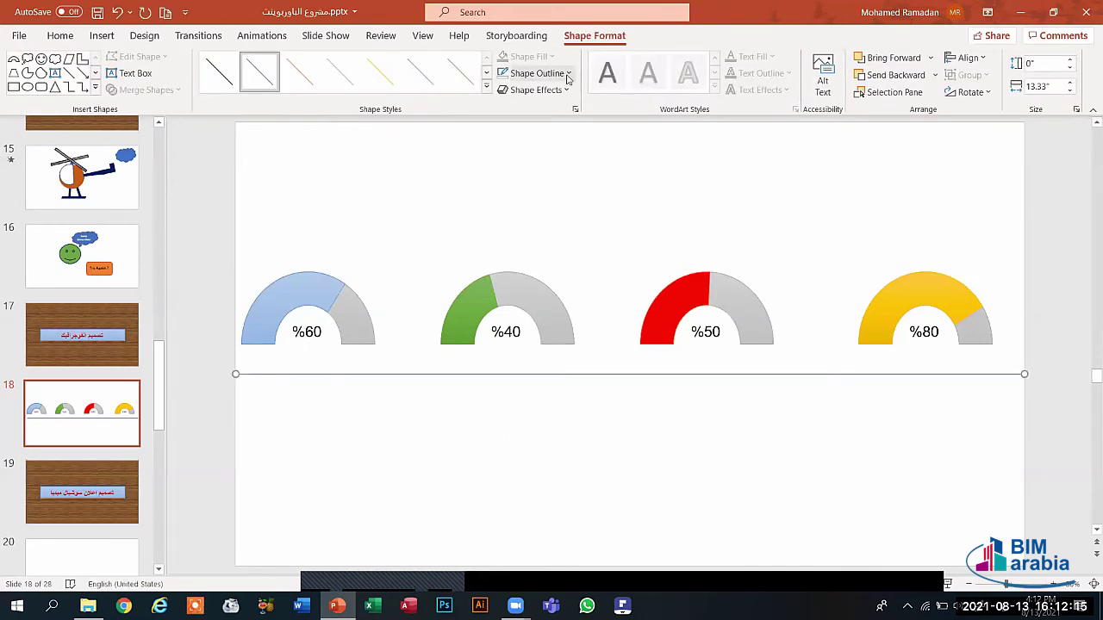
Give the divider line a 1½ pt weight and a light grey outline colour.
left_click(219, 73)
left_click(566, 73)
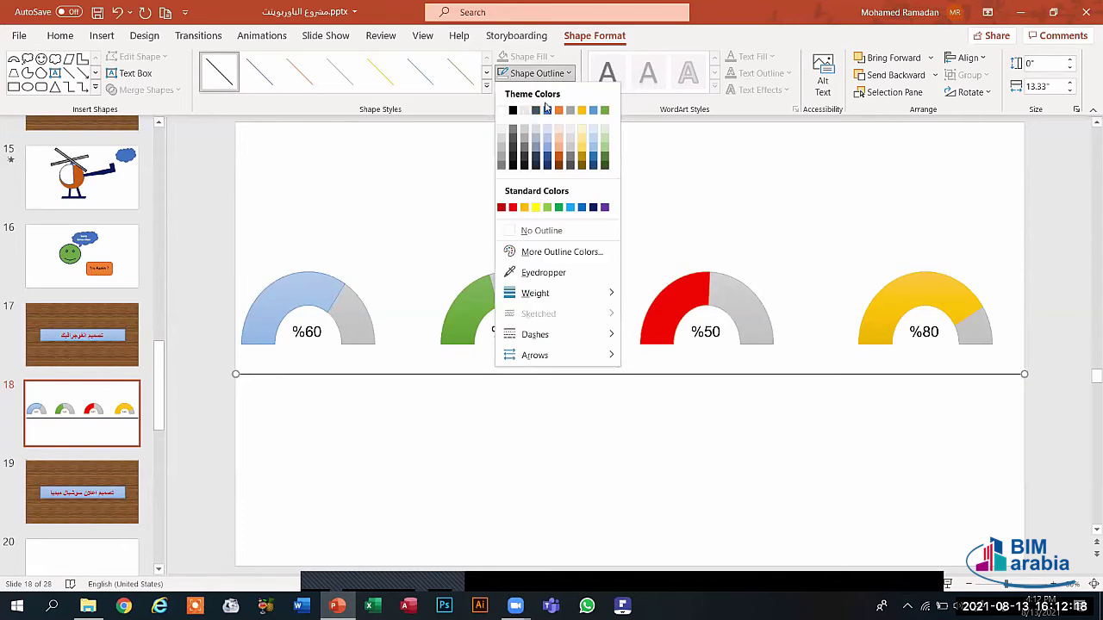
left_click(514, 111)
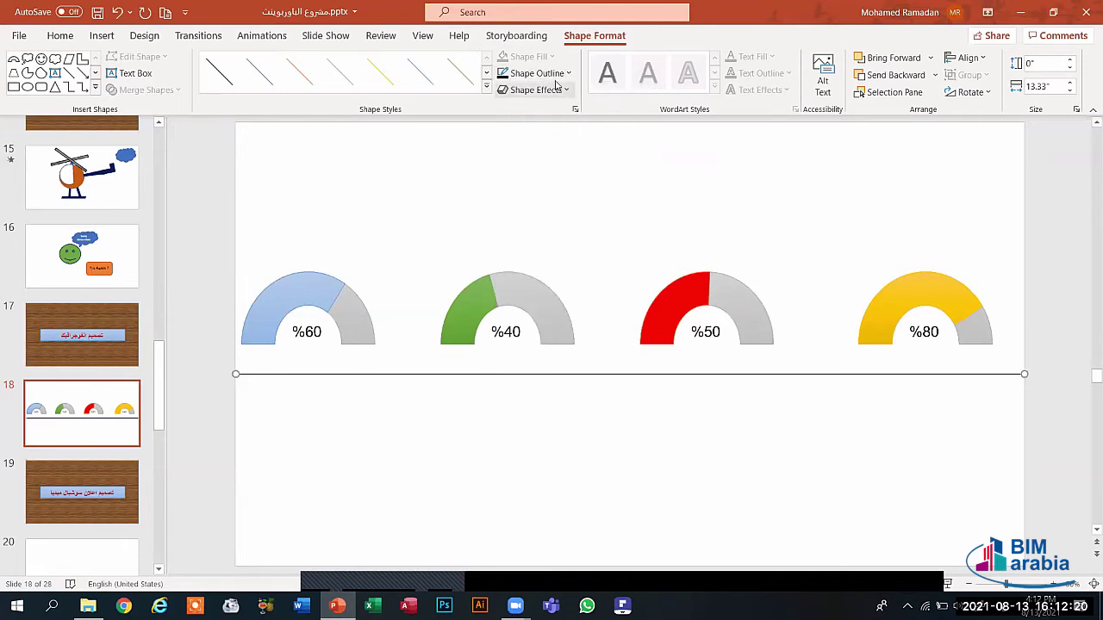
left_click(534, 75)
mouse_move(589, 293)
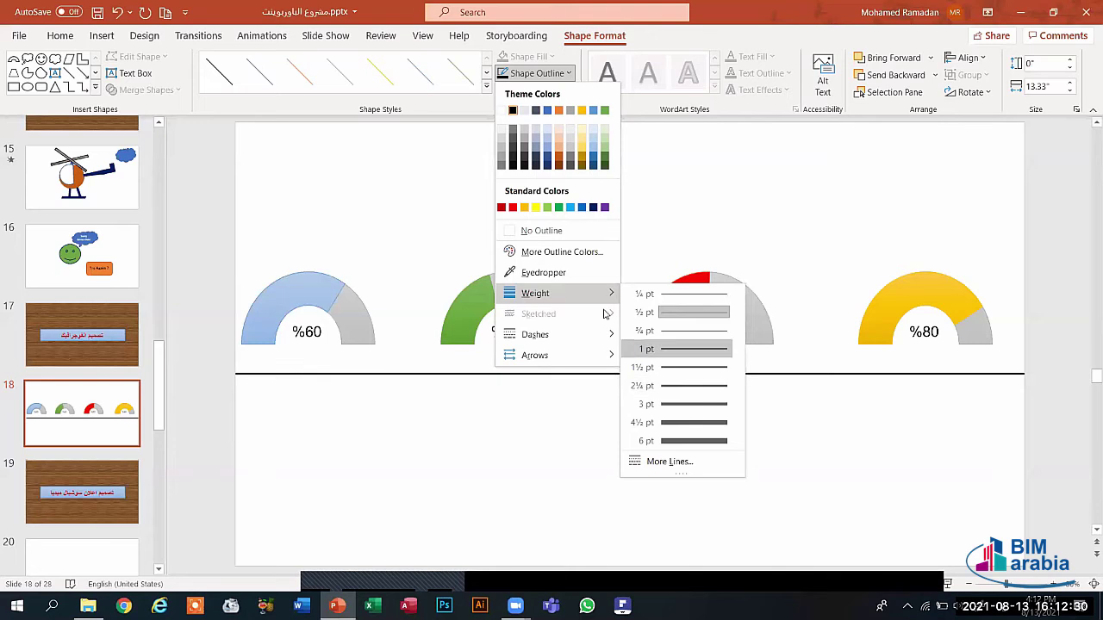
left_click(689, 375)
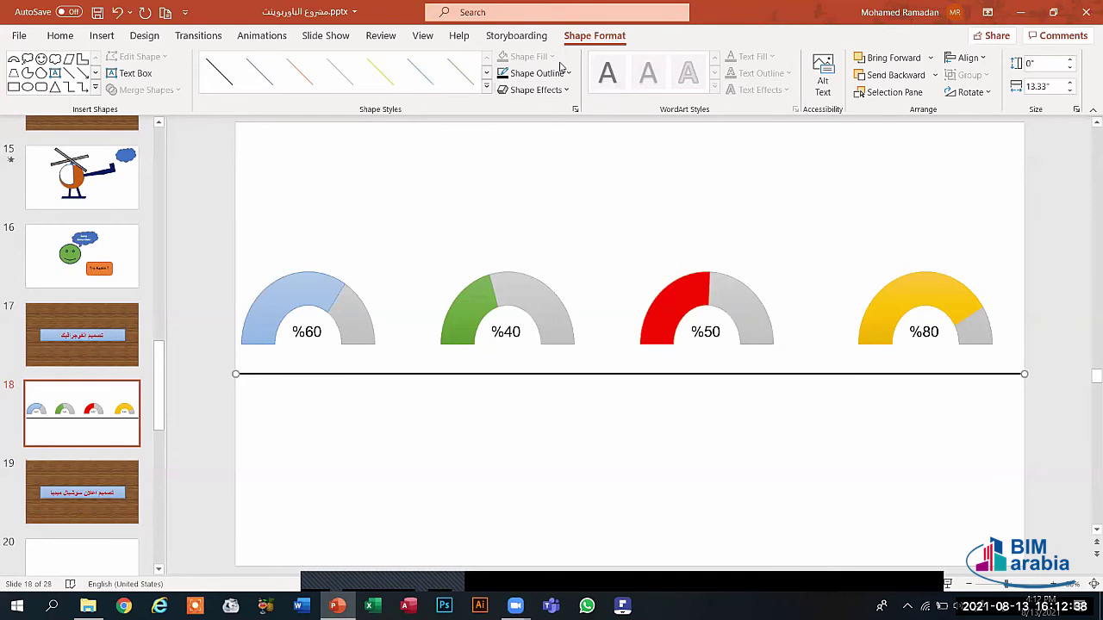
left_click(534, 74)
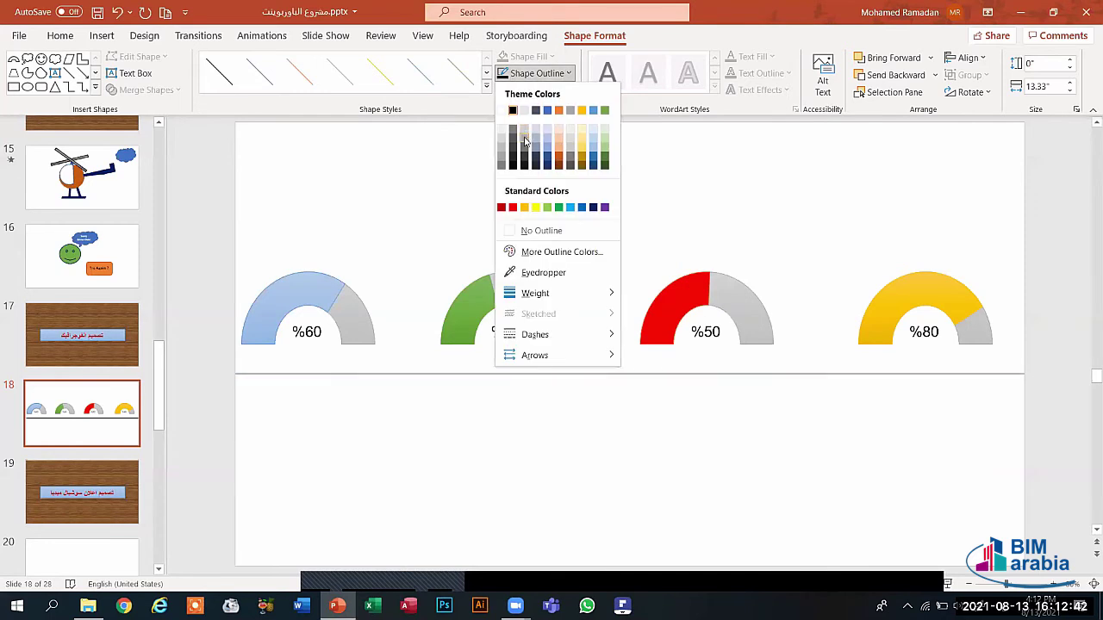
left_click(525, 140)
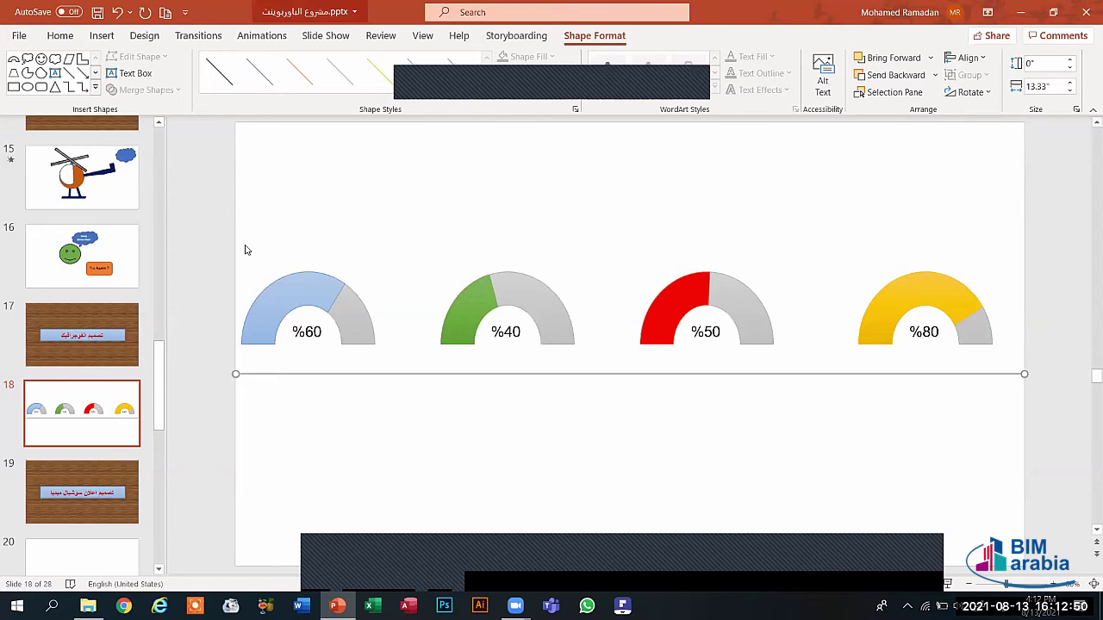
left_click(754, 379)
Drag a selection box around all four gauges to select them together.
left_click_drag(754, 379, 997, 360)
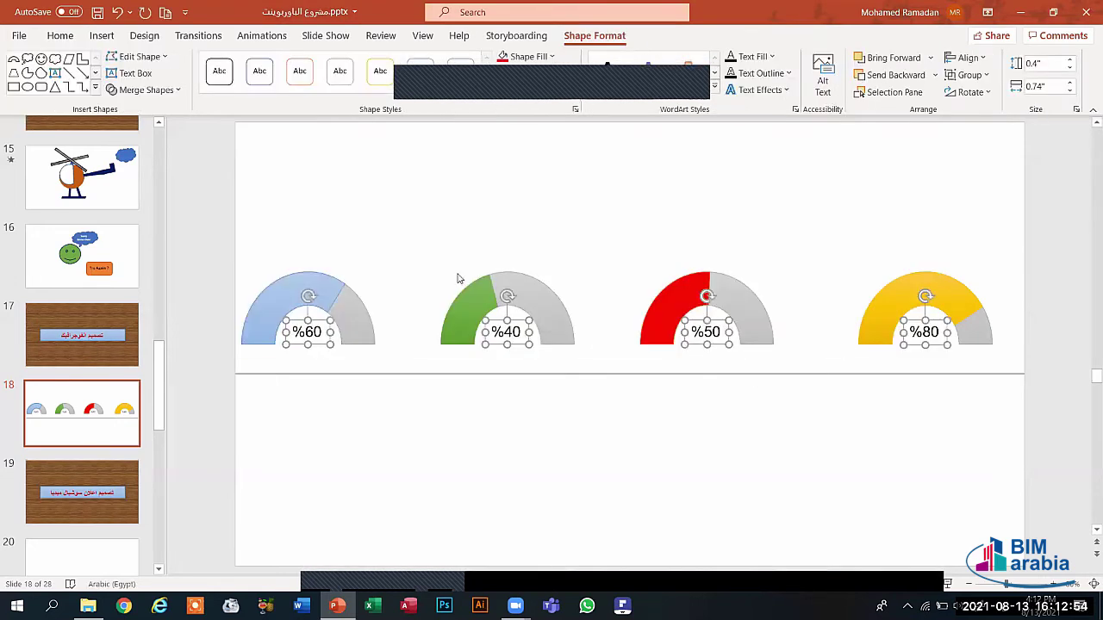
left_click(965, 187)
left_click_drag(969, 183, 248, 353)
left_click(395, 261)
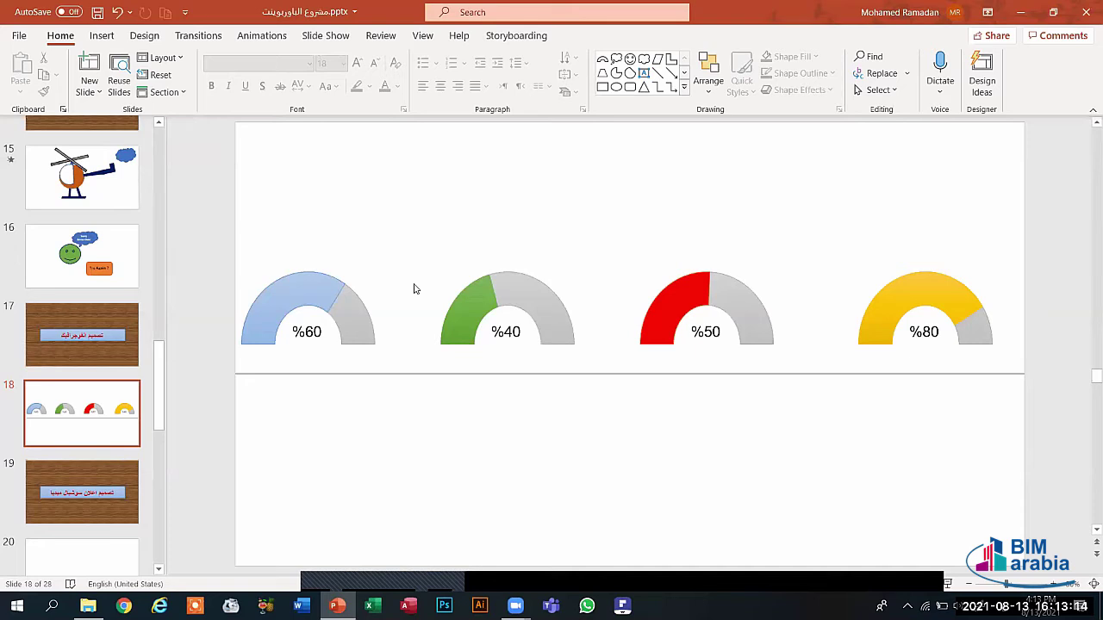
Draw a small oval circle at the left end of the yellow gauge's arc.
left_click(102, 35)
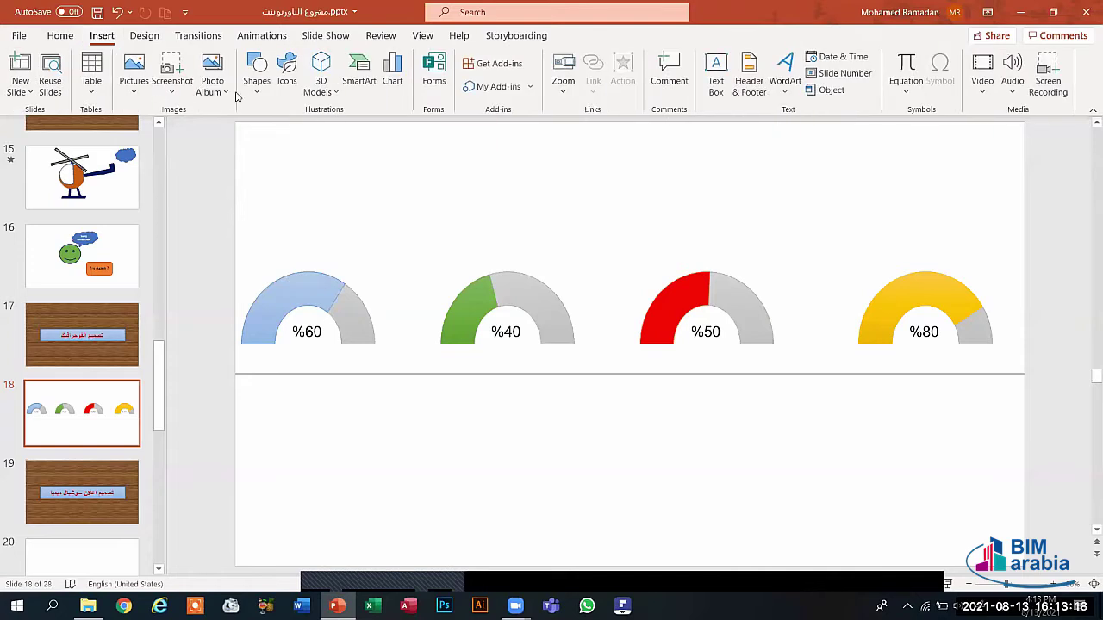
left_click(256, 76)
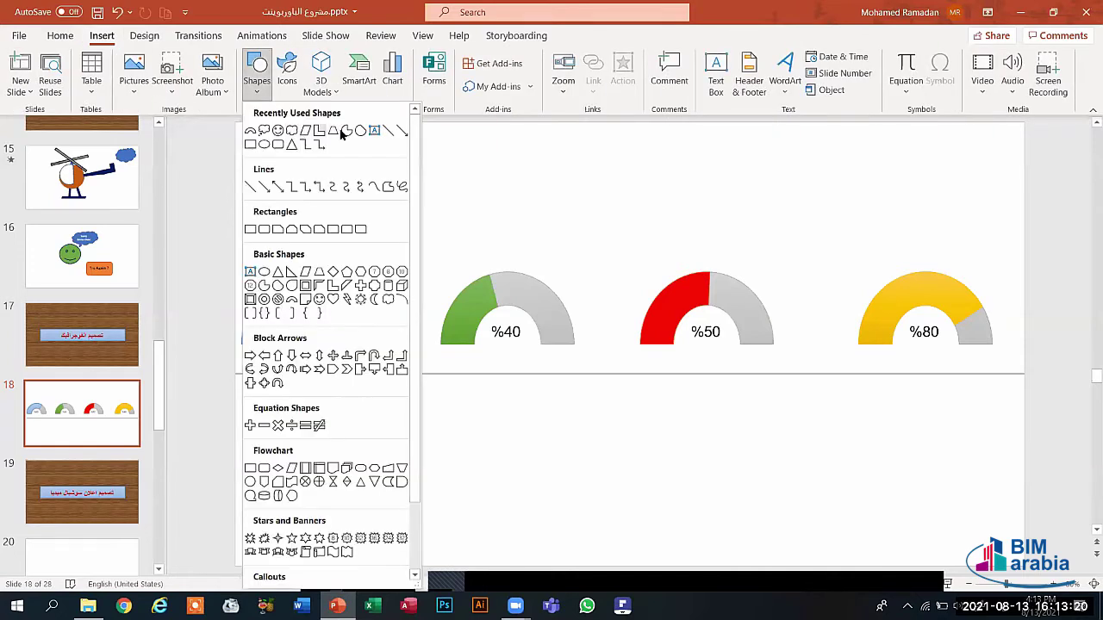
left_click(264, 145)
left_click_drag(401, 185, 883, 295)
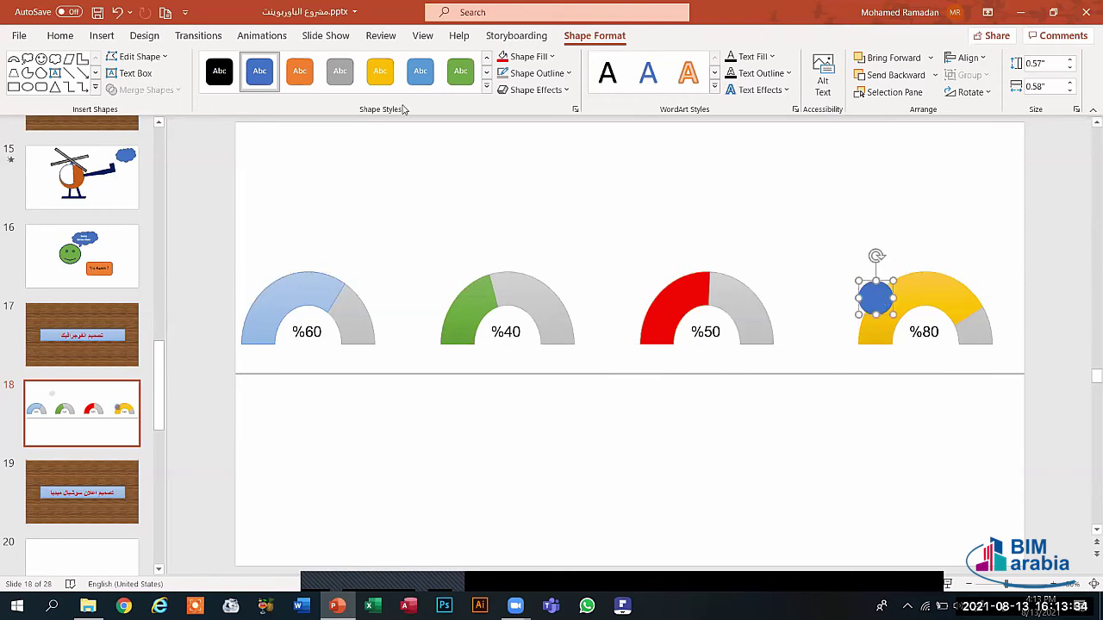
Fill the circle white, remove its outline, and add an outer drop shadow.
left_click(551, 56)
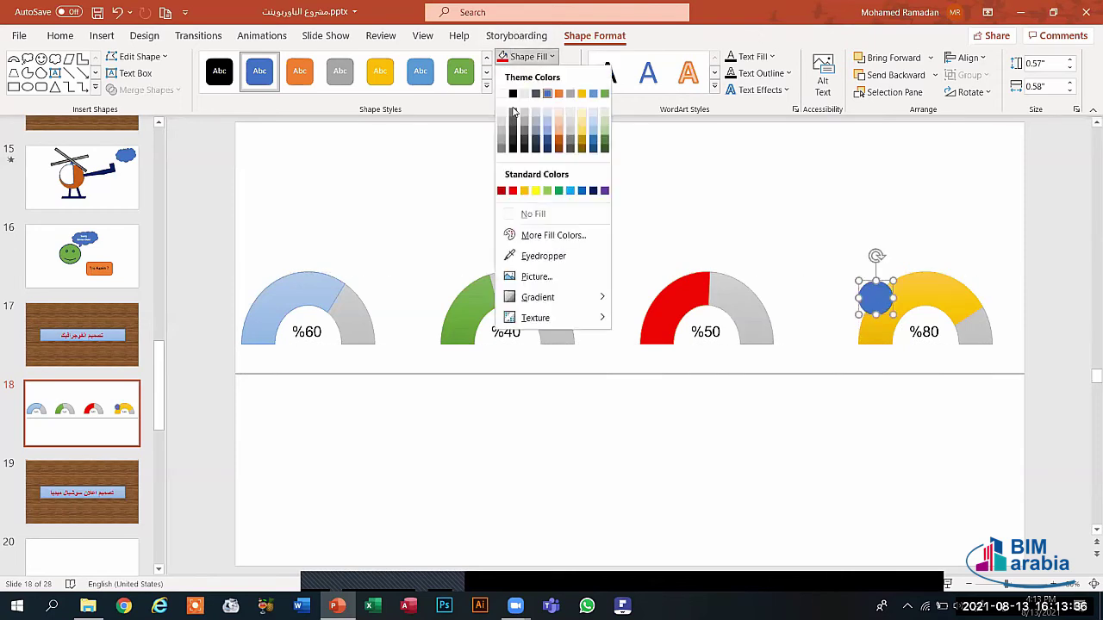
left_click(503, 95)
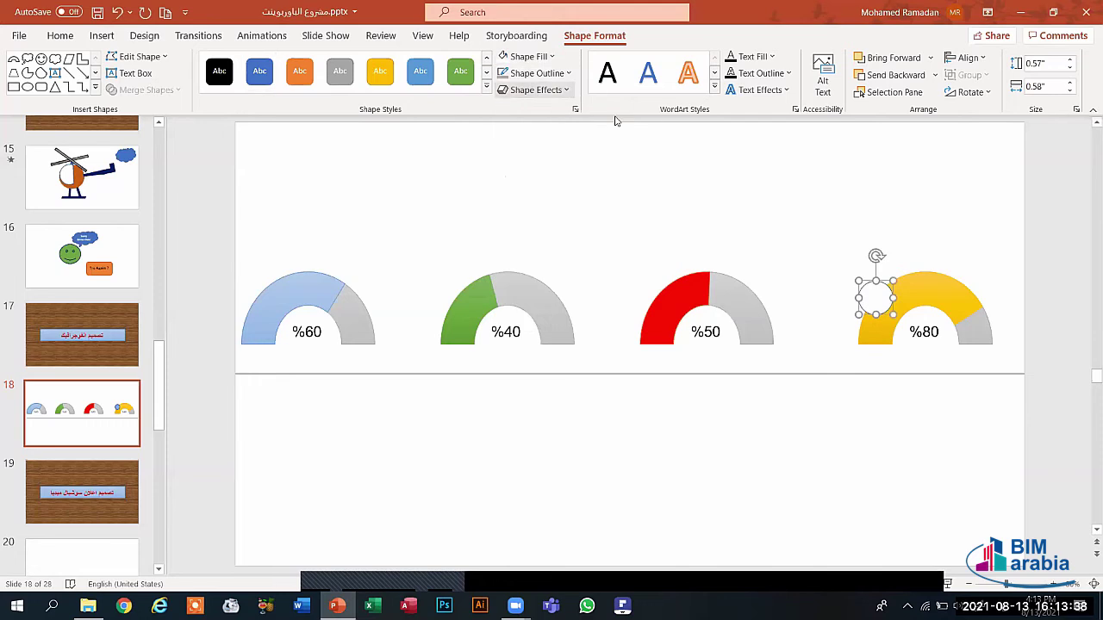
left_click(559, 74)
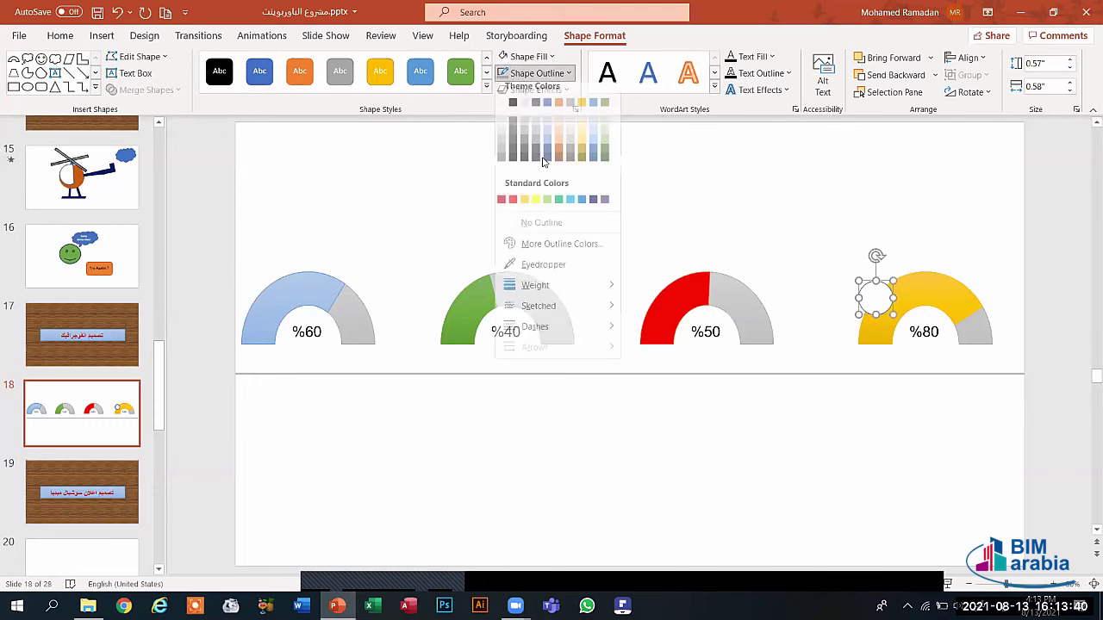
left_click(543, 232)
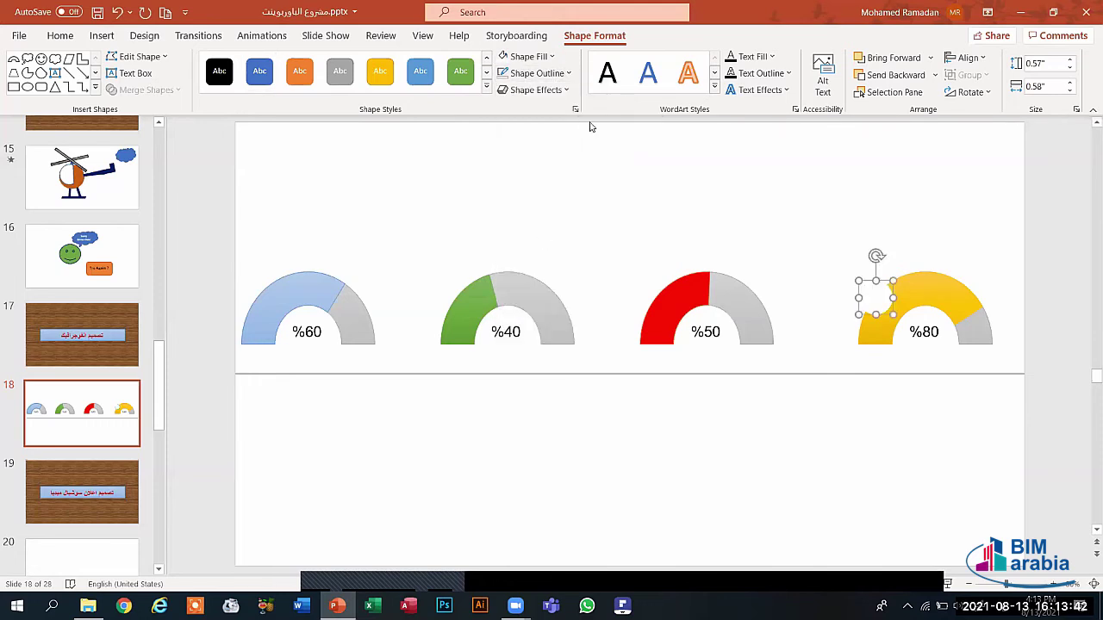
left_click(552, 89)
mouse_move(568, 118)
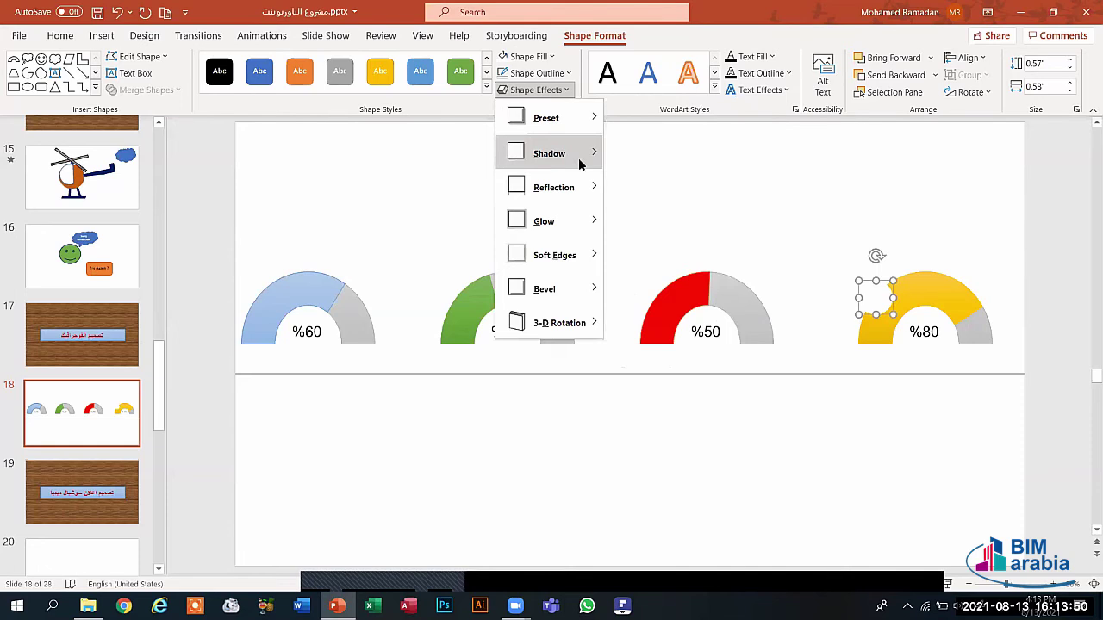
mouse_move(578, 157)
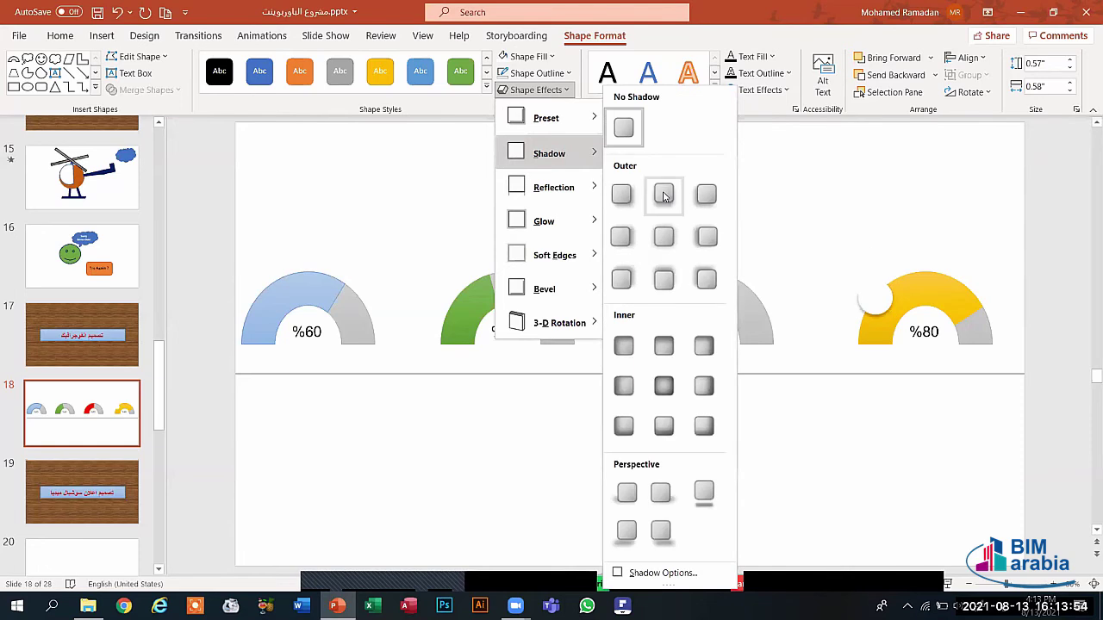
left_click(927, 364)
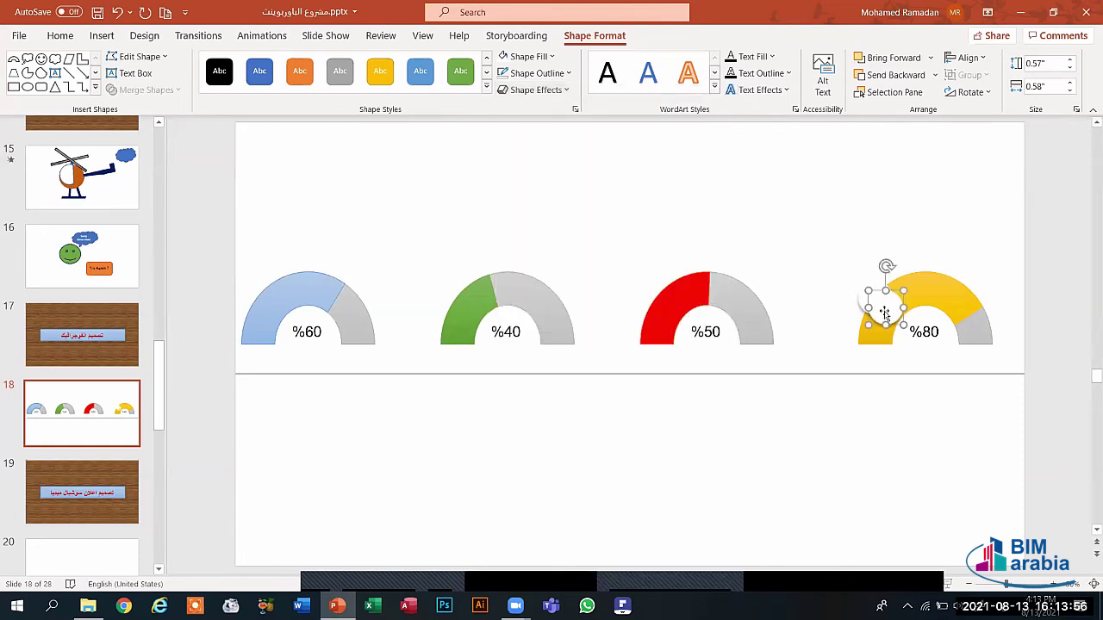
Place copies of the shadowed white circle at the left ends of the red, green and blue gauges.
left_click_drag(885, 315, 649, 305)
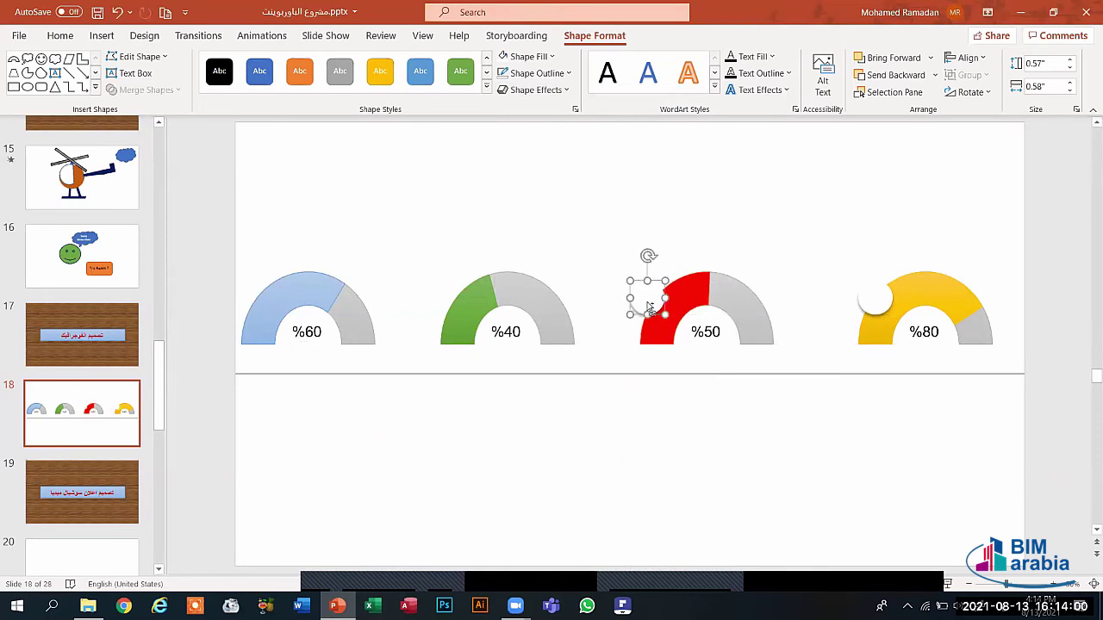
key("ctrl+d")
left_click_drag(423, 295, 449, 293)
key("ctrl+d")
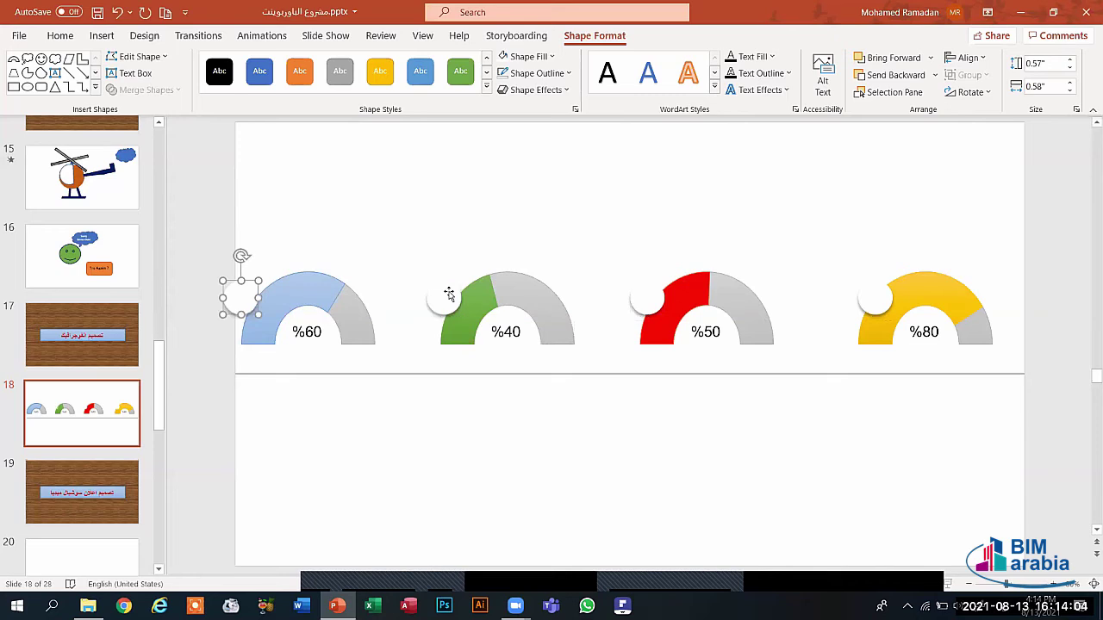
left_click(431, 261)
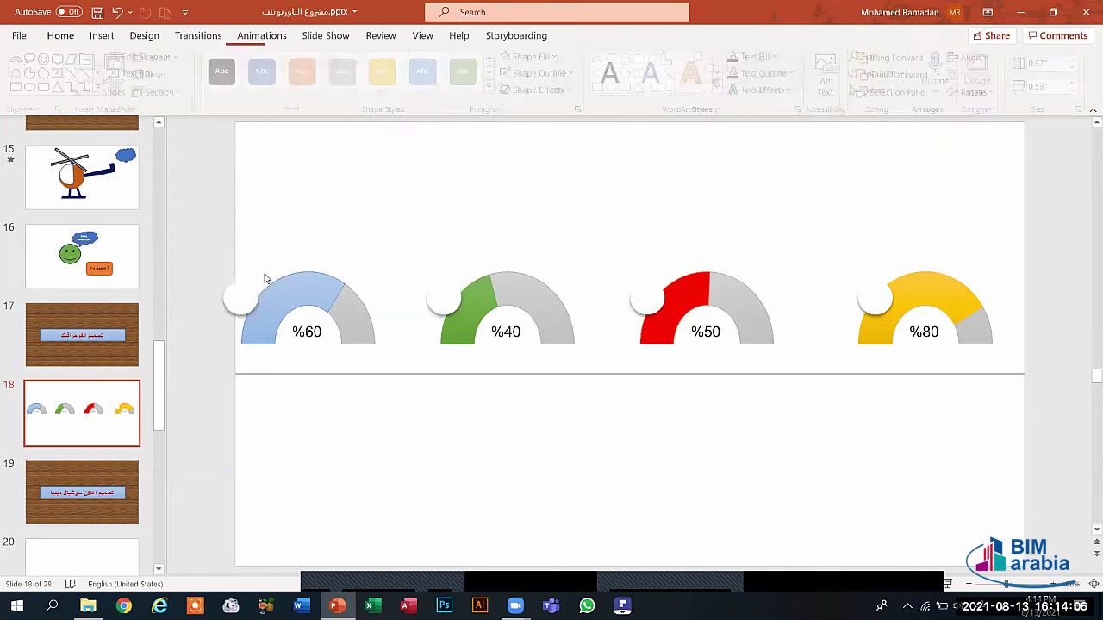
left_click_drag(242, 300, 266, 299)
left_click(396, 263)
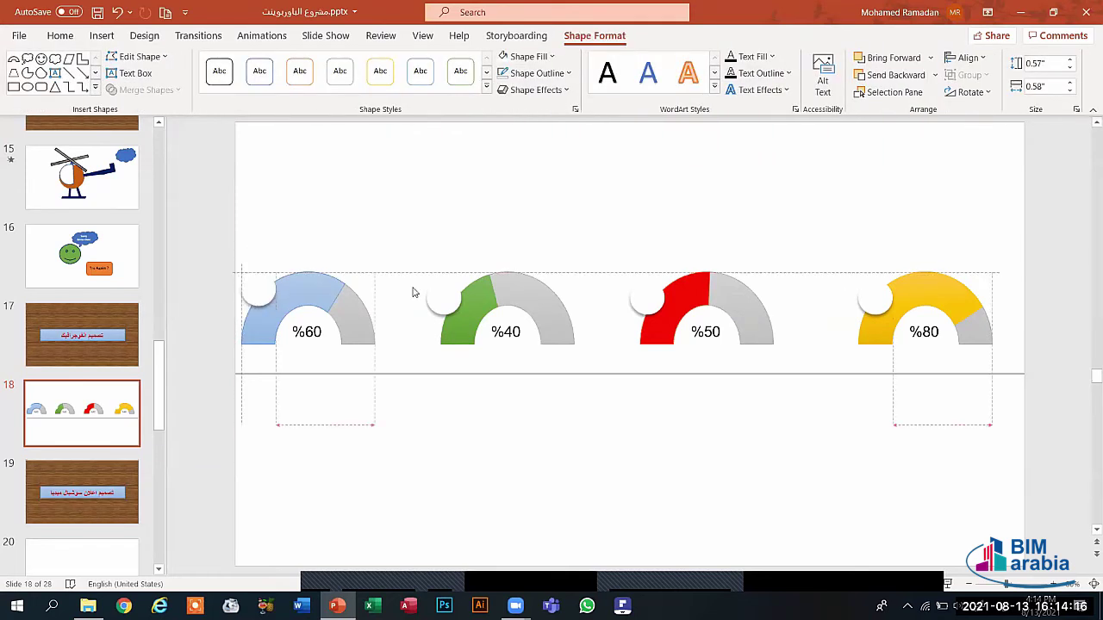
Align the green, red and yellow gauges' circles with one another using smart guides.
left_click_drag(453, 288, 460, 285)
left_click_drag(638, 294, 652, 293)
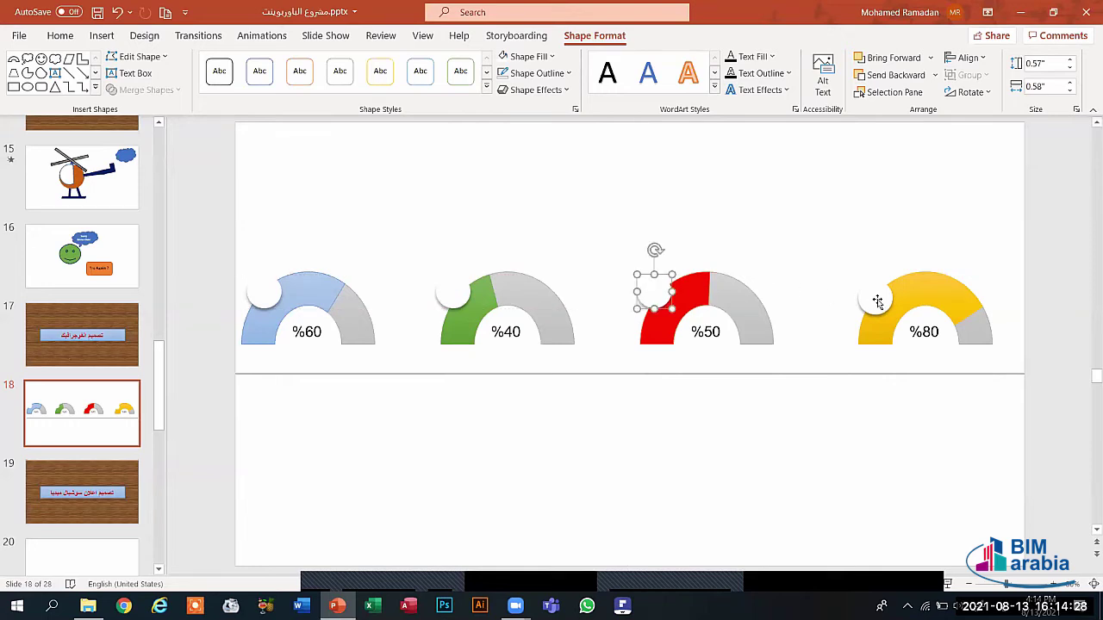
left_click_drag(876, 297, 876, 294)
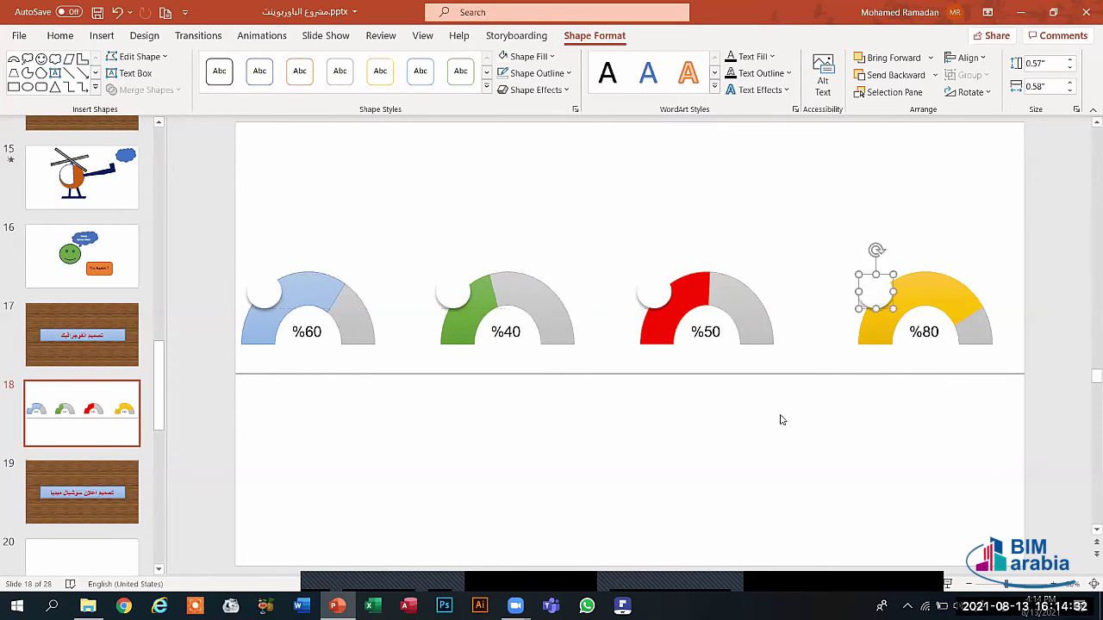
left_click(773, 440)
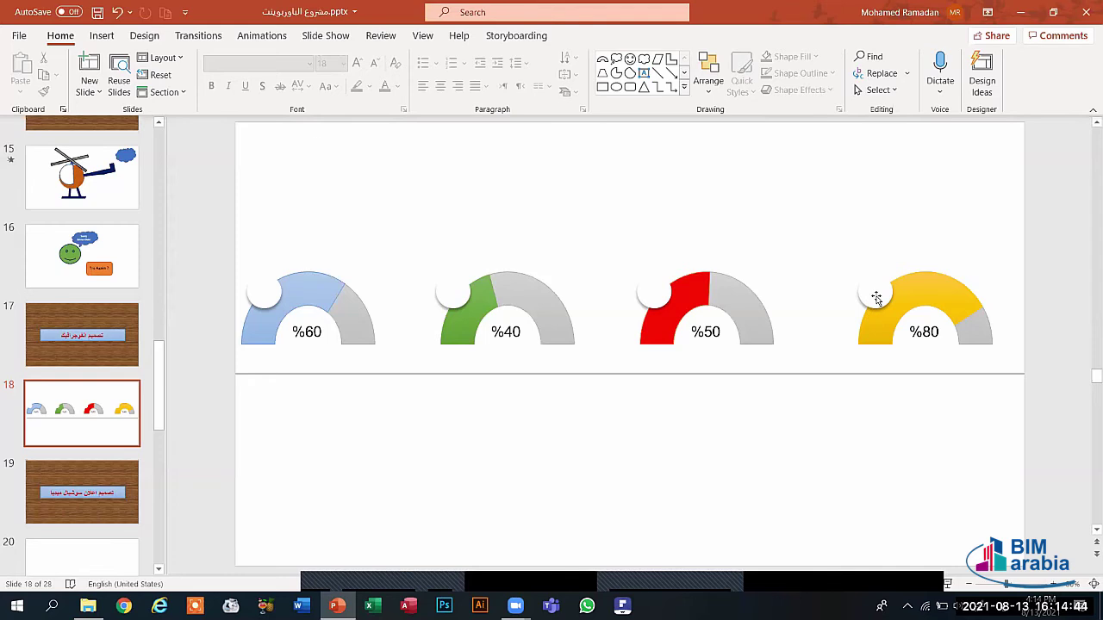
Insert the smiling-face-with-halo icon and shrink it onto the yellow gauge's white circle.
left_click(102, 36)
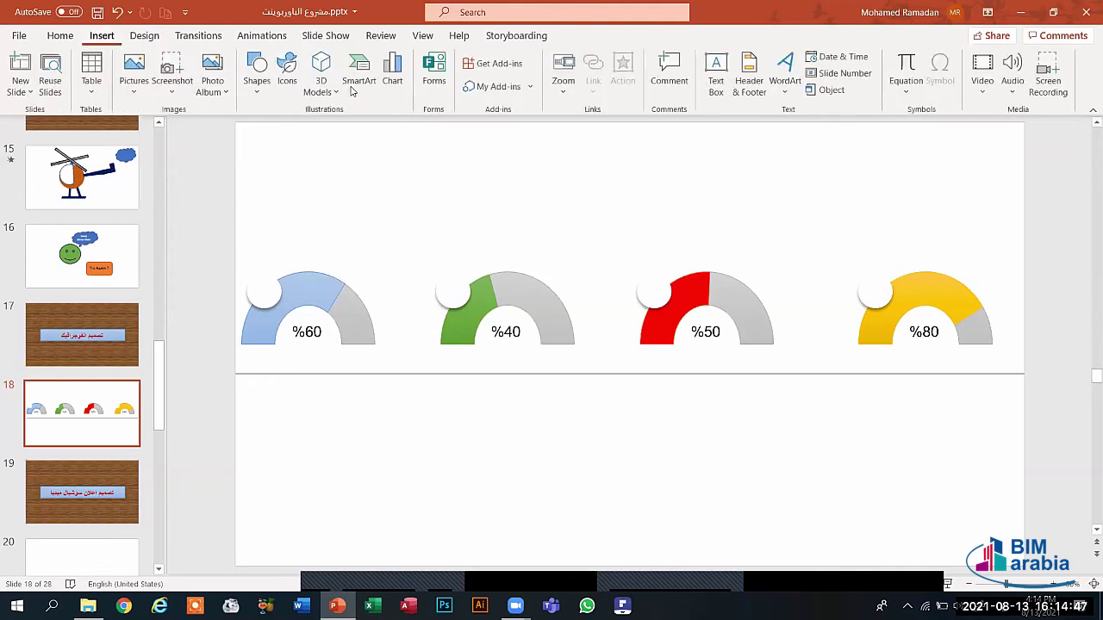
left_click(287, 71)
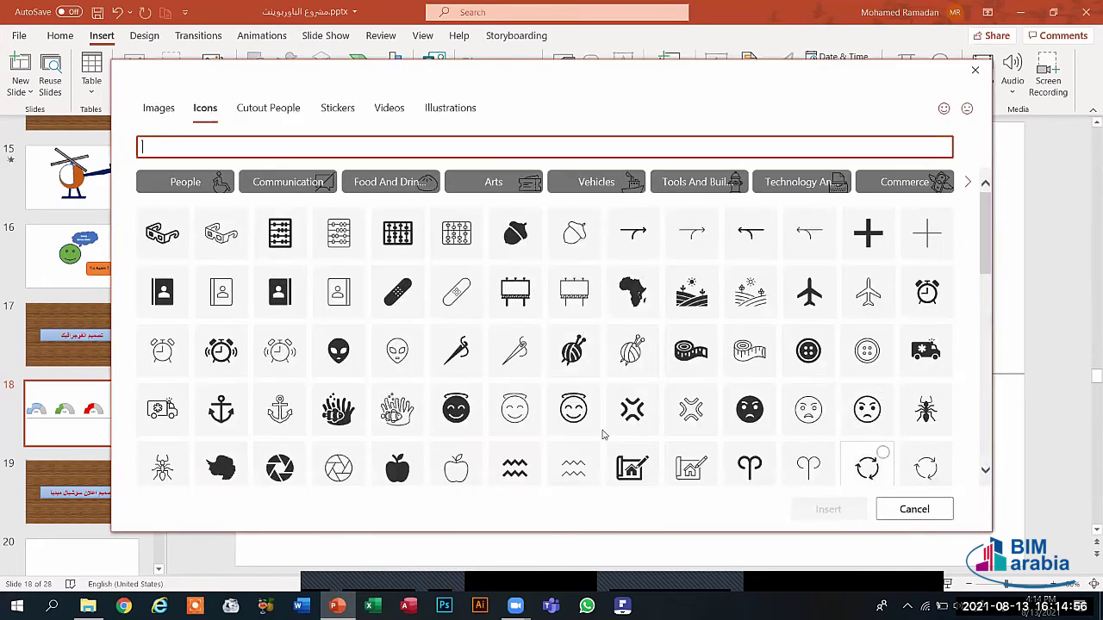
left_click(565, 417)
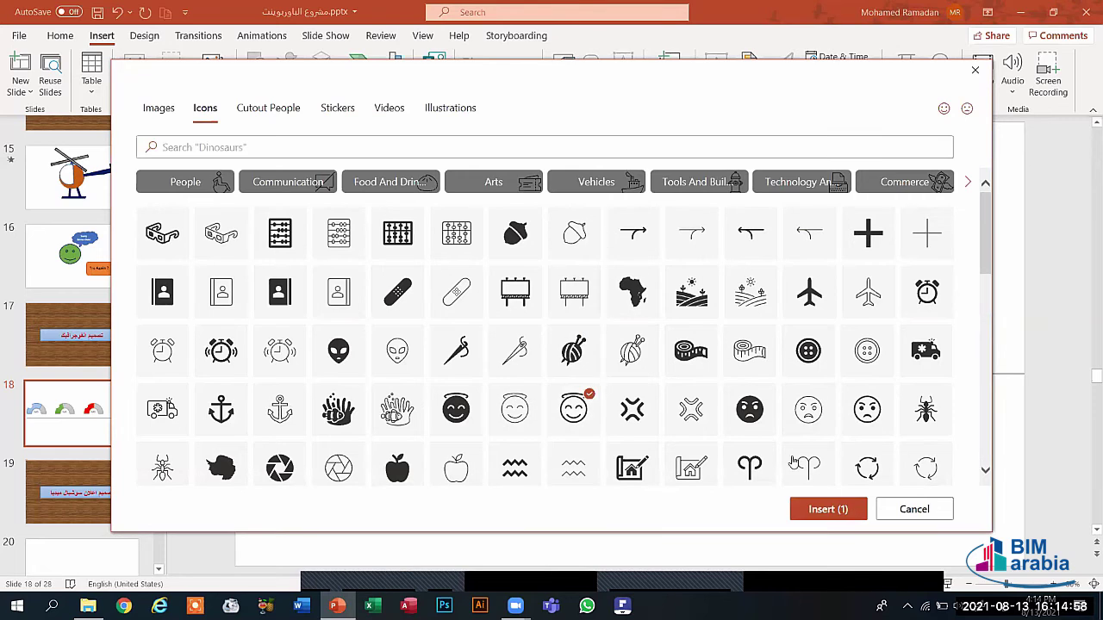
key("Return")
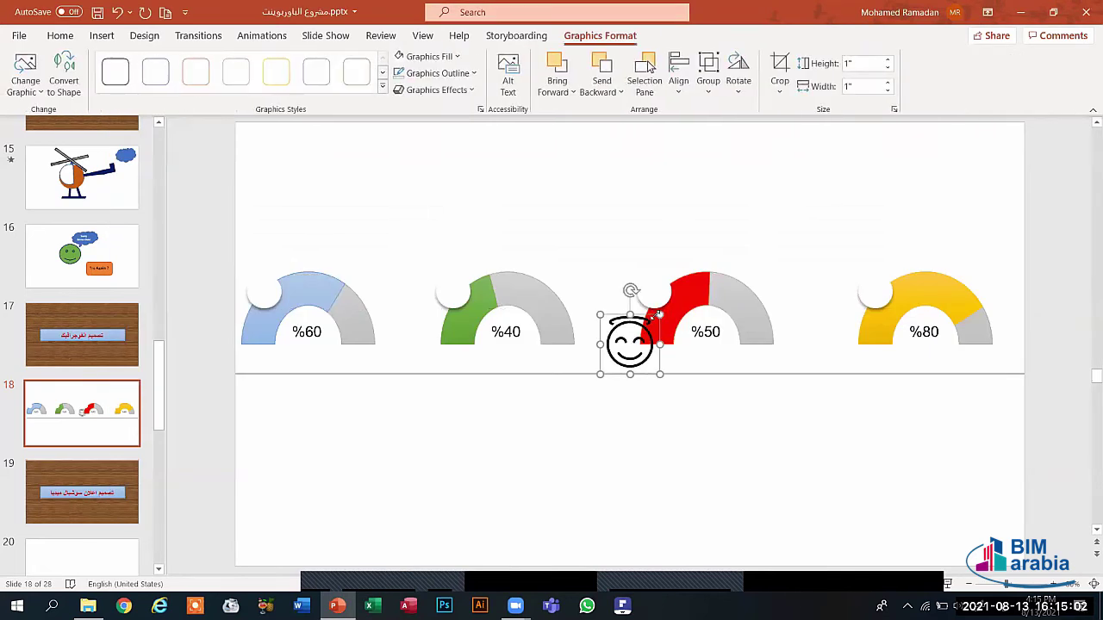
left_click_drag(656, 315, 876, 293)
Insert the airplane icon, shrink it to 0.44", tilt it and set it in the red gauge's white circle.
left_click(830, 267)
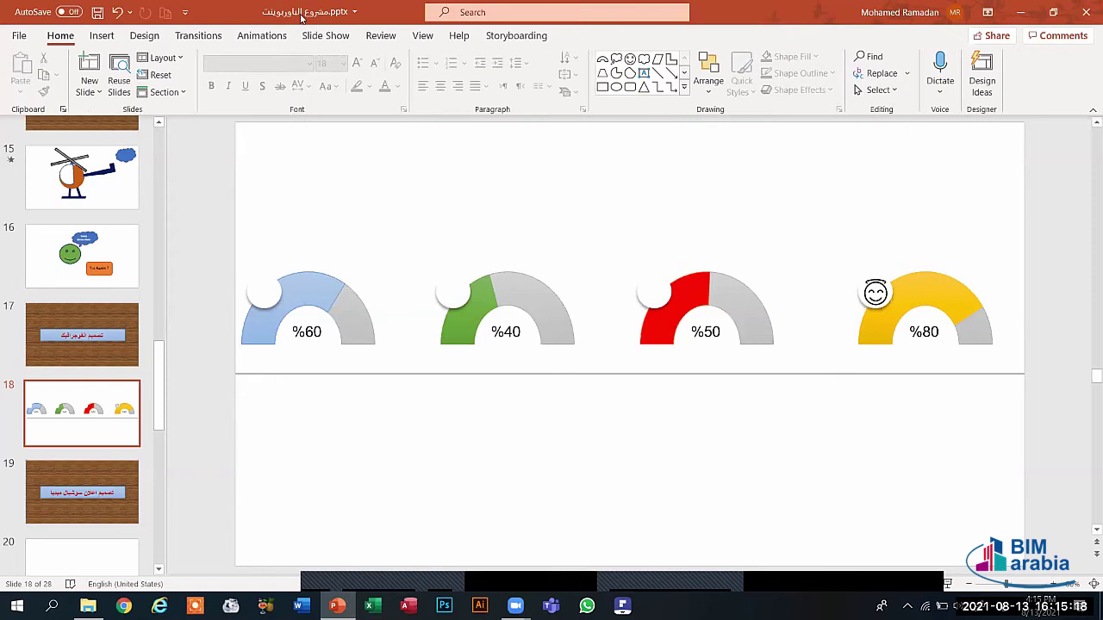
left_click(102, 36)
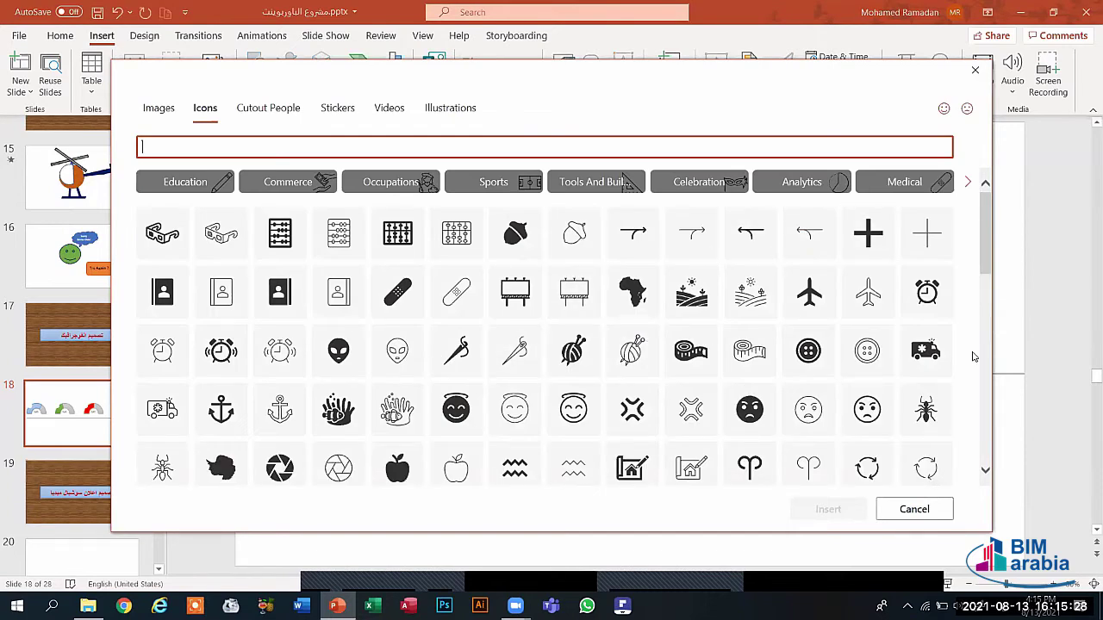
left_click(810, 293)
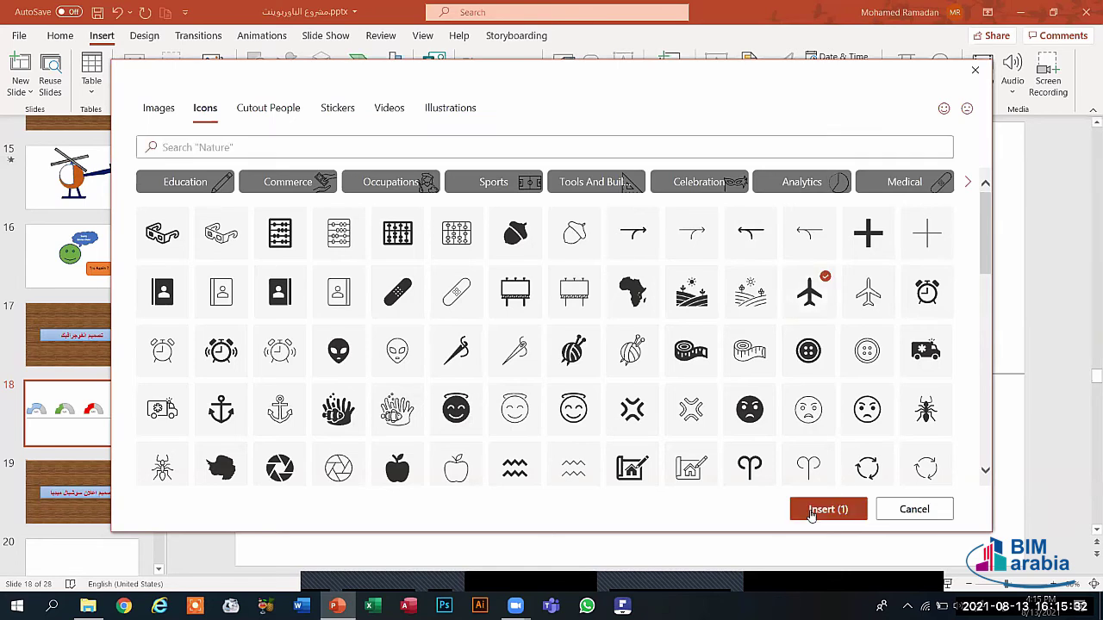
left_click(818, 515)
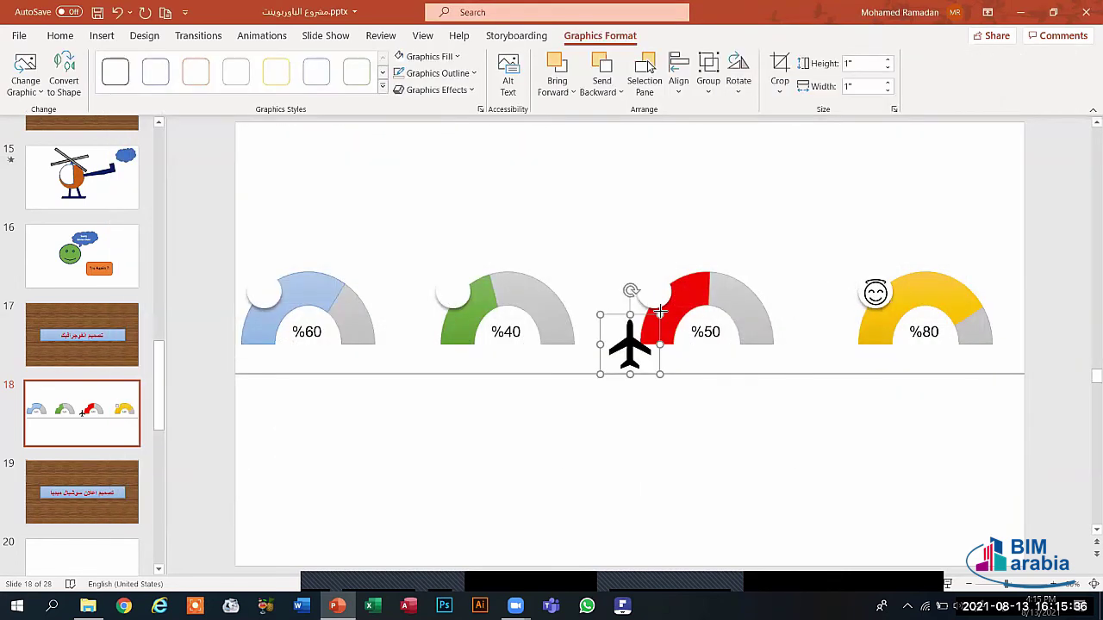
left_click_drag(659, 312, 632, 350)
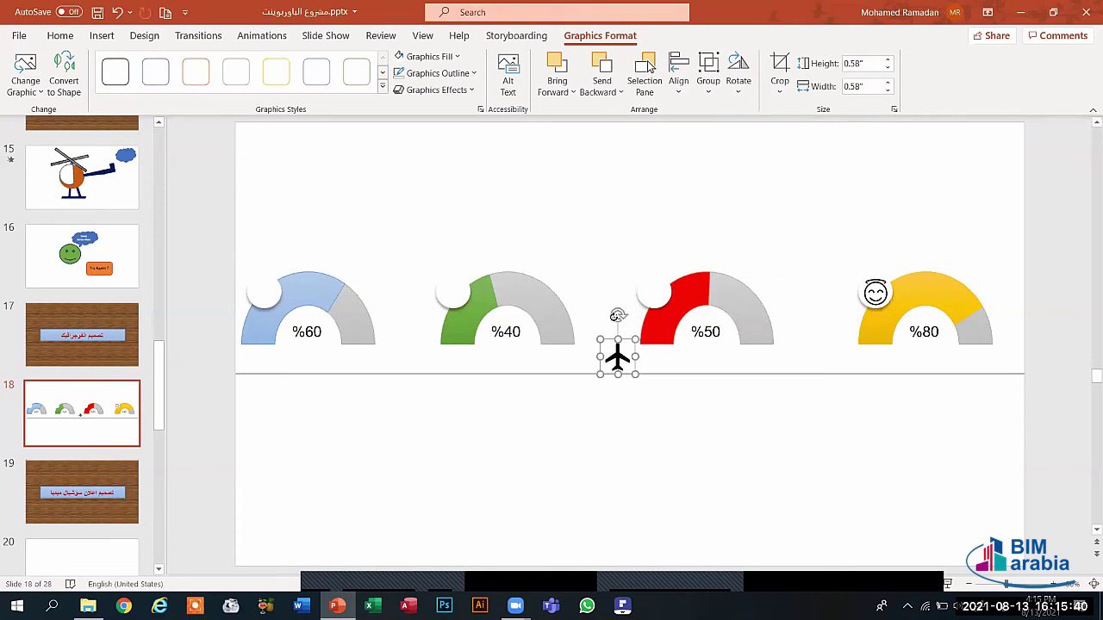
left_click_drag(617, 316, 639, 322)
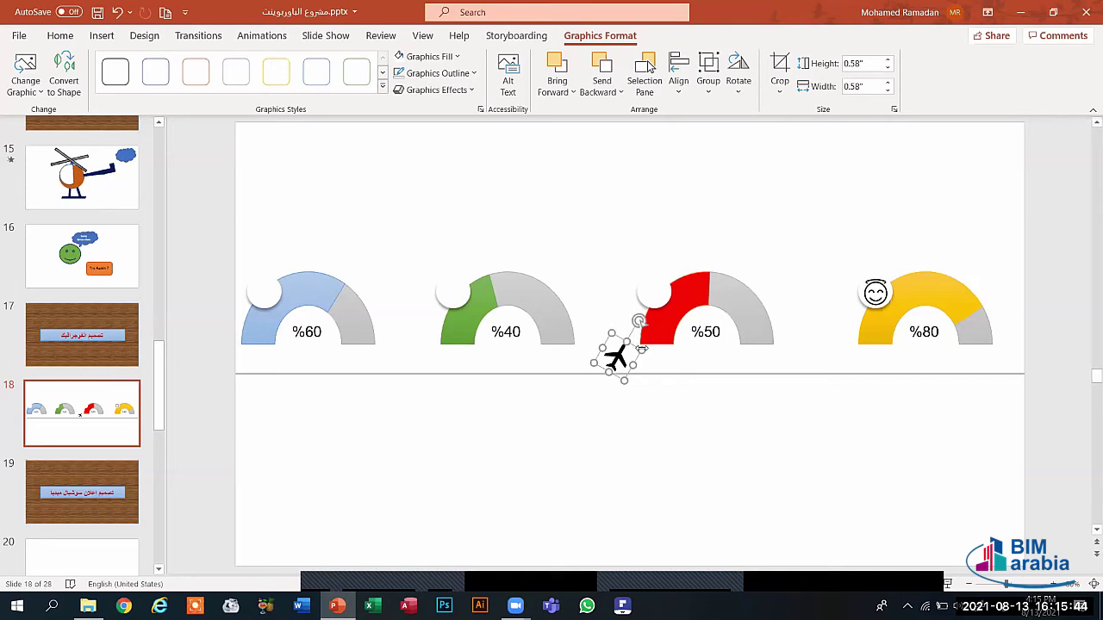
left_click_drag(640, 351, 652, 294)
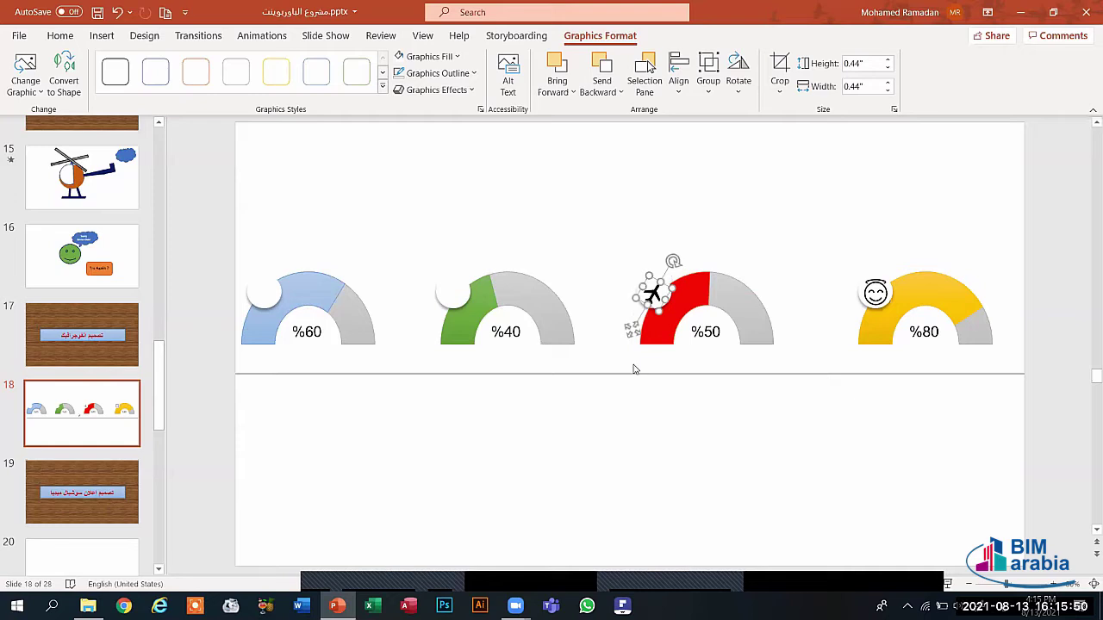
left_click(608, 445)
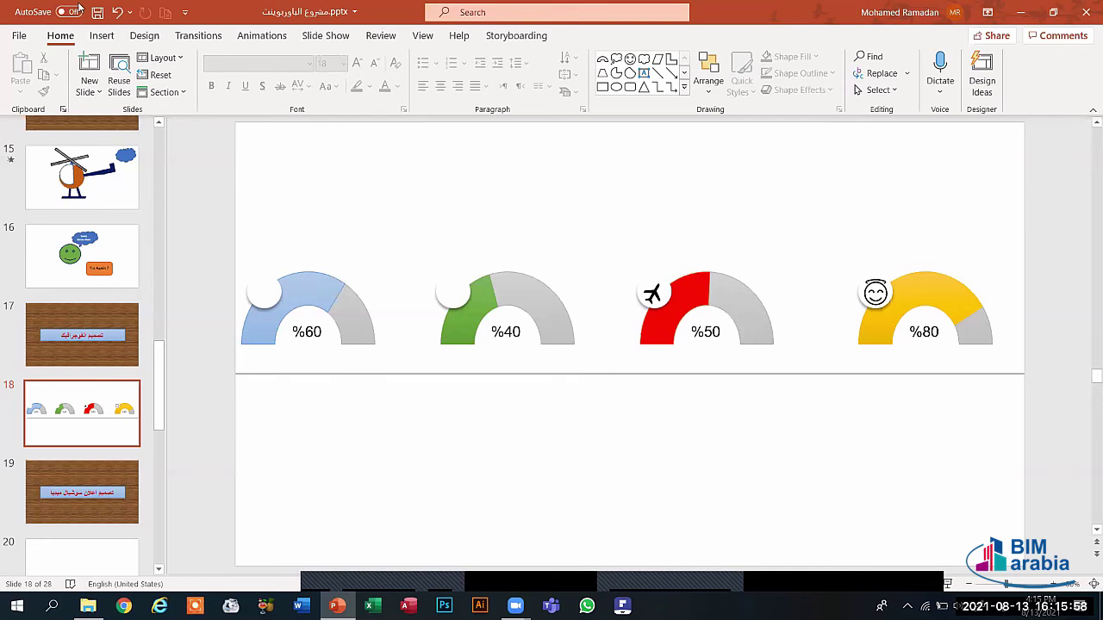
Pick the contact-card icon from the icon library, size it to 0.42" and place it on the green gauge's circle.
left_click(101, 34)
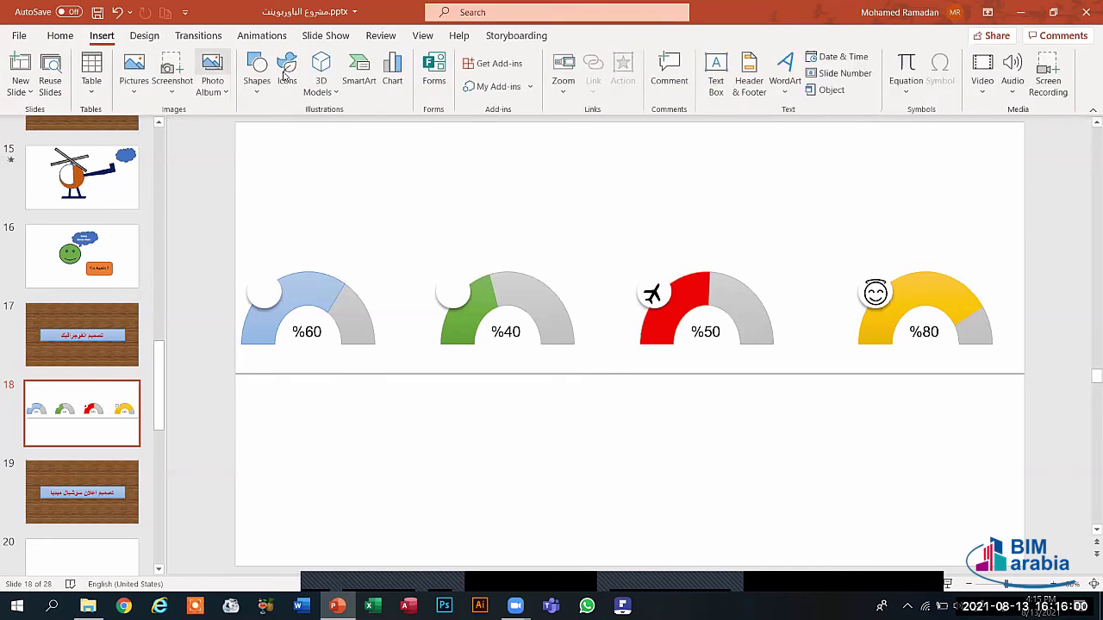
left_click(286, 74)
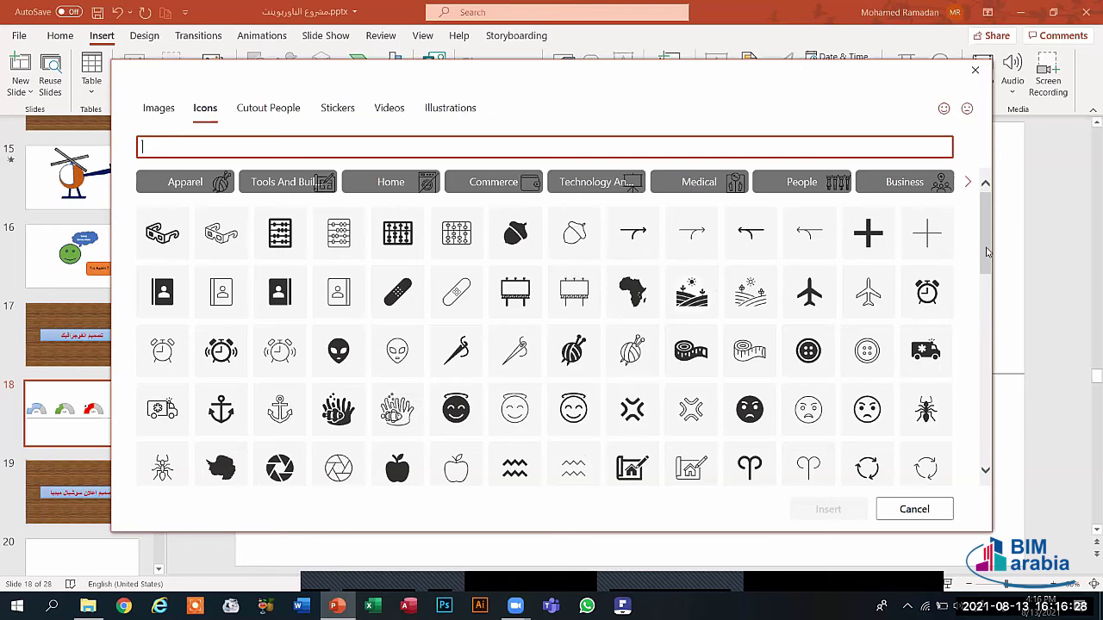
left_click_drag(986, 251, 976, 362)
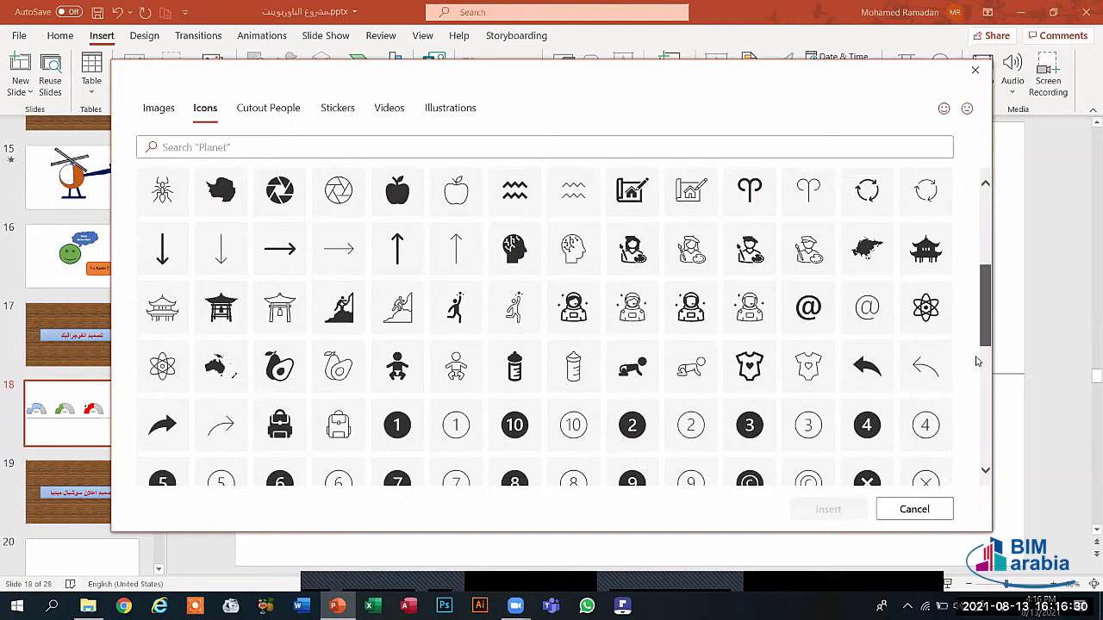
scroll(977, 360, "down", 3)
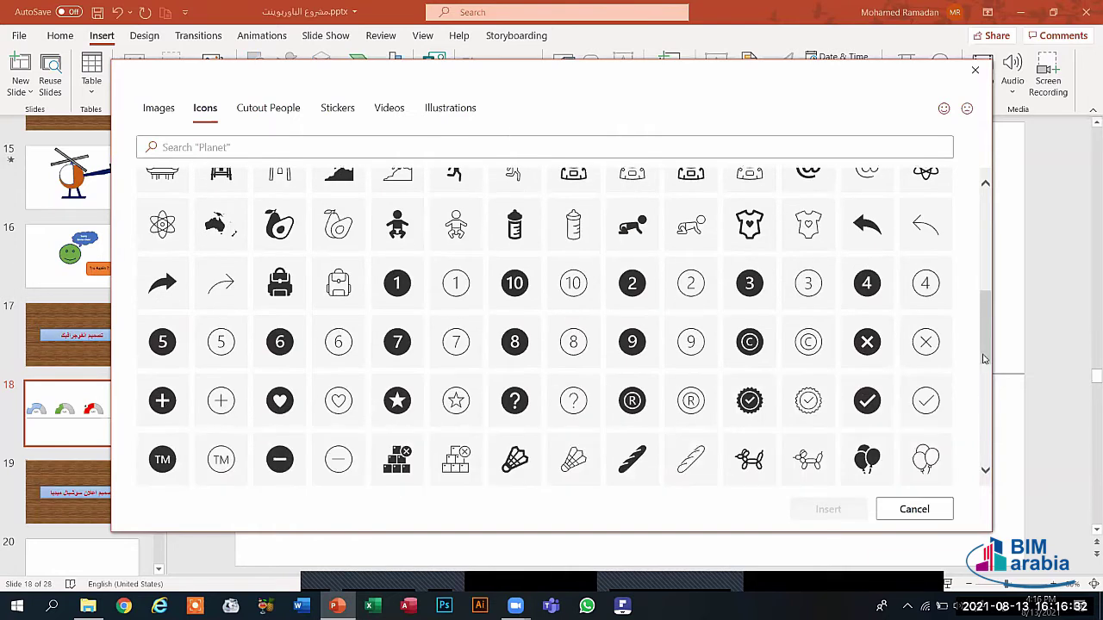
left_click(250, 112)
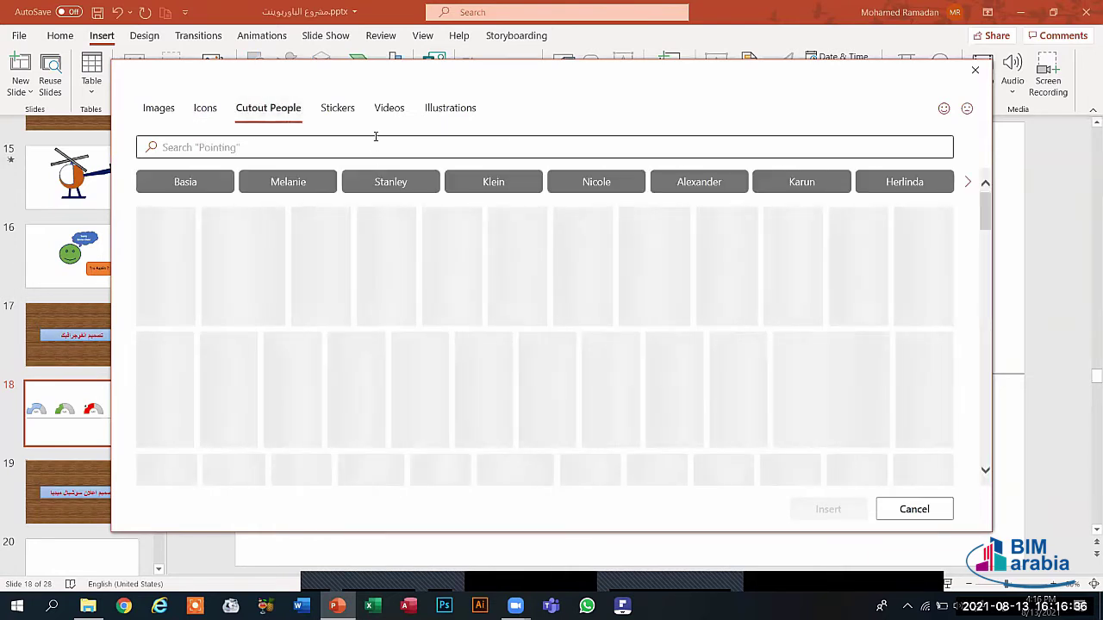
left_click(340, 110)
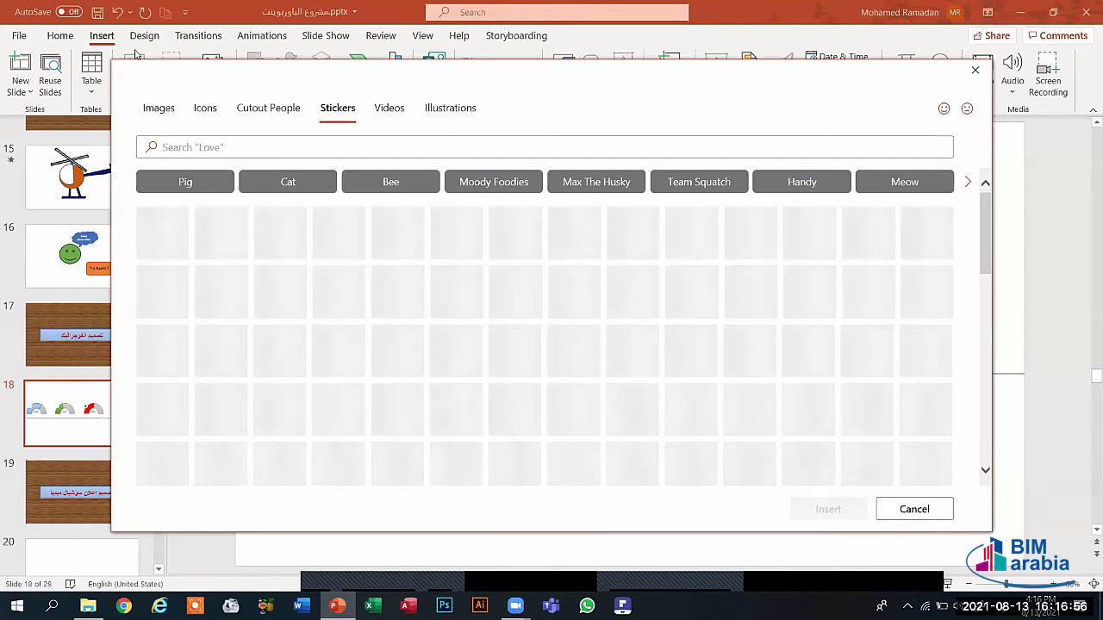
left_click(203, 114)
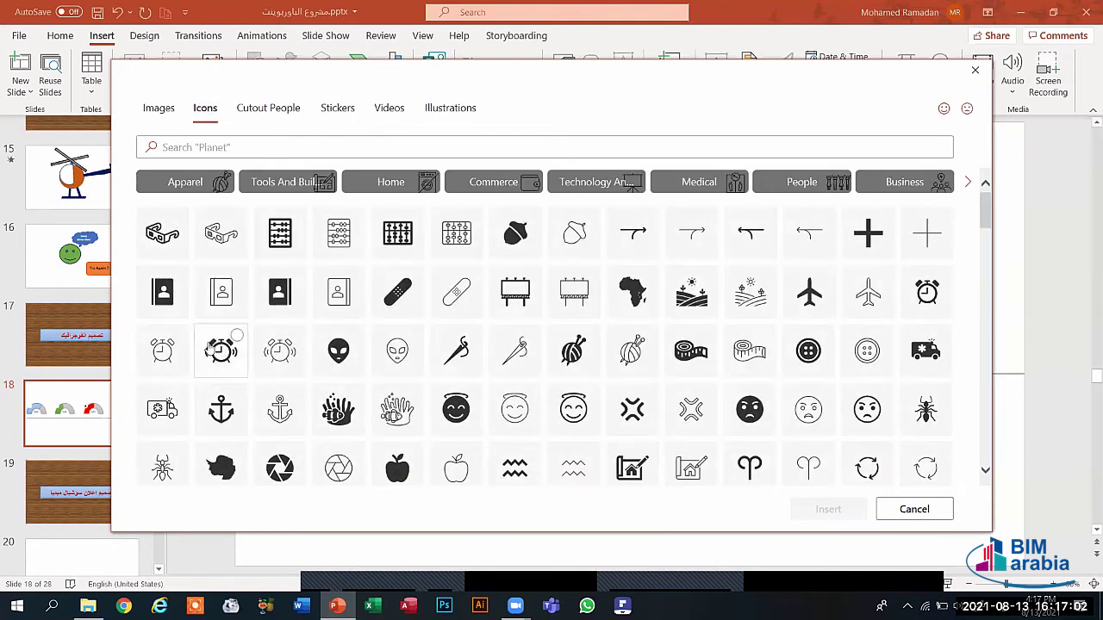
left_click(163, 293)
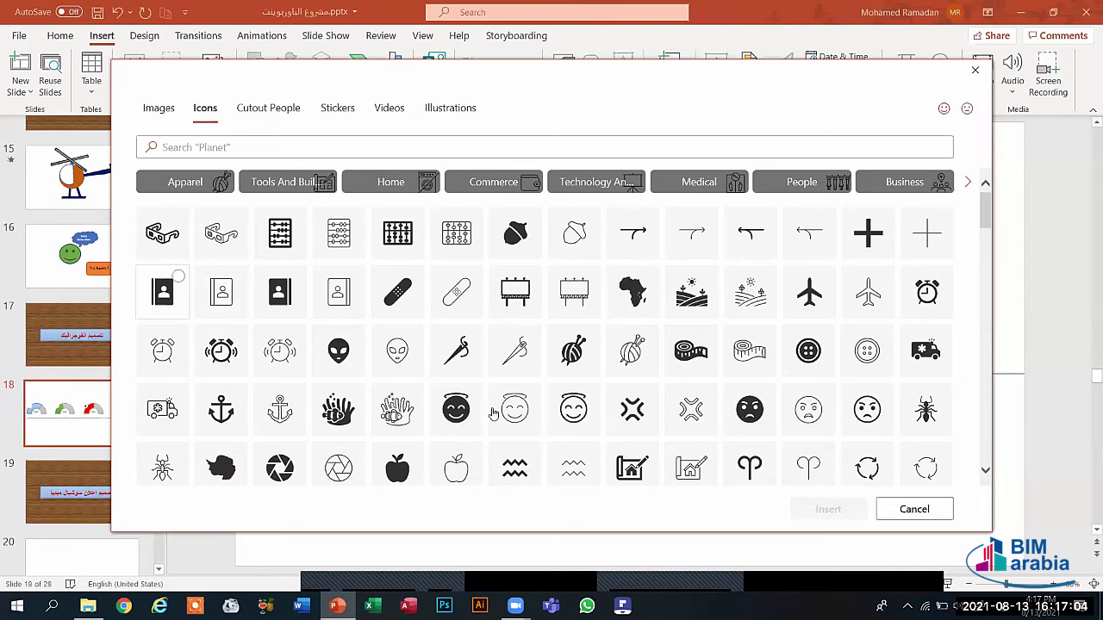
left_click(823, 509)
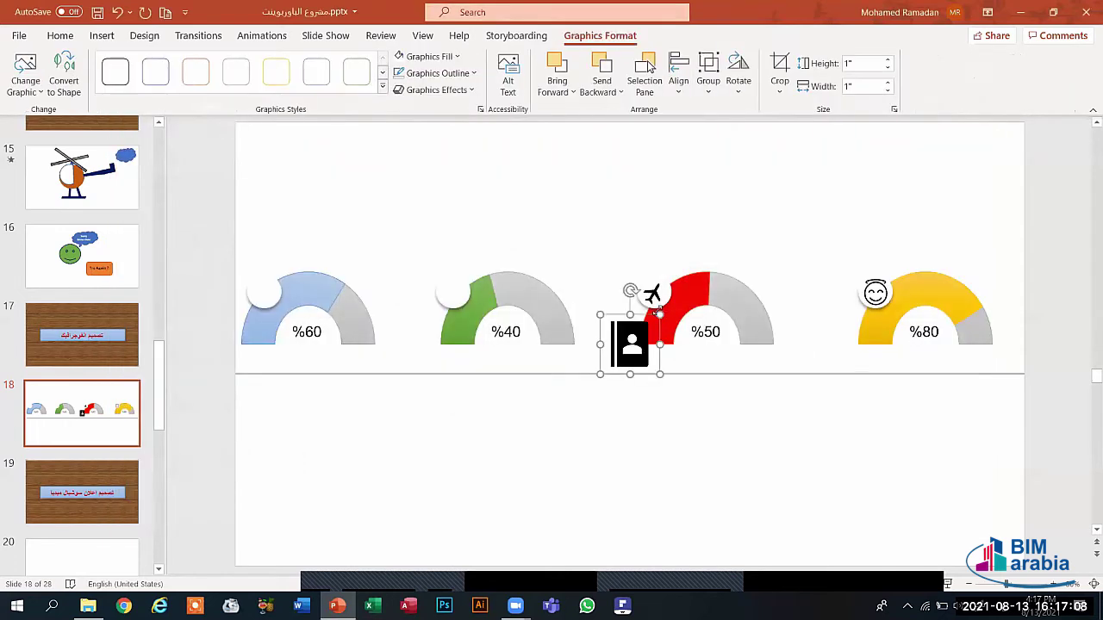
left_click_drag(660, 315, 453, 295)
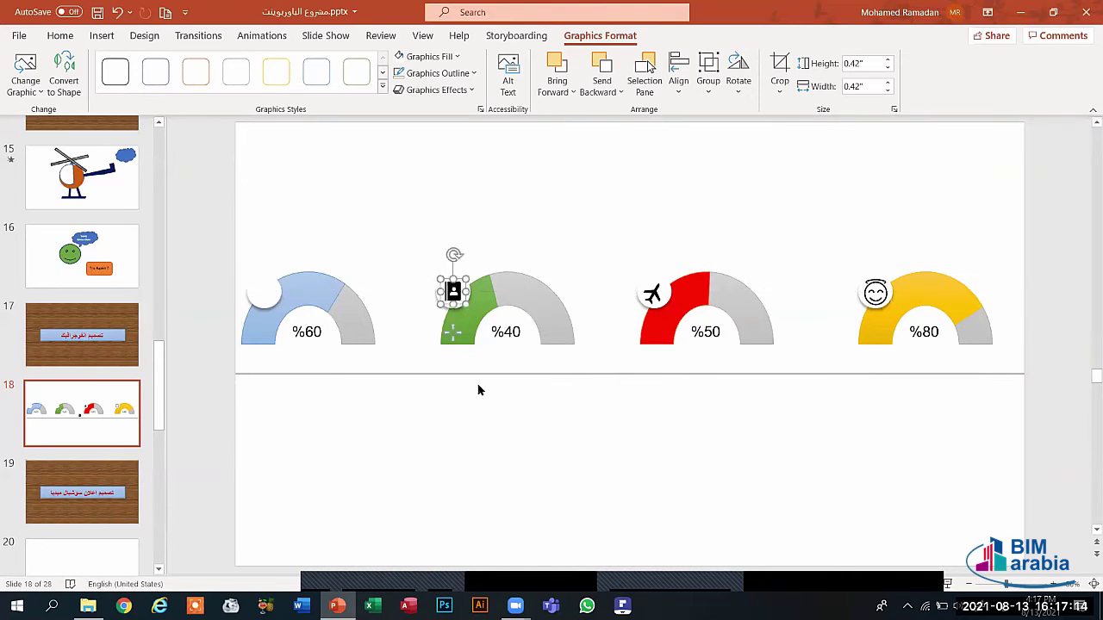
left_click(488, 450)
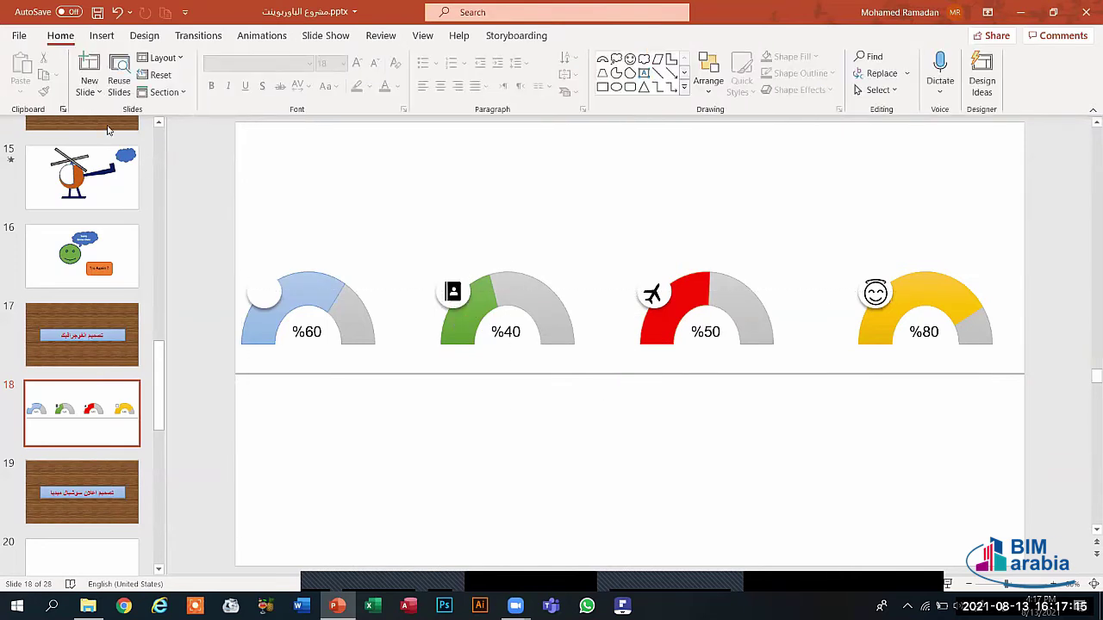
Insert the alarm-clock icon and shrink it to fit the blue %60 gauge's white circle.
left_click(102, 35)
left_click(257, 79)
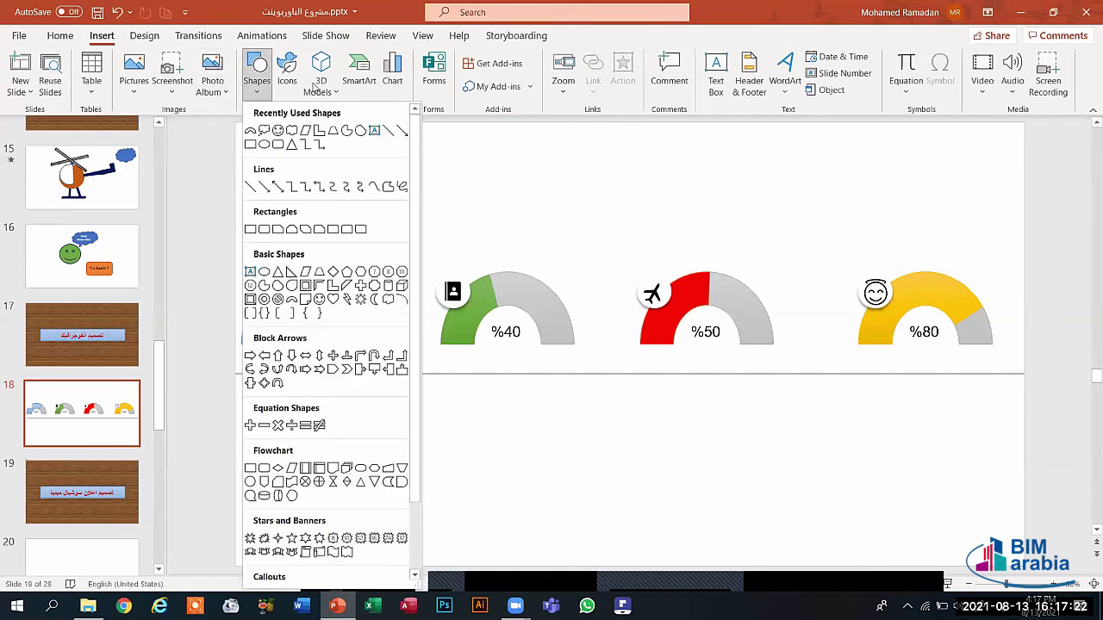
left_click(287, 70)
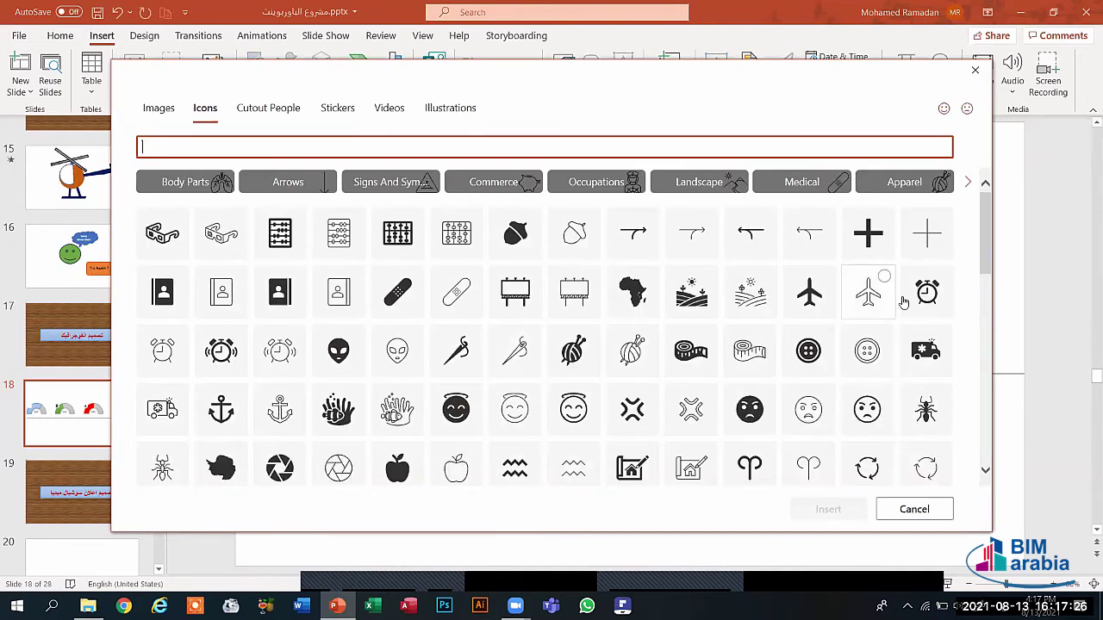
left_click(924, 297)
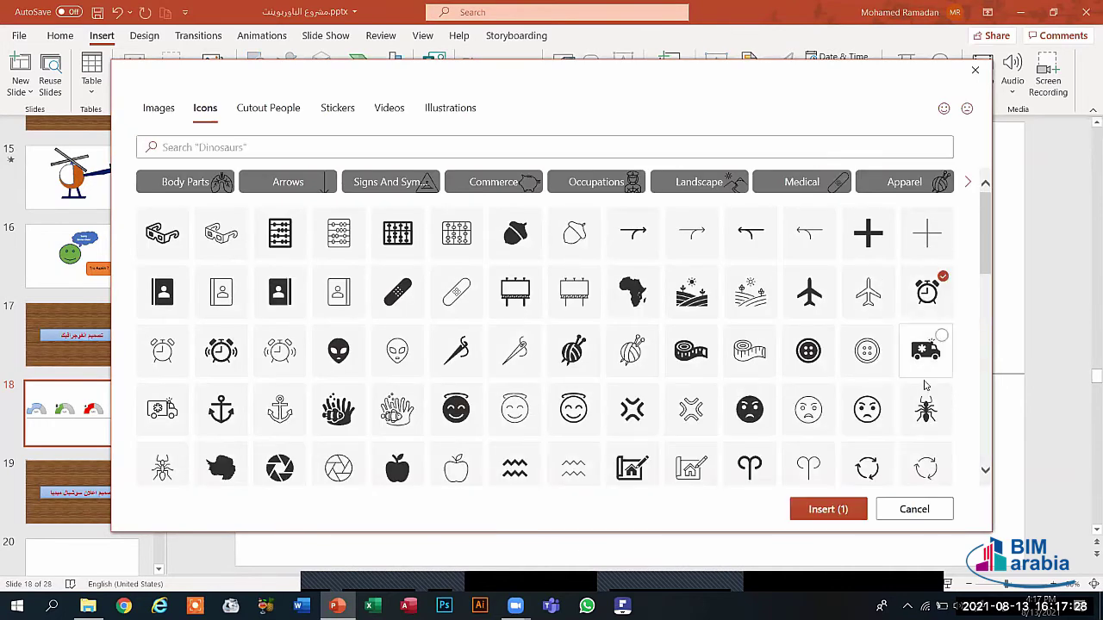
left_click(828, 509)
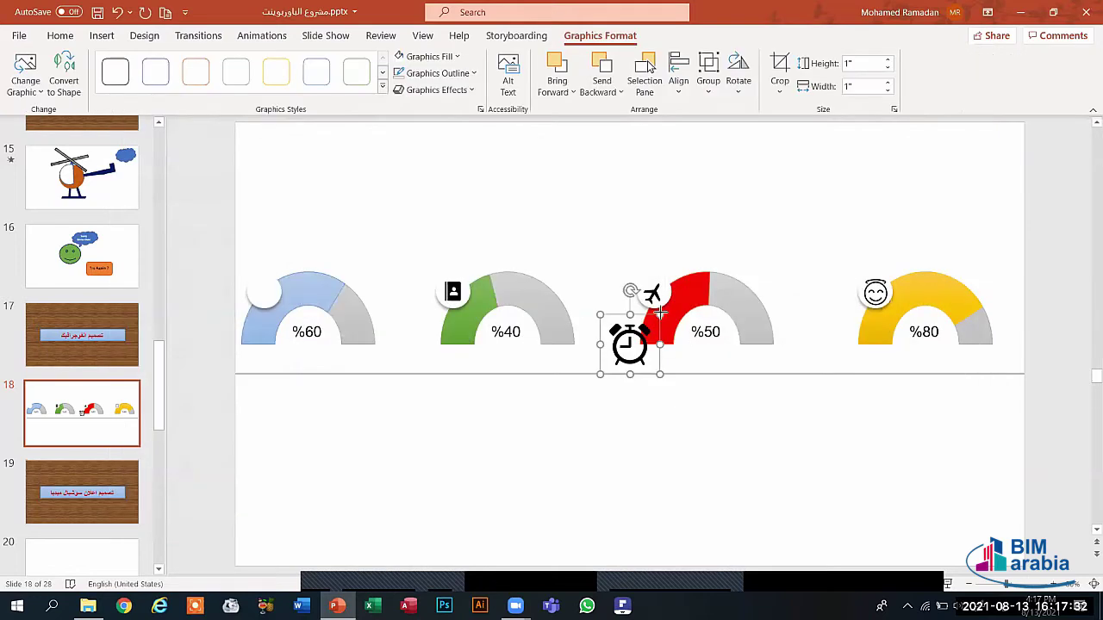
left_click_drag(659, 314, 279, 281)
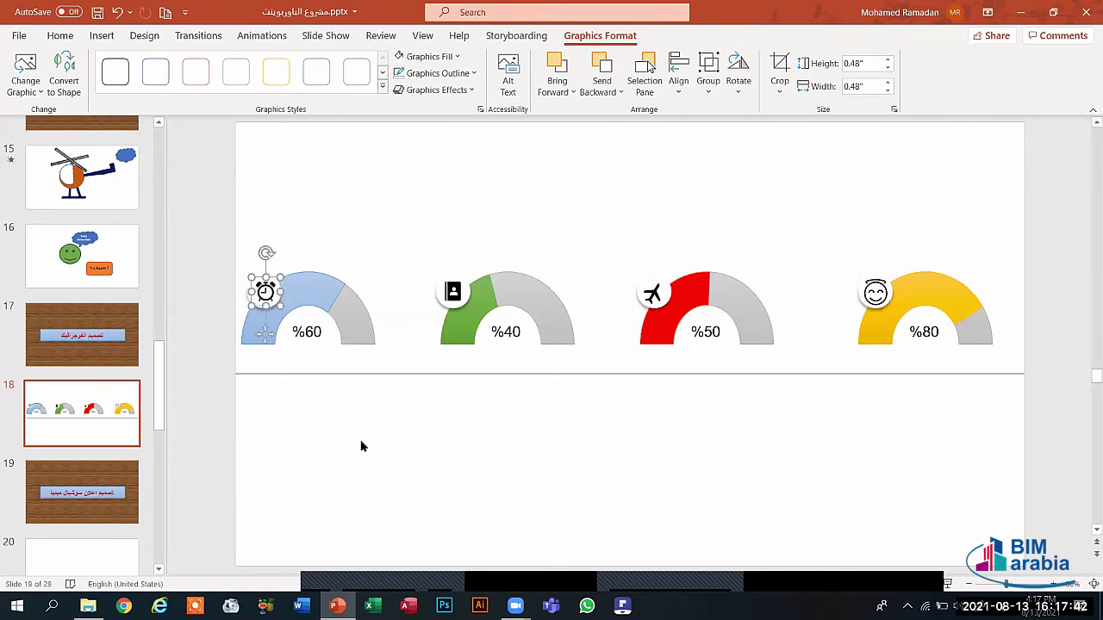
left_click(362, 447)
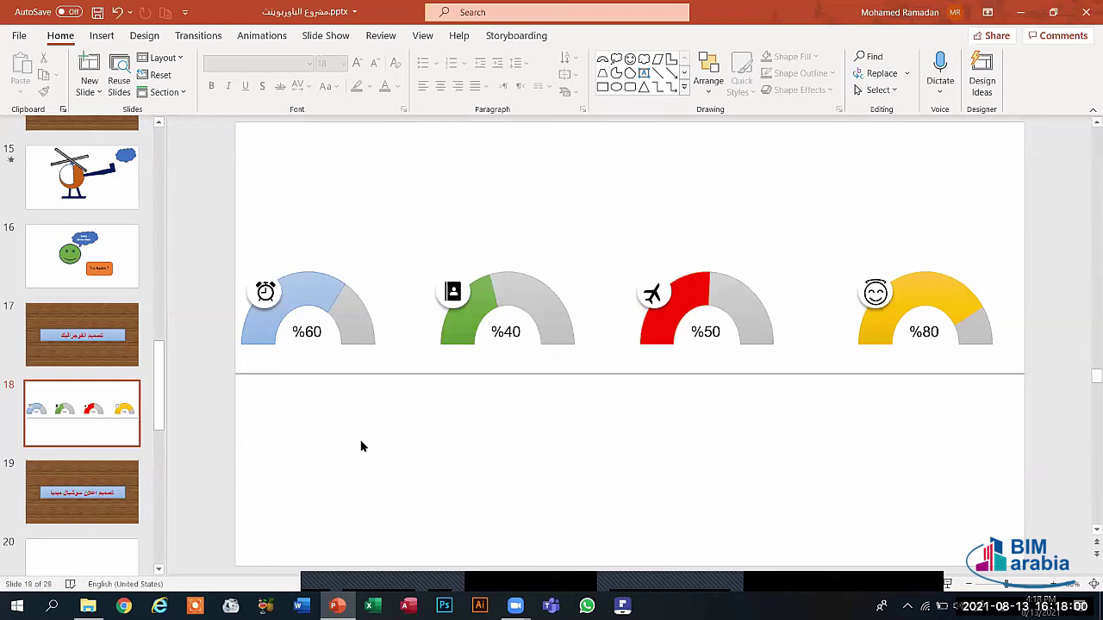
Draw a rectangle above the gauges and give it a light blue shape style.
left_click(101, 37)
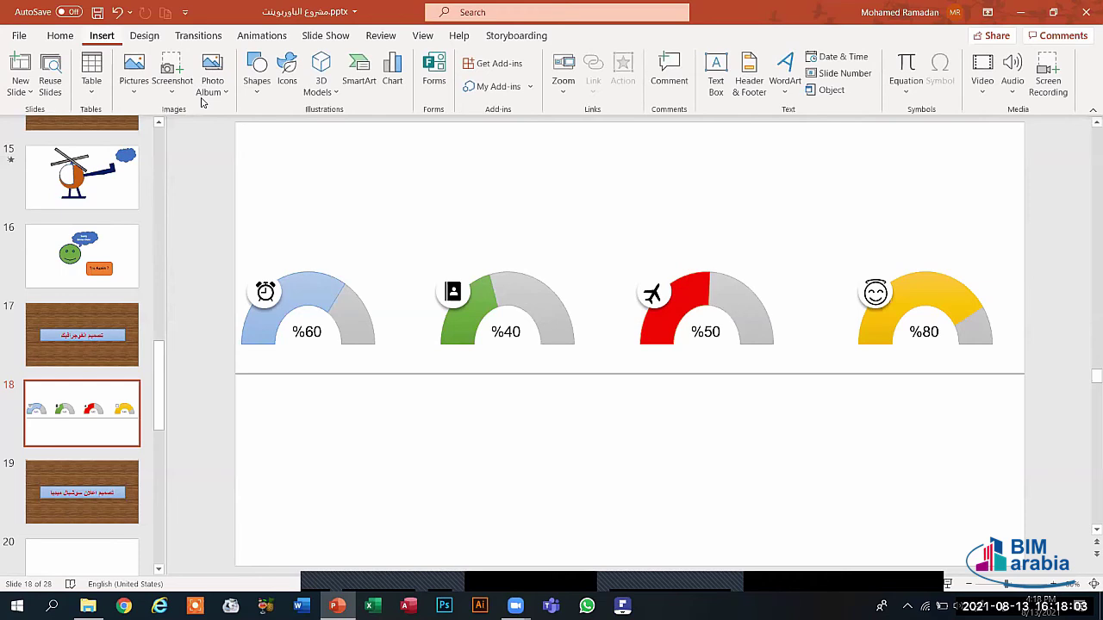
left_click(257, 78)
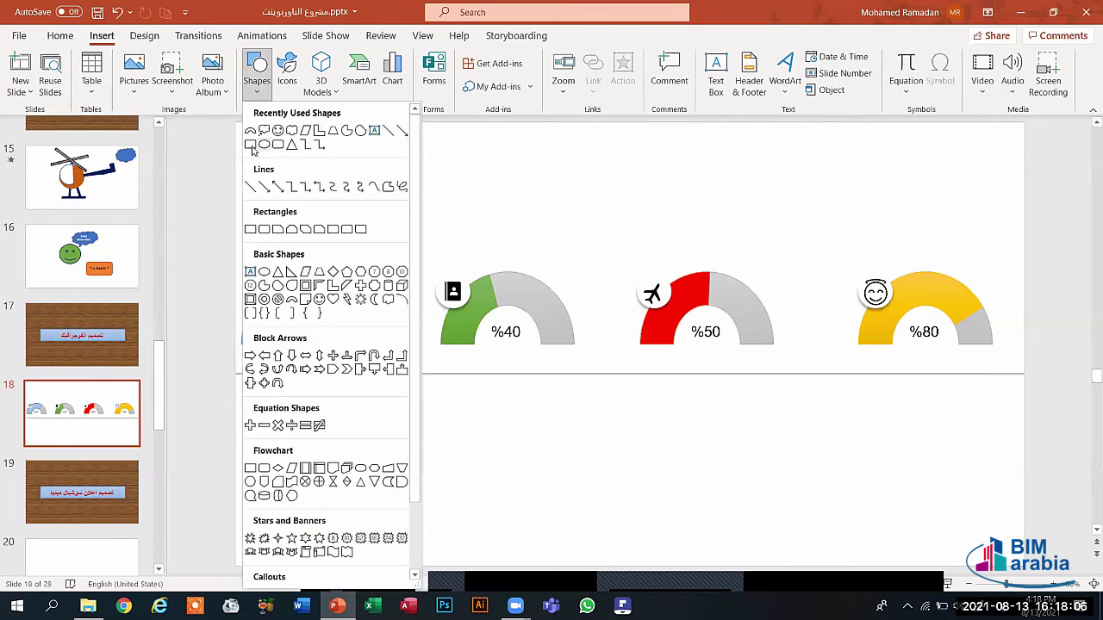
left_click(250, 145)
left_click_drag(367, 160, 416, 218)
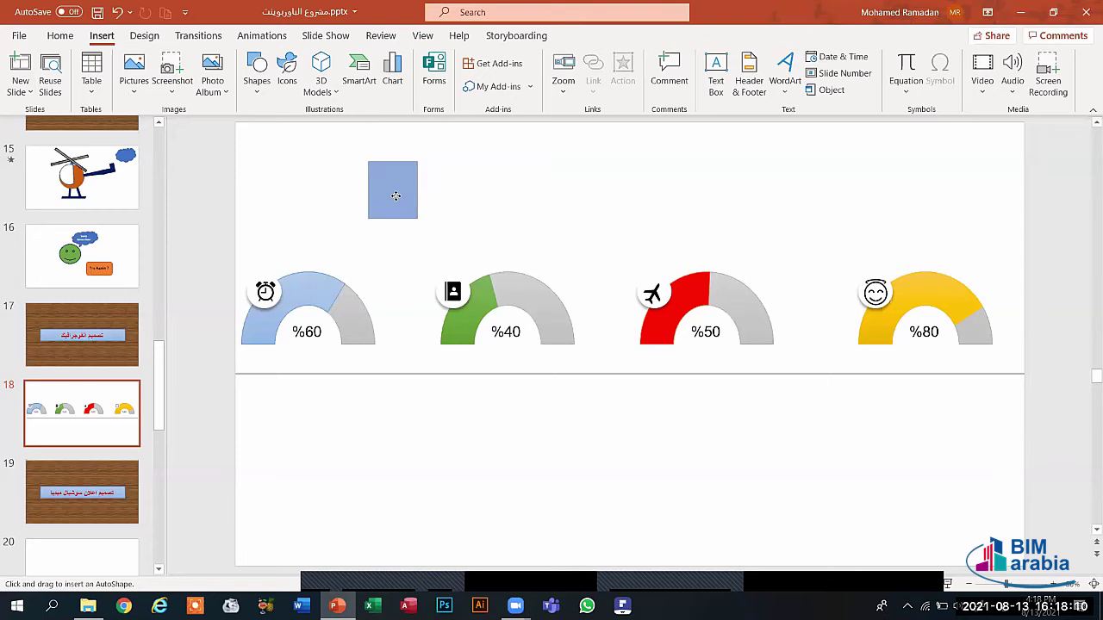
left_click_drag(472, 185, 474, 184)
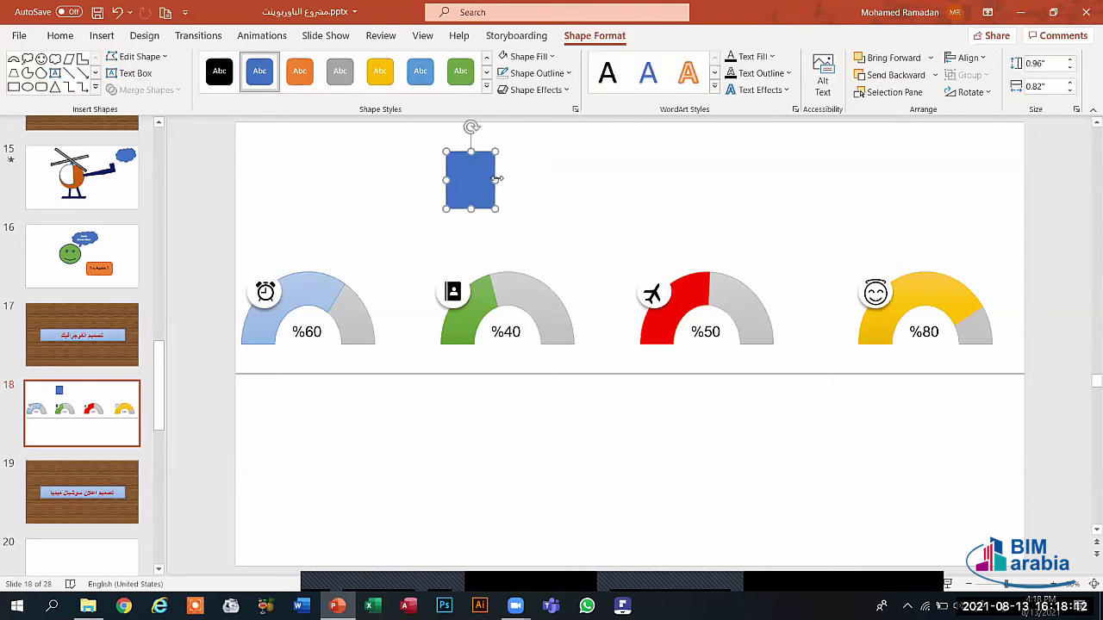
left_click(428, 78)
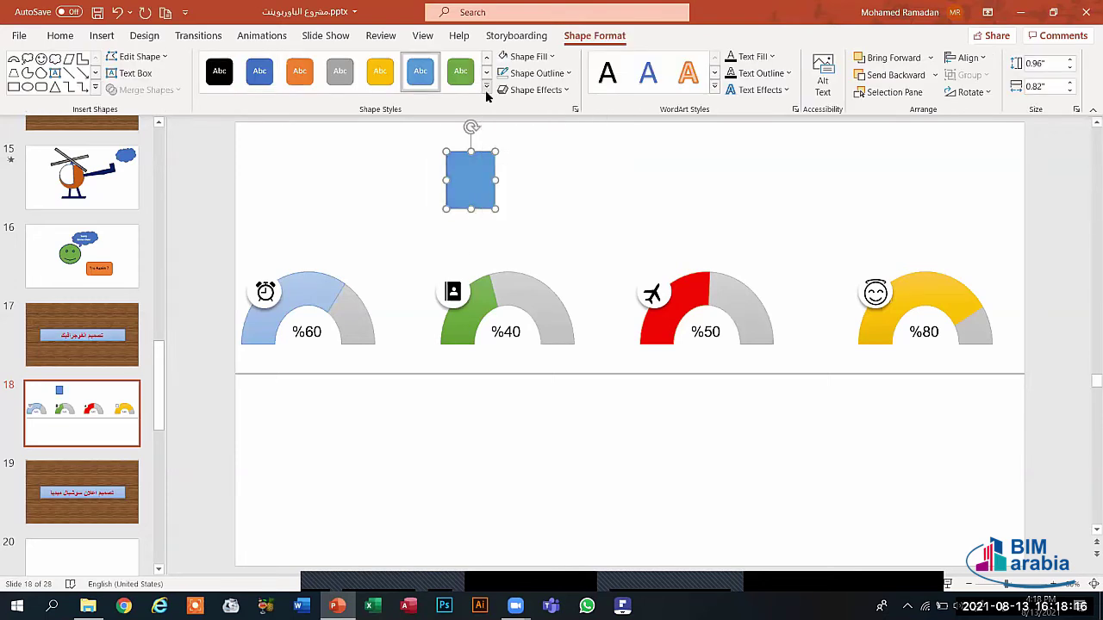
Duplicate the rectangle three times beside it, styling the copies grey, yellow and orange.
key("ctrl+d")
left_click_drag(485, 172, 527, 166)
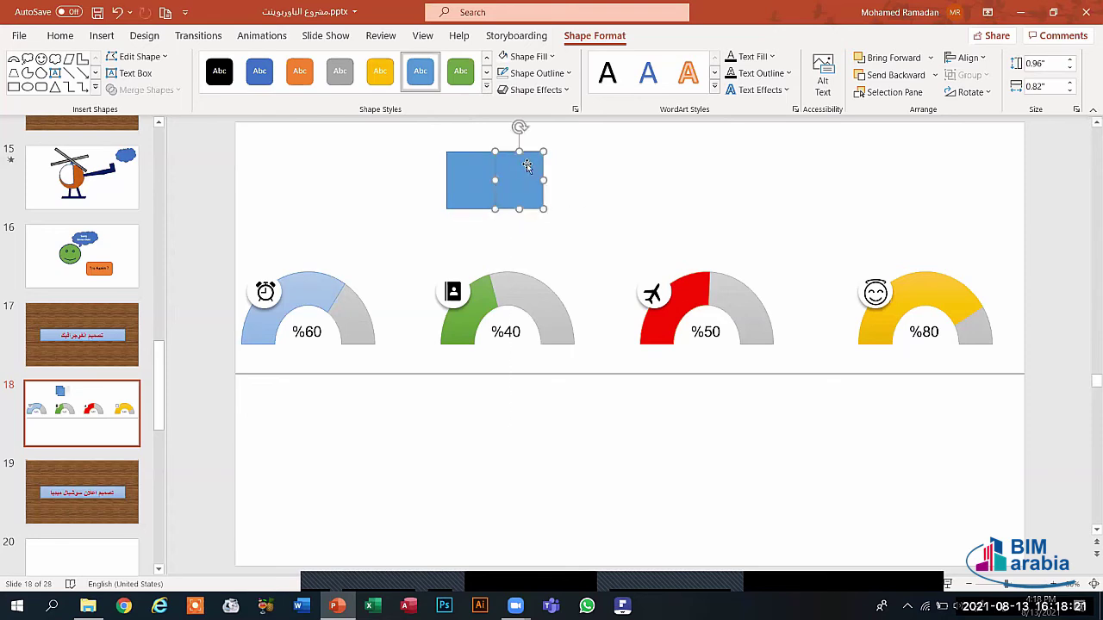
left_click(339, 71)
key("ctrl+d")
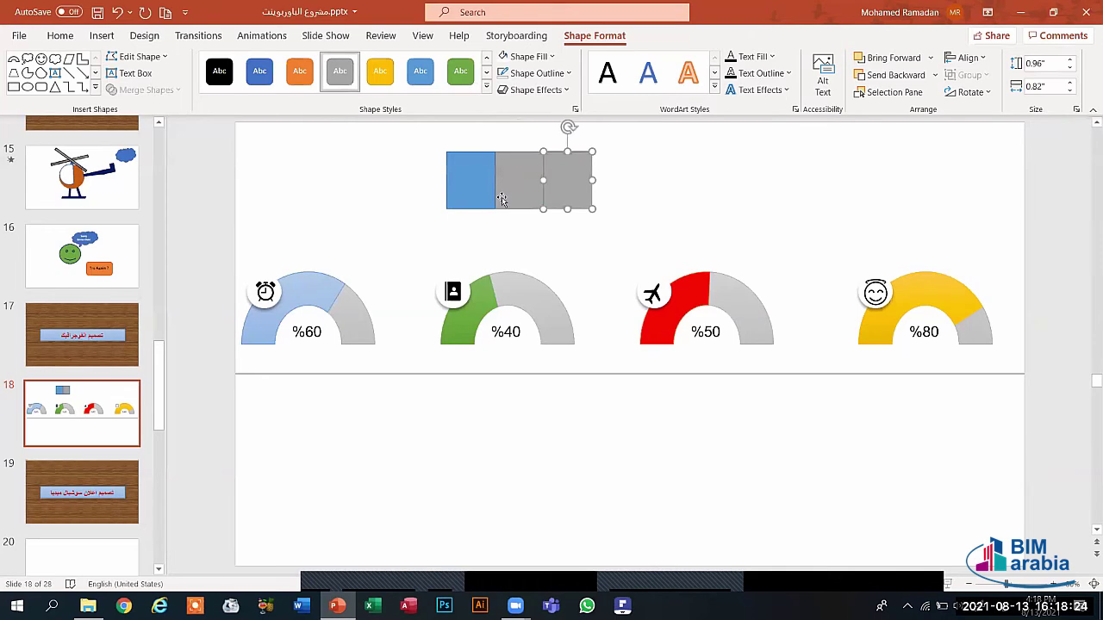
left_click(380, 70)
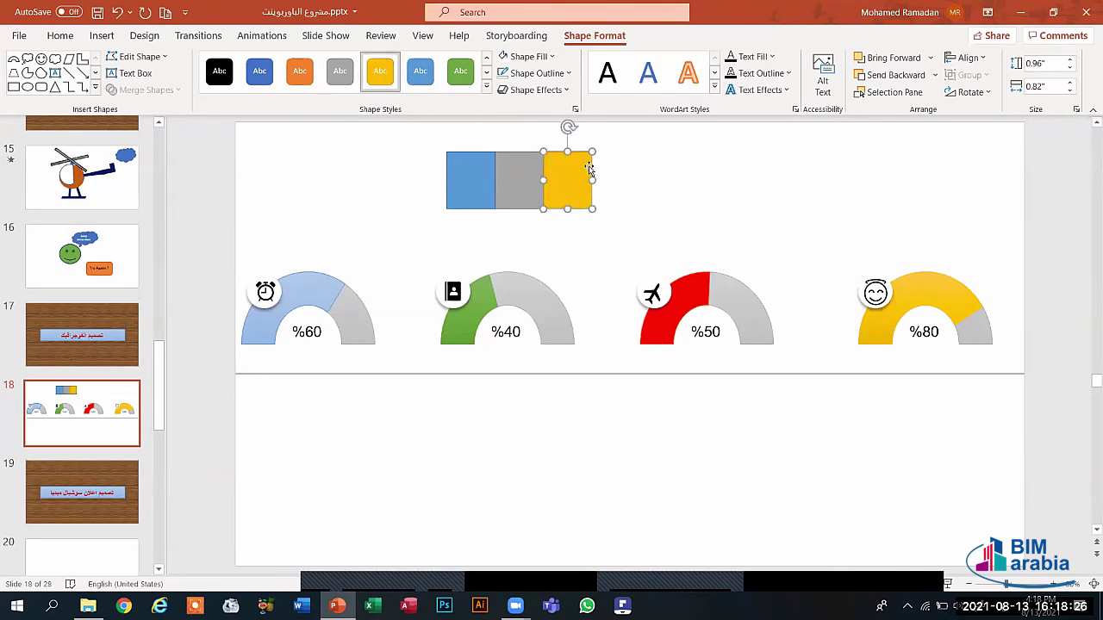
key("ctrl+d")
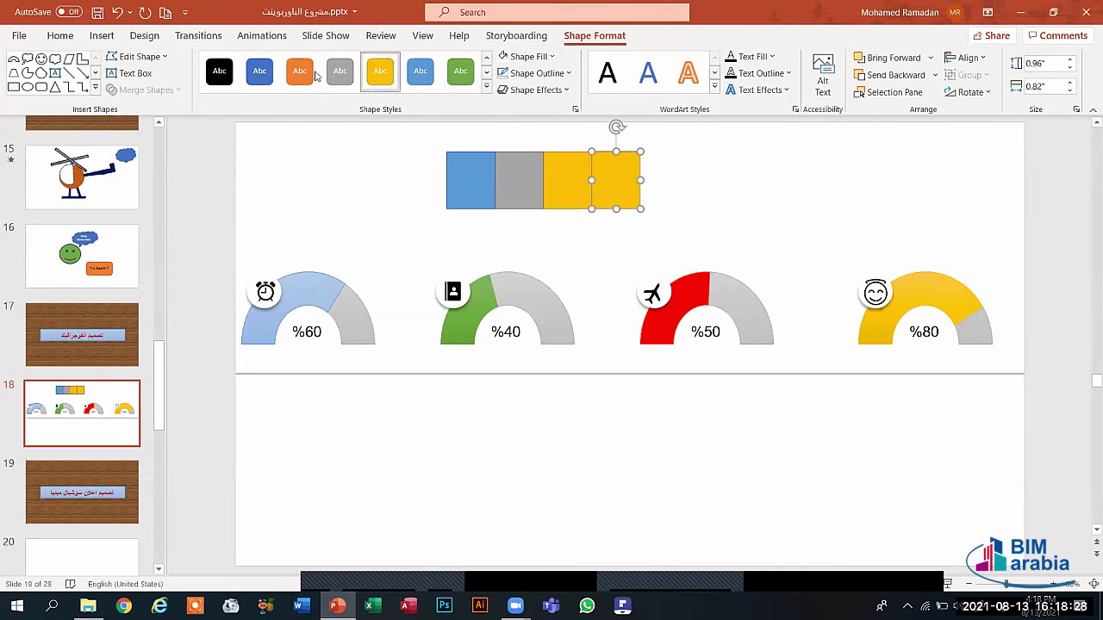
left_click(300, 73)
left_click(479, 181)
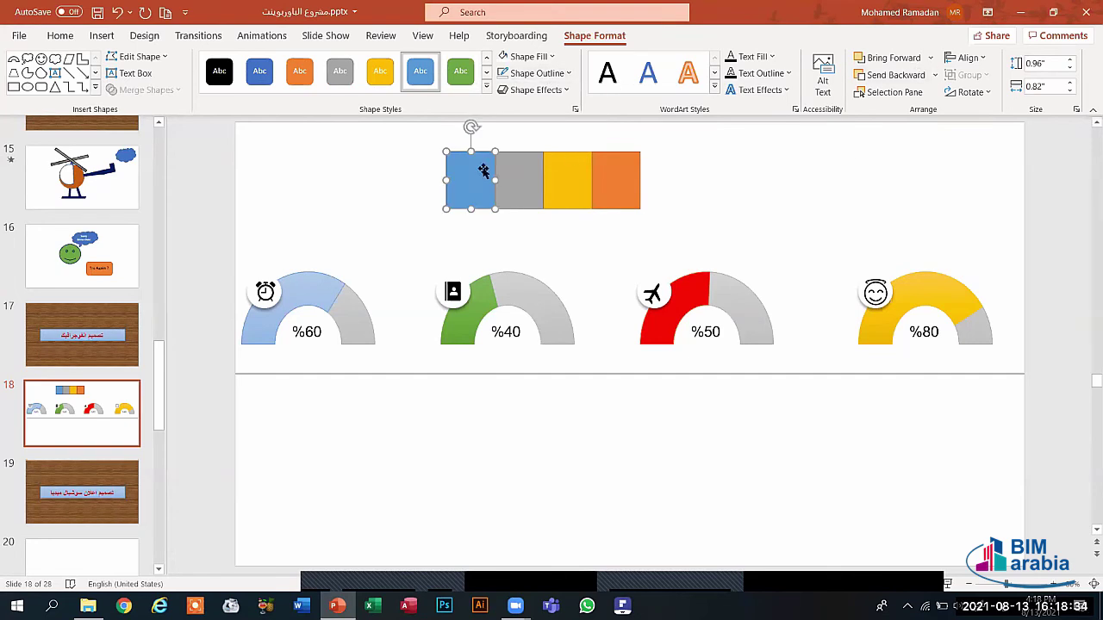
Eyedrop the light-blue and green gauge colours into the first two squares.
left_click(549, 62)
left_click(537, 255)
left_click(331, 277)
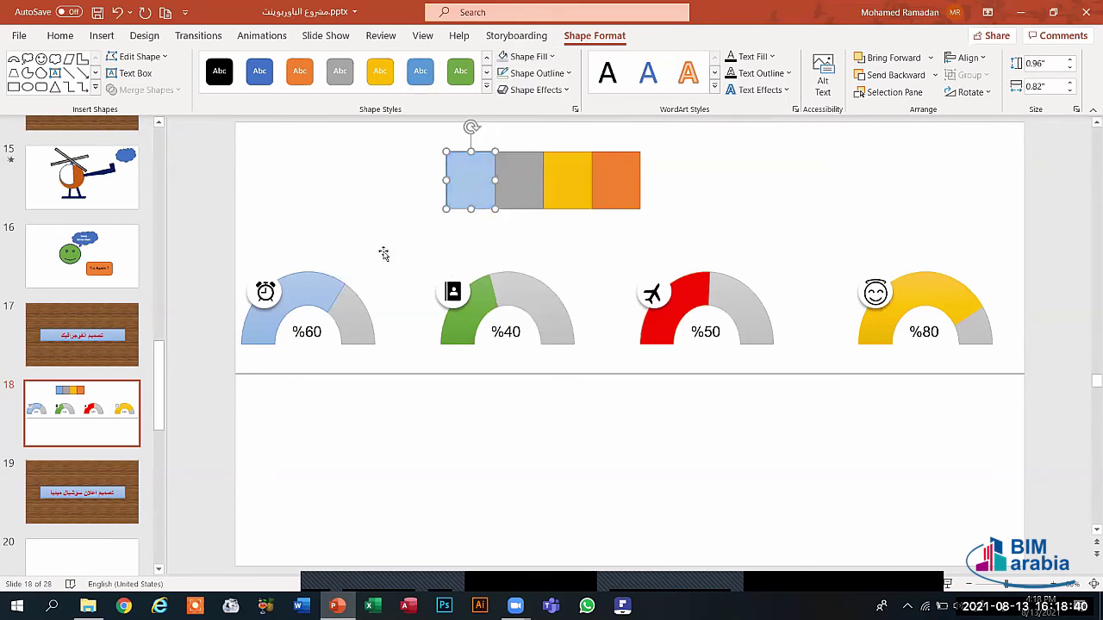
left_click(531, 181)
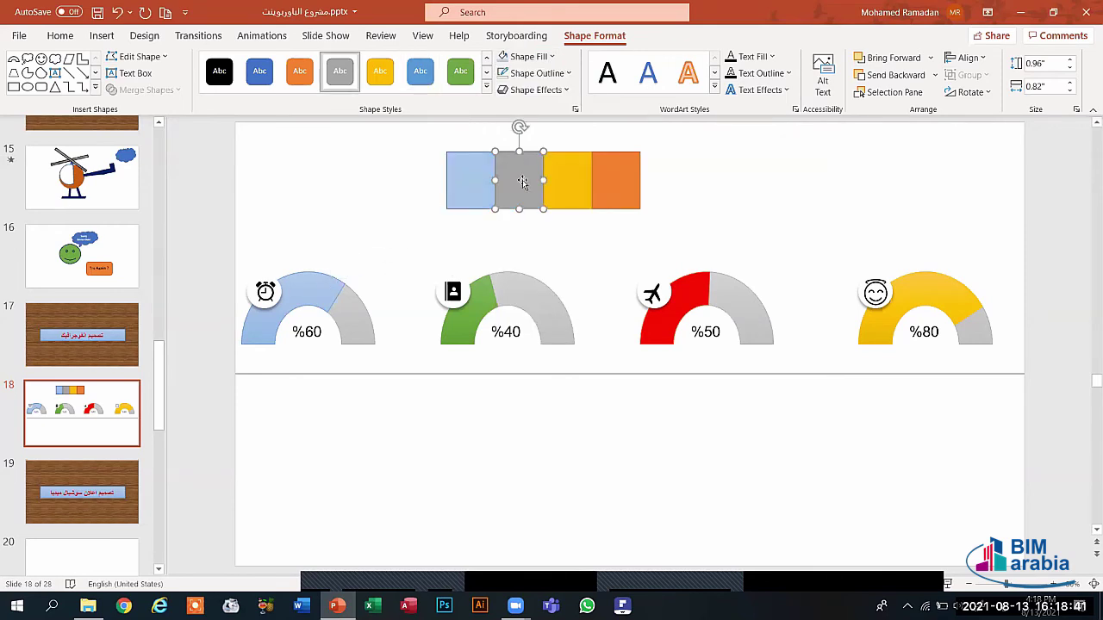
left_click(539, 57)
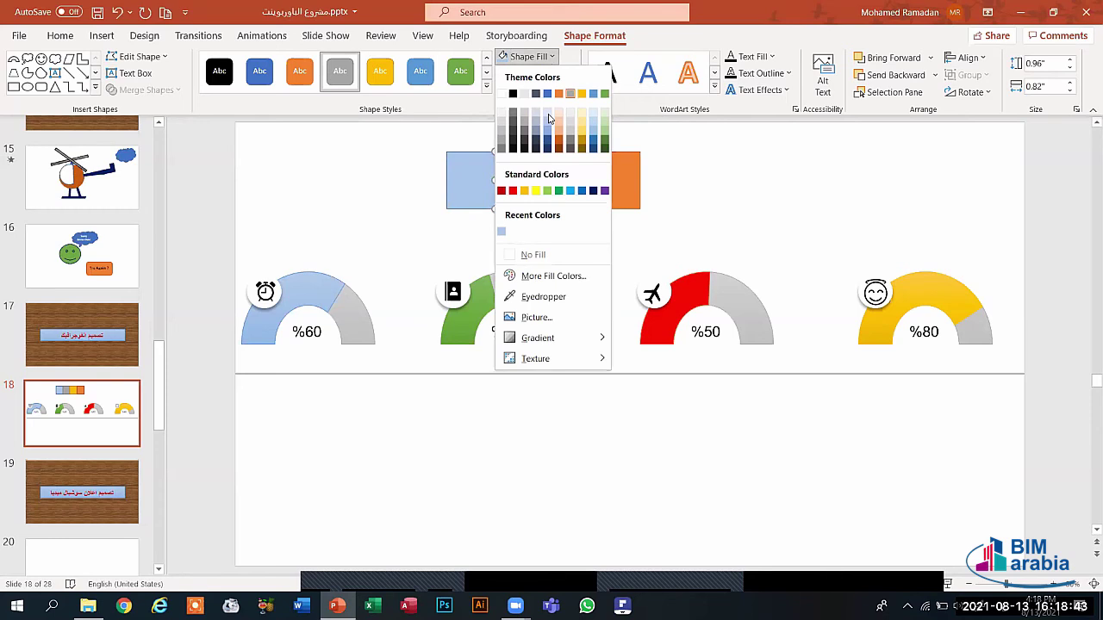
left_click(542, 297)
left_click(481, 310)
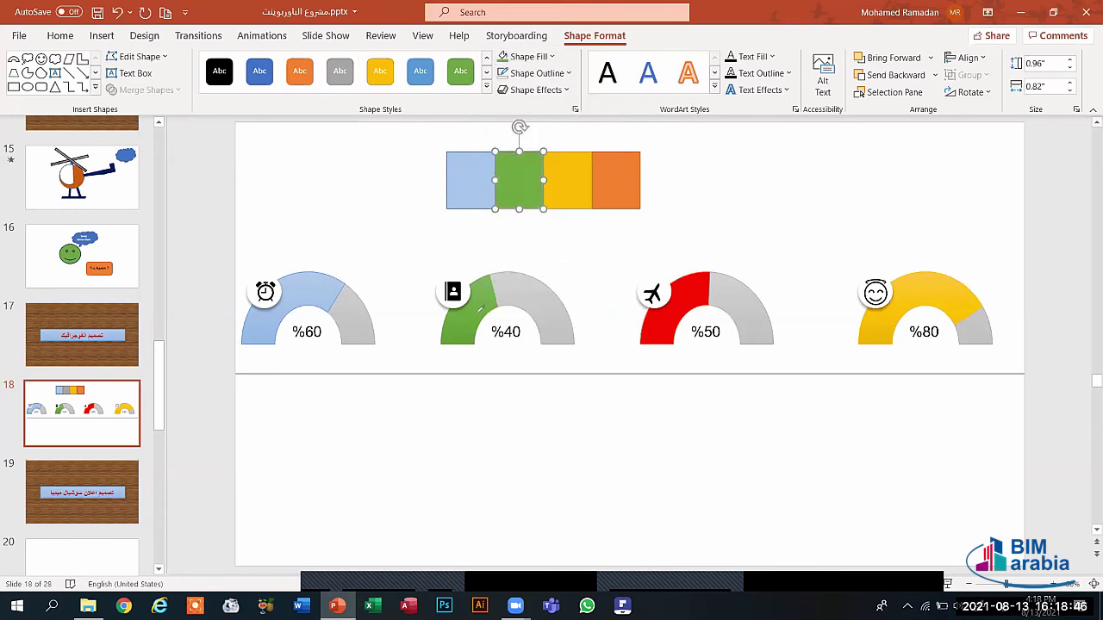
Fill the third and fourth squares with the red and yellow gauge colours.
left_click(568, 183)
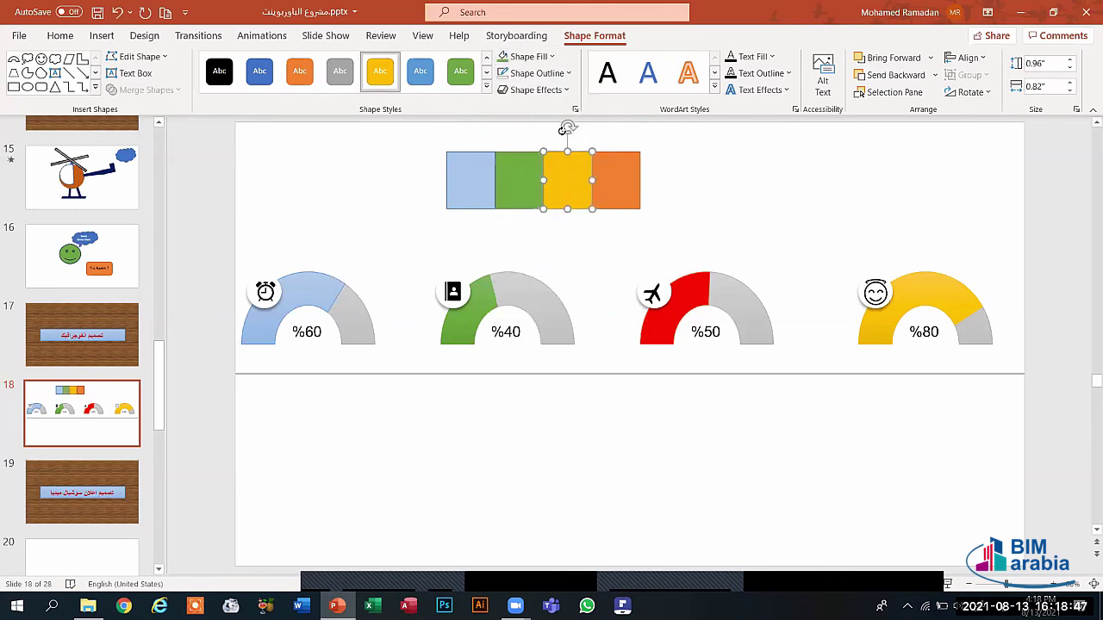
left_click(546, 57)
left_click(543, 298)
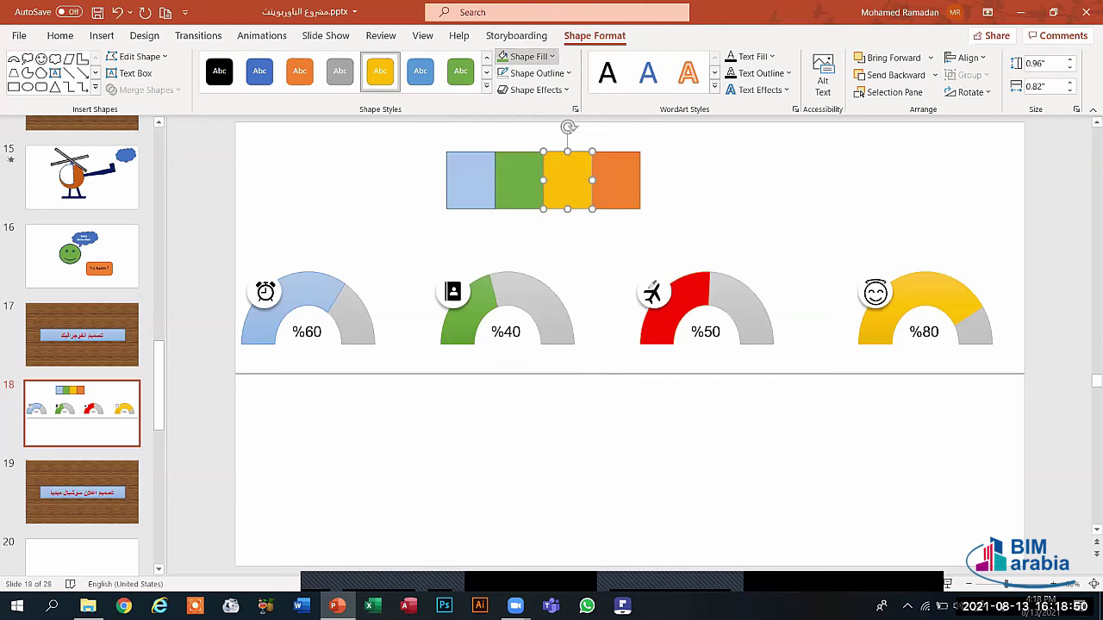
left_click(682, 300)
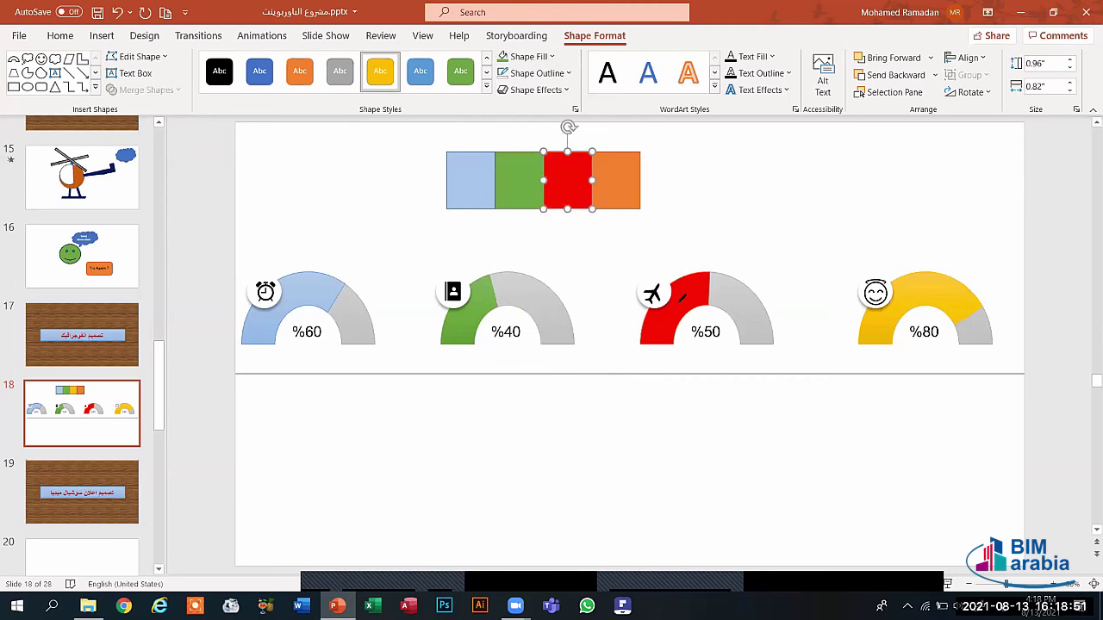
left_click(607, 169)
left_click(552, 57)
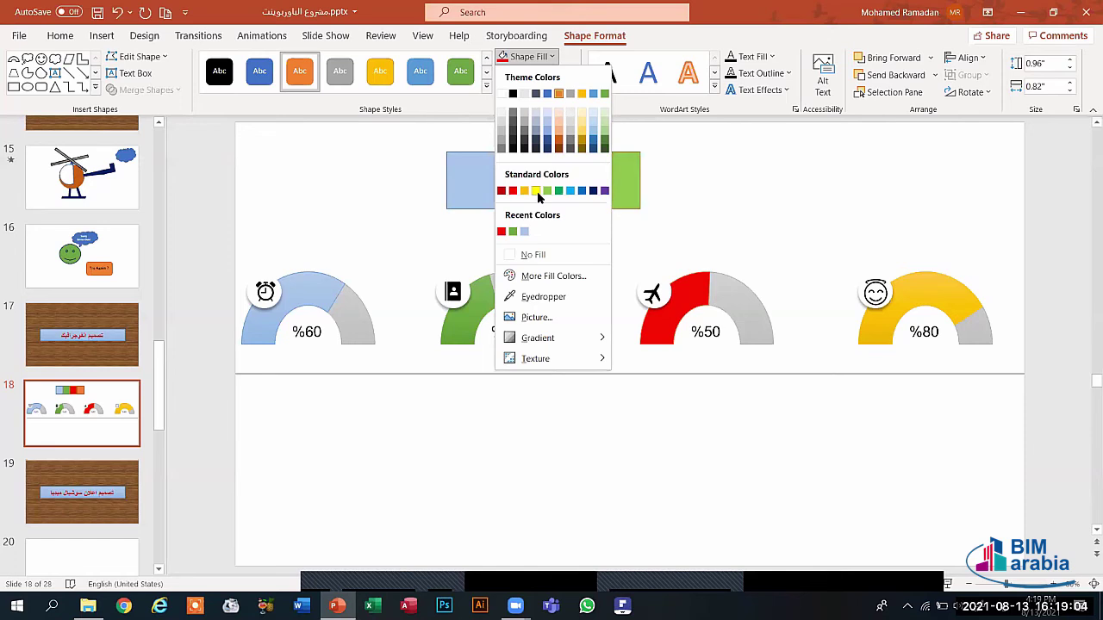
left_click(552, 296)
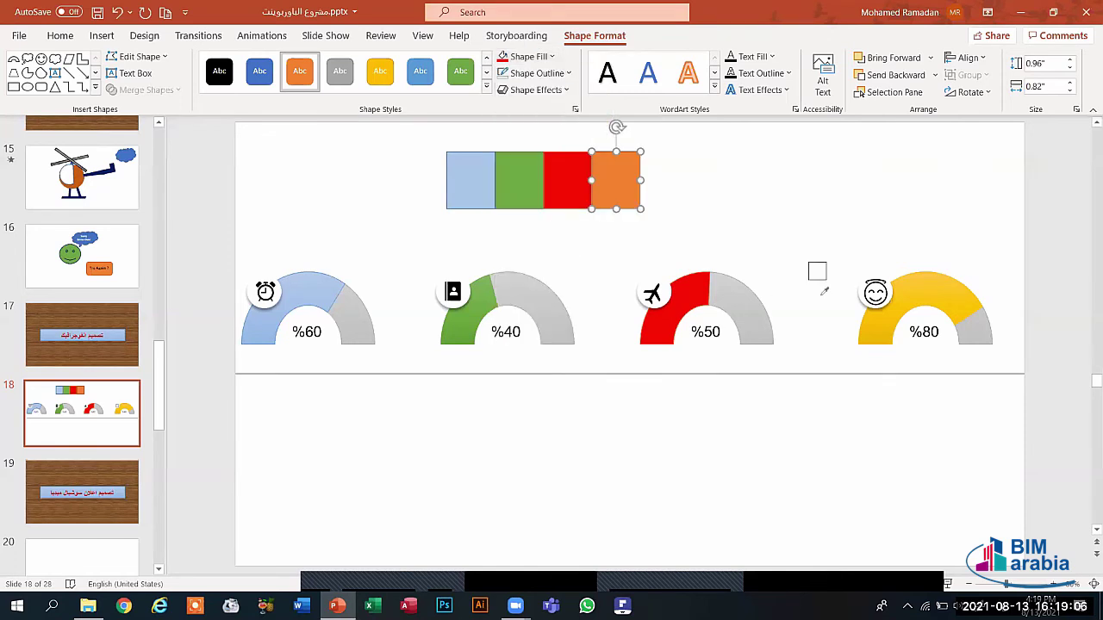
left_click(916, 279)
left_click(560, 237)
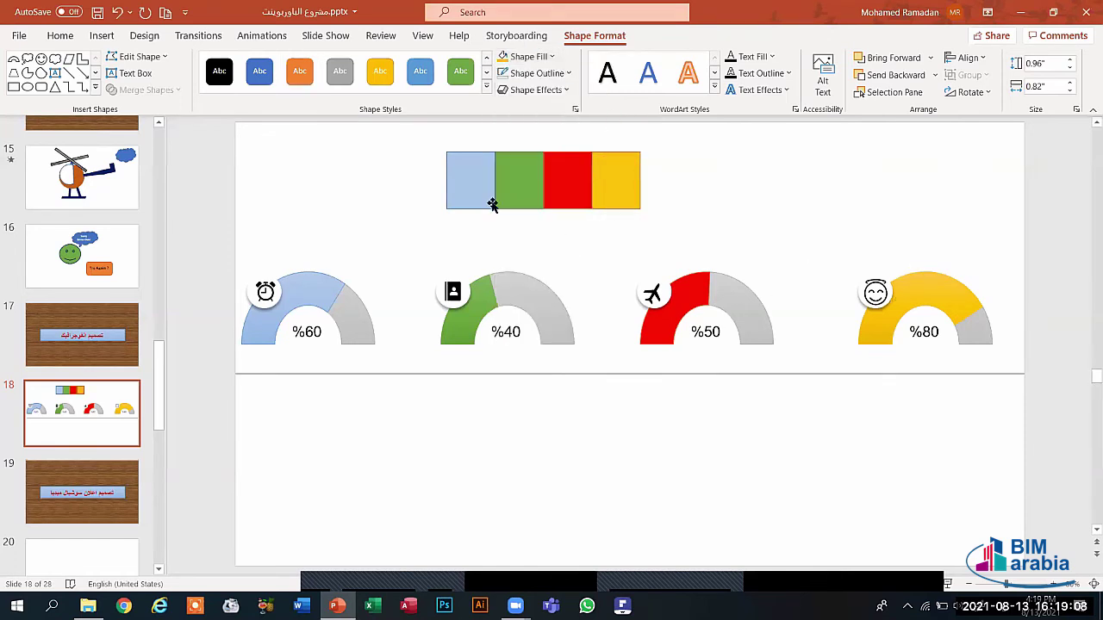
Set No Outline on all four coloured squares.
left_click(470, 177)
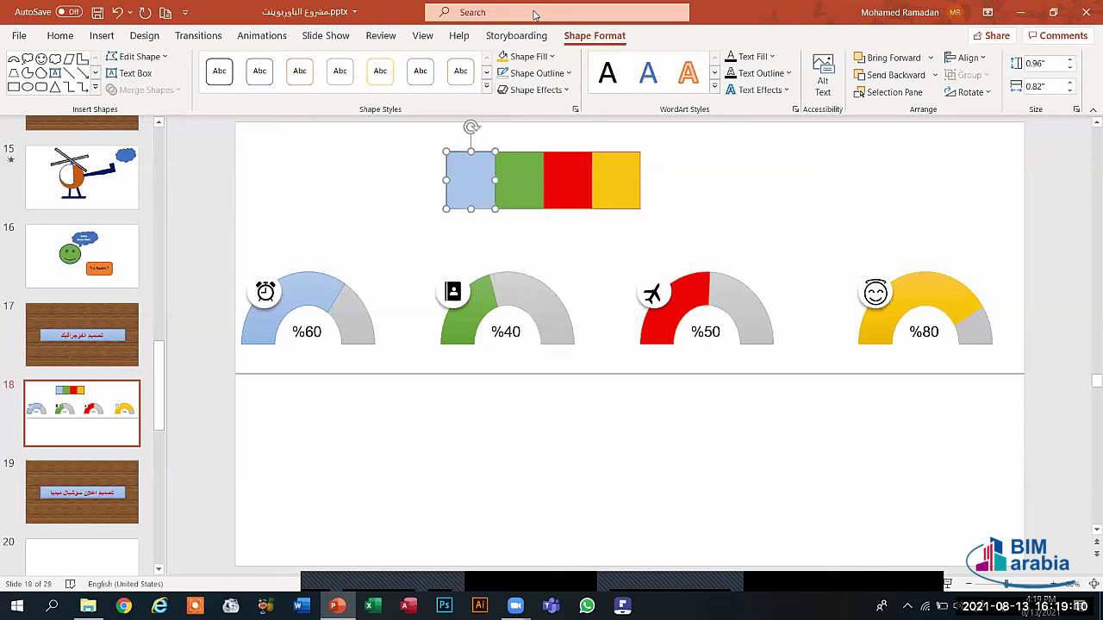
left_click(537, 73)
left_click(529, 269)
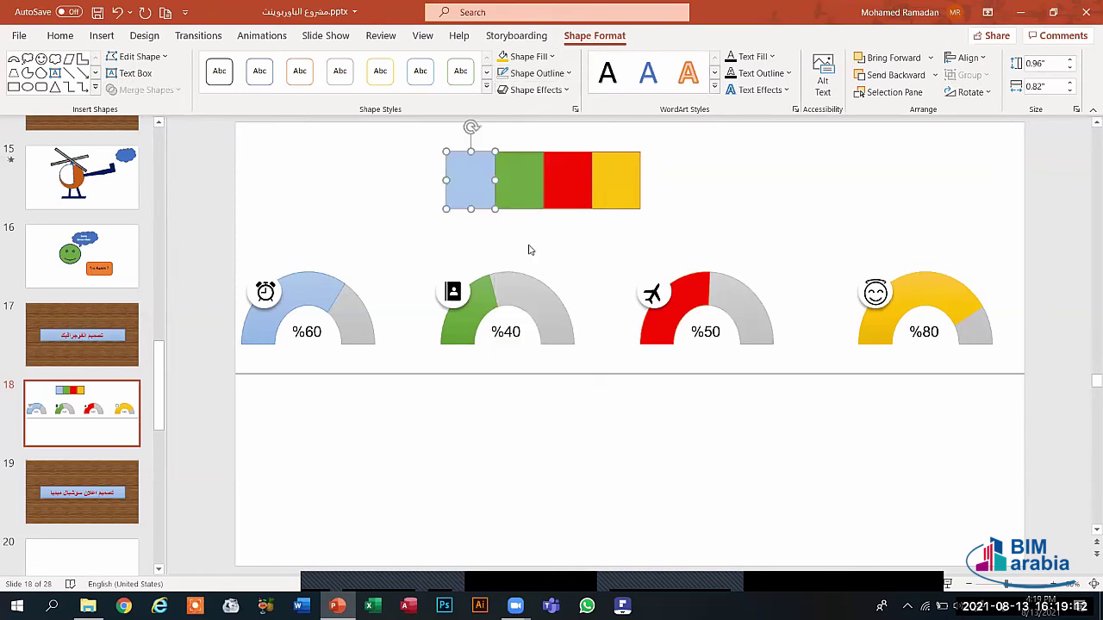
left_click(517, 193)
left_click(537, 73)
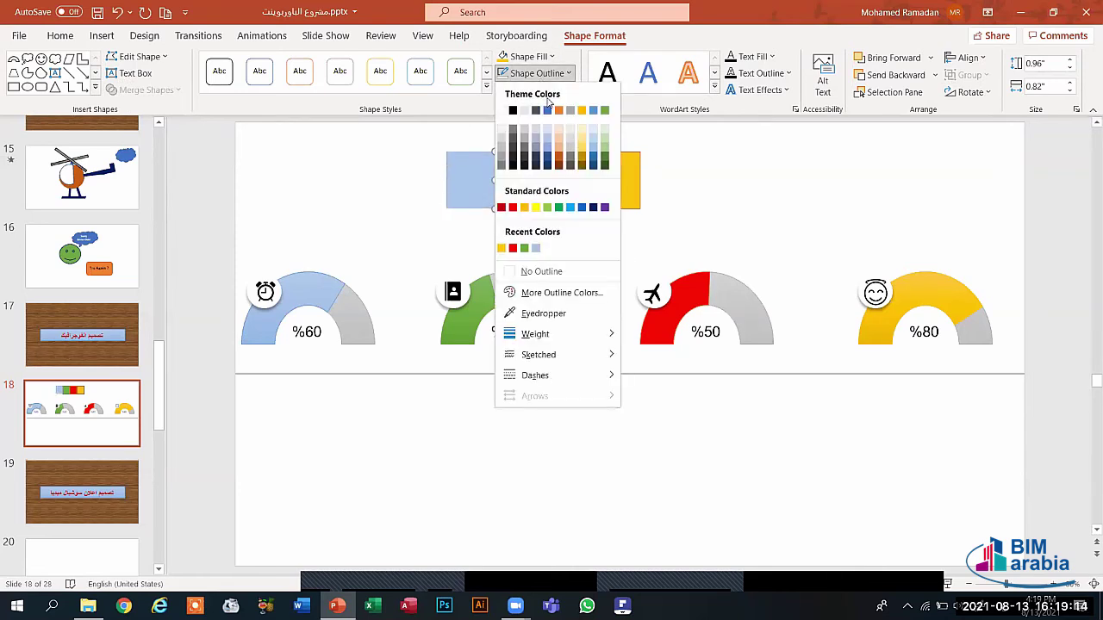
left_click(542, 270)
left_click(557, 203)
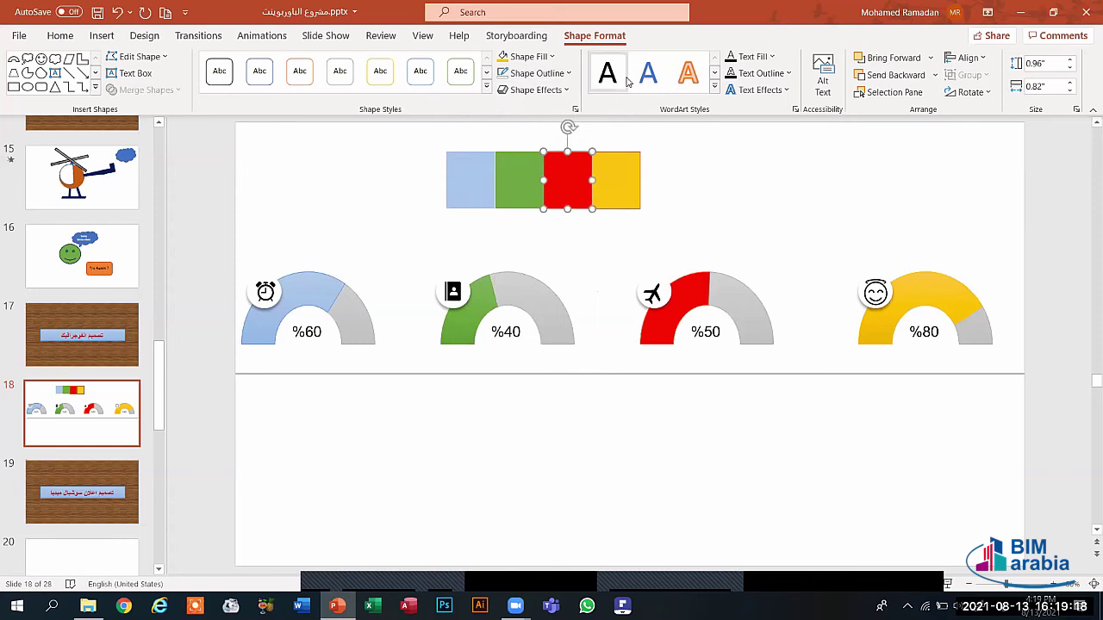
left_click(558, 73)
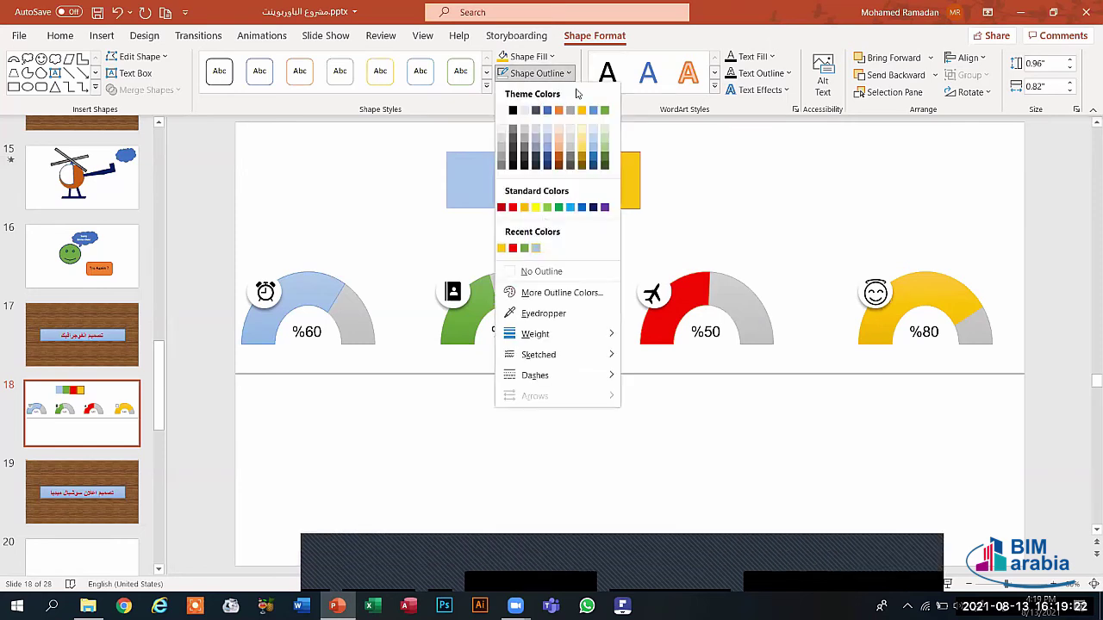
left_click(542, 270)
left_click(616, 181)
left_click(558, 73)
left_click(542, 271)
Slide the green square over so all four squares touch edge to edge.
left_click(522, 192)
left_click_drag(522, 191, 519, 191)
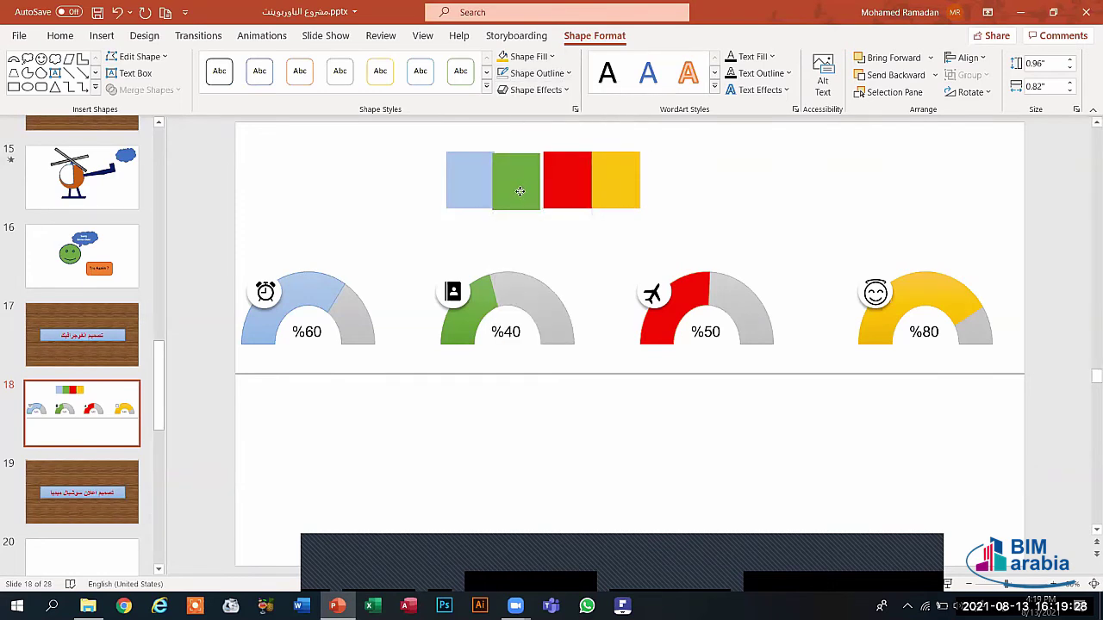
left_click(520, 192)
left_click(556, 189)
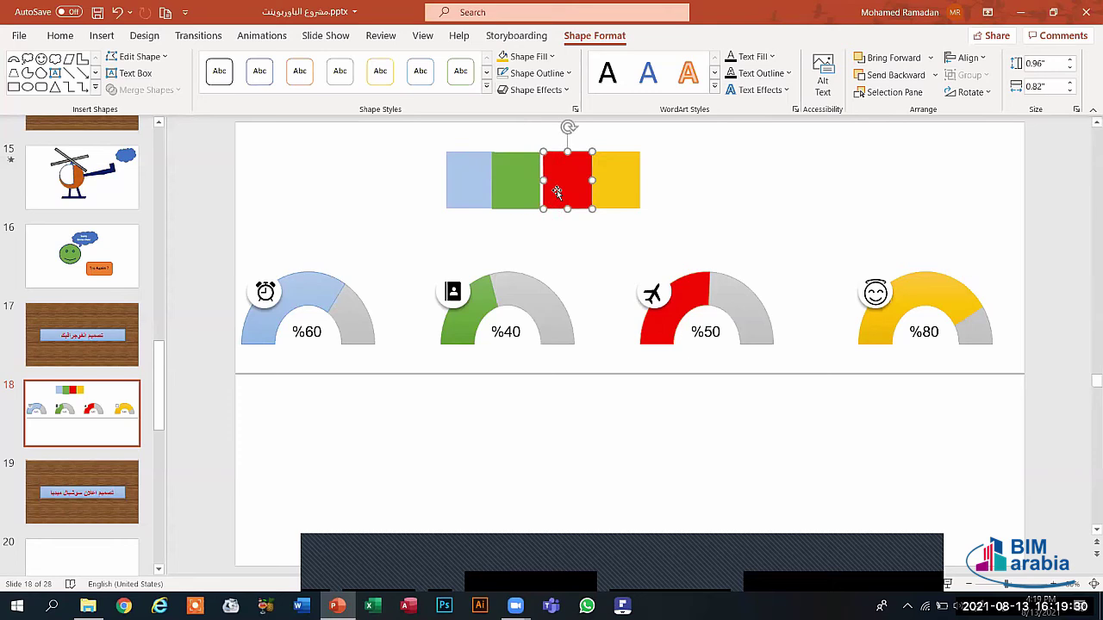
key("Escape")
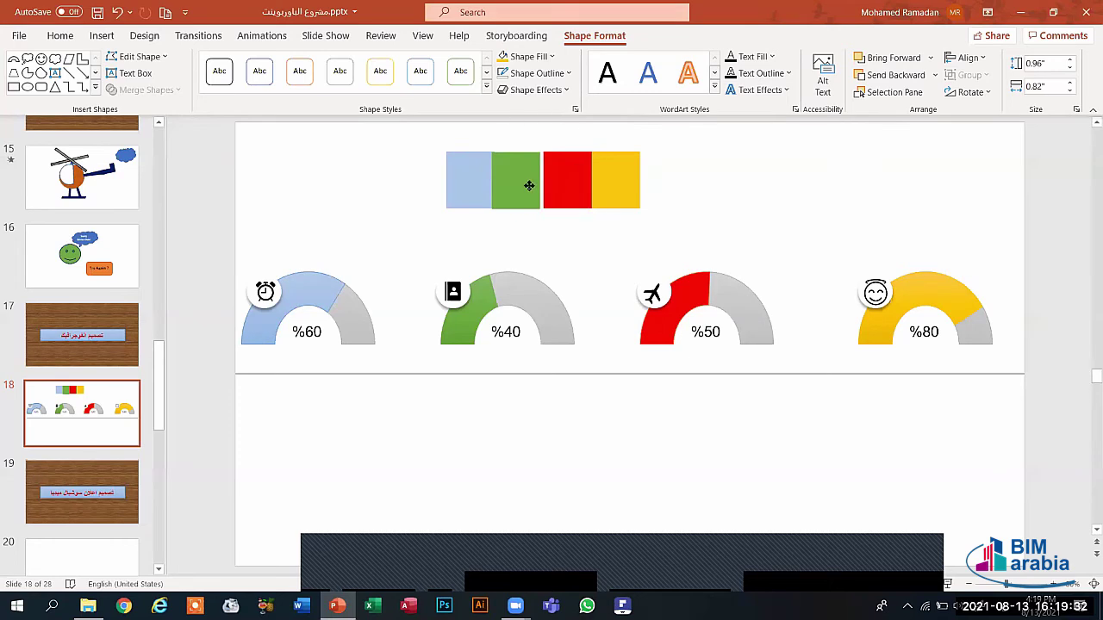
left_click_drag(526, 185, 600, 188)
left_click(554, 183)
left_click(401, 217)
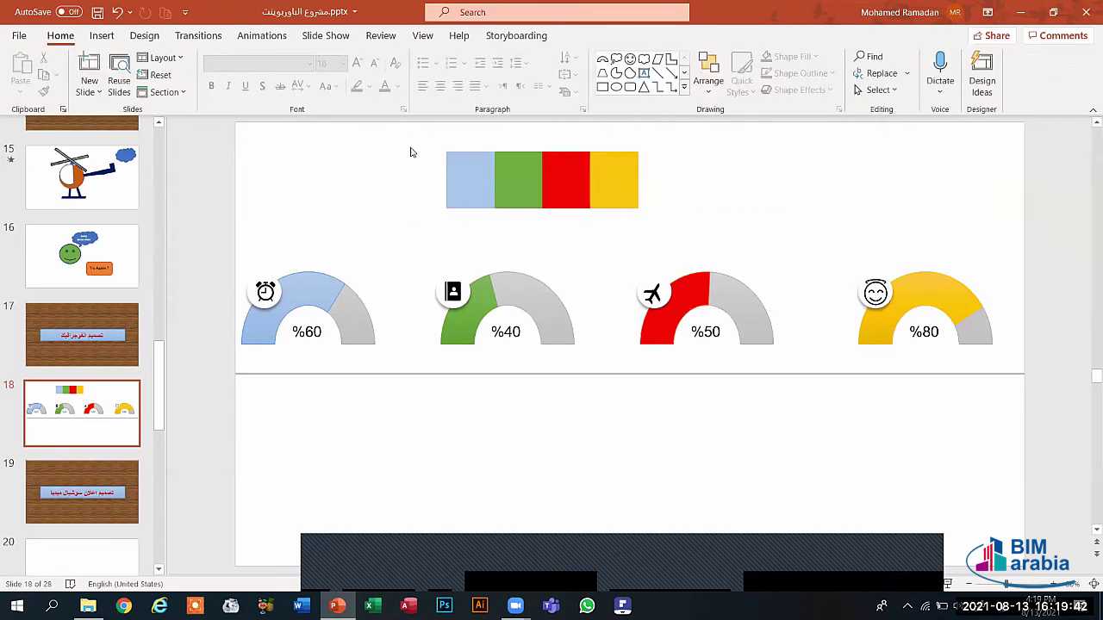
Move the four squares together to the right above the gauges.
left_click_drag(410, 151, 676, 252)
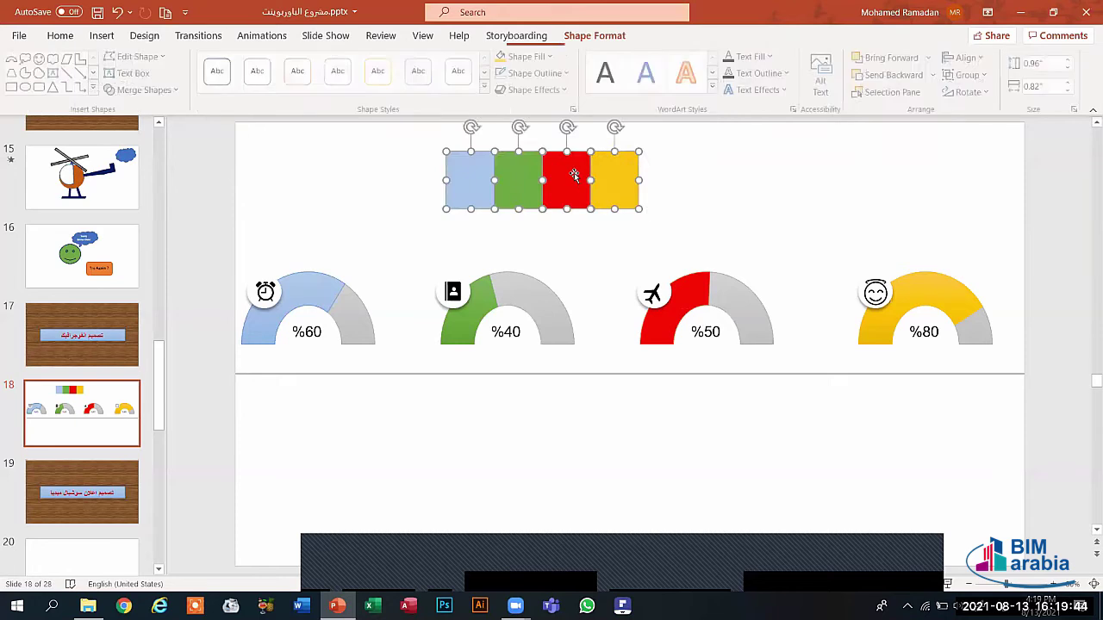
left_click_drag(574, 176, 621, 159)
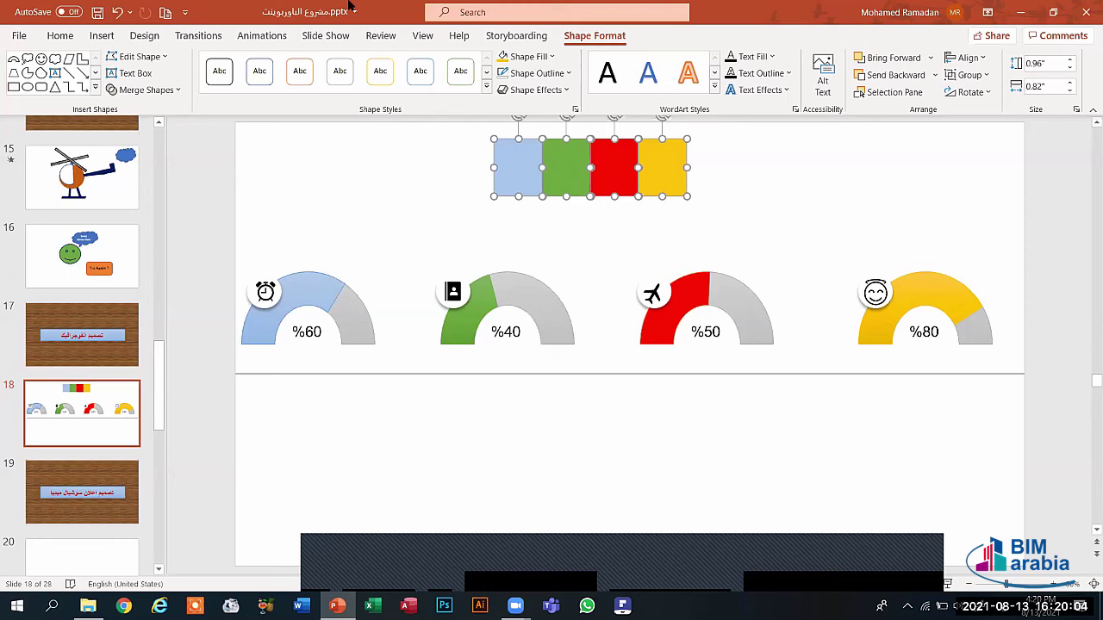
left_click(768, 227)
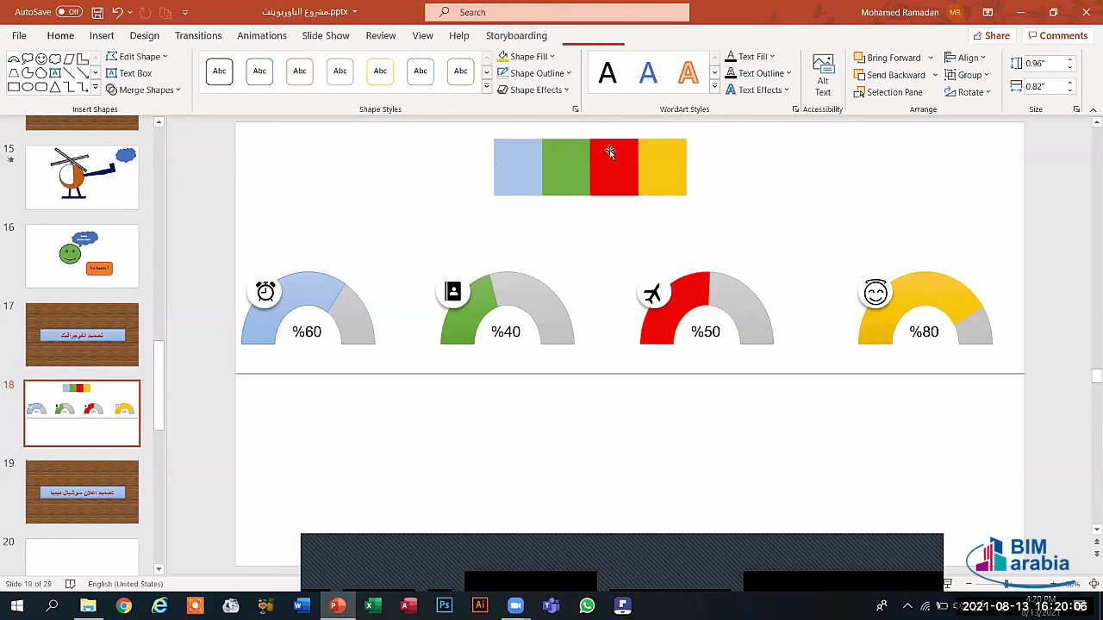
left_click_drag(499, 166, 483, 162)
key("ctrl+z")
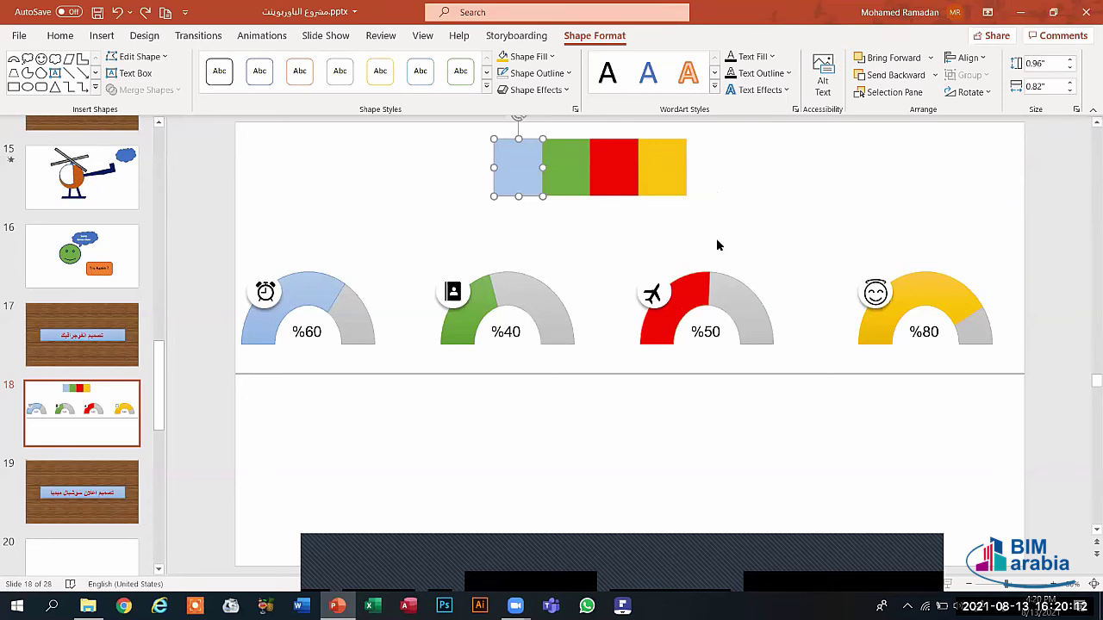
Group the four squares and resize the group into a thin 0.2" by 4.77" strip.
left_click_drag(716, 242, 494, 134)
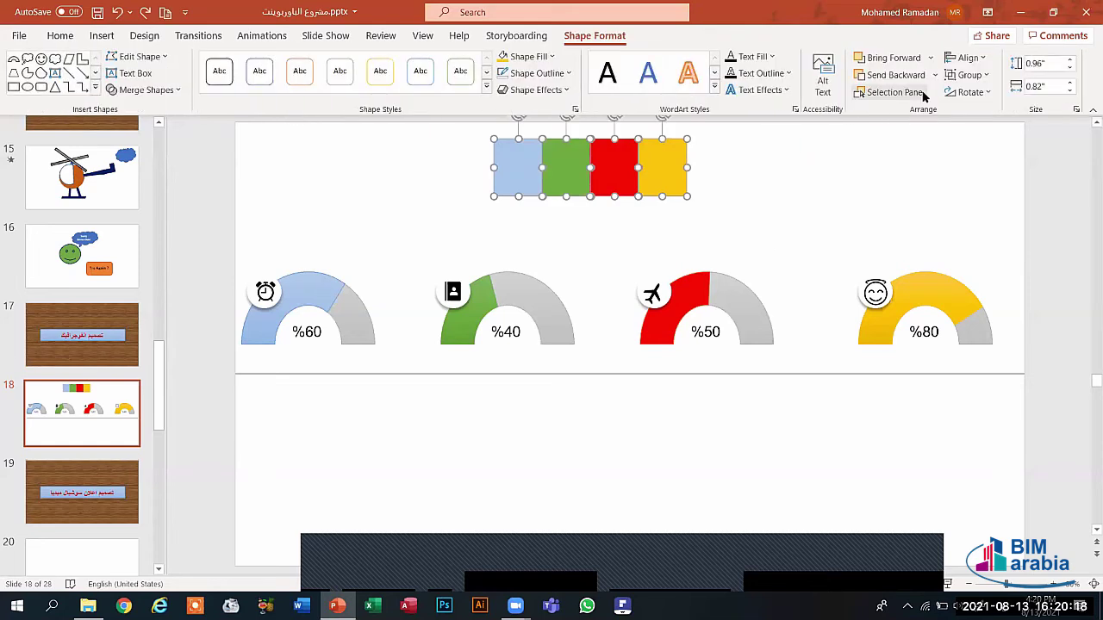
left_click(968, 75)
left_click(972, 100)
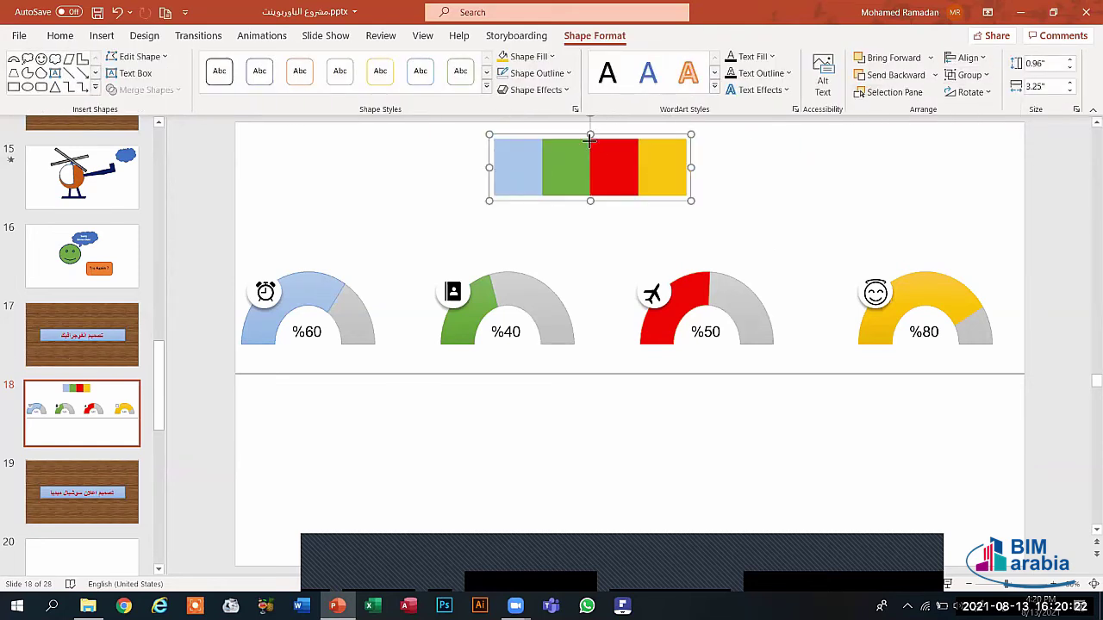
left_click_drag(589, 138, 591, 188)
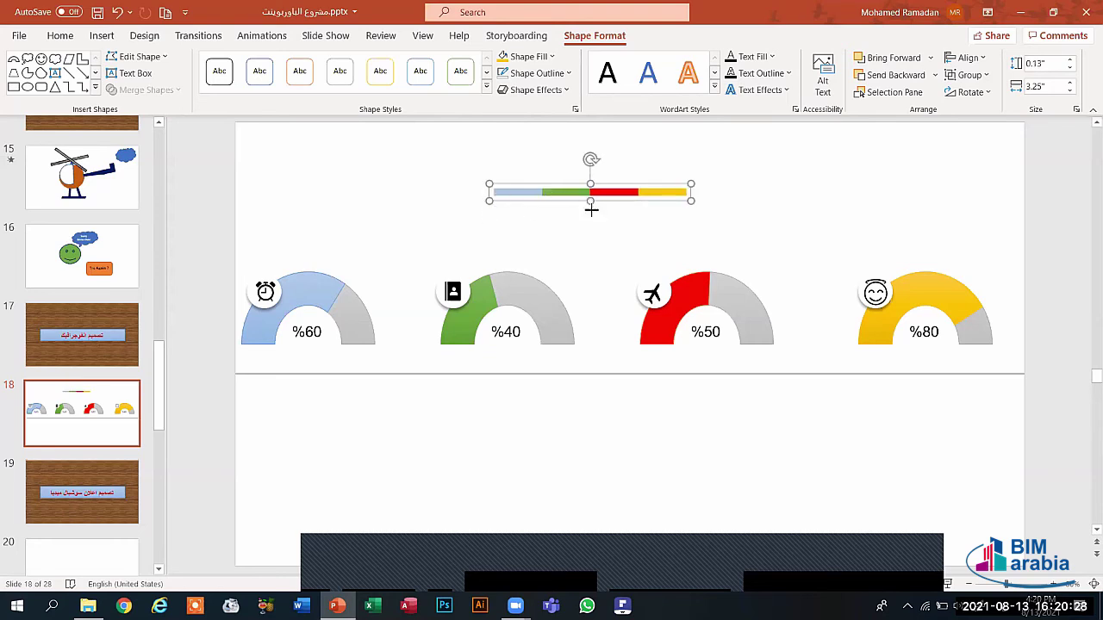
left_click_drag(591, 208, 591, 230)
left_click_drag(485, 200, 399, 202)
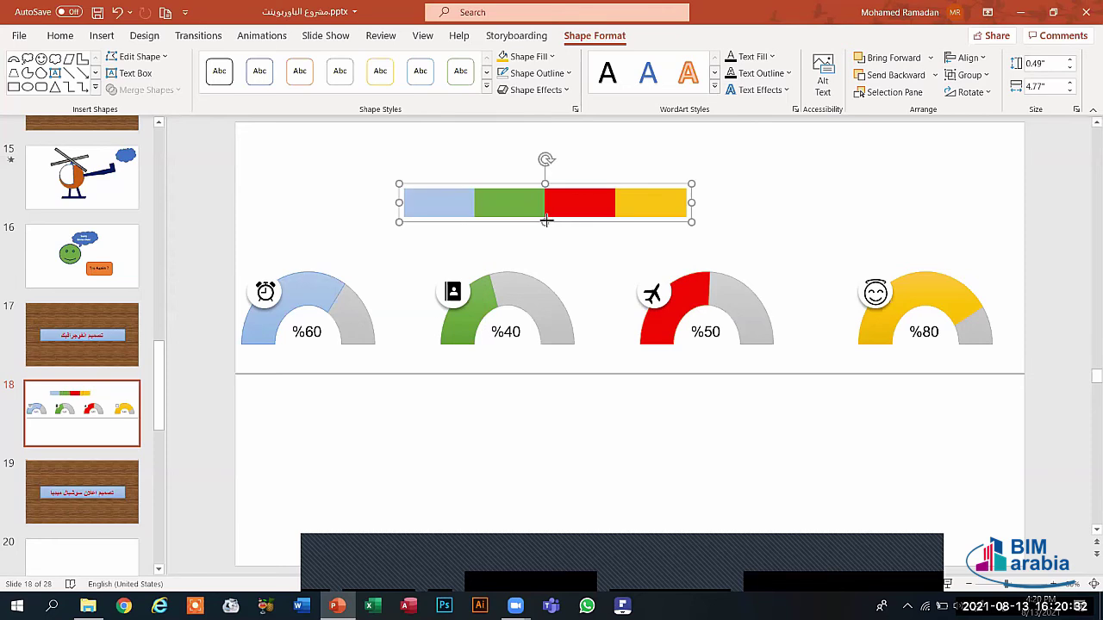
left_click_drag(546, 221, 606, 216)
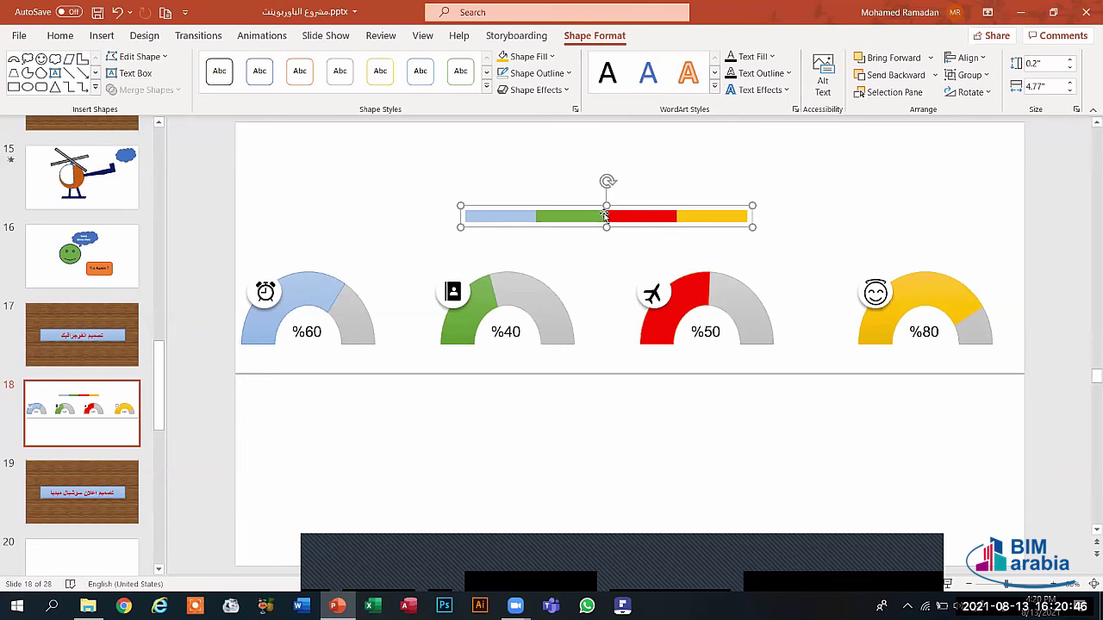
left_click(531, 182)
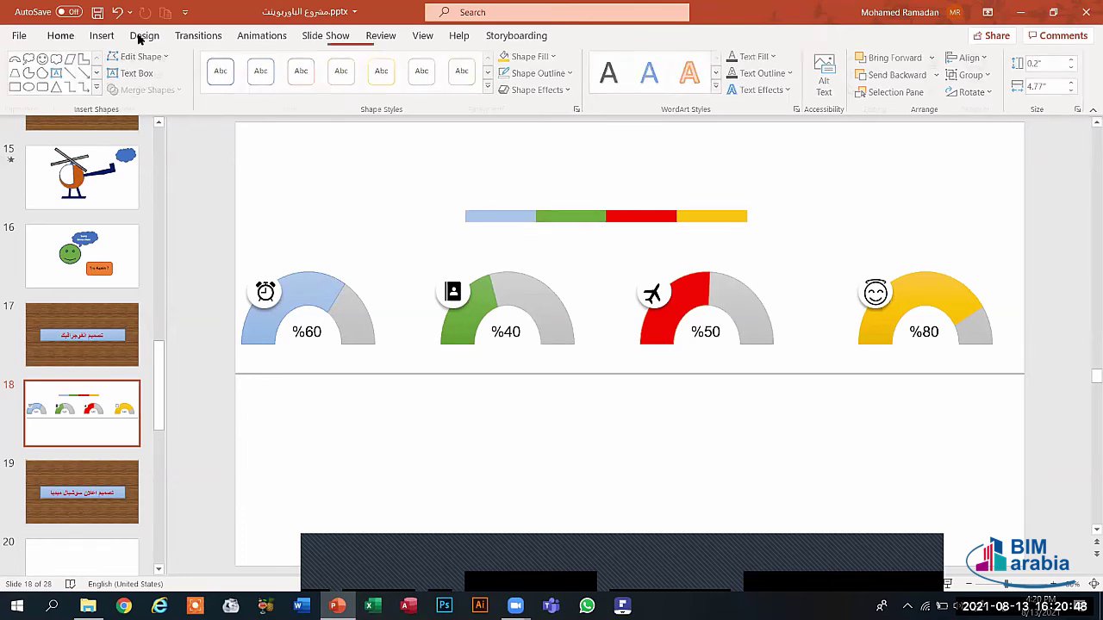
Draw a text box just above the colour bar.
left_click(102, 35)
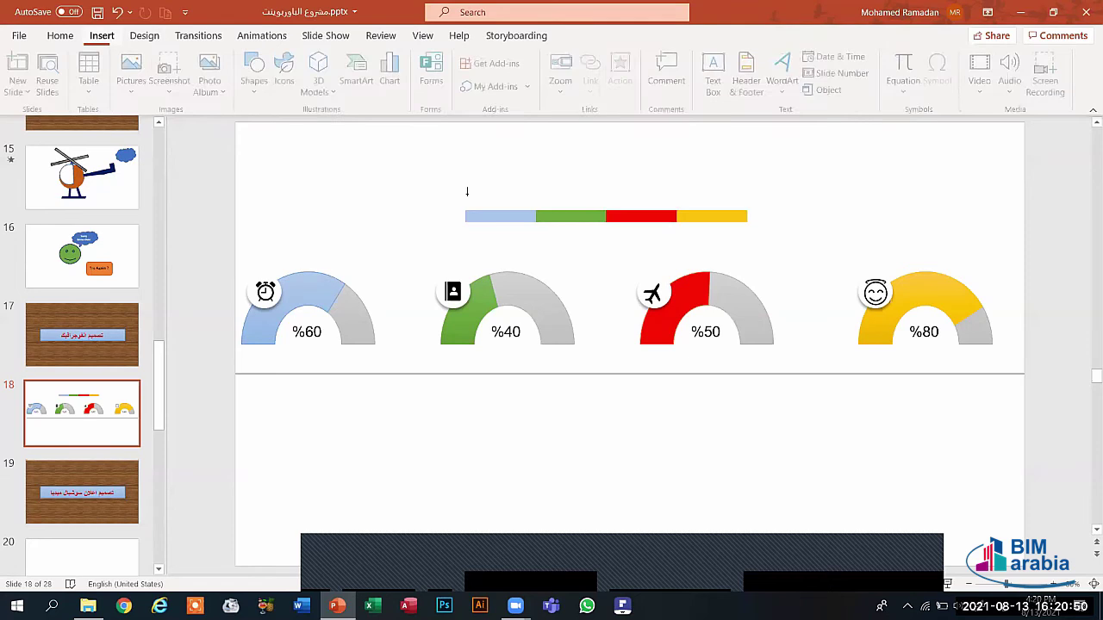
left_click(715, 76)
left_click_drag(465, 136, 729, 185)
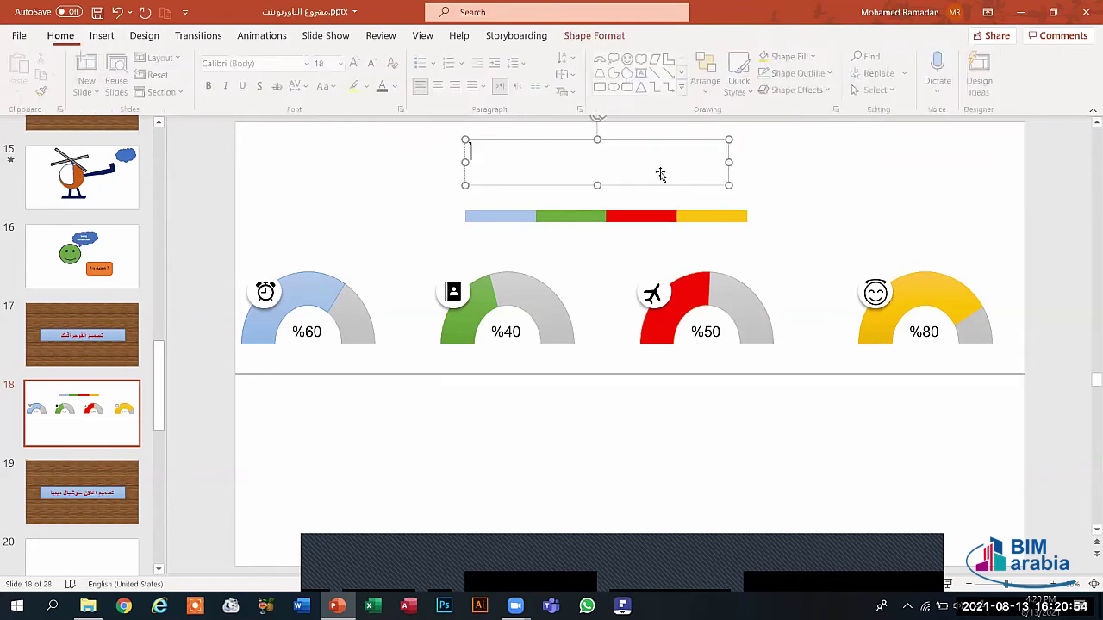
Type the title 'تمثيل البيانات' and make it centred, bold and 32 pt.
key("alt+shift")
type("ت")
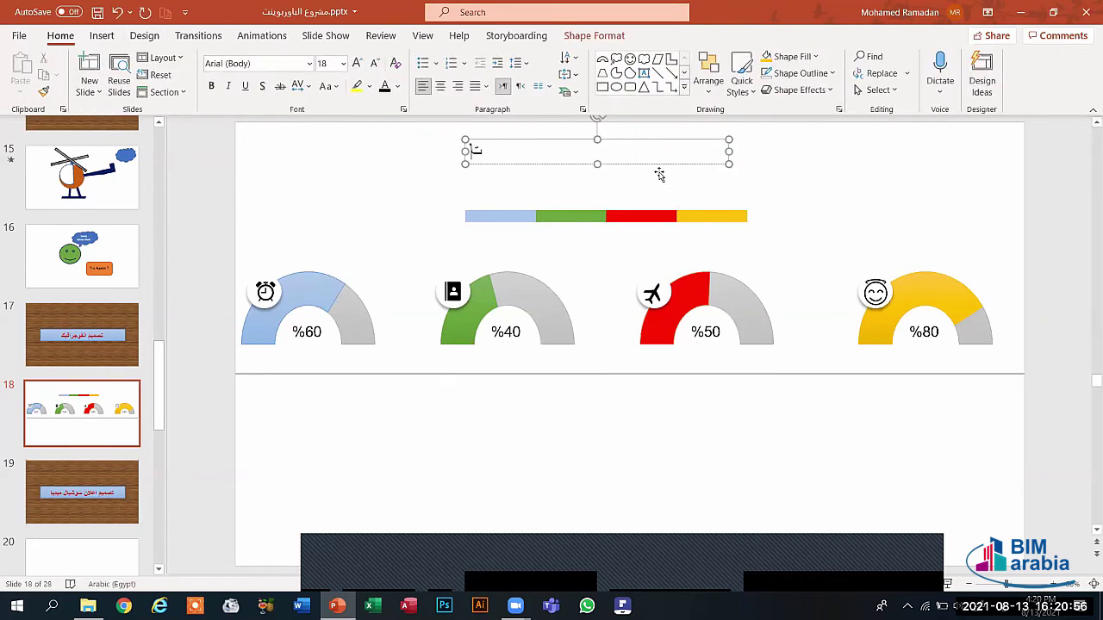
type("مثيل البيانات")
key("ctrl+a")
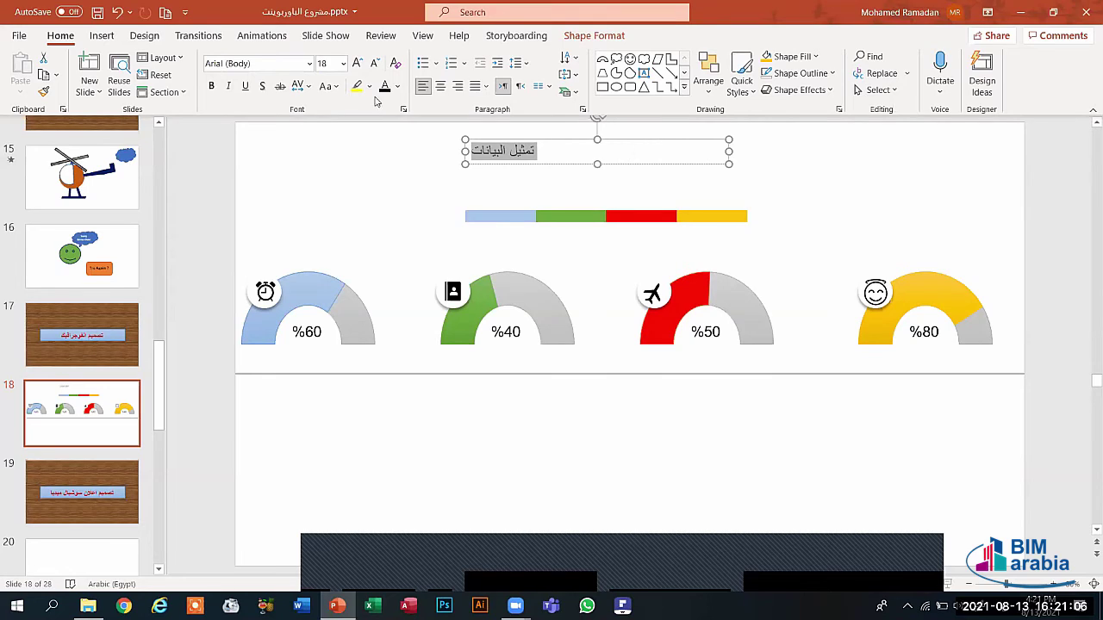
left_click(440, 86)
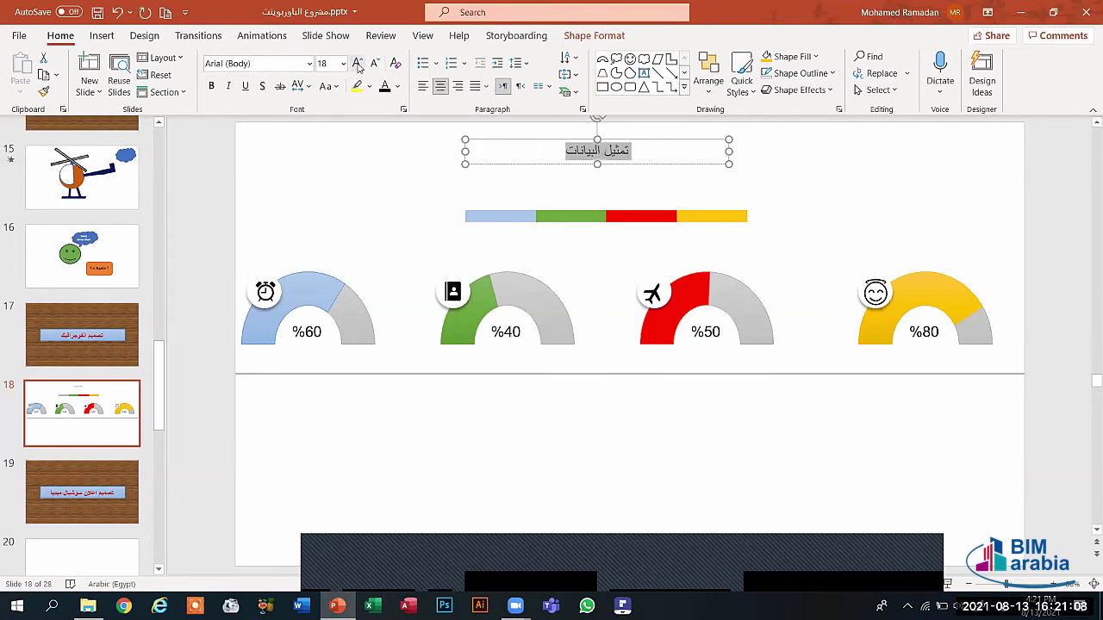
left_click(358, 65)
left_click(359, 66)
left_click(358, 65)
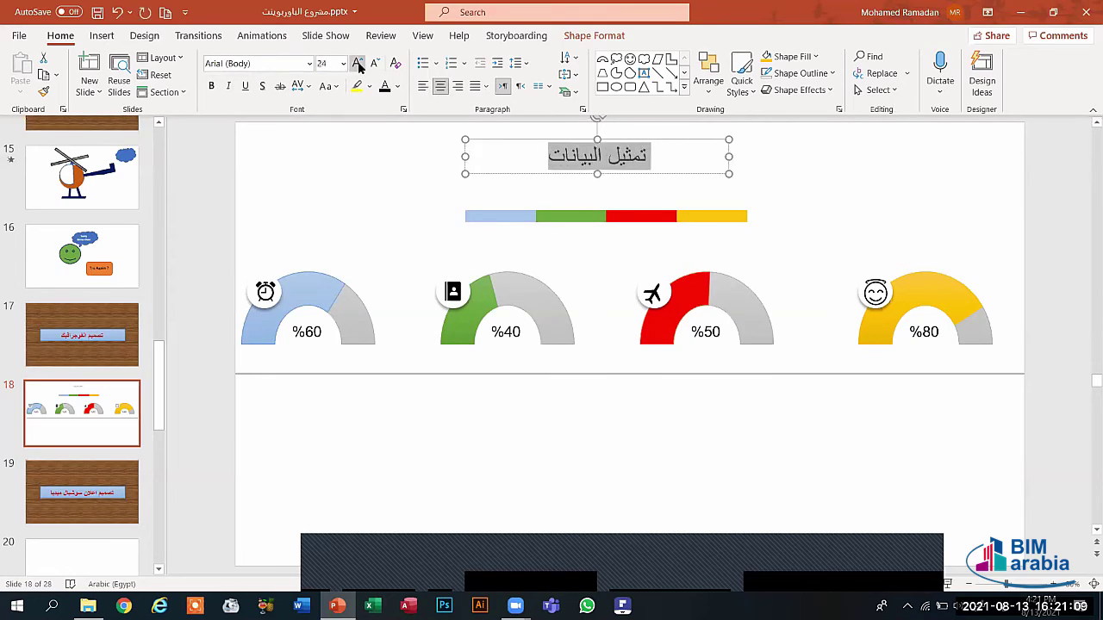
left_click(212, 87)
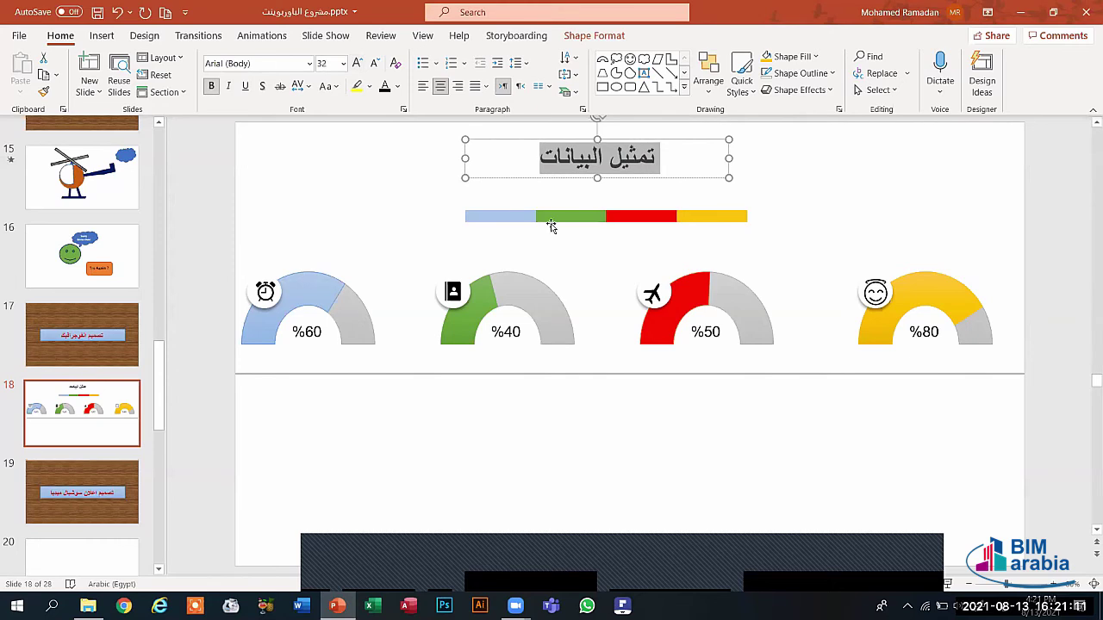
Reposition the title box, leaving a duplicate of it just below.
left_click(616, 195)
left_click(622, 177)
left_click_drag(622, 178, 614, 211)
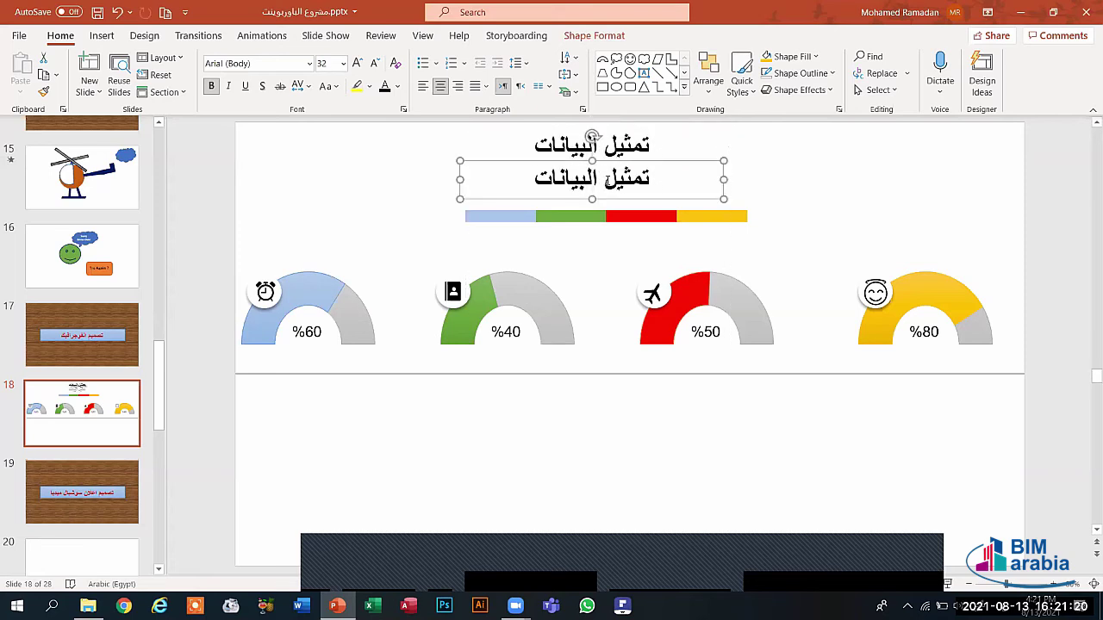
Replace the copy's text with 'تحويل البيانات الي أنفوجرافيك' and widen it to one line.
triple_click(607, 178)
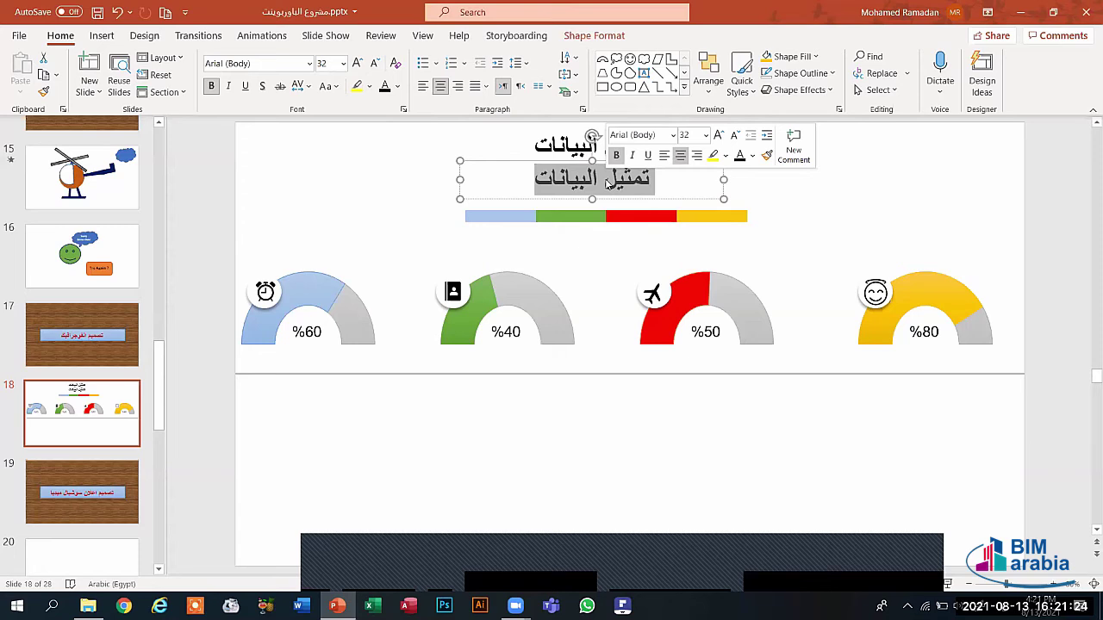
type("ت")
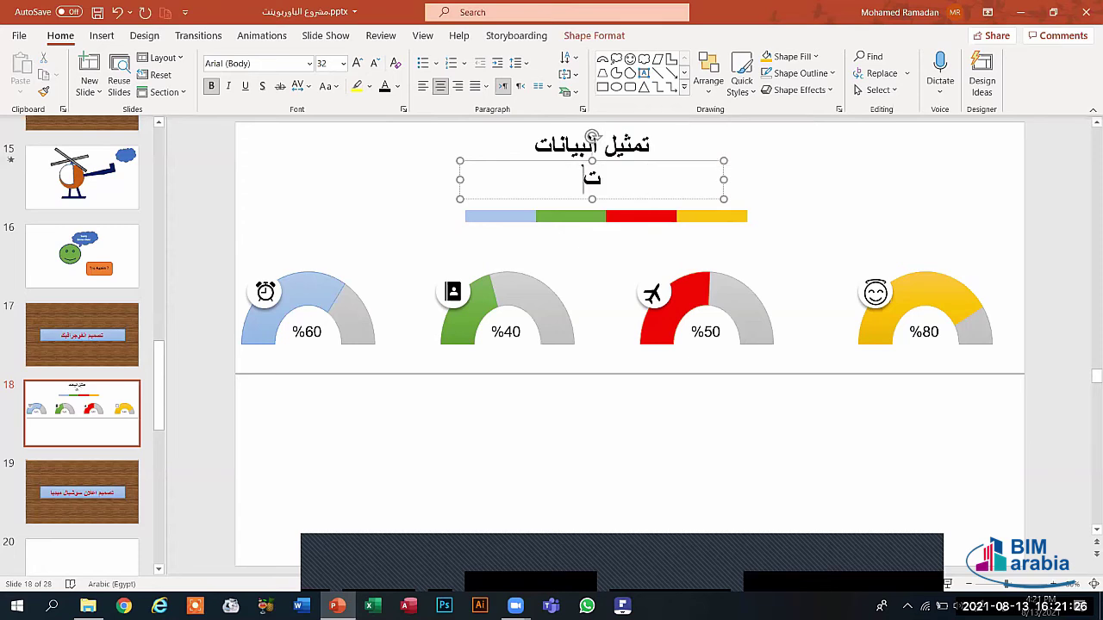
type("حويل البيانات ")
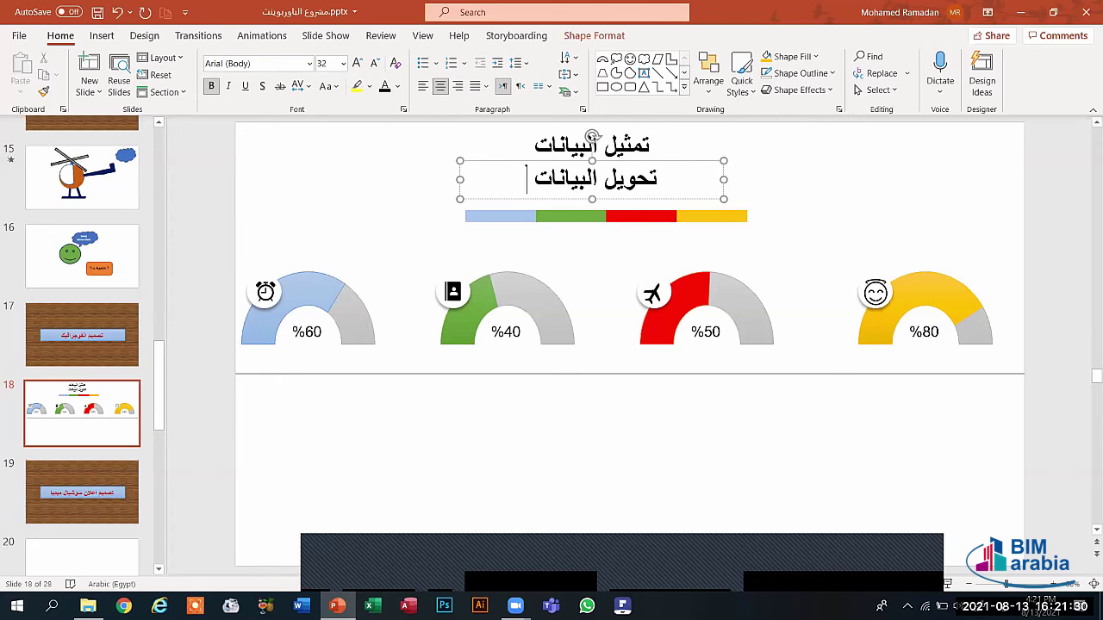
type("الي")
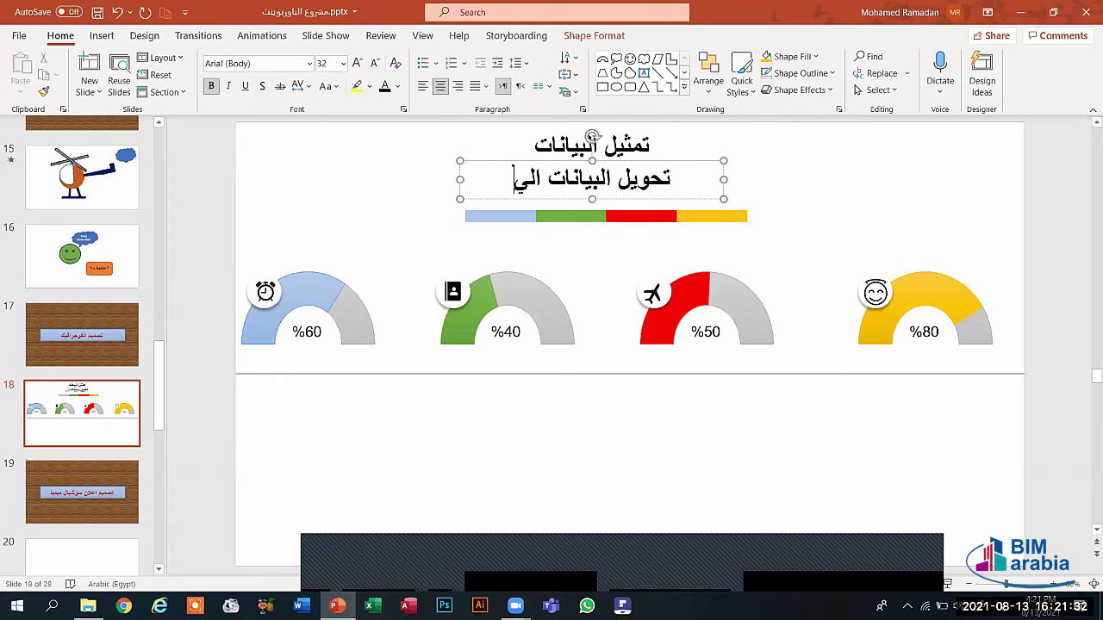
type(" أ")
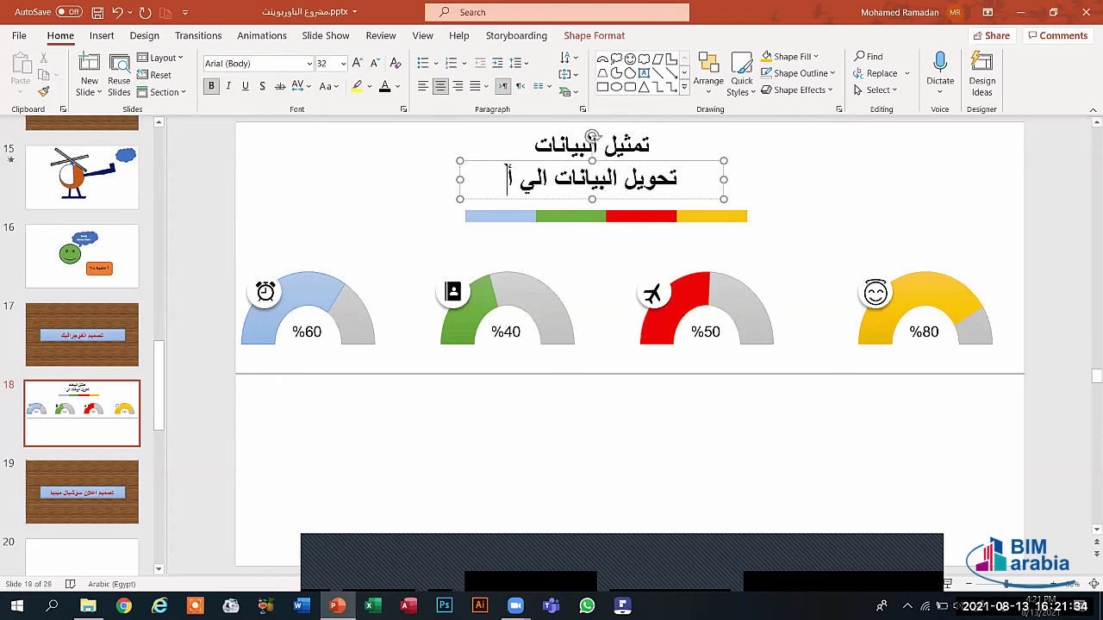
type("نفوجرافيك")
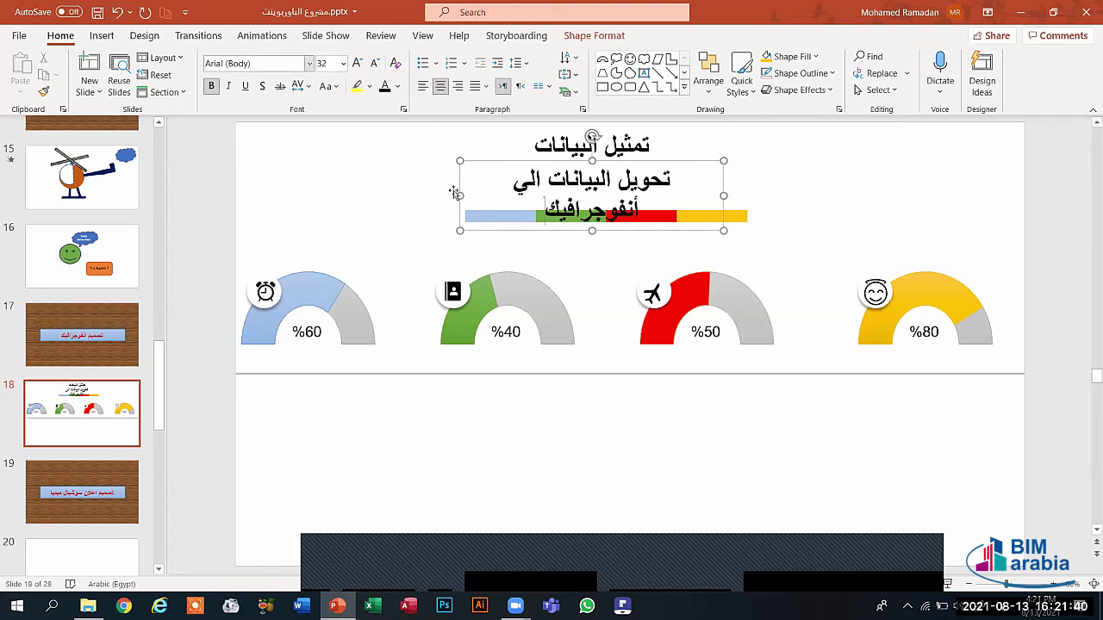
left_click_drag(454, 192, 425, 192)
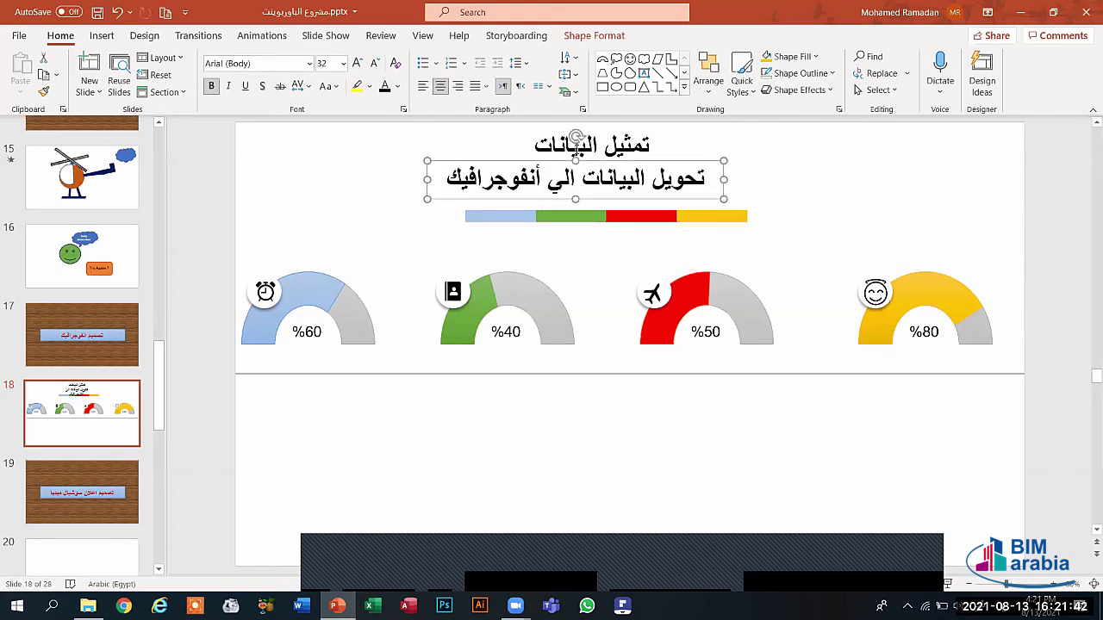
Set the subtitle text to 28 pt and shift its box slightly.
triple_click(552, 179)
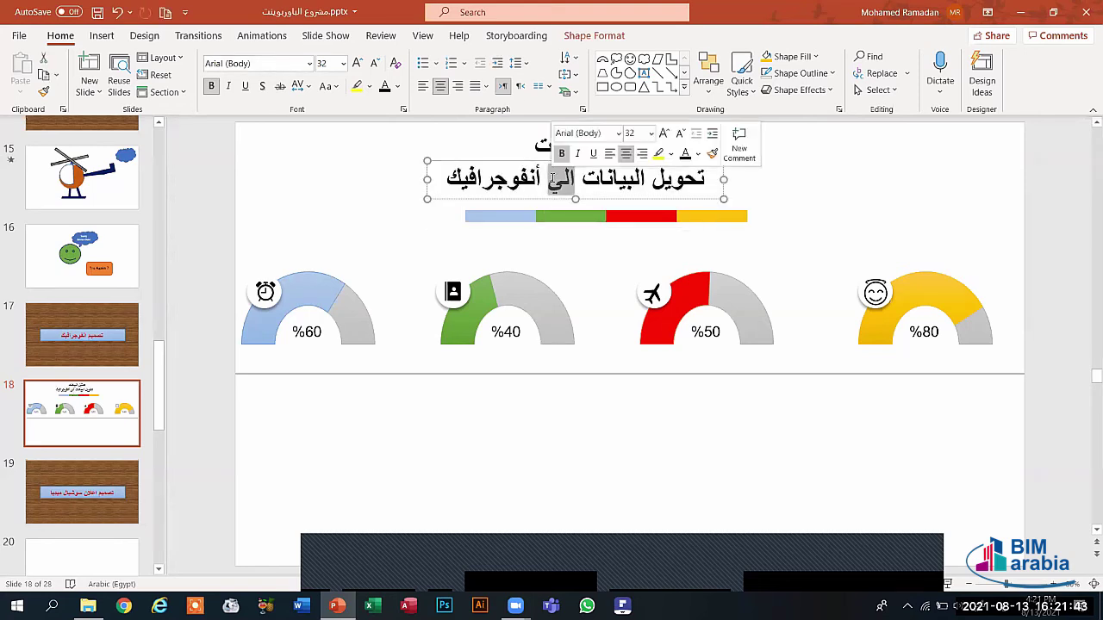
left_click(376, 63)
left_click(376, 64)
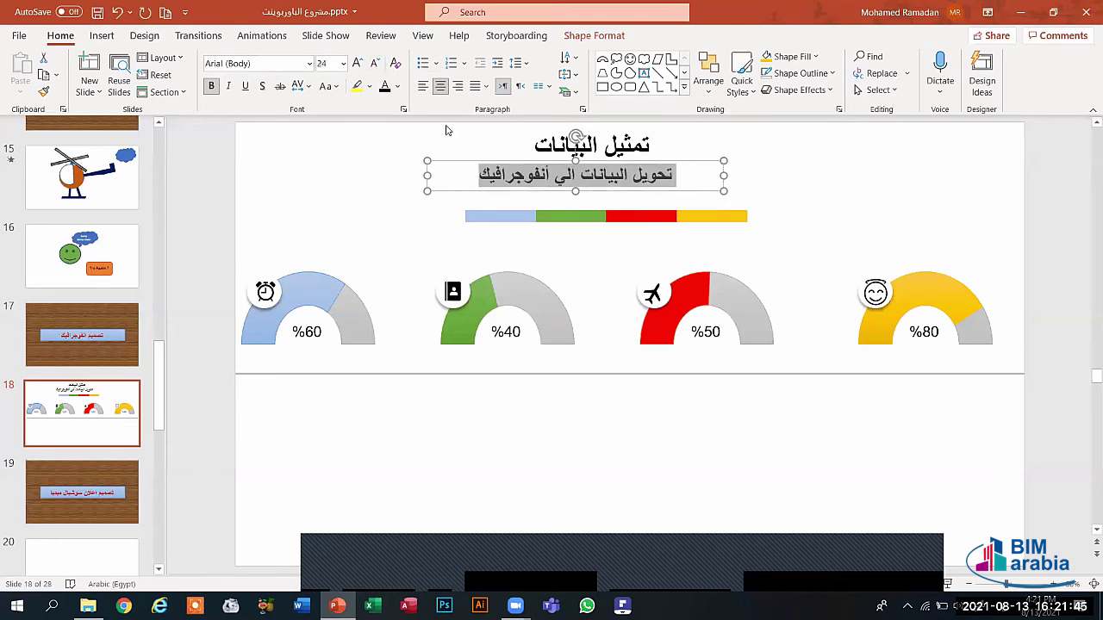
left_click(356, 65)
left_click(422, 164)
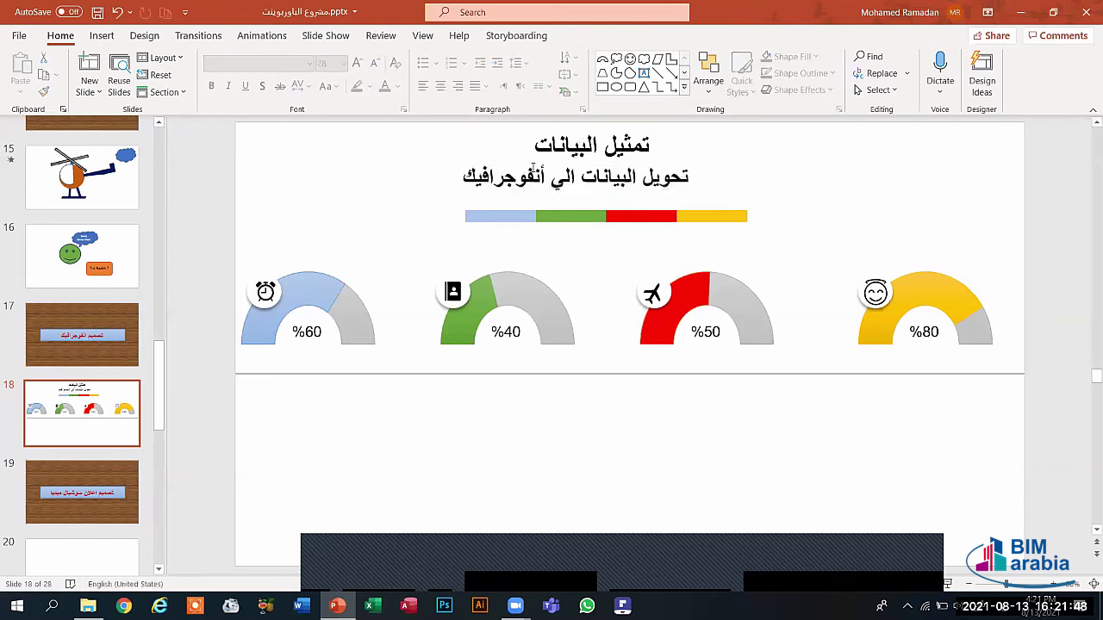
left_click(532, 169)
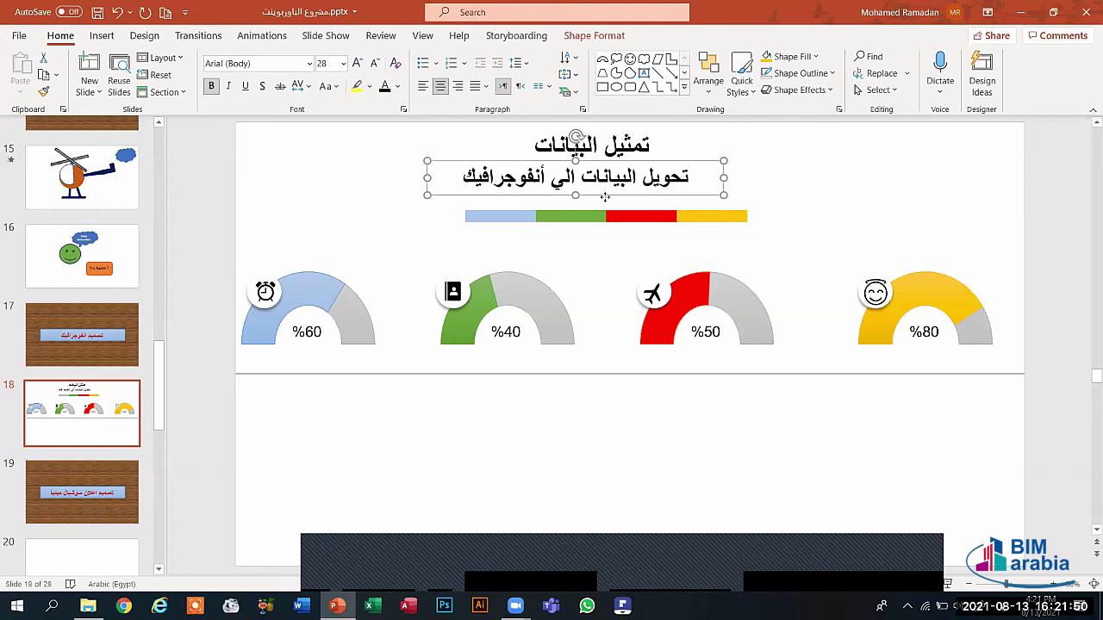
left_click_drag(605, 197, 619, 197)
Keep the subtitle bold and centre its box under the title.
left_click_drag(705, 177, 478, 177)
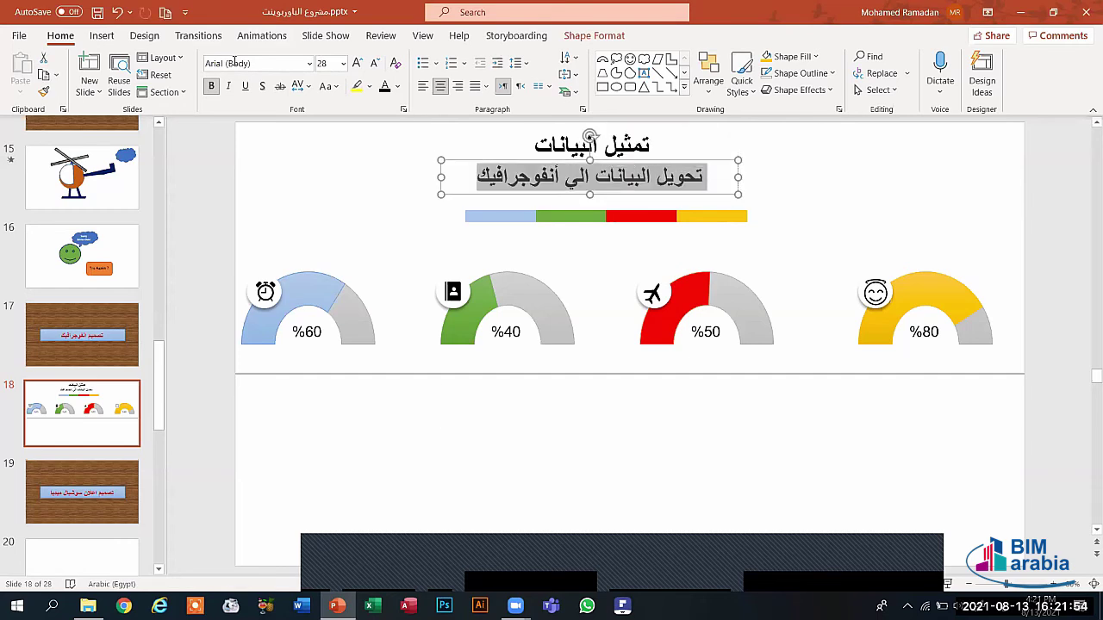
left_click(211, 85)
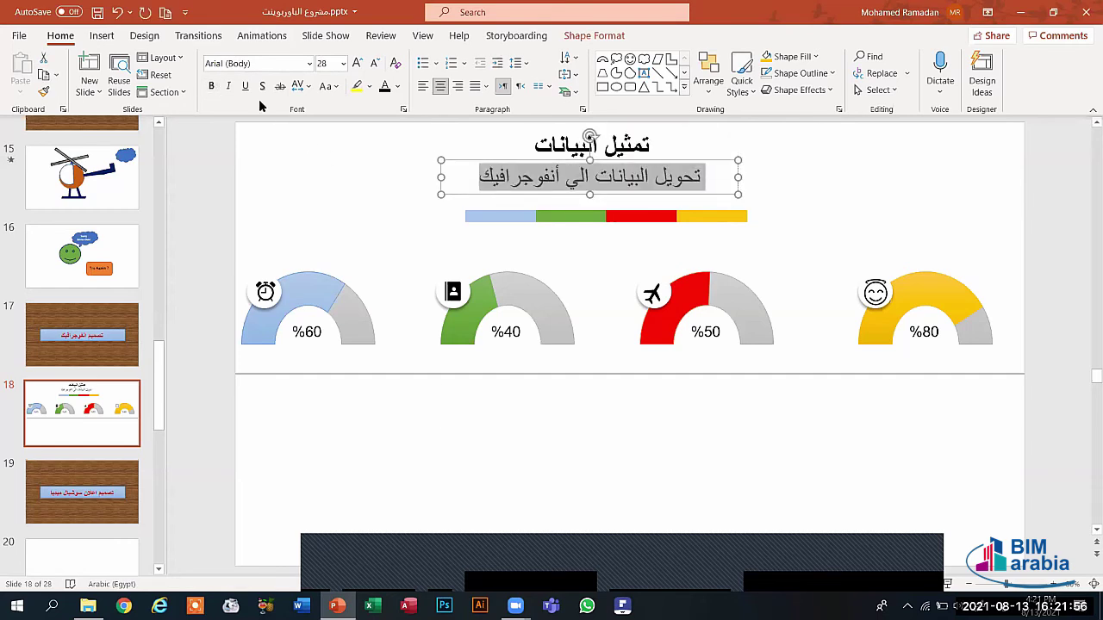
left_click(211, 86)
left_click(336, 162)
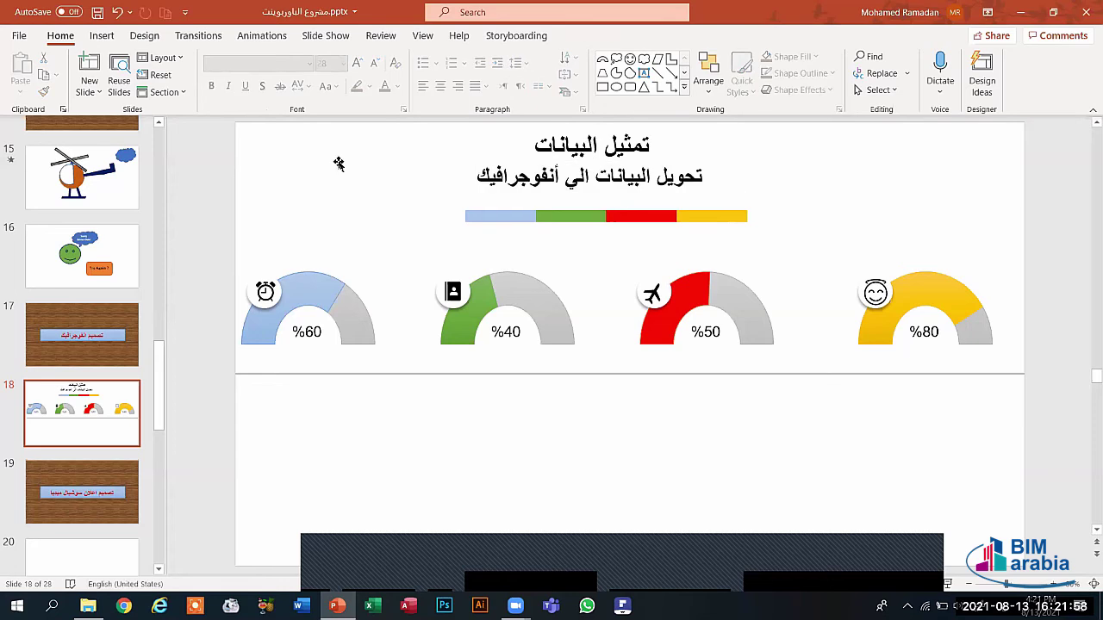
left_click(564, 177)
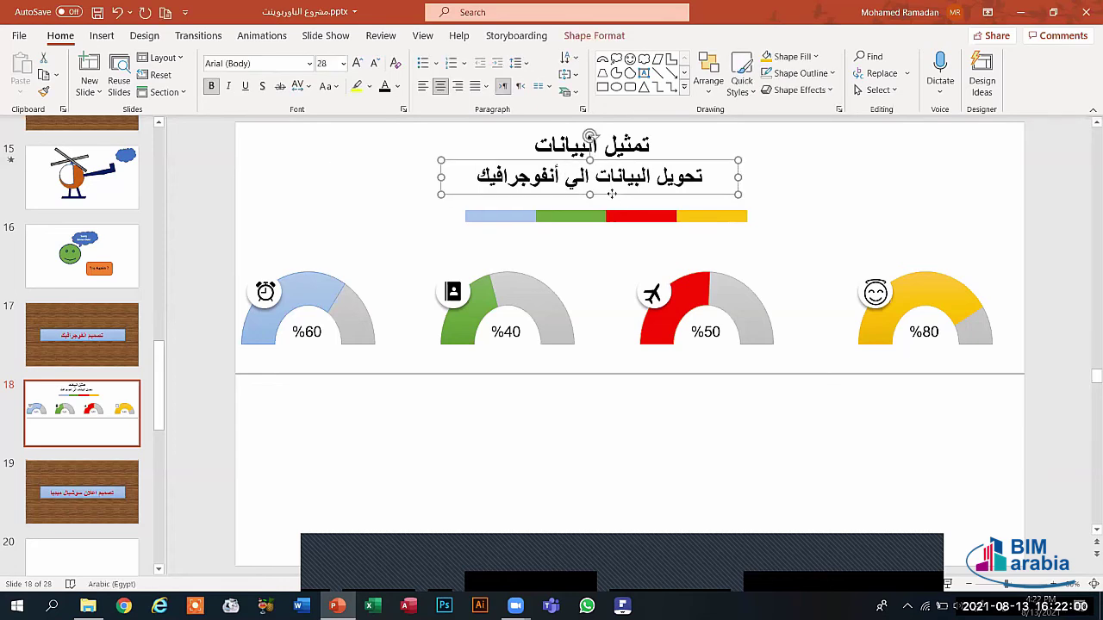
left_click_drag(609, 192, 615, 194)
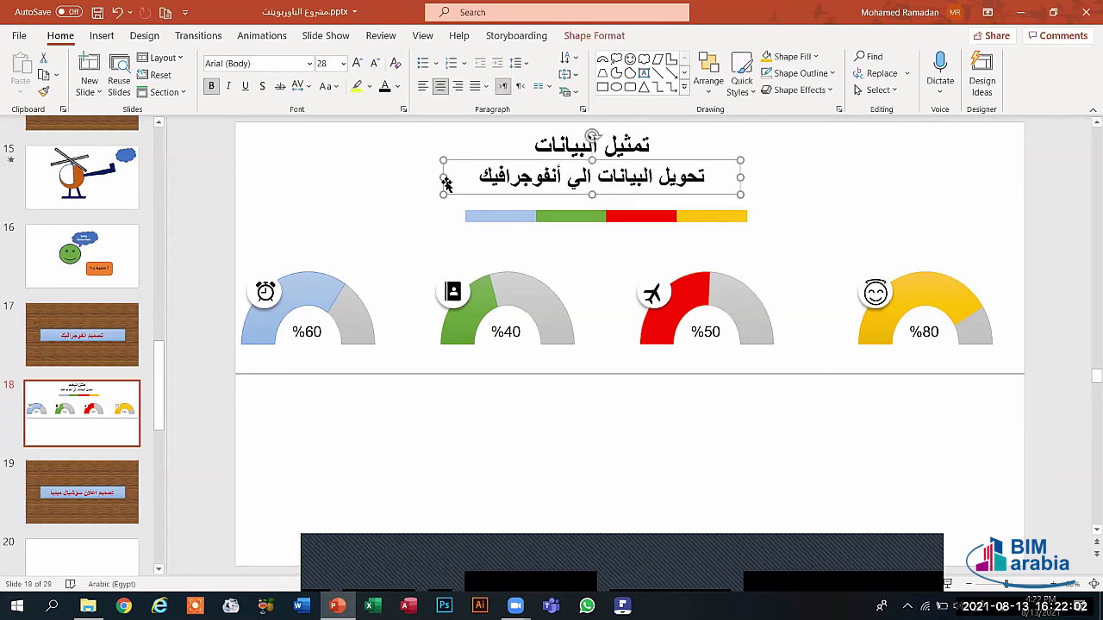
left_click(376, 191)
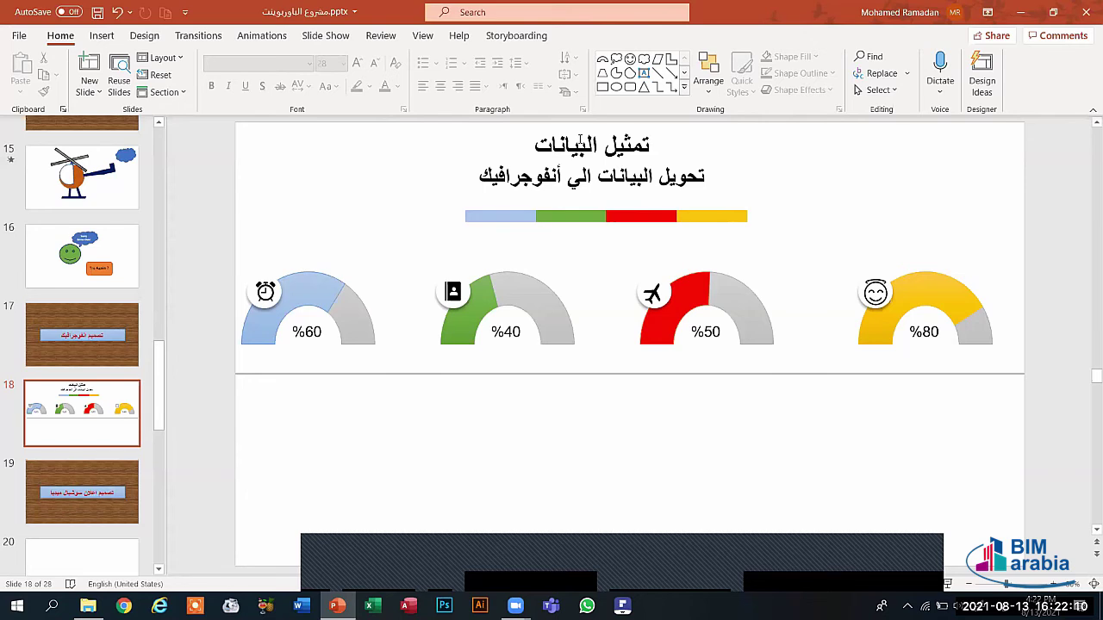
Narrow the subtitle box, move it, then widen it to the left.
left_click(618, 153)
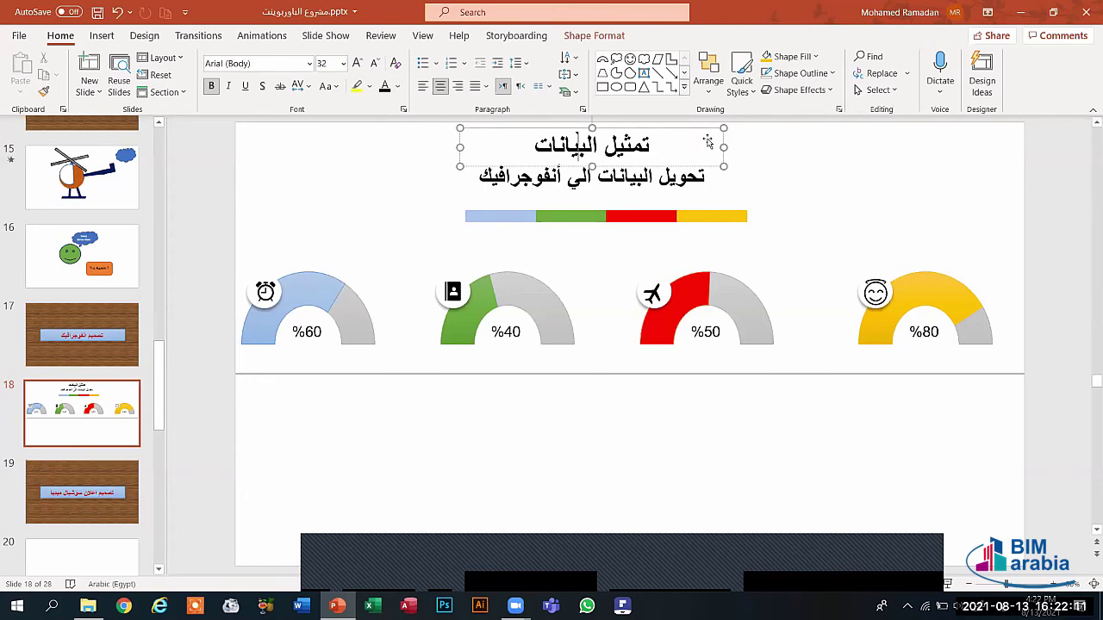
triple_click(597, 144)
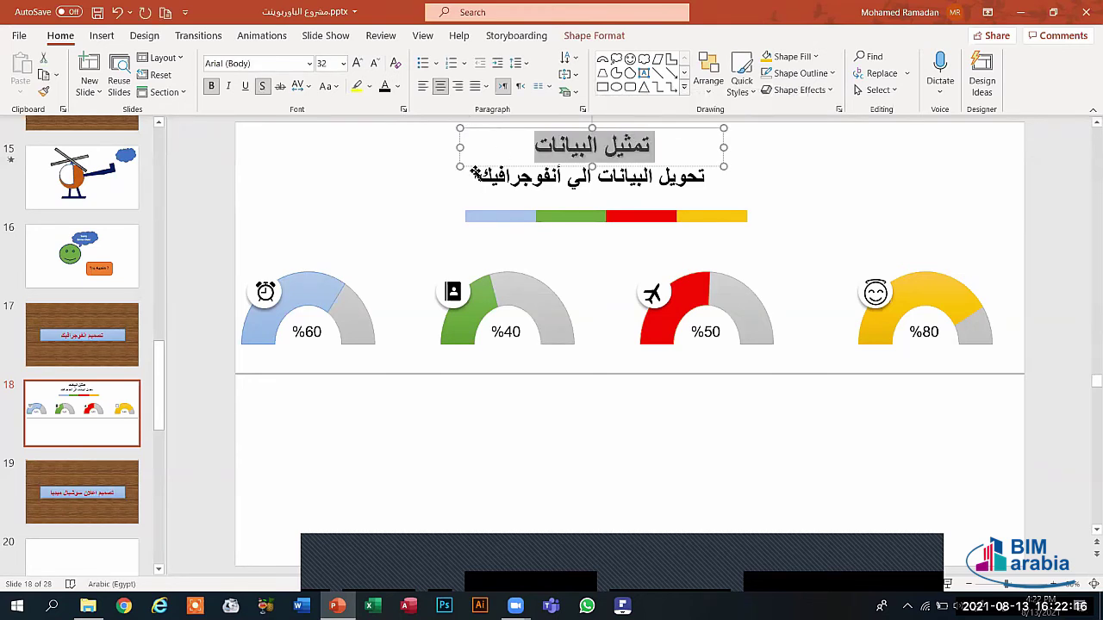
left_click_drag(474, 176, 718, 210)
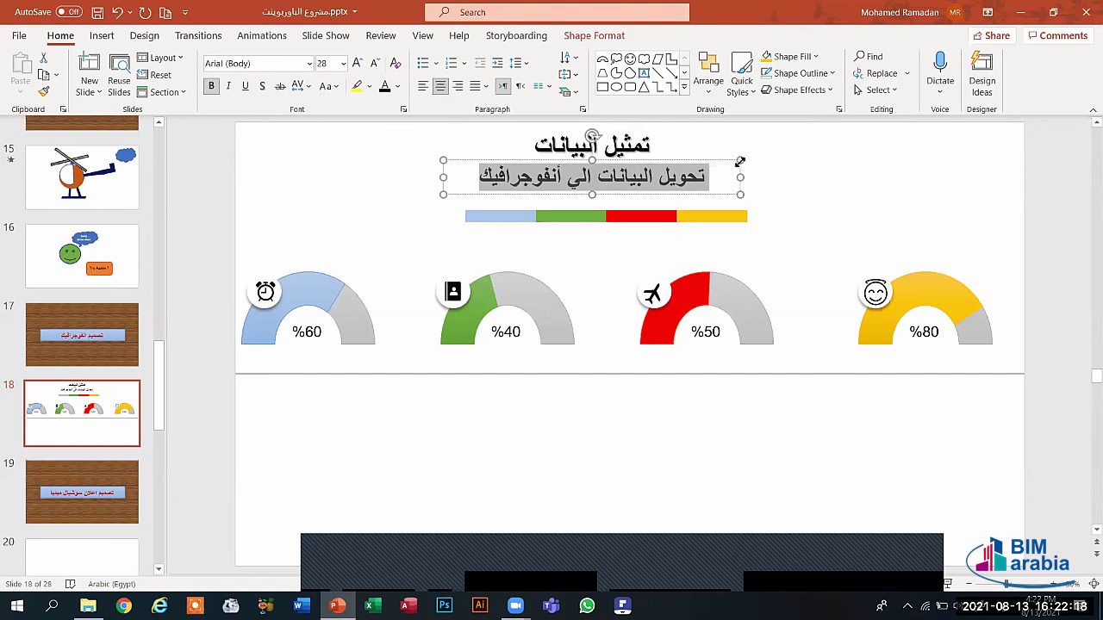
left_click_drag(739, 161, 605, 196)
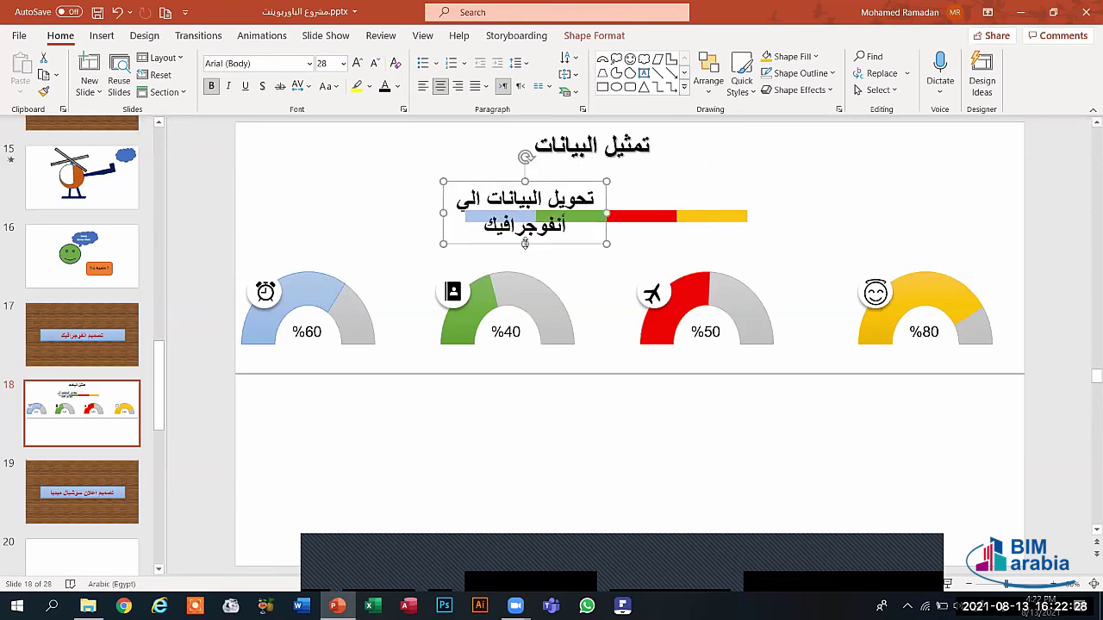
left_click_drag(522, 244, 522, 211)
left_click_drag(441, 215, 354, 212)
Shrink the subtitle text from 24 to 20 pt and move it back under the title.
double_click(417, 198)
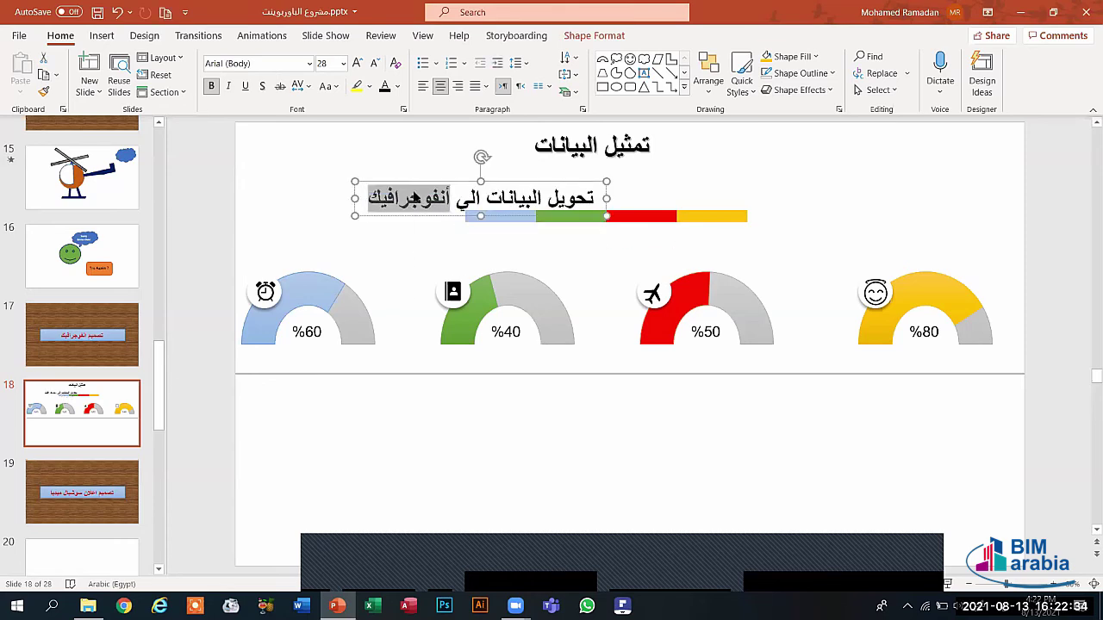
triple_click(417, 197)
left_click(376, 64)
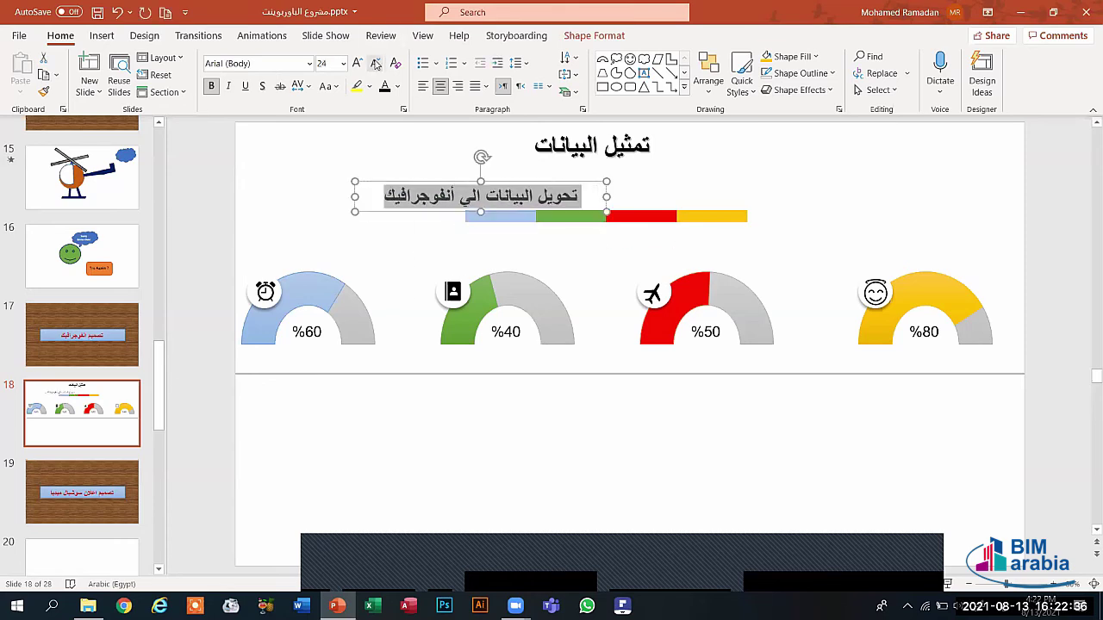
left_click_drag(396, 212, 507, 190)
left_click(548, 177)
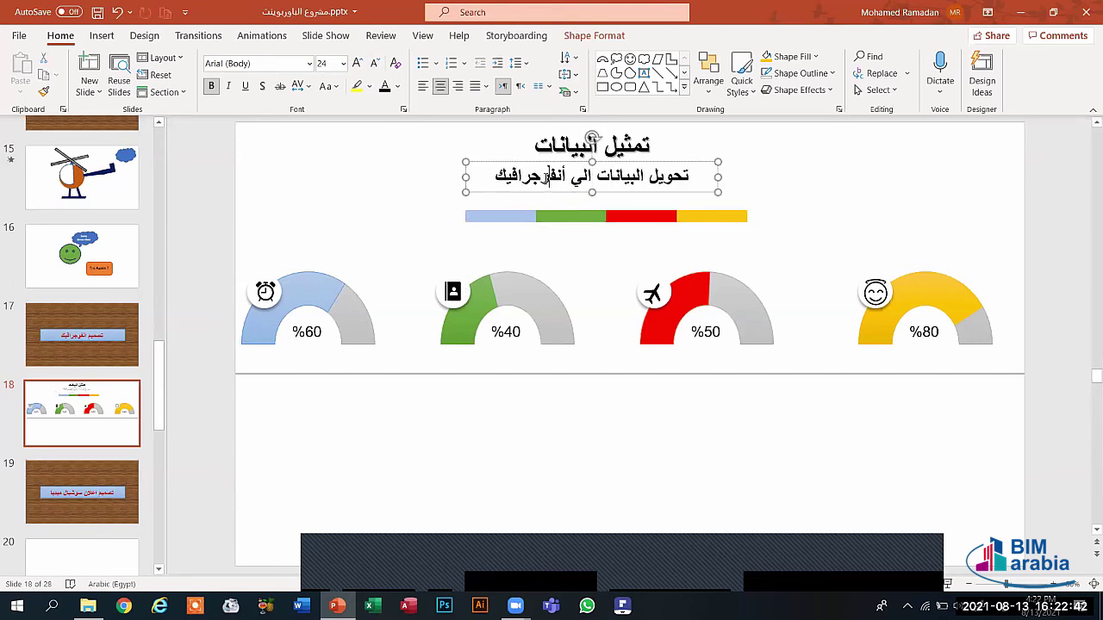
key("ctrl+a")
left_click(374, 62)
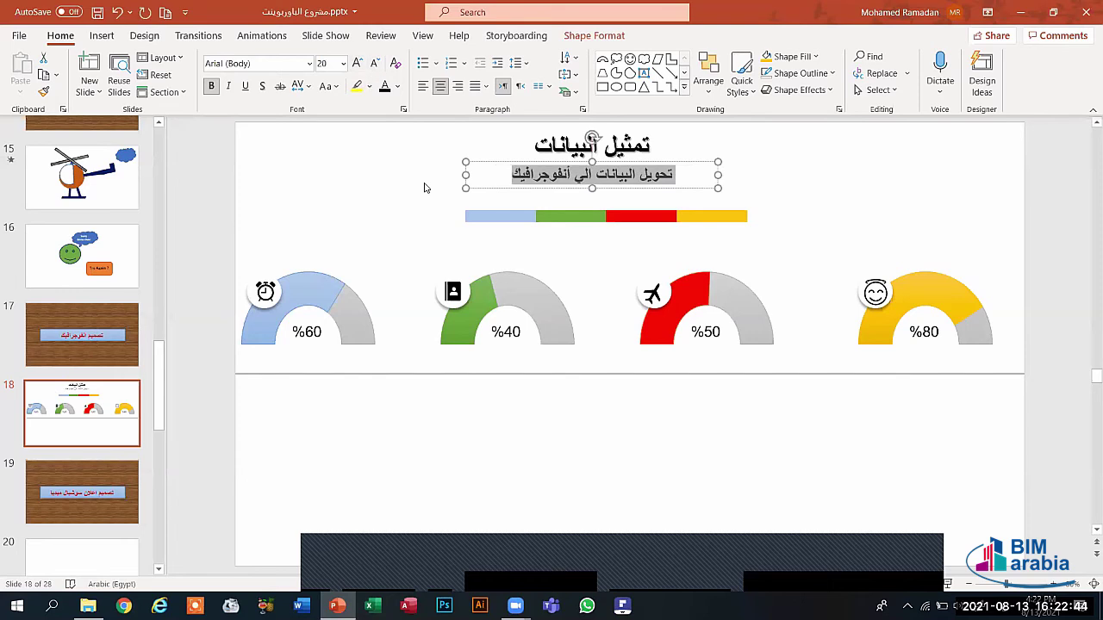
left_click(424, 187)
Nudge the subtitle into place and drag a copy of the title below the gauges.
left_click(617, 174)
left_click(633, 189)
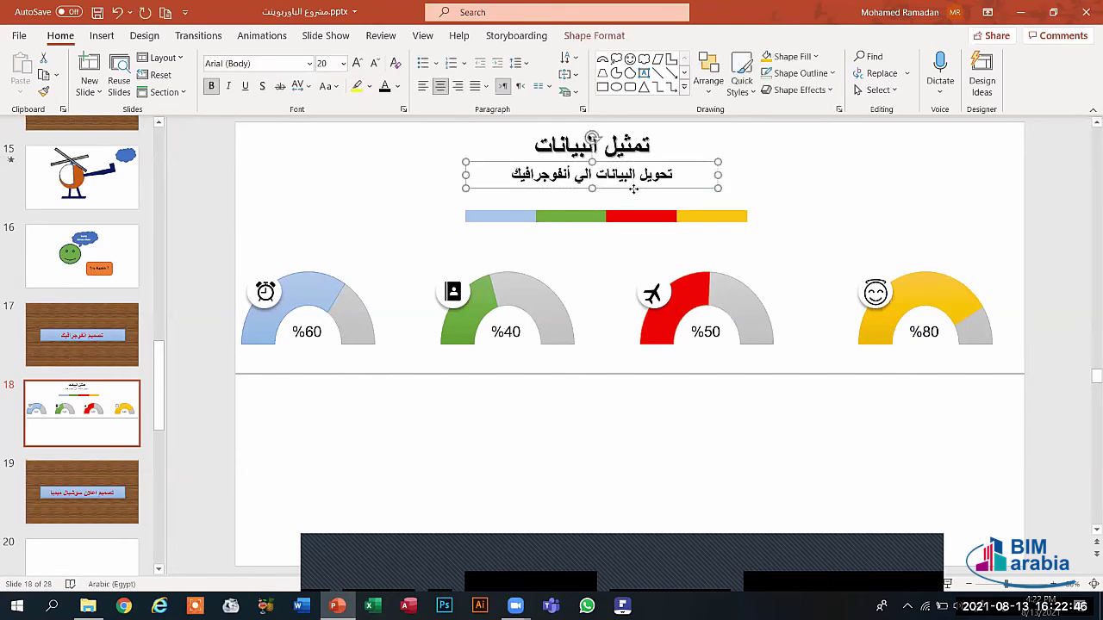
left_click_drag(633, 188, 634, 196)
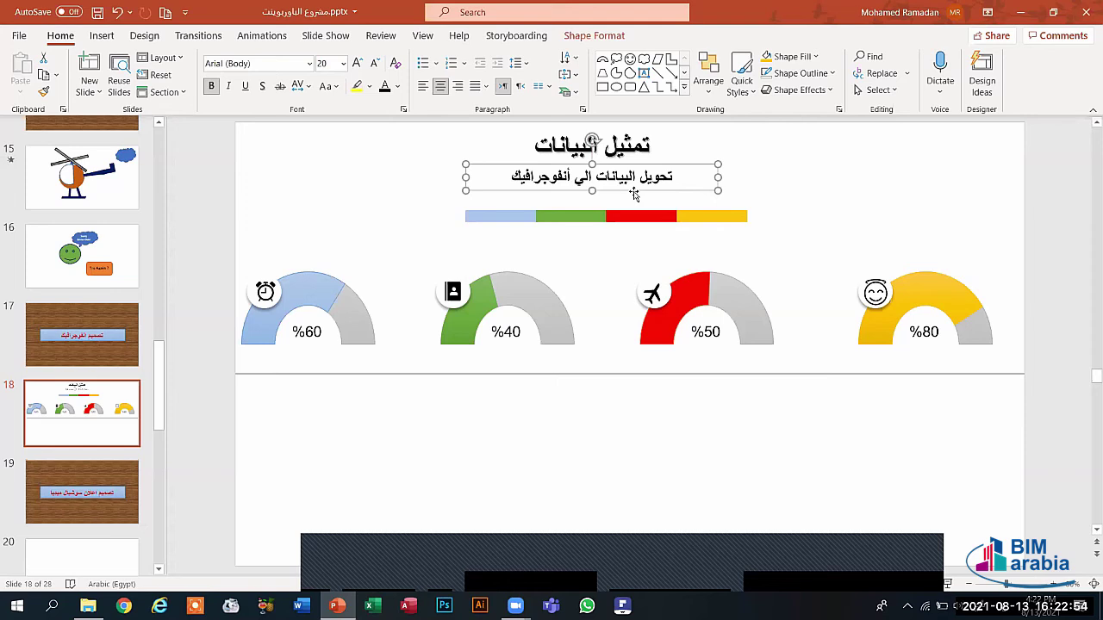
left_click(856, 185)
left_click(657, 176)
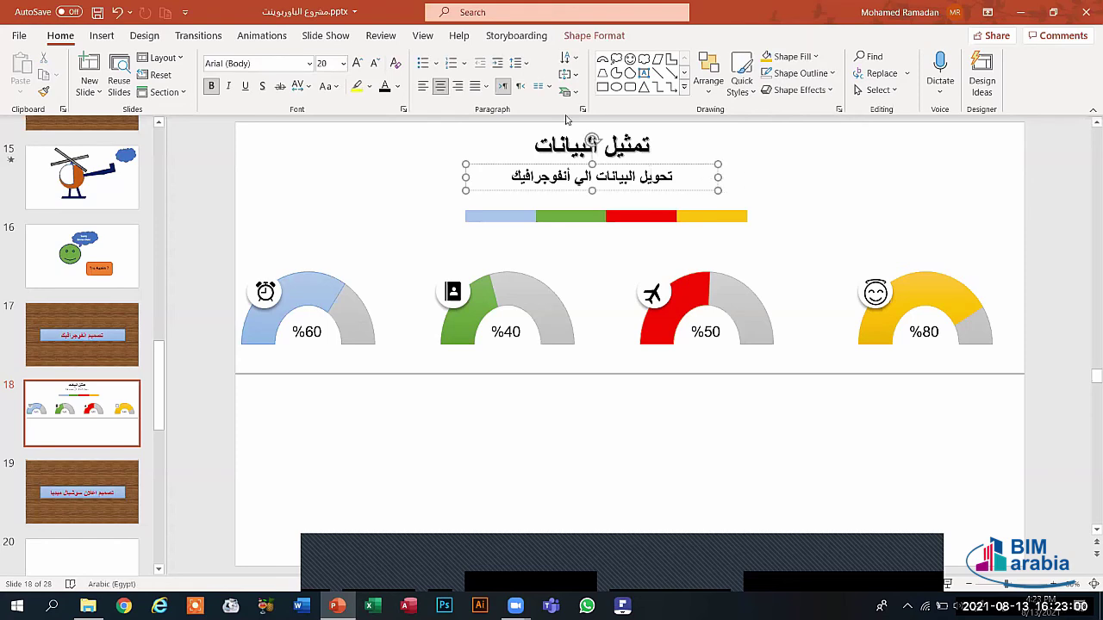
left_click(568, 136)
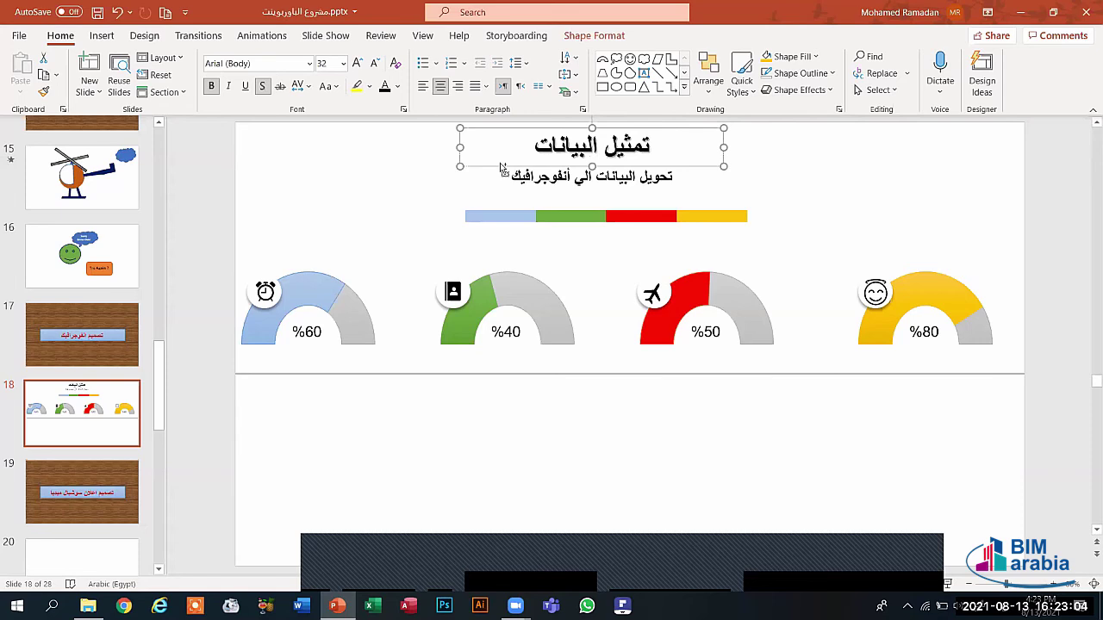
left_click_drag(501, 167, 806, 410)
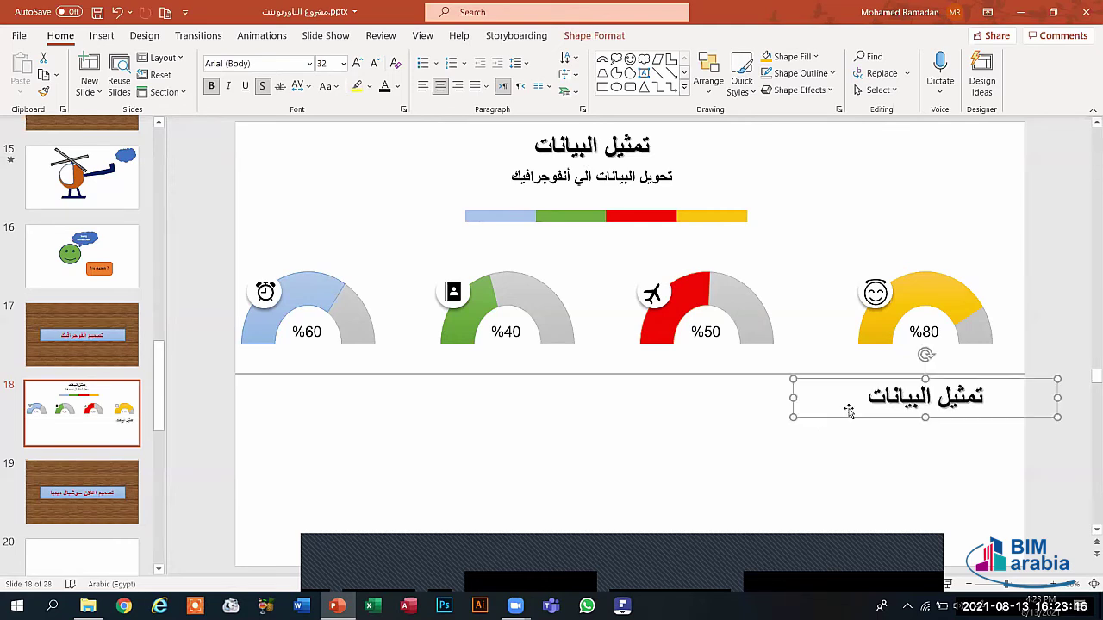
Replace the copied title text with the caption الشكل الأول under the first gauge.
triple_click(894, 406)
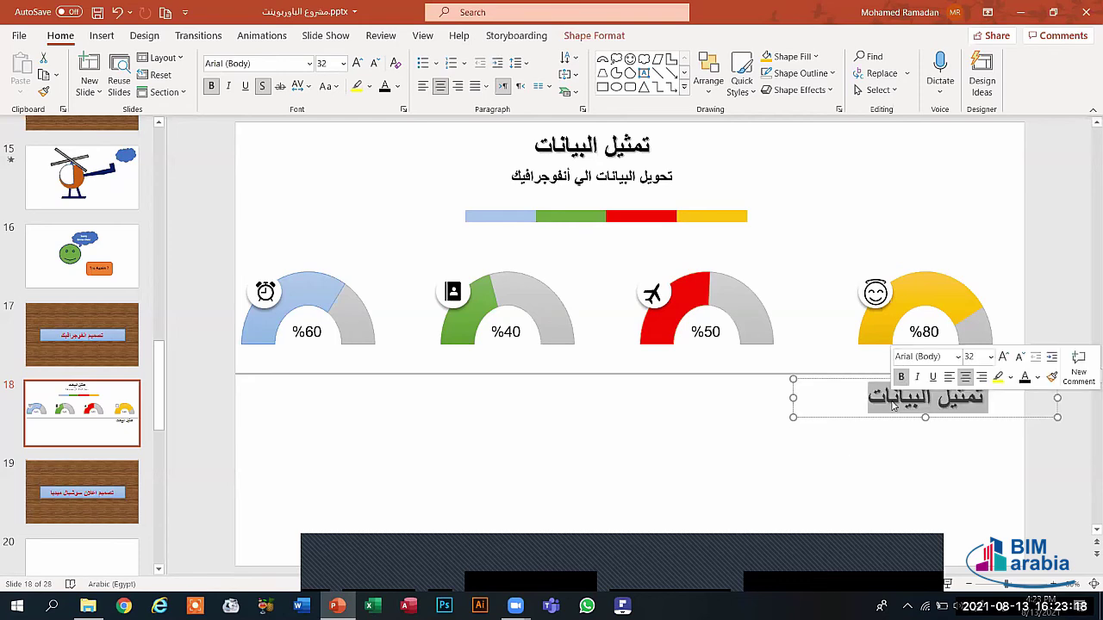
type("الشكل ا")
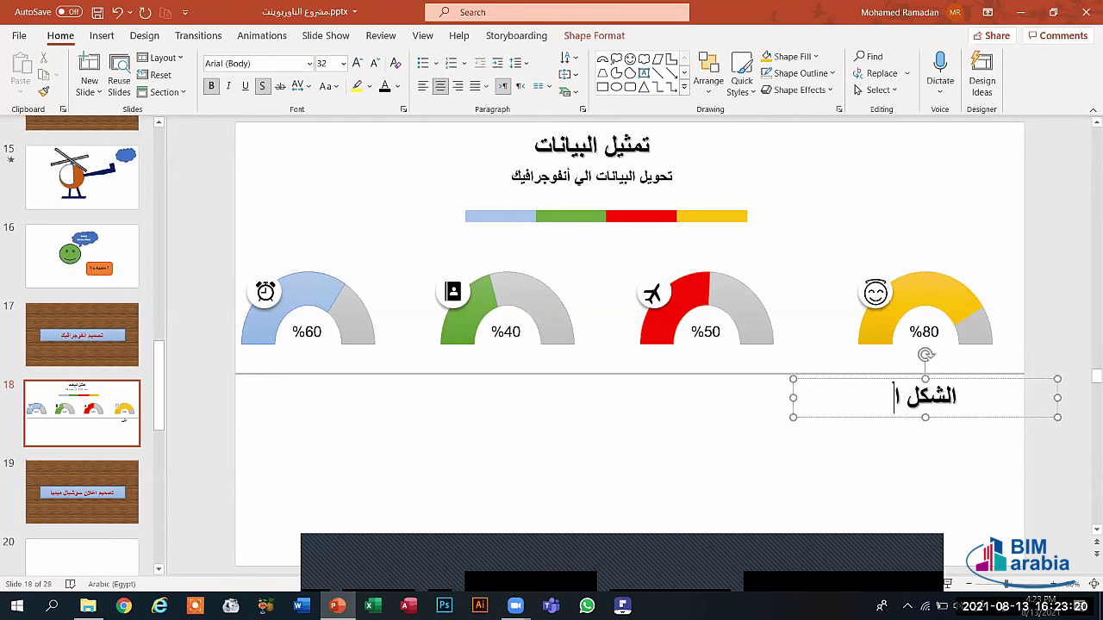
type("لأول")
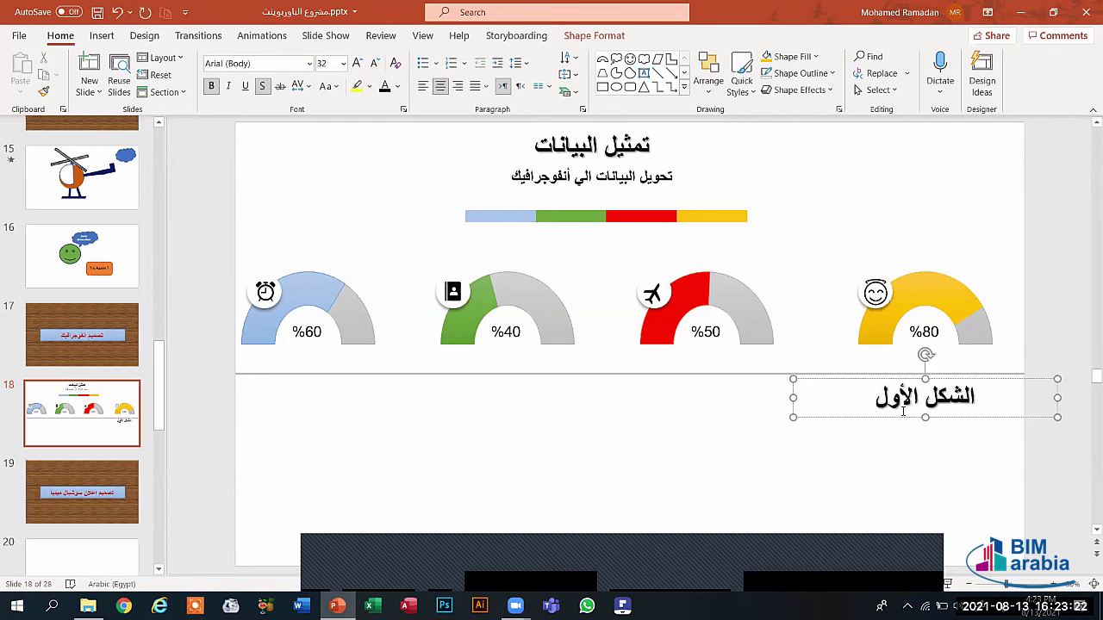
key("ctrl+shift+Right")
key("ctrl+shift+Right")
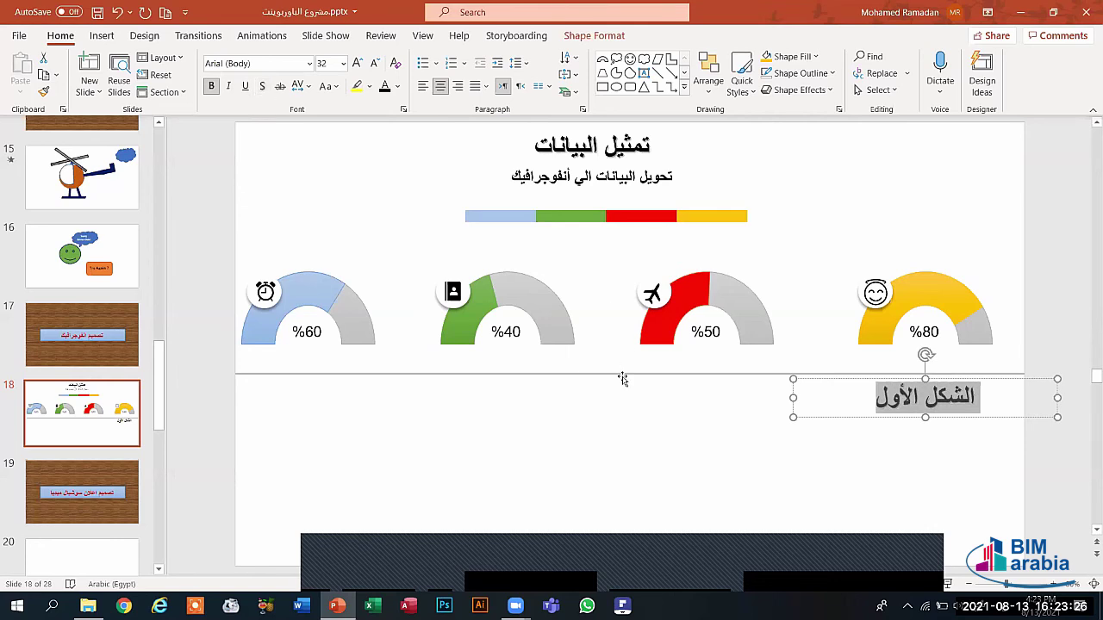
left_click(702, 402)
Duplicate the caption under the red gauge and change it to الشكل الثاني.
left_click(891, 418)
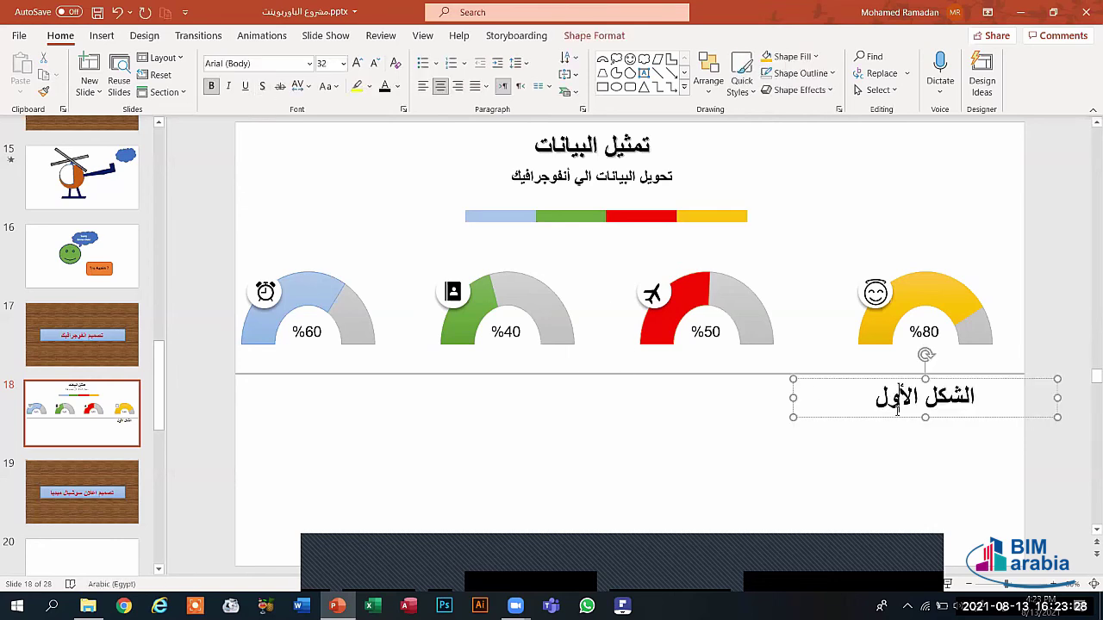
key("ctrl+d")
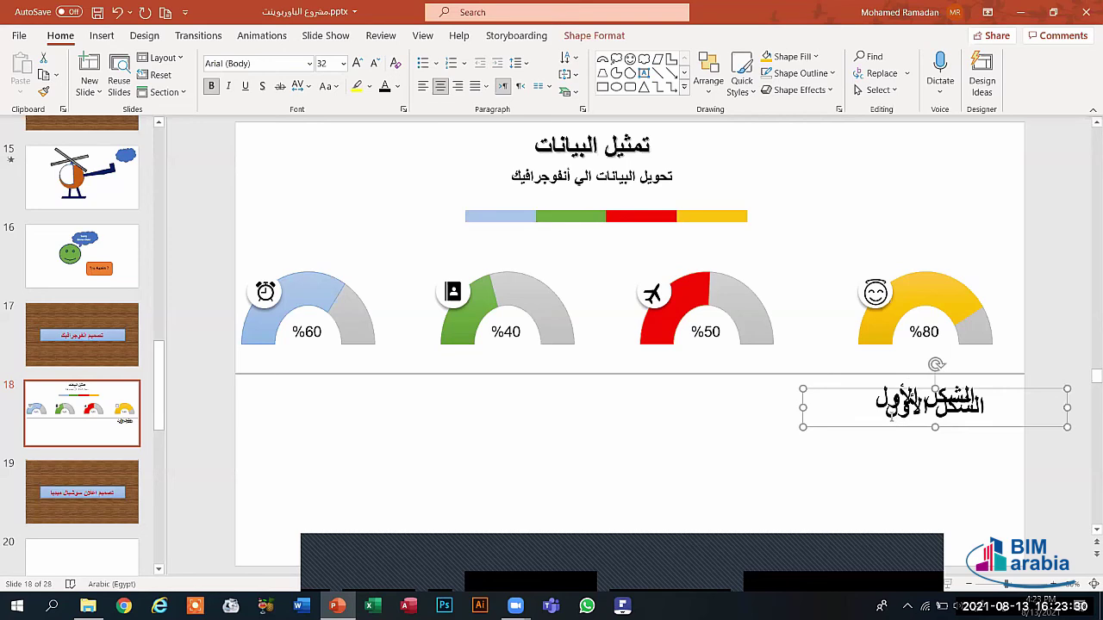
left_click_drag(815, 424, 647, 417)
triple_click(676, 415)
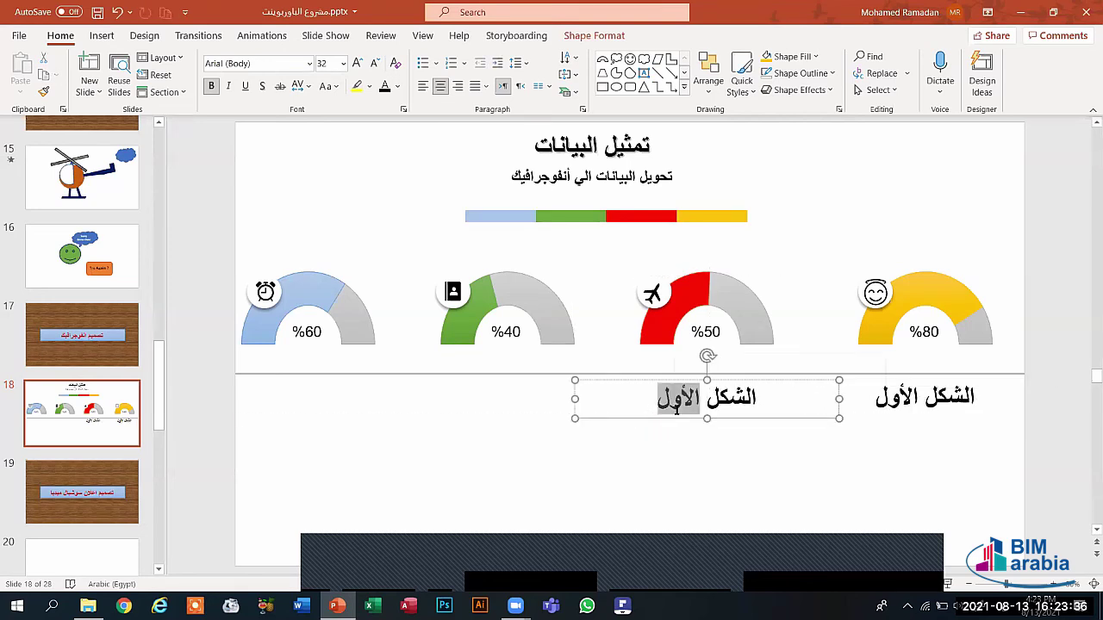
type("الشكل ا")
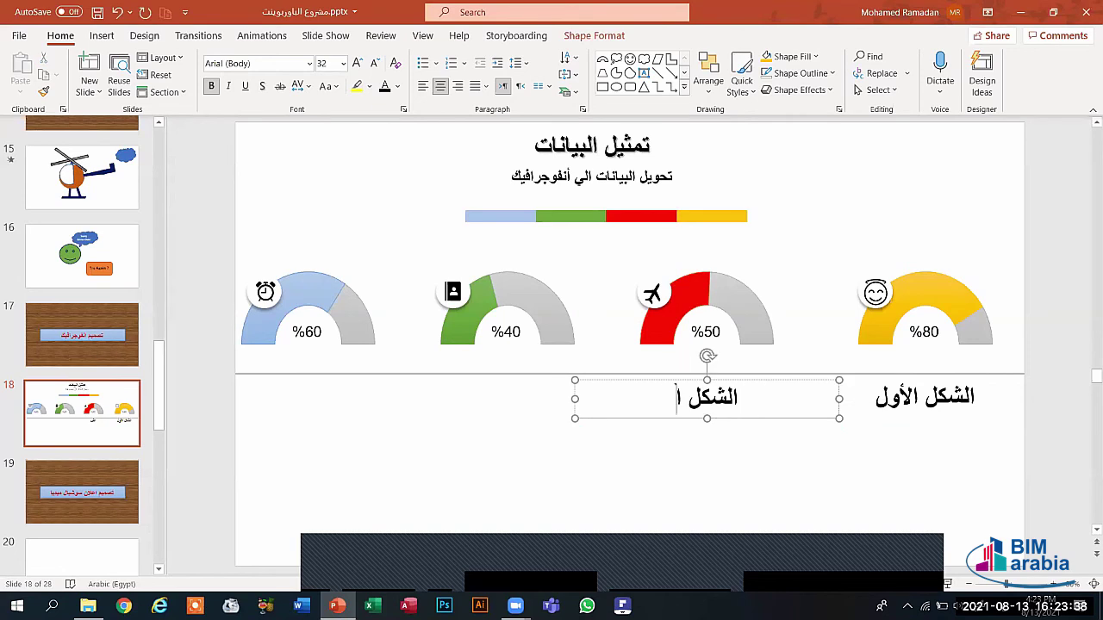
type("لث")
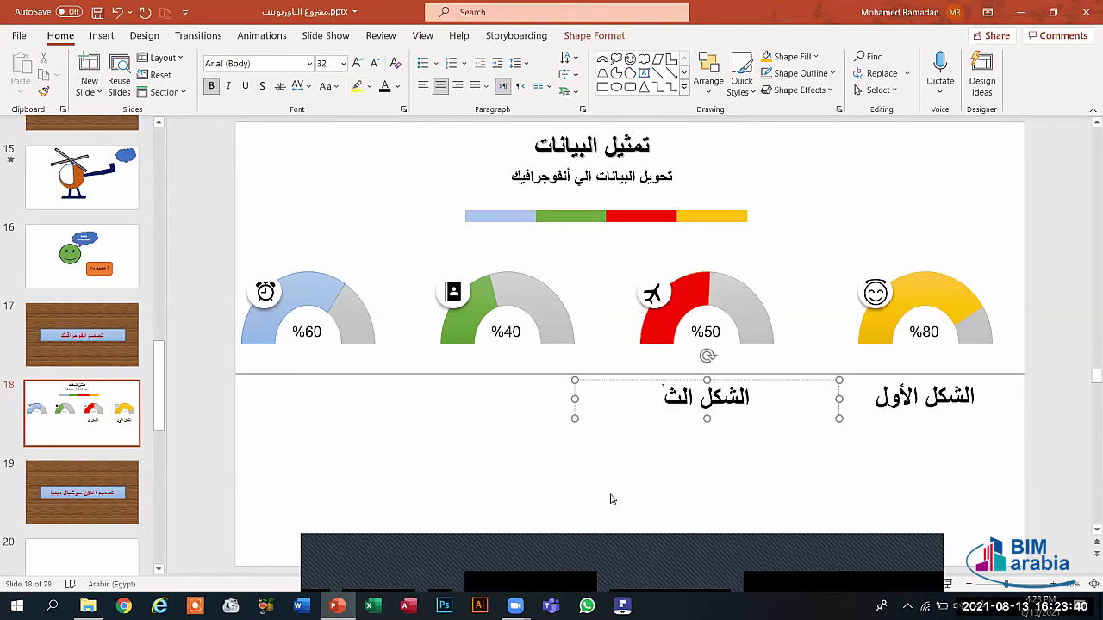
type("اني")
left_click(640, 459)
Add a further copy under the third gauge reading الشكل الثالث.
left_click(671, 409)
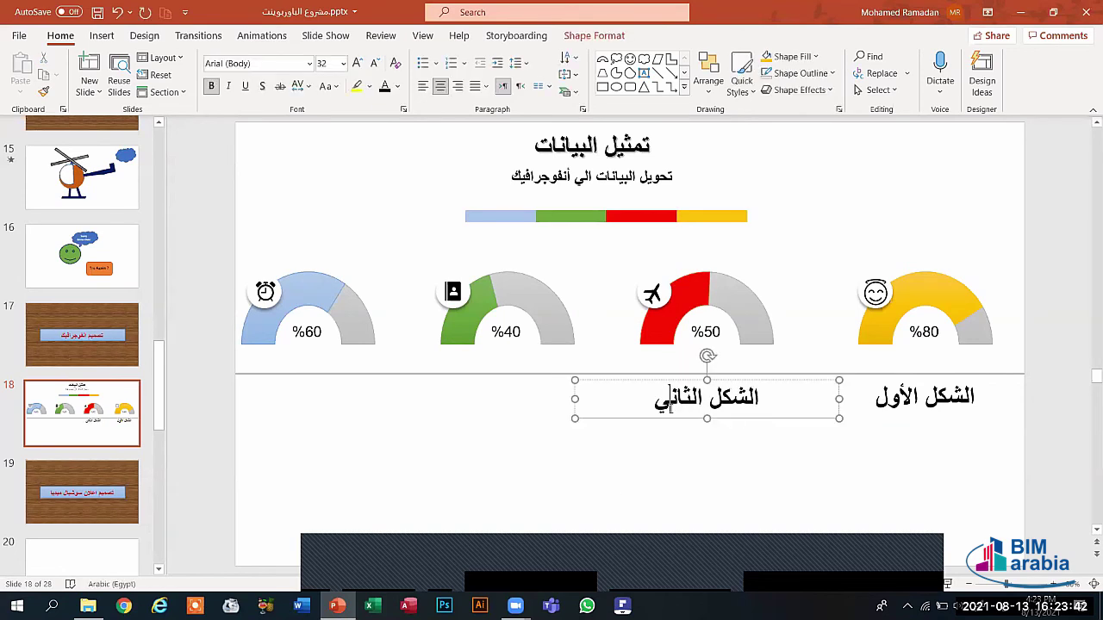
key("ctrl+d")
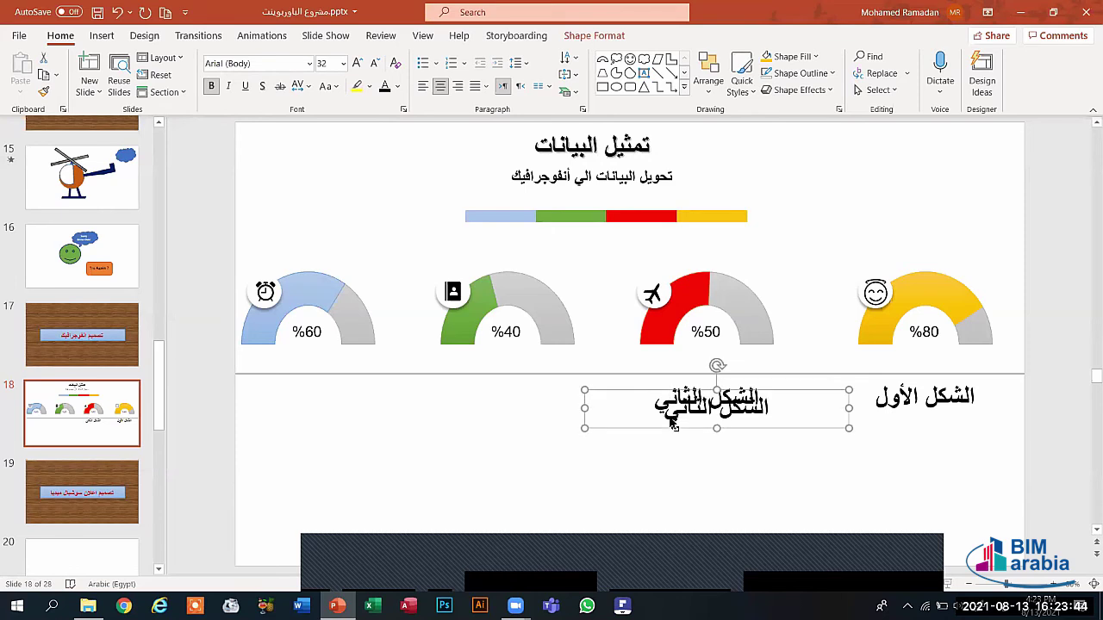
left_click_drag(660, 431, 433, 422)
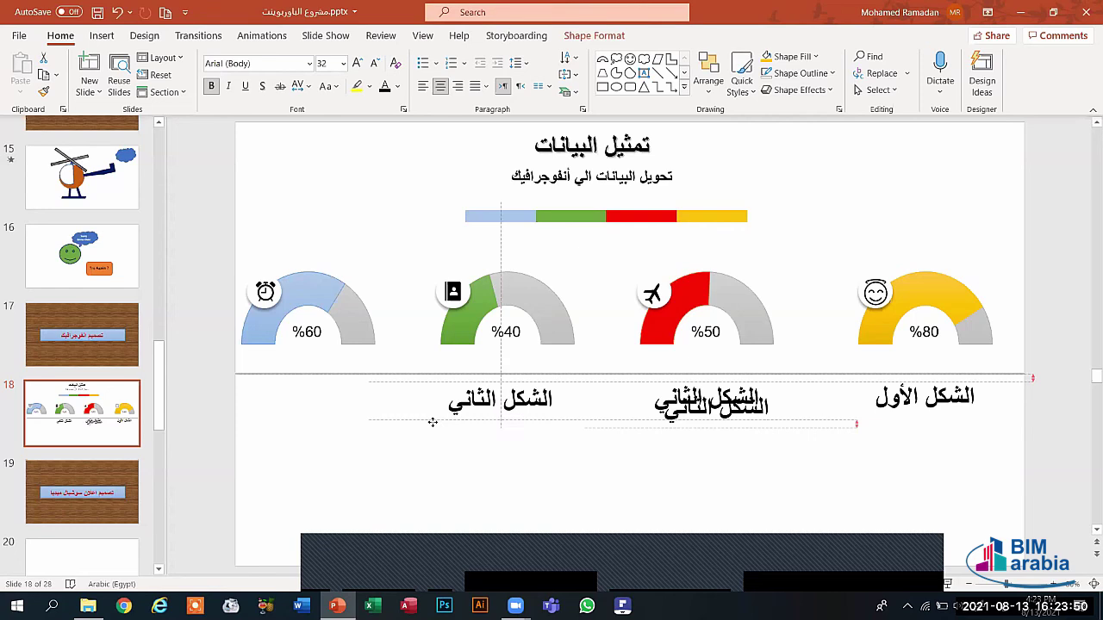
triple_click(464, 408)
type("ا")
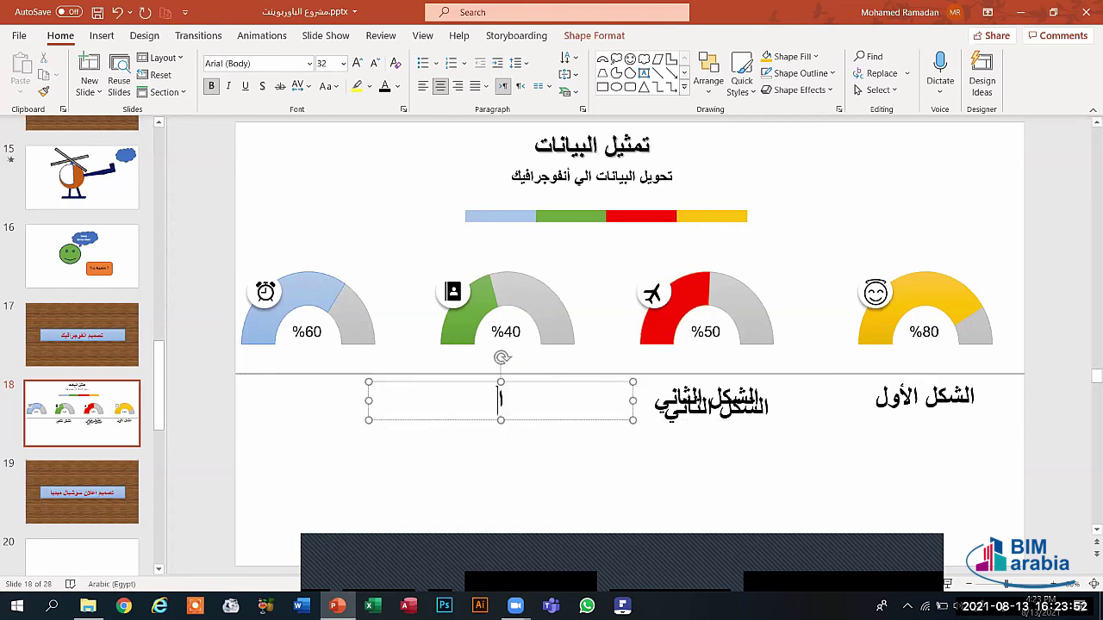
type("لشكل ال")
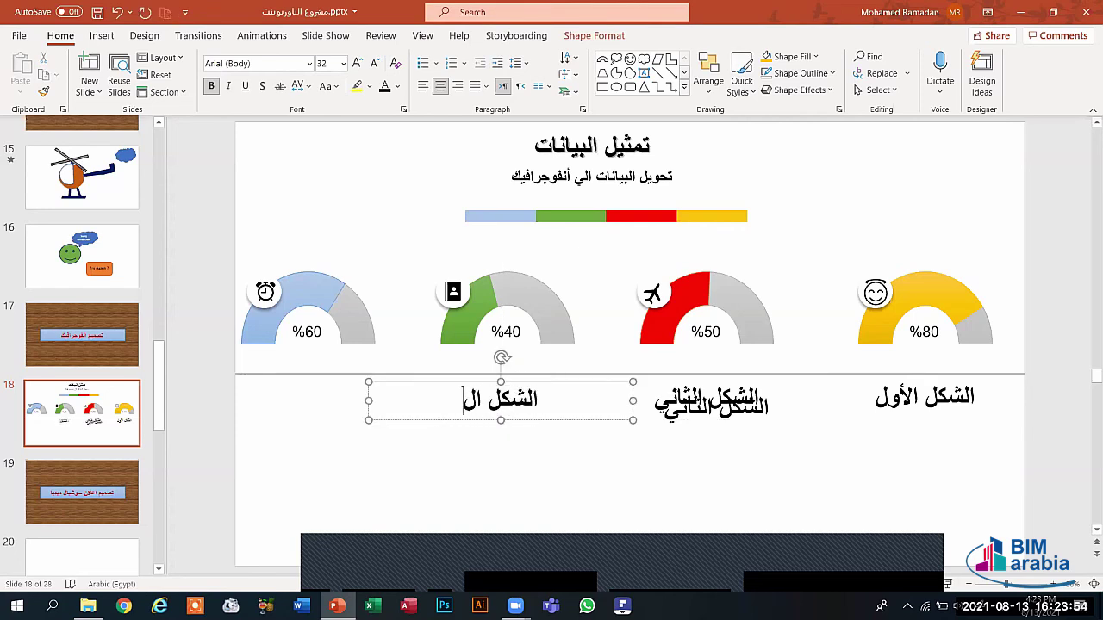
type("ثالث")
left_click(495, 443)
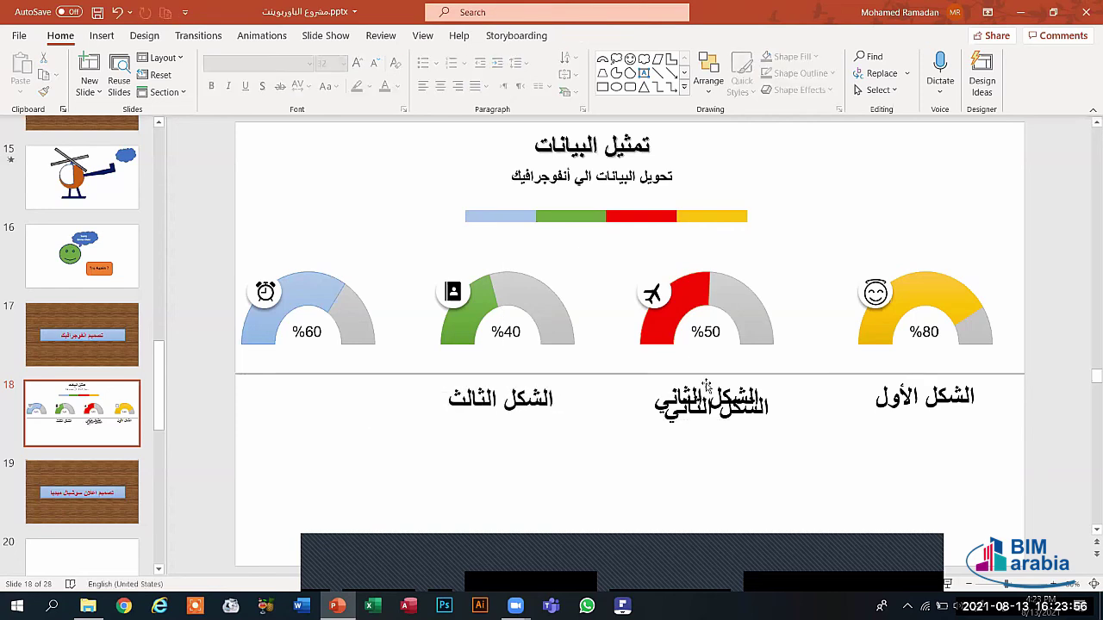
Move the spare caption under the leftmost gauge and retype it as الشكل الرابع.
left_click_drag(704, 390, 285, 423)
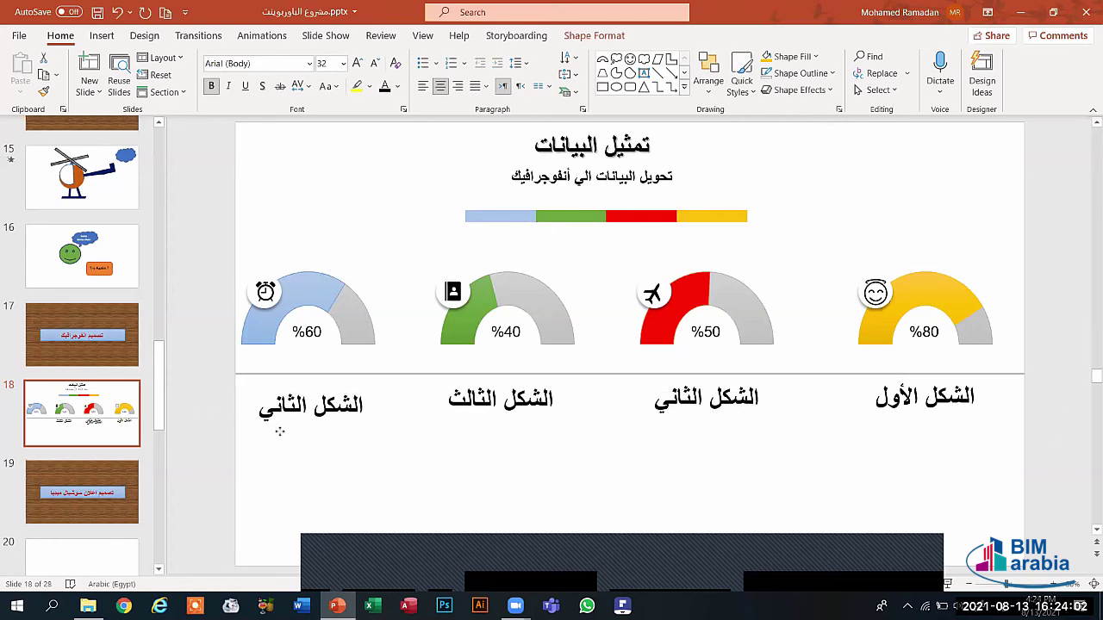
left_click_drag(279, 428, 285, 419)
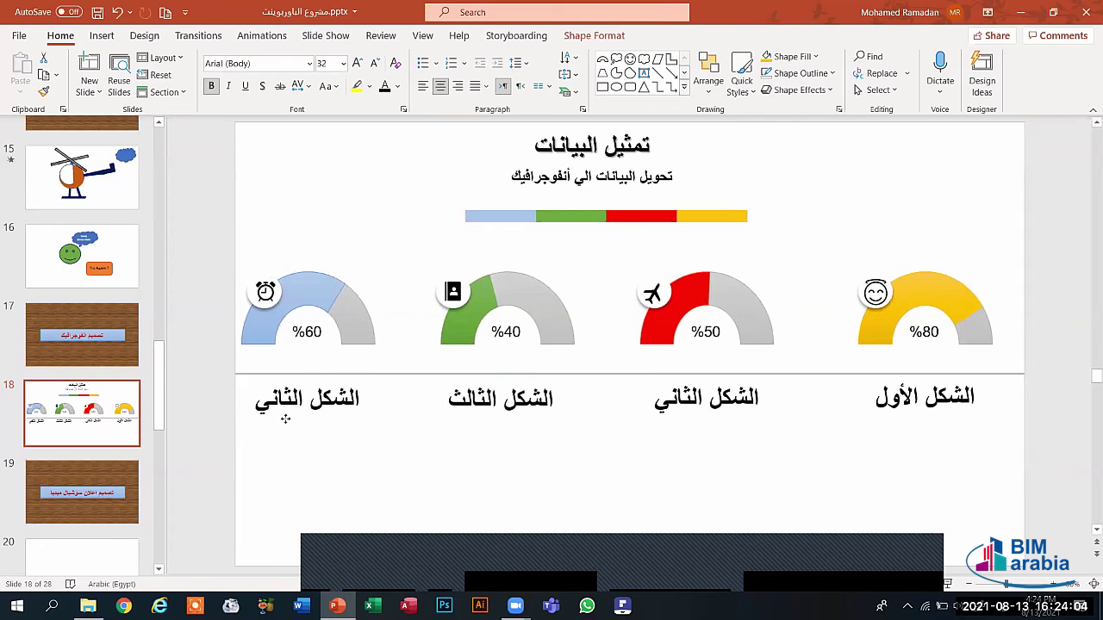
triple_click(294, 411)
type("ا")
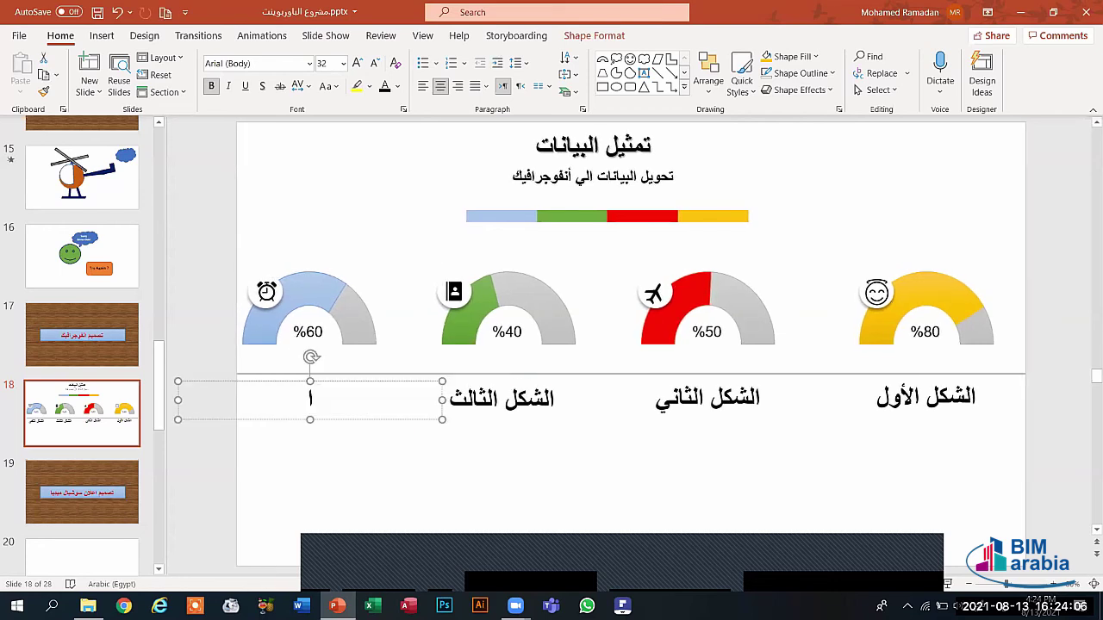
type("لشكل الرابي")
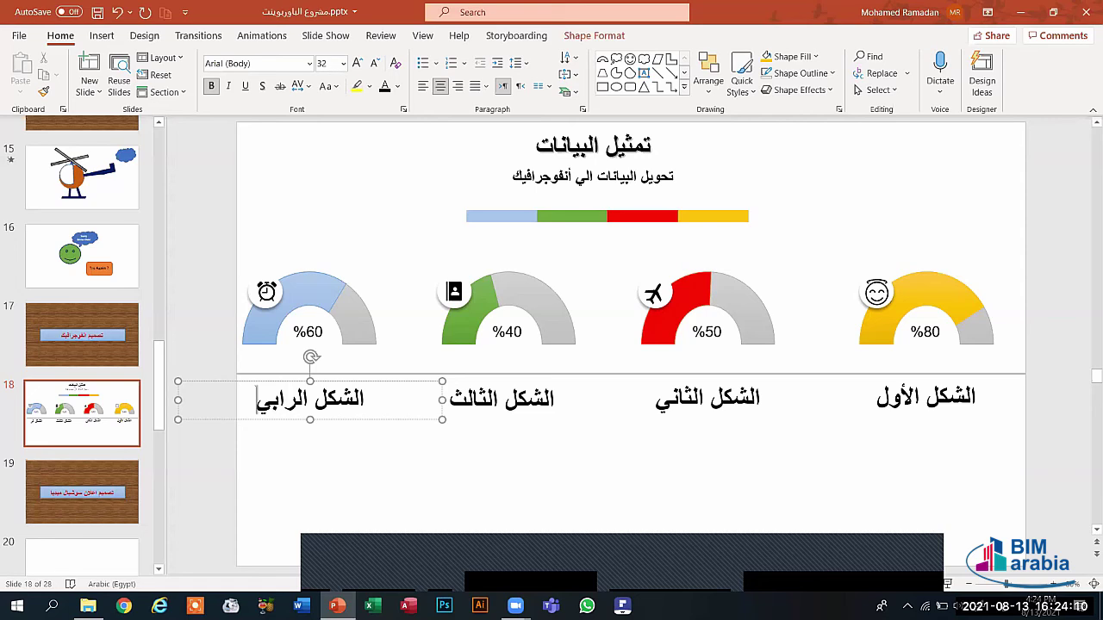
key("BackSpace")
type("ع")
left_click(318, 490)
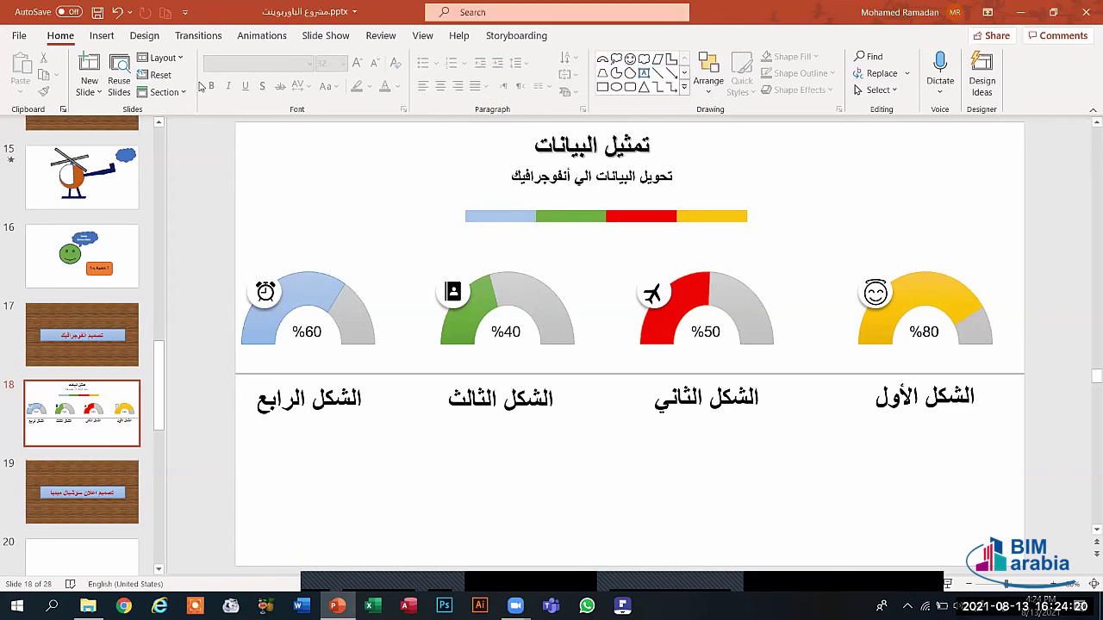
Switch the ribbon to the Insert commands.
left_click(102, 35)
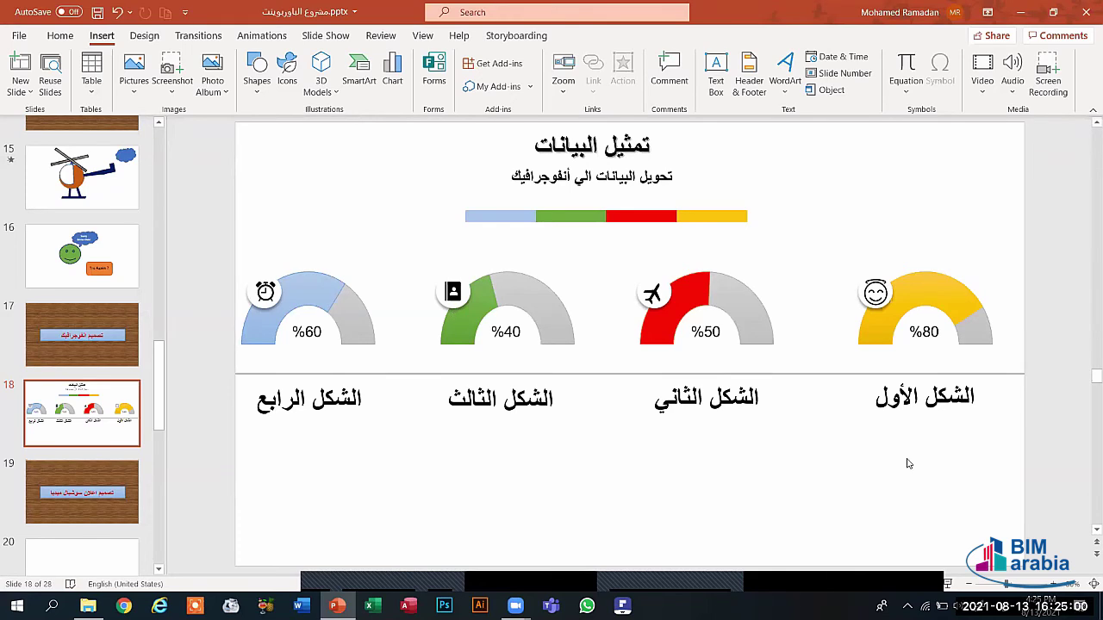
Copy the الشكل الأول label below it and write the Office diploma description (Word, PowerPoint, Excel, Access, Outlook).
left_click(923, 395)
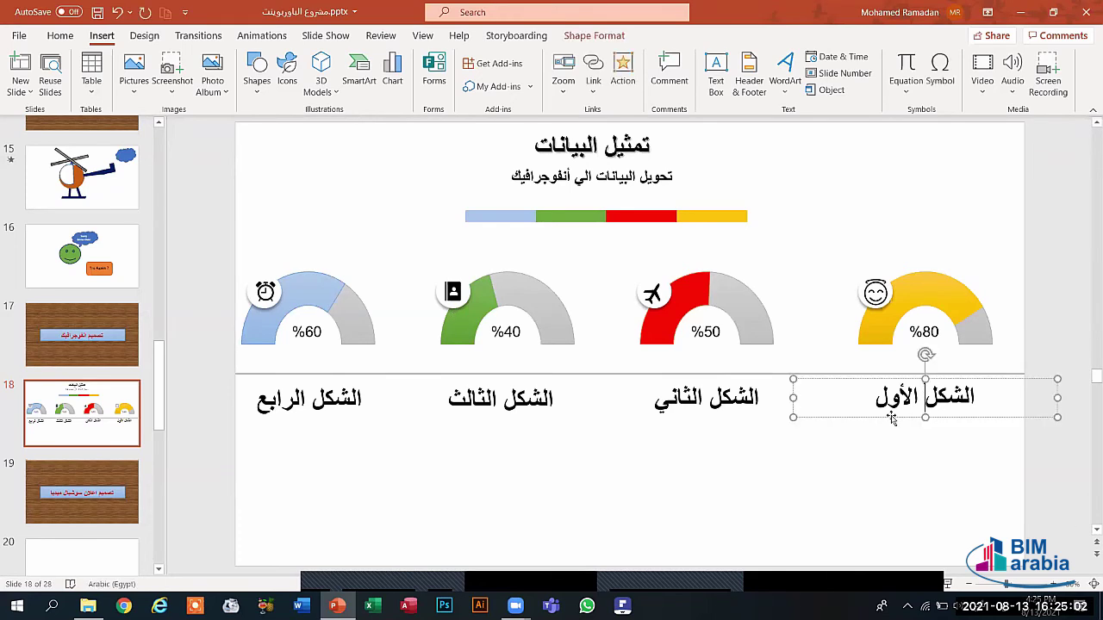
left_click(892, 419)
key("ctrl+d")
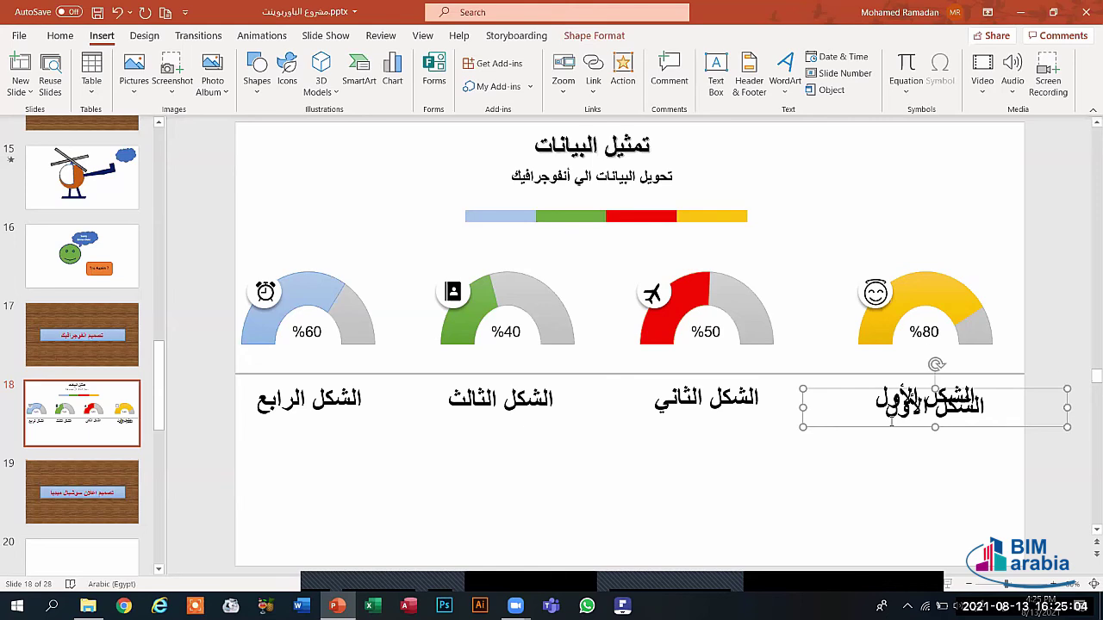
left_click_drag(892, 420, 889, 476)
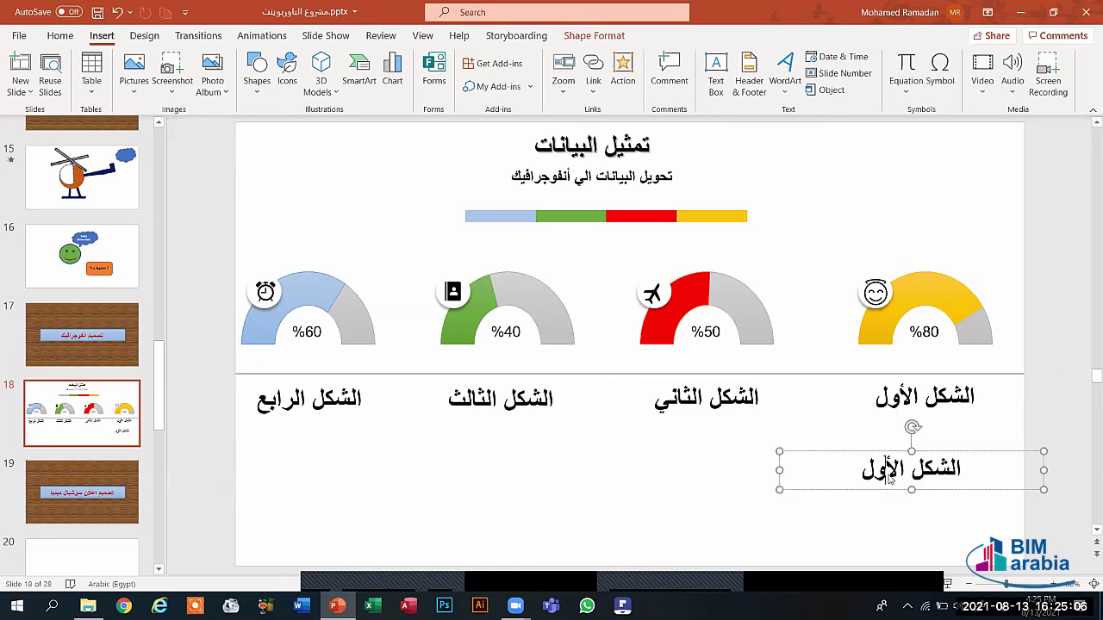
triple_click(888, 478)
type("دبل")
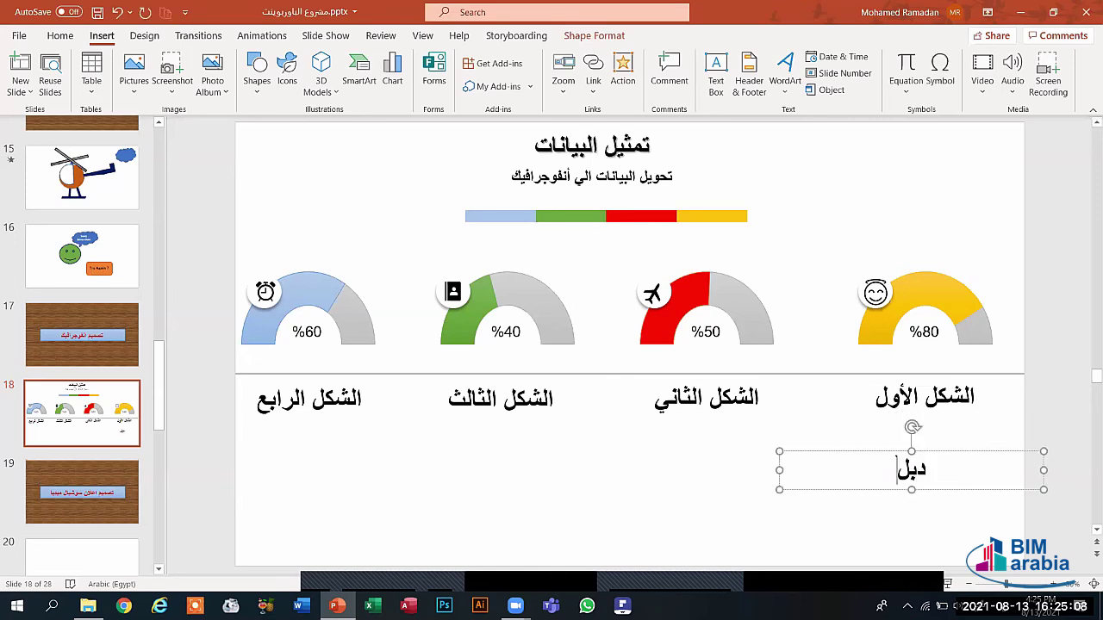
type("ومة مايكروسوفت ")
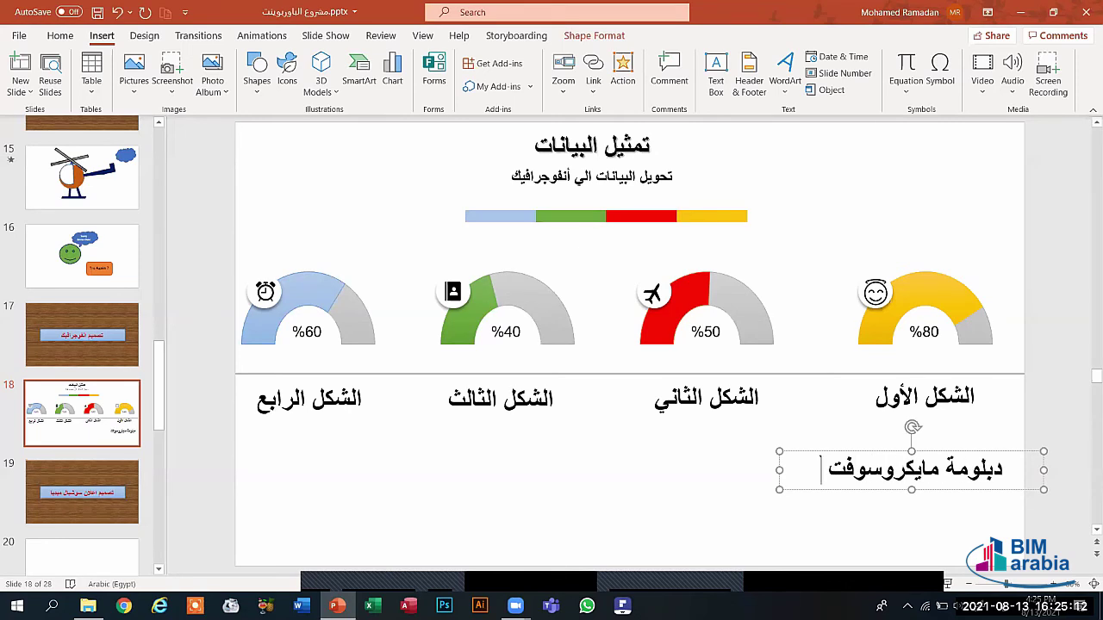
type("أوفيس ش")
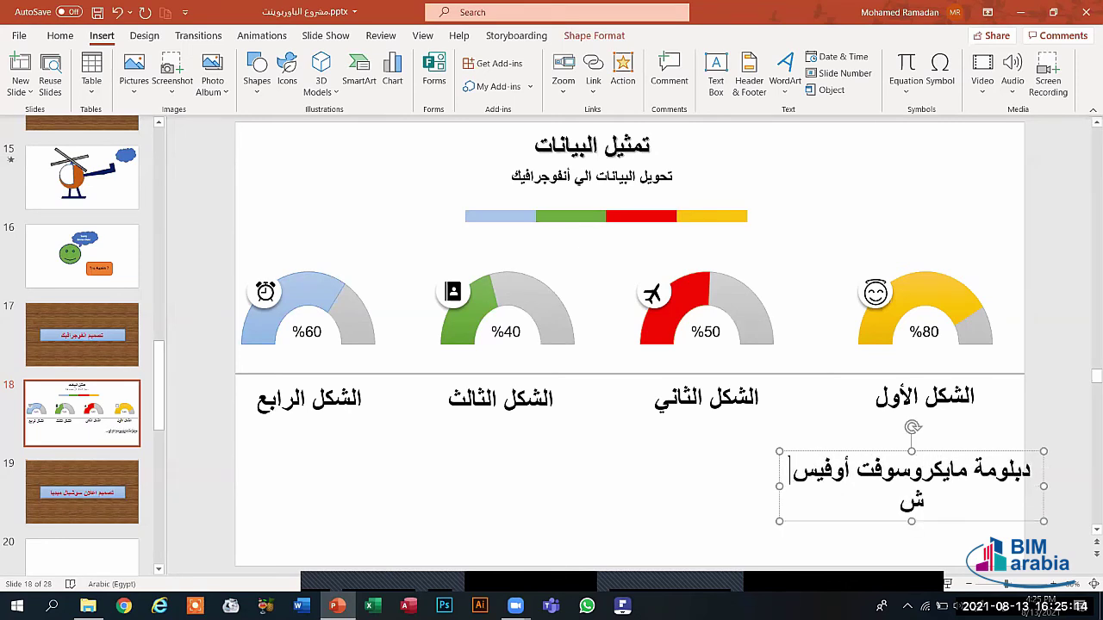
type("رح برا")
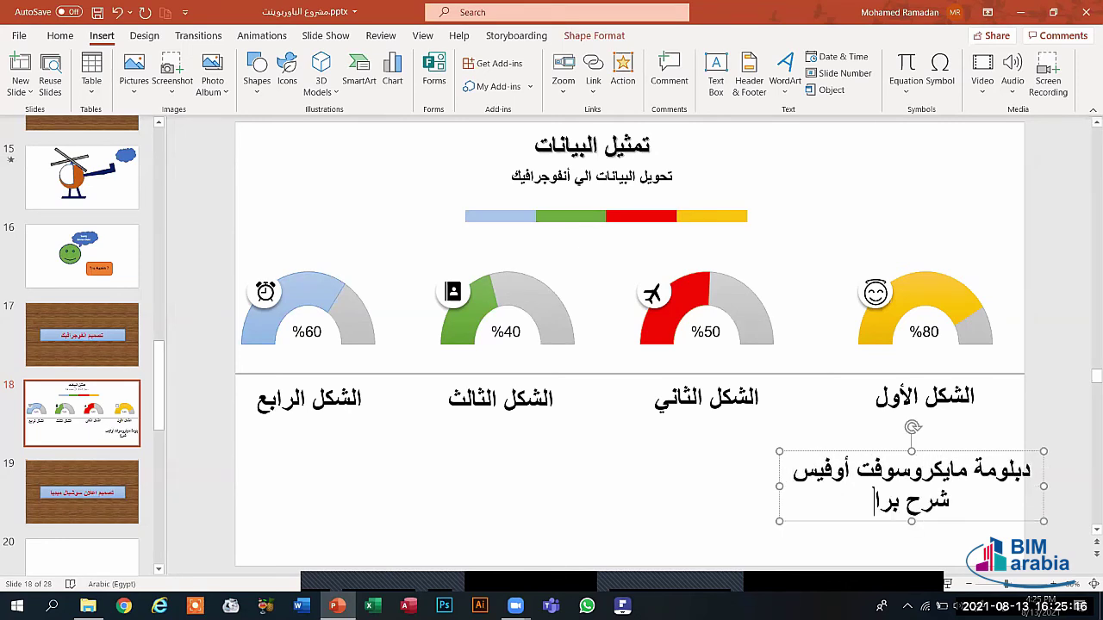
type("مج ال")
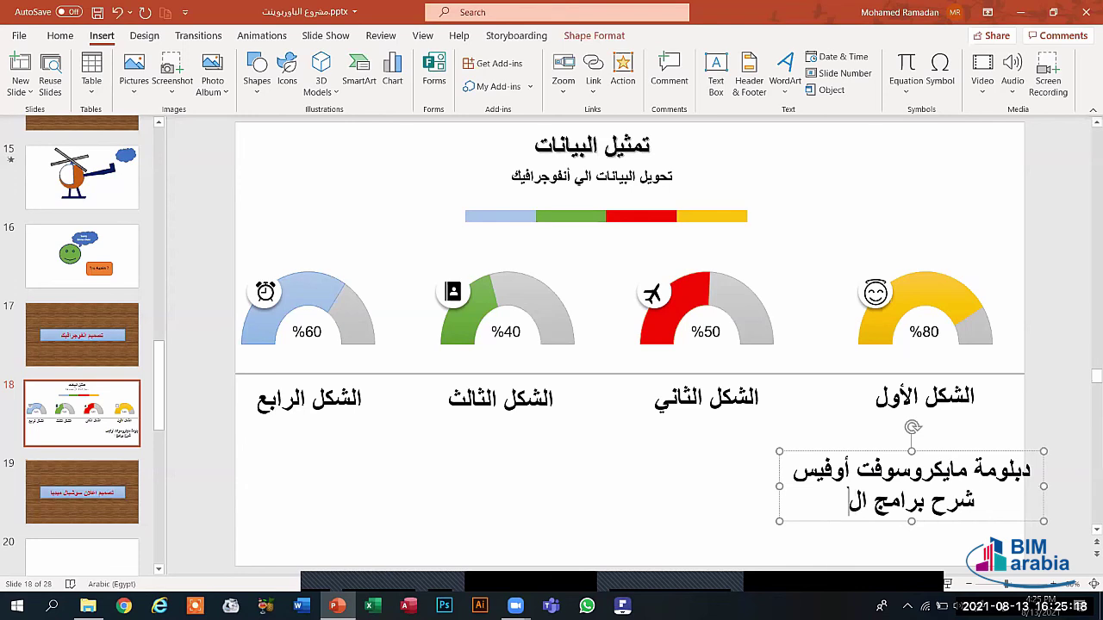
type("وورد -")
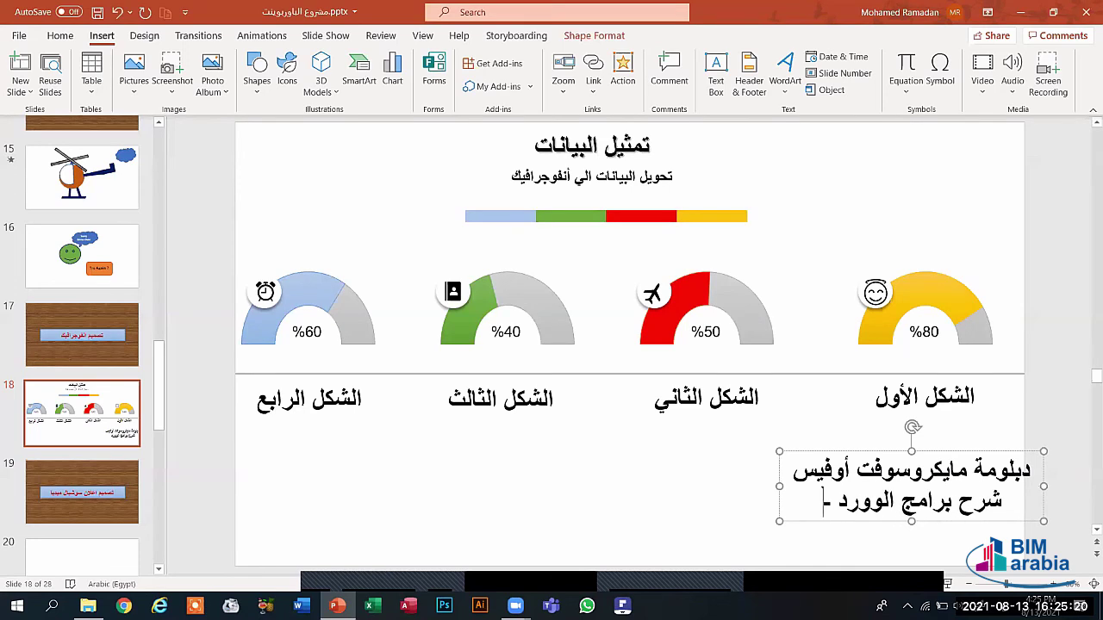
type(" البا")
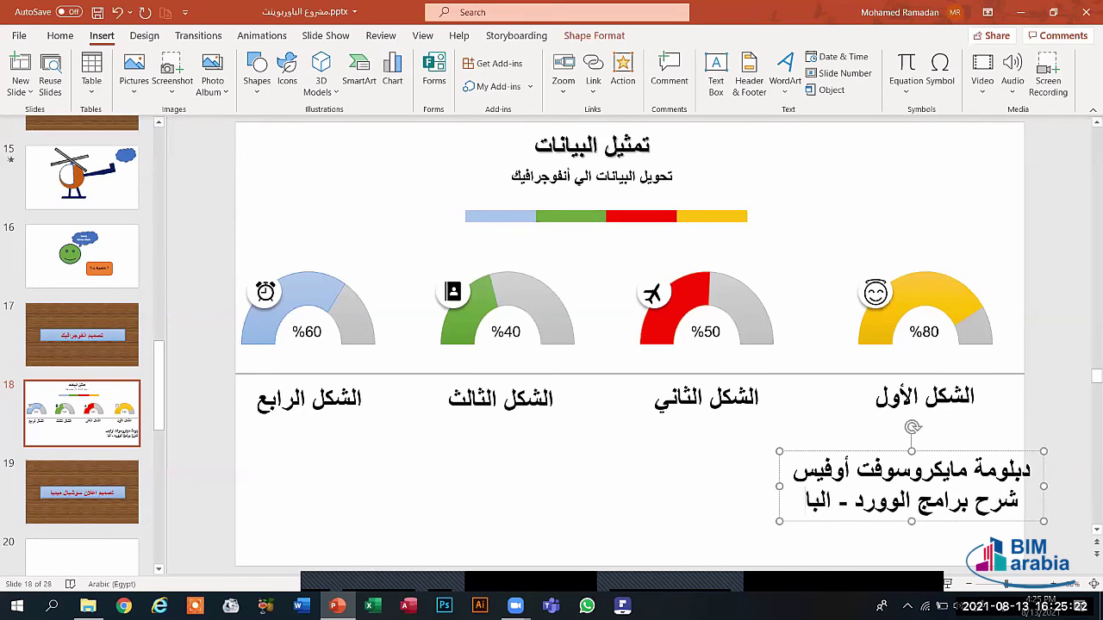
type("وربوينت")
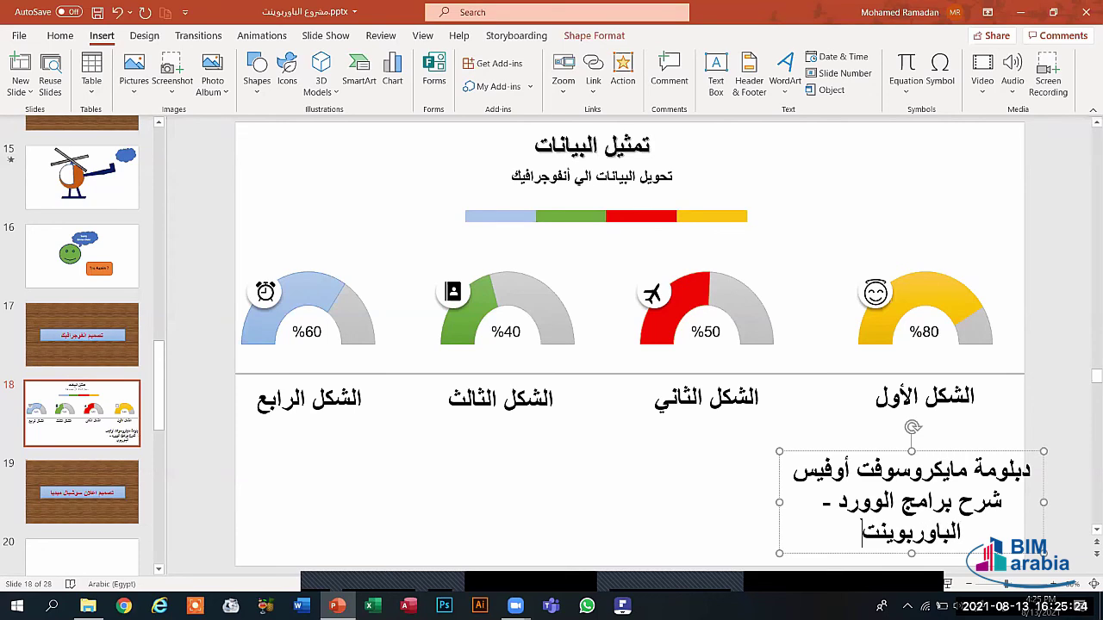
type(" - الأ")
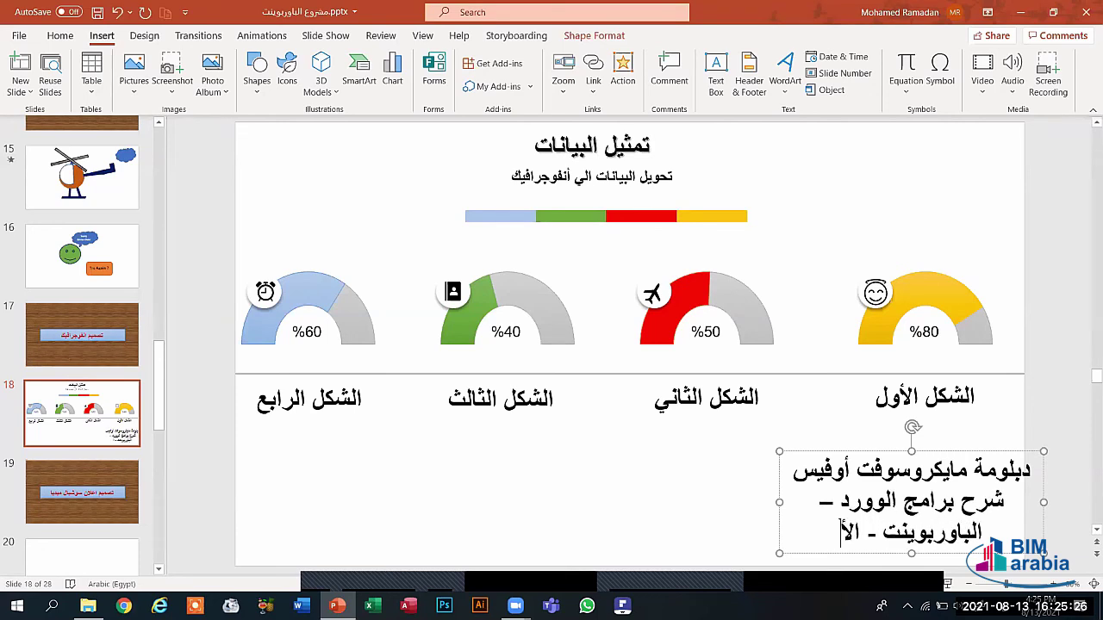
type("كسيل -")
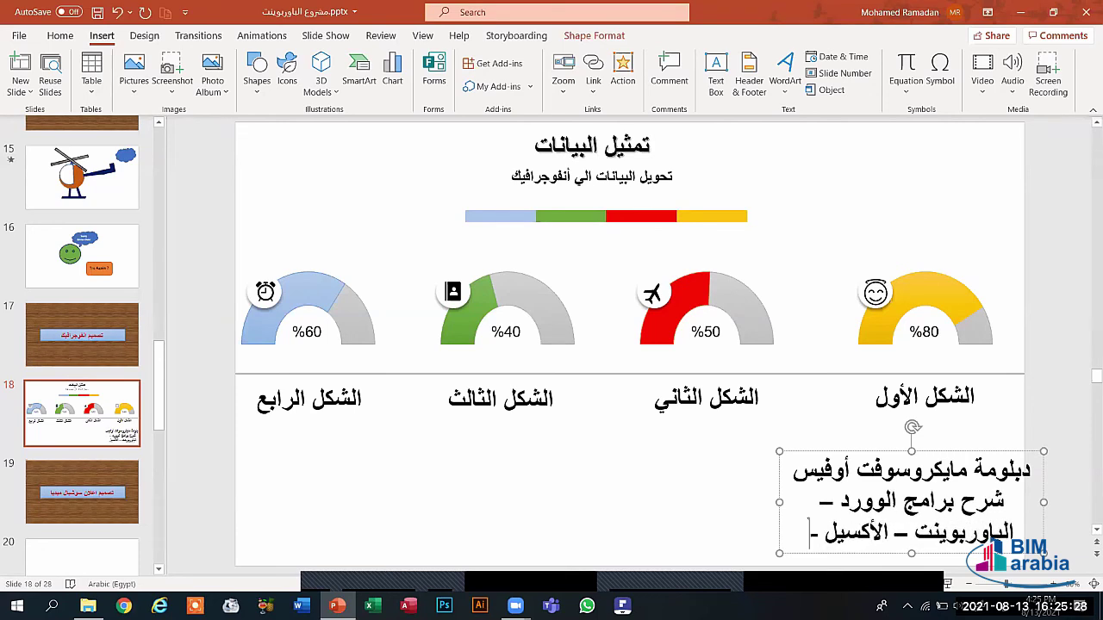
type(" الأكس")
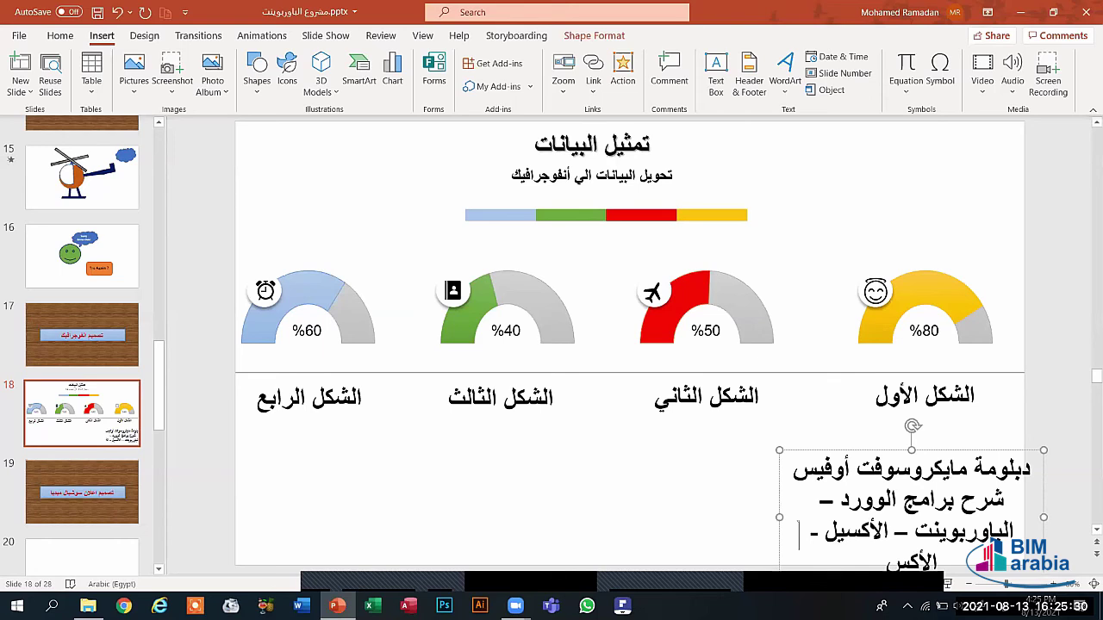
type("يس")
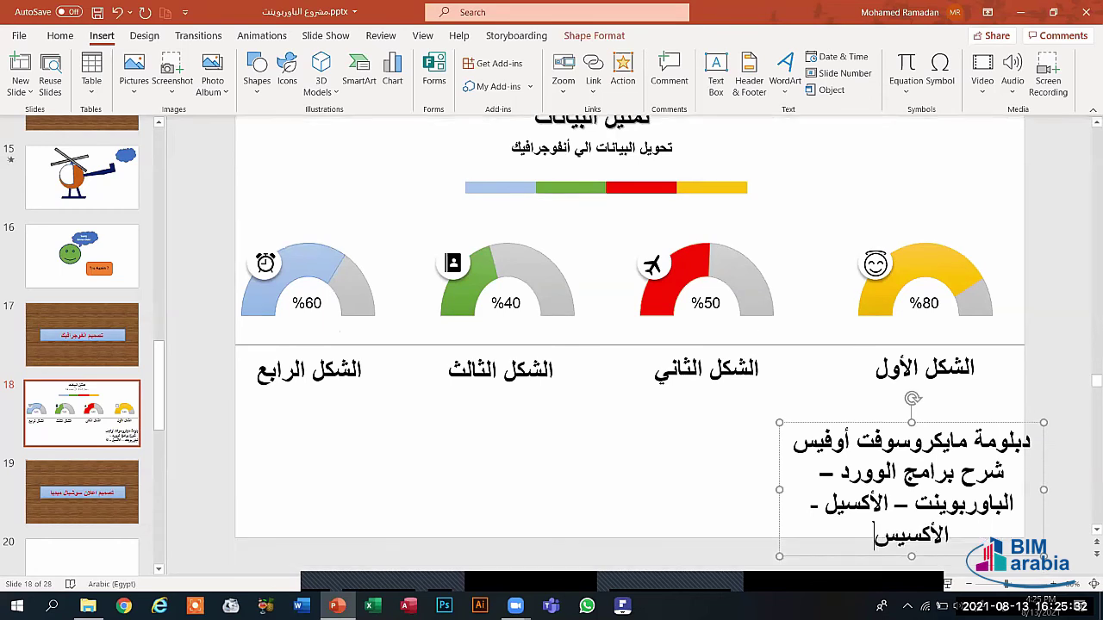
type(" _ الأوت لوك")
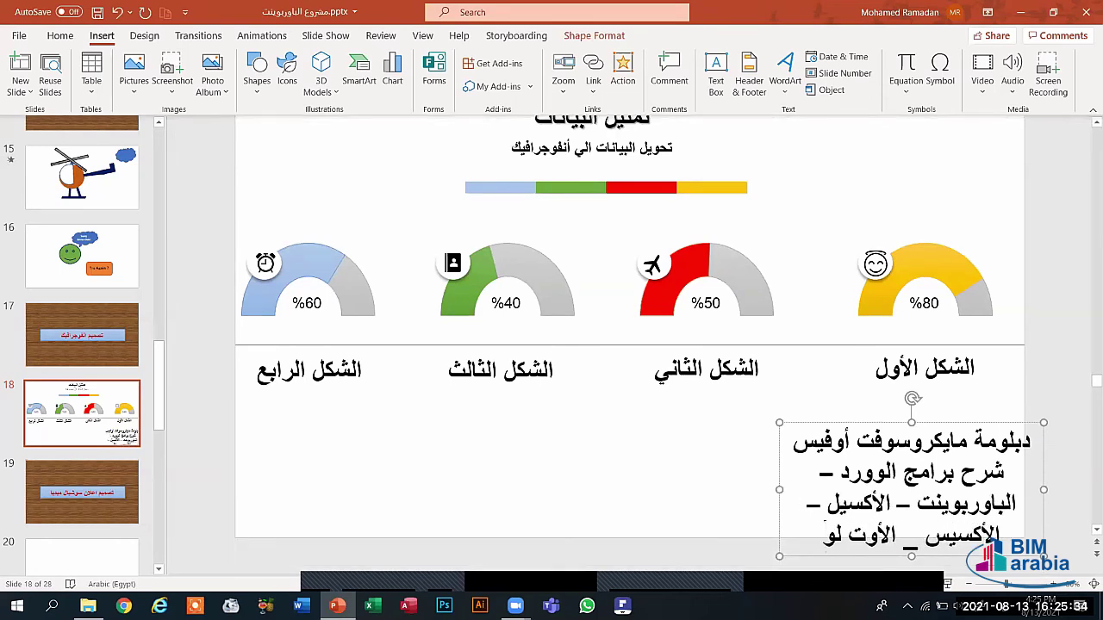
double_click(887, 481)
key("ctrl+a")
key("ctrl+c")
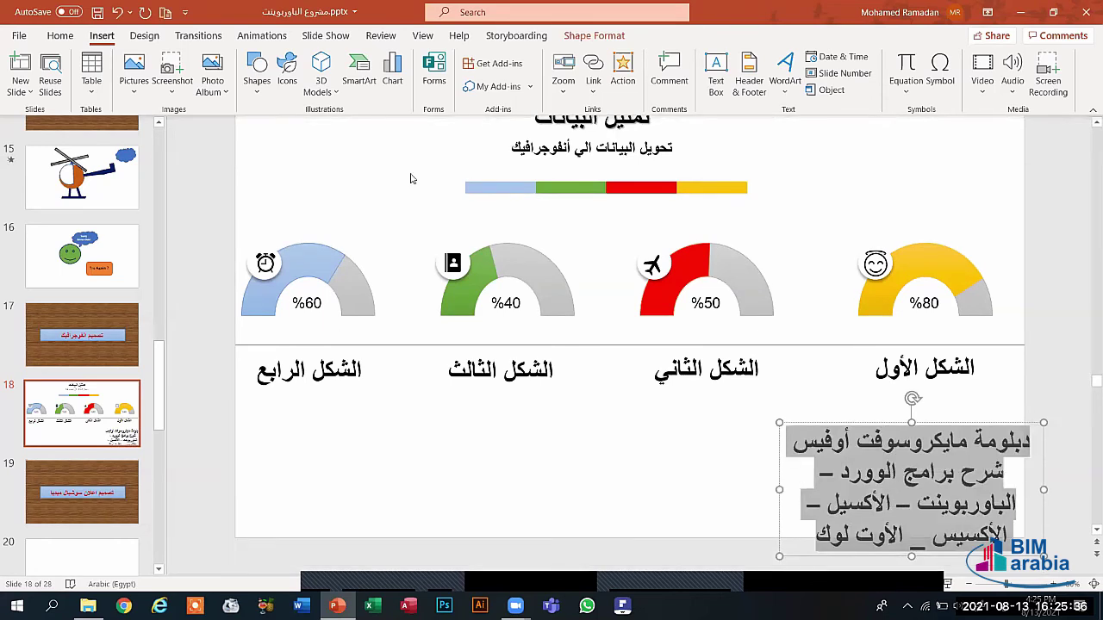
Shrink the diploma description to 24 pt and reposition its box directly under الشكل الأول.
left_click(60, 35)
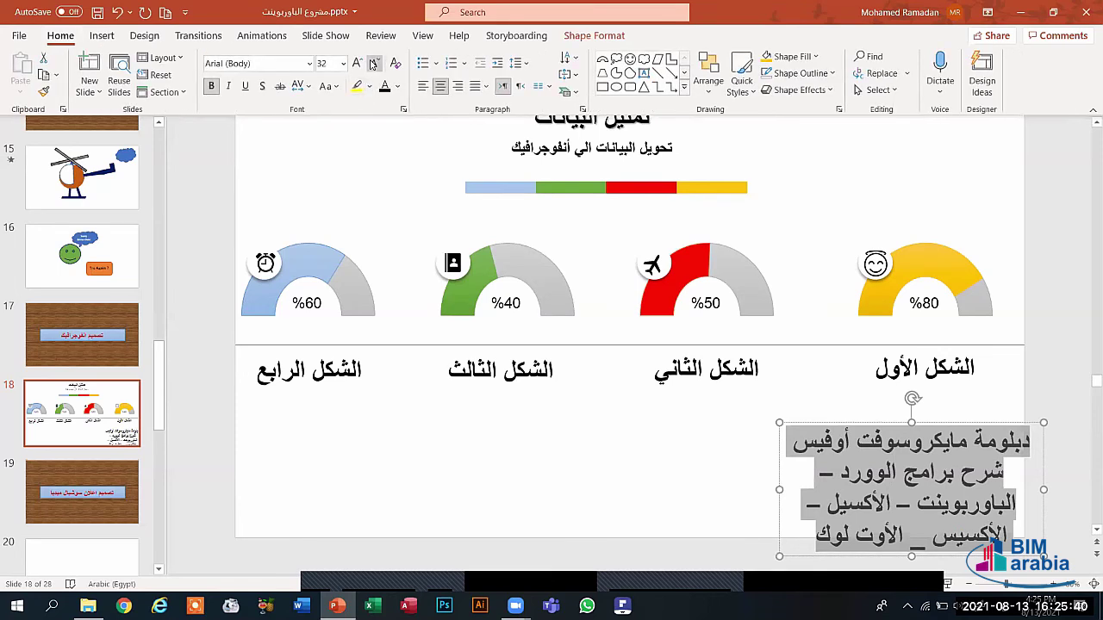
key("ctrl+shift+less")
key("ctrl+shift+less")
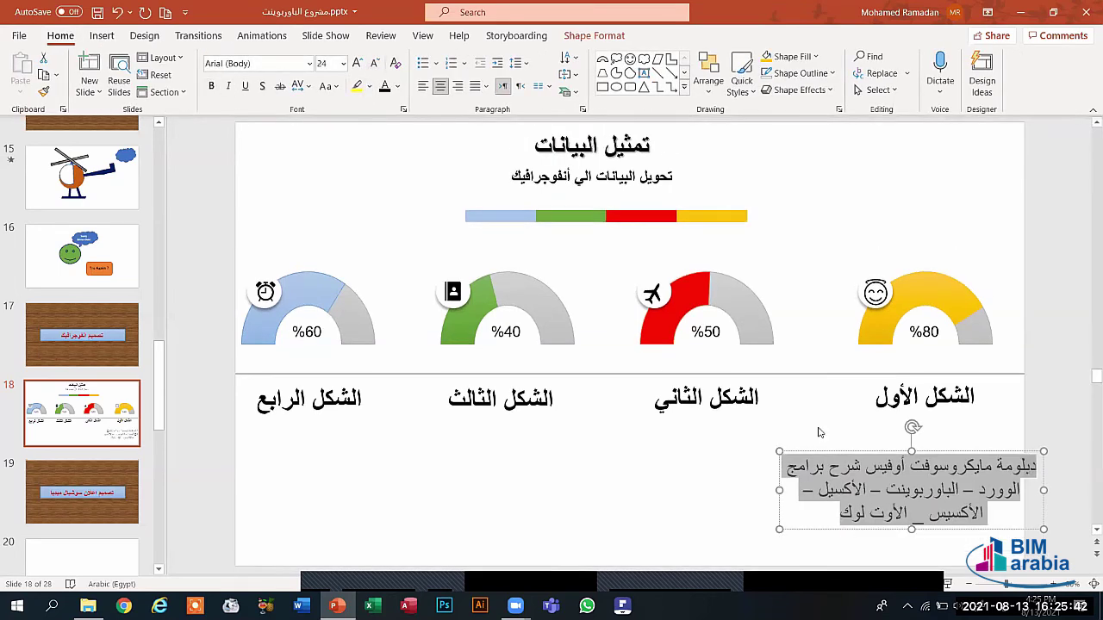
left_click(778, 488)
key("Delete")
key("ctrl+v")
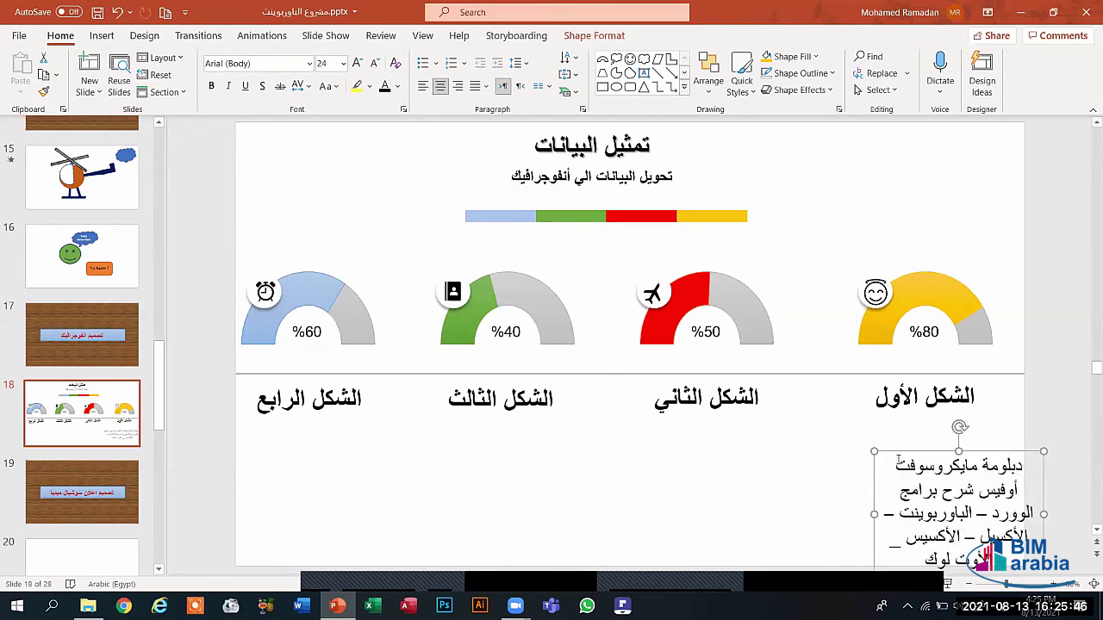
left_click_drag(896, 454, 866, 422)
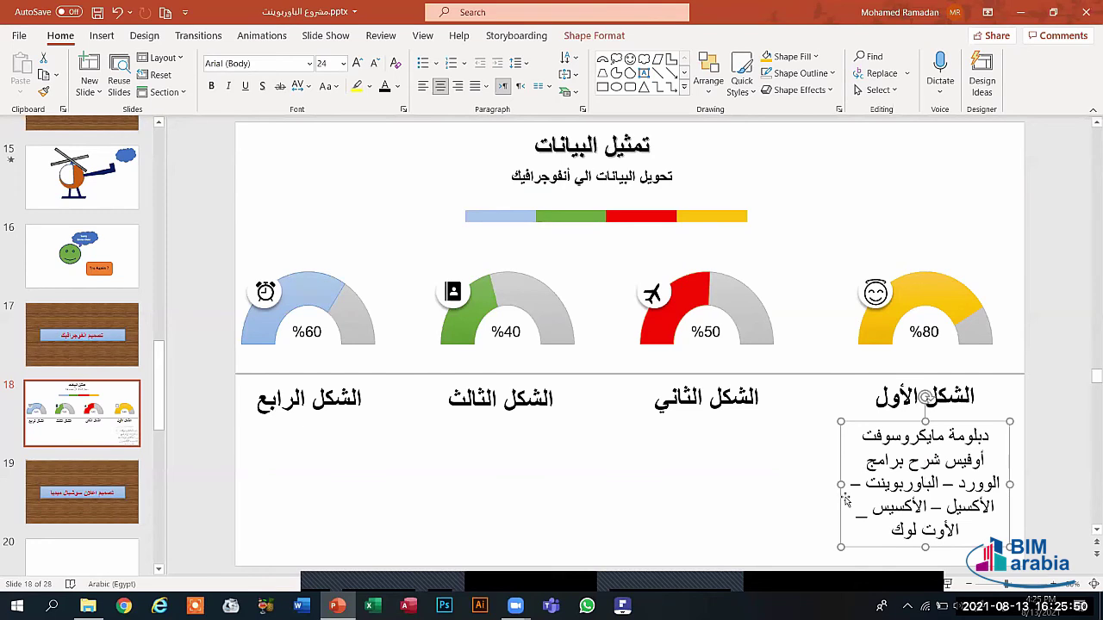
Copy the diploma description under الشكل الثاني, الثالث and الرابع.
left_click_drag(847, 512, 632, 488)
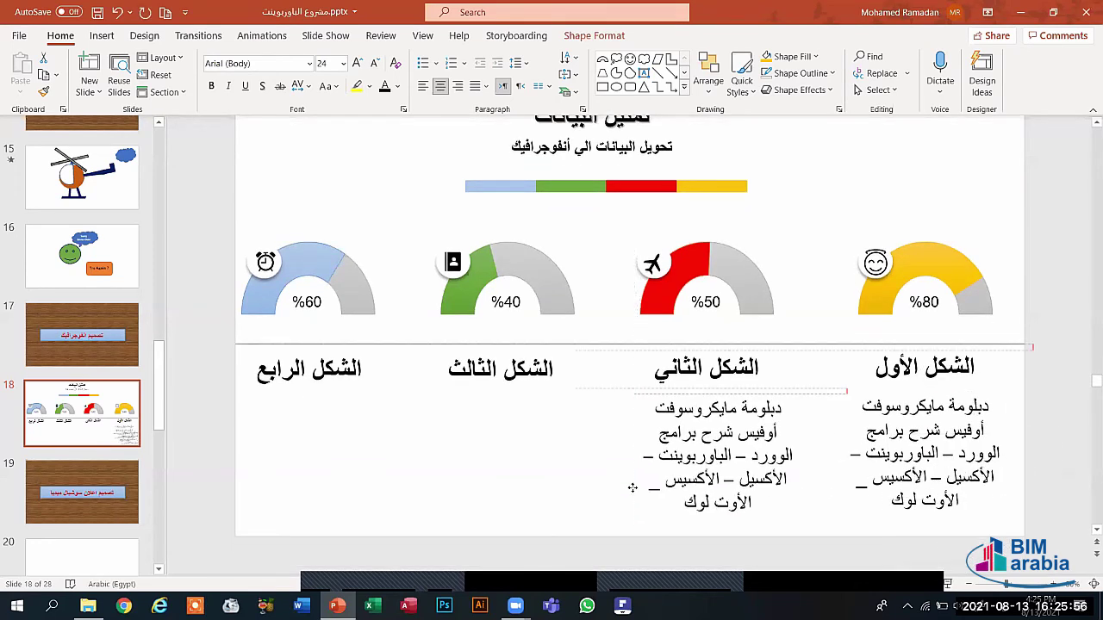
left_click_drag(801, 489, 593, 490)
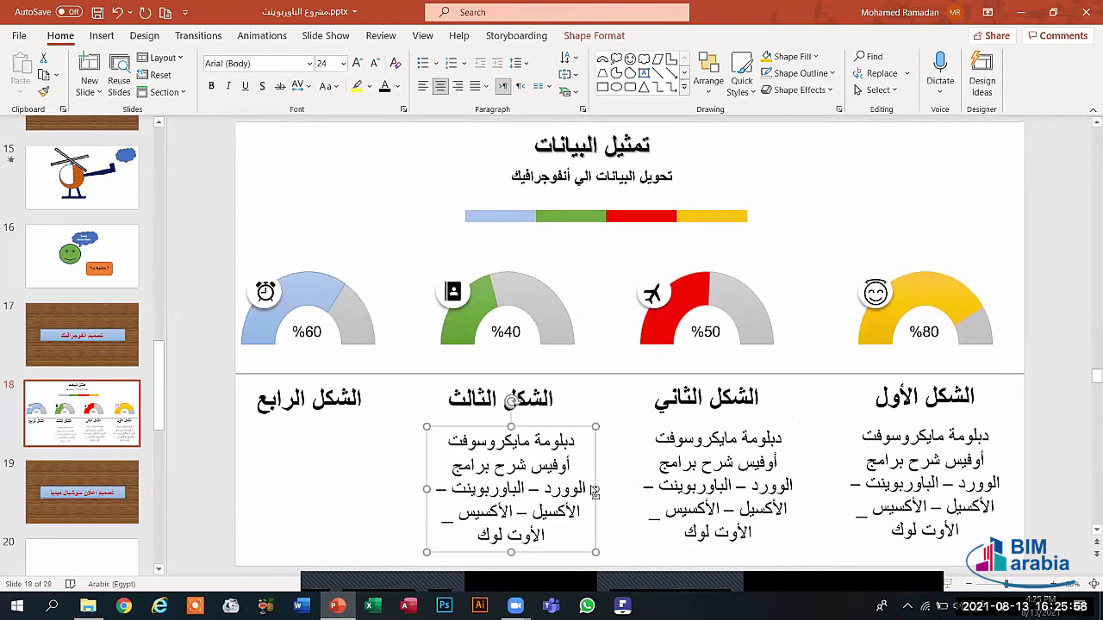
key("ctrl+d")
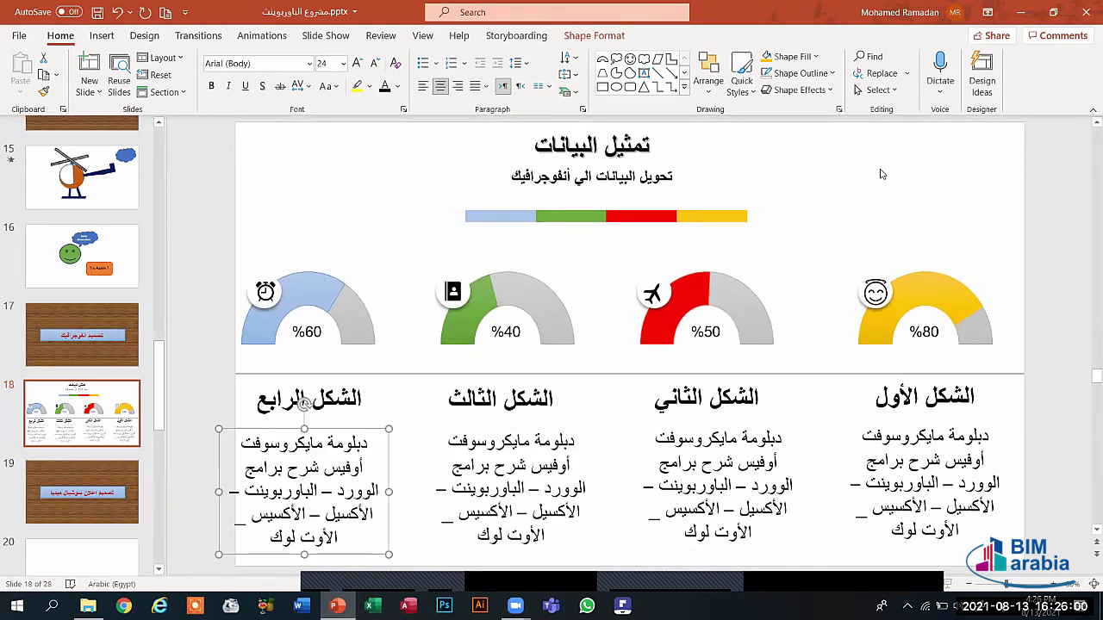
Center the description under الشكل الرابع and save the presentation.
left_click(881, 174)
key("Escape")
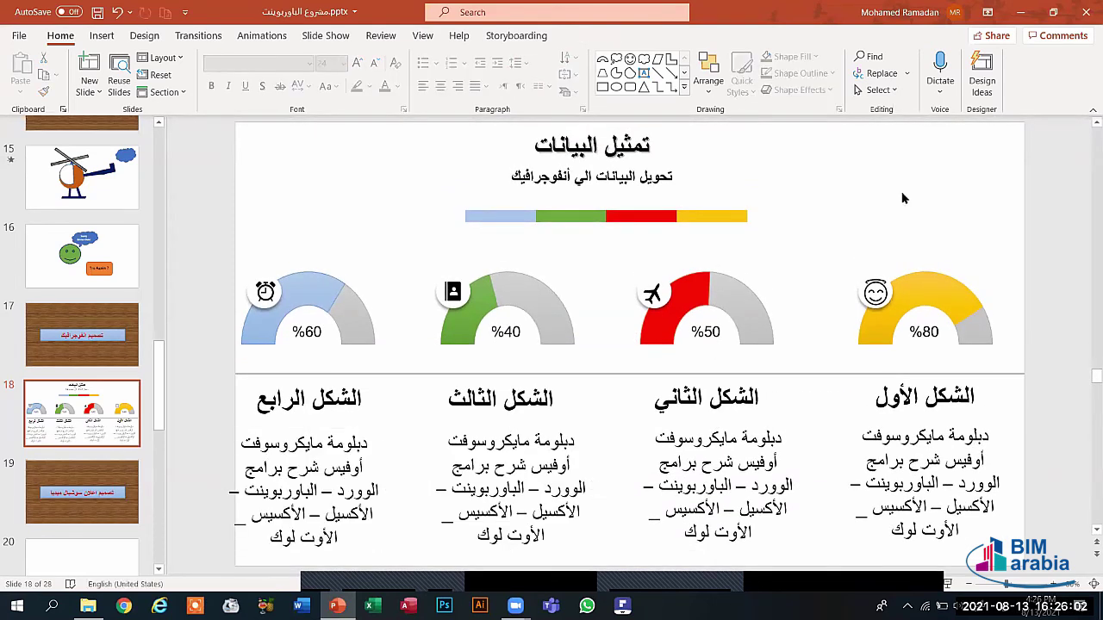
left_click(389, 487)
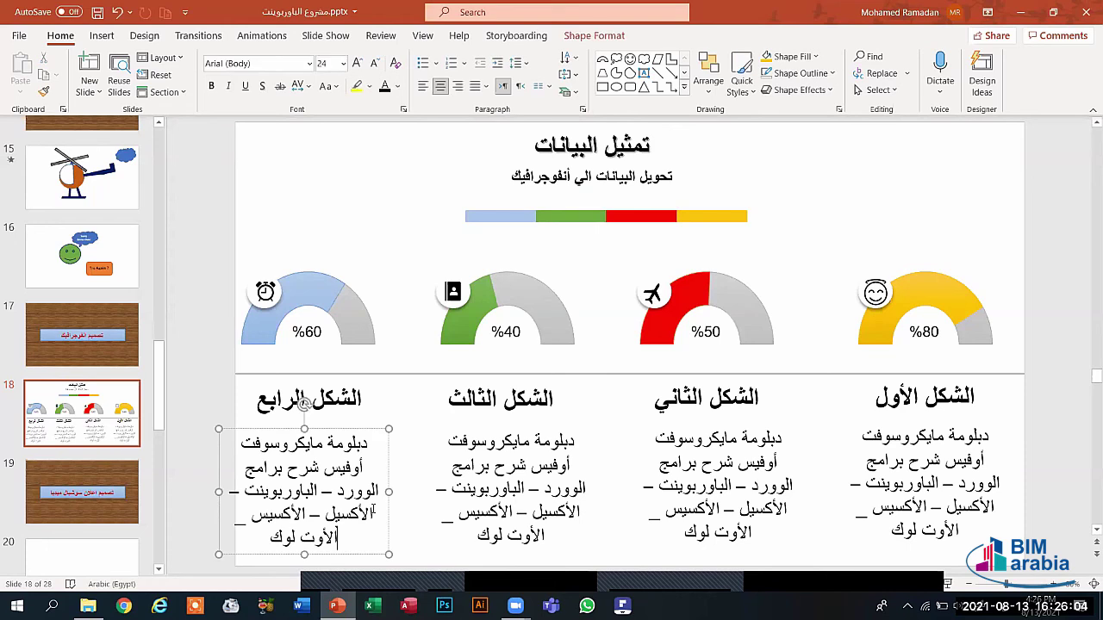
left_click_drag(392, 472, 403, 476)
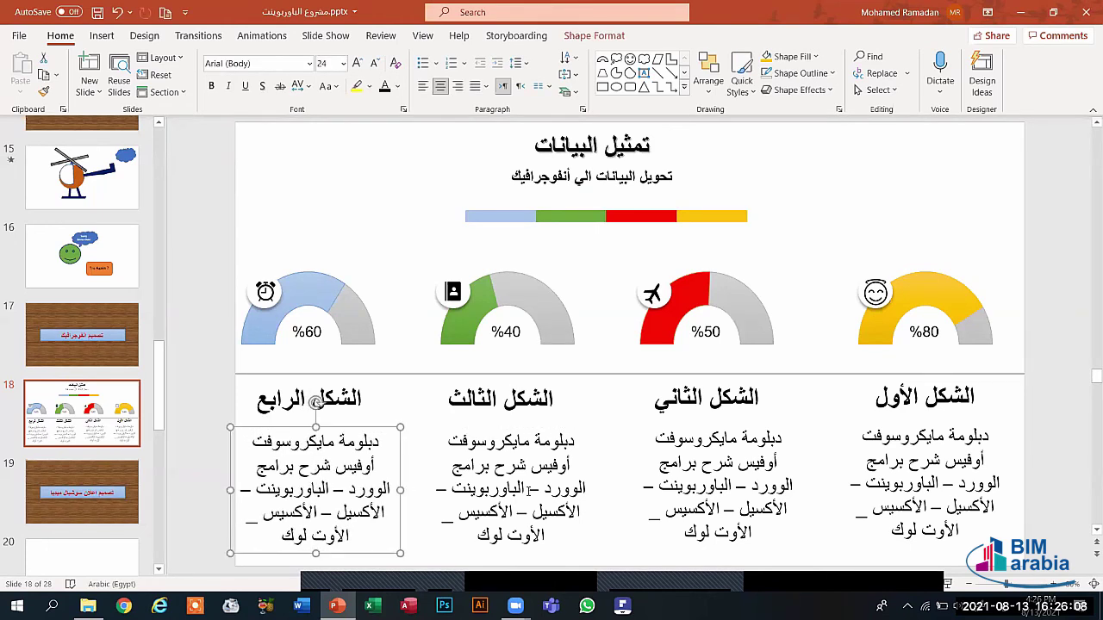
left_click(379, 246)
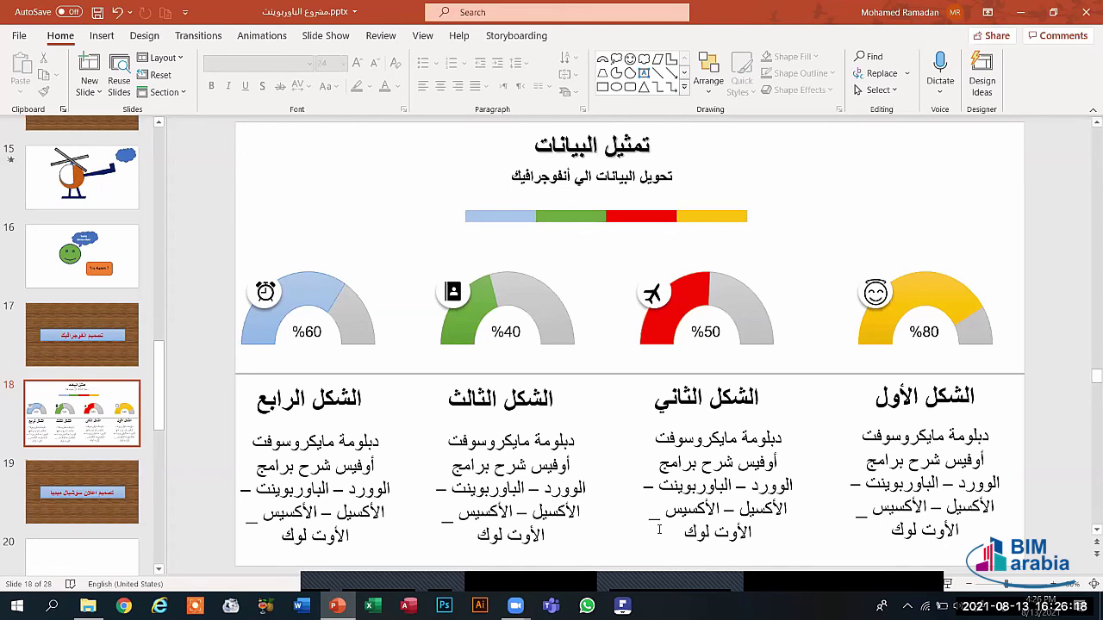
key("ctrl+s")
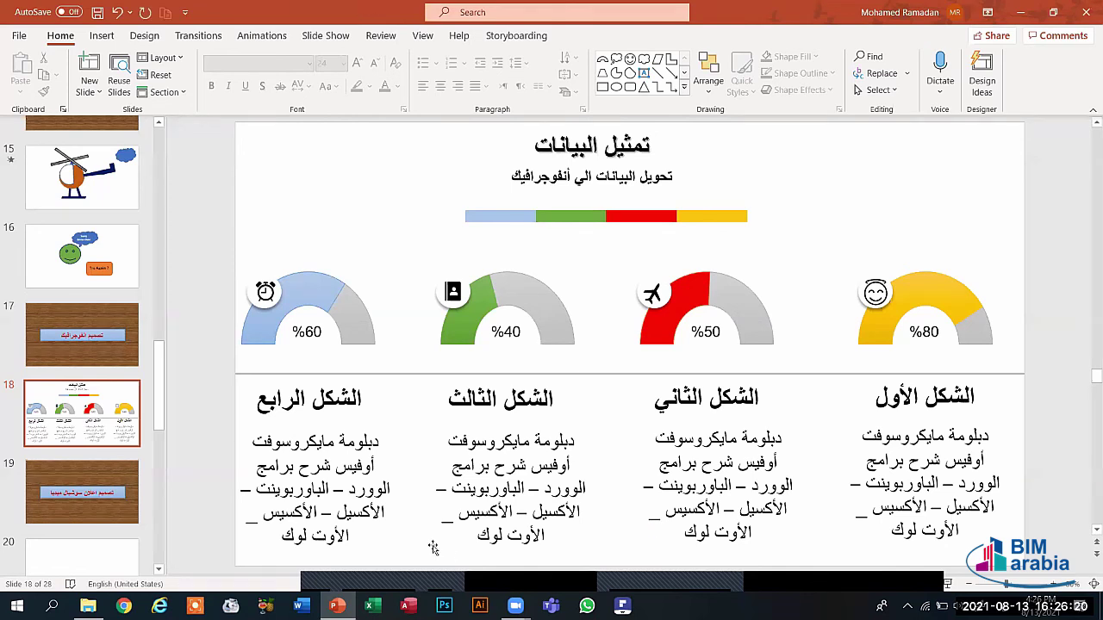
left_click(98, 511)
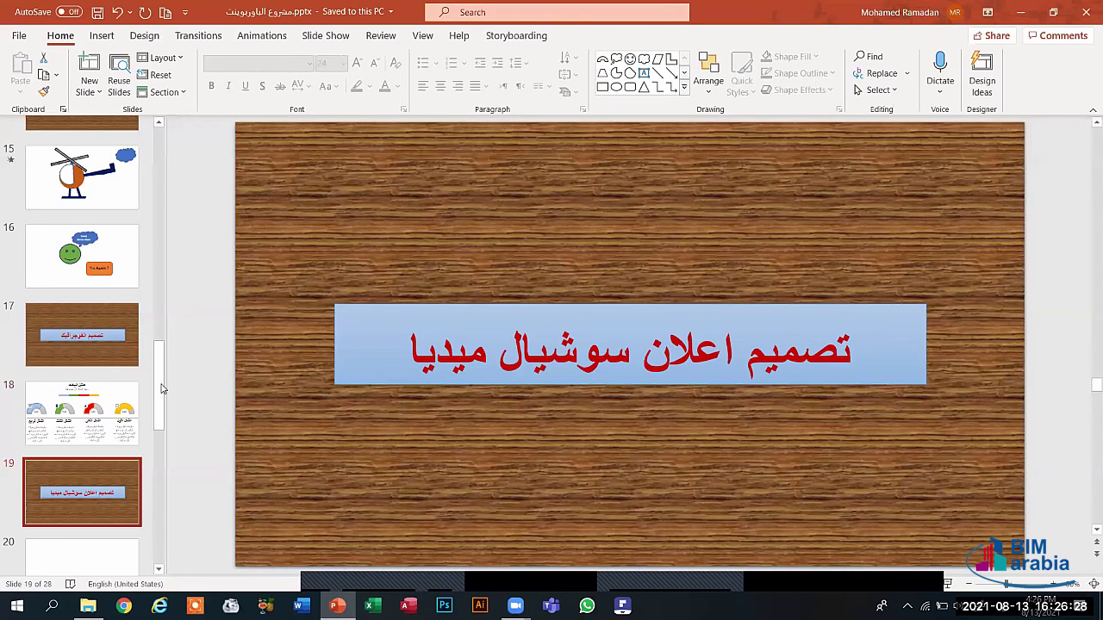
scroll(85, 286, "down", 3)
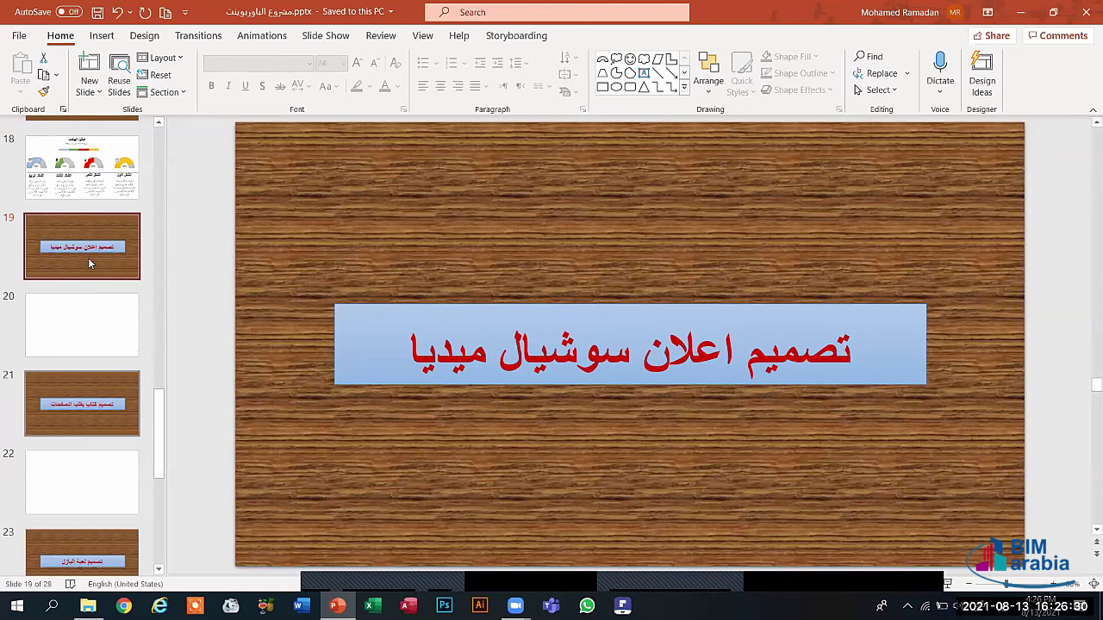
left_click(90, 417)
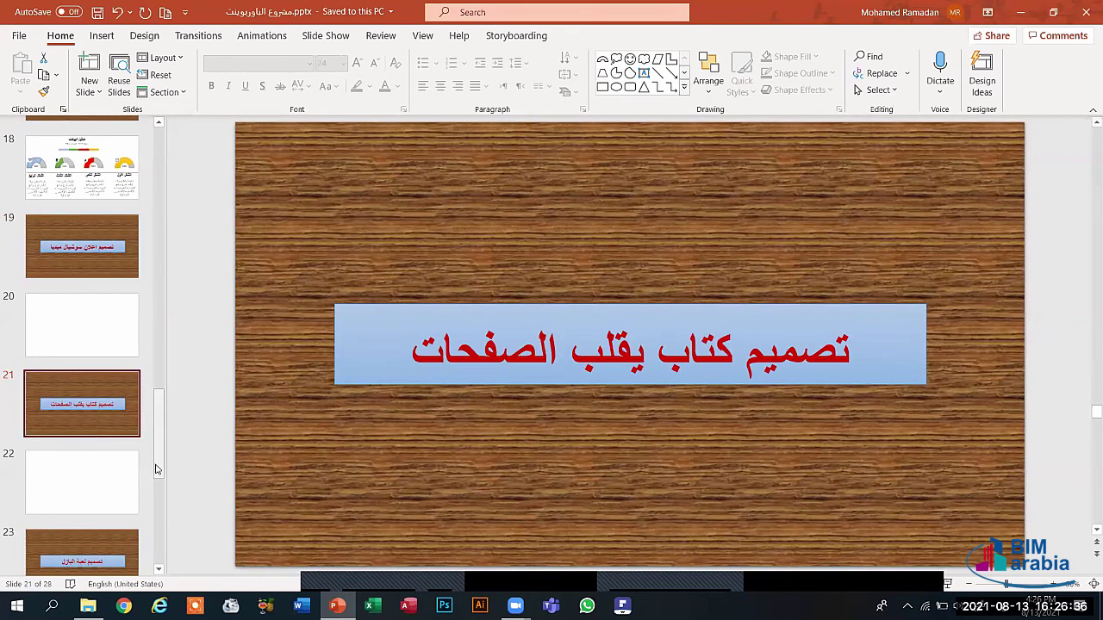
scroll(86, 388, "down", 3)
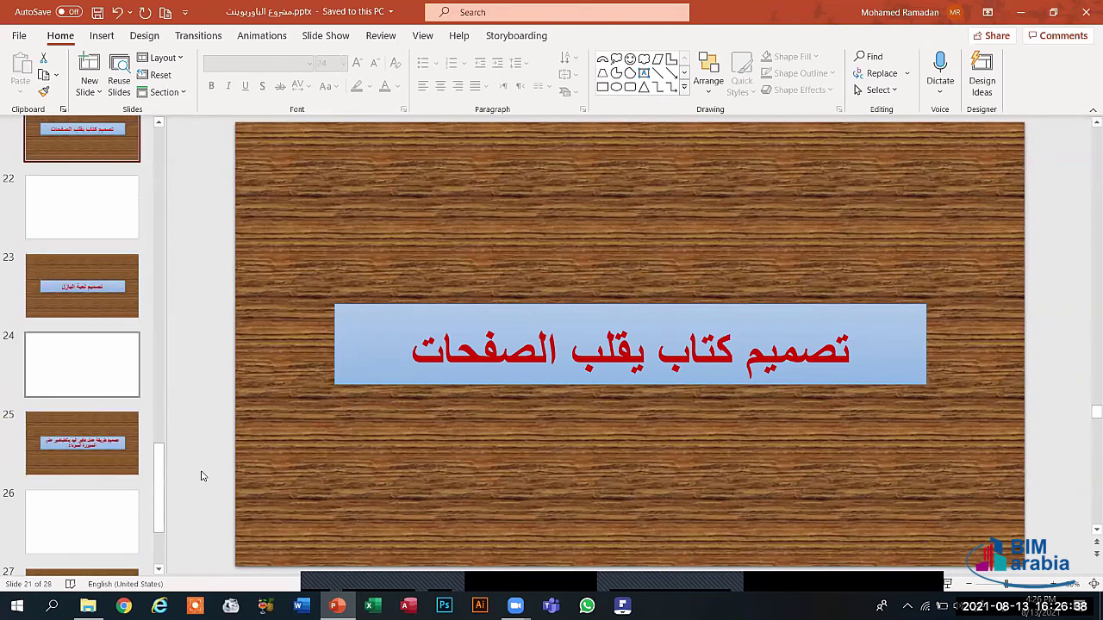
key("Down")
key("Down")
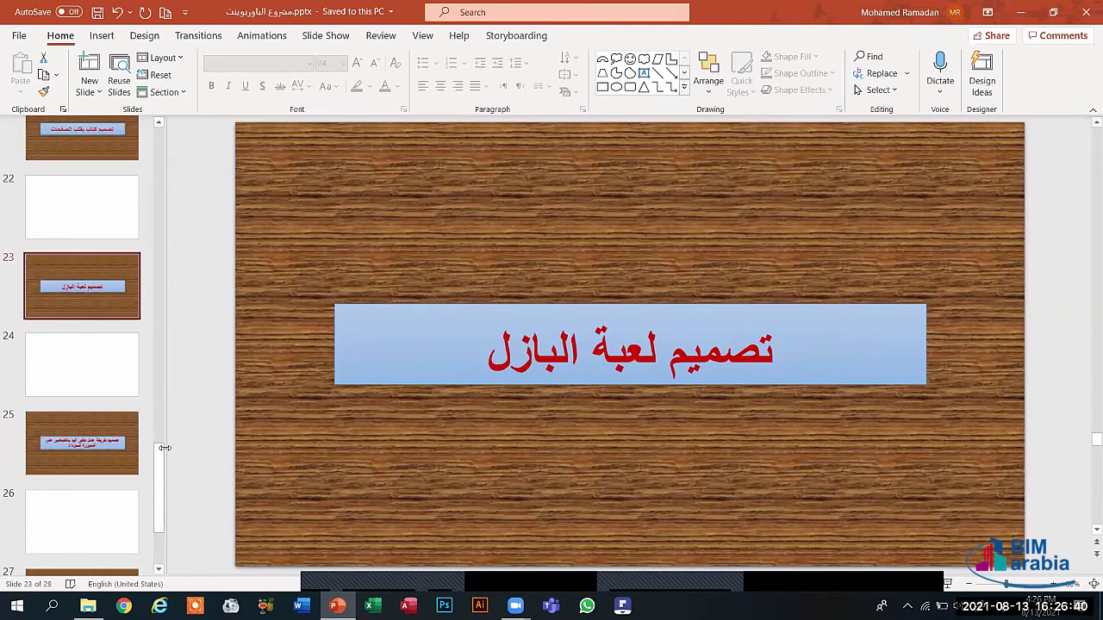
scroll(148, 482, "down", 2)
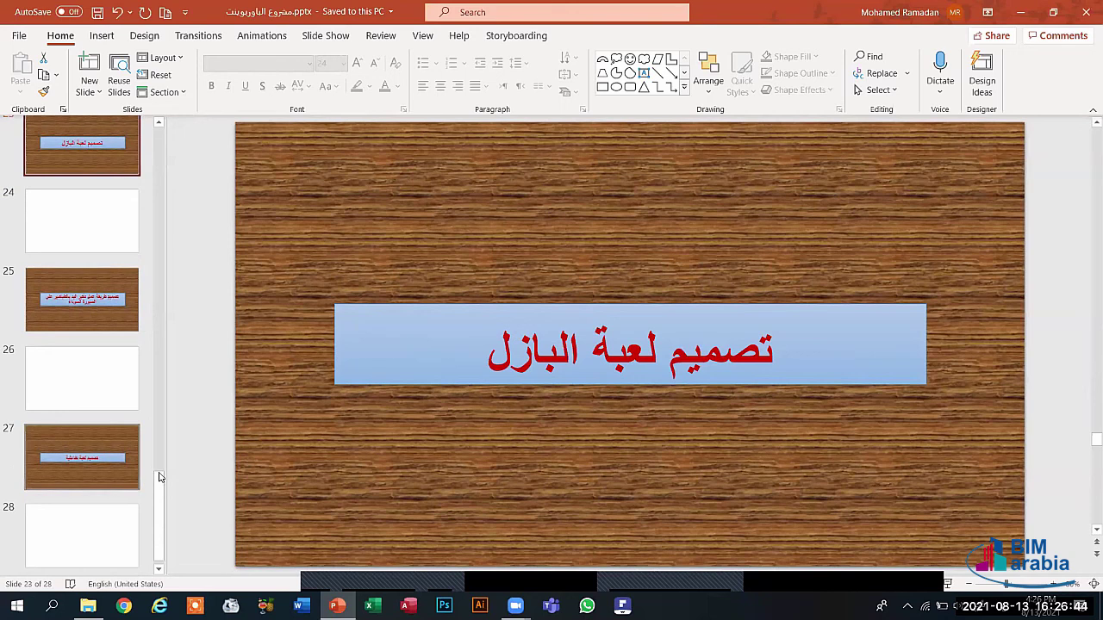
left_click(159, 475)
left_click(100, 356)
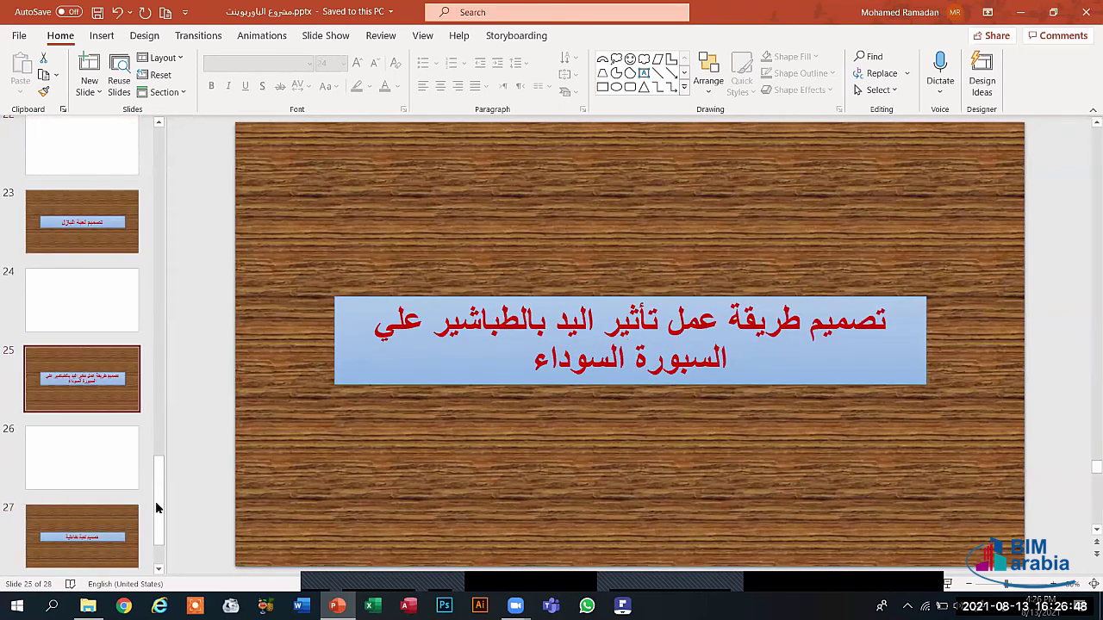
left_click_drag(160, 485, 156, 420)
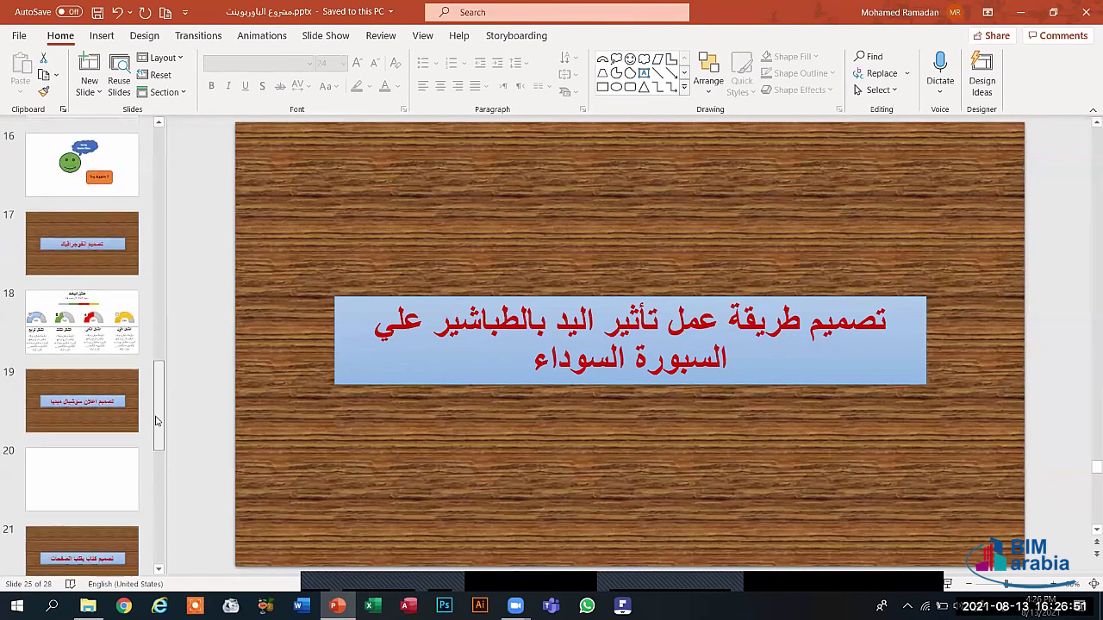
left_click(158, 532)
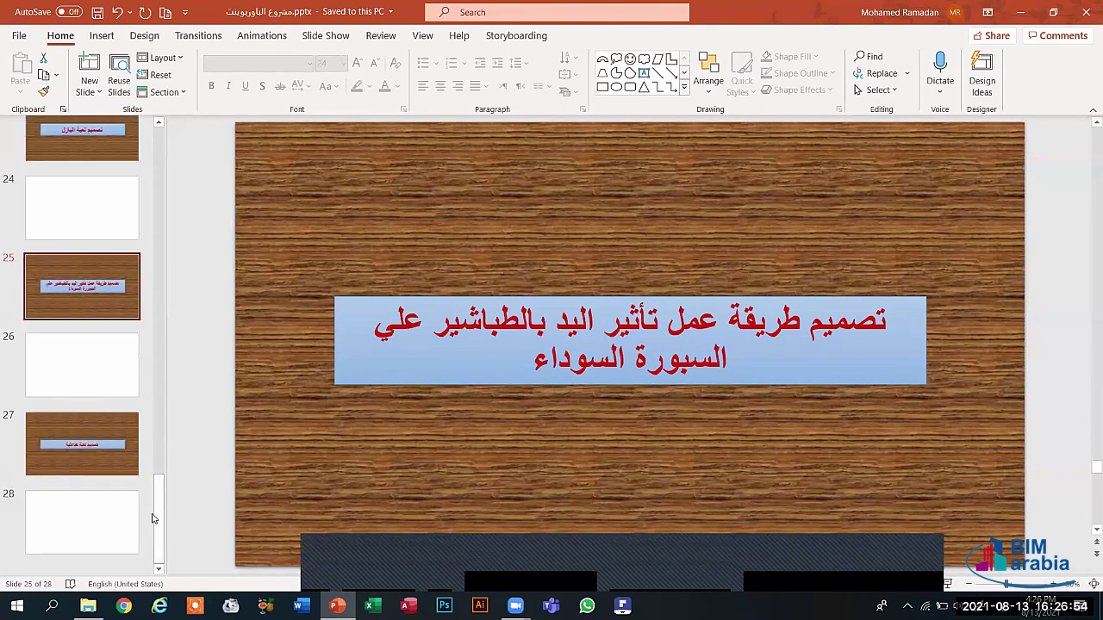
left_click(156, 454)
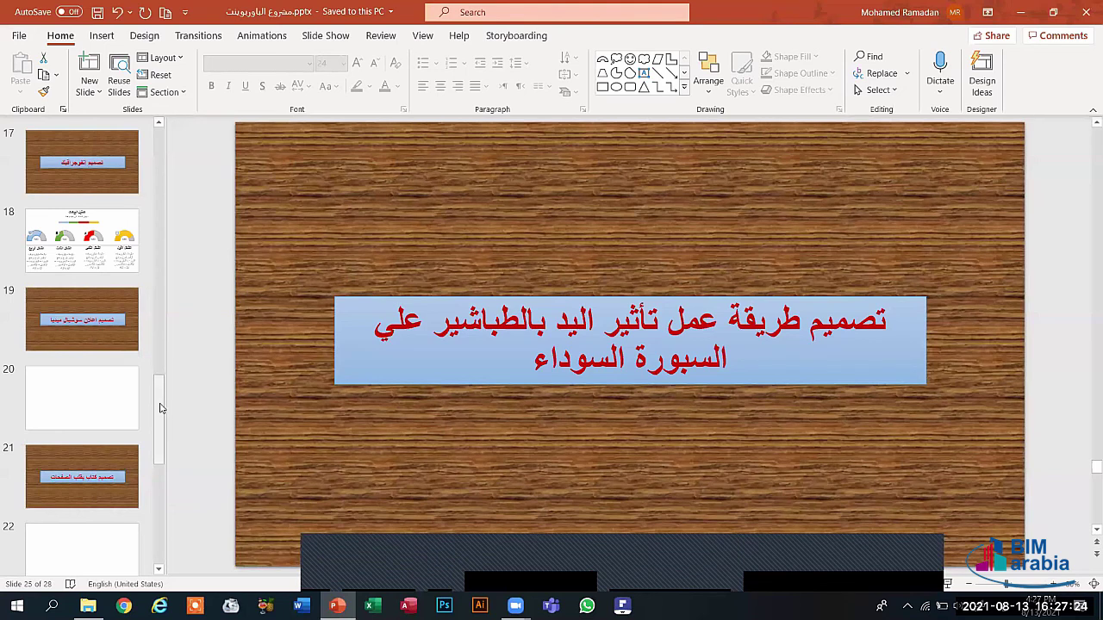
left_click_drag(159, 408, 156, 435)
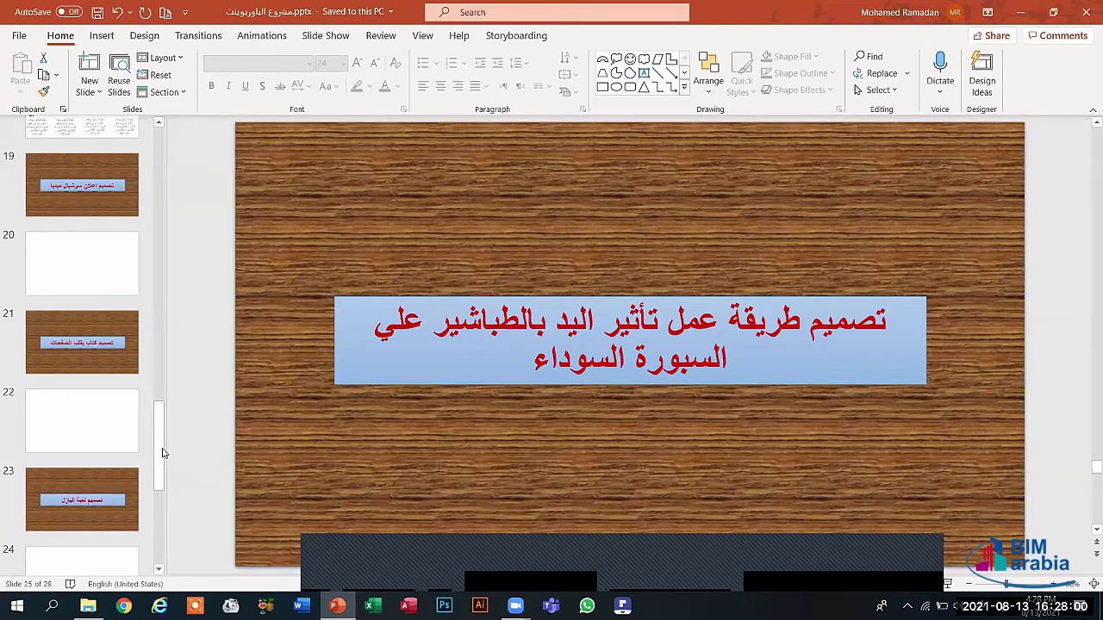
left_click_drag(158, 452, 168, 414)
scroll(87, 412, "up", 4)
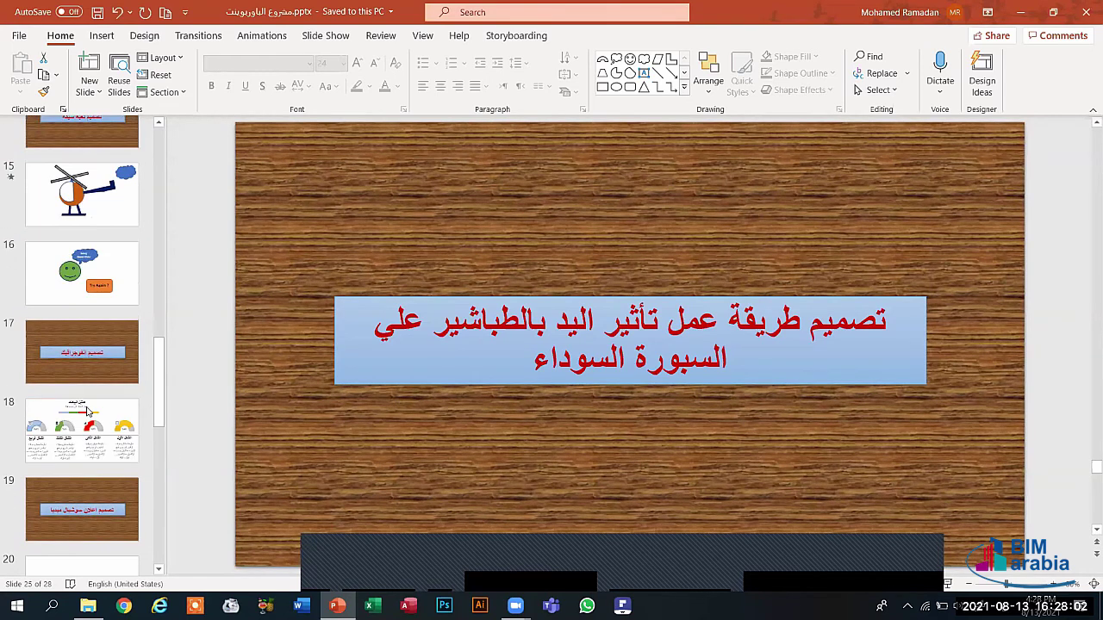
left_click(87, 412)
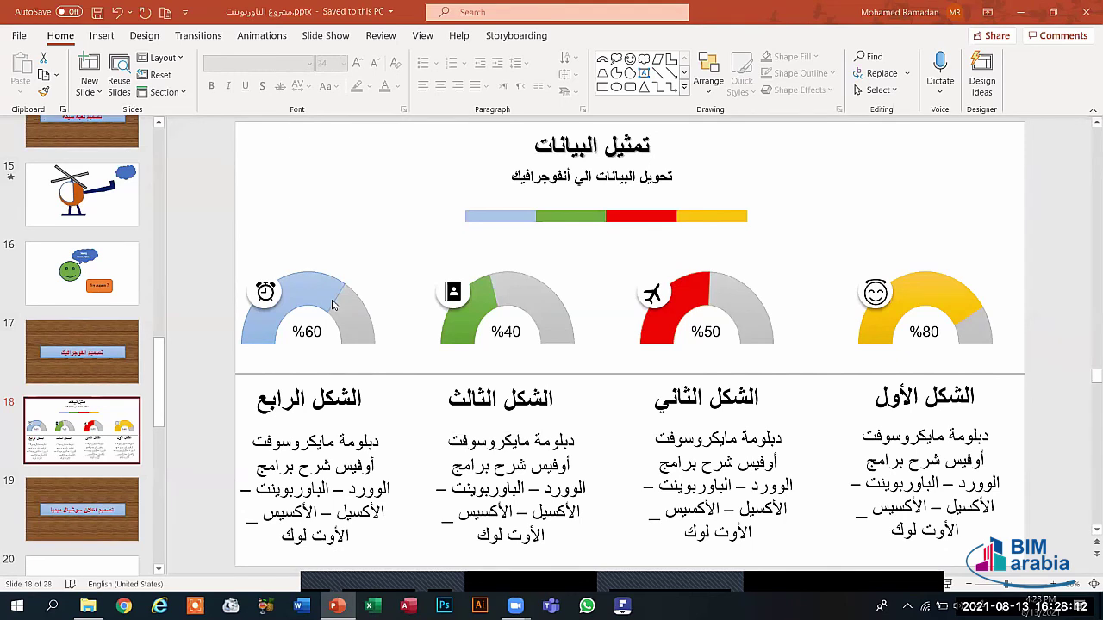
On blank slide 20, draw a block arc, lower it slightly and flip it horizontally.
left_click(98, 563)
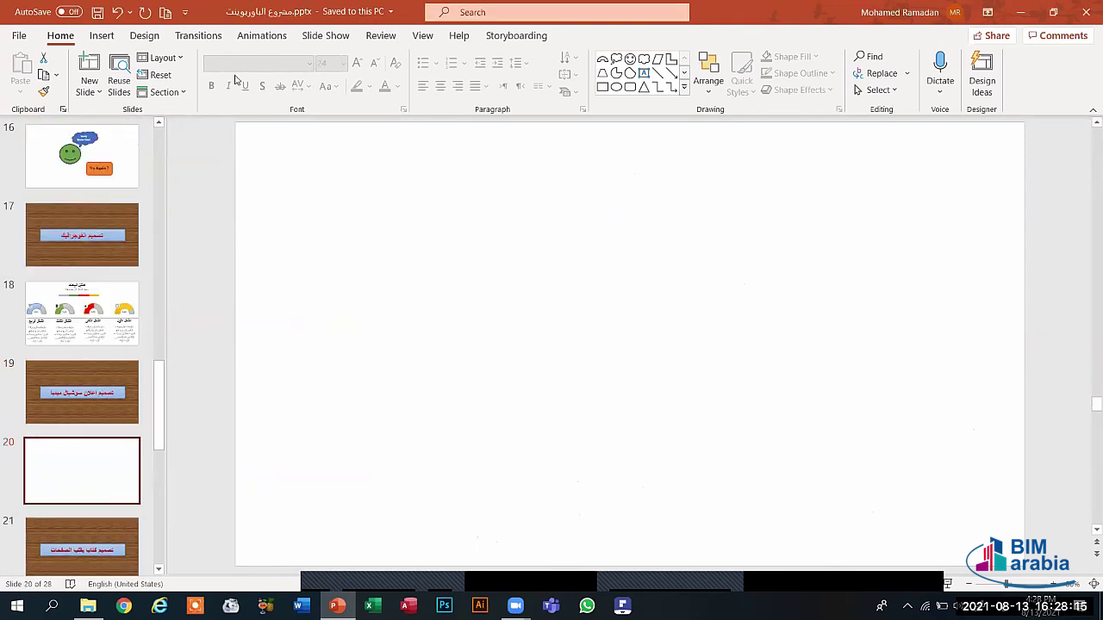
left_click(100, 35)
left_click(256, 72)
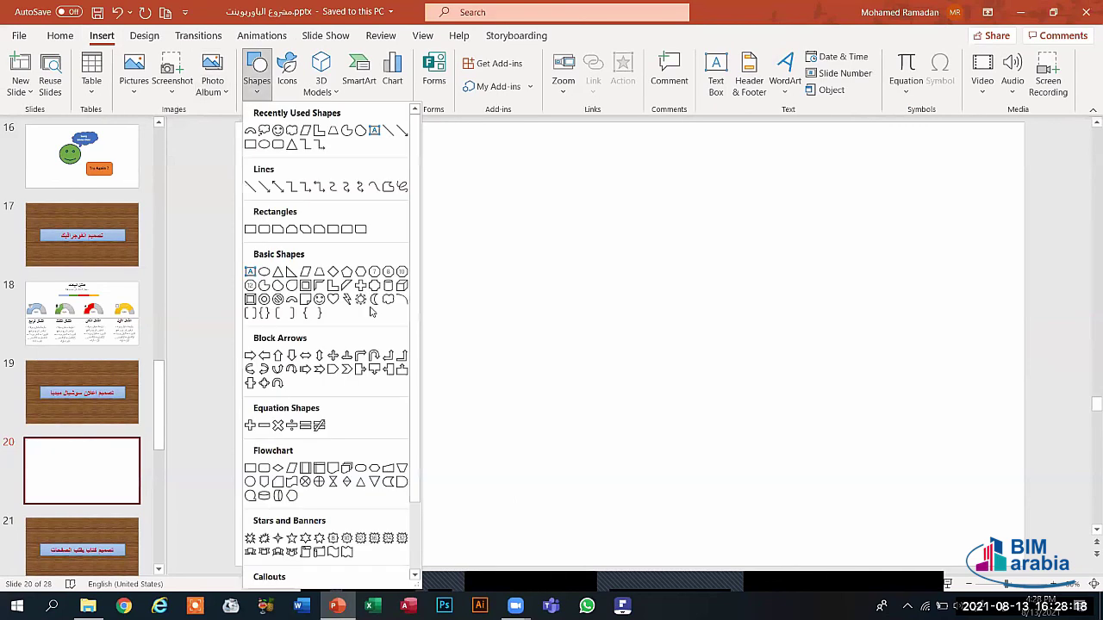
left_click(291, 300)
mouse_move(412, 248)
left_mouse_down()
mouse_move(583, 404)
mouse_move(558, 431)
mouse_move(582, 431)
left_mouse_up()
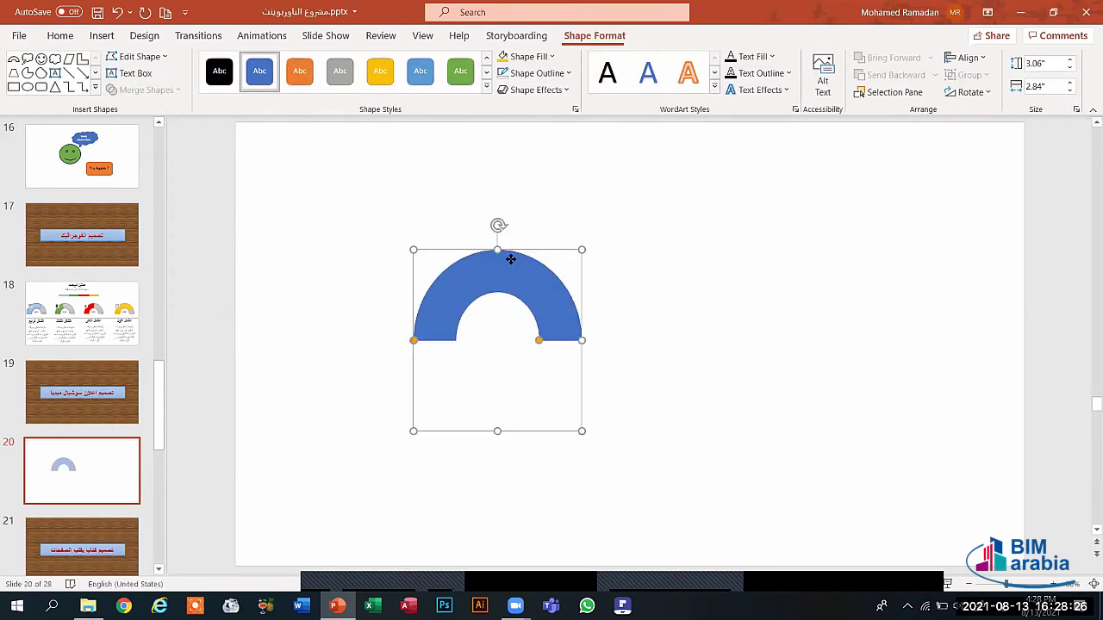
left_click_drag(510, 259, 511, 282)
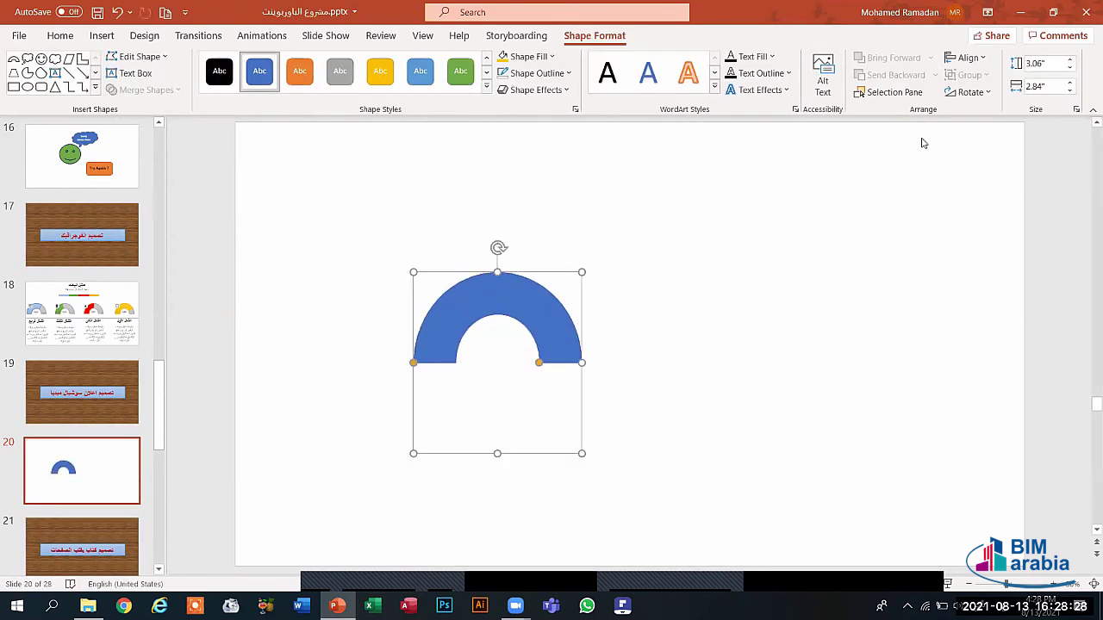
left_click(970, 92)
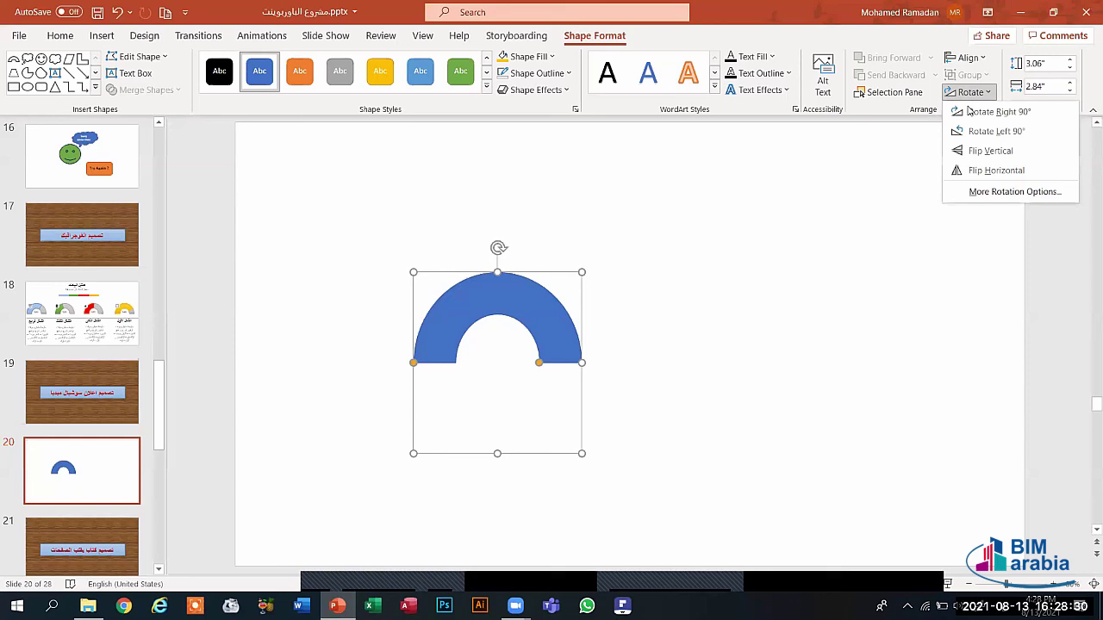
left_click(986, 169)
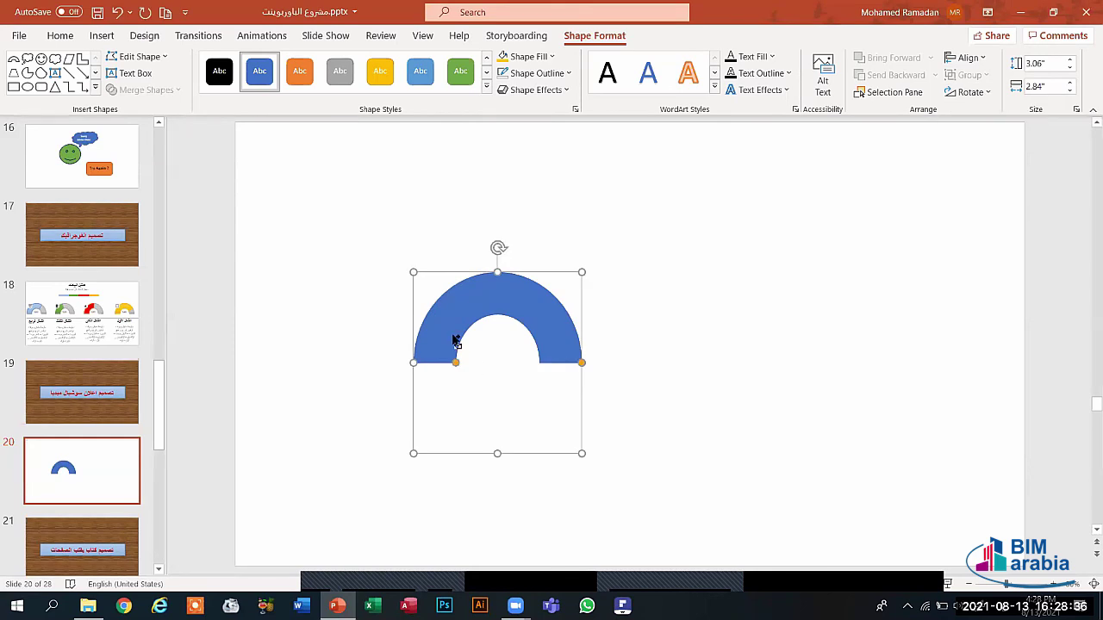
Overlay a duplicate arc, style it green and shorten it so blue shows at the end.
key("ctrl+d")
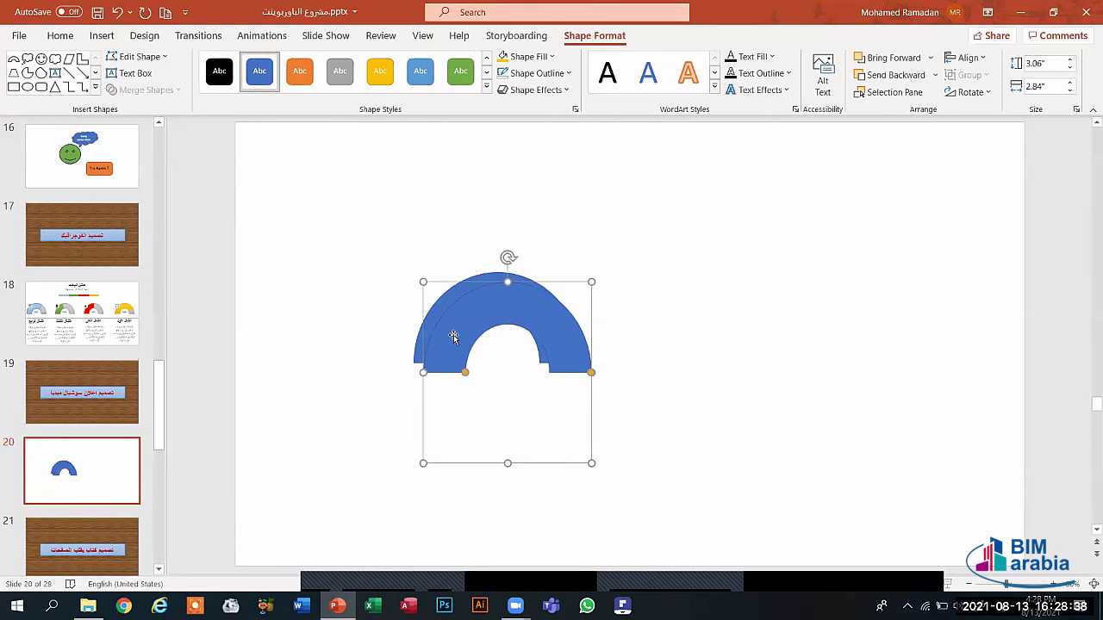
left_click_drag(453, 335, 443, 323)
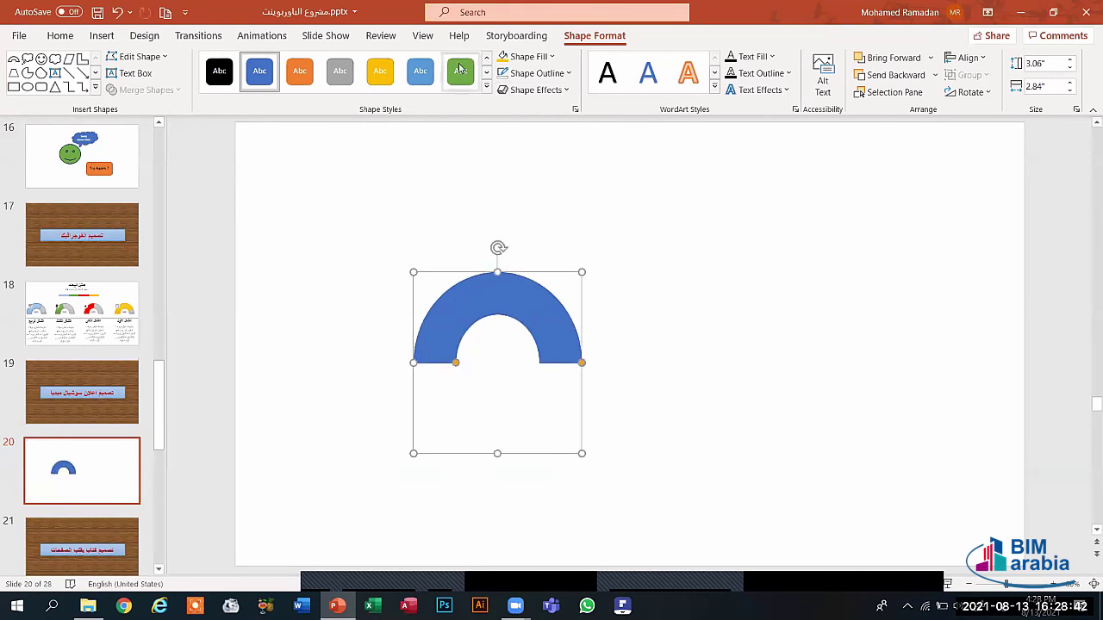
left_click(459, 70)
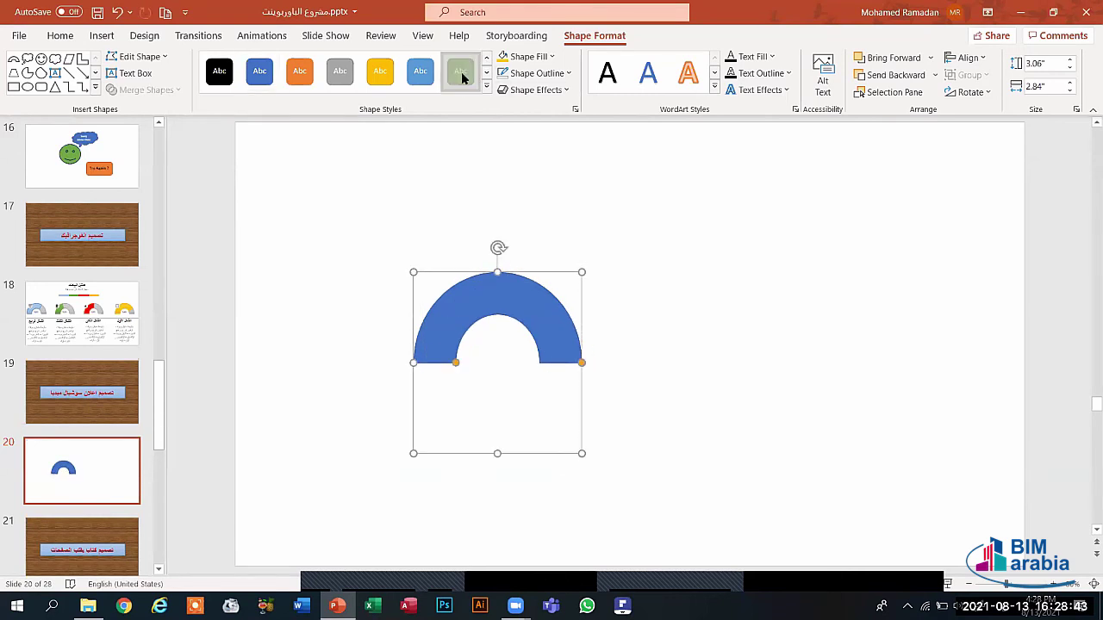
left_click(757, 356)
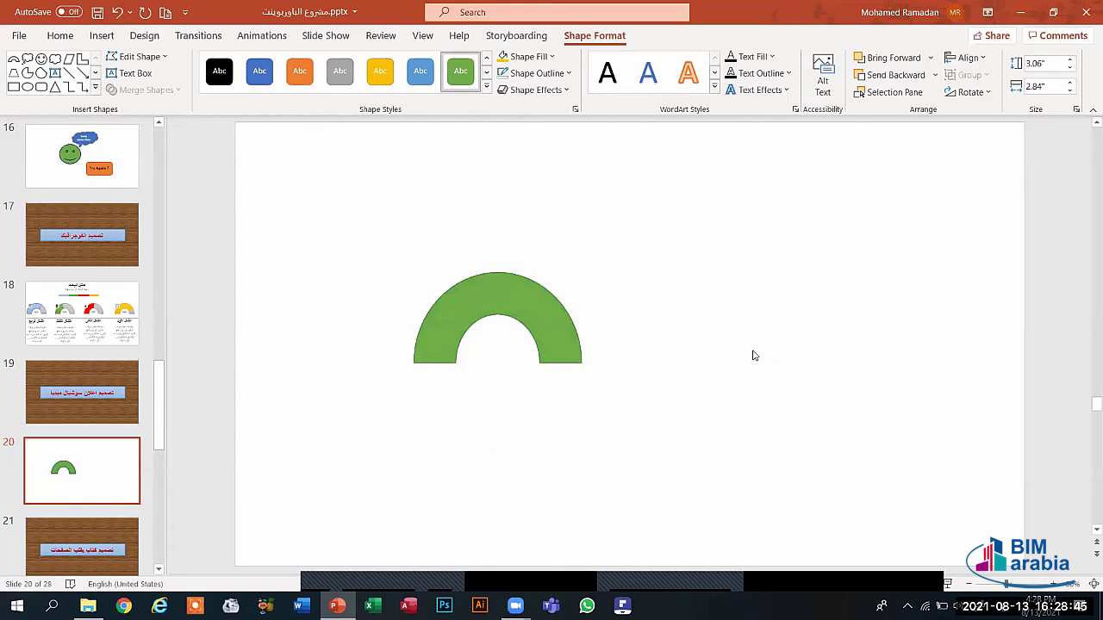
left_click(582, 359)
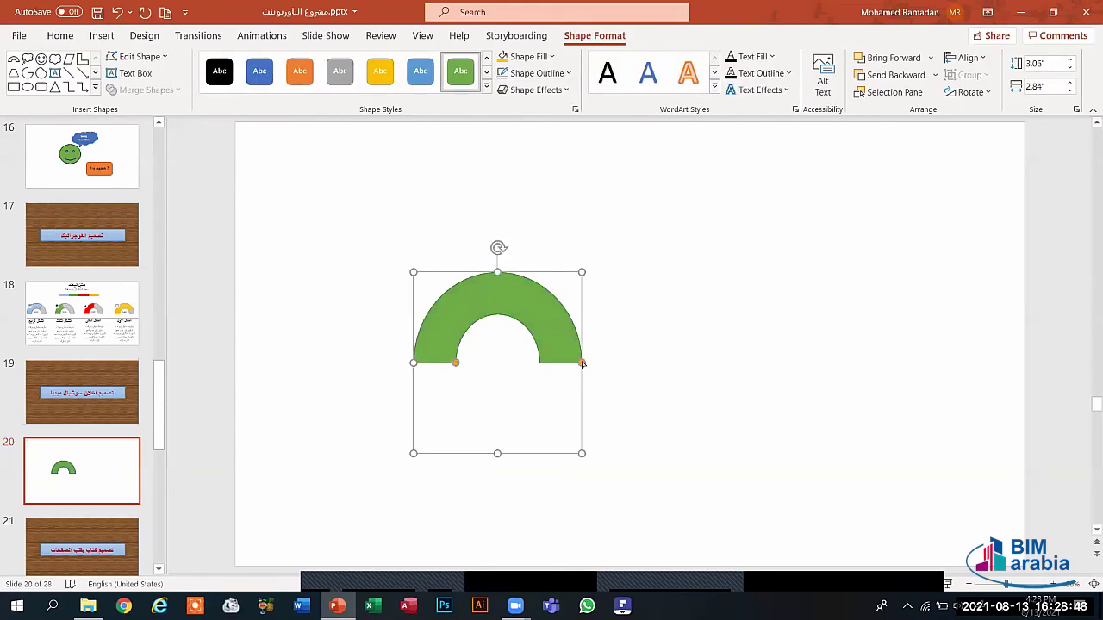
left_click_drag(583, 363, 517, 303)
left_click(662, 406)
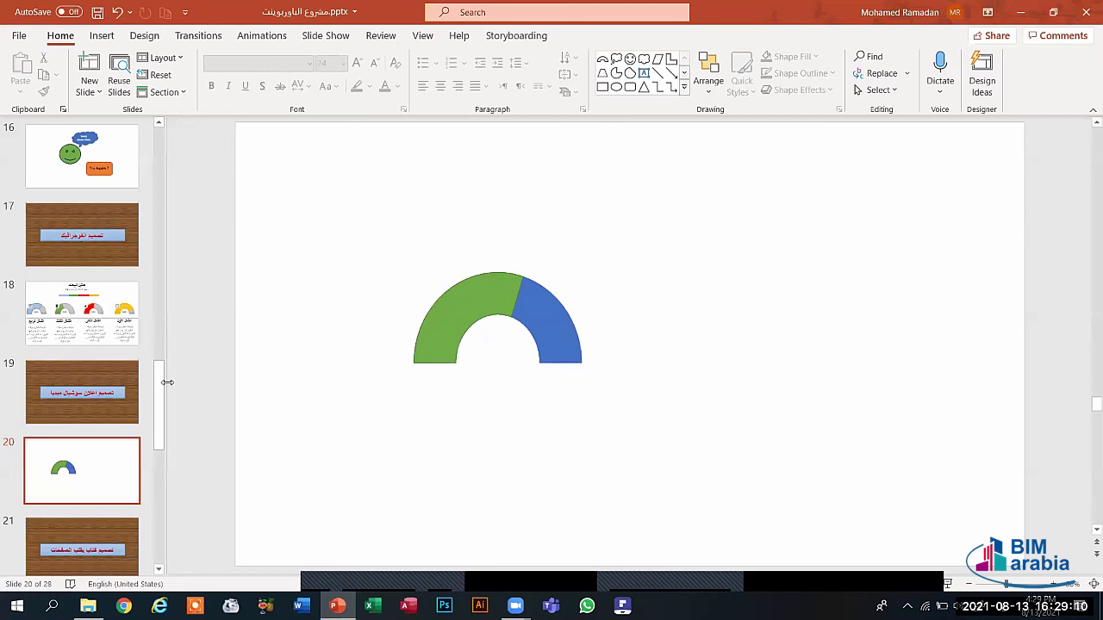
Browse the later slides, 12 through the end of the deck, in the thumbnail pane.
left_click_drag(158, 379, 108, 272)
scroll(105, 263, "down", 2)
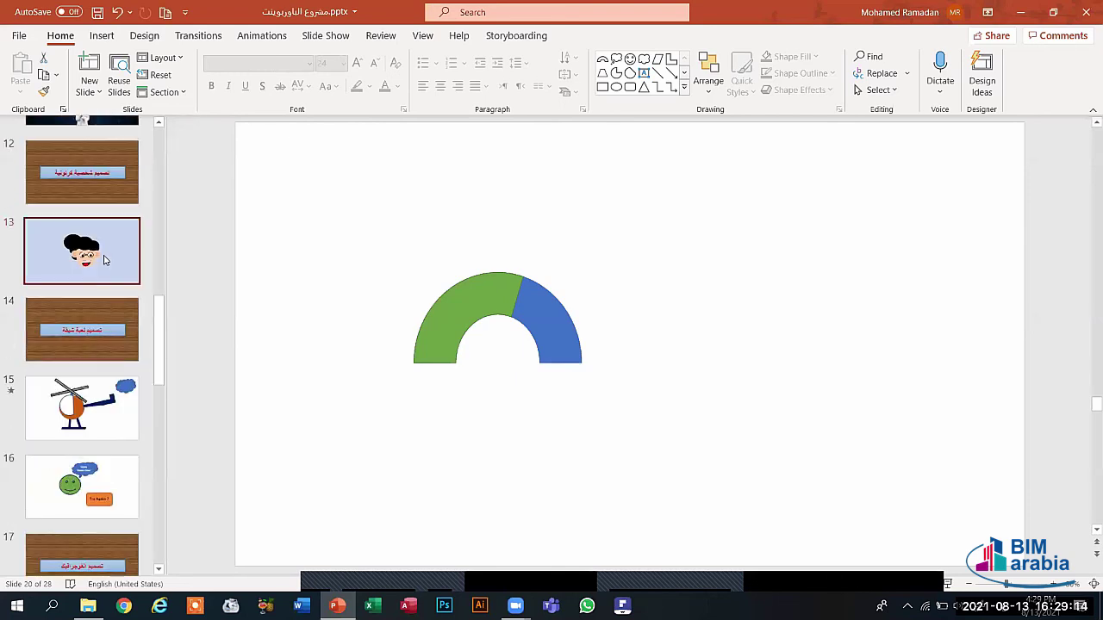
left_click(104, 257)
key("Up")
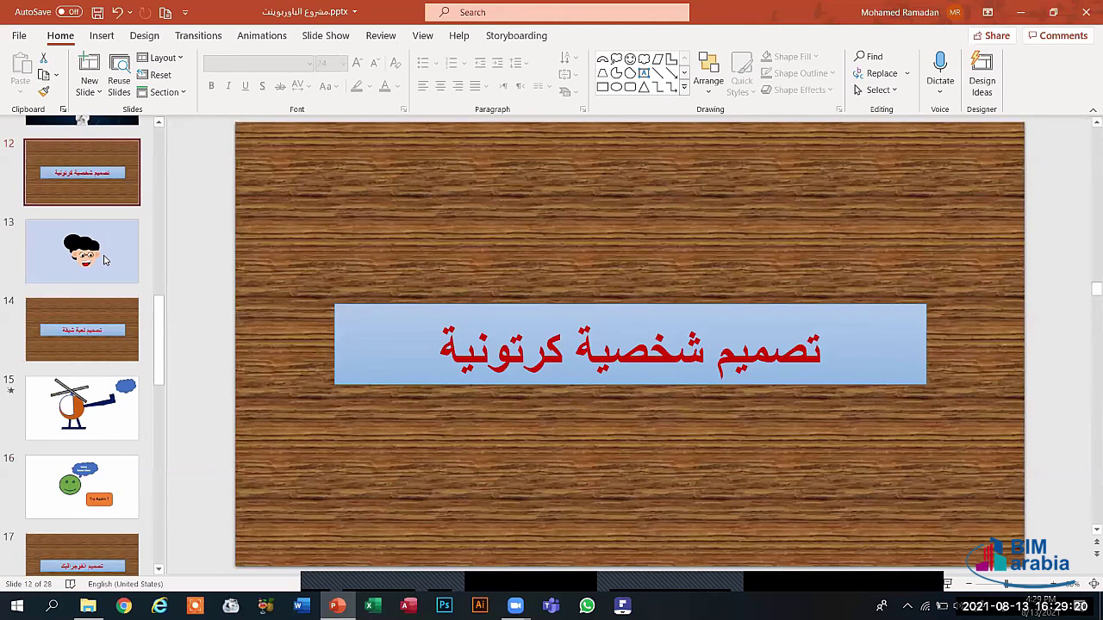
key("Down")
key("Down")
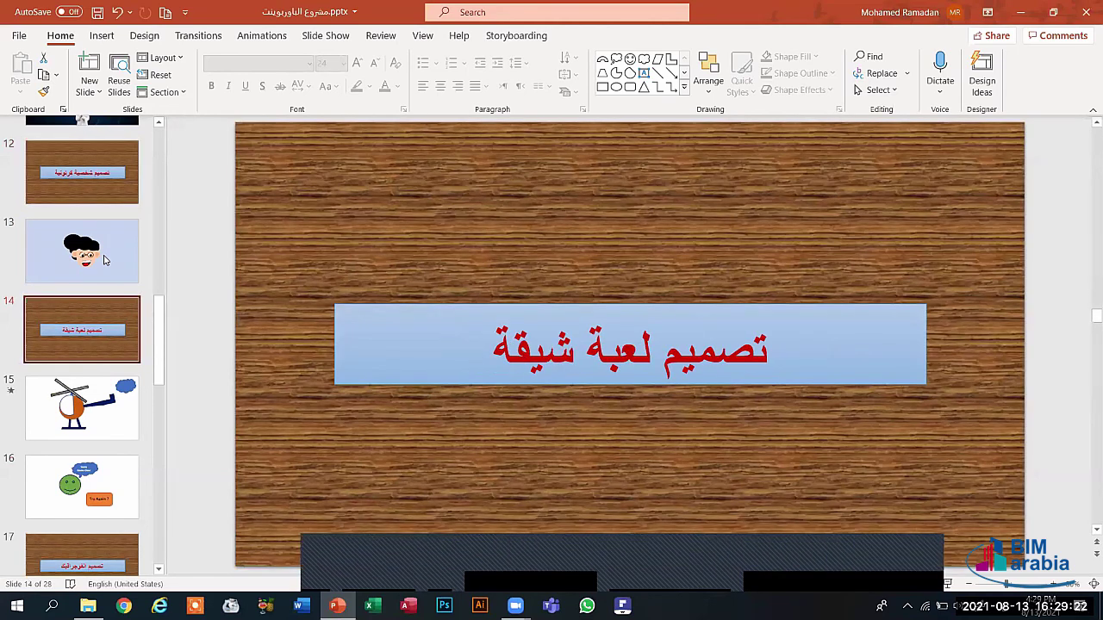
key("Down")
key("Down")
key("Down")
key("Down")
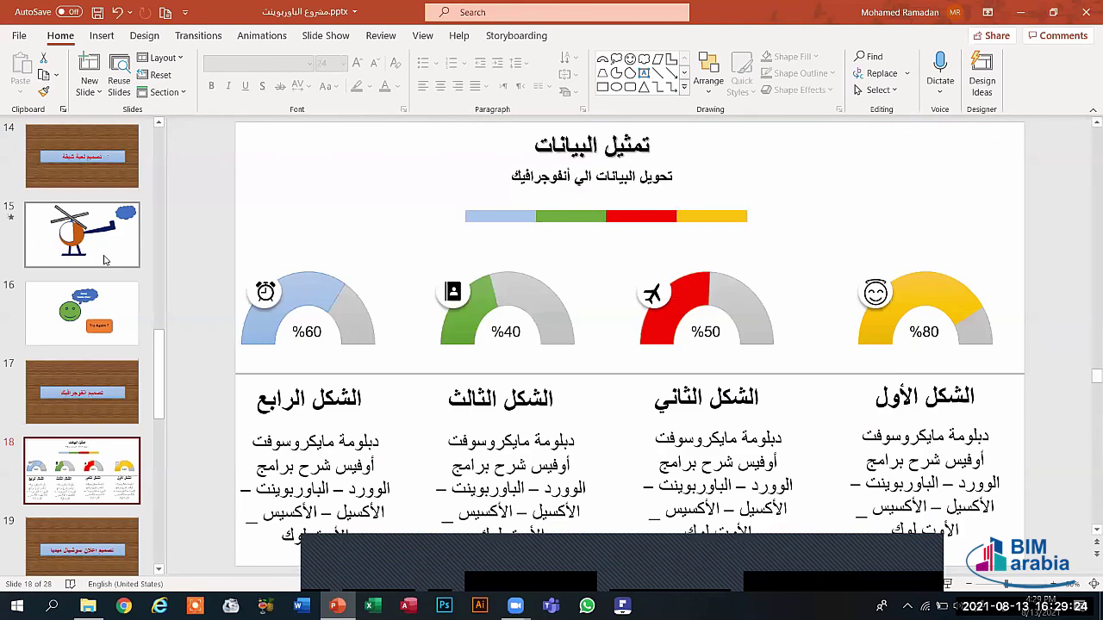
key("Down")
key("Down")
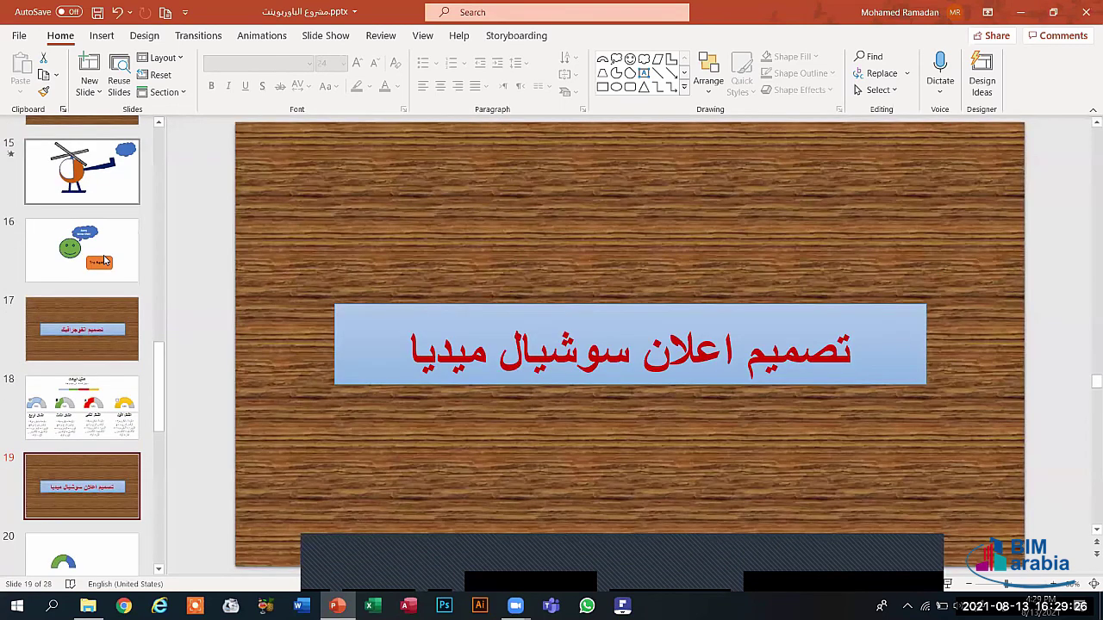
key("Down")
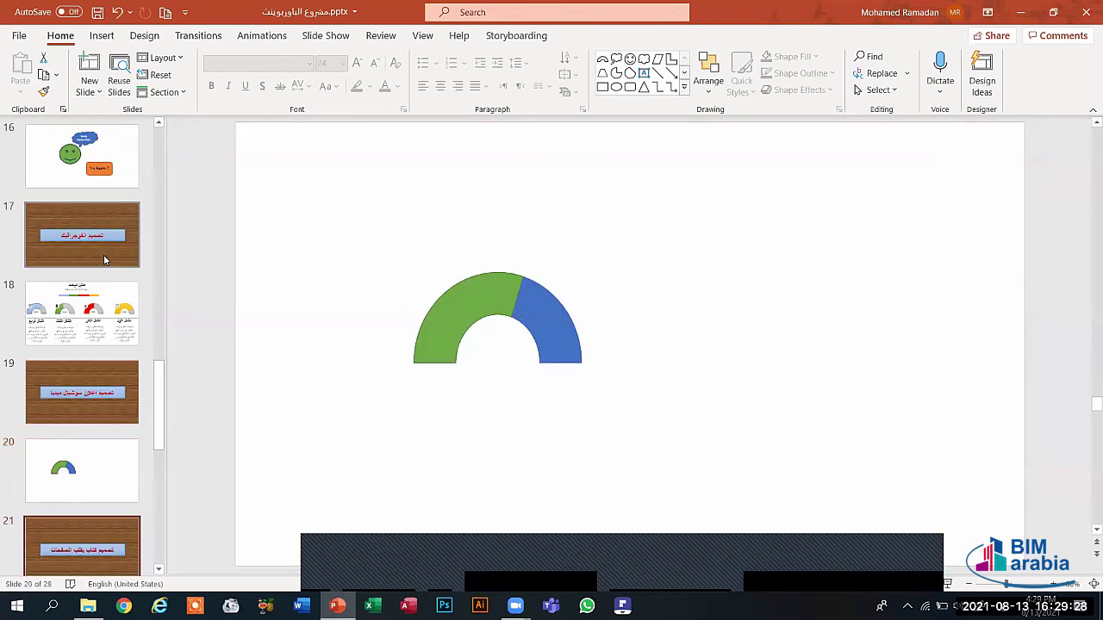
key("Down")
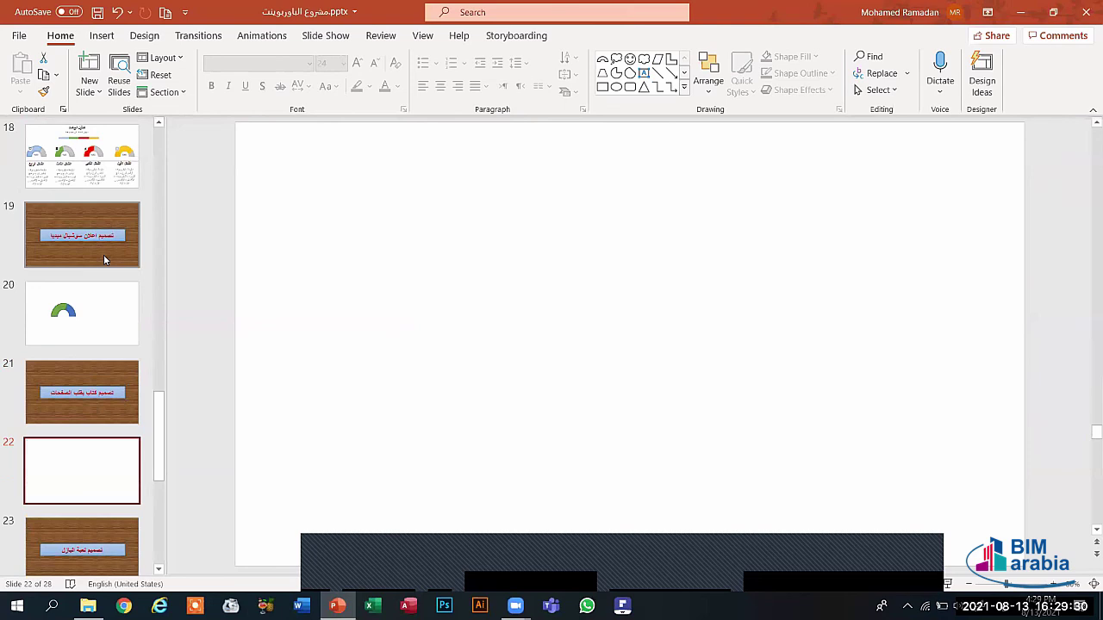
key("Down")
key("Down")
key("Down")
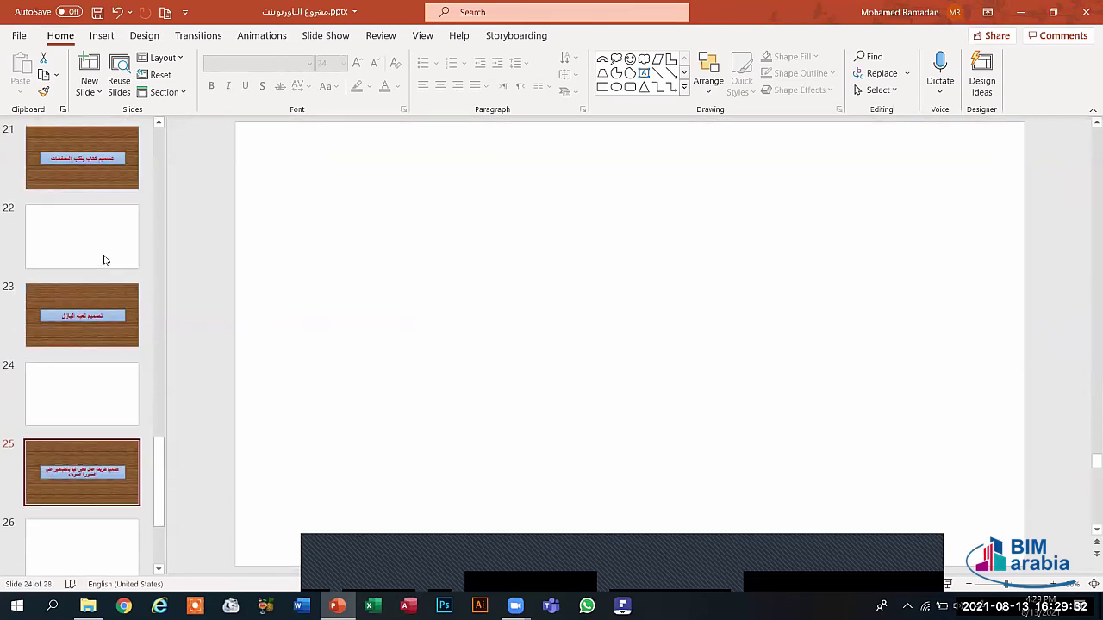
key("Down")
key("Down")
key("Down")
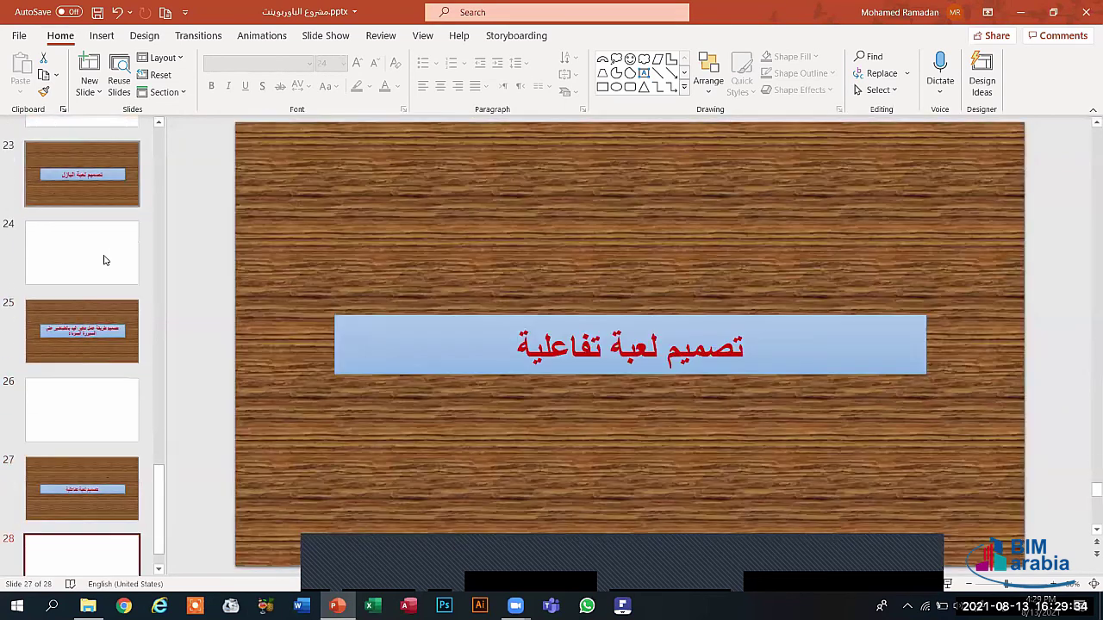
key("Up")
key("Up")
key("Up")
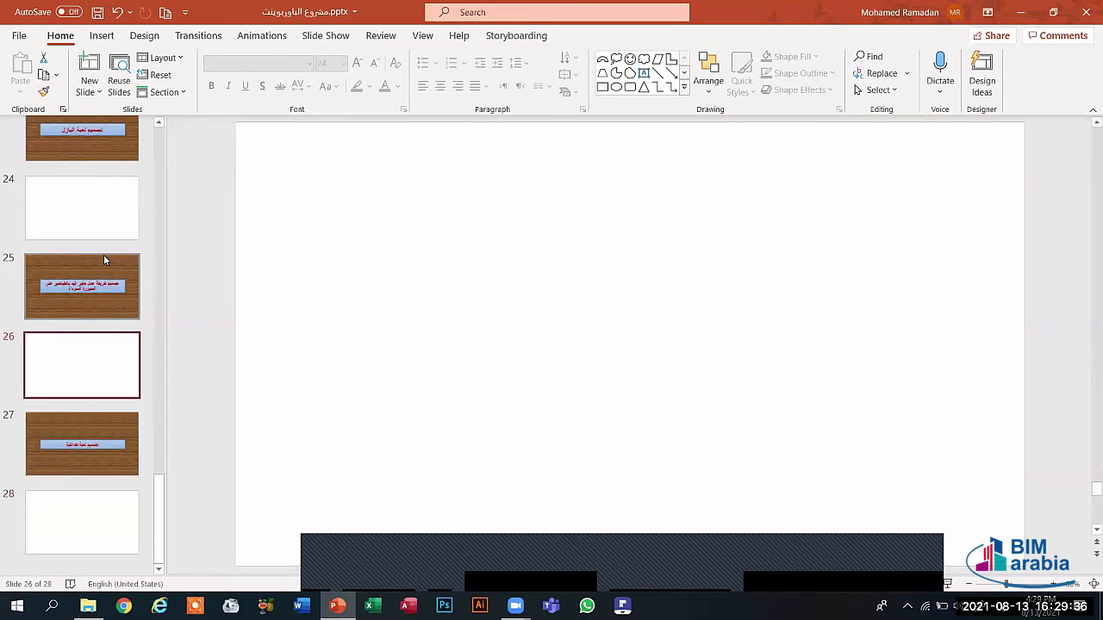
key("Up")
key("Up")
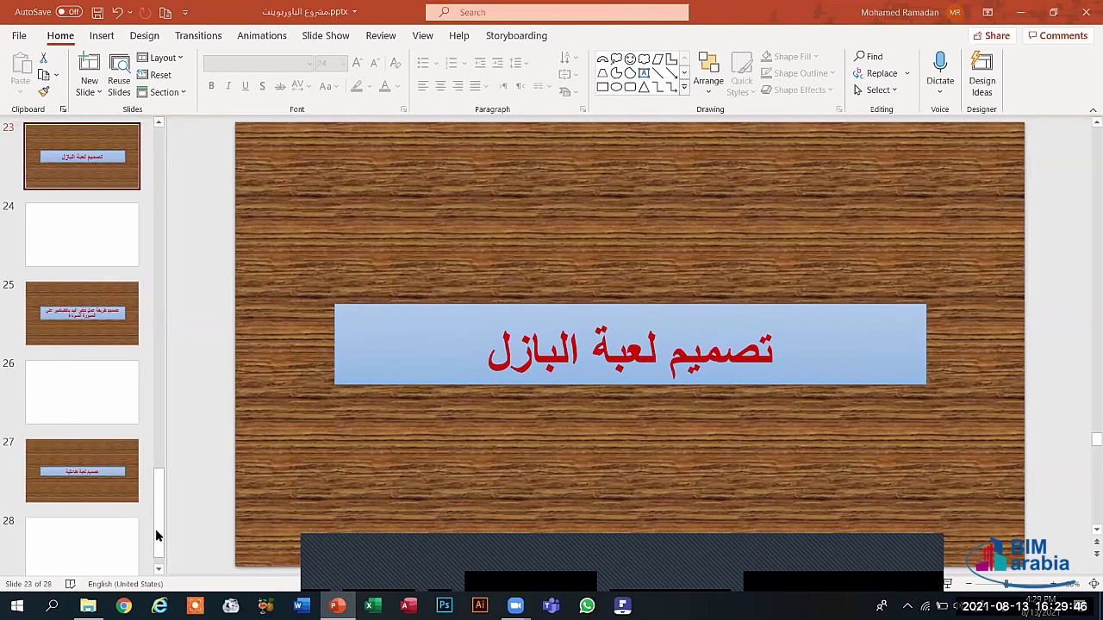
scroll(153, 558, "down", 1)
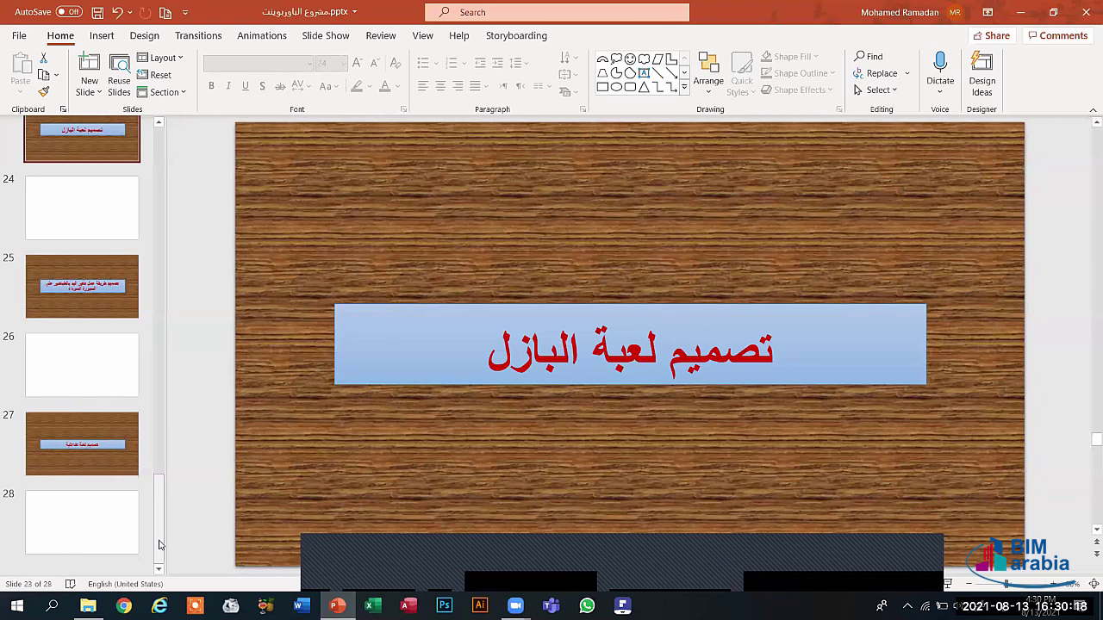
left_click_drag(158, 545, 163, 368)
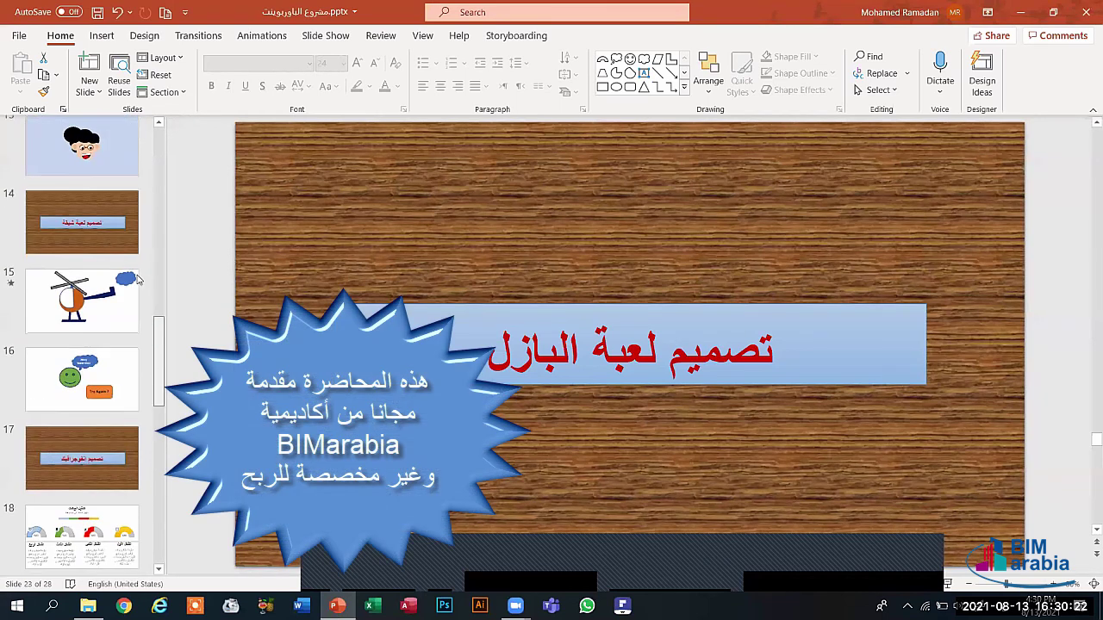
Review slide 13 with the cartoon face and the helicopter slide 15.
scroll(136, 278, "up", 1)
left_click(129, 257)
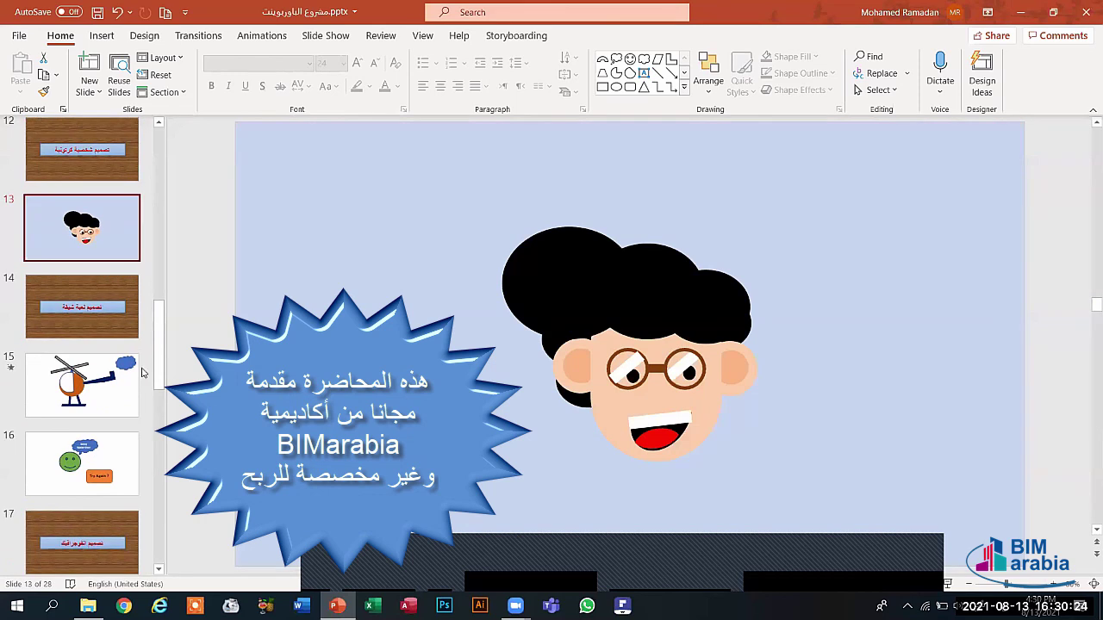
left_click(118, 394)
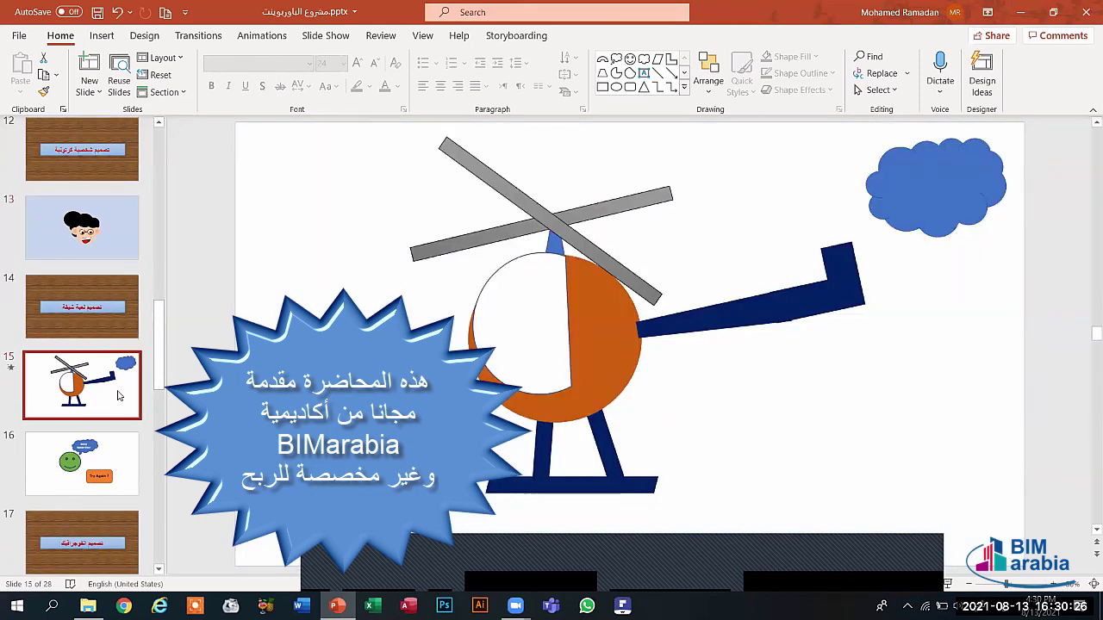
key("Up")
key("Down")
key("Down")
key("Down")
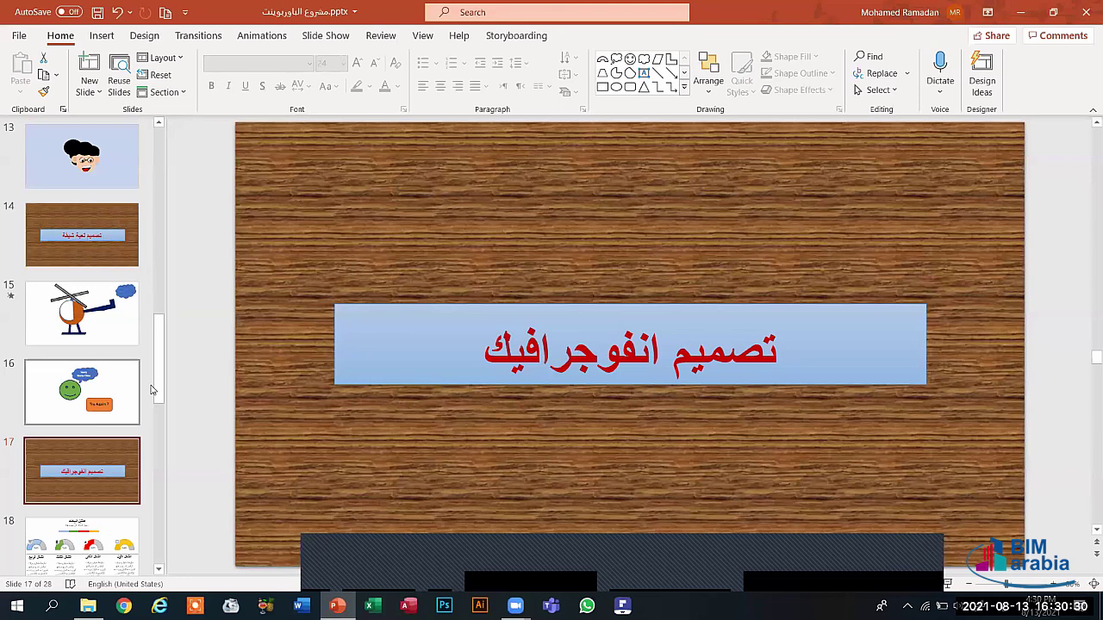
Page from slide 2 down through the deck back to the semicircle slide 20.
scroll(165, 310, "down", 2)
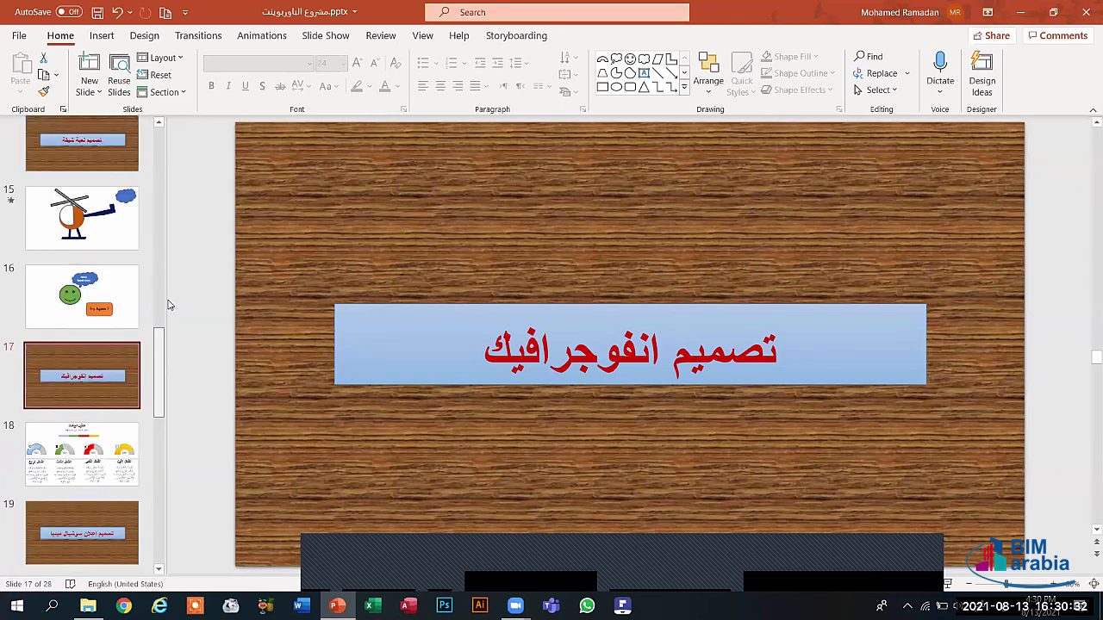
scroll(178, 238, "up", 10)
scroll(179, 220, "up", 3)
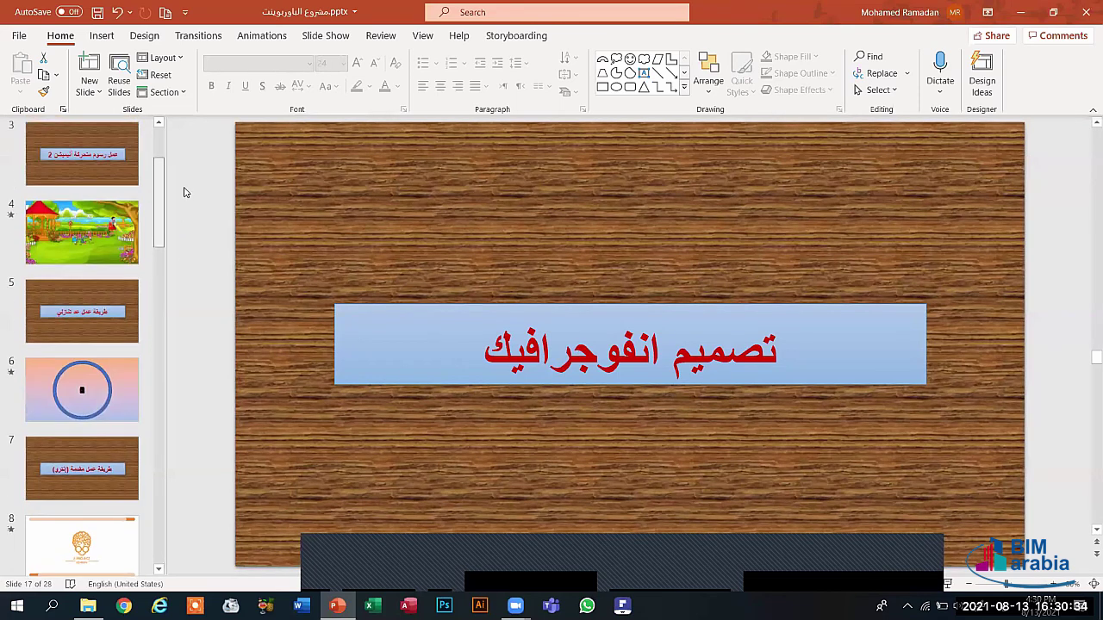
scroll(181, 189, "up", 3)
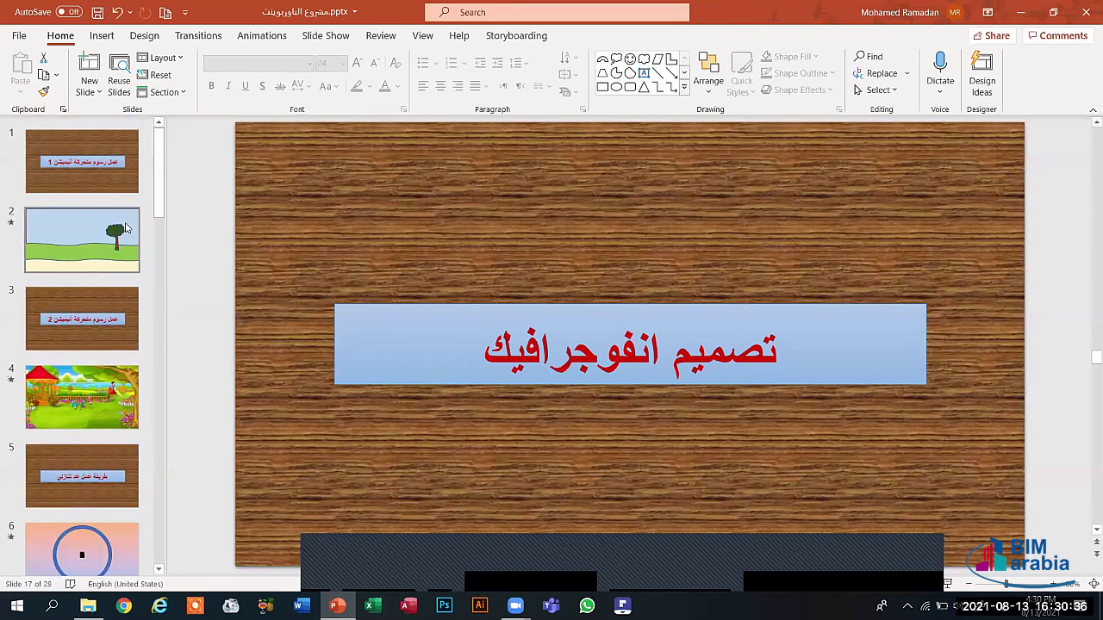
left_click(126, 227)
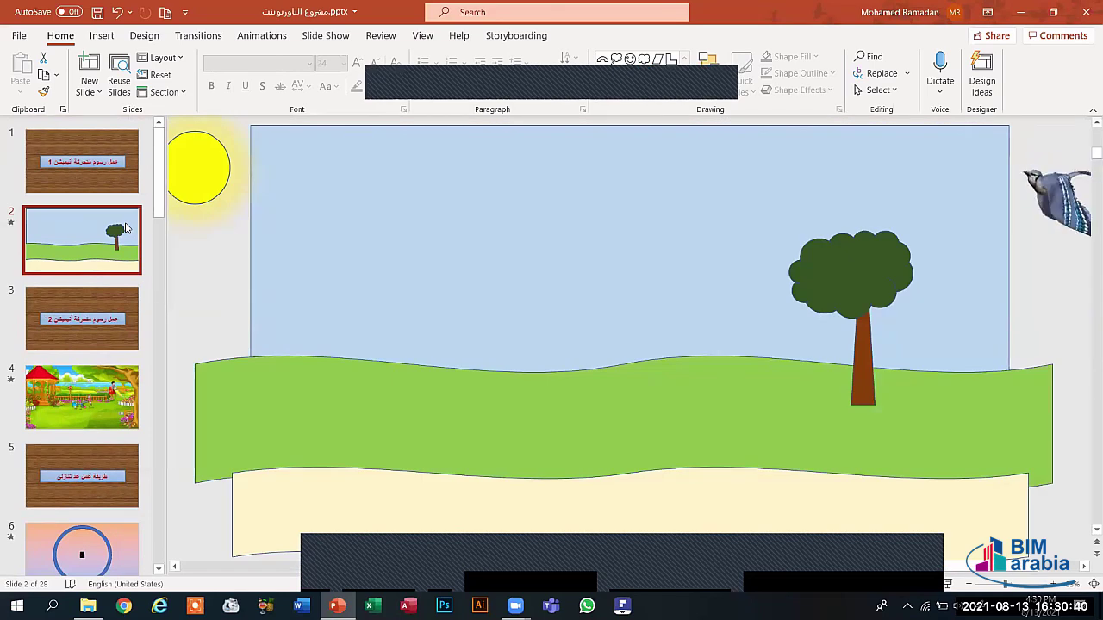
key("Down")
key("Down")
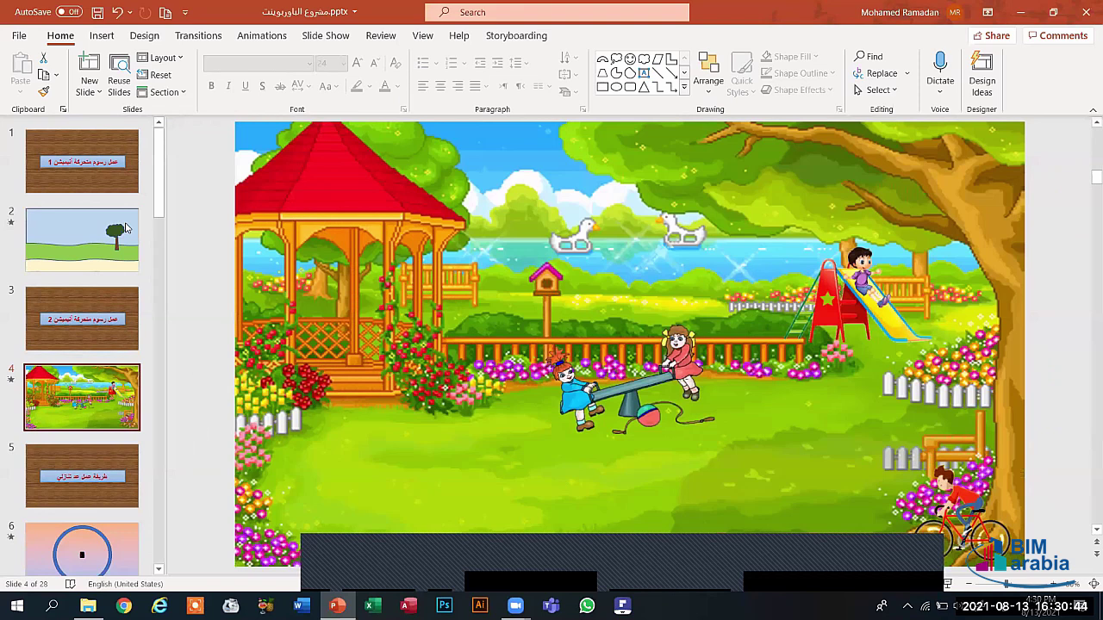
key("Down")
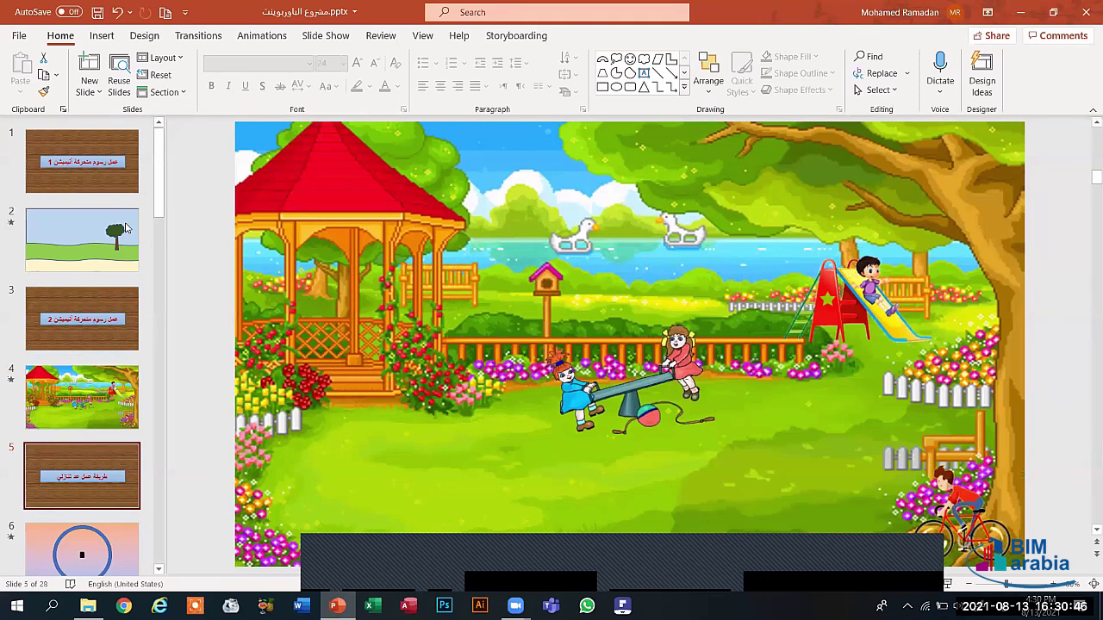
key("Down")
key("Down")
key("Down")
key("Down")
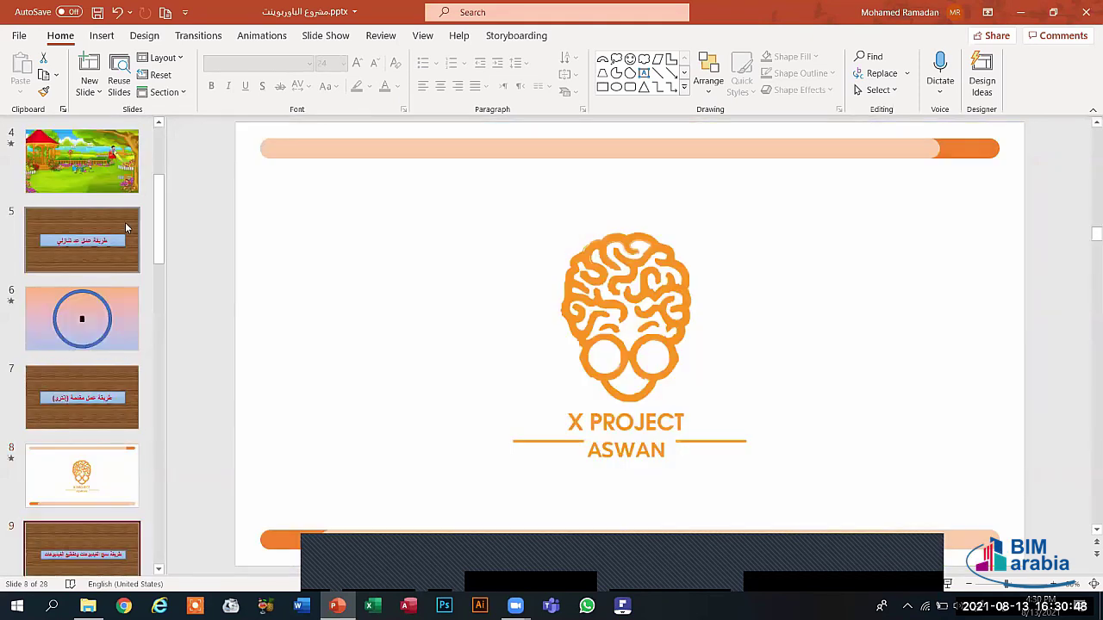
key("Down")
key("Down")
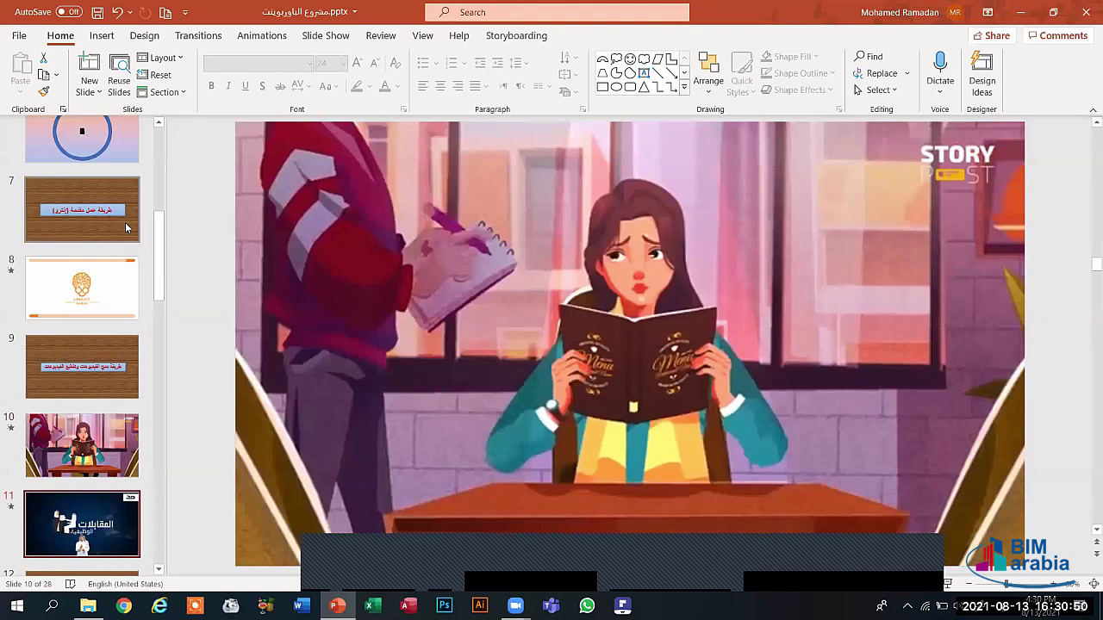
key("Down")
key("Down")
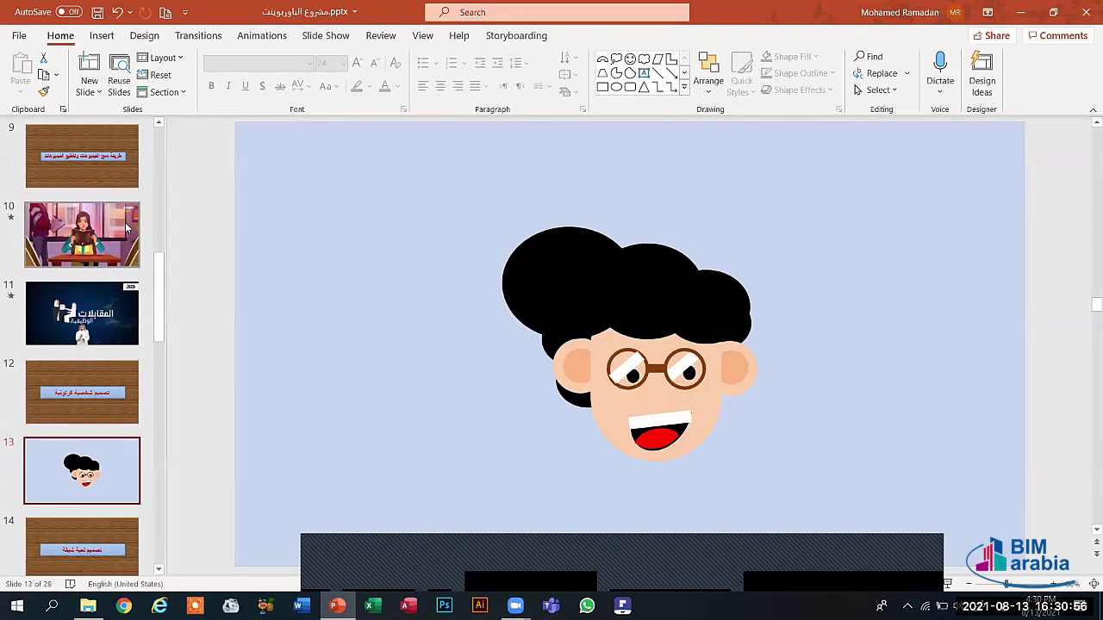
scroll(127, 226, "down", 1)
key("Down")
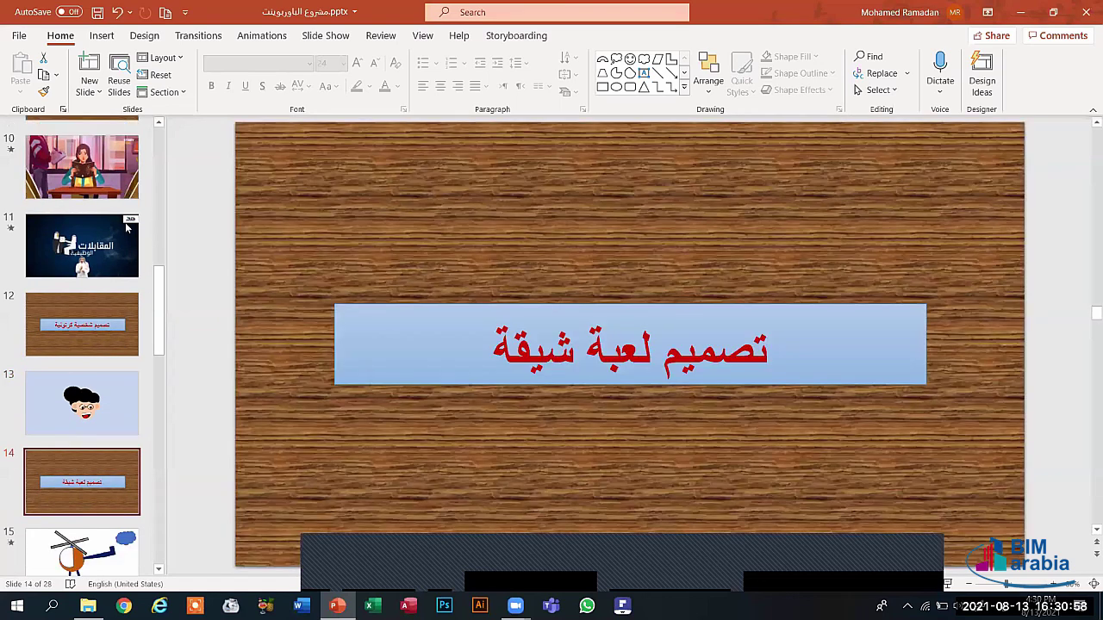
key("Down")
key("Down")
key("Down")
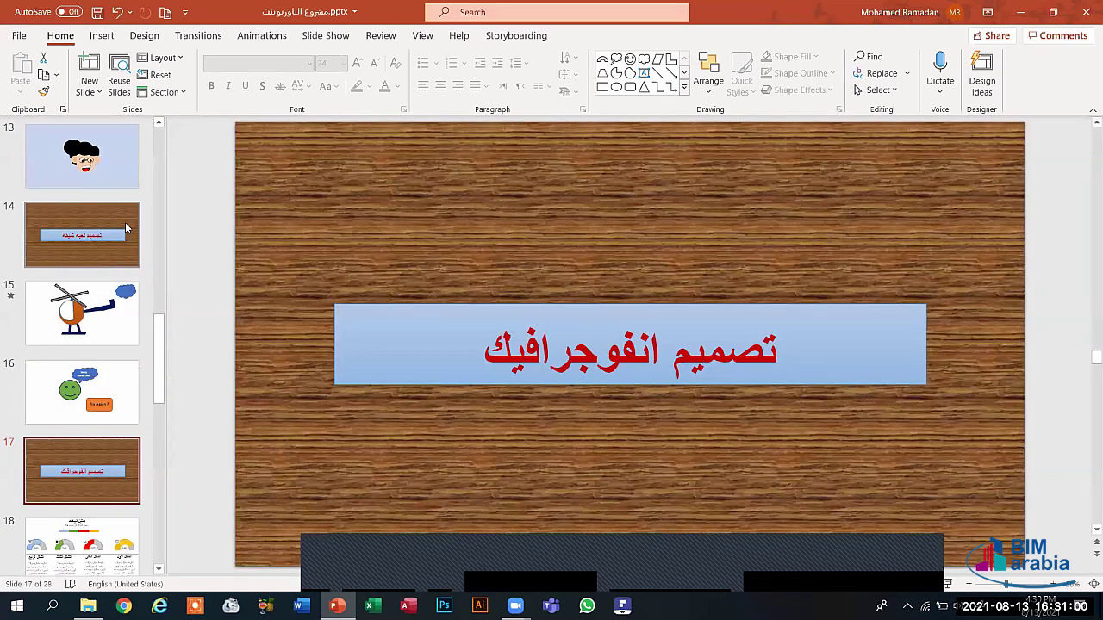
key("Down")
key("Down")
key("Down")
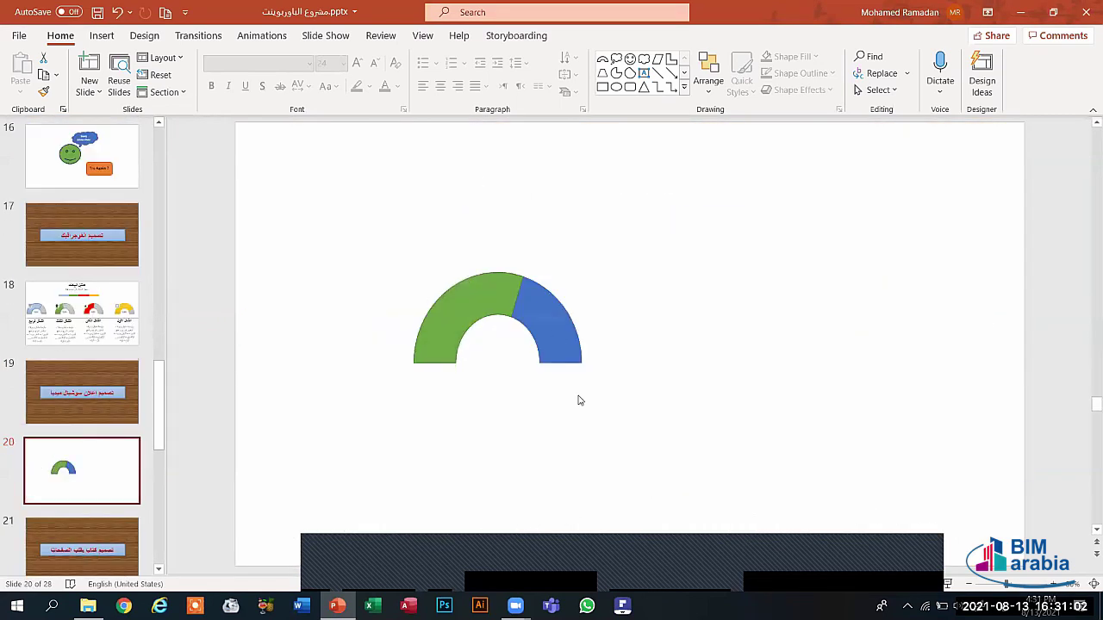
Delete the blue block arc on slide 20, keeping only the green arc.
left_click_drag(584, 414, 677, 453)
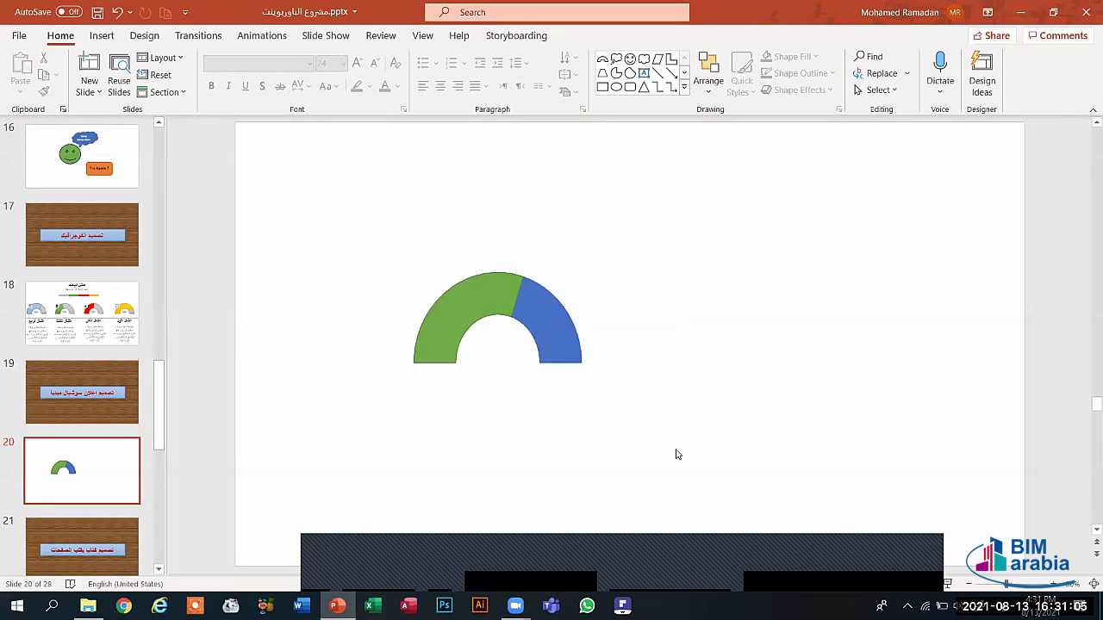
left_click(538, 336)
key("Delete")
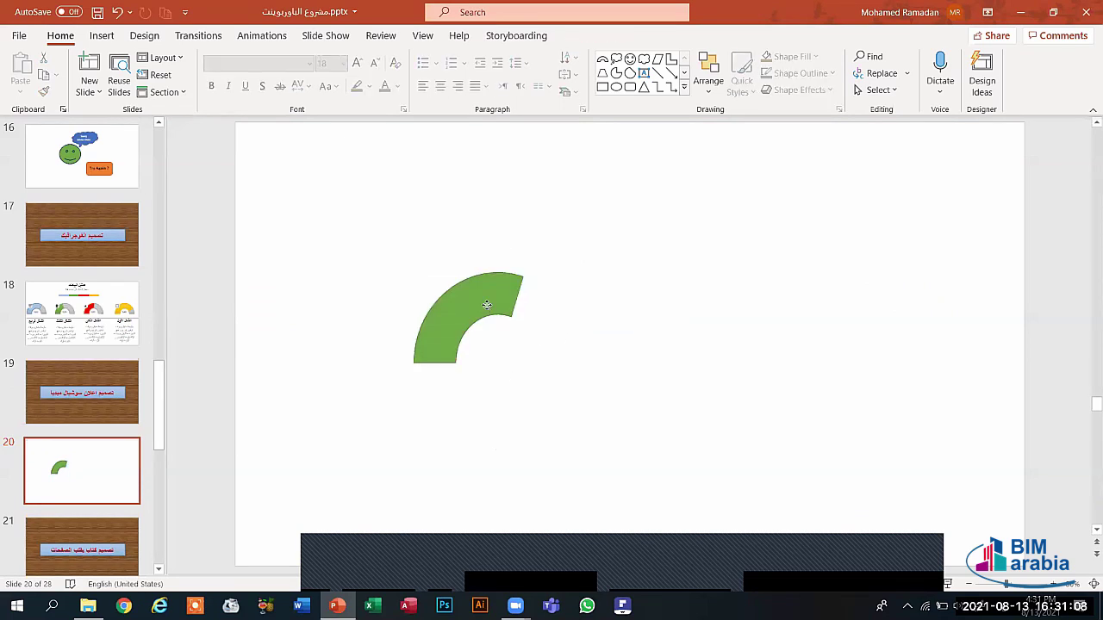